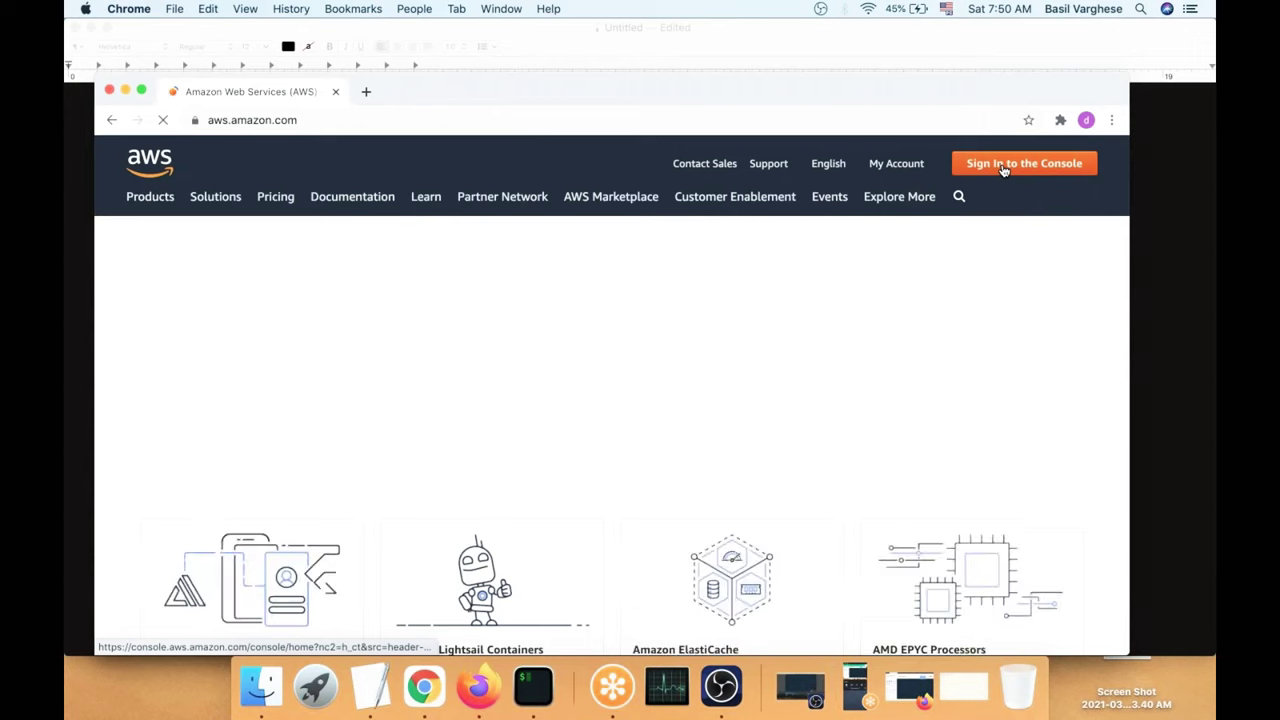
Step: Open the console sign-in page and enter the root user's suggested e-mail address
click(1003, 167)
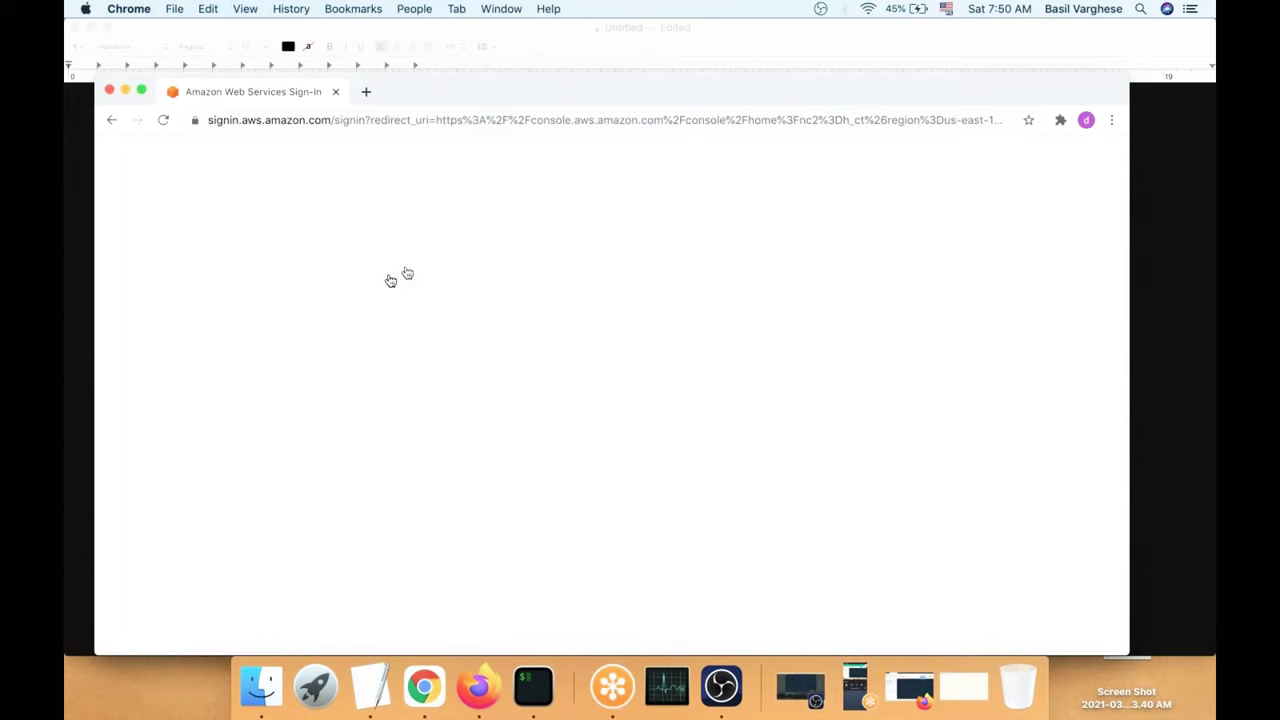
click(309, 457)
text(door)
key(Down)
key(Return)
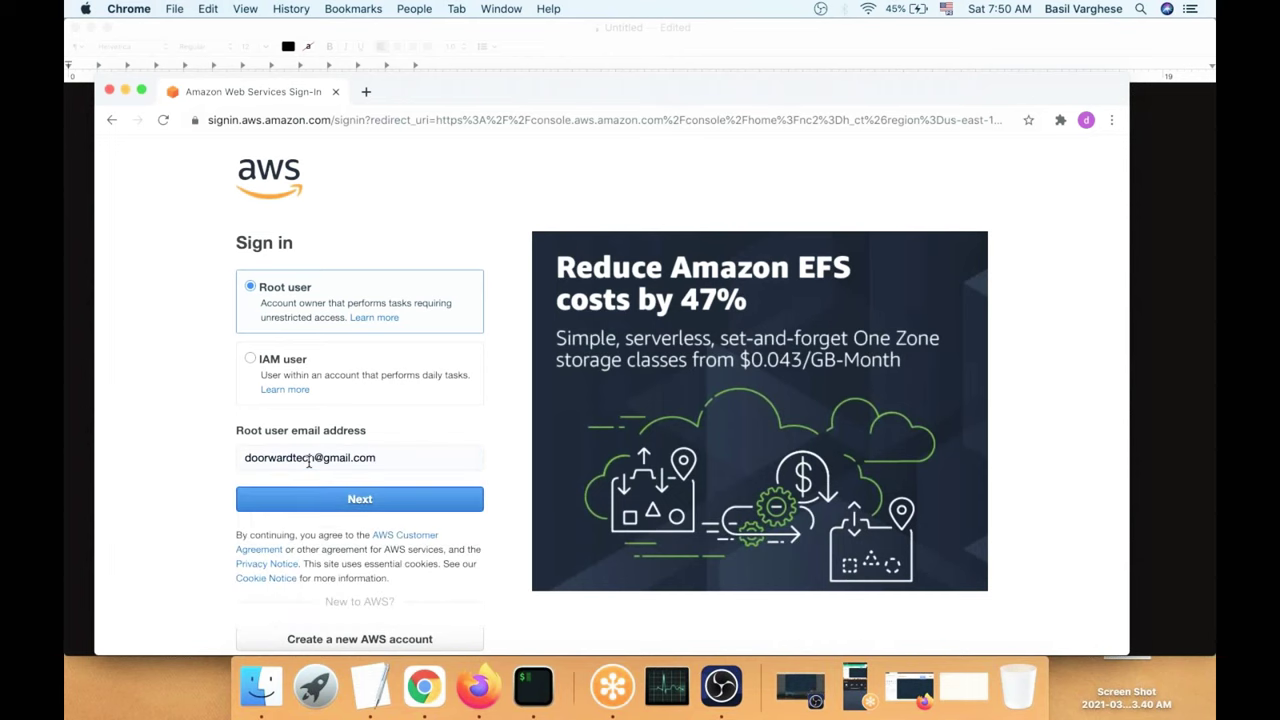
click(330, 499)
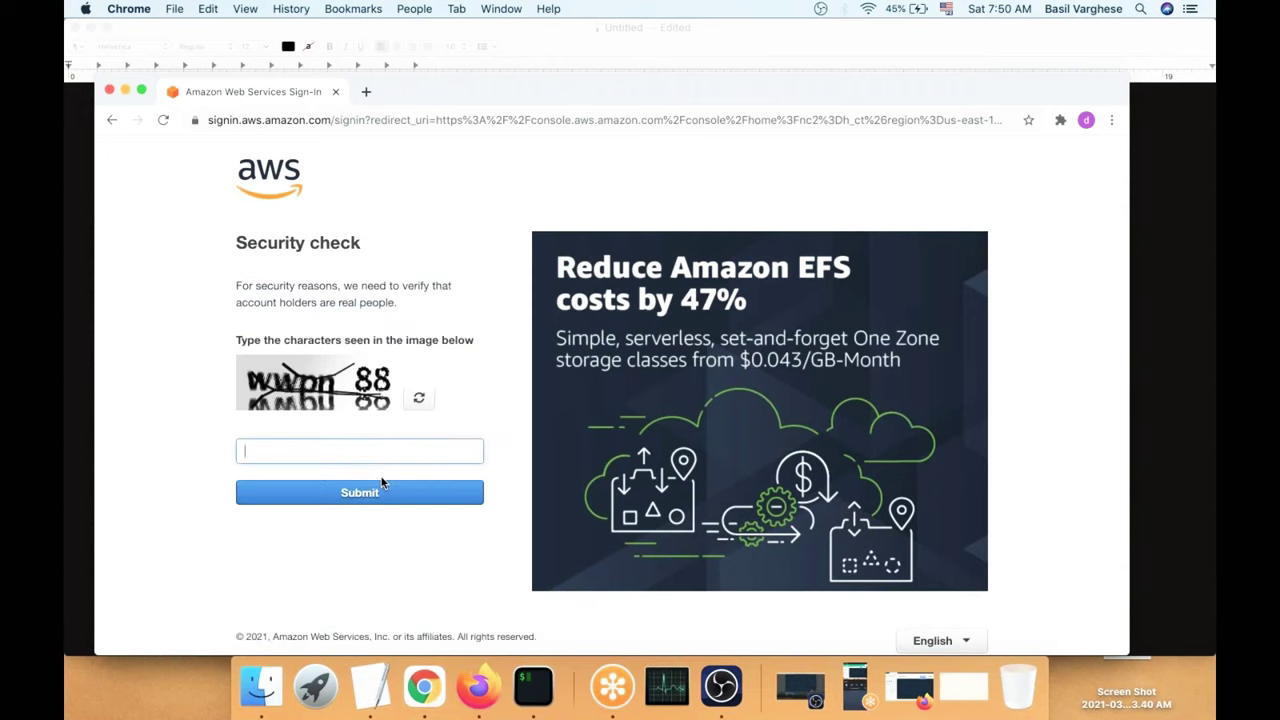
Step: Pass the security check after several captcha attempts and sign in with the root password
text(wwwpn8)
key(Return)
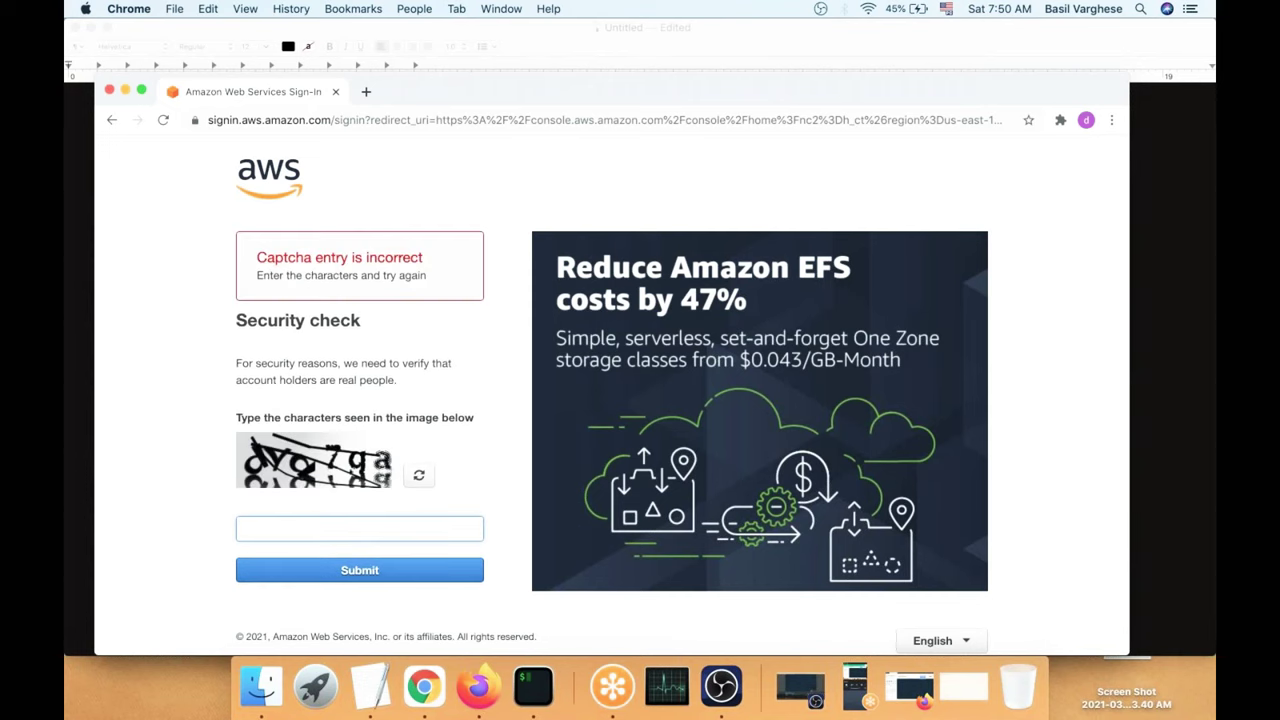
text(dy)
text(o7qa)
key(Return)
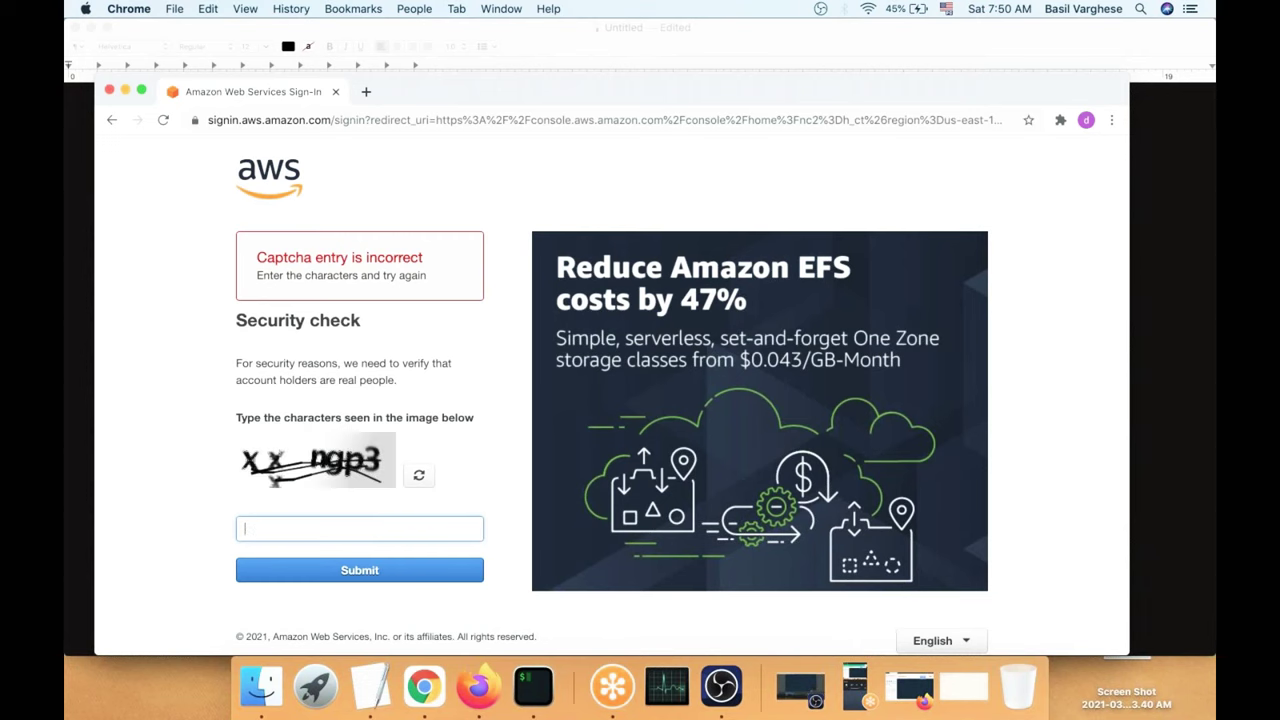
text(xxngp3)
key(Return)
text(••••)
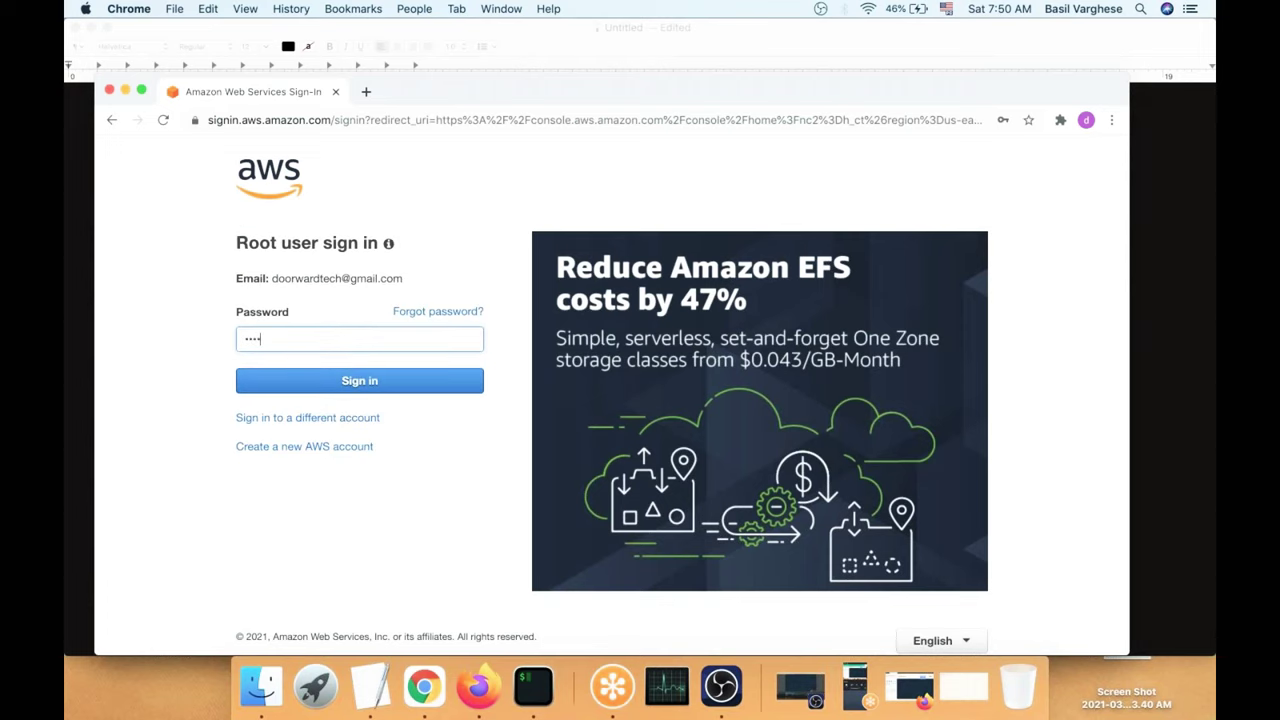
text(•••)
key(Return)
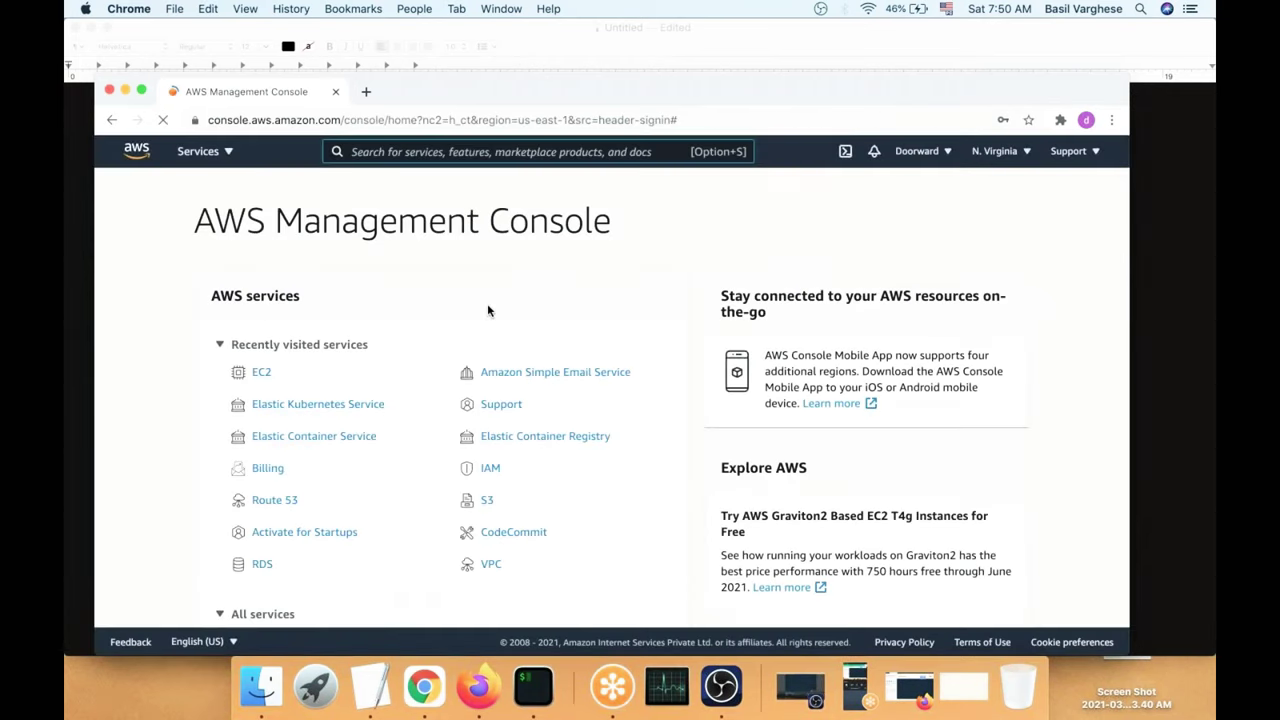
Step: In EC2 Instances, select the Jenkins and Git lap instances and start them
click(260, 374)
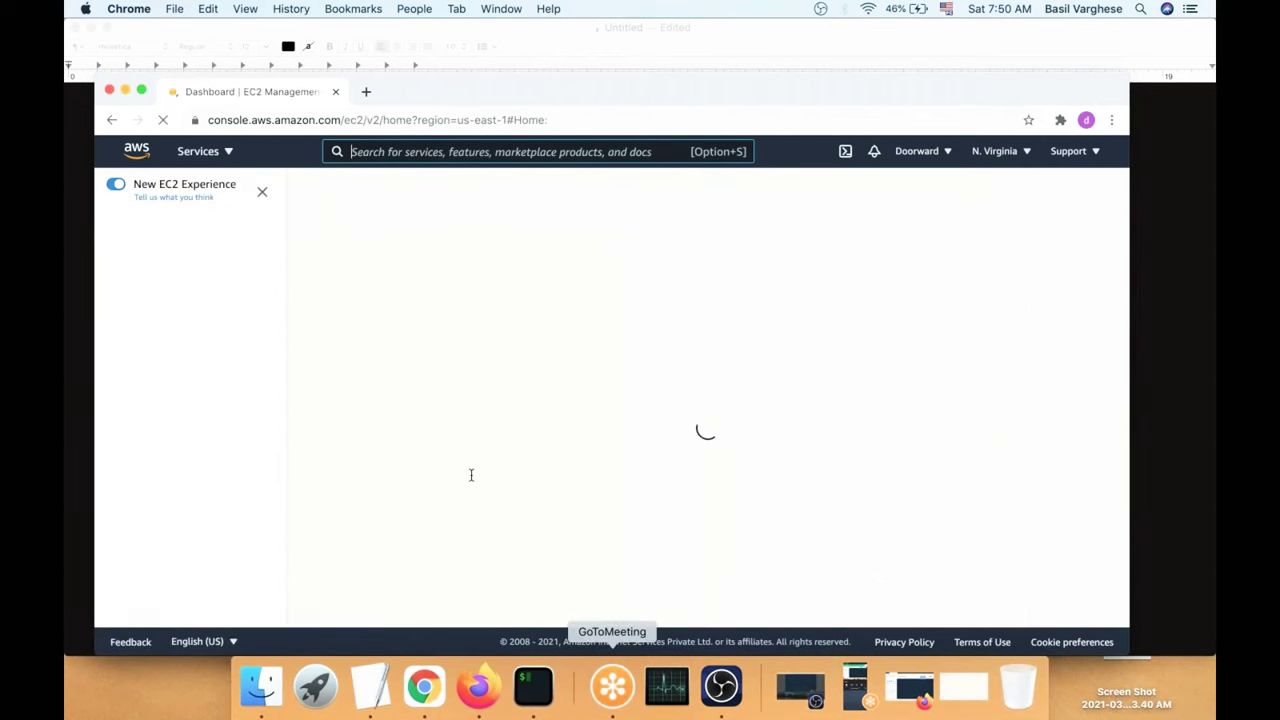
click(135, 356)
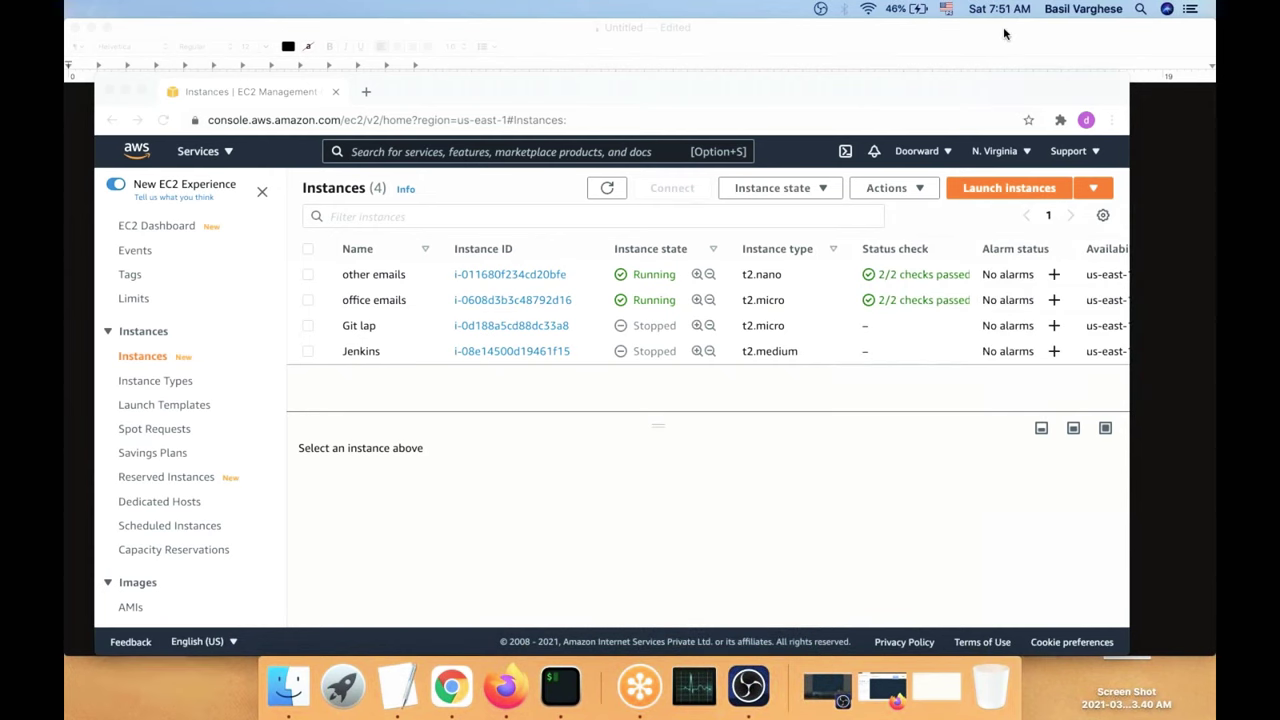
click(309, 327)
click(308, 350)
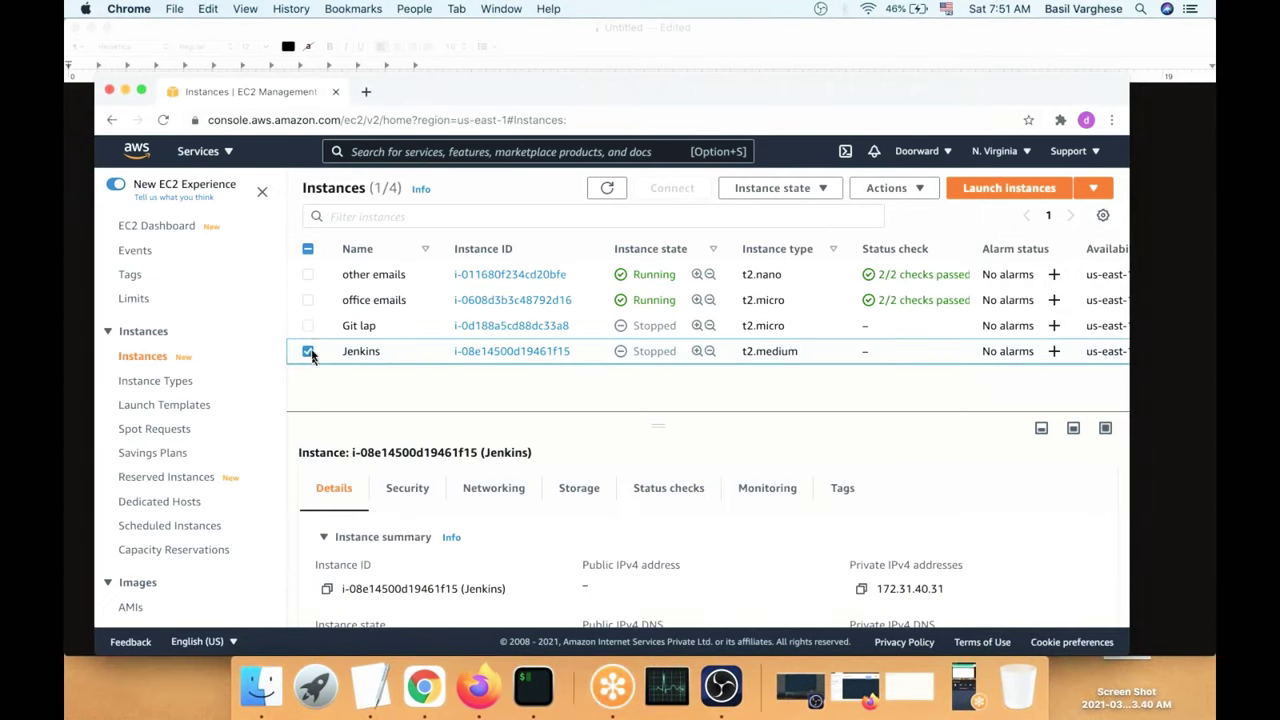
click(308, 326)
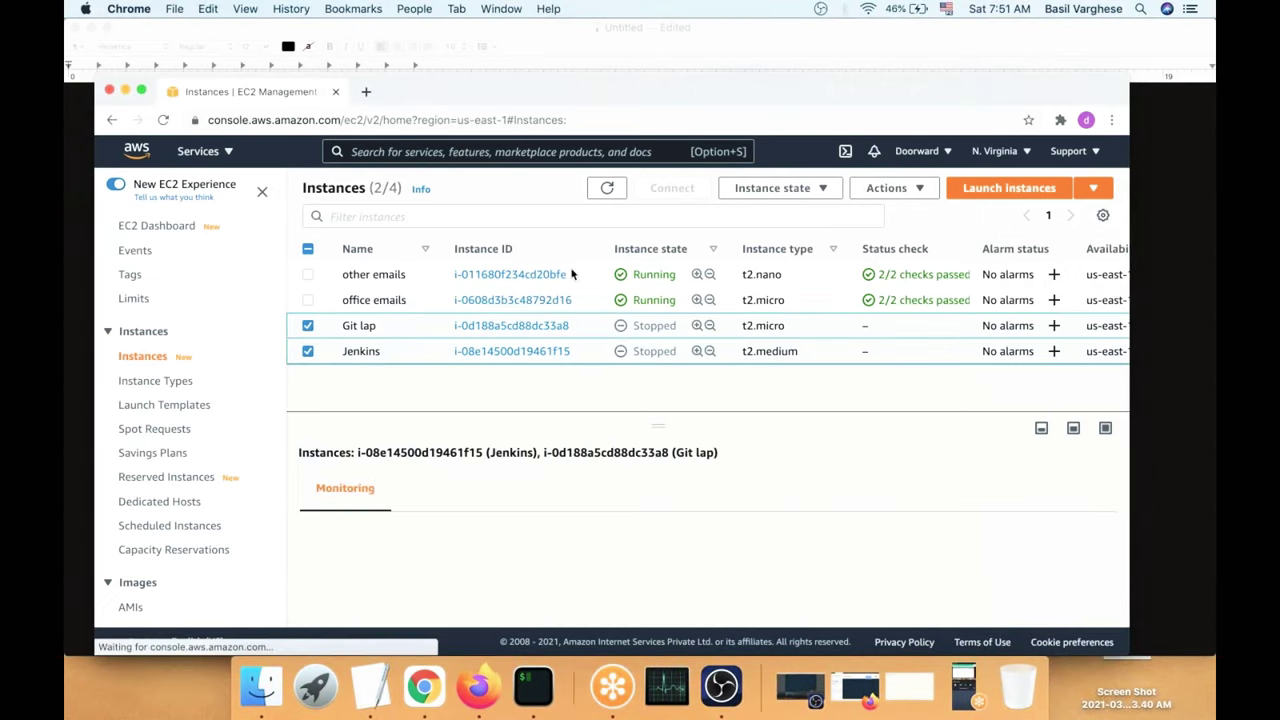
click(812, 190)
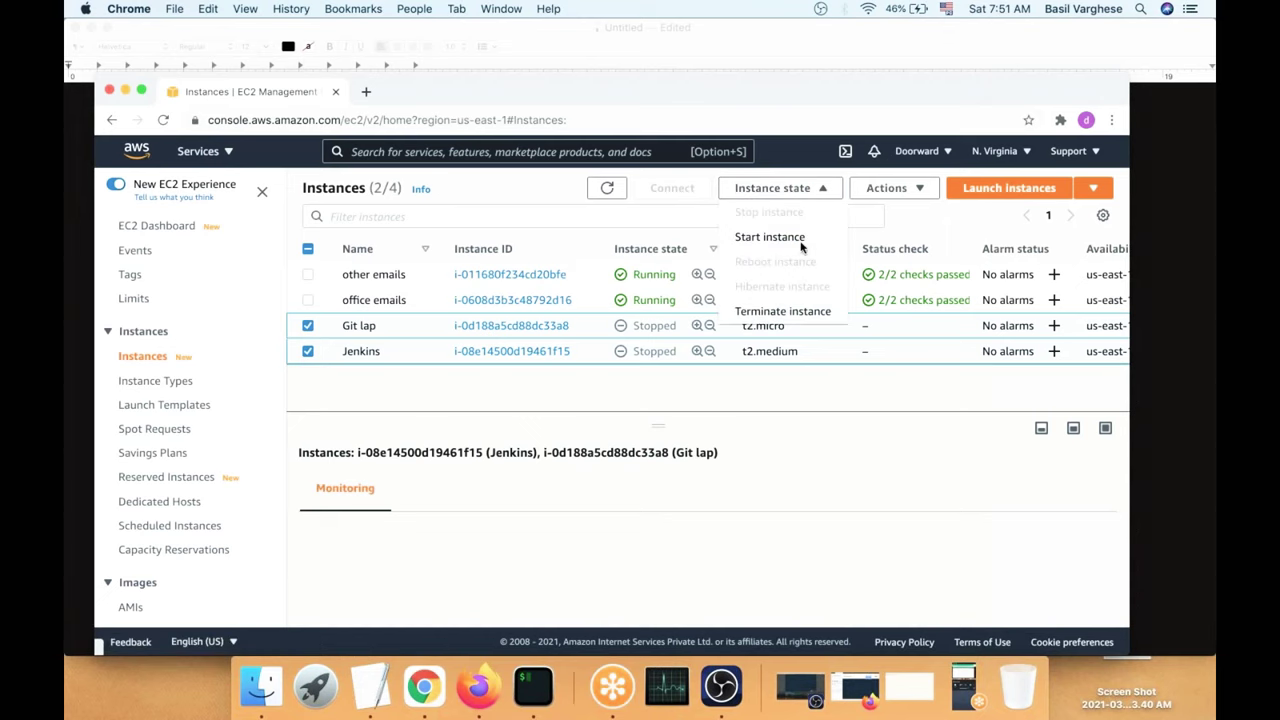
click(789, 240)
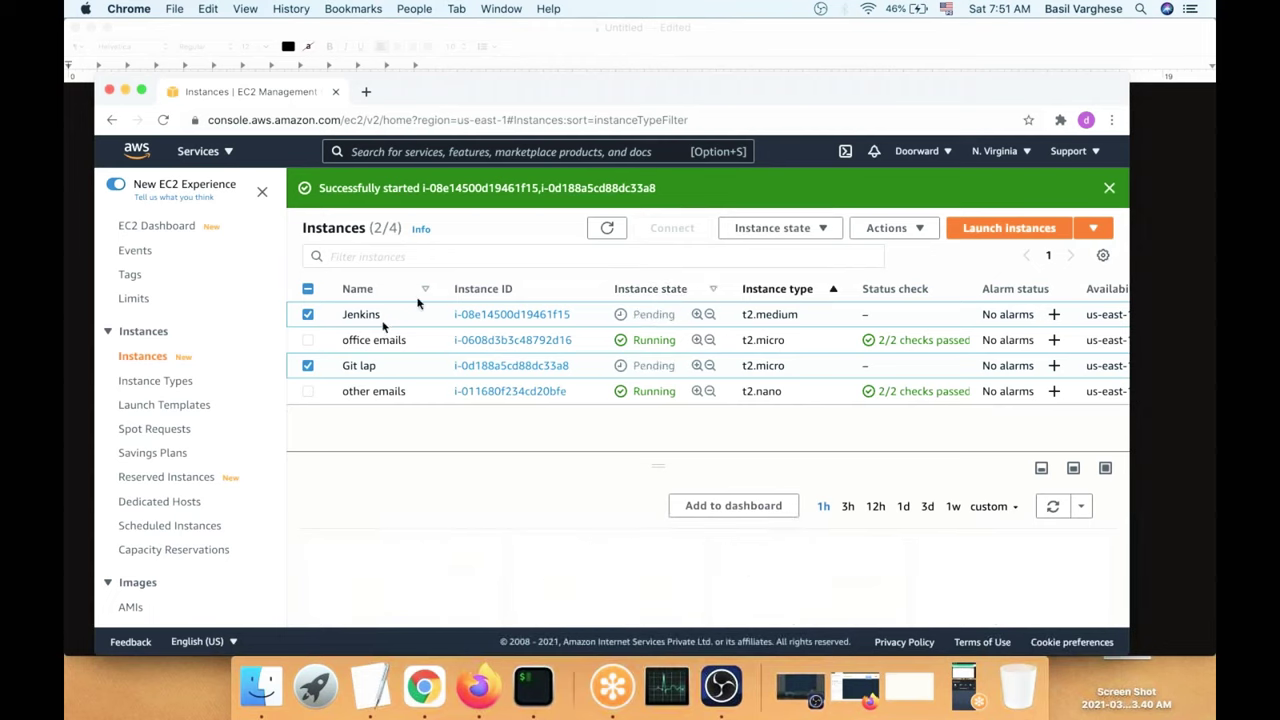
Step: Sort the instance list by Name, reversed, and select only the Jenkins instance
click(407, 292)
click(407, 292)
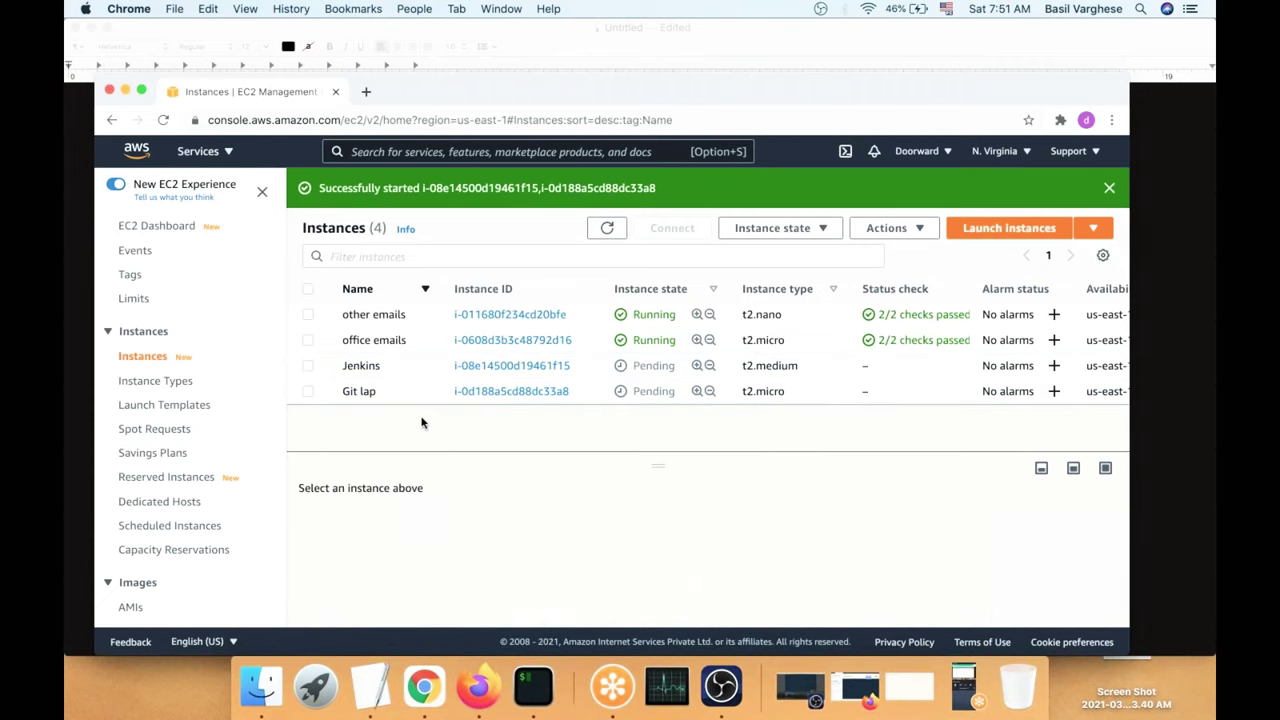
click(672, 368)
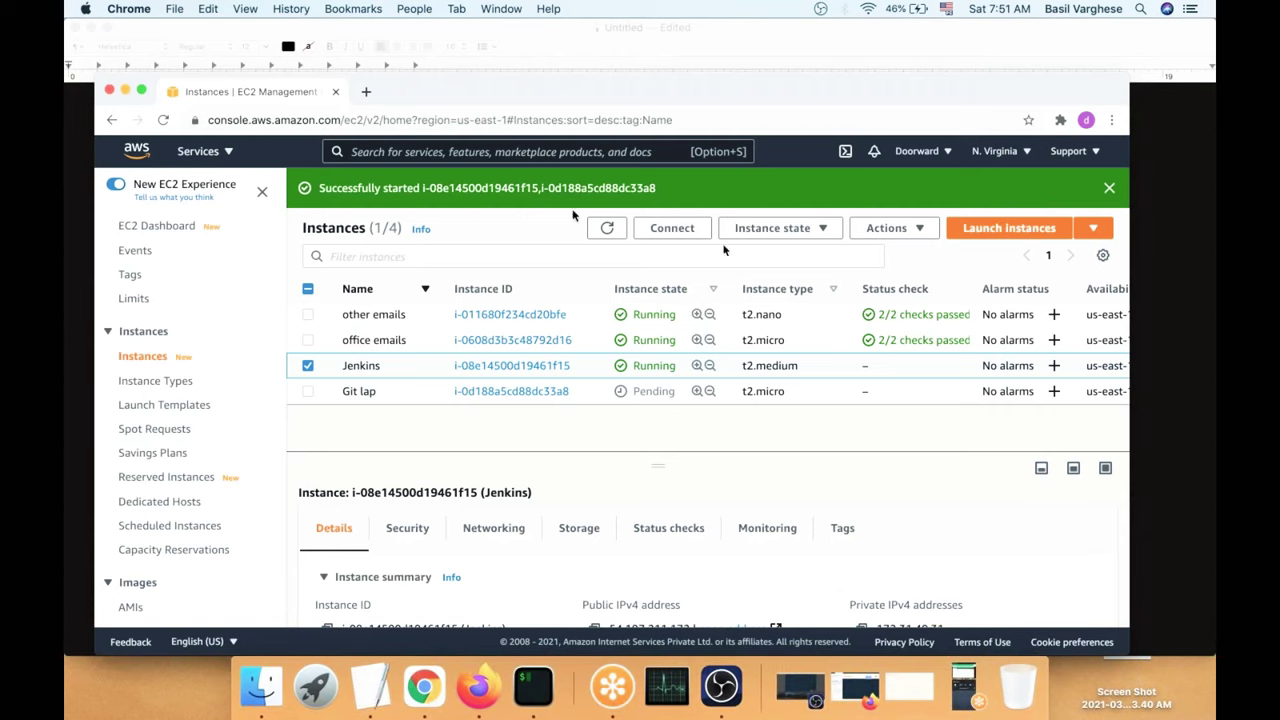
Step: Refresh the instance list and select Jenkins's public IPv4 address 54.197.211.172
click(604, 229)
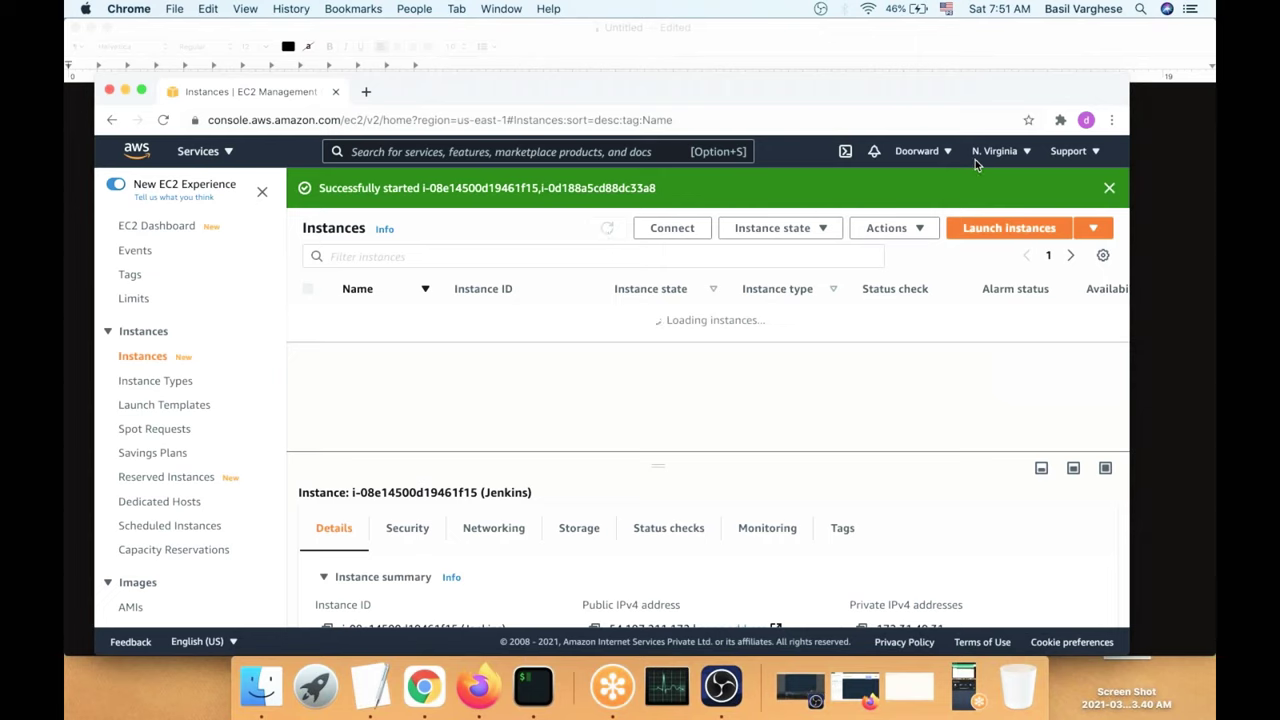
click(1109, 188)
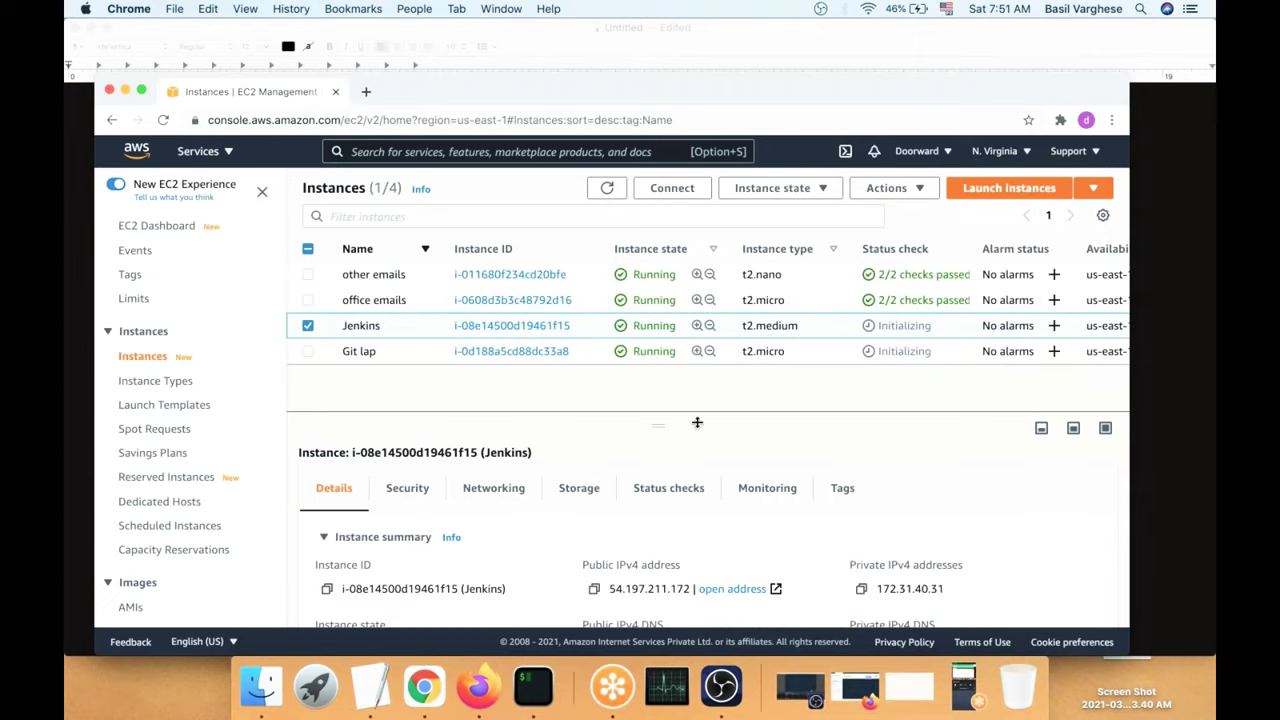
double_click(627, 590)
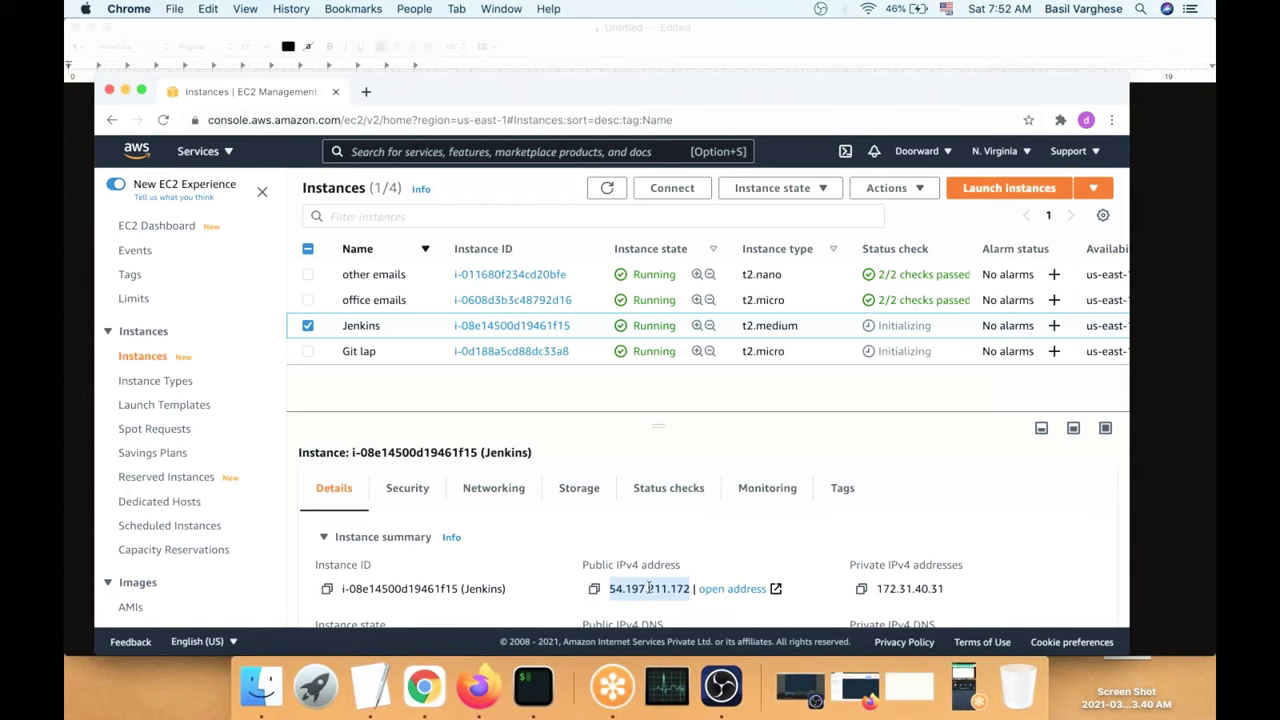
click(533, 685)
key(Return)
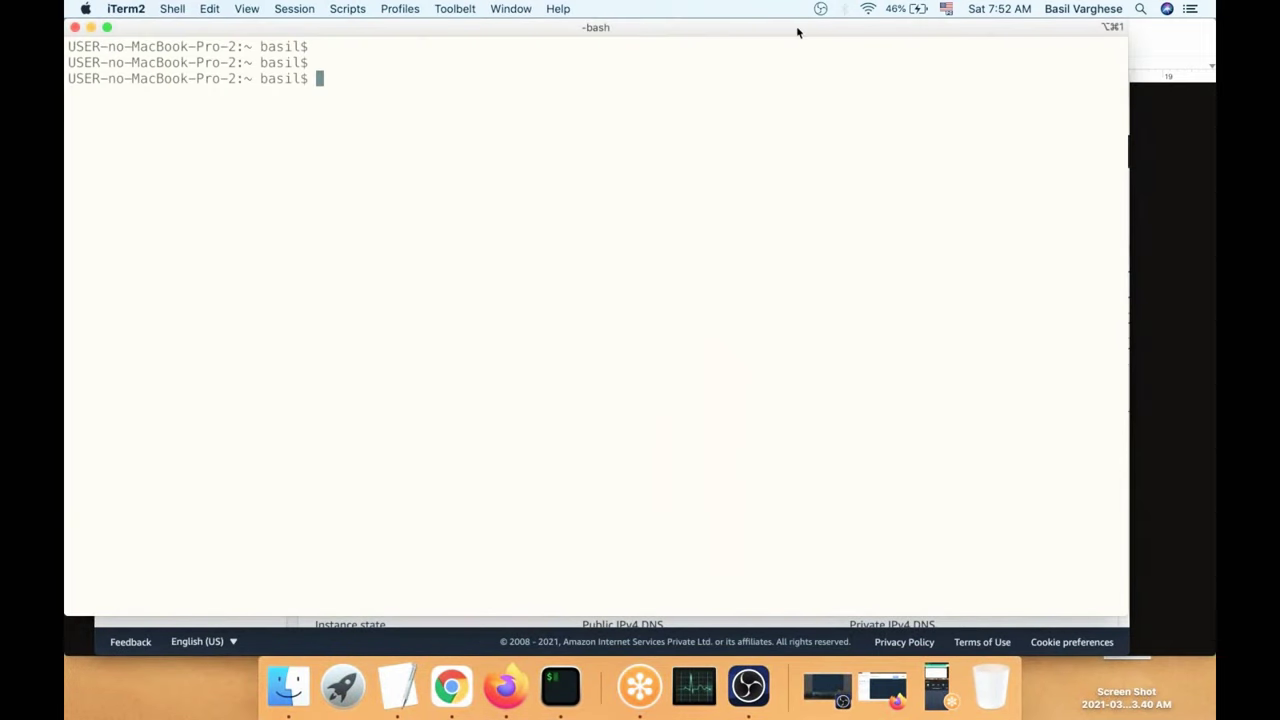
drag(797, 33, 829, 97)
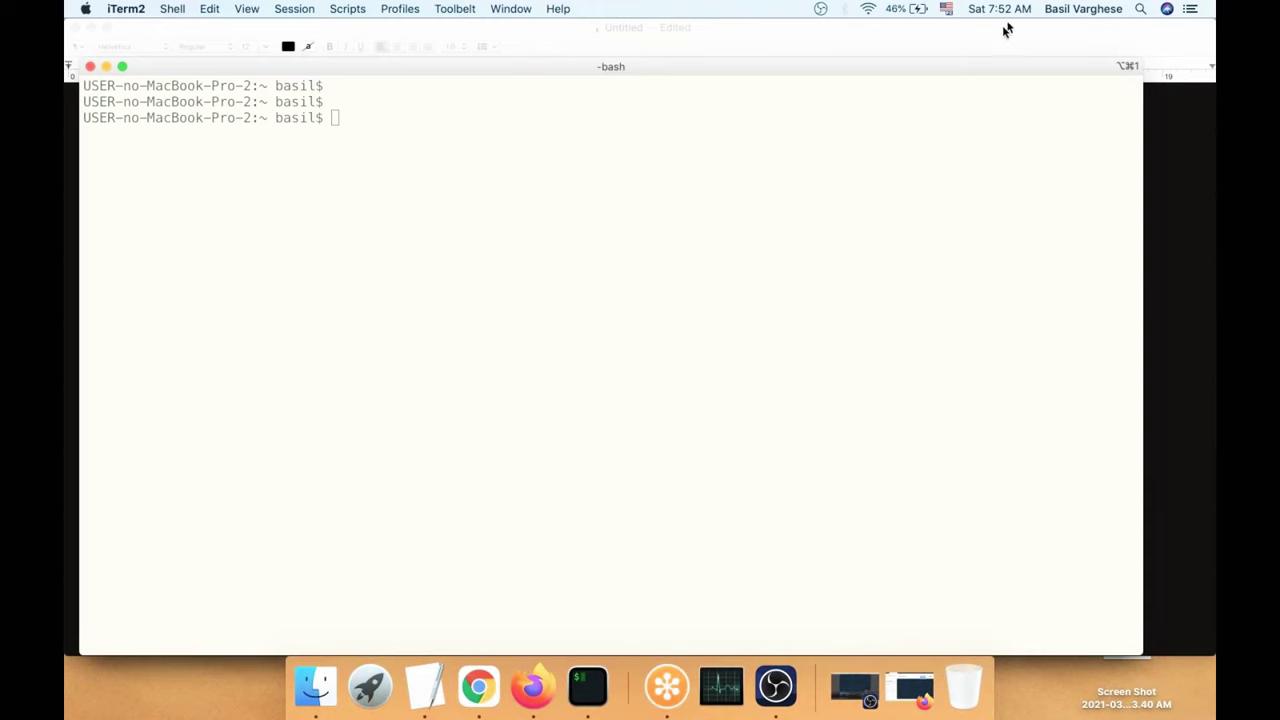
click(540, 449)
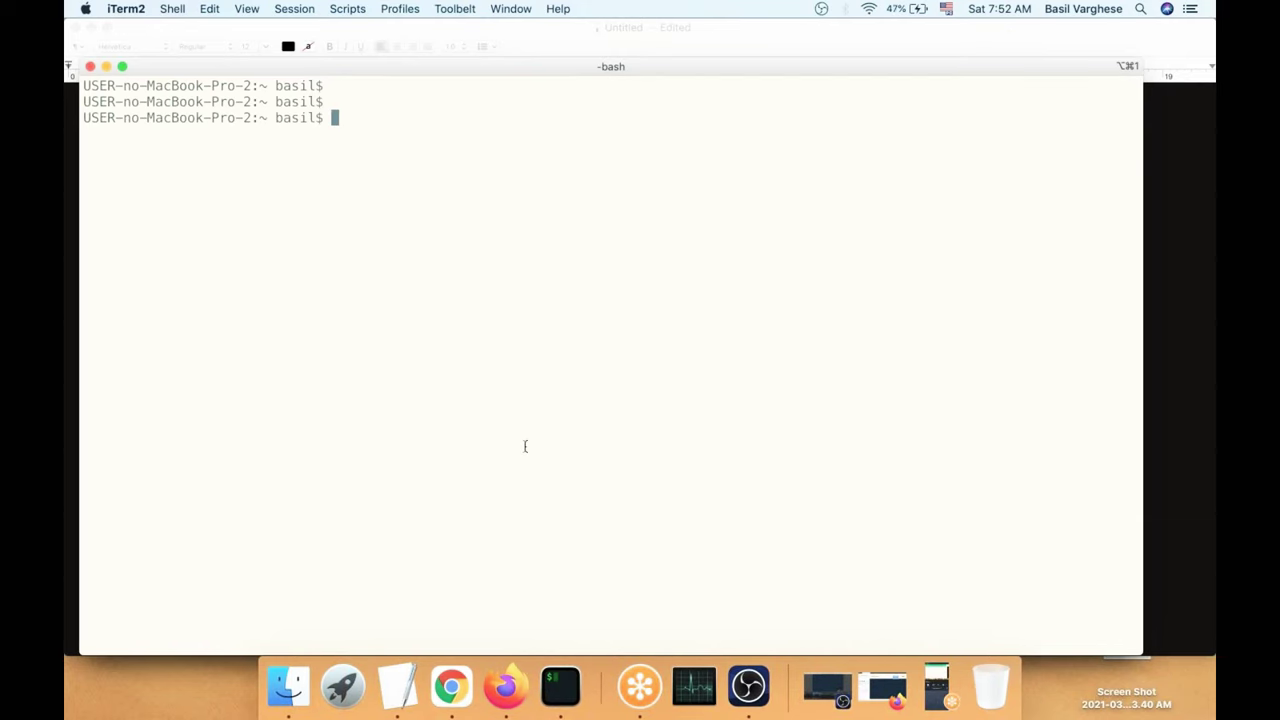
text(ssh -i)
key(BackSpace)
key(BackSpace)
key(BackSpace)
key(BackSpace)
key(BackSpace)
key(BackSpace)
key(BackSpace)
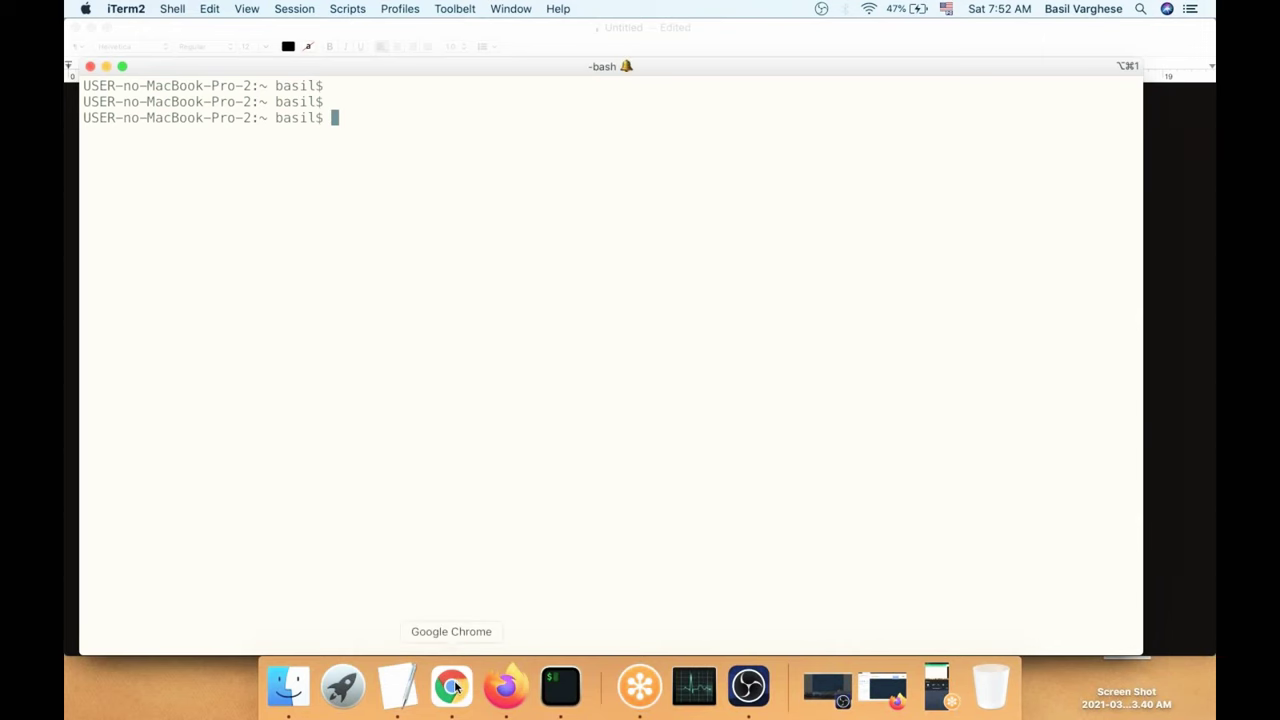
click(455, 686)
Step: Copy the Jenkins IP and load 54.197.211.172:8080 in a new browser tab
double_click(637, 588)
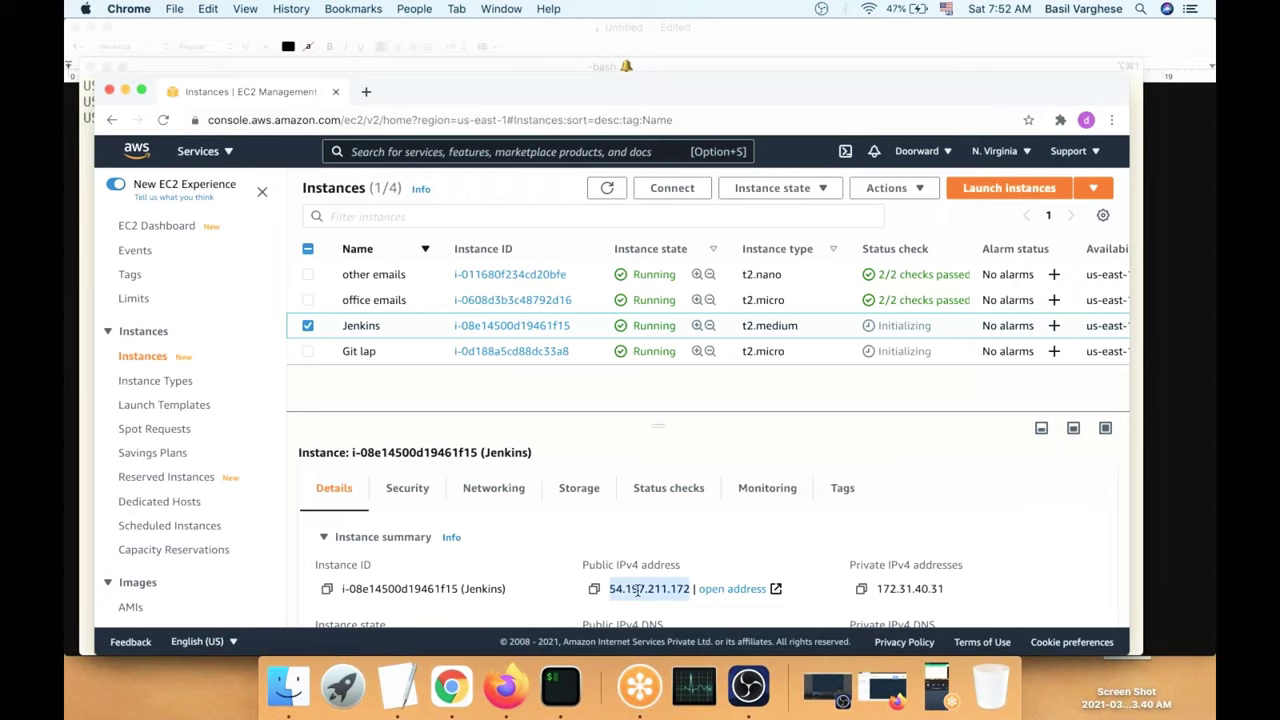
key(super+c)
key(super+t)
key(super+v)
text(:)
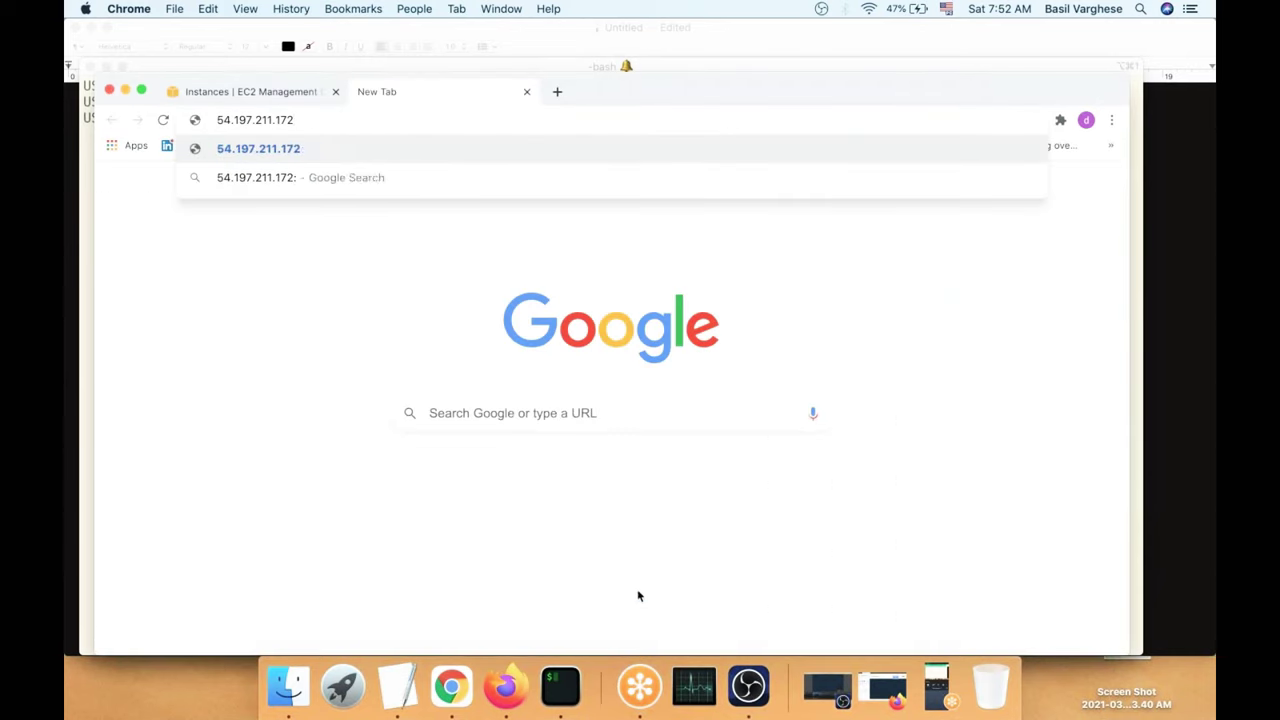
text(8080)
key(Return)
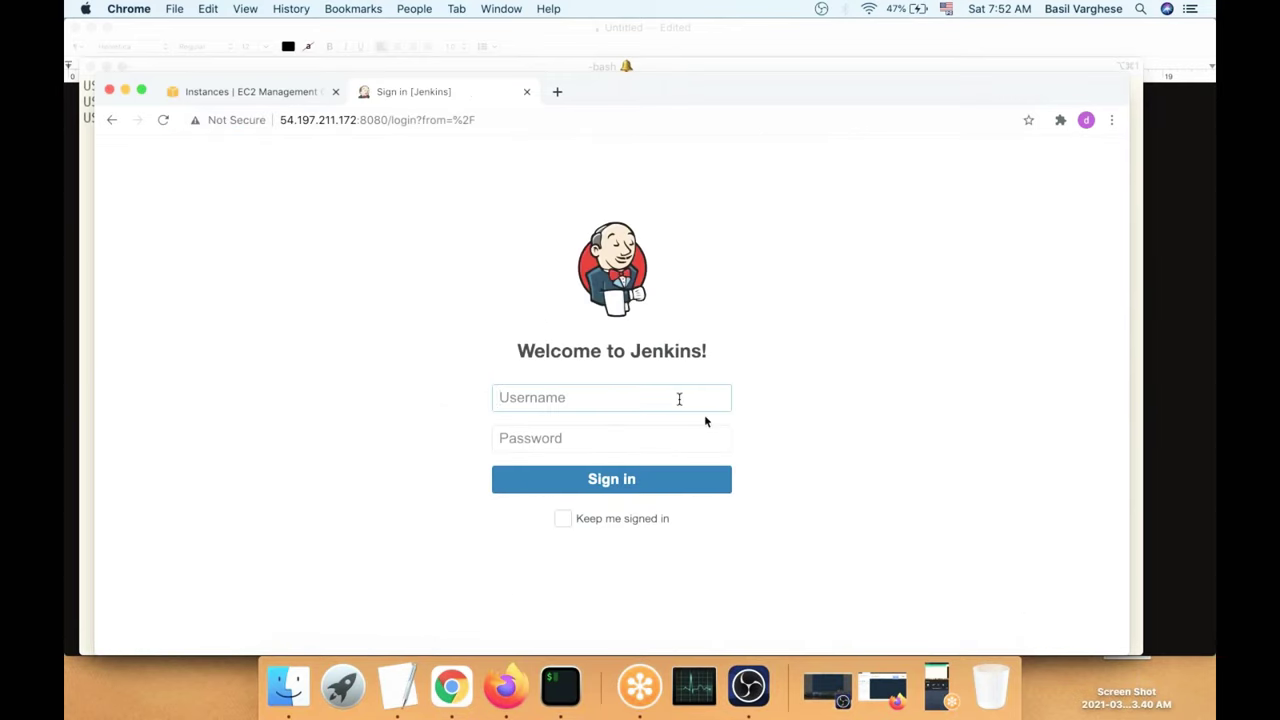
Step: Log in to Jenkins with the account username and password, declining to save the password
text(basil)
key(Tab)
text(••••••••••)
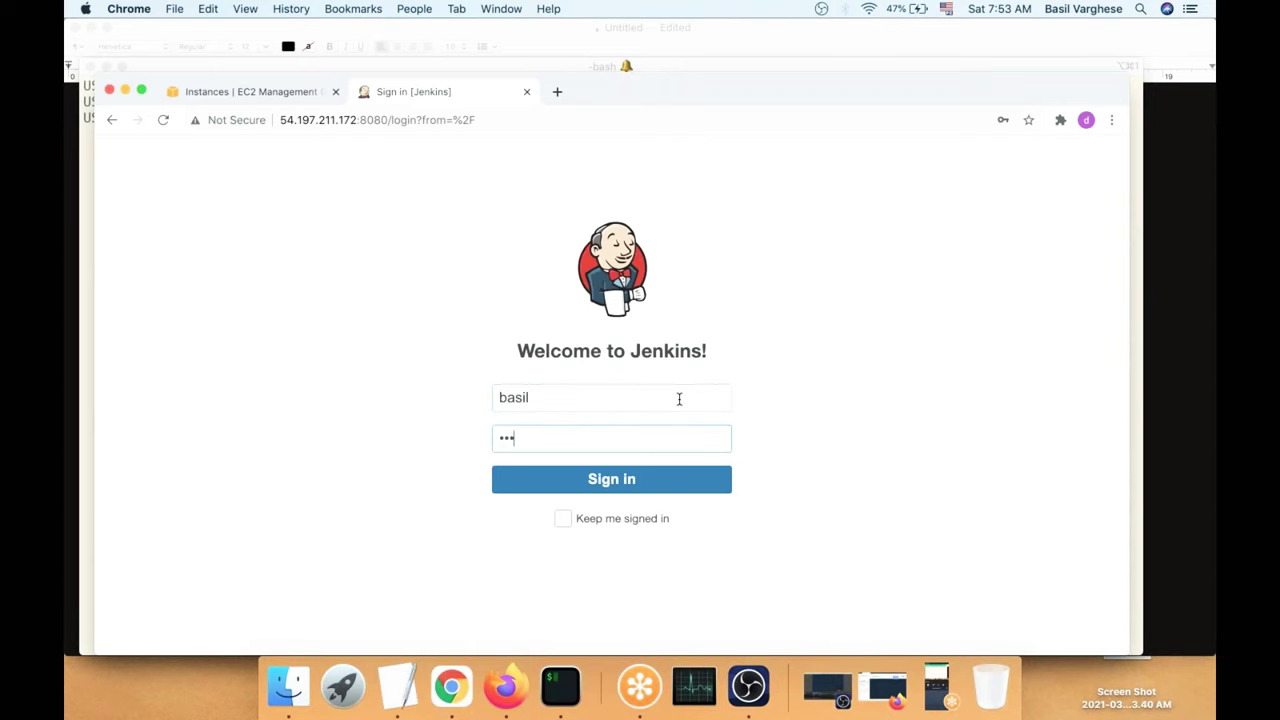
text(•)
key(Return)
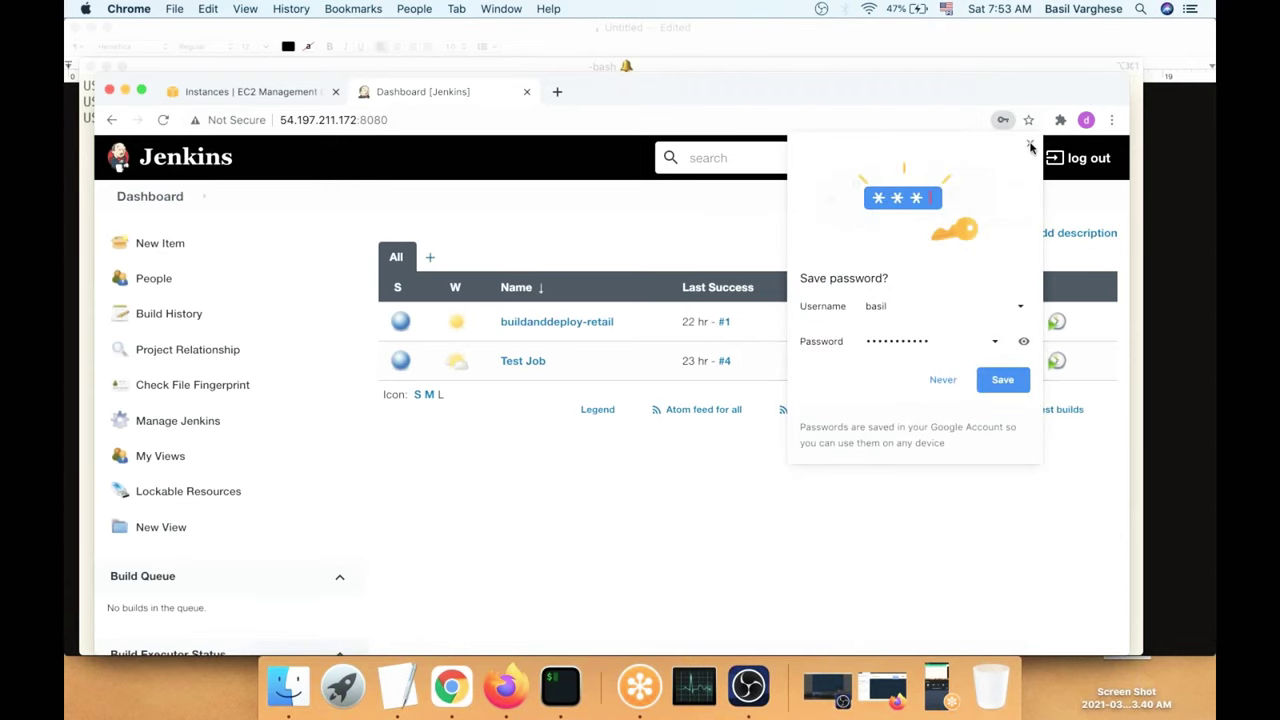
click(1030, 144)
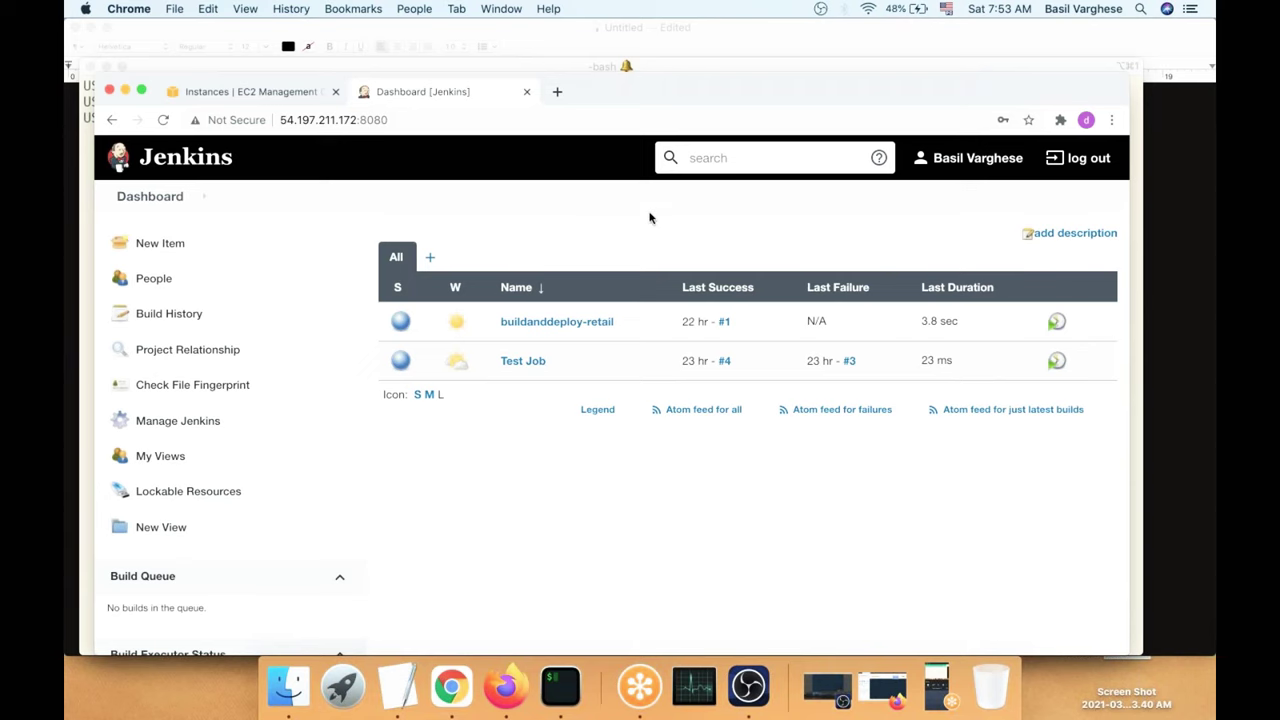
Step: Open Launchpad from the Dock to show the app grid
click(333, 697)
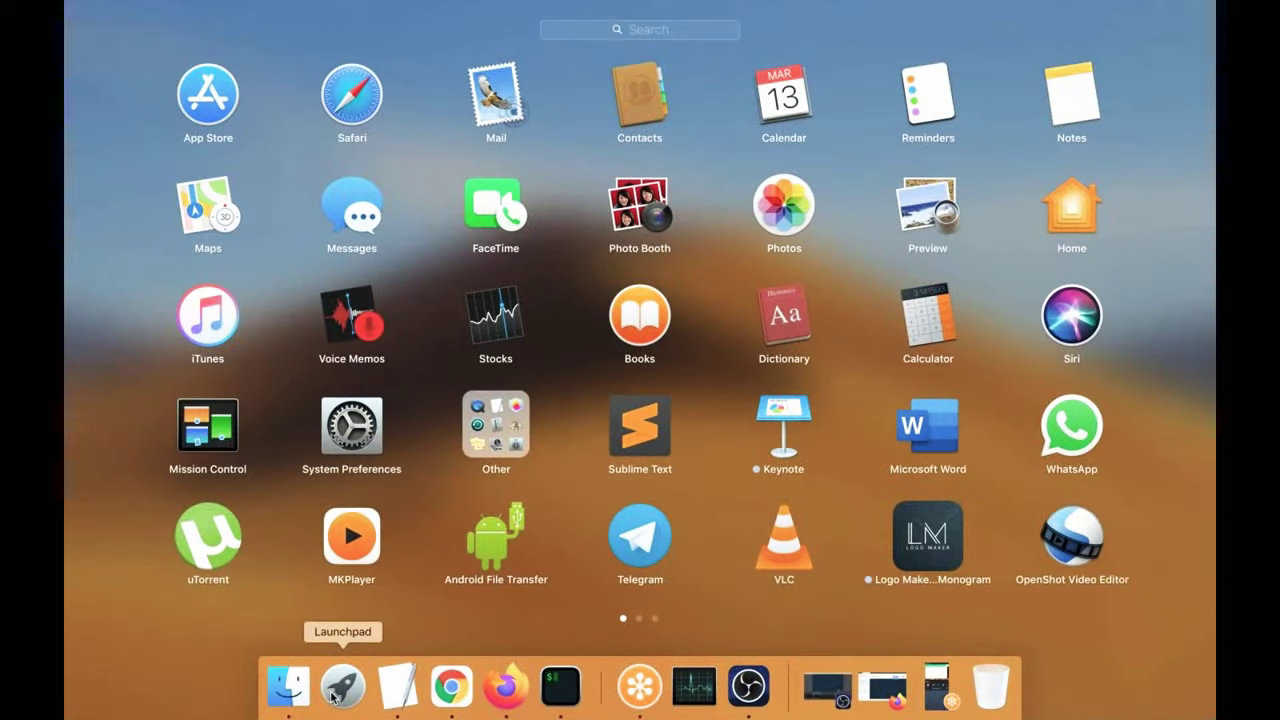
Step: Launch PowerPoint by searching 'powe' in Launchpad and create a Blank Presentation
text(power)
key(Return)
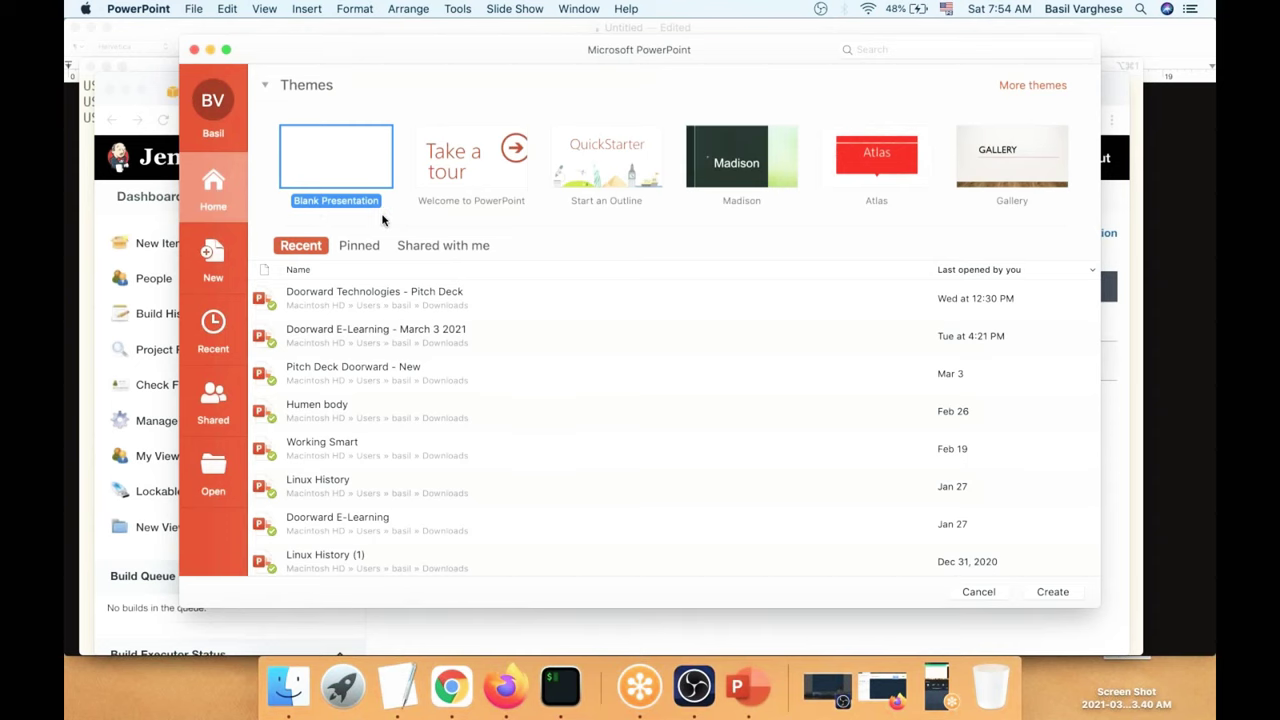
click(198, 90)
Step: Type 'Todays Agenda' into the slide title and place the cursor in the body placeholder
click(483, 220)
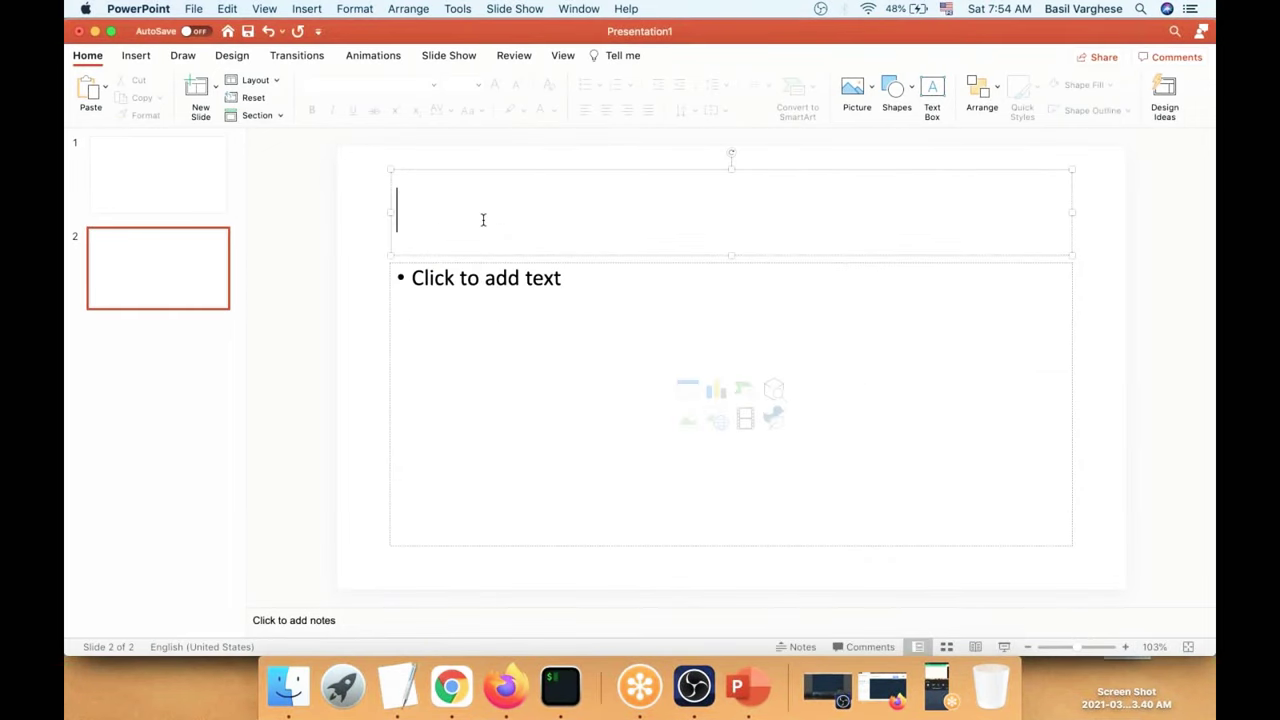
text(Todays A)
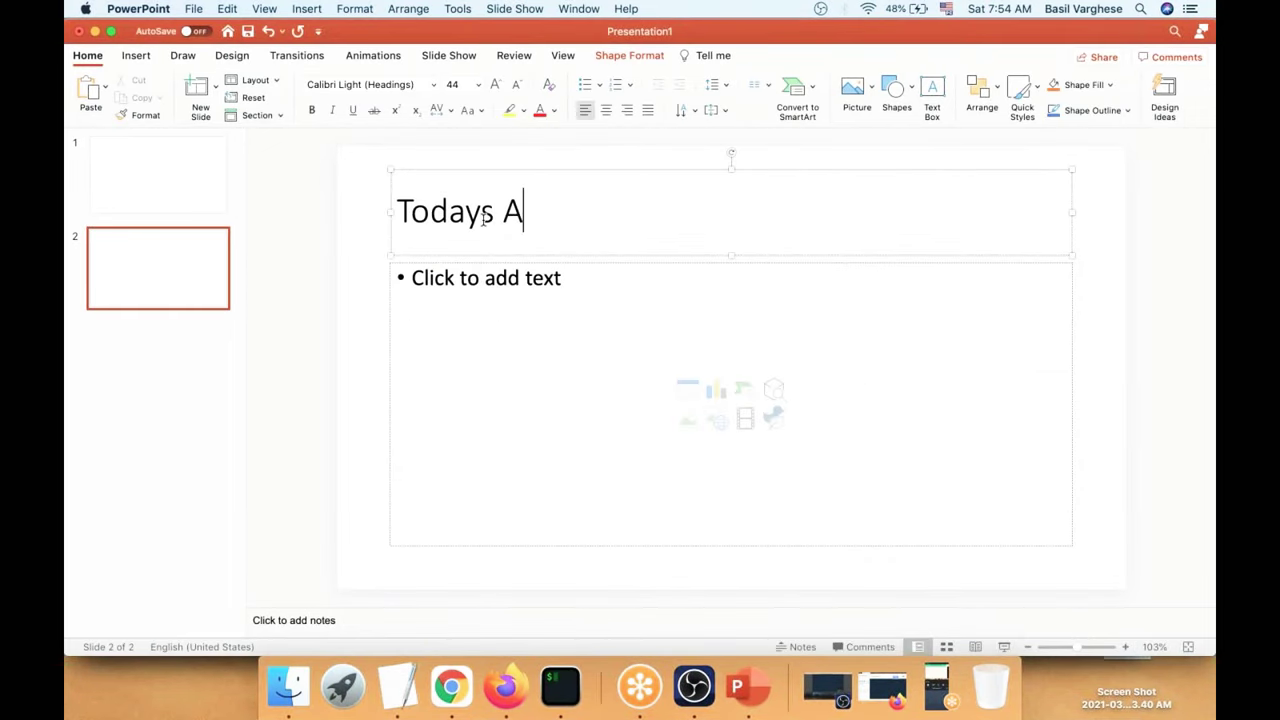
text(genda)
click(506, 288)
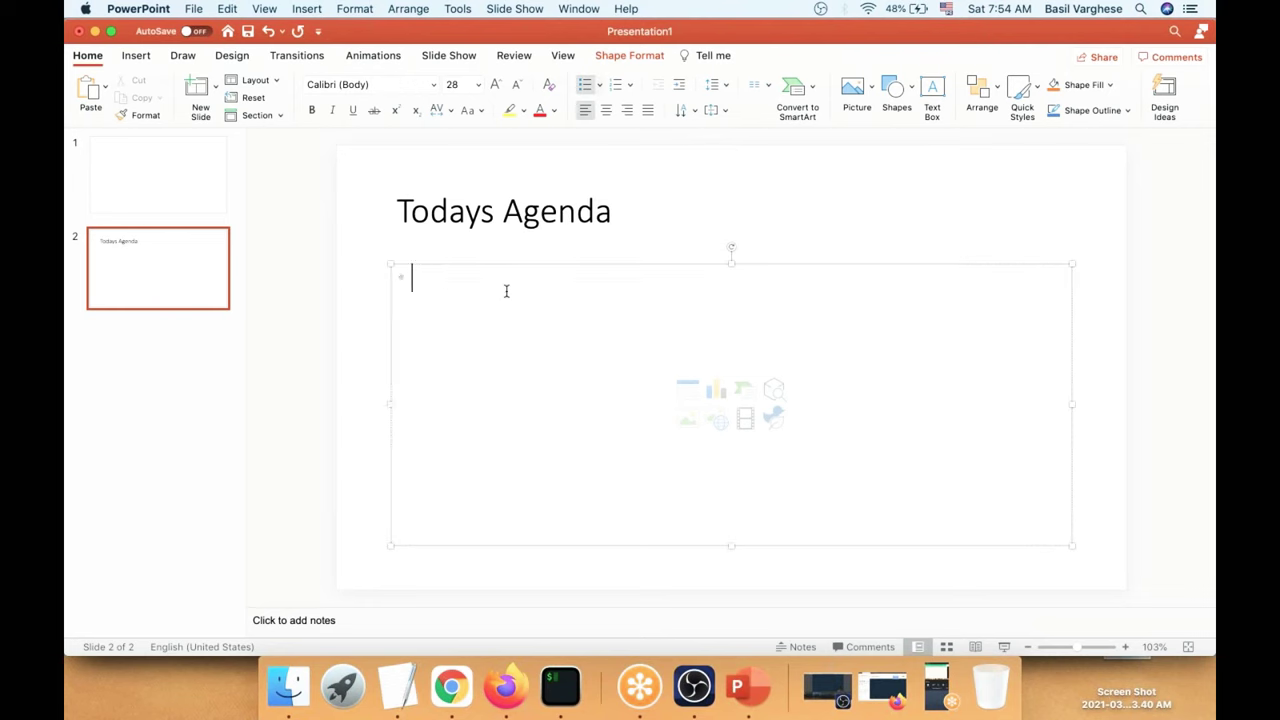
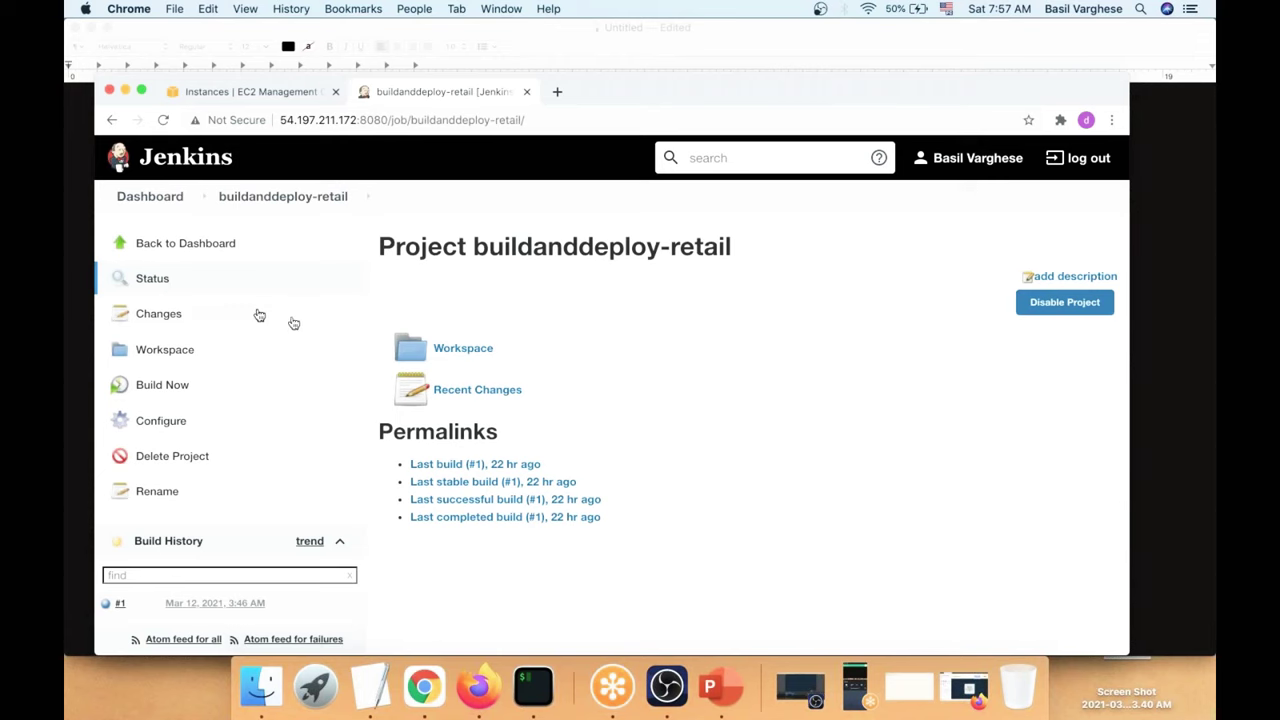
Step: Open the buildanddeploy-retail configuration and look over its Source Code Management section
click(163, 421)
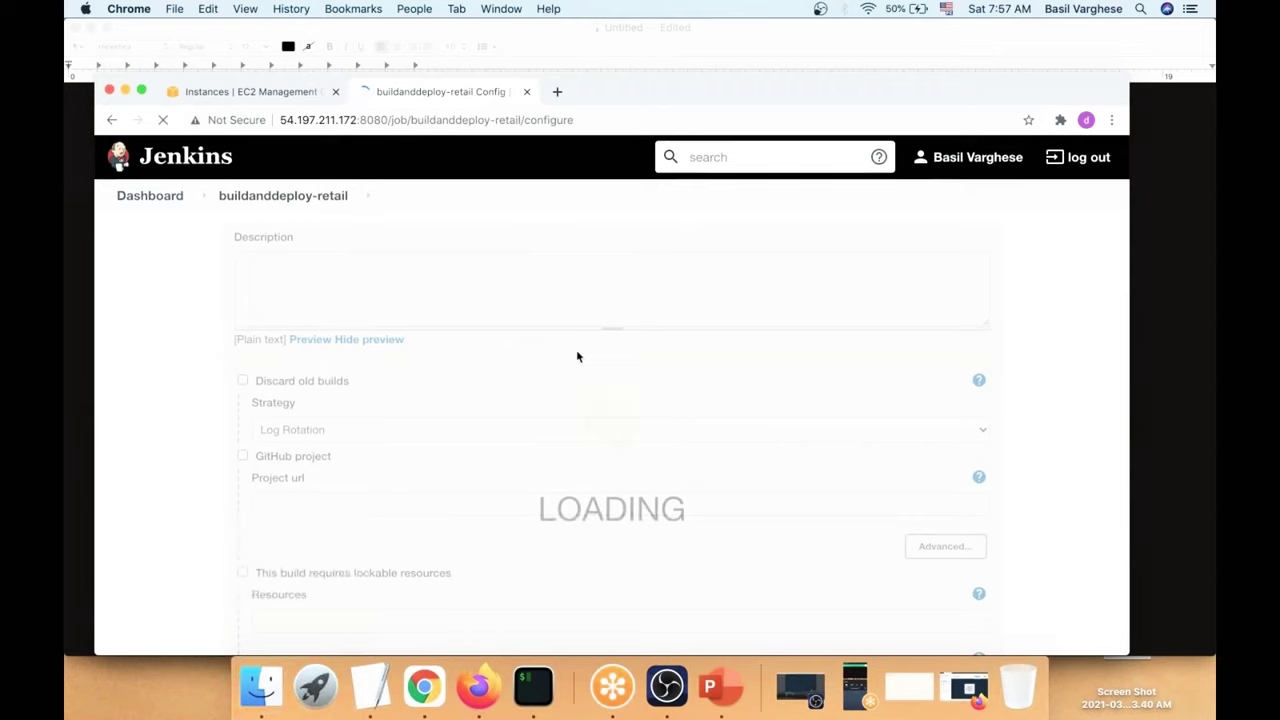
scroll(576, 356, down, 5)
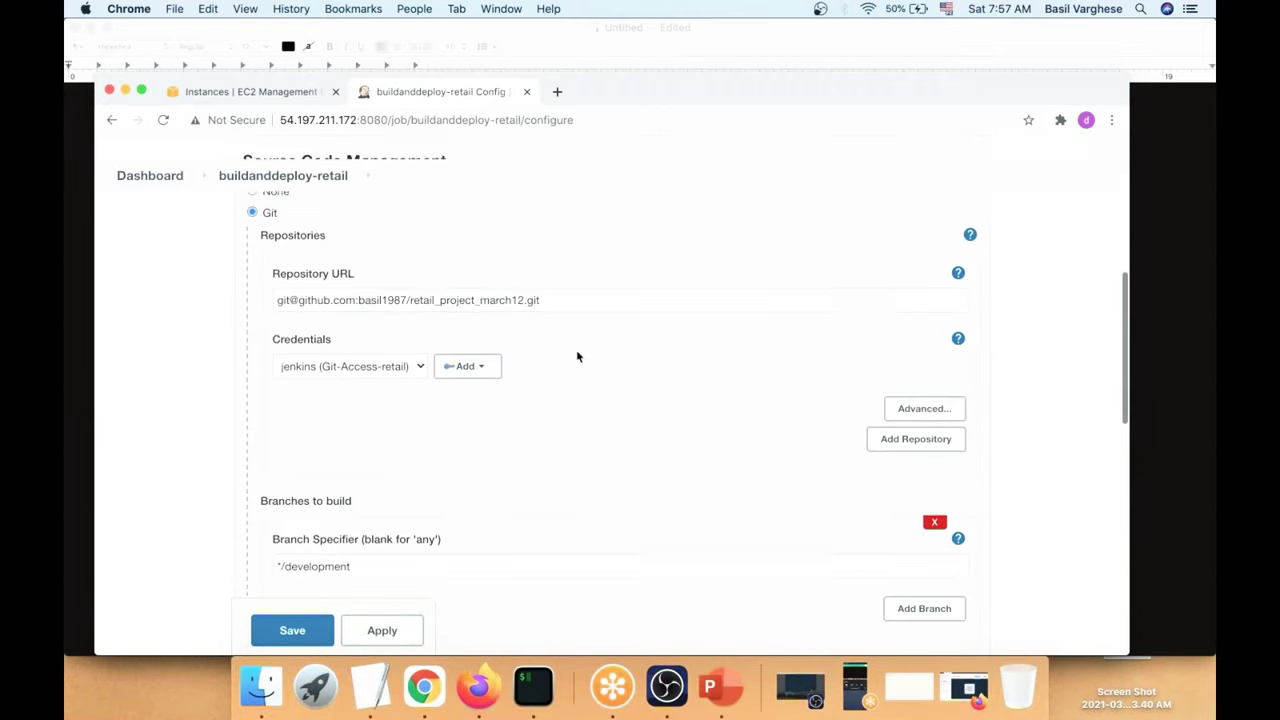
scroll(576, 356, up, 4)
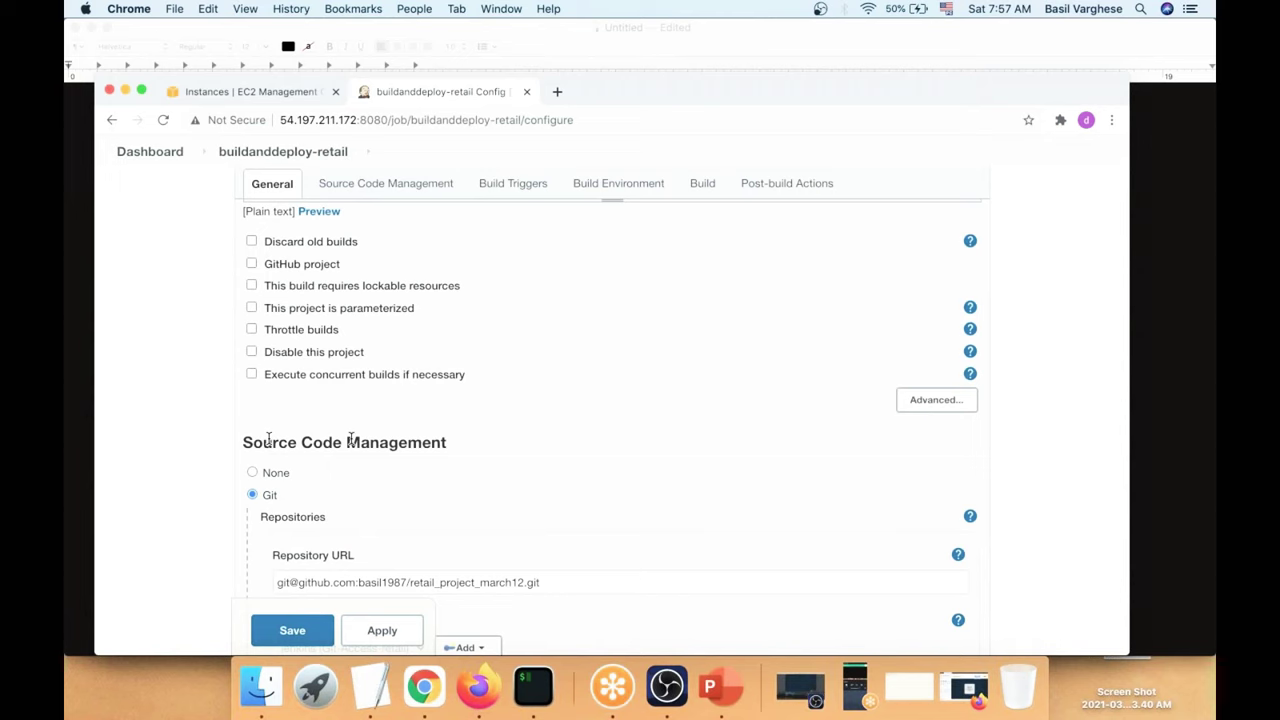
triple_click(270, 442)
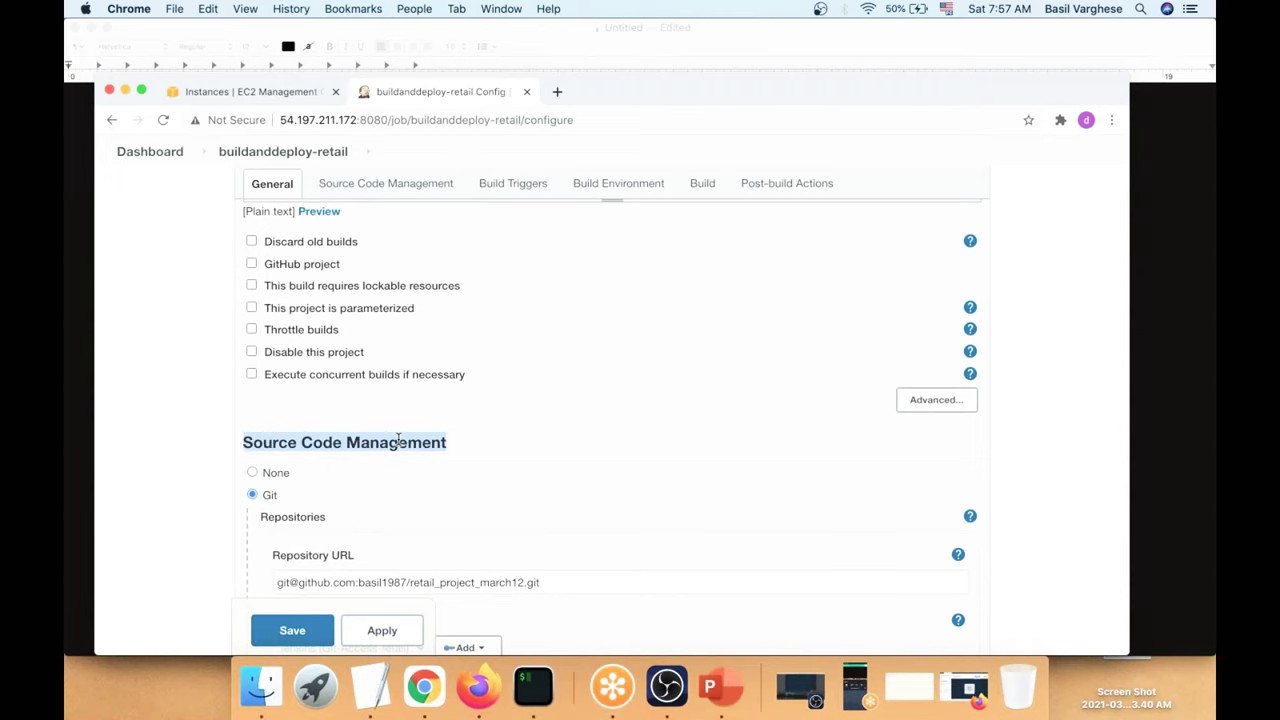
scroll(469, 431, down, 5)
Step: Check the Git repository URL, the Git-Access-retail credential and the */development branch specifier
triple_click(541, 381)
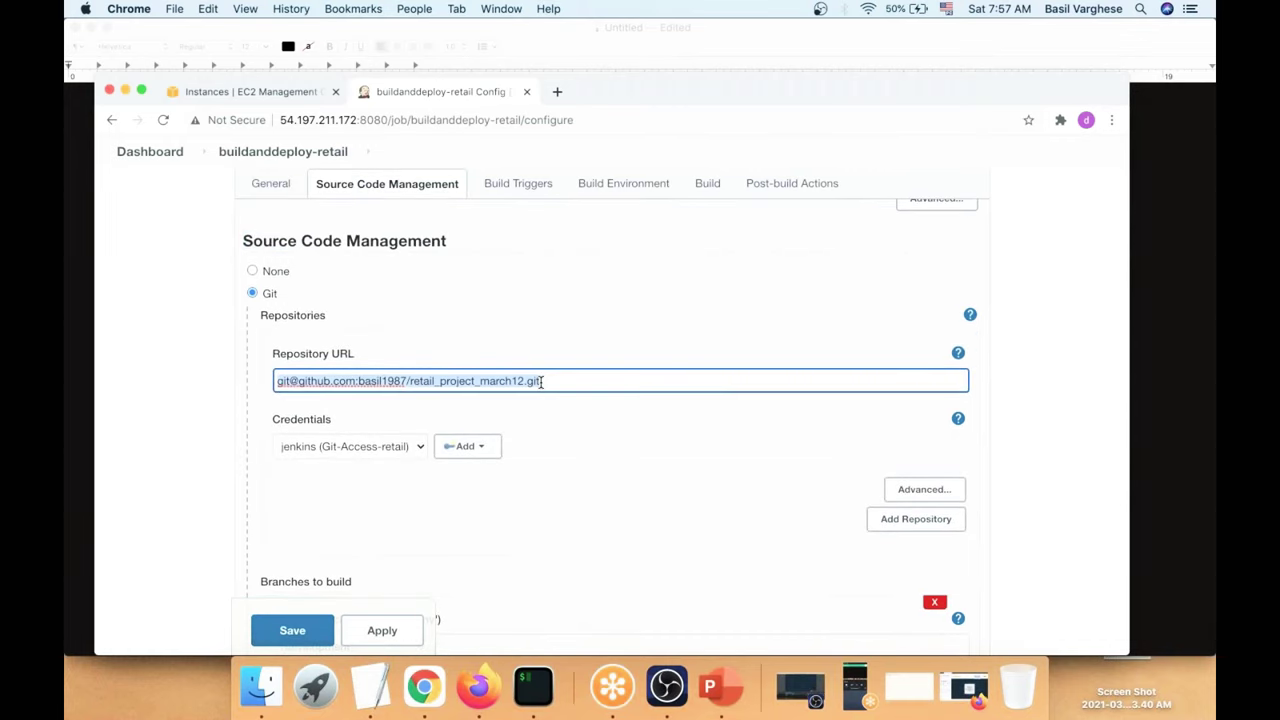
click(382, 453)
click(362, 447)
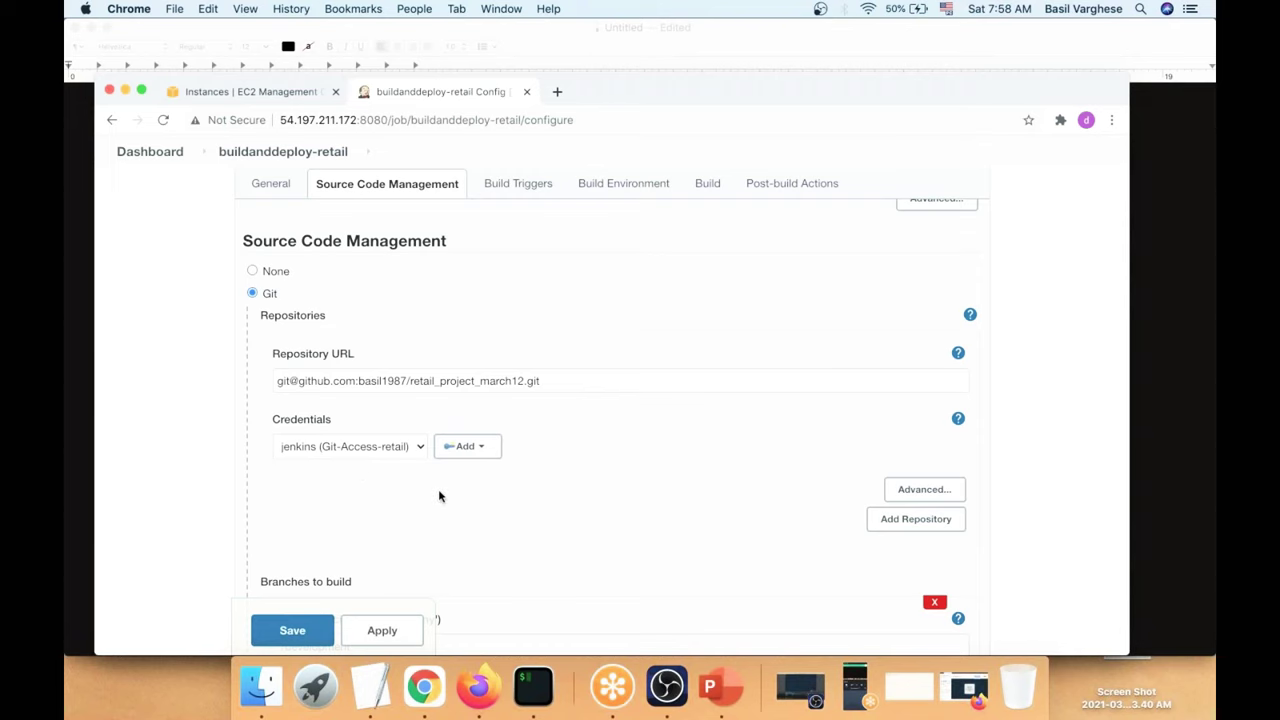
scroll(438, 489, down, 4)
double_click(322, 451)
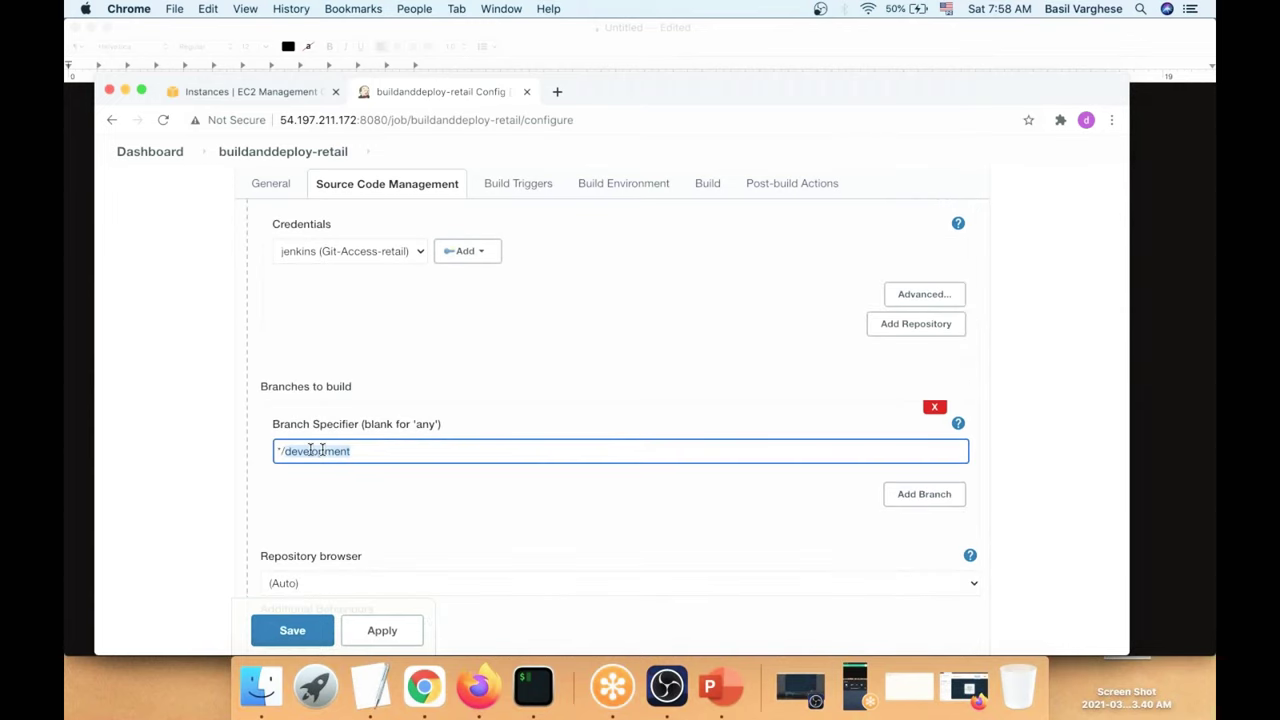
click(190, 456)
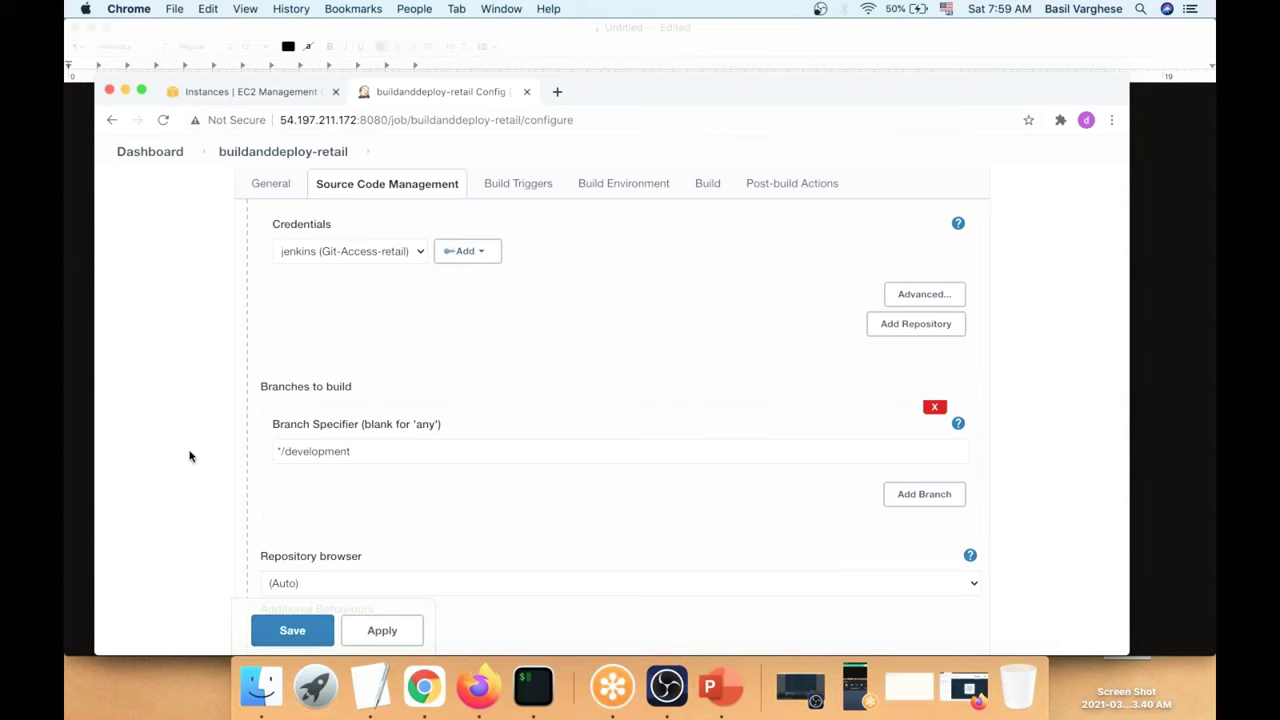
Step: Review Build Triggers and the unchecked Build Environment options, then list the build step types
scroll(190, 456, down, 10)
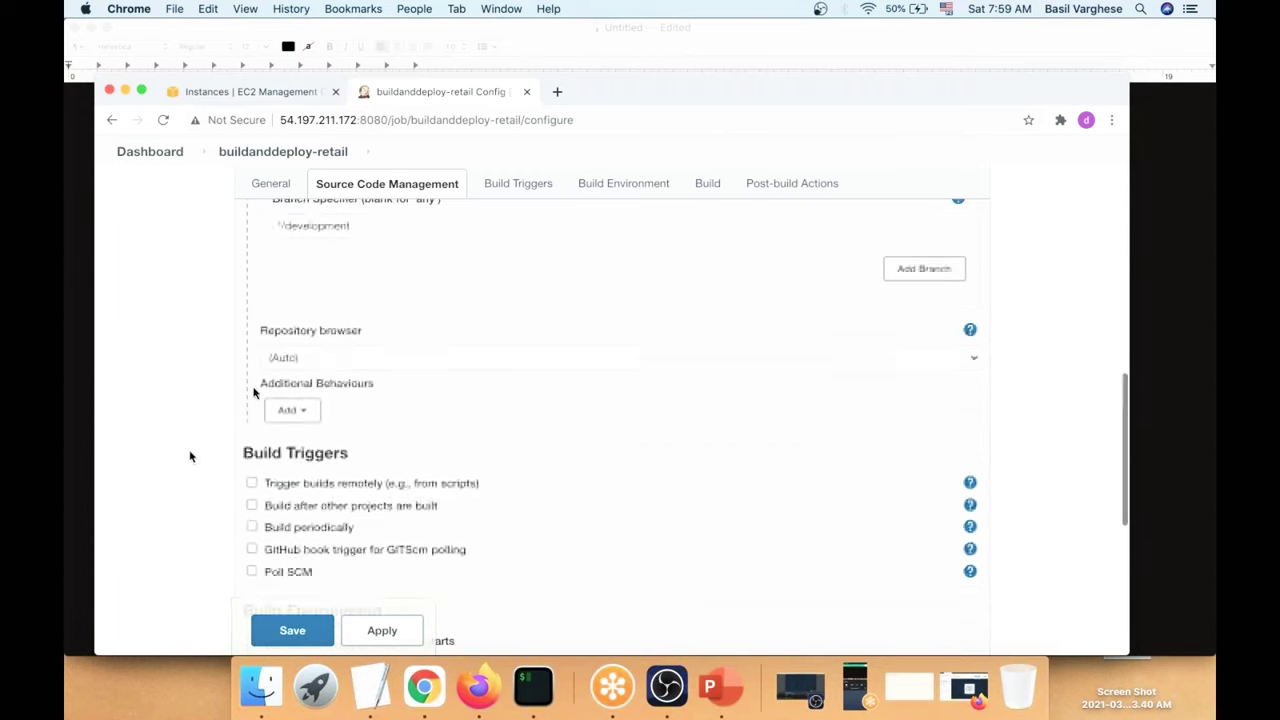
scroll(340, 340, down, 3)
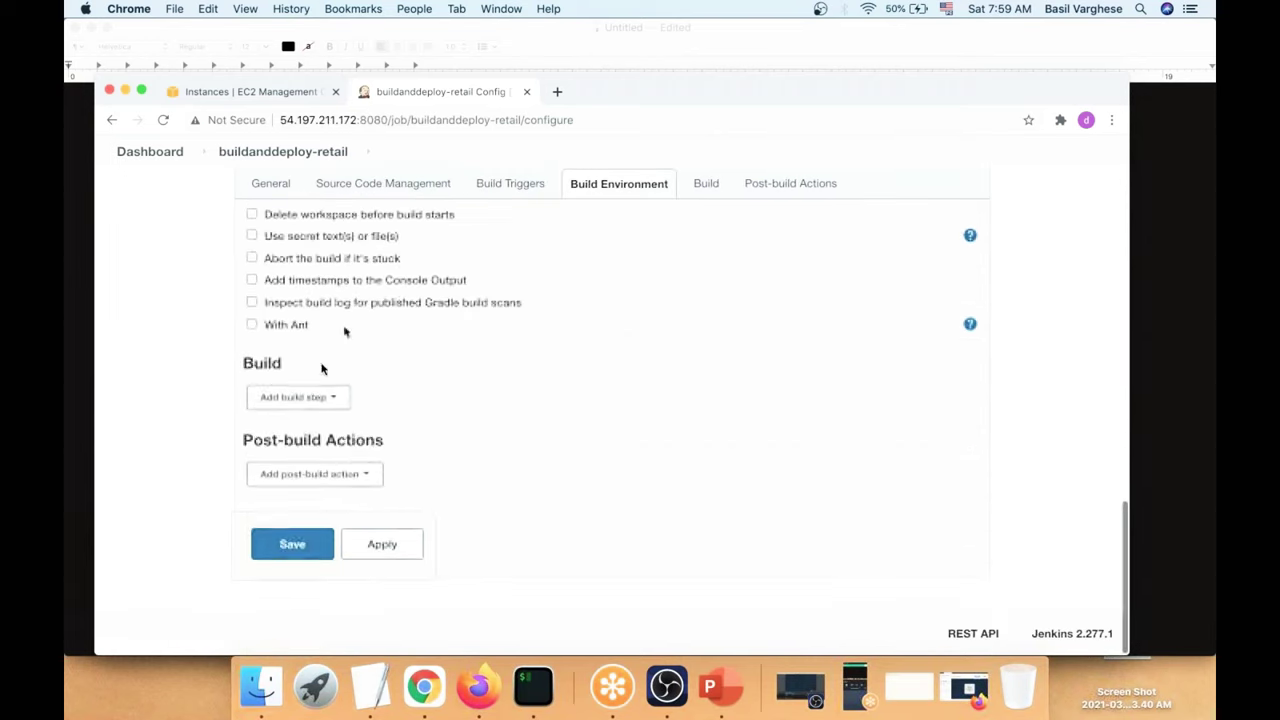
scroll(322, 368, up, 2)
scroll(322, 368, up, 1)
scroll(323, 366, down, 4)
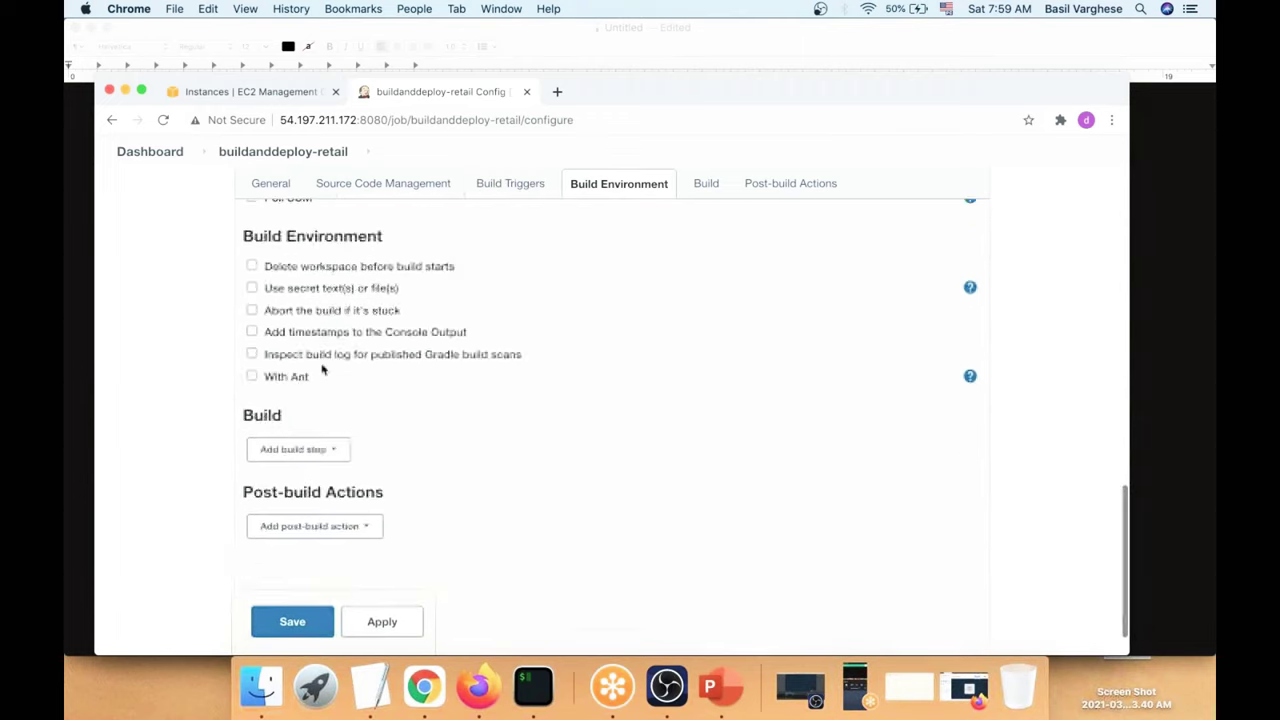
double_click(256, 360)
scroll(290, 330, up, 3)
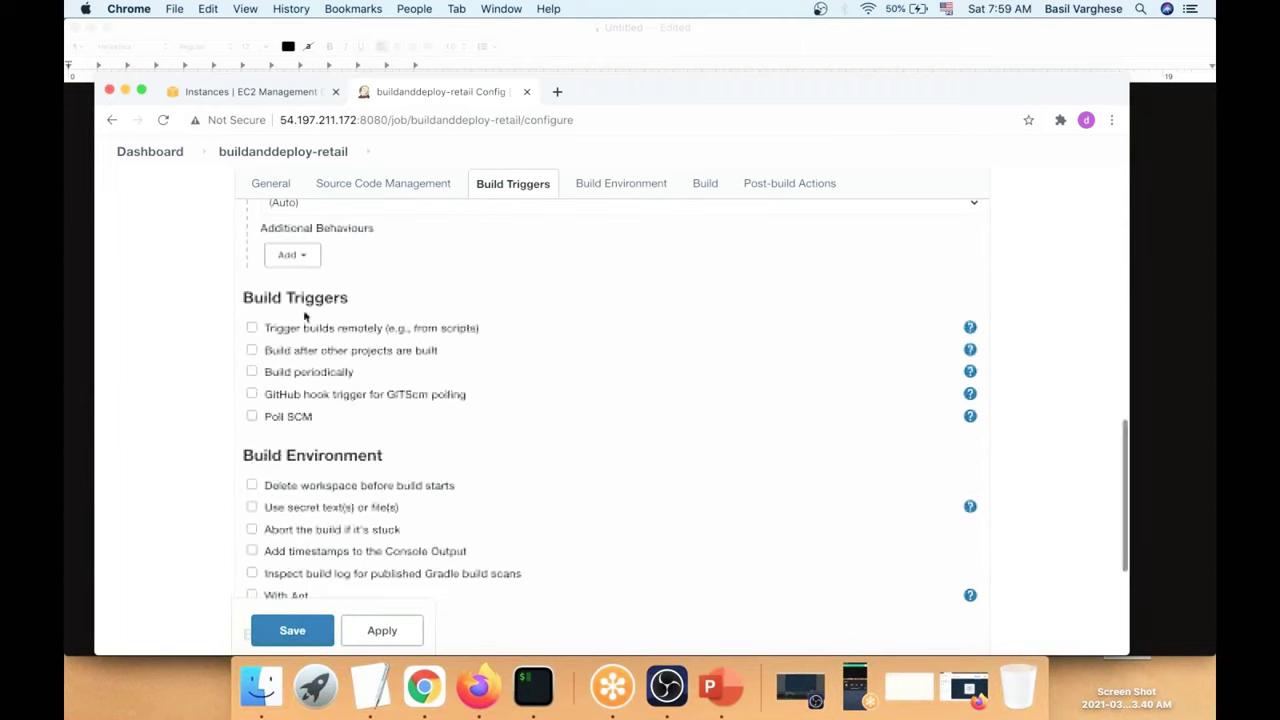
triple_click(279, 297)
triple_click(306, 297)
triple_click(318, 455)
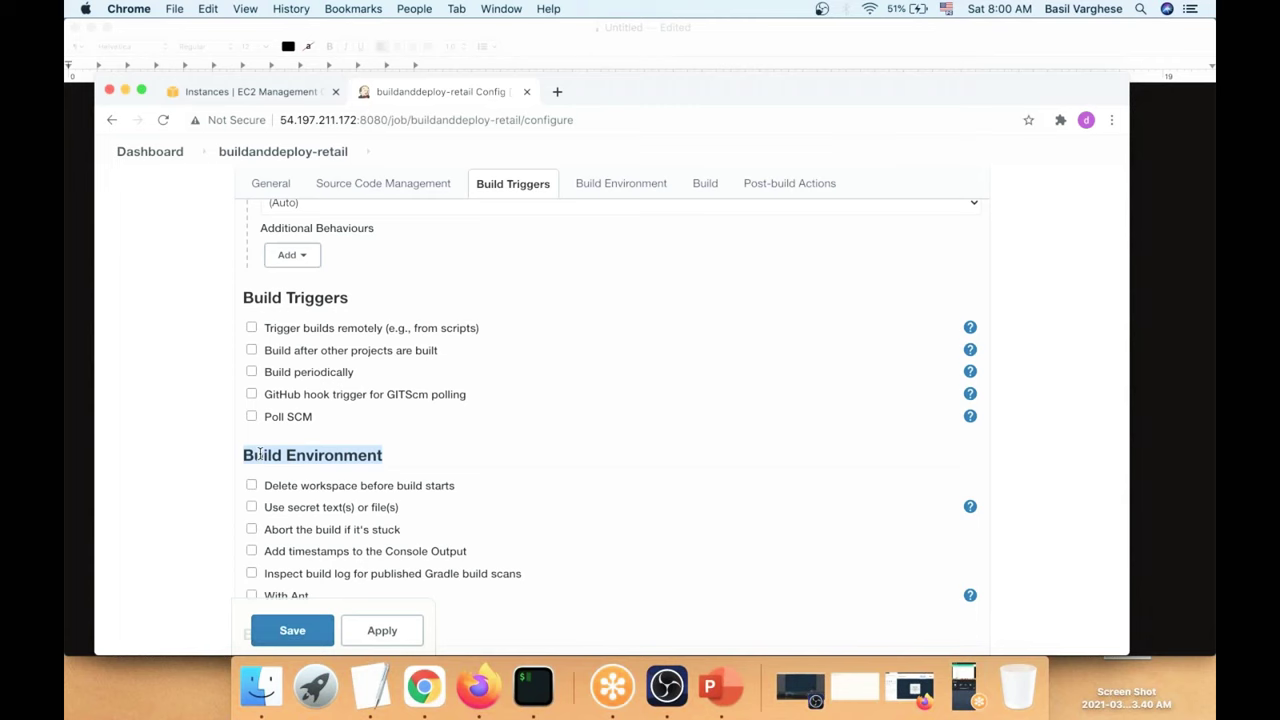
scroll(318, 453, down, 5)
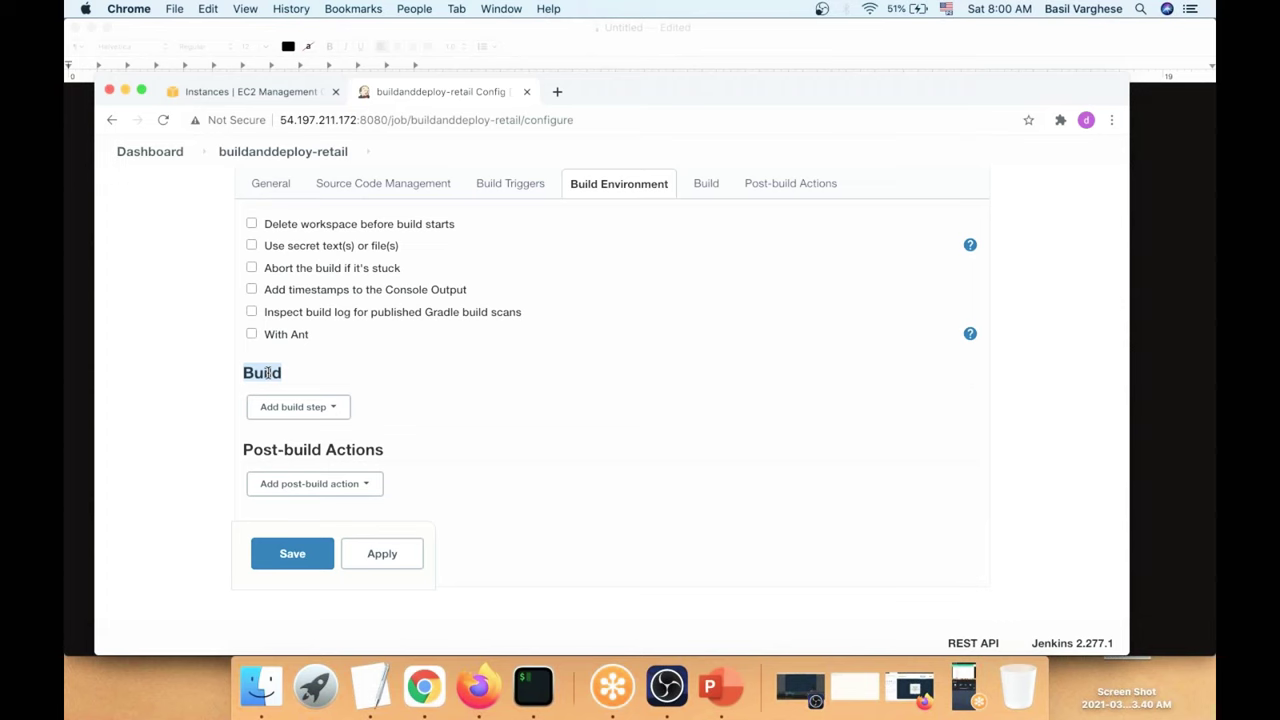
click(323, 408)
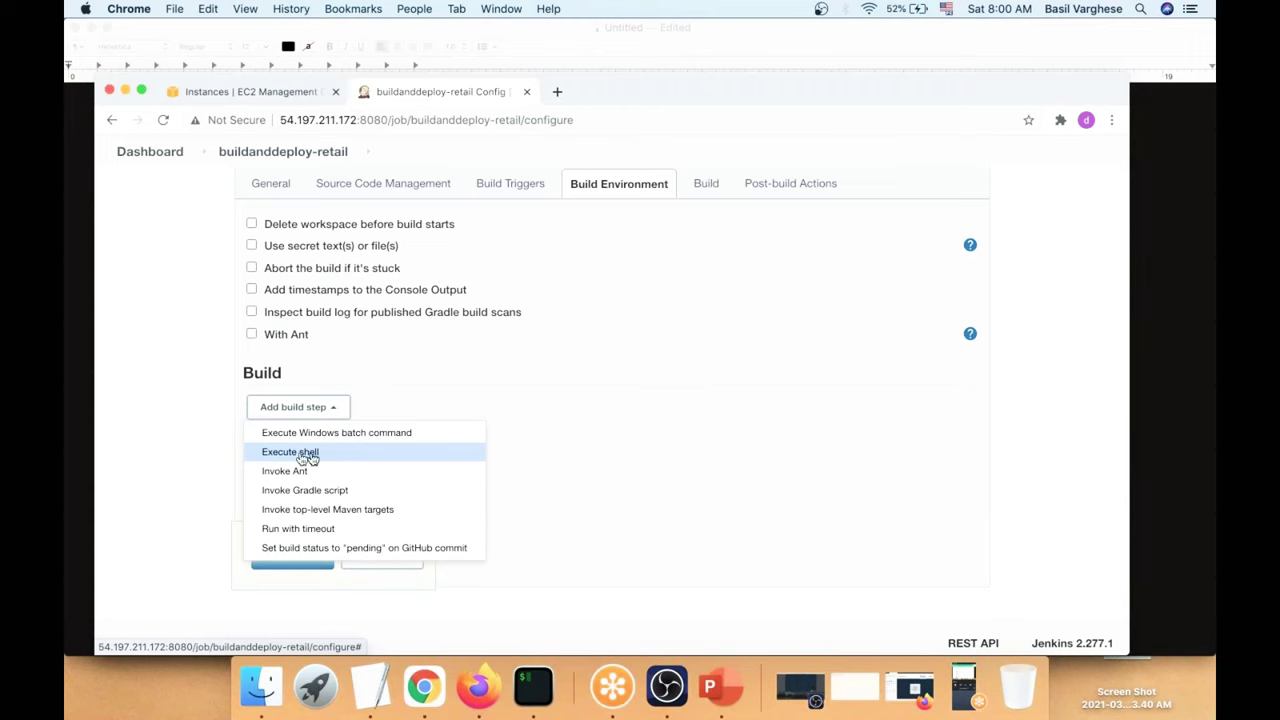
Step: Add an Execute shell build step, trying 'mvn install' and then deleting it
click(312, 452)
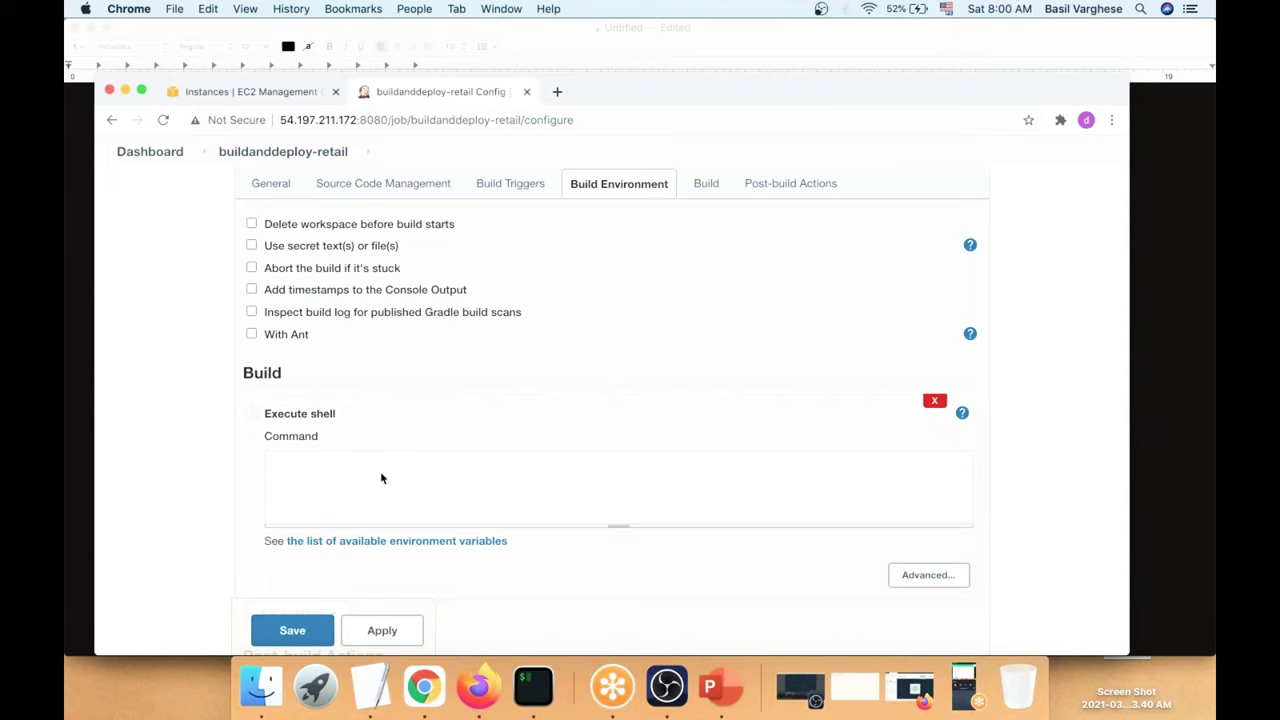
text(mvn install)
key(Return)
key(super+a)
key(BackSpace)
Step: Recheck the repository URL, return to the empty command box and minimise the browser
scroll(479, 380, up, 10)
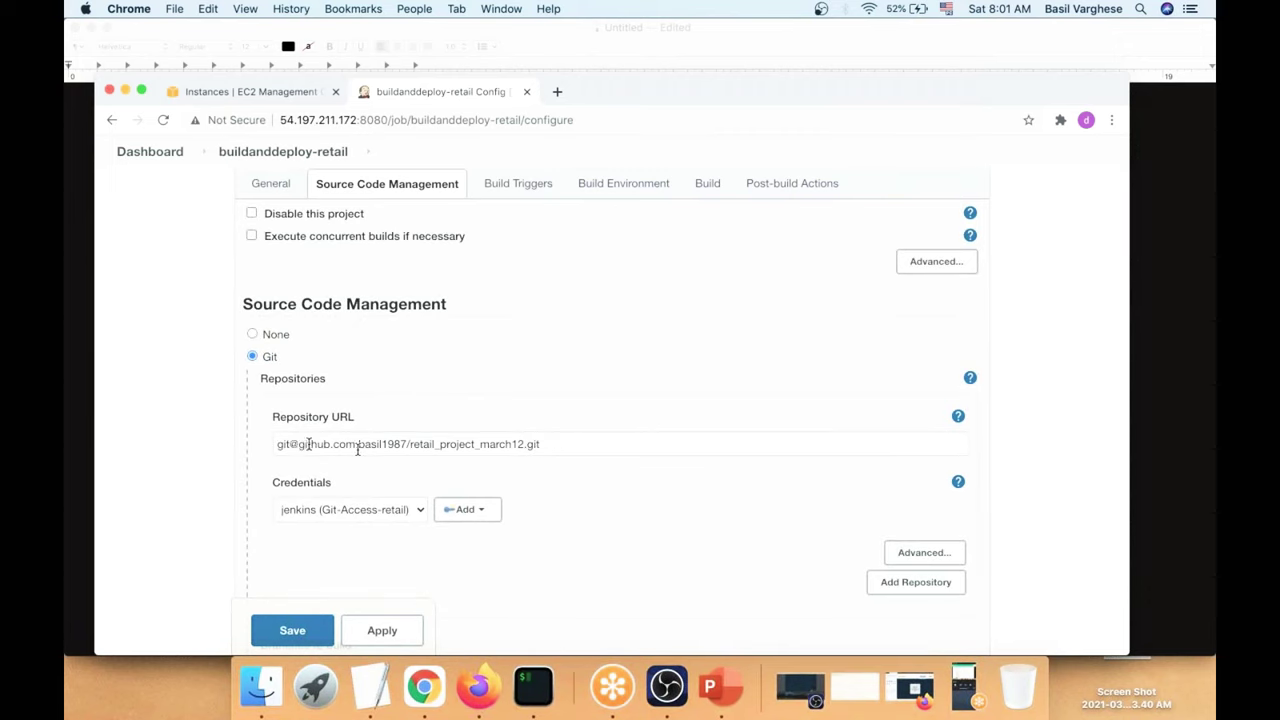
click(293, 443)
triple_click(293, 443)
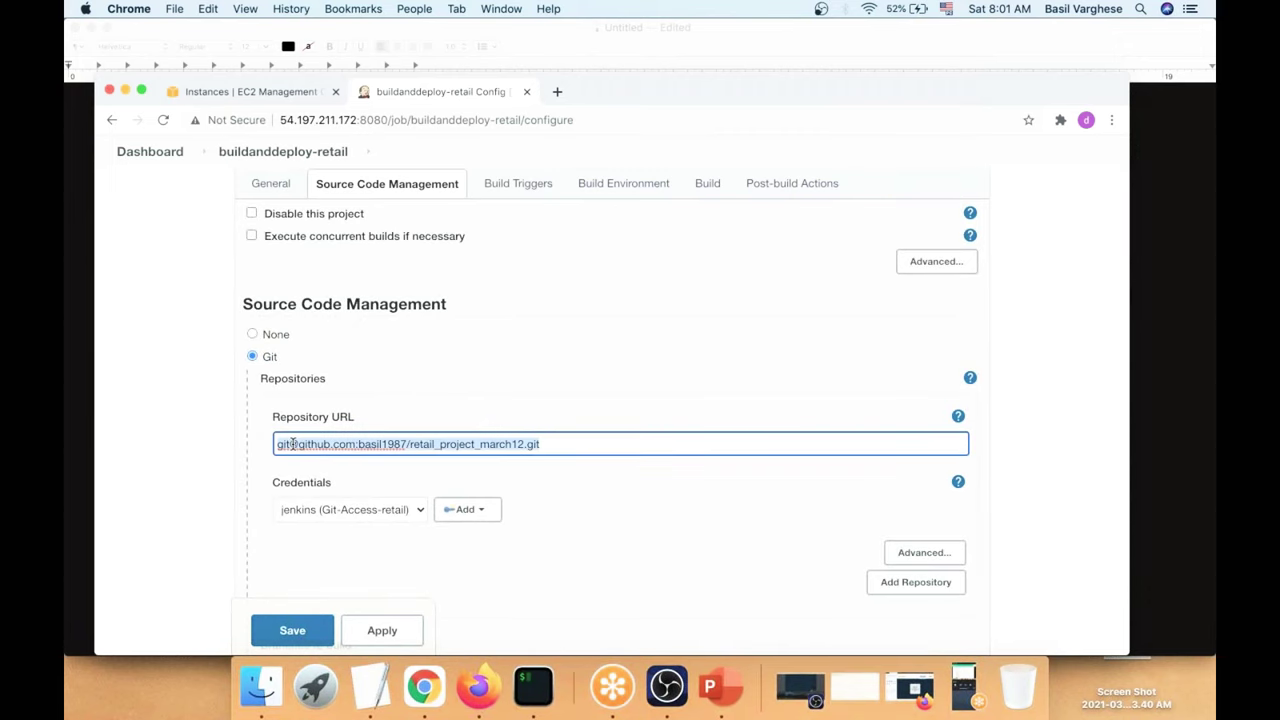
scroll(293, 443, down, 15)
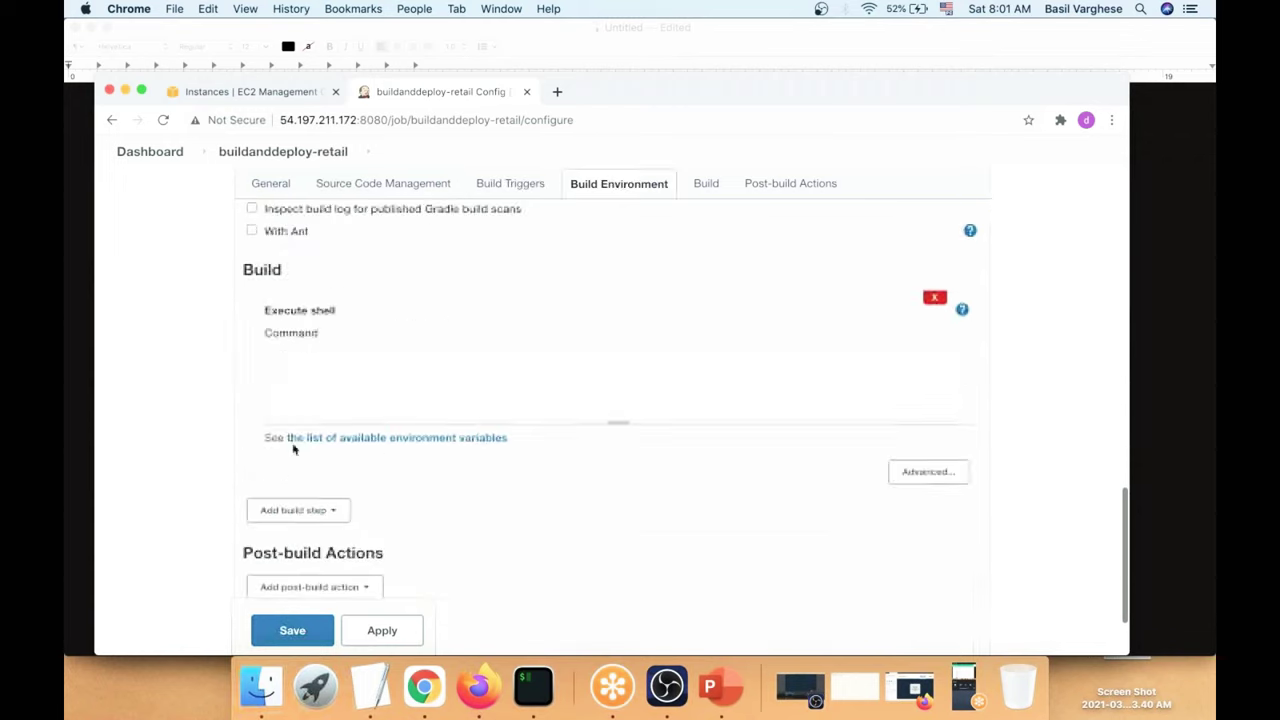
scroll(293, 449, down, 2)
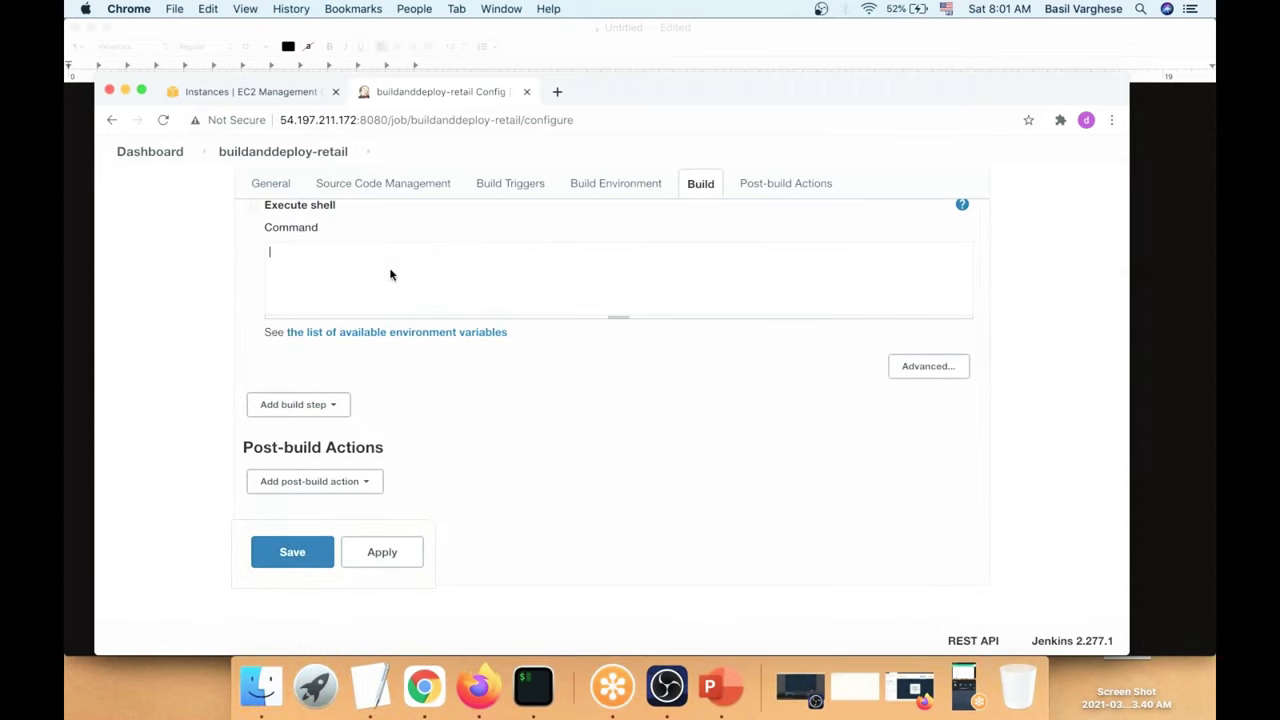
click(391, 275)
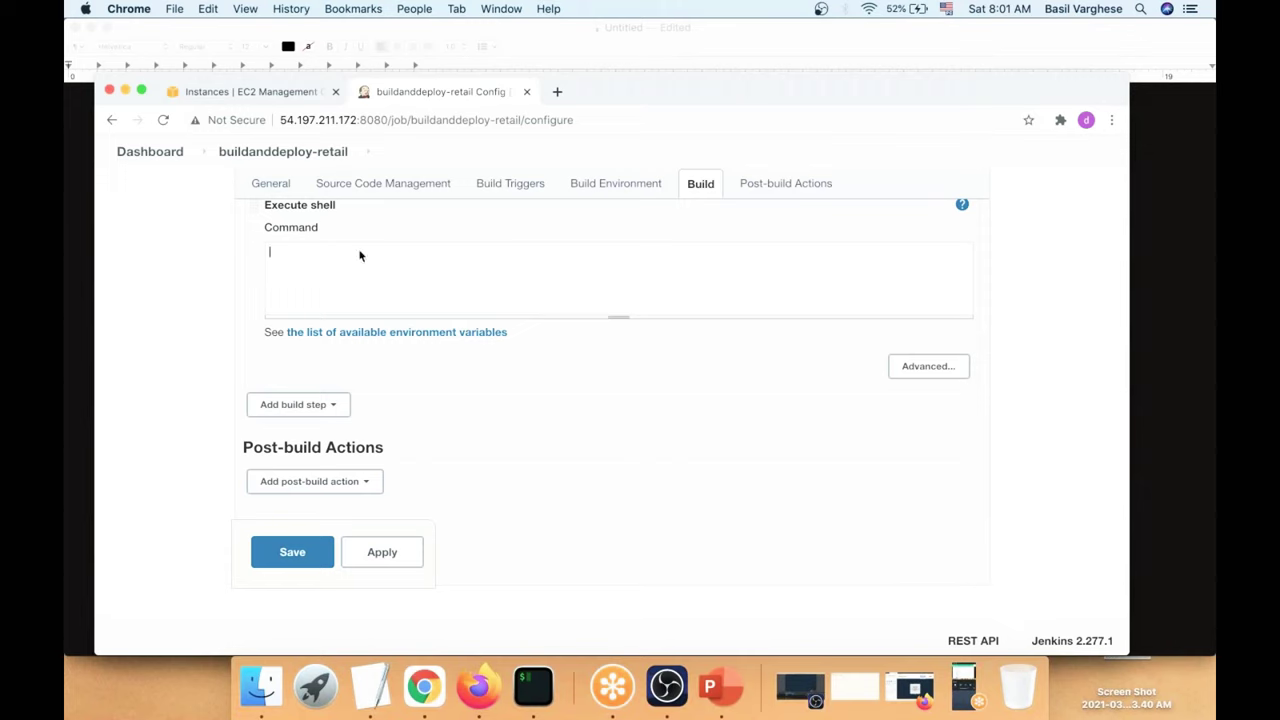
click(125, 91)
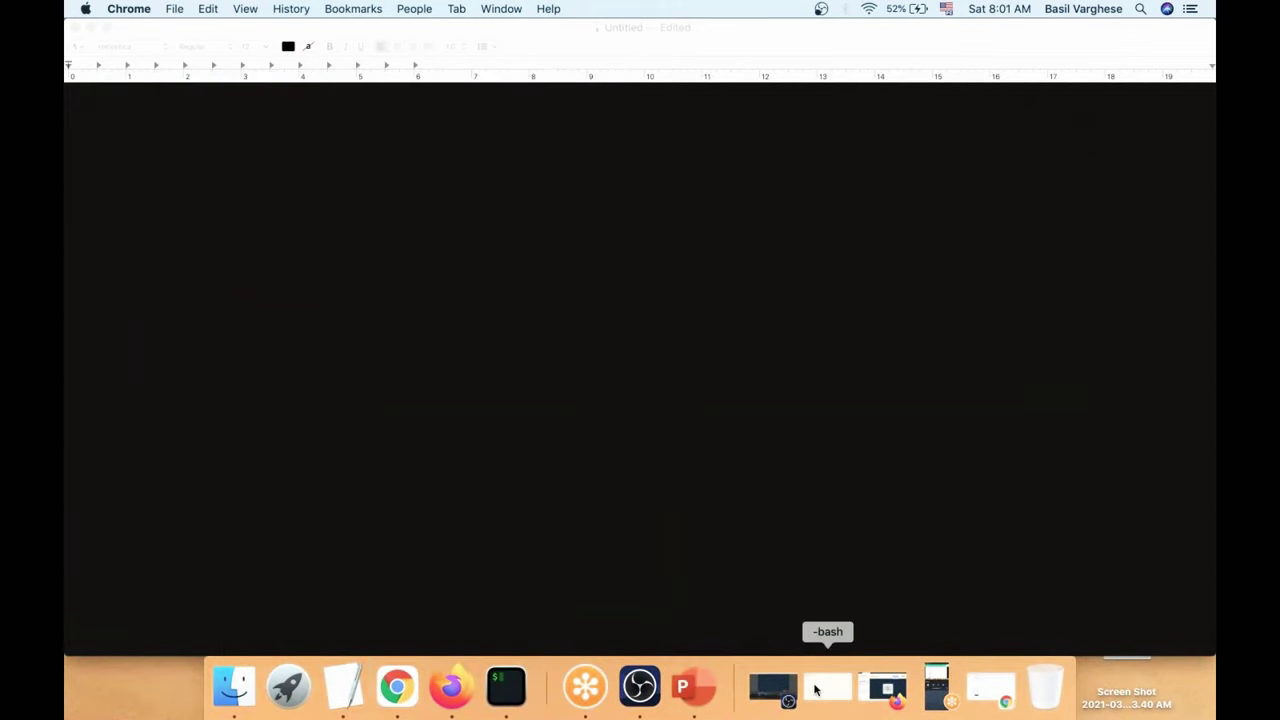
Step: Begin an 'ssh ubuntu@' command, fetching the server address from the EC2 Instances tab
click(812, 686)
key(Return)
key(Return)
text(ss)
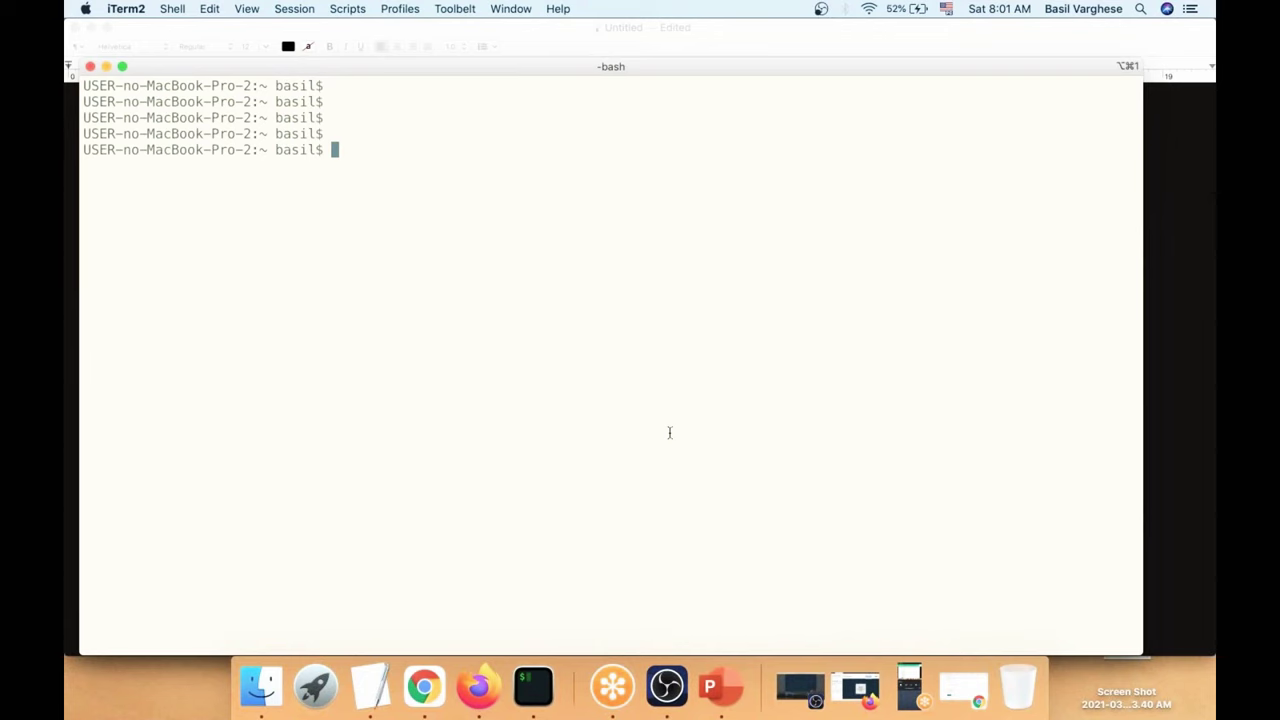
text(h ubuntu@)
click(432, 680)
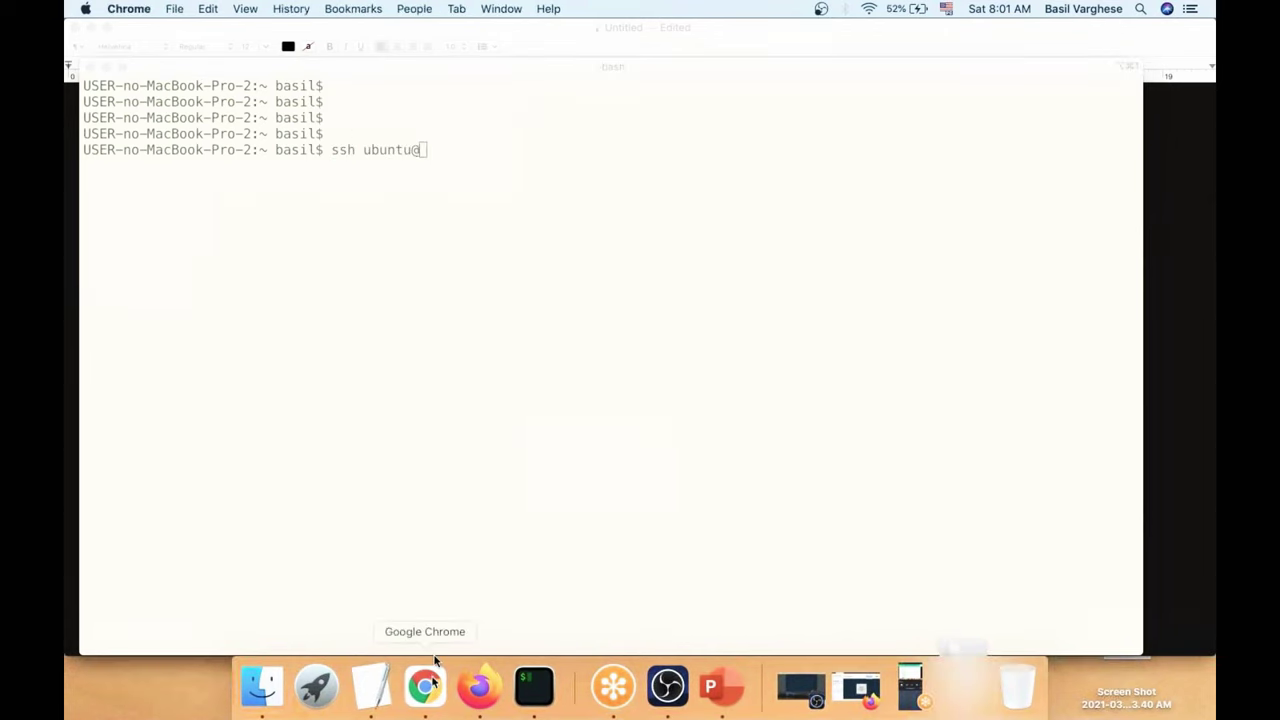
click(343, 242)
key(ctrl+shift+Tab)
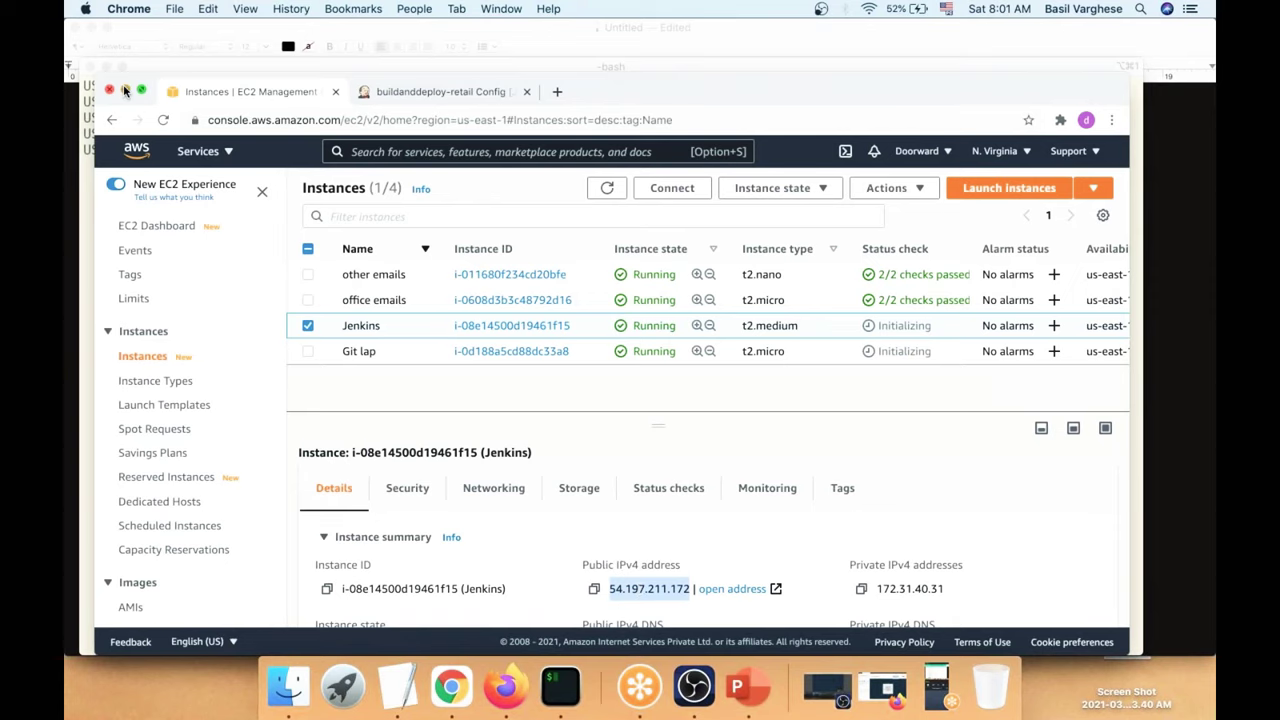
click(125, 91)
Step: Connect over SSH accepting the host key, switch with 'sudo su - jenkins', and clear the screen
text(@)
text(54.197.211.172)
key(Return)
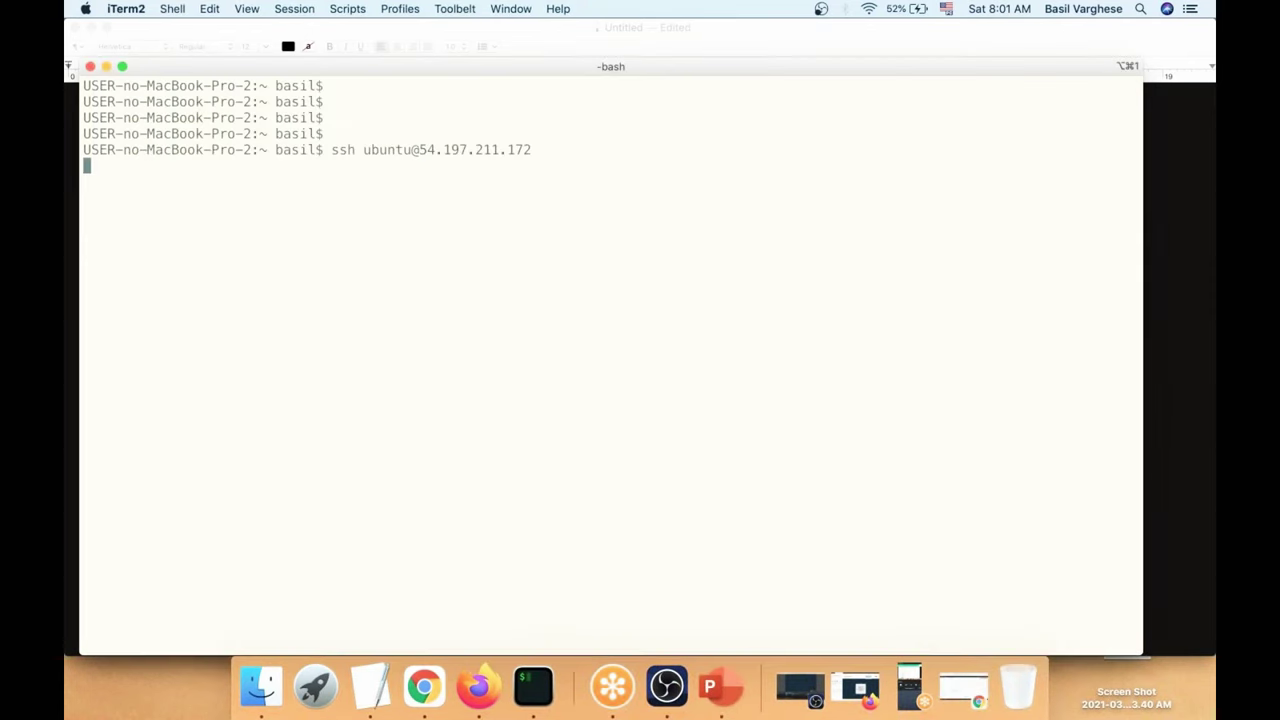
text(yes)
key(Return)
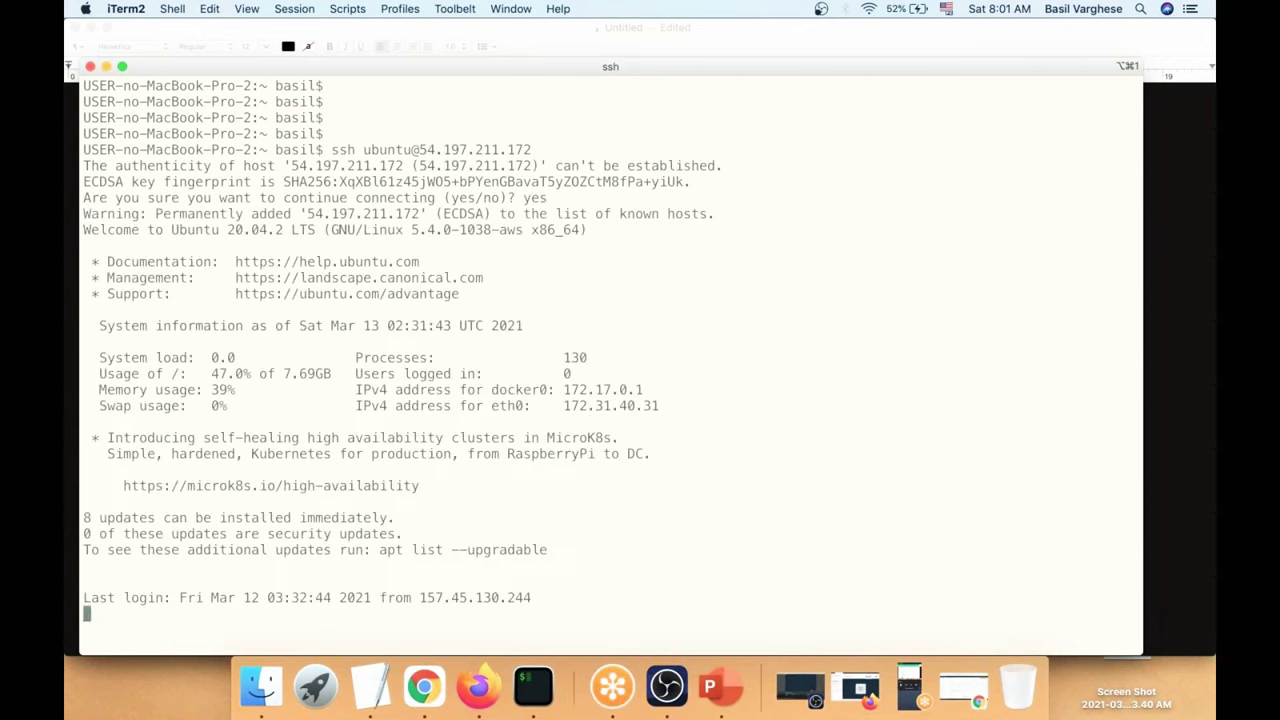
text(sudo su - jenkins)
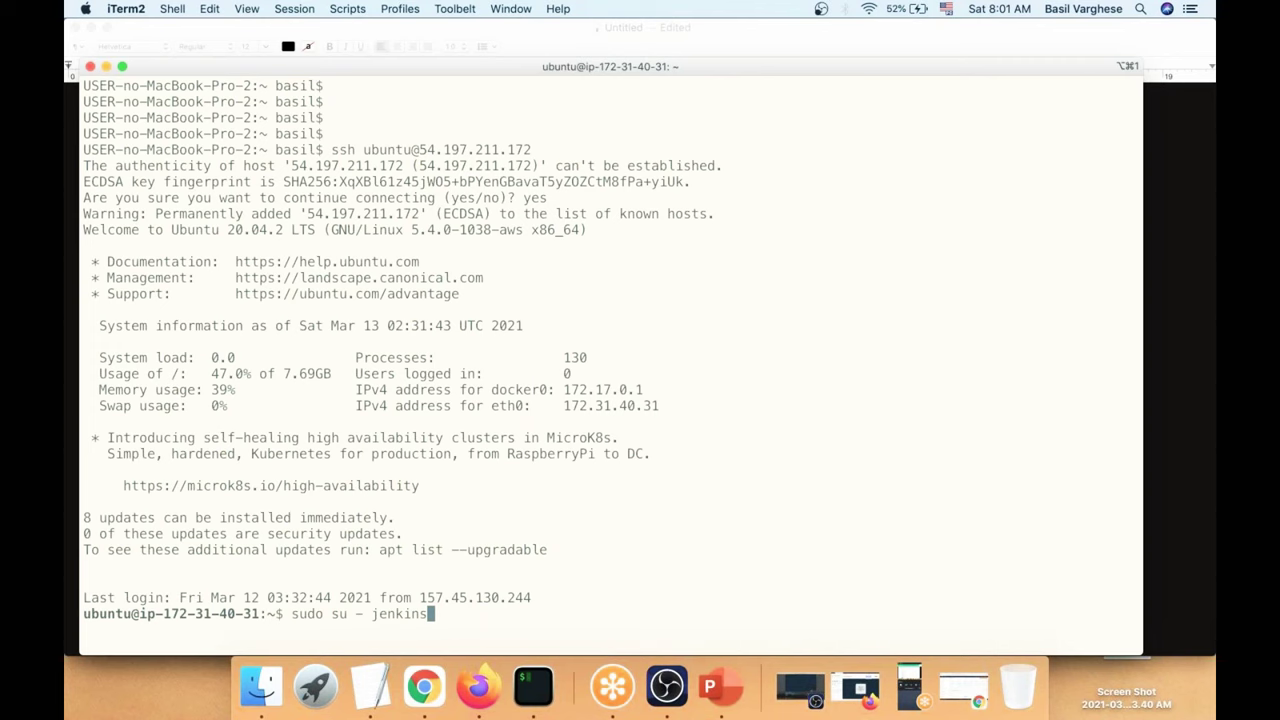
key(Return)
key(ctrl+l)
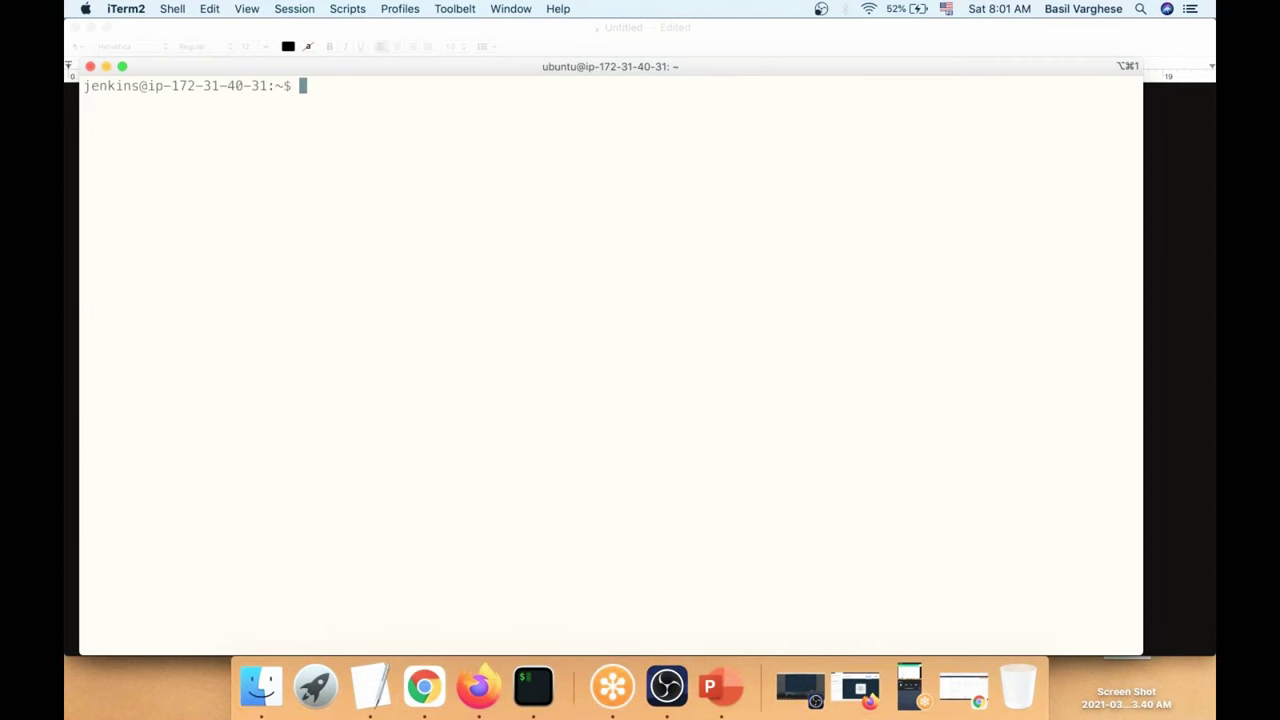
Step: Print the current directory, list Jenkins home, then enter workspace/ and list the job folders
text(pwd)
key(Return)
text(ls)
key(Return)
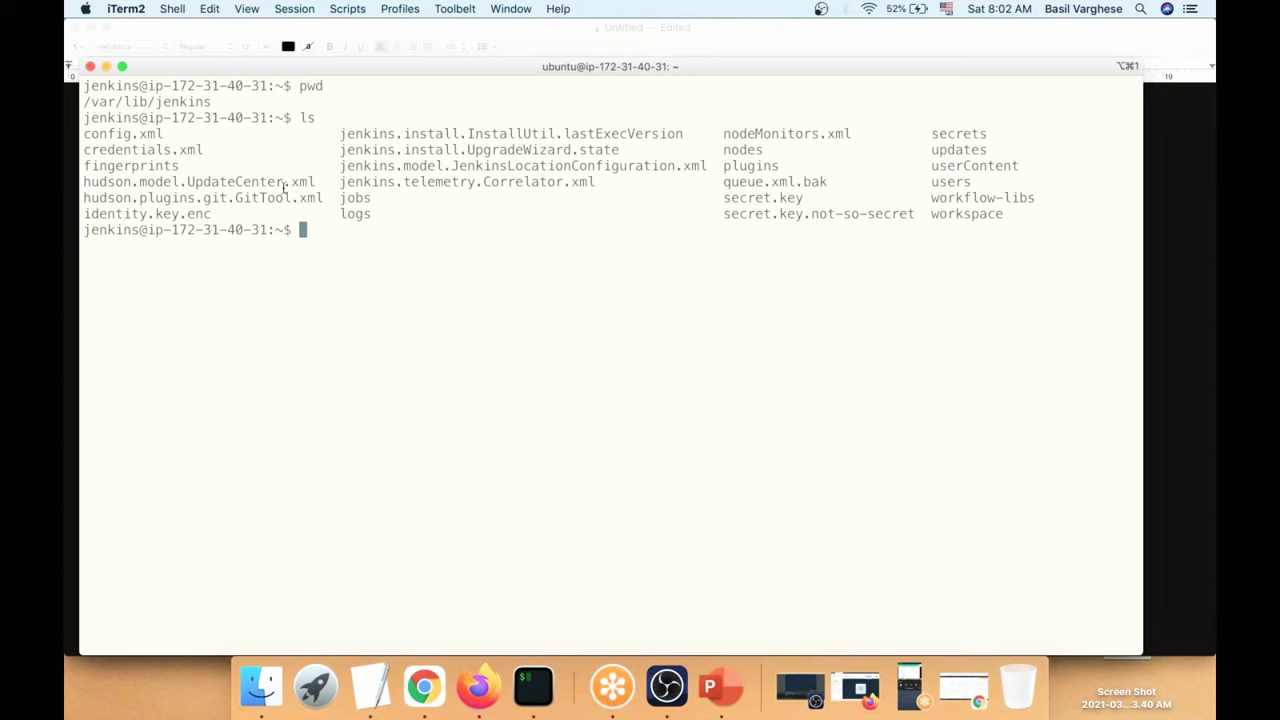
text(cd woksp)
key(Tab)
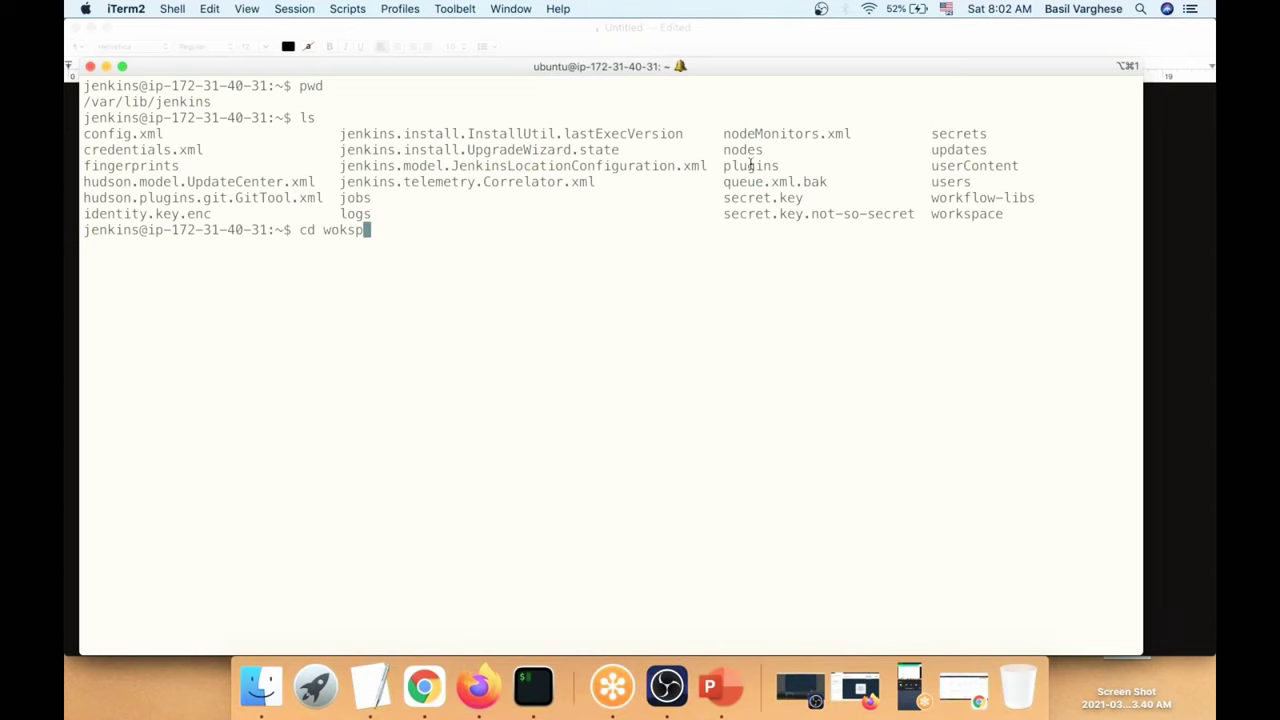
key(BackSpace)
key(BackSpace)
key(BackSpace)
text(rk)
key(Tab)
key(Return)
text(ls)
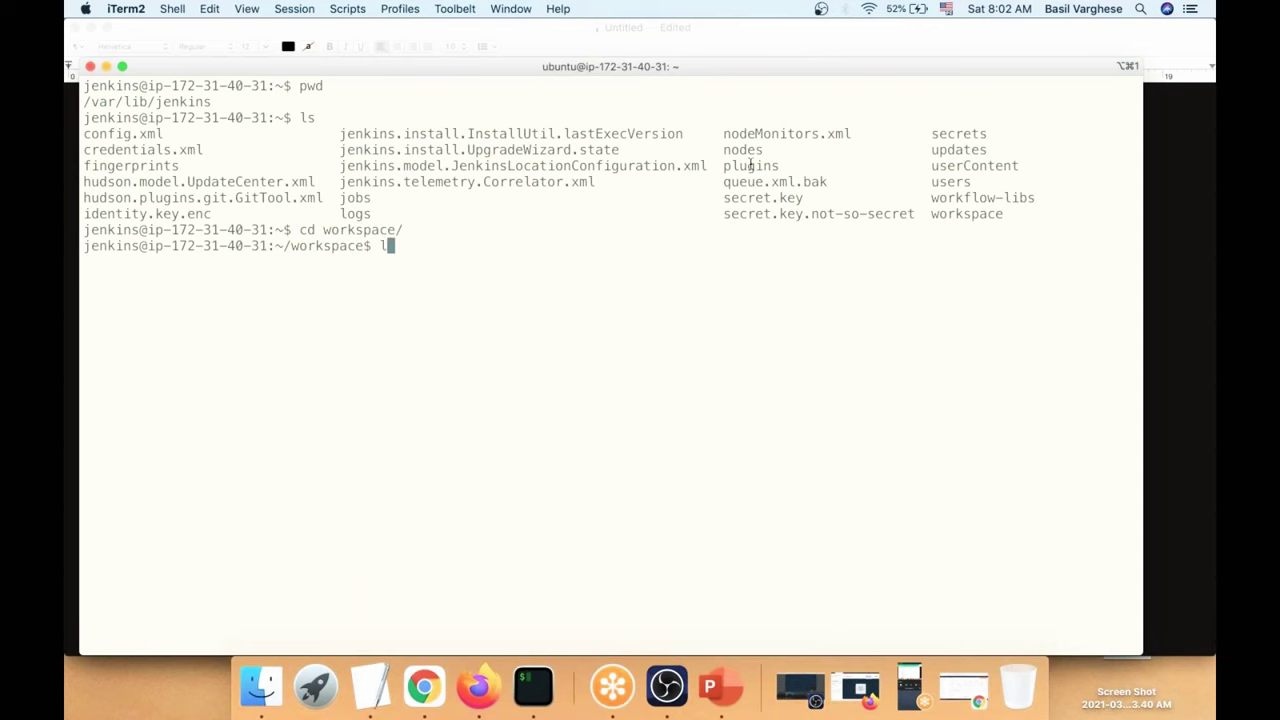
key(Return)
Step: Enter the buildanddeploy-retail workspace folder and list its contents
text(cd)
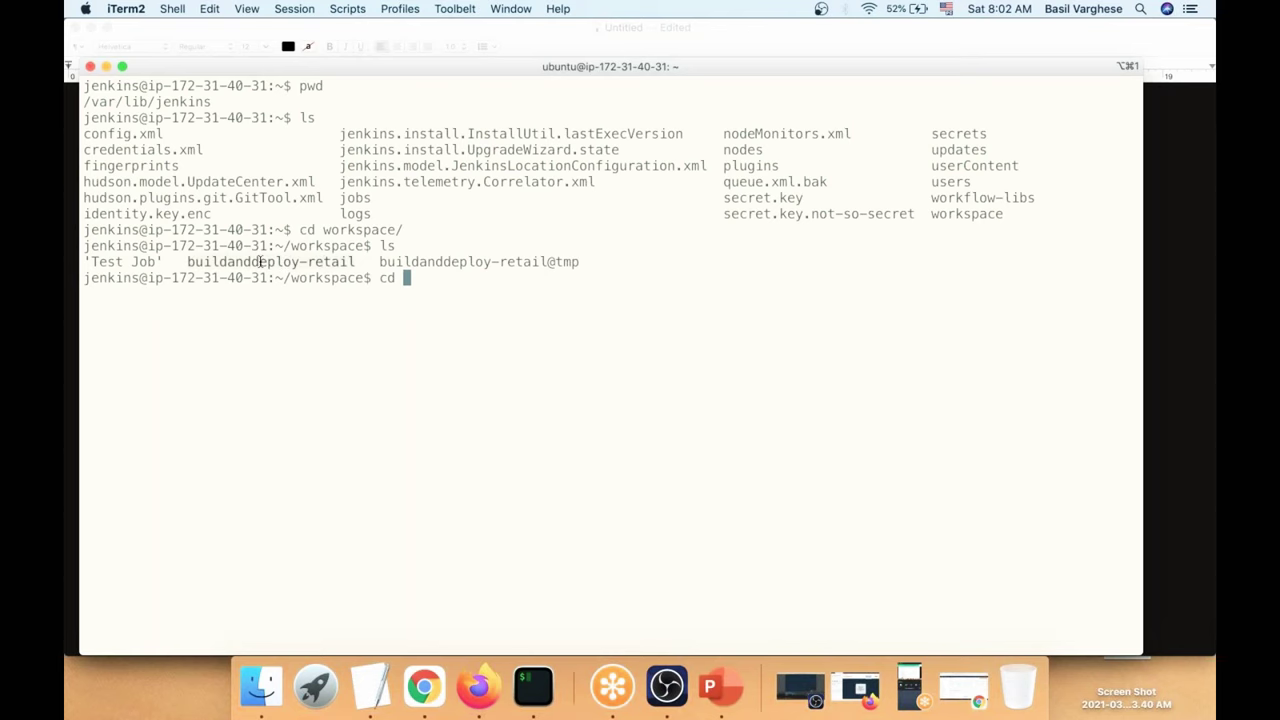
text(cd b)
key(Tab)
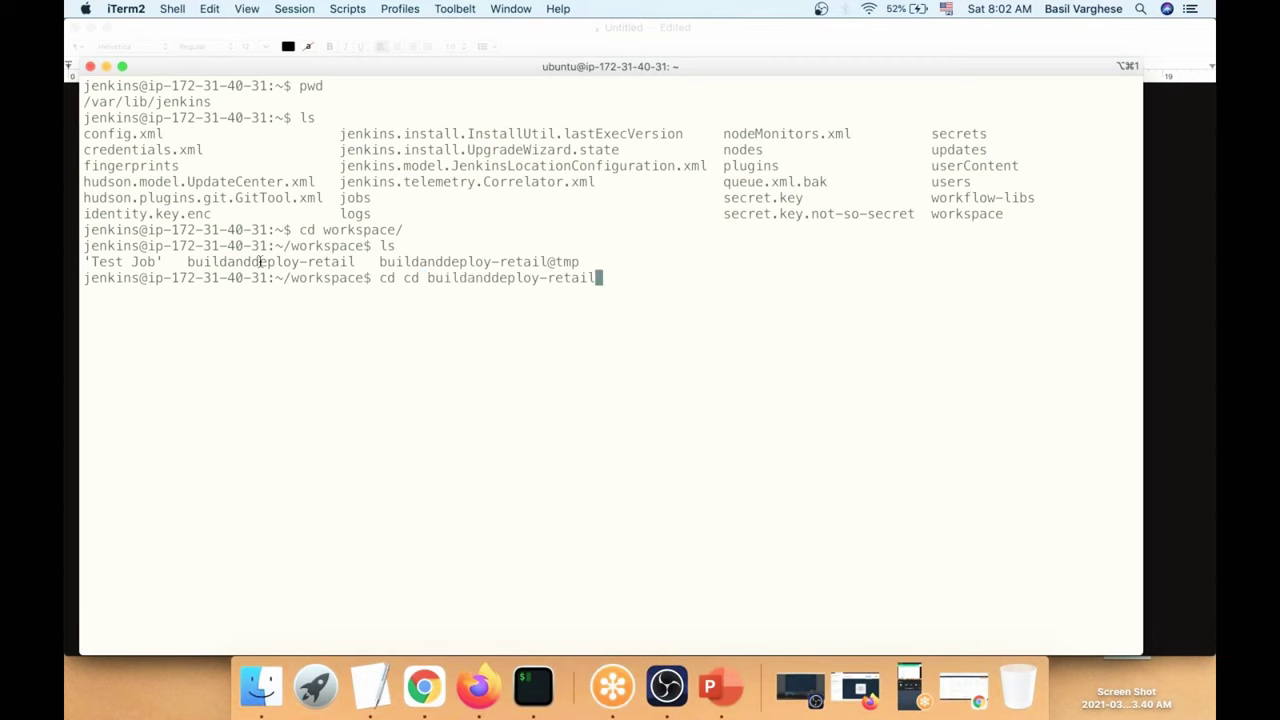
key(Return)
key(Return)
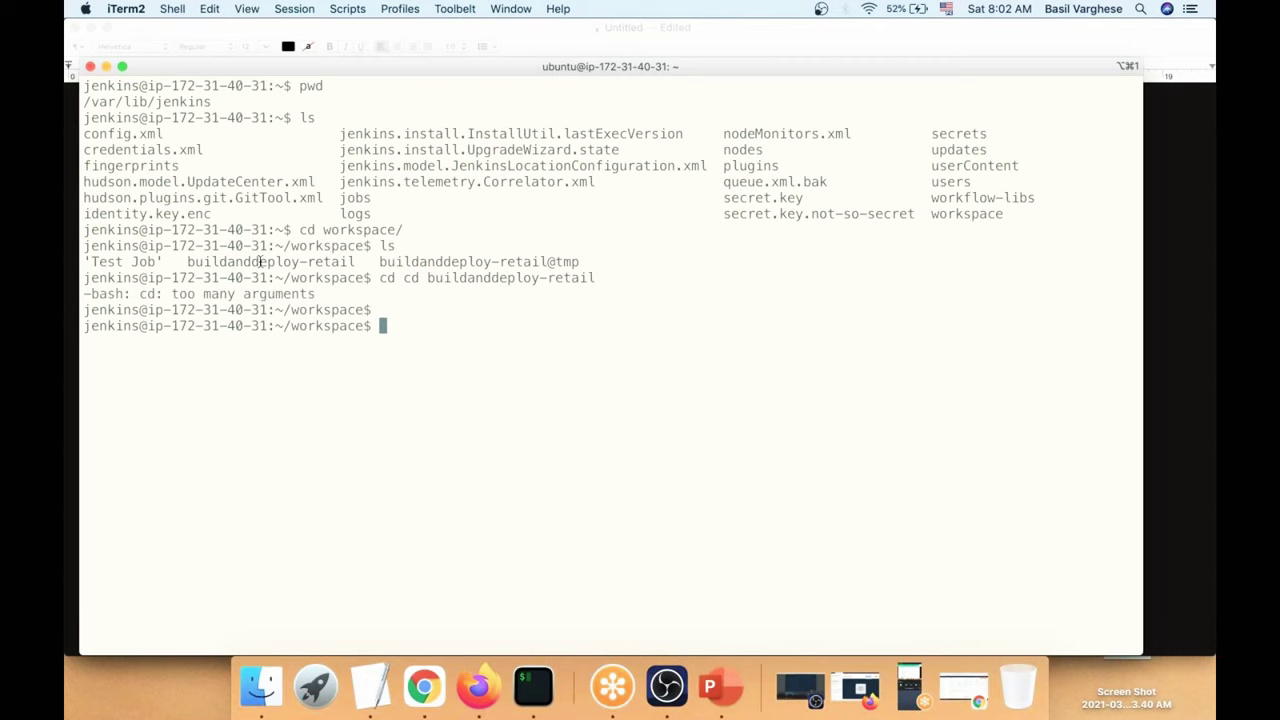
text(cd b)
key(Tab)
key(Return)
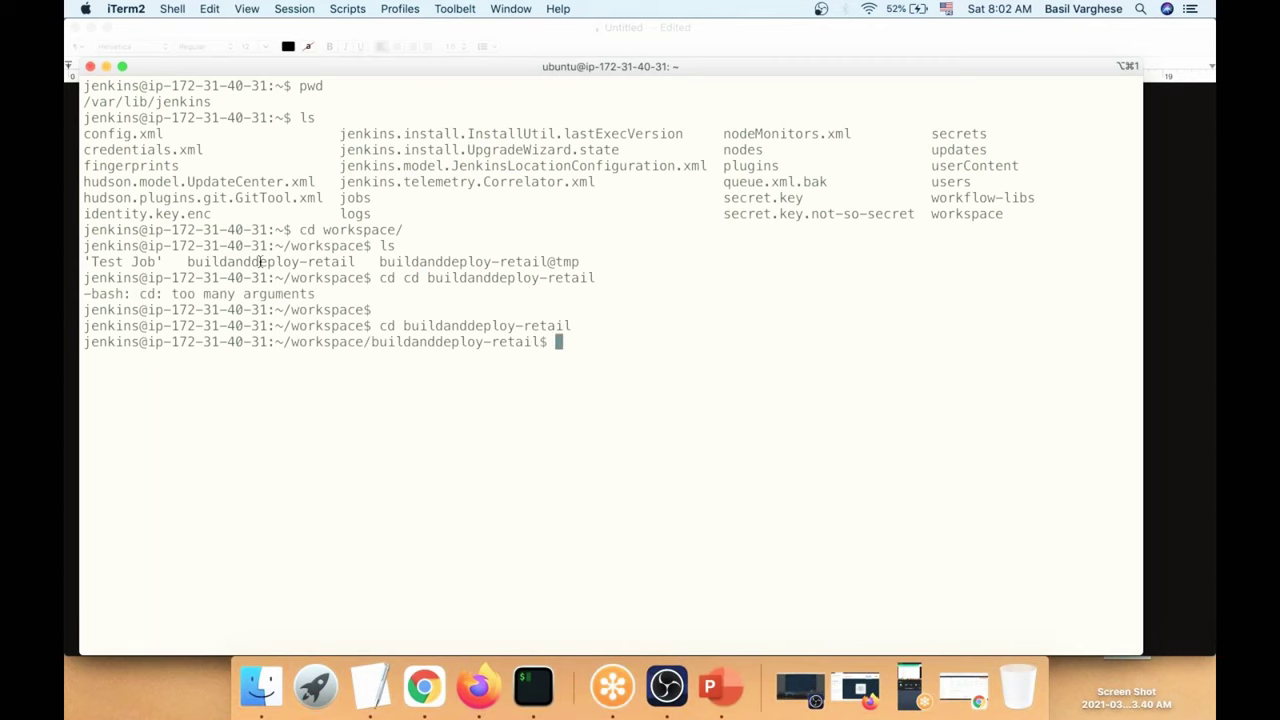
key(Return)
text(ls)
key(Return)
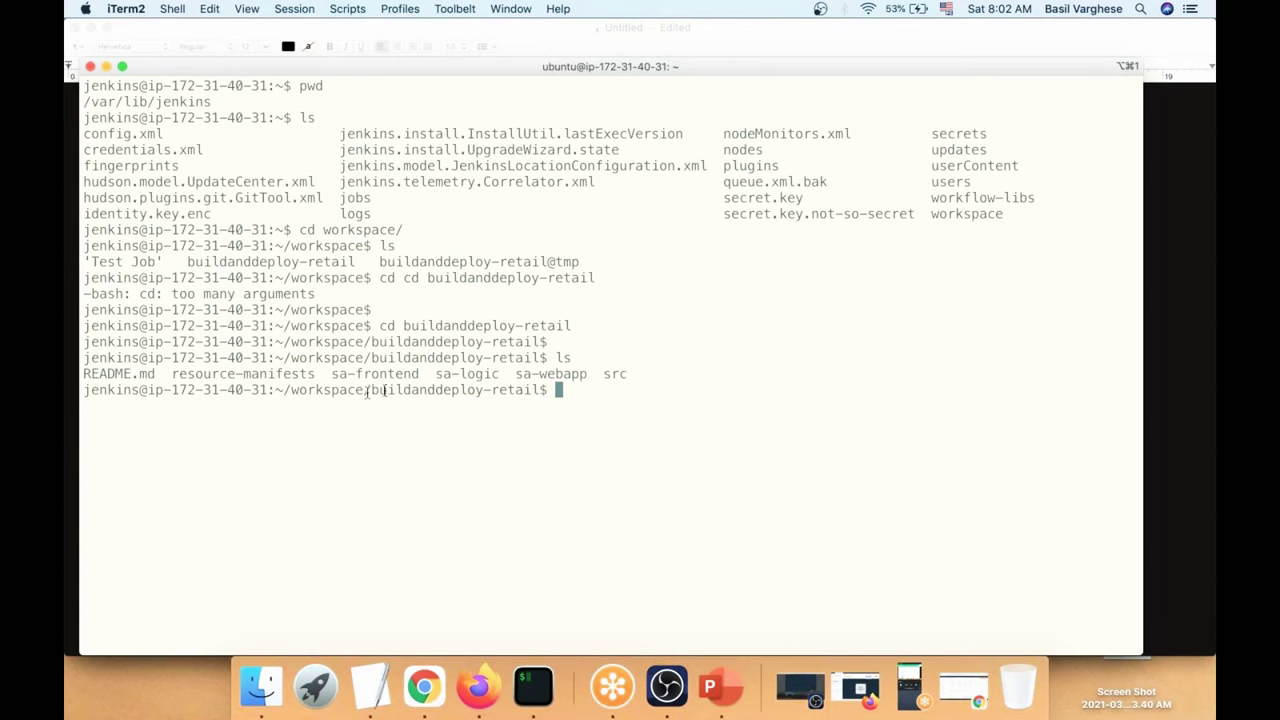
Step: Confirm path /var/lib/jenkins/workspace/buildanddeploy-retail and its sa-frontend, sa-logic, sa-webapp folders, then clear the terminal
drag(368, 391, 536, 390)
text(pwd)
key(Return)
text(ls)
key(Return)
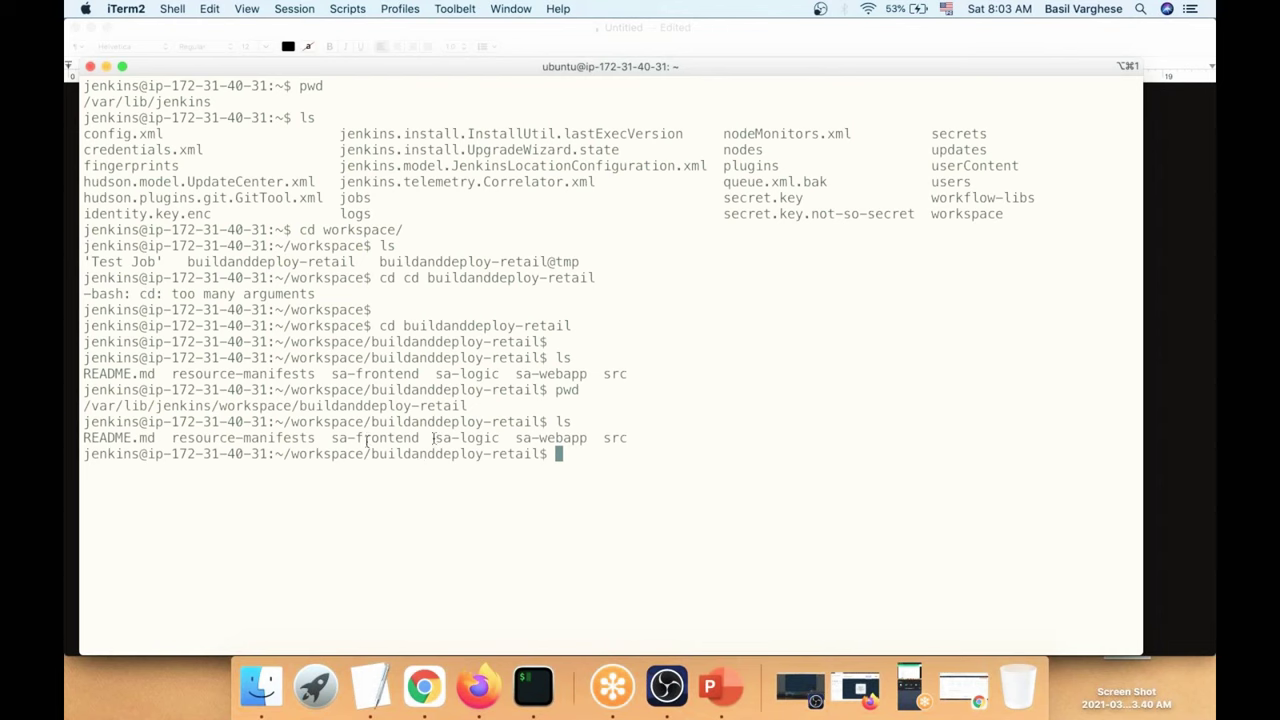
double_click(524, 440)
key(ctrl+l)
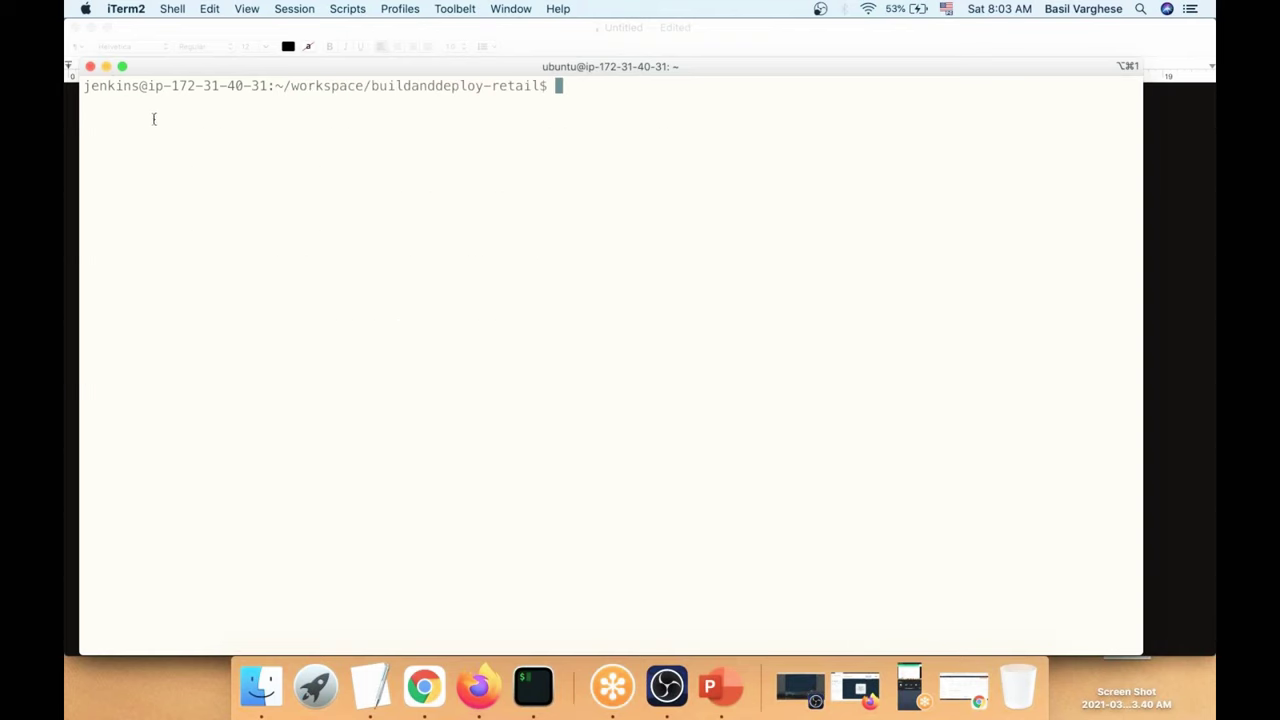
click(106, 67)
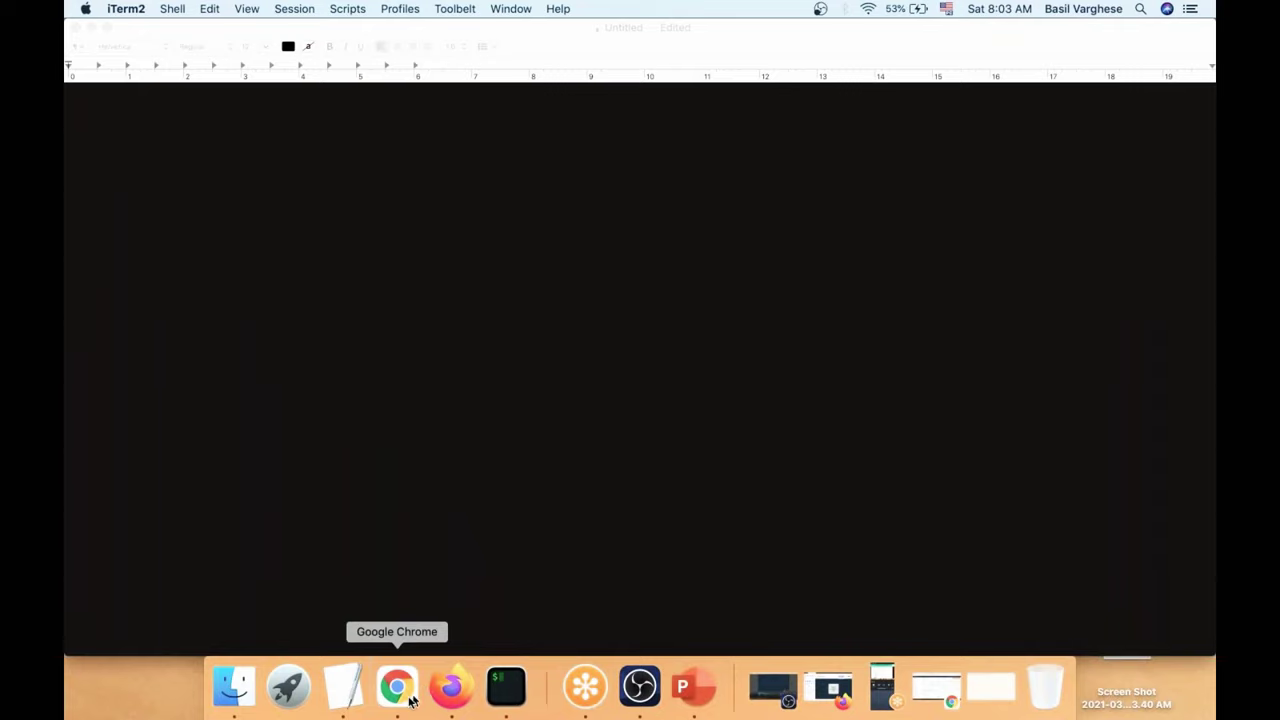
Step: Return to Chrome and leave the unsaved job configuration for the project page
click(410, 700)
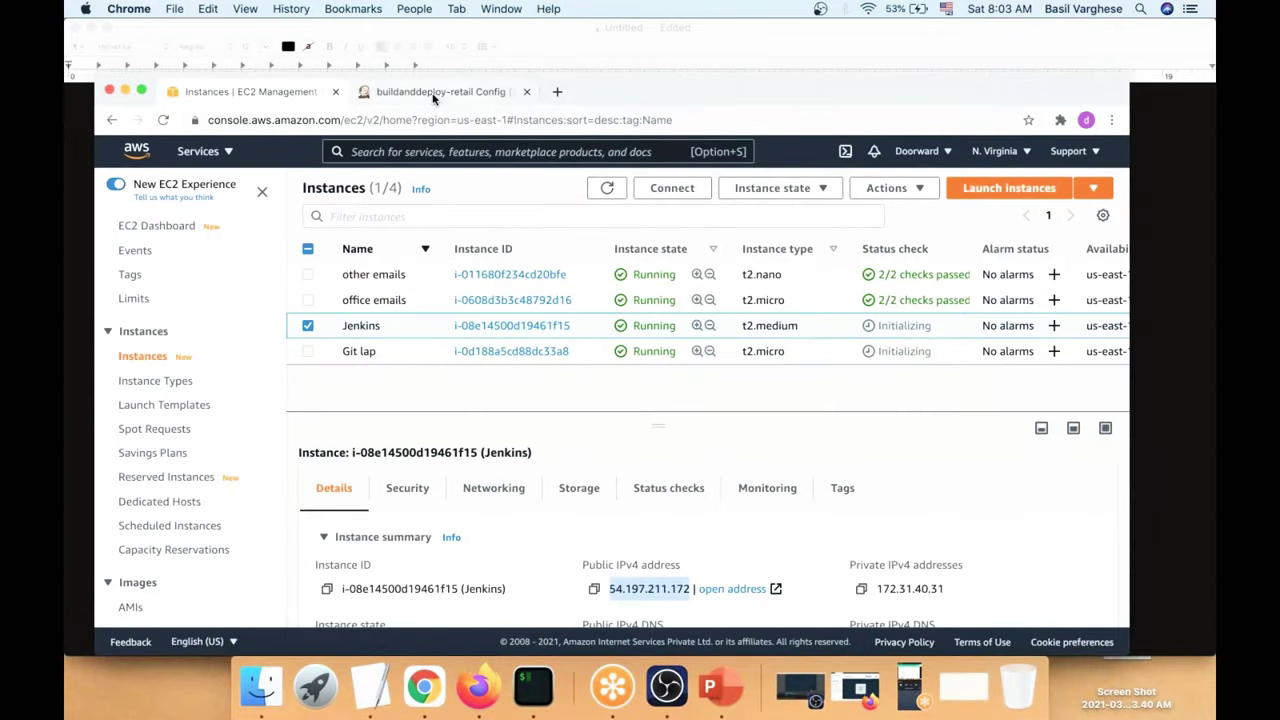
click(433, 92)
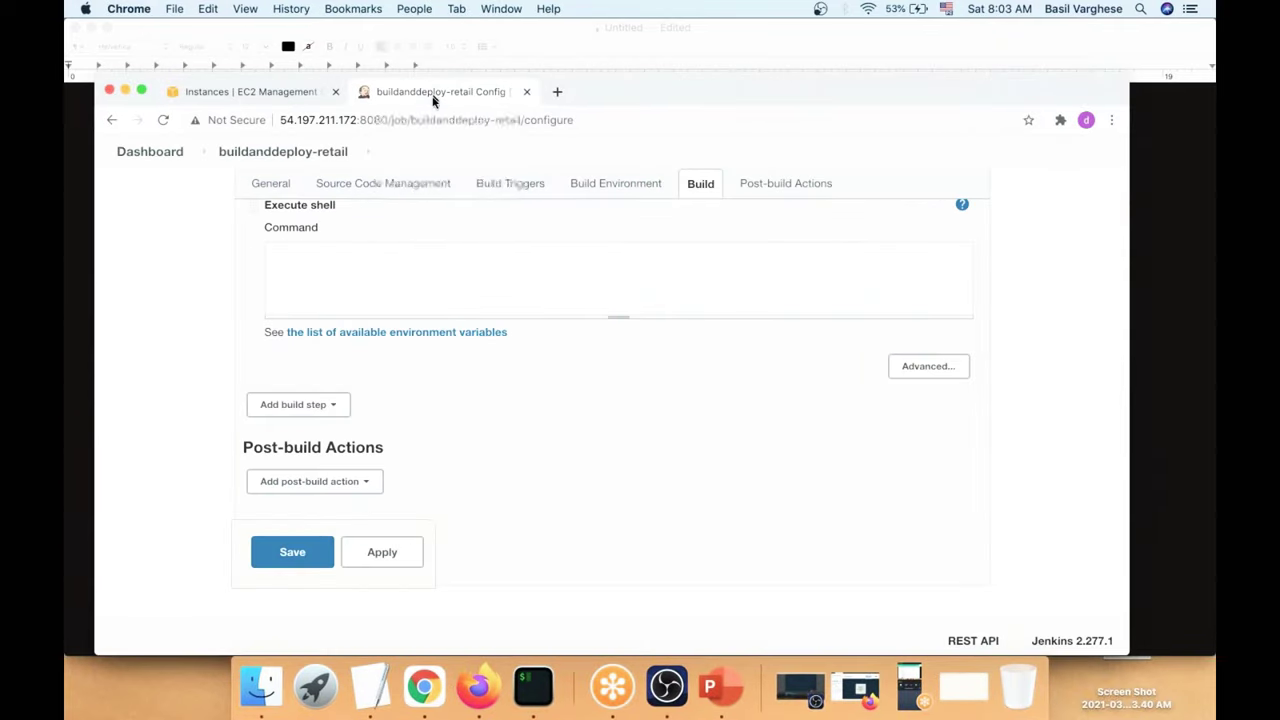
click(306, 160)
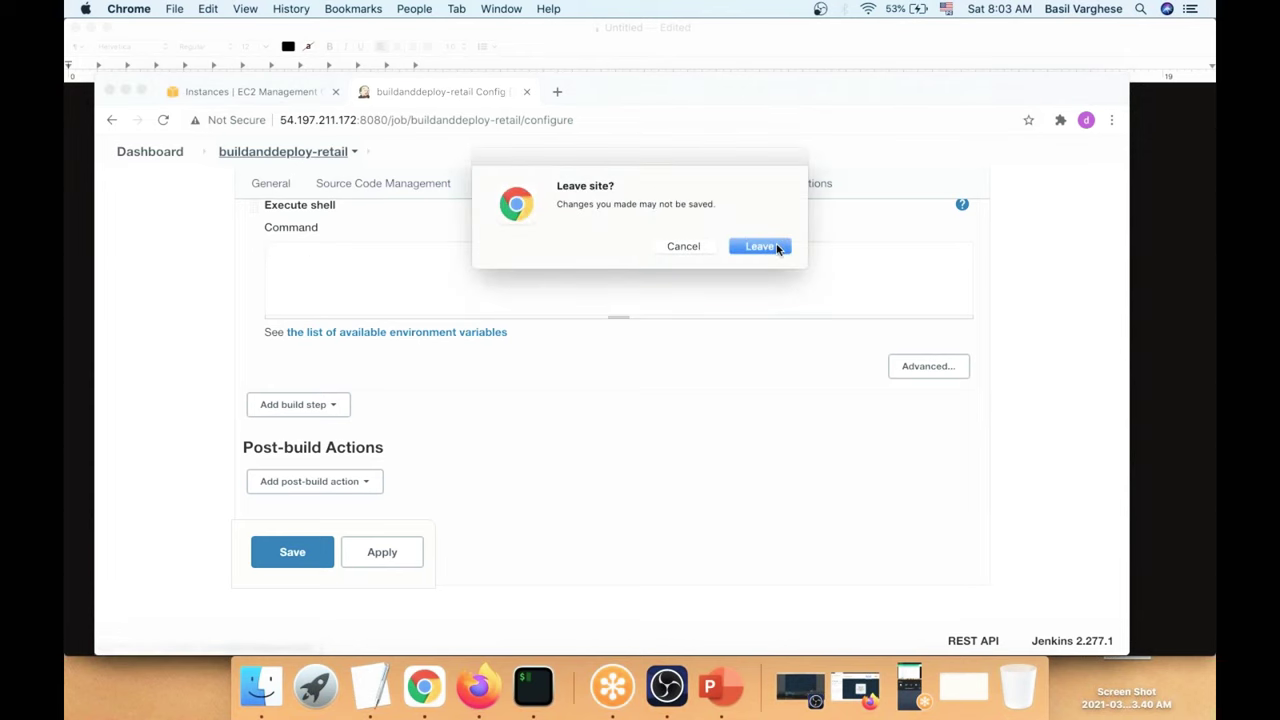
click(775, 246)
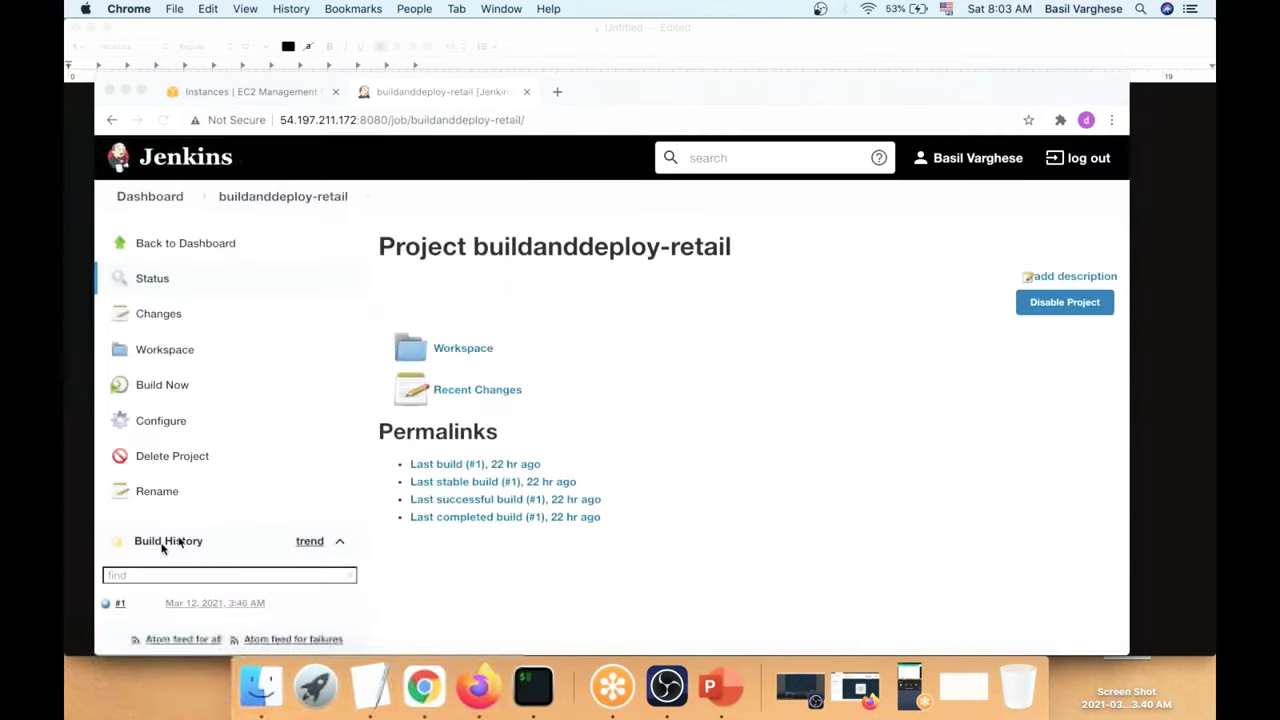
scroll(134, 529, down, 2)
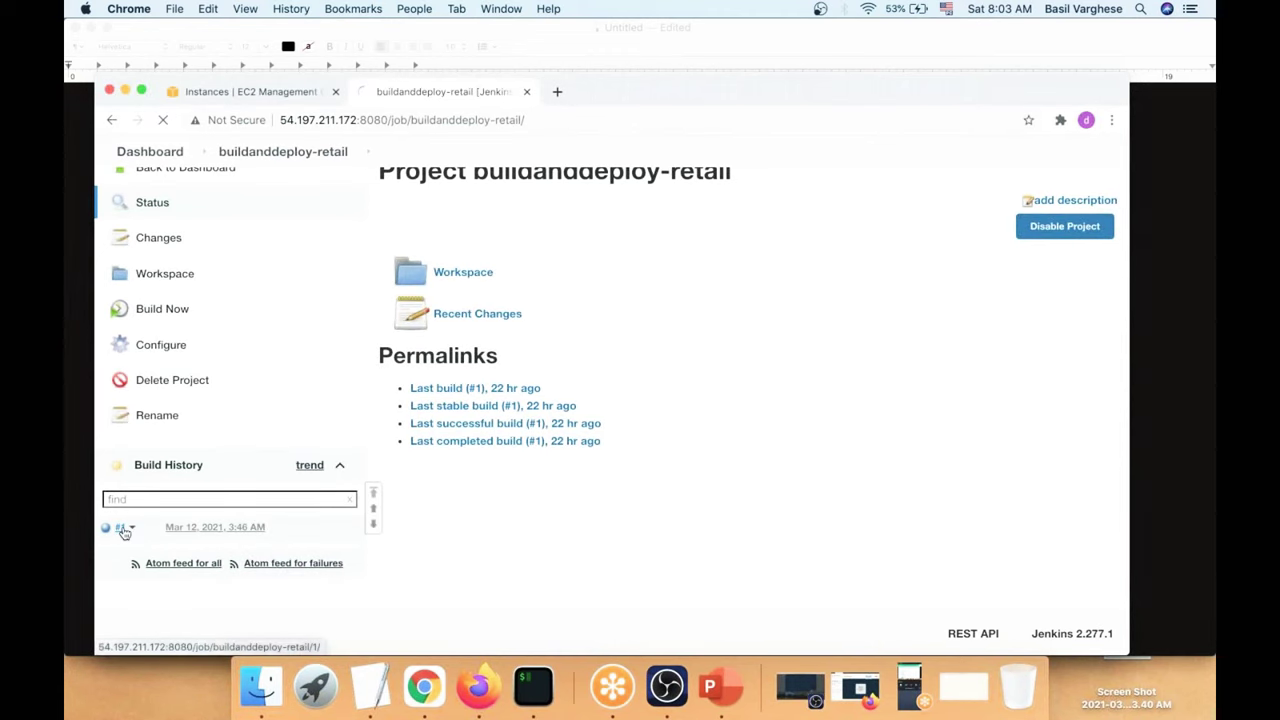
Step: Inspect build #1 and the job workspace, then return to the project page
click(122, 528)
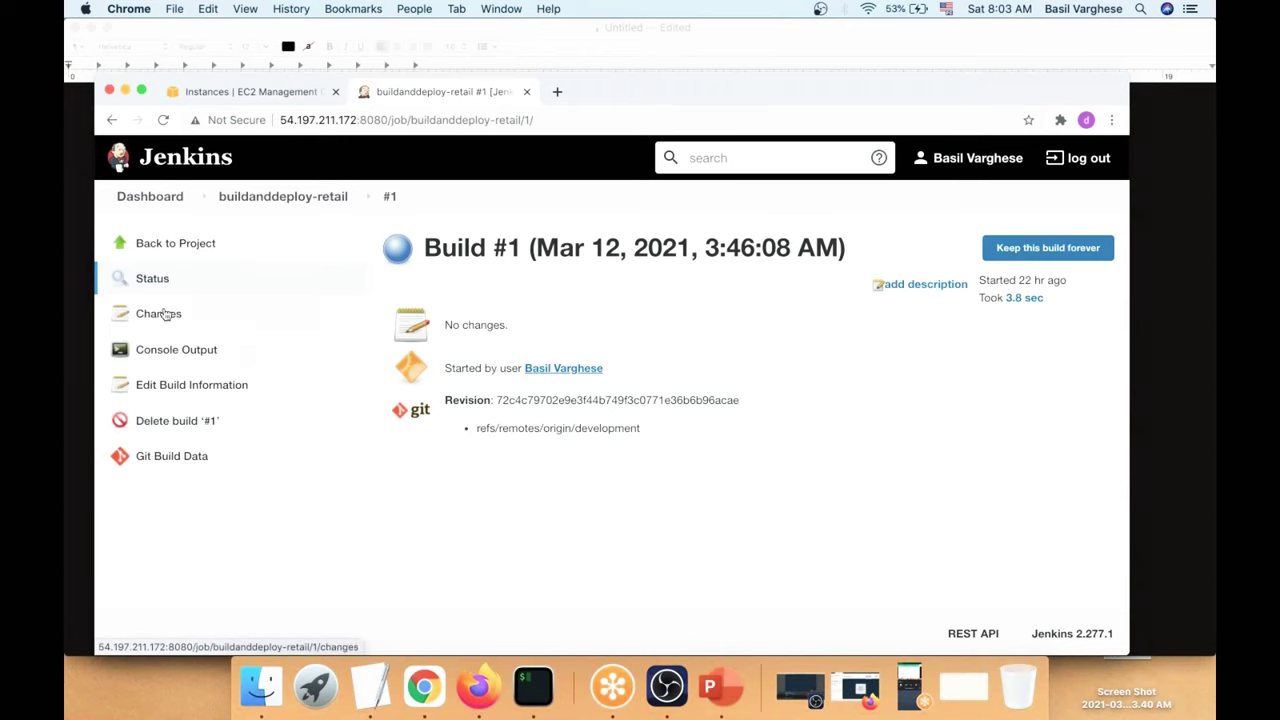
click(287, 200)
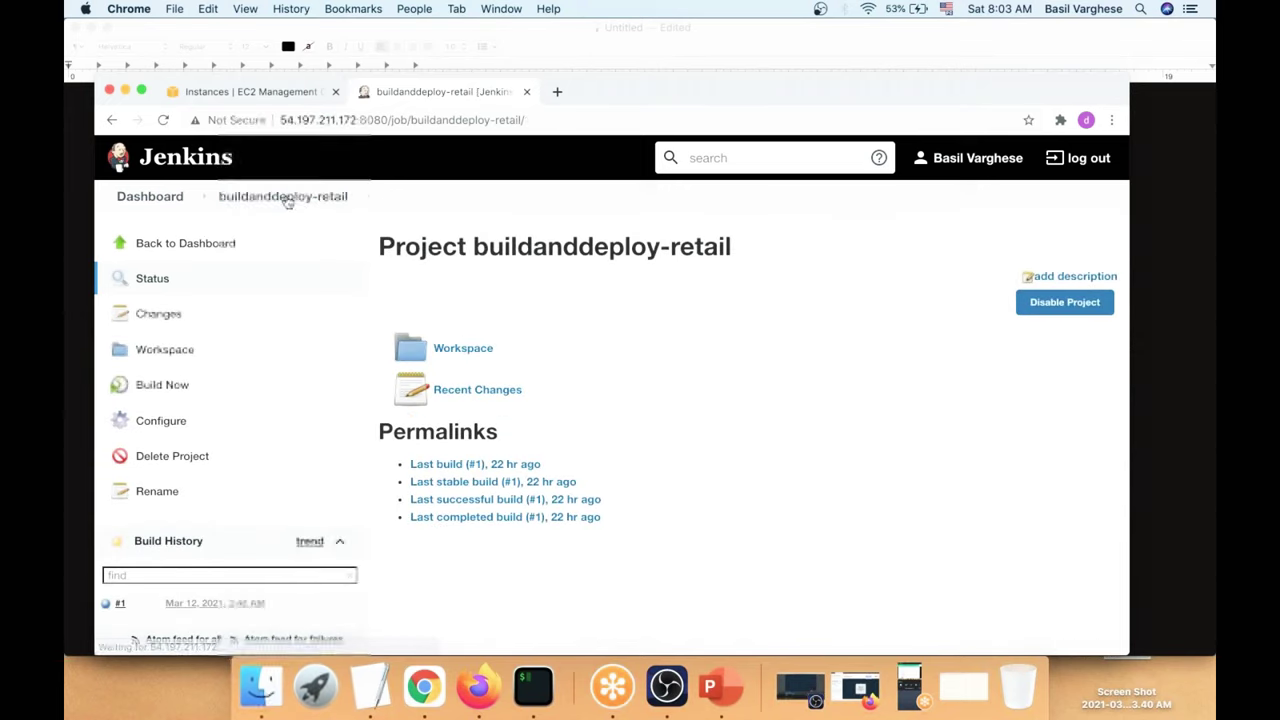
click(463, 348)
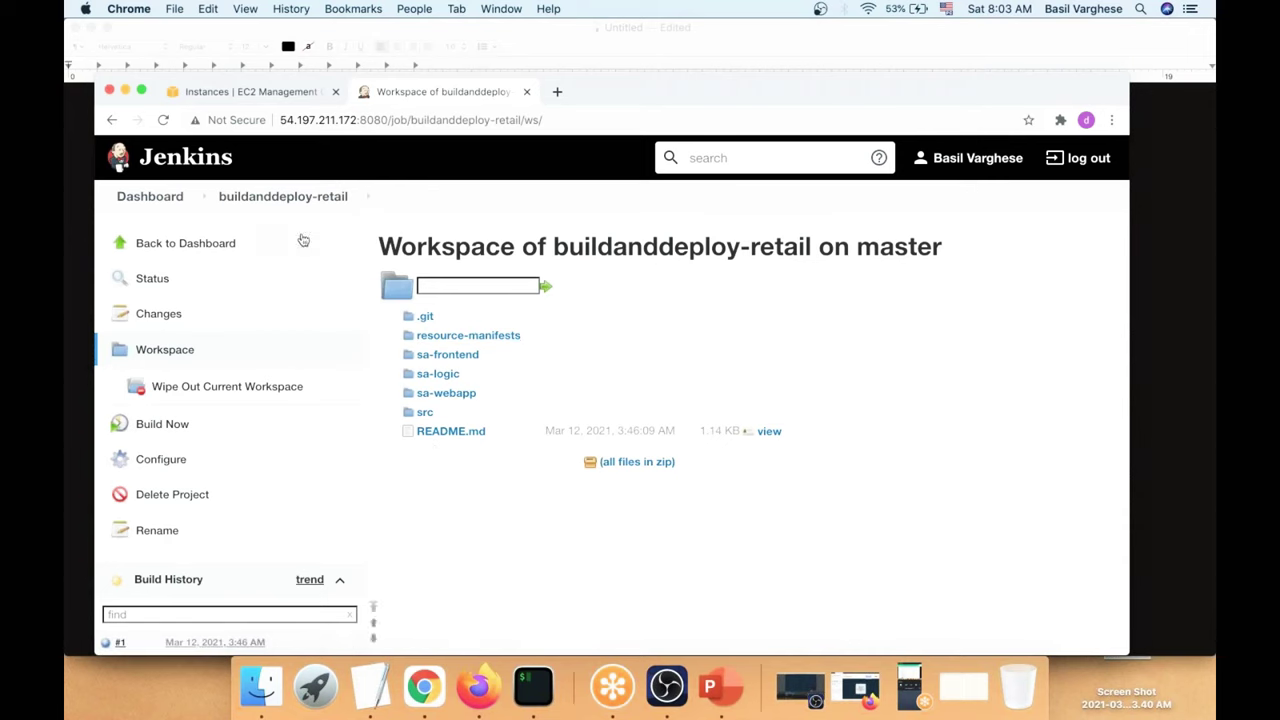
click(295, 197)
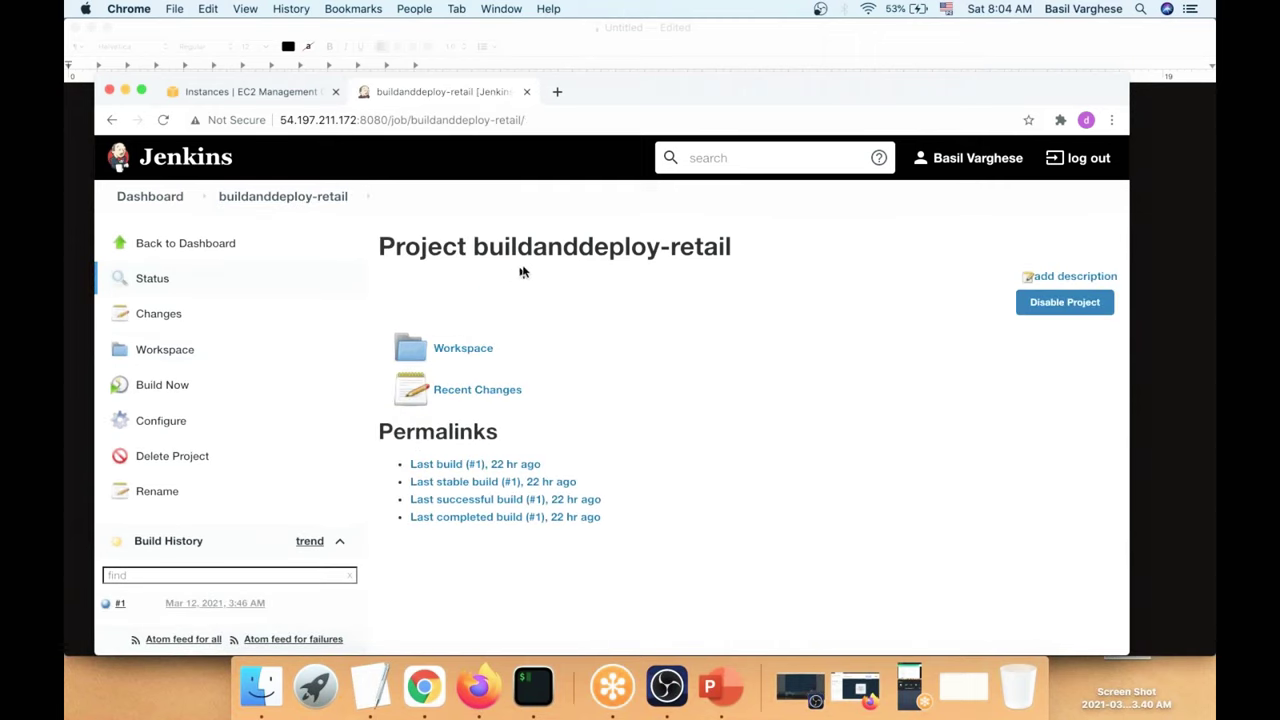
Step: Open the job configuration and add an Execute shell build step
click(166, 428)
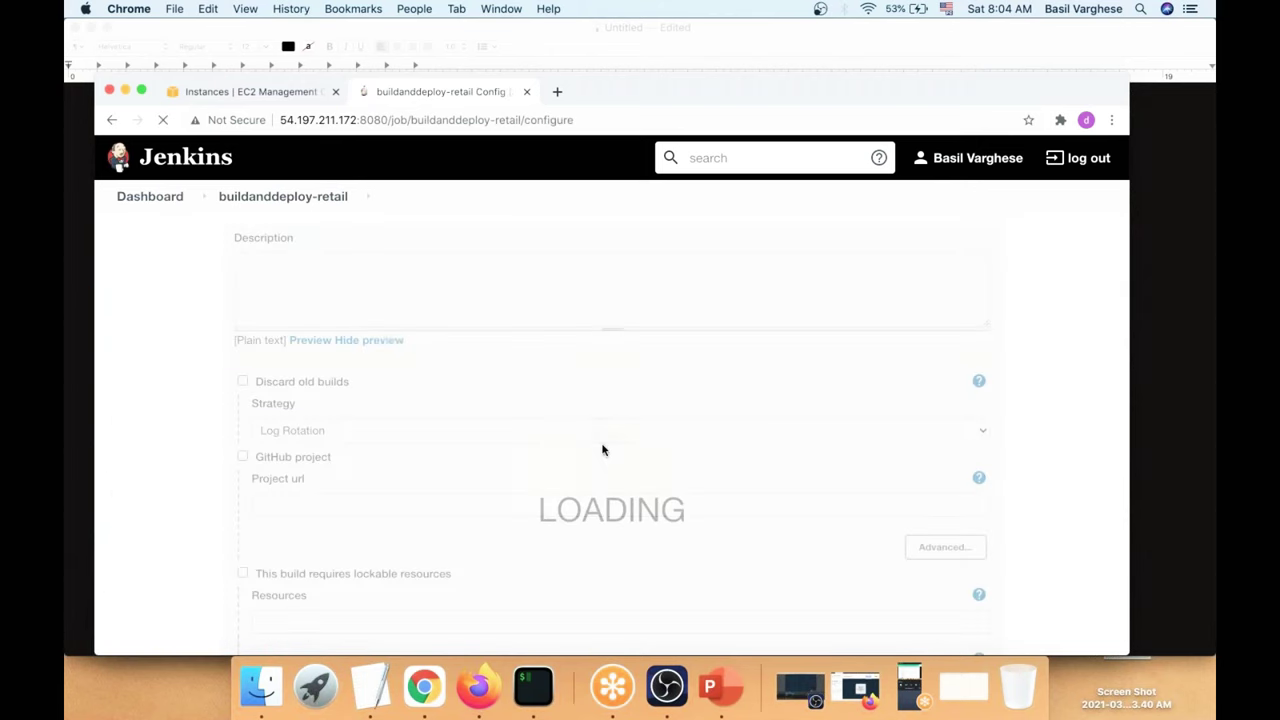
scroll(602, 450, down, 5)
scroll(602, 450, down, 12)
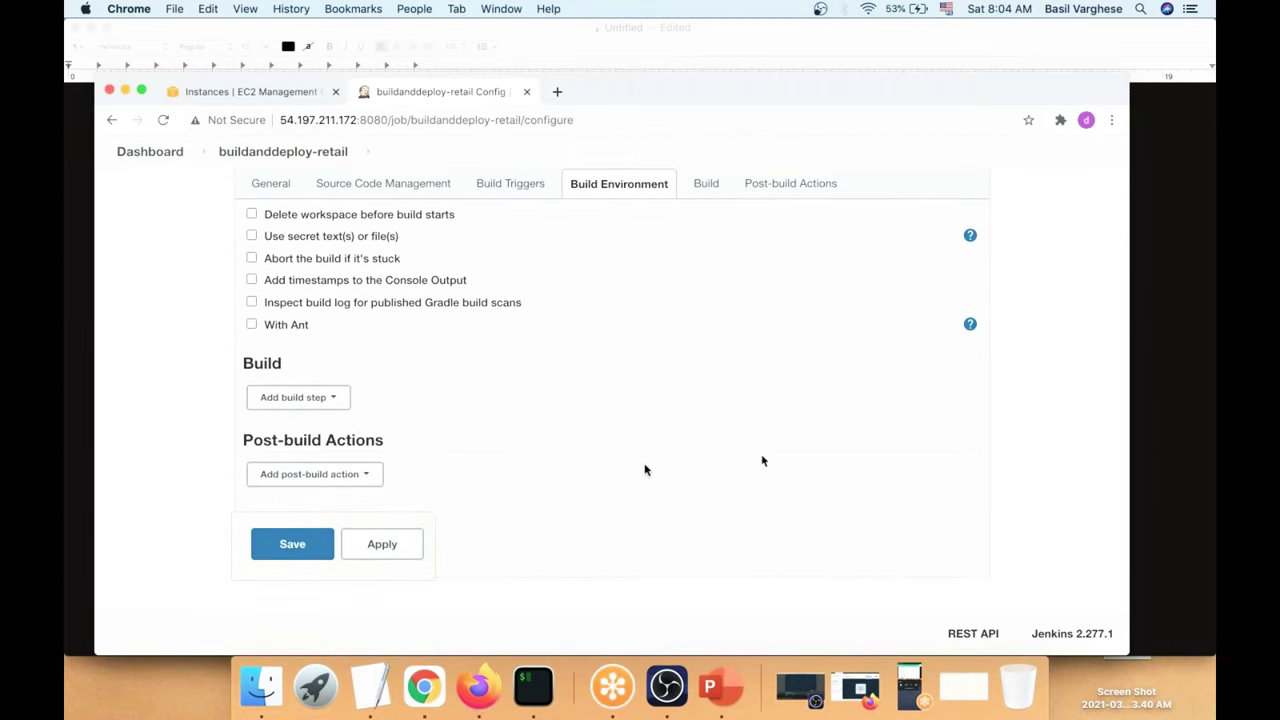
scroll(645, 470, up, 2)
scroll(646, 466, up, 4)
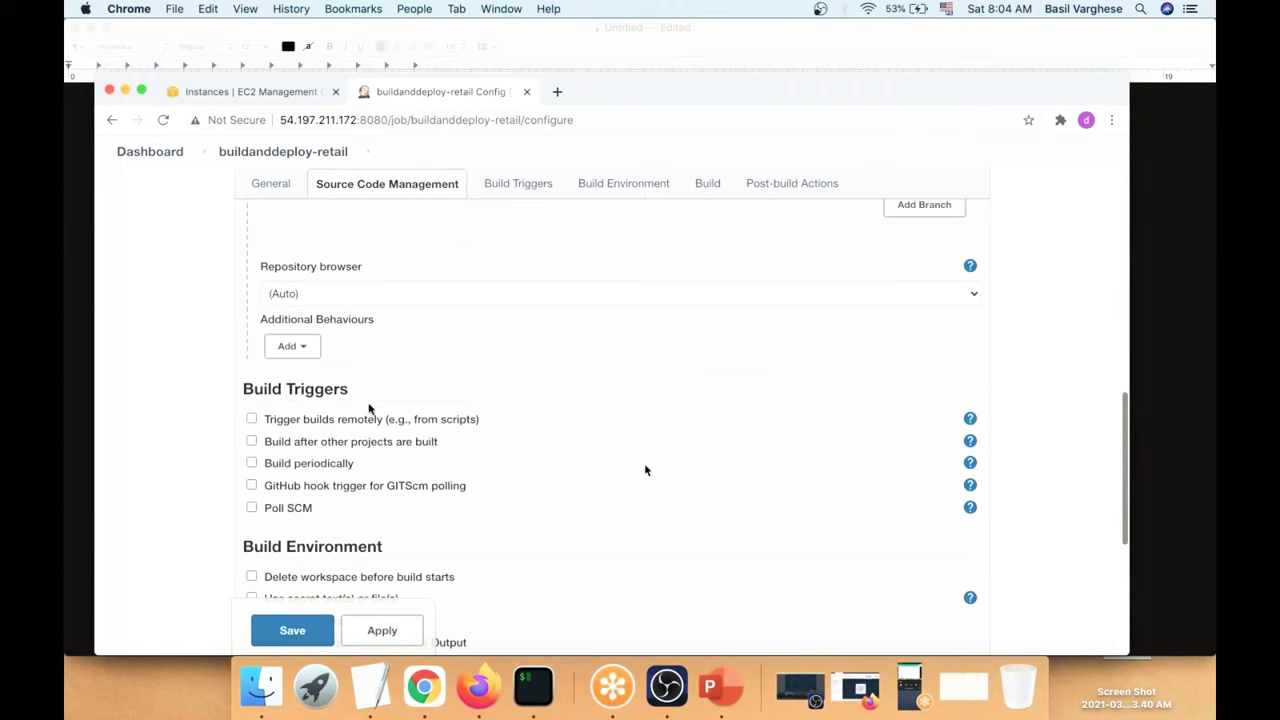
scroll(646, 466, down, 7)
click(336, 403)
click(310, 446)
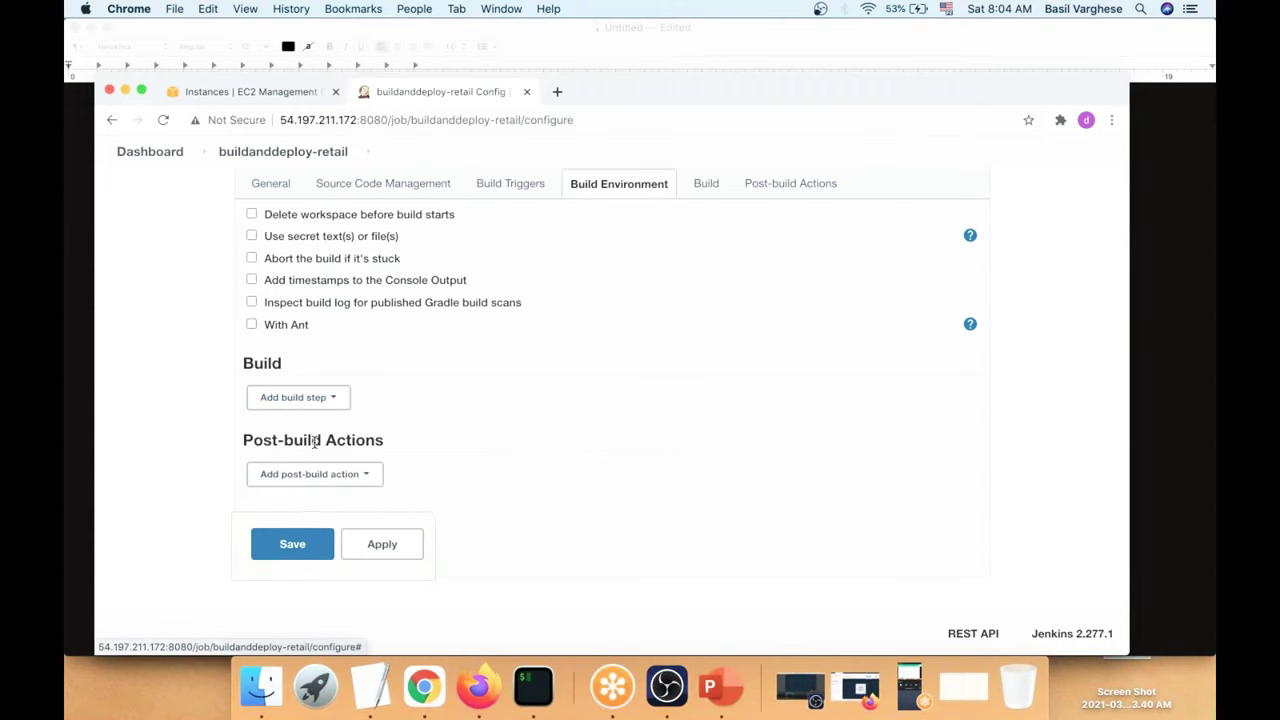
click(418, 475)
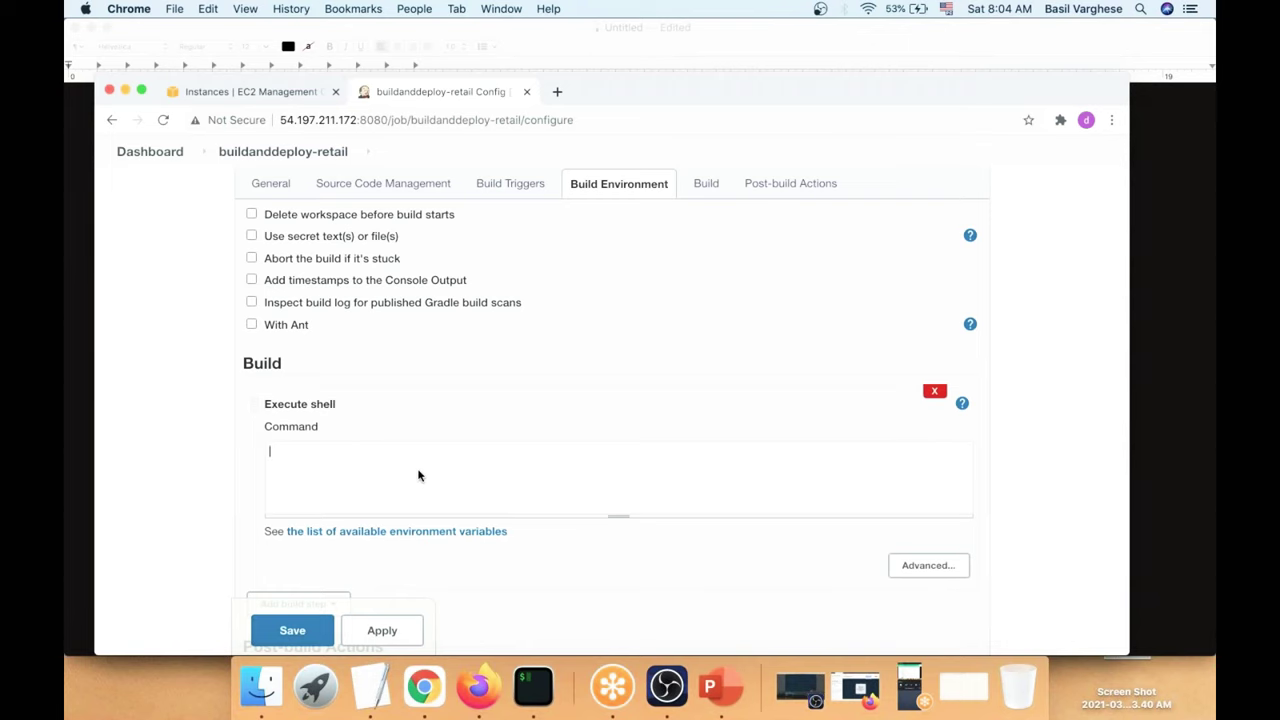
Step: Enter cd sa-frontend, npm install and npm run build on separate command lines
text(cd sa-frntend)
key(BackSpace)
key(BackSpace)
key(BackSpace)
key(BackSpace)
key(BackSpace)
key(BackSpace)
key(BackSpace)
text(frontend)
key(Return)
text(npm install)
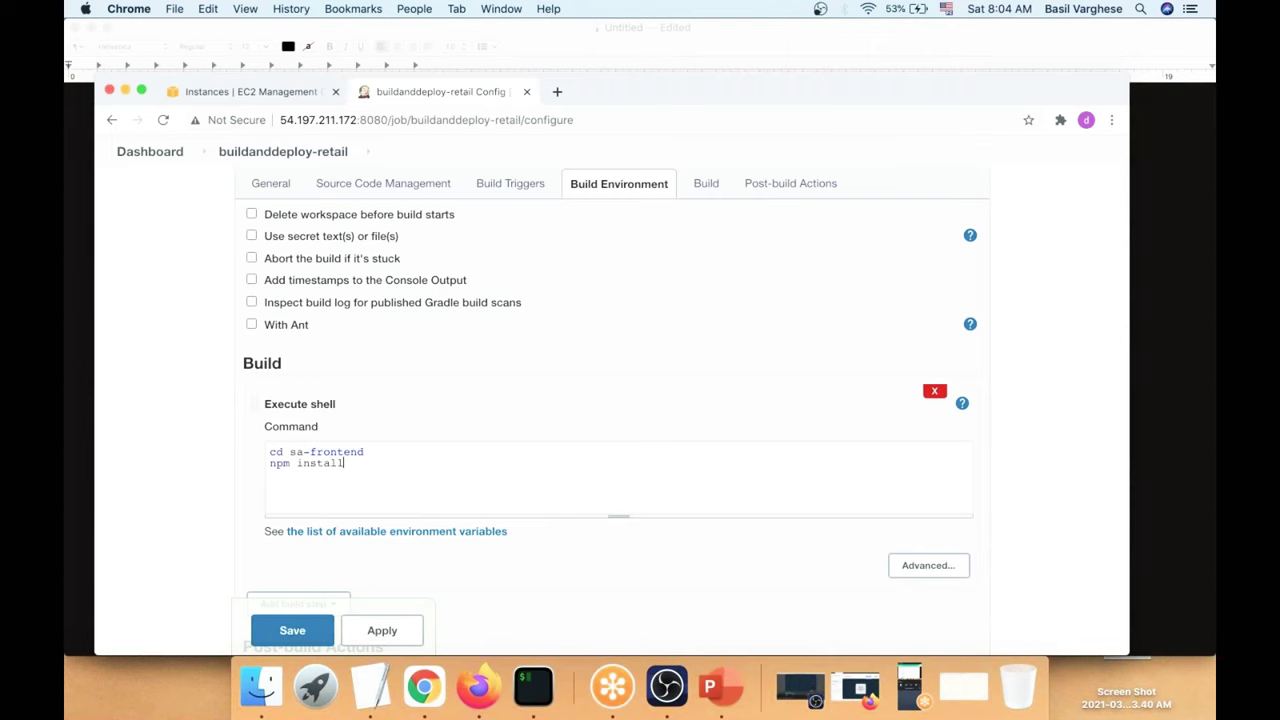
key(Return)
text(npm run build)
Step: Review the three frontend commands by highlighting them in the Command box
key(super+a)
click(374, 491)
drag(293, 452, 337, 452)
double_click(347, 472)
drag(341, 469, 303, 441)
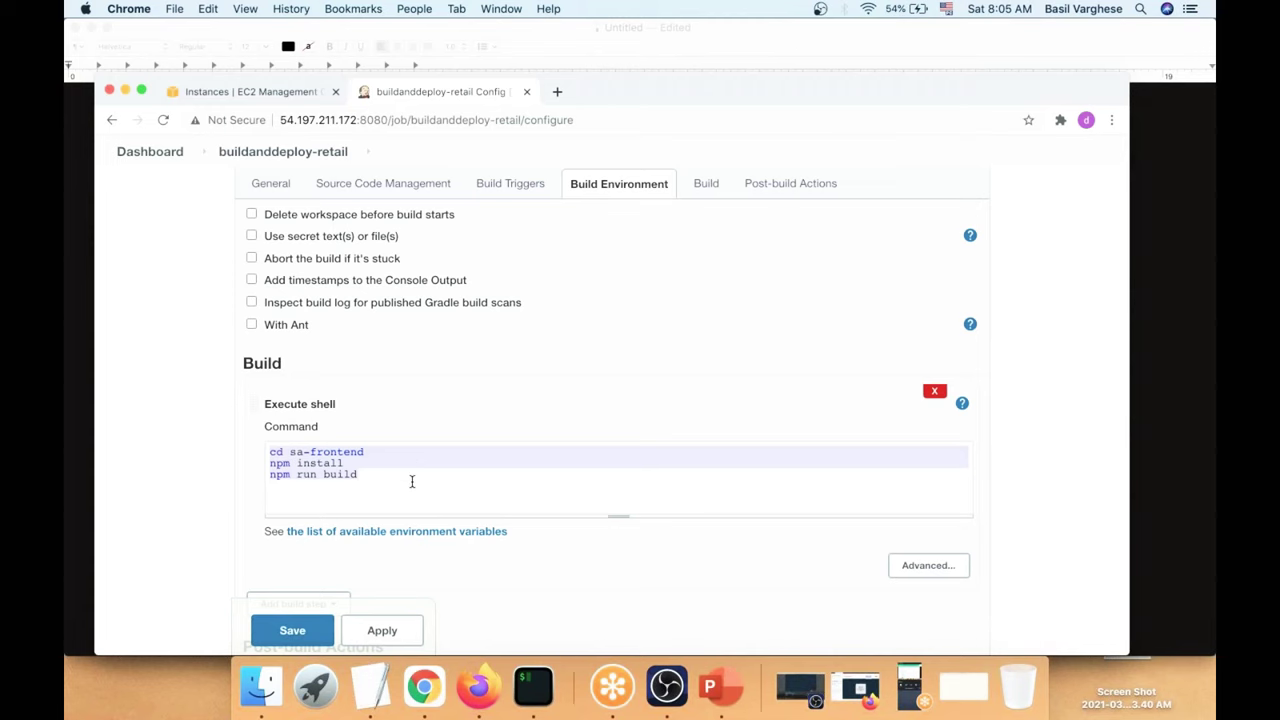
click(391, 480)
key(super+a)
scroll(179, 481, down, 2)
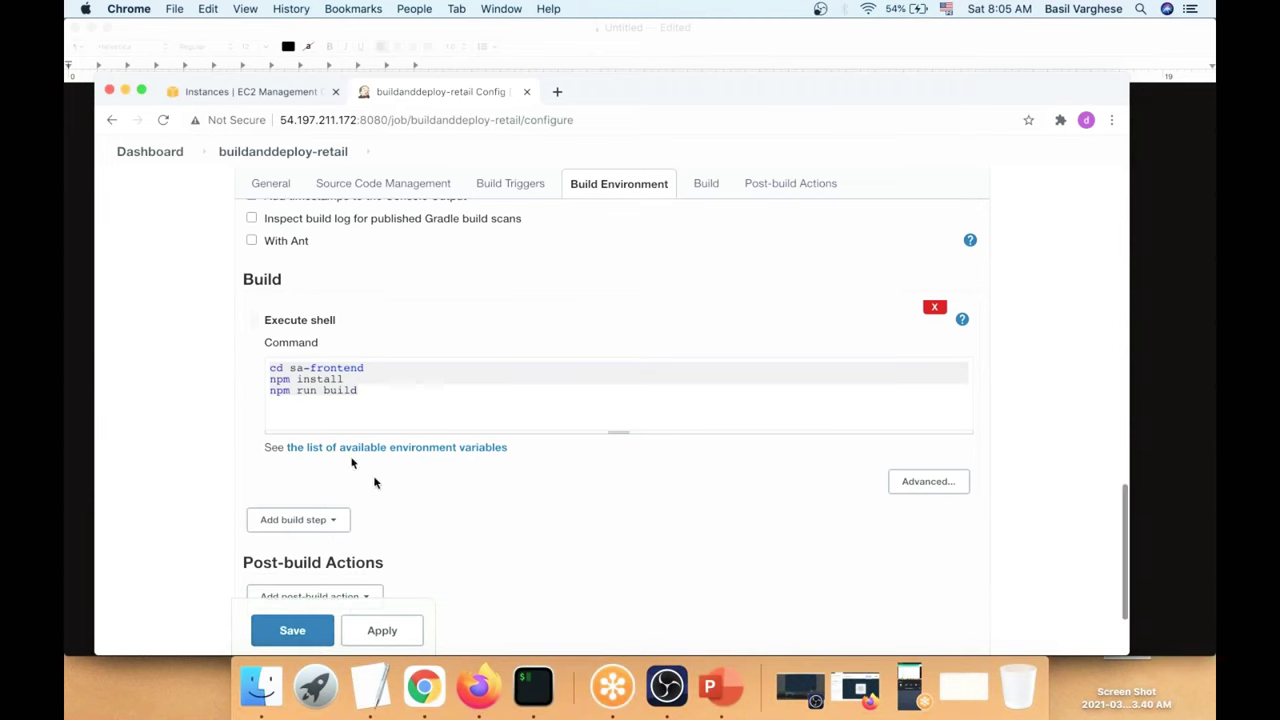
click(449, 369)
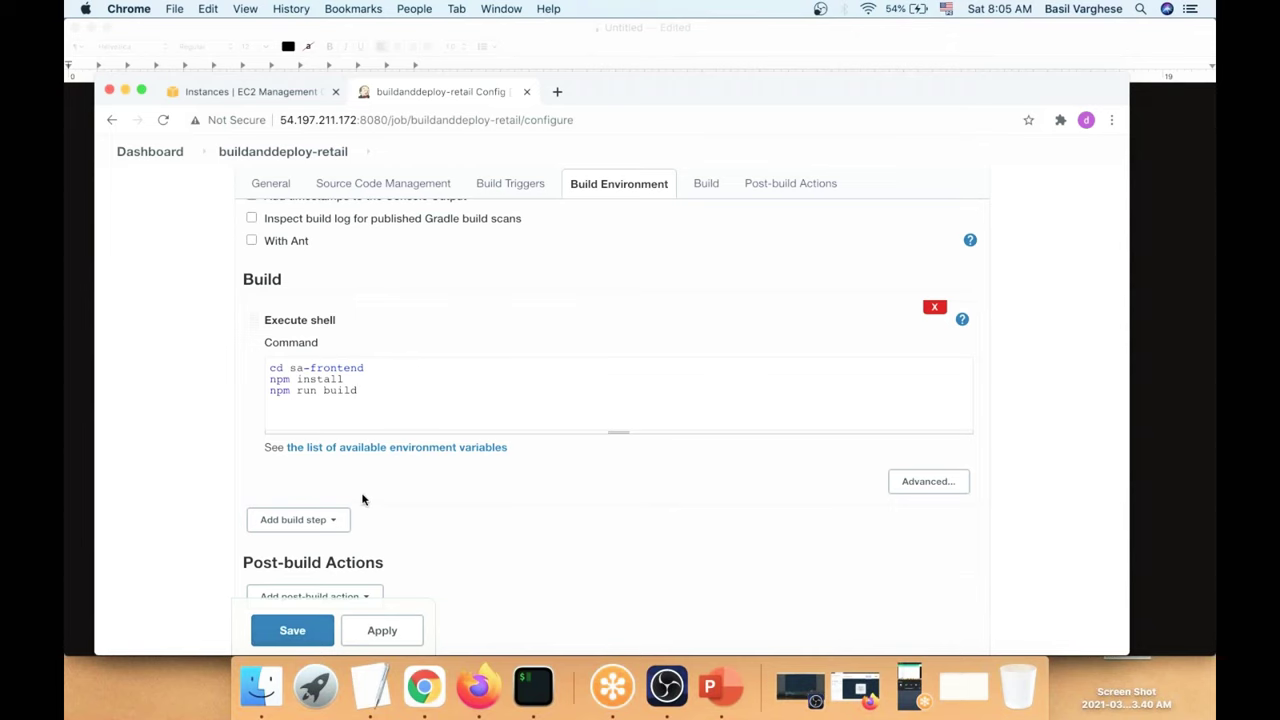
scroll(400, 460, down, 1)
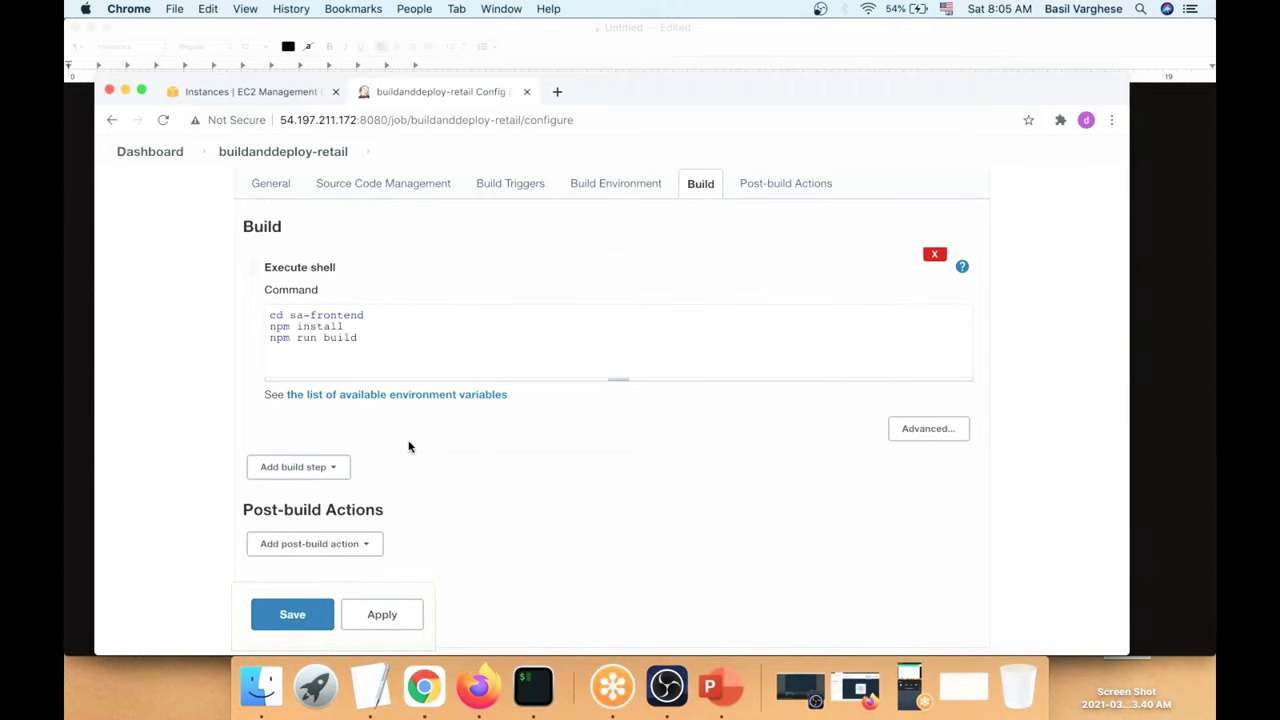
click(312, 472)
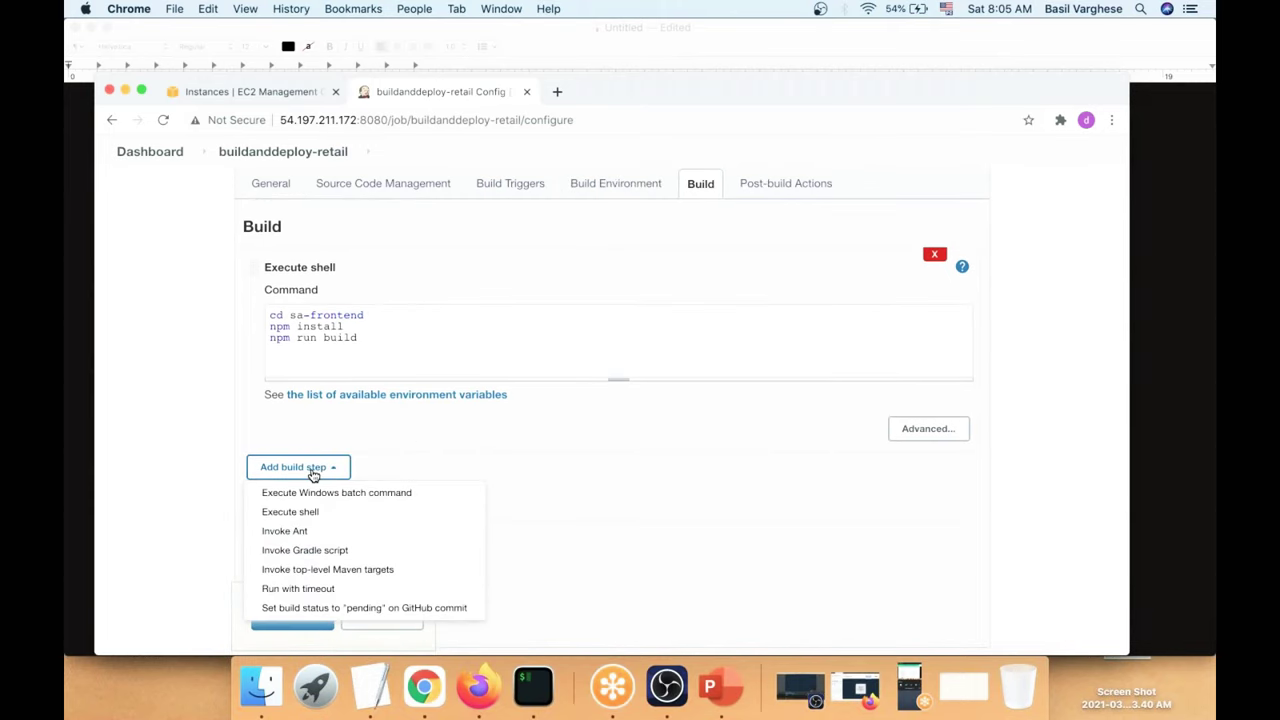
Step: Add a second Execute shell build step below the first
click(407, 449)
click(319, 476)
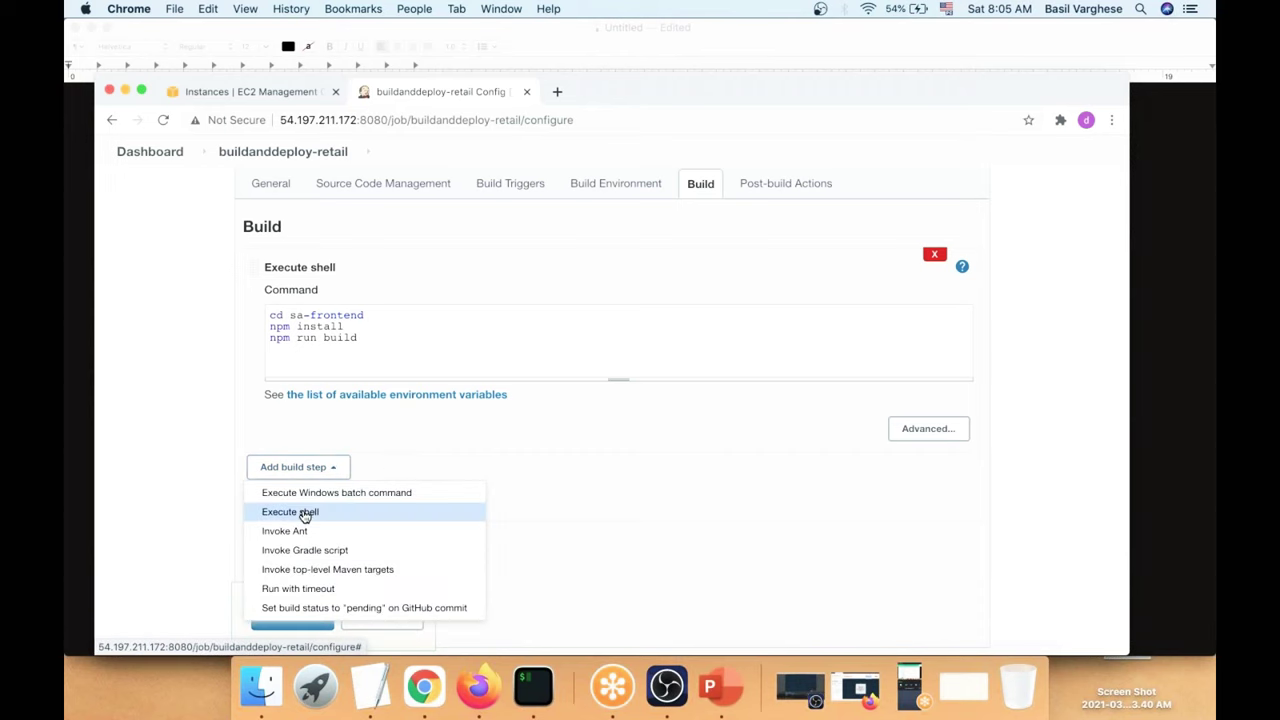
click(305, 515)
click(386, 526)
scroll(384, 525, down, 2)
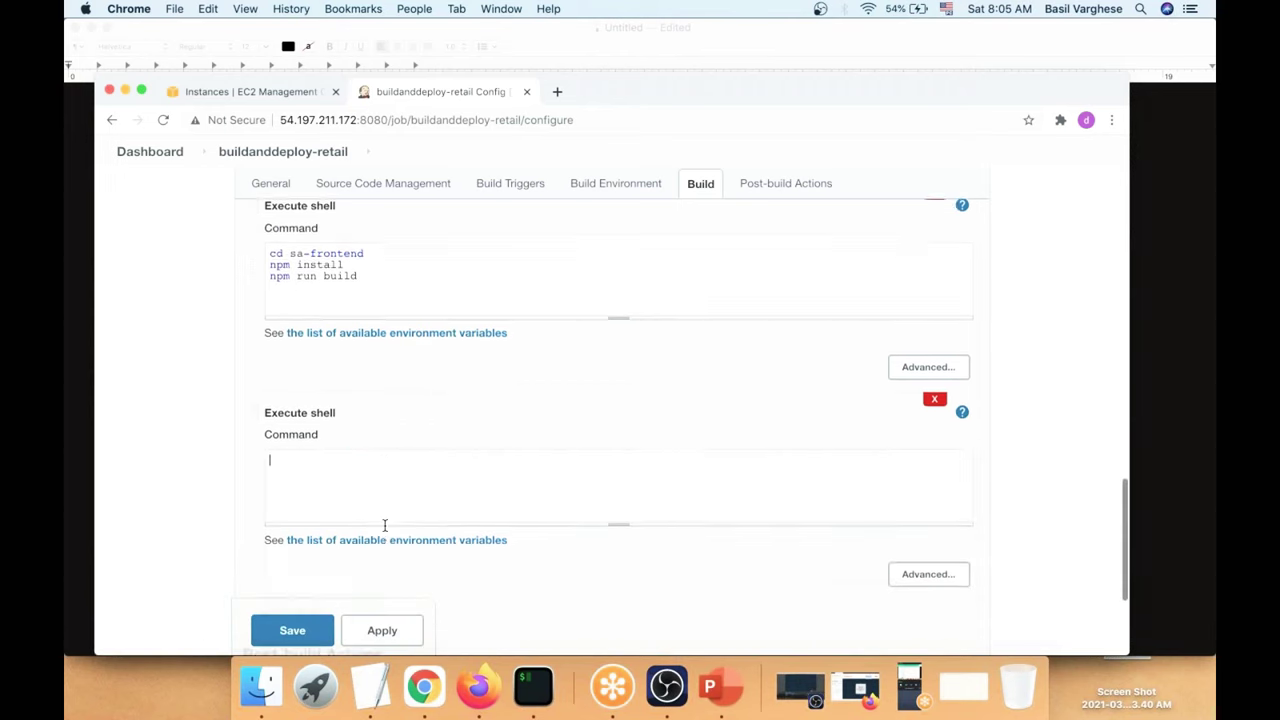
Step: Enter cd sa-webapp and mvn install in the new Command box
text(cd sa-webapp)
key(Return)
text(mvn insa)
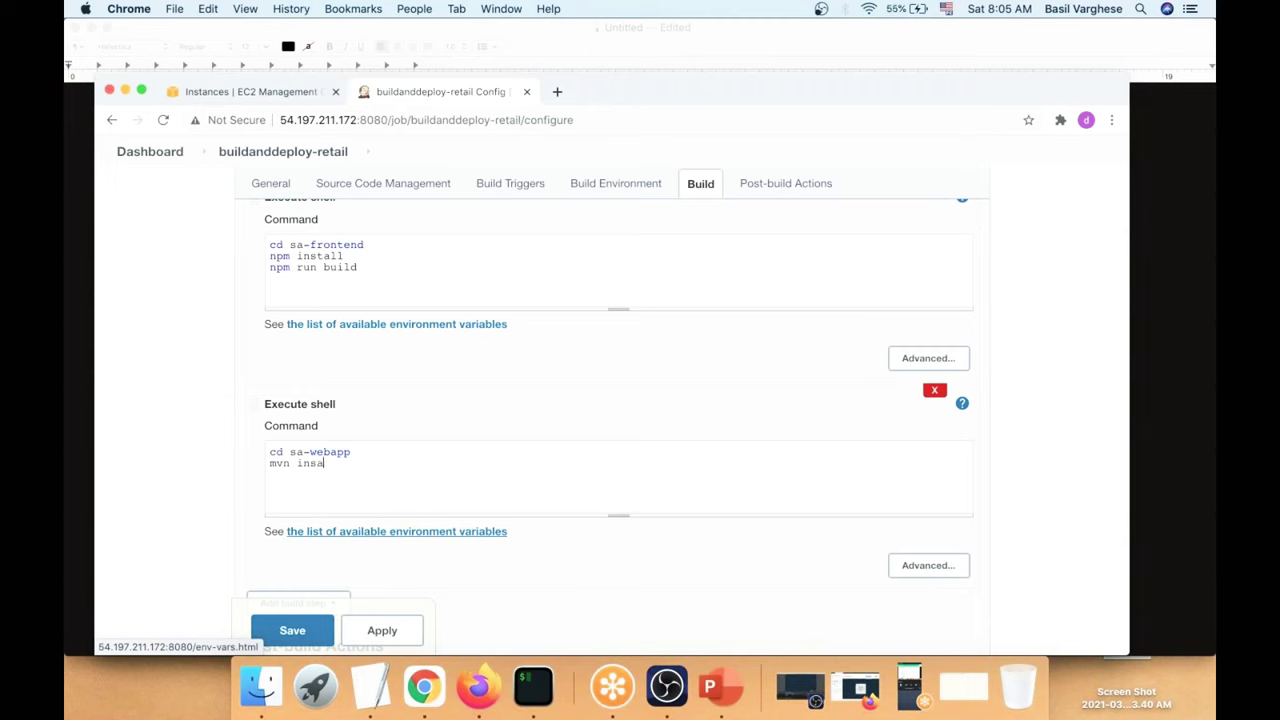
key(BackSpace)
text(tall)
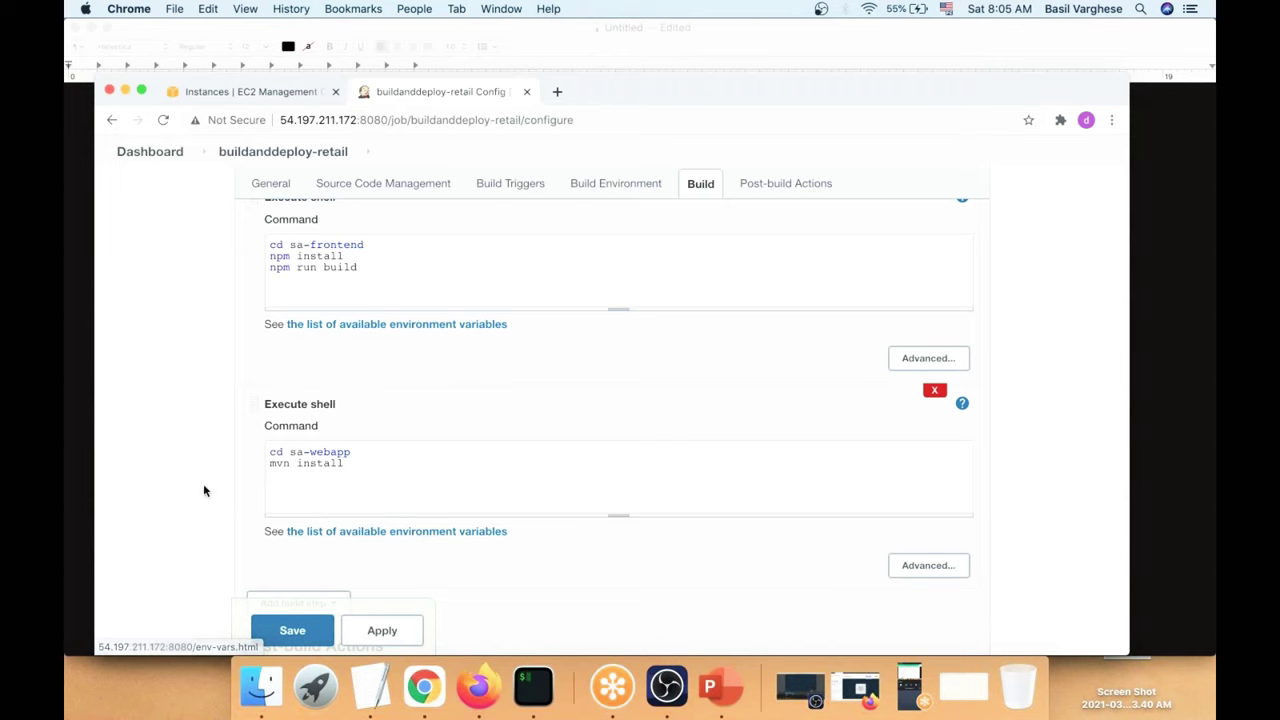
Step: Review the first step's commands and the second step's mvn install line
click(368, 268)
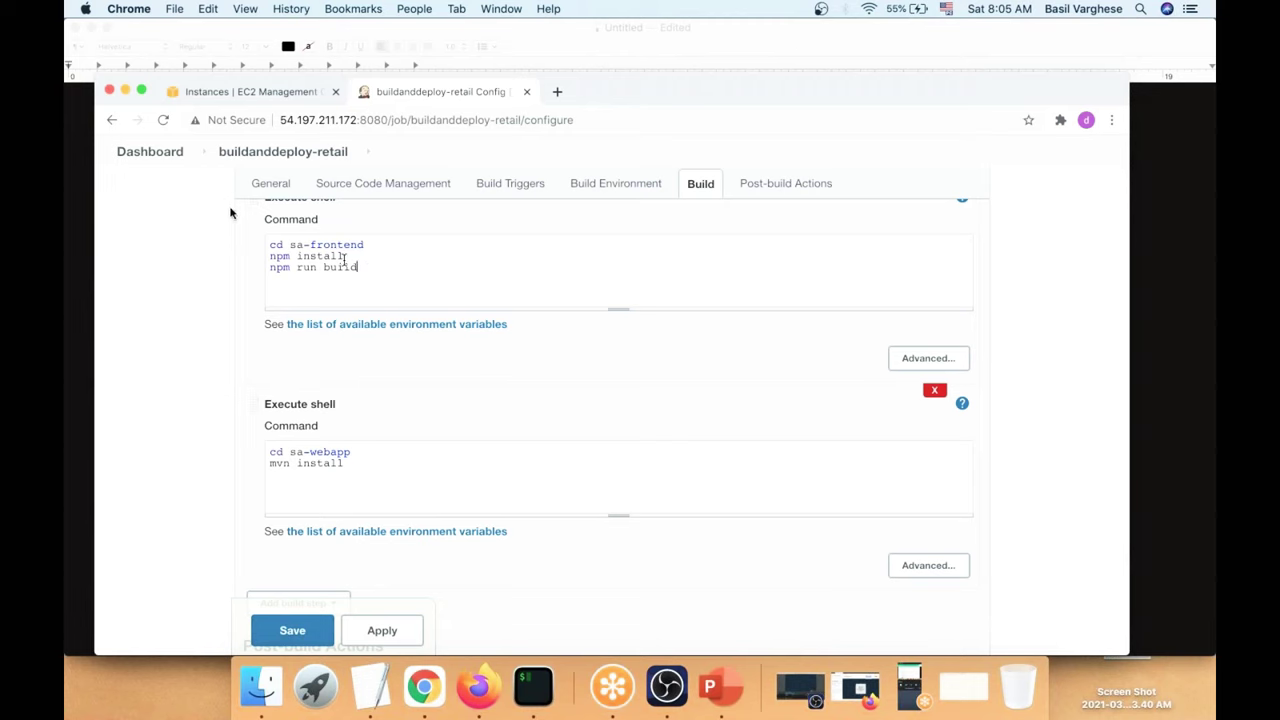
key(super+a)
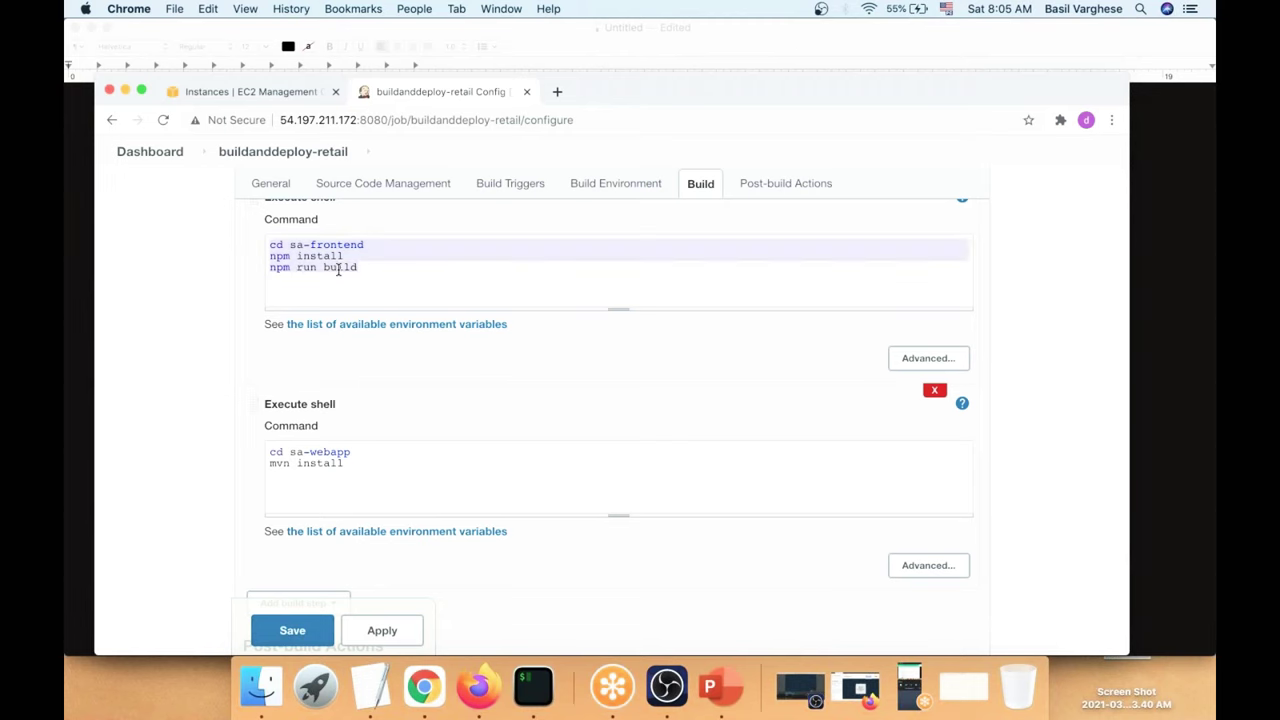
click(338, 268)
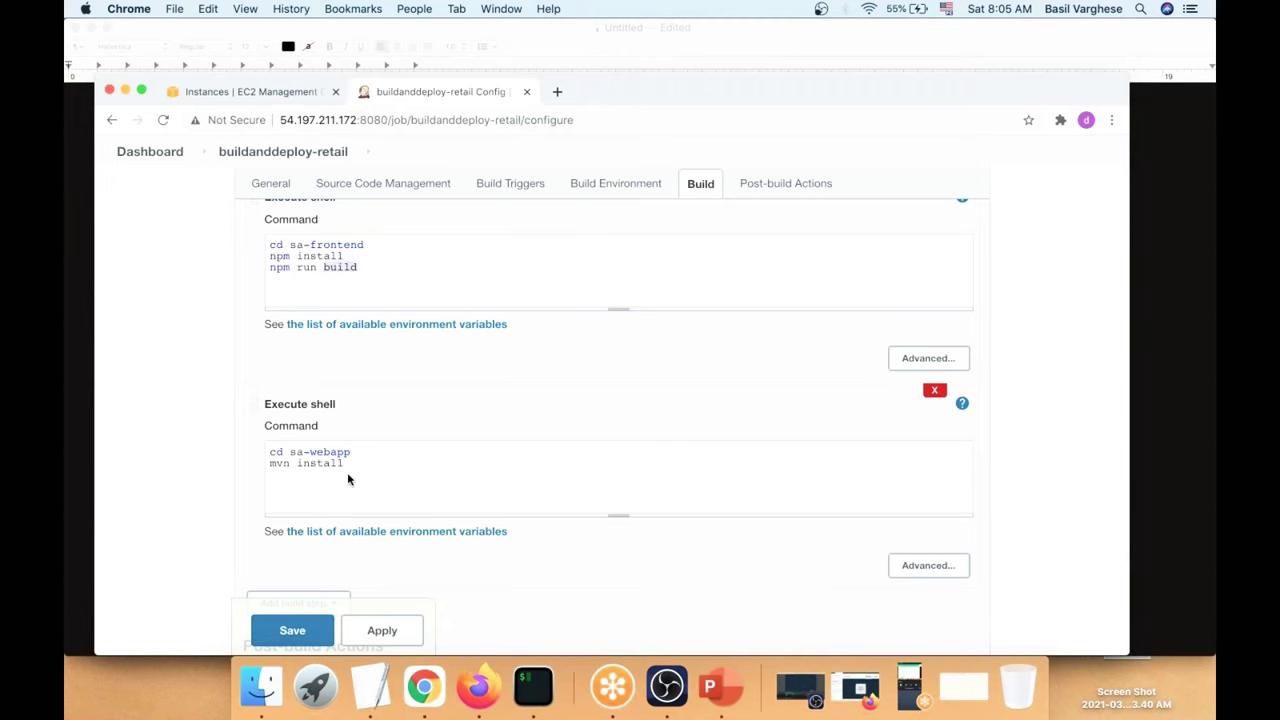
drag(352, 469, 238, 462)
scroll(344, 462, down, 3)
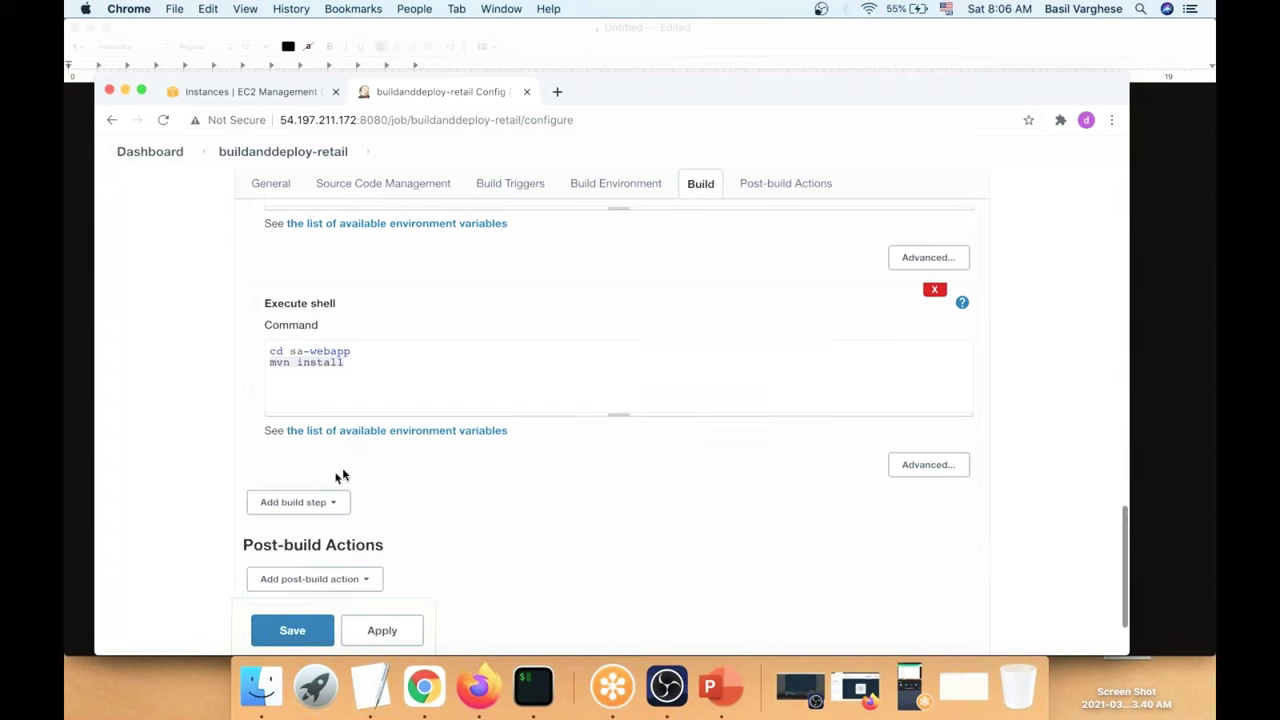
click(517, 364)
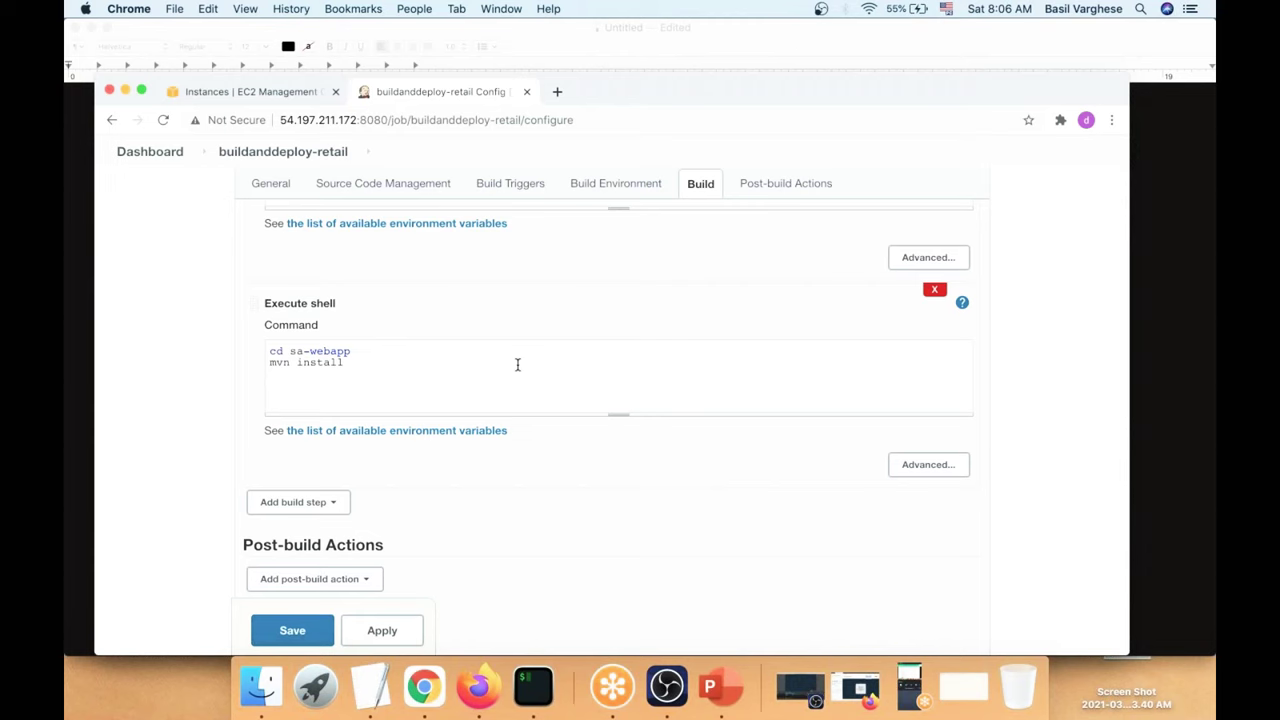
click(330, 502)
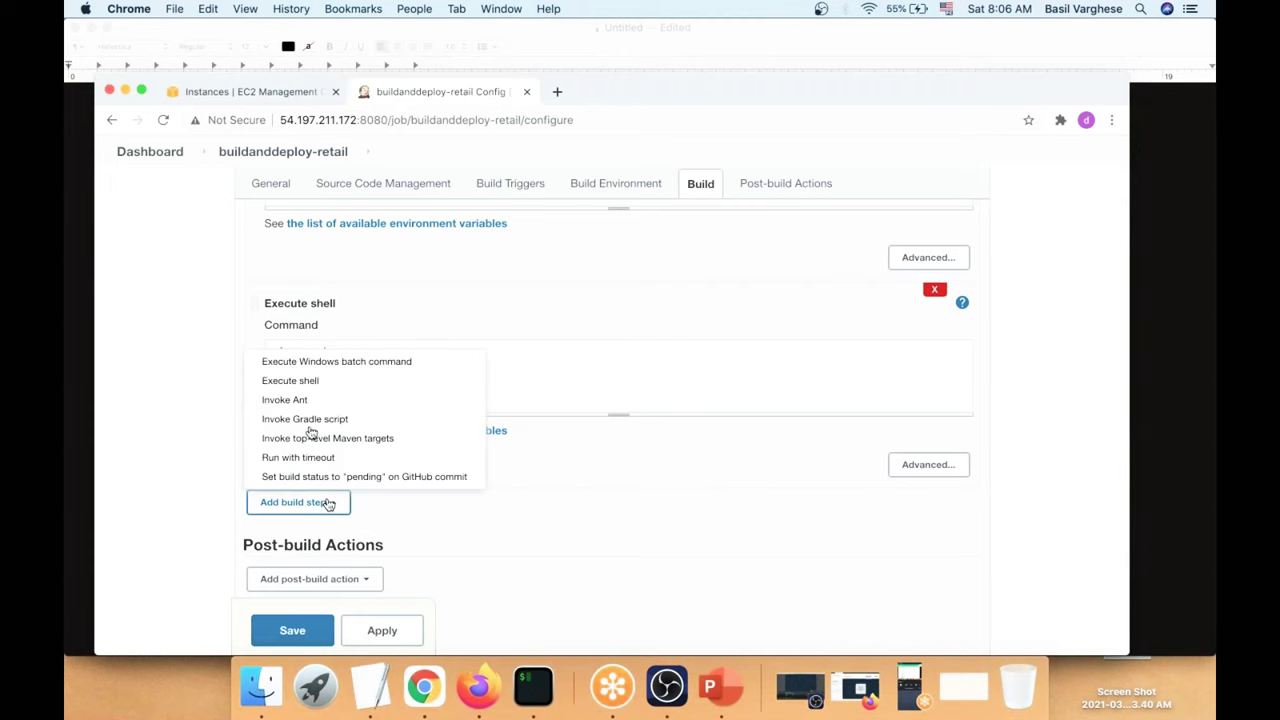
Step: Add a third Execute shell step with a docker build line for sa-frontend tagged :latest
click(307, 388)
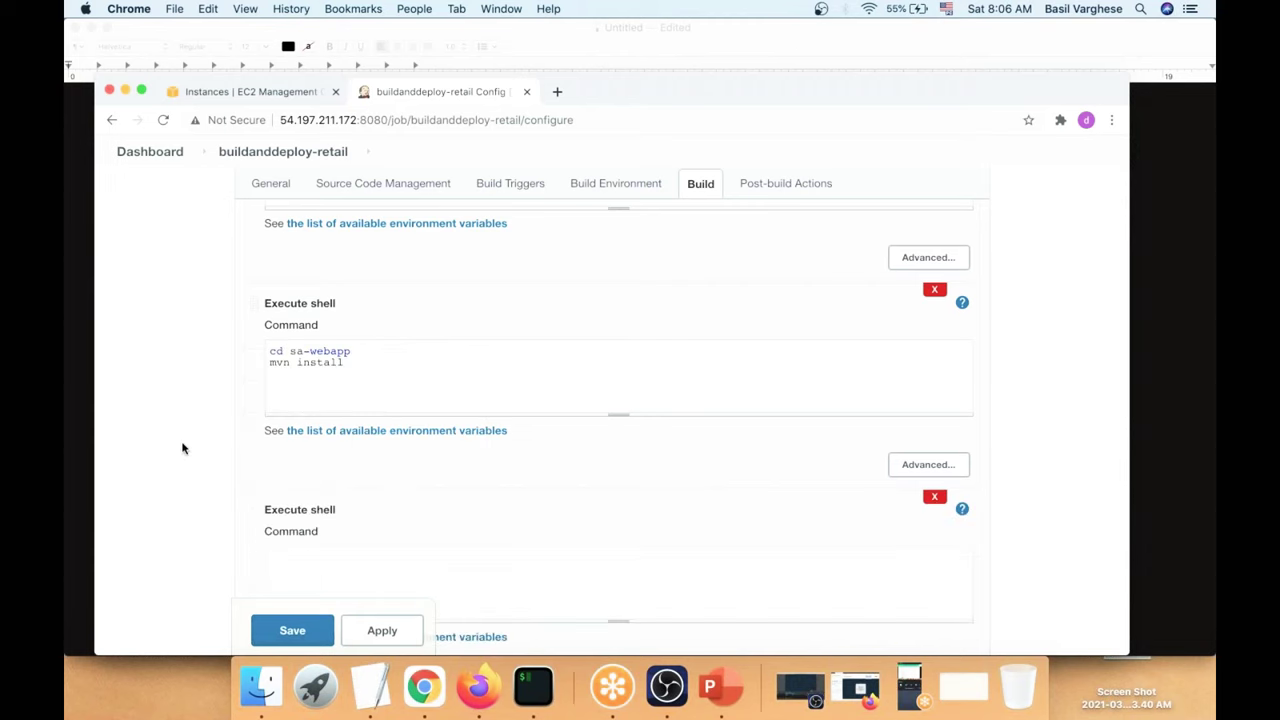
scroll(184, 449, down, 2)
click(307, 463)
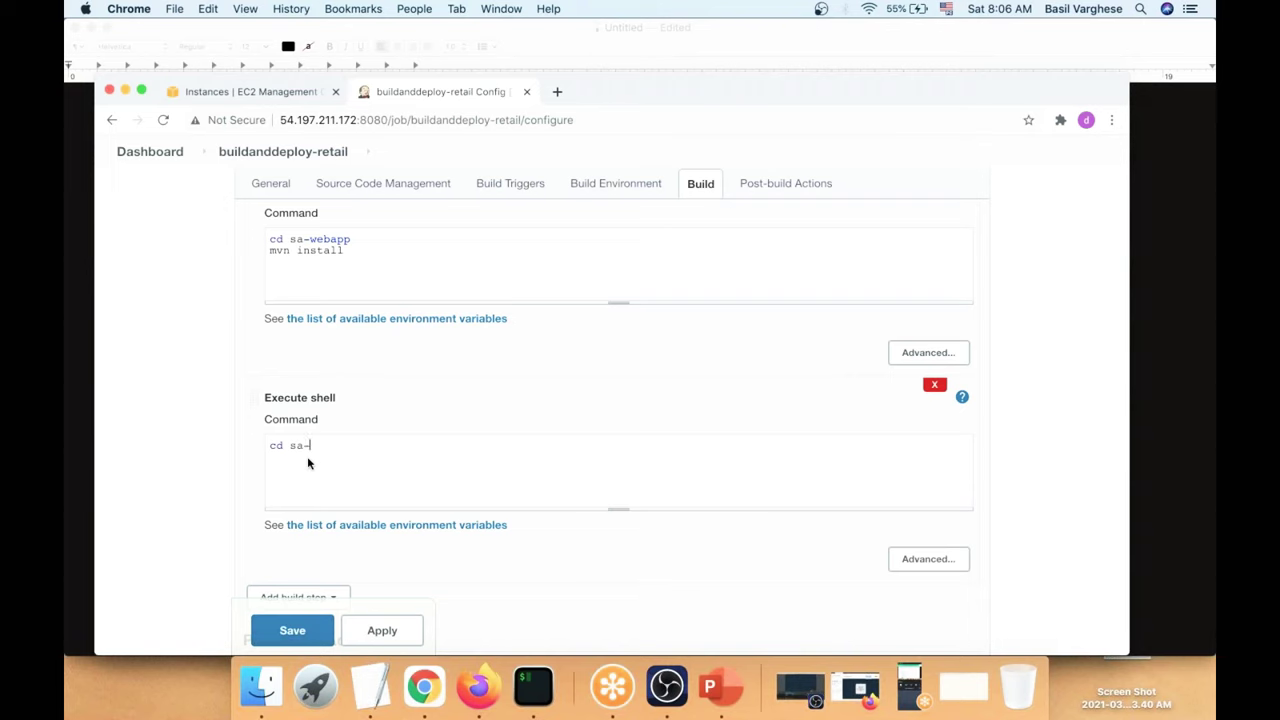
text(end)
key(Return)
text(docker build -i )
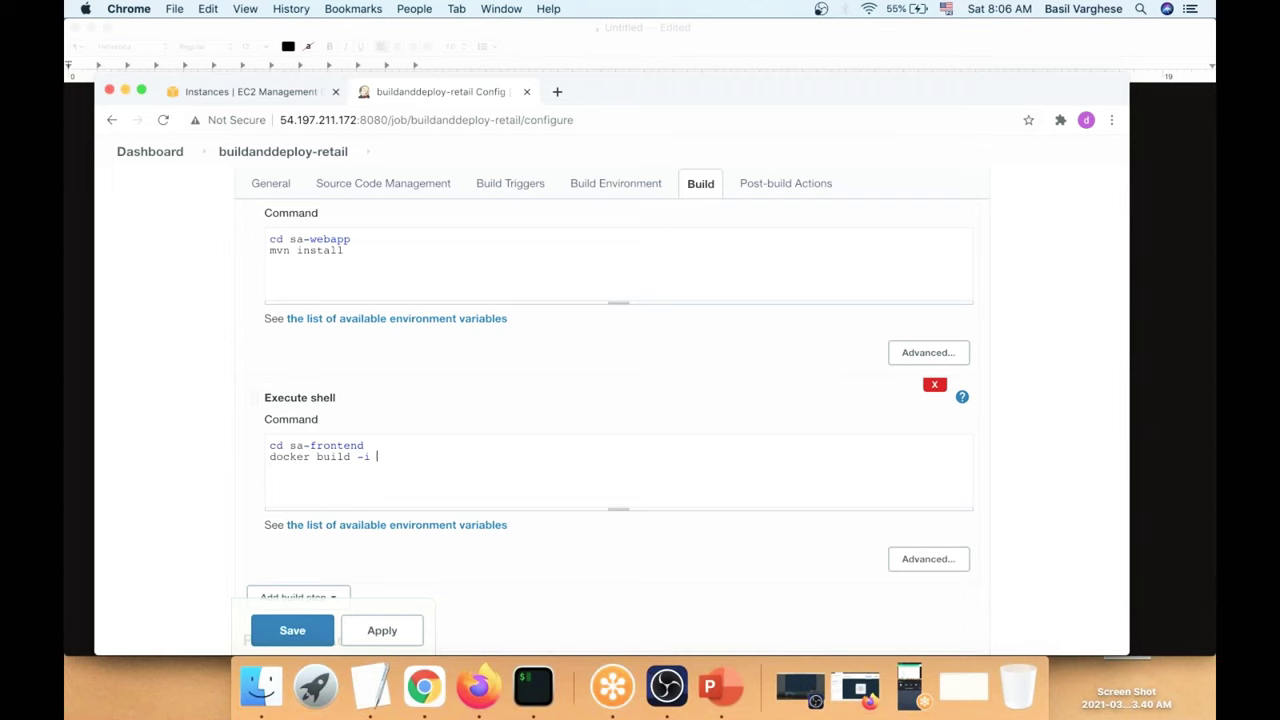
text(sa-frontend/)
key(BackSpace)
text(:latest .)
Step: Add cd ../sa-webapp with a copied docker build line for sa-webapp, then cd ../sa-logic
double_click(298, 457)
click(548, 459)
text(cd ../sa-webapp)
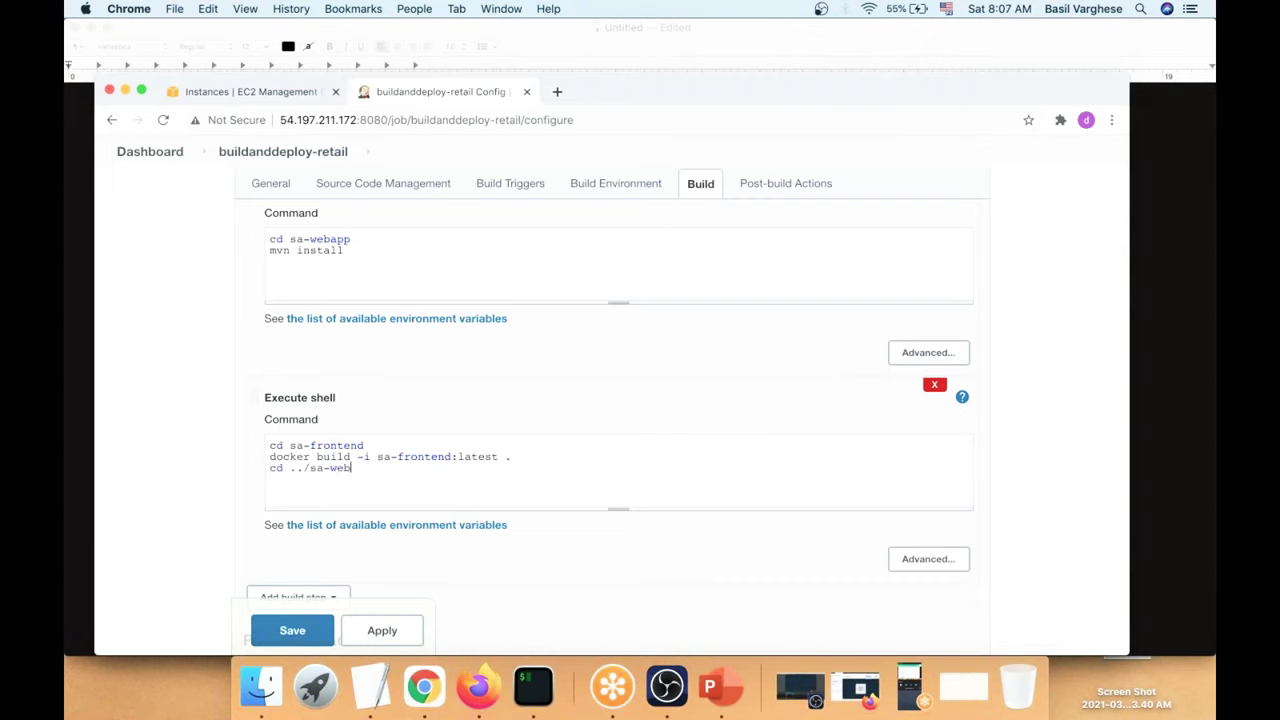
click(494, 456)
click(483, 472)
key(Return)
text(docker build -i sa-frontend:latest .)
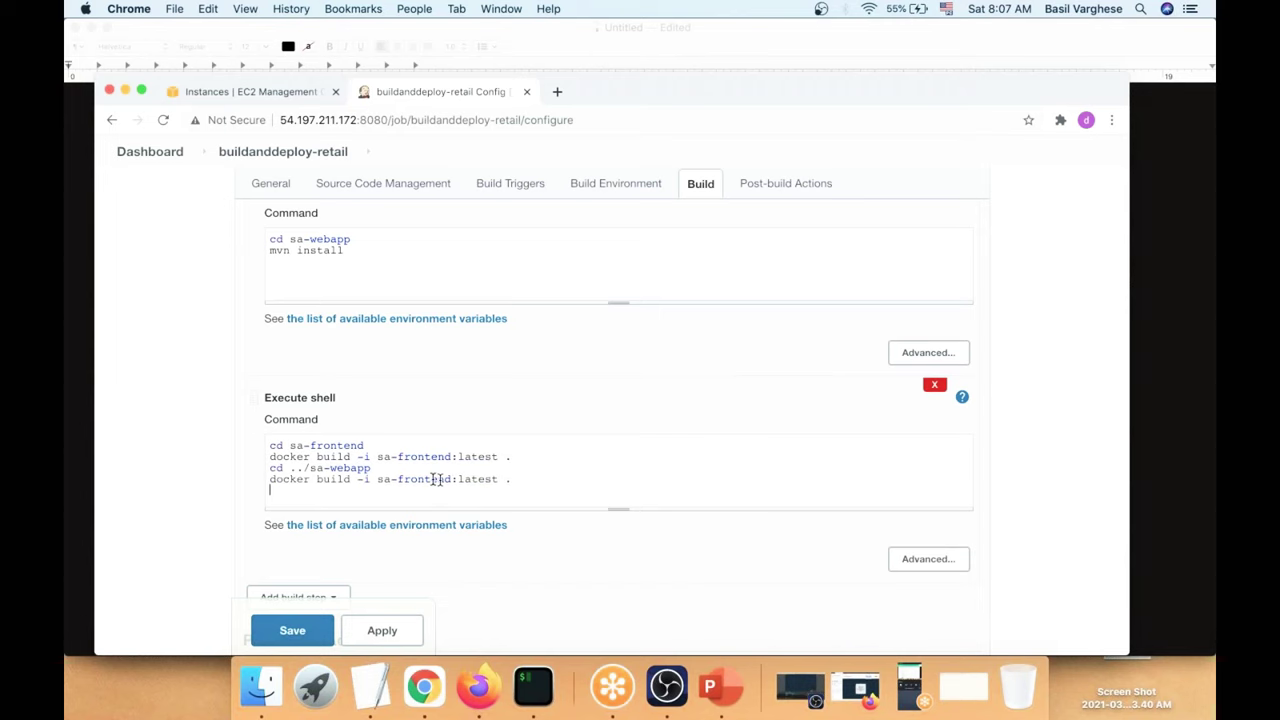
double_click(433, 479)
text(webapp)
key(Down)
text(cd ../sa-logic)
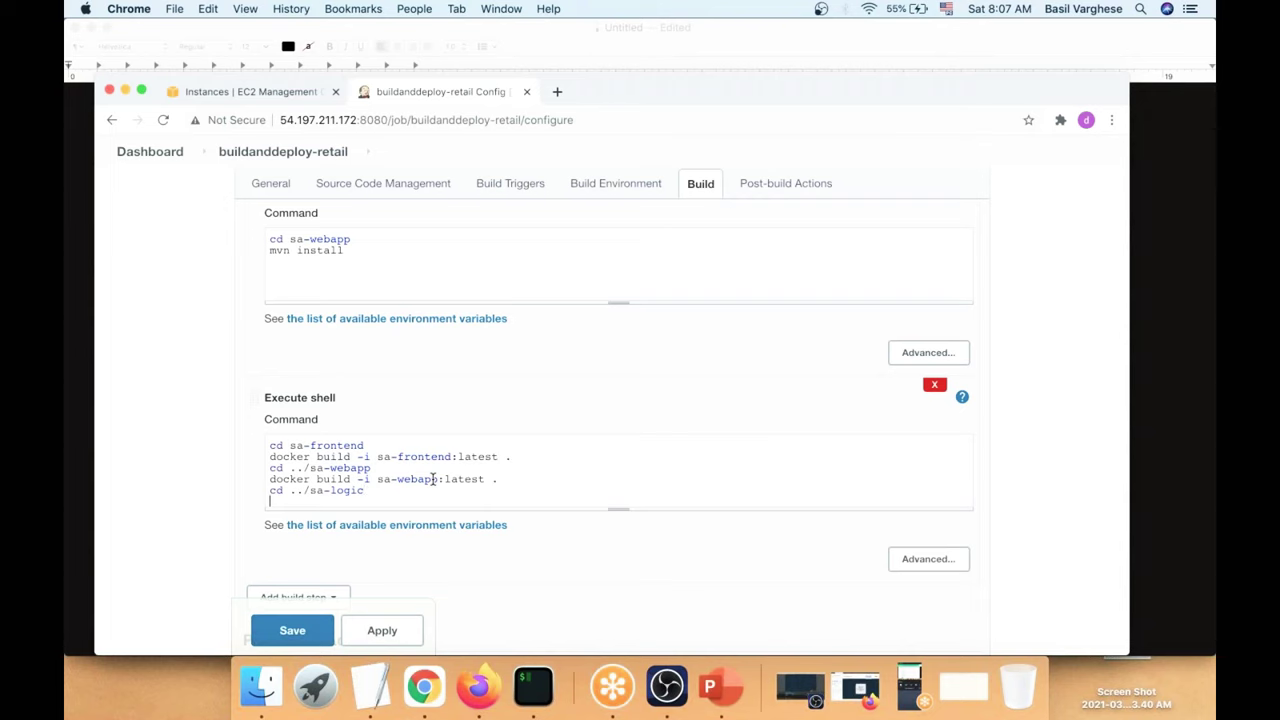
Step: Duplicate the webapp build line and change it to build sa-logic
double_click(425, 478)
triple_click(425, 478)
key(super+c)
click(432, 496)
key(super+v)
double_click(415, 485)
text(logic)
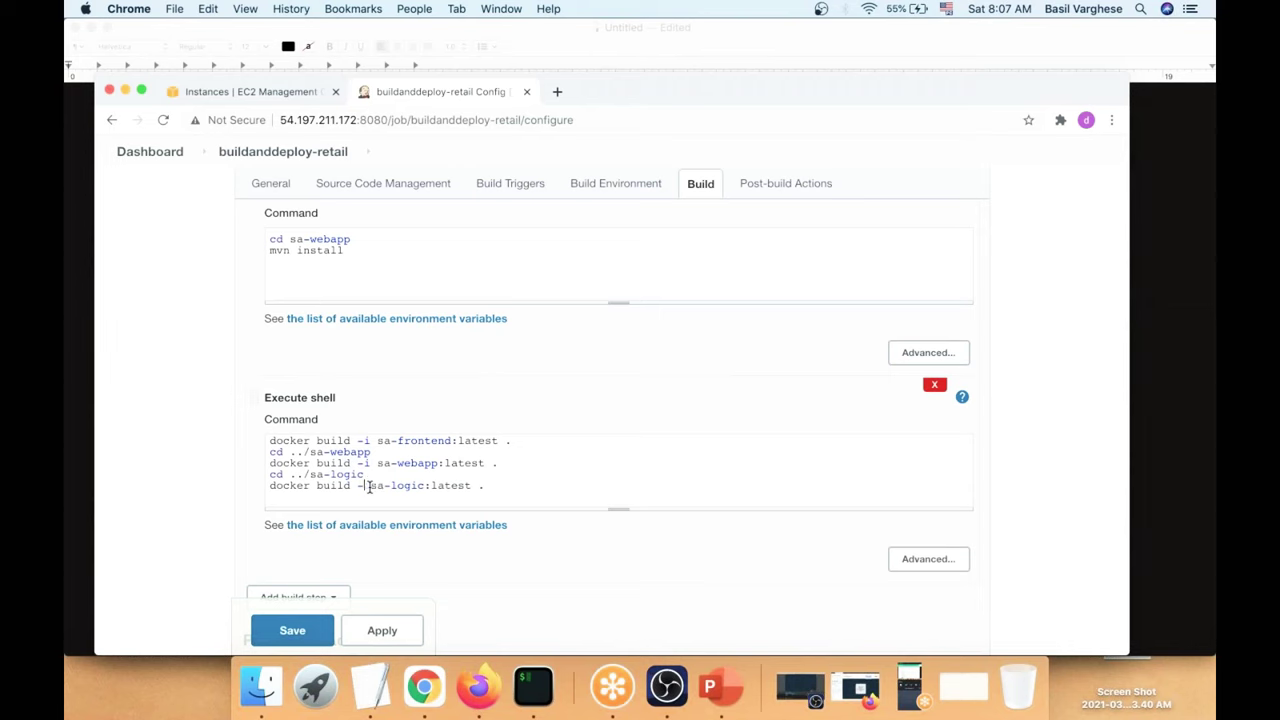
Step: Change the docker build -i flags to -t and end the commands with an empty line
key(BackSpace)
text(t)
key(BackSpace)
text(t)
key(super+Up)
text(cd sa-frontend)
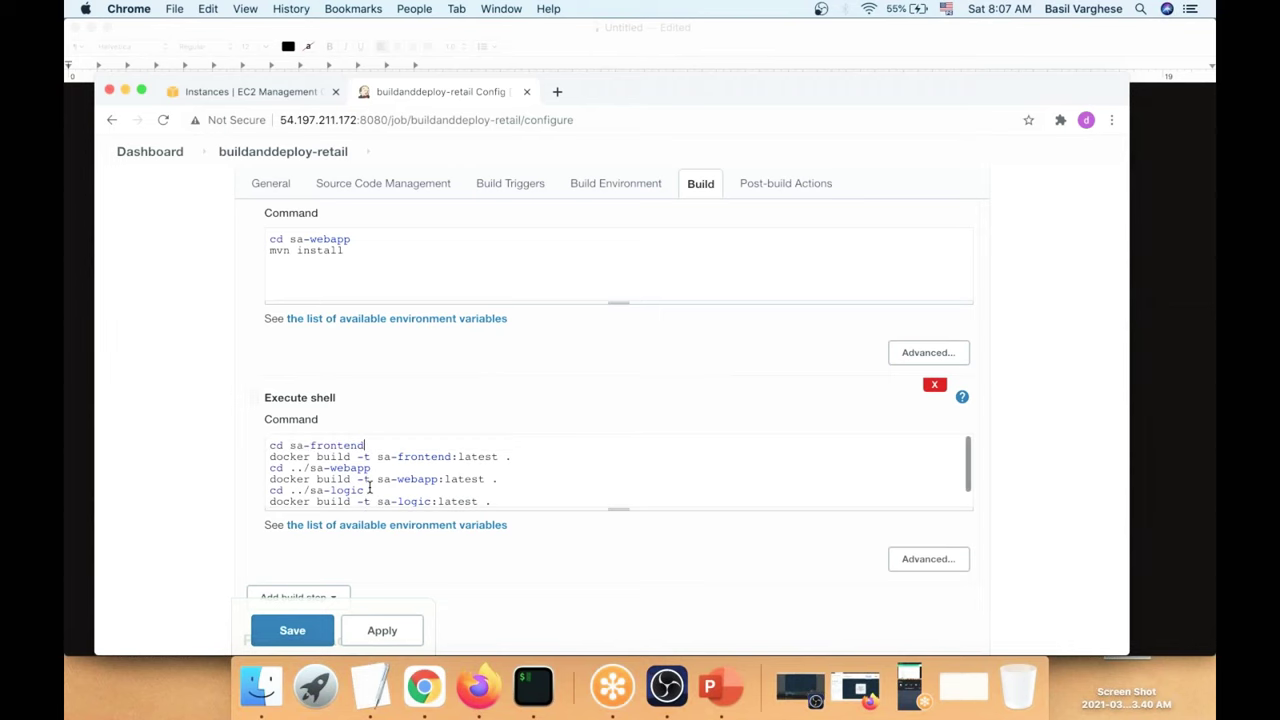
key(super+Down)
key(Return)
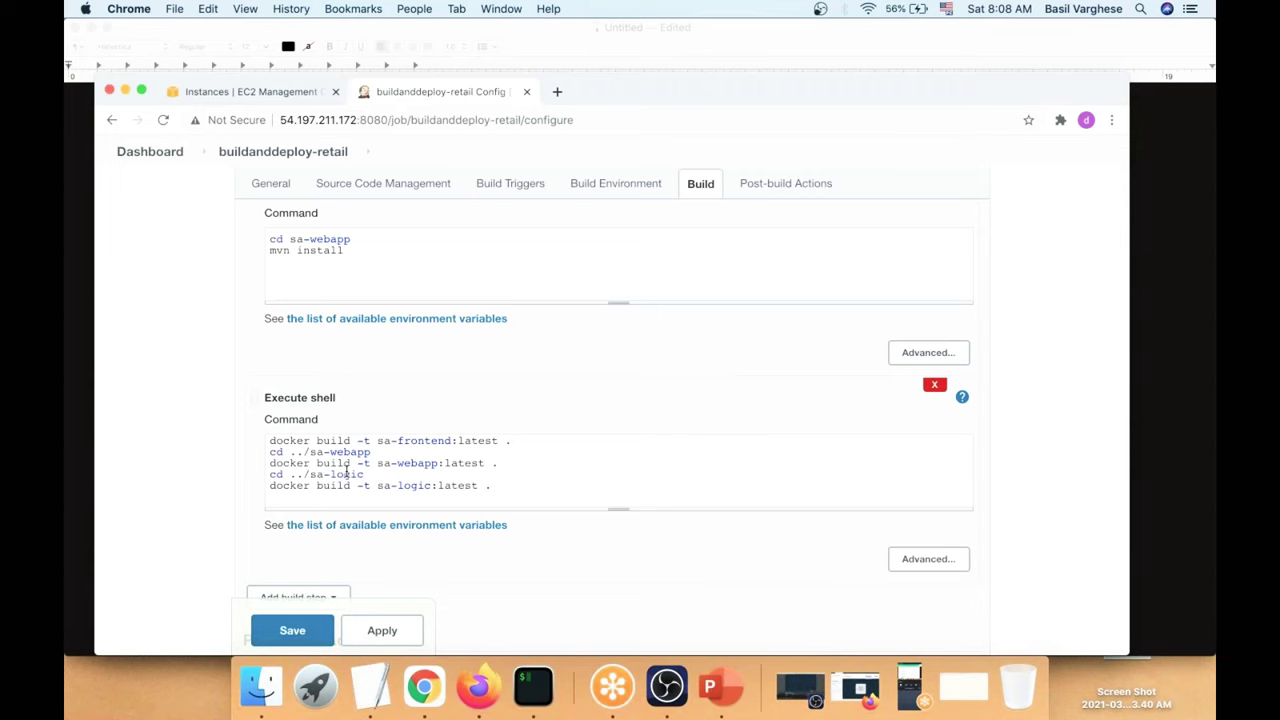
Step: Leave the sa-logic docker build line unchanged and minimize the Chrome window
drag(271, 485, 486, 485)
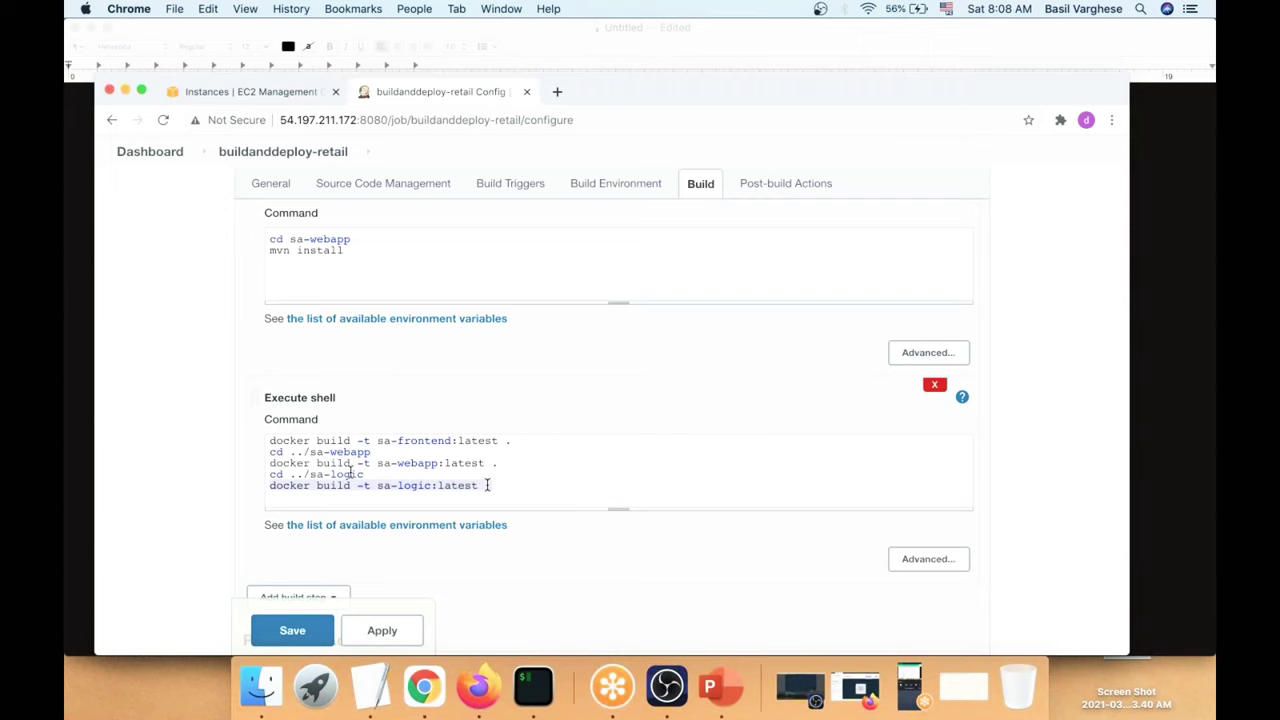
click(288, 457)
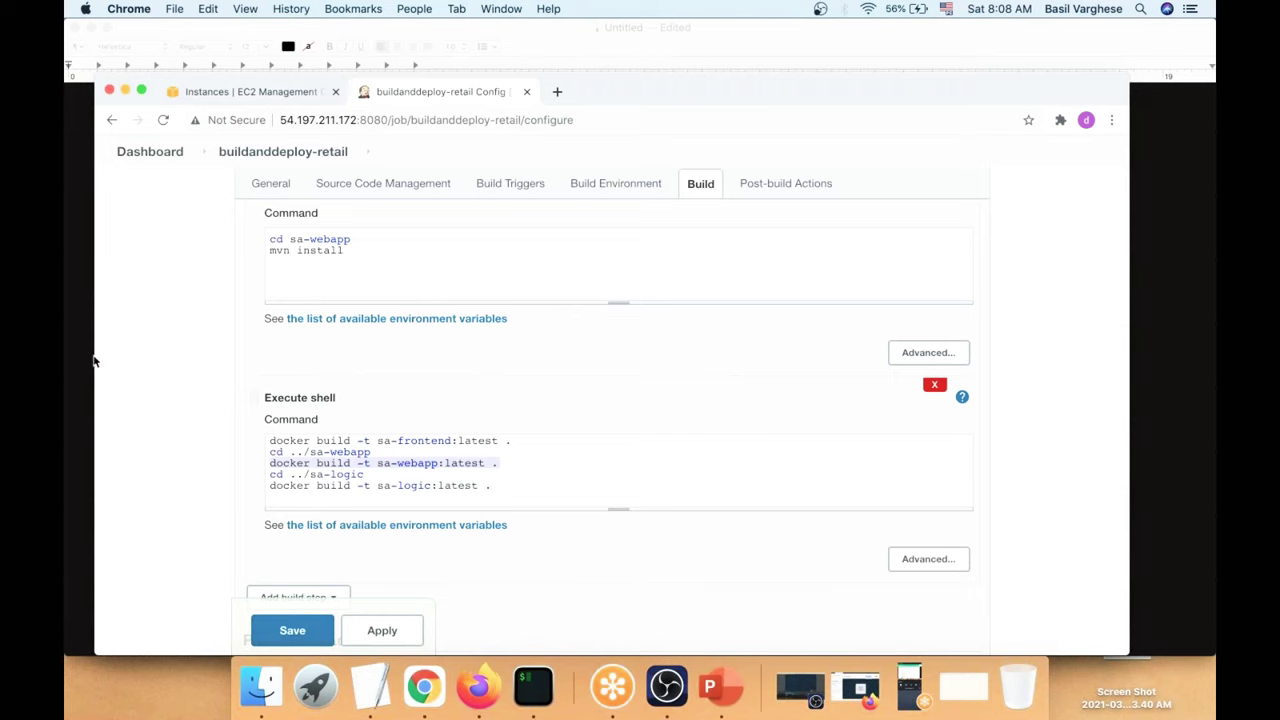
click(126, 91)
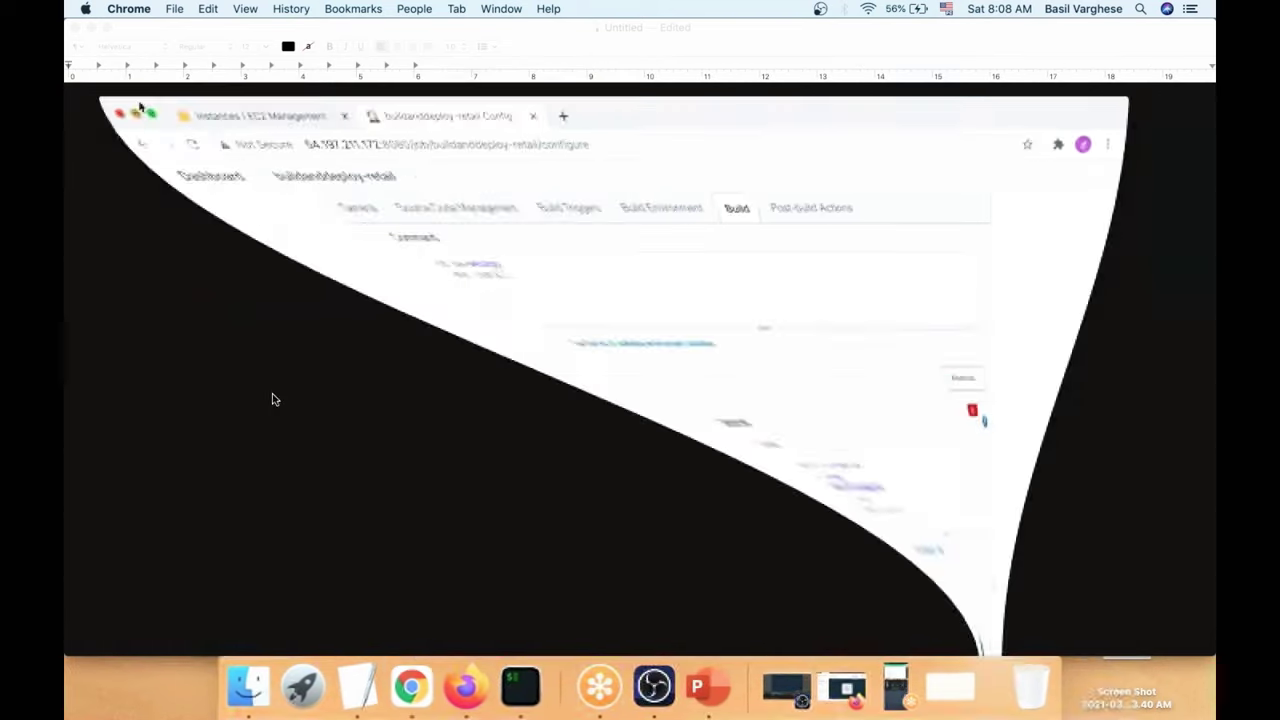
Step: In a new iTerm2 tab, ssh to the server as ubuntu and switch to the jenkins user
click(503, 688)
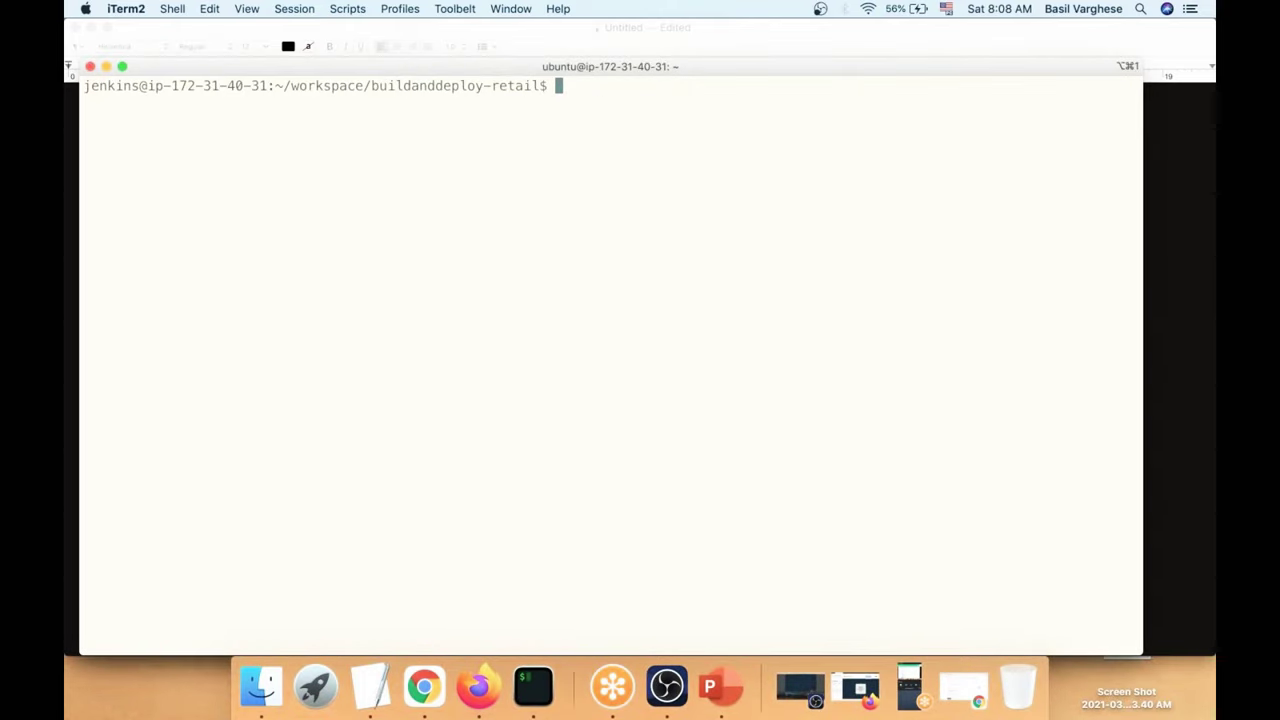
scroll(610, 360, up, 10)
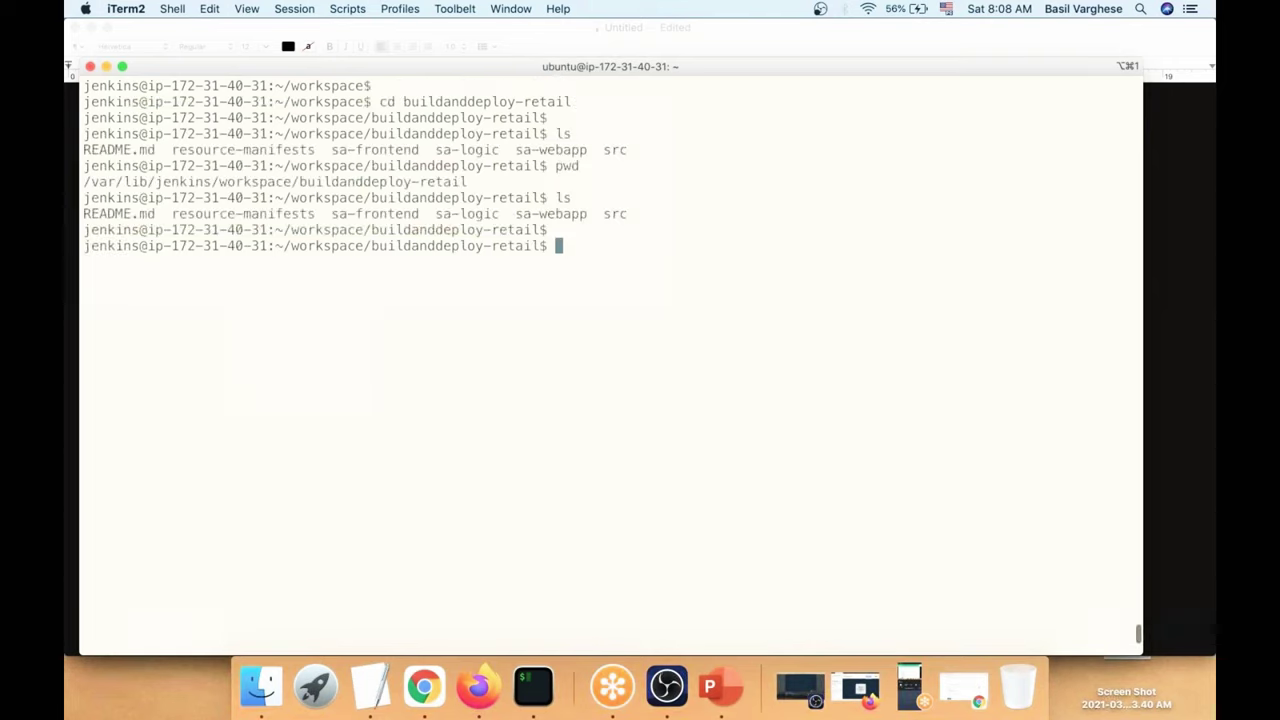
scroll(610, 360, up, 5)
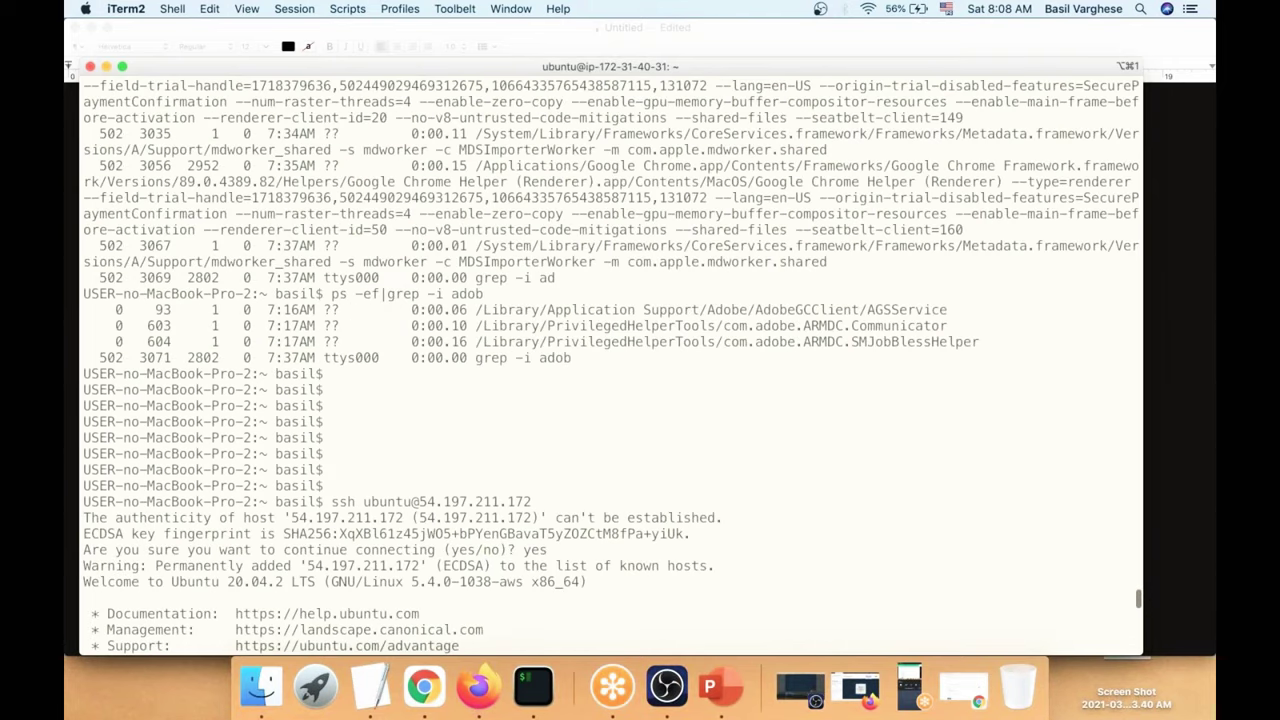
scroll(480, 357, down, 3)
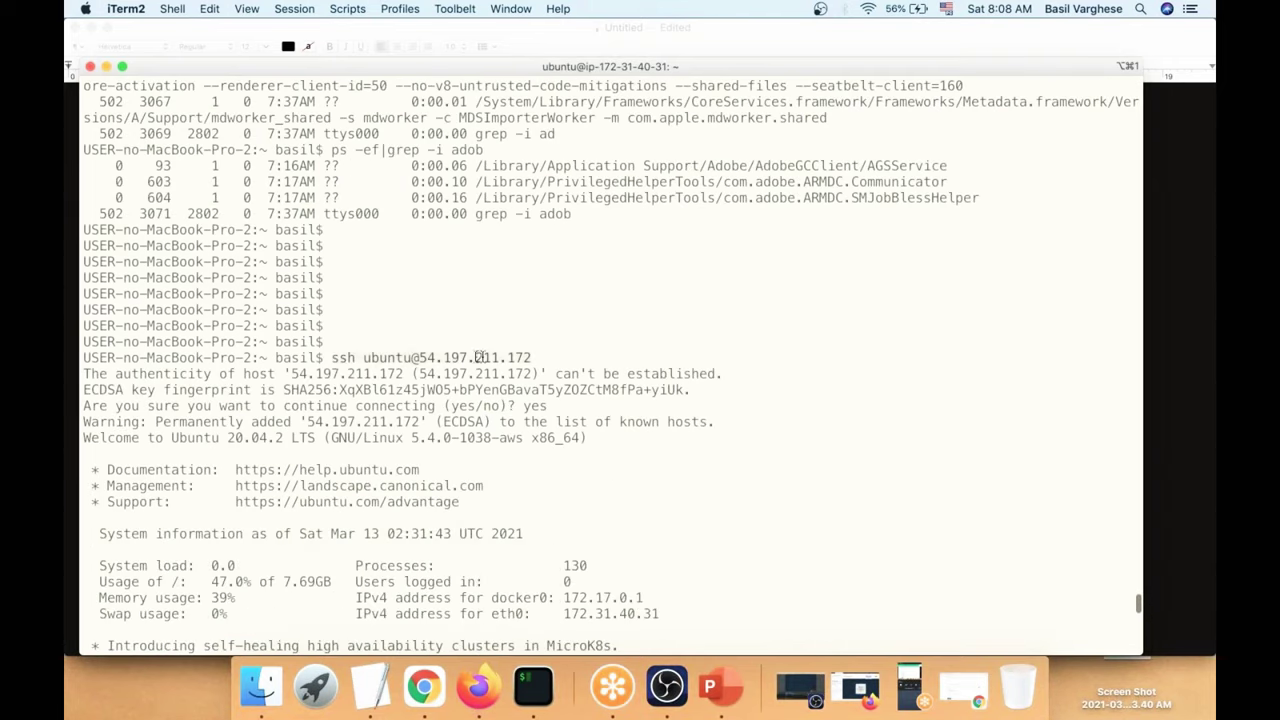
key(cmd+t)
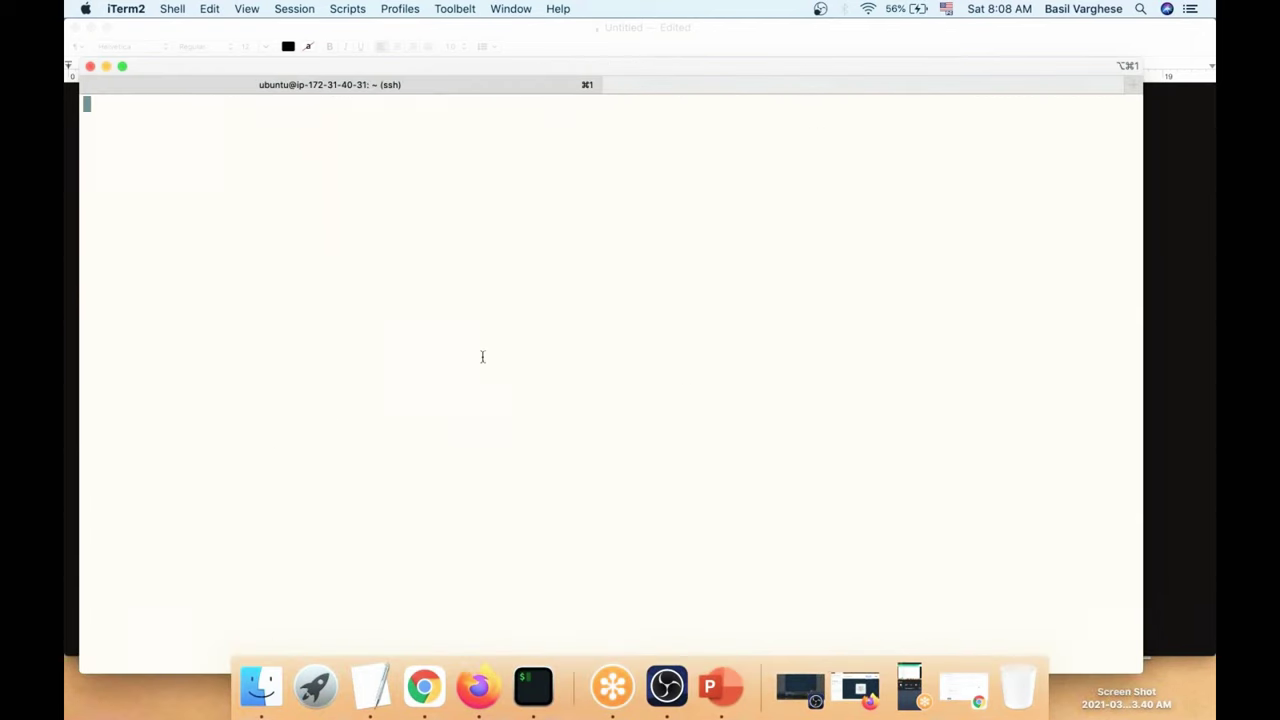
key(Up)
key(Return)
text(sudo su - jenk)
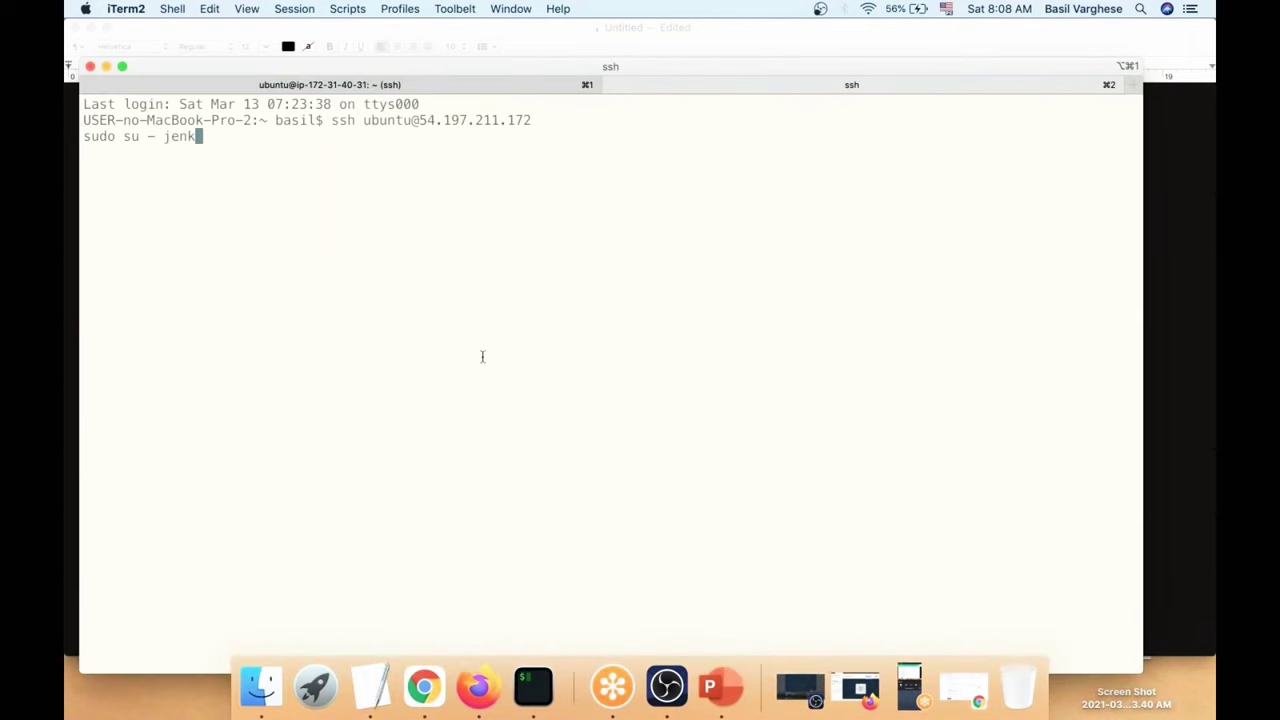
text(ins)
key(Return)
Step: Clear the screen, log out of jenkins back to ubuntu, and return to Chrome
key(Return)
key(Return)
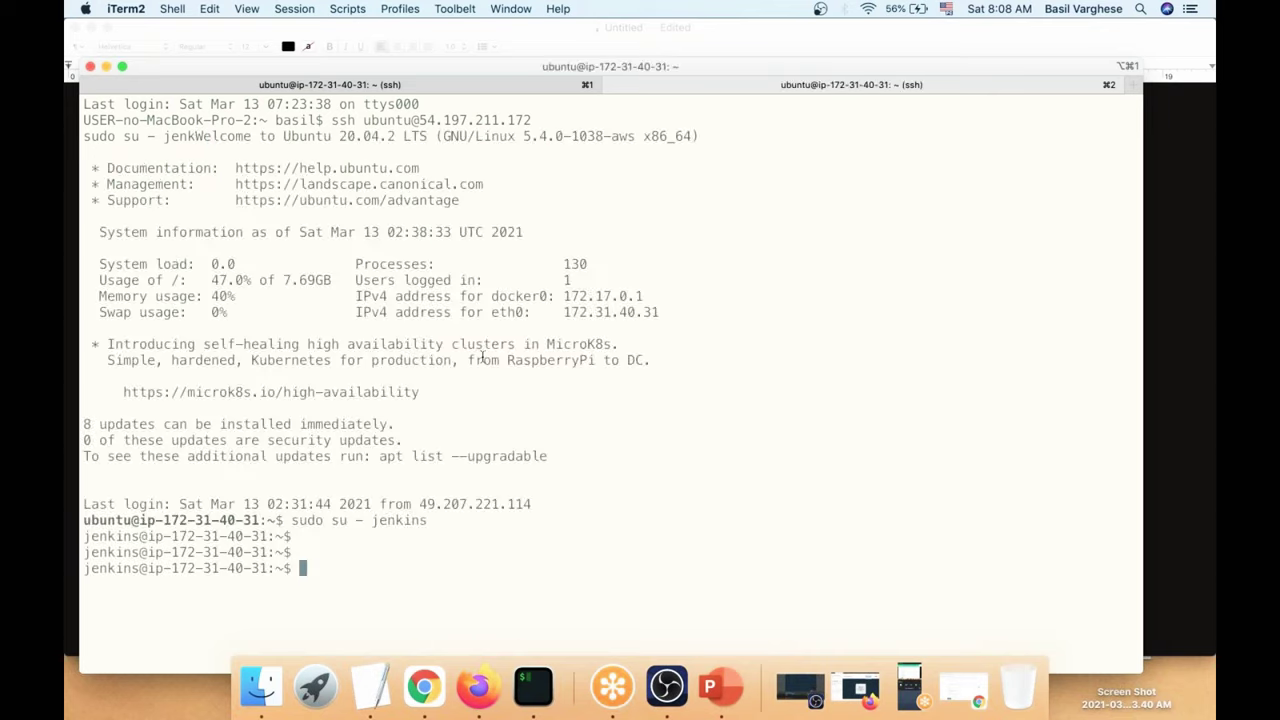
key(ctrl+l)
key(ctrl+d)
key(Return)
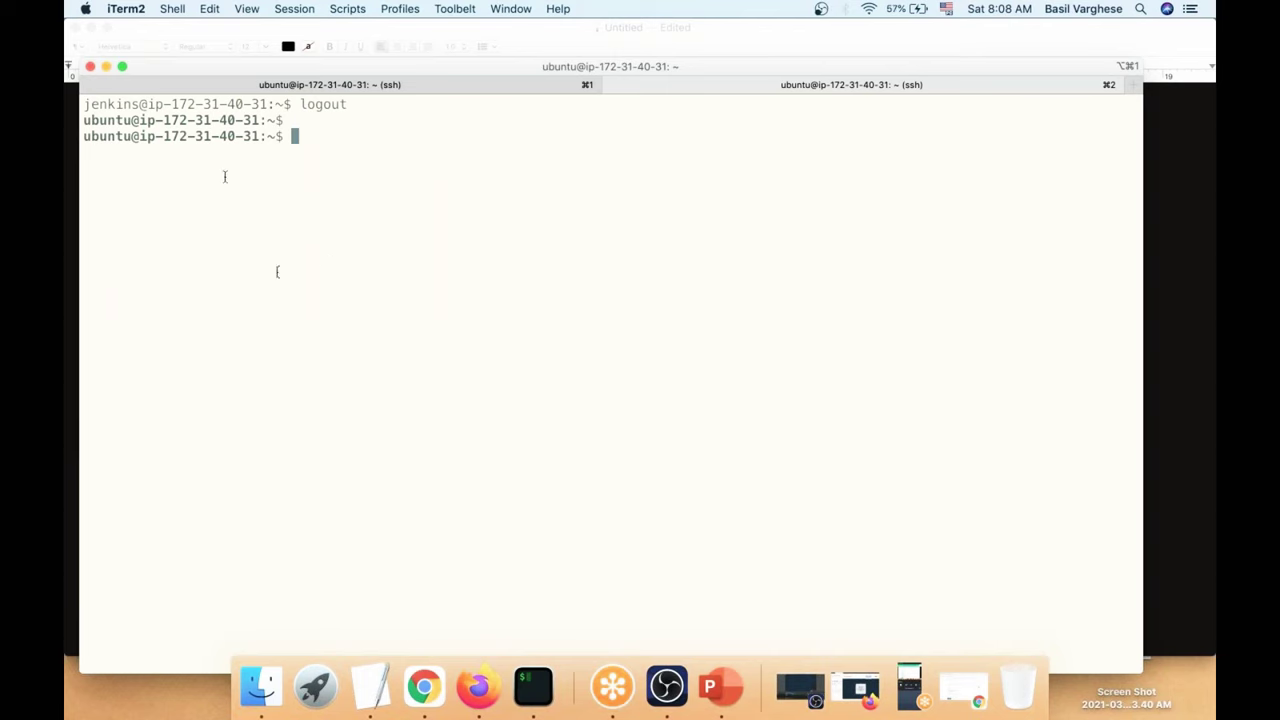
click(107, 67)
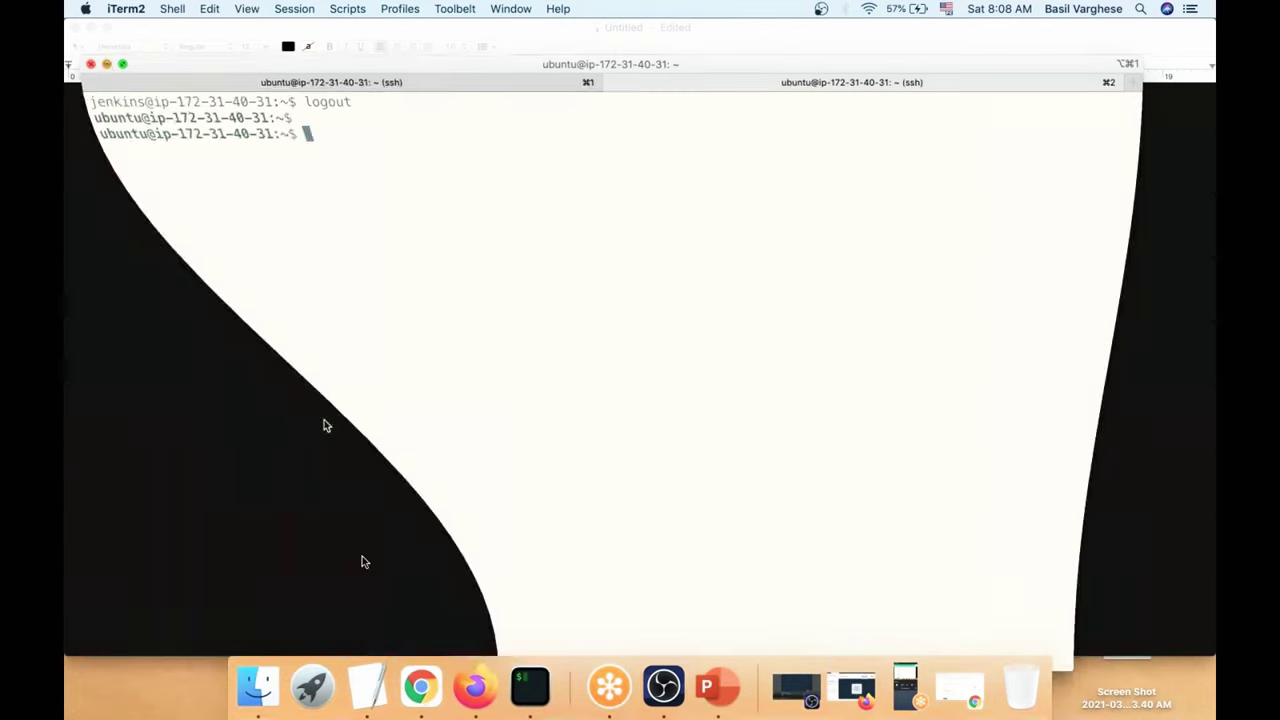
click(403, 686)
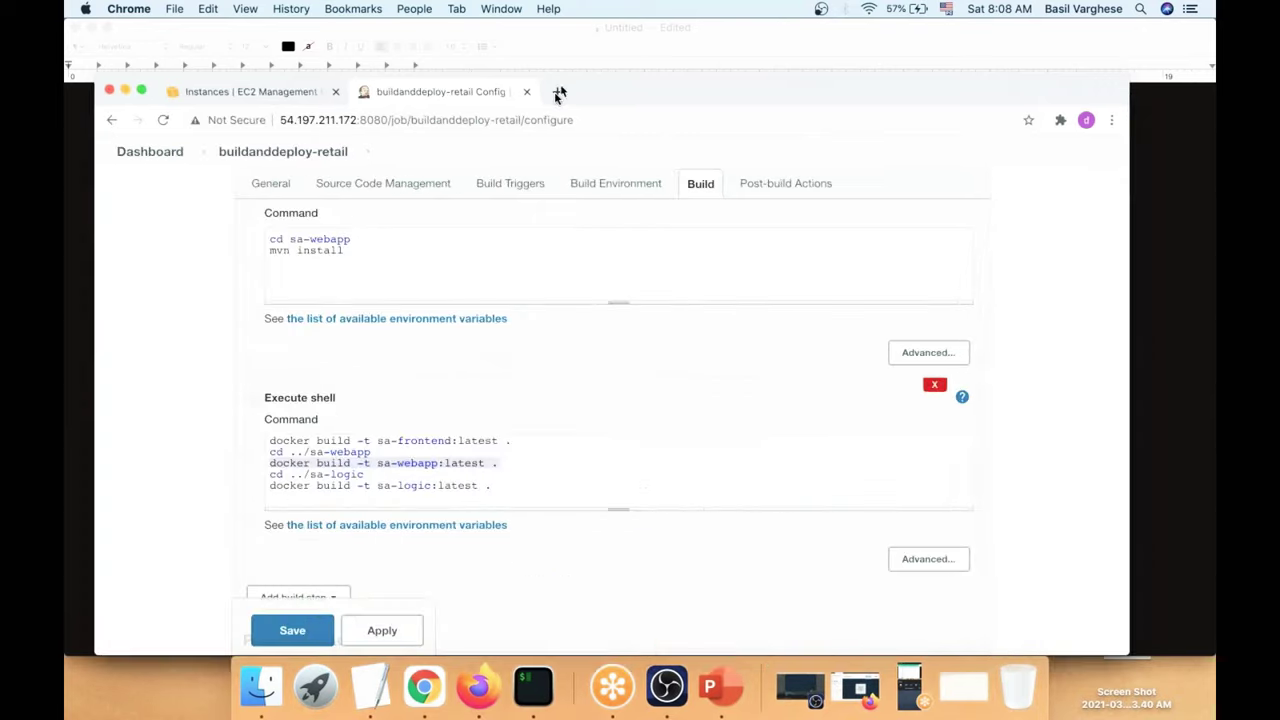
Step: Search Google for 'docker linux user perm' and copy the usermod -aG docker $USER command
click(559, 92)
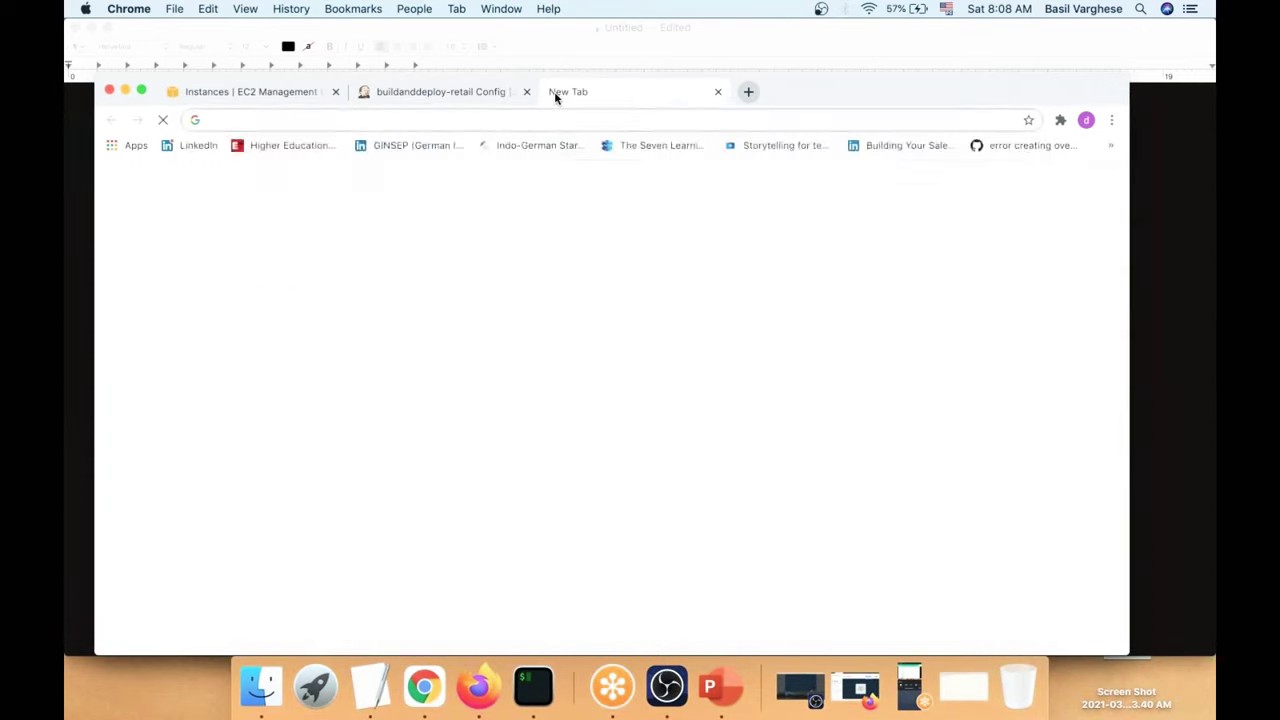
text(docker linux user perm)
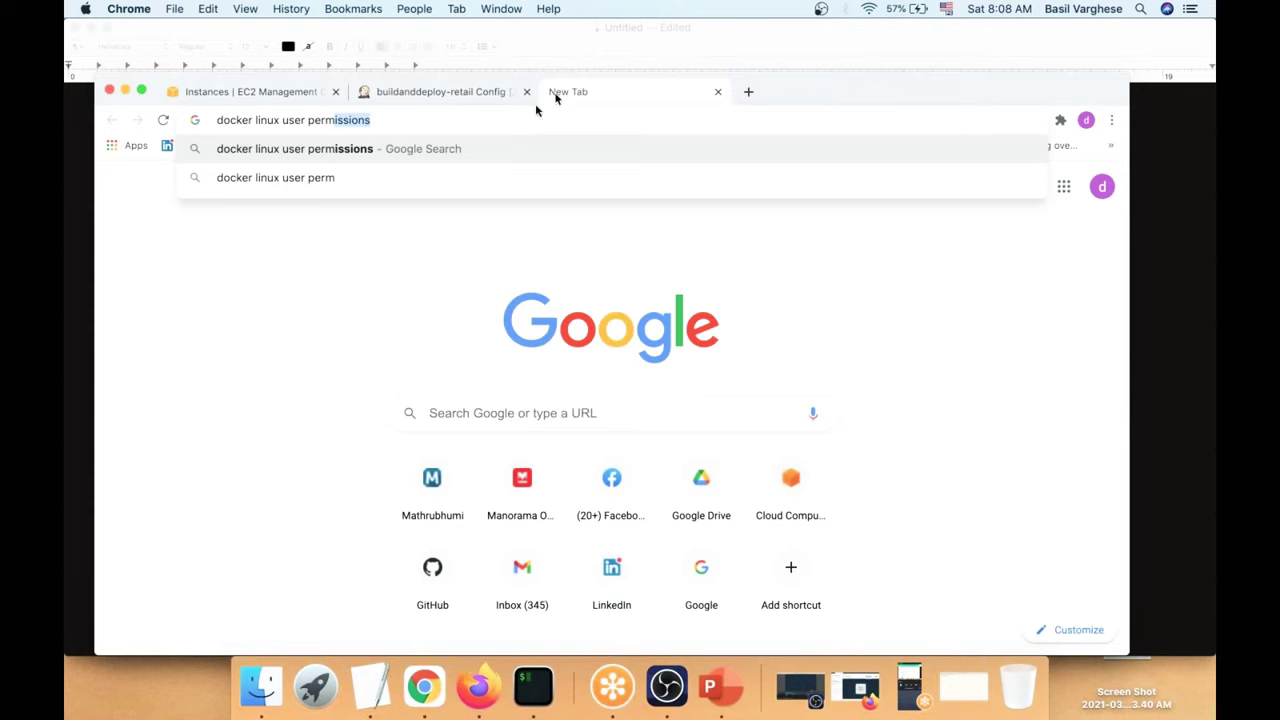
key(Return)
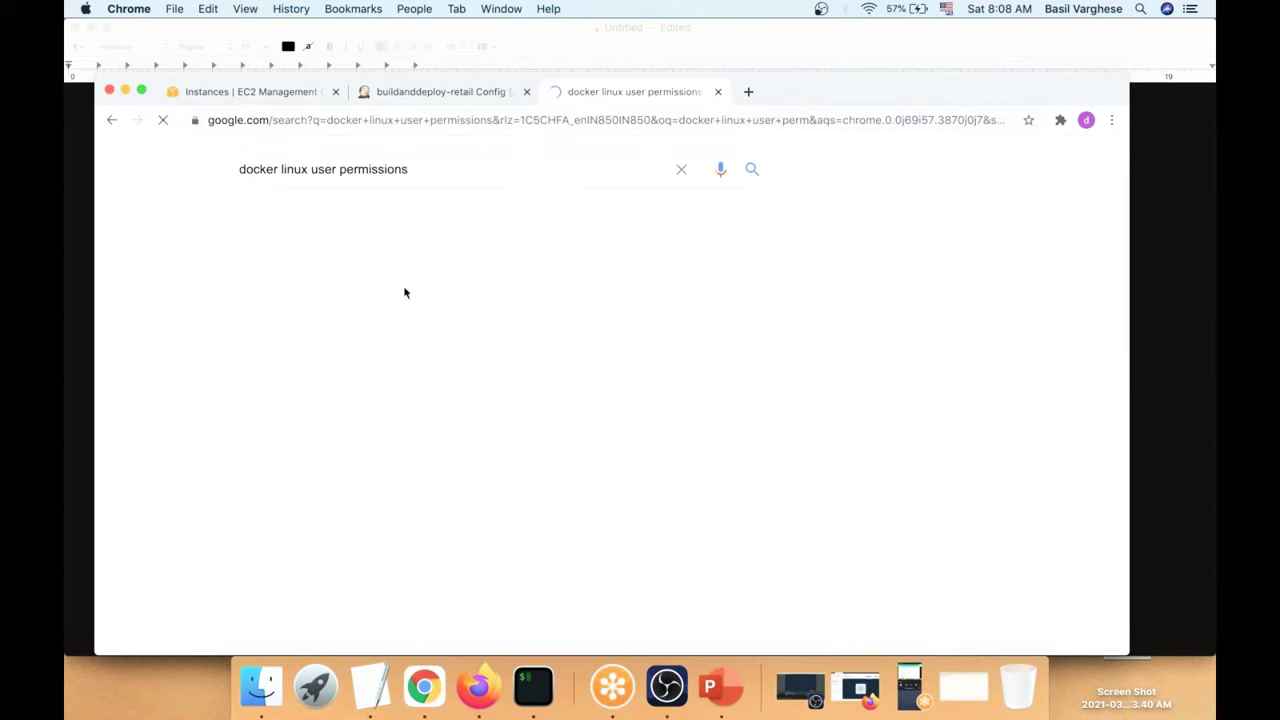
drag(238, 359, 348, 360)
key(super+c)
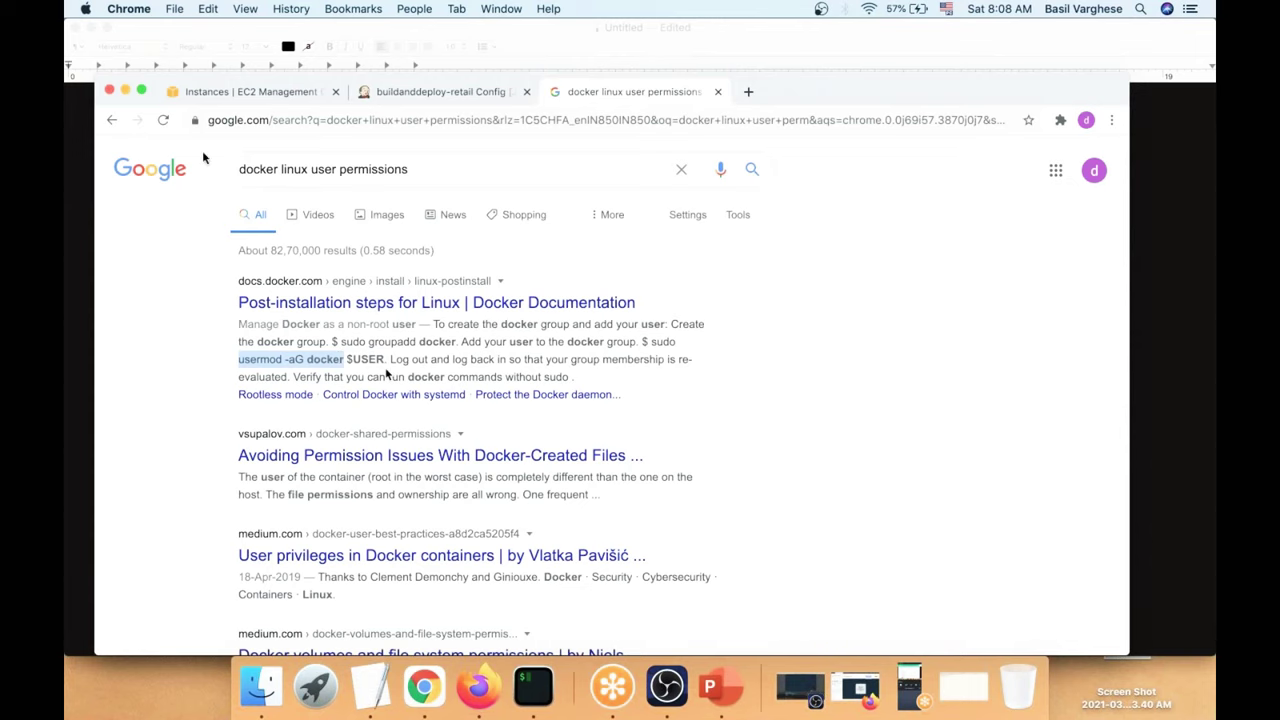
Step: Paste the usermod -aG docker command at the ubuntu prompt and type jenkin
click(125, 91)
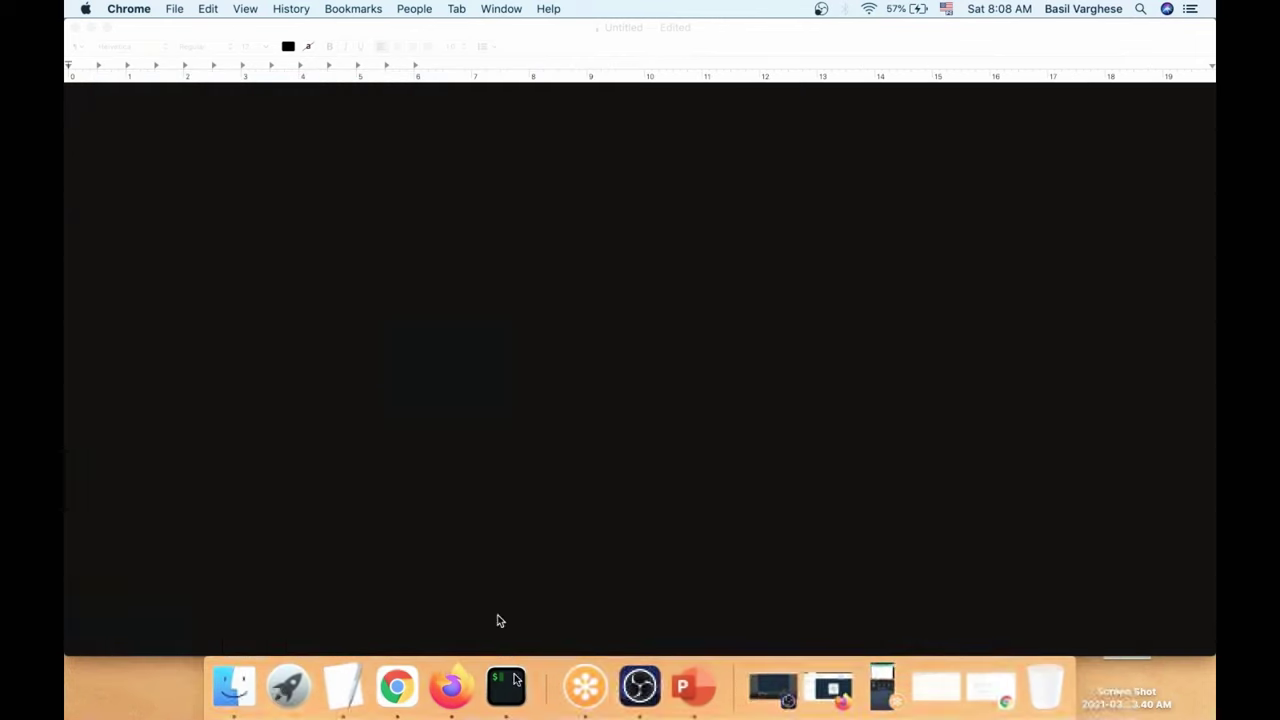
click(509, 687)
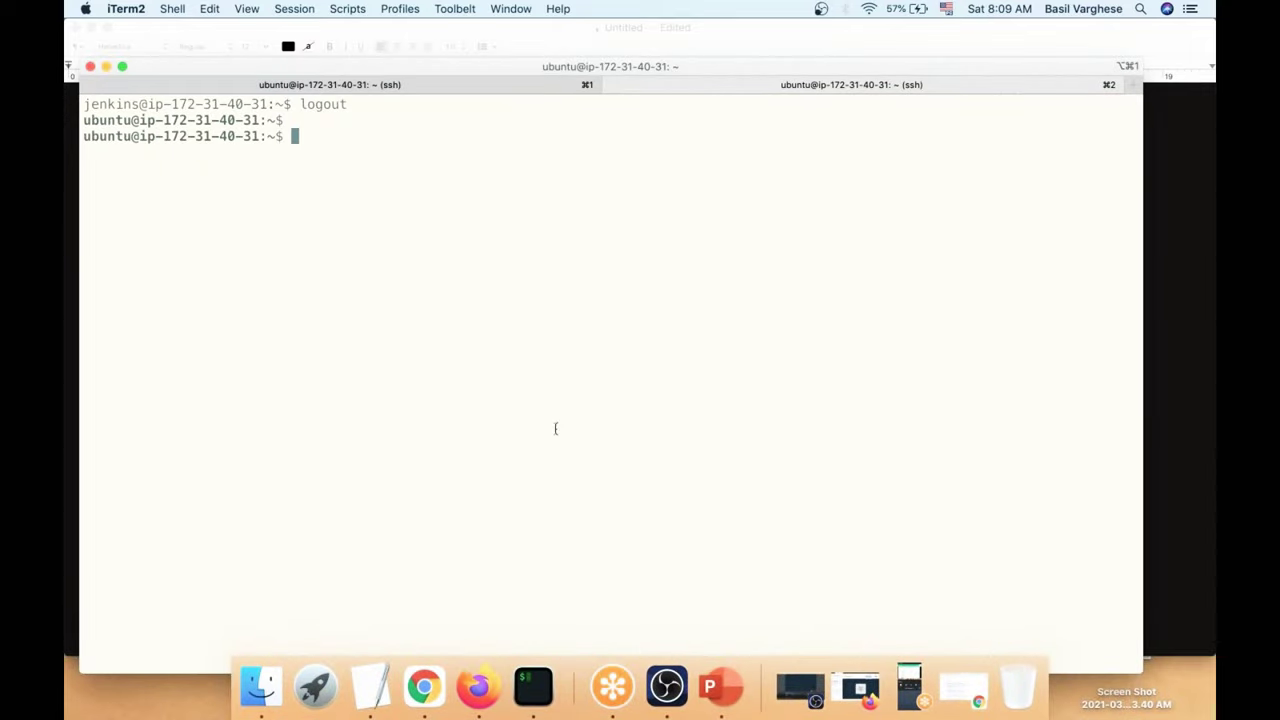
key(Return)
key(super+v)
text(jenkin)
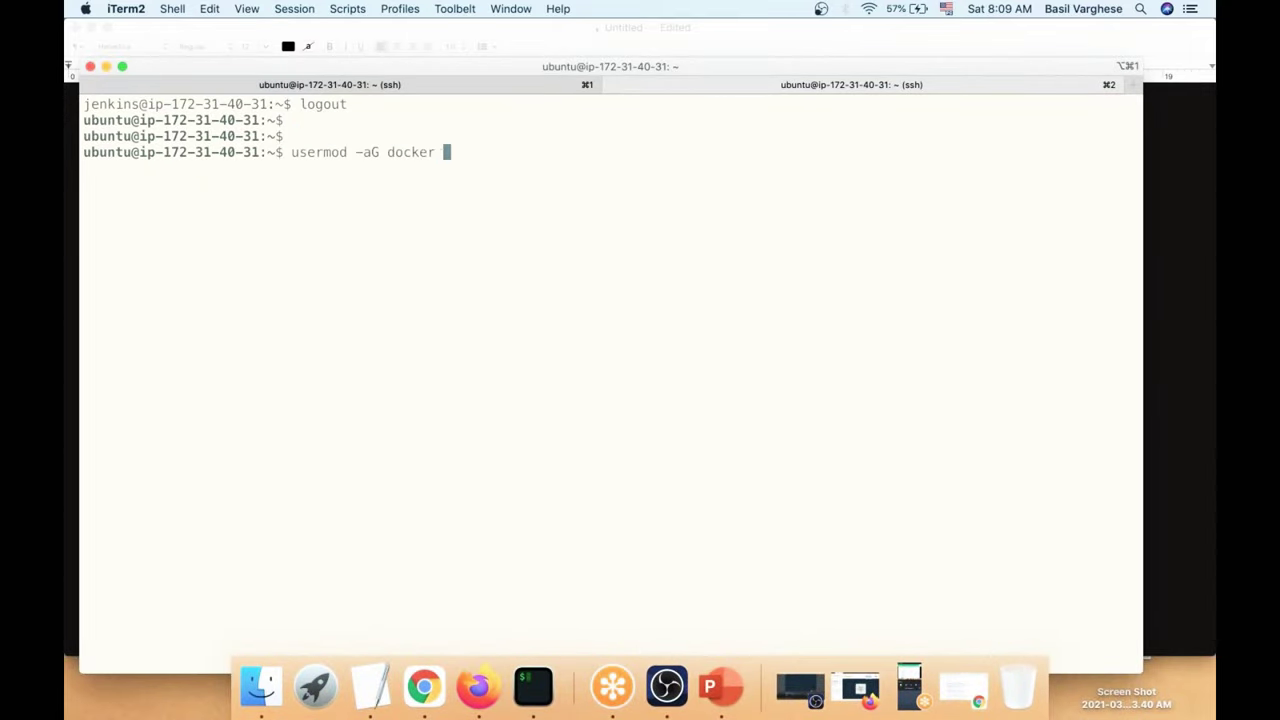
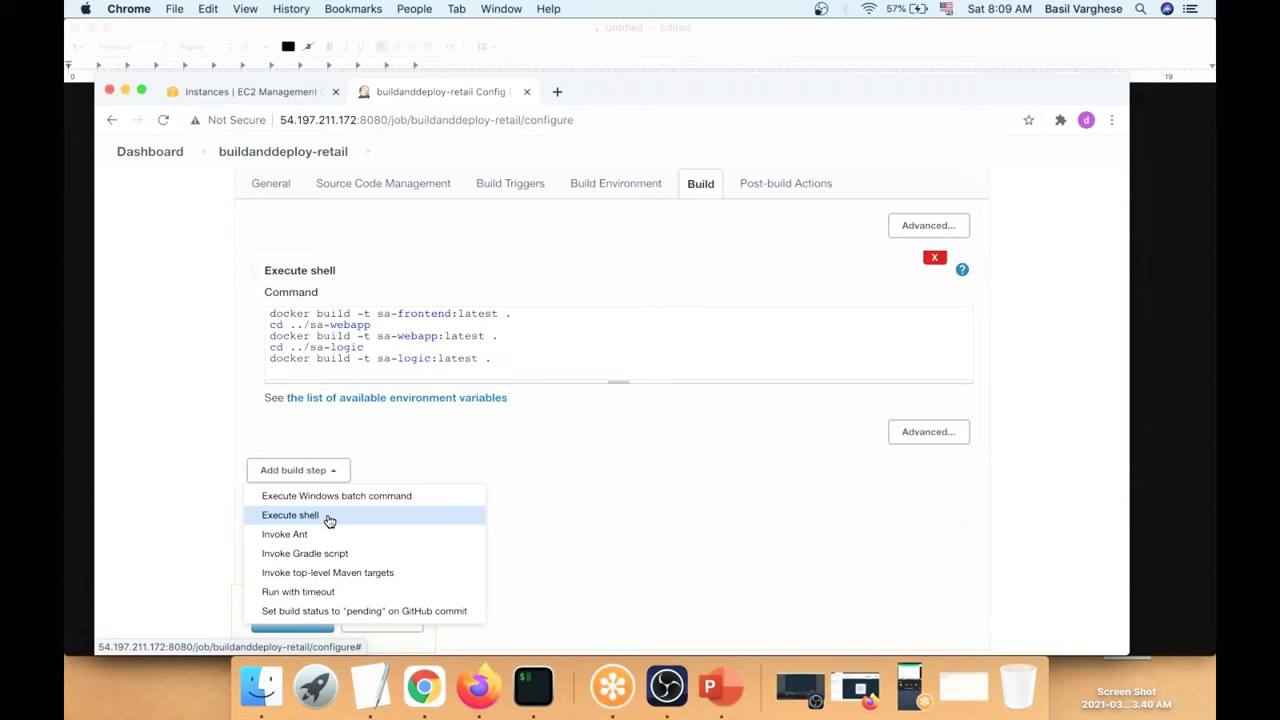
Step: Add a second Execute shell step tagging sa-frontend:latest under the Docker Hub account
click(329, 520)
click(389, 543)
scroll(420, 500, down, 2)
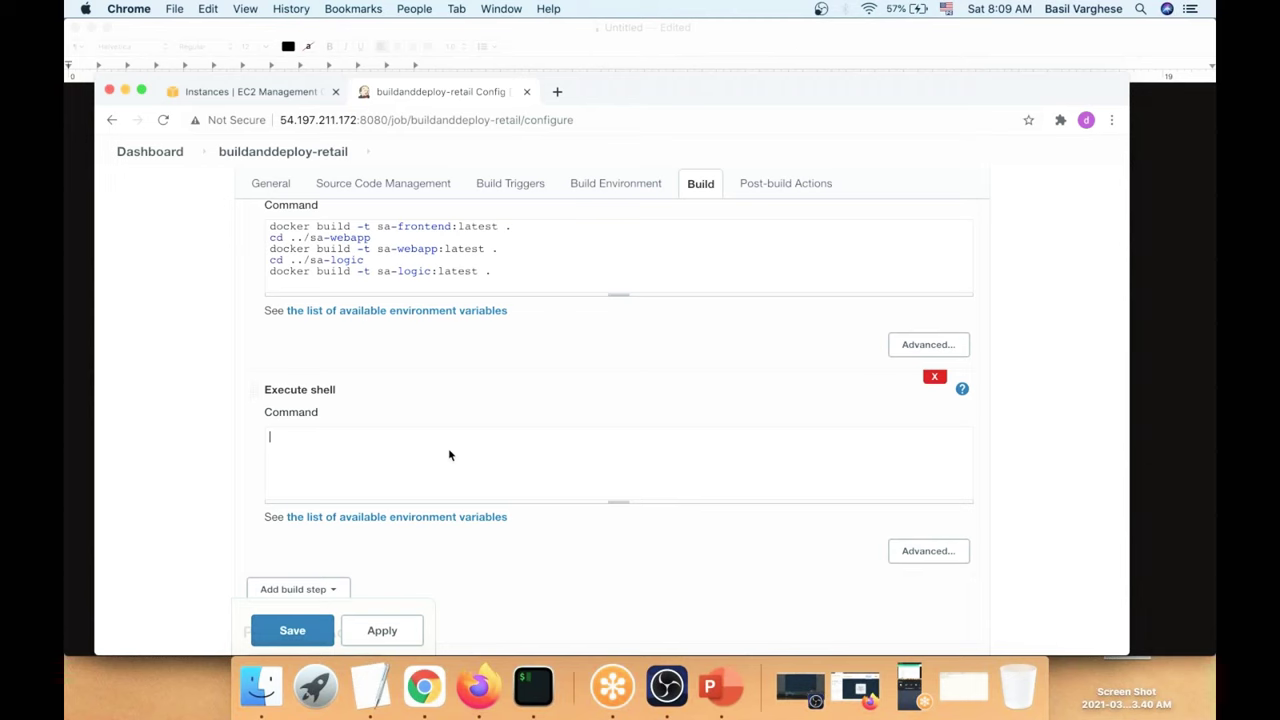
text(docker tag)
drag(379, 227, 497, 228)
key(super+c)
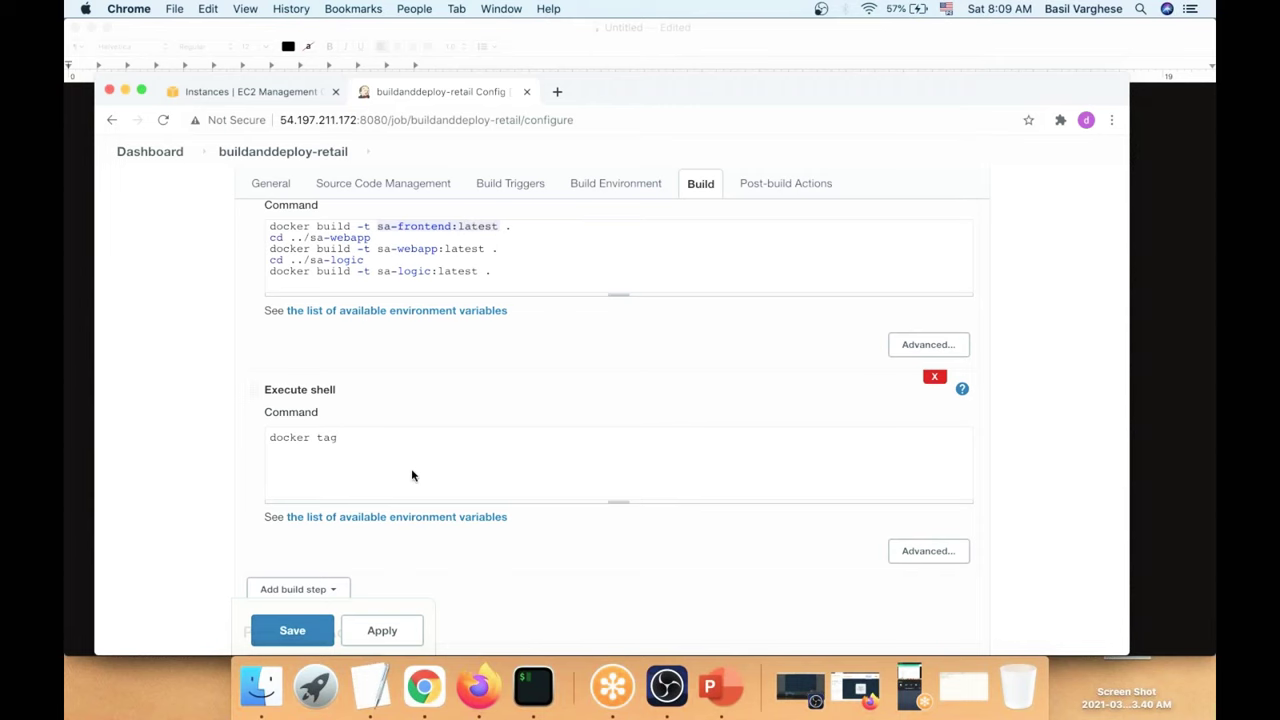
key(super+v)
text(basilvarghese/)
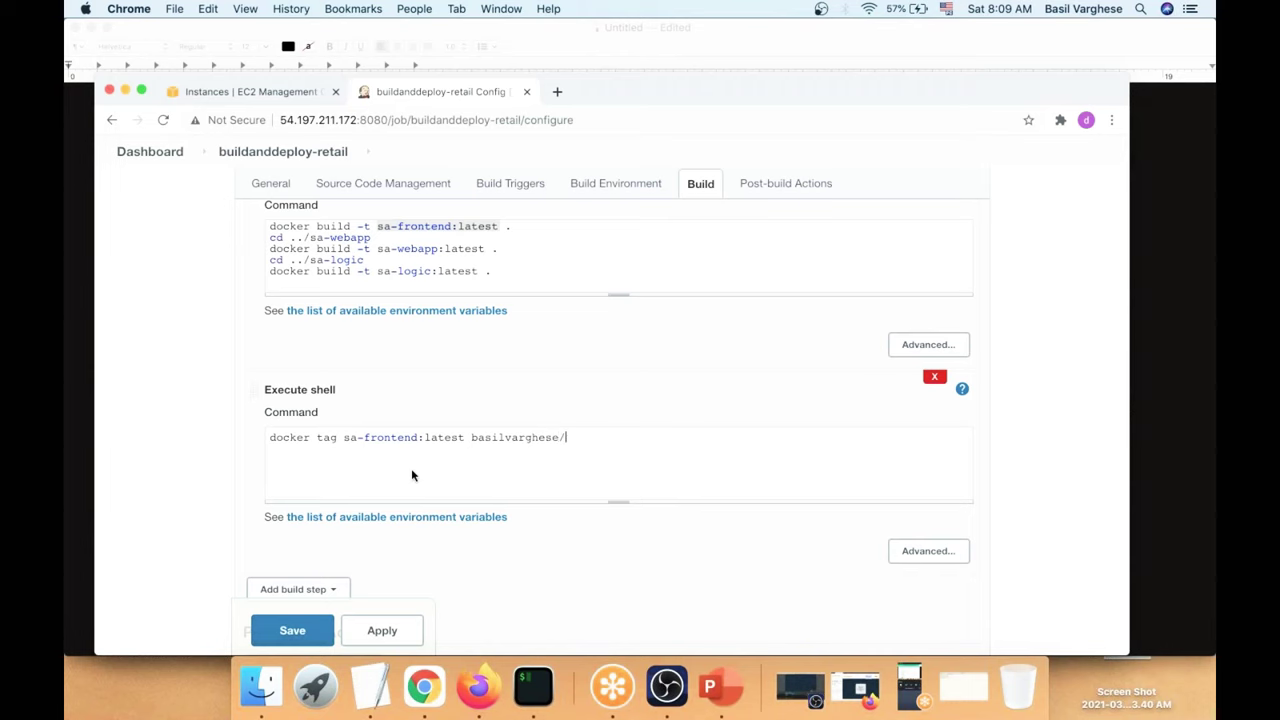
key(super+v)
key(Return)
Step: Add a second line tagging sa-webapp:latest under the Docker Hub account
drag(270, 443, 337, 440)
key(super+c)
click(329, 463)
key(super+v)
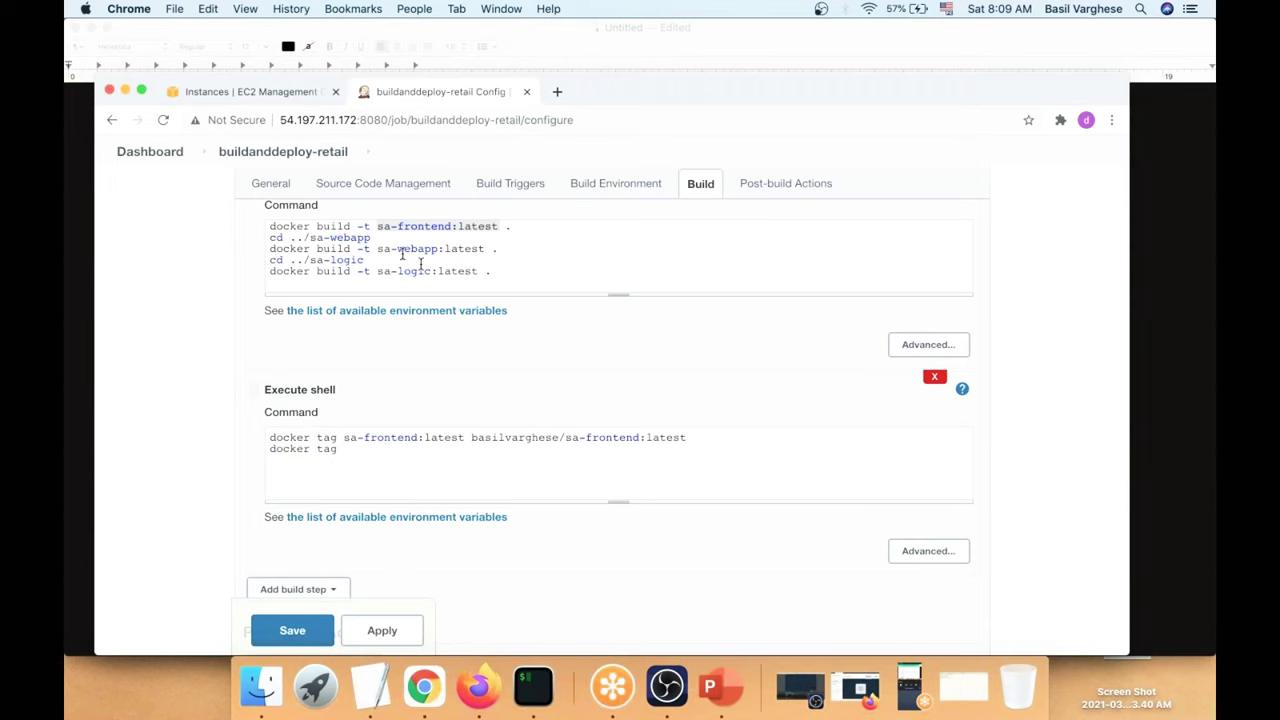
drag(378, 249, 484, 249)
key(super+c)
click(400, 449)
key(super+v)
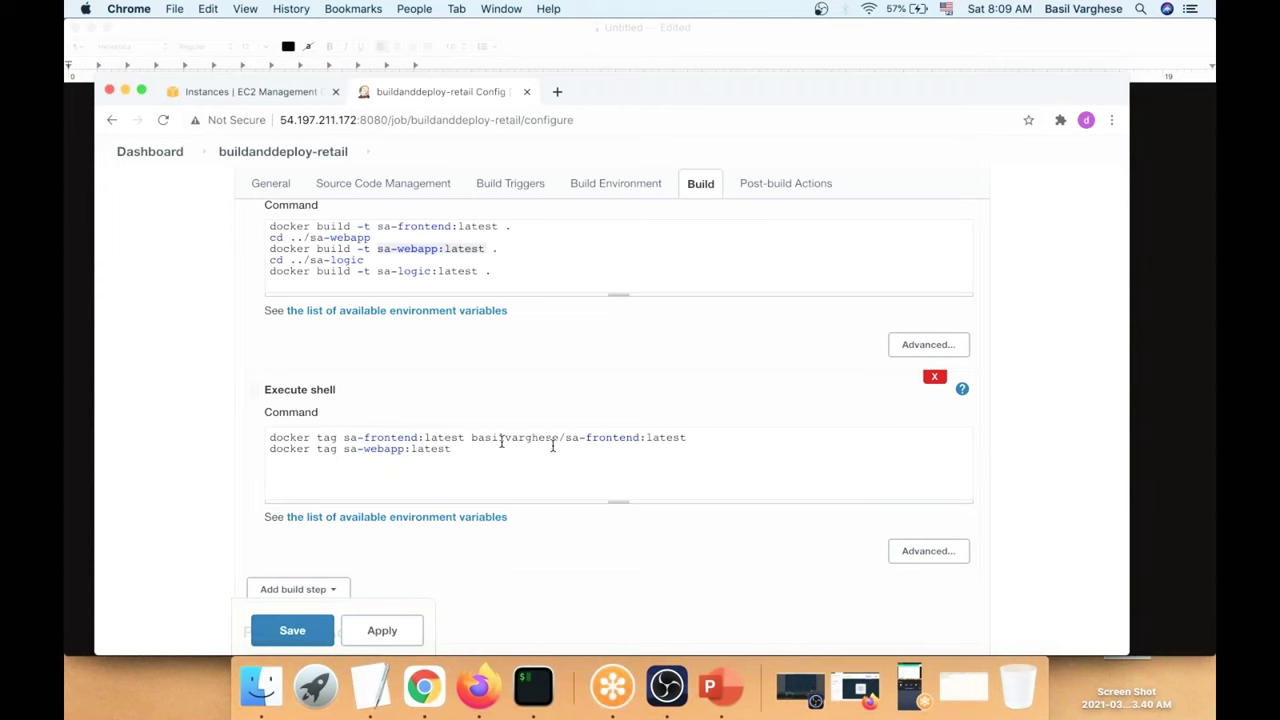
double_click(497, 438)
key(super+c)
click(510, 474)
key(super+v)
text(/)
drag(345, 448, 452, 448)
key(super+c)
click(563, 480)
key(super+v)
key(Return)
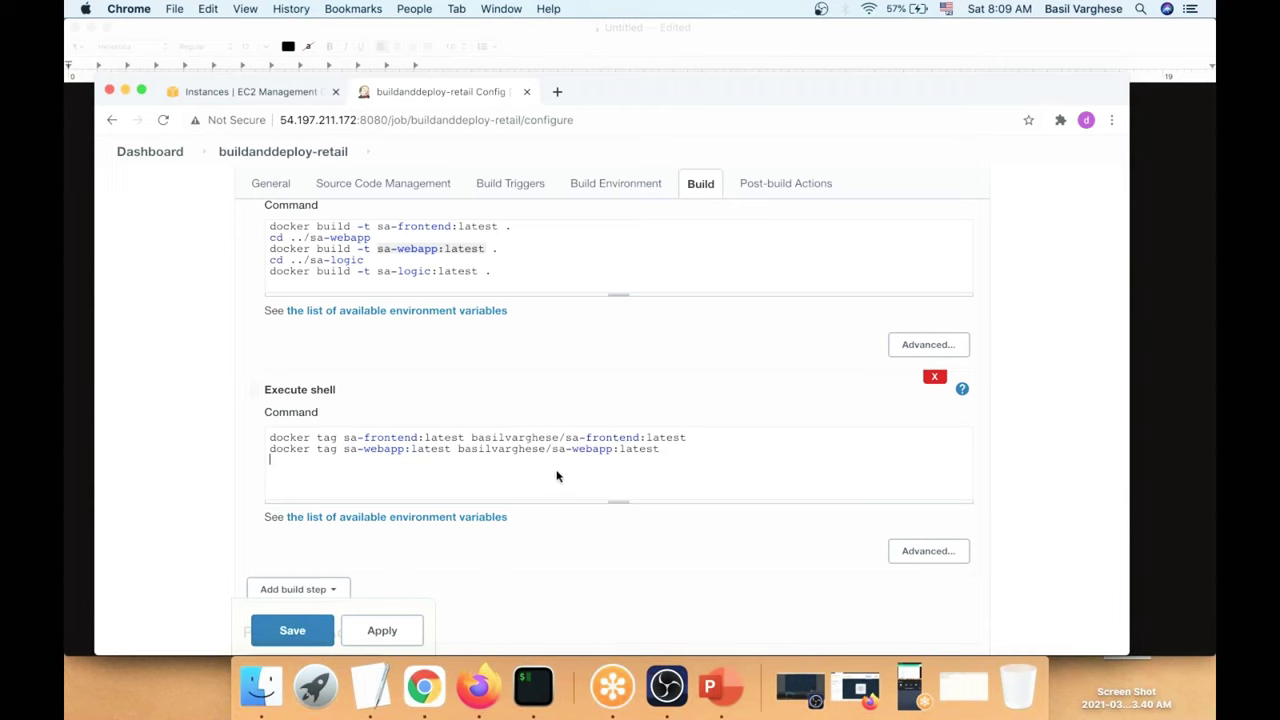
Step: Add a third line tagging sa-logic:latest under the Docker Hub account
drag(342, 449, 270, 449)
key(super+c)
click(305, 482)
key(super+v)
drag(377, 271, 452, 267)
key(super+c)
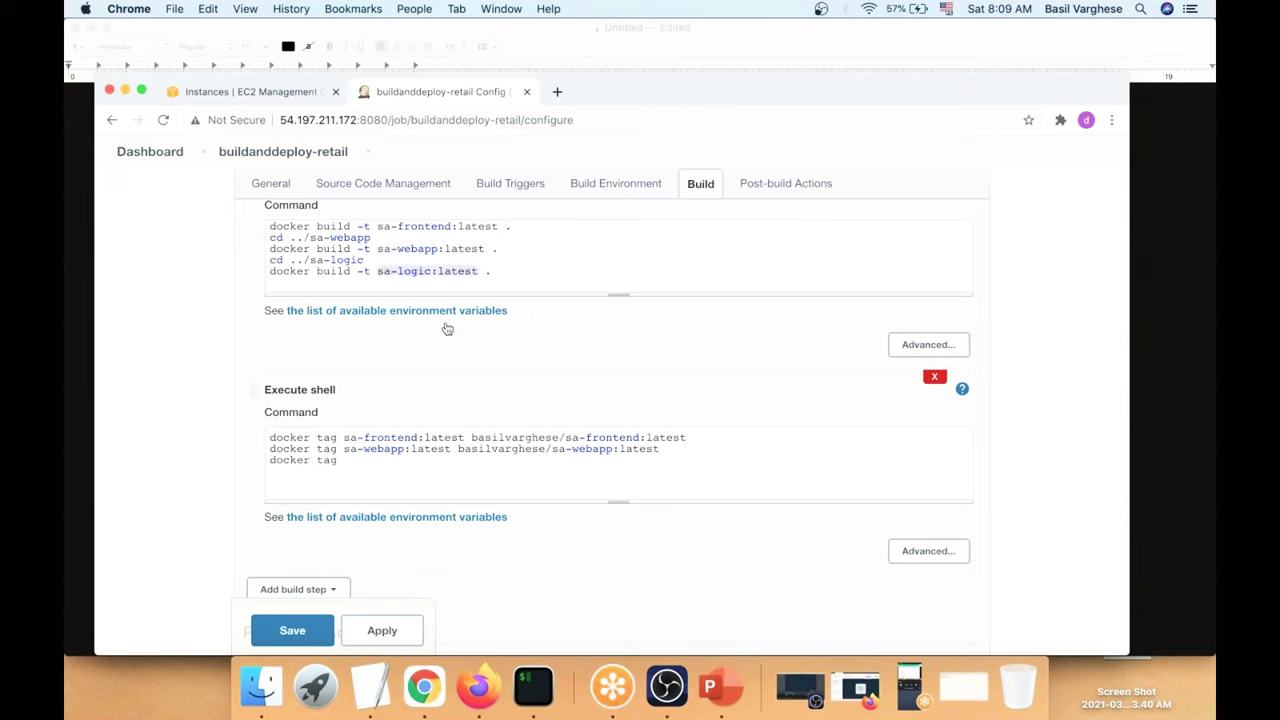
click(416, 475)
key(super+v)
double_click(510, 451)
key(super+c)
click(517, 474)
key(super+v)
text(/)
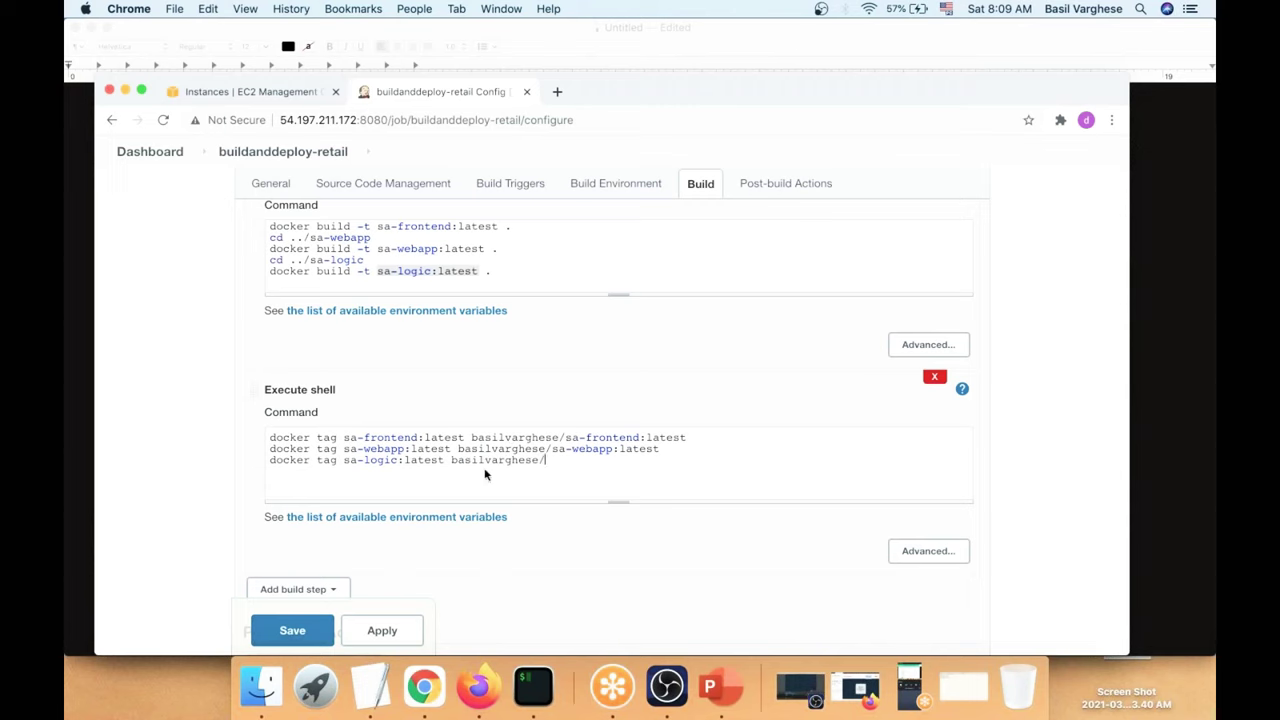
drag(347, 460, 428, 456)
key(super+c)
click(563, 474)
key(super+v)
key(Return)
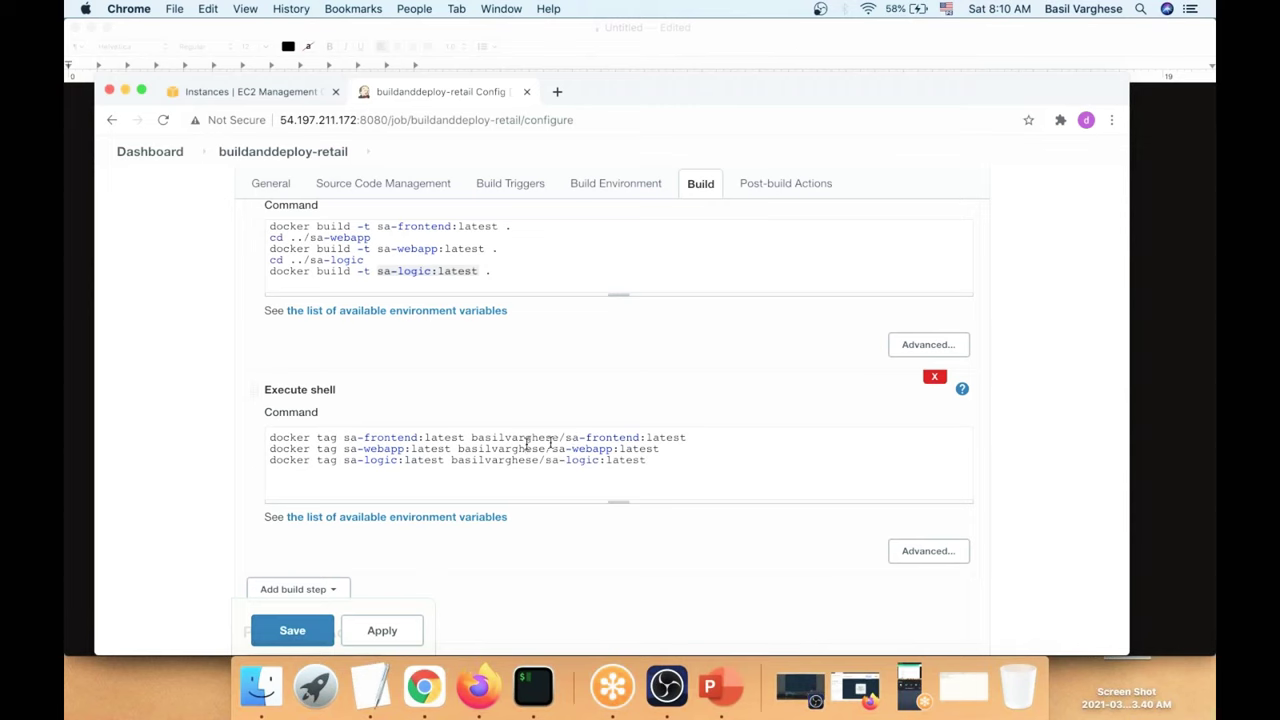
drag(458, 448, 611, 448)
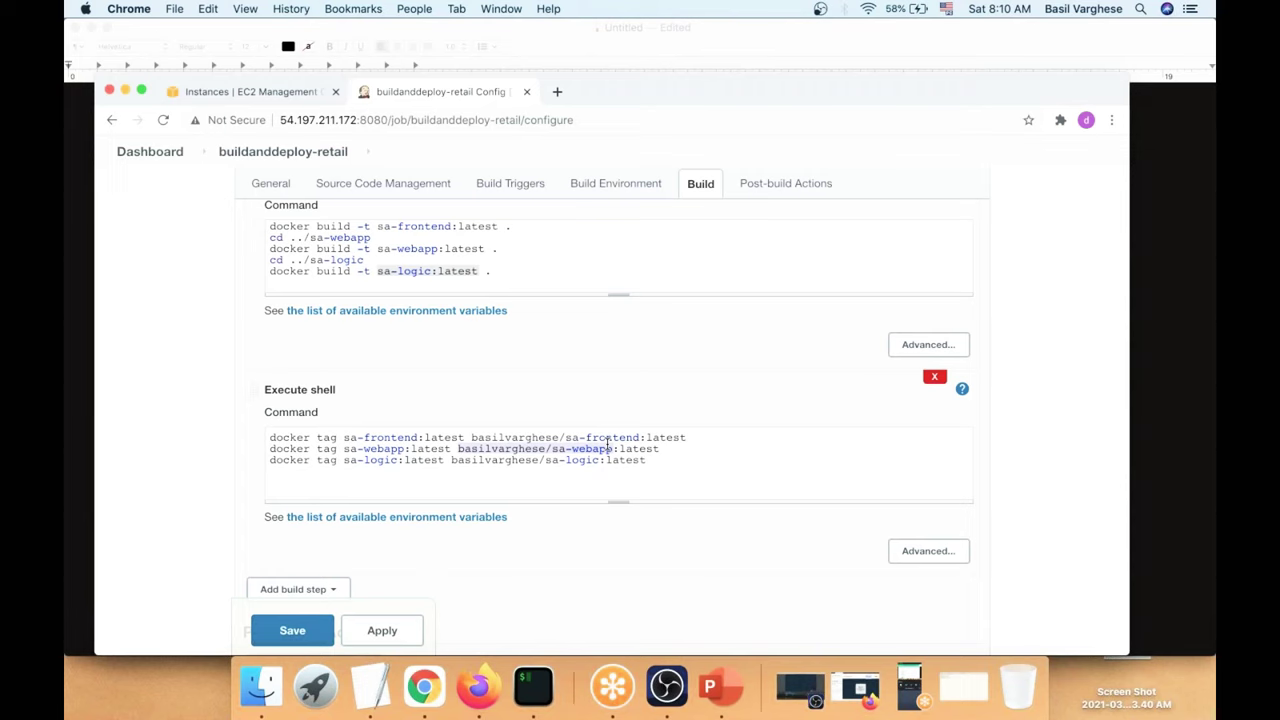
click(638, 480)
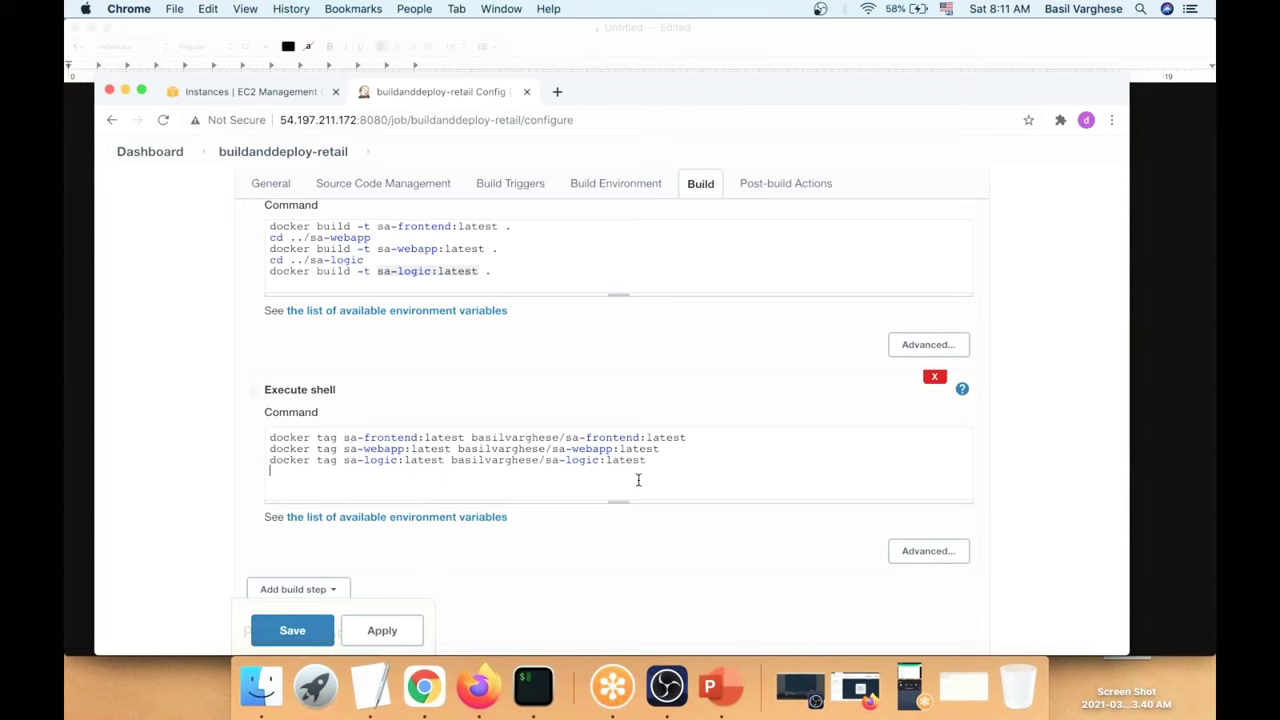
Step: Type docker login on the fourth line of the second shell step
text(docker login)
Step: Search Google for 'docker login non interactive' and open the Stack Overflow result in a new tab
click(559, 92)
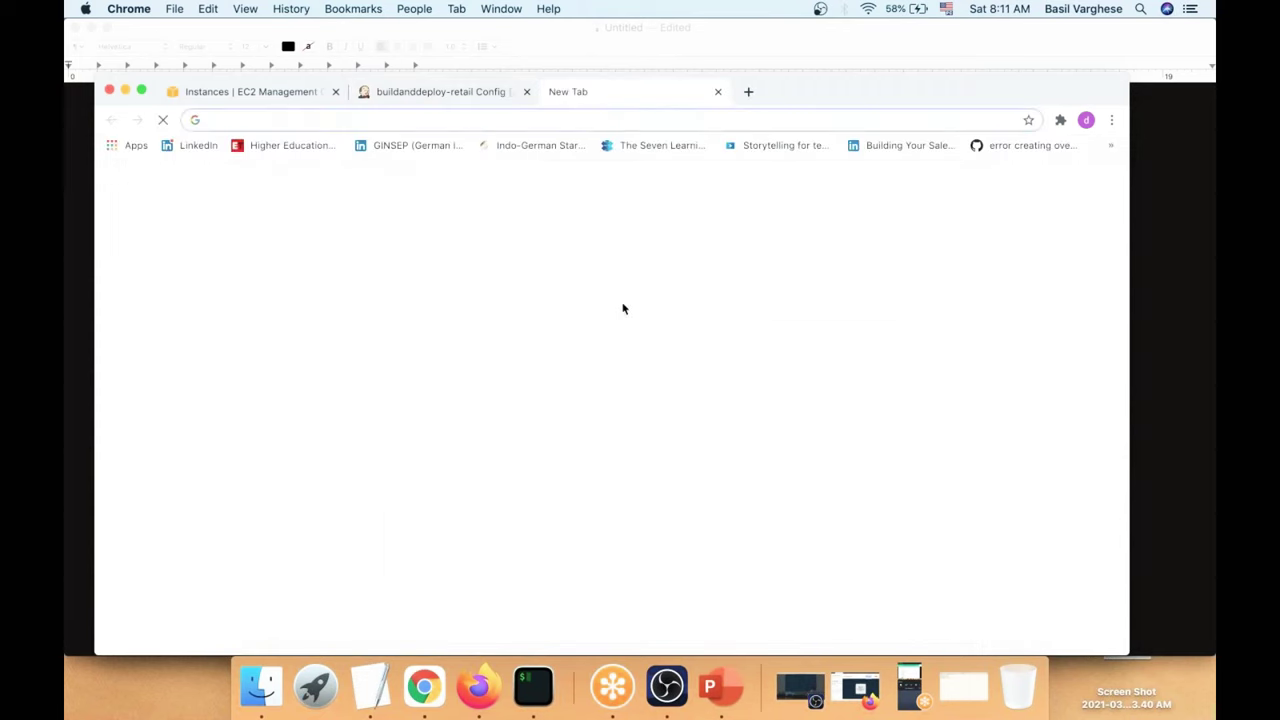
text(docker)
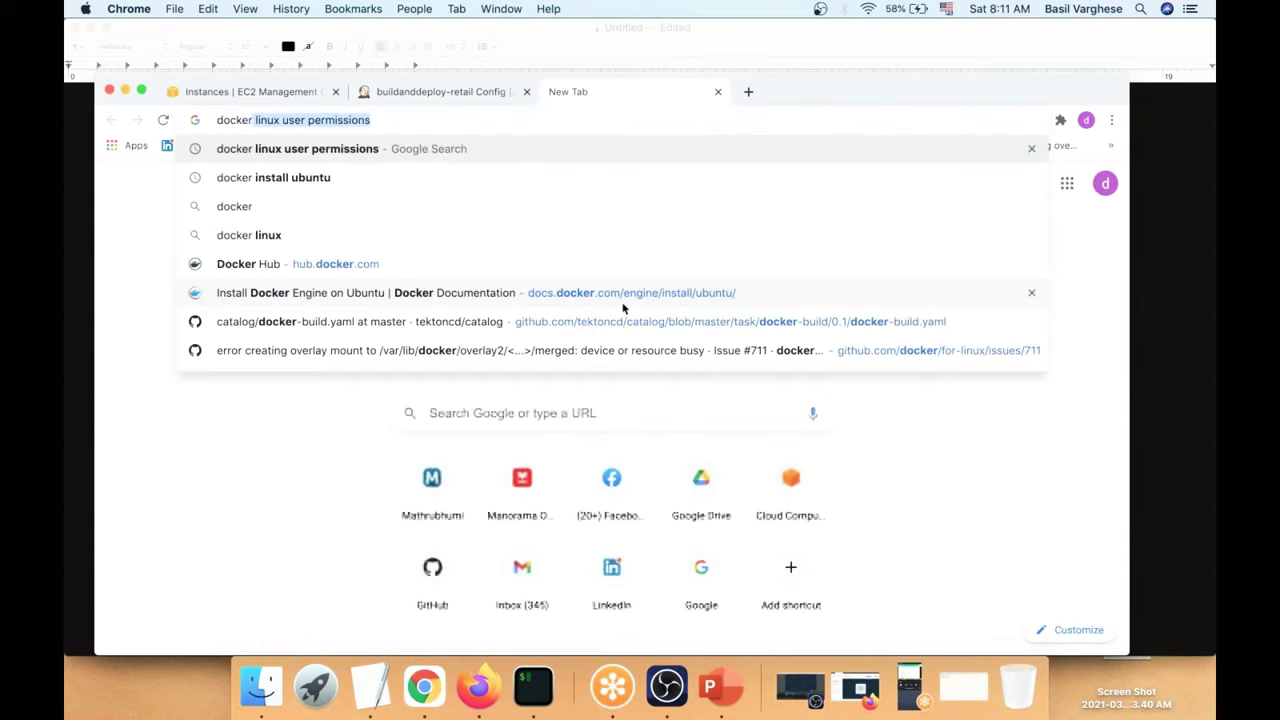
text( login non)
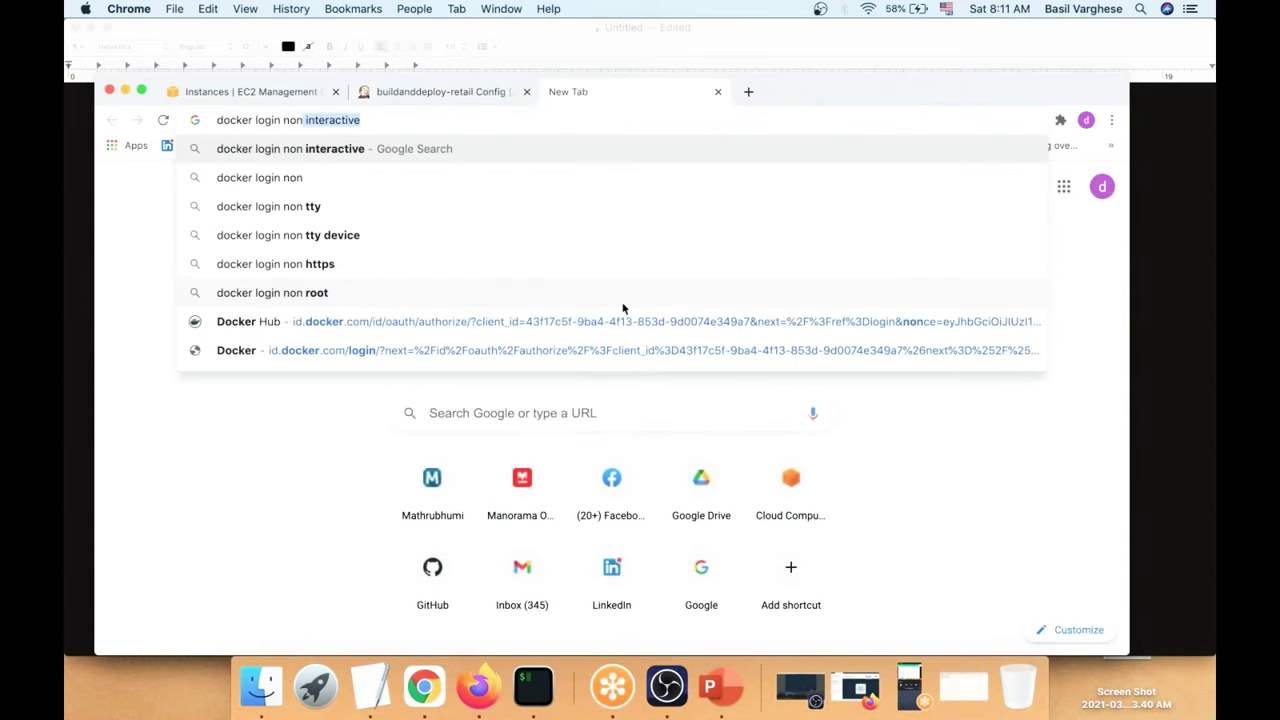
key(Return)
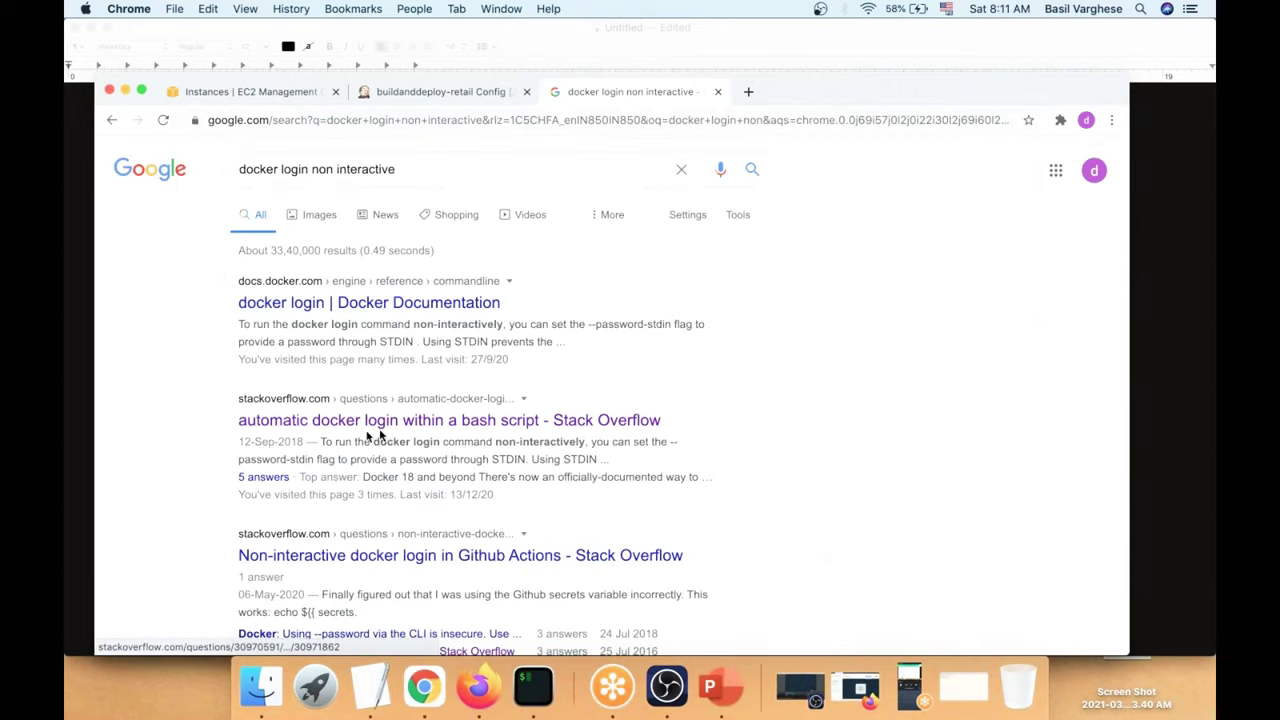
right_click(413, 428)
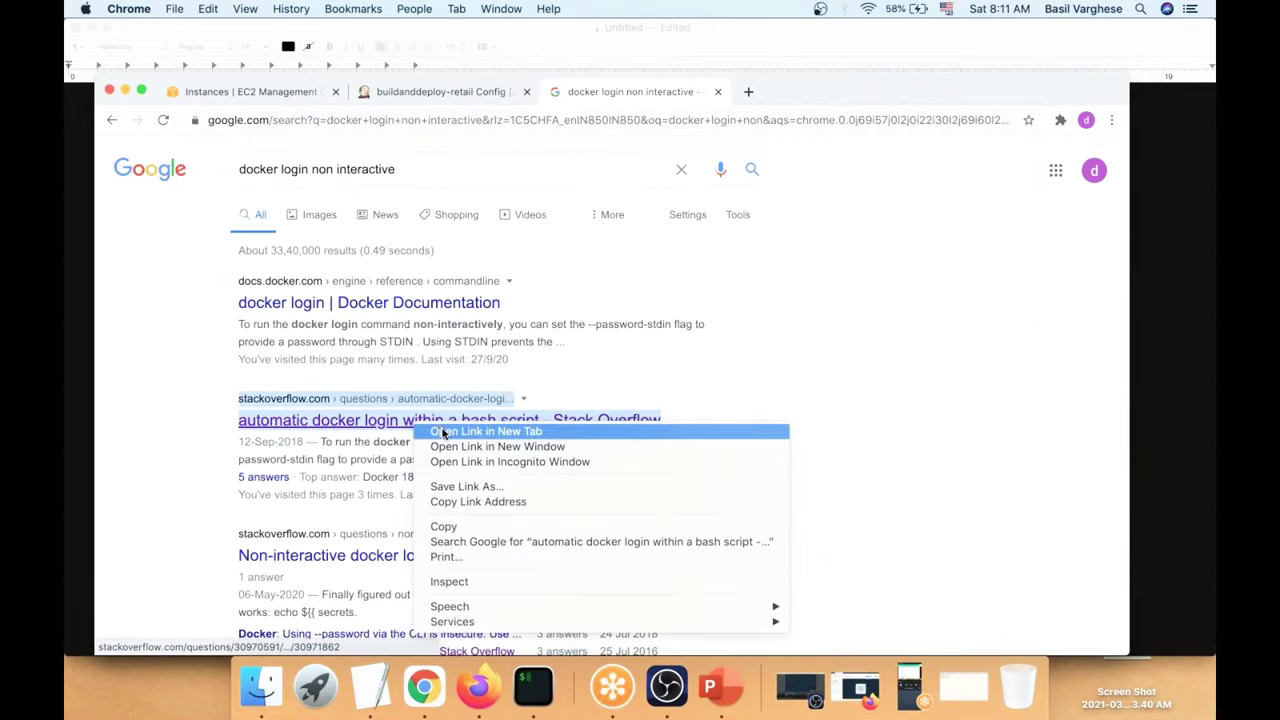
click(443, 432)
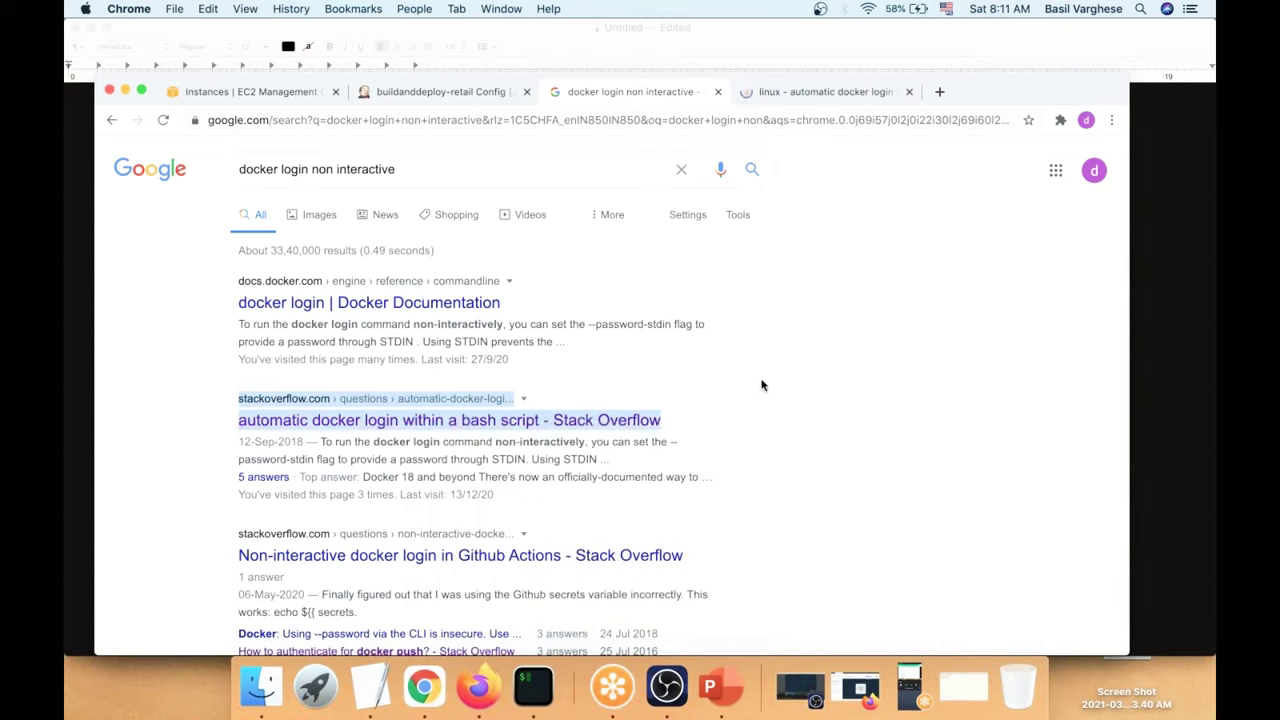
Step: On the Stack Overflow answer, highlight the password file, username and --password-stdin parts of the example
key(ctrl+Tab)
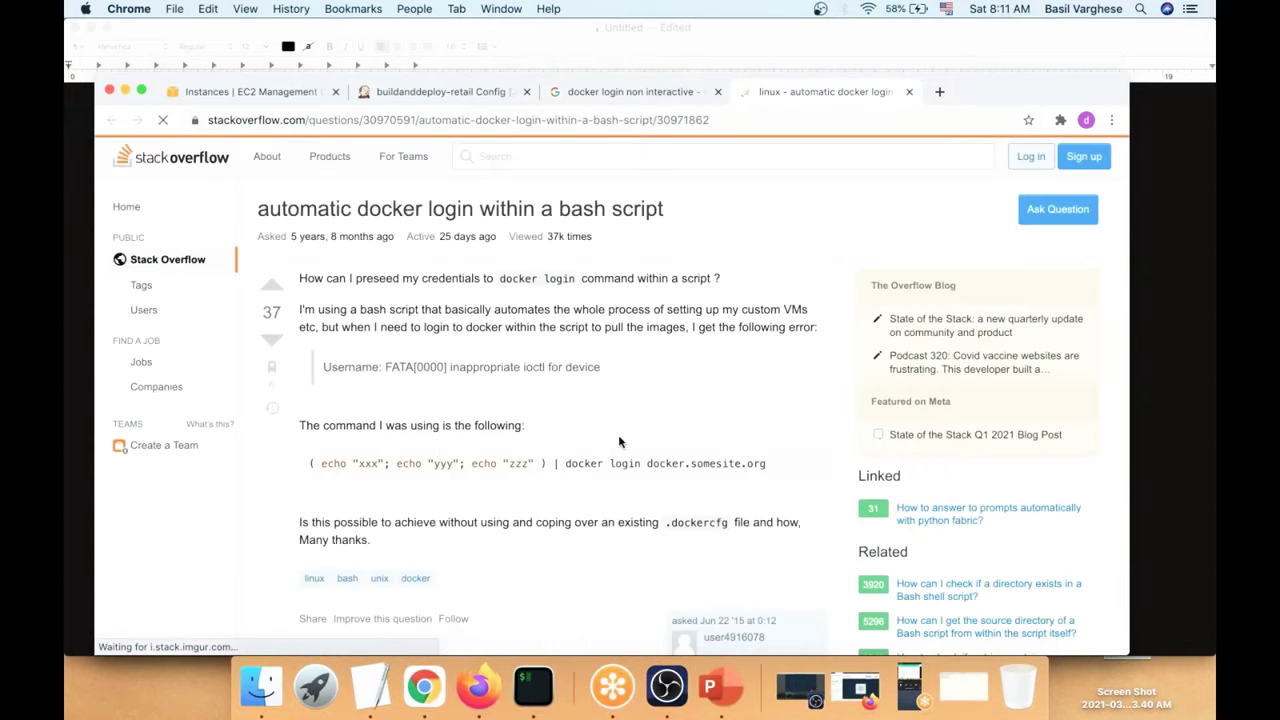
scroll(619, 442, down, 5)
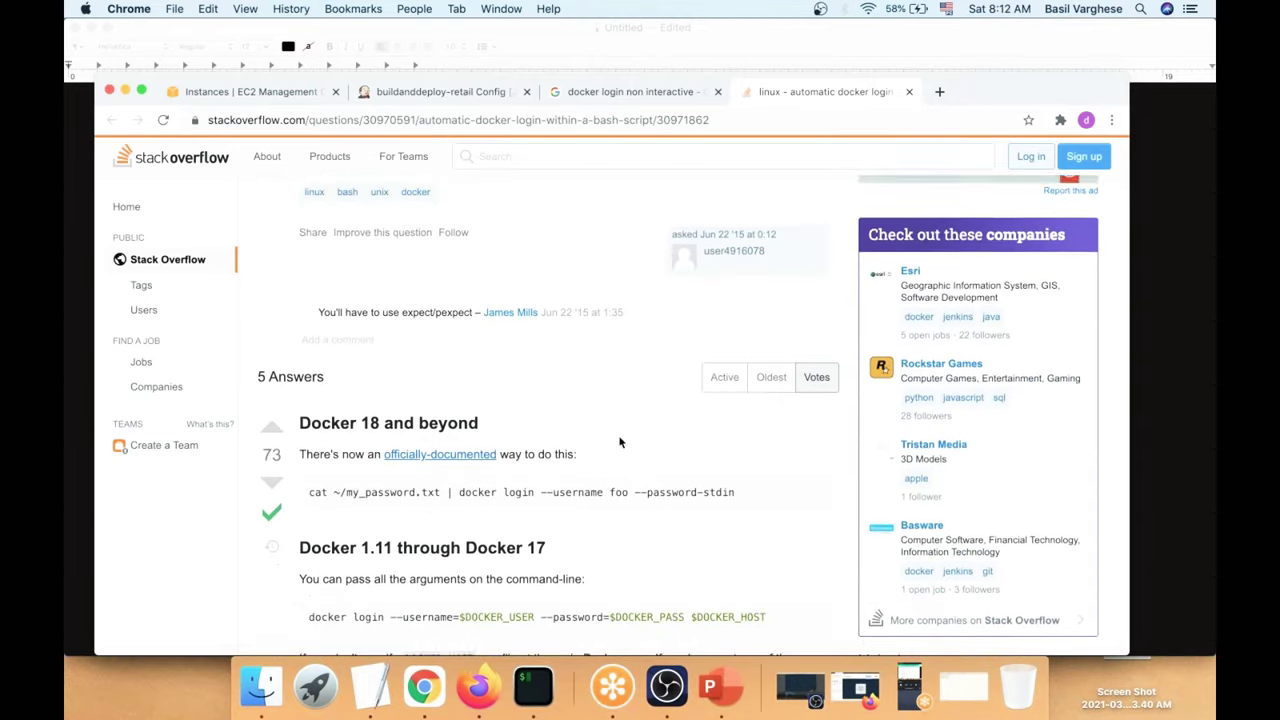
scroll(619, 442, down, 1)
double_click(428, 440)
drag(355, 440, 335, 440)
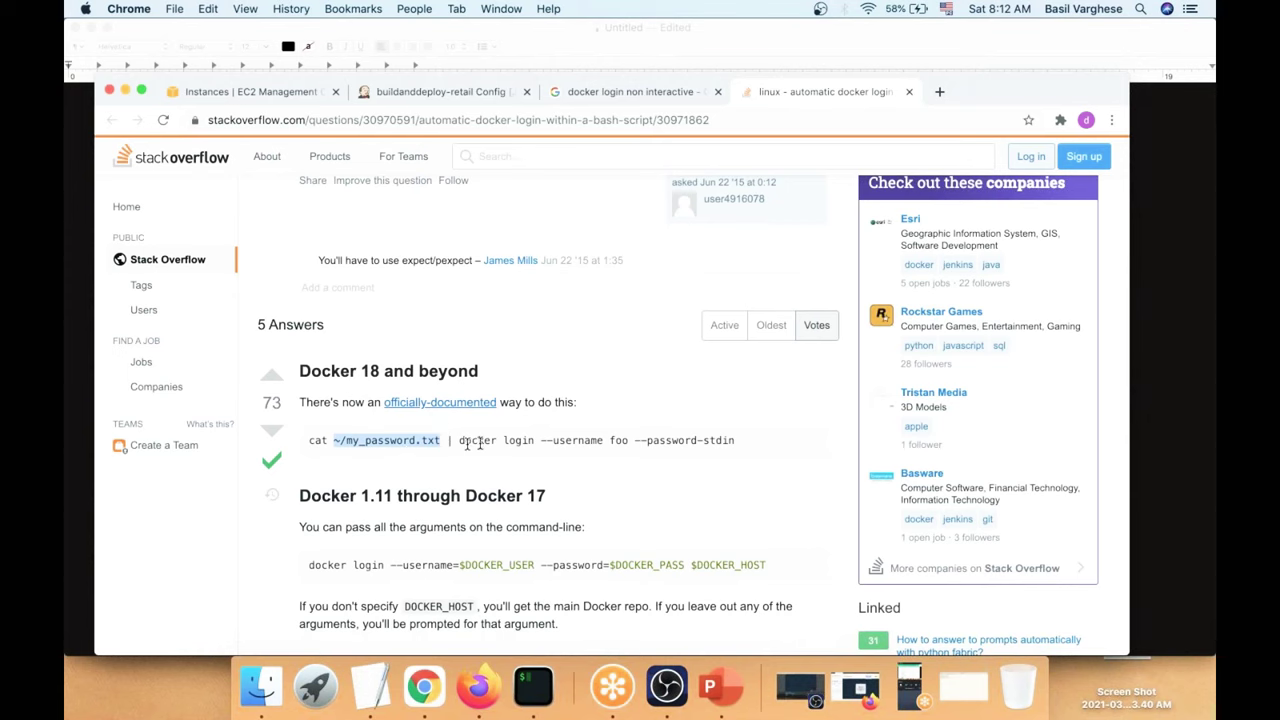
double_click(478, 440)
drag(478, 440, 696, 440)
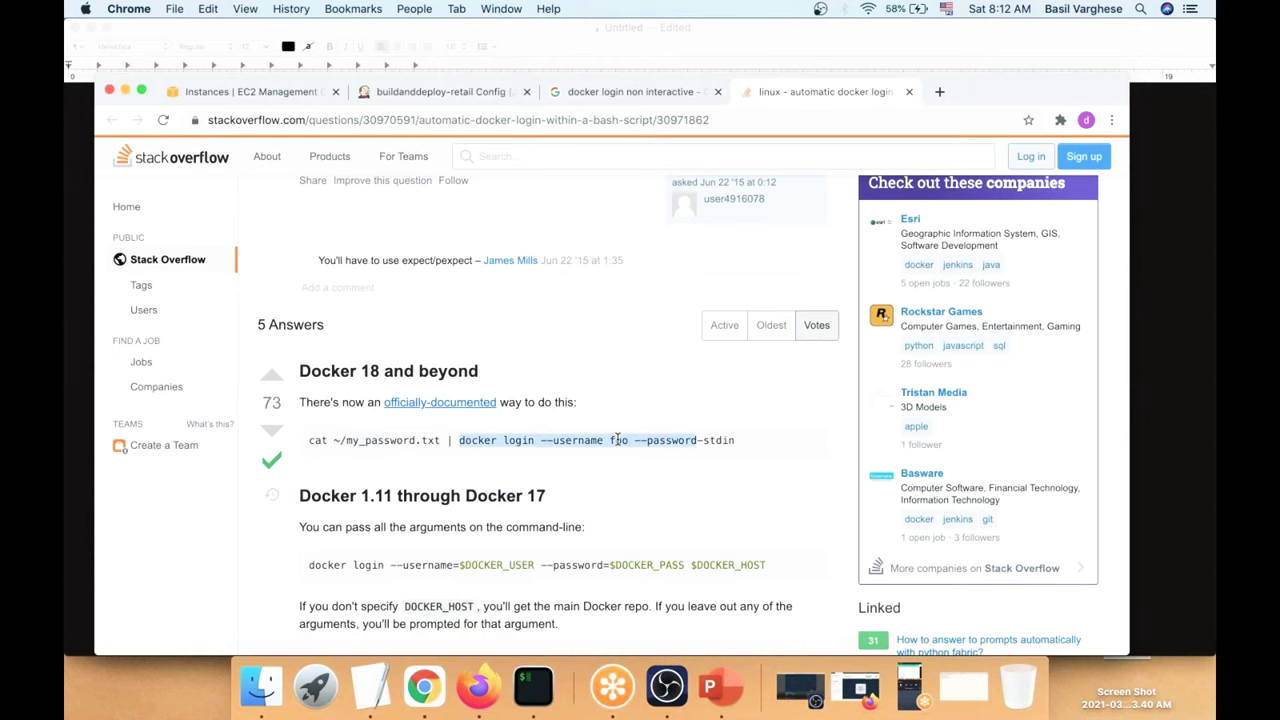
double_click(618, 440)
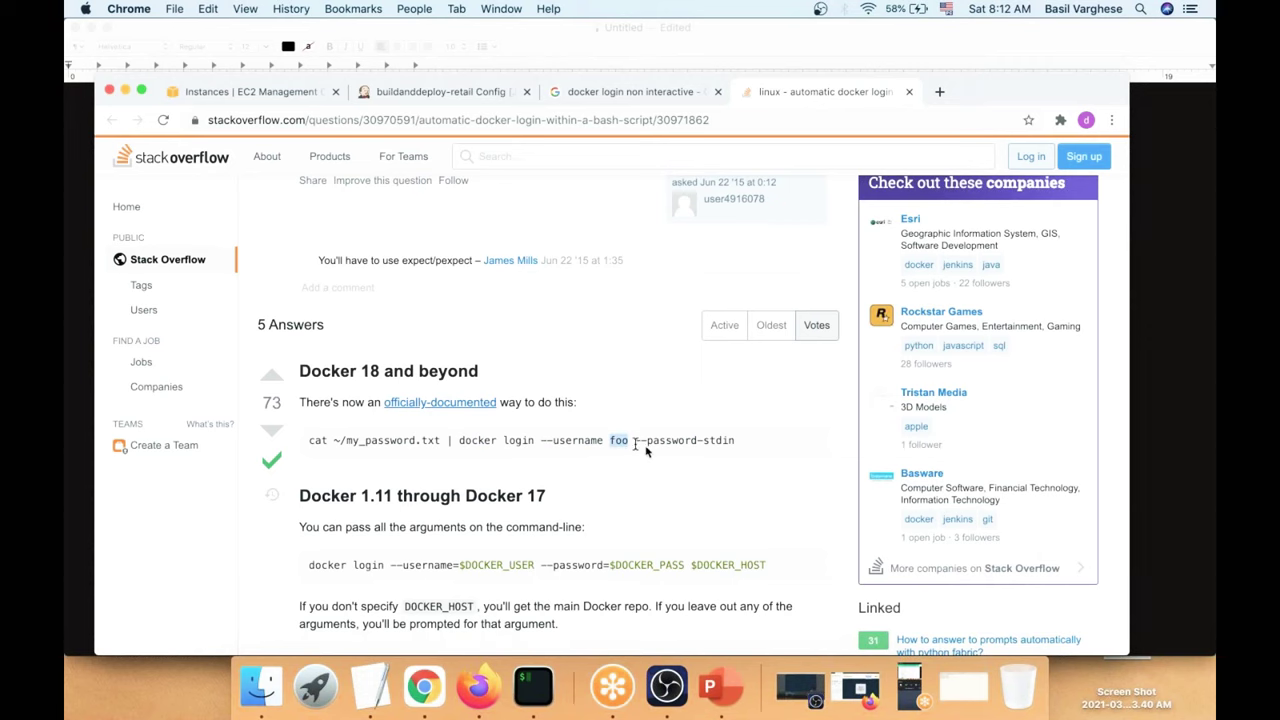
drag(634, 441, 764, 446)
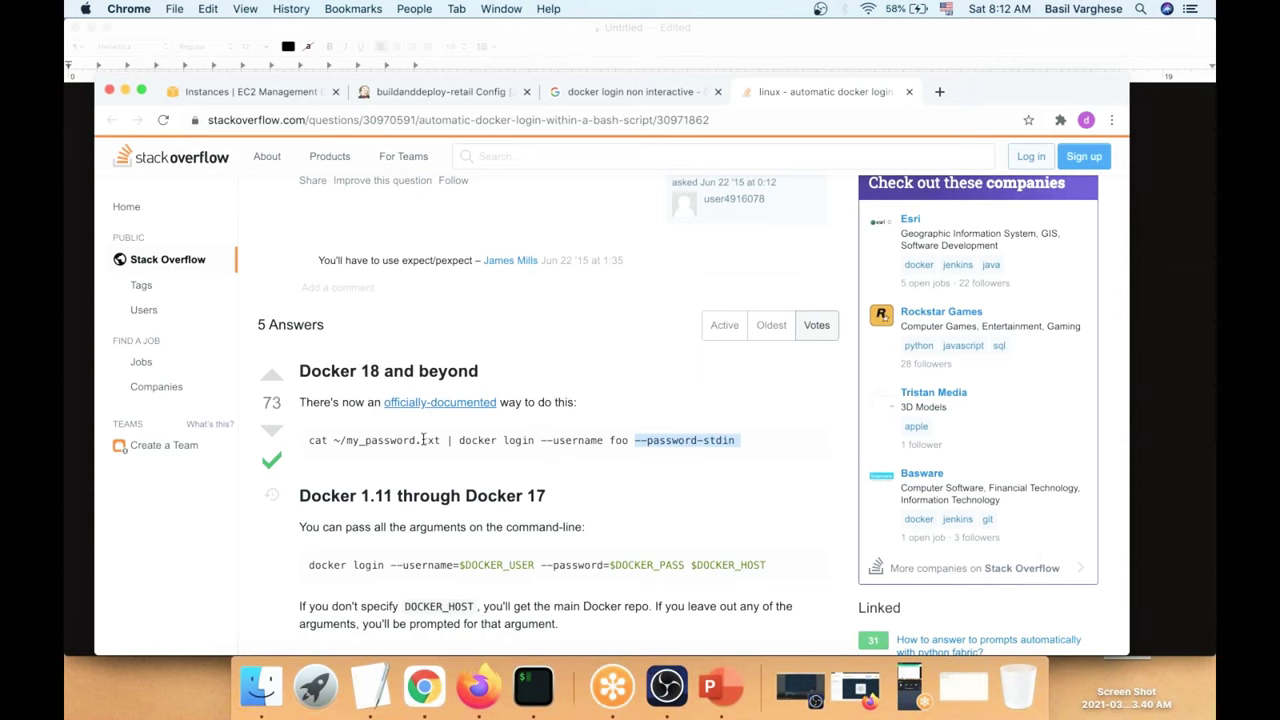
Step: Highlight the cat ~/my_password.txt part, the full docker login command, and the arguments note
drag(310, 440, 416, 440)
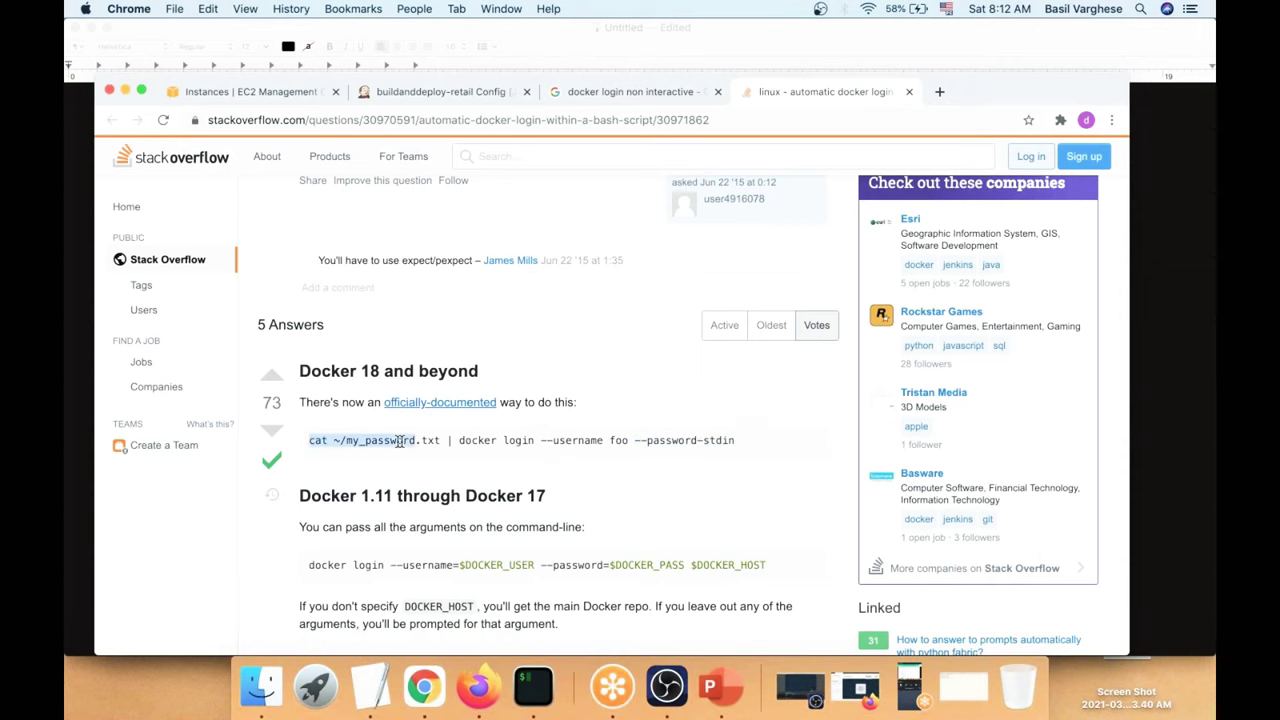
click(403, 440)
double_click(403, 440)
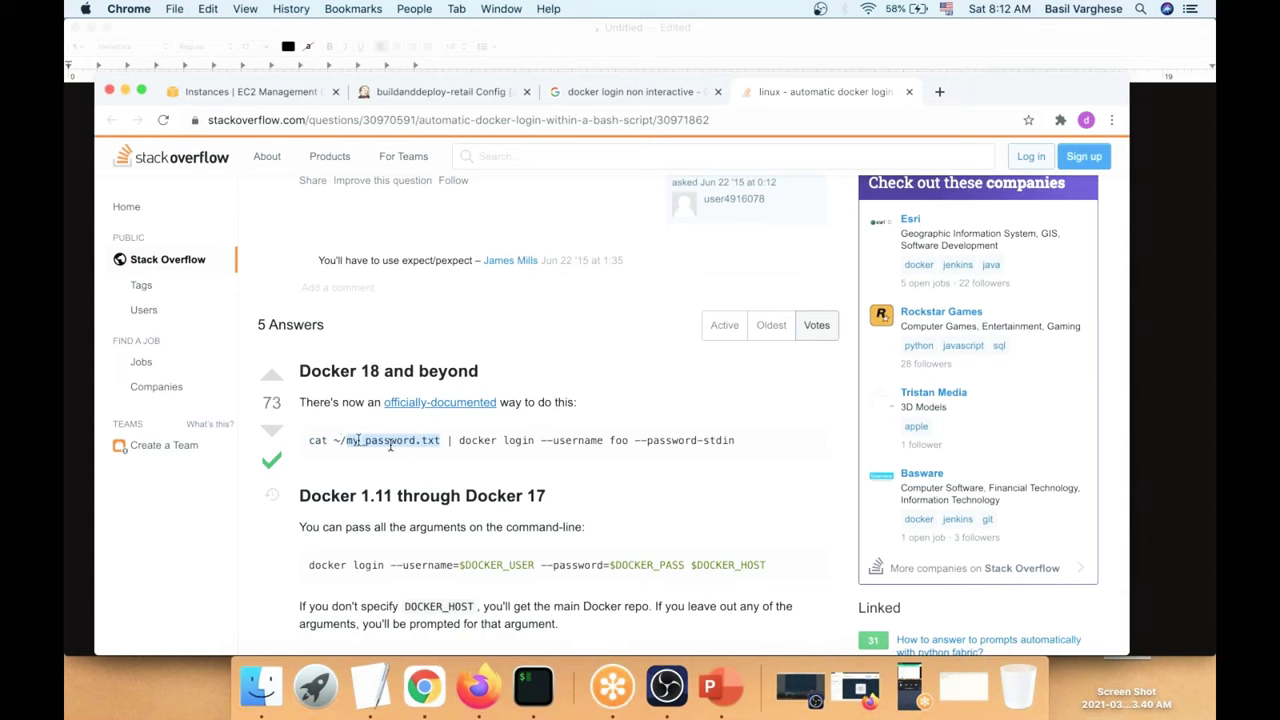
triple_click(380, 440)
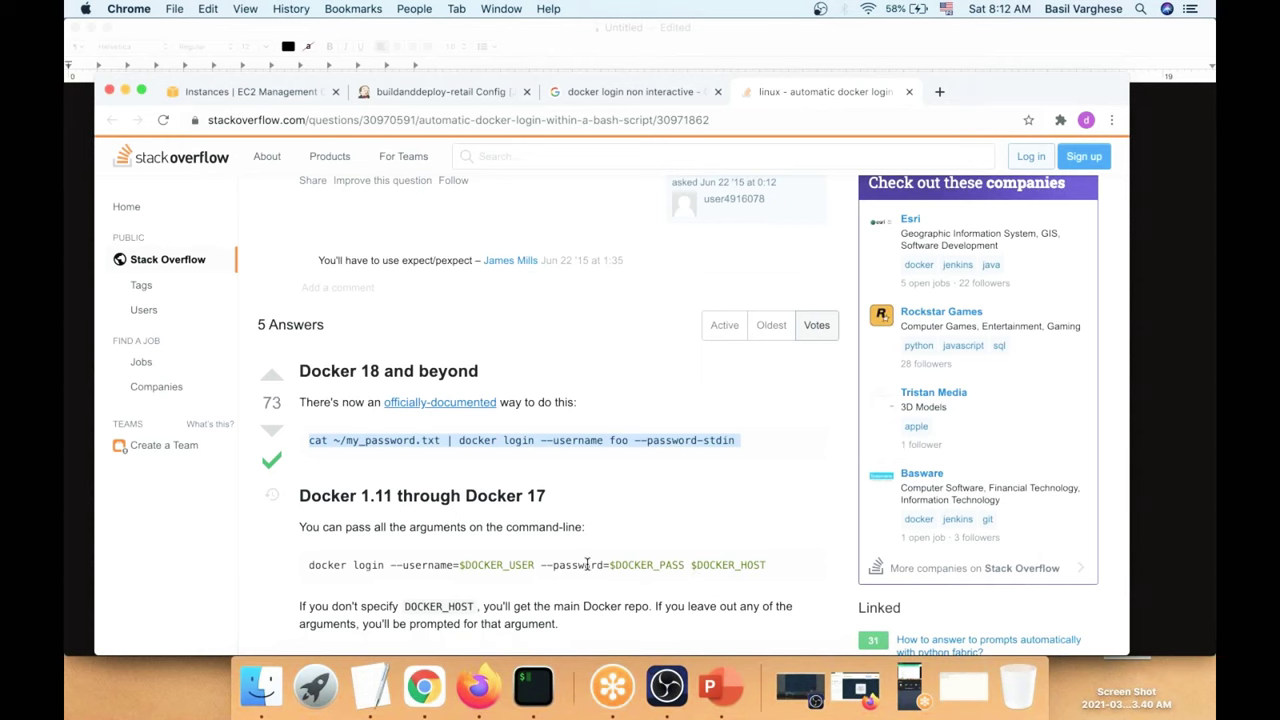
triple_click(347, 527)
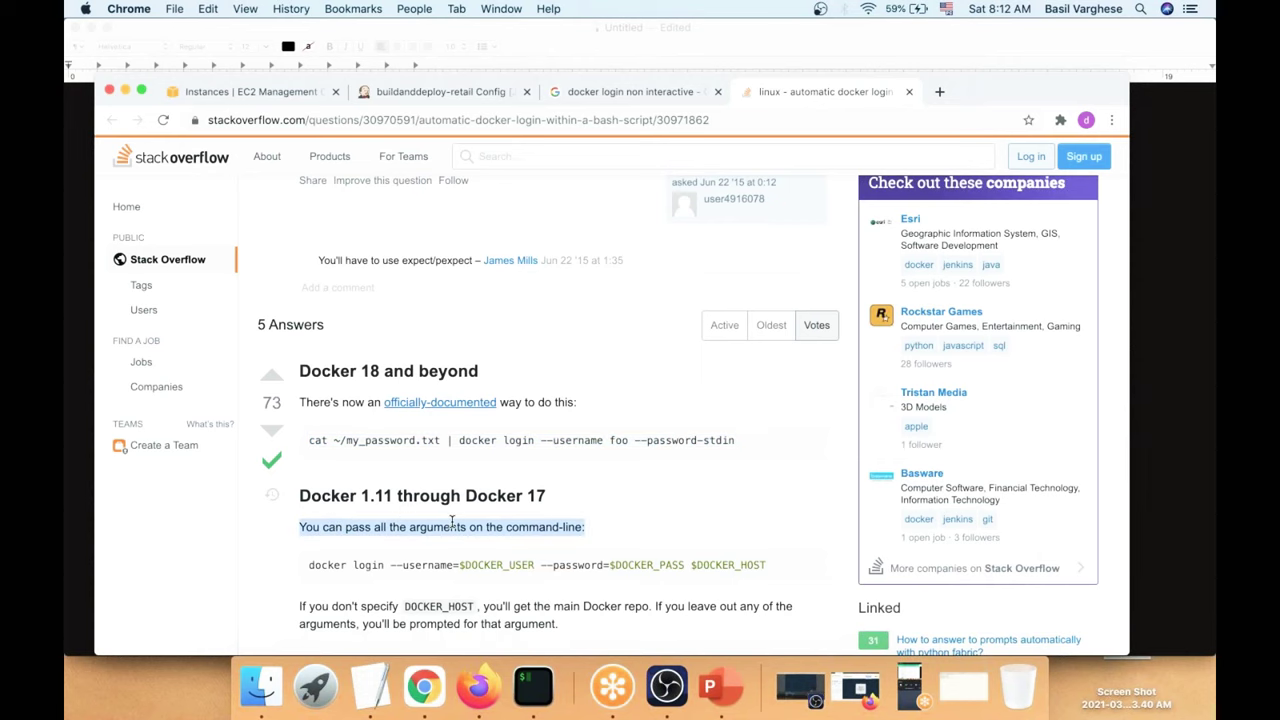
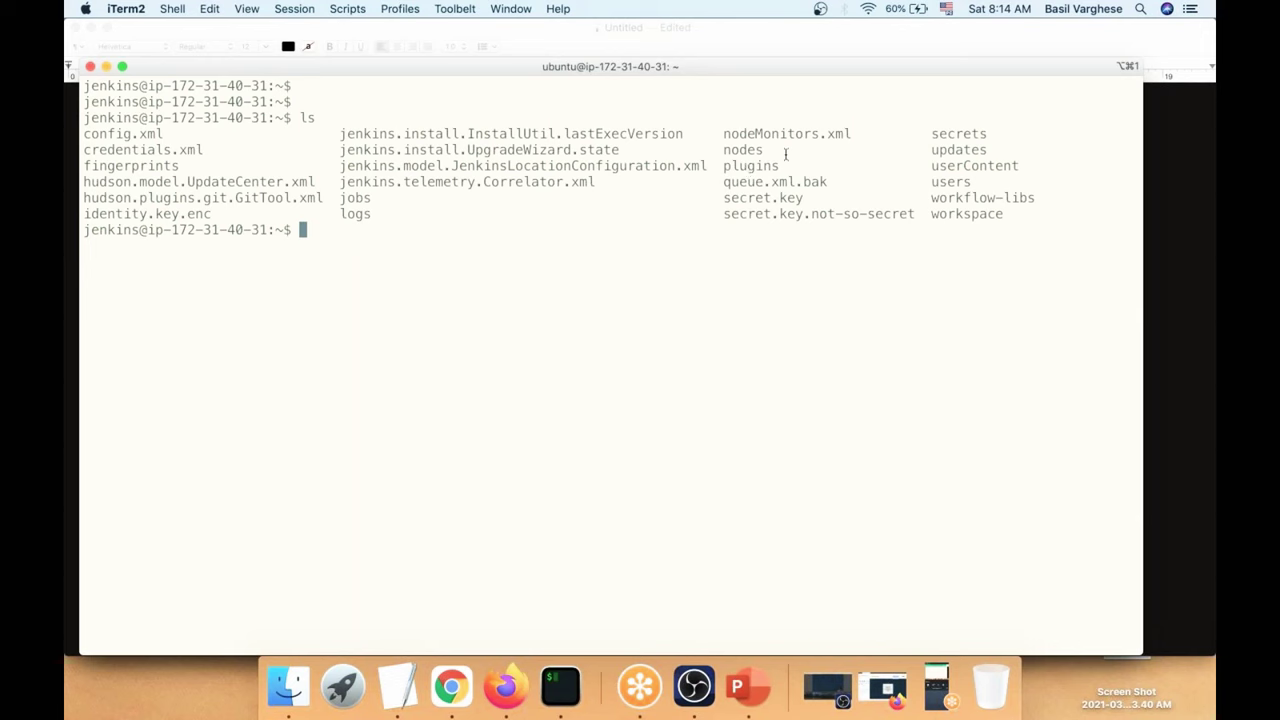
Step: List all files including hidden ones with ls -a, clear the screen, and print the working directory
text(ls -a)
key(Return)
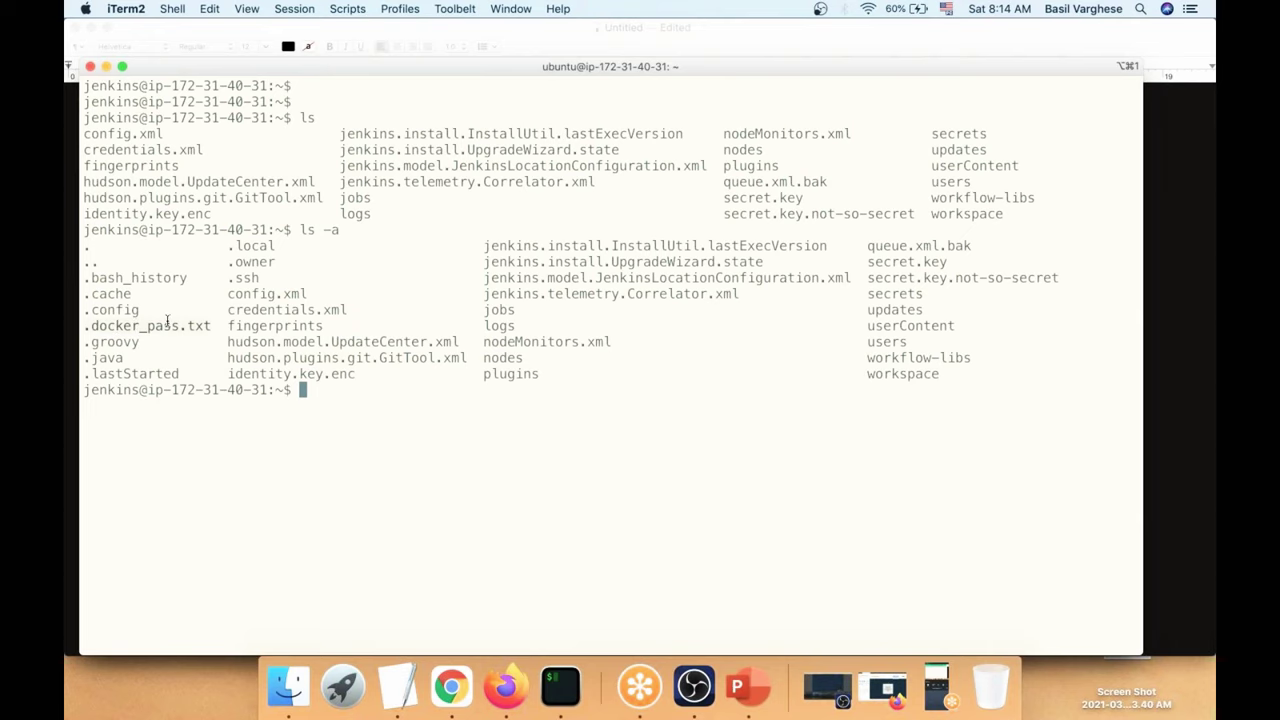
key(ctrl+l)
text(pwd)
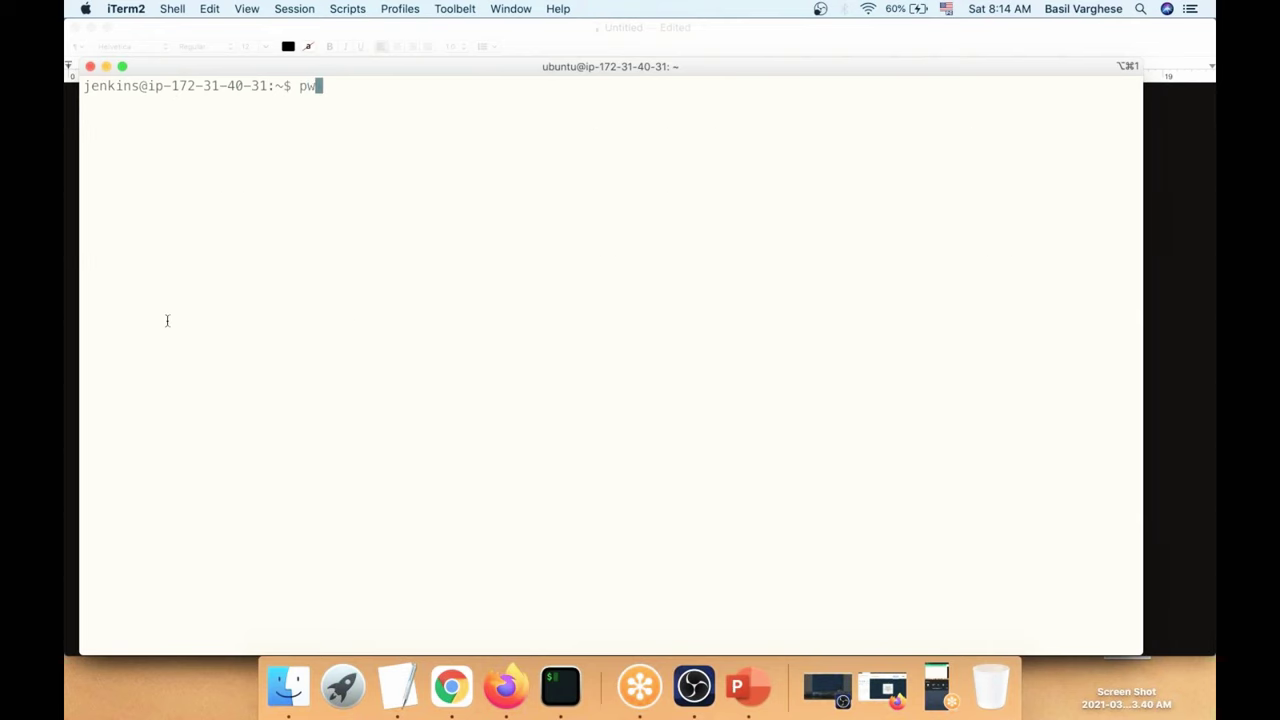
key(Return)
key(Return)
key(Return)
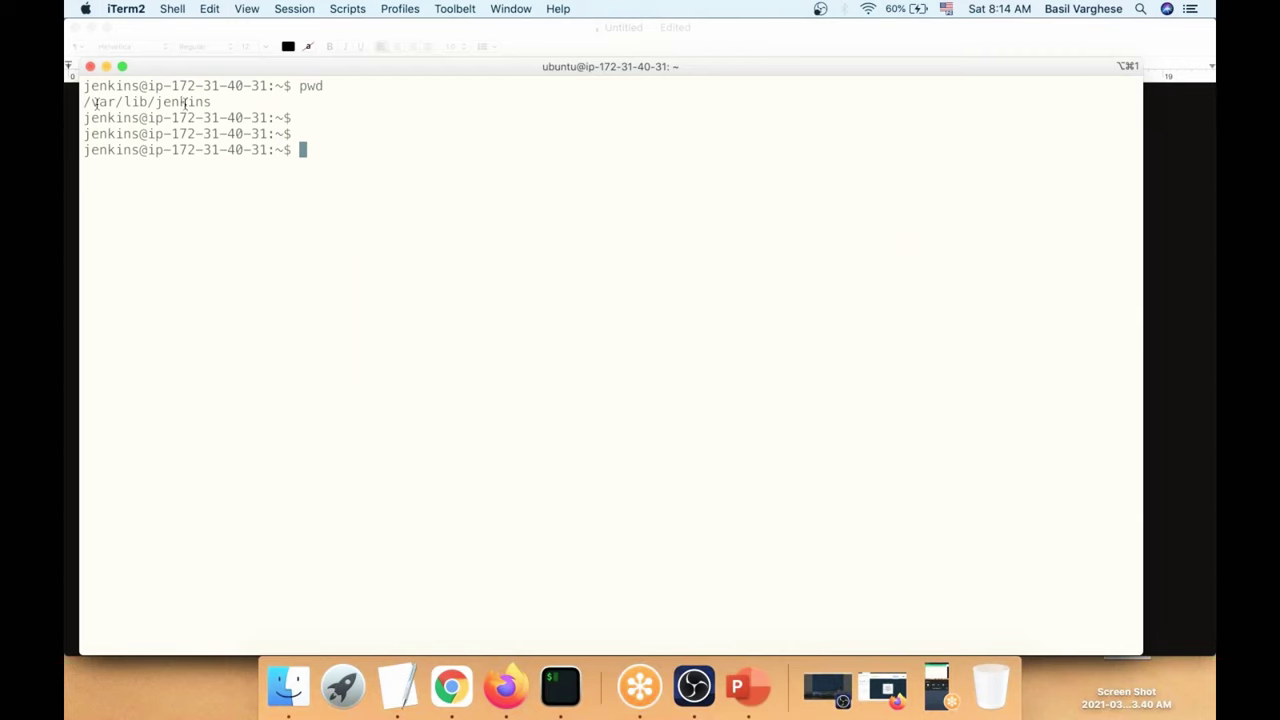
Step: Start the command cat /var/lib/jenkins/.docker_pass.txt followed by a pipe
text(cat /var/lib/jenkins/)
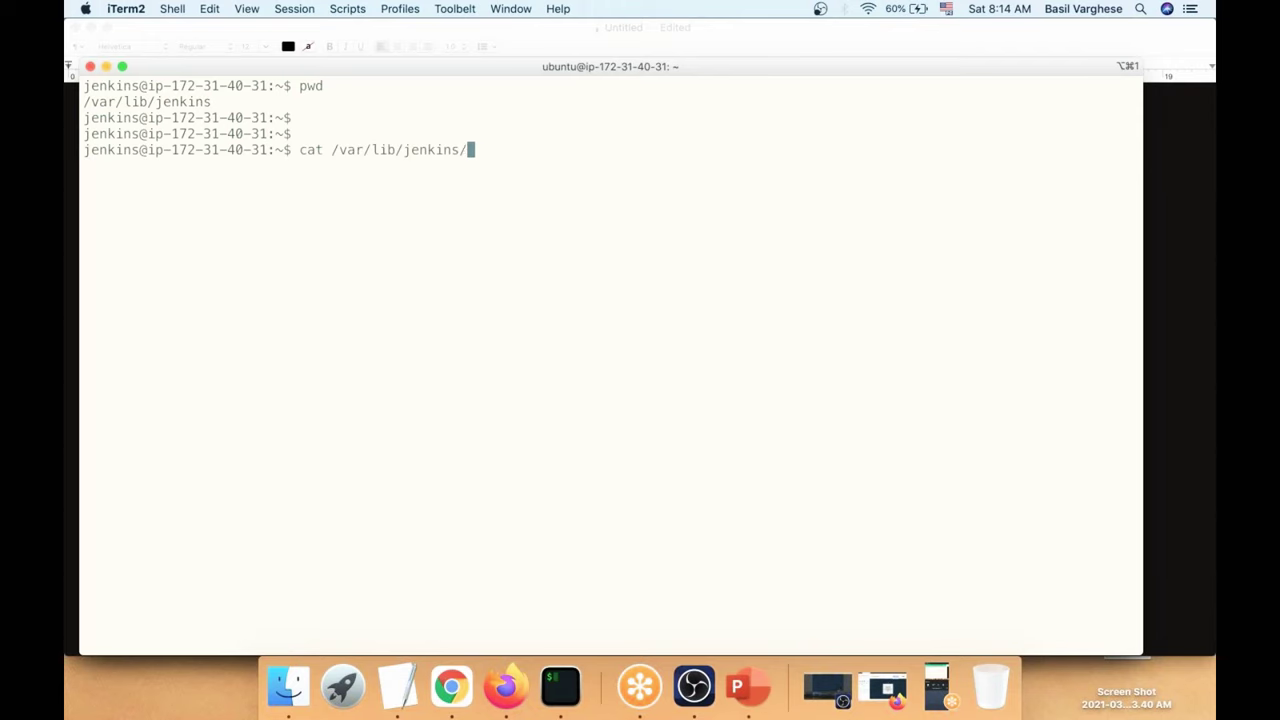
text(.dock)
key(Tab)
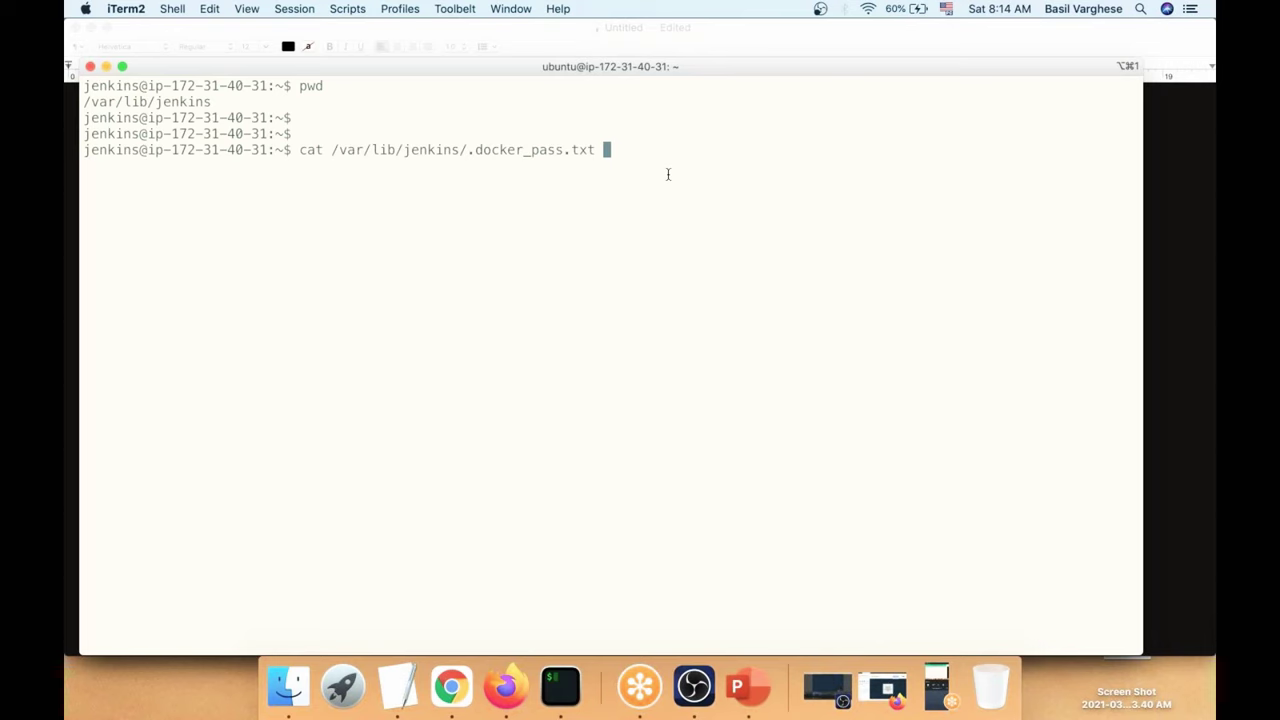
text(|)
click(456, 688)
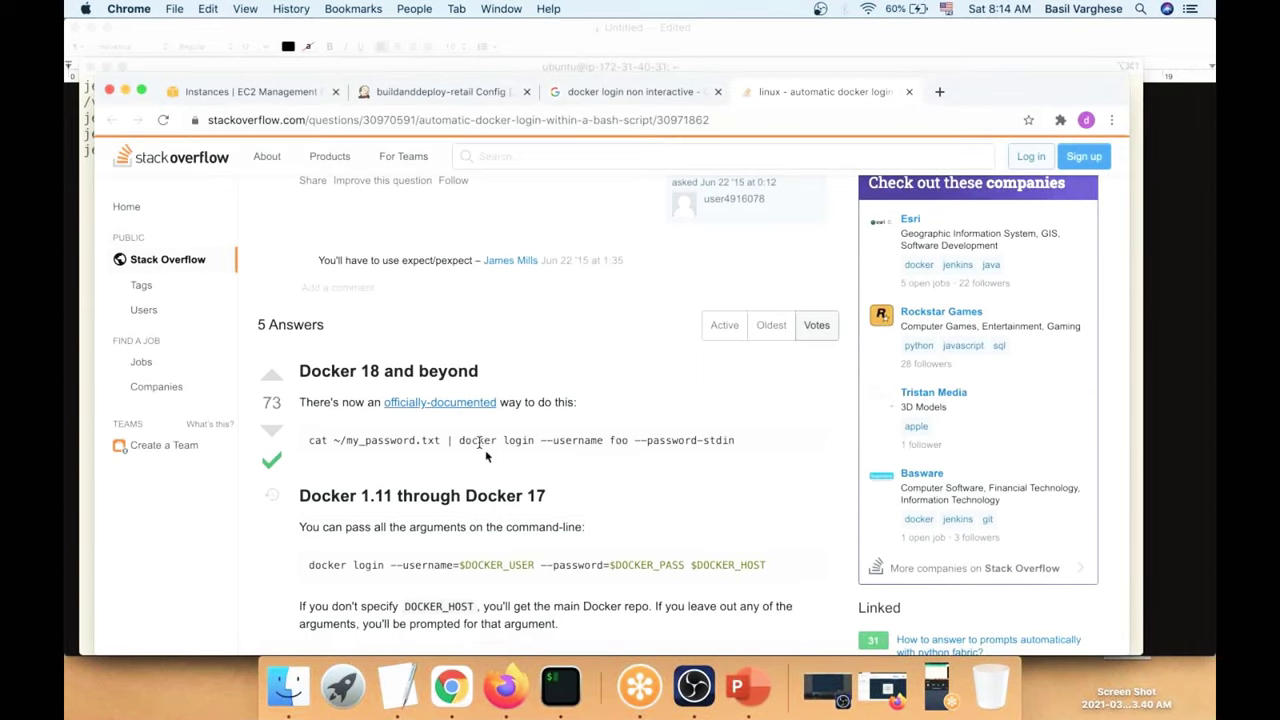
double_click(478, 441)
drag(615, 440, 713, 441)
key(super+c)
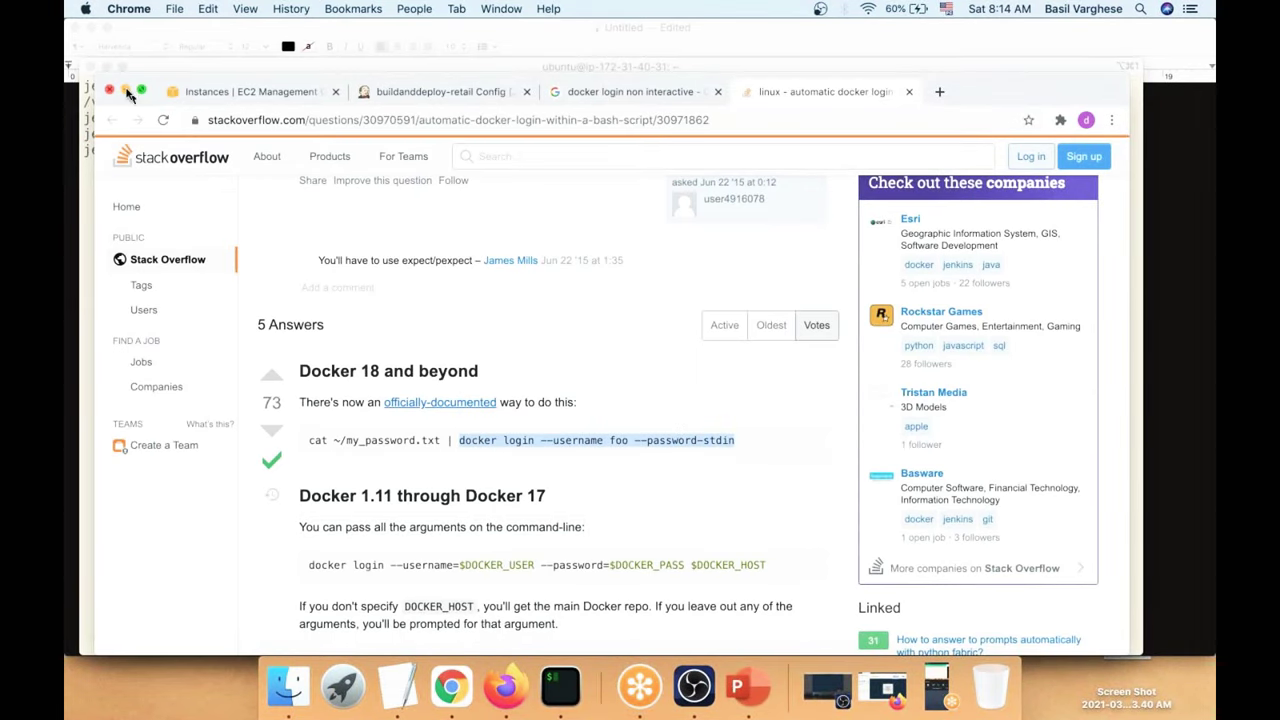
click(125, 91)
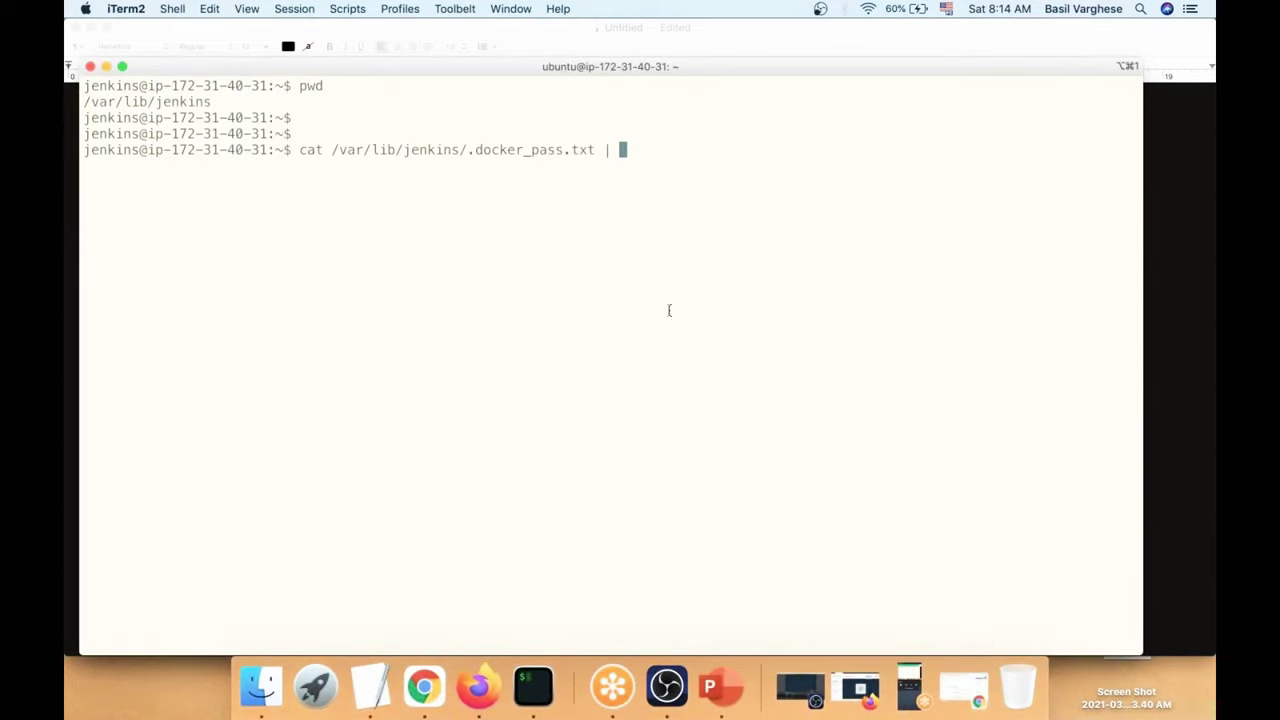
Step: Paste docker login after the pipe, swap placeholder 'foo' for the Docker Hub username, then cancel and clear
key(super+v)
key(Left)
key(Left)
key(Left)
key(Left)
key(Left)
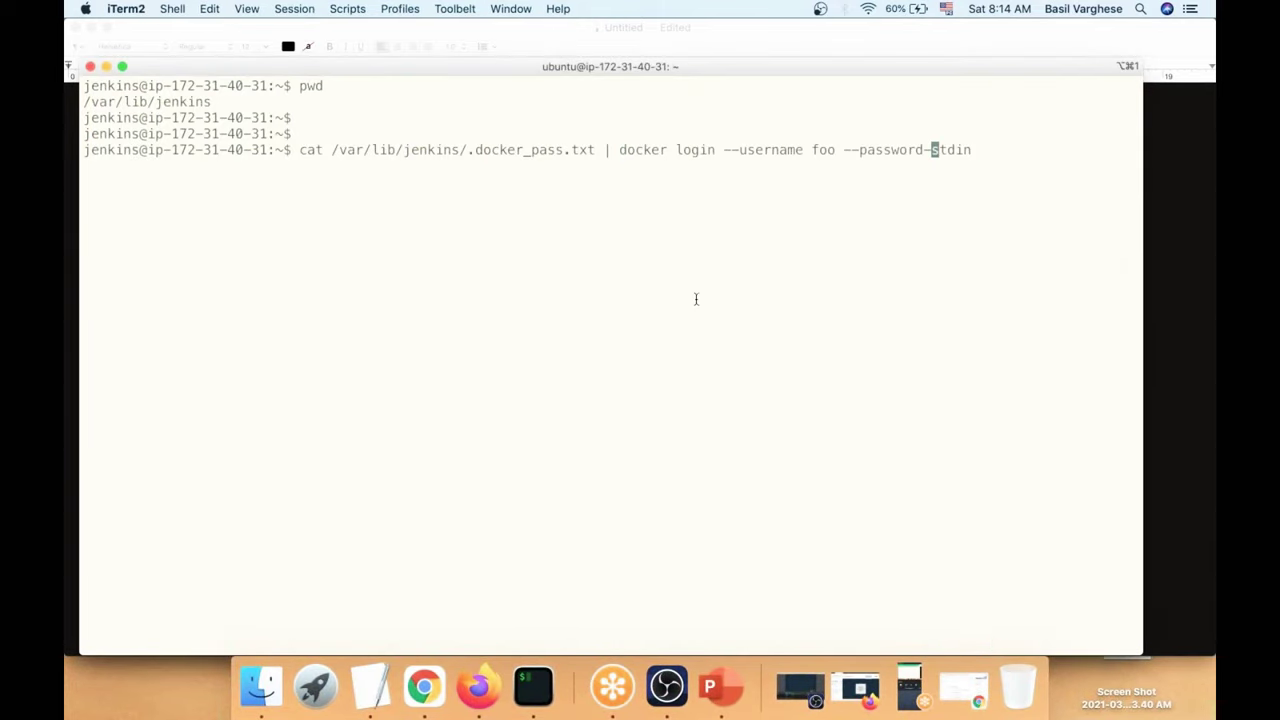
key(alt+Left)
key(alt+Left)
key(alt+Left)
key(alt+Right)
key(alt+Right)
key(BackSpace)
key(BackSpace)
key(BackSpace)
text(basilvargh)
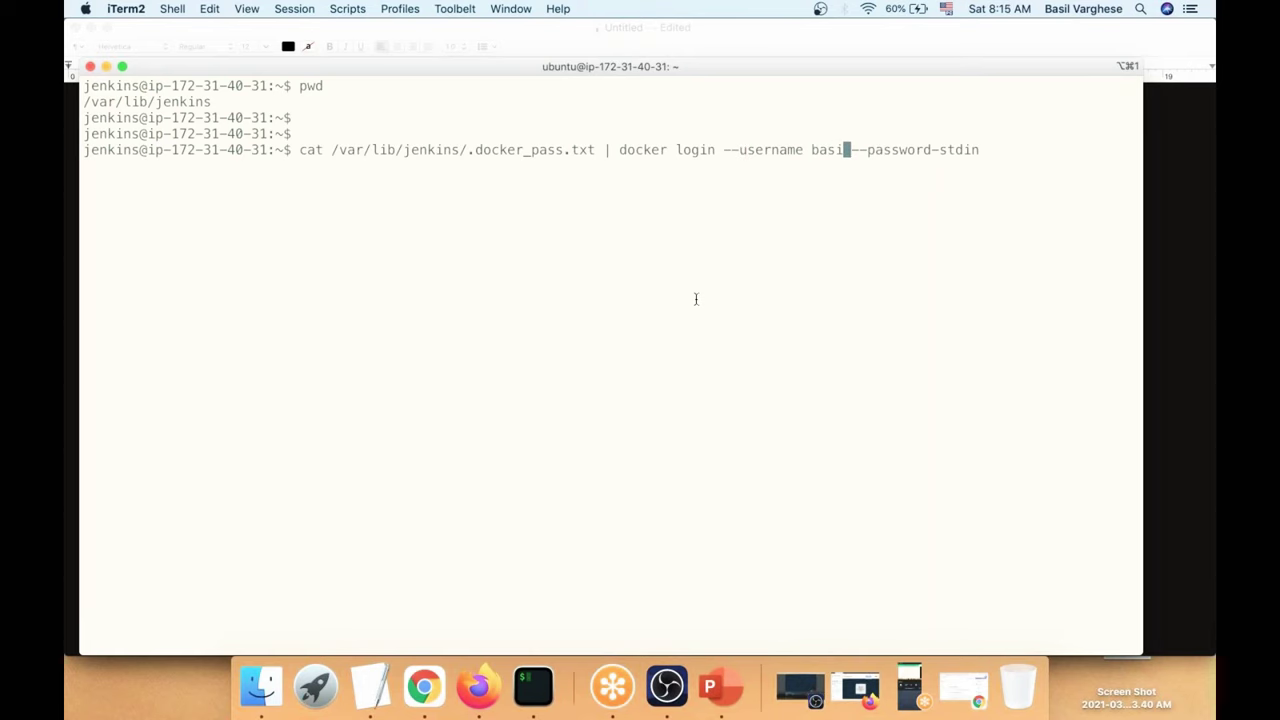
text(ese)
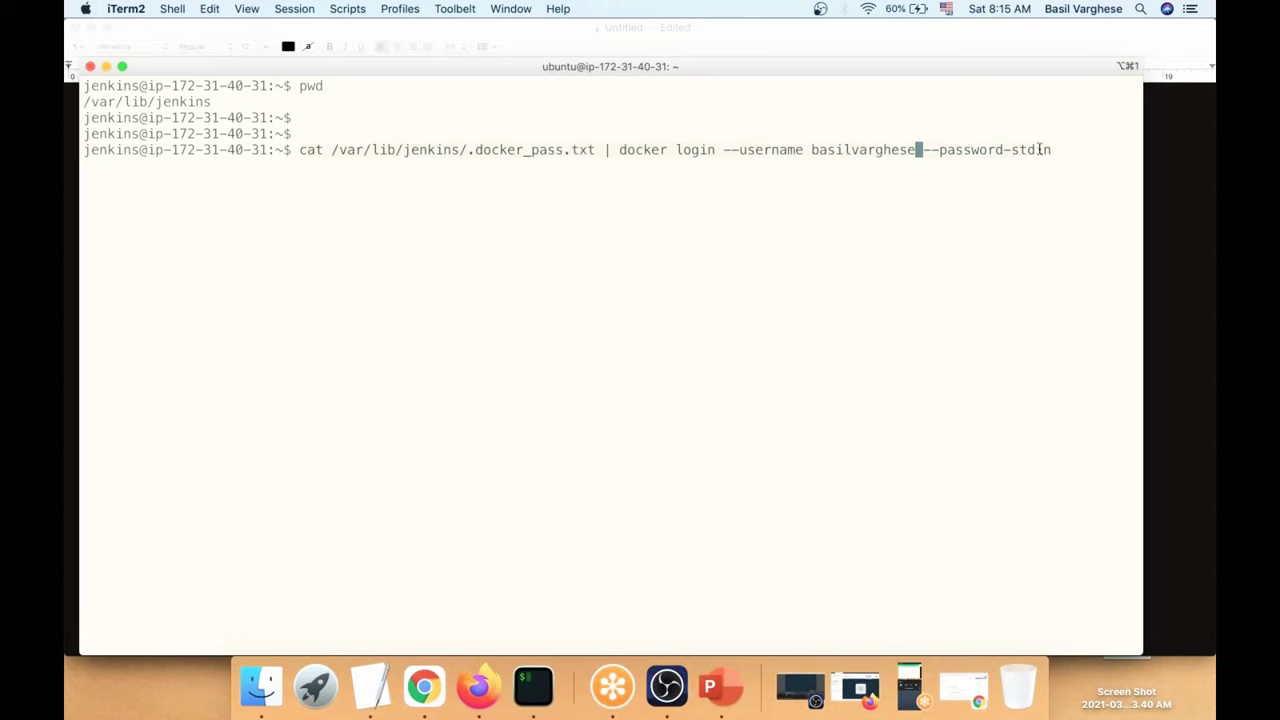
key(ctrl+c)
key(ctrl+l)
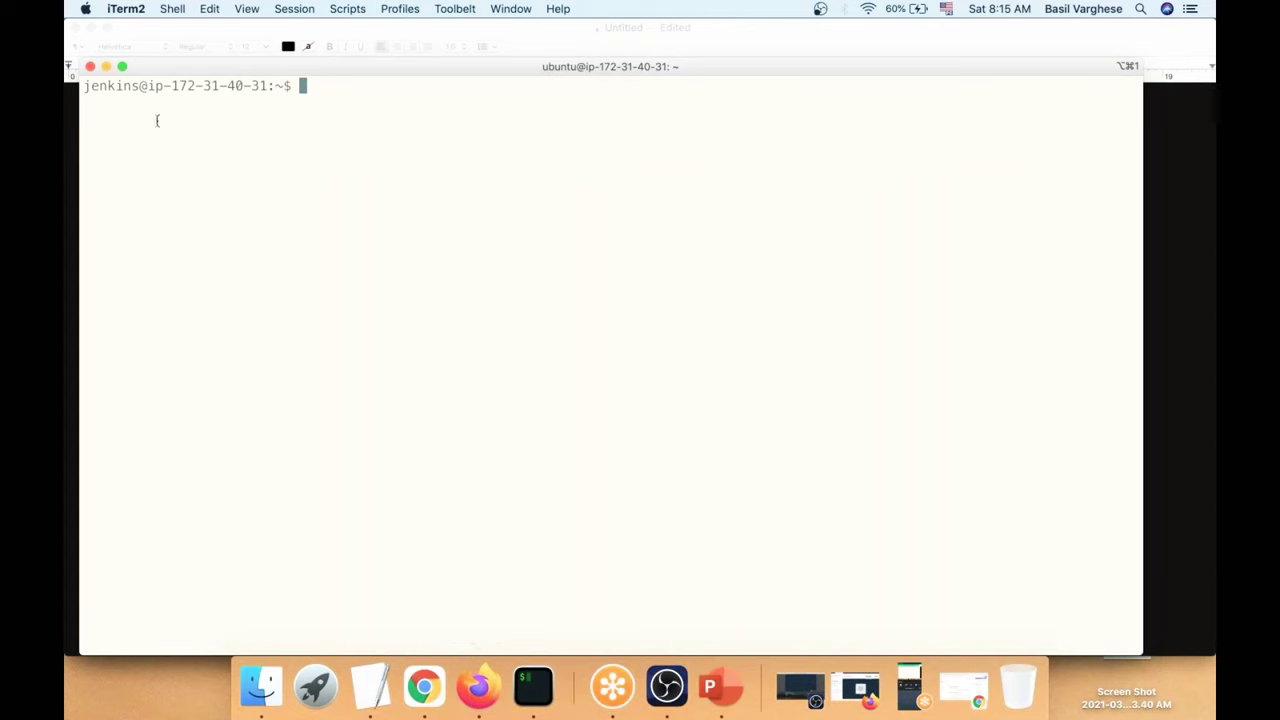
Step: Close the Stack Overflow and Google tabs and paste the piped docker login line into Execute shell
click(106, 66)
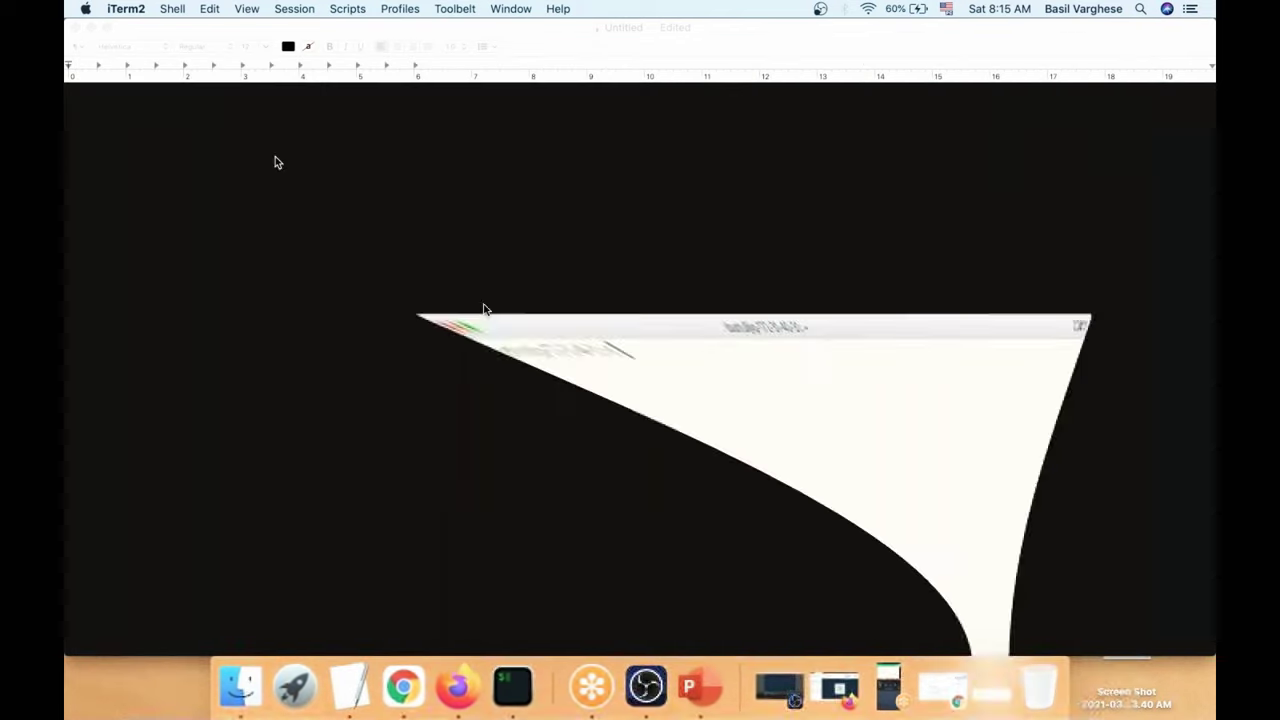
click(406, 686)
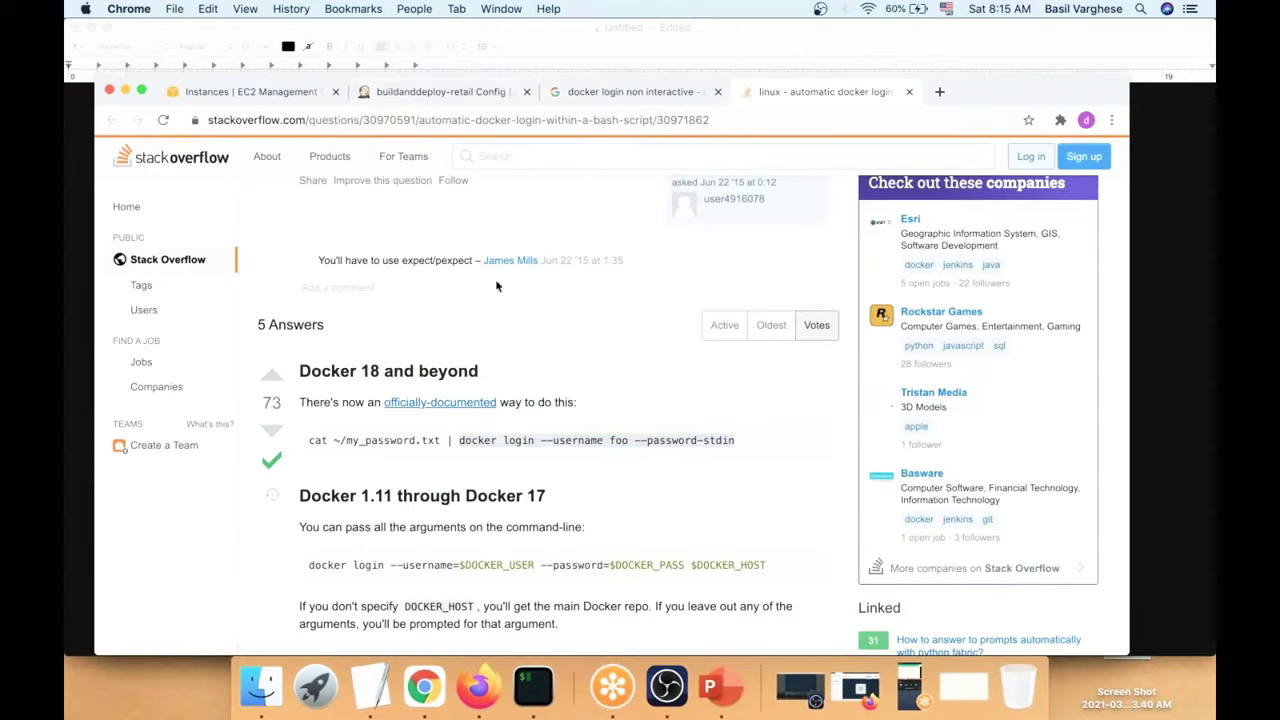
key(super+w)
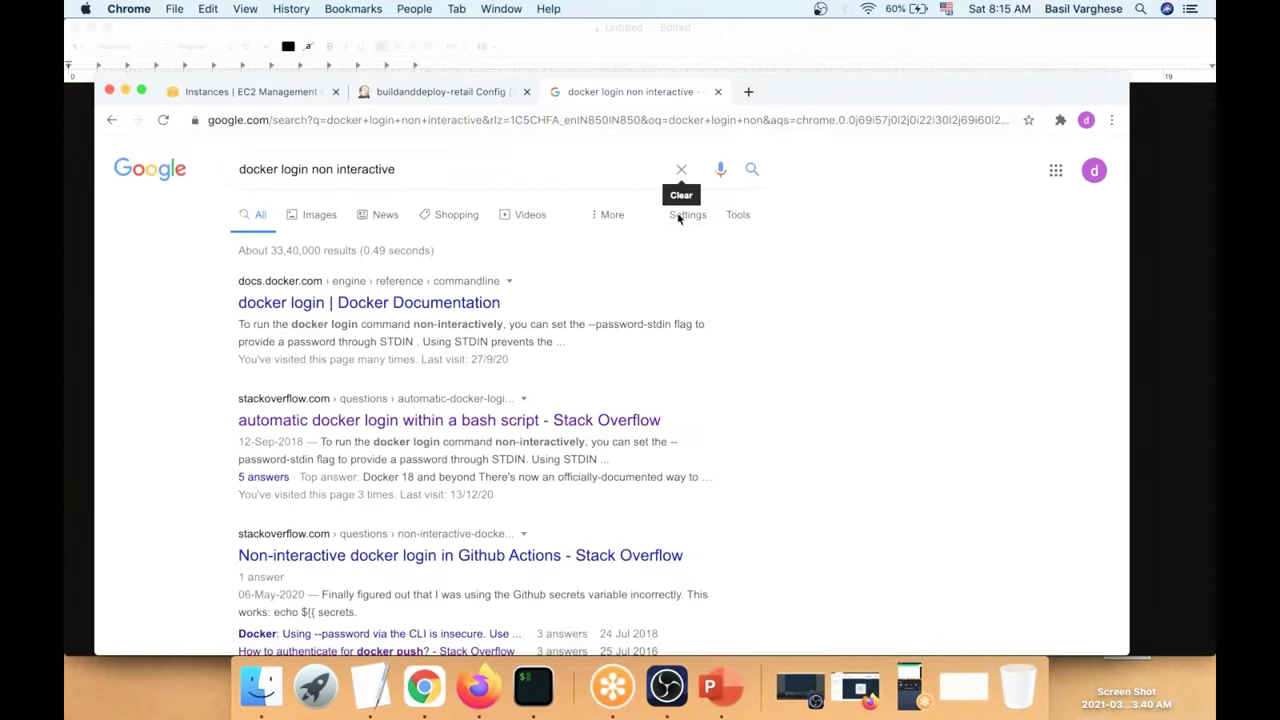
key(super+w)
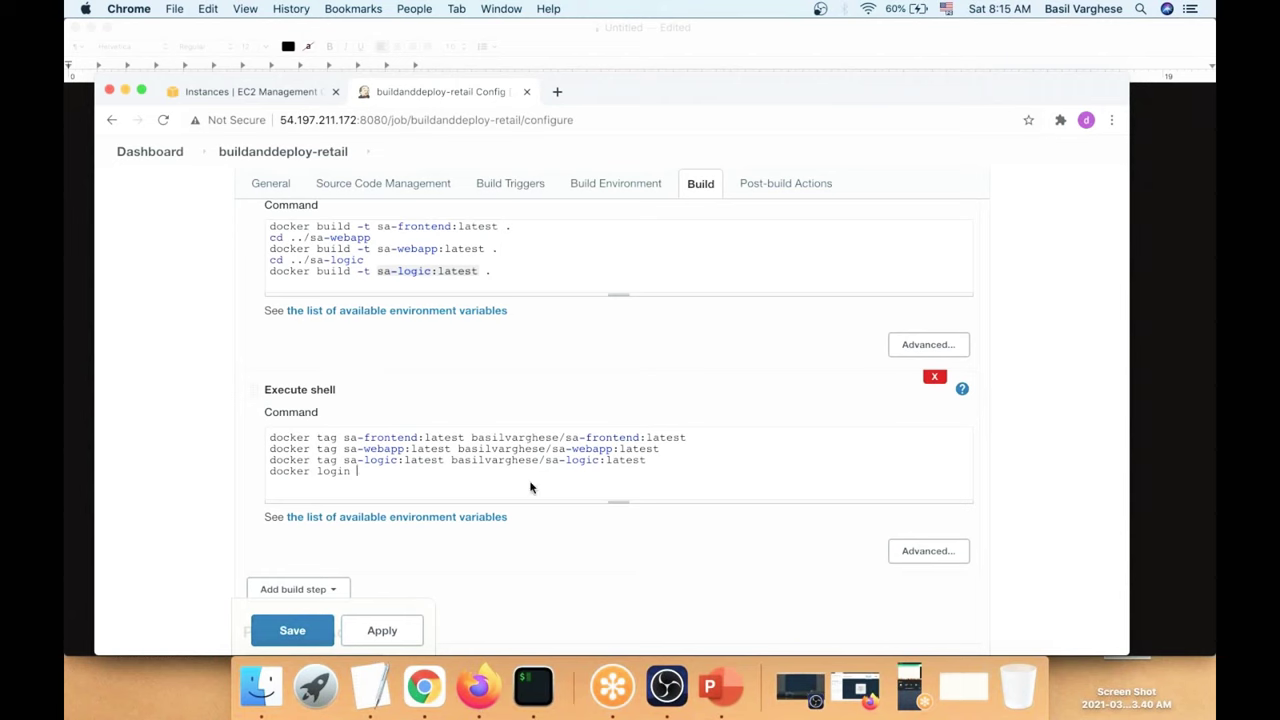
key(super+v)
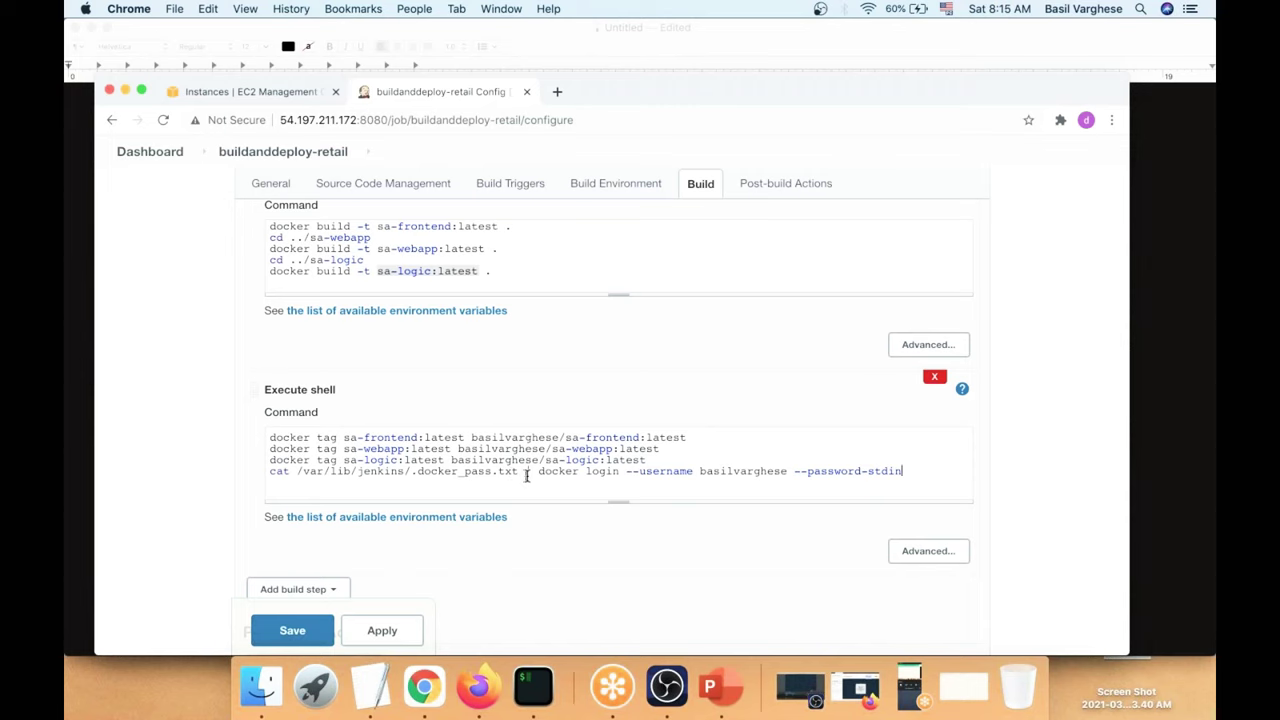
Step: Add a docker push line for the sa-frontend image tag below the login line
double_click(440, 470)
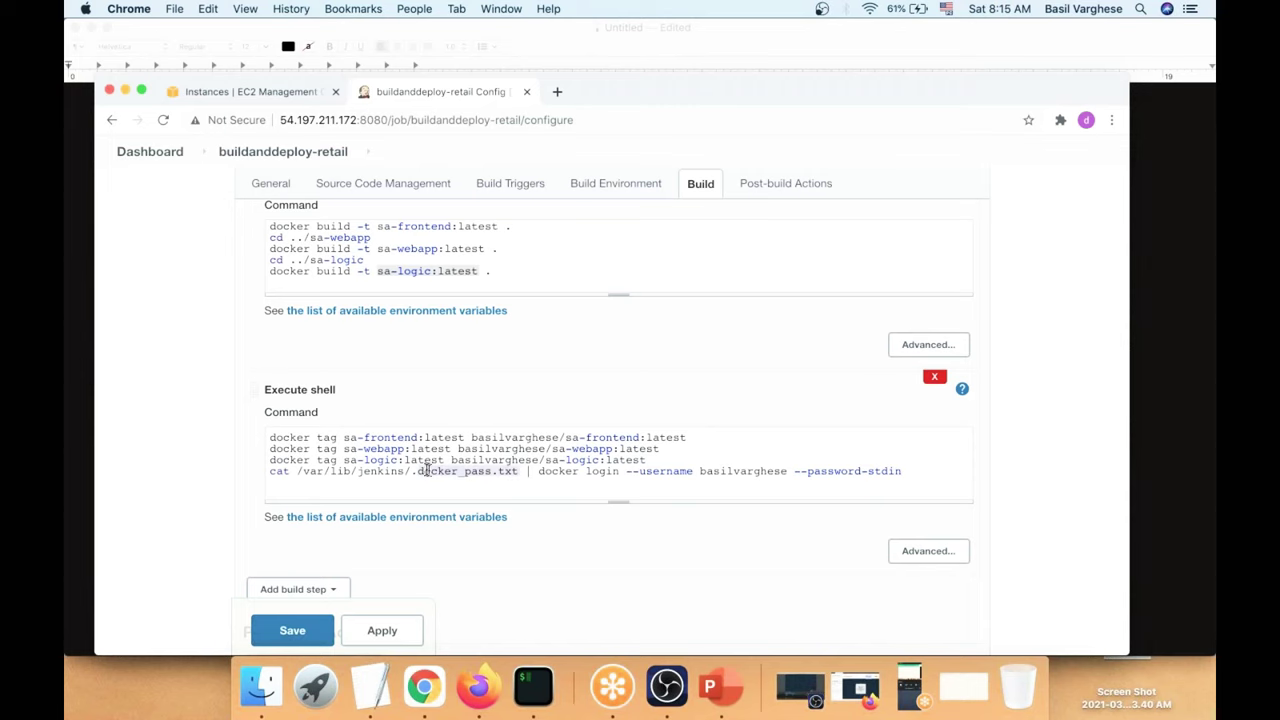
click(600, 487)
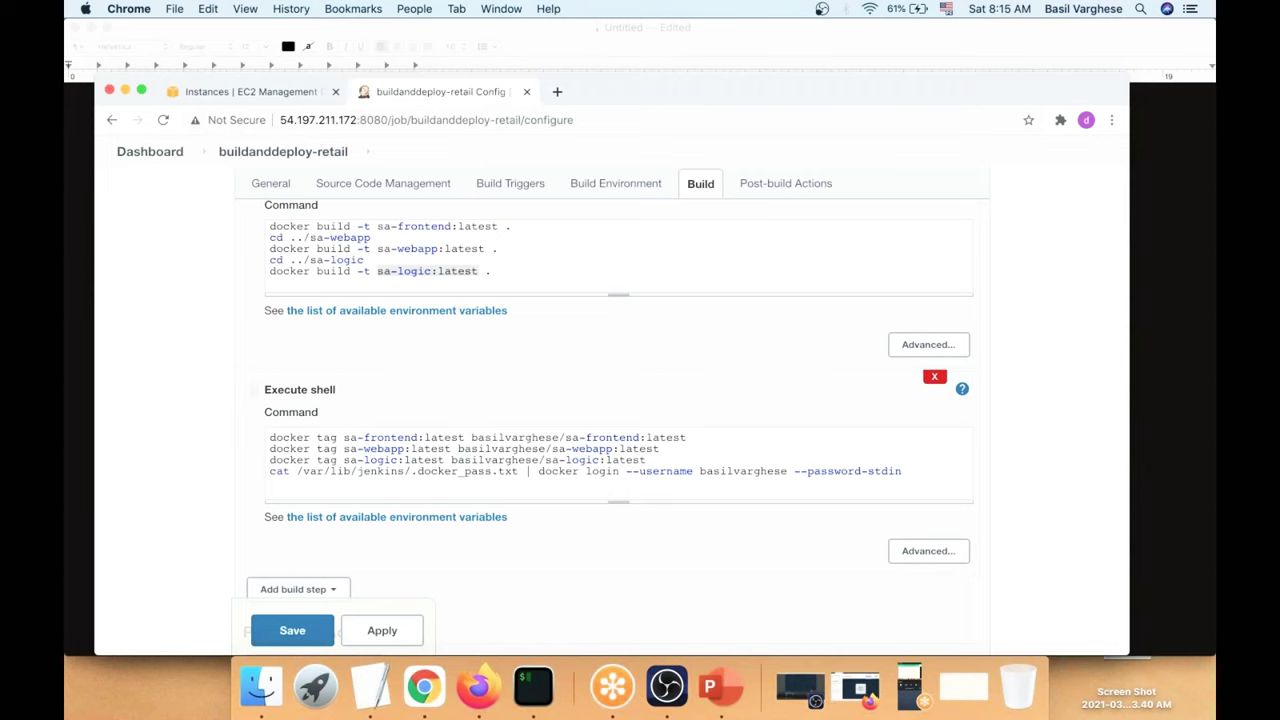
text(docker push)
double_click(494, 437)
drag(665, 435, 690, 437)
click(619, 497)
key(super+v)
key(Return)
Step: Add docker push lines for the sa-webapp and sa-logic image tags
text(docker p)
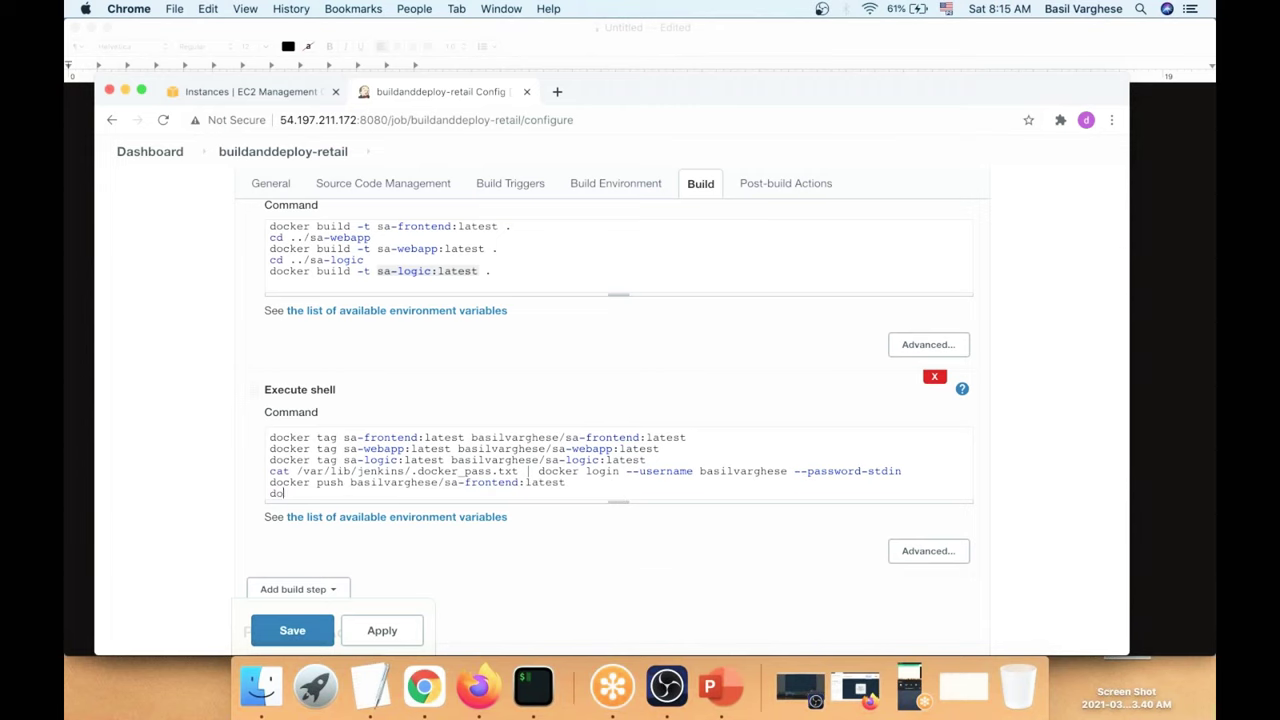
text(ush)
drag(458, 449, 659, 449)
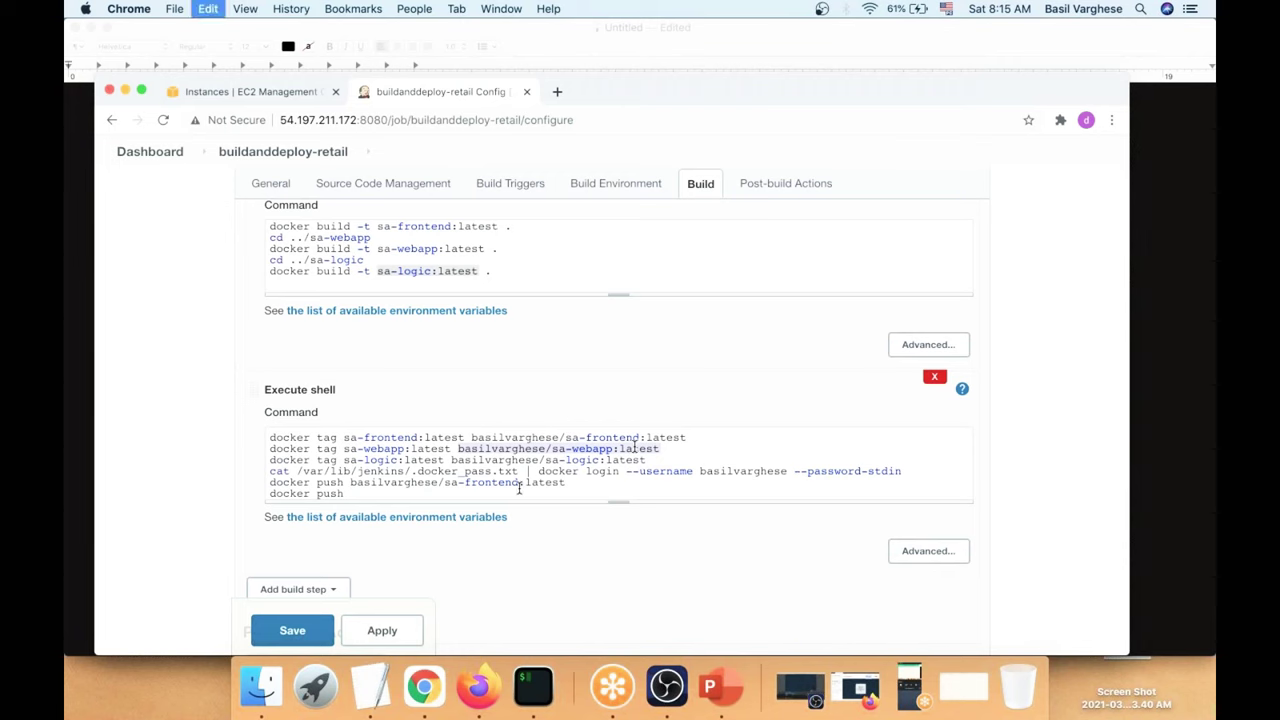
click(511, 492)
key(super+v)
key(Return)
text(docker push)
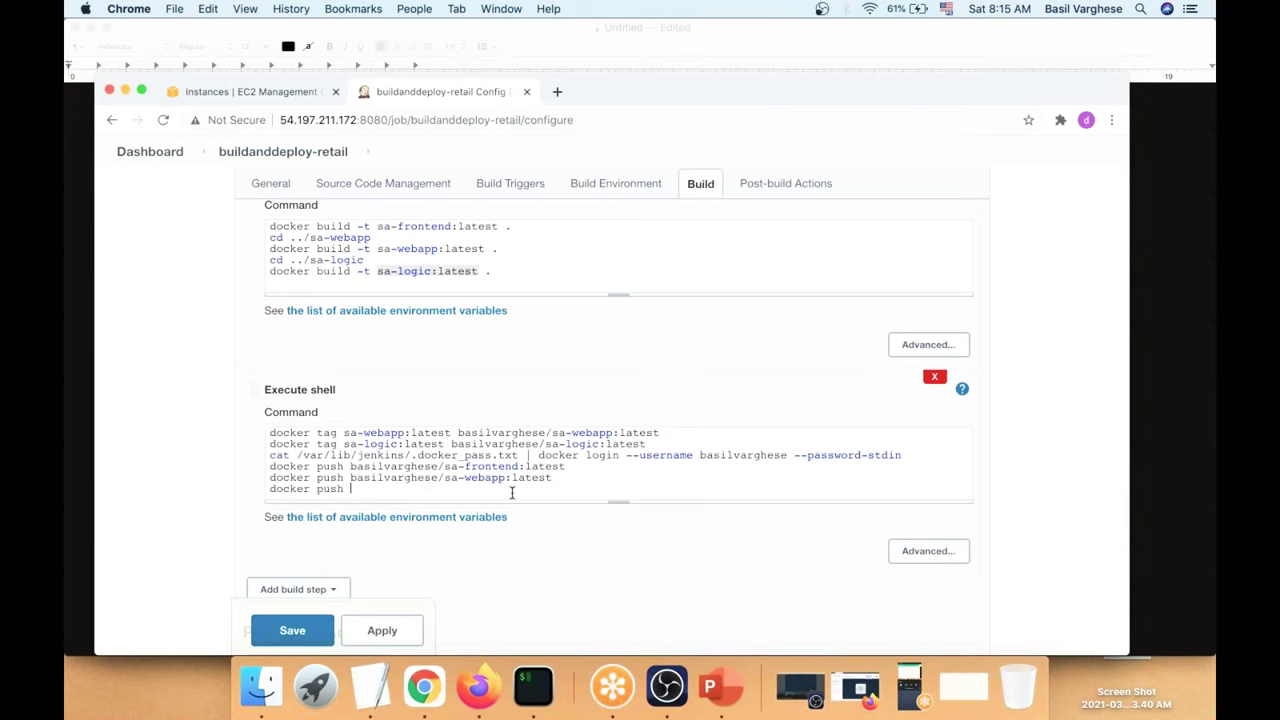
drag(452, 444, 646, 444)
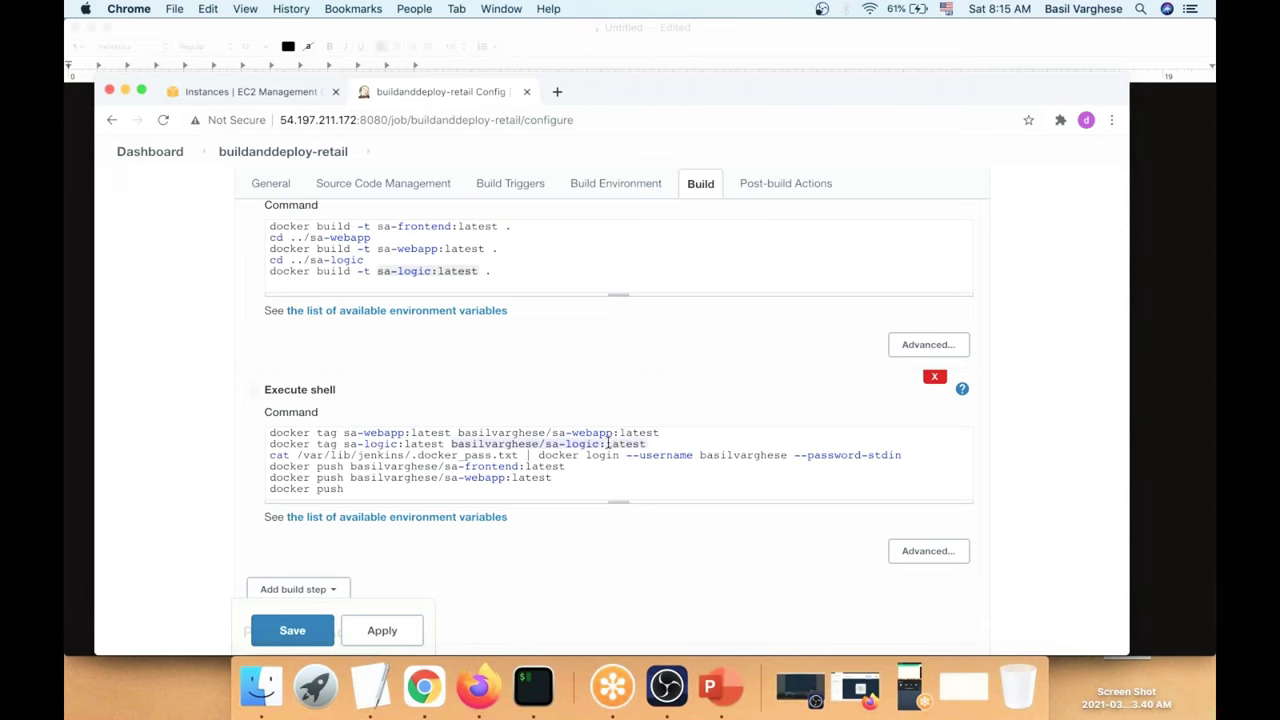
key(super+c)
click(528, 492)
key(super+v)
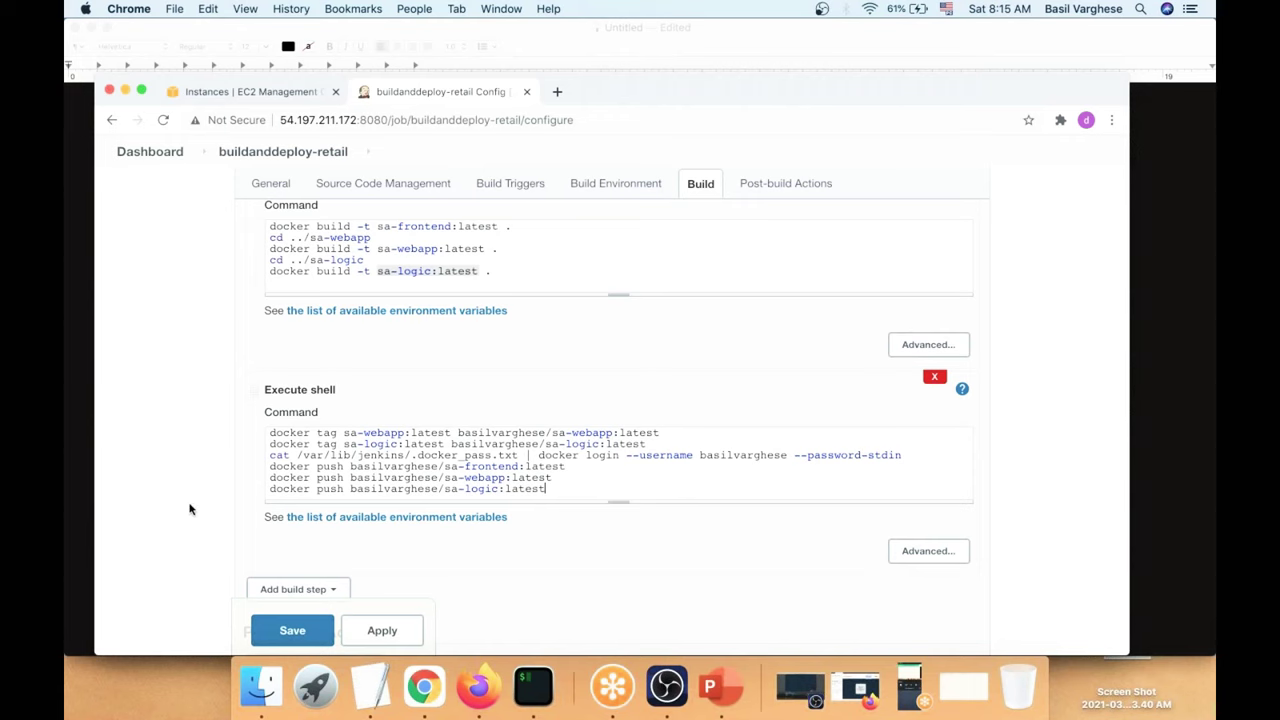
Step: Review the 'latest' tags on the docker tag and docker push lines for all three images
scroll(190, 510, down, 3)
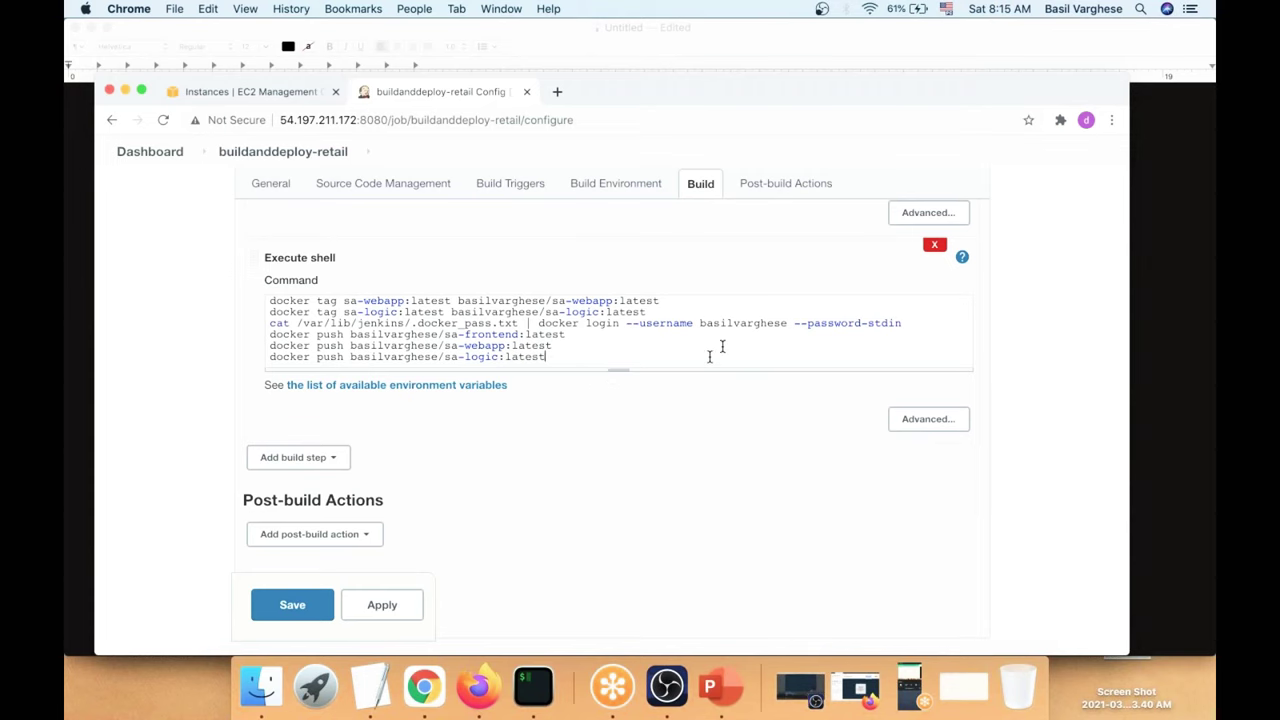
double_click(540, 334)
double_click(532, 346)
double_click(558, 334)
scroll(590, 310, up, 2)
double_click(653, 305)
double_click(640, 317)
double_click(626, 328)
scroll(622, 340, down, 1)
Step: Save the configuration, schedule a new build, and open the running build #2 page
click(308, 610)
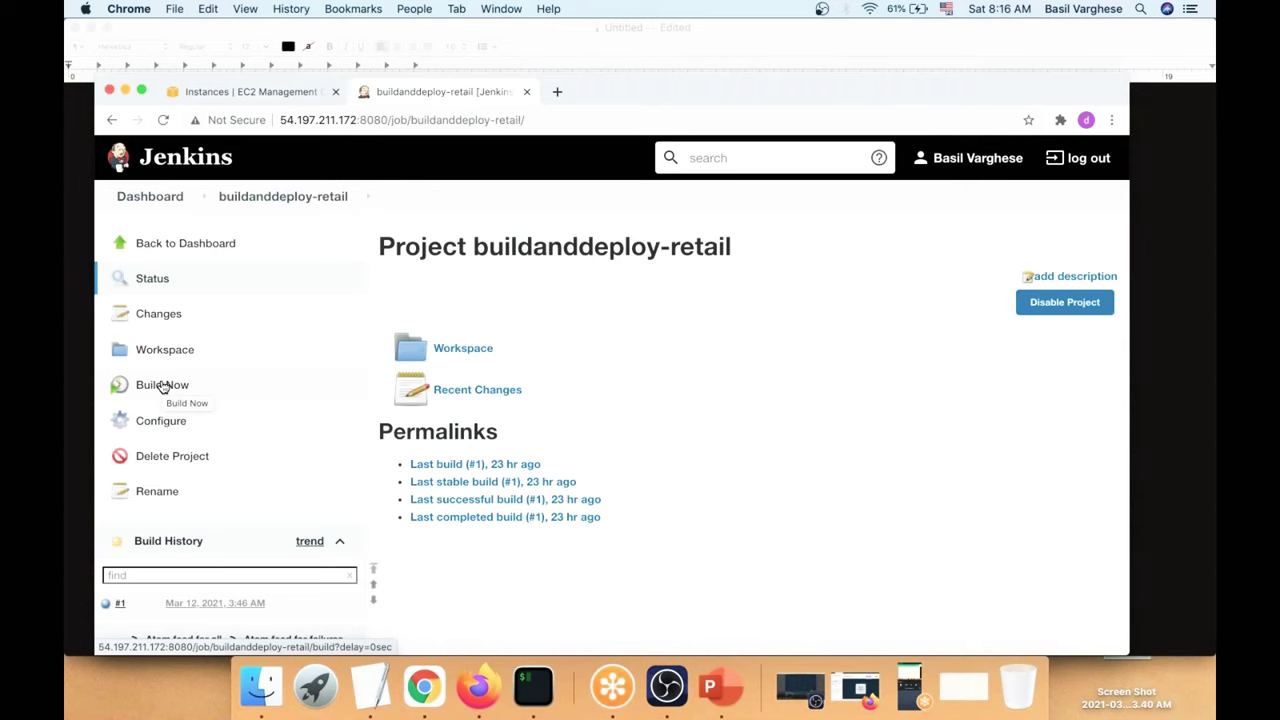
click(163, 387)
click(163, 387)
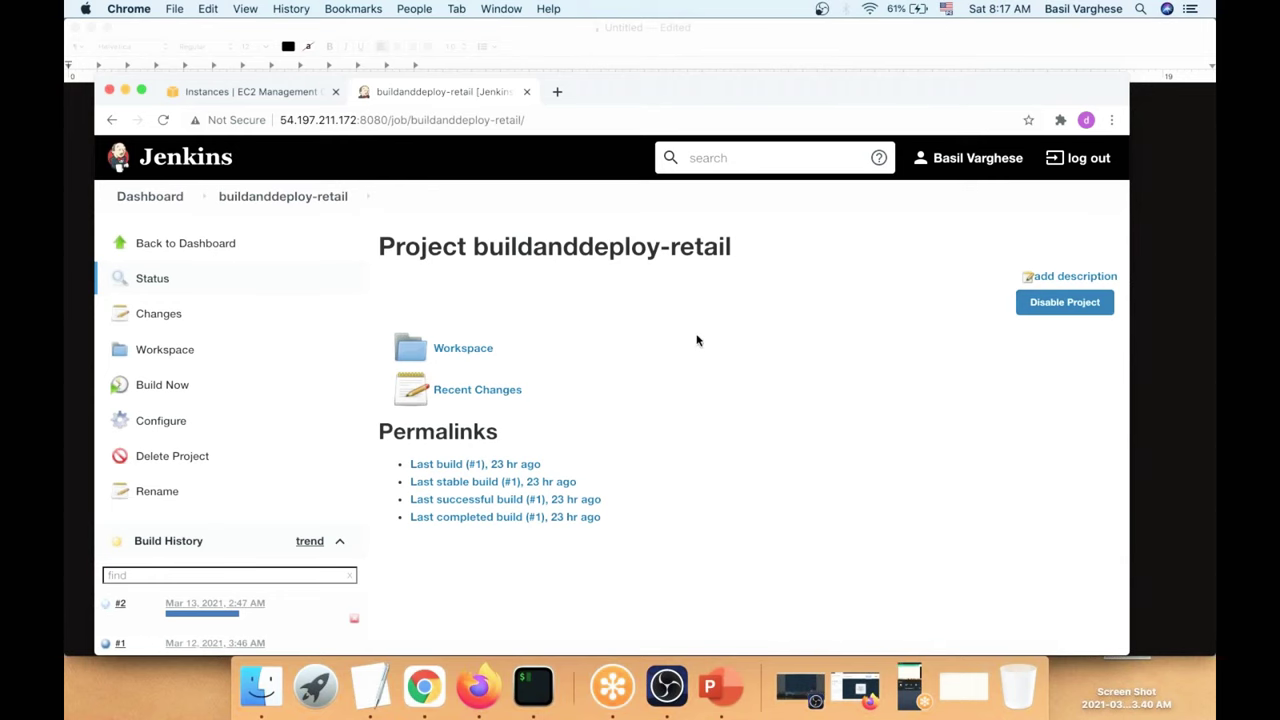
click(122, 606)
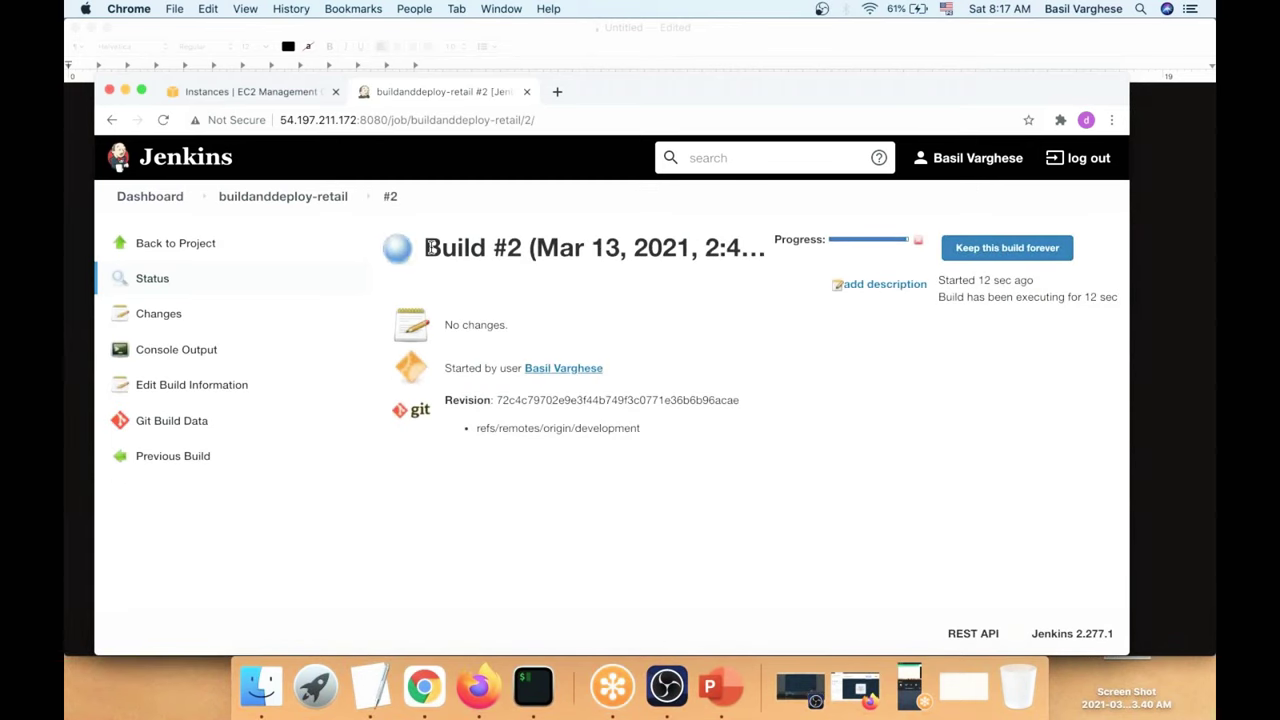
Step: View build #2's console log, then go back to the buildanddeploy-retail project page
click(198, 351)
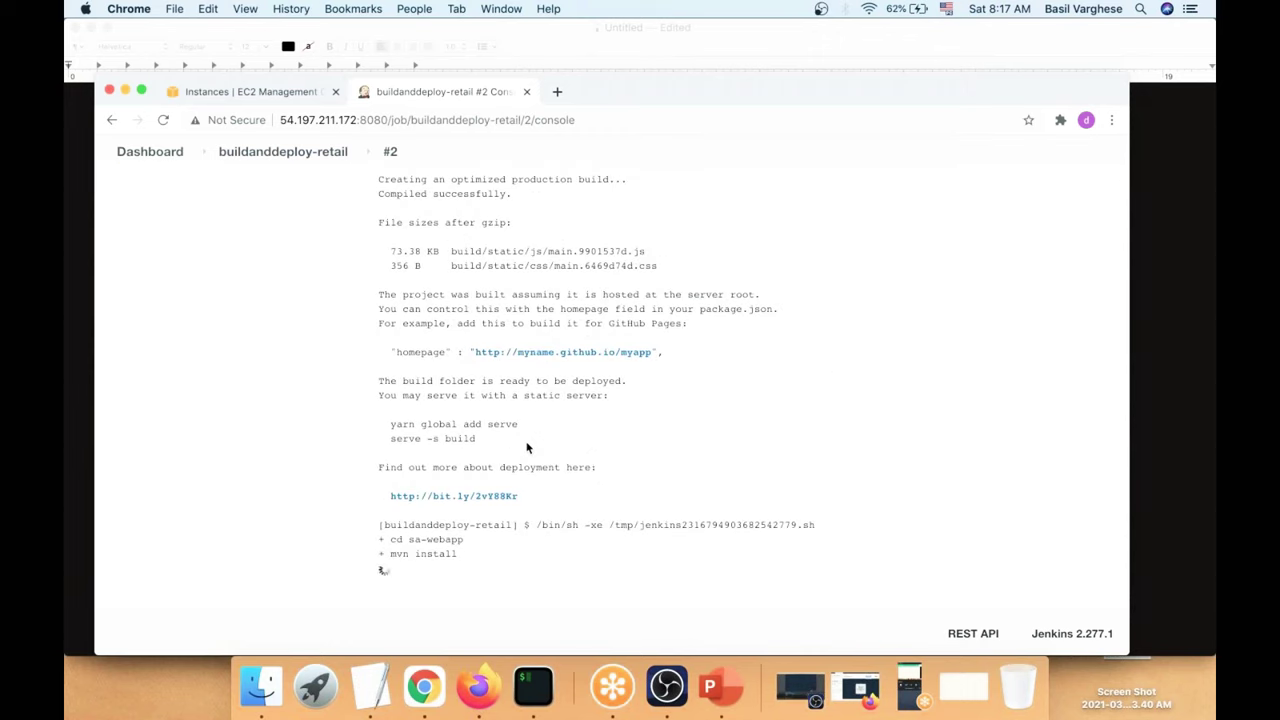
scroll(527, 447, up, 8)
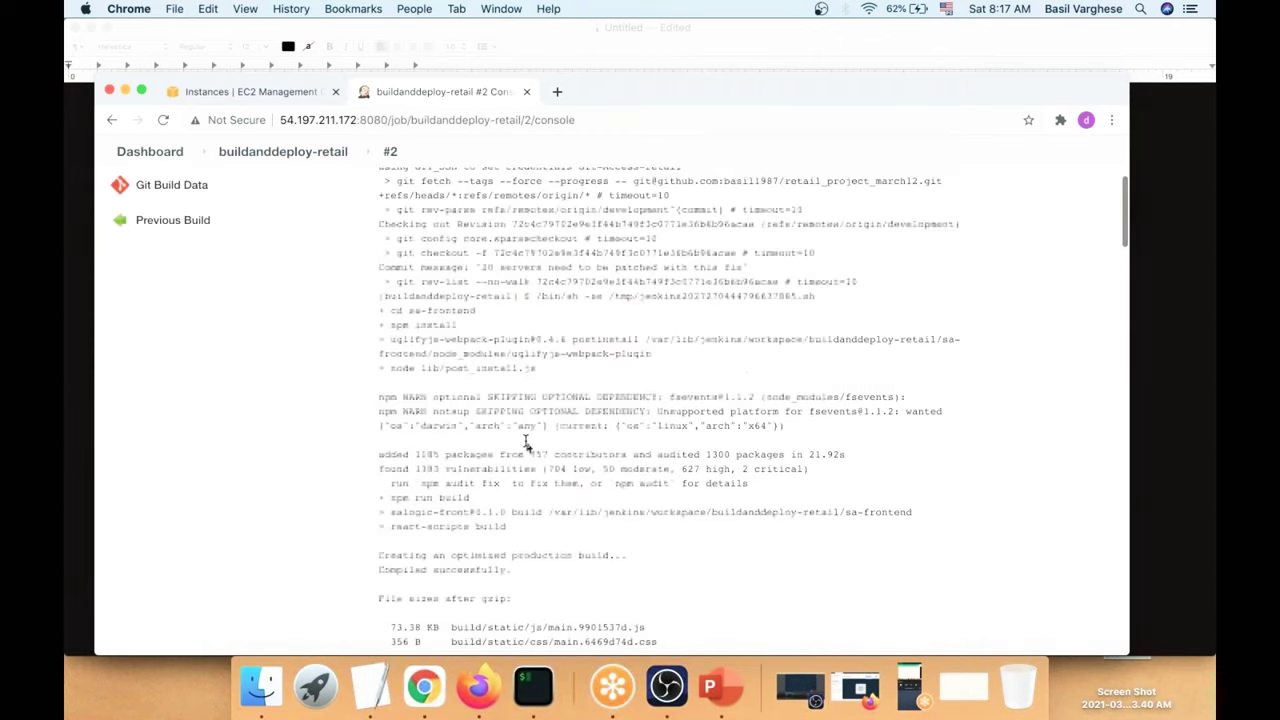
scroll(527, 447, up, 5)
click(283, 196)
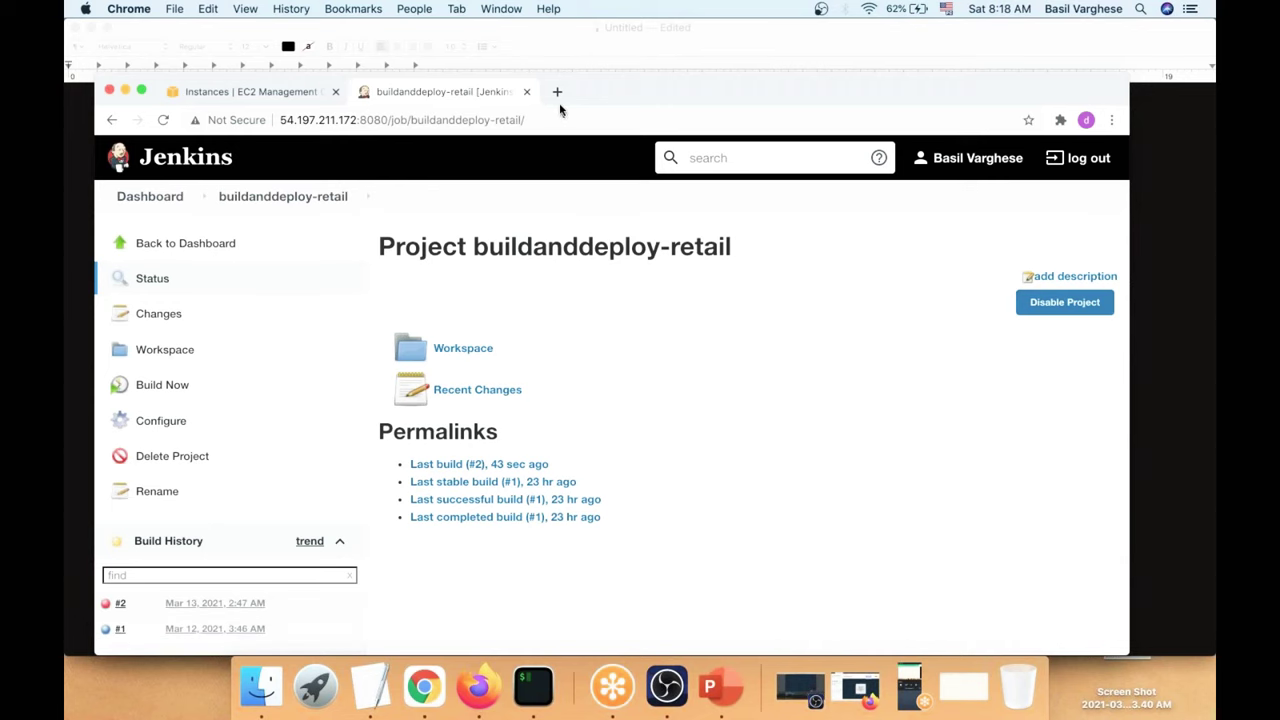
Step: Reopen build #2's console output, inspect the failing docker build line and daemon permission error, then return to the project
click(105, 604)
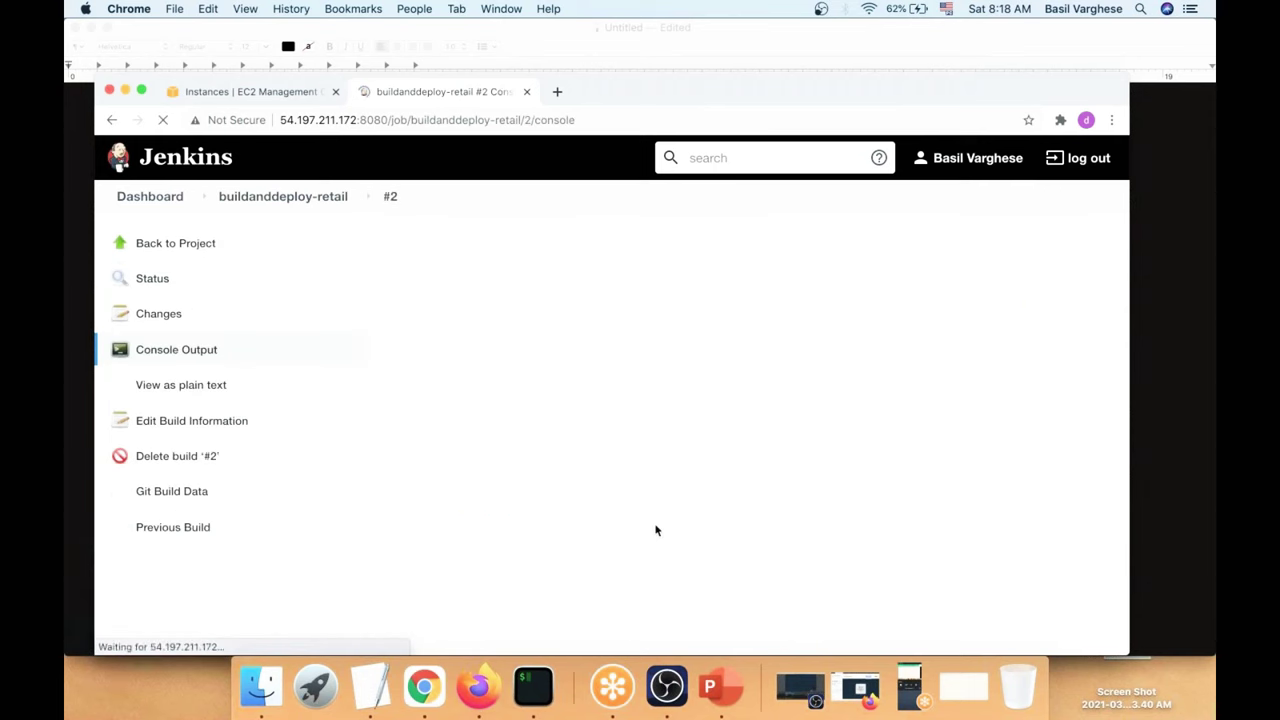
scroll(656, 530, down, 10)
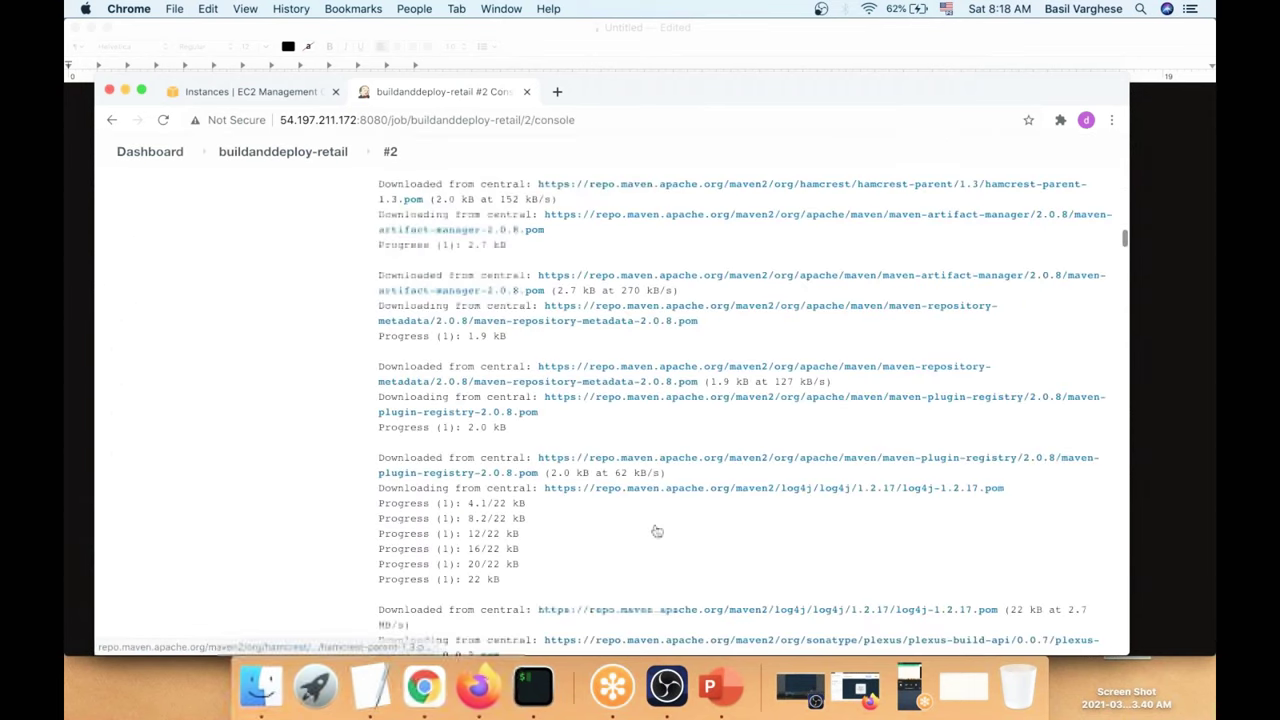
scroll(656, 530, down, 15)
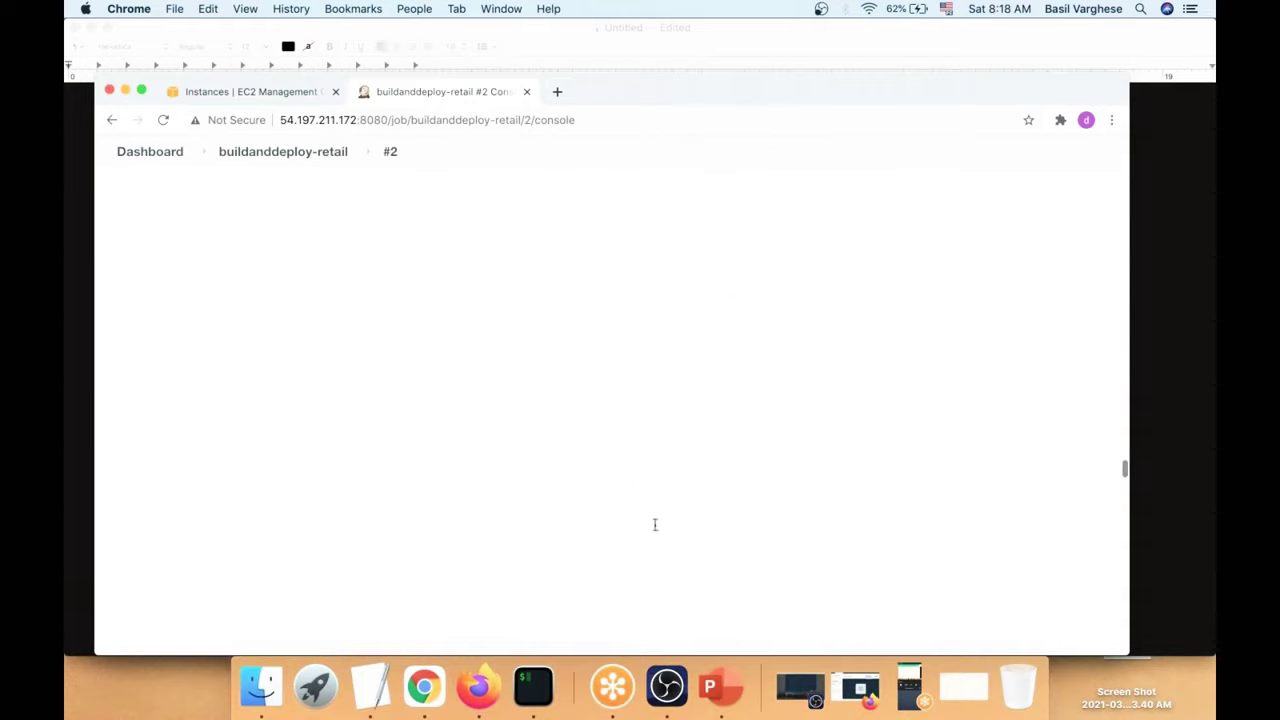
scroll(656, 530, down, 5)
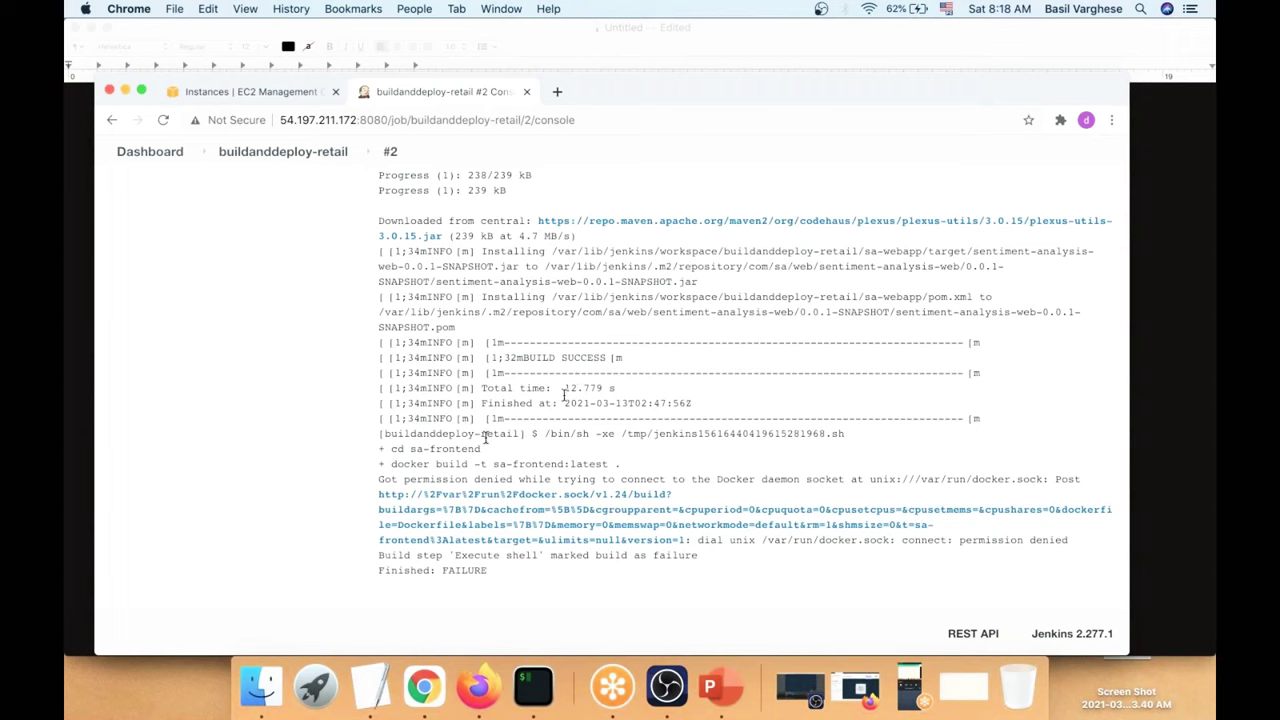
drag(393, 463, 615, 460)
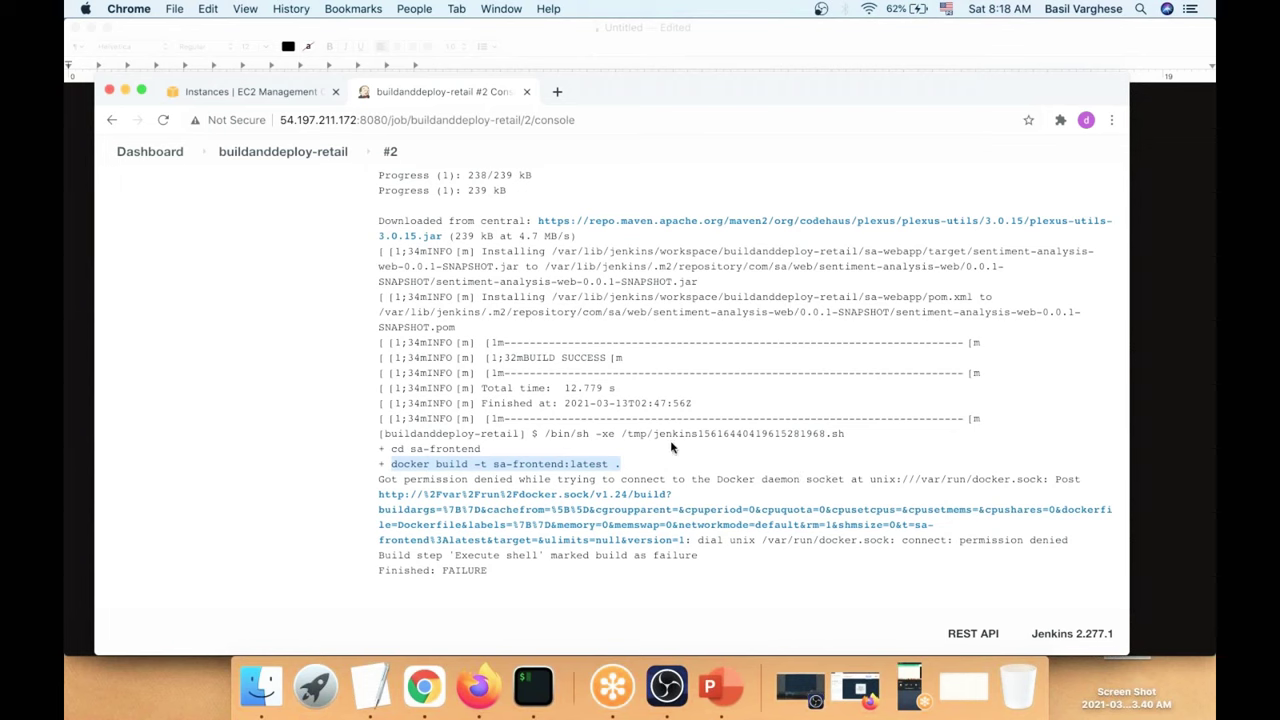
scroll(568, 308, up, 1)
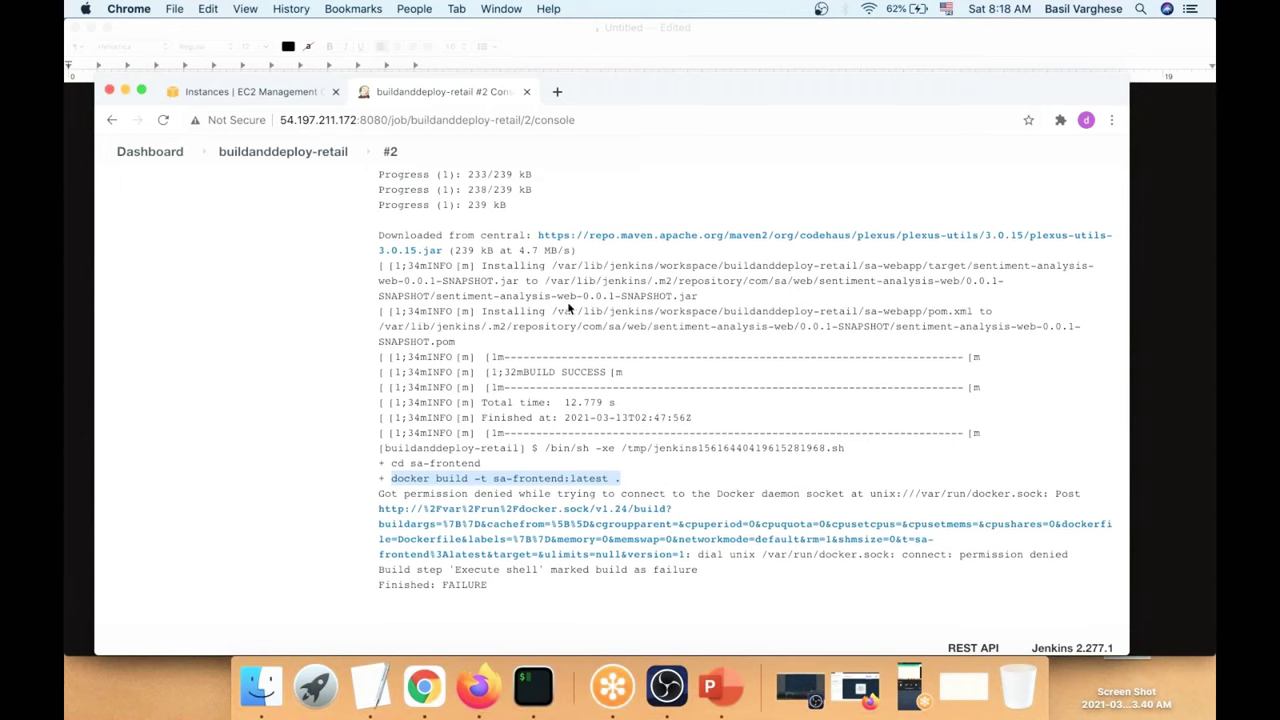
scroll(568, 308, up, 1)
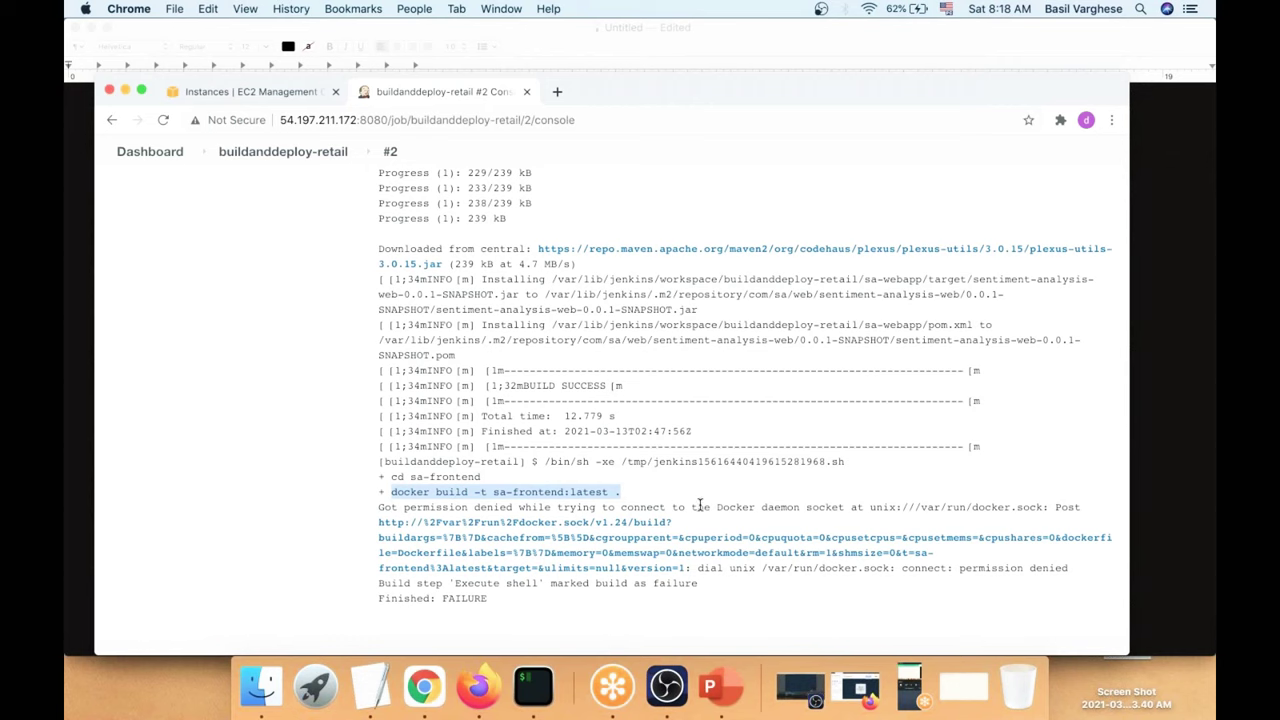
double_click(764, 508)
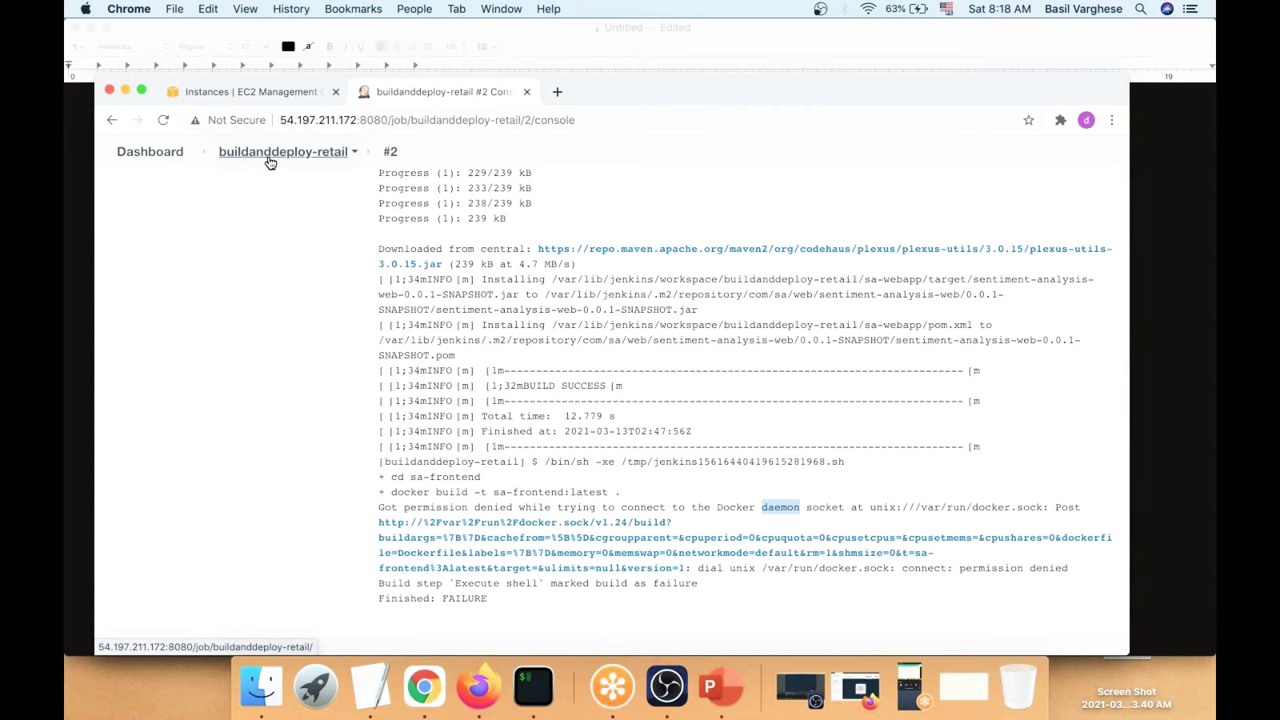
click(270, 162)
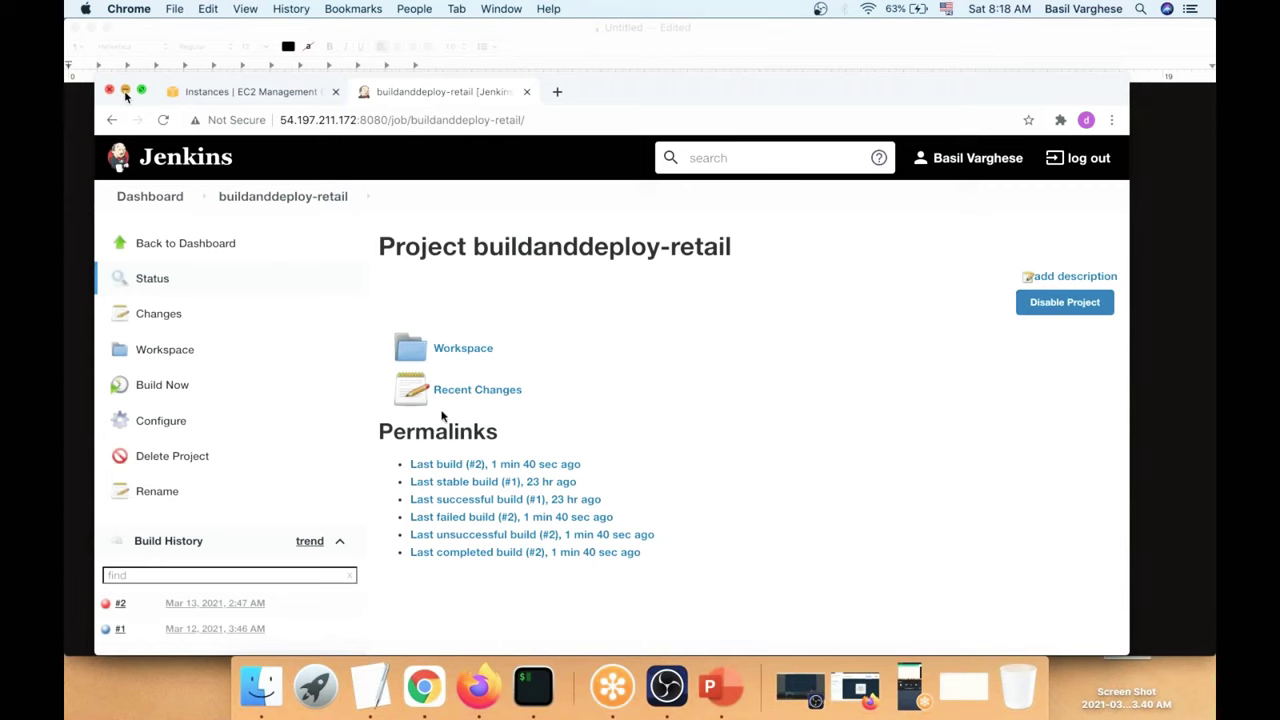
click(125, 92)
Step: Run docker images as the jenkins user to confirm no images are listed
click(522, 700)
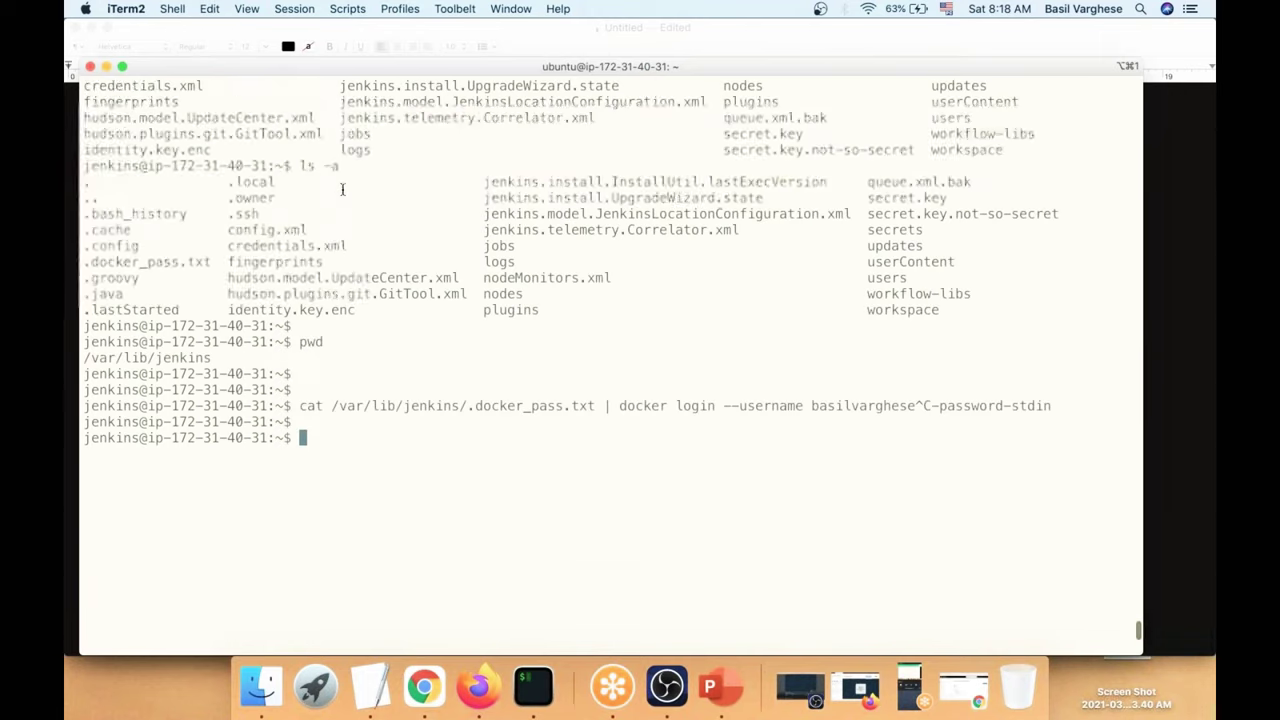
scroll(342, 189, up, 15)
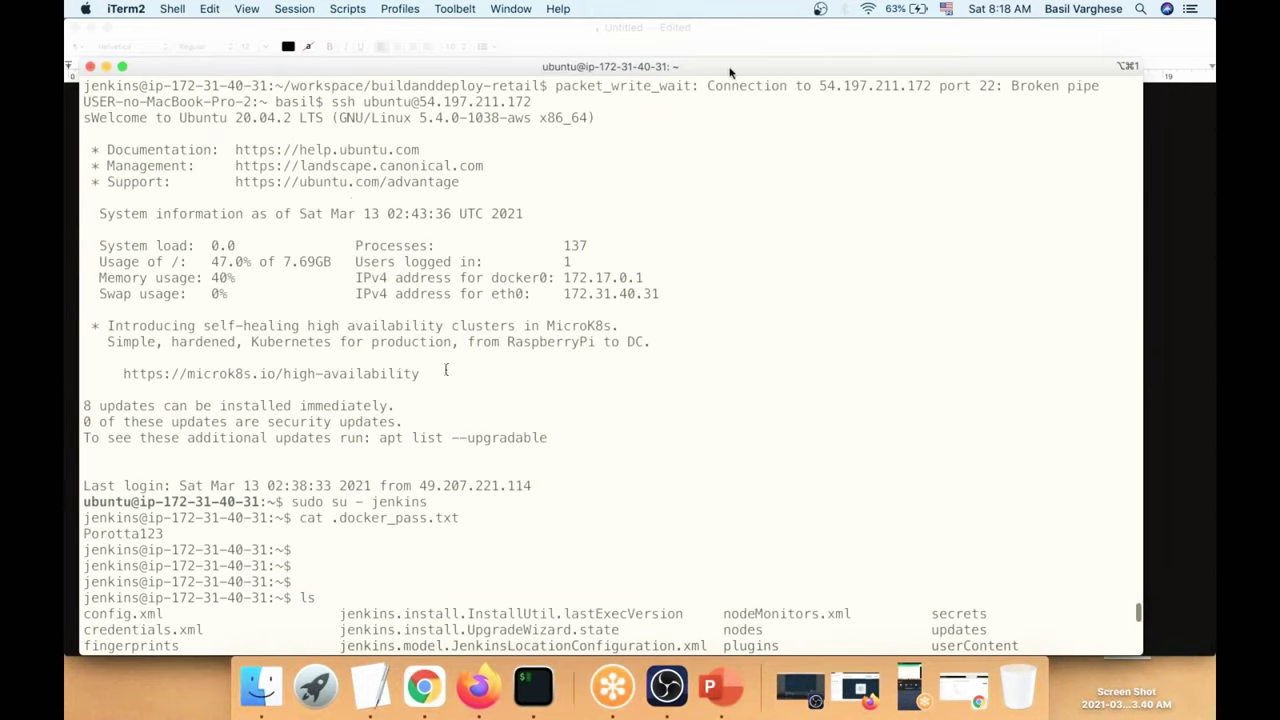
scroll(465, 259, up, 5)
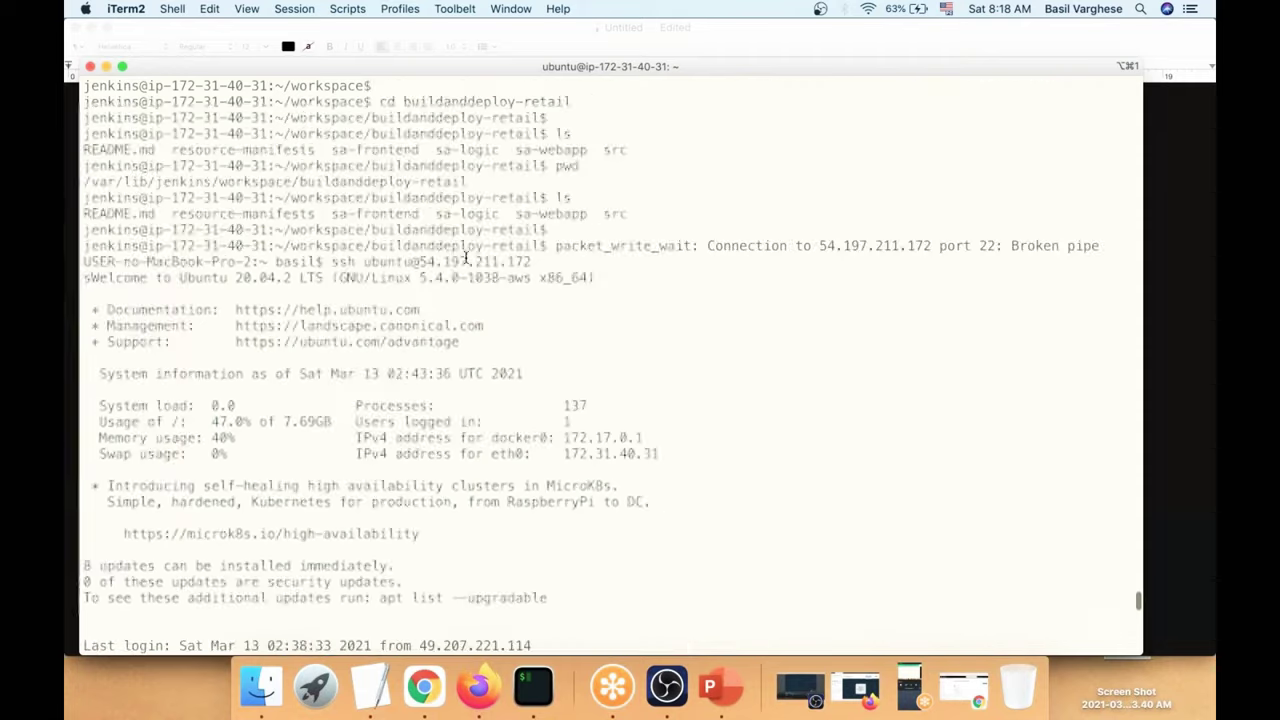
scroll(465, 259, up, 3)
scroll(465, 258, down, 20)
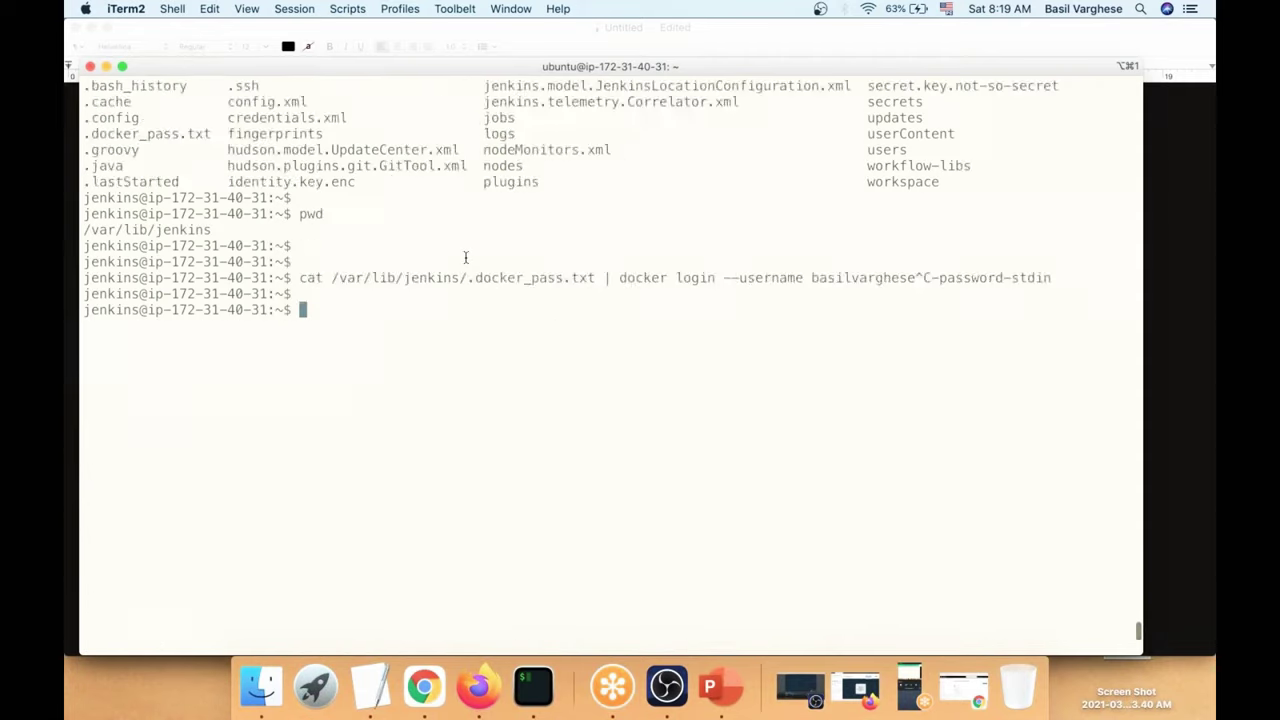
key(ctrl+l)
key(Return)
key(Return)
key(Return)
key(Return)
key(Return)
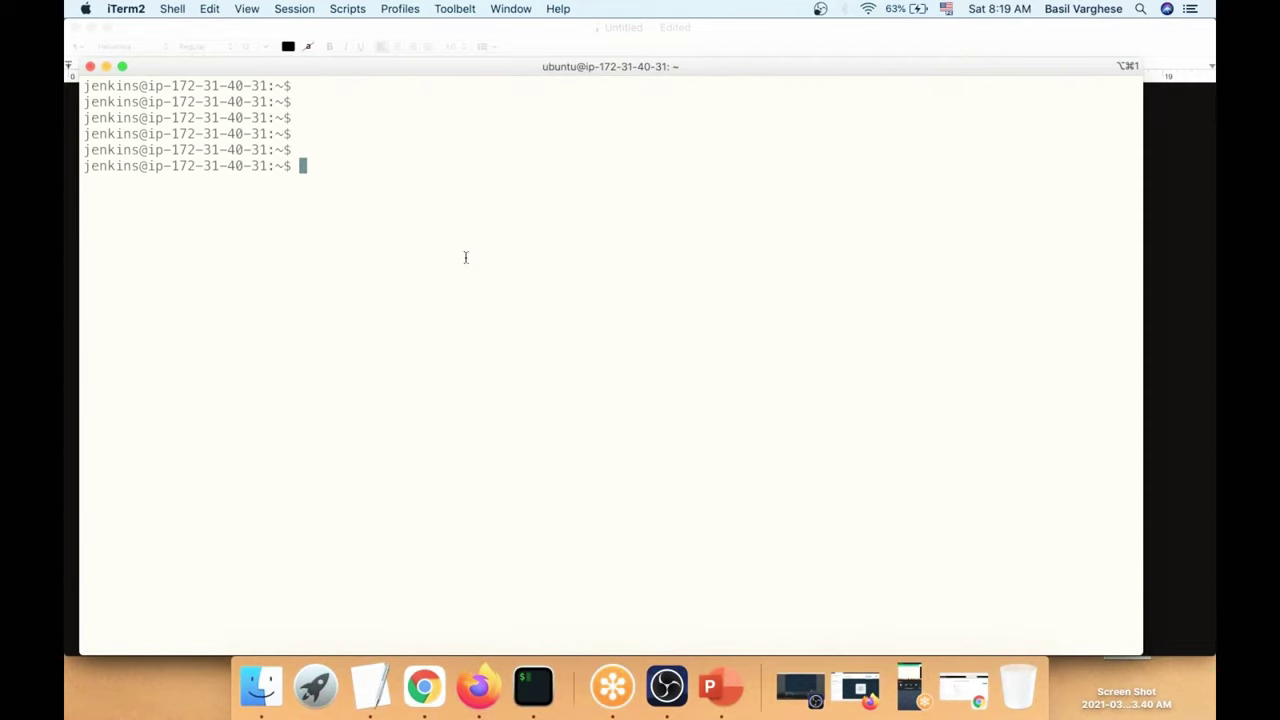
text(docker images)
key(Return)
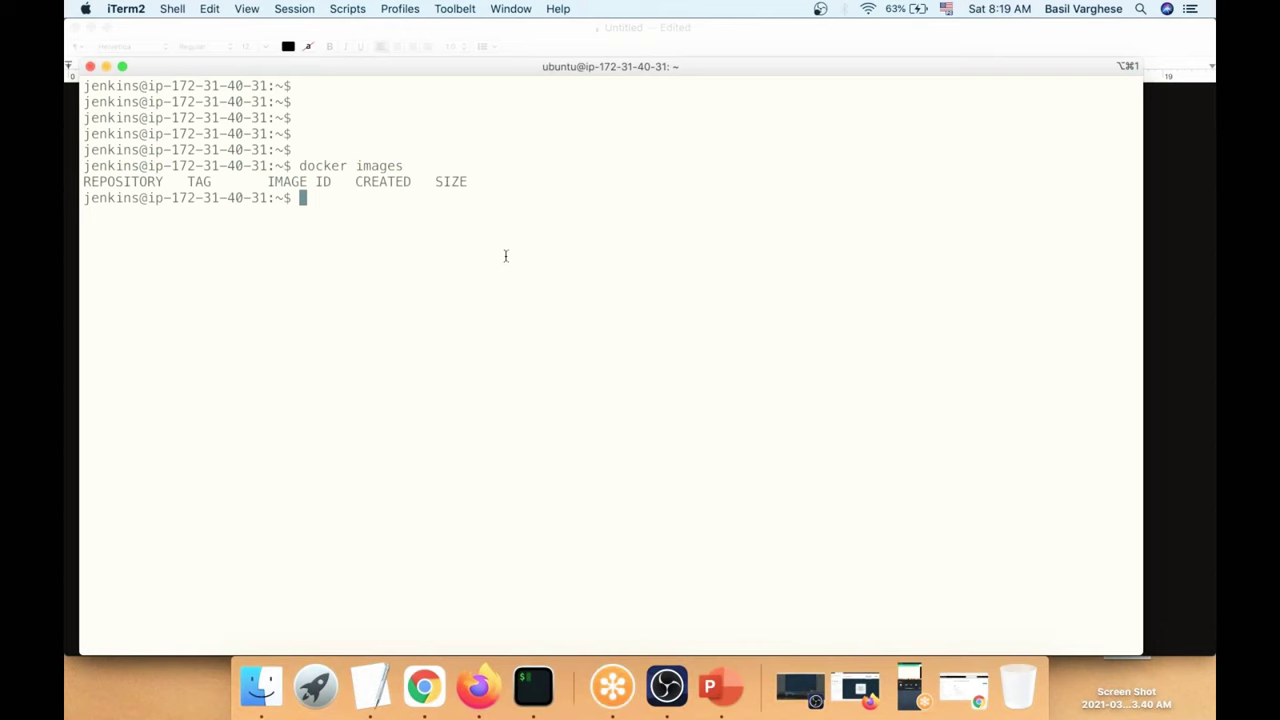
Step: Exit the jenkins user's shell and run sudo service jenkins restart
click(481, 342)
key(ctrl+d)
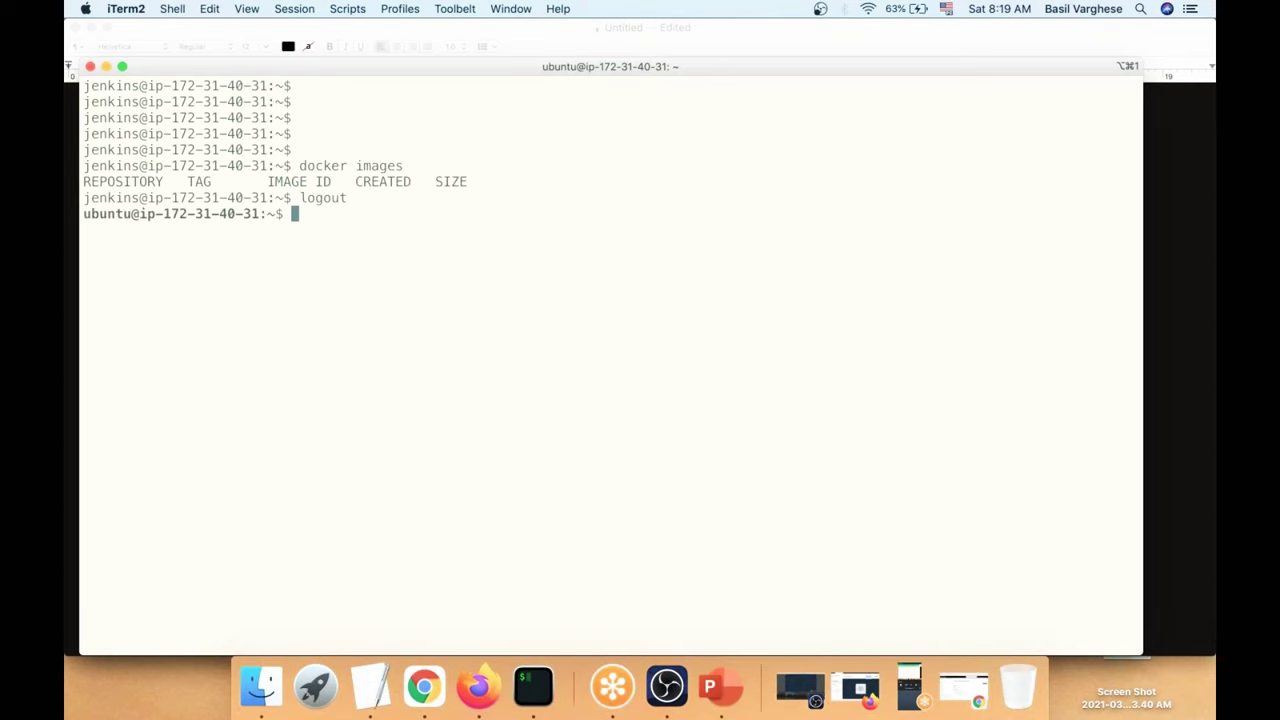
key(ctrl+l)
text(sudo service jenkins)
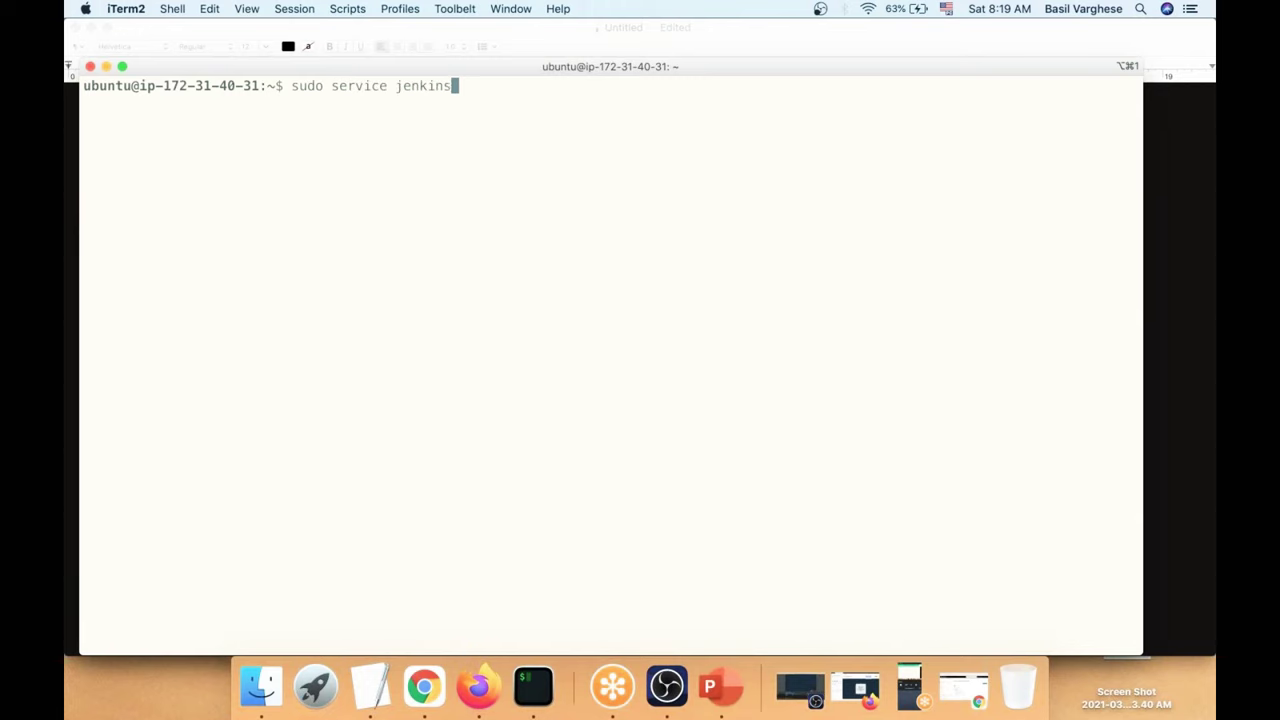
text( restart)
key(Return)
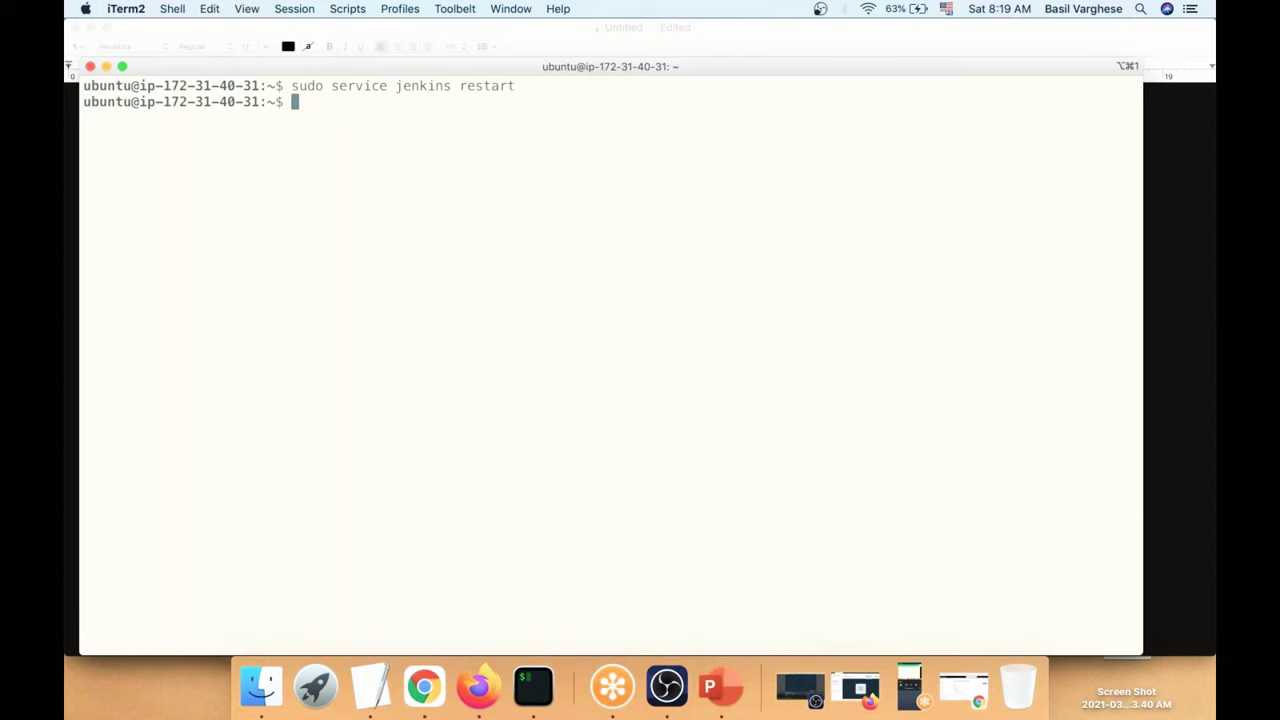
key(Return)
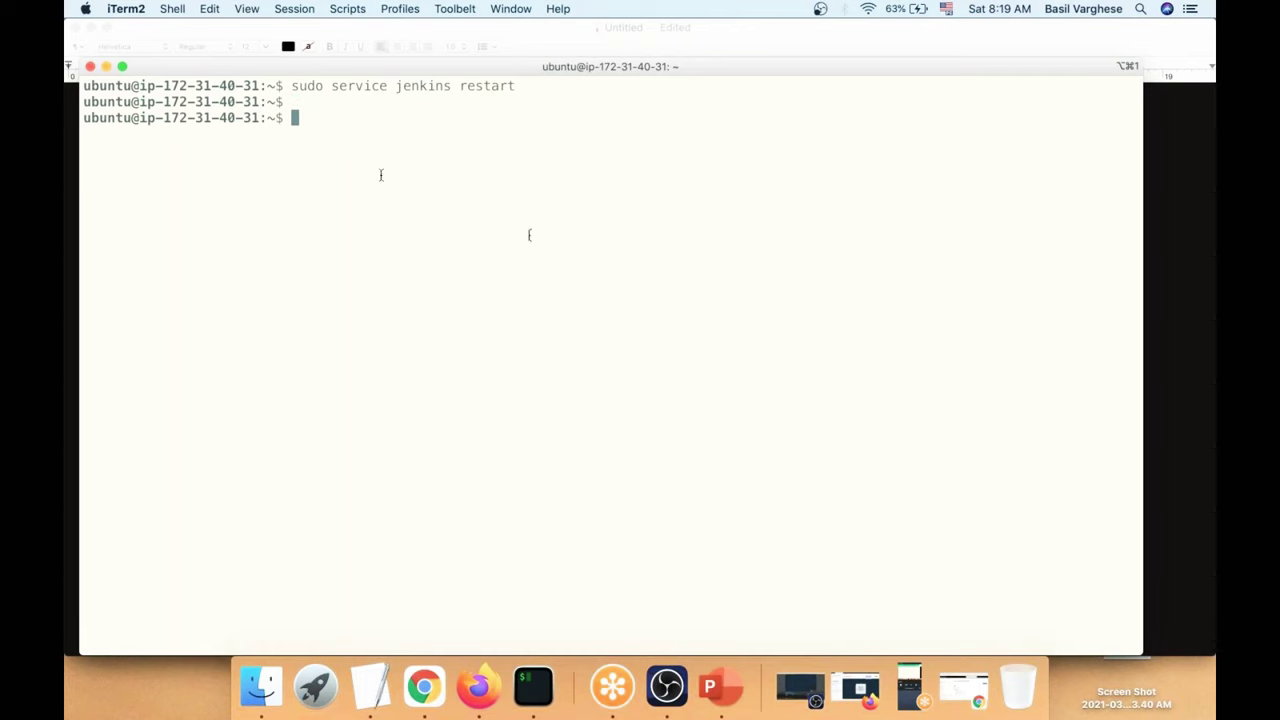
click(106, 66)
Step: Reload Jenkins after the restart and sign in with the Jenkins username and password
click(424, 686)
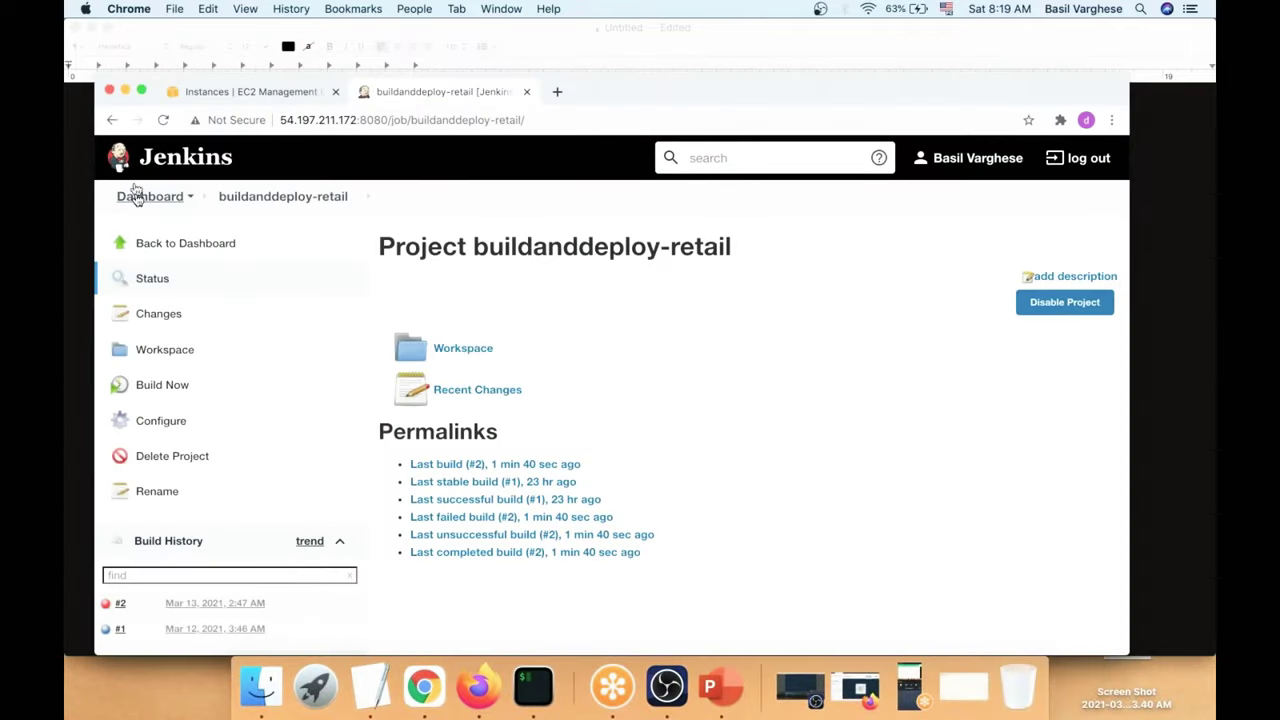
click(134, 195)
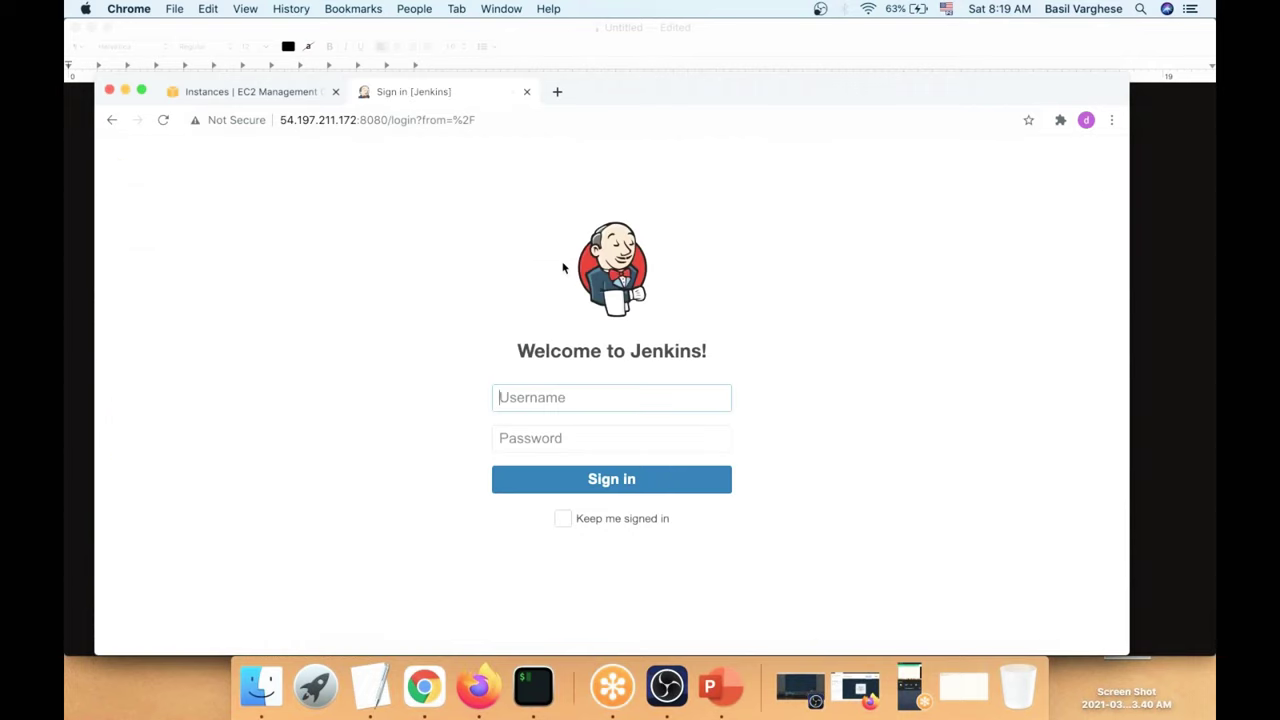
key(Tab)
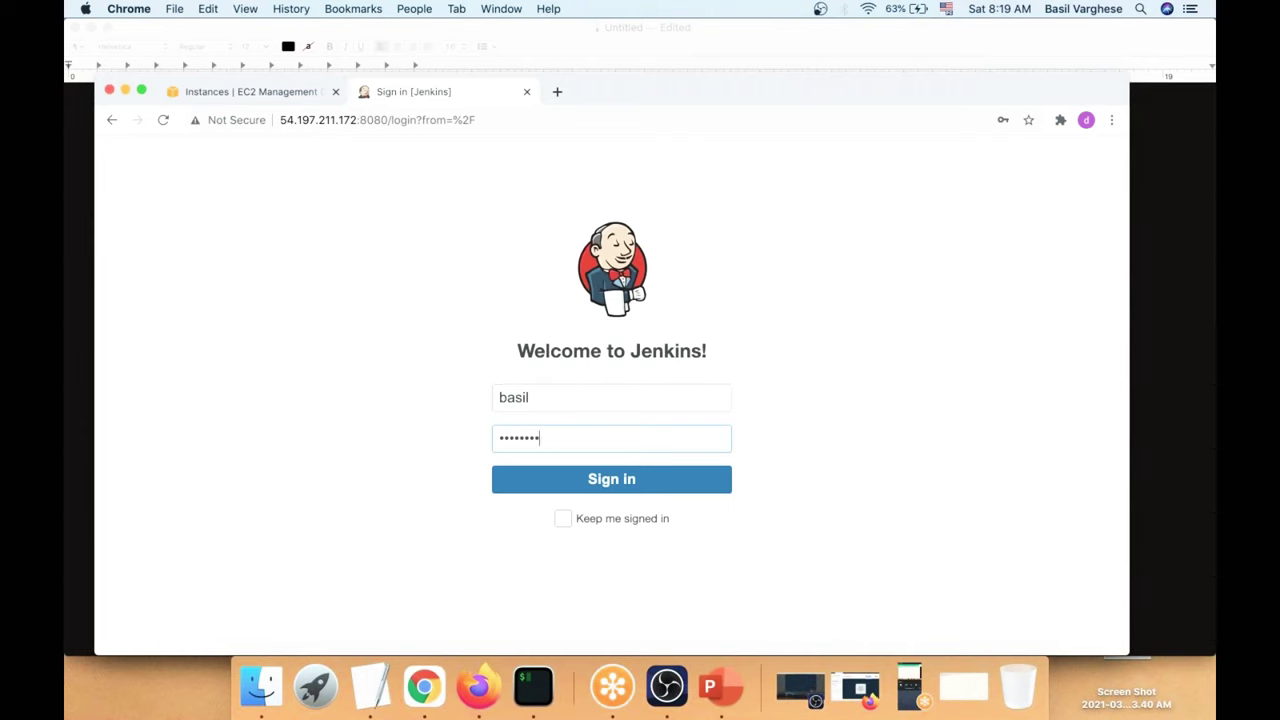
key(Return)
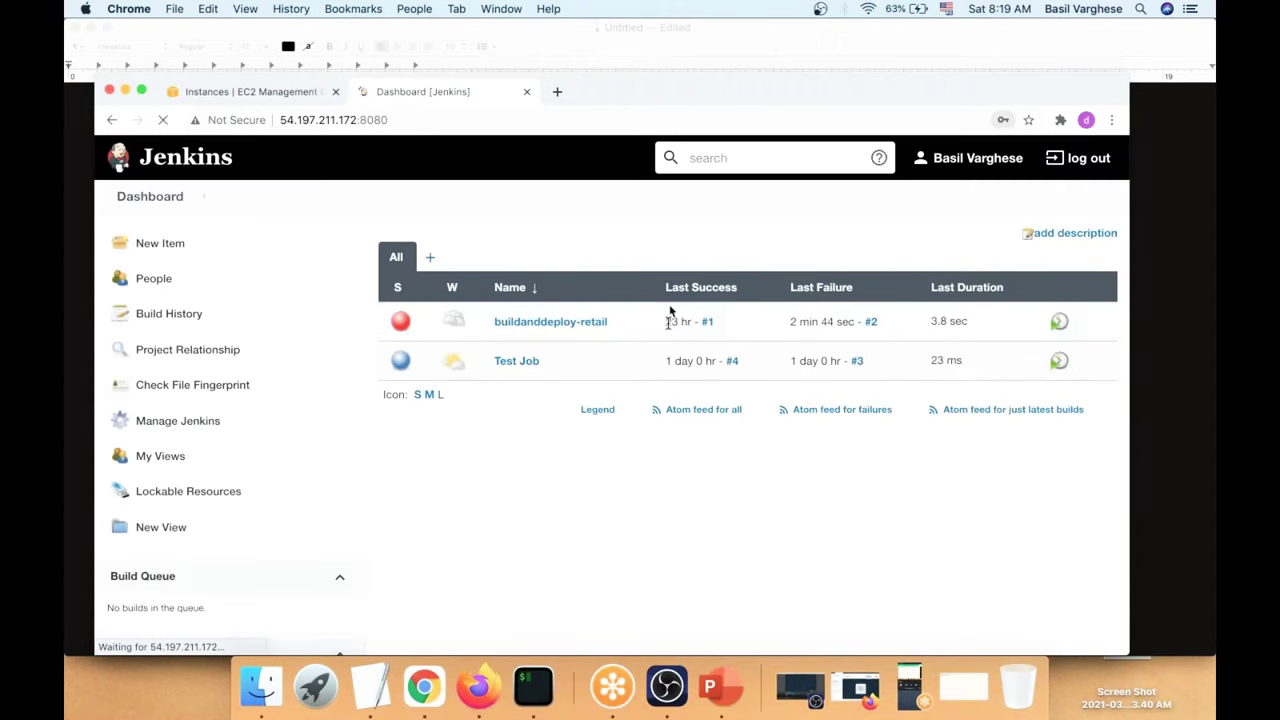
Step: Open buildanddeploy-retail, decline saving the password, and start build #3
click(570, 324)
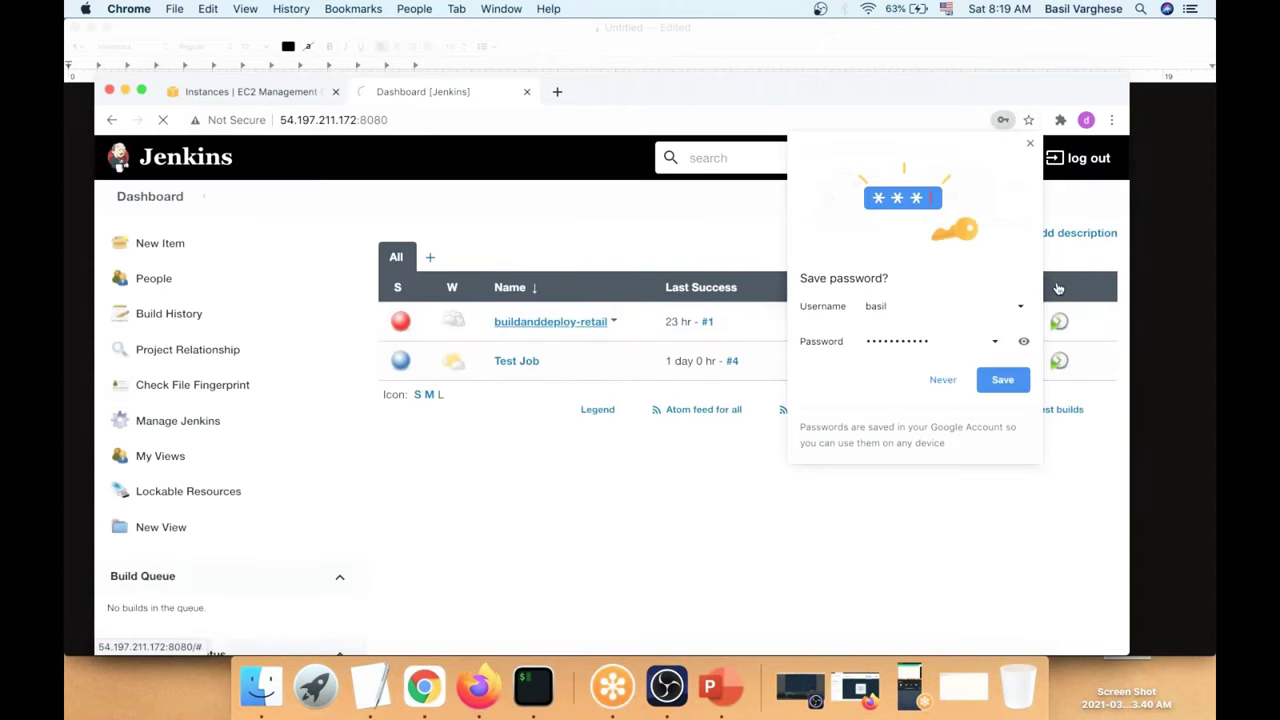
click(943, 380)
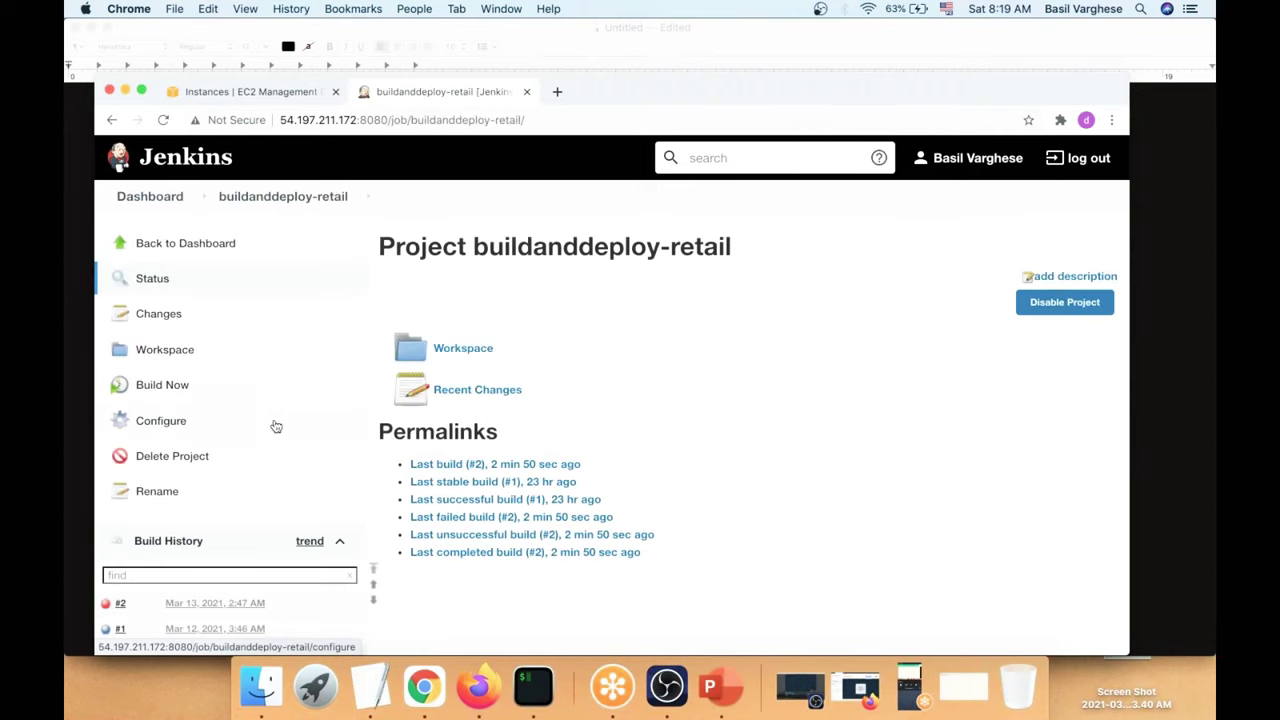
click(172, 385)
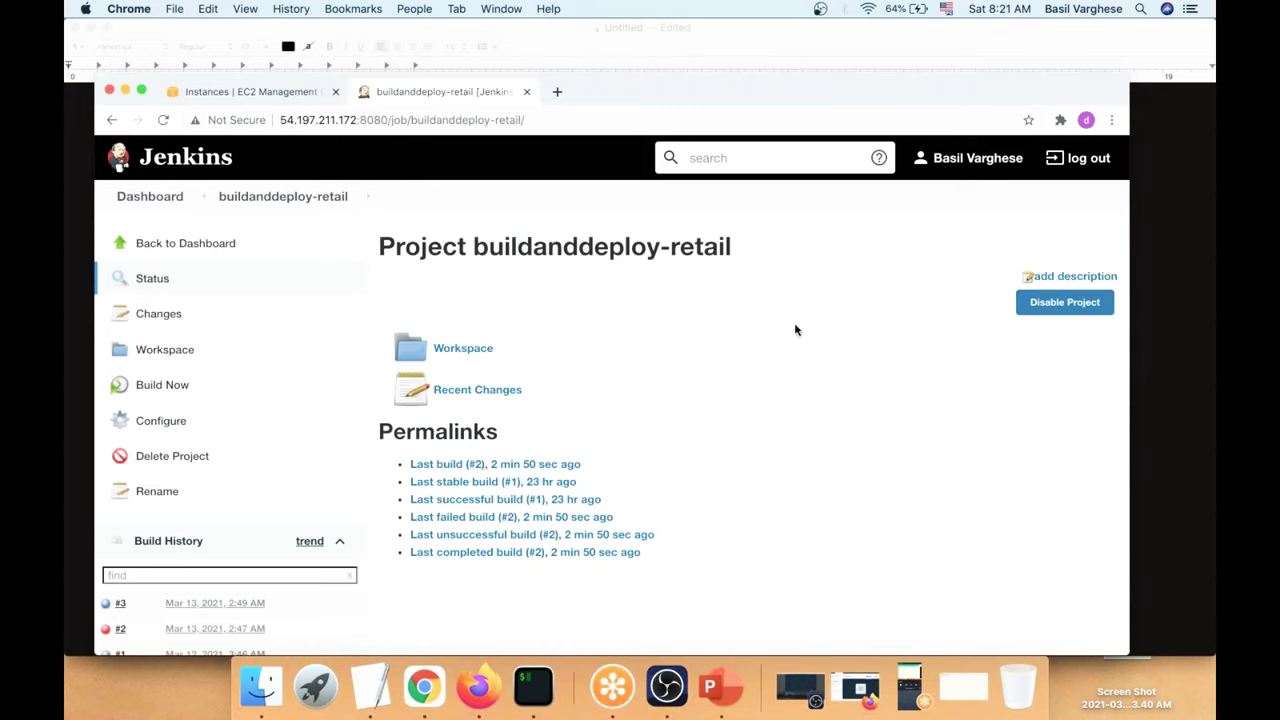
Step: Load hub.docker.com in a new tab to check the updated sa-frontend and sa-webapp repositories, then return to Jenkins
click(557, 92)
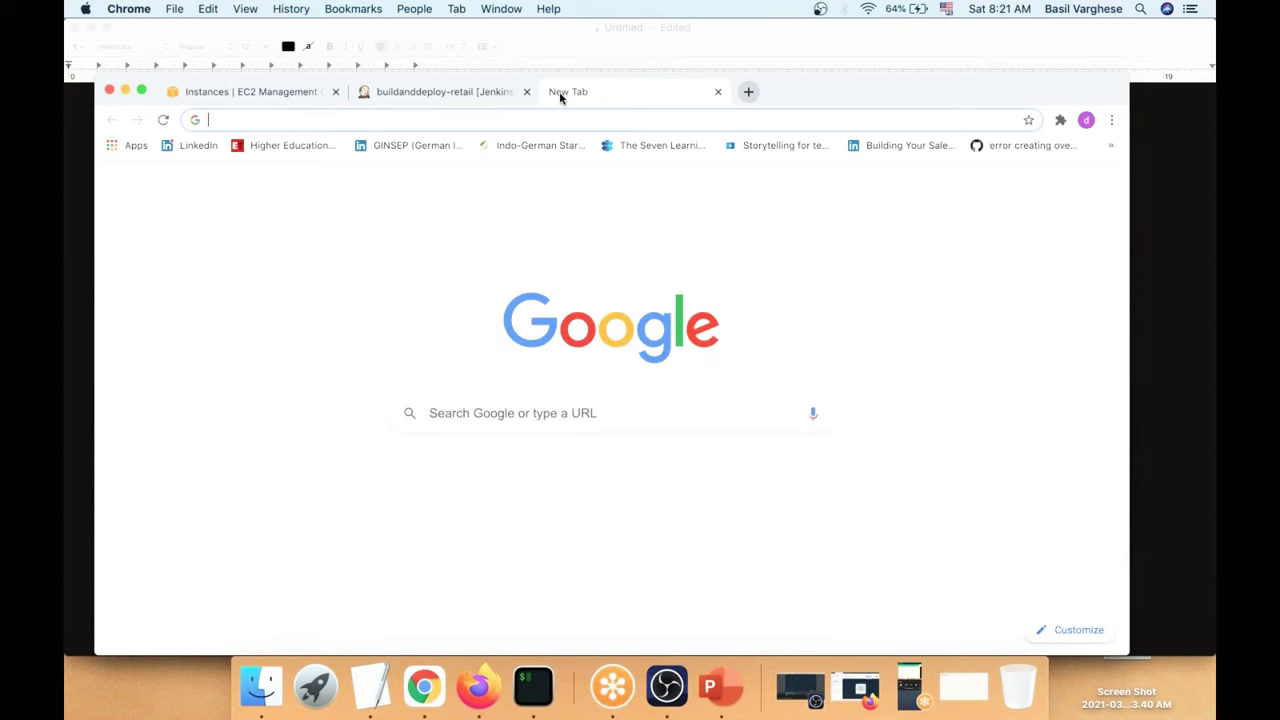
text(hu)
key(Return)
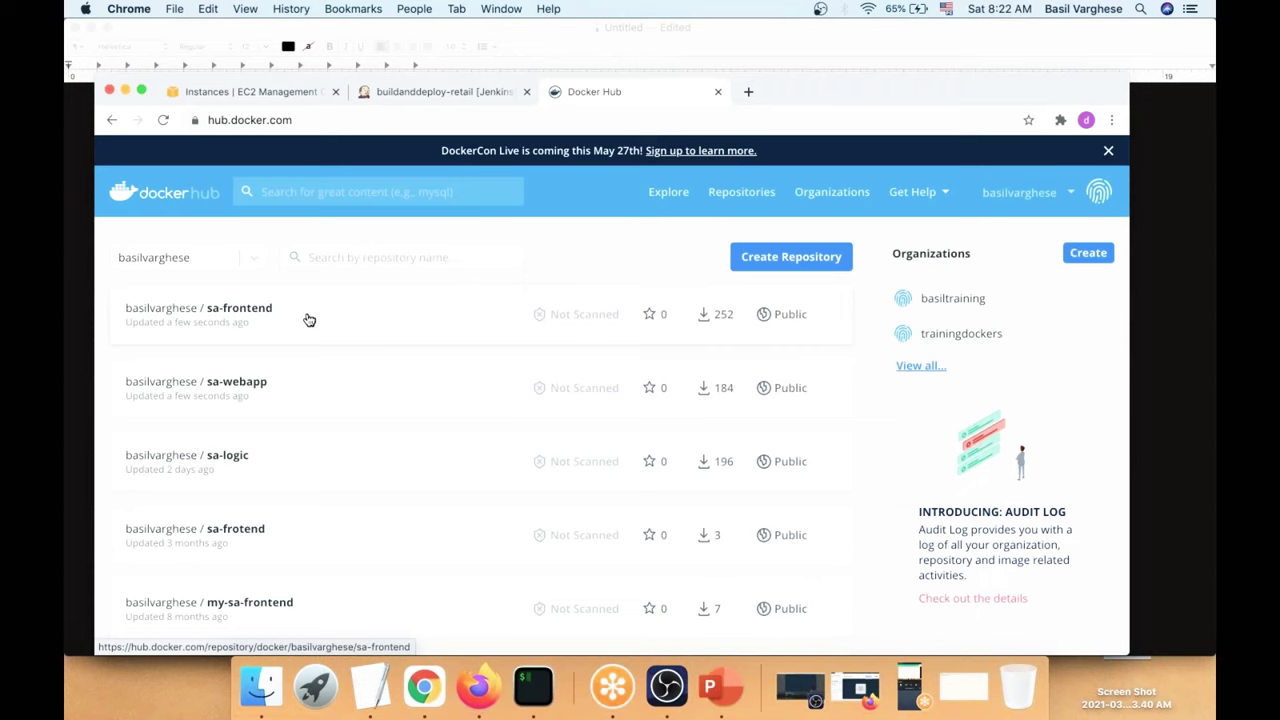
click(383, 97)
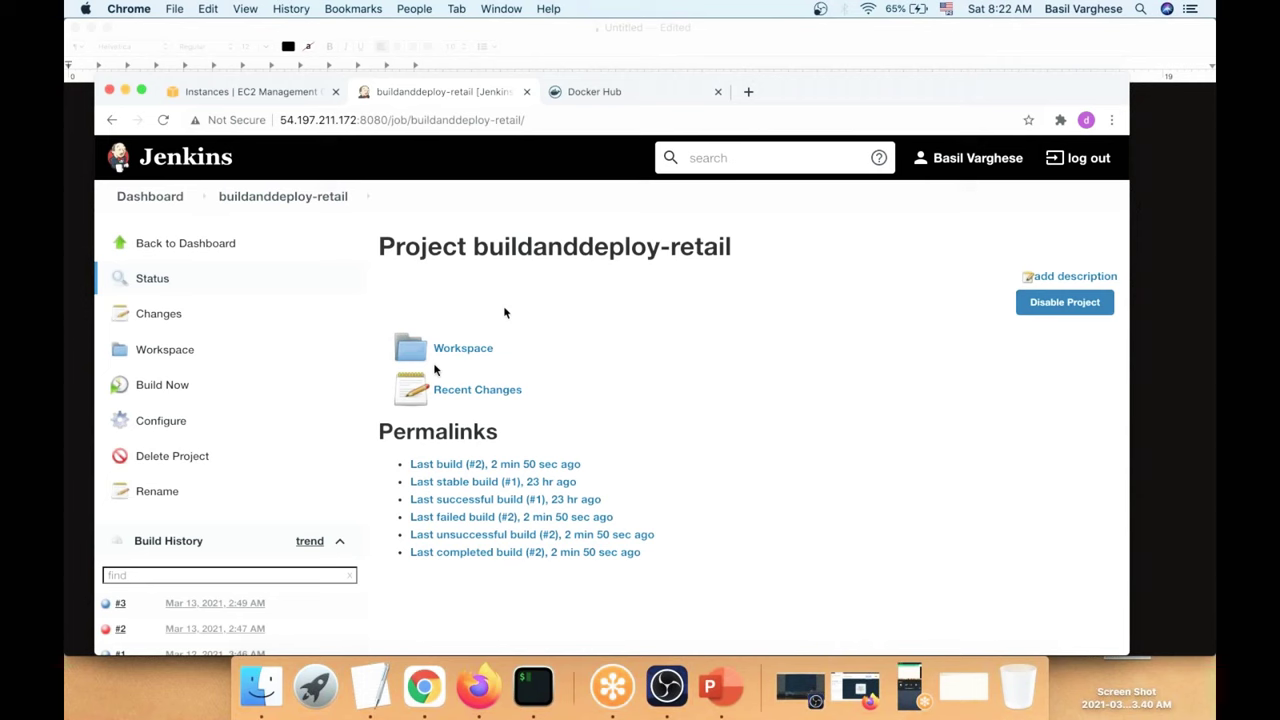
Step: On the job's Configure page, add an Execute shell step under the Build section
click(164, 420)
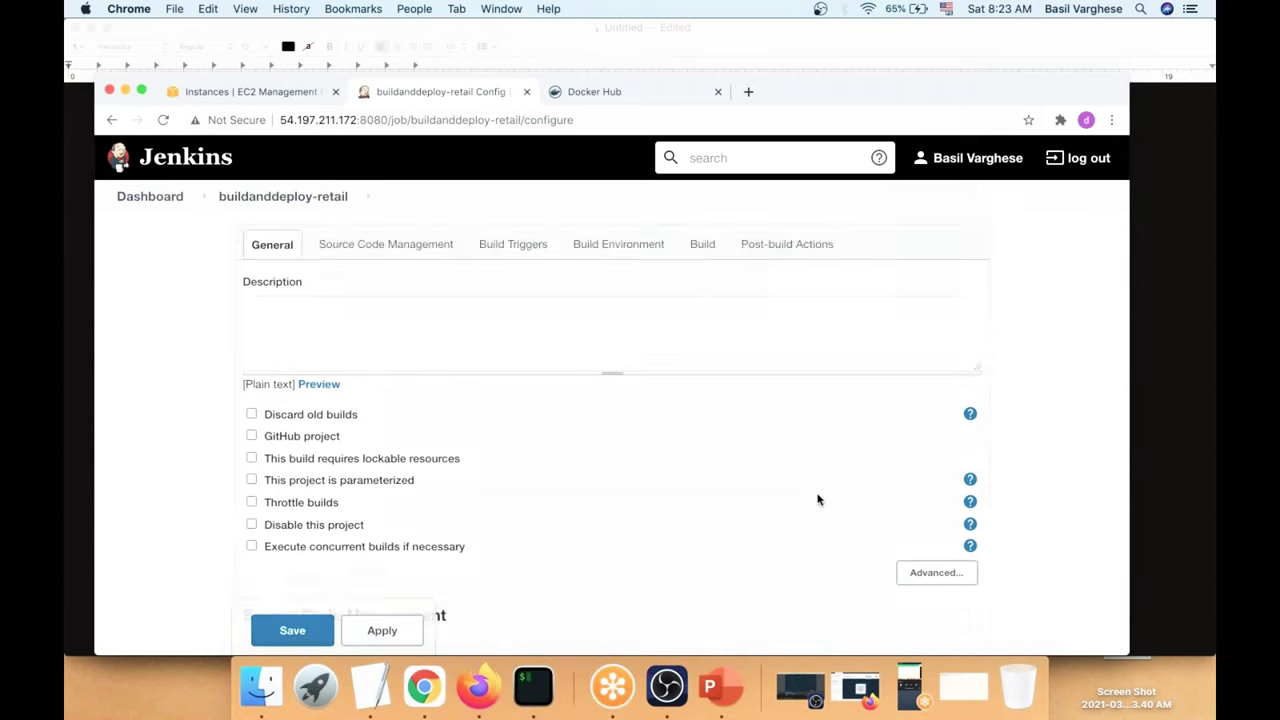
scroll(817, 499, down, 10)
scroll(817, 499, down, 10)
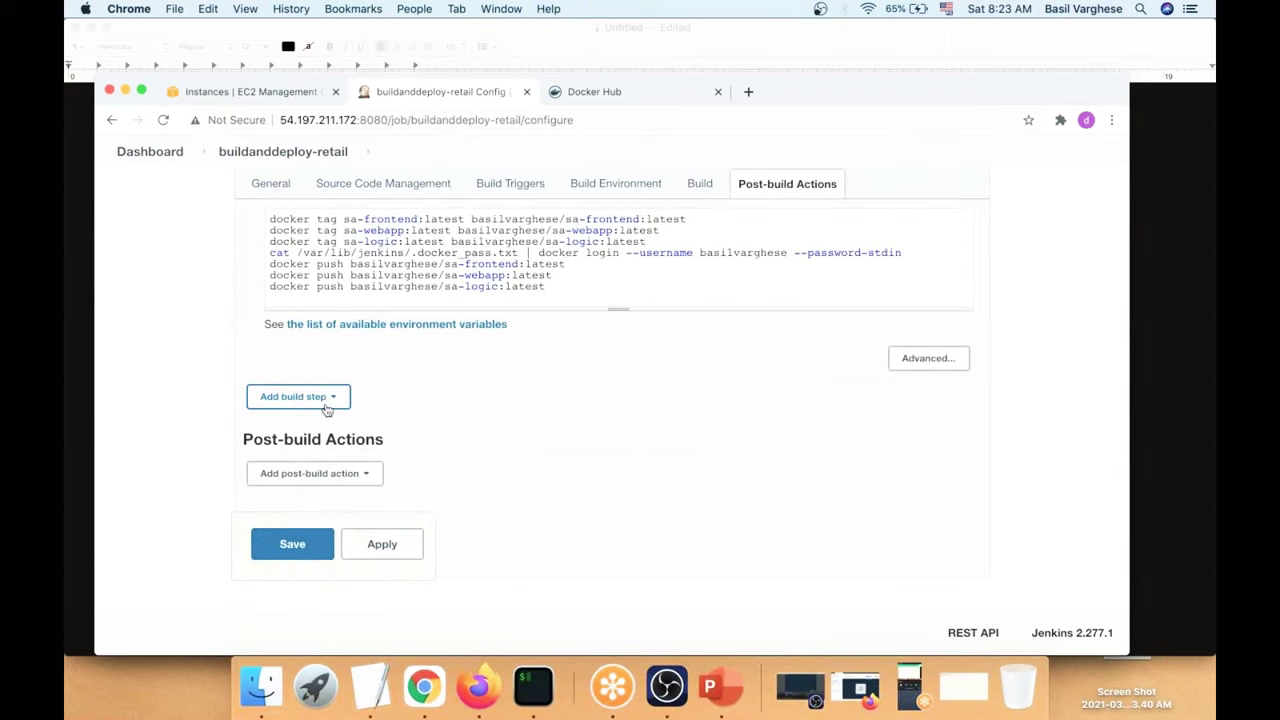
click(445, 489)
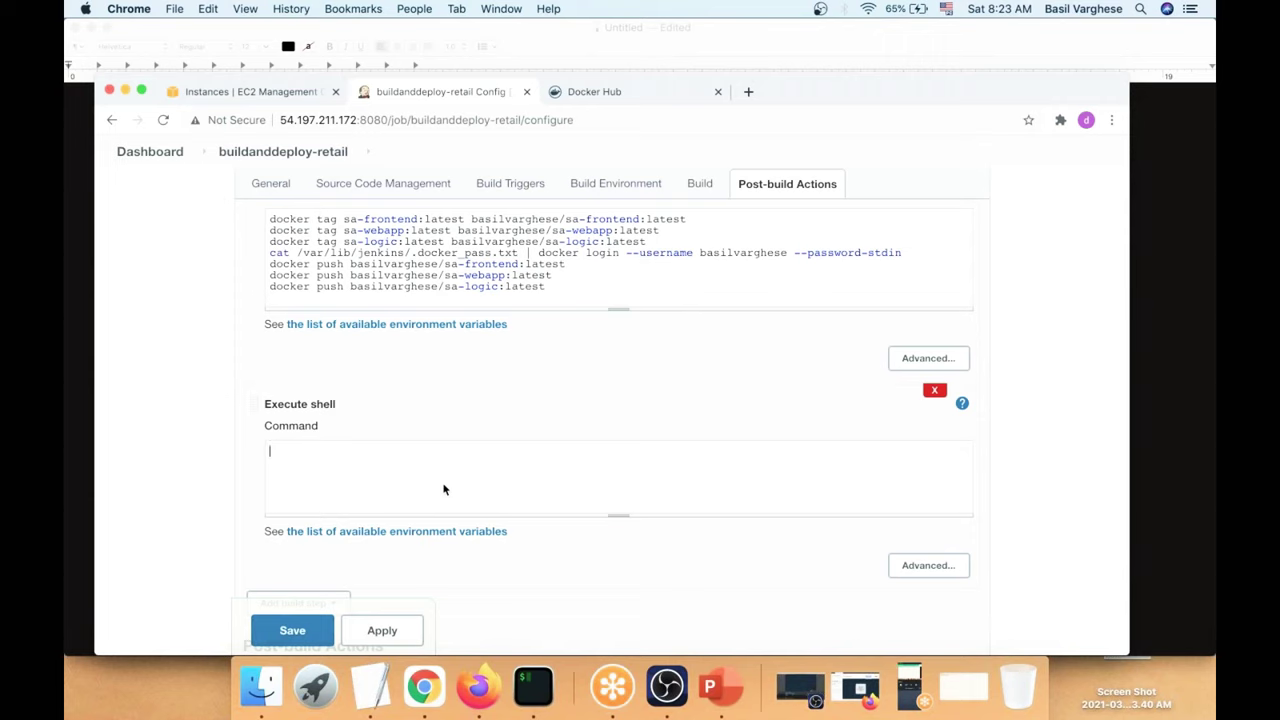
Step: Load the GitHub home page in a new browser tab
click(612, 91)
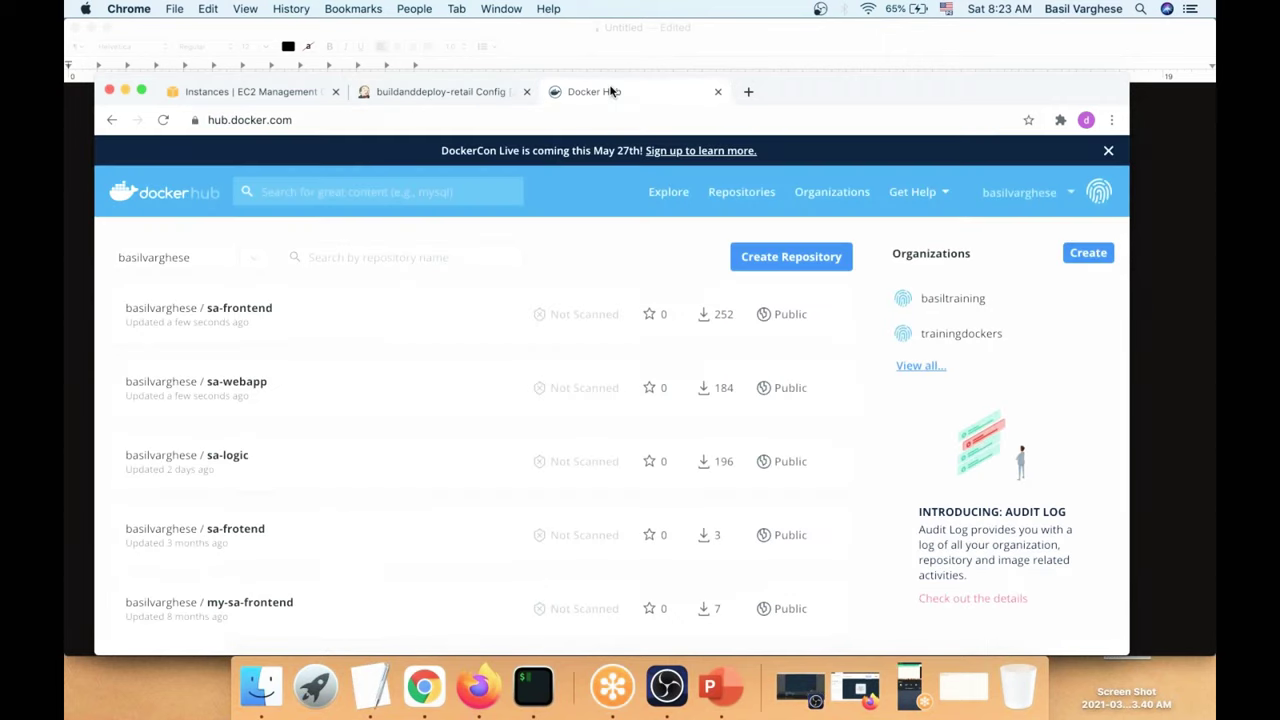
click(748, 91)
text(gmail.com)
key(Return)
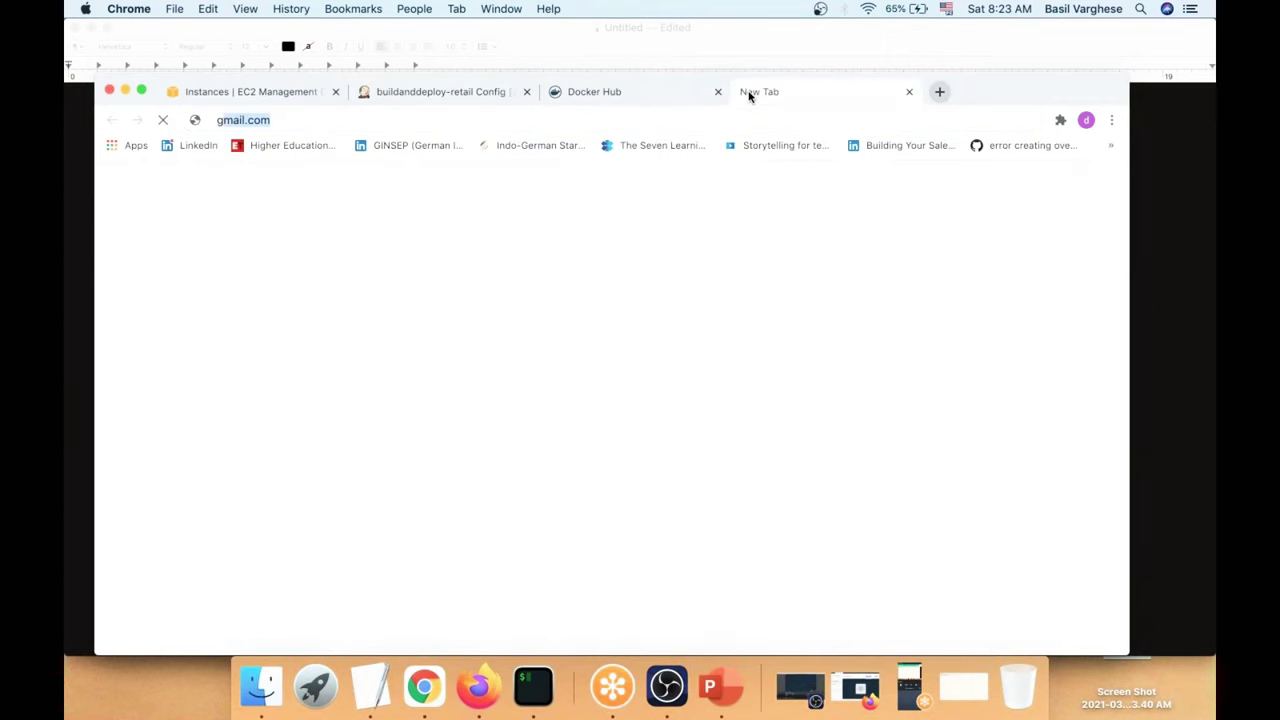
text(github)
key(Return)
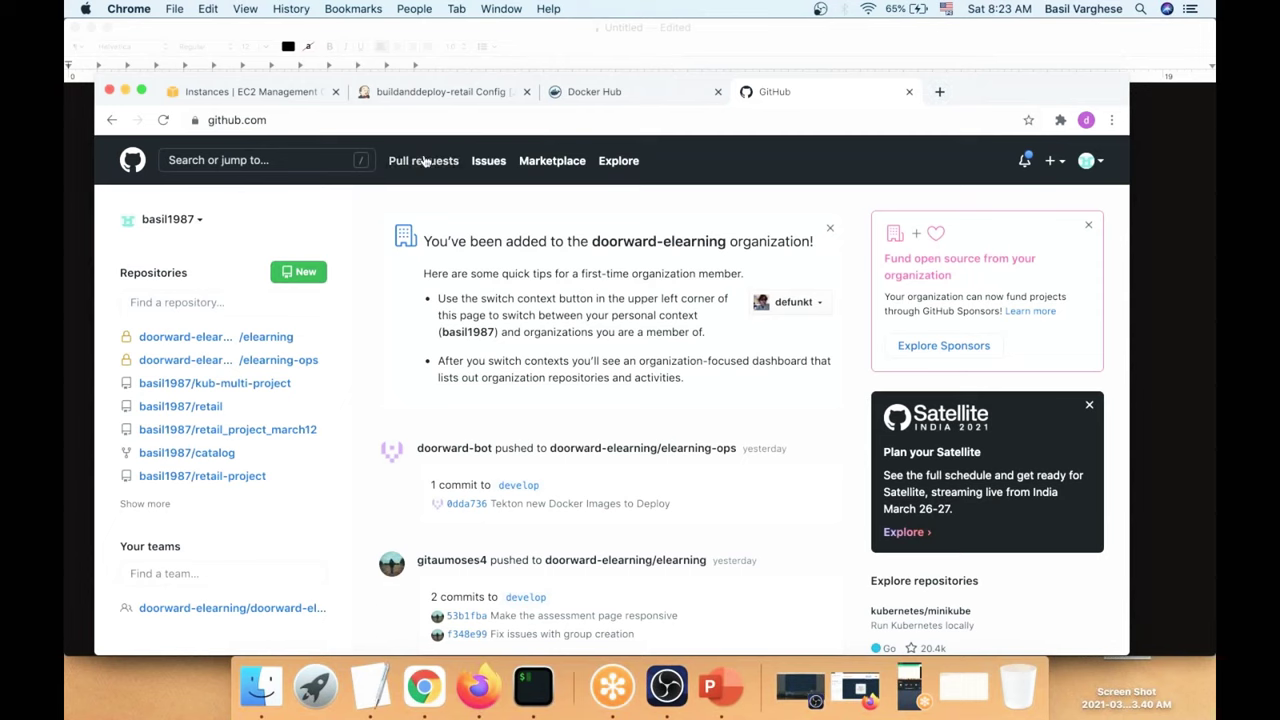
Step: Open the retail_project_march12 repository and its resource-manifests folder
click(295, 432)
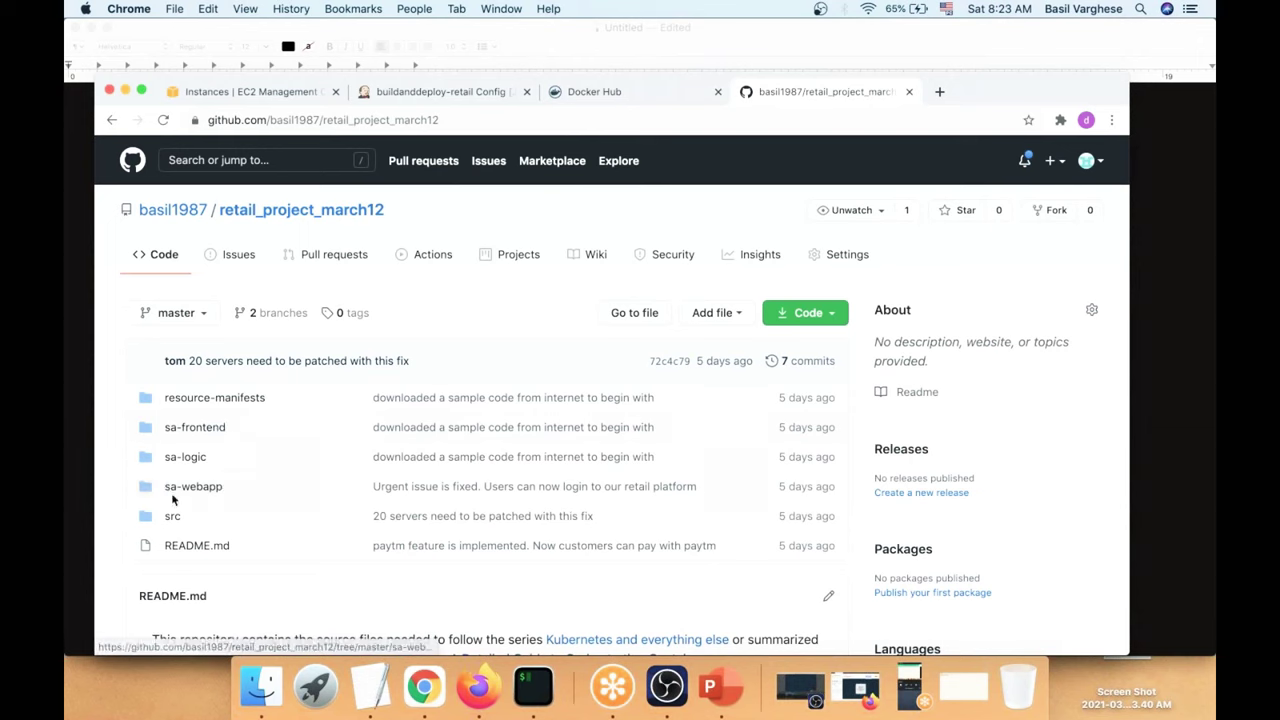
drag(243, 429, 256, 487)
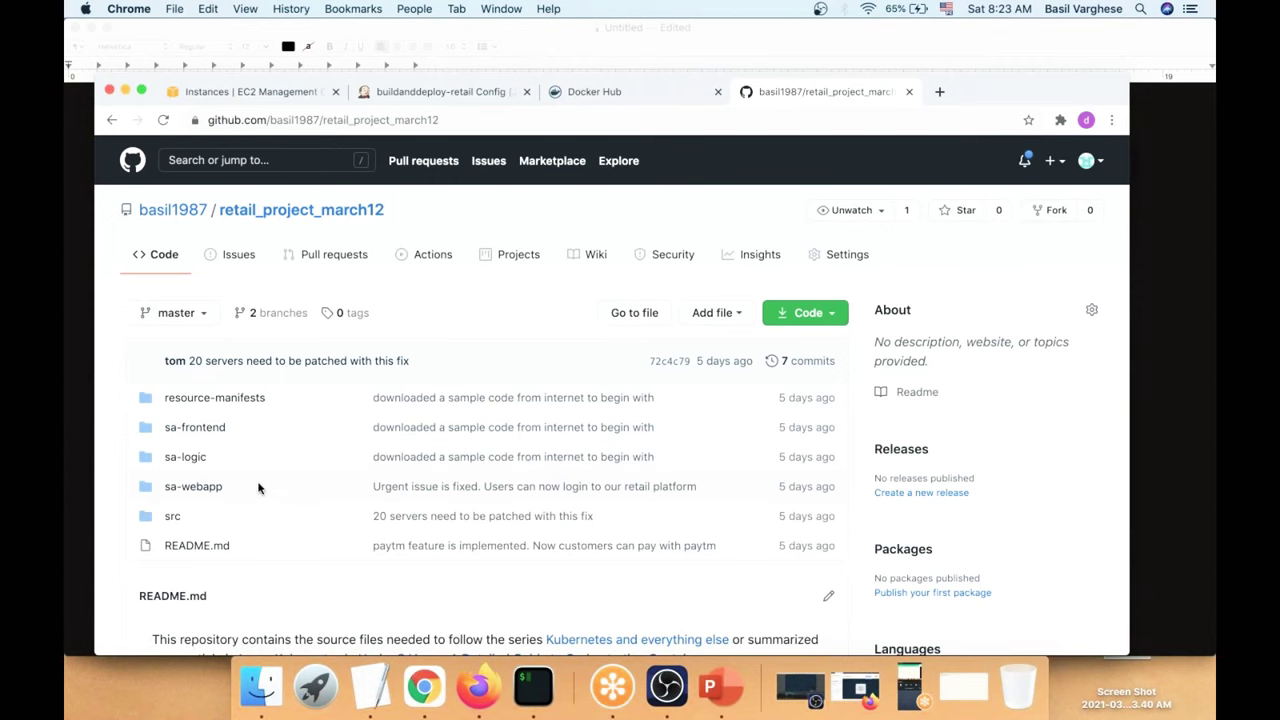
click(209, 400)
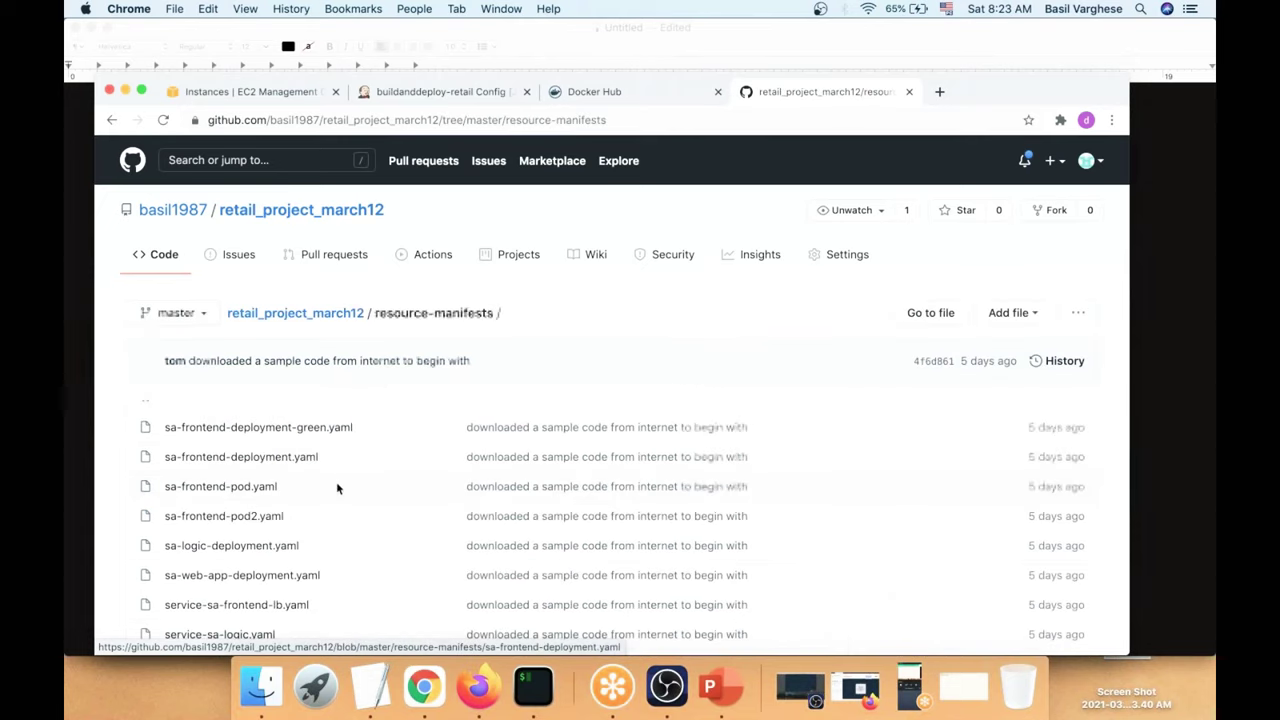
scroll(337, 486, down, 3)
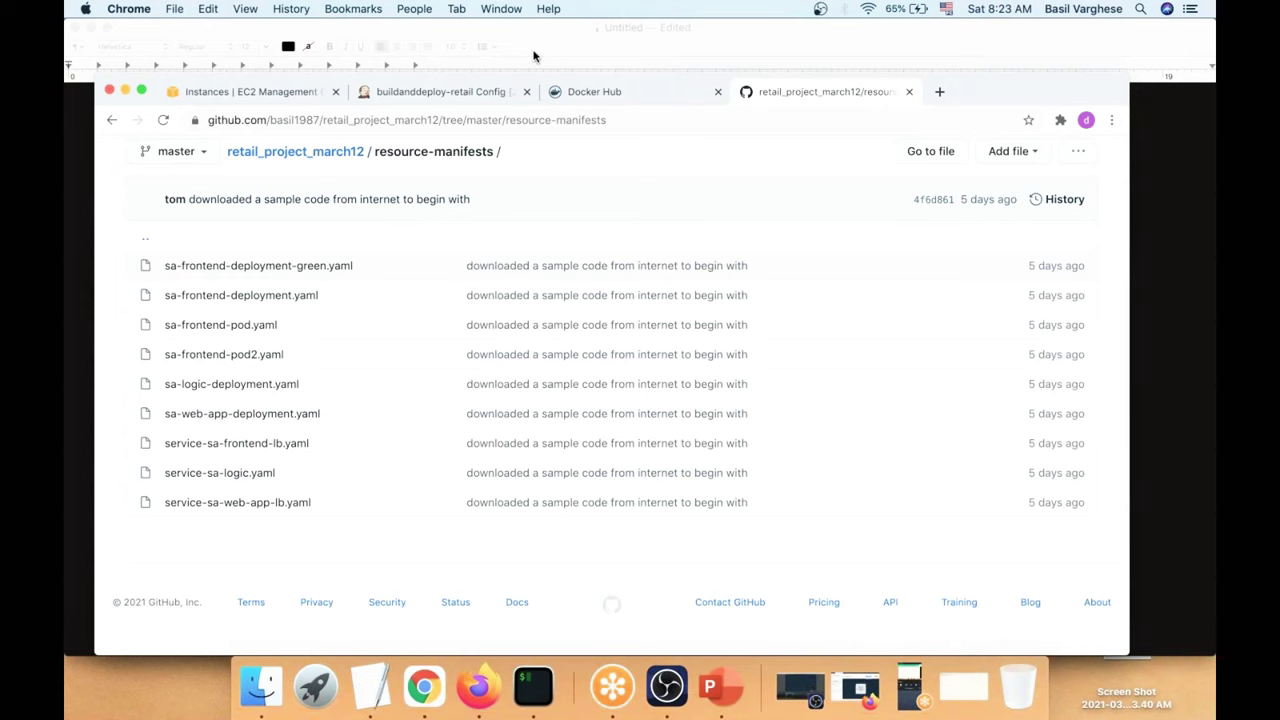
Step: Confirm sa-logic's latest tag was pushed 3 minutes ago, then return to the GitHub tab
click(614, 98)
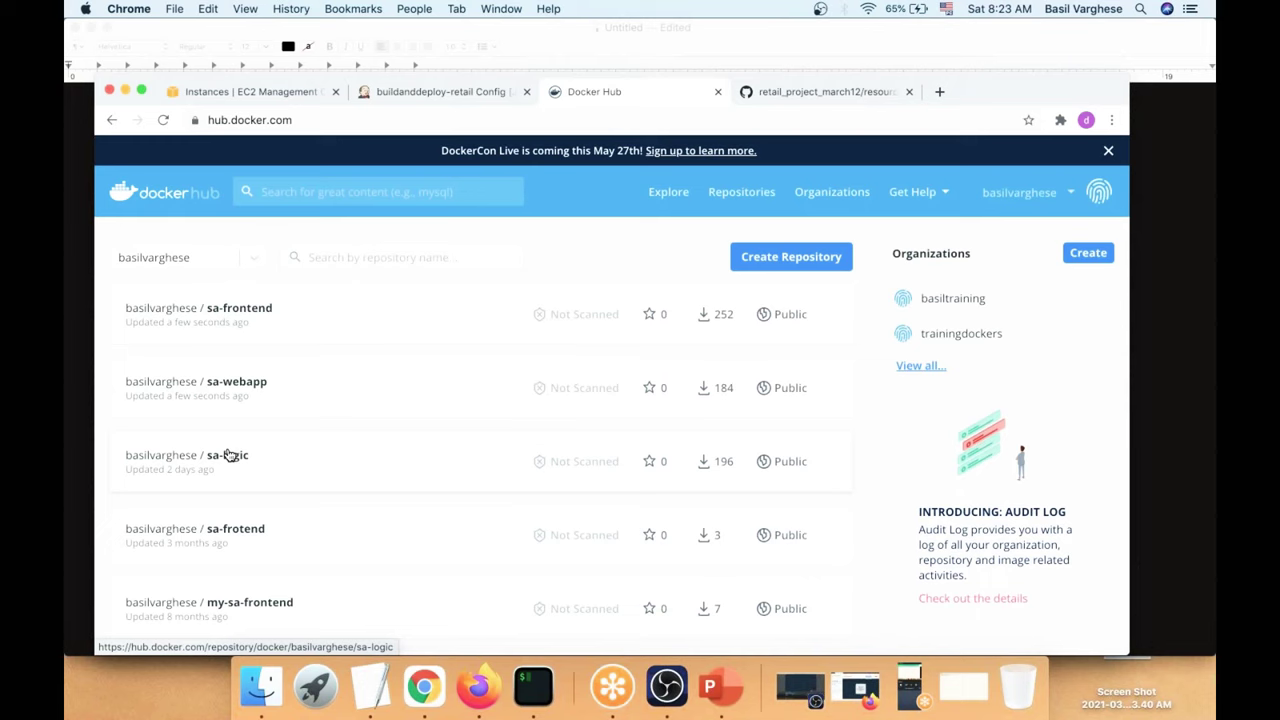
click(229, 456)
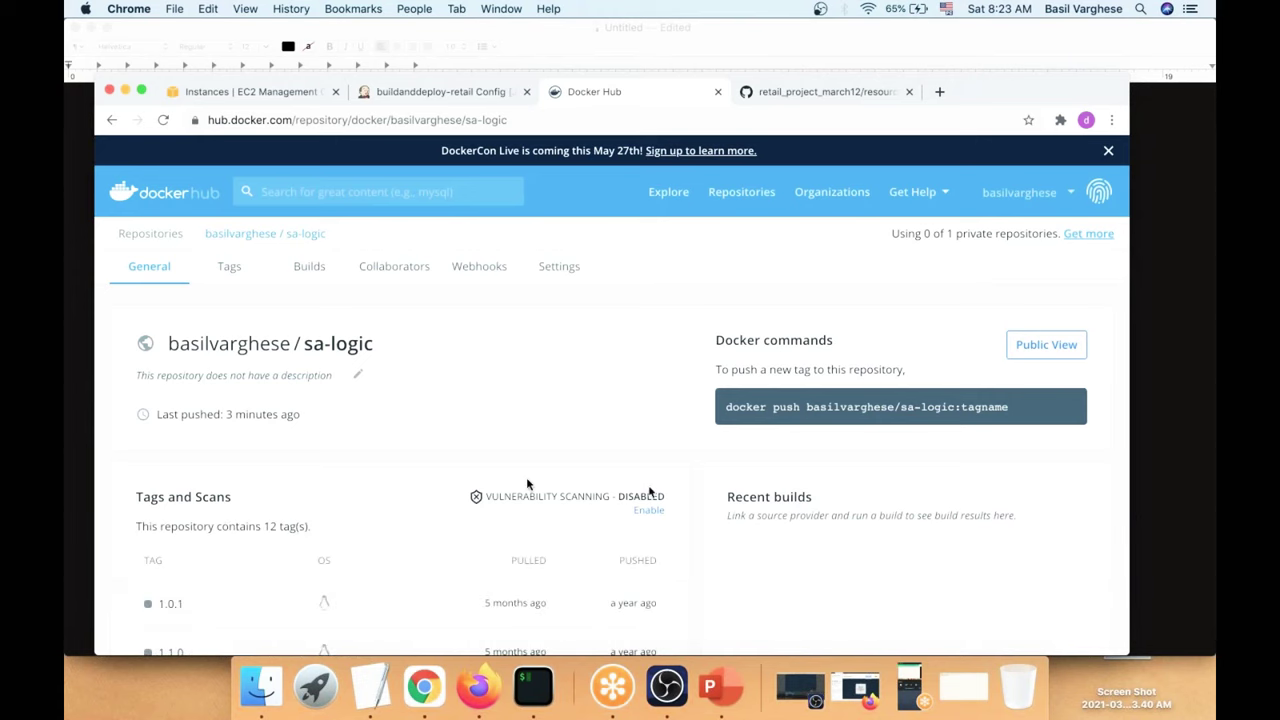
scroll(527, 484, down, 1)
scroll(527, 484, down, 1)
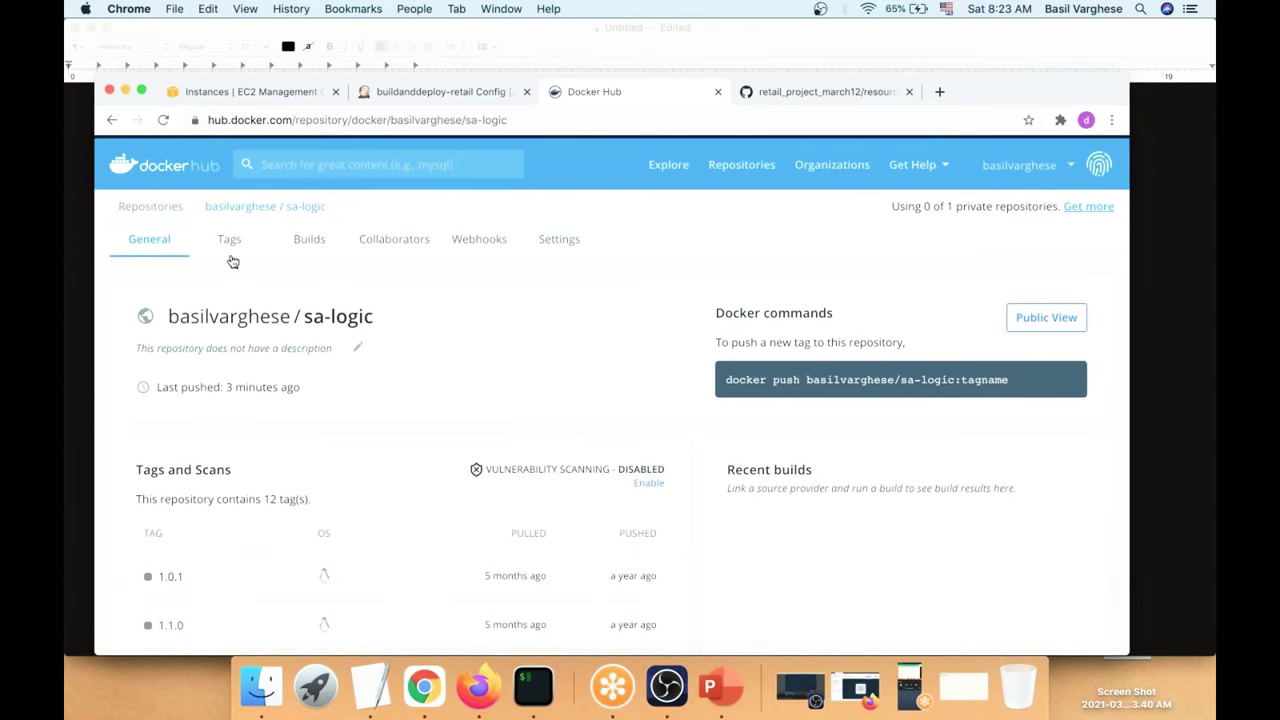
click(229, 244)
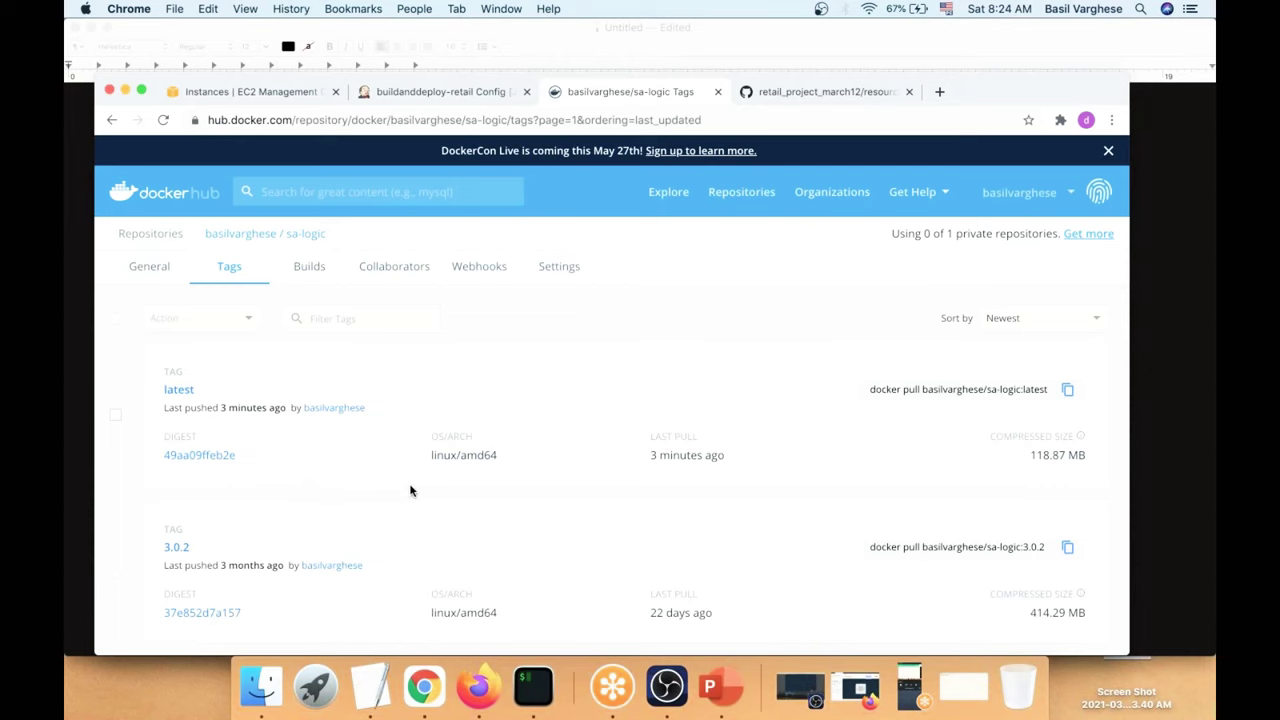
click(152, 233)
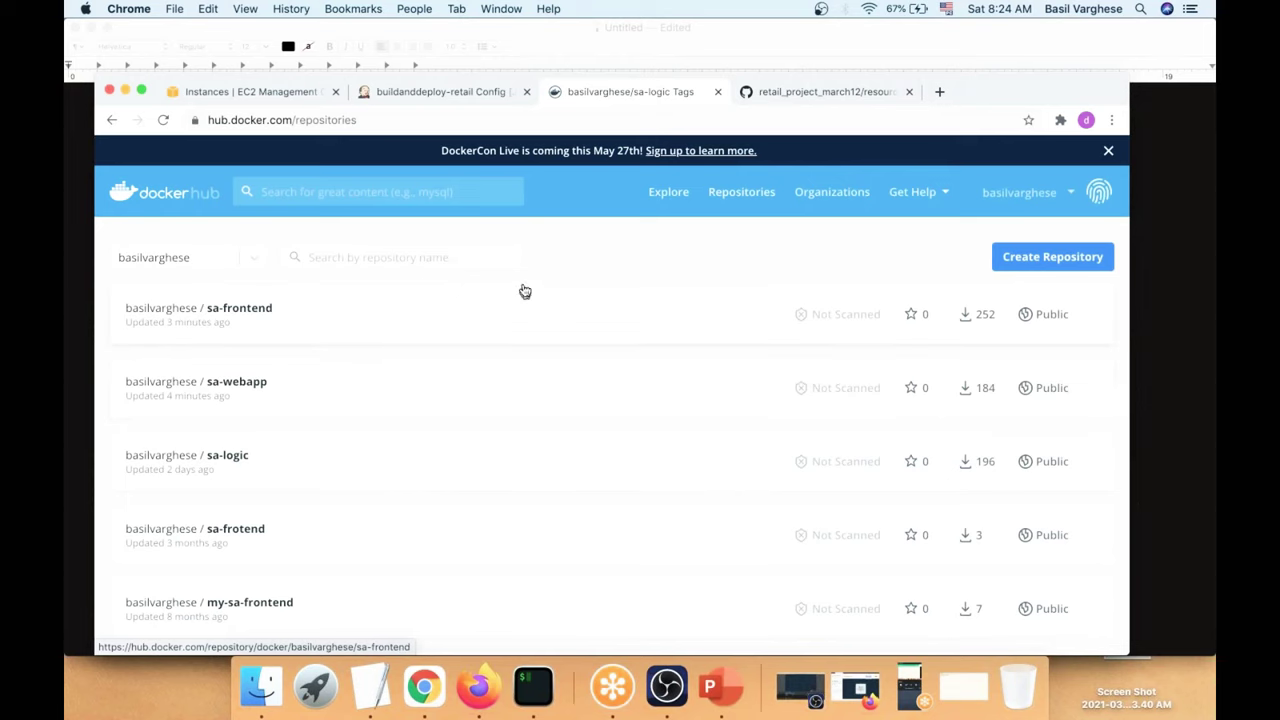
click(789, 100)
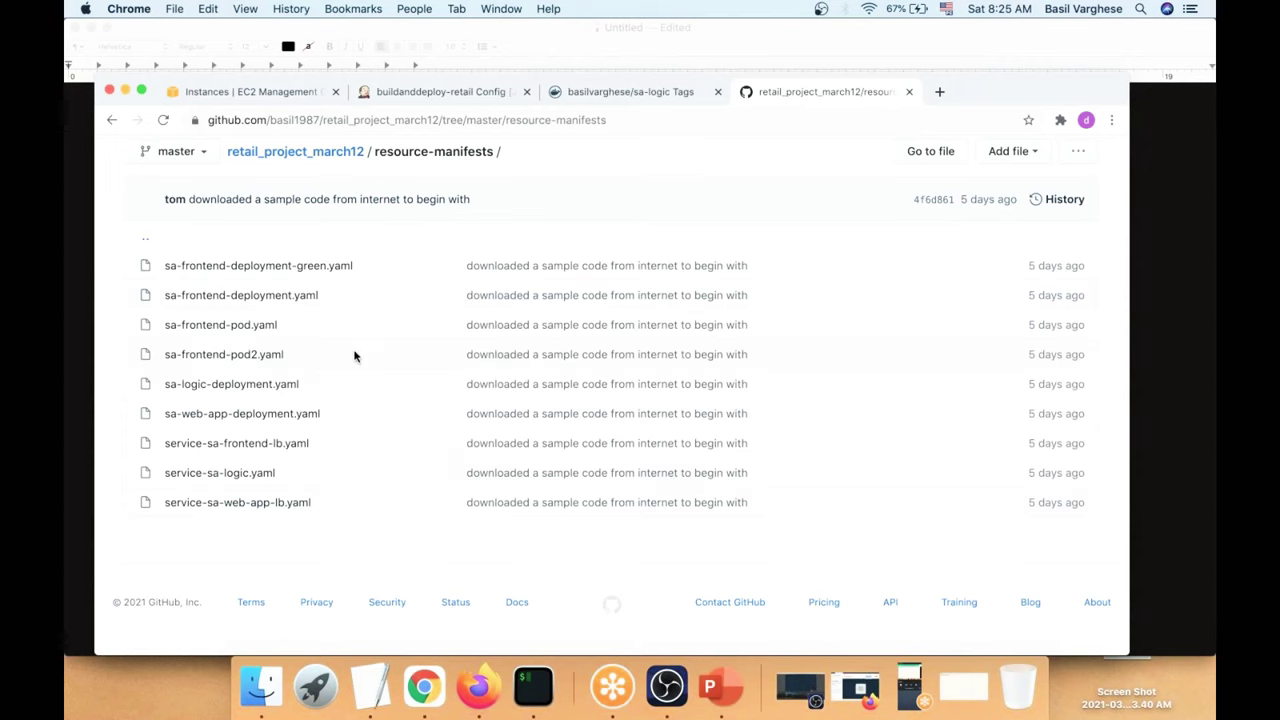
scroll(355, 356, up, 3)
drag(374, 313, 465, 314)
scroll(465, 314, down, 1)
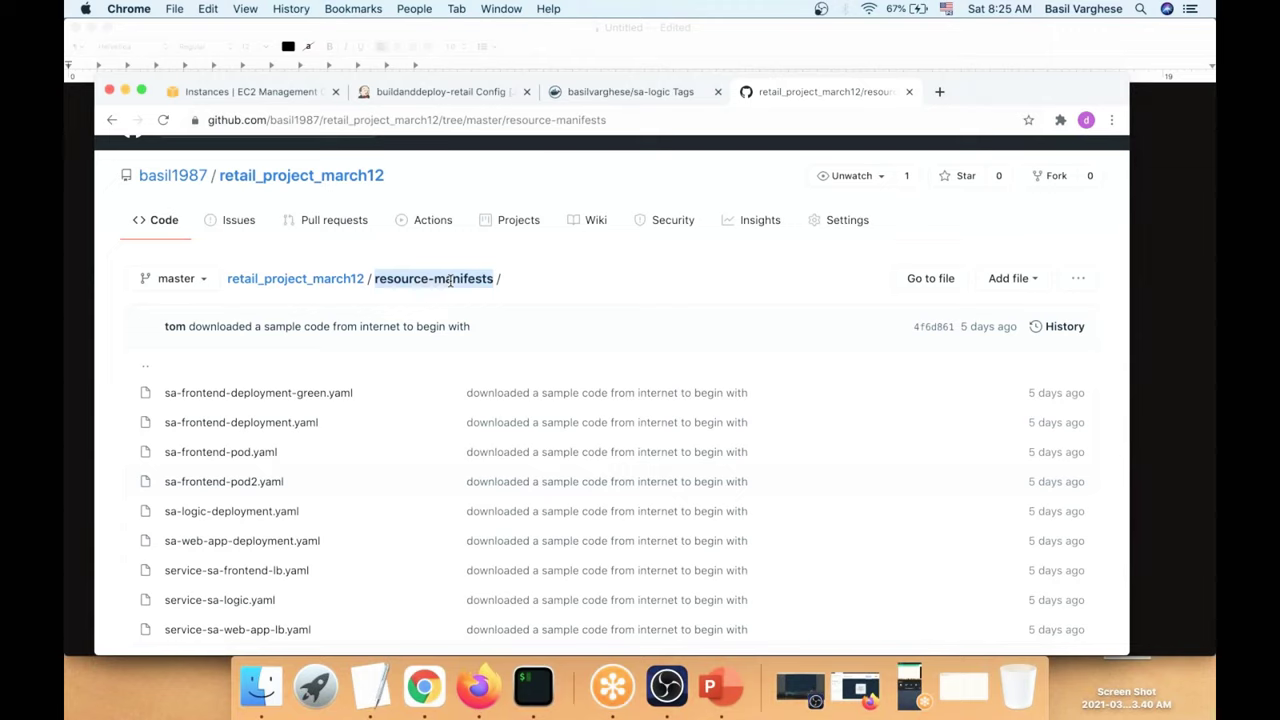
scroll(450, 281, down, 4)
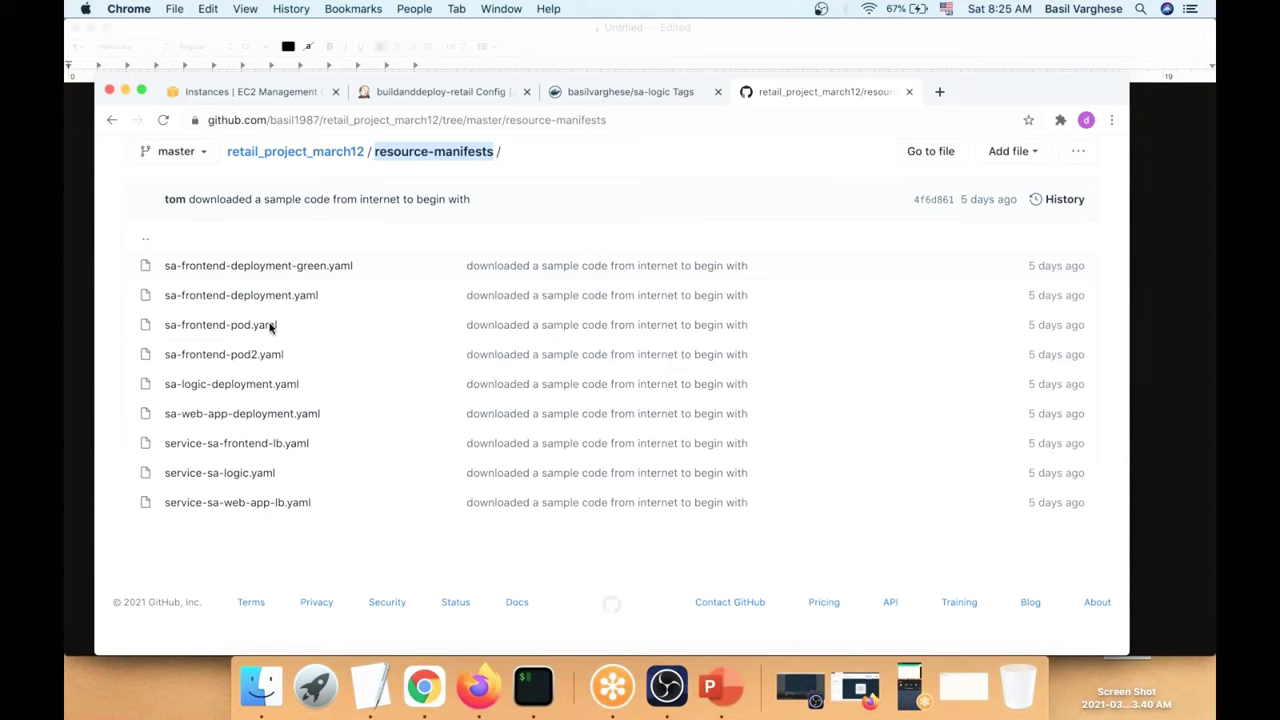
Step: Use the top menu bar, then clear the highlight so the nine resource-manifests YAML files show
click(820, 9)
click(862, 89)
click(821, 10)
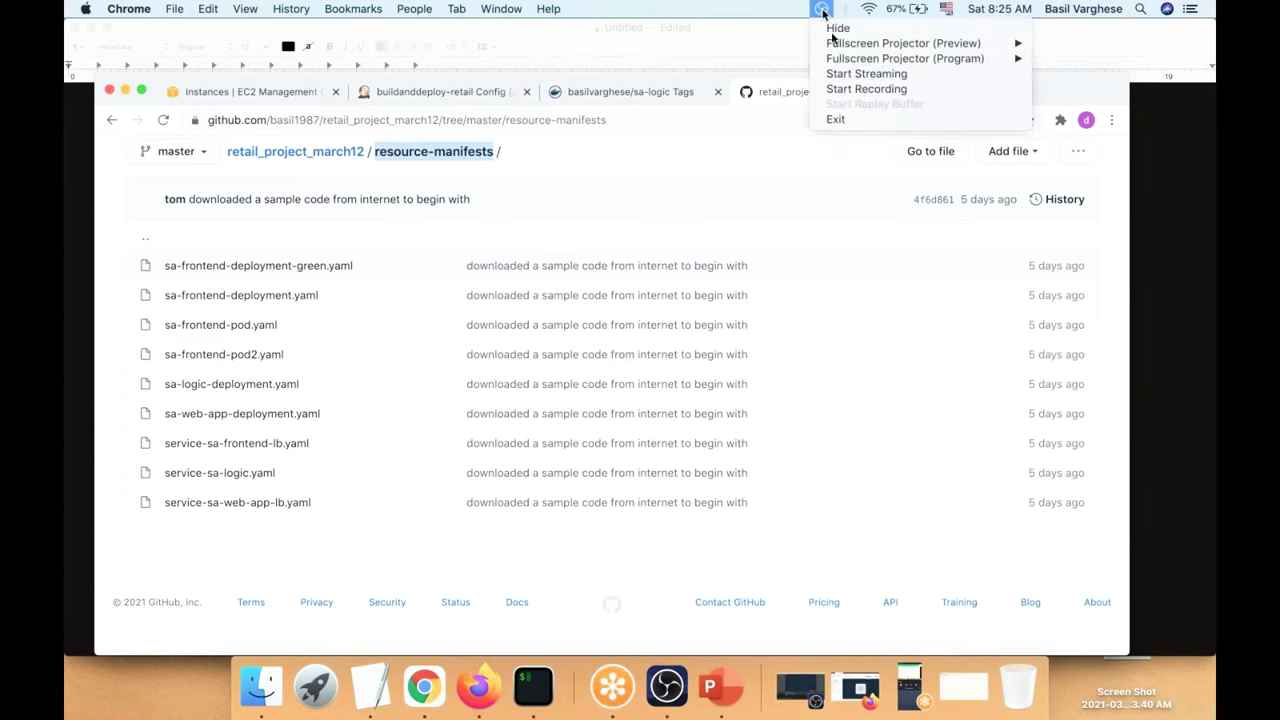
click(862, 89)
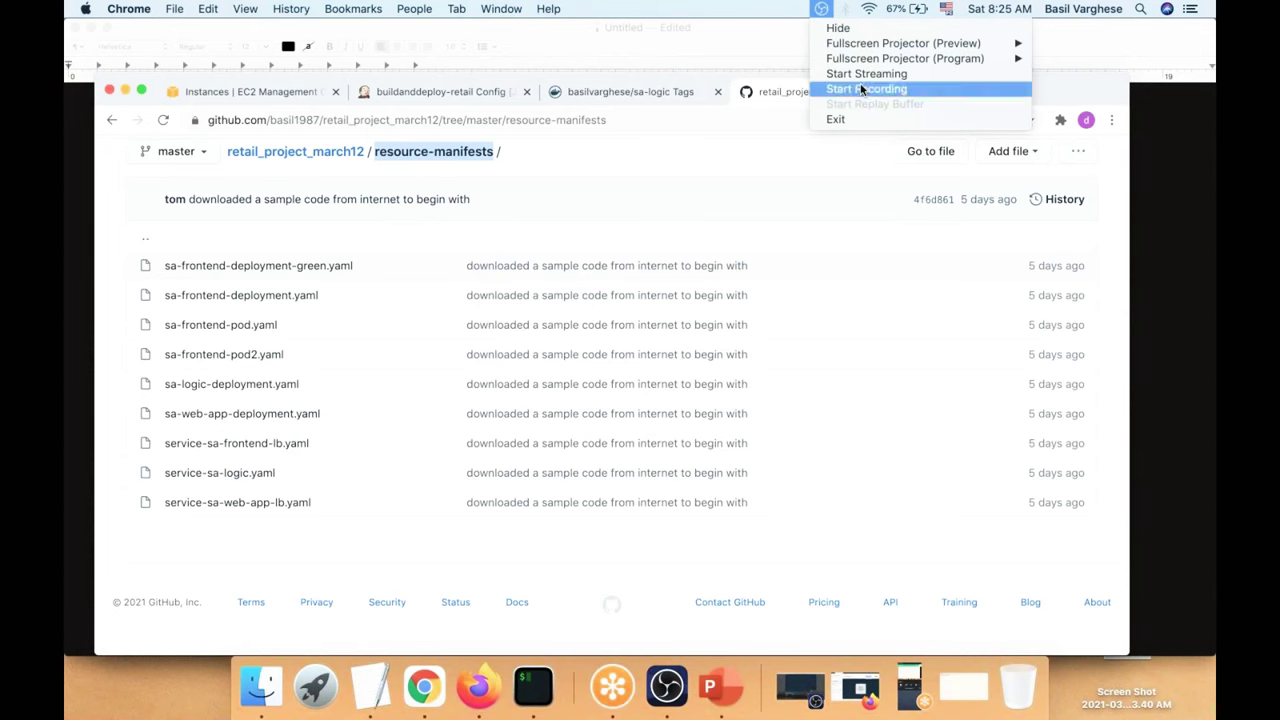
click(810, 162)
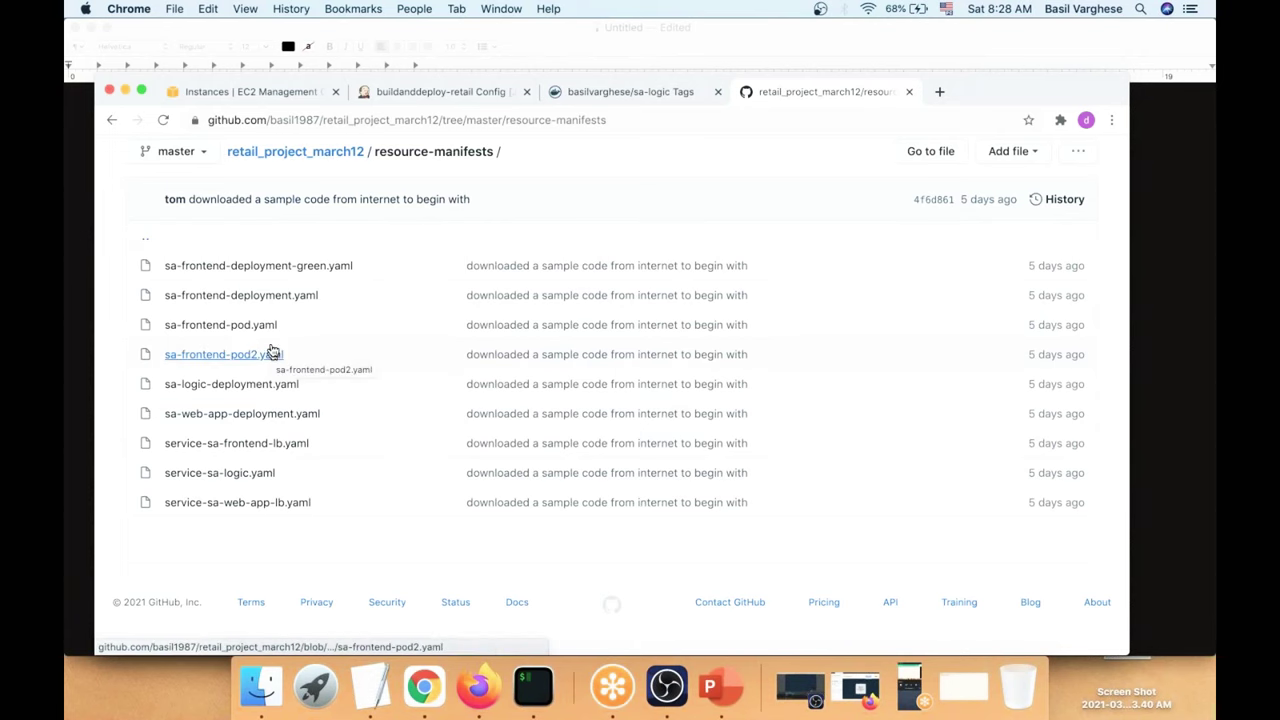
Step: Write 'cd resource-manifests' in the Execute shell step, copying the folder name from GitHub
click(318, 155)
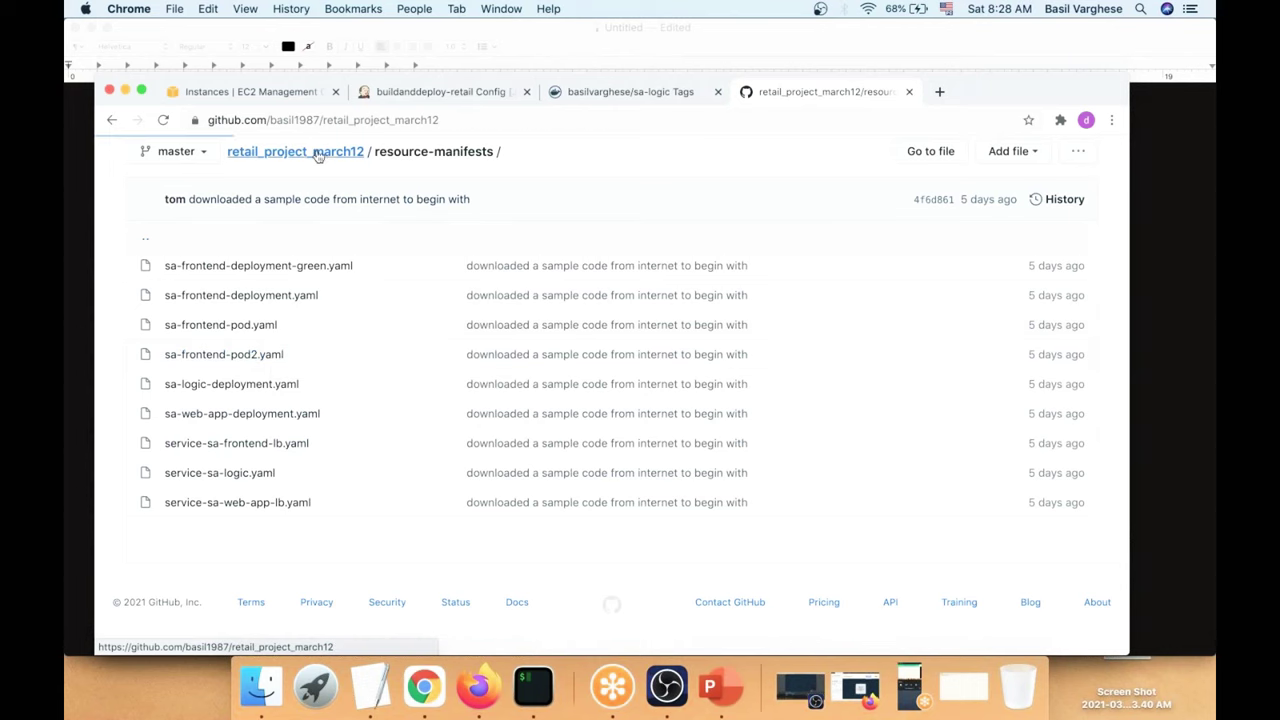
click(462, 93)
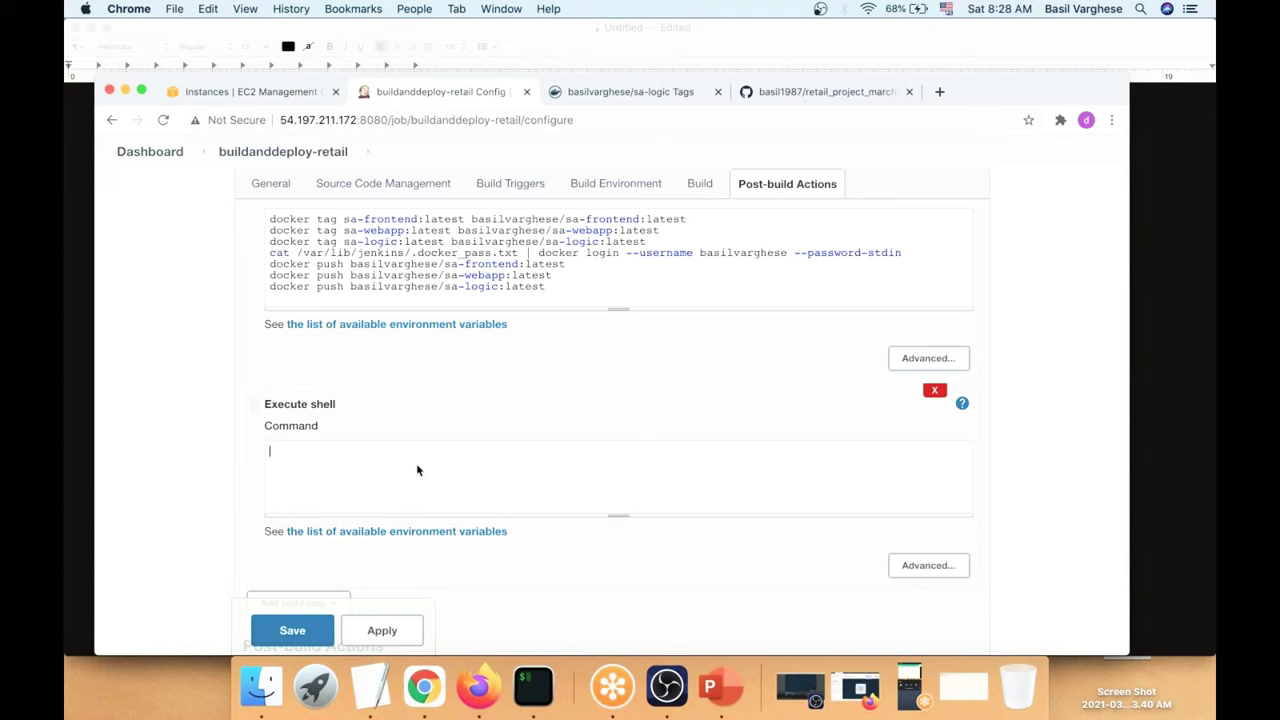
text(cd)
click(806, 91)
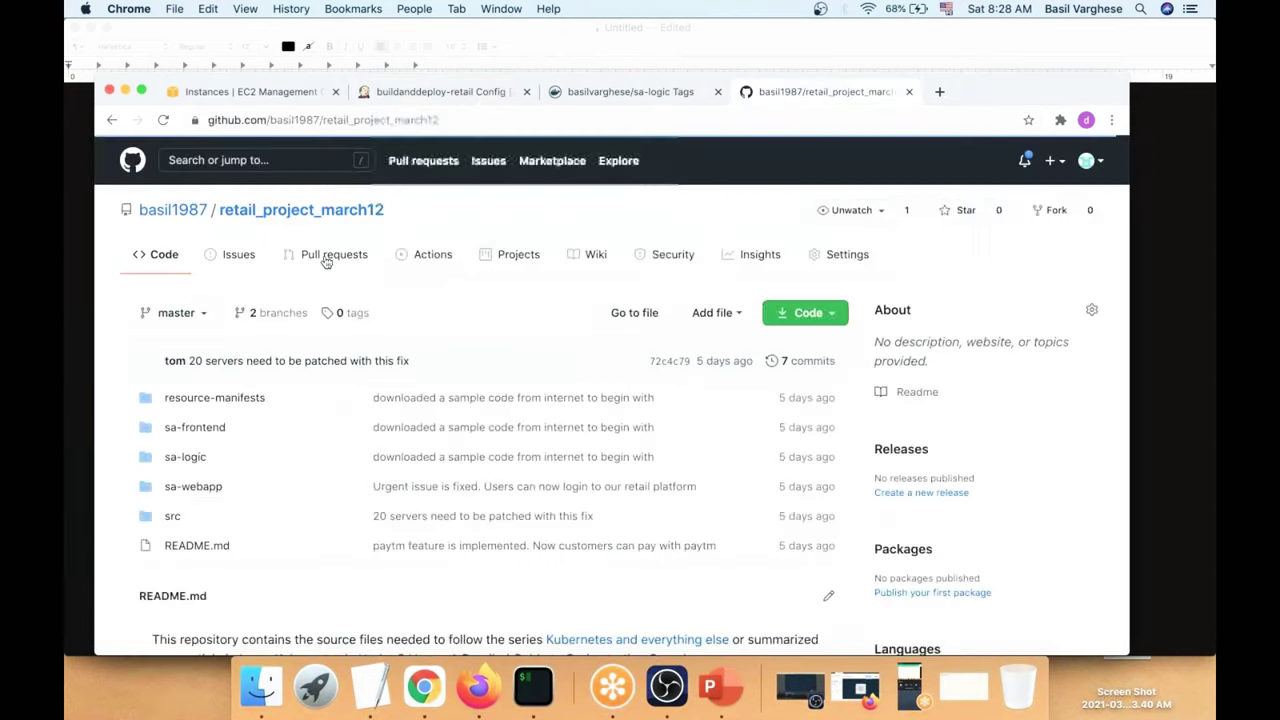
right_click(214, 399)
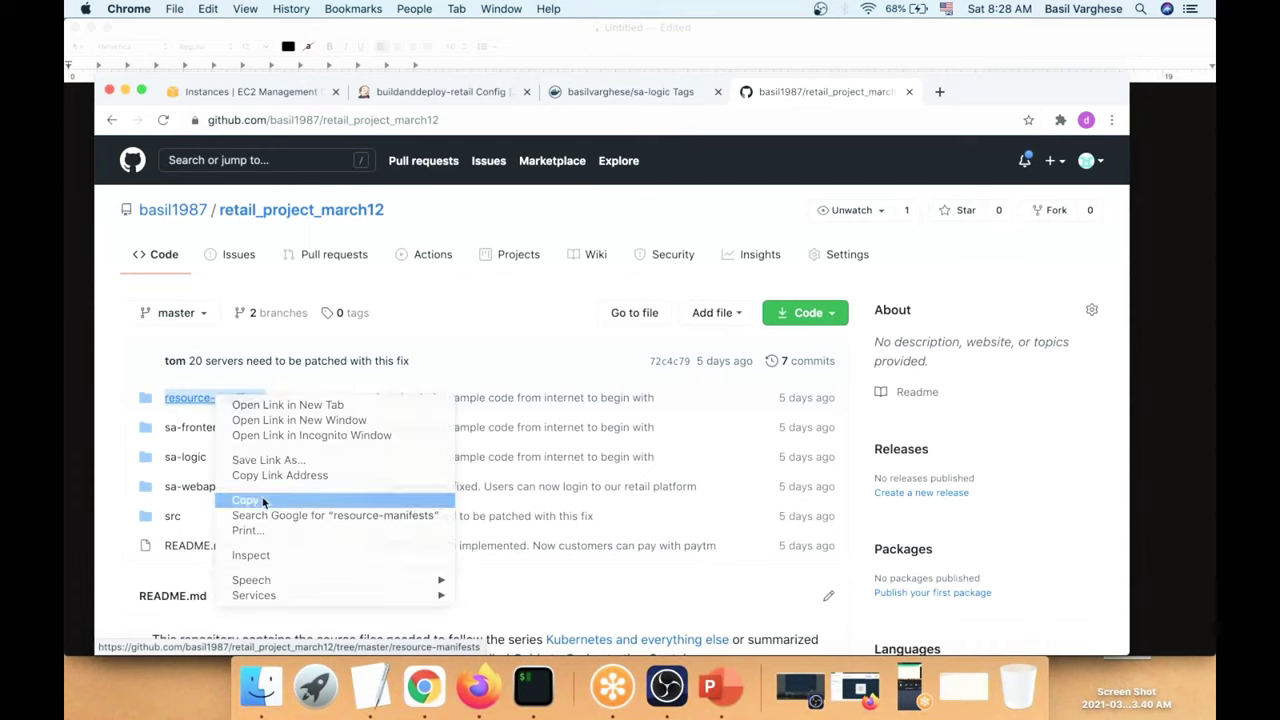
click(252, 499)
click(612, 92)
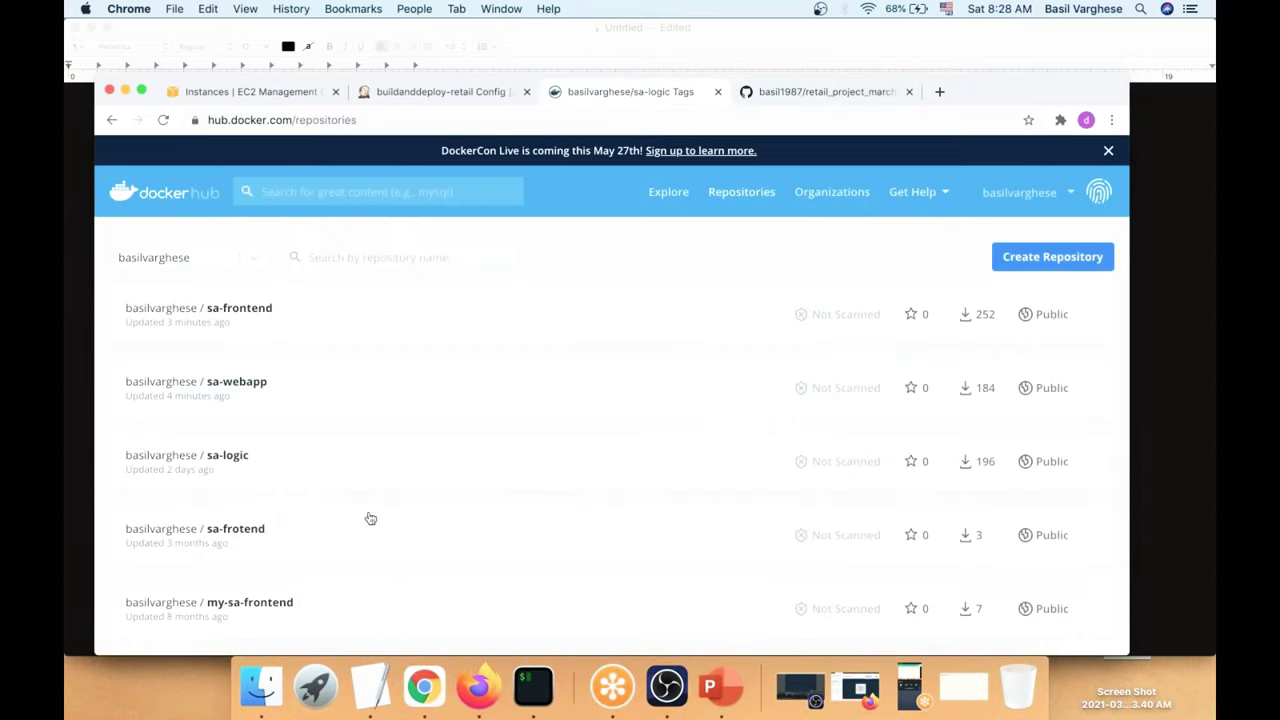
click(471, 90)
key(super+v)
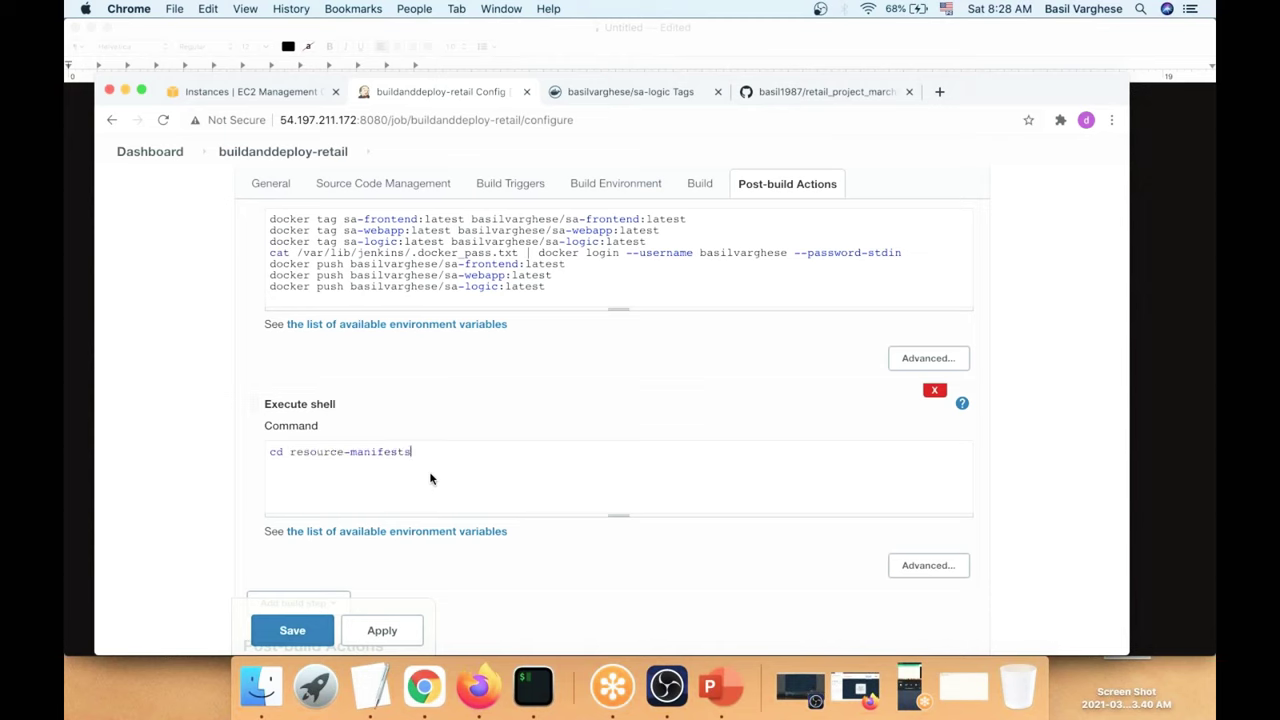
key(Return)
Step: Add the 'kubectl apply -f .' command line, removing a stray 'kubeconfig' entry
text(kubectl apply -f)
click(425, 453)
key(Return)
text(kubeconfig)
double_click(317, 461)
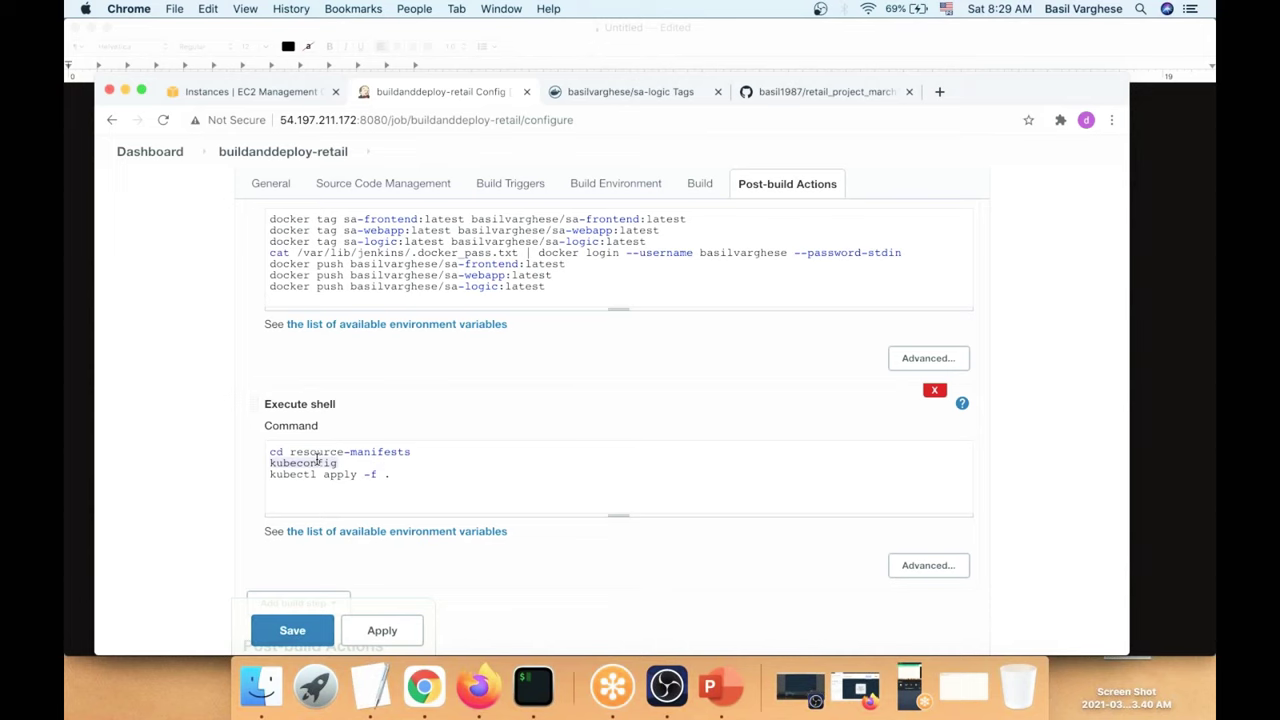
key(BackSpace)
key(BackSpace)
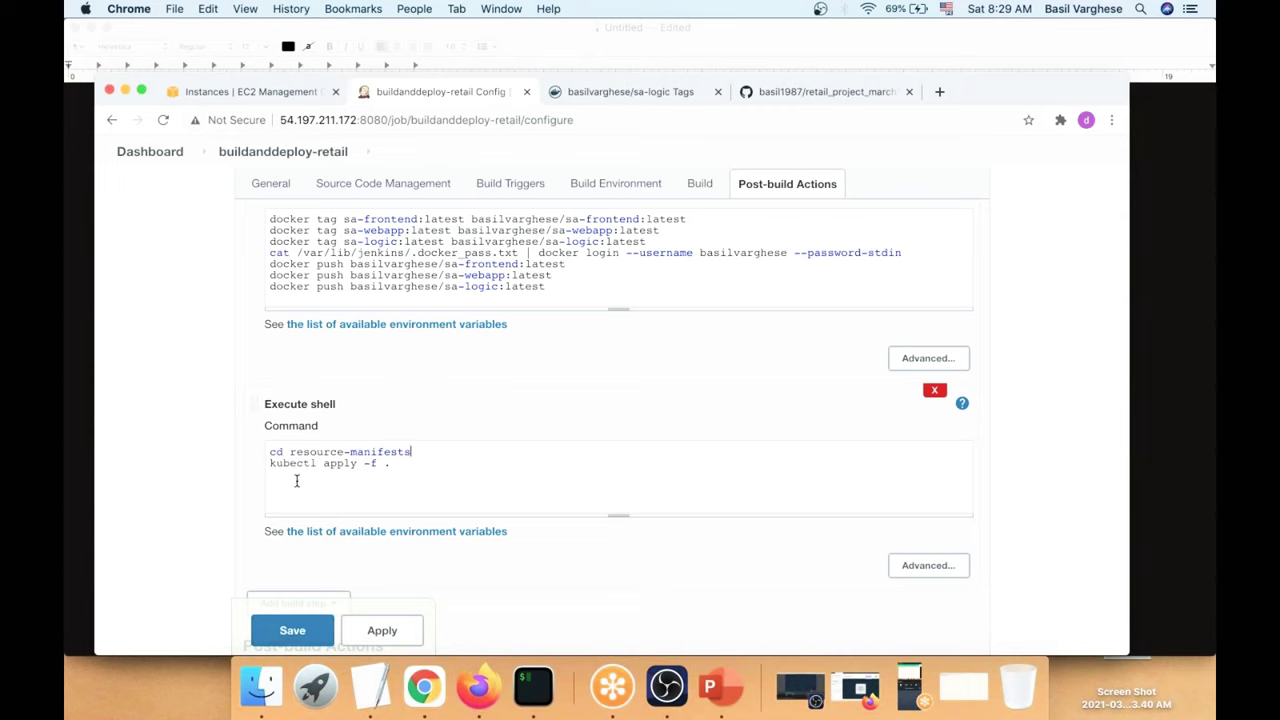
triple_click(317, 465)
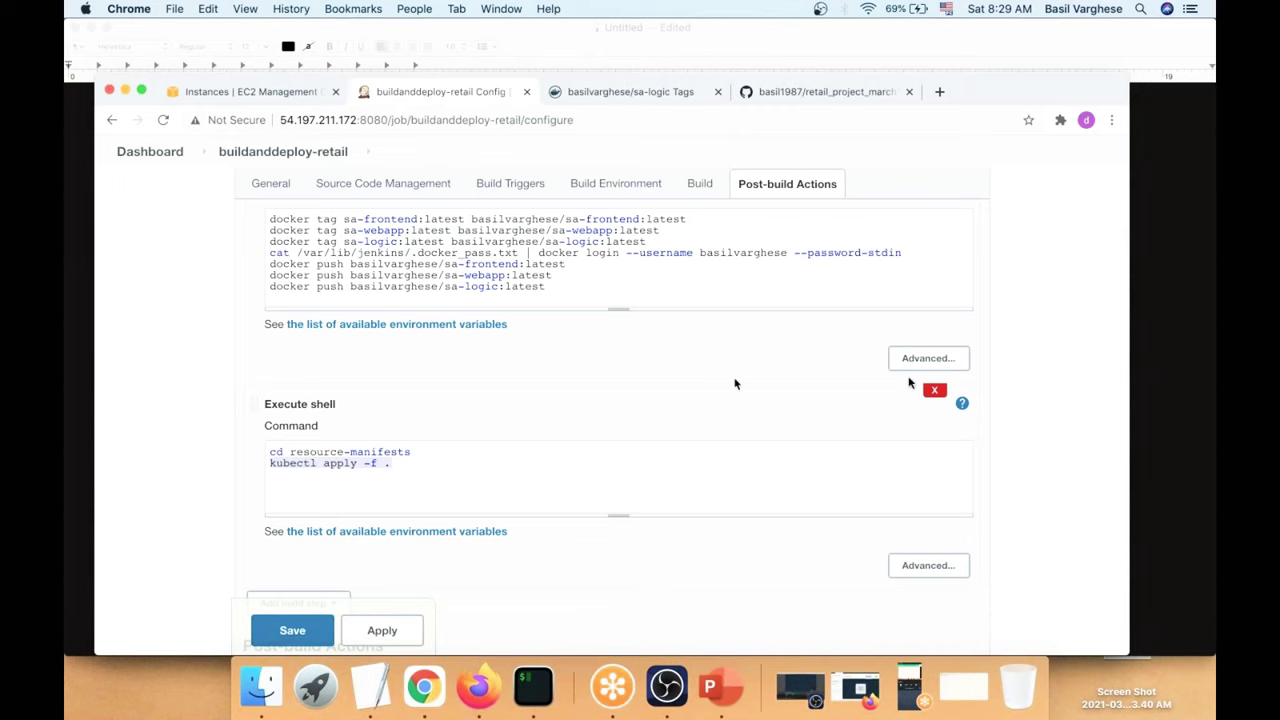
Step: Delete the second Execute shell step holding the kubectl commands and save buildanddeploy-retail
click(935, 391)
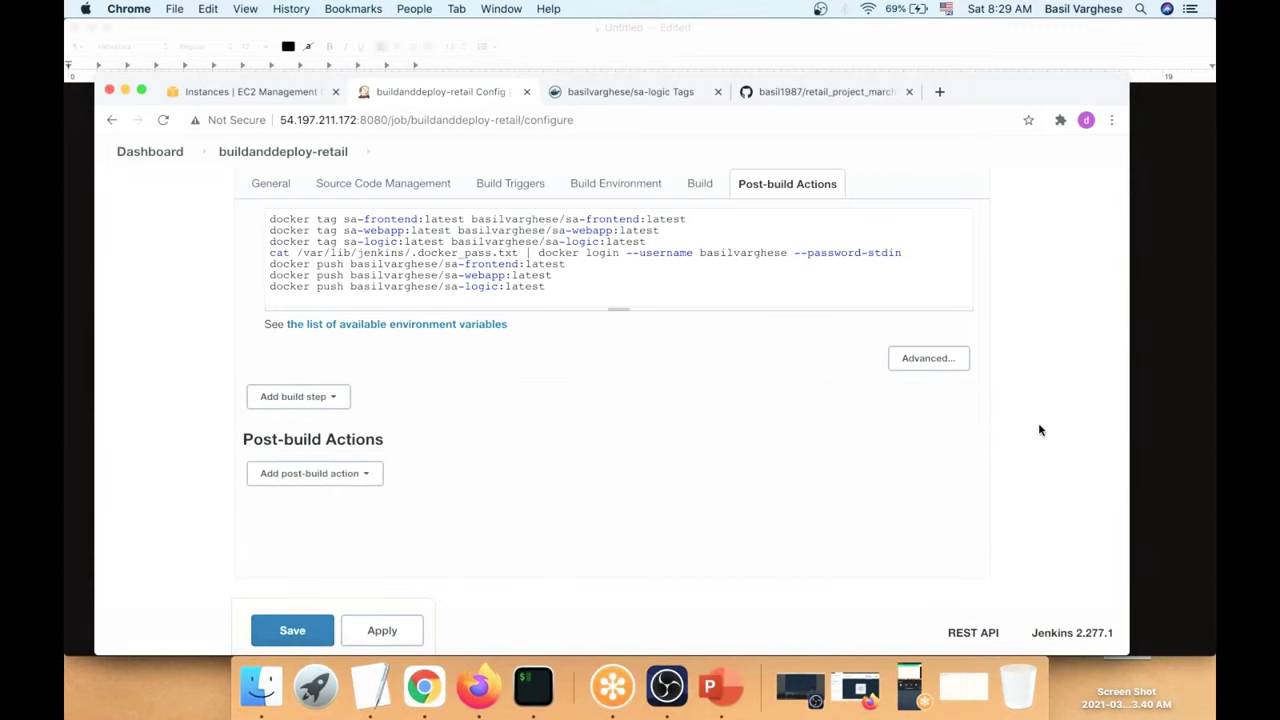
click(820, 9)
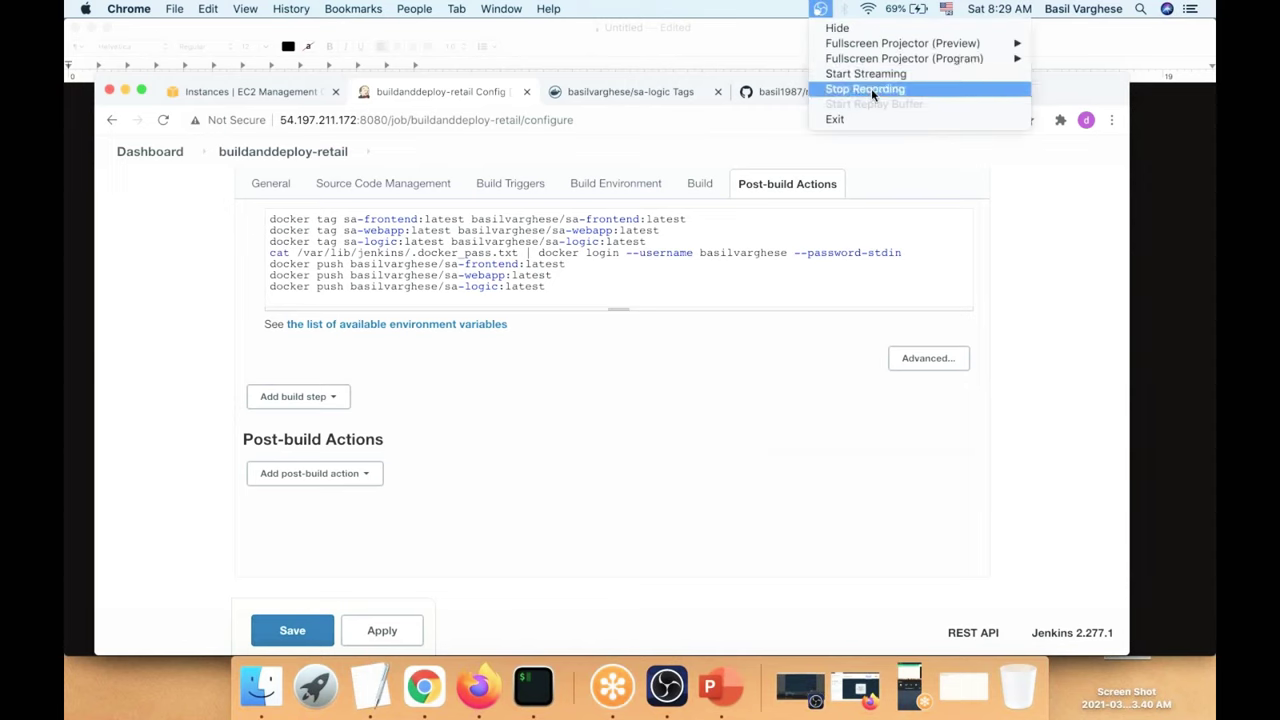
click(871, 88)
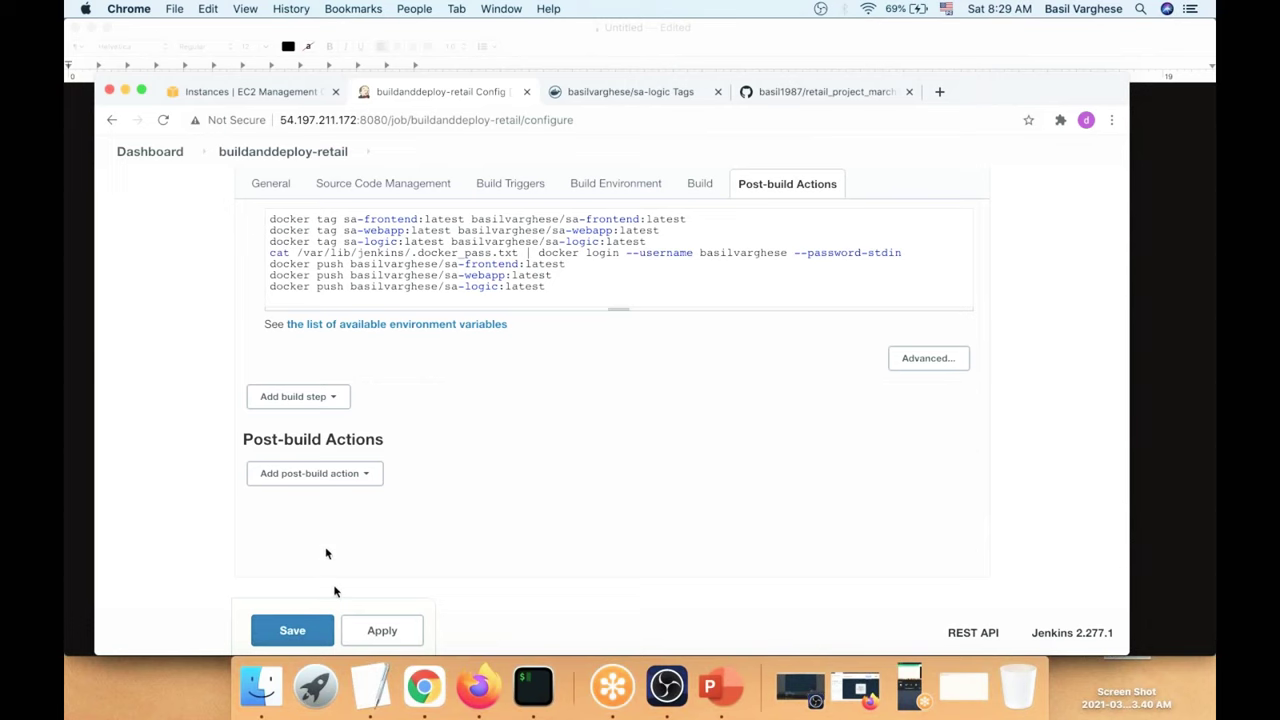
click(288, 626)
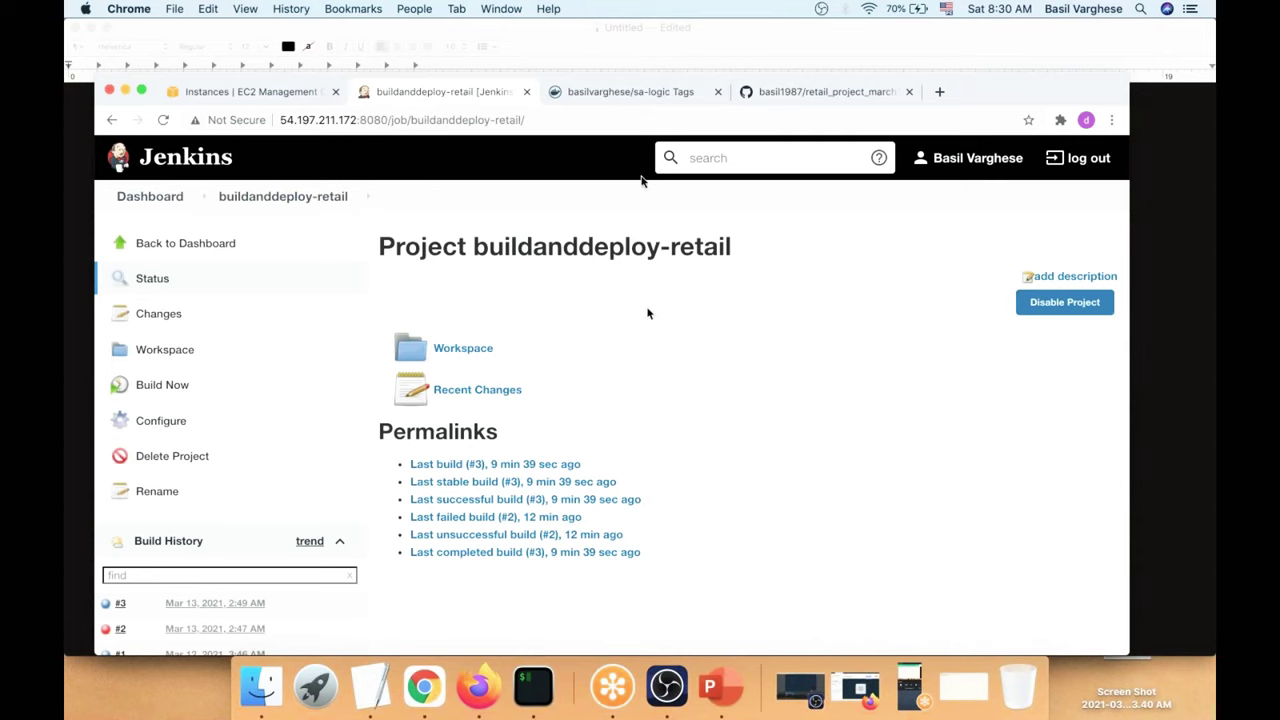
Step: Bring up the Docker Hub tab listing sa-frontend and sa-webapp repositories
click(622, 92)
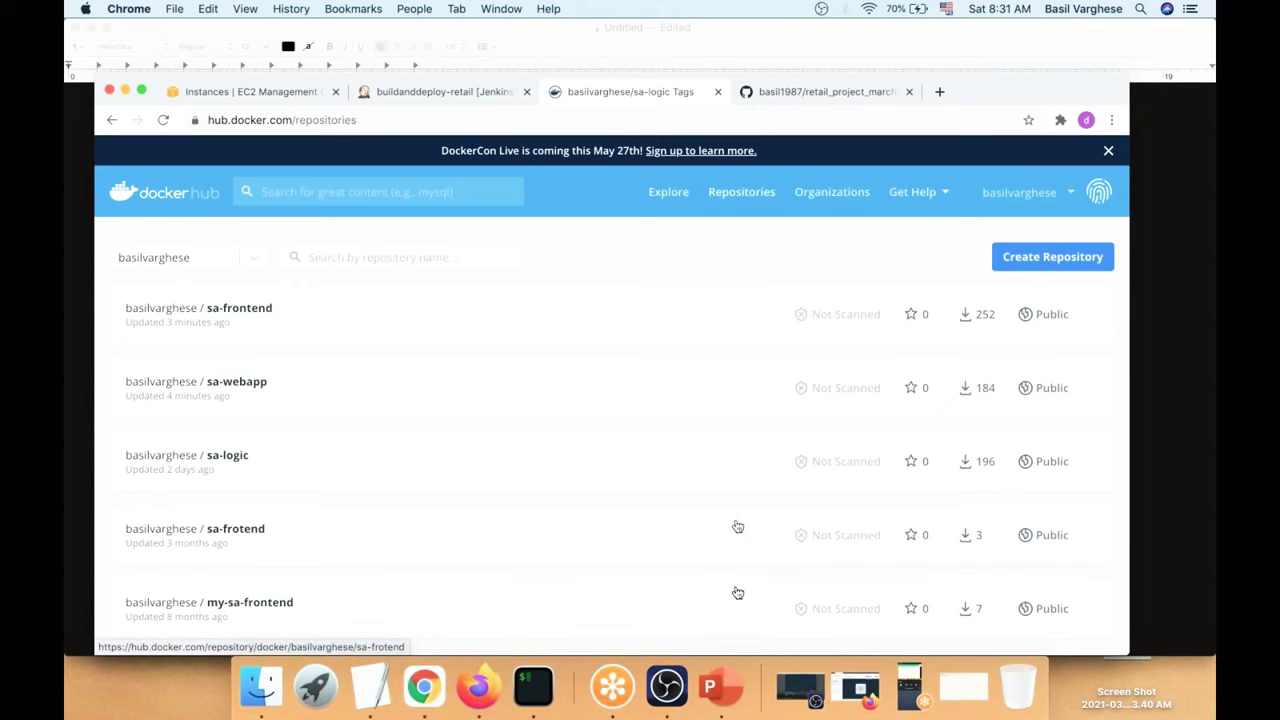
click(730, 693)
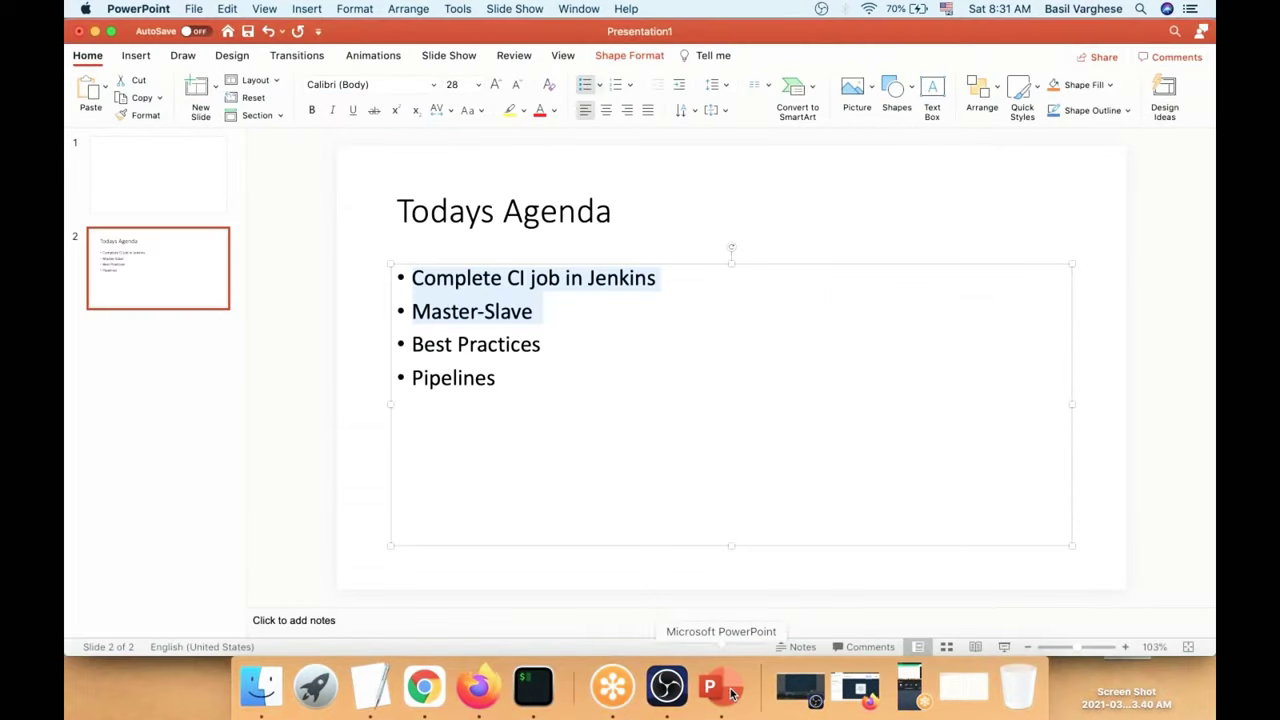
Step: Review the Todays Agenda slide in Presentation1, then minimise PowerPoint
click(579, 318)
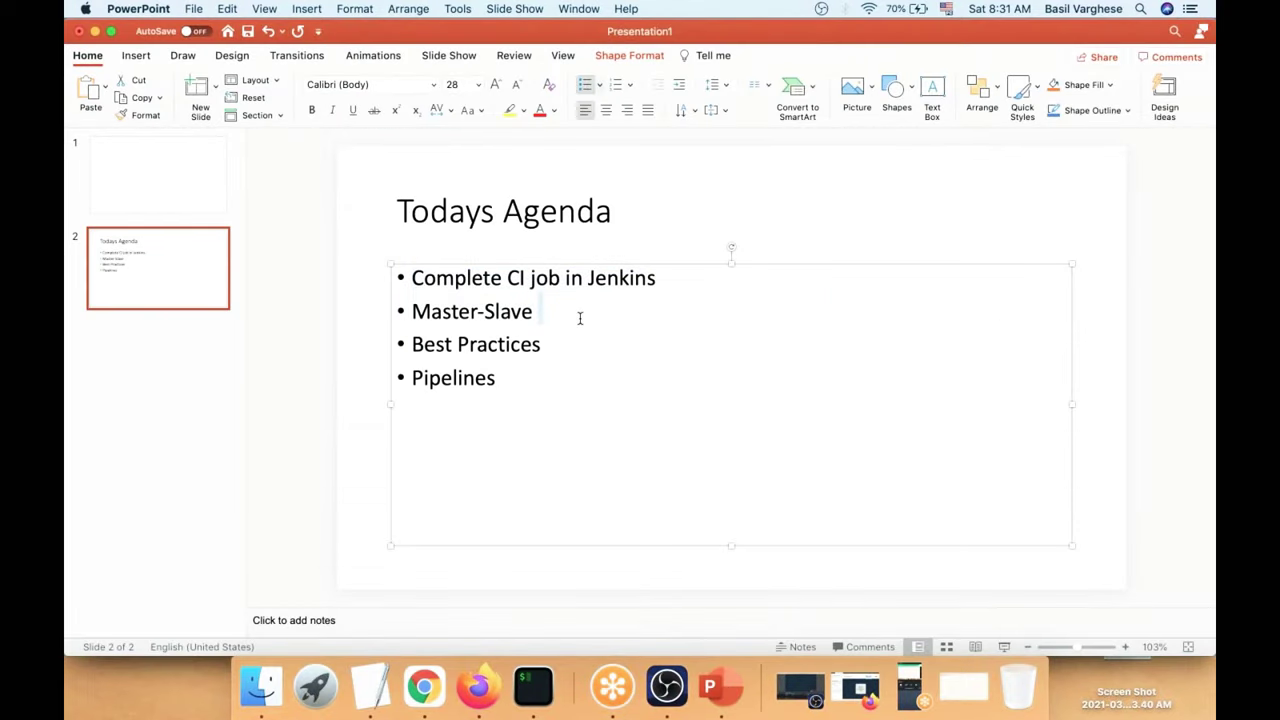
click(689, 191)
click(258, 233)
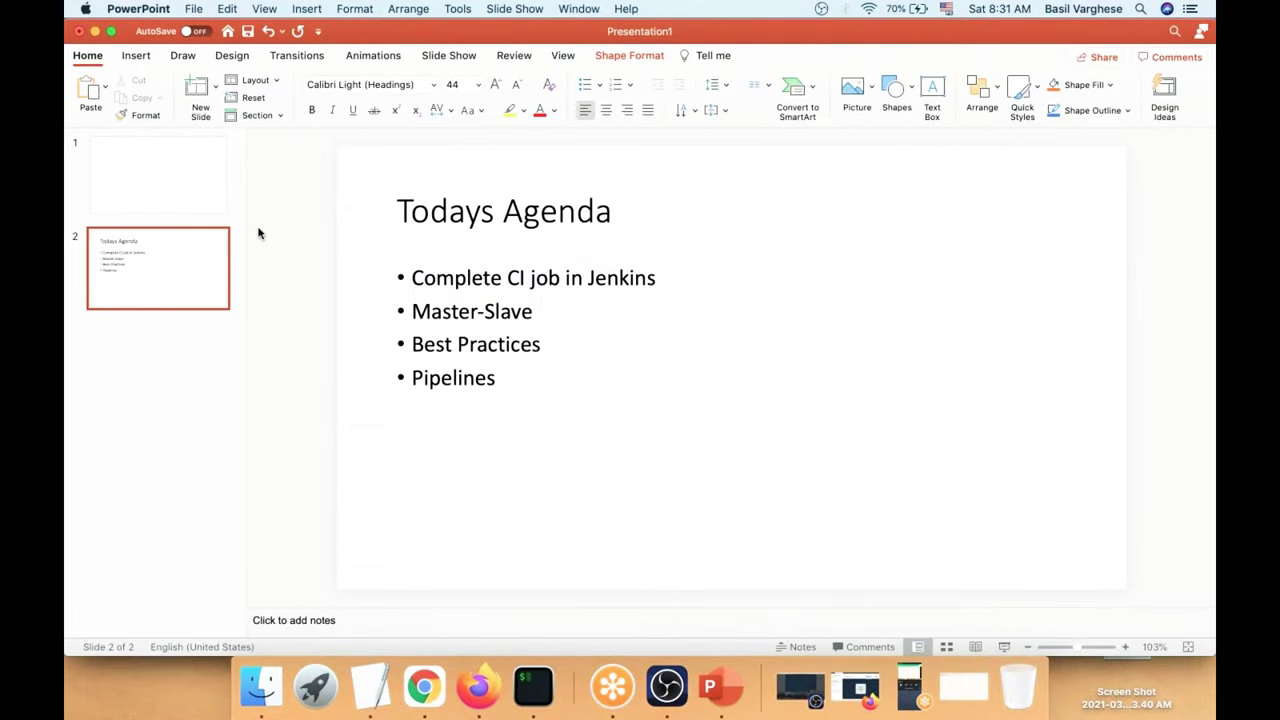
click(94, 31)
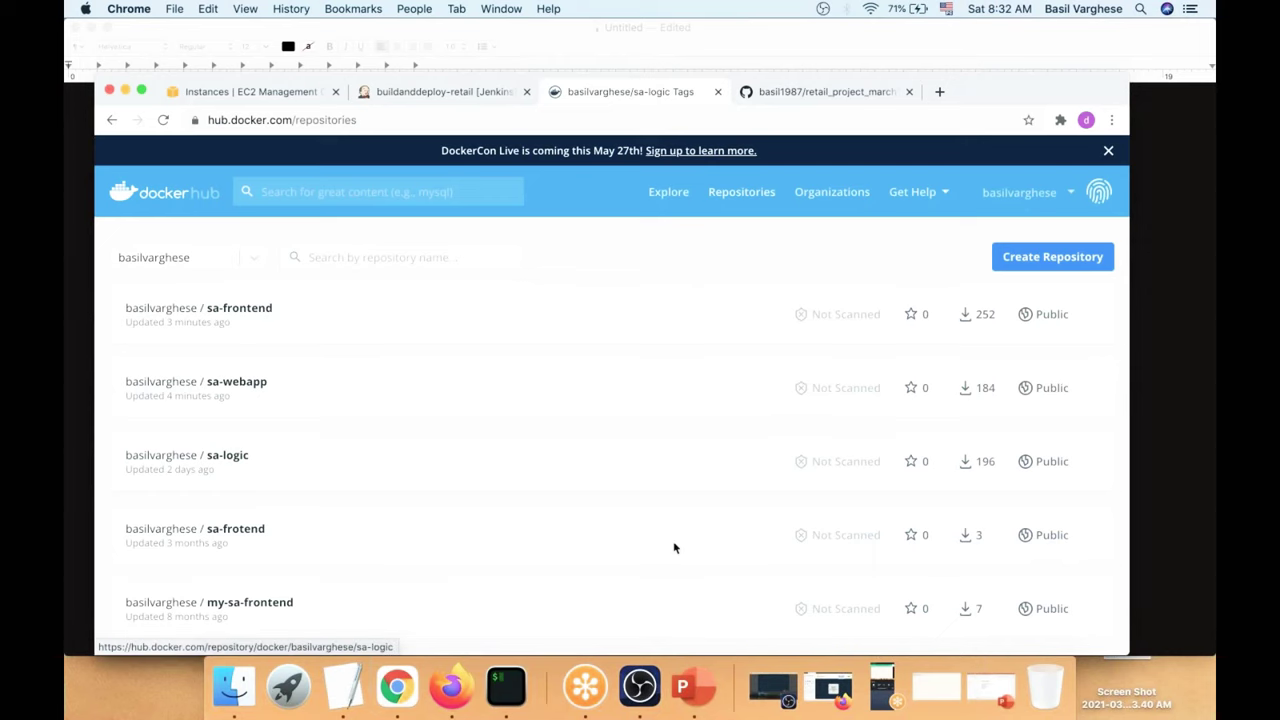
Step: Browse the resource-manifests file list, ending on the retail_project_march12 root page
click(800, 93)
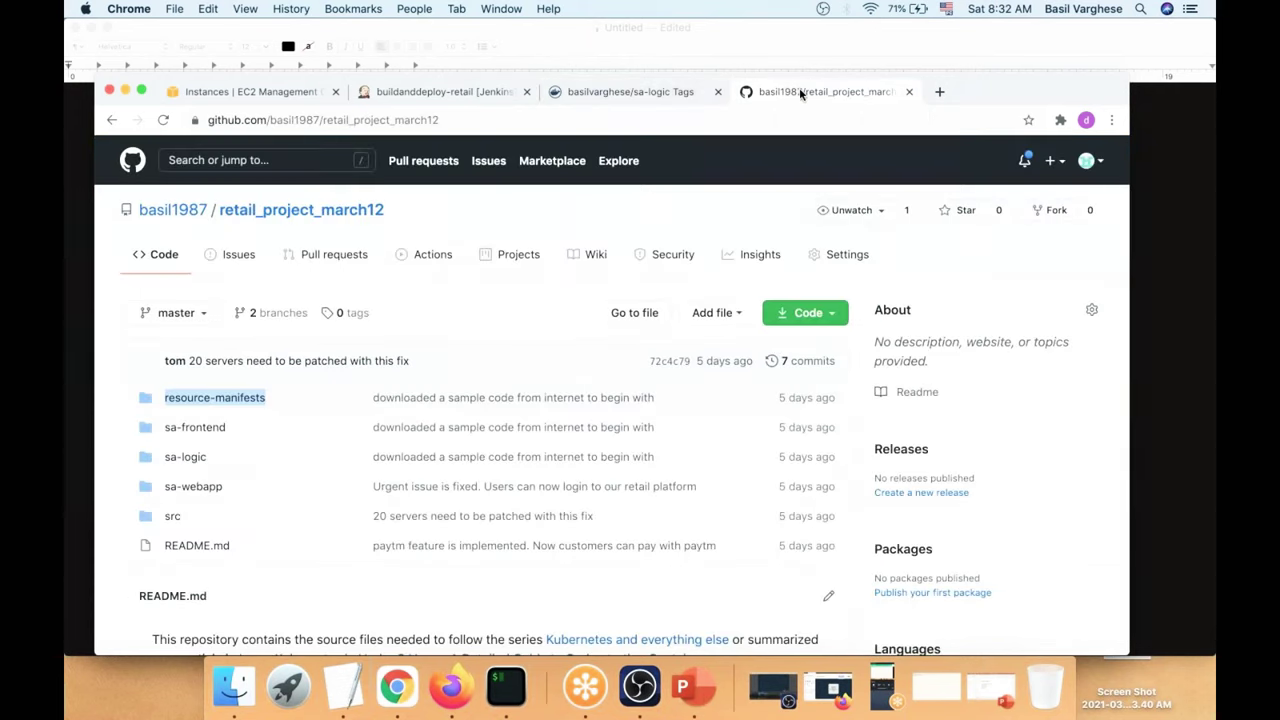
click(190, 398)
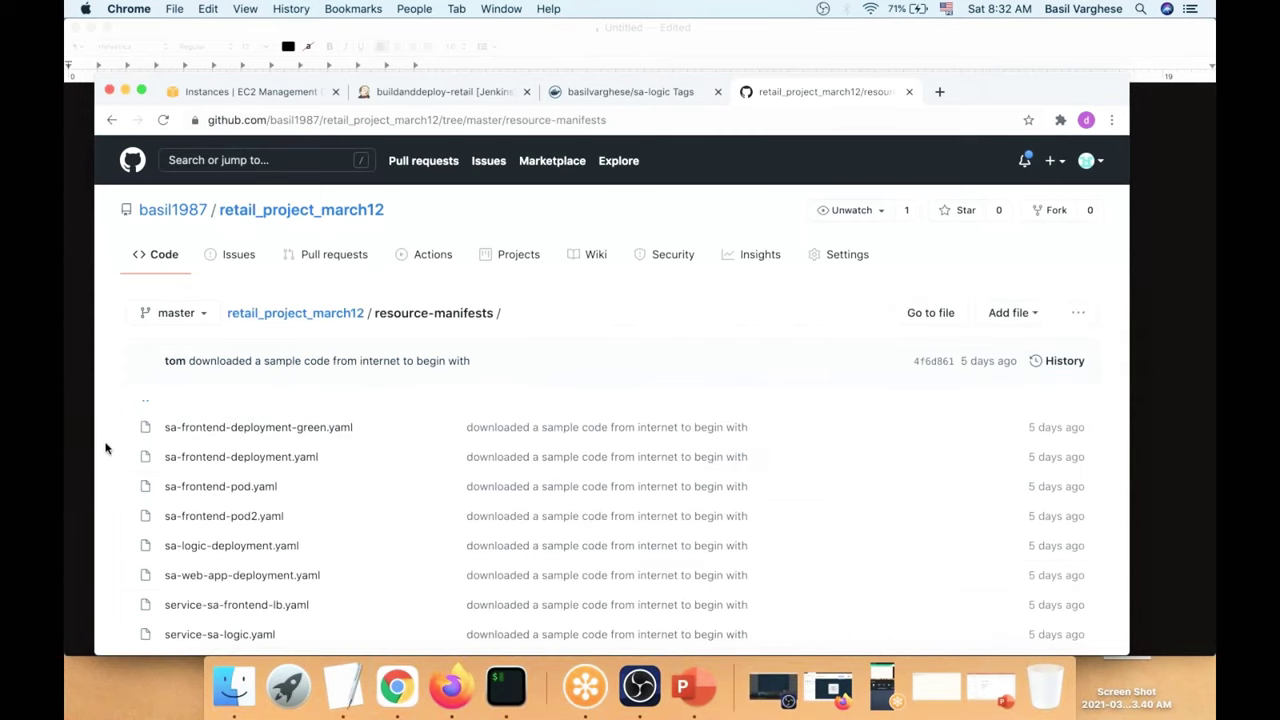
scroll(105, 448, down, 3)
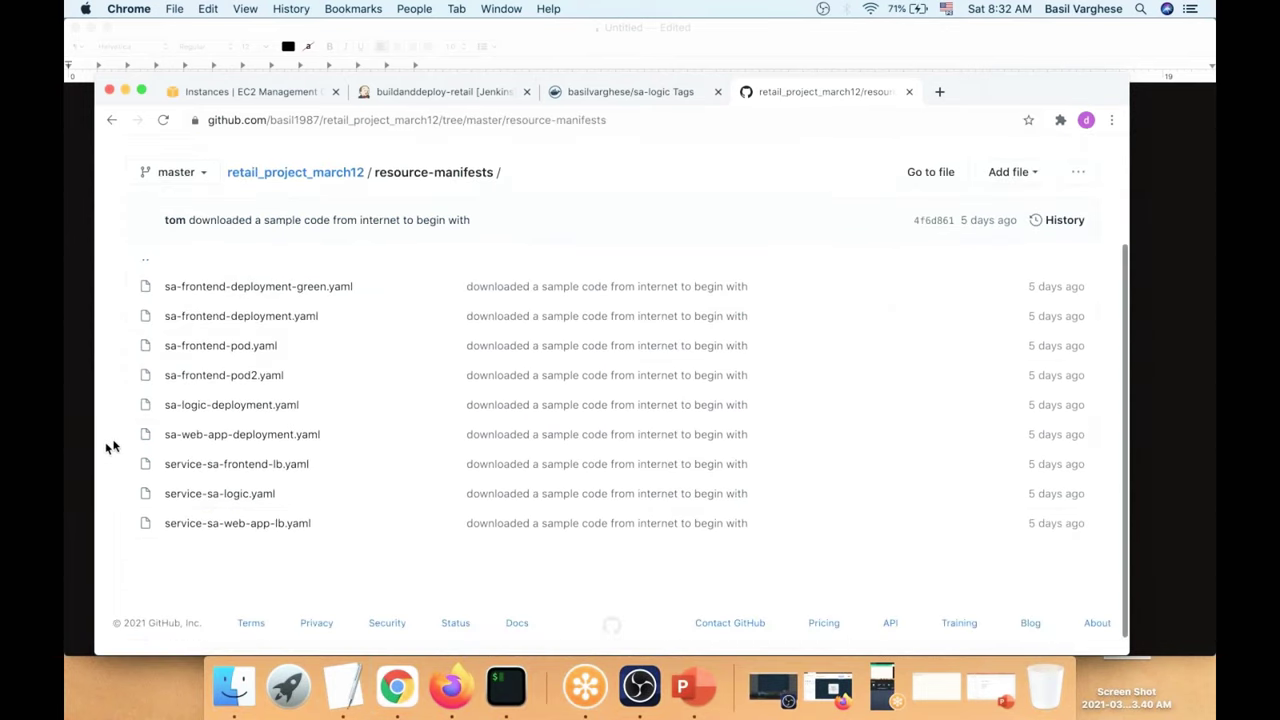
scroll(365, 445, up, 3)
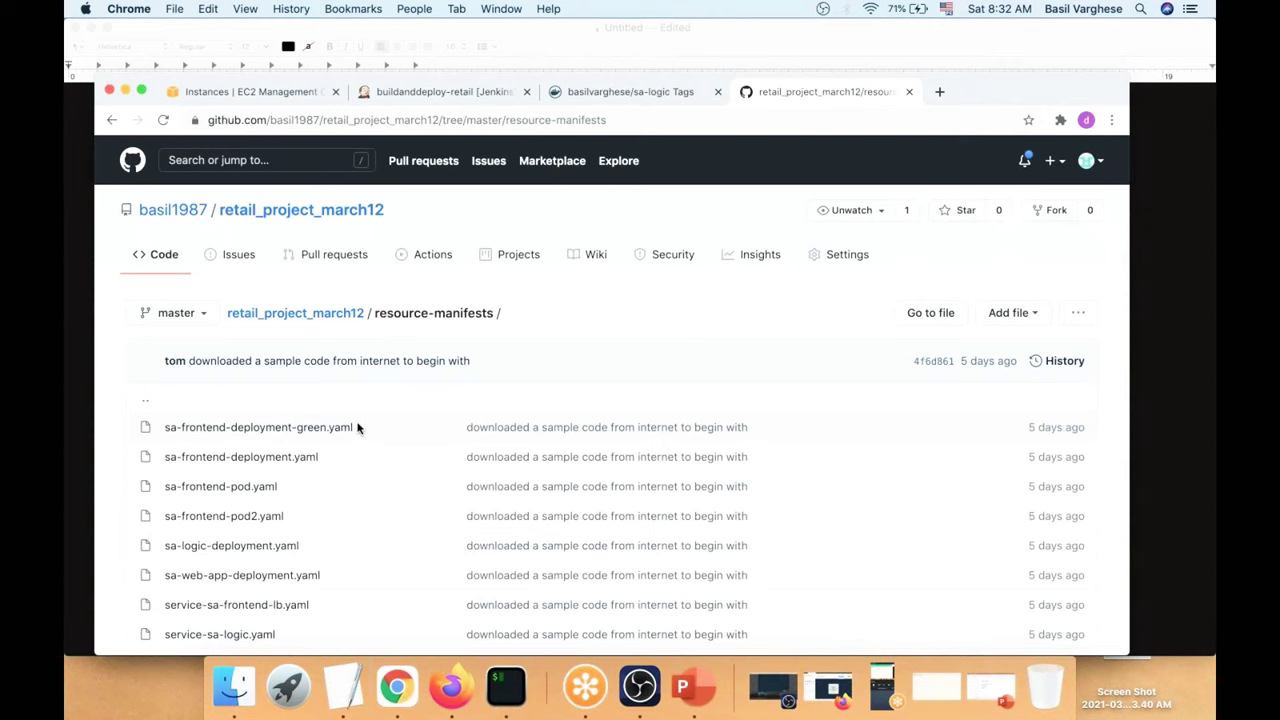
triple_click(362, 432)
click(362, 432)
click(320, 313)
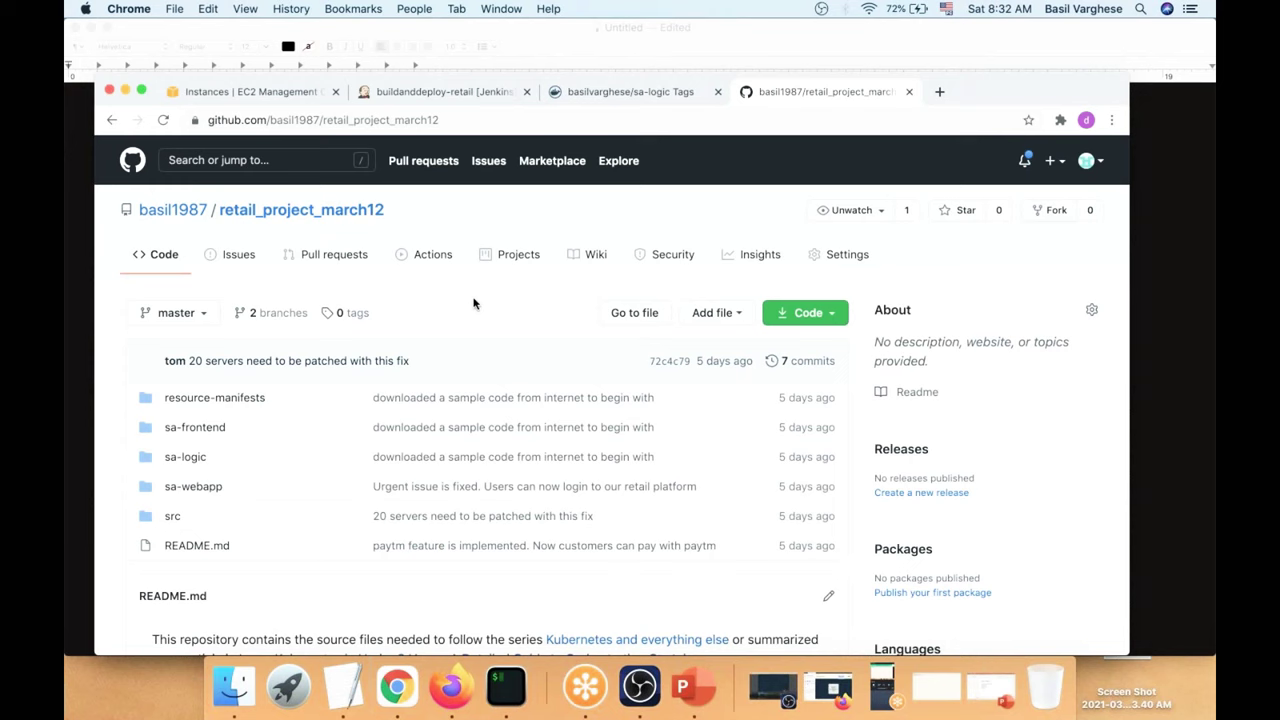
double_click(422, 206)
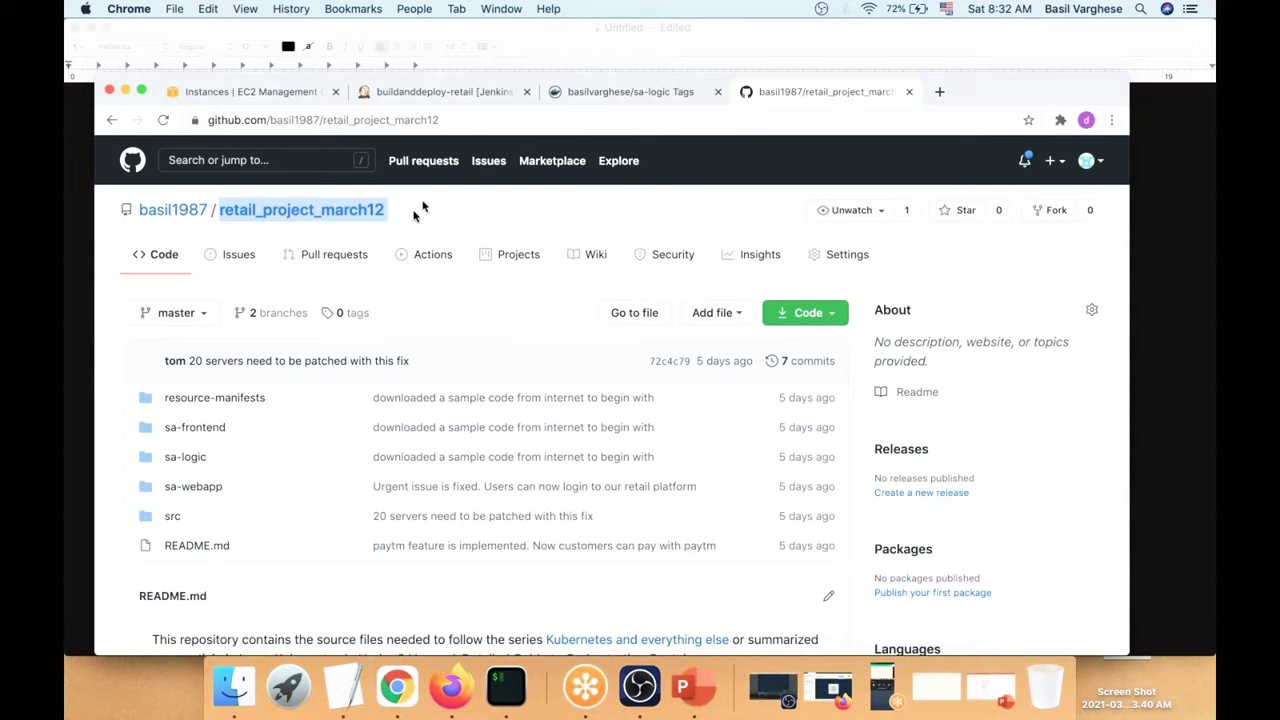
click(248, 398)
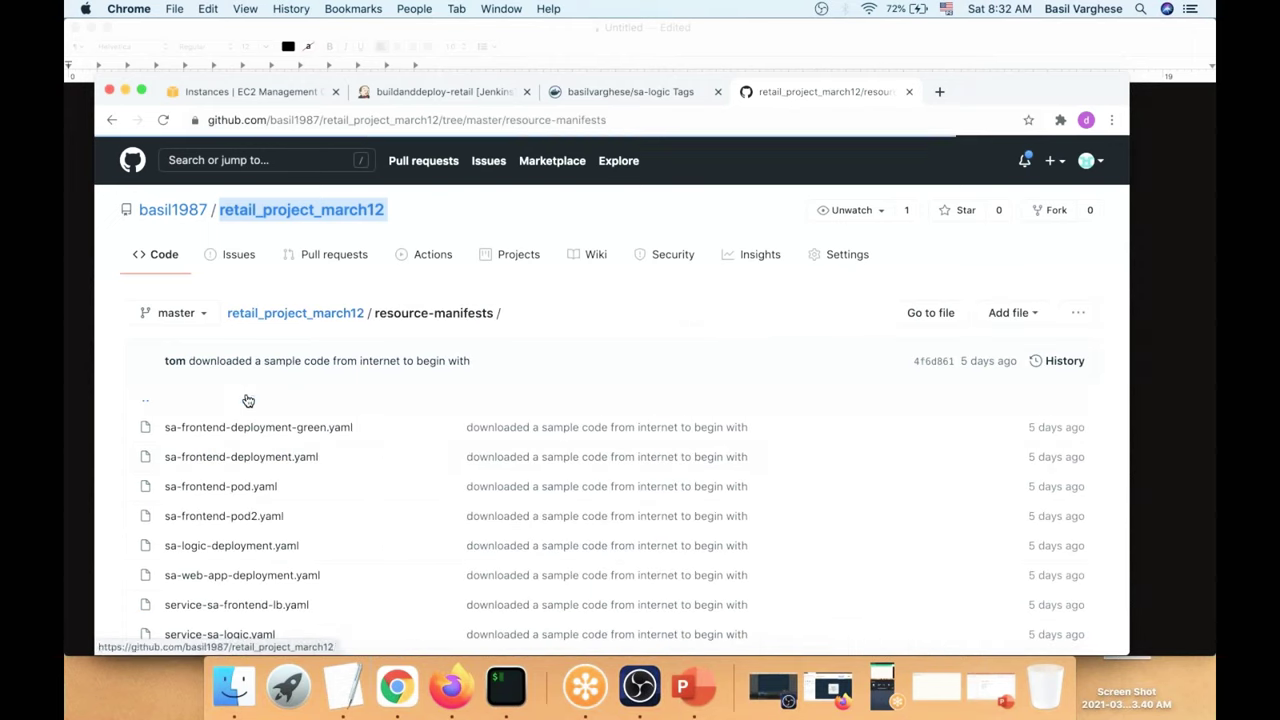
scroll(315, 467, down, 3)
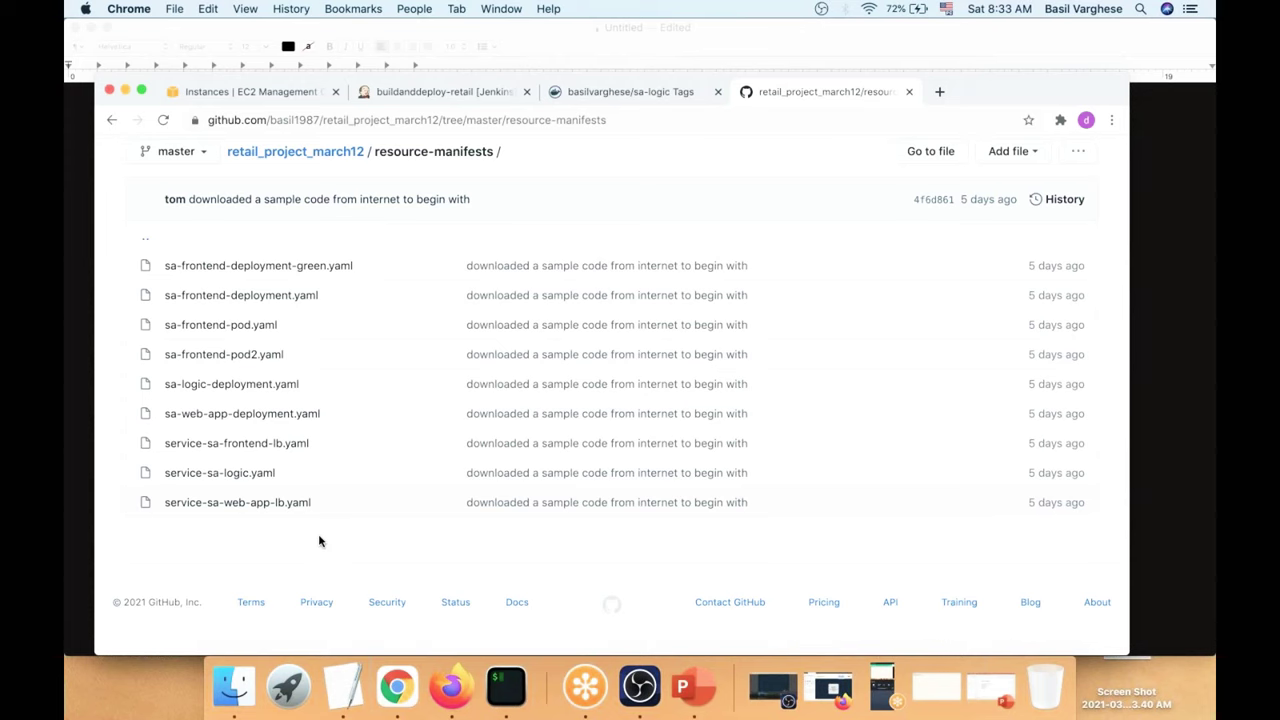
click(320, 152)
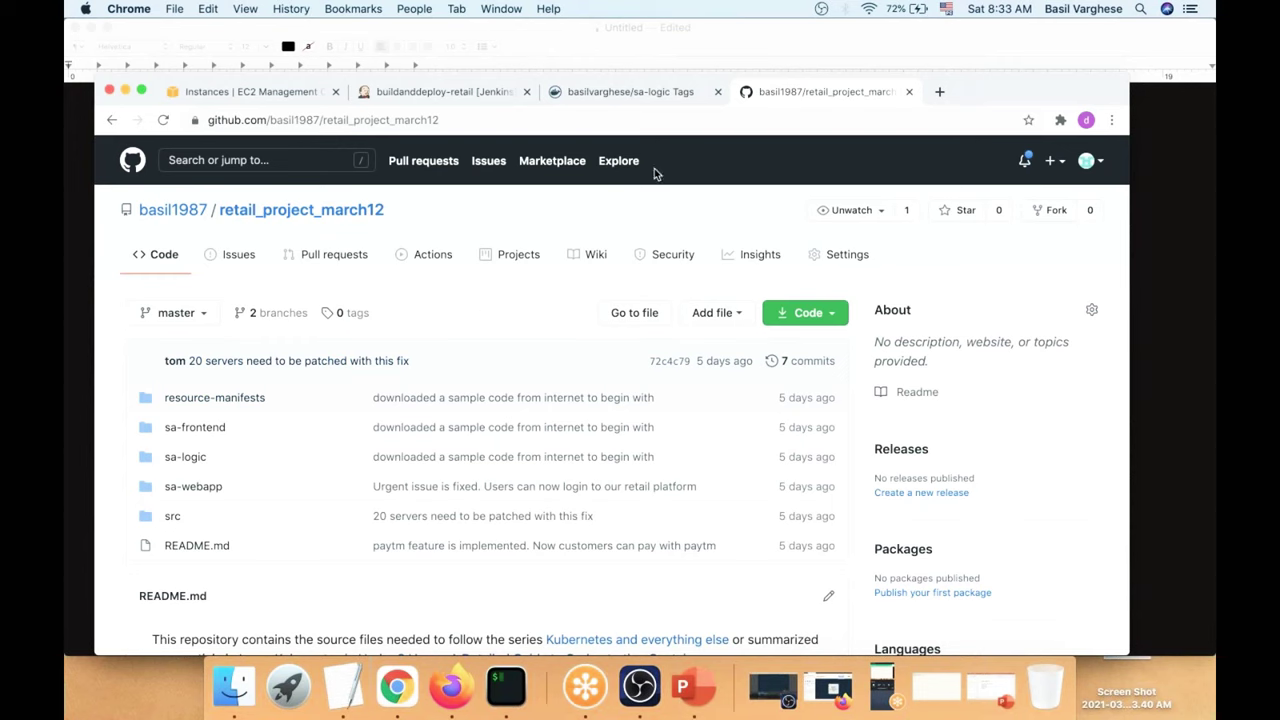
Step: Insert a 'Github Trigger' bullet after 'Complete CI job in Jenkins', then minimise PowerPoint
click(686, 684)
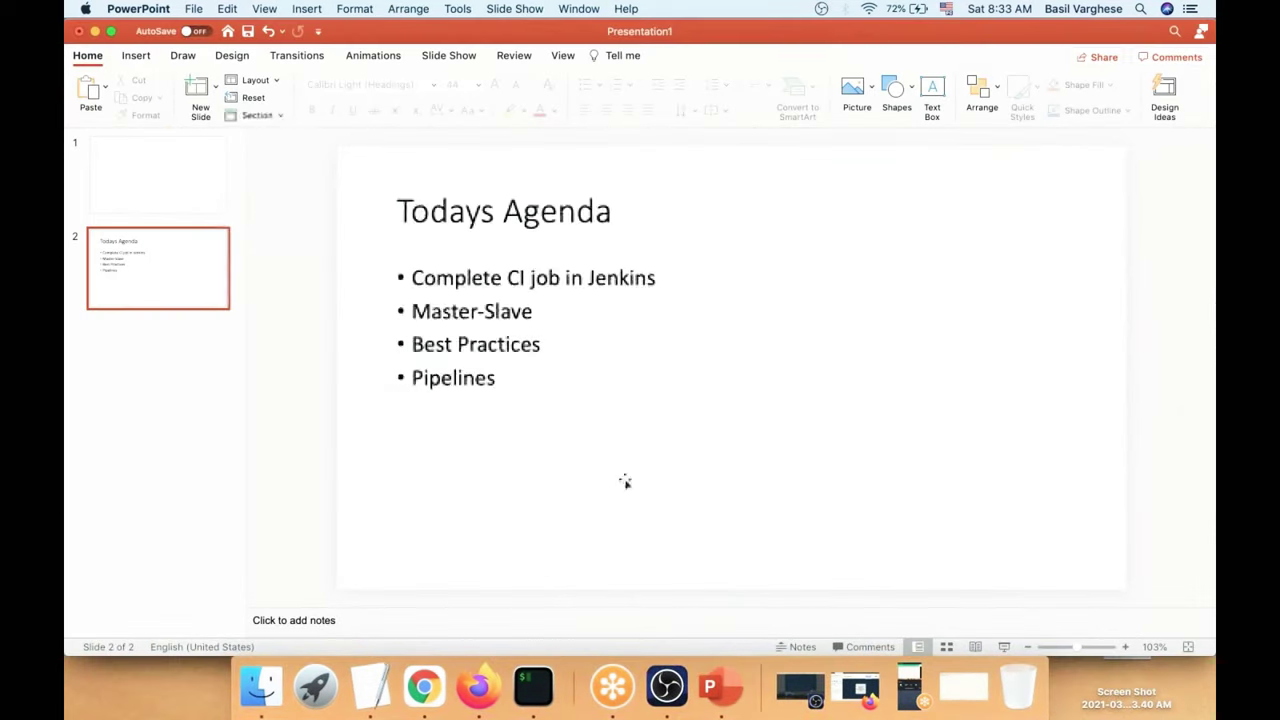
triple_click(538, 316)
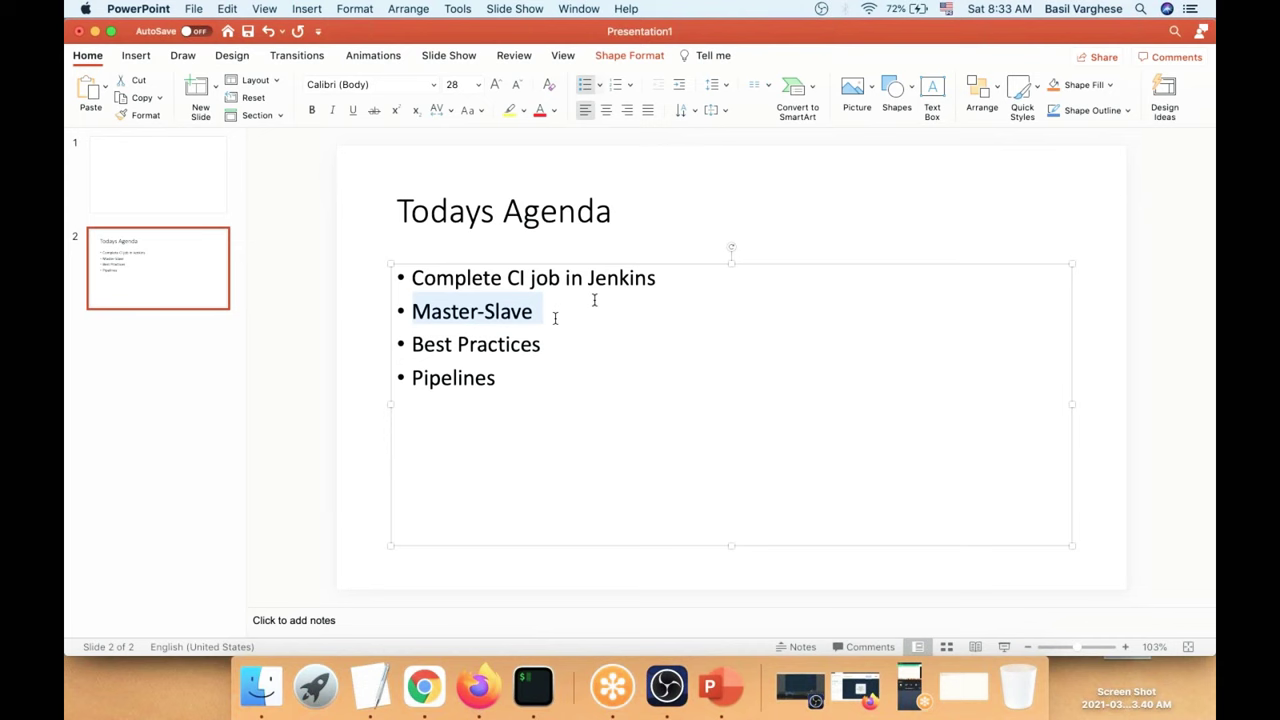
click(676, 288)
key(Return)
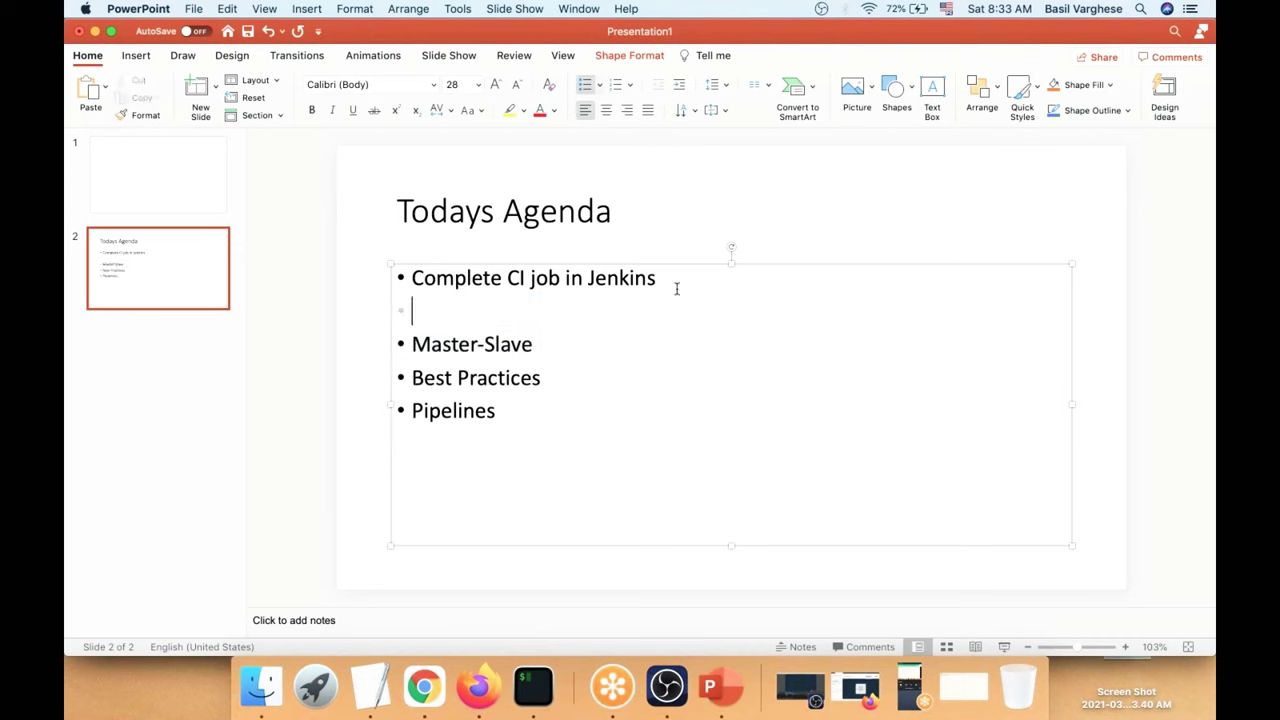
text(Trigger)
key(super+Left)
text(Github)
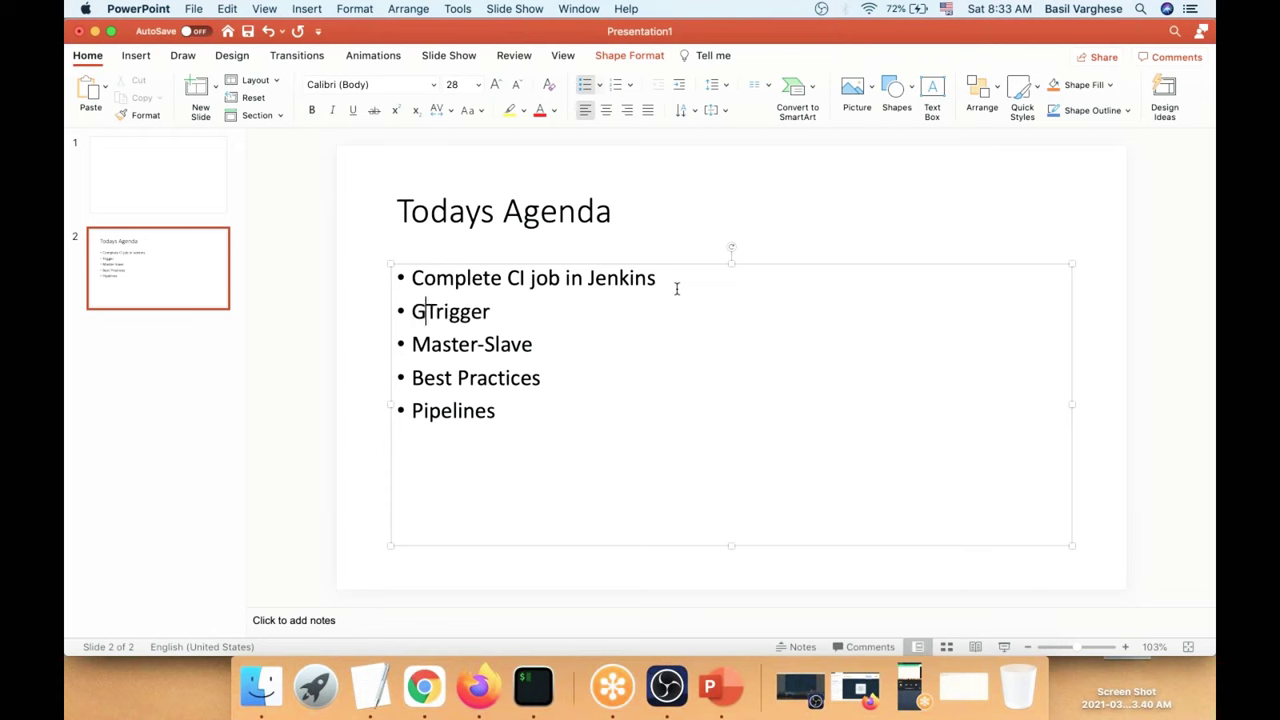
click(94, 31)
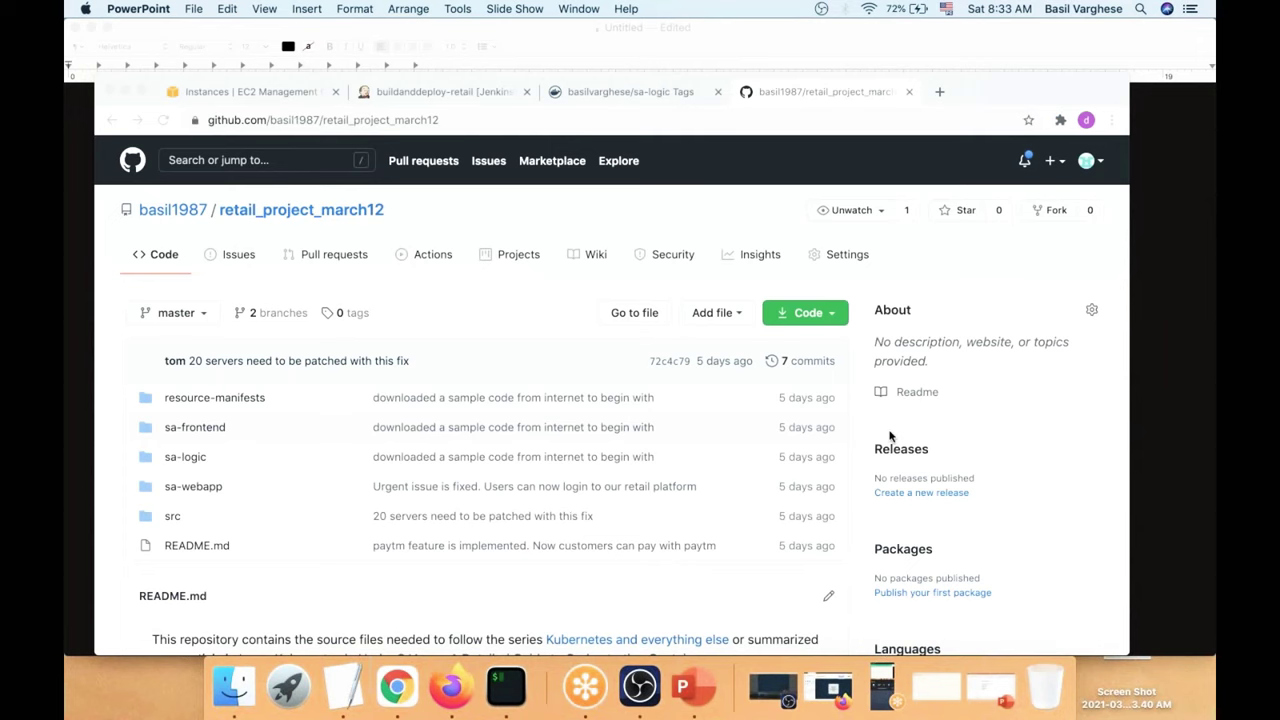
Step: Close the GitHub tab and open buildanddeploy-retail's configuration page
click(798, 88)
key(super+w)
key(super+w)
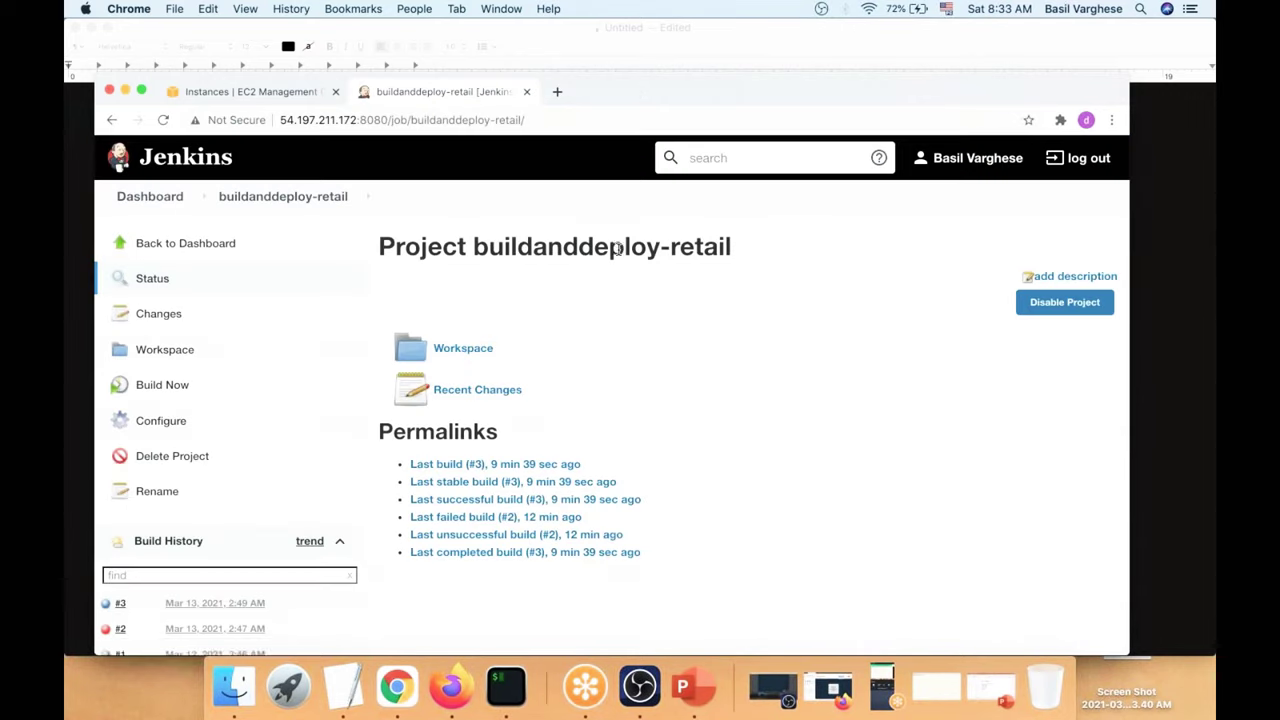
click(170, 421)
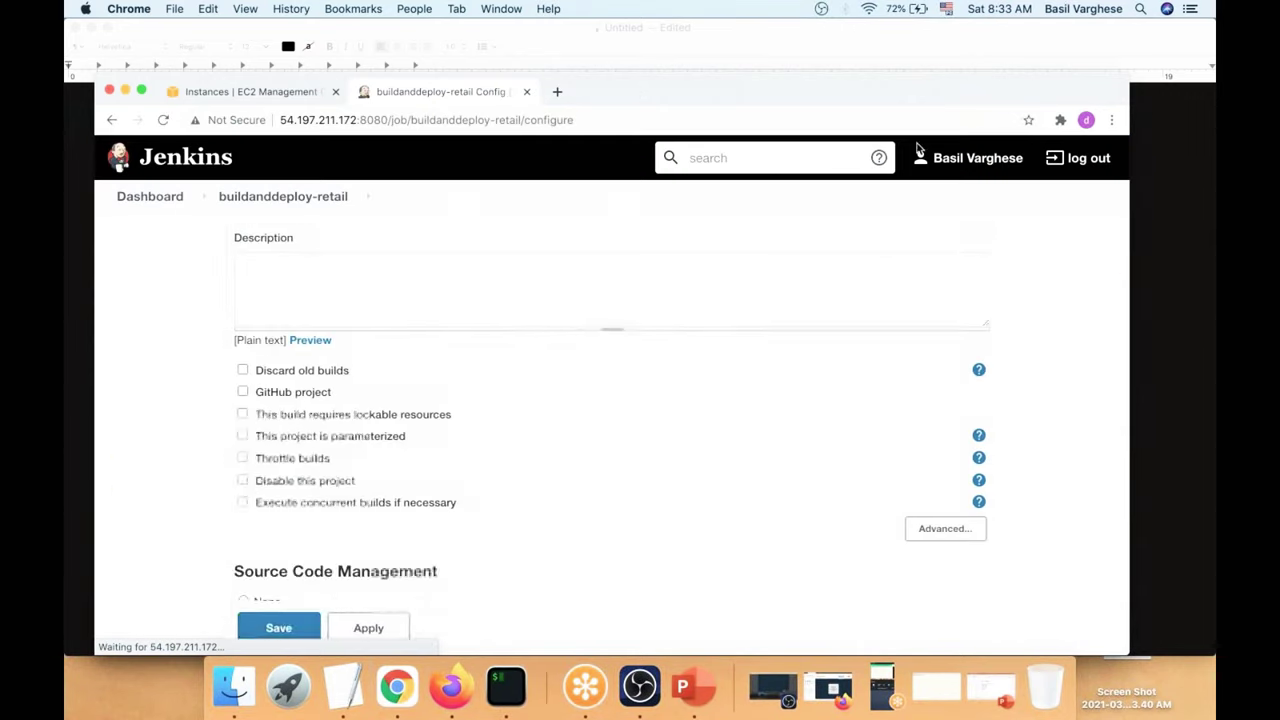
click(1000, 9)
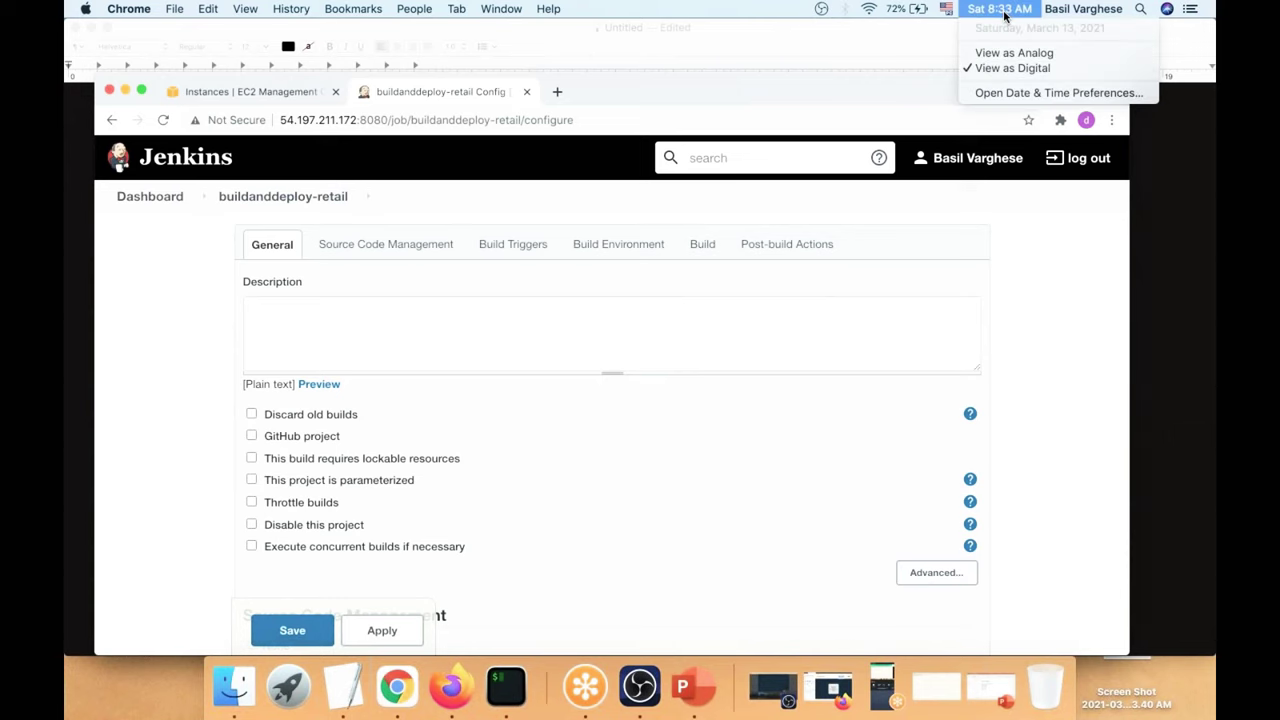
click(1004, 12)
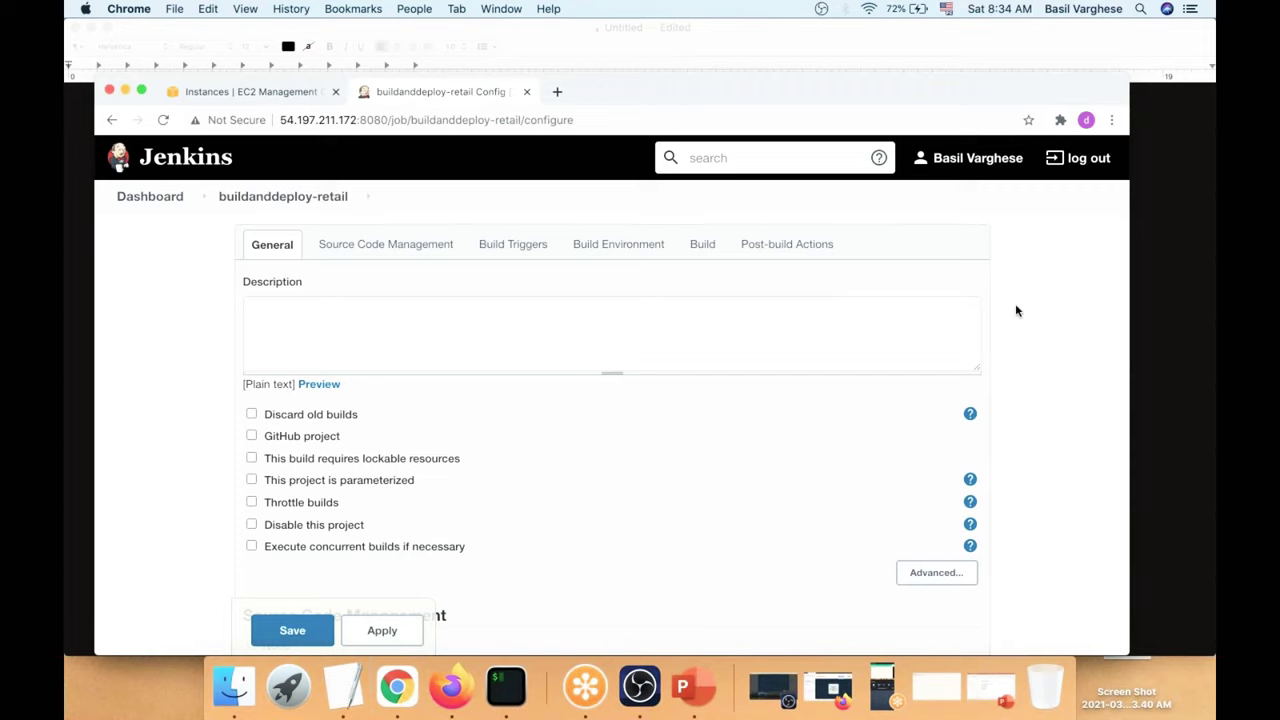
scroll(1016, 311, down, 10)
scroll(1016, 311, down, 8)
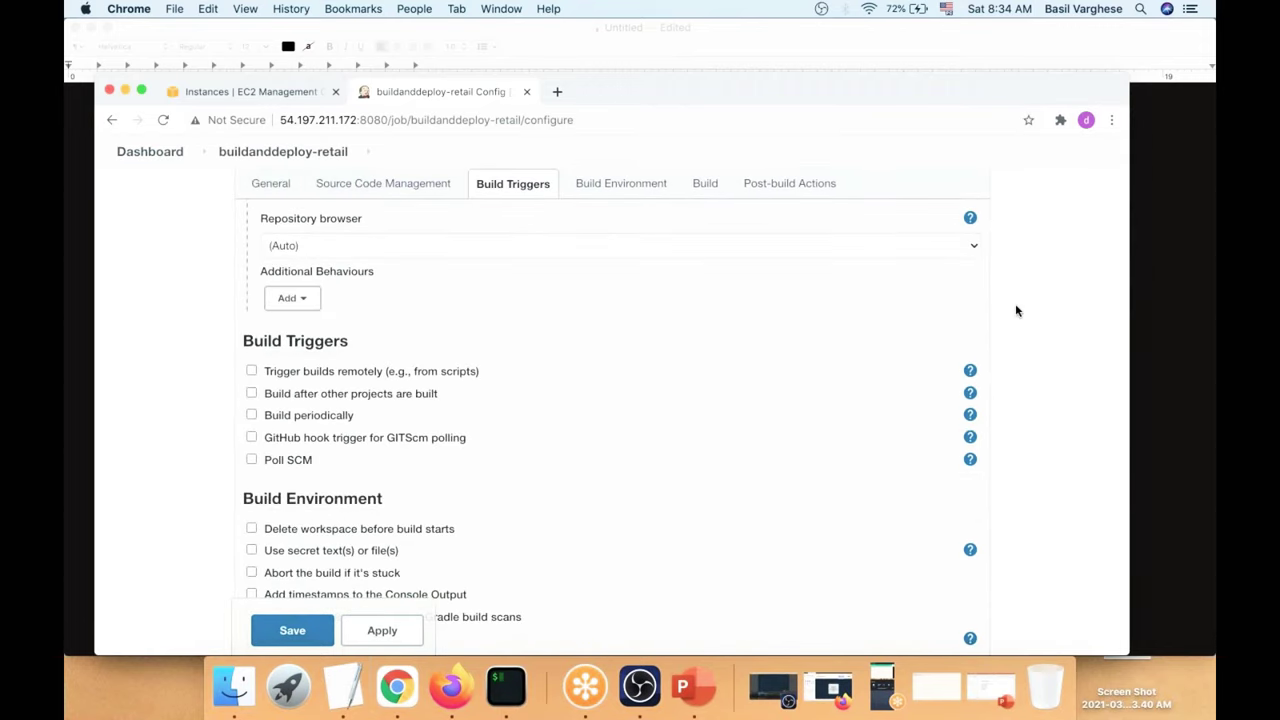
scroll(1016, 311, up, 15)
scroll(1016, 311, up, 1)
scroll(1016, 311, down, 4)
scroll(1016, 311, up, 6)
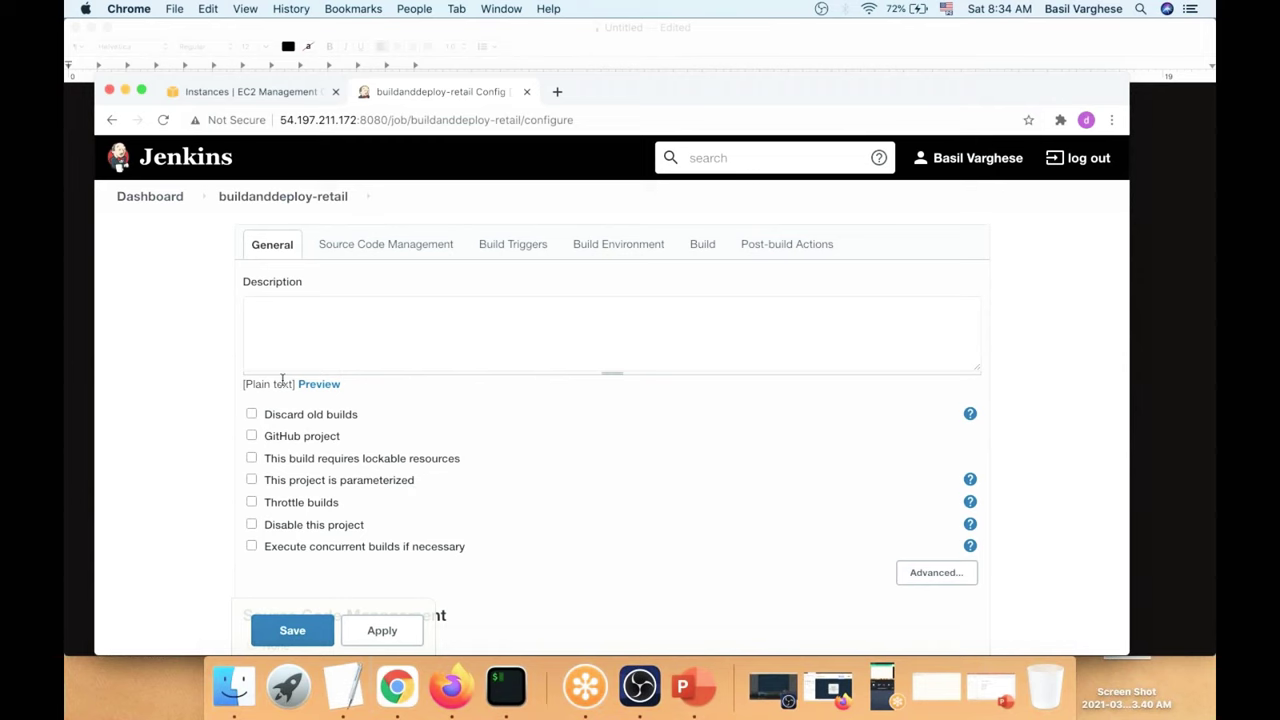
scroll(271, 440, down, 3)
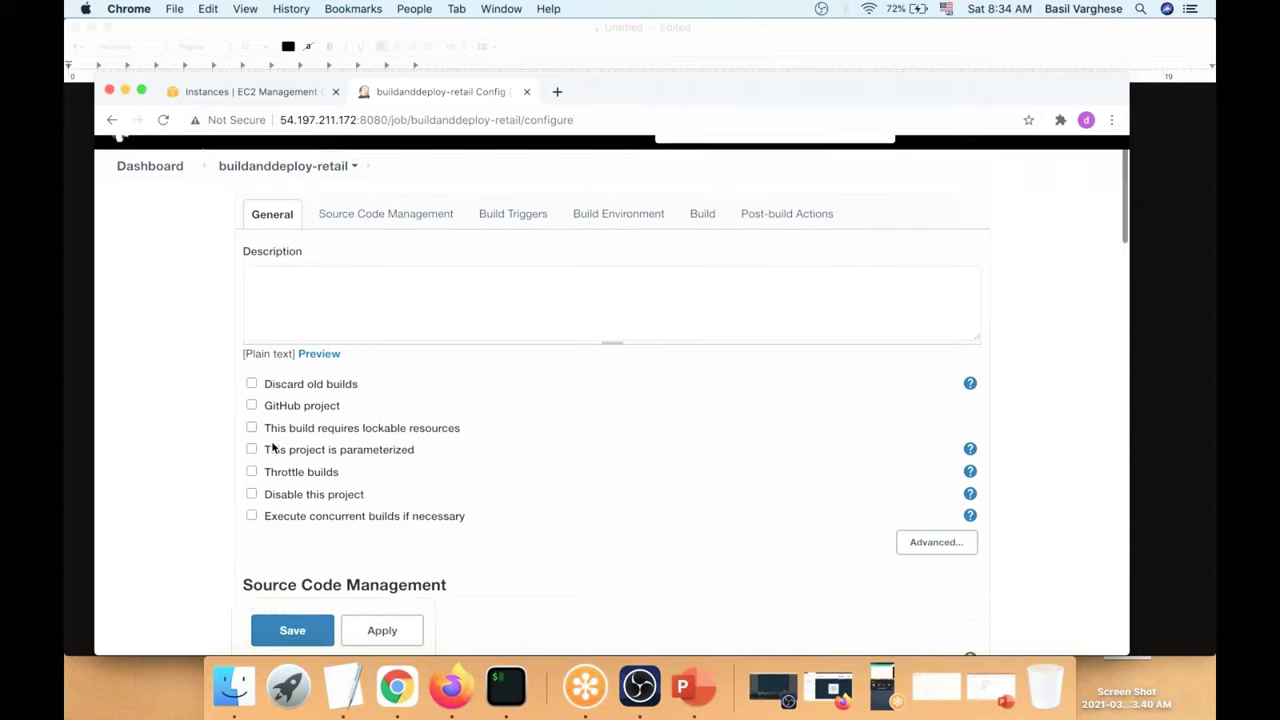
Step: Enable the GitHub project option and focus its empty Project url field
click(251, 357)
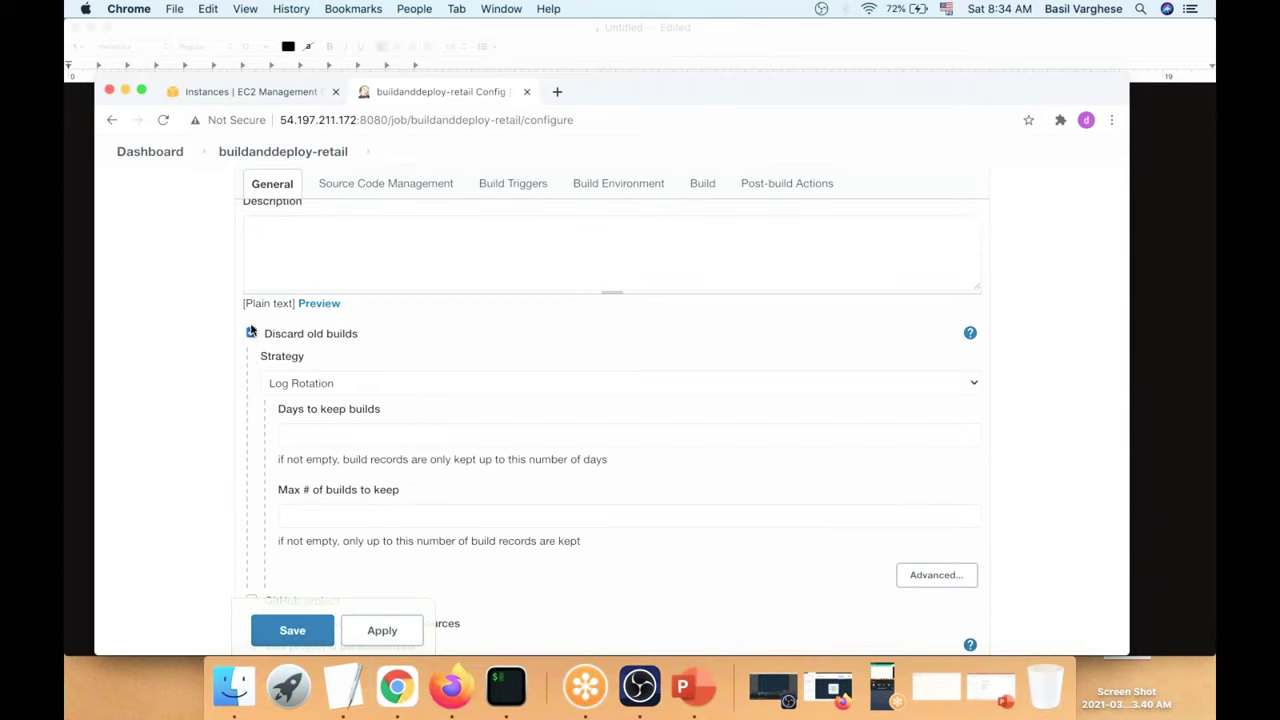
click(251, 333)
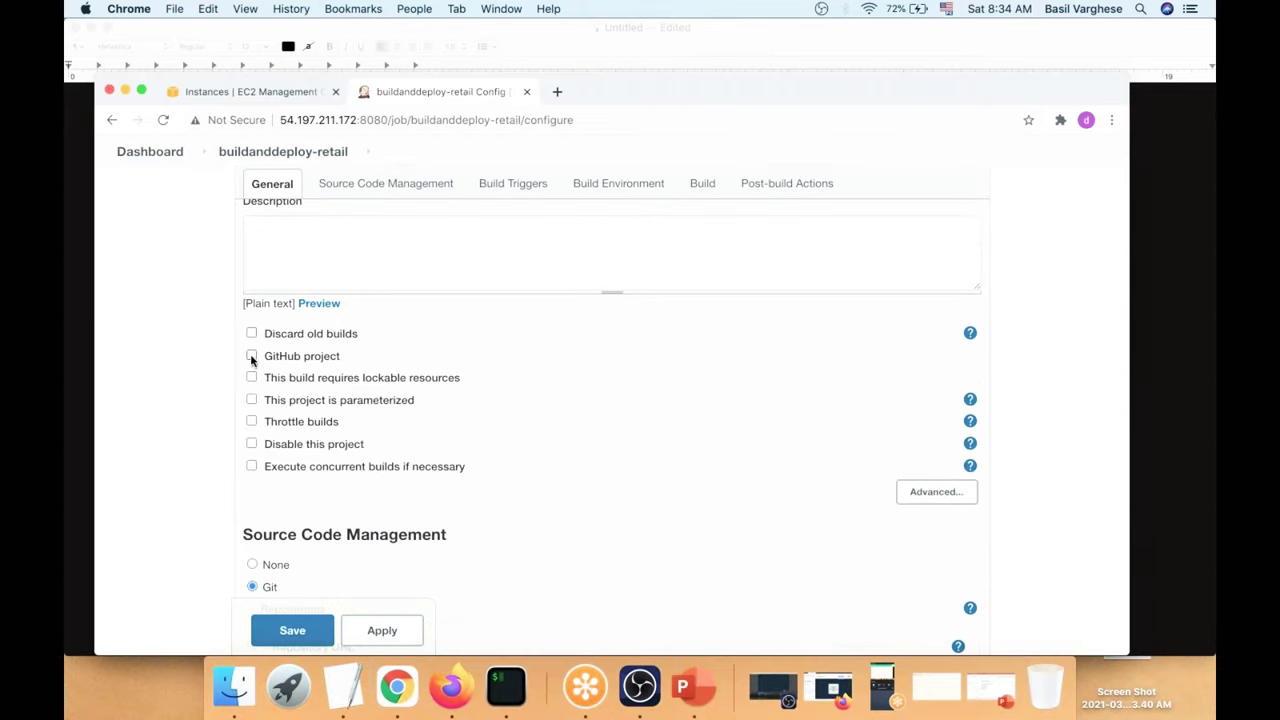
click(251, 356)
click(322, 408)
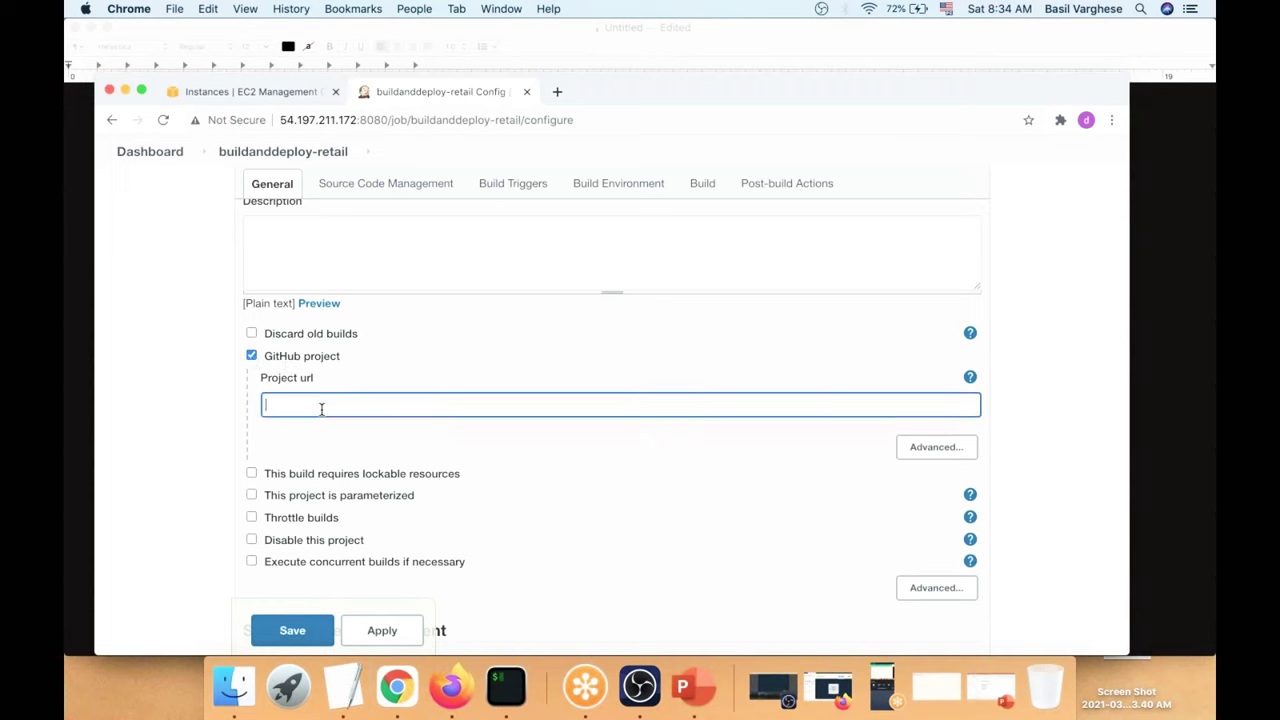
Step: Open the retail_project_march12 repository on GitHub in a new browser tab
click(557, 91)
text(gmail.com)
key(Return)
text(github.com)
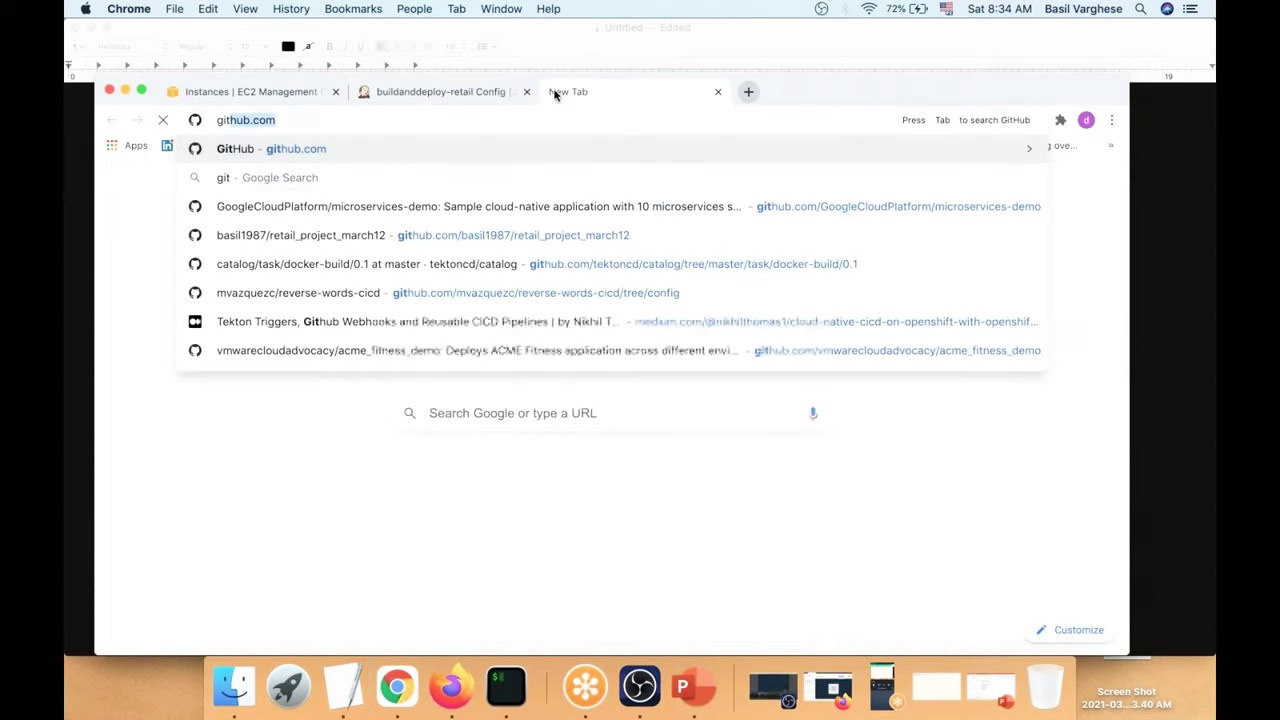
key(Return)
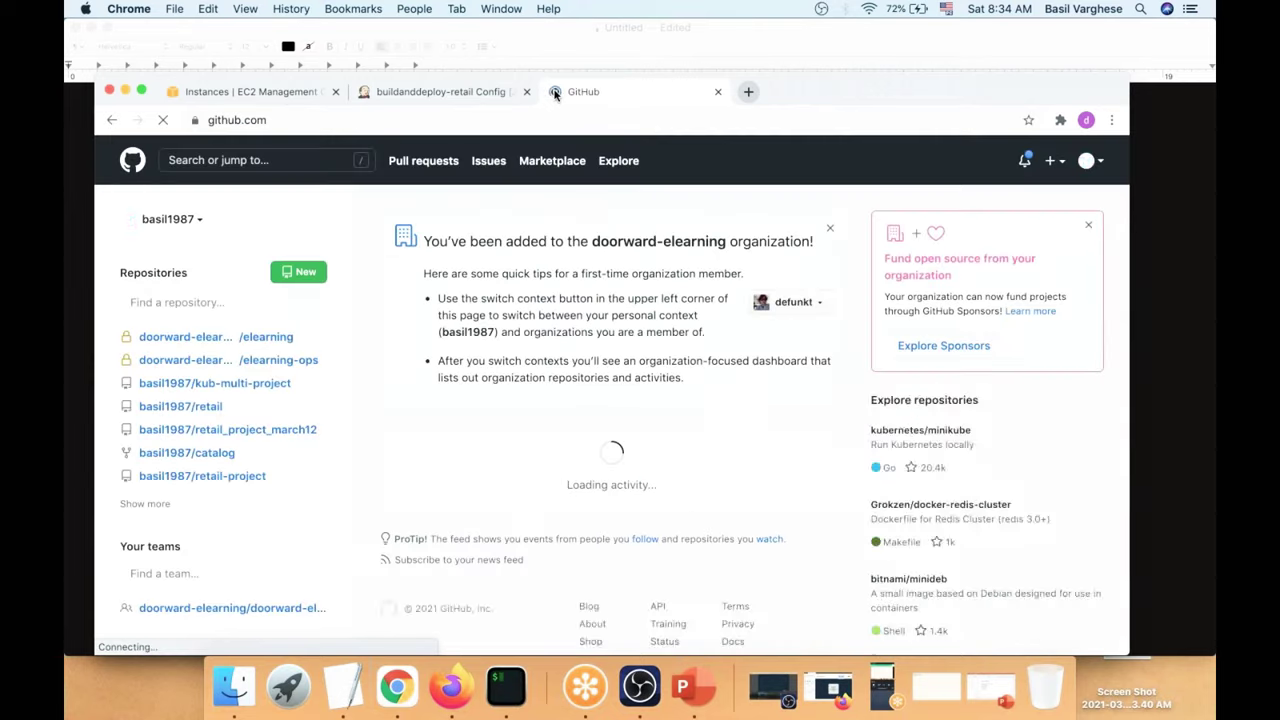
mouse_move(278, 432)
click(278, 430)
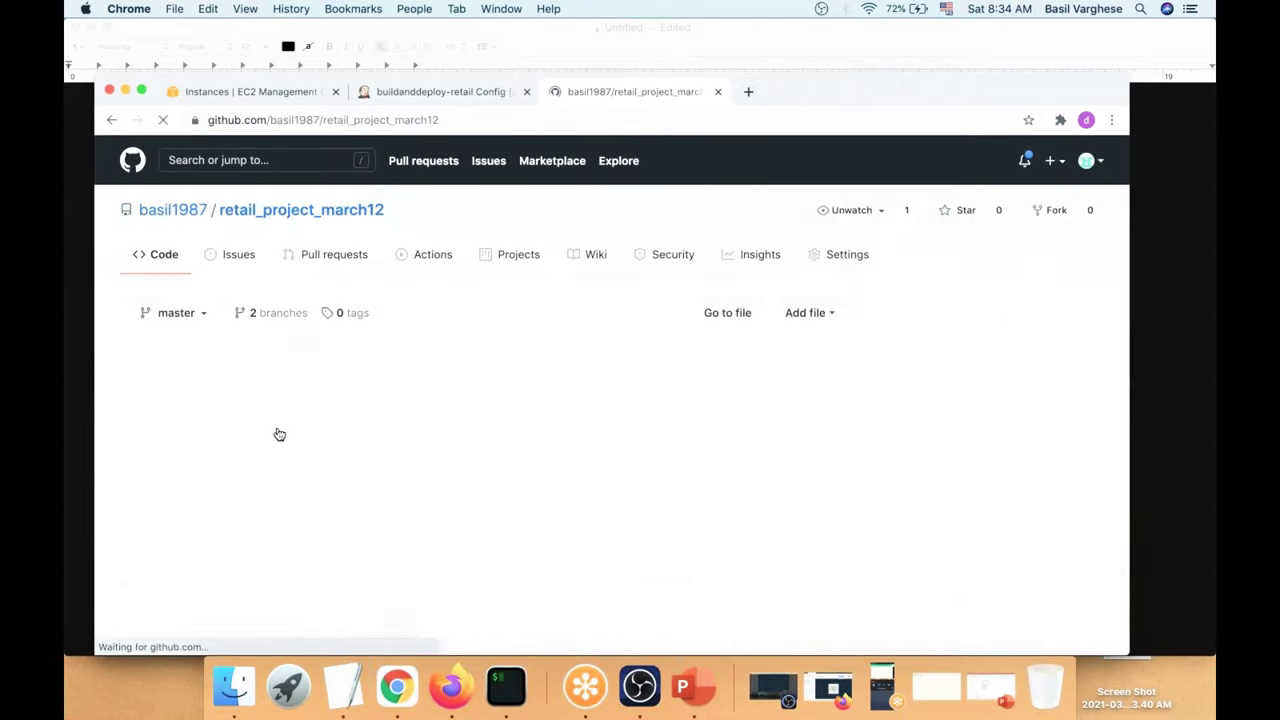
Step: Copy the repository's SSH clone address and paste it into the Jenkins Project url field
click(808, 313)
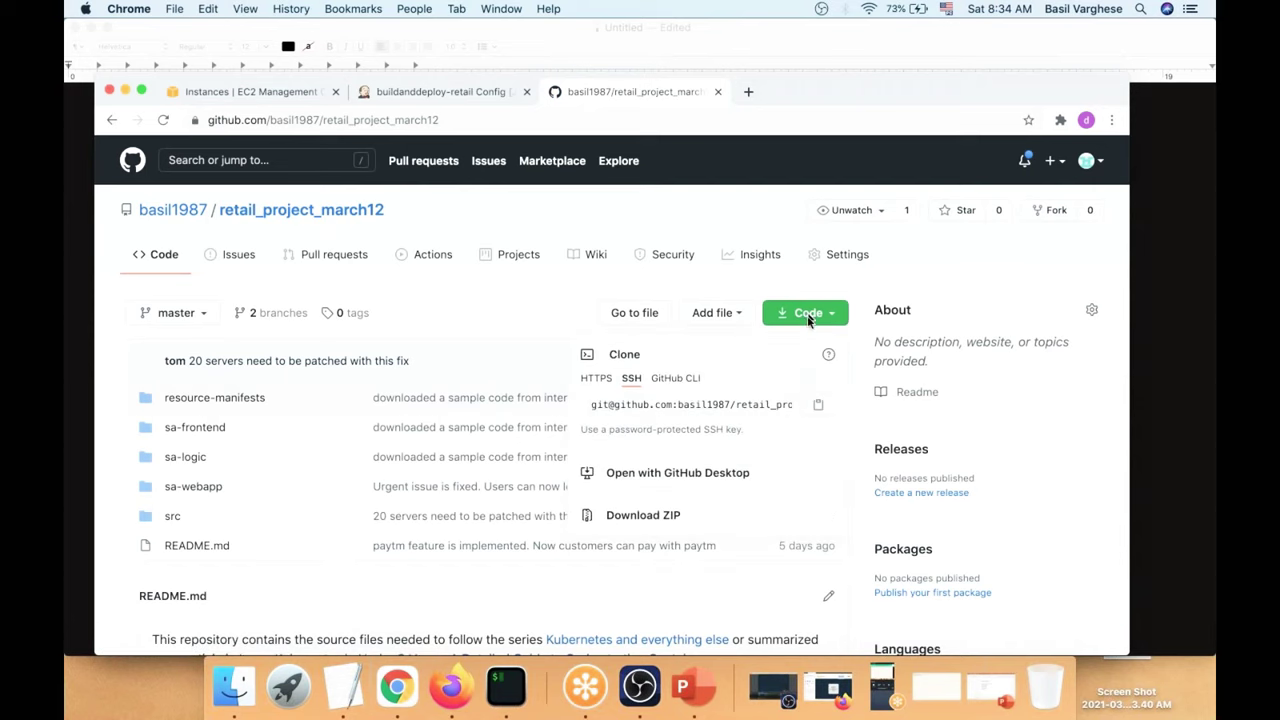
click(826, 410)
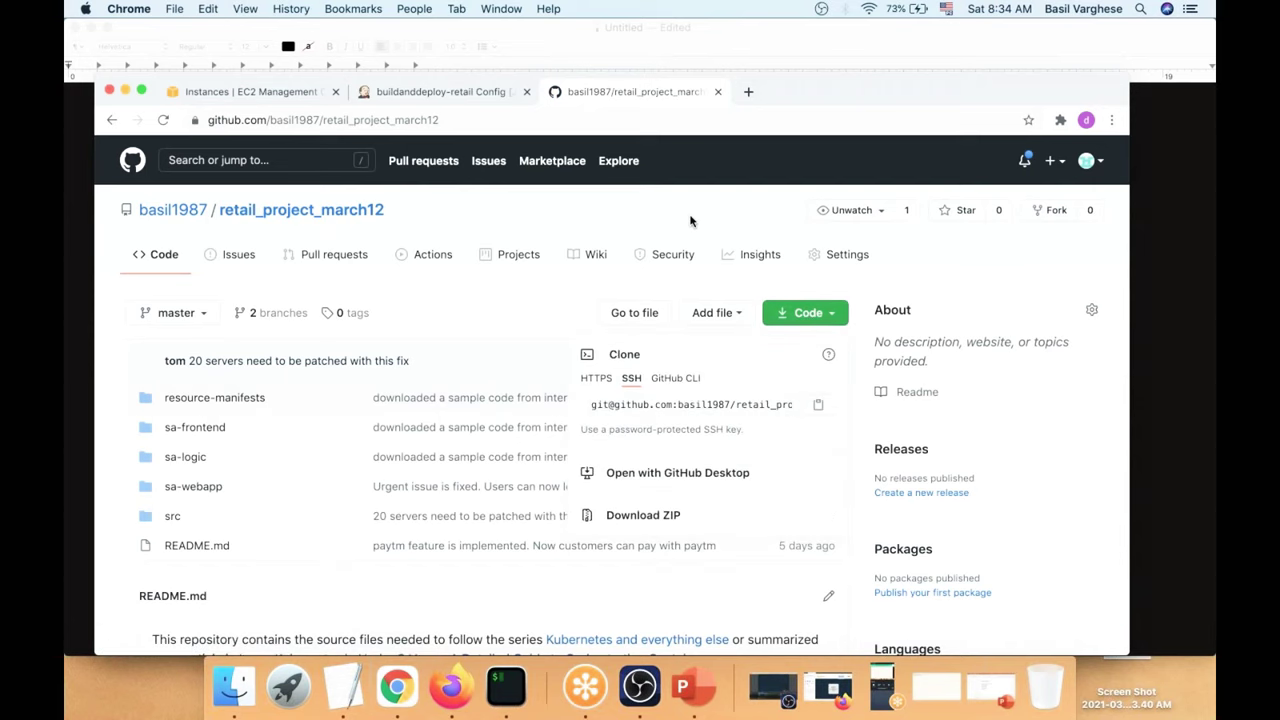
key(super+w)
key(super+v)
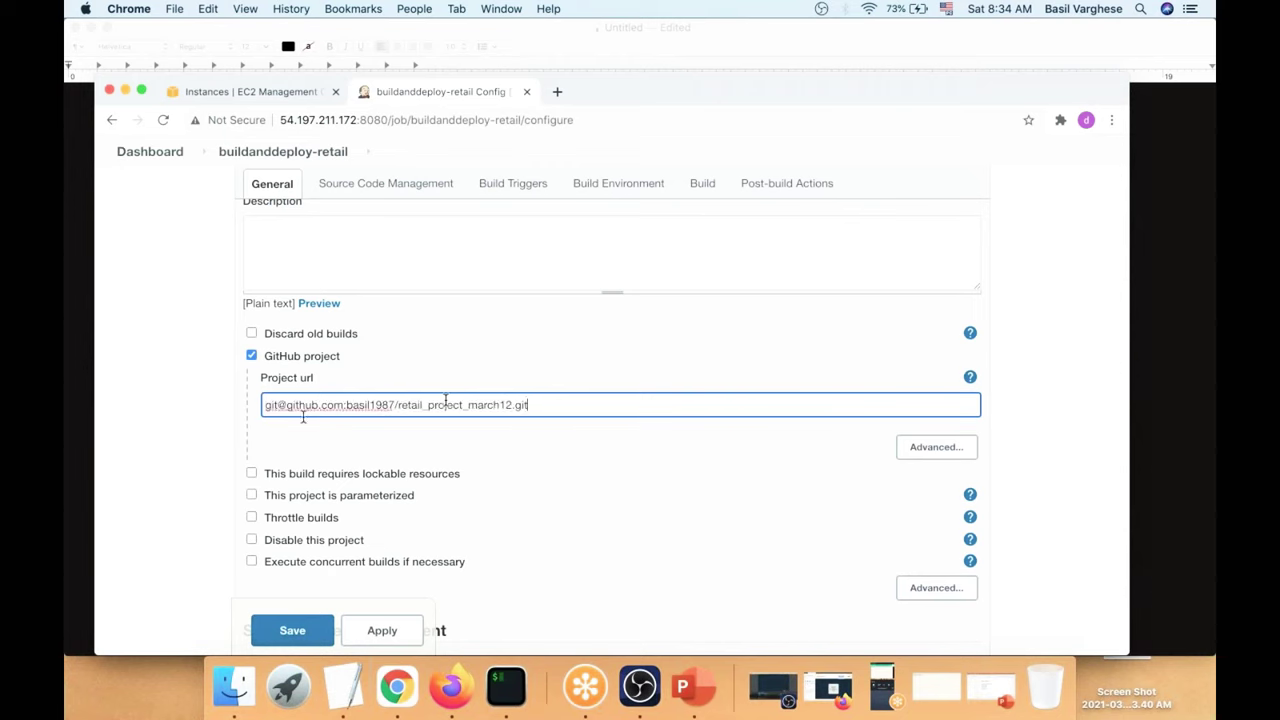
Step: Apply the buildanddeploy-retail configuration with the new GitHub Project url
click(212, 426)
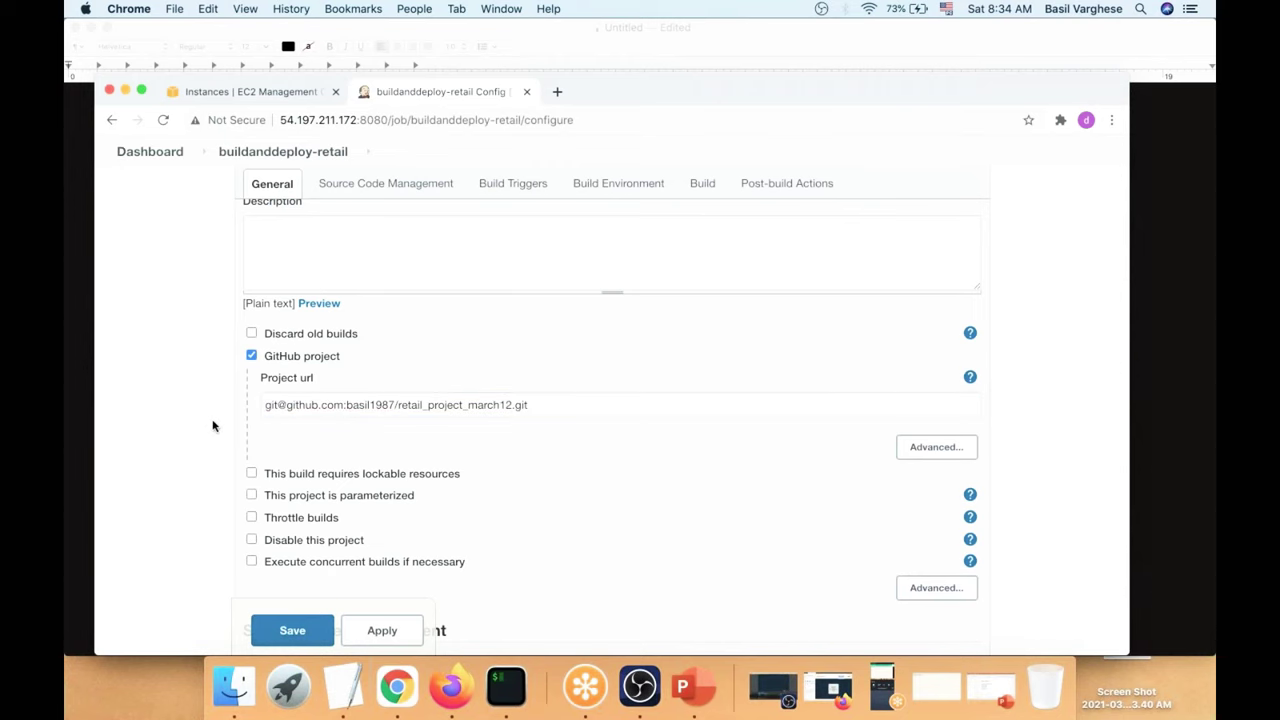
click(390, 638)
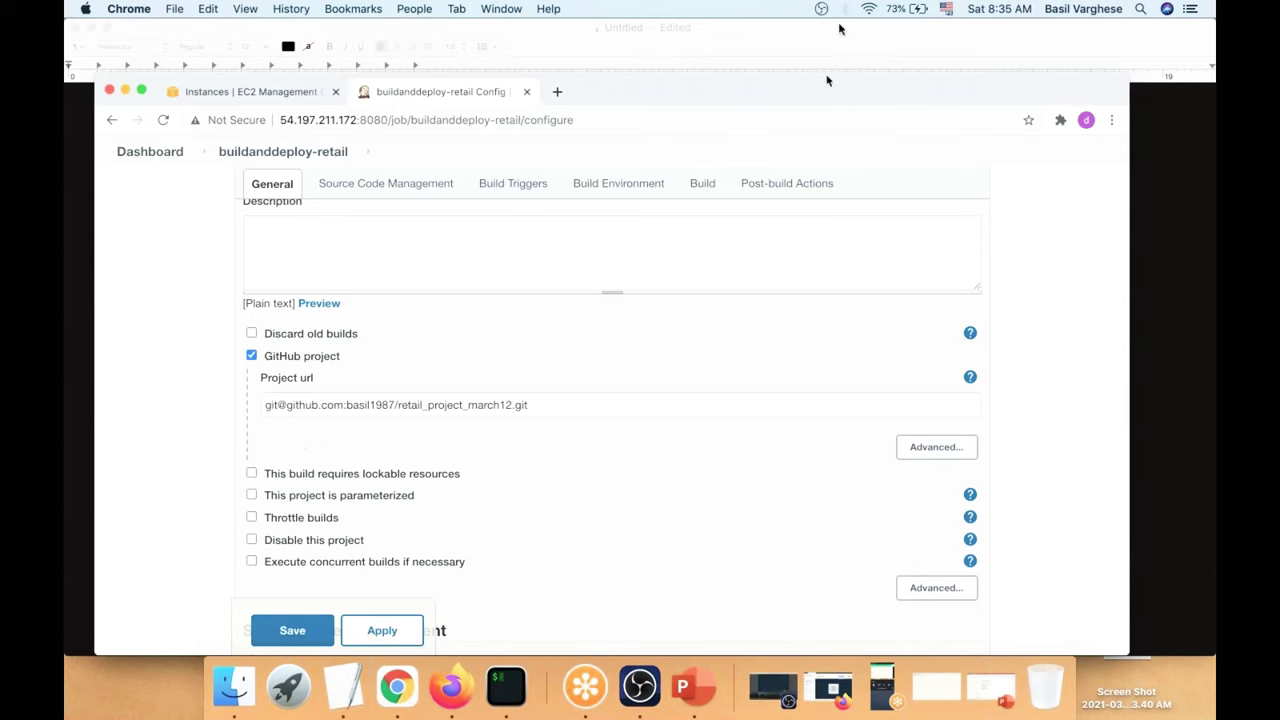
click(821, 9)
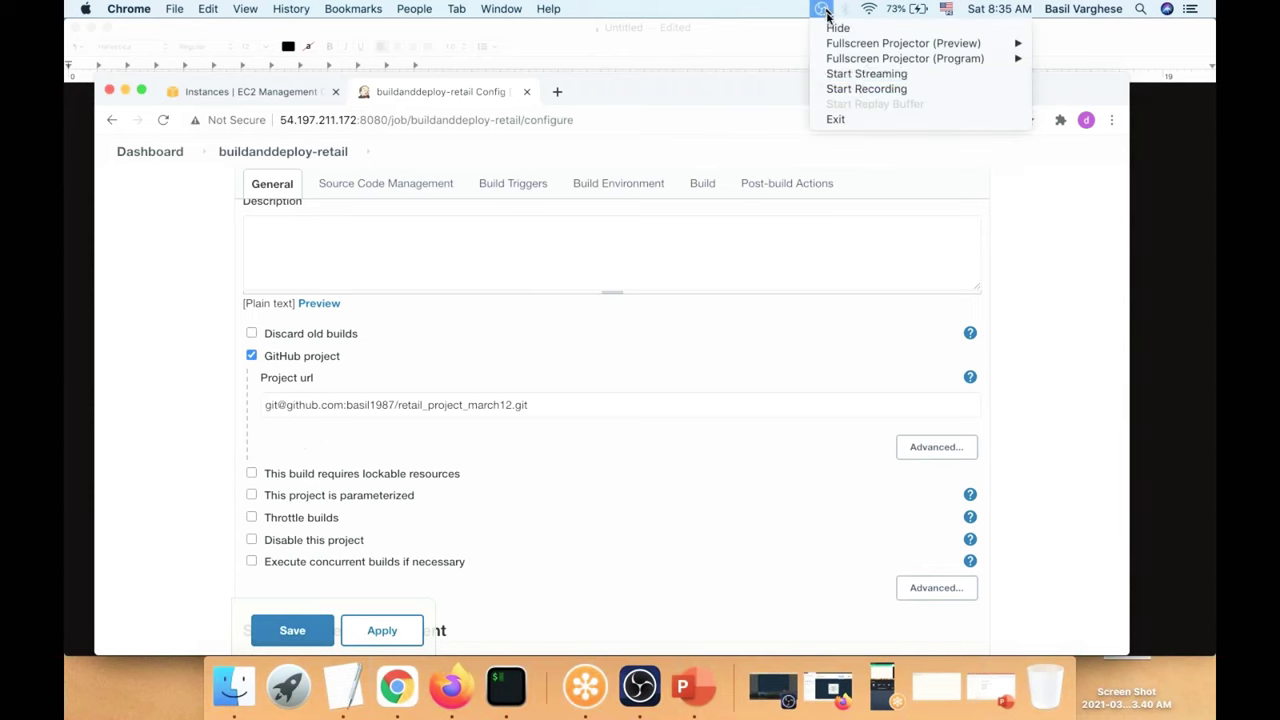
click(859, 93)
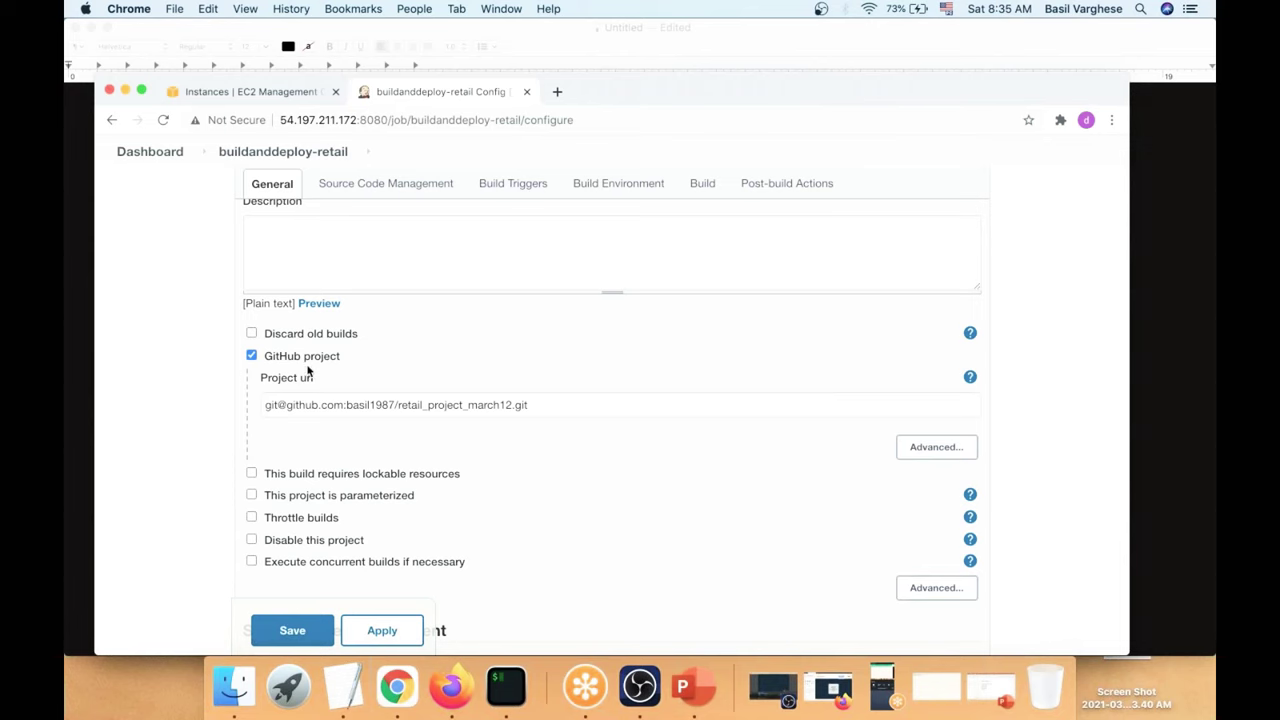
Step: Check the retail_project_march12 SSH address in Project url, then scroll down the General settings
drag(266, 404, 543, 404)
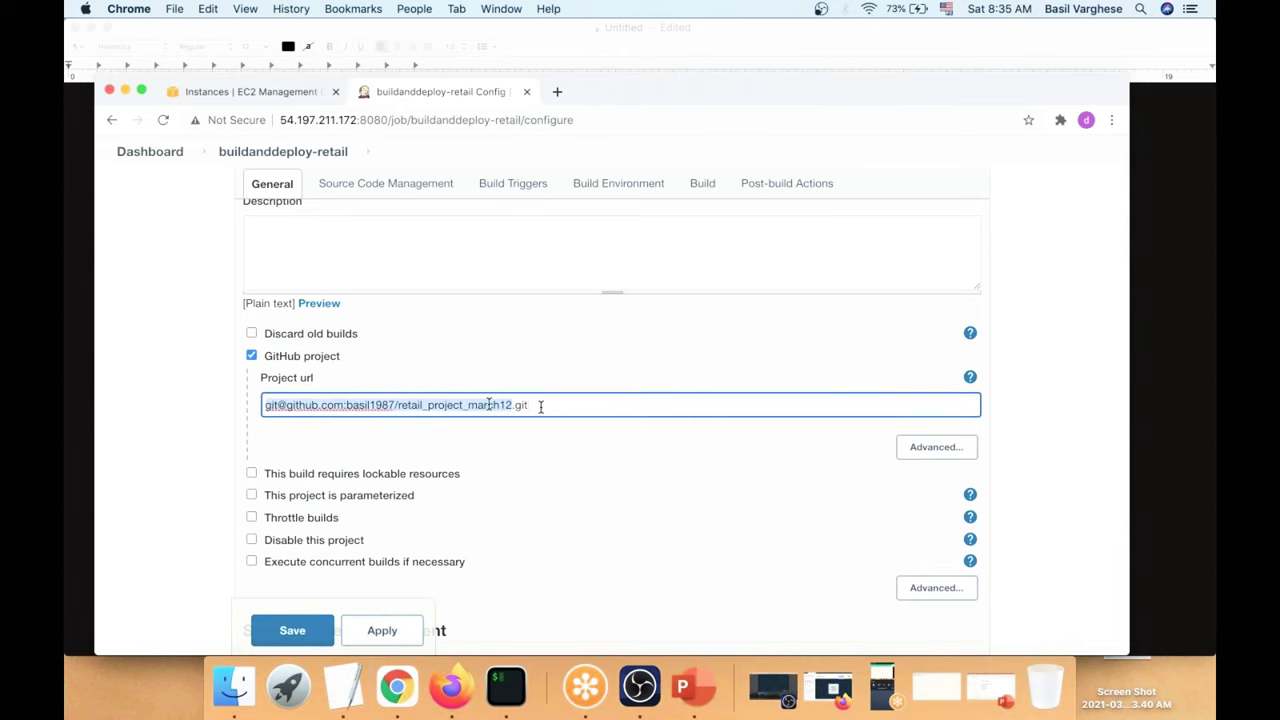
click(543, 404)
click(199, 430)
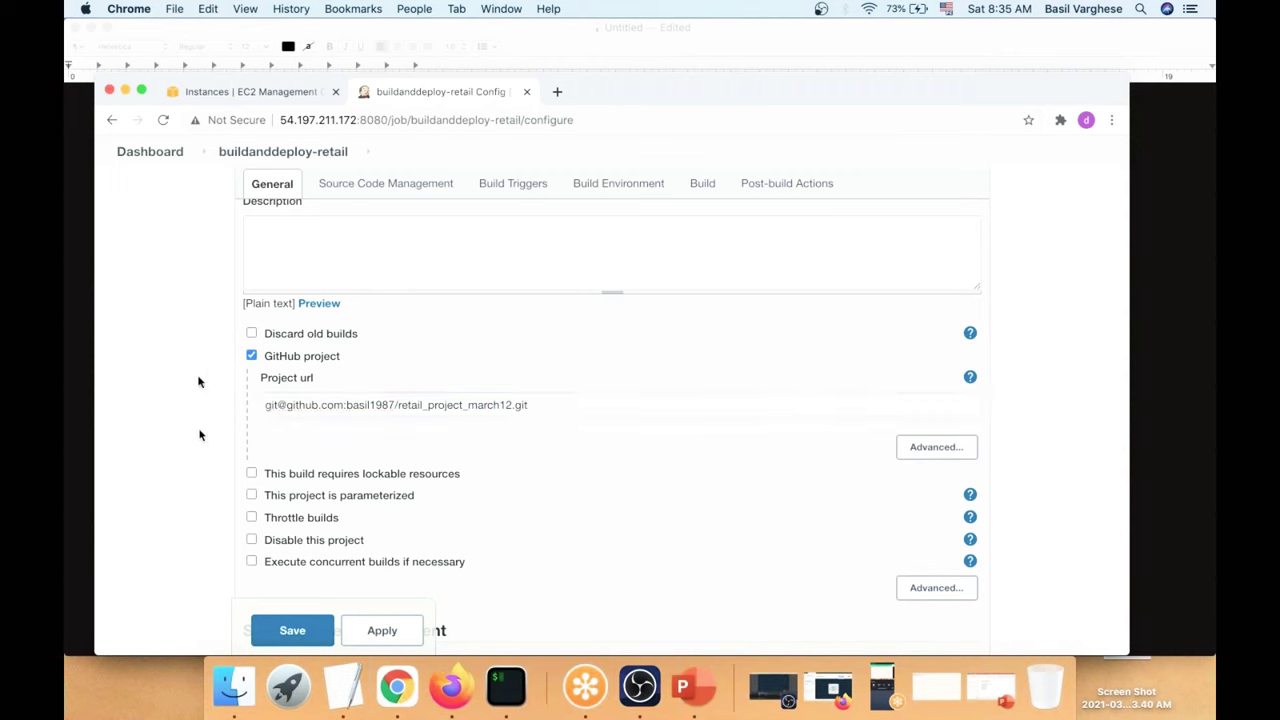
scroll(200, 354, down, 3)
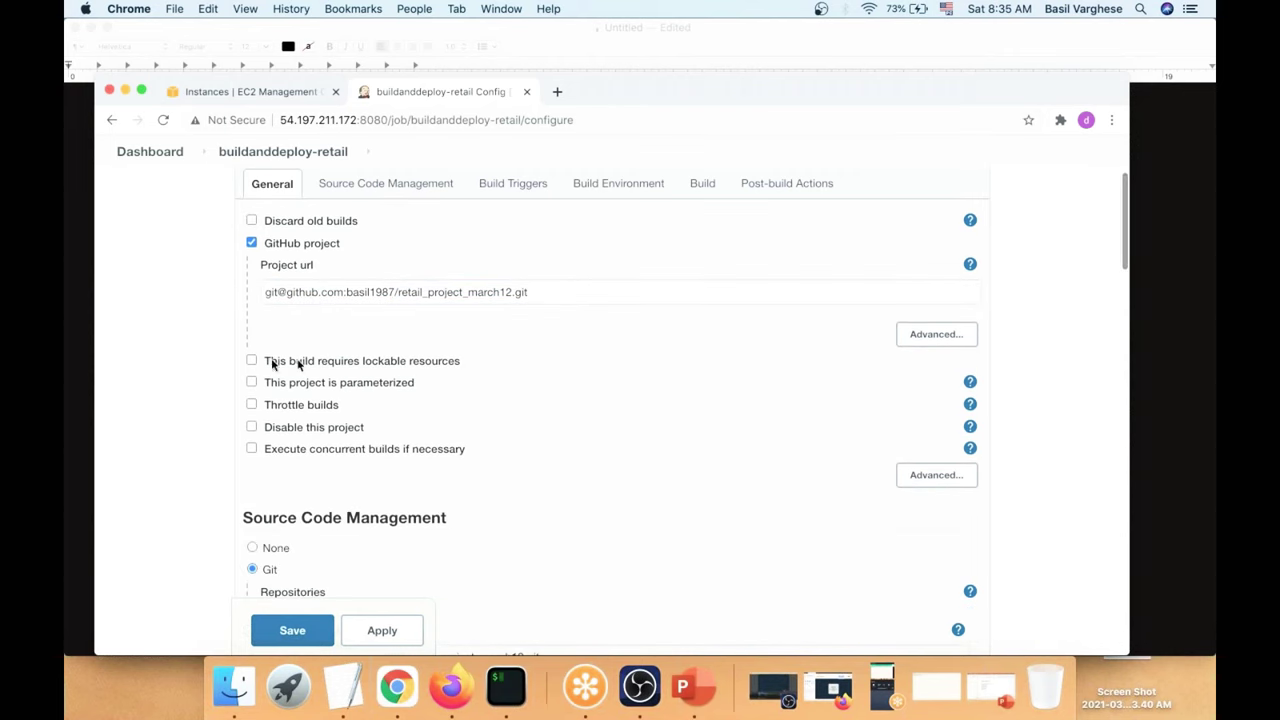
click(252, 361)
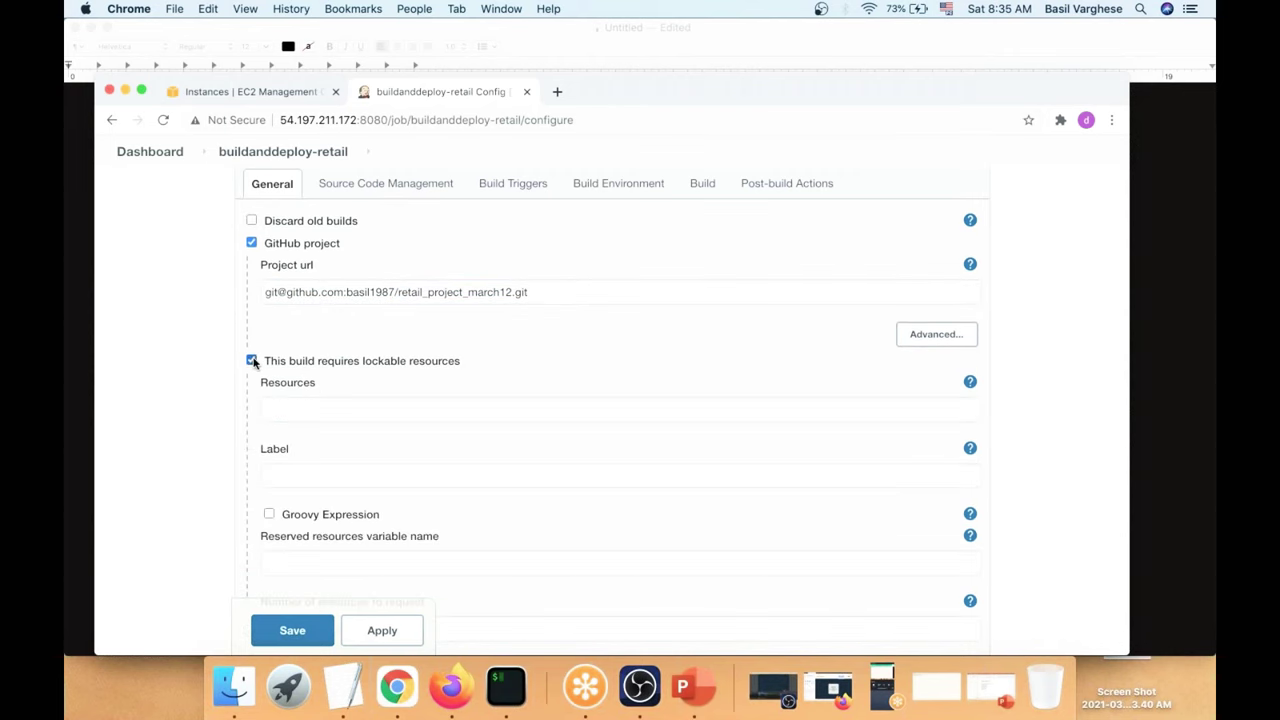
click(252, 361)
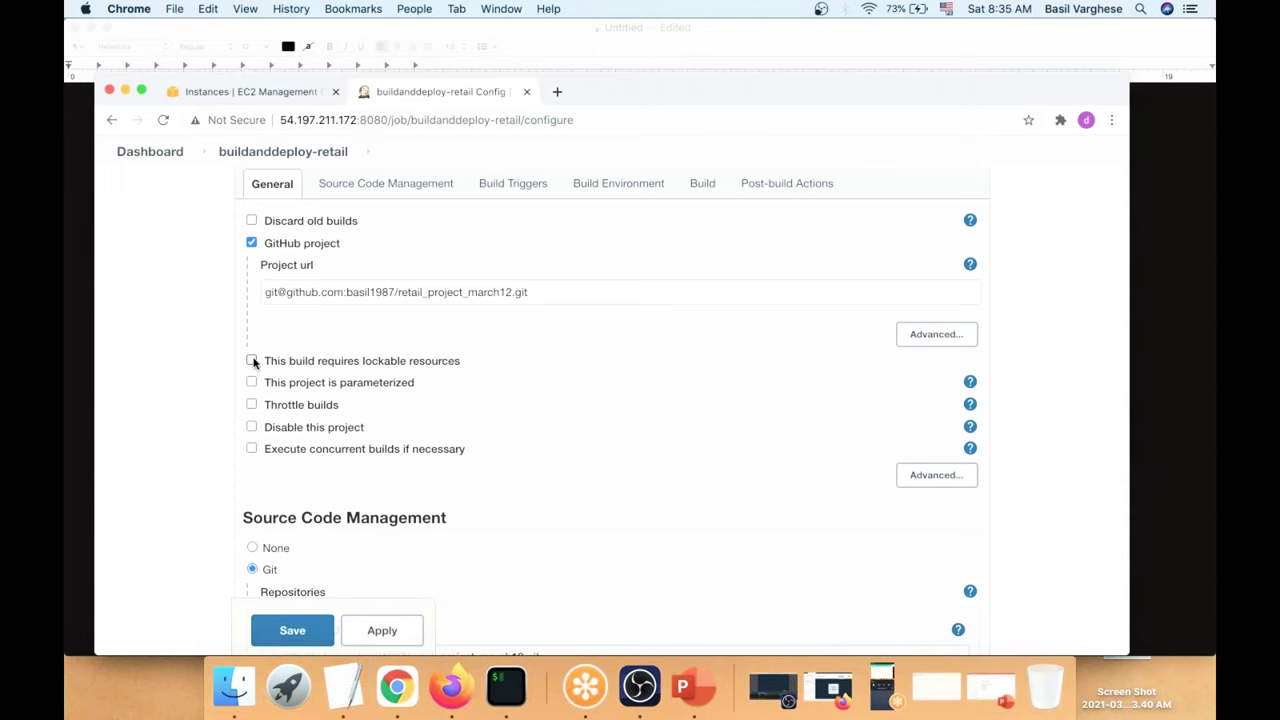
click(252, 361)
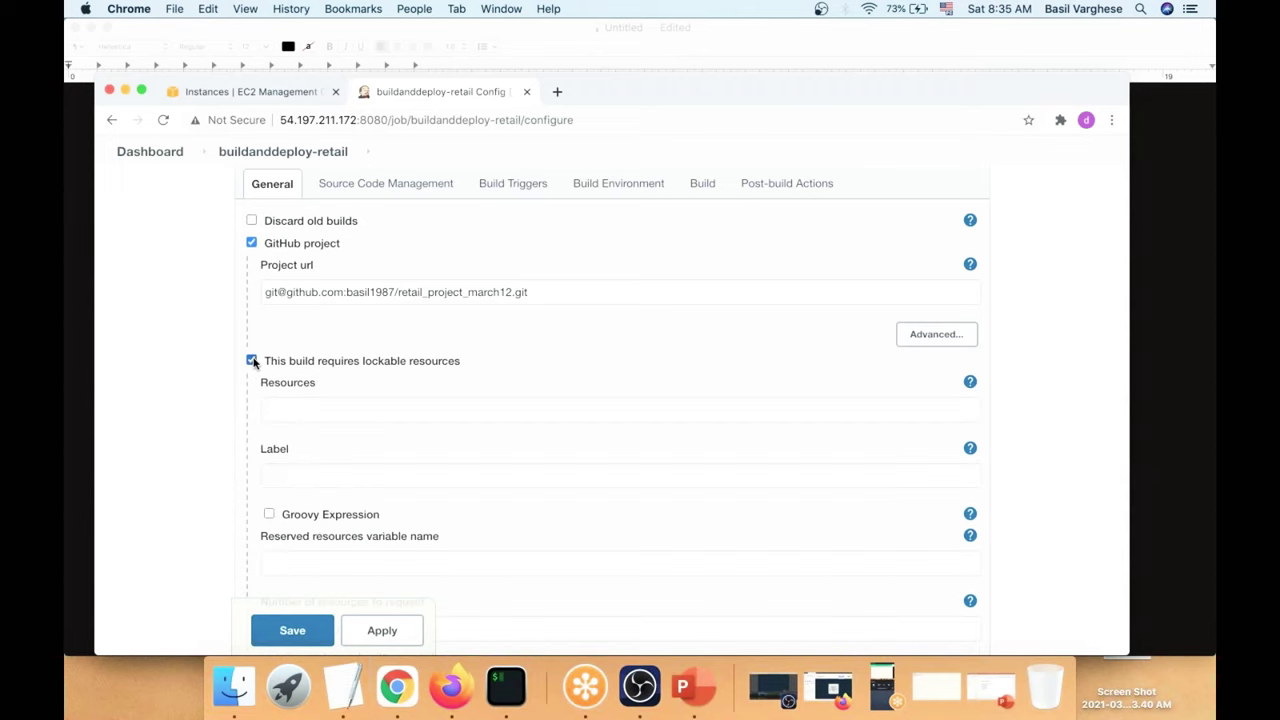
click(252, 361)
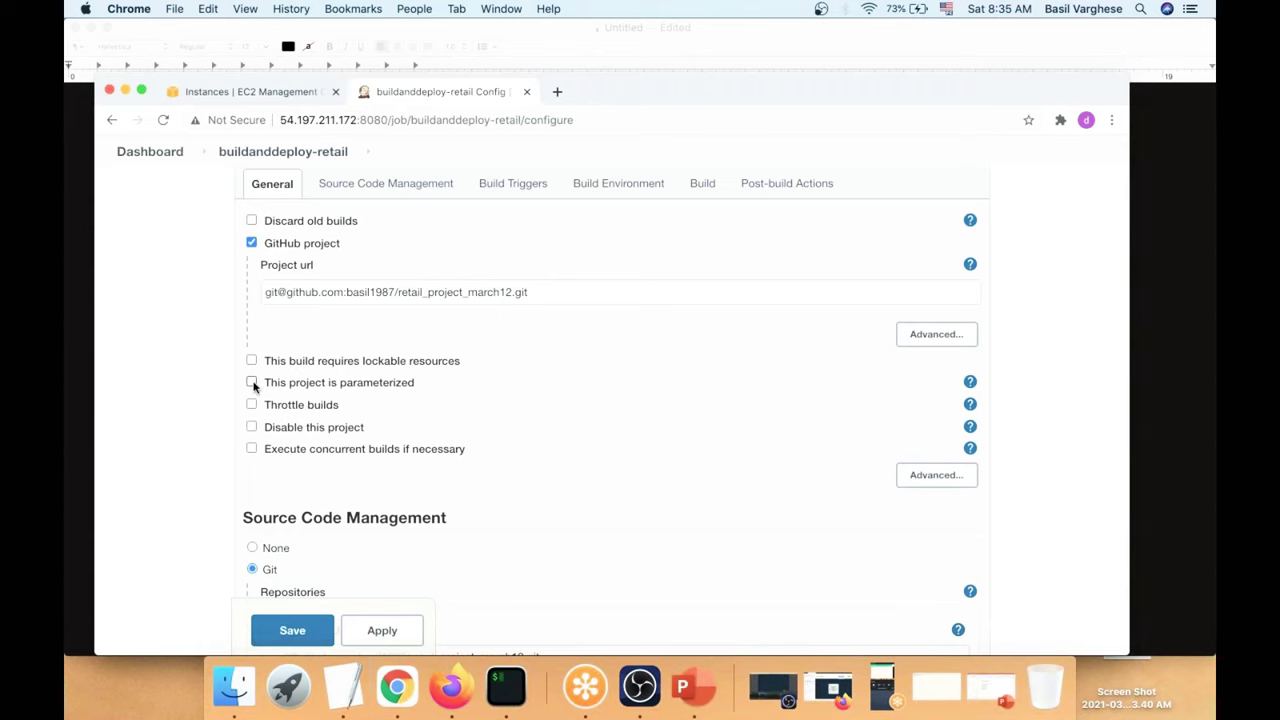
click(251, 383)
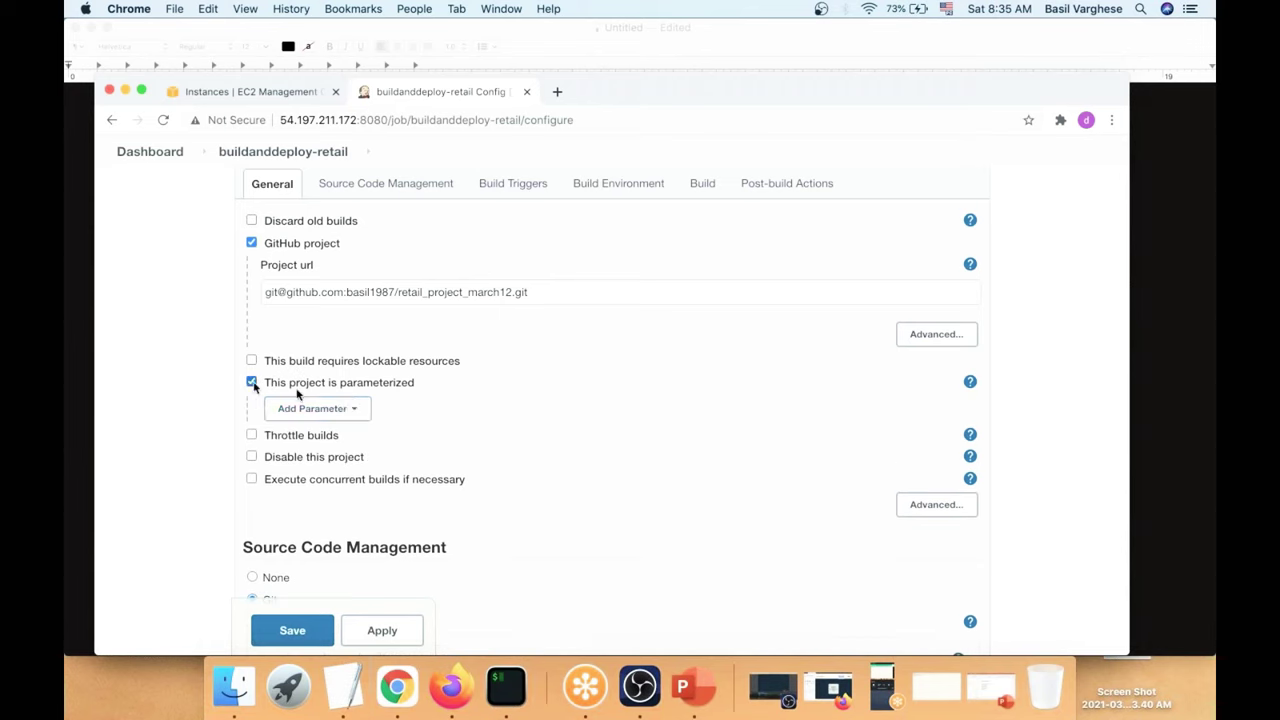
triple_click(370, 384)
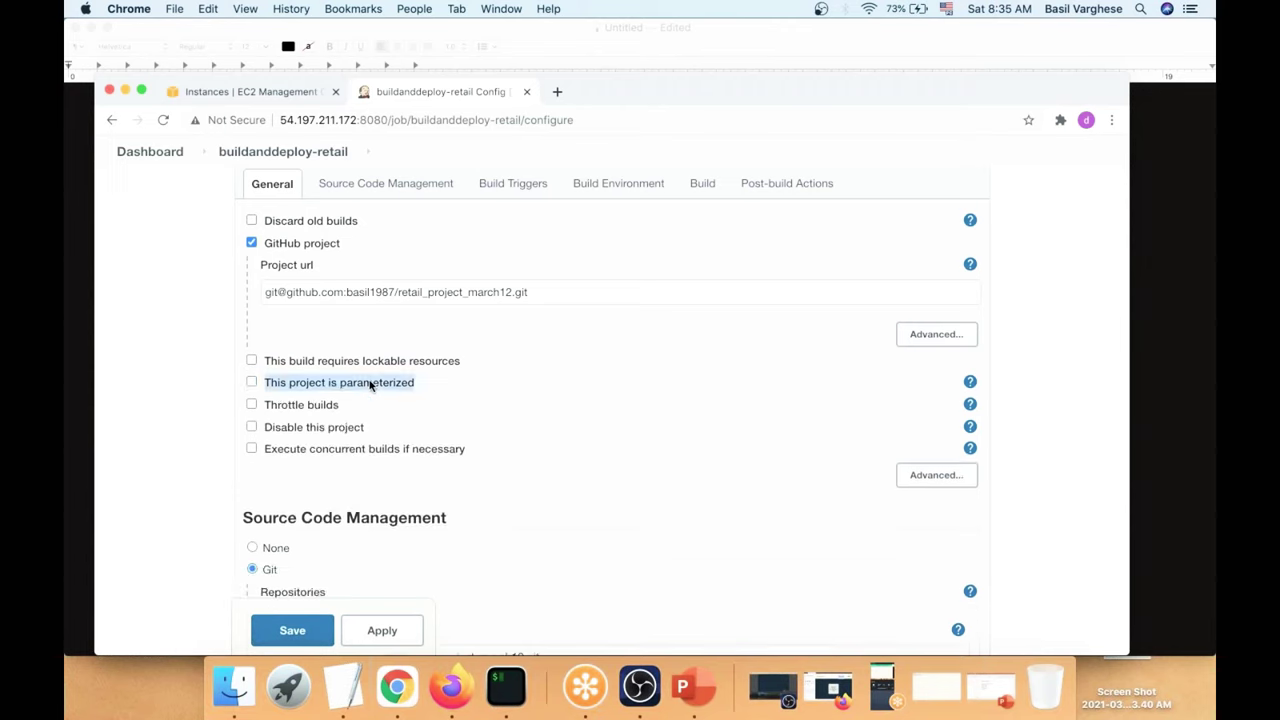
click(370, 385)
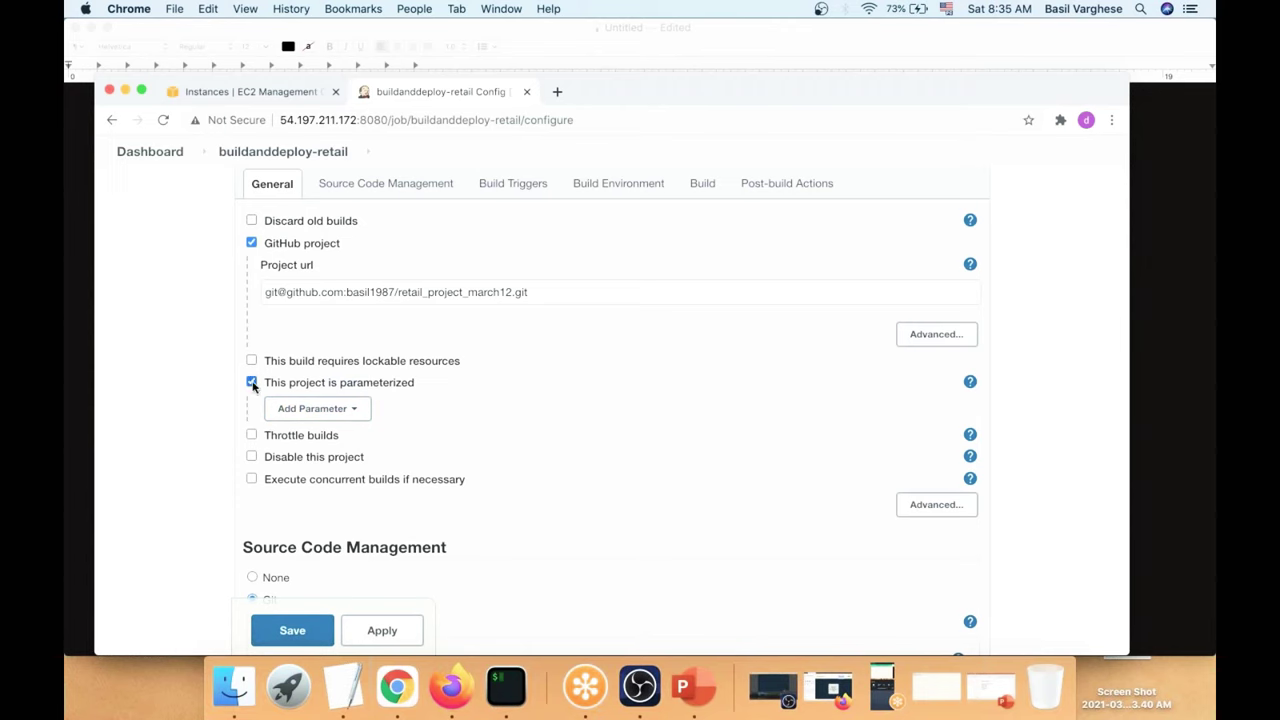
click(252, 383)
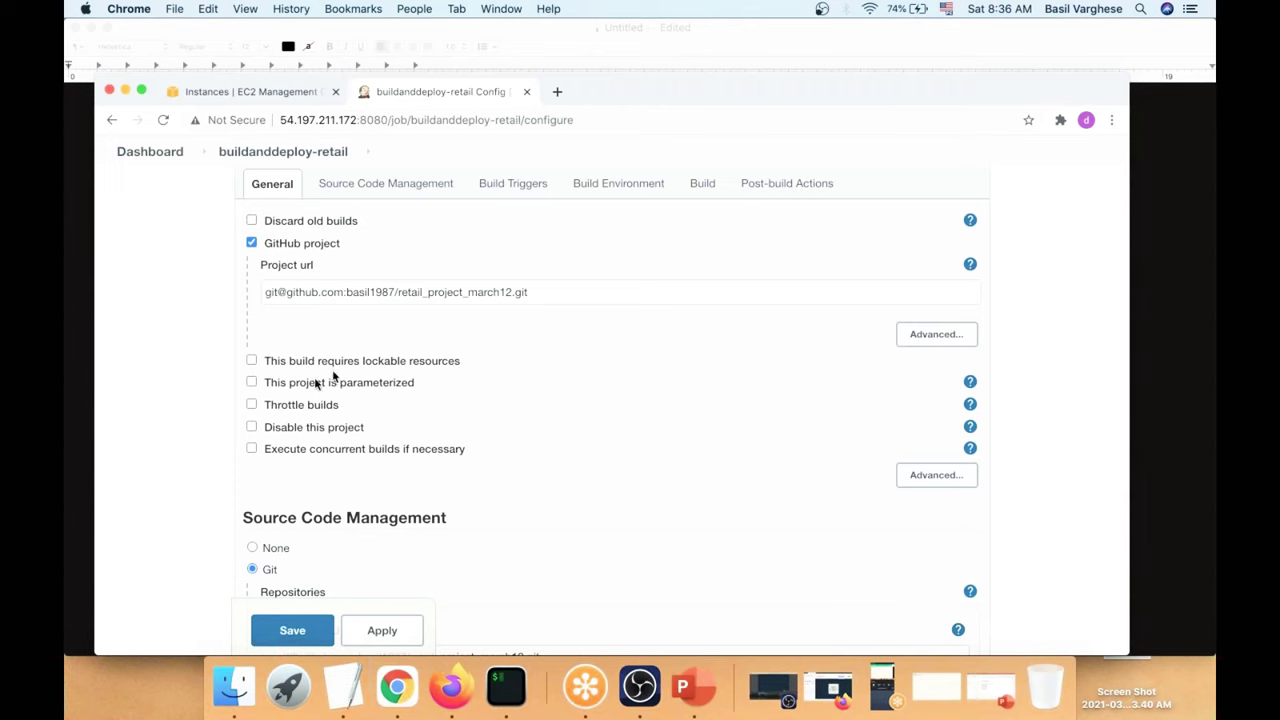
click(318, 385)
click(252, 382)
click(251, 404)
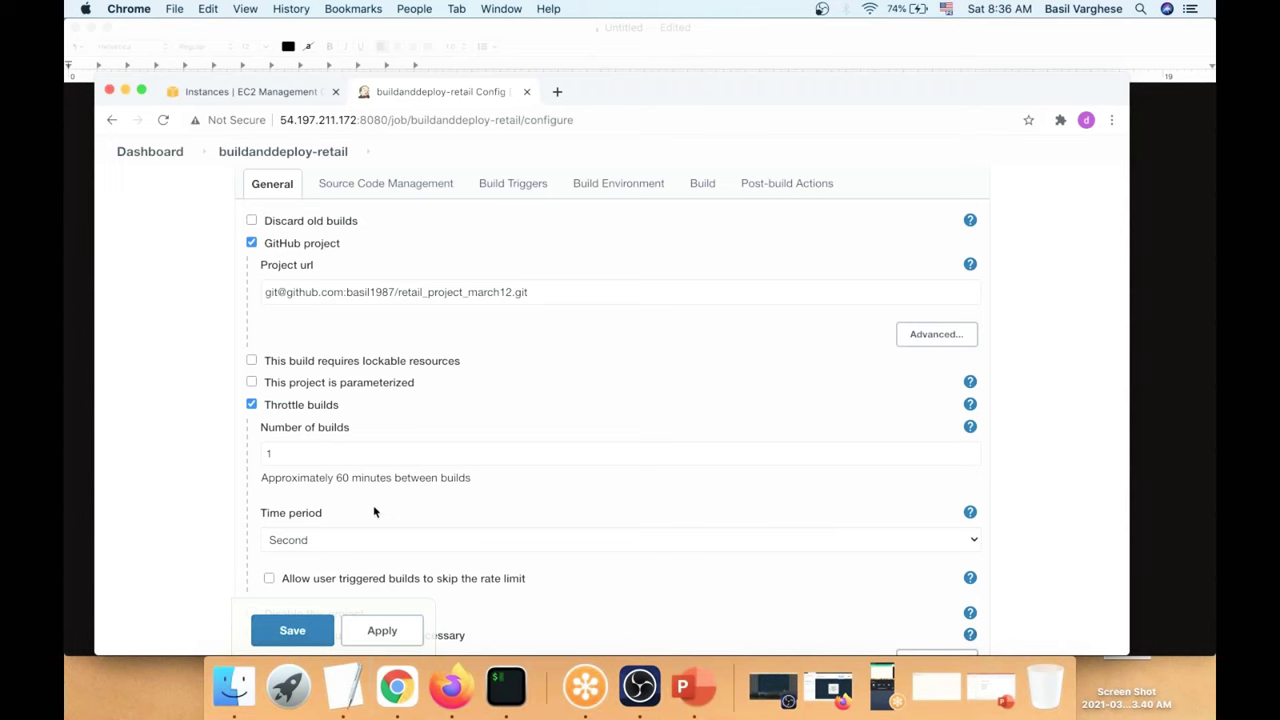
click(338, 456)
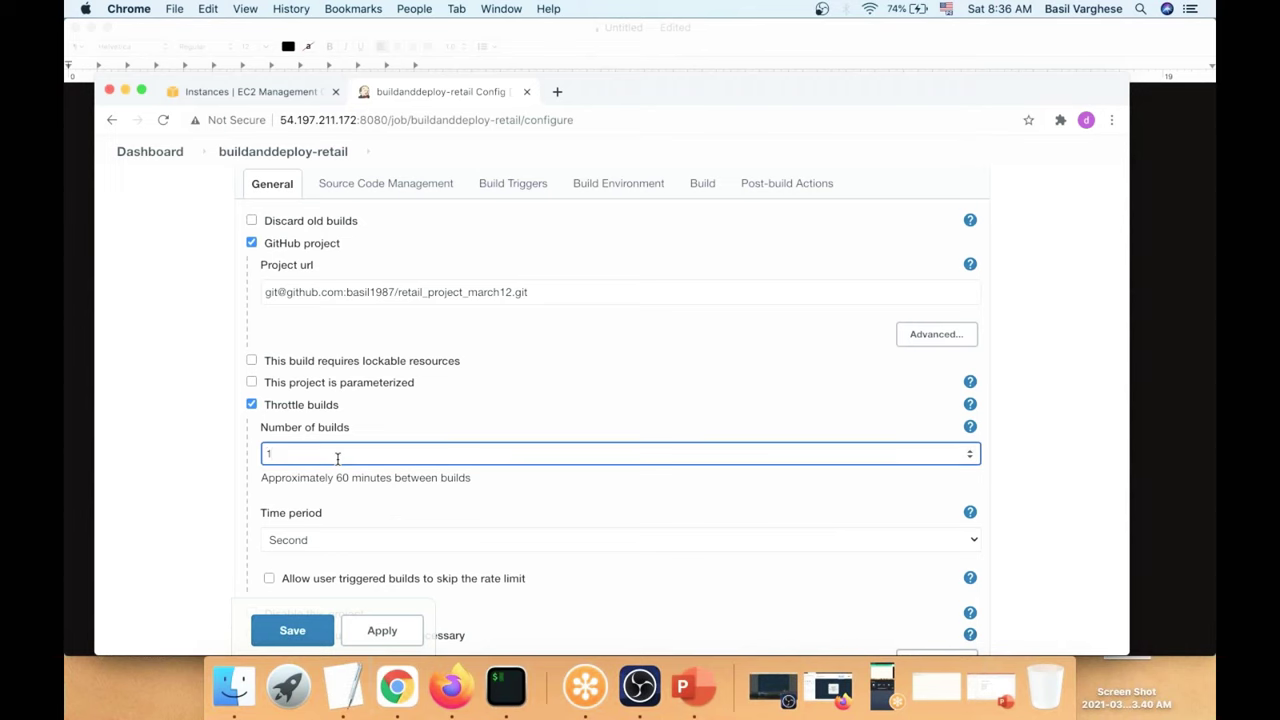
key(BackSpace)
text(2)
click(430, 480)
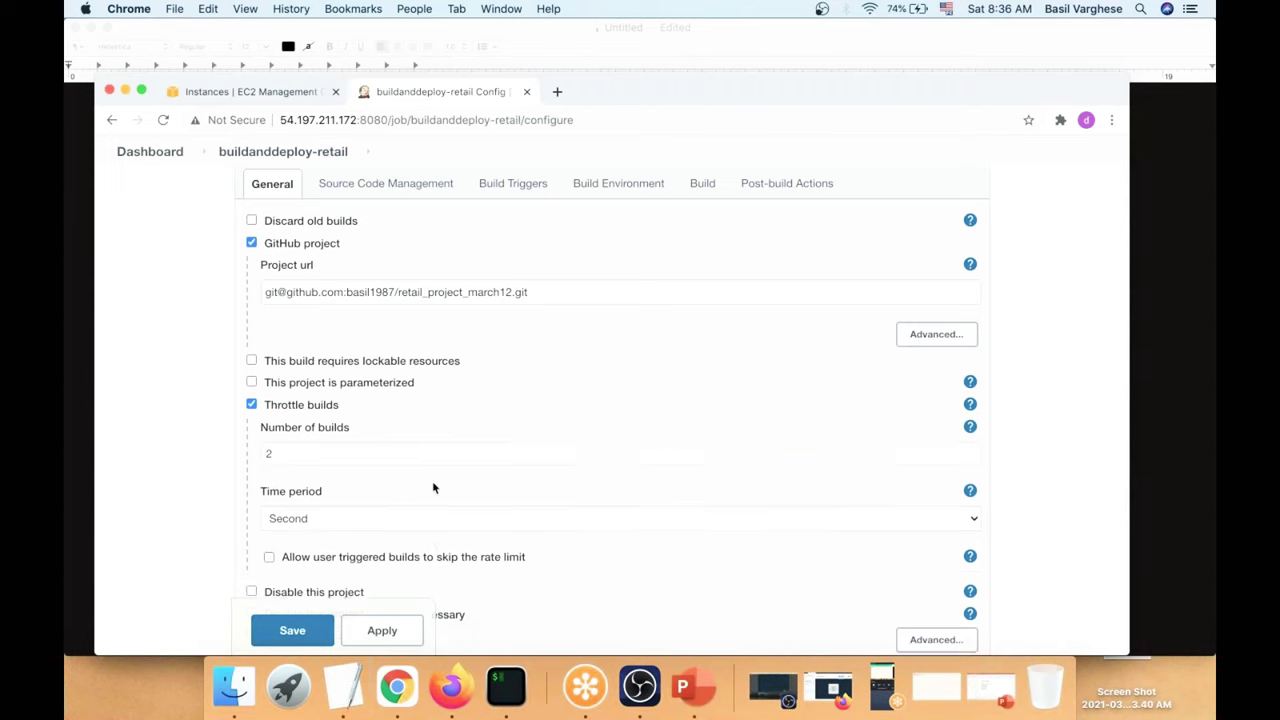
scroll(434, 488, down, 3)
click(325, 398)
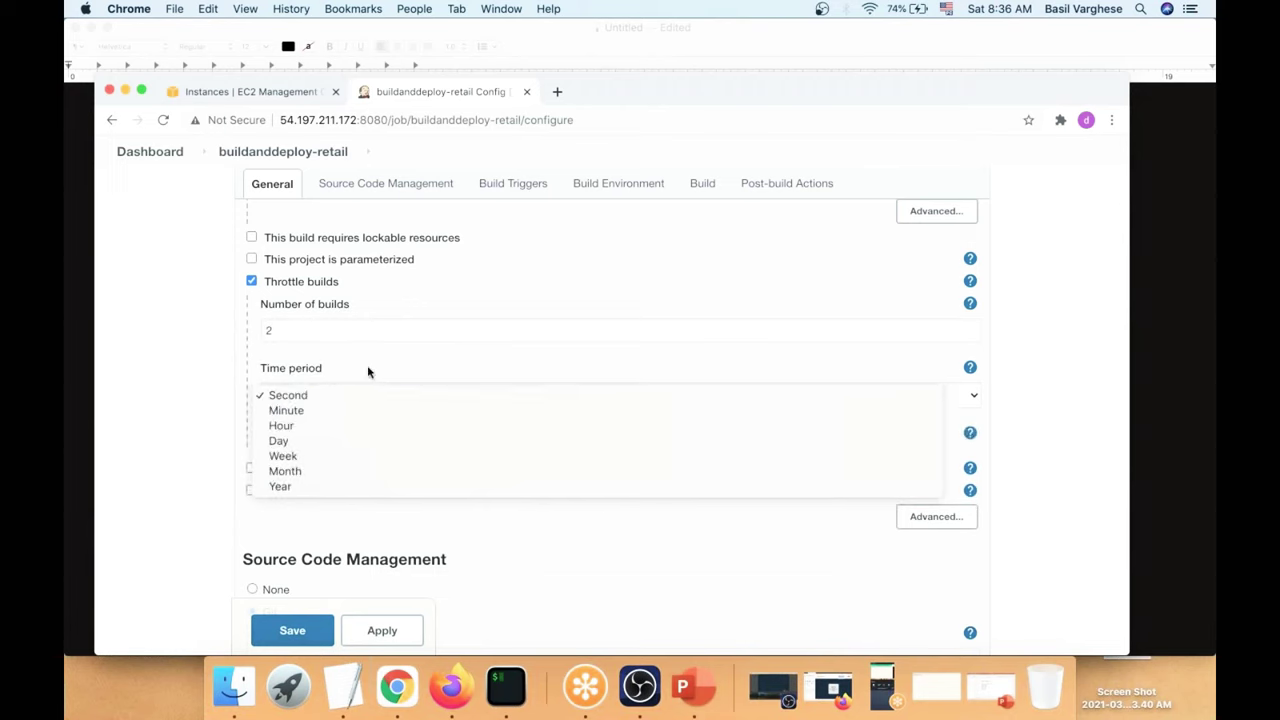
click(367, 368)
click(350, 397)
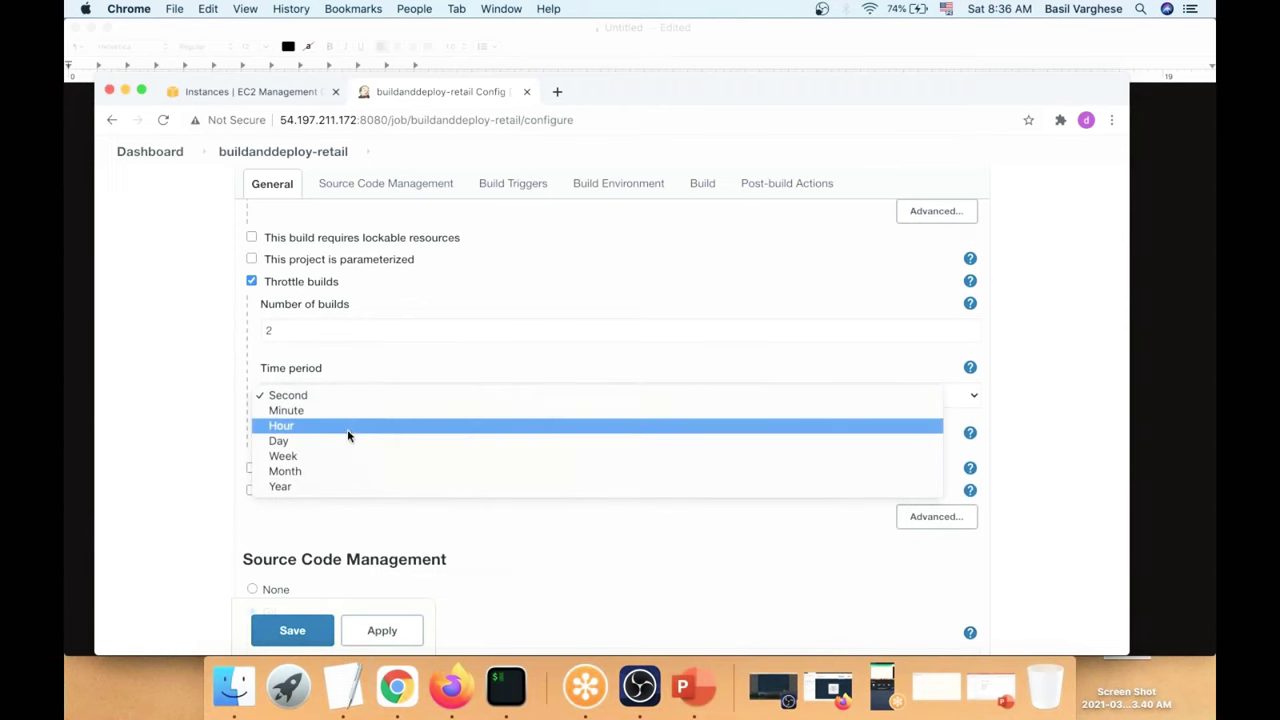
click(347, 429)
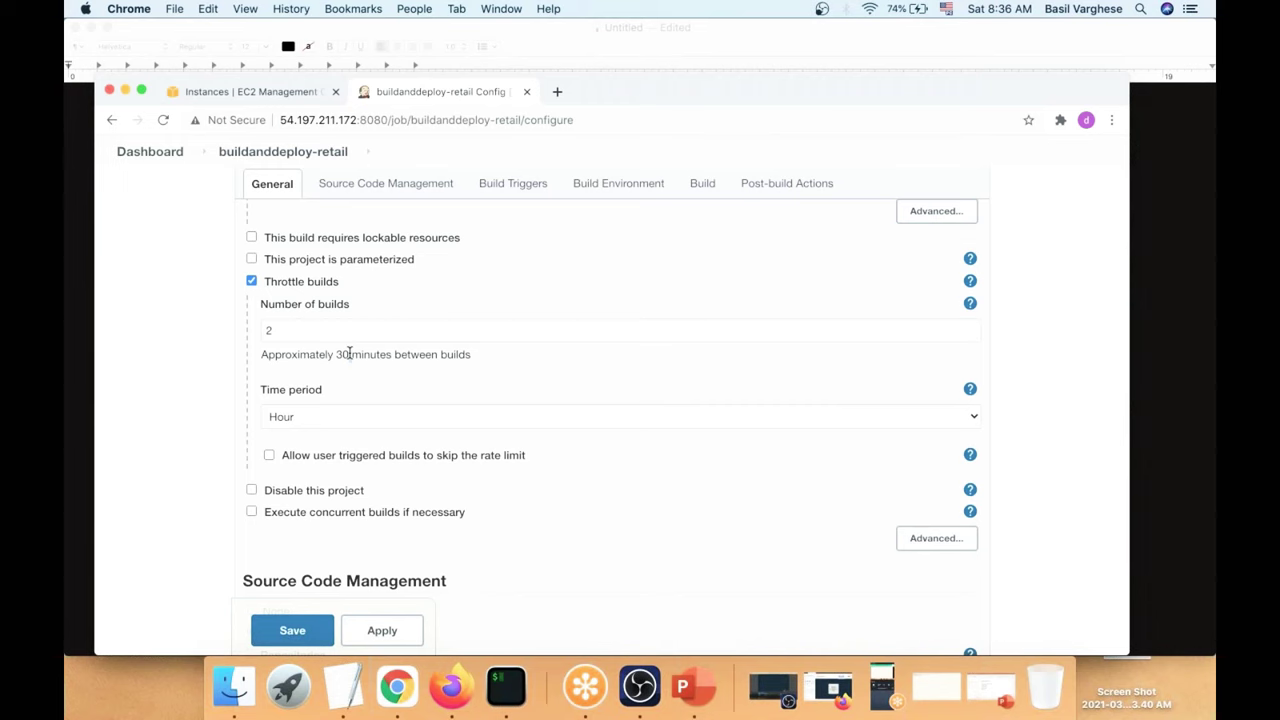
click(251, 282)
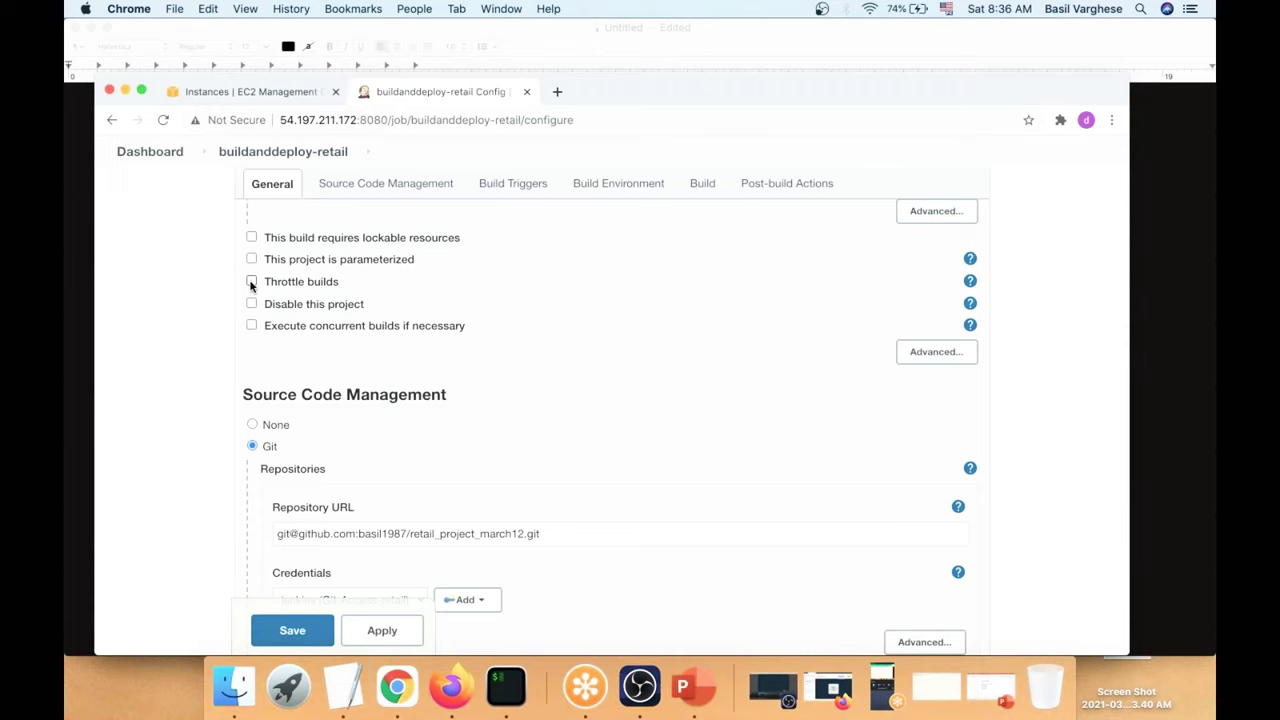
click(251, 304)
click(251, 305)
click(251, 326)
click(251, 328)
scroll(293, 332, up, 1)
scroll(293, 332, up, 5)
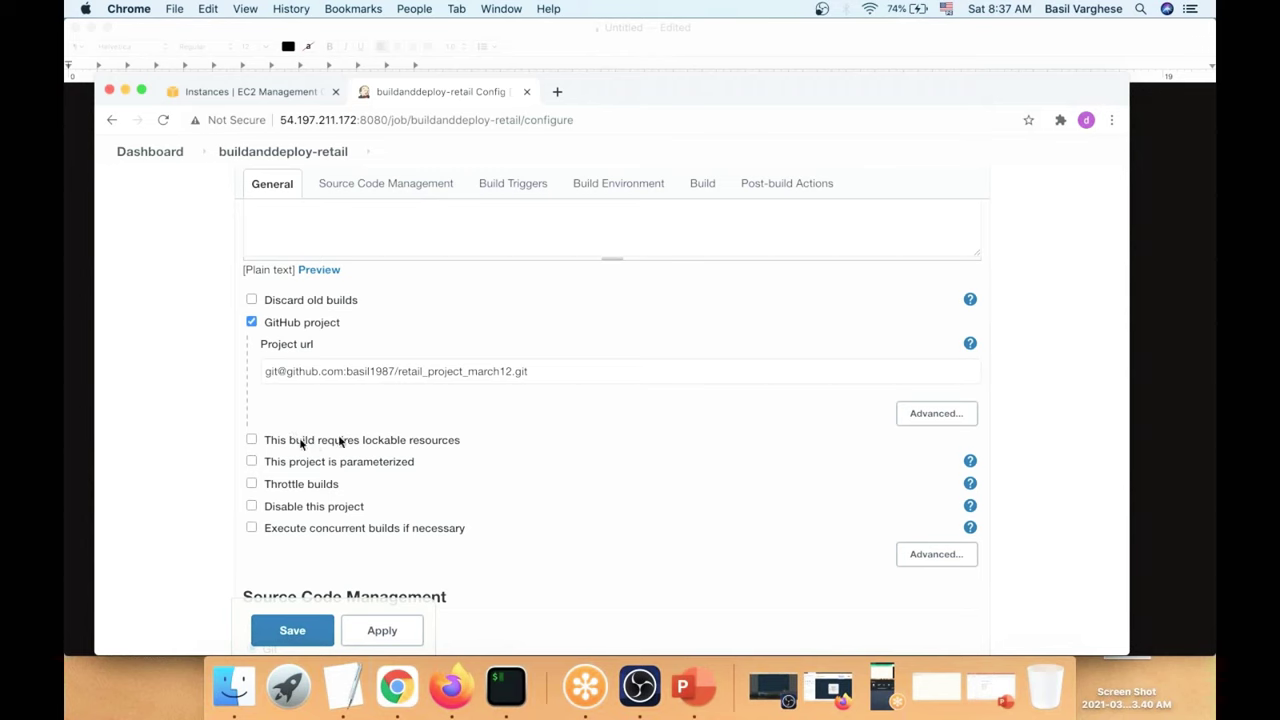
click(826, 11)
click(847, 90)
click(822, 9)
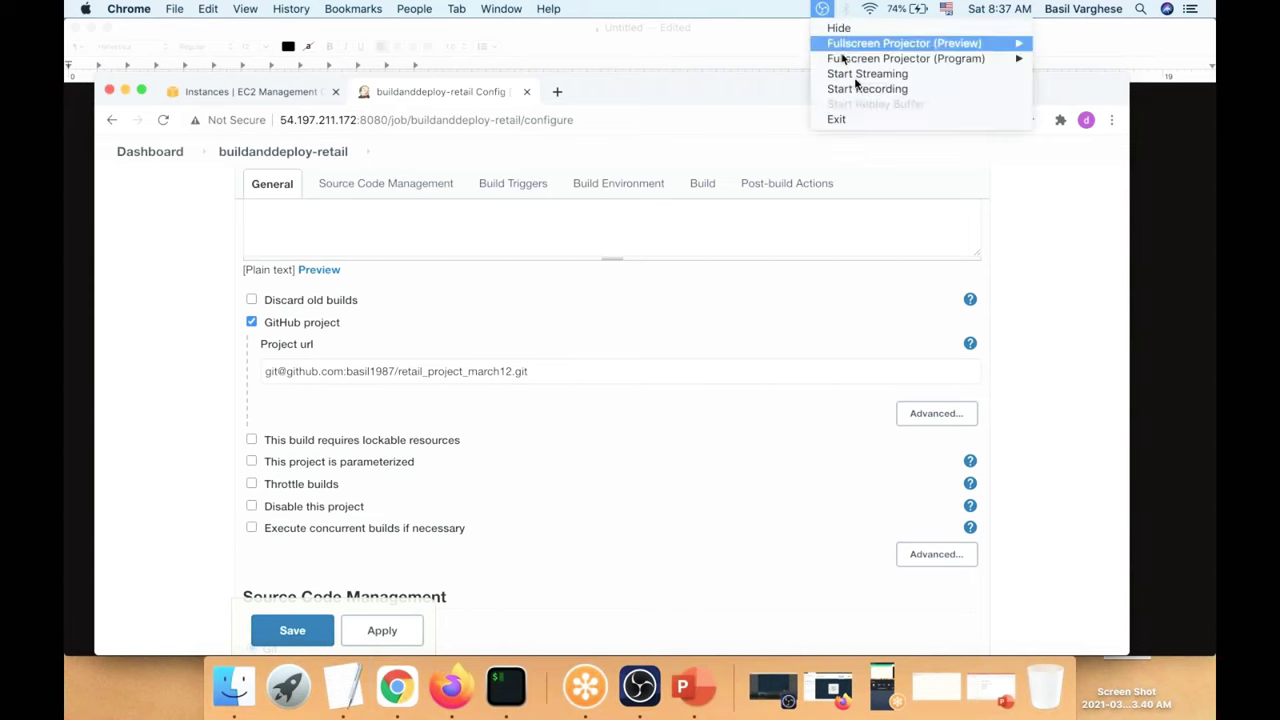
click(862, 90)
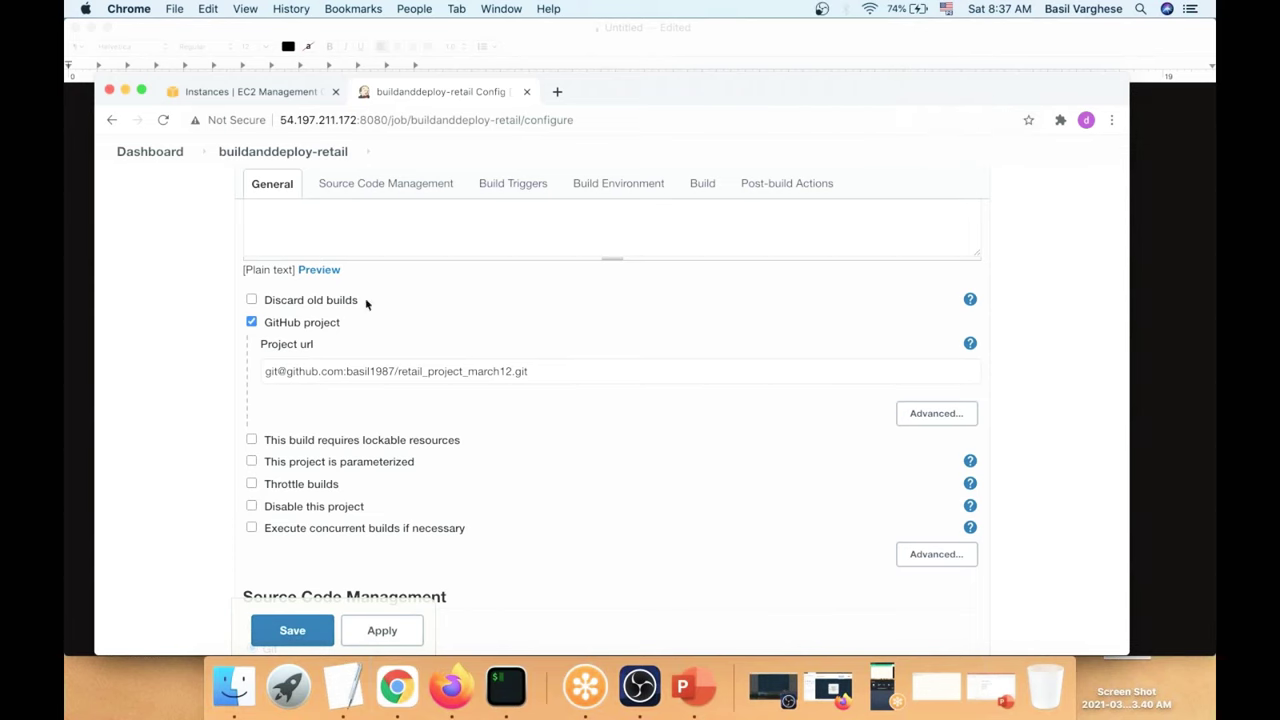
scroll(294, 414, down, 1)
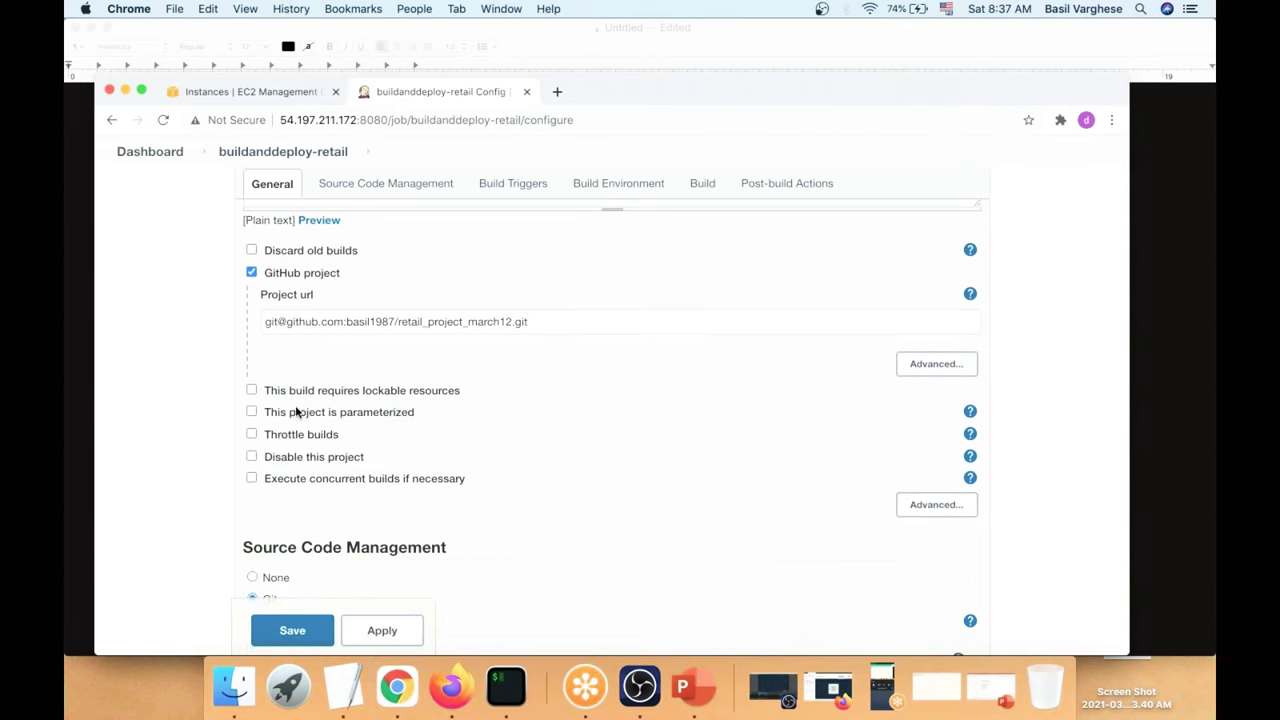
click(296, 412)
click(251, 411)
Step: Select 'latest' in the docker tag command and highlight all its occurrences with Find
scroll(179, 410, down, 15)
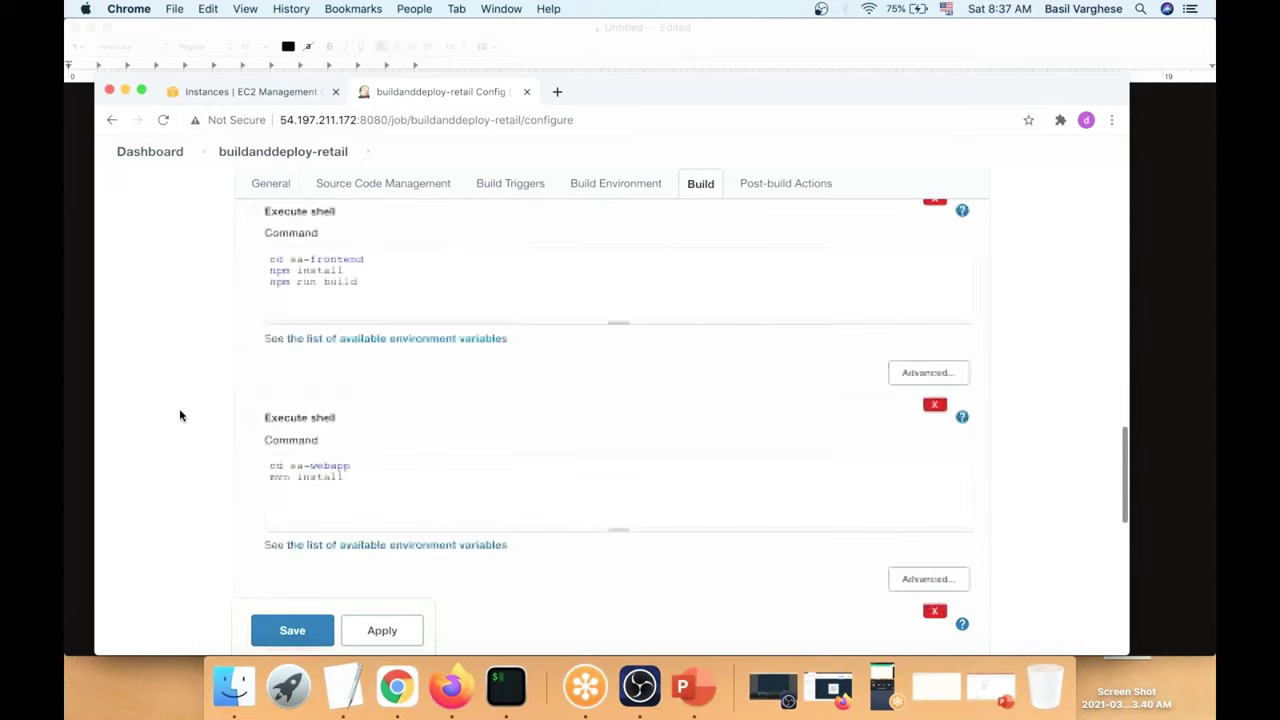
scroll(180, 415, down, 10)
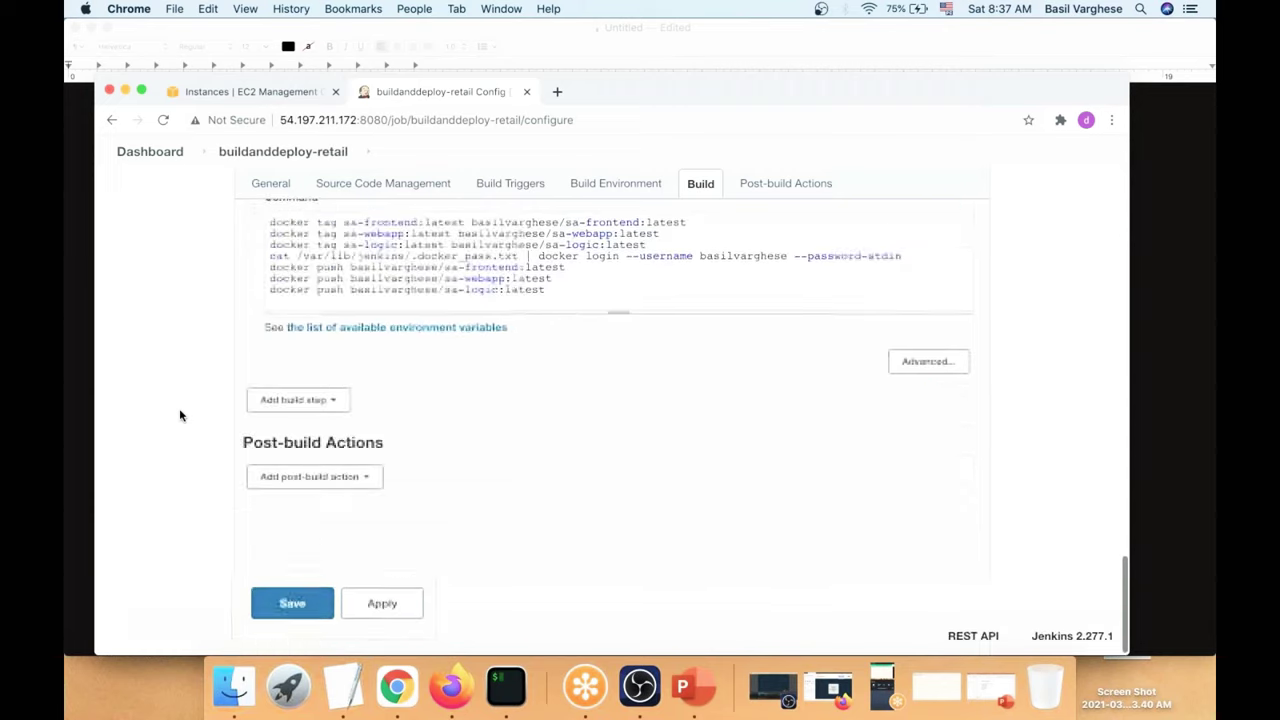
double_click(665, 219)
key(super+f)
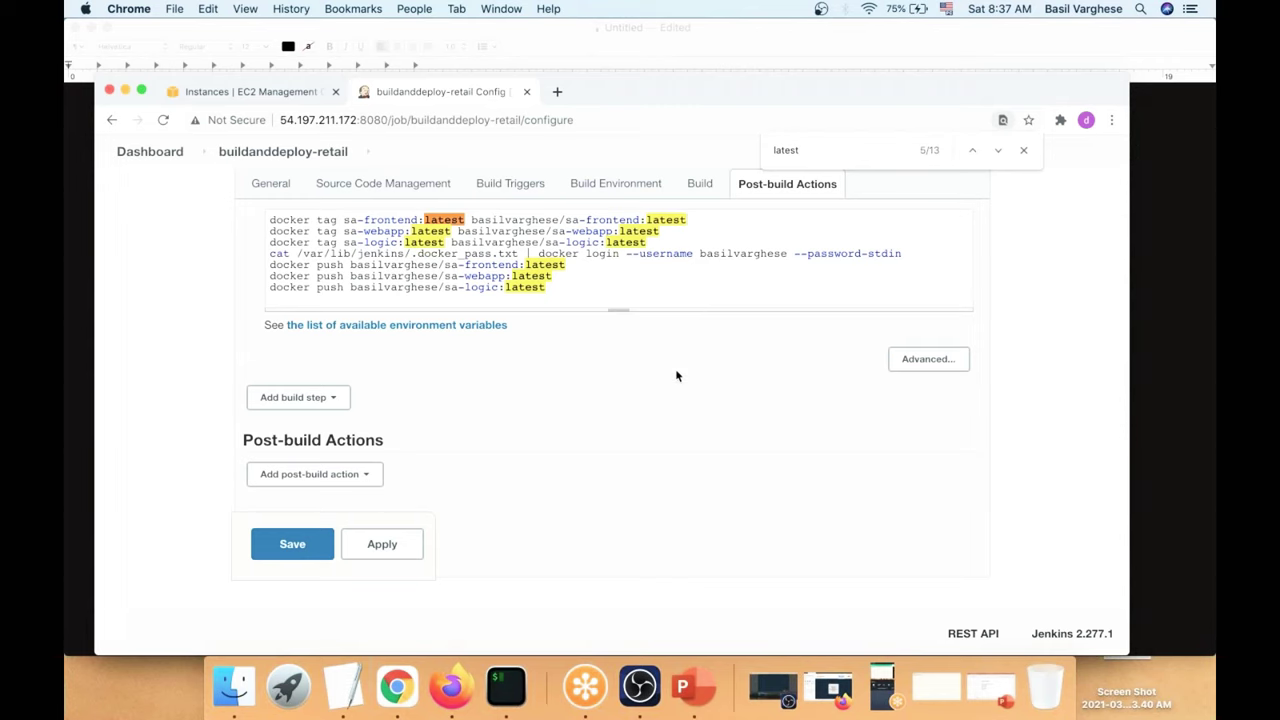
scroll(466, 442, up, 10)
scroll(466, 442, down, 4)
scroll(491, 374, up, 1)
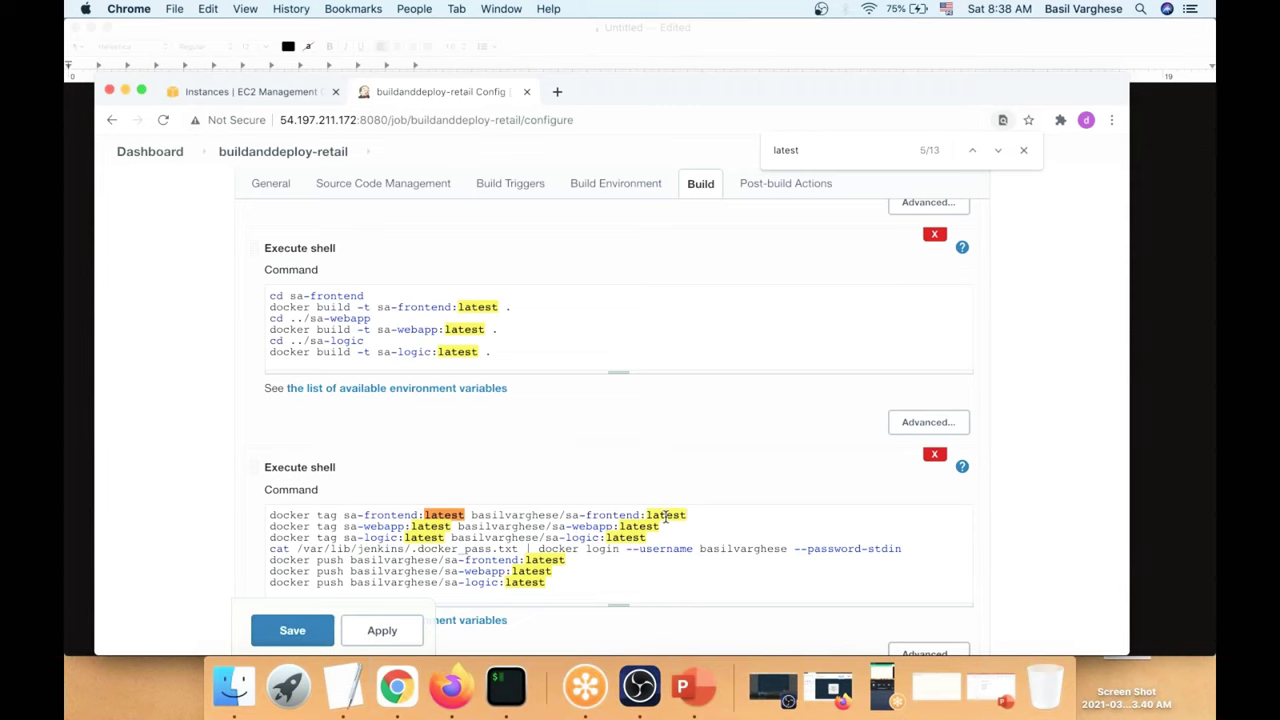
double_click(666, 515)
text(${})
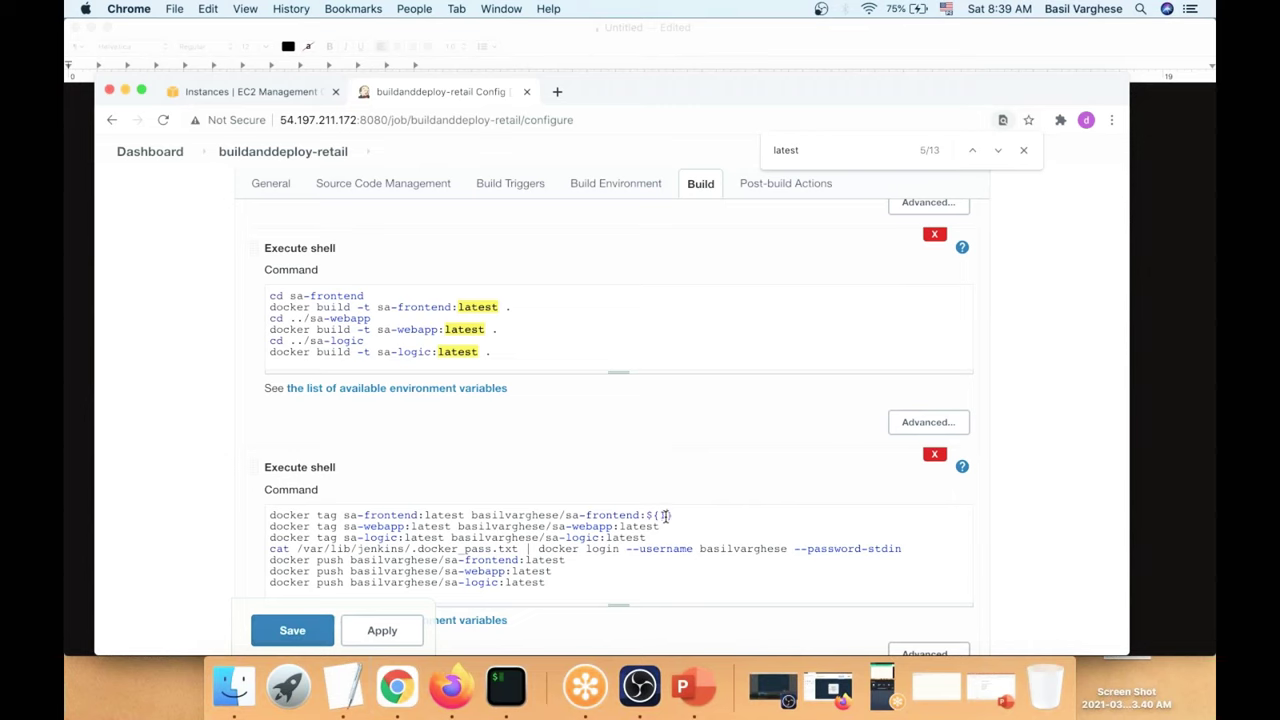
text(IMAGE_TAG)
click(733, 517)
drag(733, 517, 646, 516)
key(cmd+c)
double_click(640, 527)
key(cmd+v)
double_click(628, 538)
key(cmd+v)
double_click(545, 560)
key(cmd+v)
double_click(538, 572)
key(cmd+v)
double_click(533, 581)
key(cmd+v)
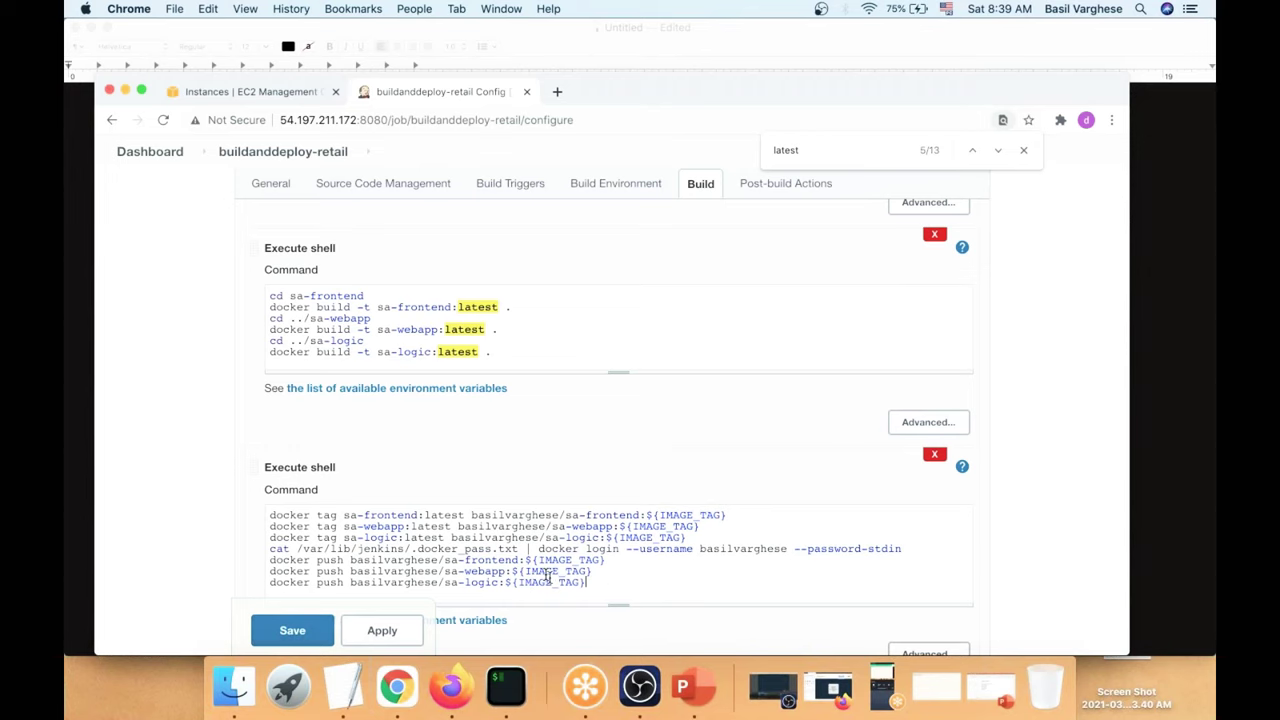
double_click(547, 573)
scroll(219, 532, down, 5)
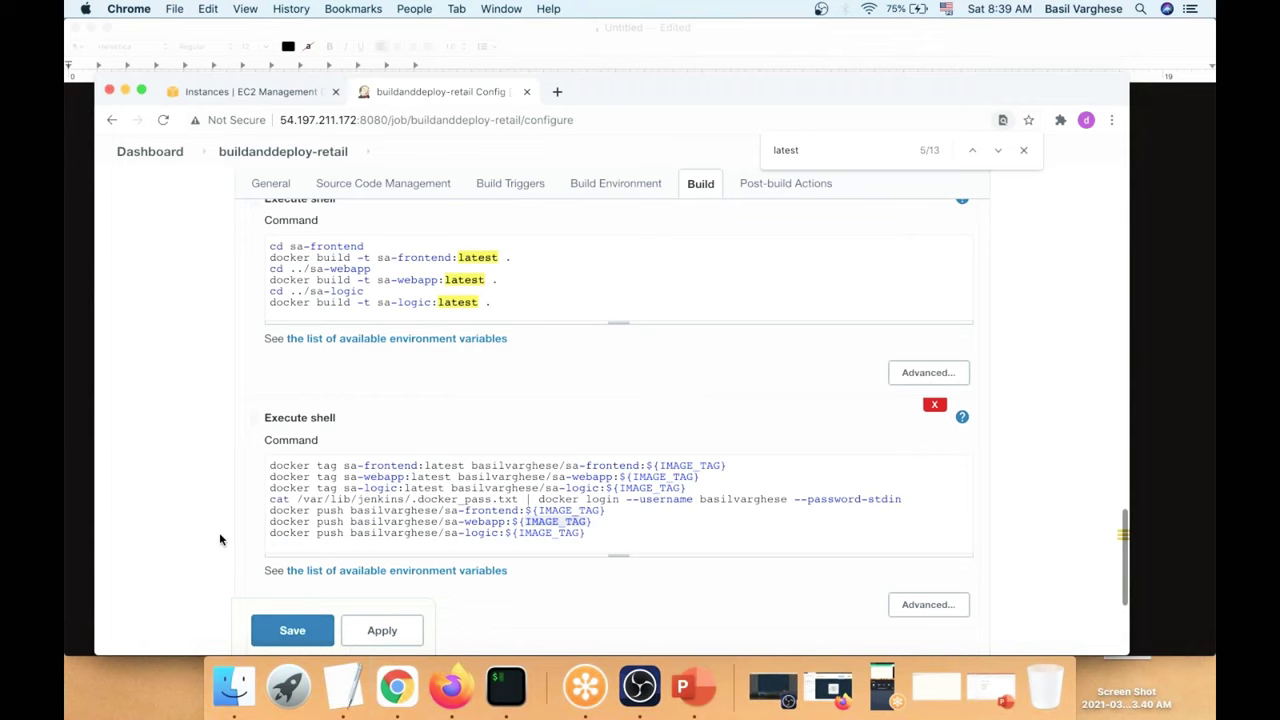
double_click(559, 384)
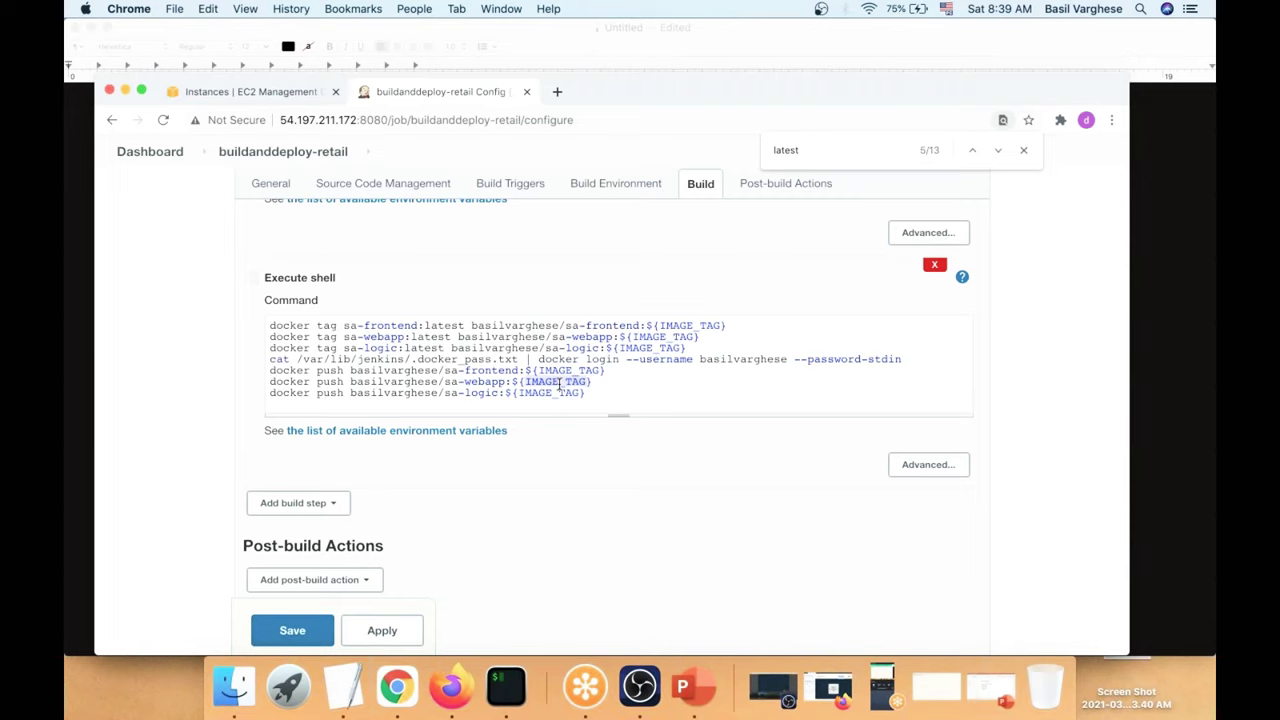
scroll(560, 385, up, 20)
scroll(560, 388, up, 5)
scroll(480, 360, down, 5)
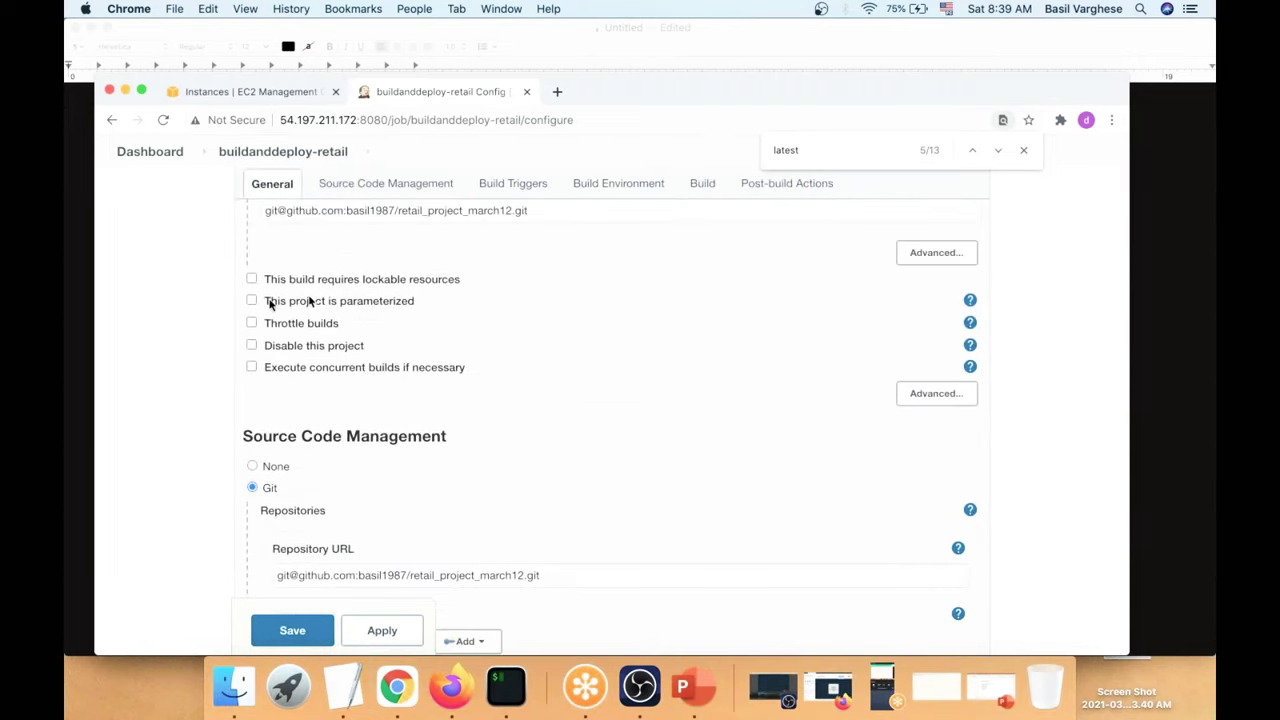
Step: Make the job parameterized and add a String Parameter named IMAGE_TAG
click(268, 301)
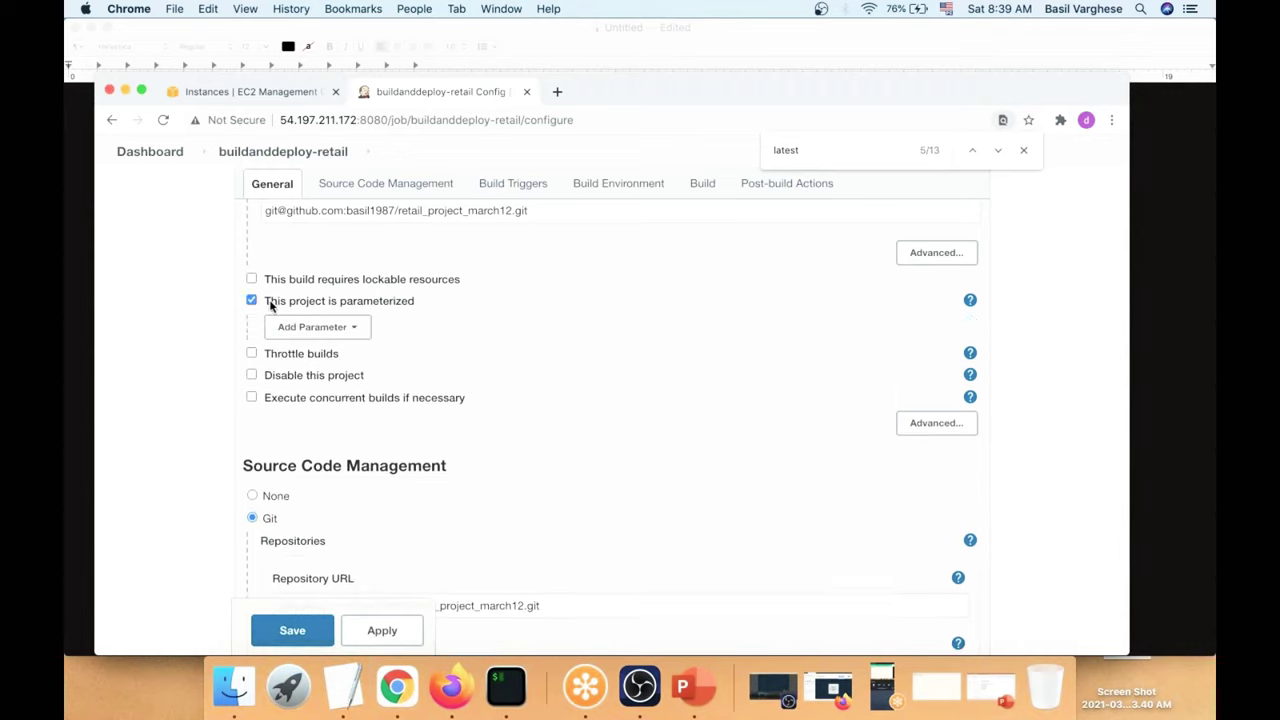
click(318, 328)
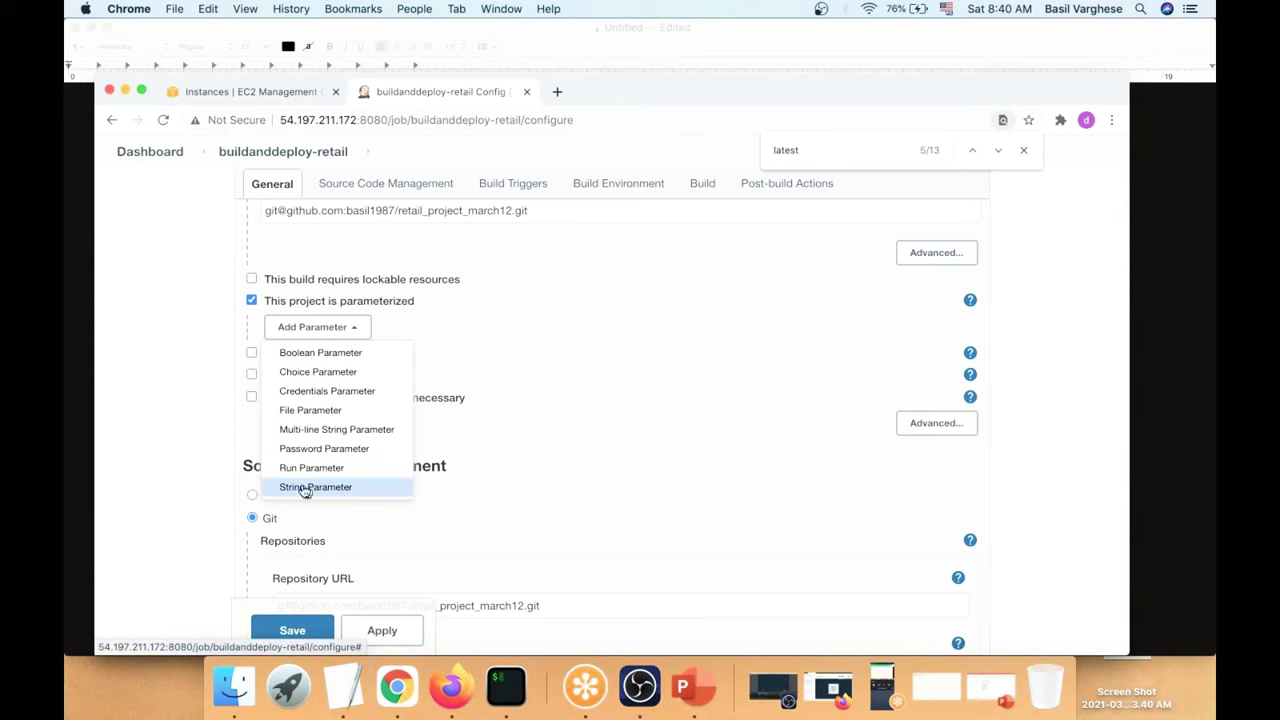
click(305, 489)
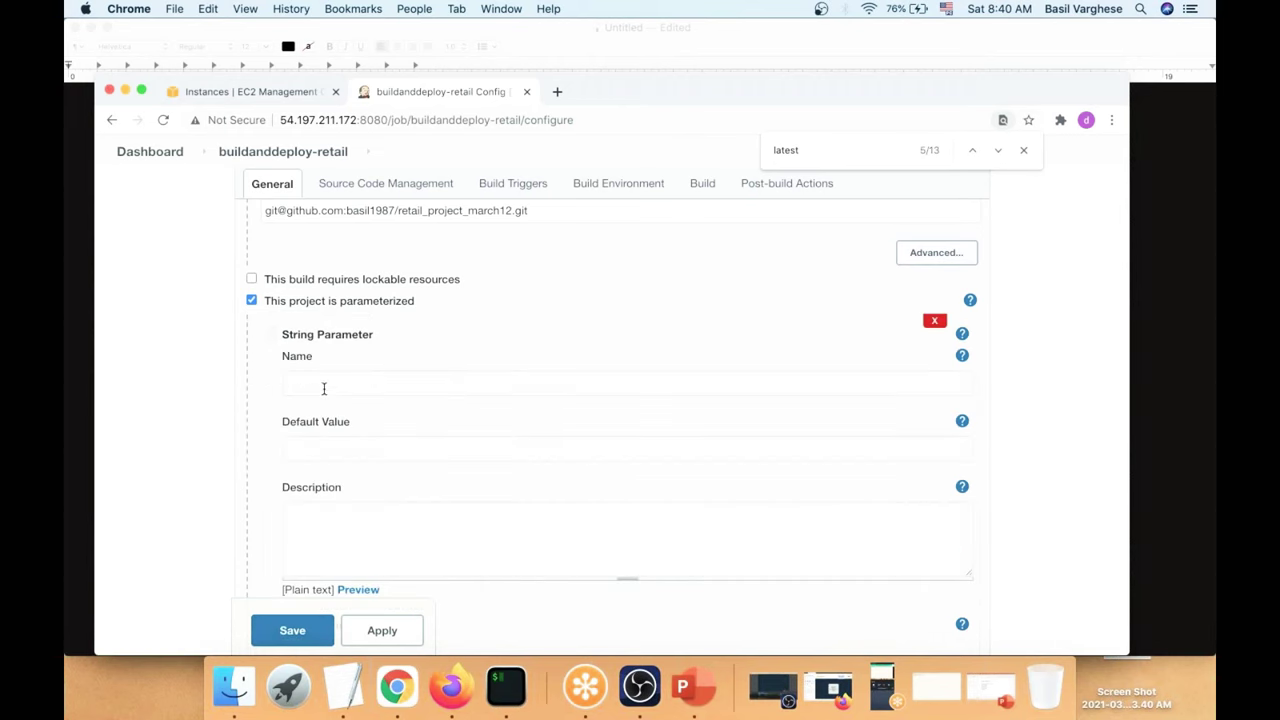
click(354, 379)
text(IMAGE_TAG)
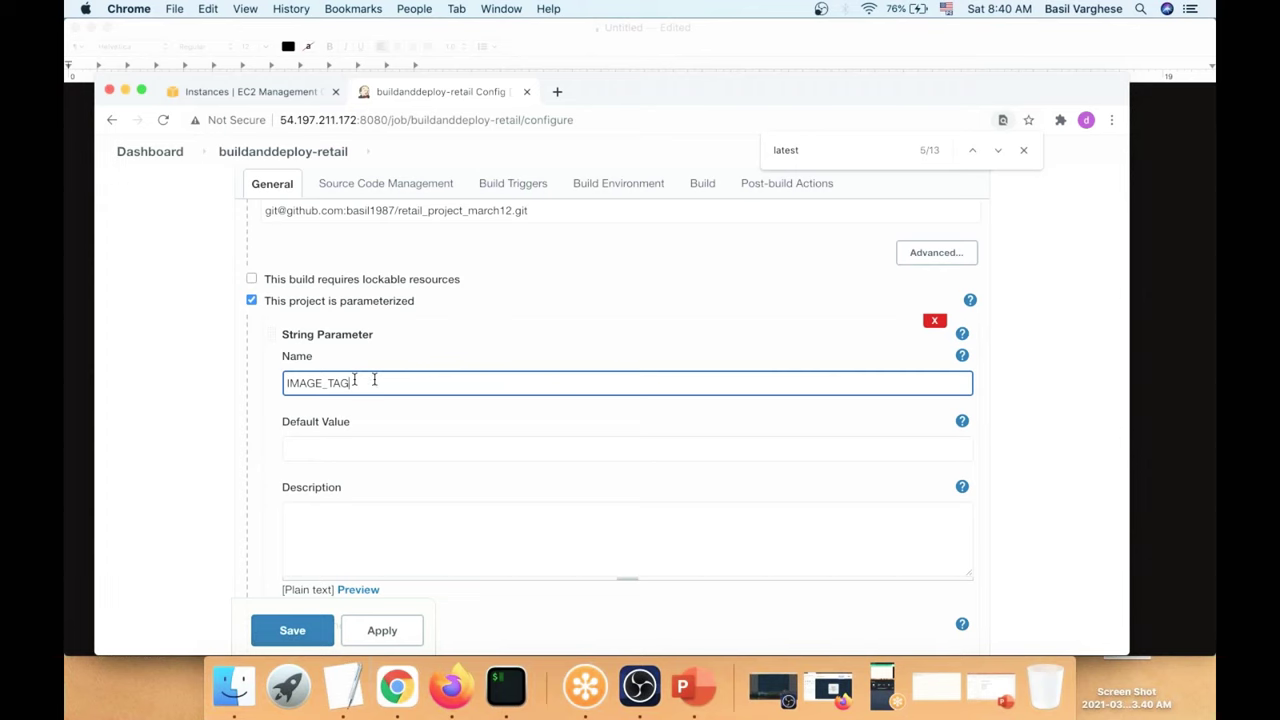
scroll(515, 467, down, 15)
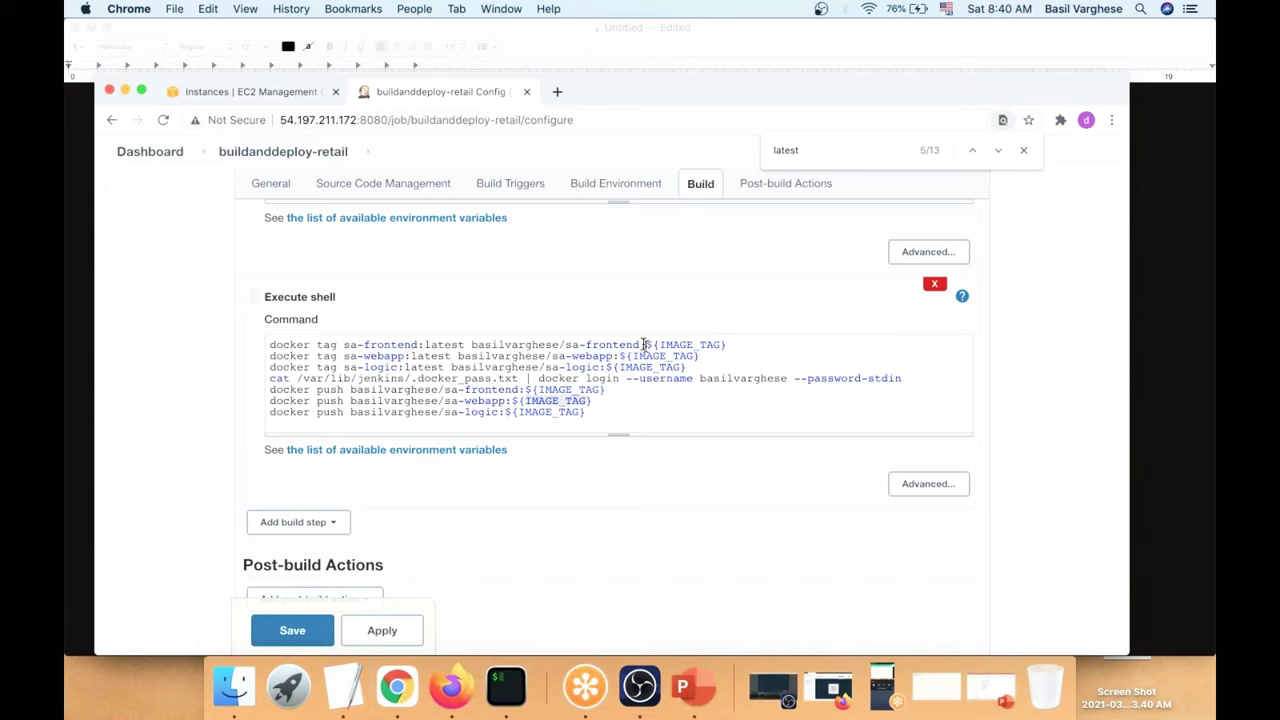
click(740, 352)
click(738, 345)
scroll(739, 348, up, 15)
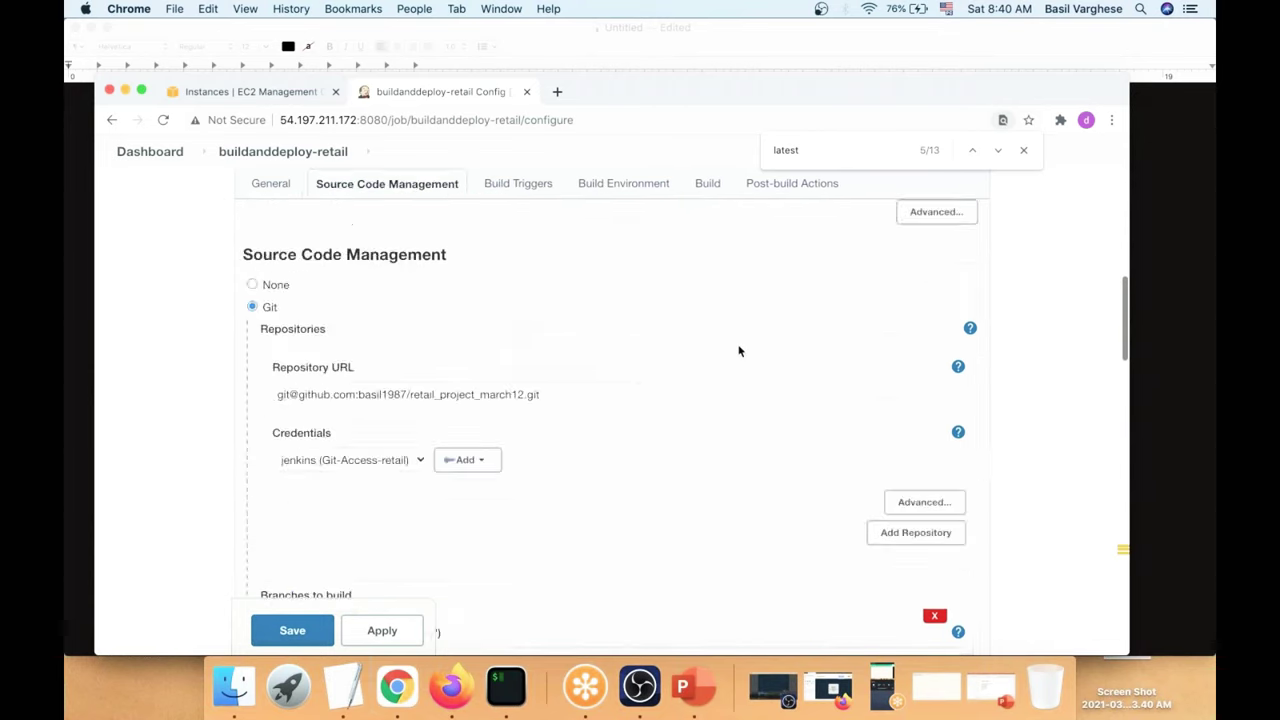
scroll(739, 348, up, 5)
scroll(739, 348, down, 3)
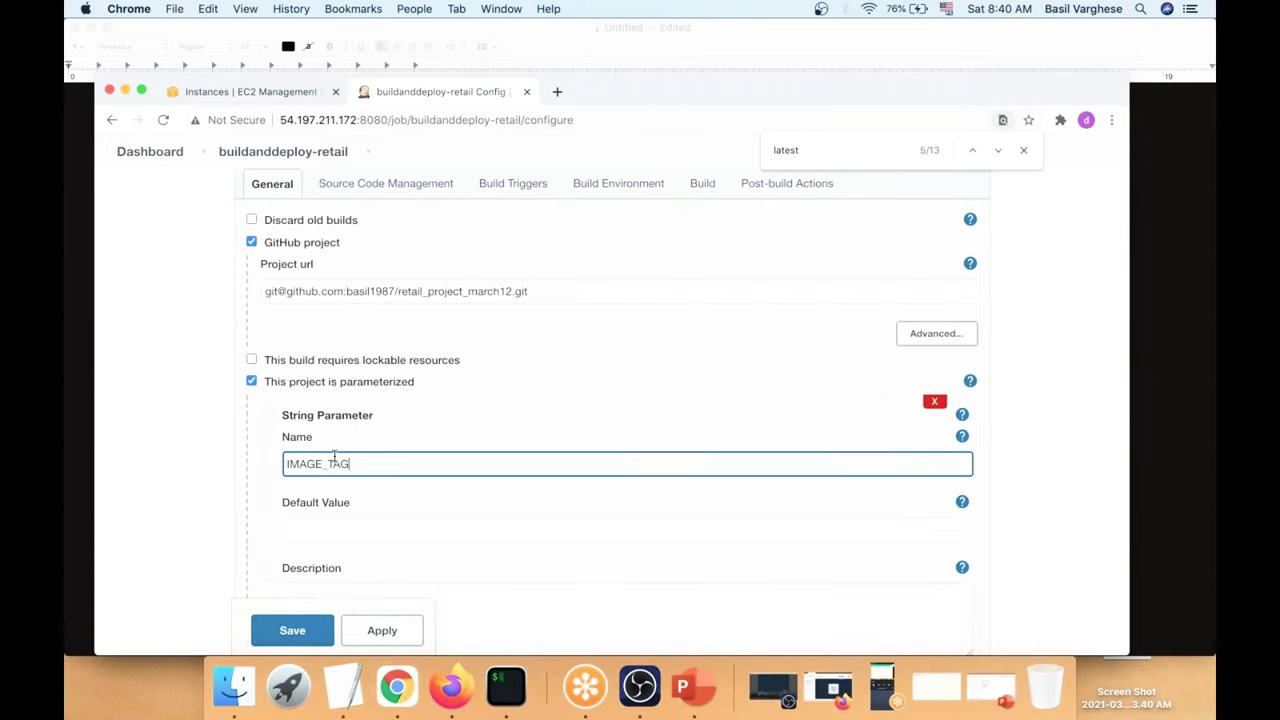
Step: Give IMAGE_TAG the default value 'latest' and save the job
click(340, 447)
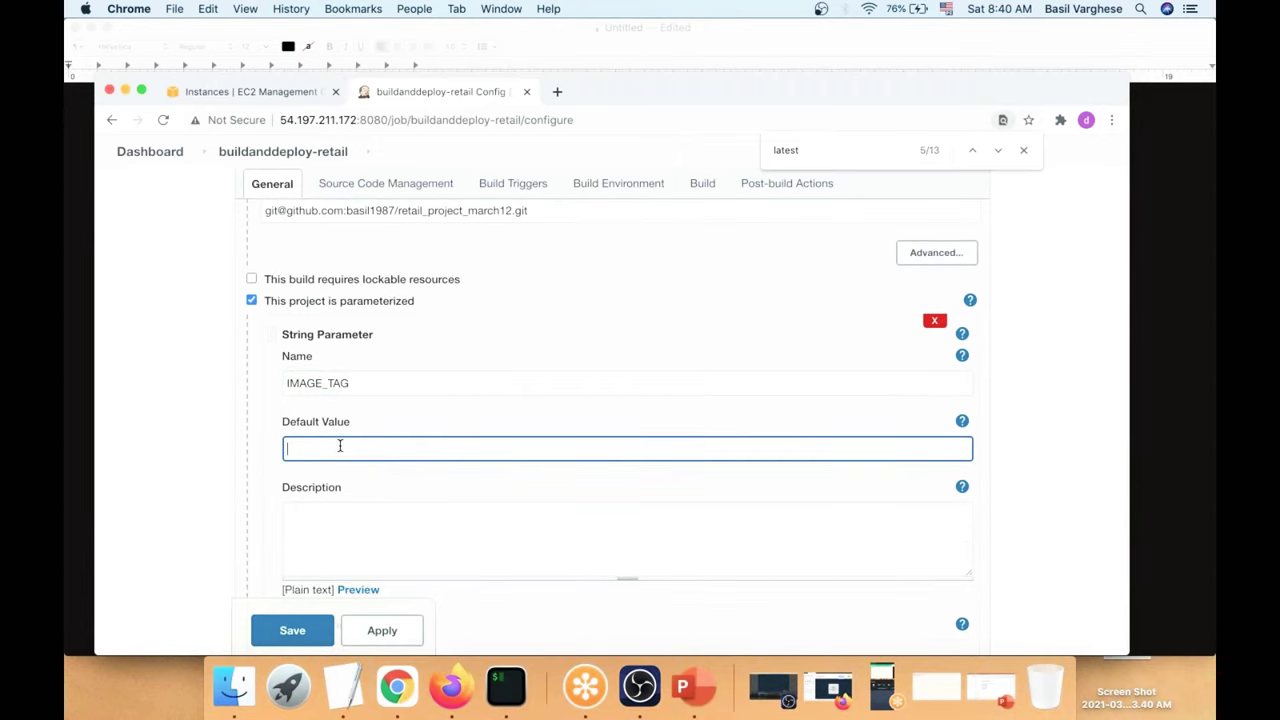
text(latest)
scroll(671, 471, down, 3)
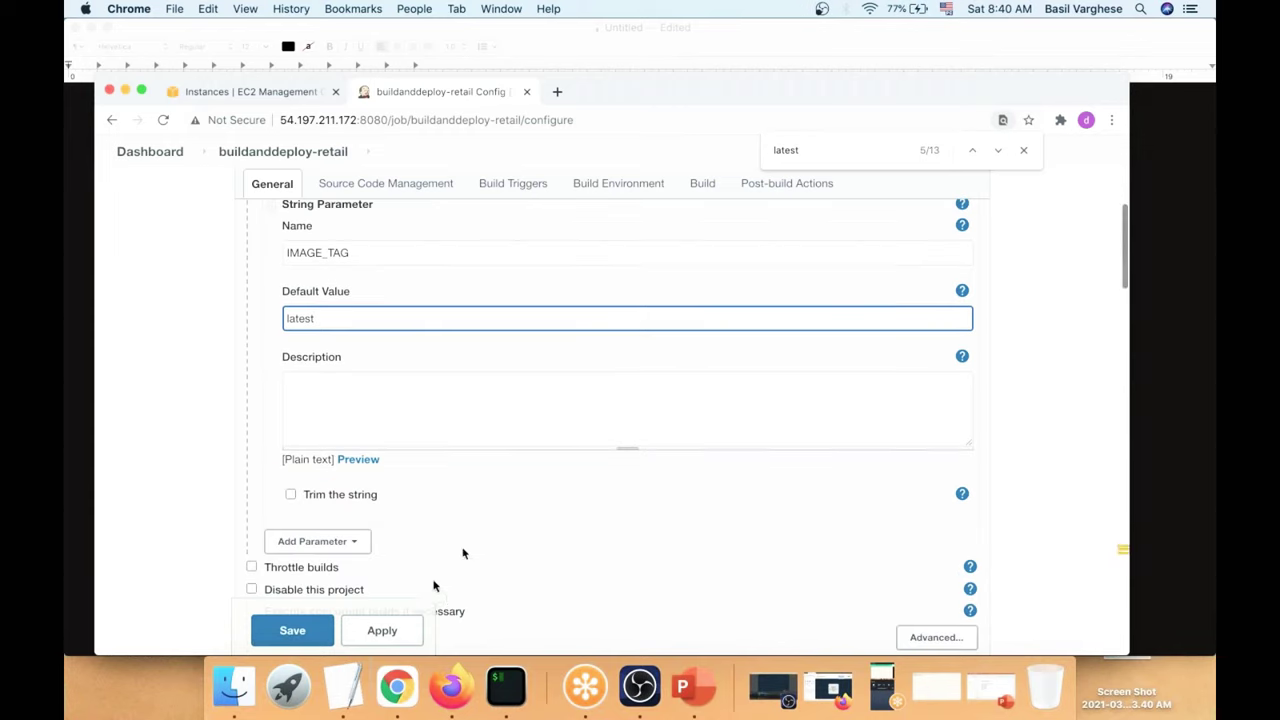
click(290, 632)
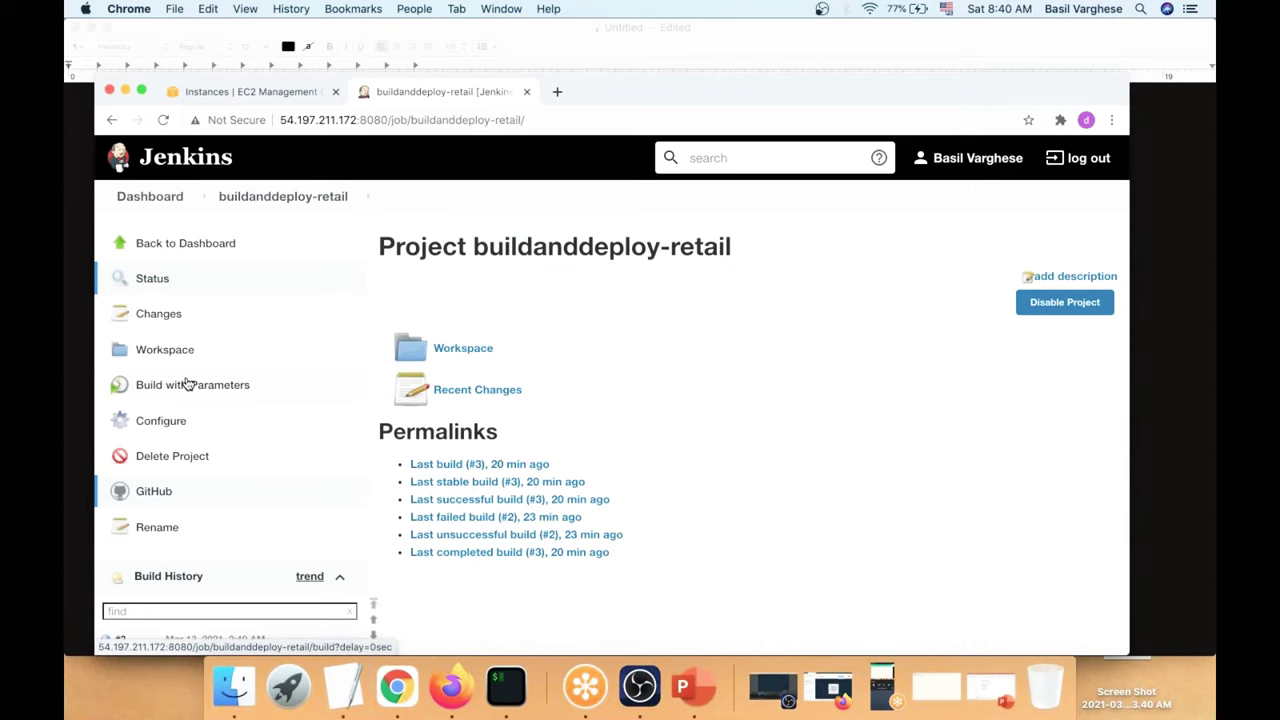
Step: In Build with Parameters, replace the IMAGE_TAG value 'latest' with 3.9.10
click(137, 385)
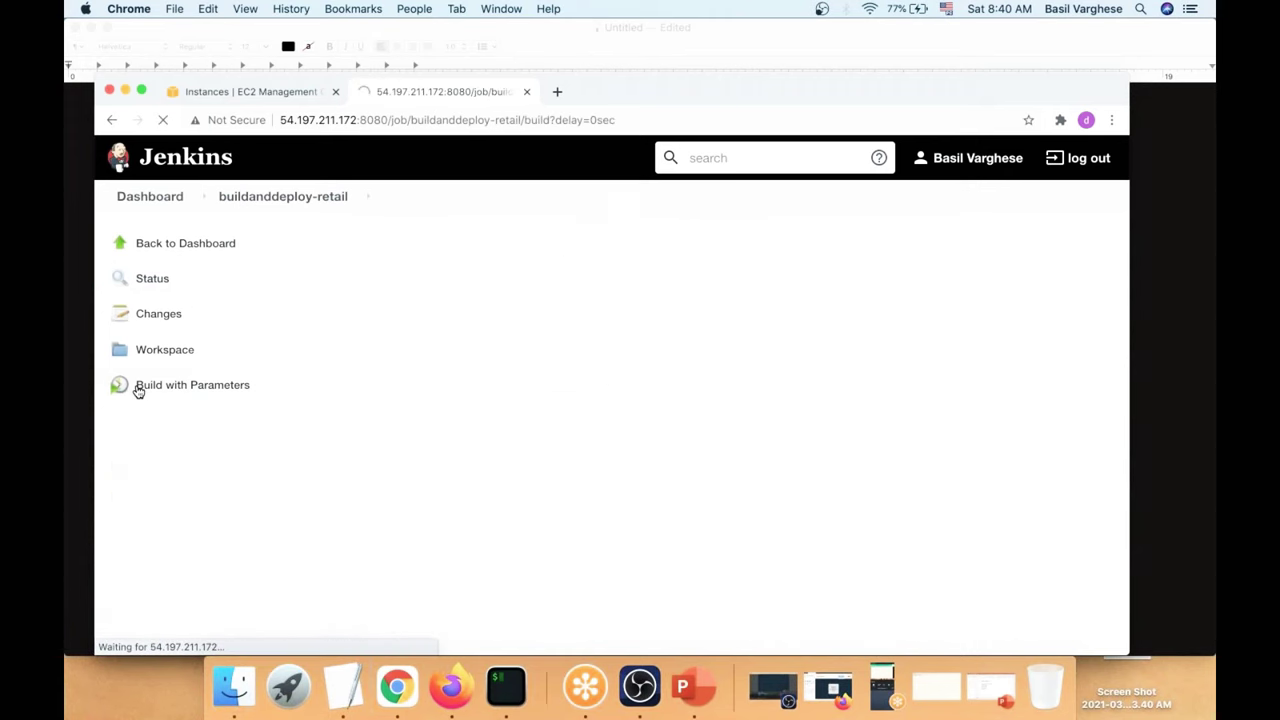
double_click(438, 338)
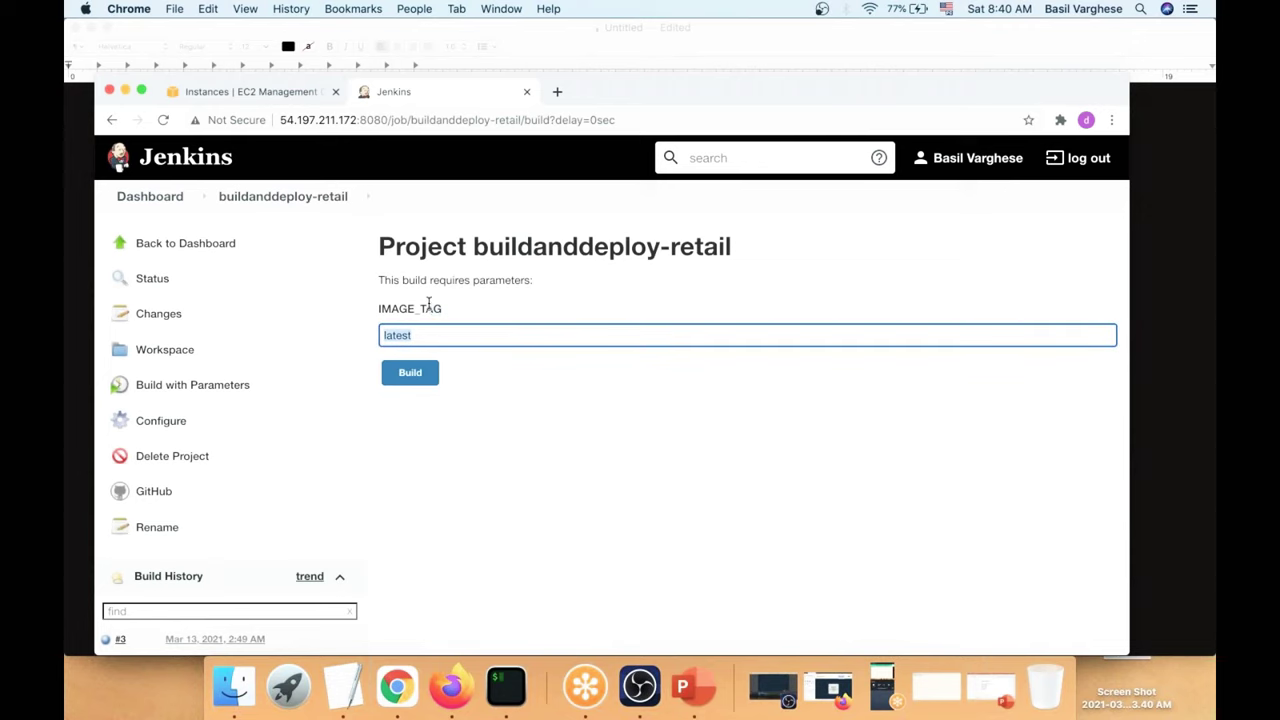
double_click(429, 306)
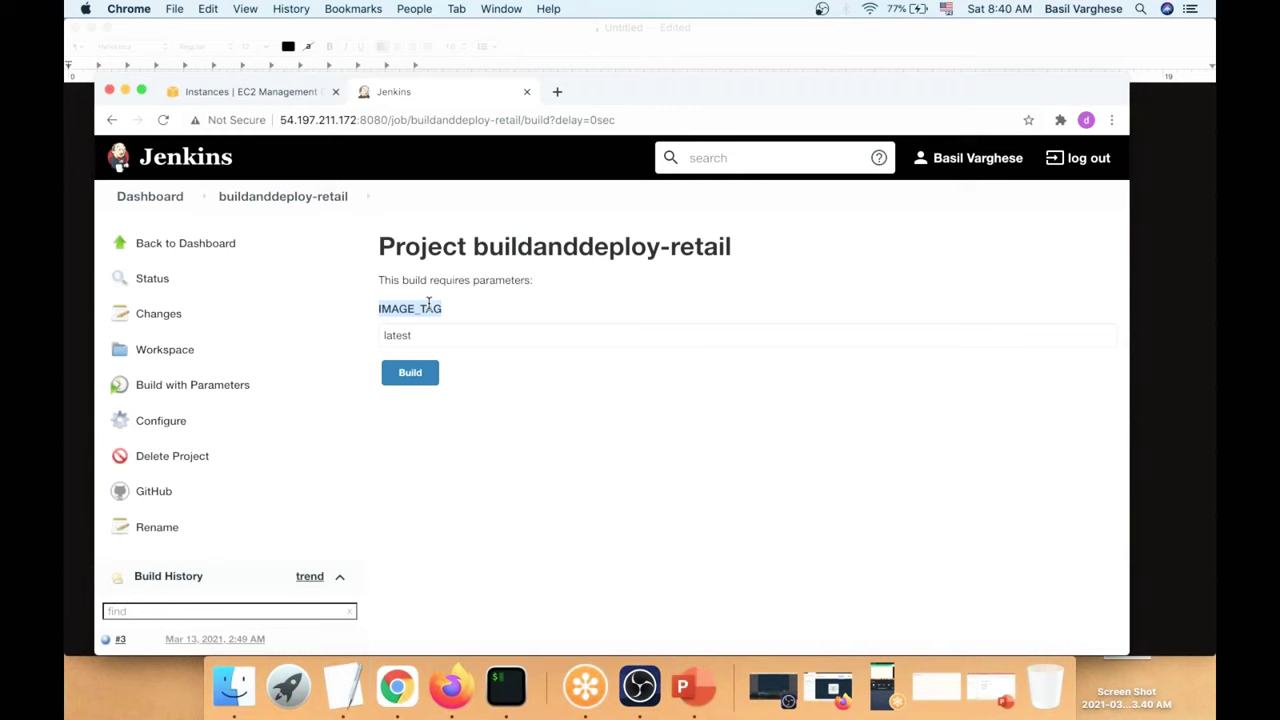
double_click(420, 335)
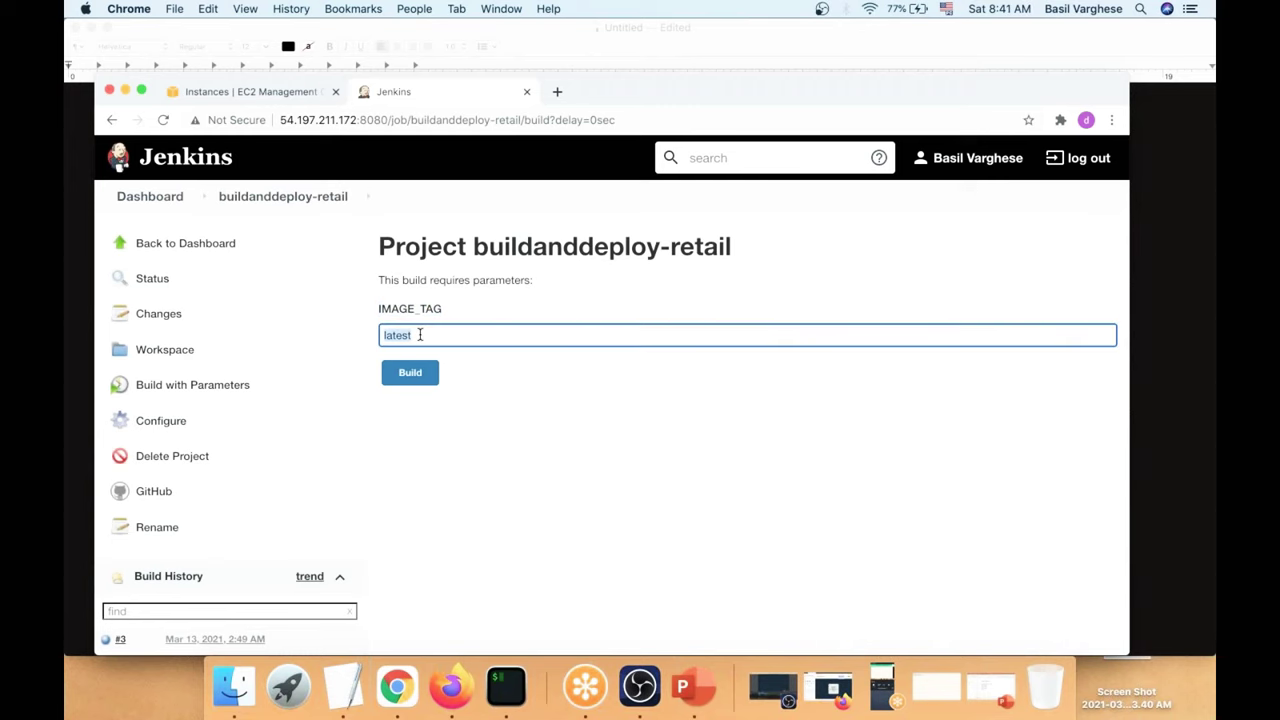
text(.9.10)
drag(424, 334, 348, 330)
drag(468, 333, 333, 325)
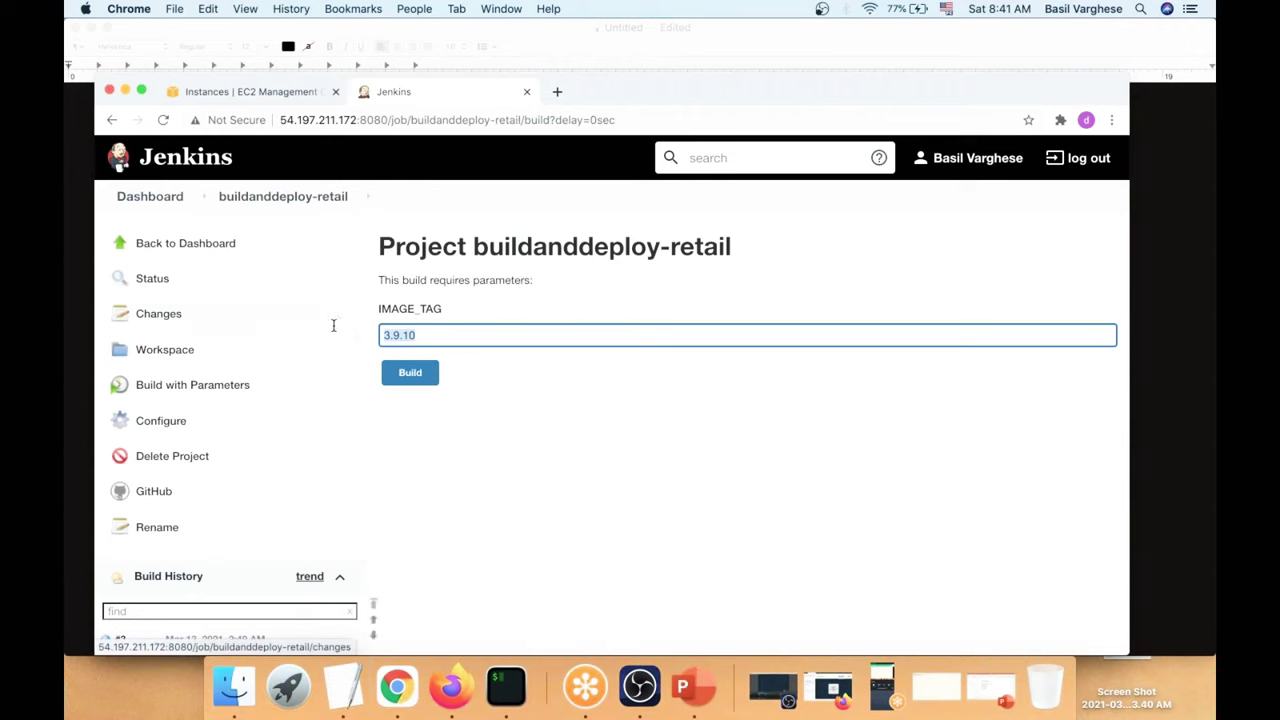
Step: Open Docker Hub in a new tab, then start build #4 with IMAGE_TAG 3.9.10
click(557, 92)
text(hub.)
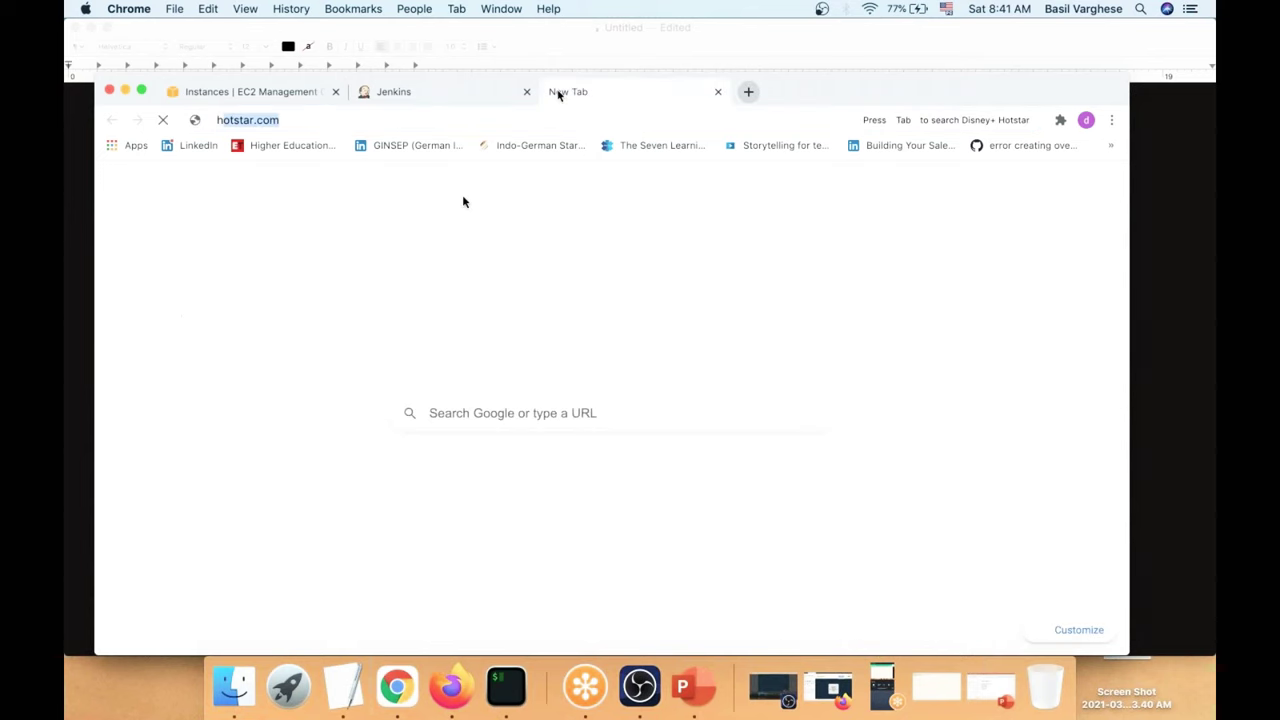
key(Return)
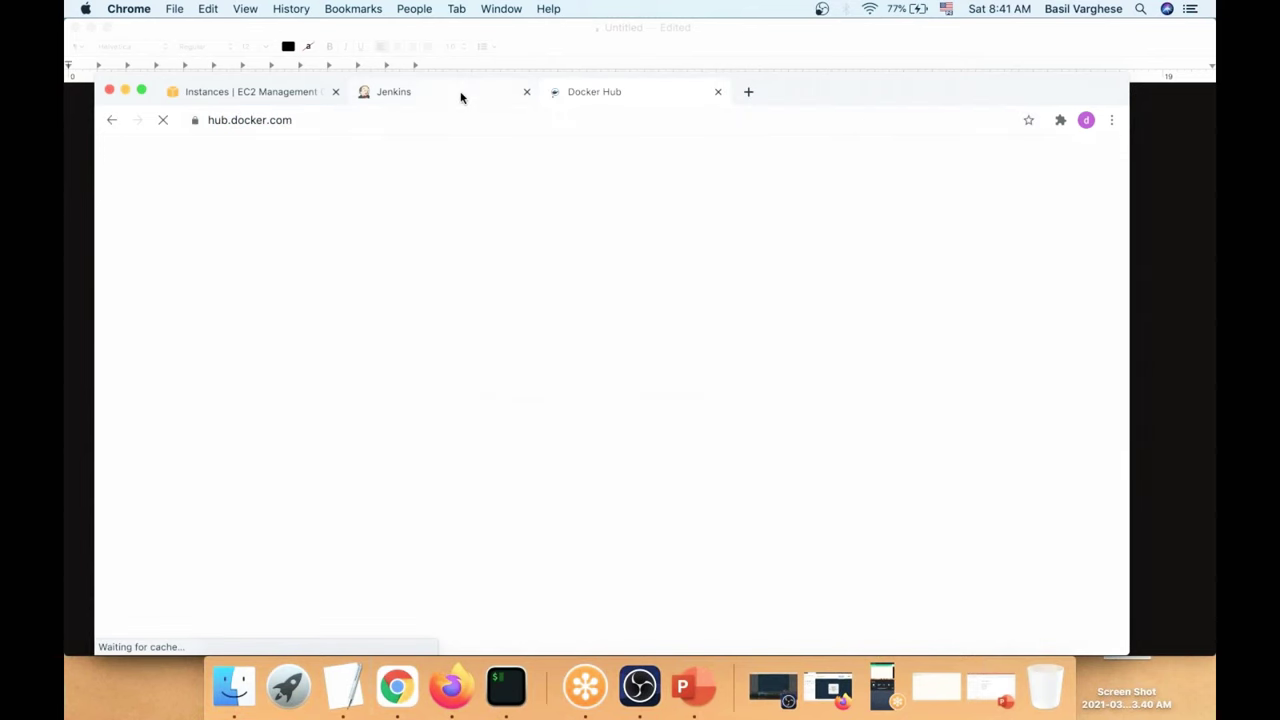
click(460, 92)
click(491, 397)
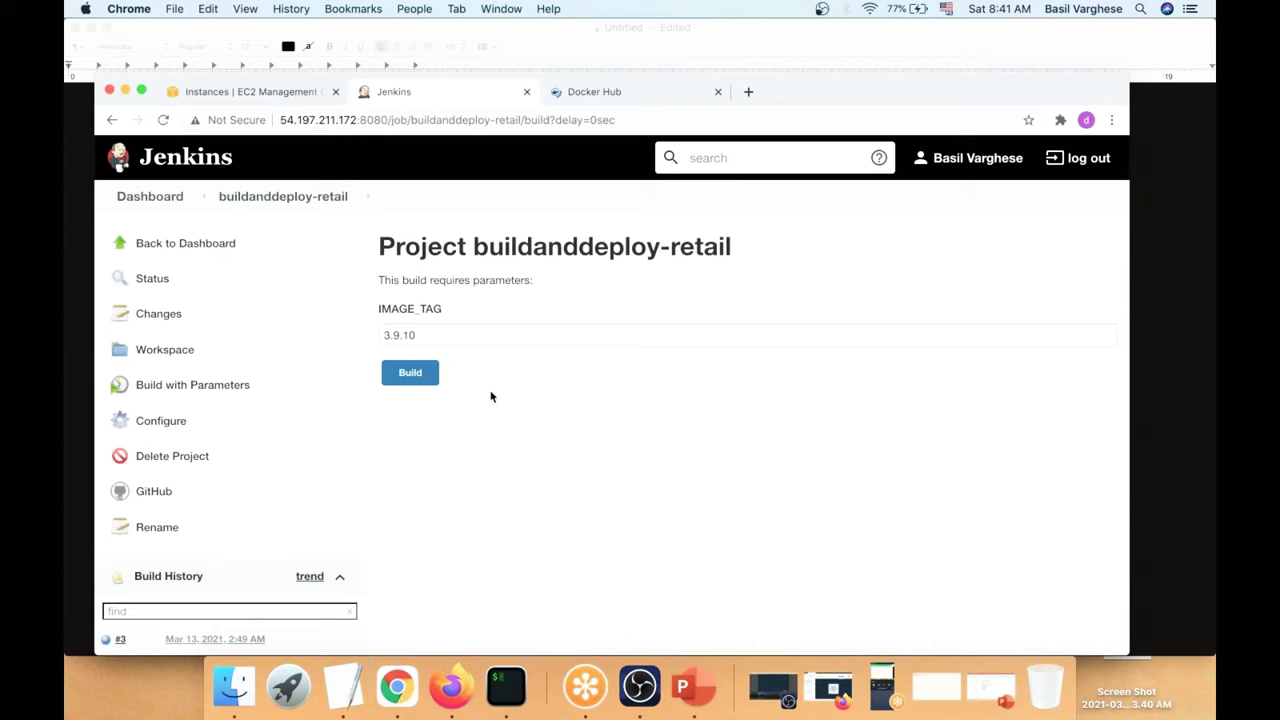
click(409, 376)
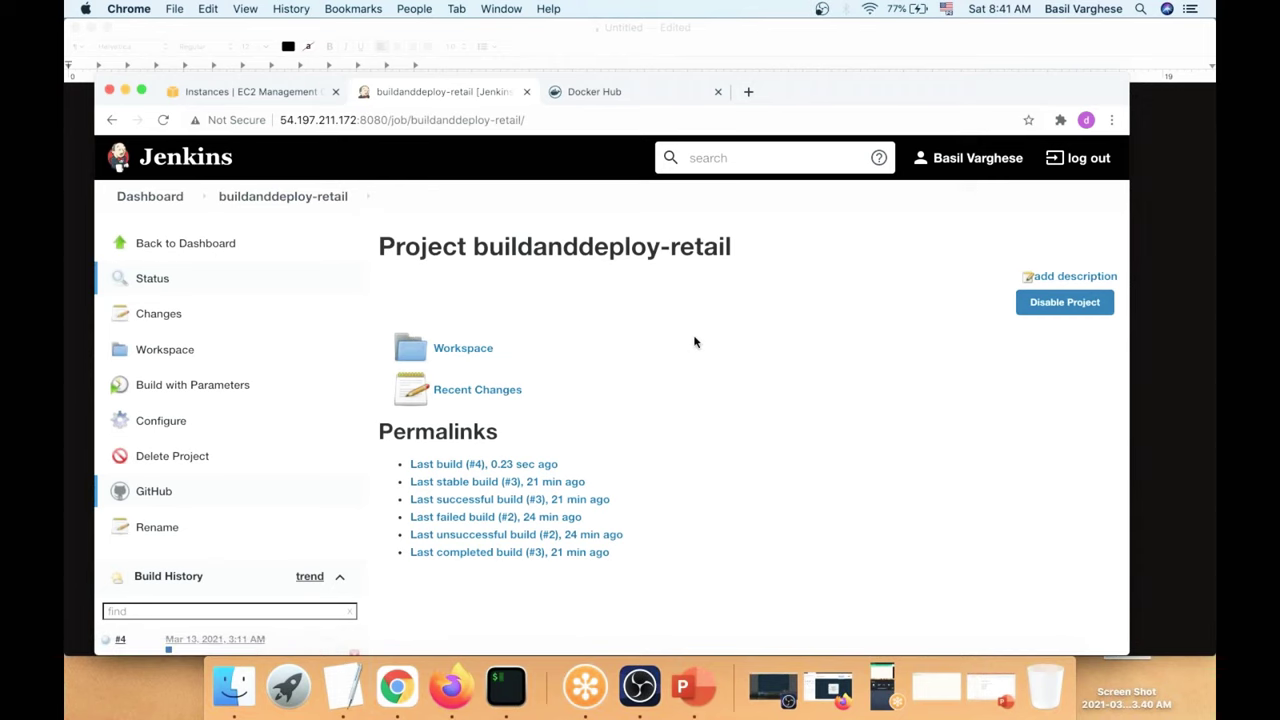
scroll(711, 320, down, 3)
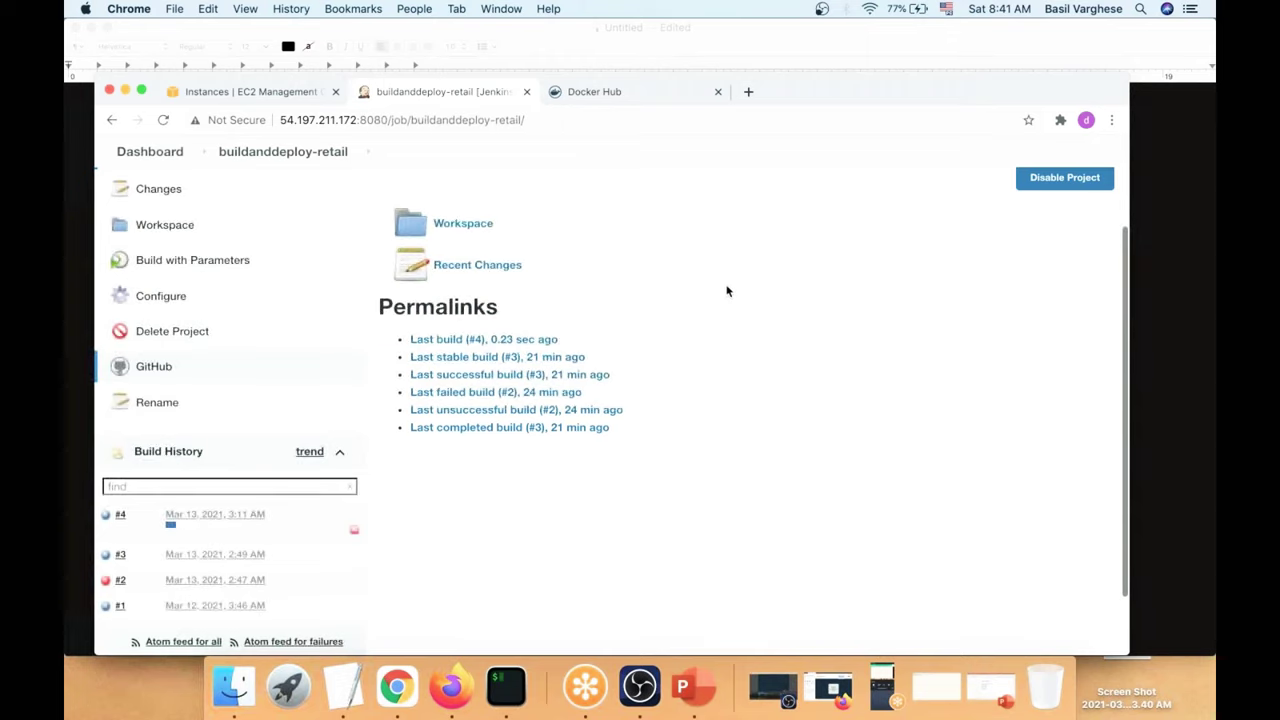
scroll(695, 239, up, 3)
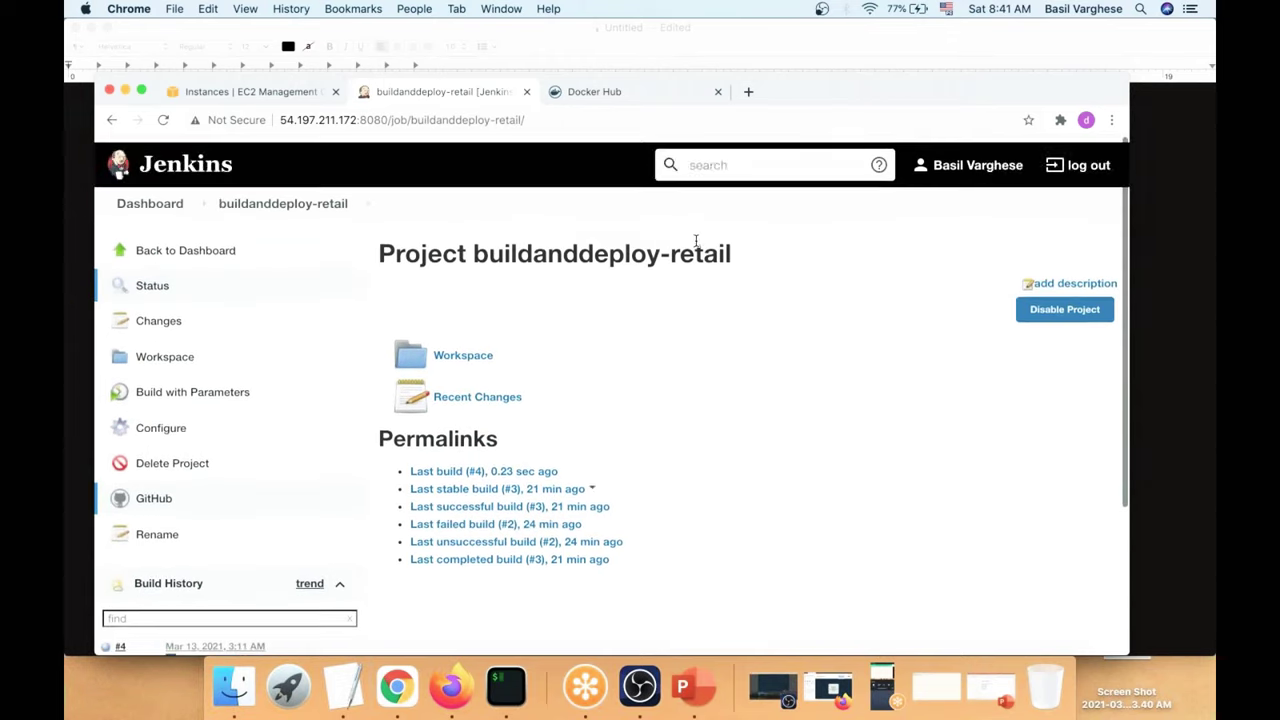
click(634, 92)
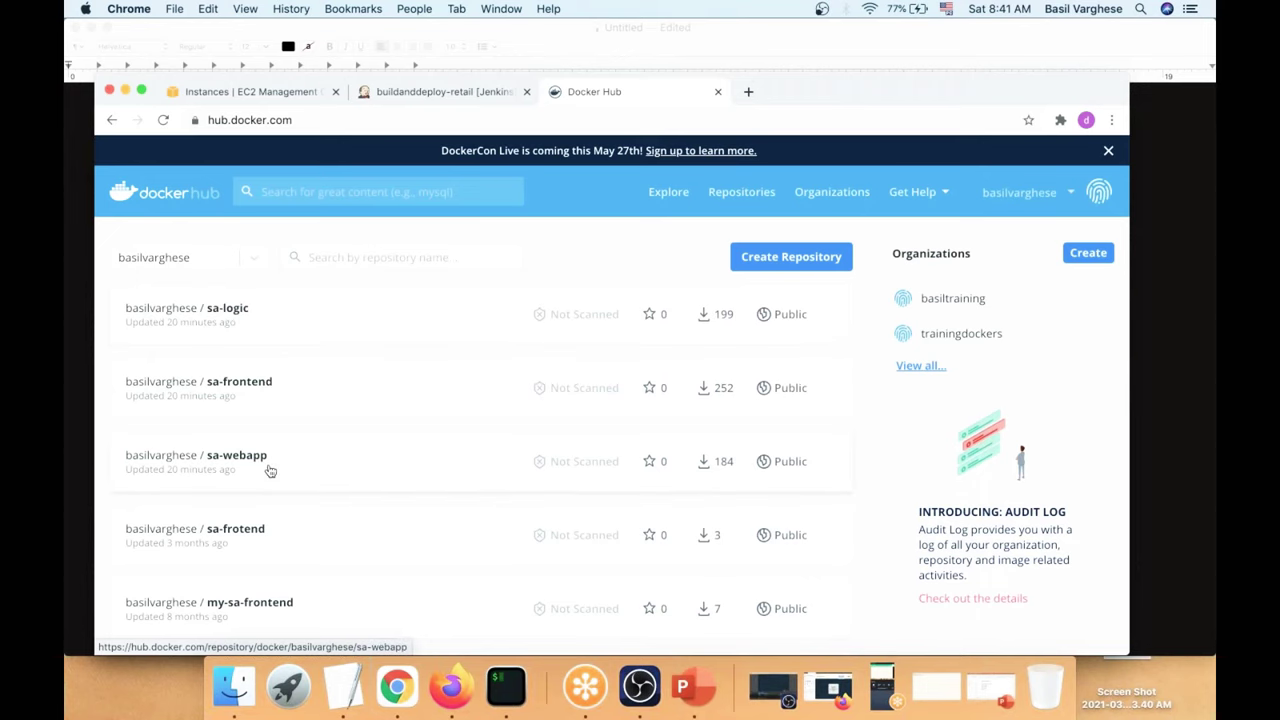
click(454, 90)
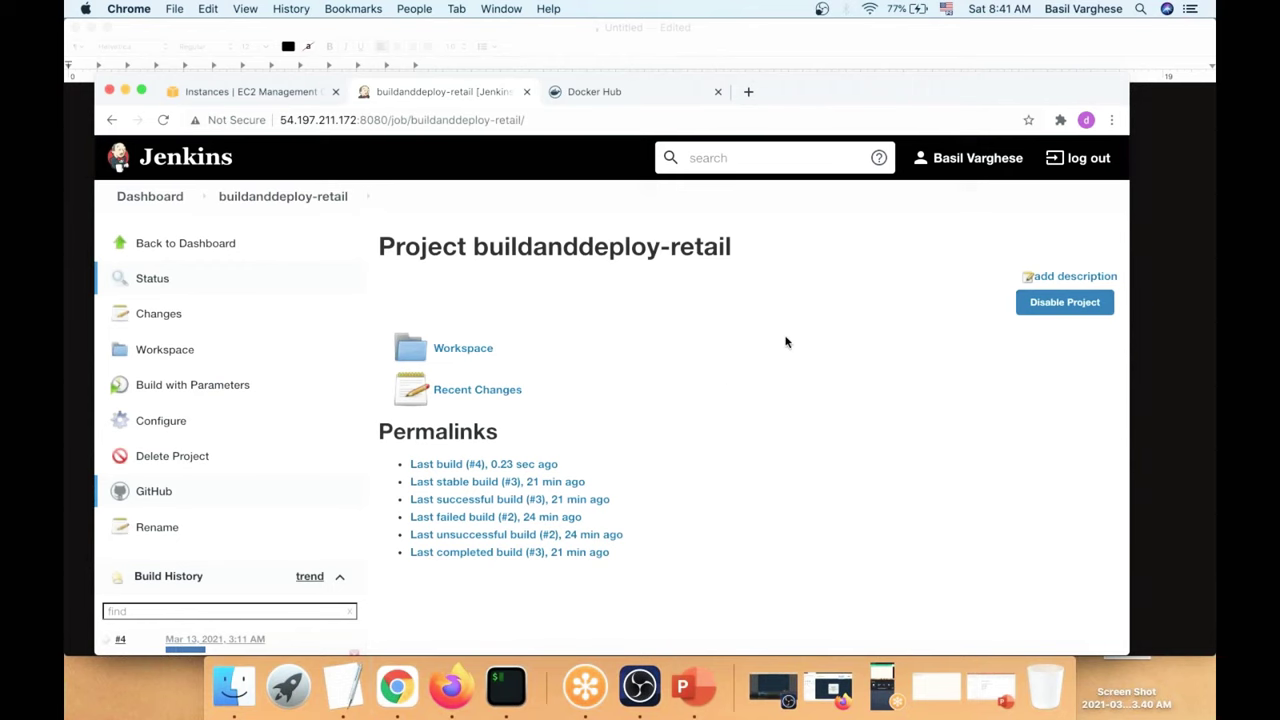
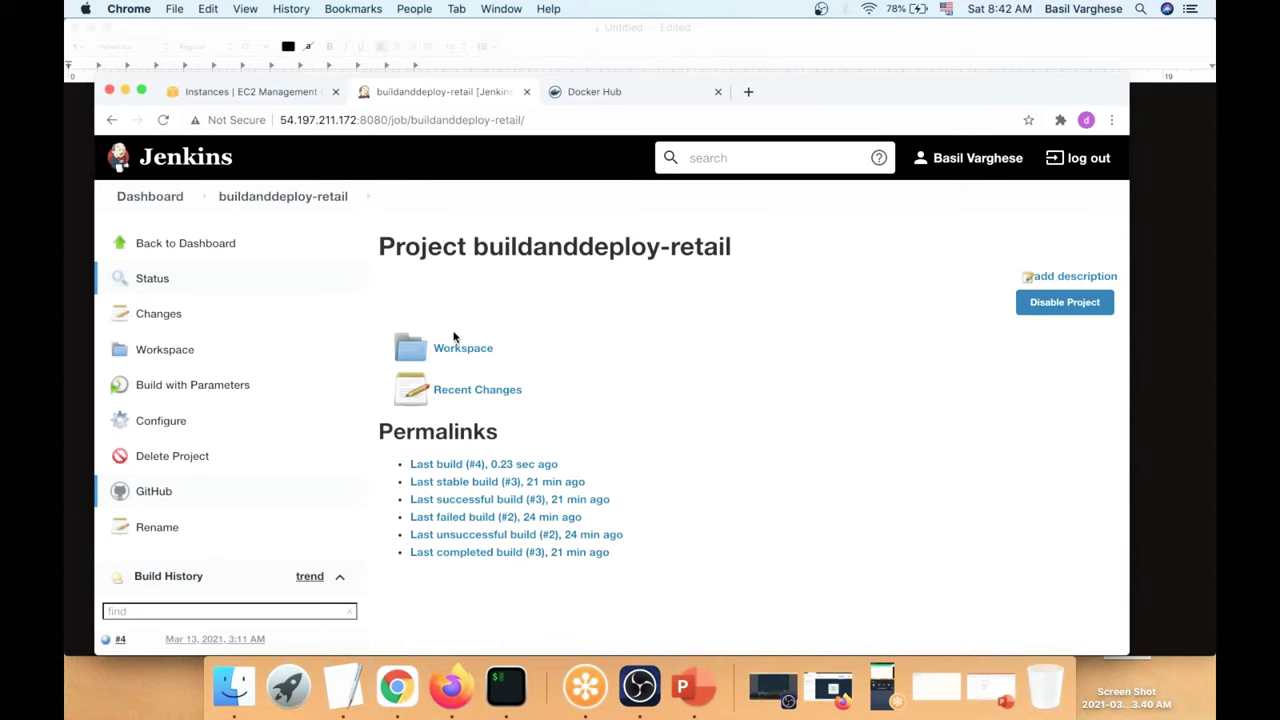
Step: Review the sa-logic repository's image tags on Docker Hub, then return to the Jenkins job
scroll(453, 337, down, 2)
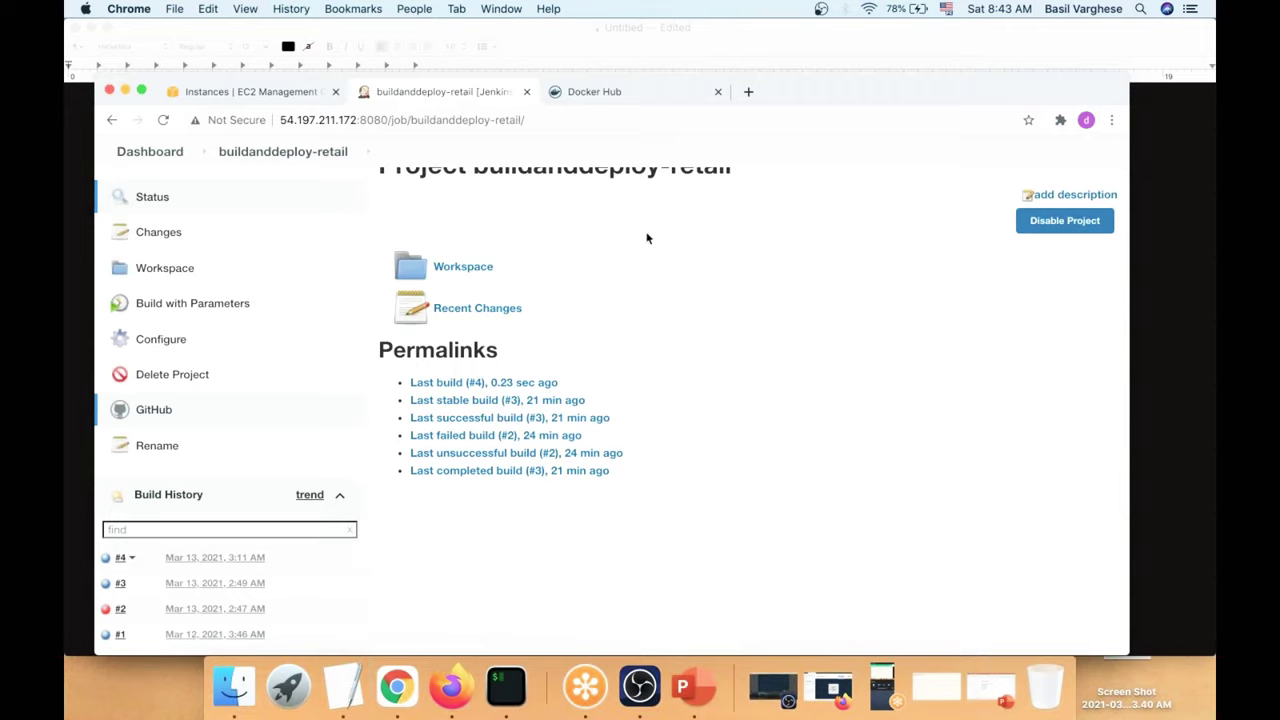
scroll(677, 232, up, 2)
click(618, 92)
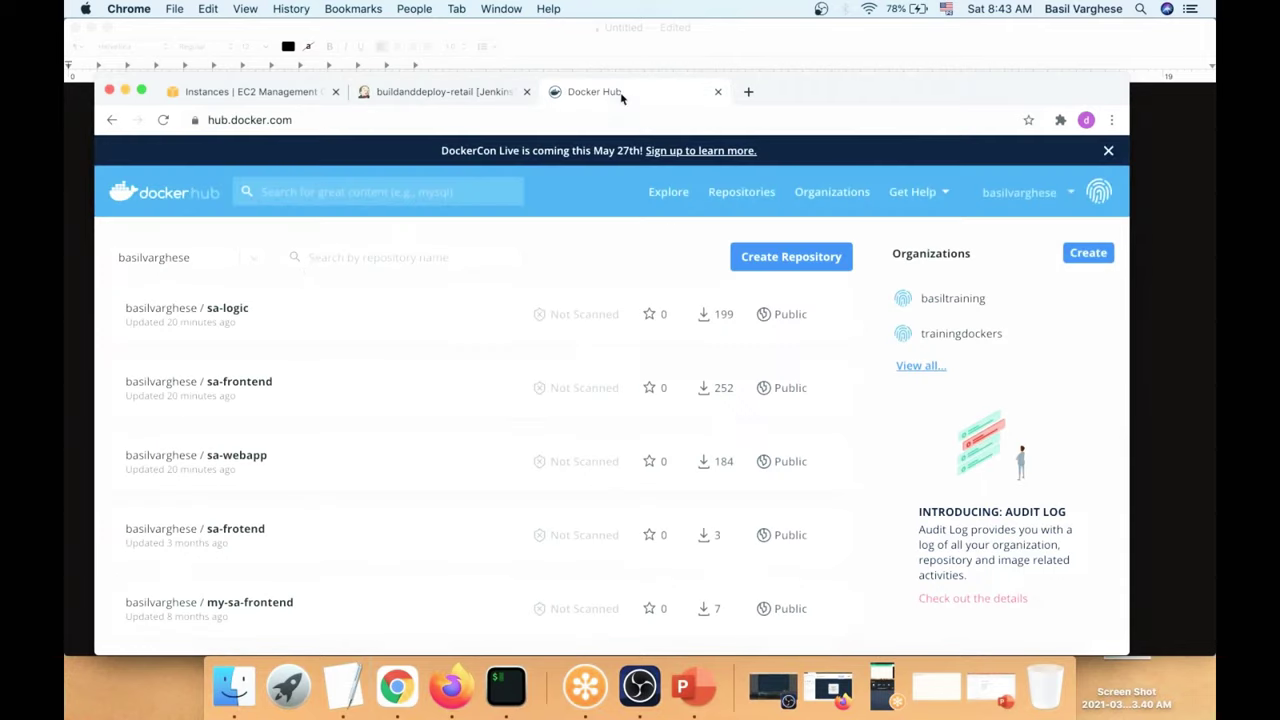
click(233, 313)
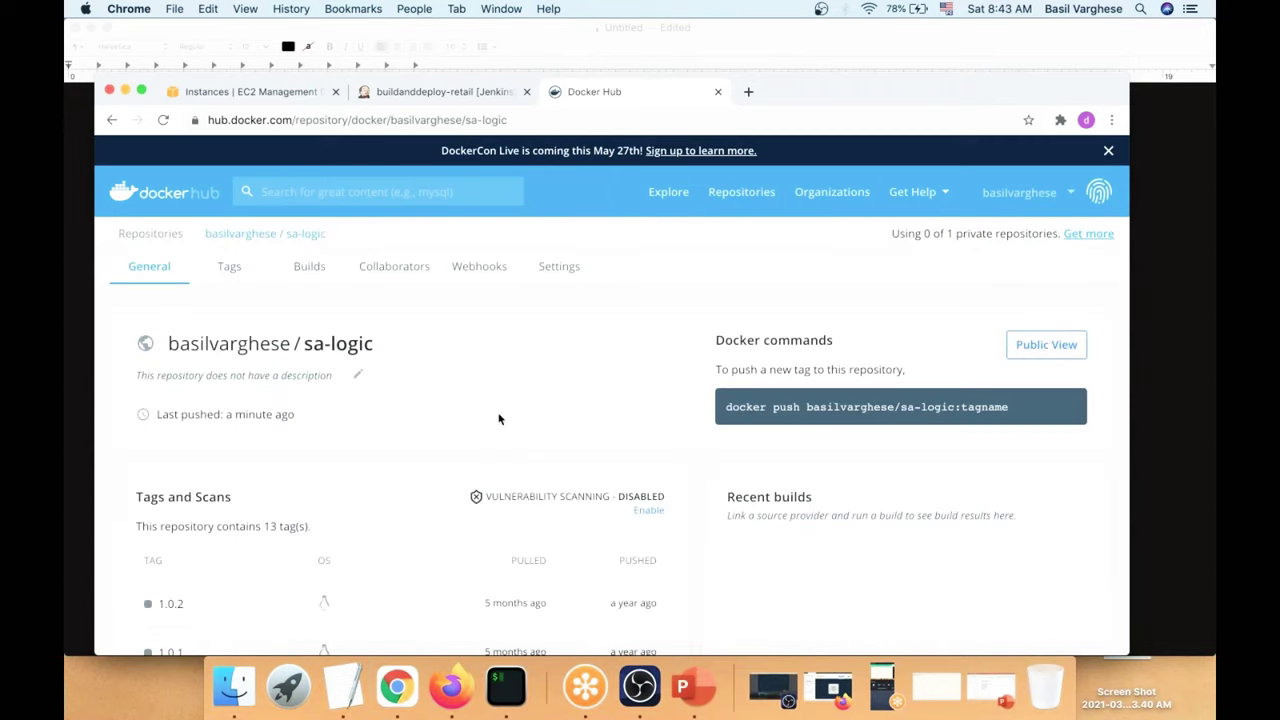
scroll(499, 419, down, 10)
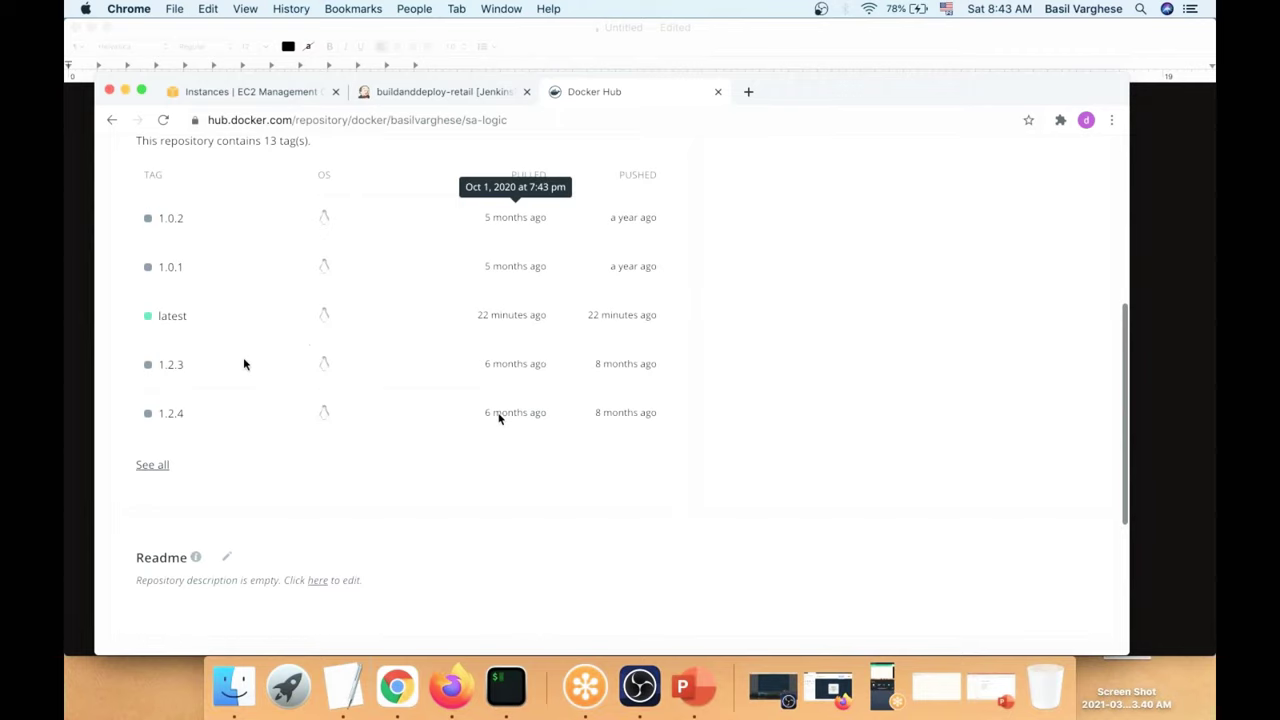
click(152, 271)
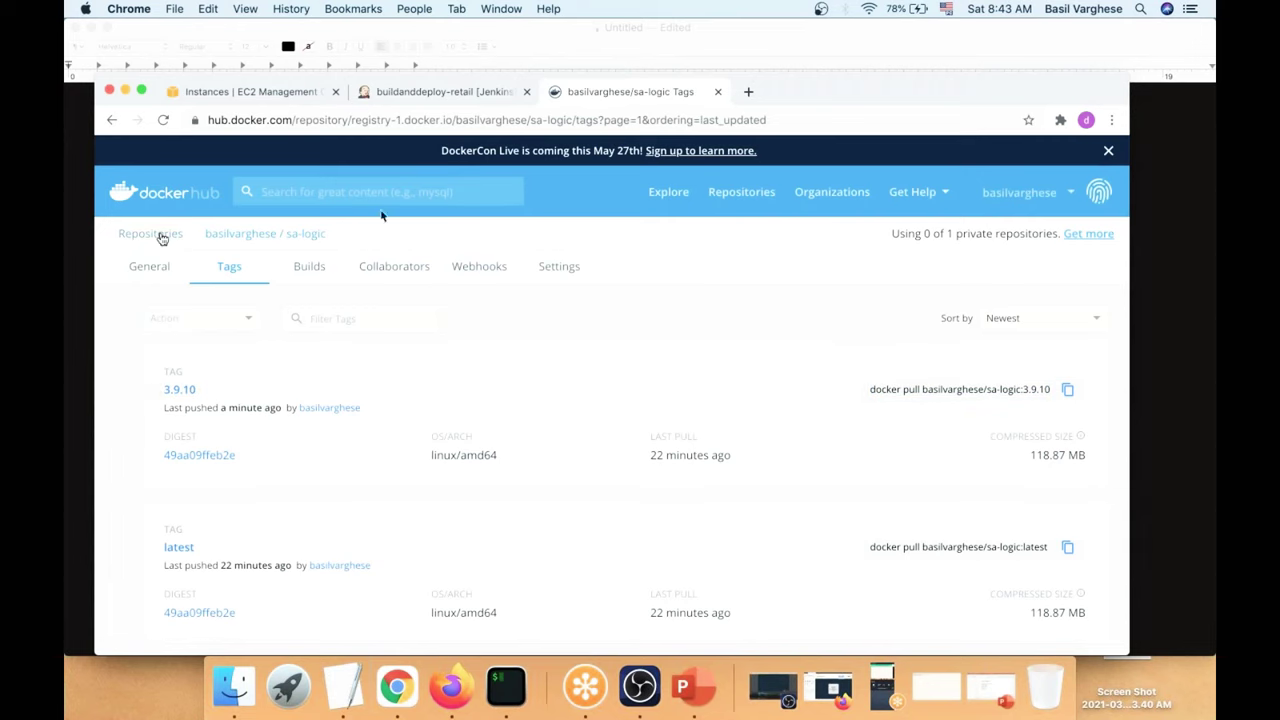
click(240, 237)
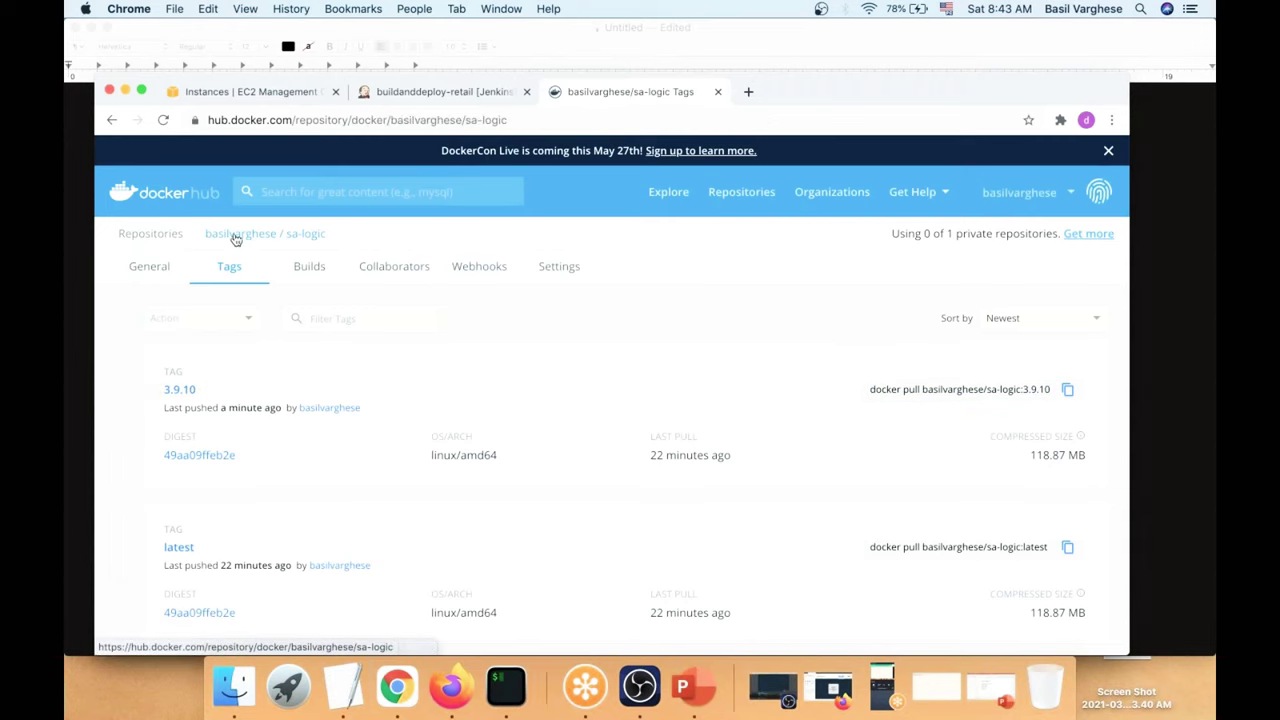
click(151, 236)
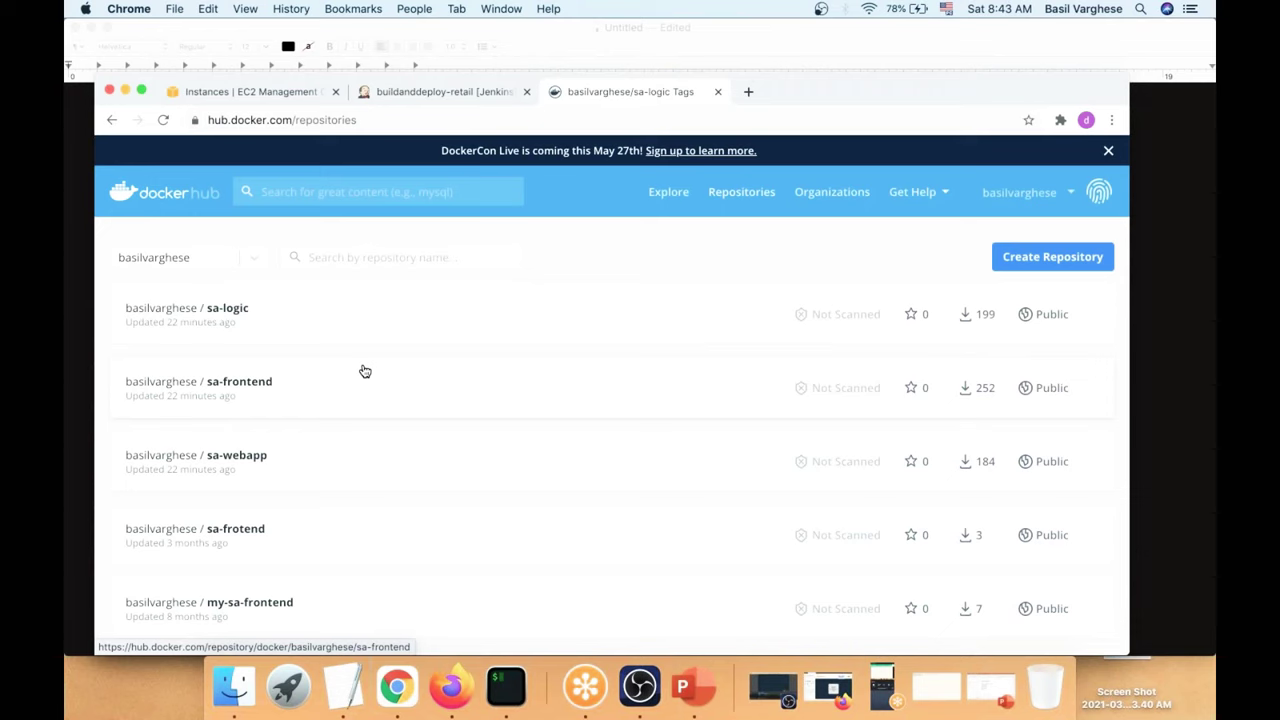
click(443, 90)
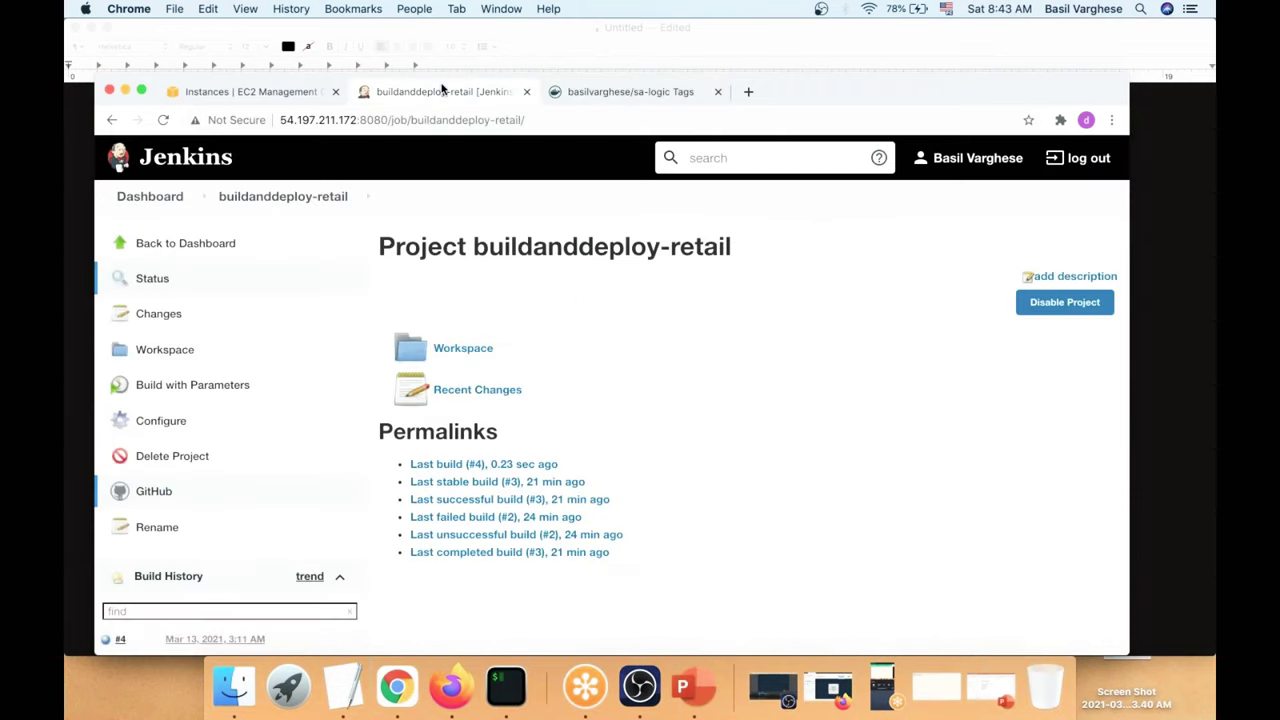
Step: In the job configuration, change the Branch Specifier from */development to */${BRANCH_SCM}
click(200, 397)
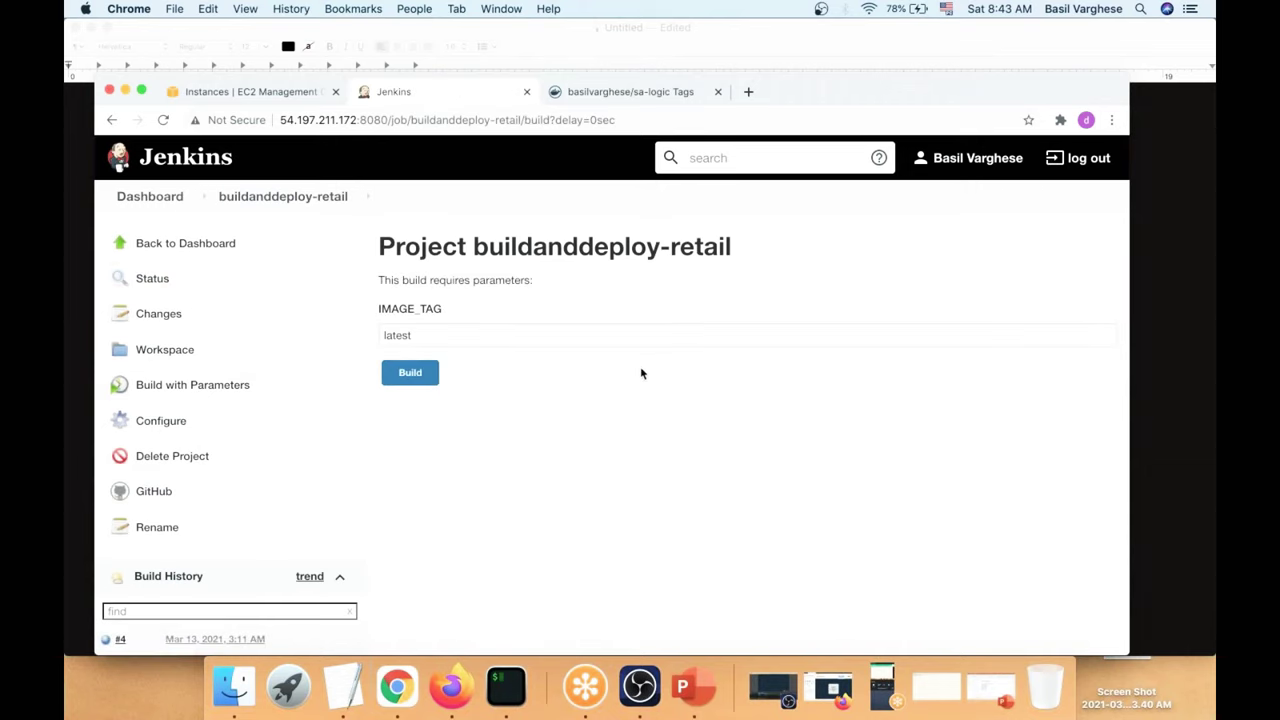
click(190, 428)
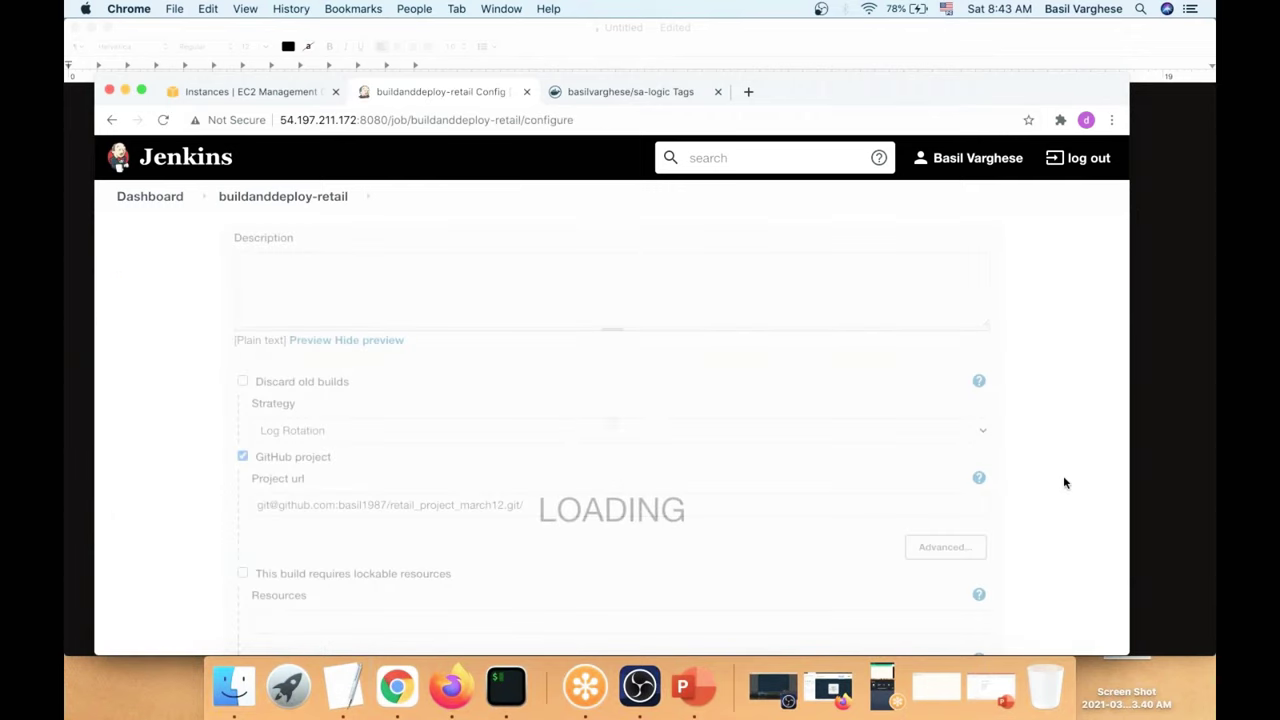
scroll(1064, 483, down, 5)
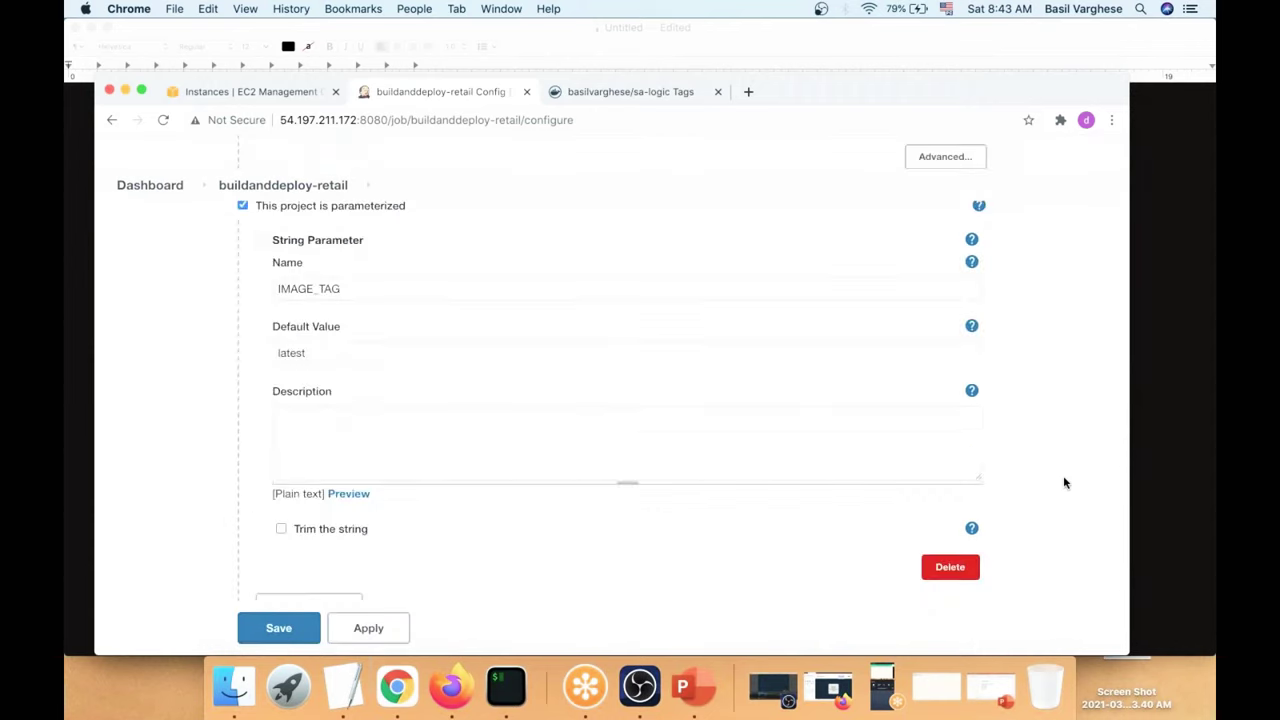
scroll(1064, 483, down, 5)
scroll(1064, 483, down, 5)
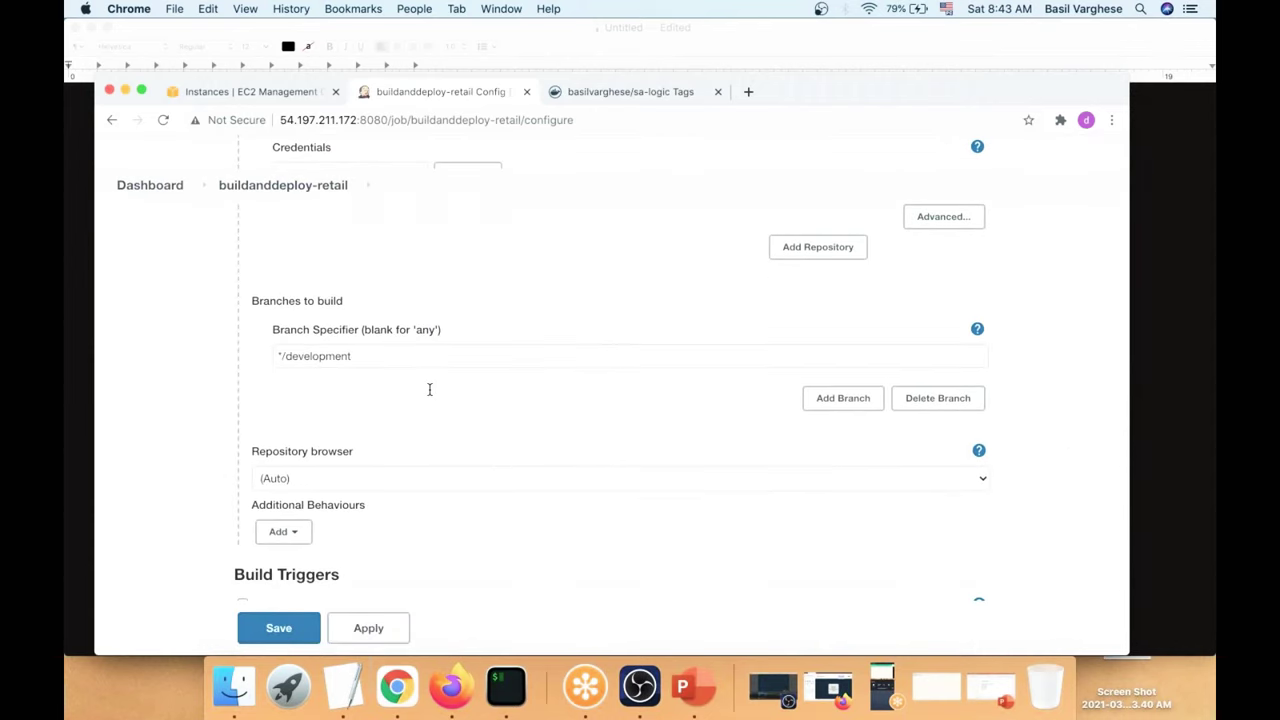
double_click(300, 368)
double_click(329, 394)
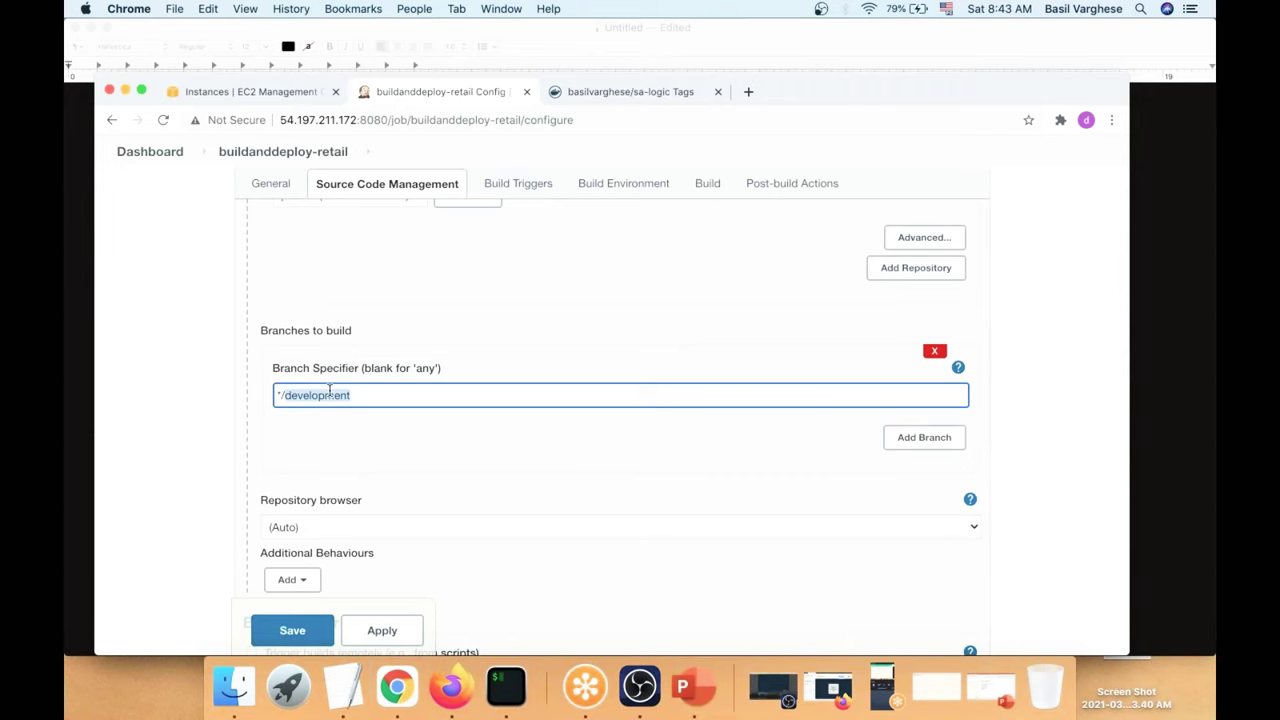
text($)
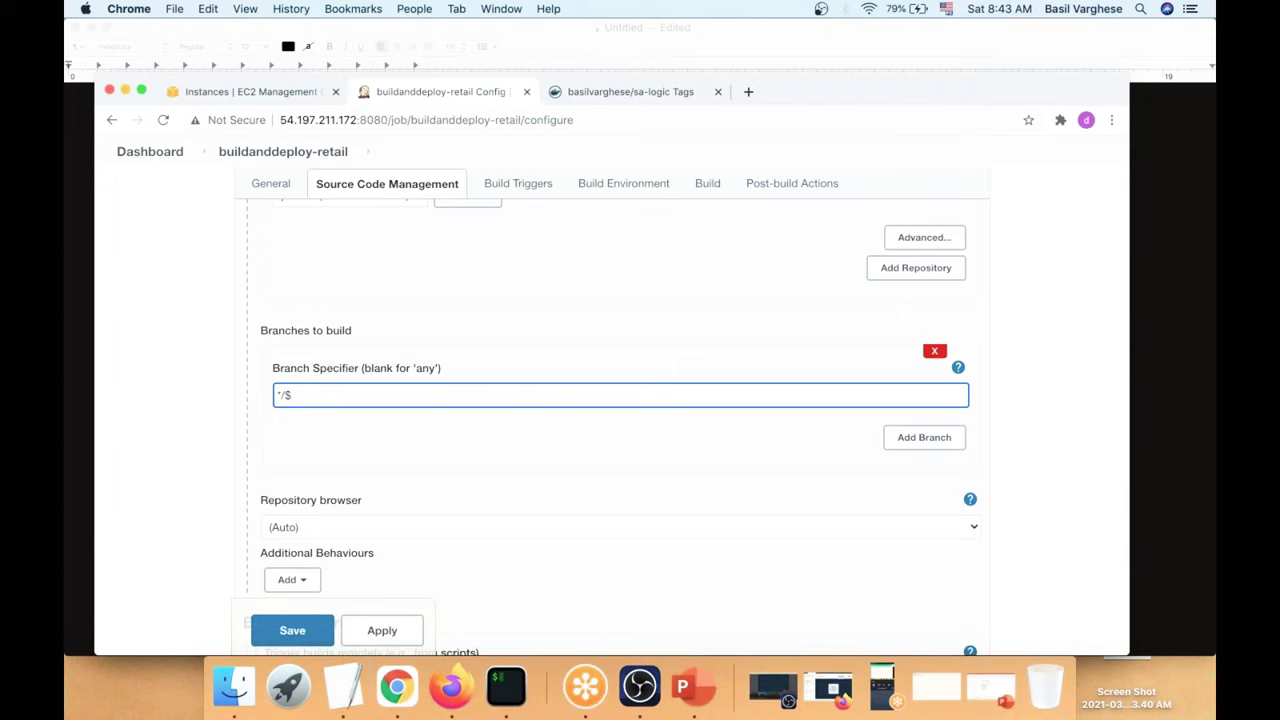
text({})
text(BRANCH)
text(_SCM)
double_click(337, 397)
key(cmd+c)
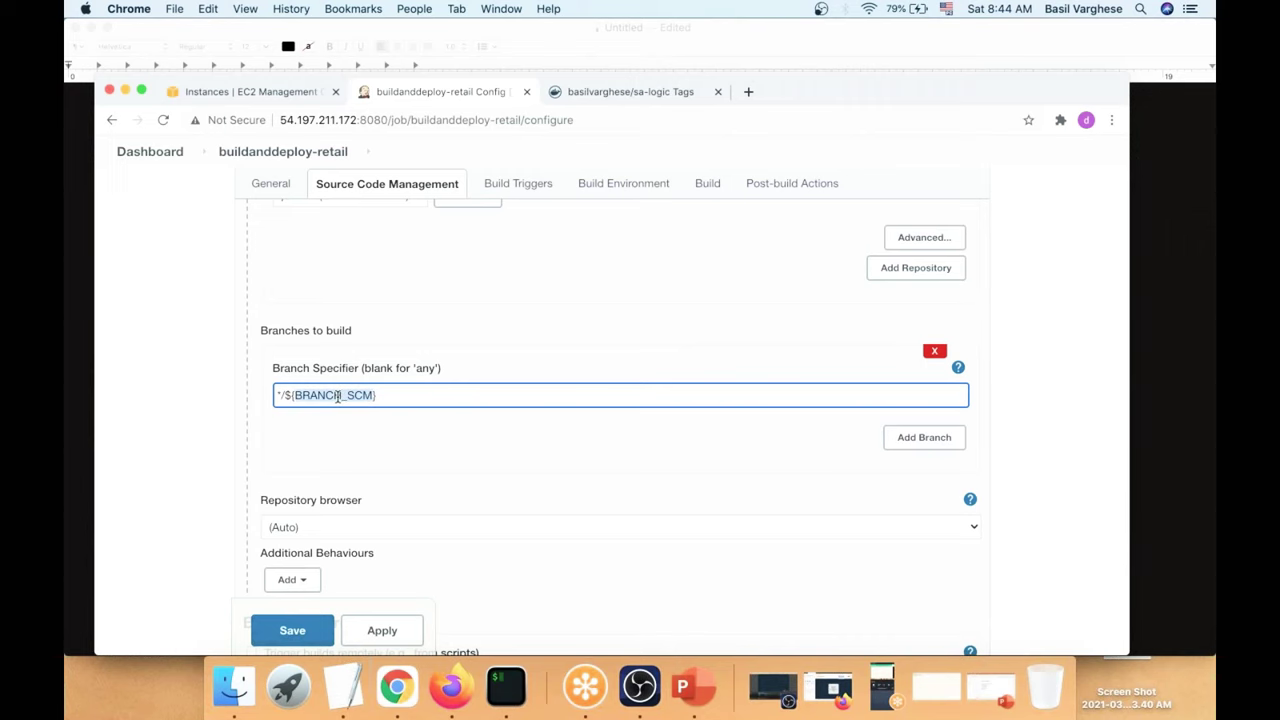
scroll(172, 418, up, 10)
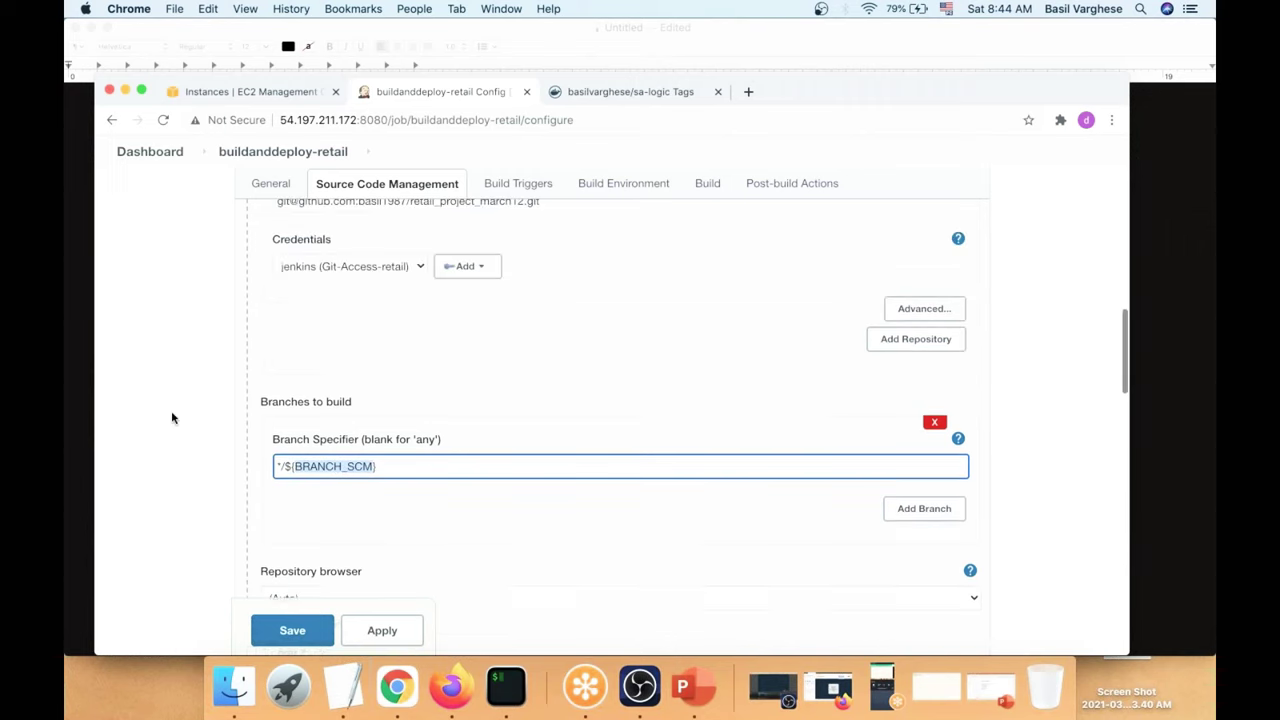
scroll(357, 503, down, 1)
Step: Add a string parameter BRANCH_SCM with default value development and save the configuration
click(355, 492)
click(355, 468)
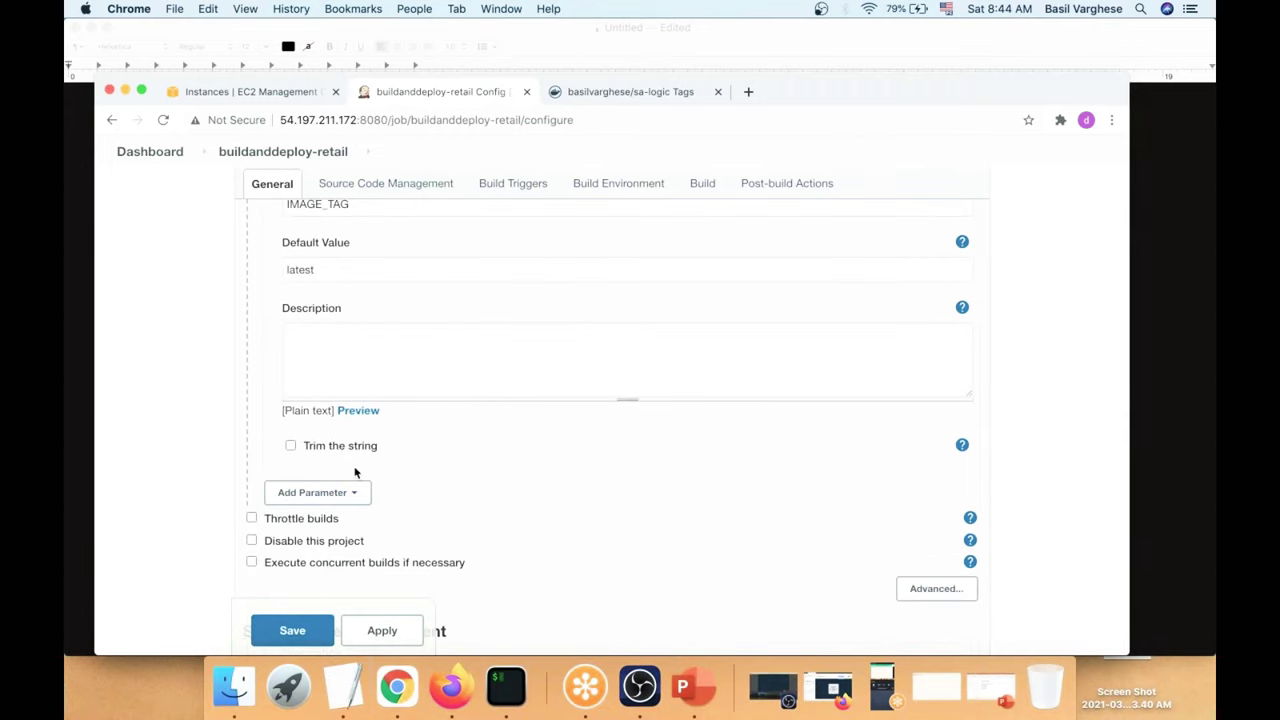
click(334, 548)
key(cmd+v)
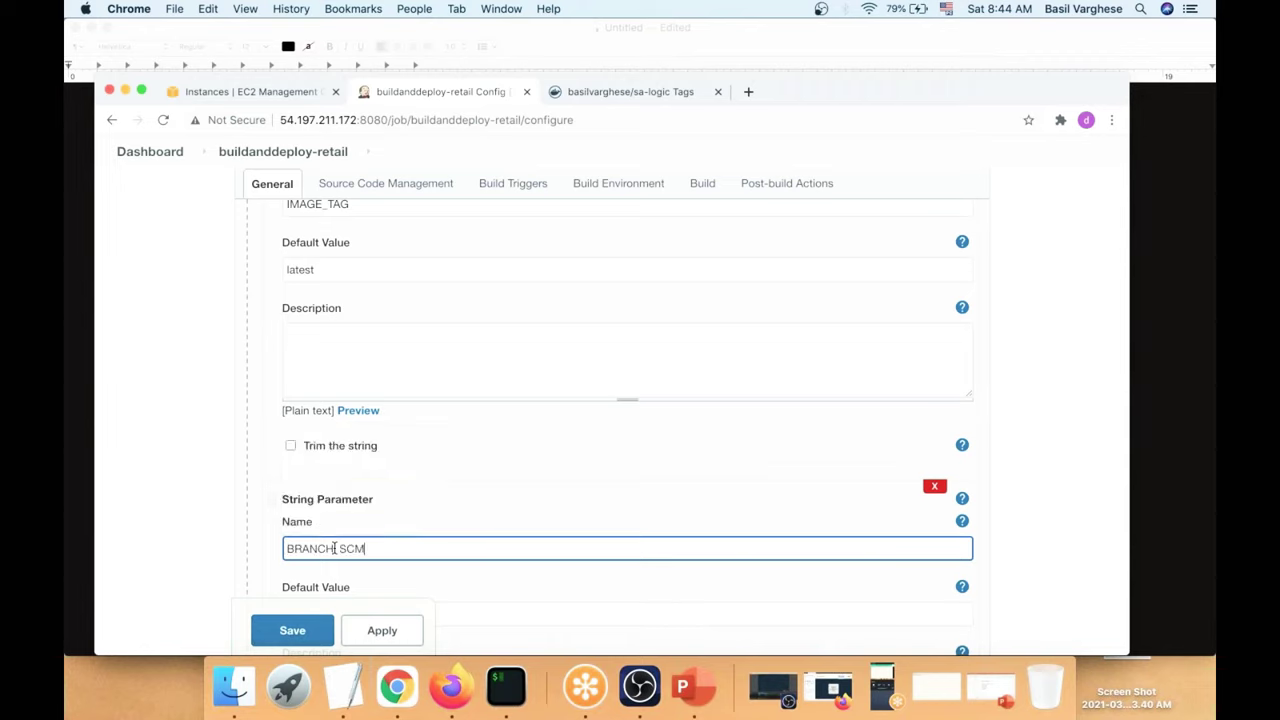
scroll(355, 478, down, 3)
click(357, 468)
text(de)
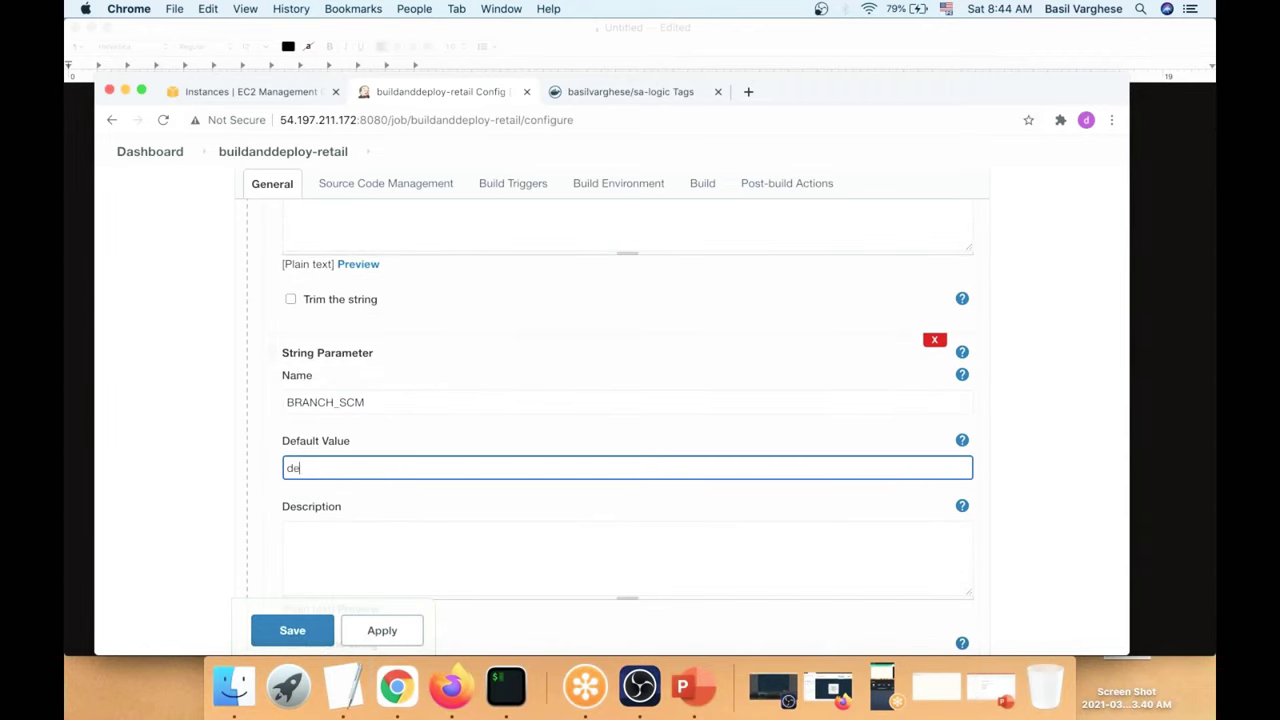
text(velopment)
click(194, 475)
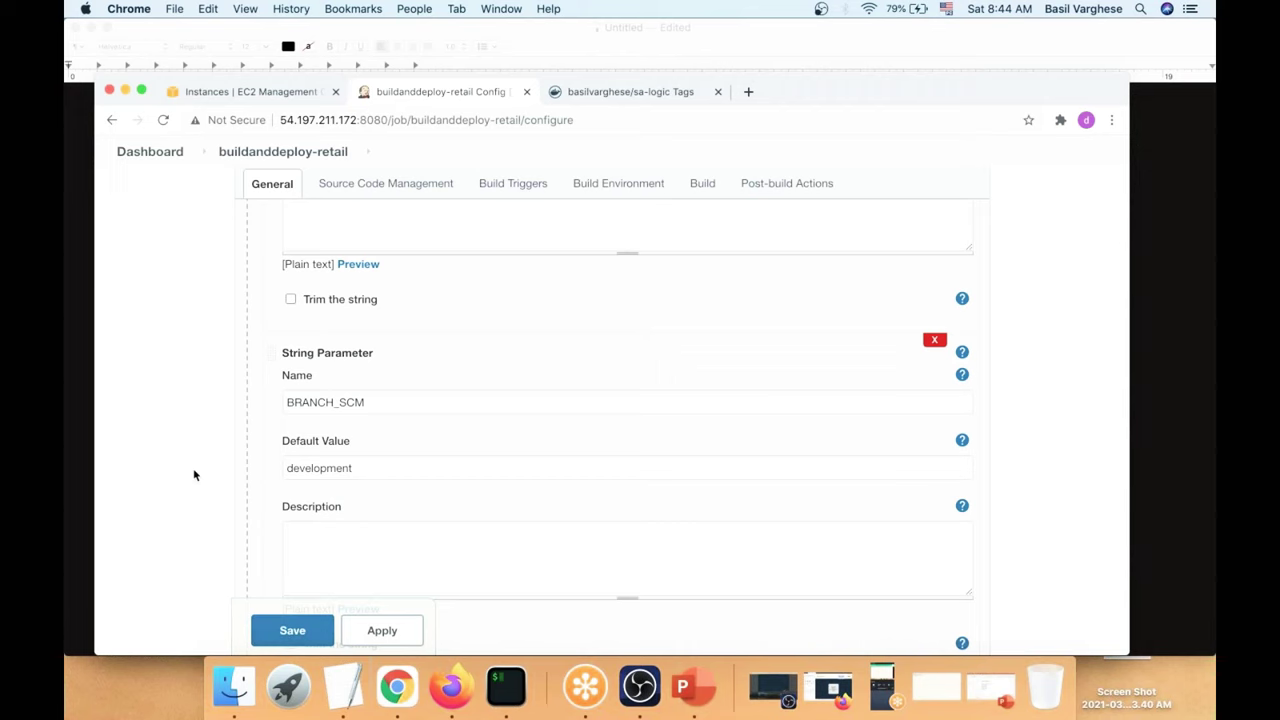
click(292, 632)
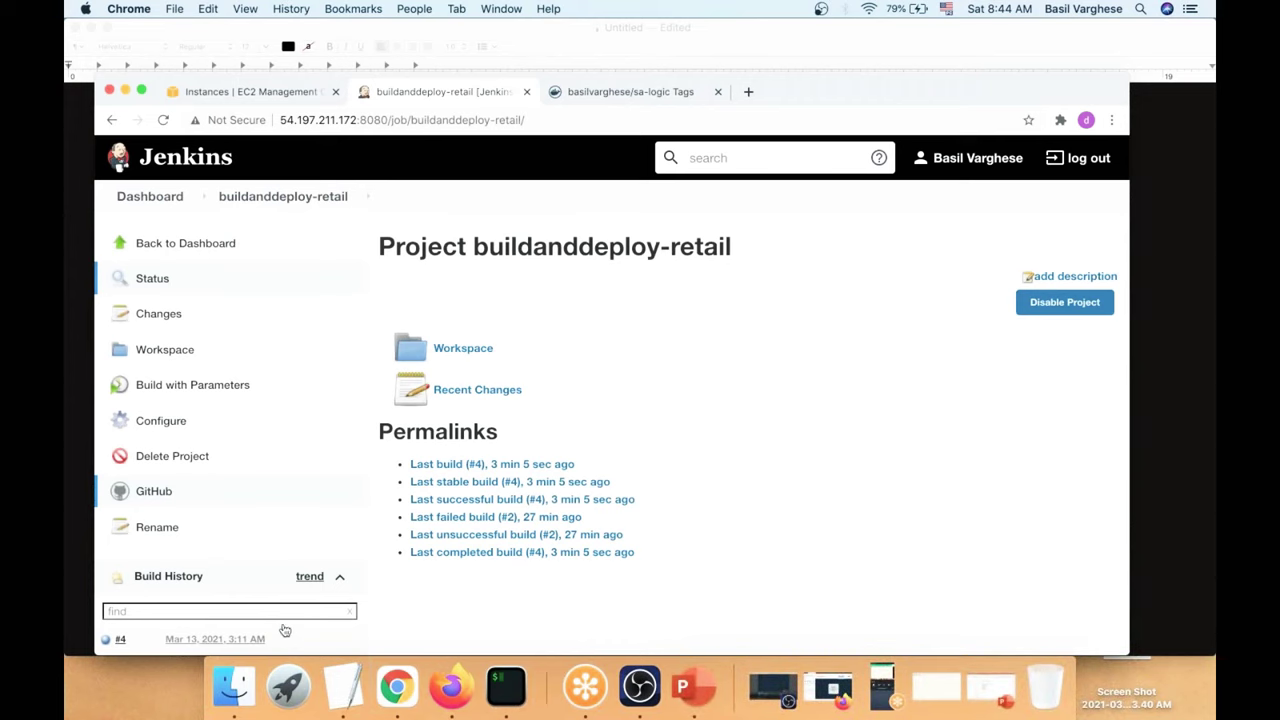
click(171, 391)
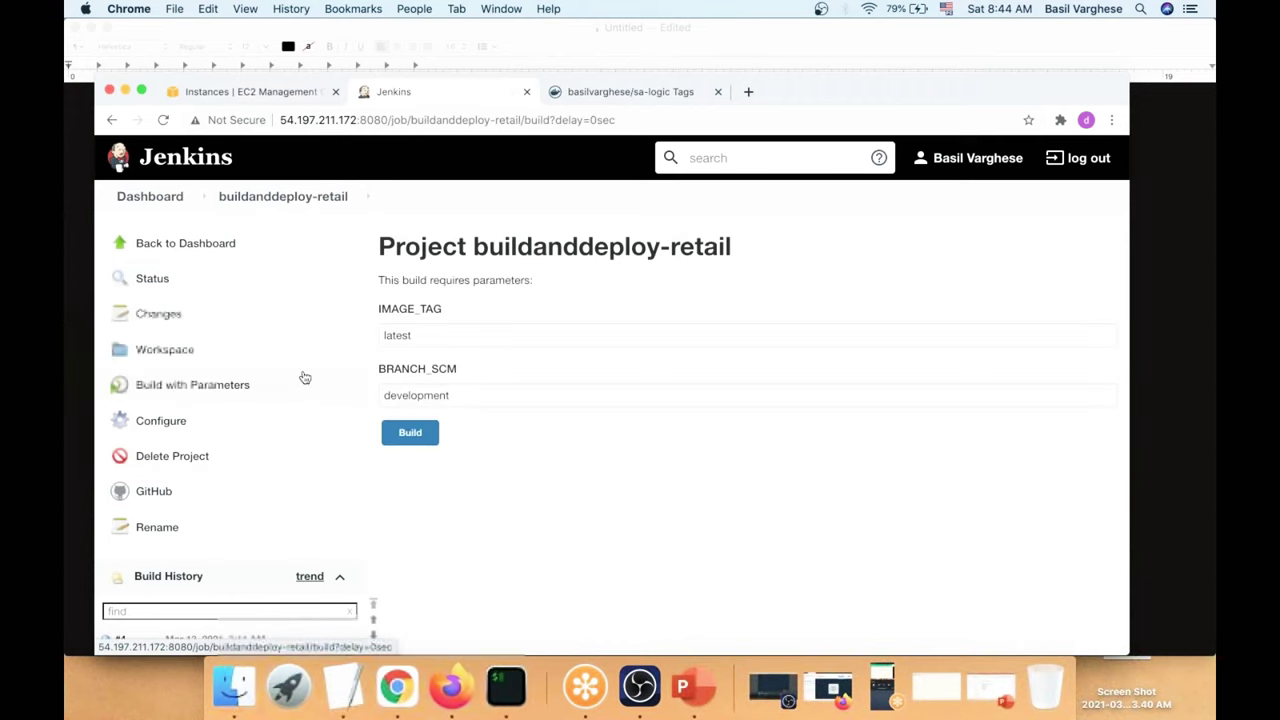
double_click(418, 337)
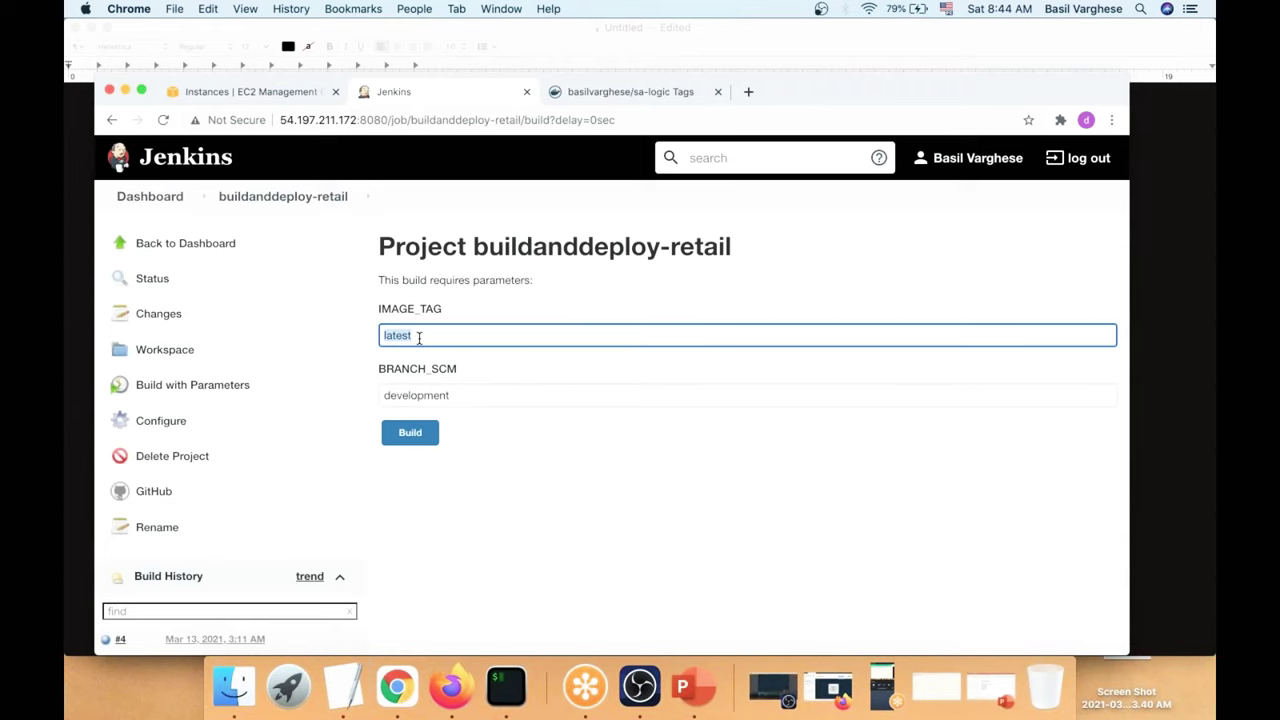
text(3.9.10)
click(415, 397)
double_click(415, 397)
text(master)
click(417, 336)
key(BackSpace)
text(1)
click(459, 433)
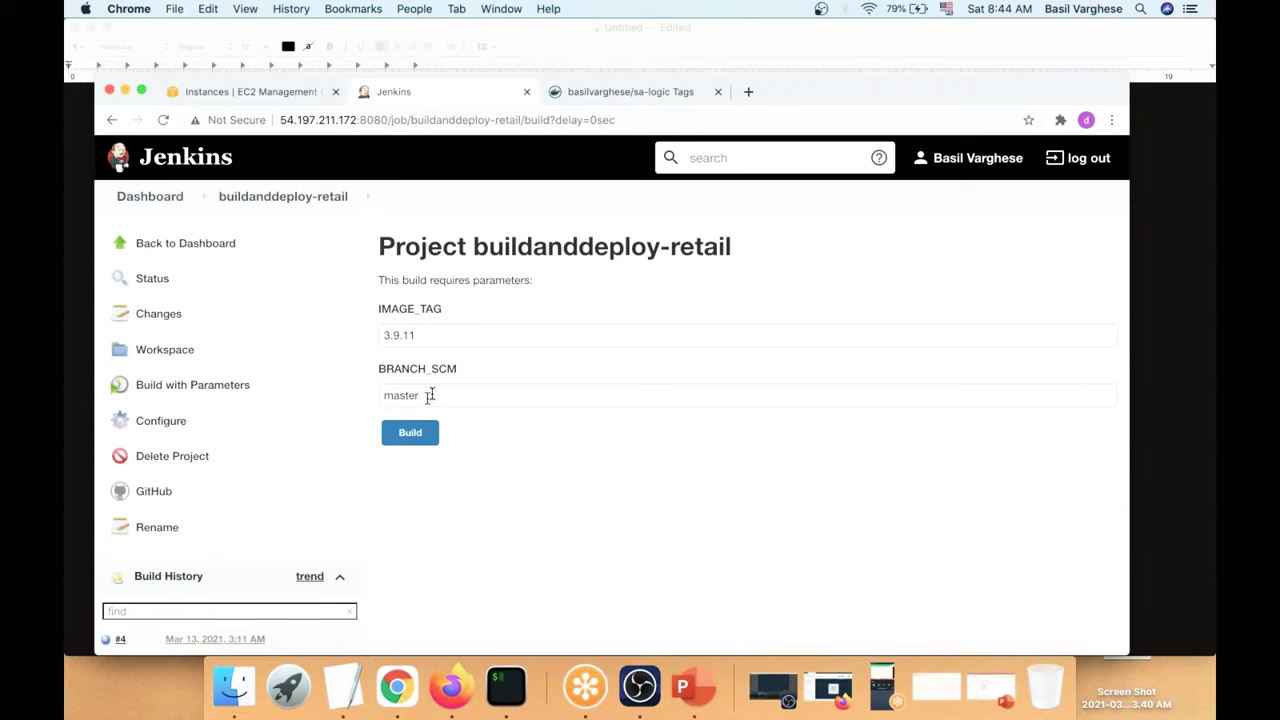
double_click(432, 394)
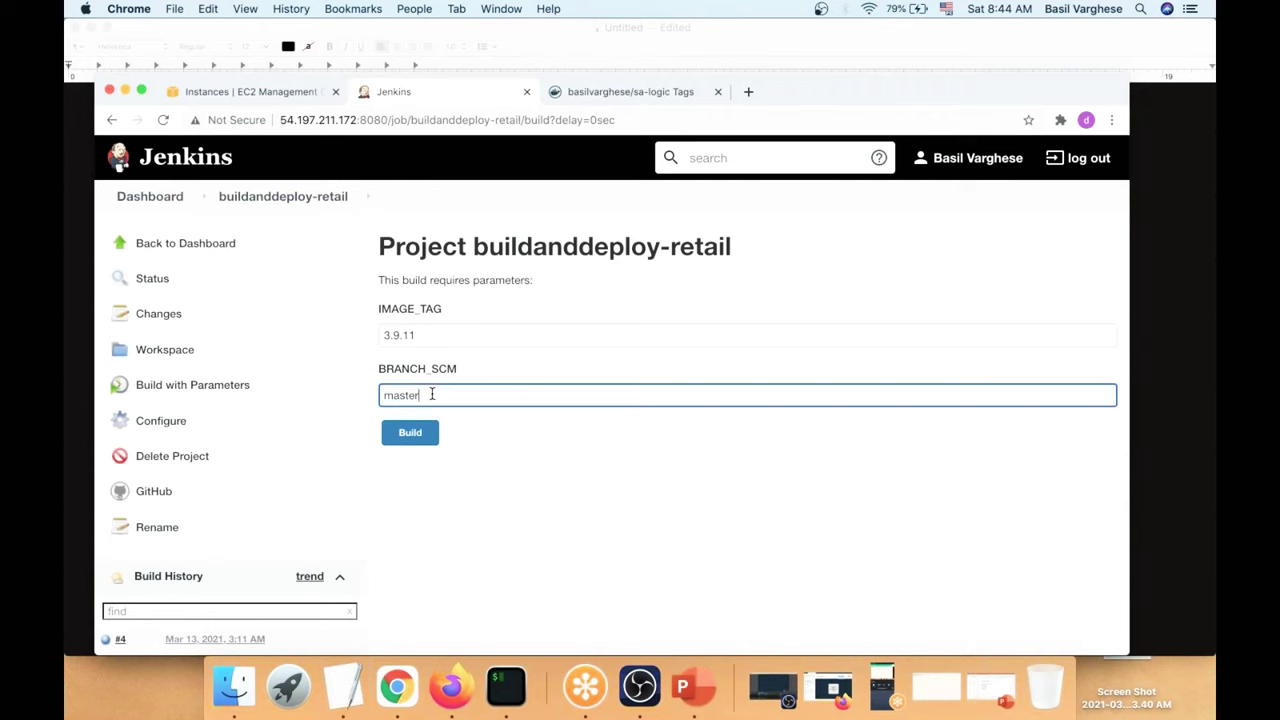
double_click(432, 335)
click(398, 336)
double_click(398, 336)
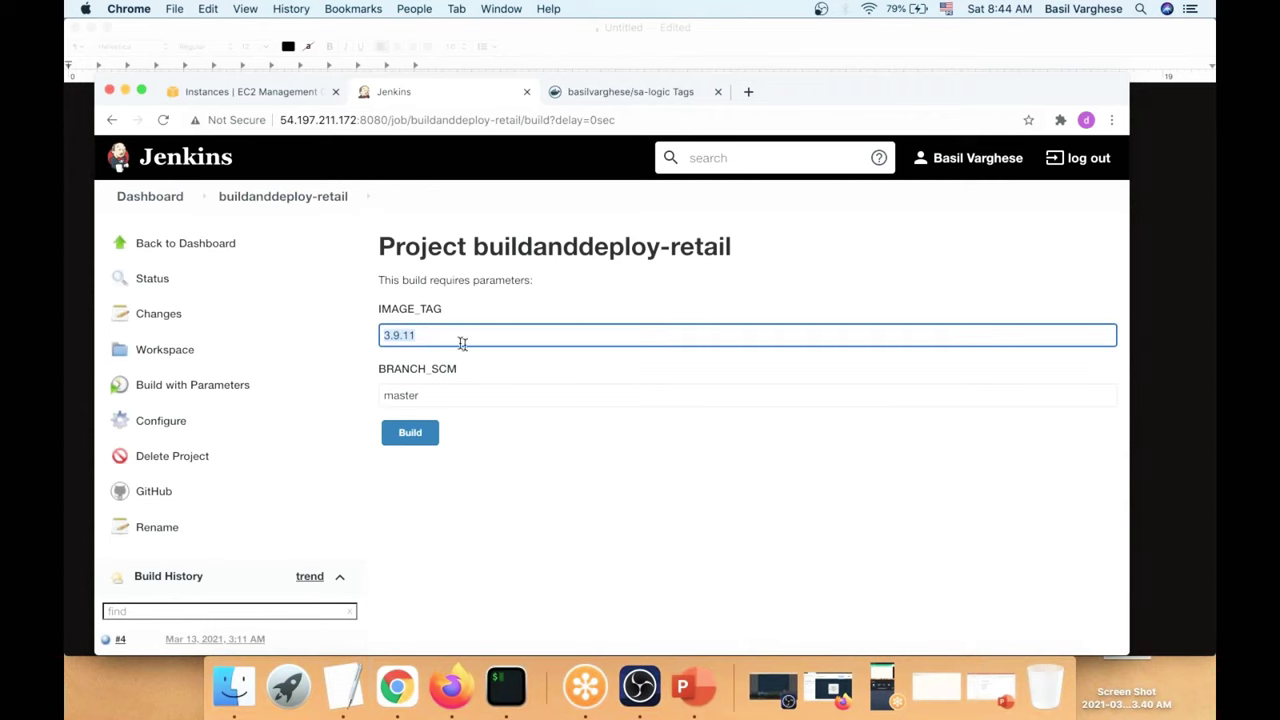
click(491, 414)
double_click(445, 398)
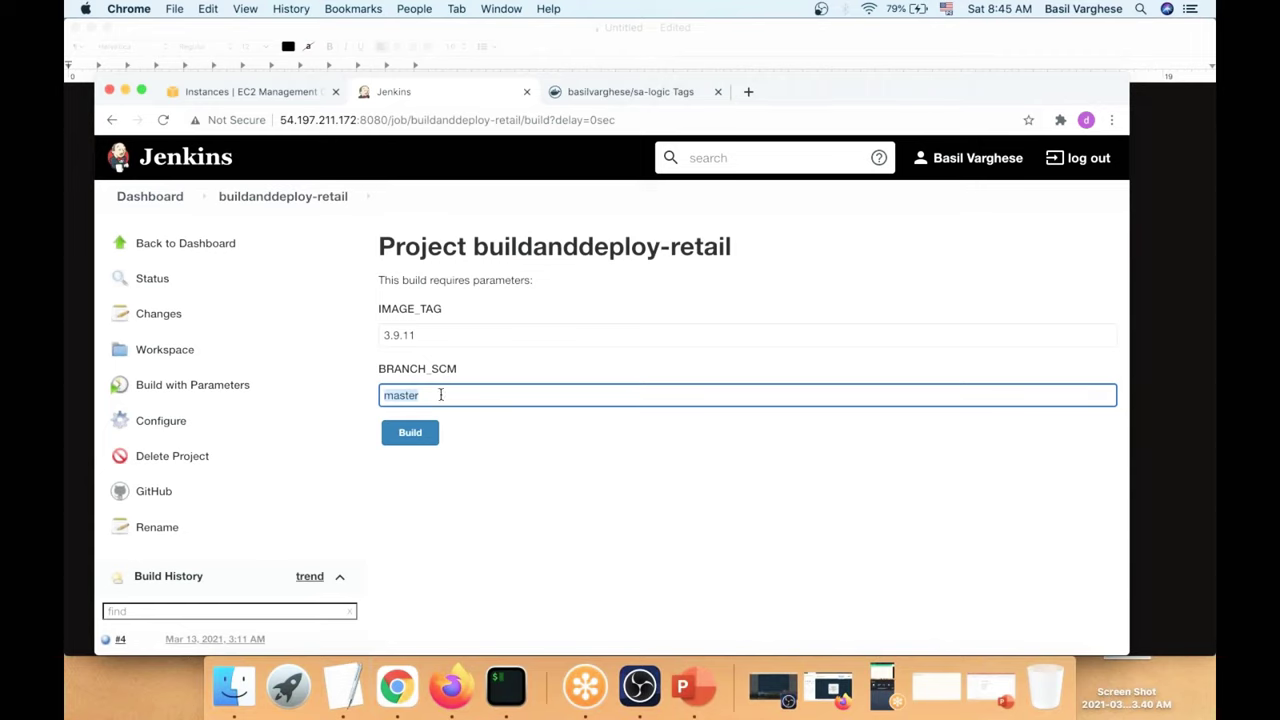
drag(457, 337, 357, 336)
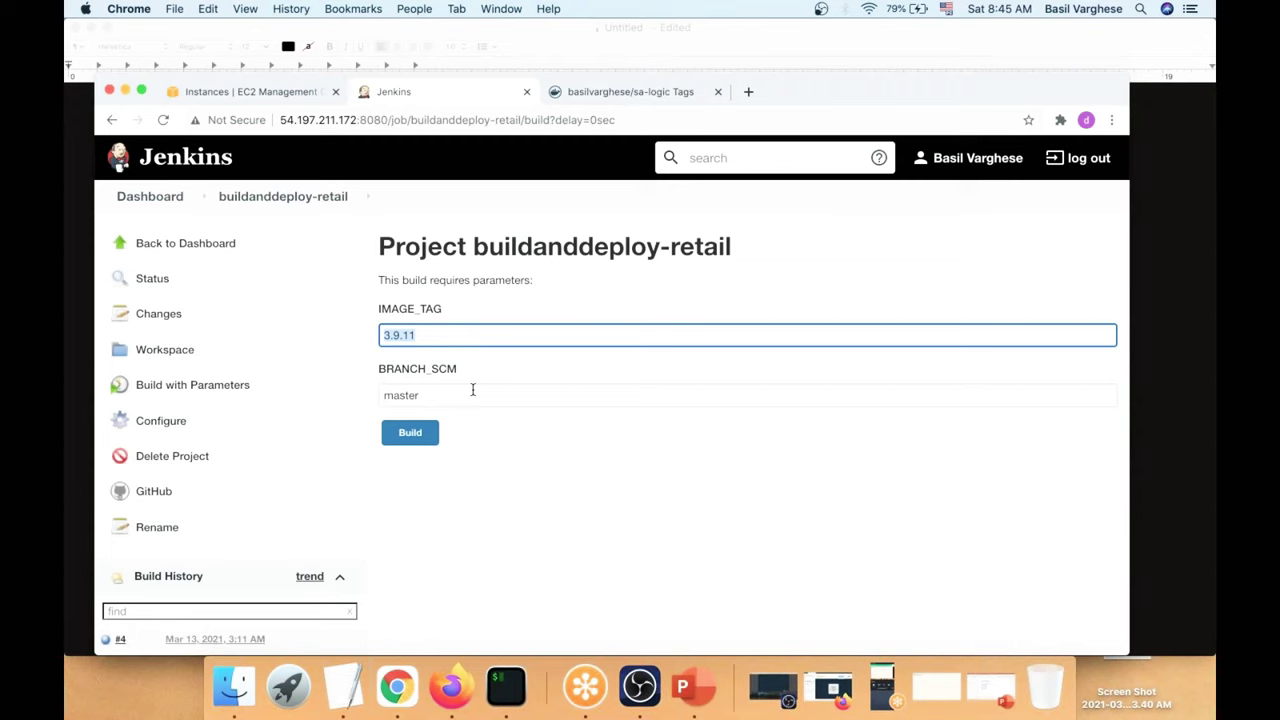
double_click(400, 396)
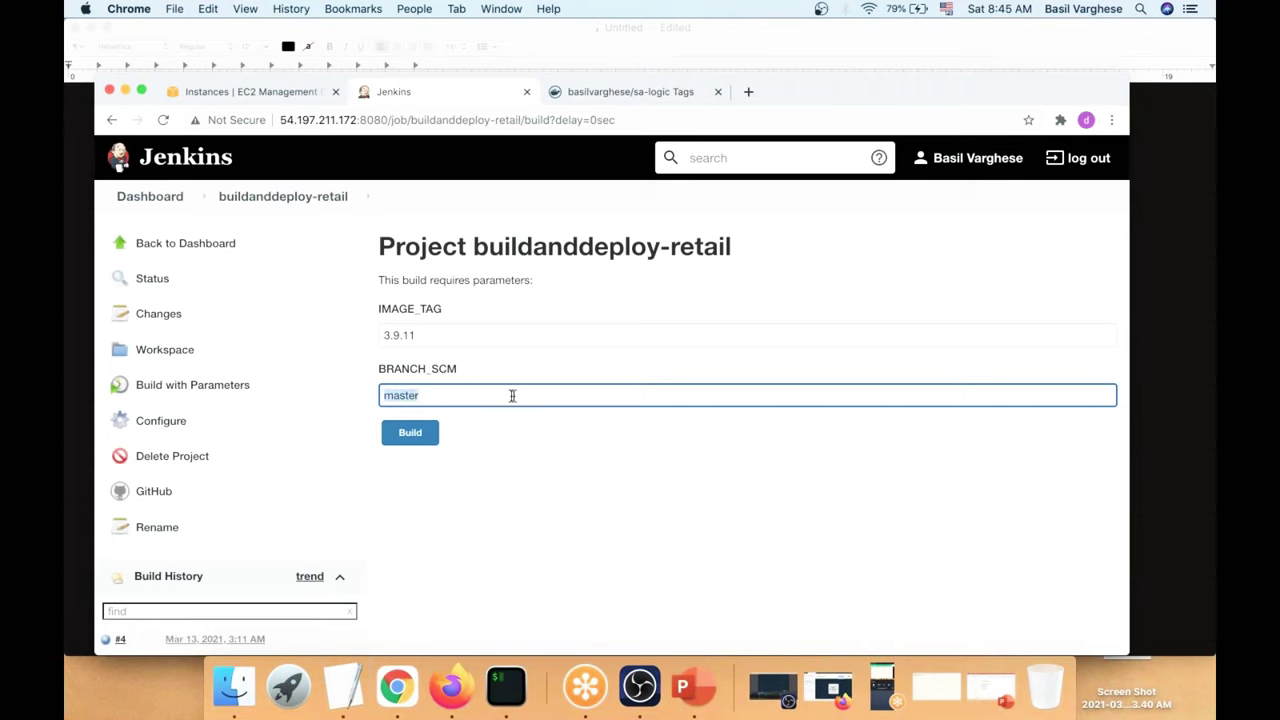
double_click(388, 333)
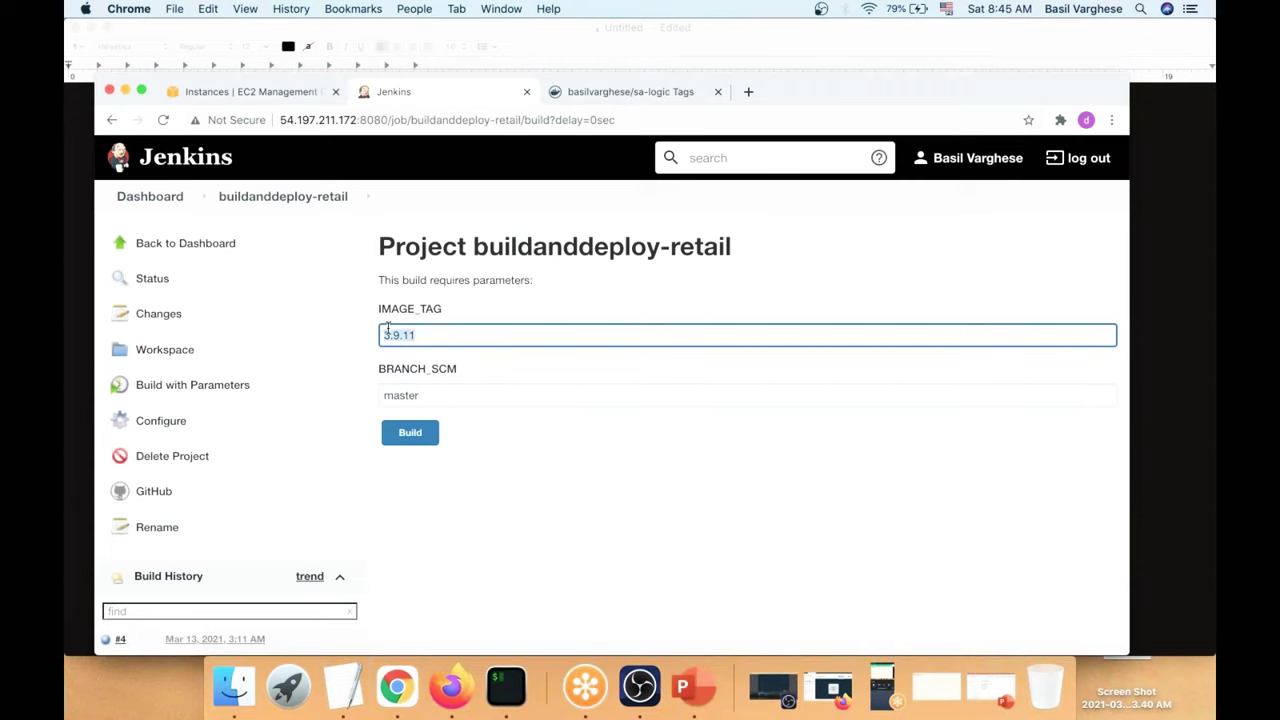
click(466, 423)
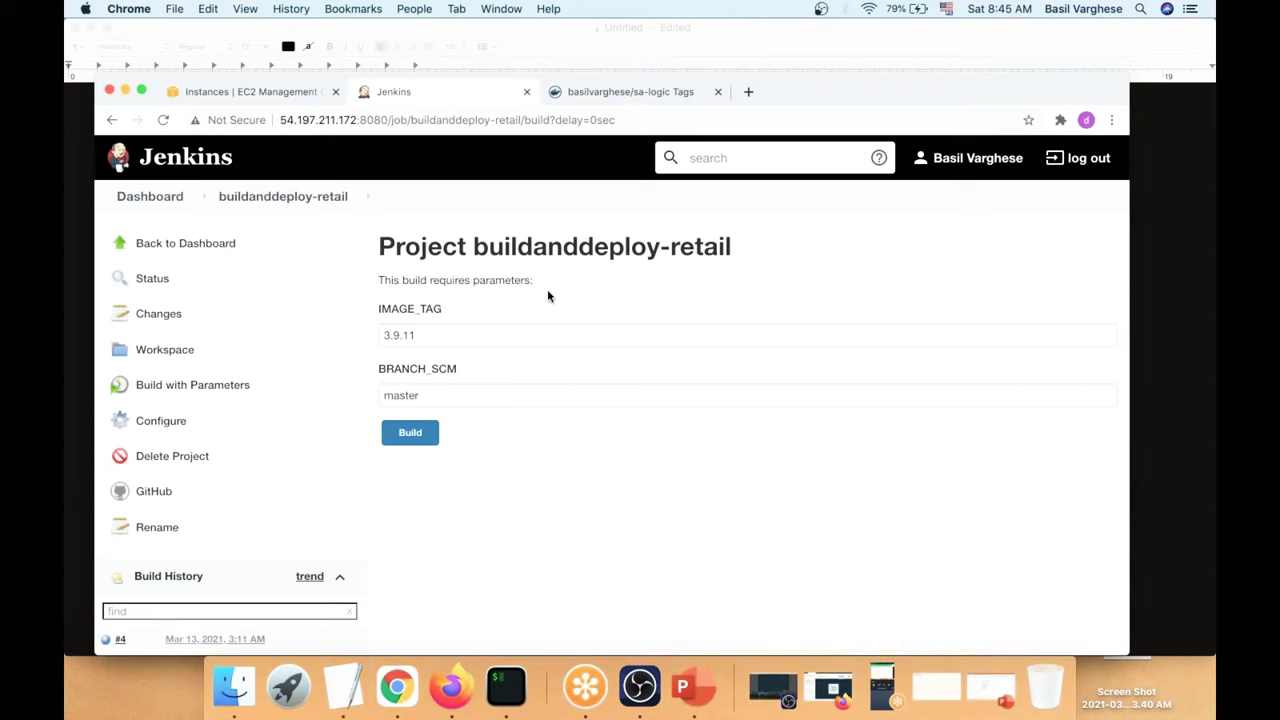
drag(440, 396, 343, 390)
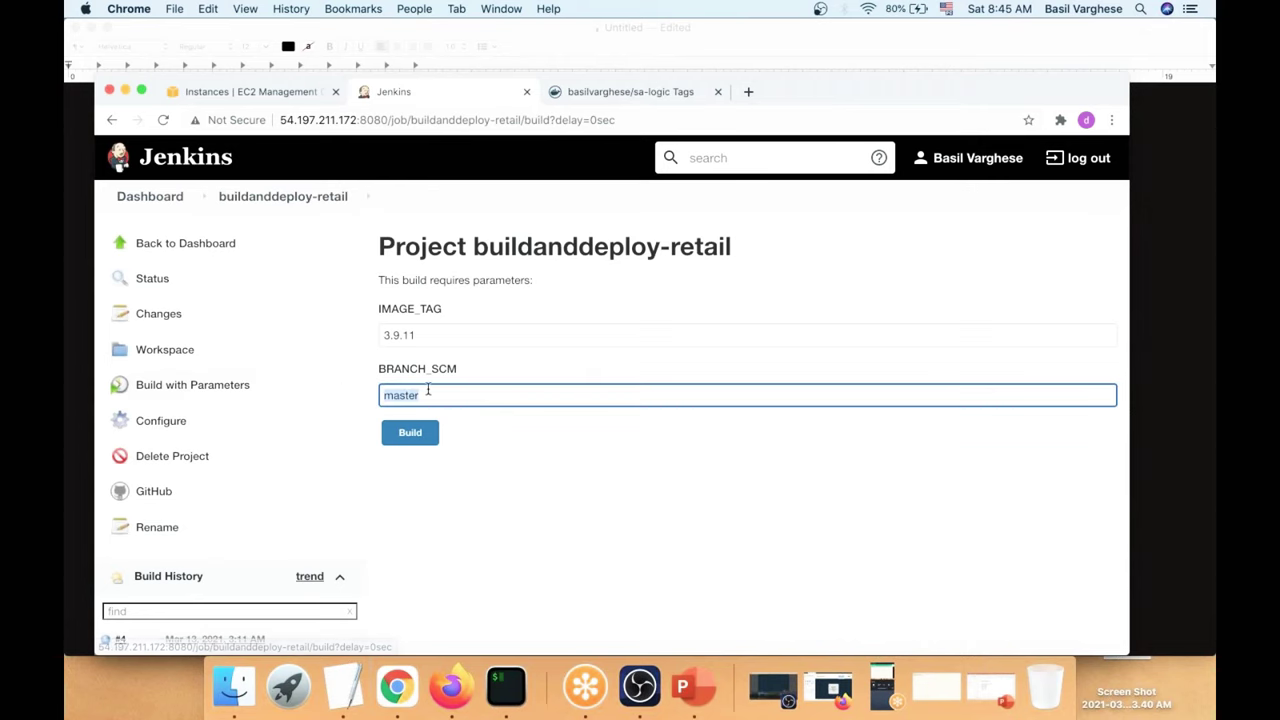
click(466, 330)
drag(468, 331, 337, 337)
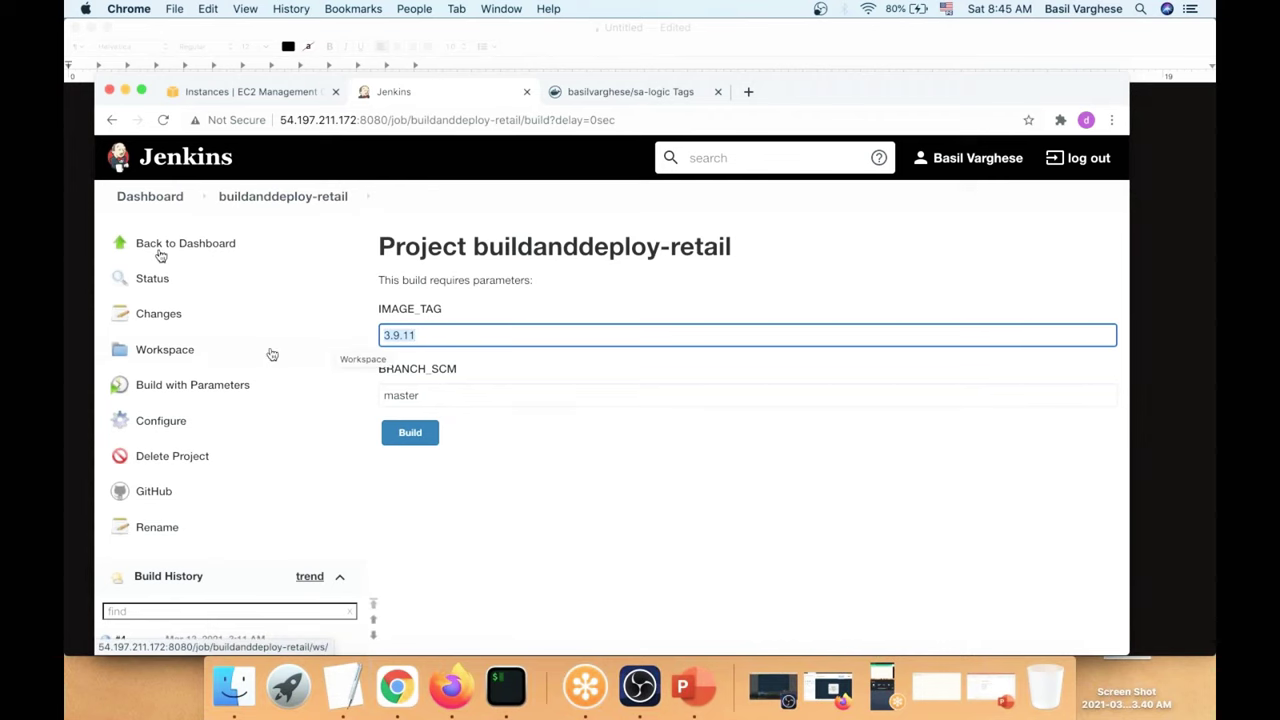
Step: Build buildanddeploy-retail with parameters BRANCH_SCM set to master and IMAGE_TAG set to 3.9.11
click(150, 197)
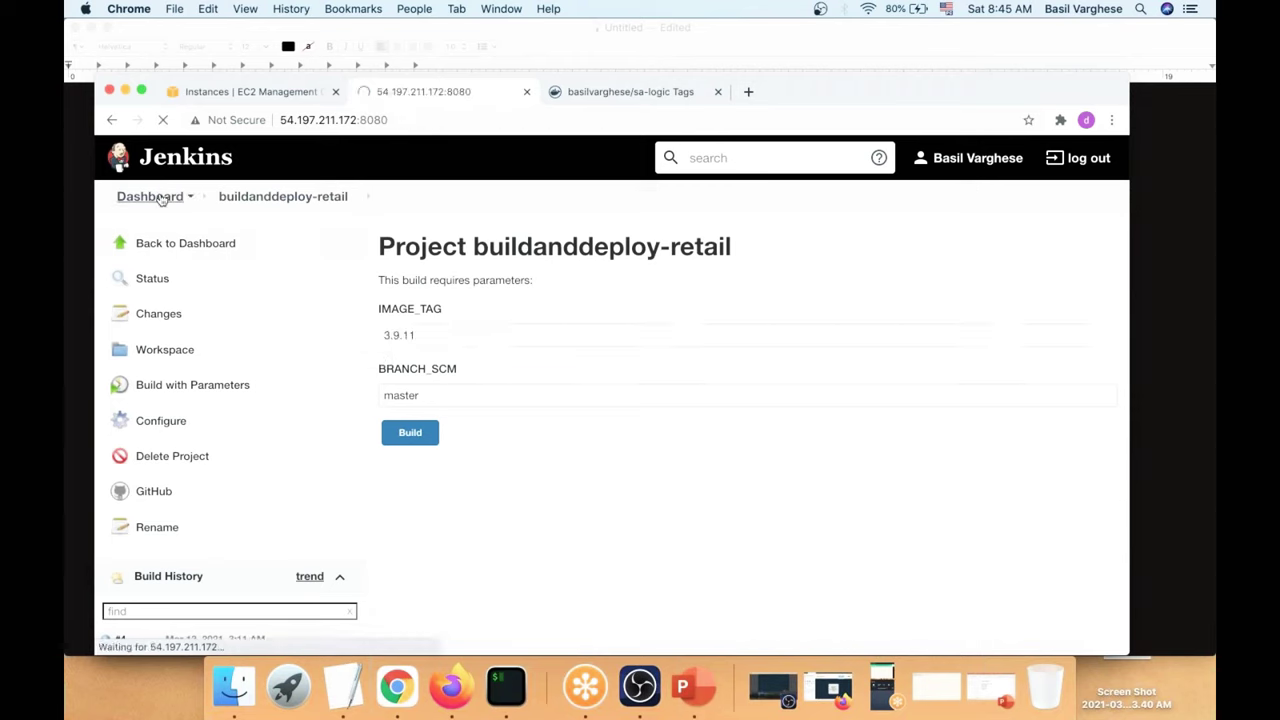
click(521, 326)
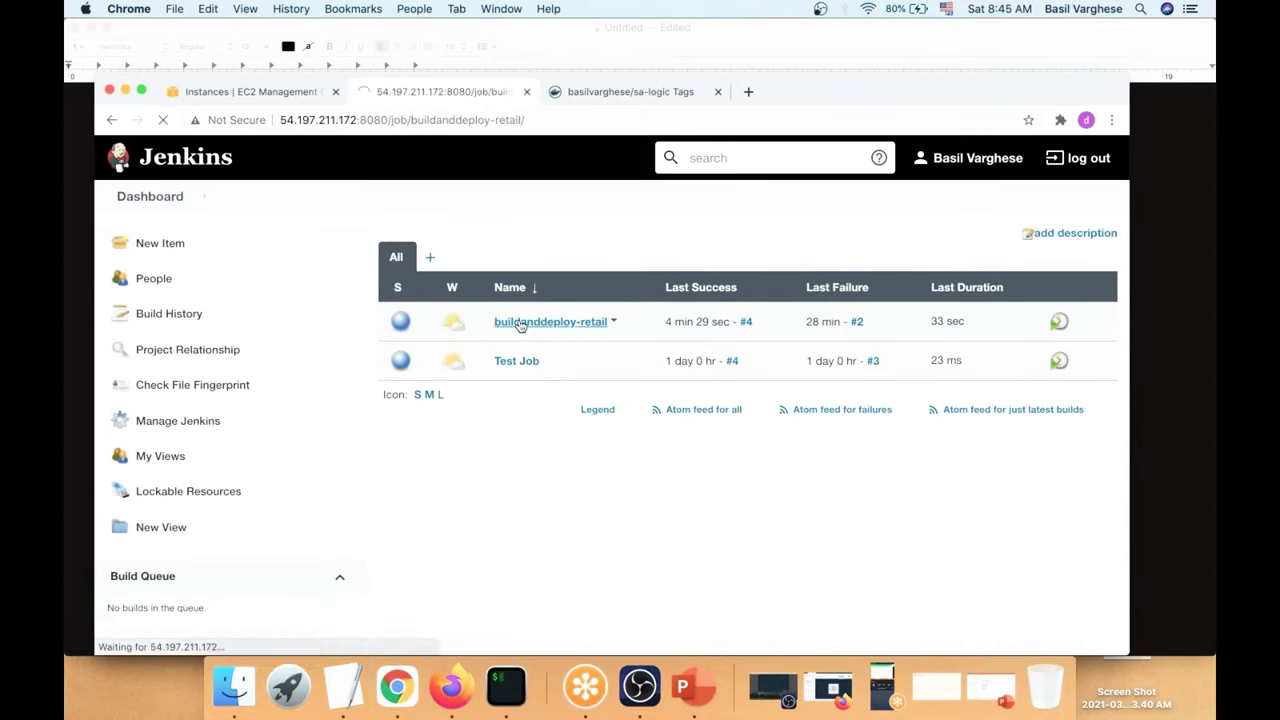
click(240, 388)
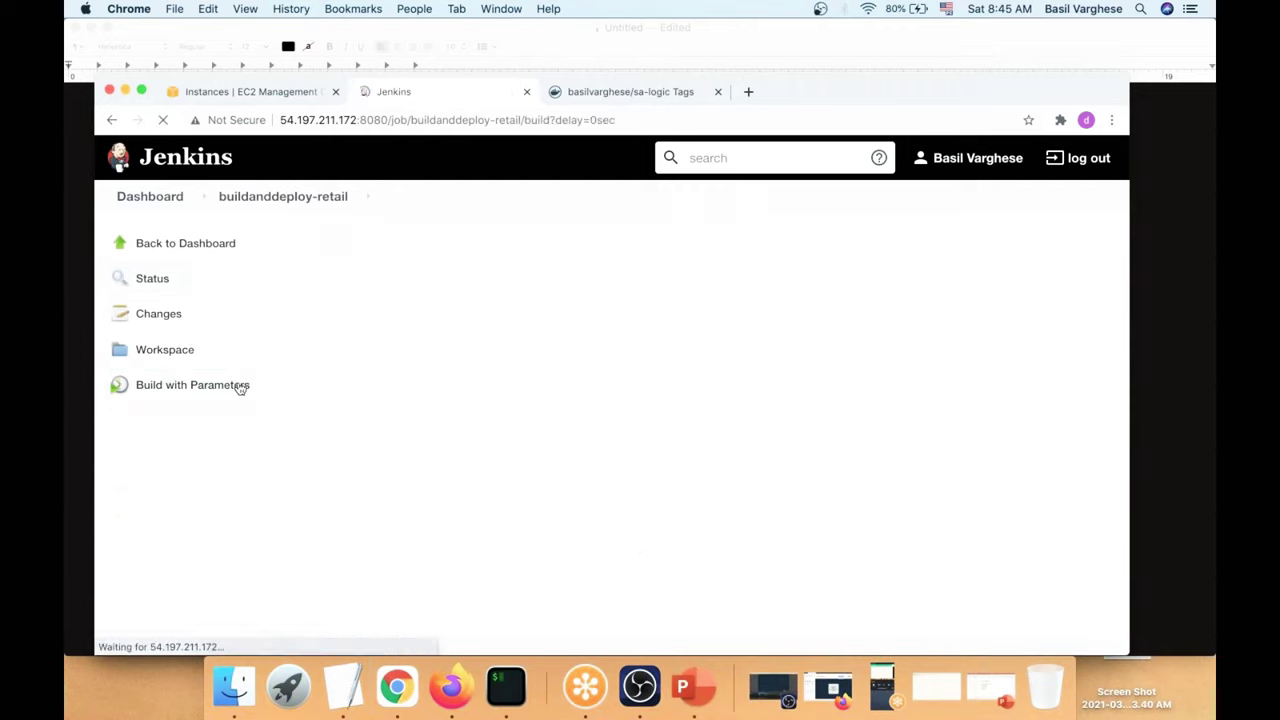
double_click(455, 406)
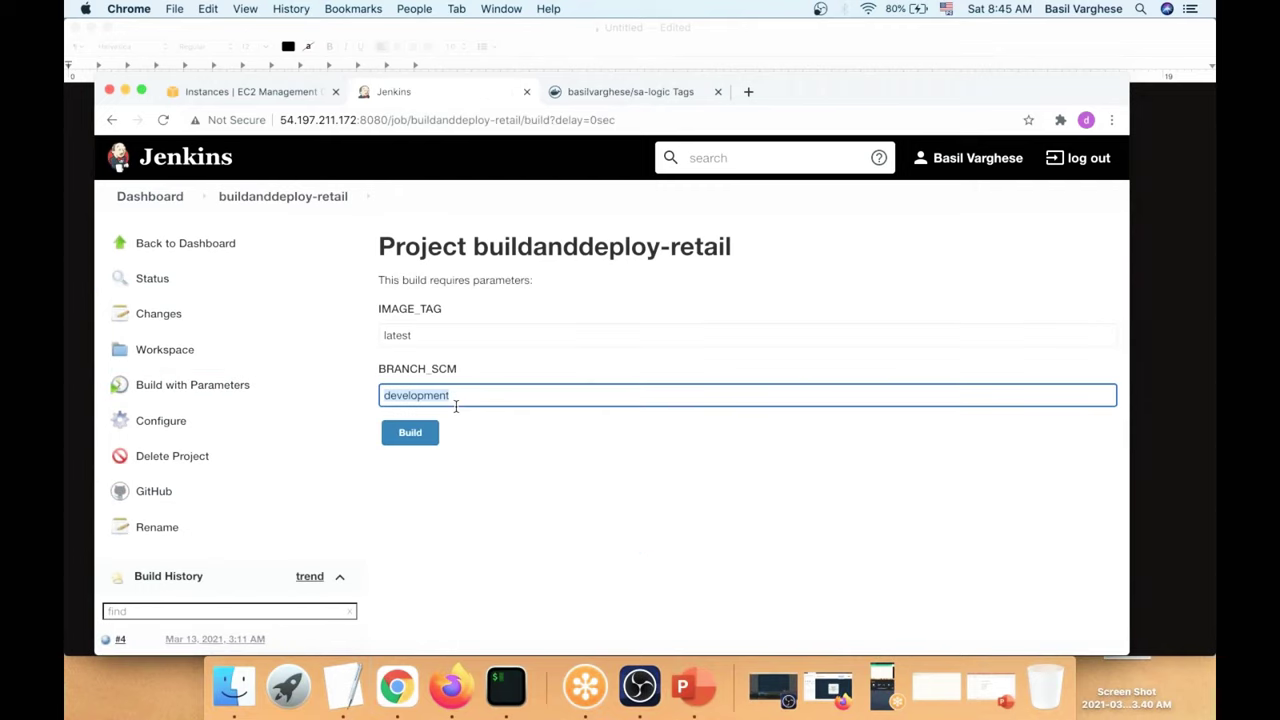
text(master)
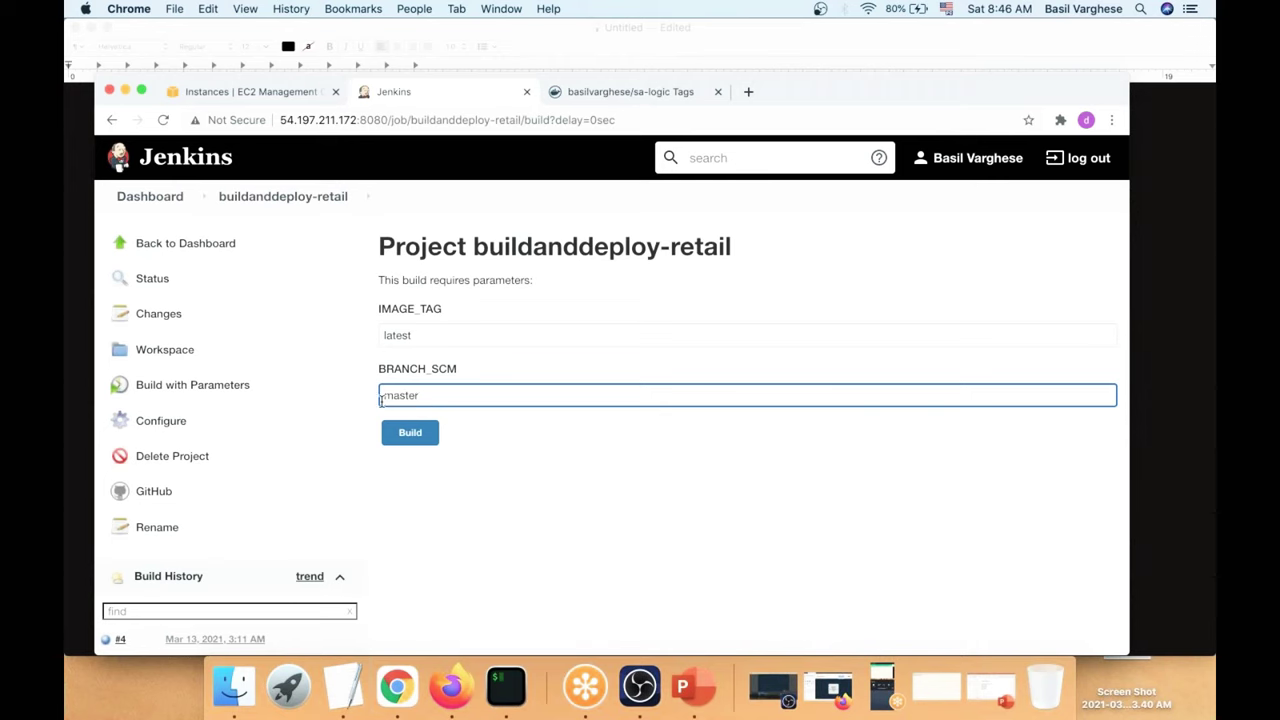
double_click(421, 336)
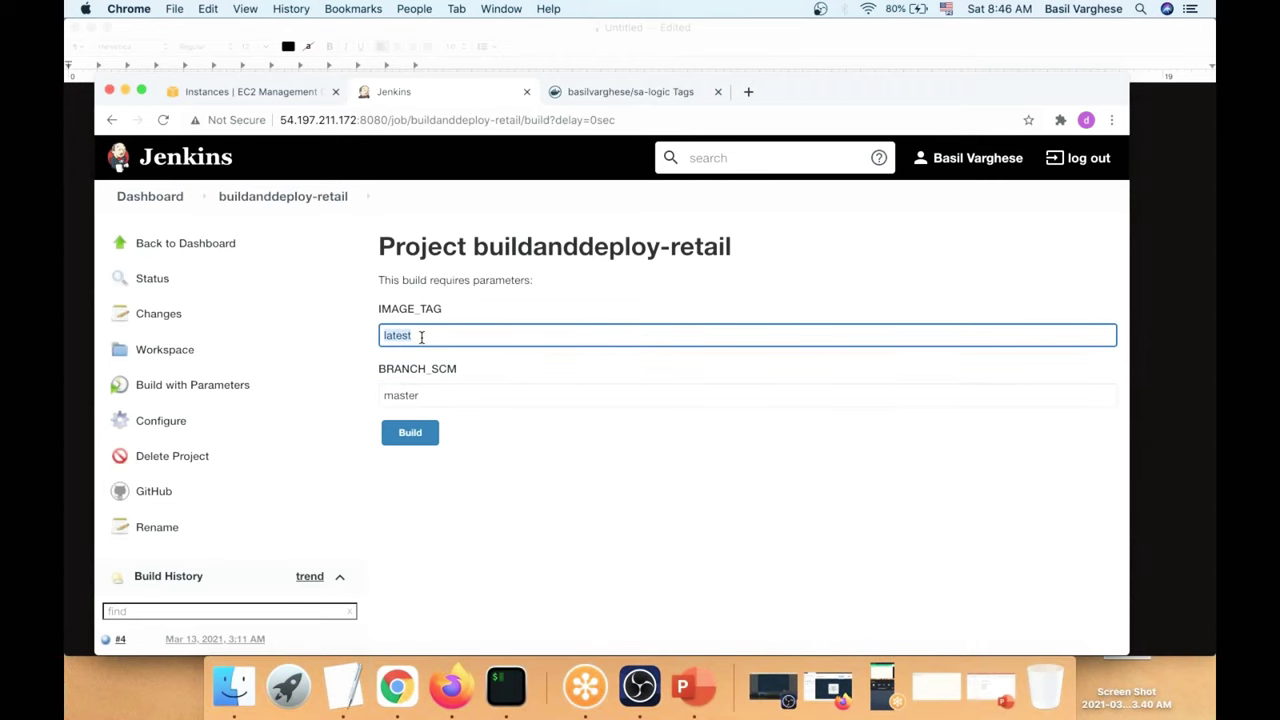
text(3.9.11)
click(430, 438)
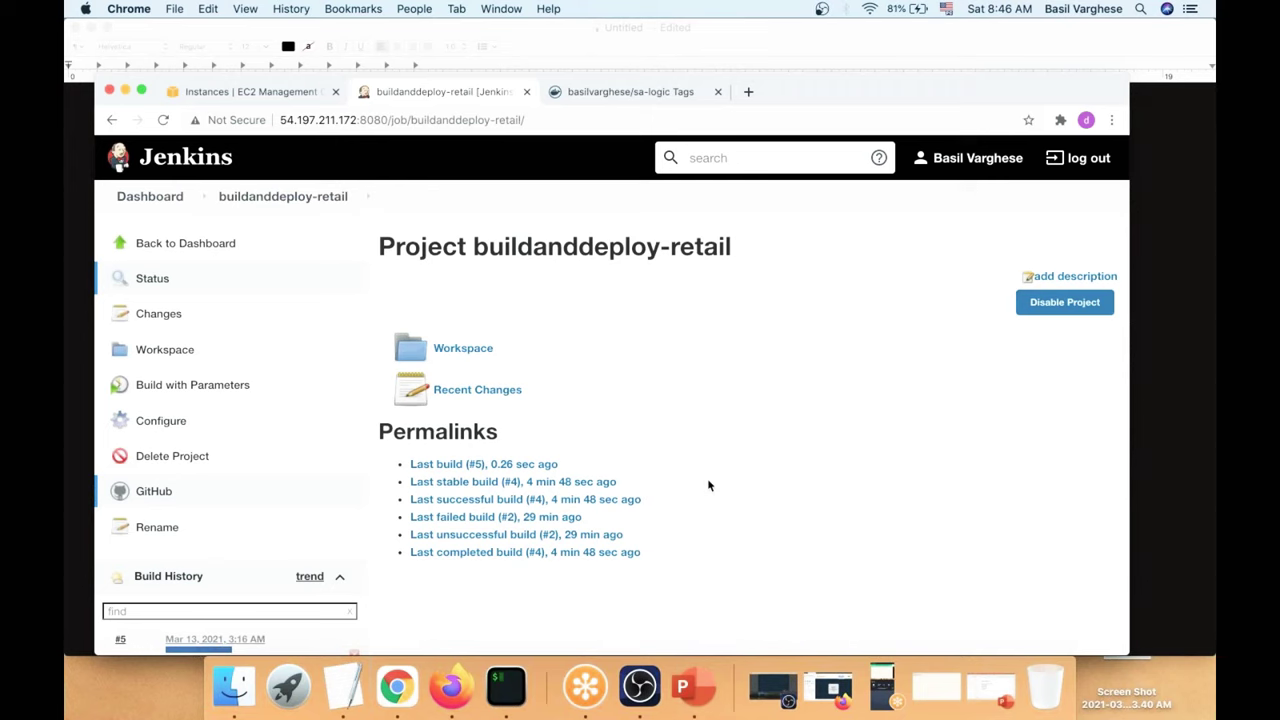
Step: Stop the screen recording and bring up the PowerPoint agenda presentation
click(822, 10)
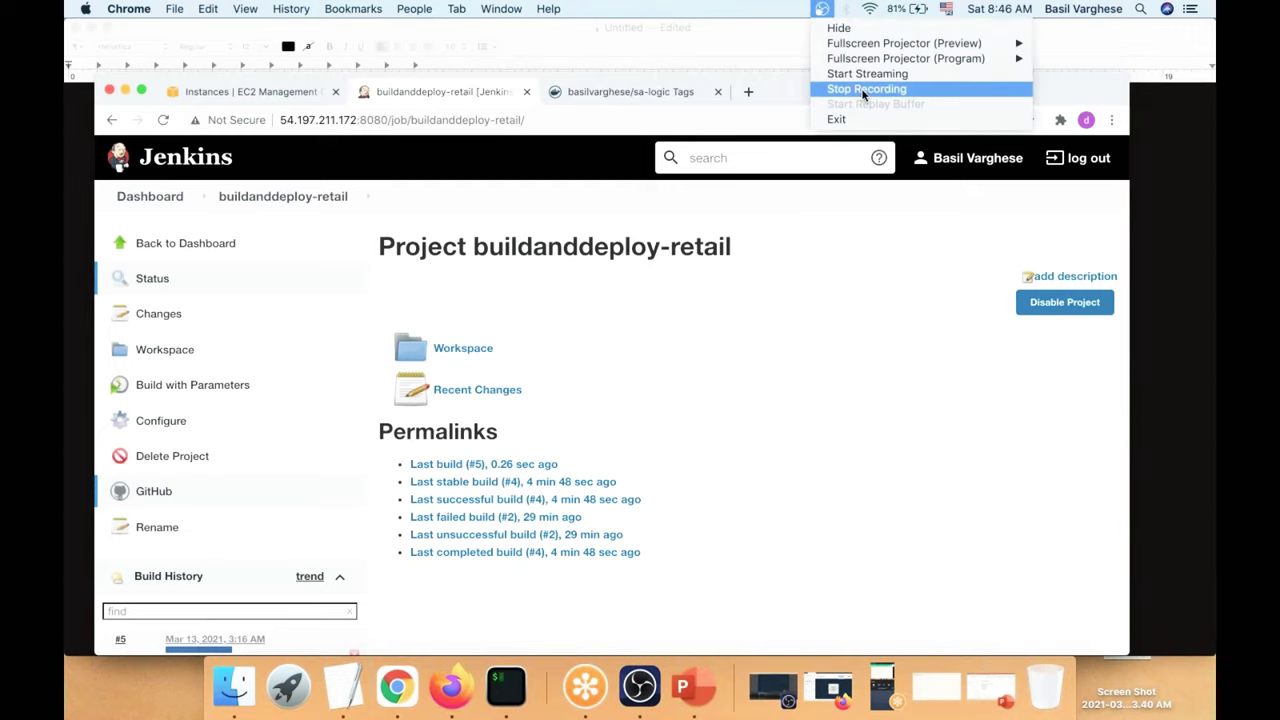
click(861, 90)
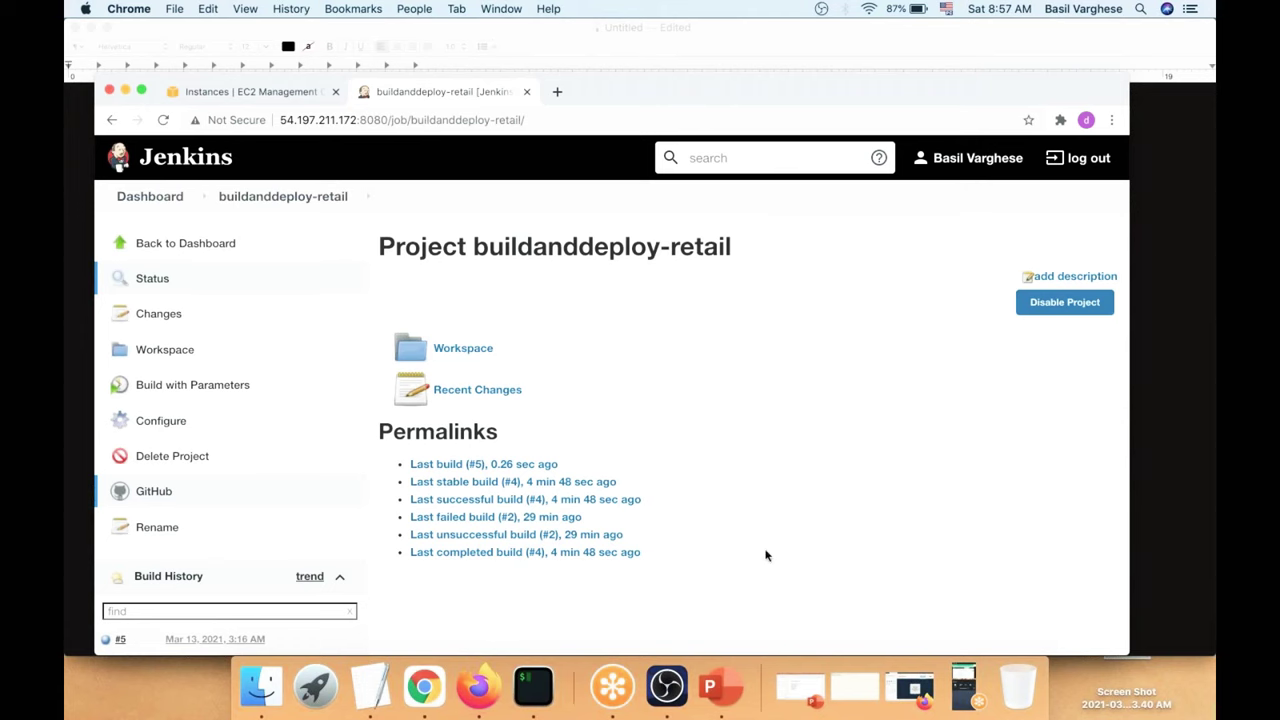
click(718, 688)
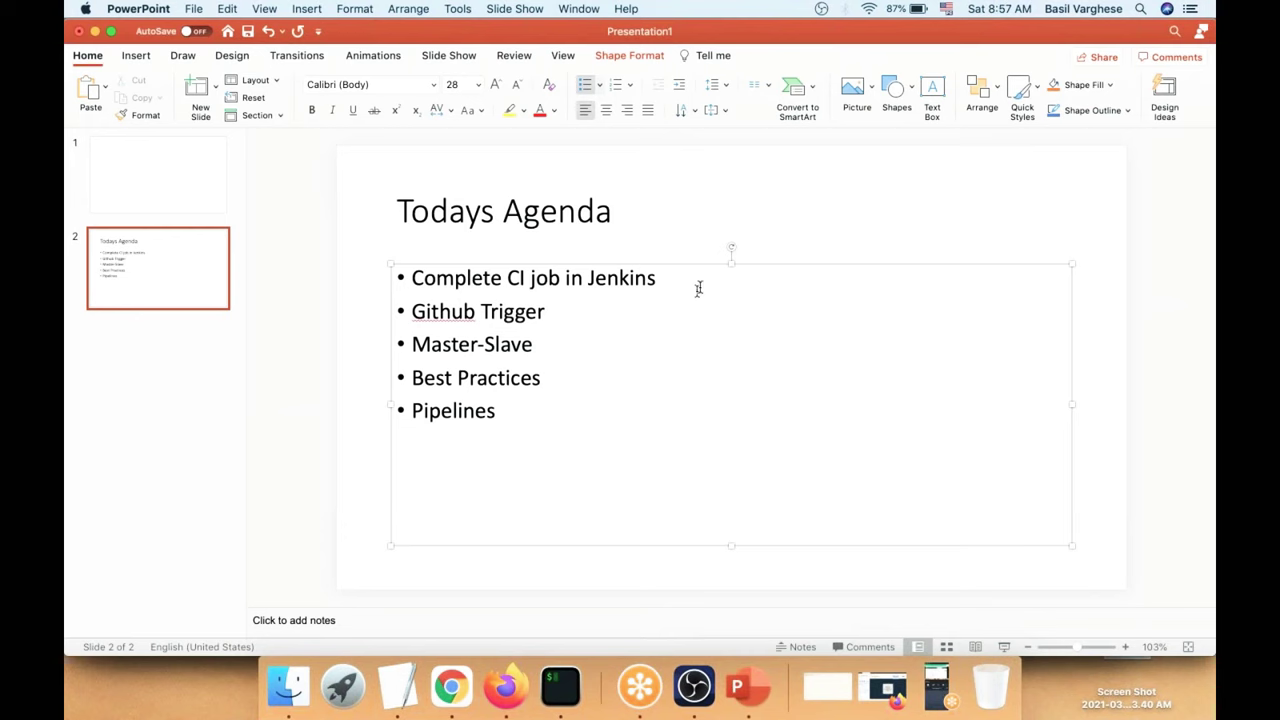
Step: Insert a 'Parameters' bullet below 'Complete CI job in Jenkins', then minimize PowerPoint
click(699, 280)
key(Return)
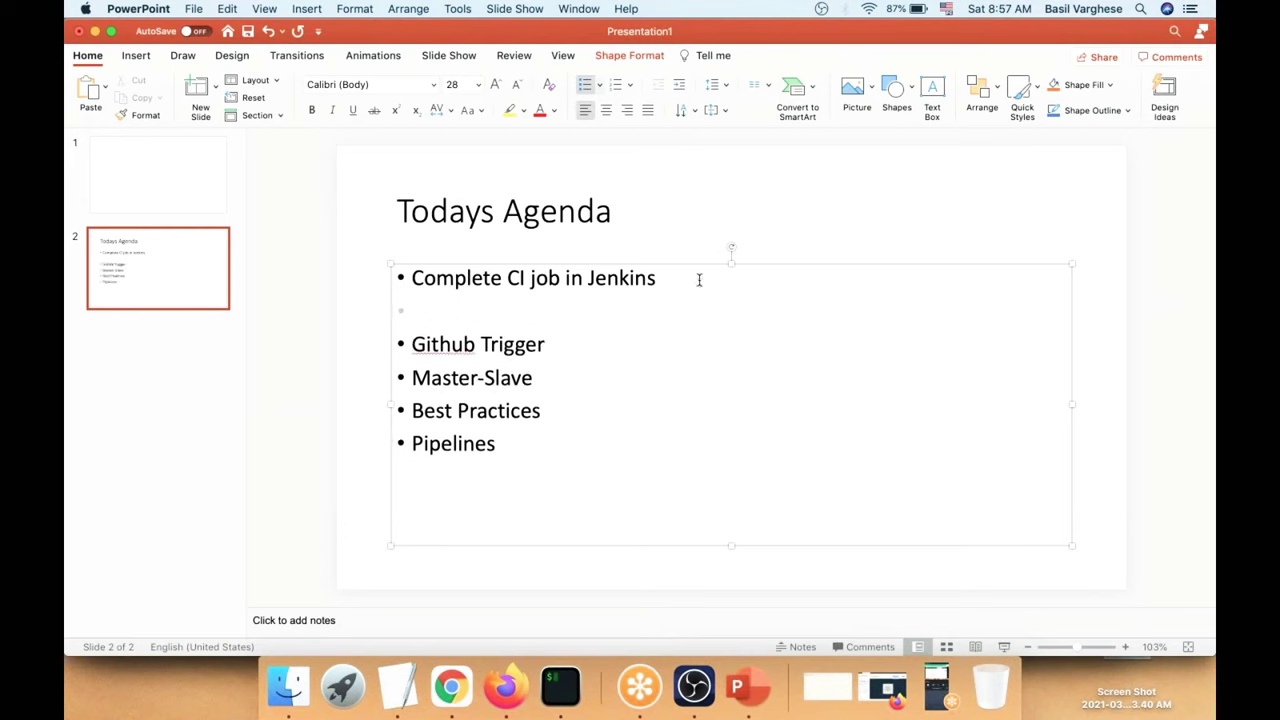
text(Parameters)
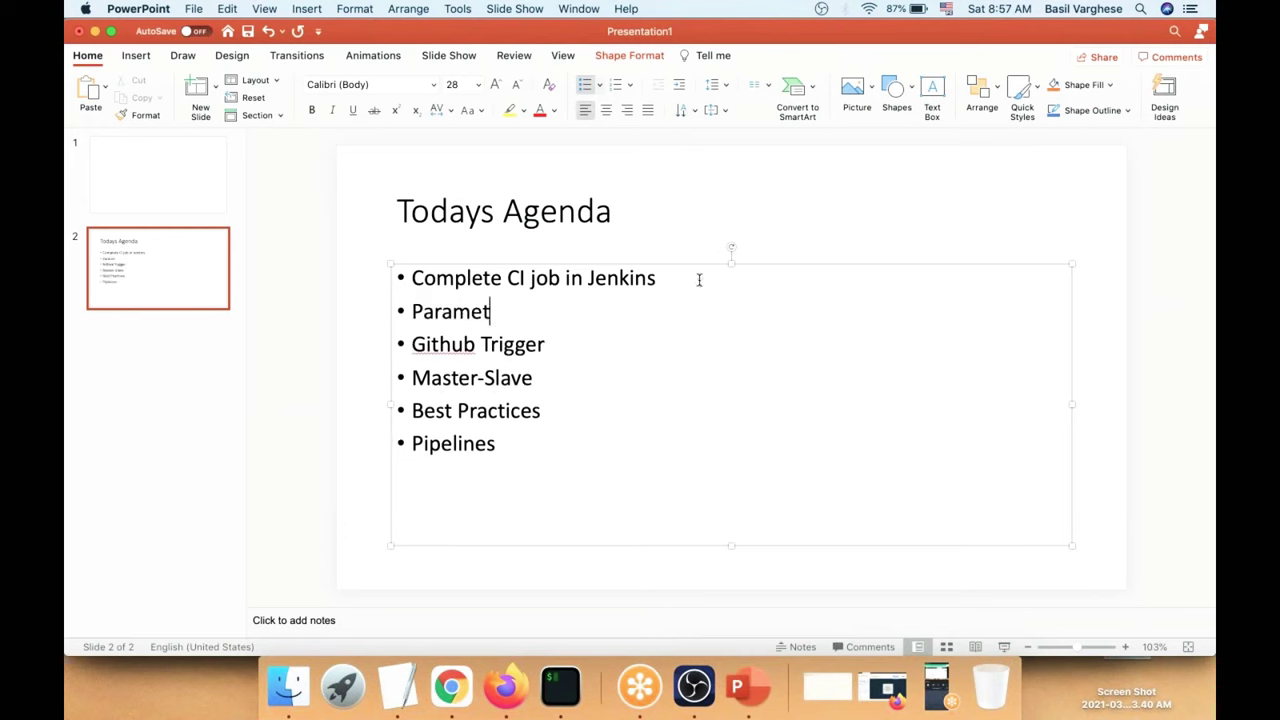
double_click(510, 345)
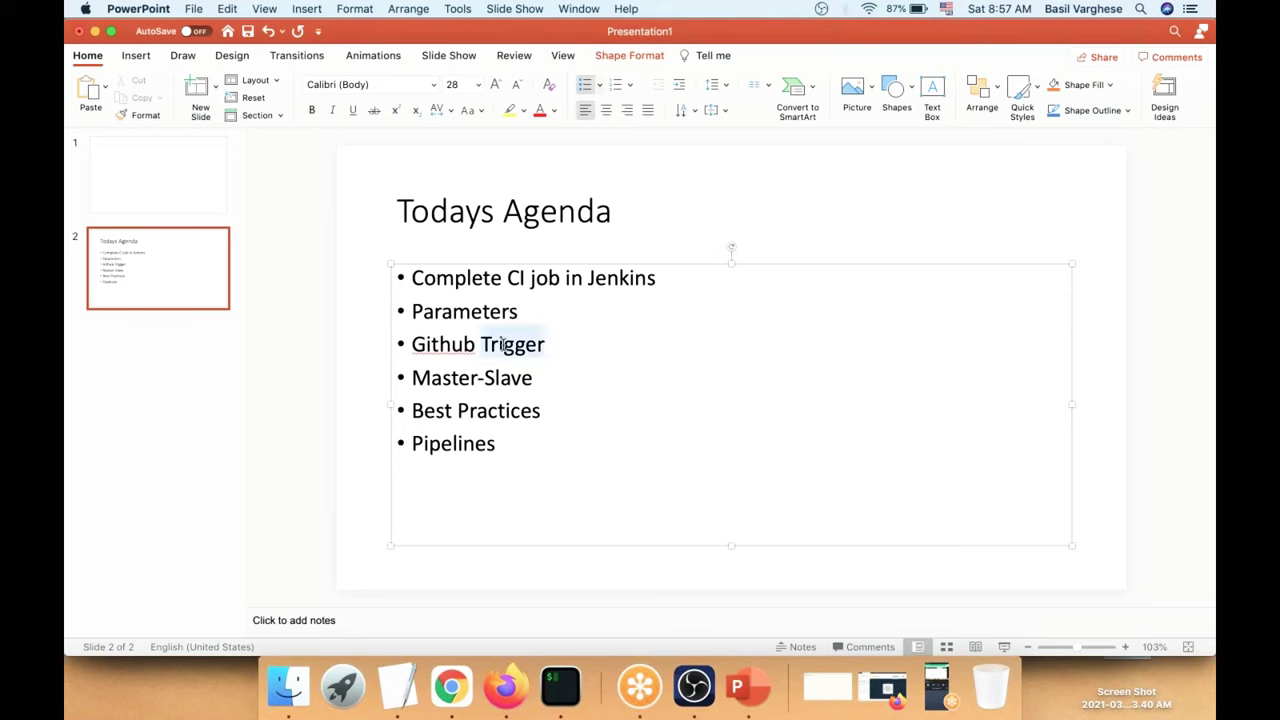
click(300, 288)
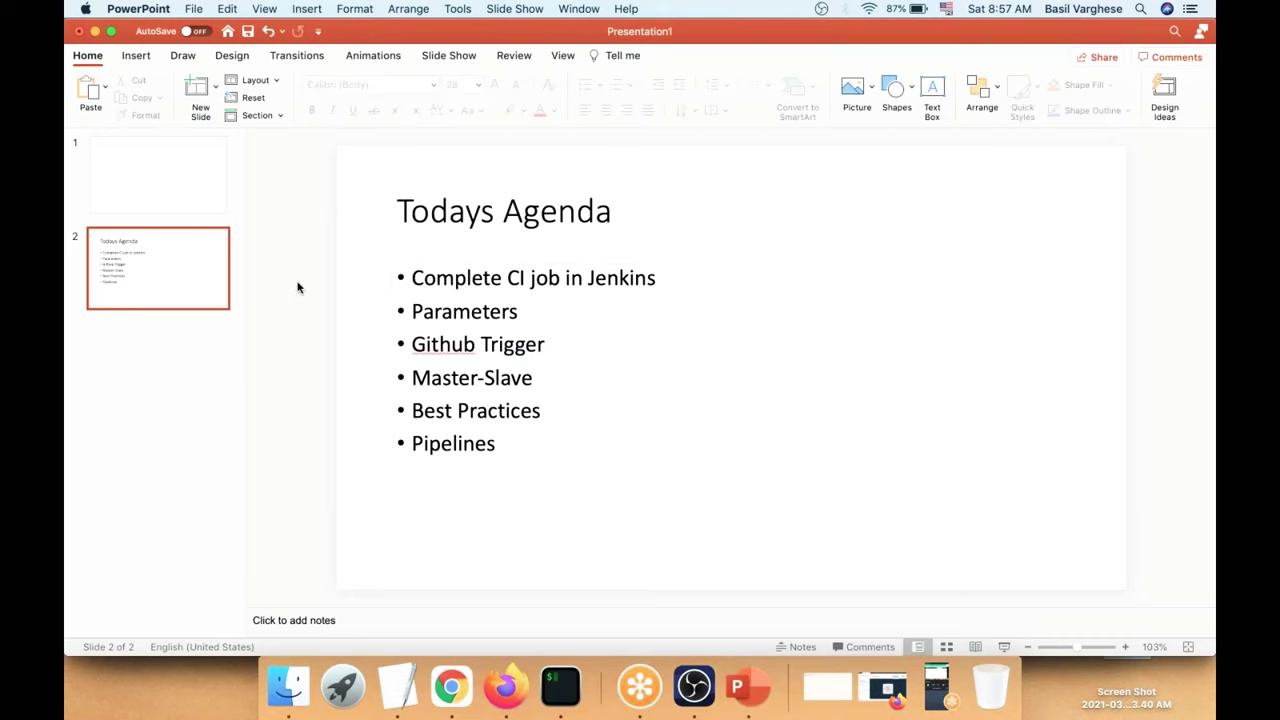
click(96, 31)
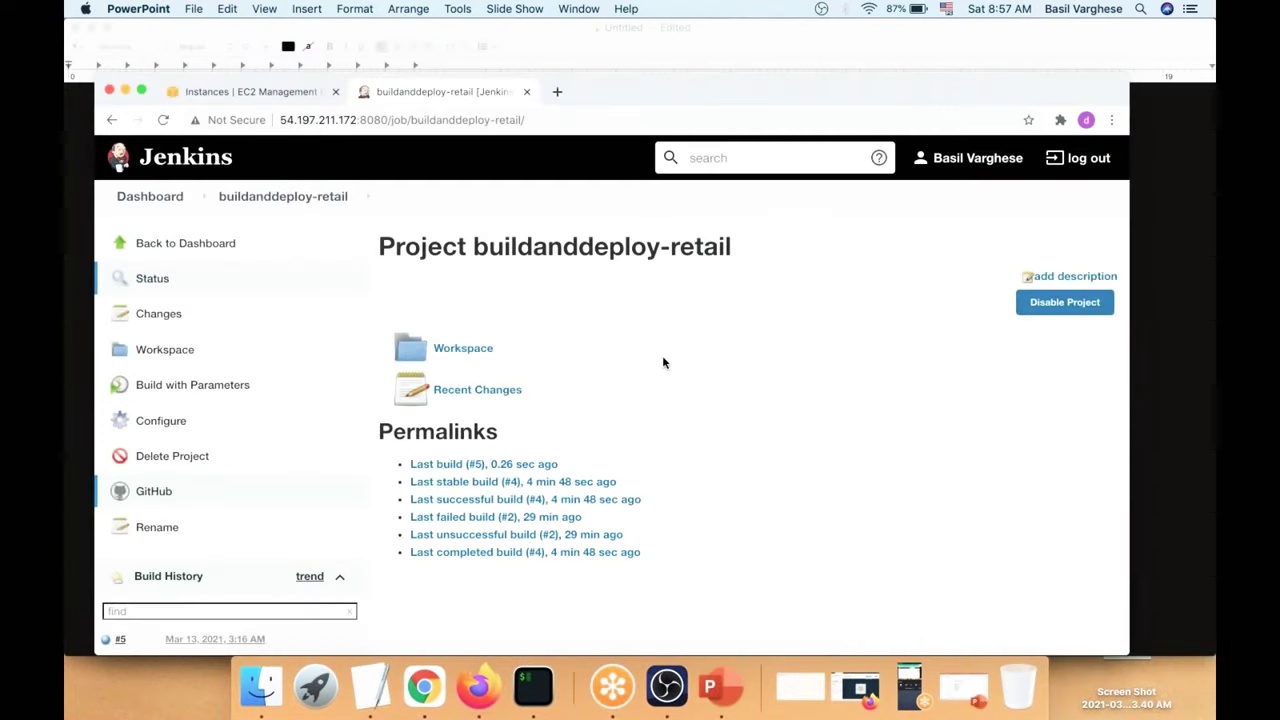
Step: Return to Jenkins, resume the screen recording, and open the buildanddeploy-retail Configure page
click(662, 358)
click(821, 9)
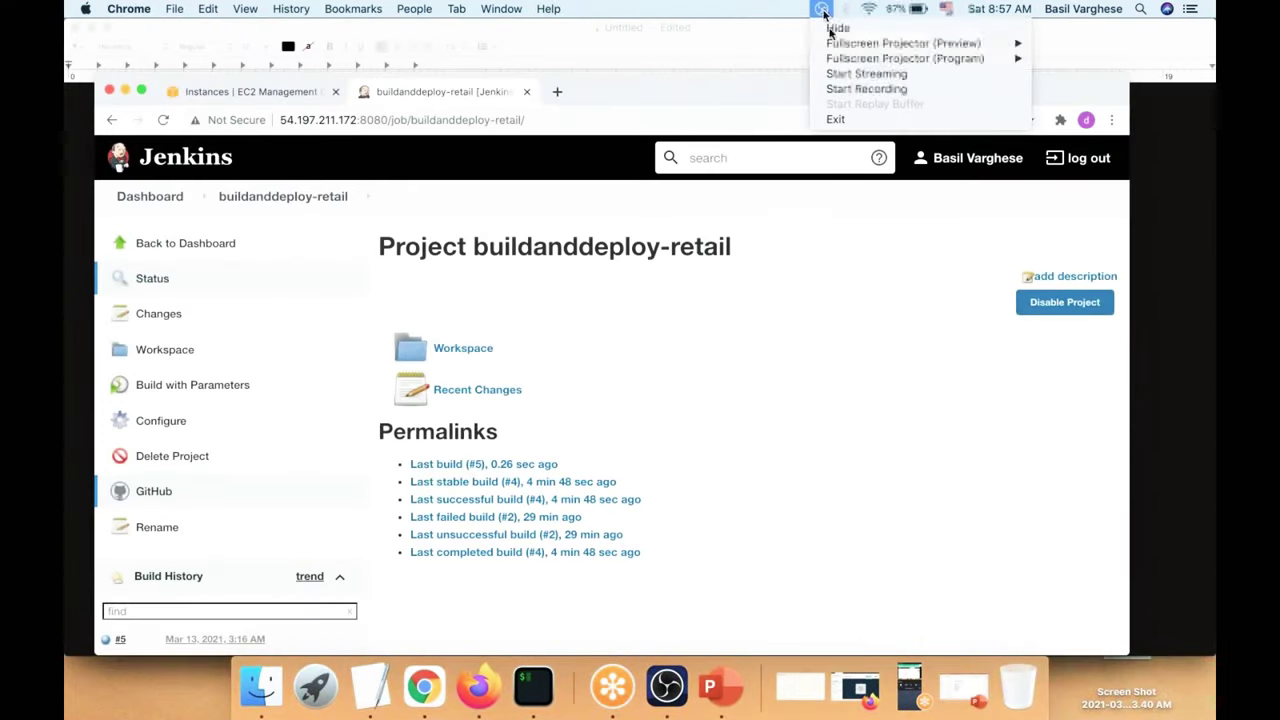
click(856, 88)
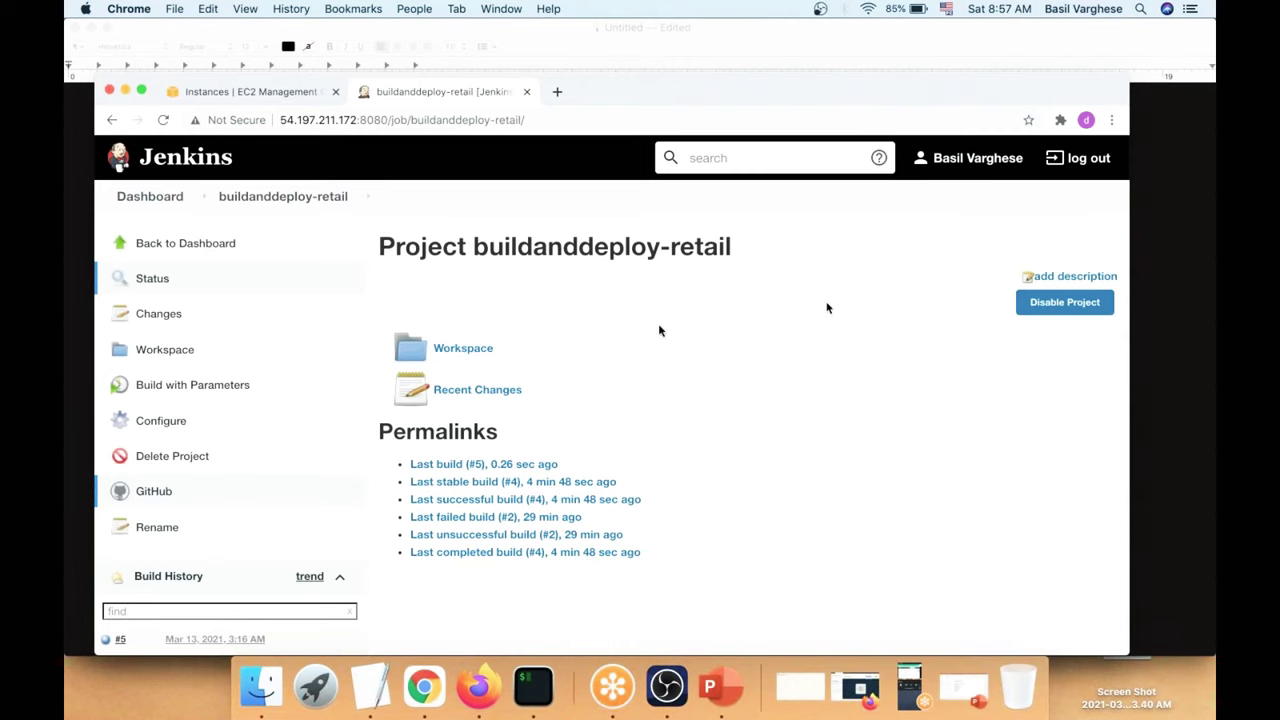
click(178, 428)
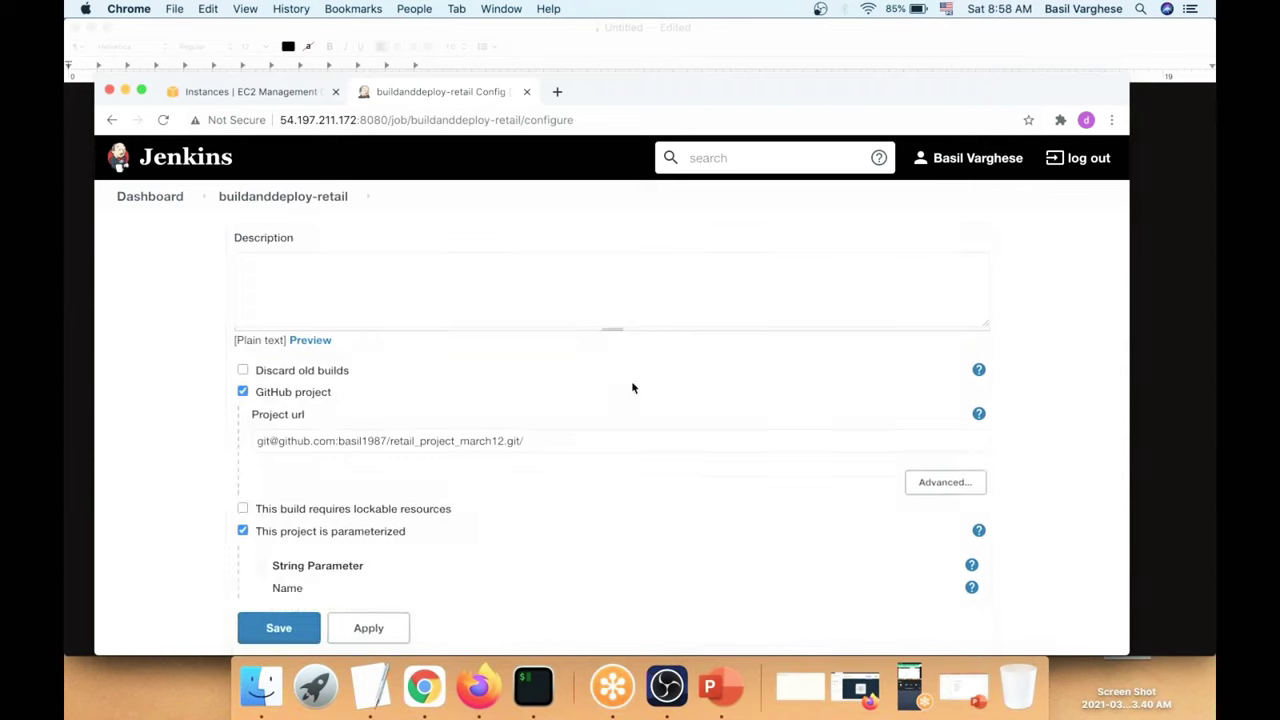
Step: Scroll through the job configuration, then go back to the buildanddeploy-retail project page
scroll(632, 388, down, 3)
scroll(632, 388, down, 5)
scroll(632, 386, up, 10)
scroll(632, 385, up, 3)
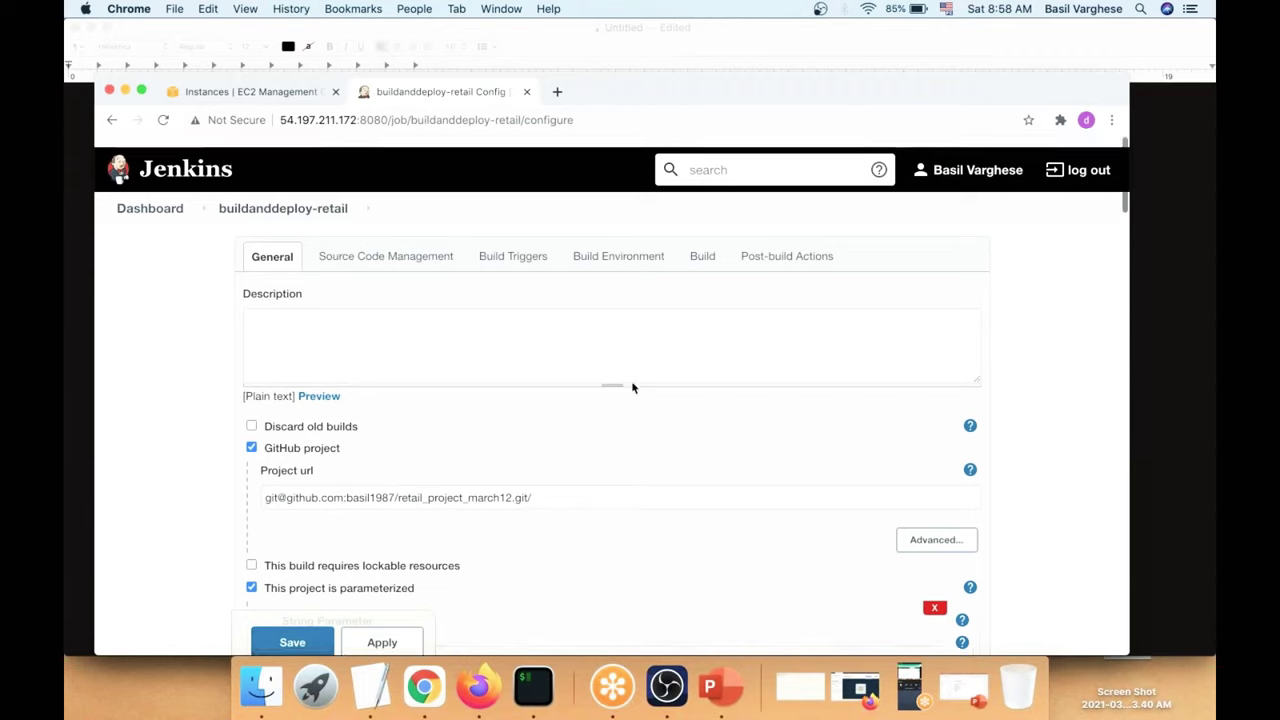
click(257, 199)
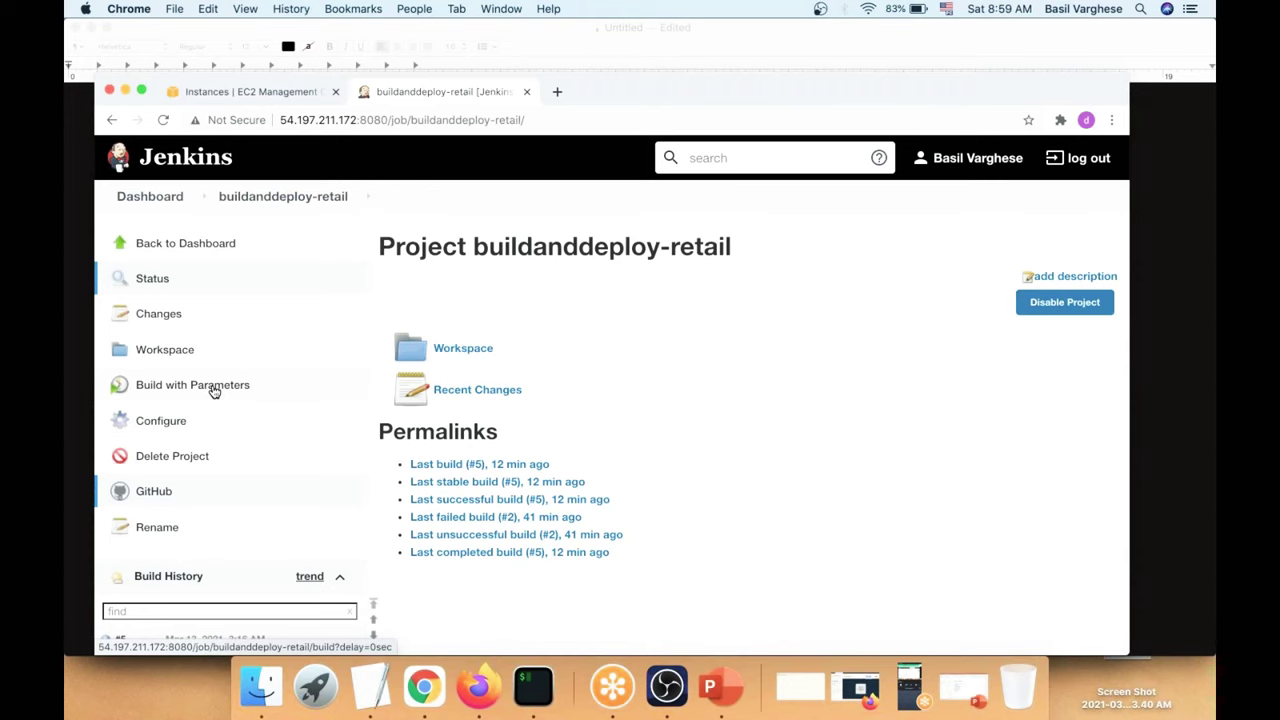
click(153, 421)
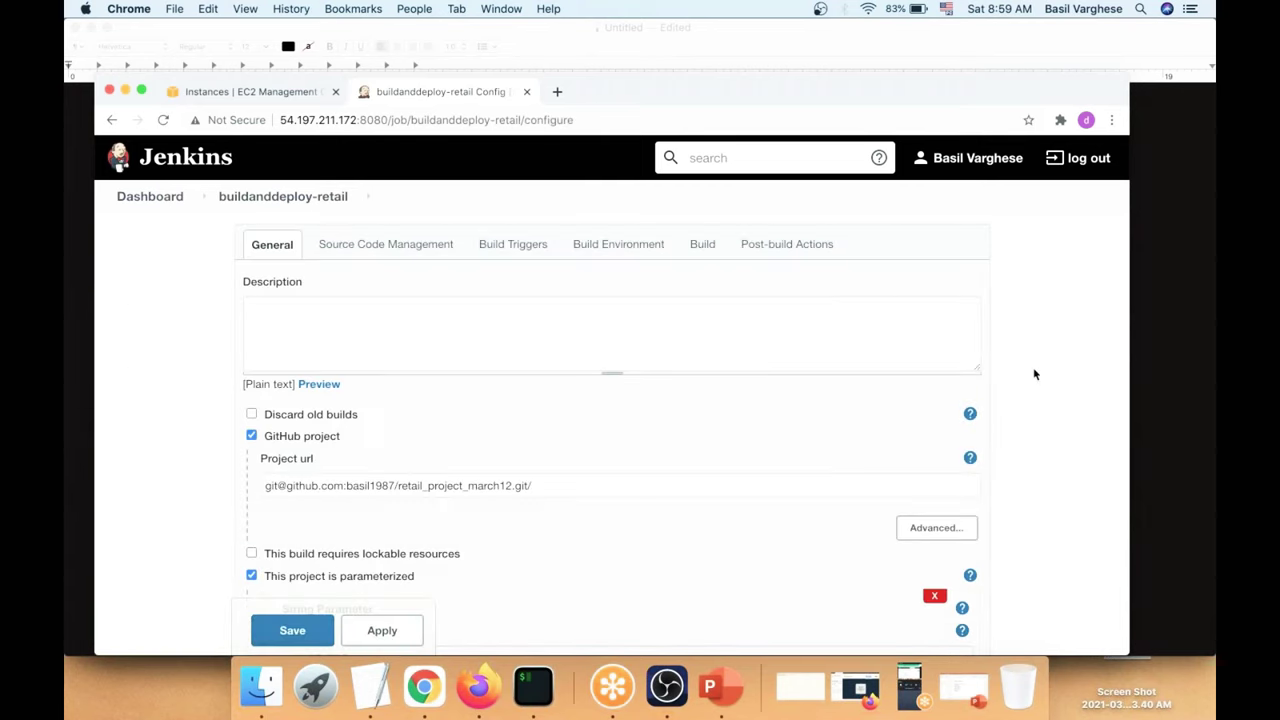
scroll(1035, 374, down, 10)
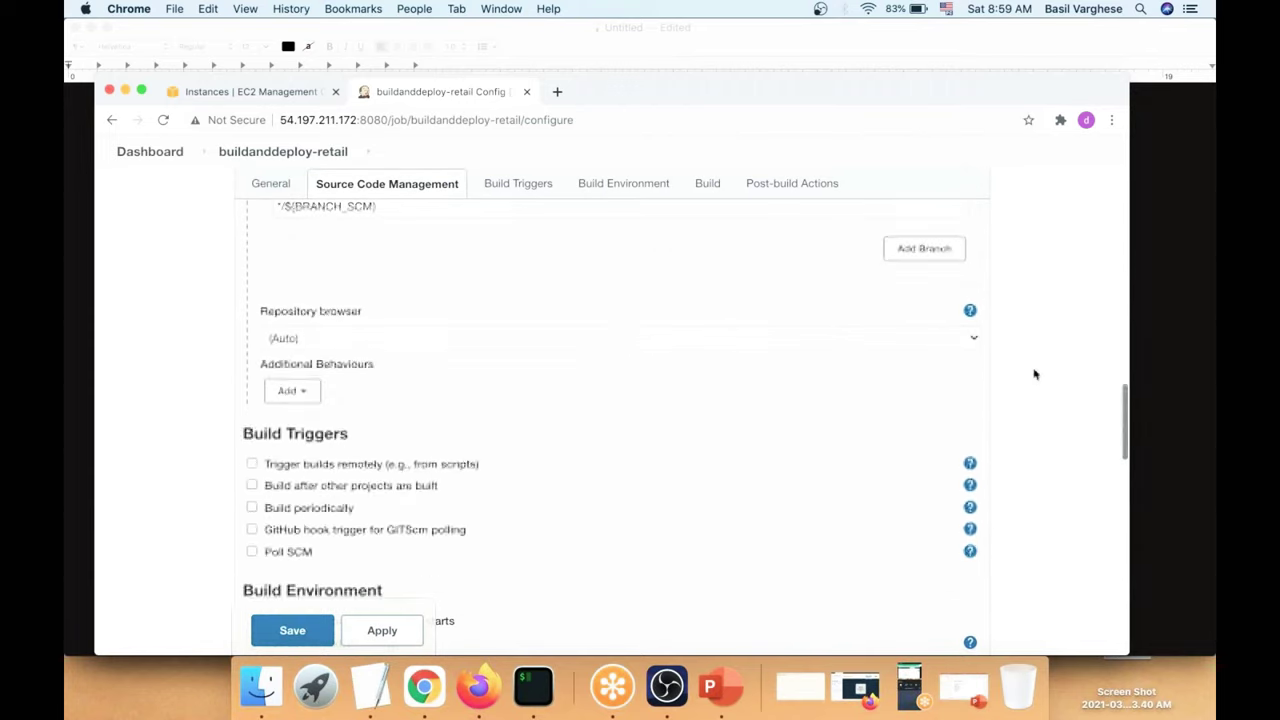
scroll(1035, 374, down, 3)
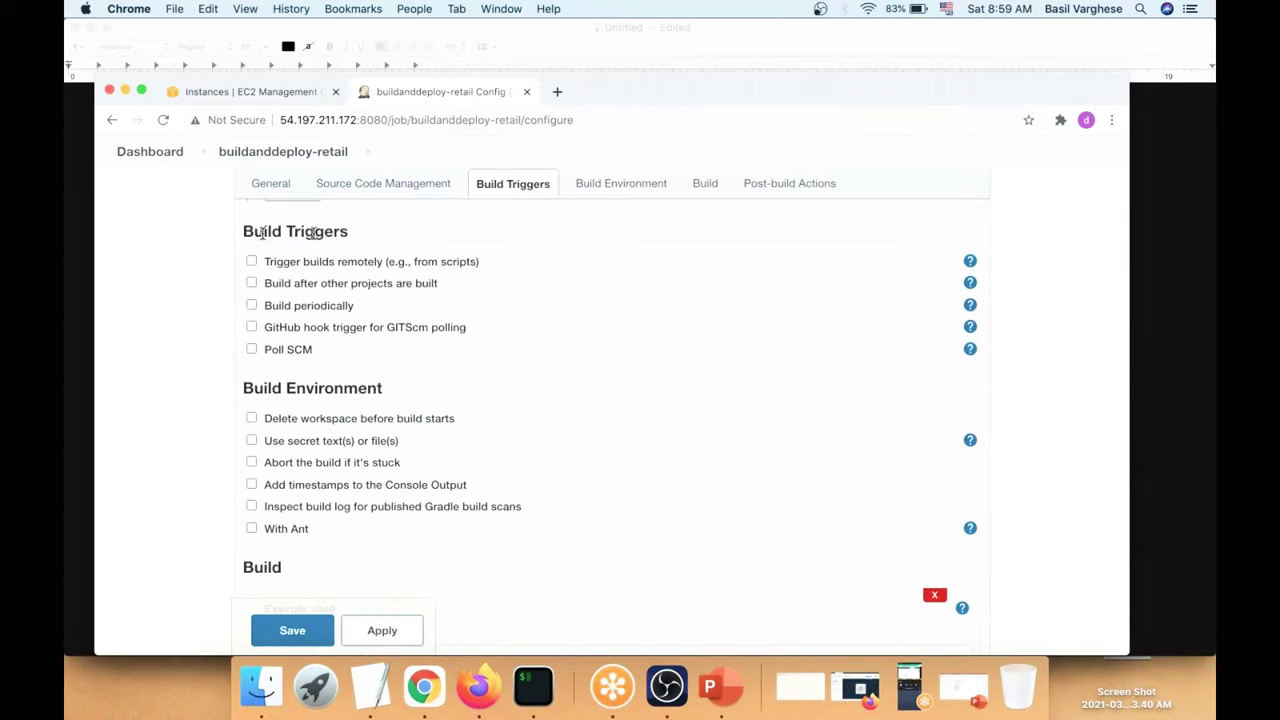
drag(262, 233, 349, 233)
scroll(329, 240, up, 4)
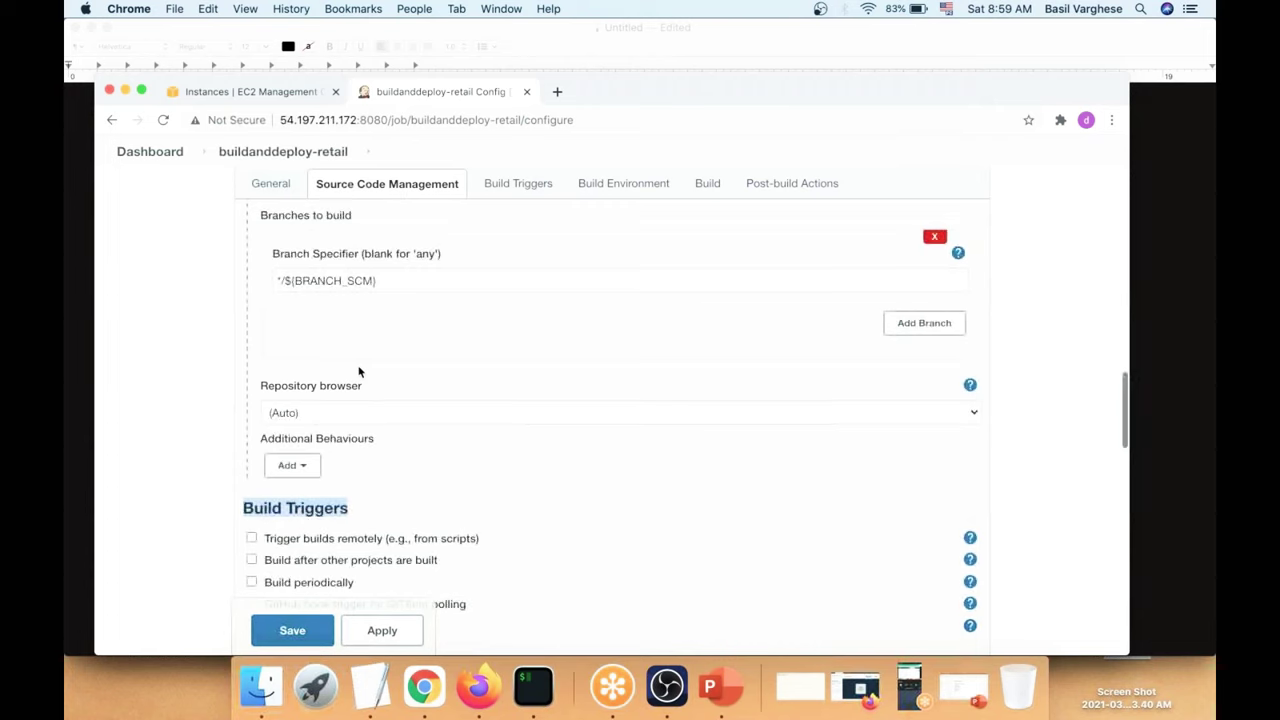
scroll(359, 372, down, 2)
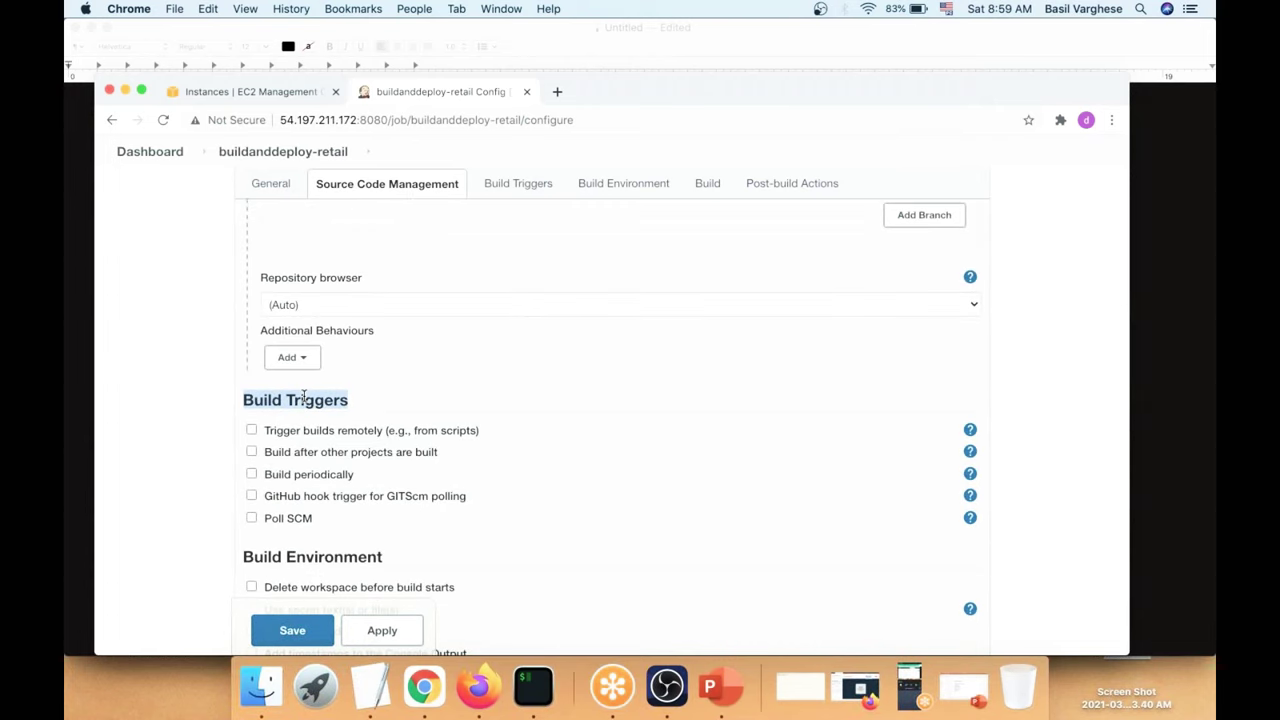
click(364, 402)
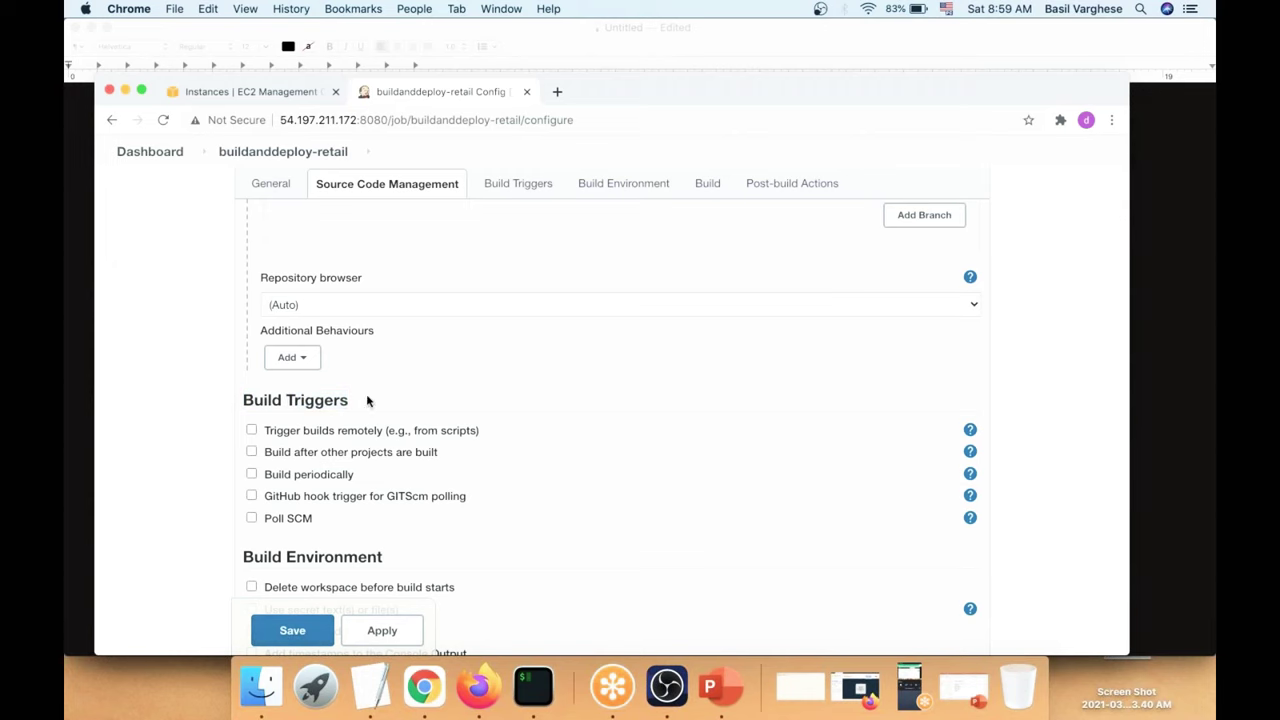
click(252, 431)
click(252, 431)
Step: Check 'Build periodically' under Build Triggers to reveal the empty Schedule field
click(252, 475)
click(317, 533)
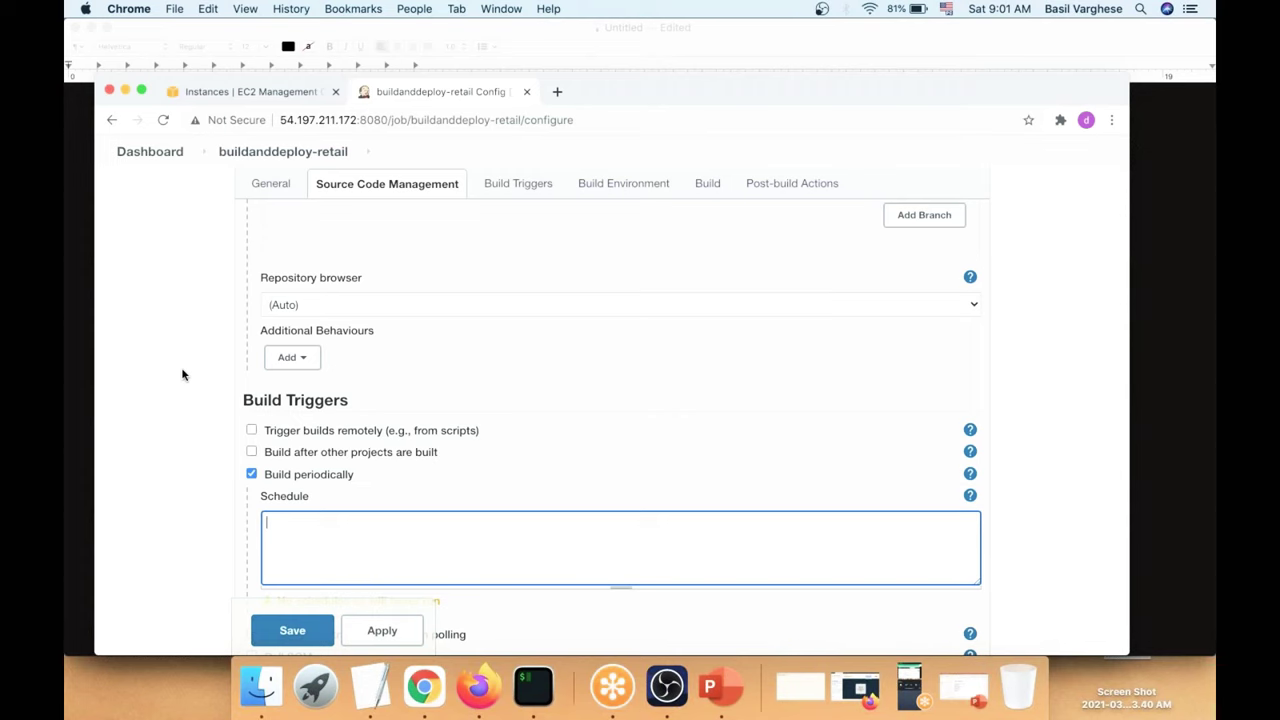
scroll(374, 541, down, 1)
scroll(380, 510, down, 1)
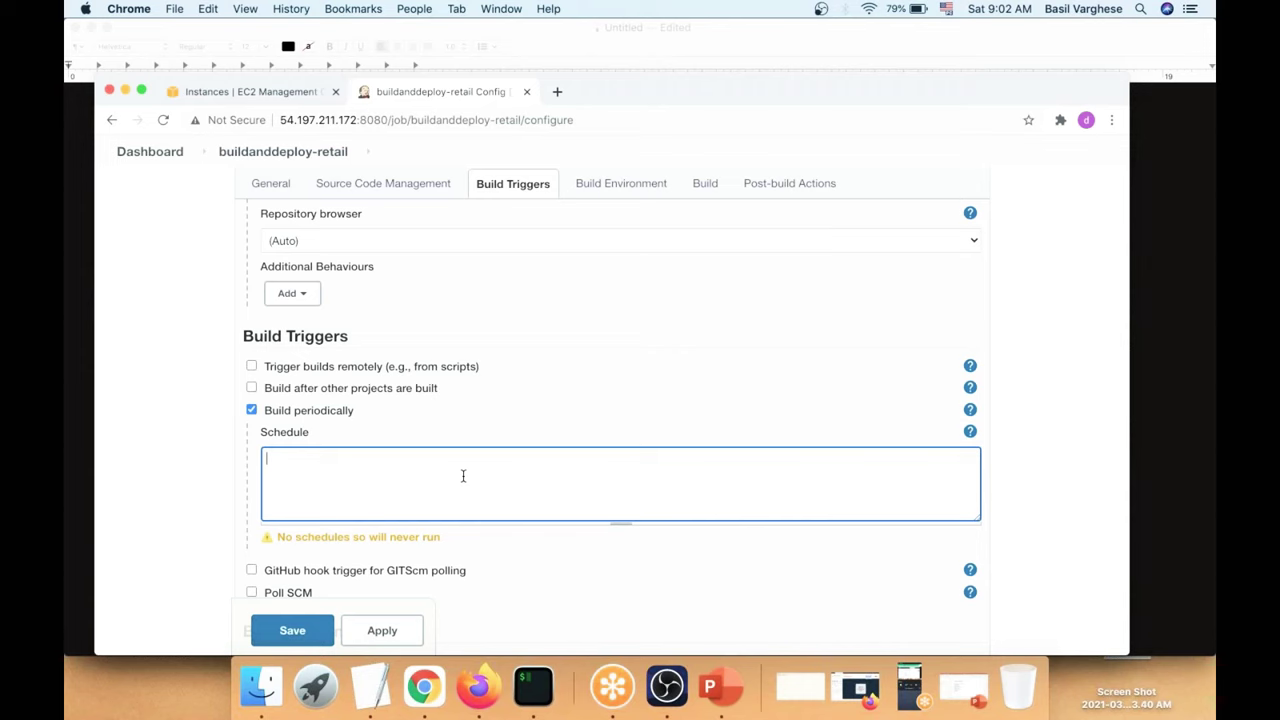
Step: Type and repeatedly revise the cron entry in the Schedule box, aiming for 10 0 * * *
text(*)
text(0 0)
text(1)
text(,2)
text(1)
text(0)
key(BackSpace)
text(*)
key(Left)
key(BackSpace)
key(BackSpace)
key(BackSpace)
key(BackSpace)
key(BackSpace)
text(*)
key(BackSpace)
key(BackSpace)
key(BackSpace)
text(*)
key(Left)
key(Left)
text(0)
key(BackSpace)
text(10)
double_click(270, 459)
key(BackSpace)
text(0)
double_click(271, 458)
click(285, 459)
key(BackSpace)
text(*/2)
key(BackSpace)
key(BackSpace)
text(/2)
key(Left)
key(Left)
key(Left)
key(Left)
key(BackSpace)
key(BackSpace)
key(BackSpace)
text(H)
click(196, 498)
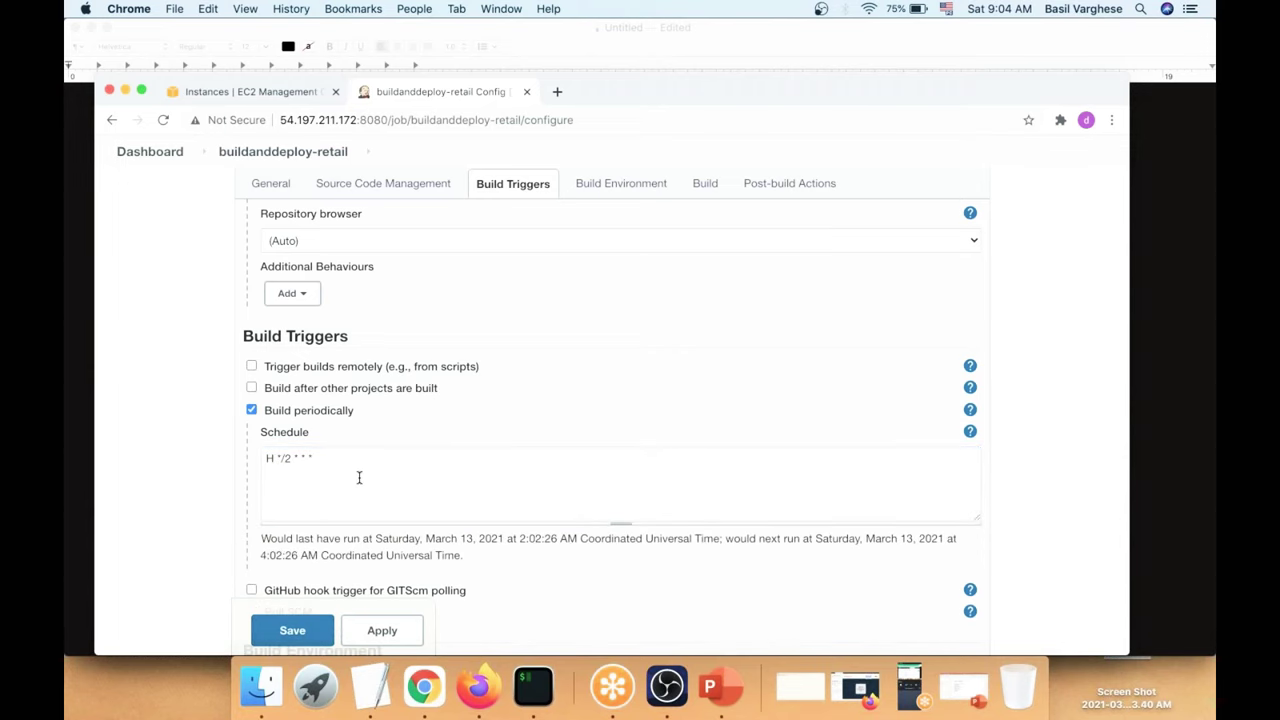
click(267, 460)
key(Delete)
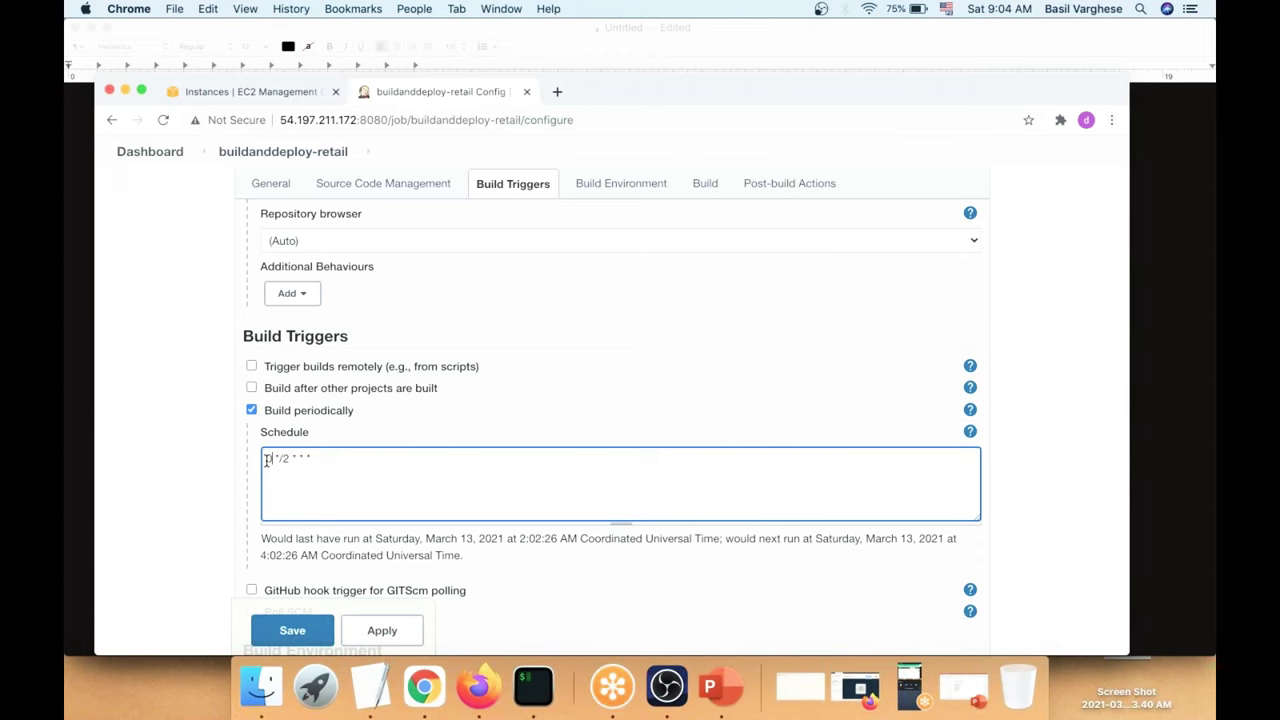
text(H)
click(152, 497)
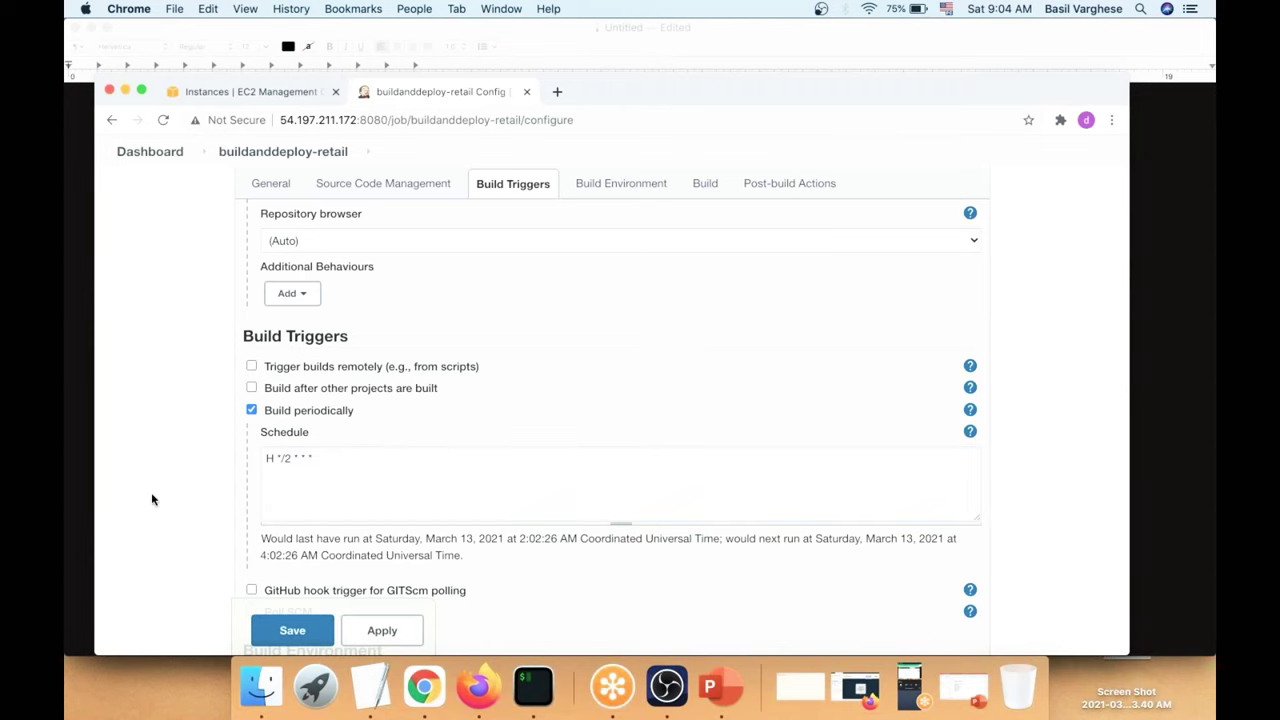
click(370, 492)
key(super+a)
click(243, 490)
Step: Briefly change the schedule's H to 0, restore H */2 * * *, and apply the configuration
drag(362, 465, 207, 457)
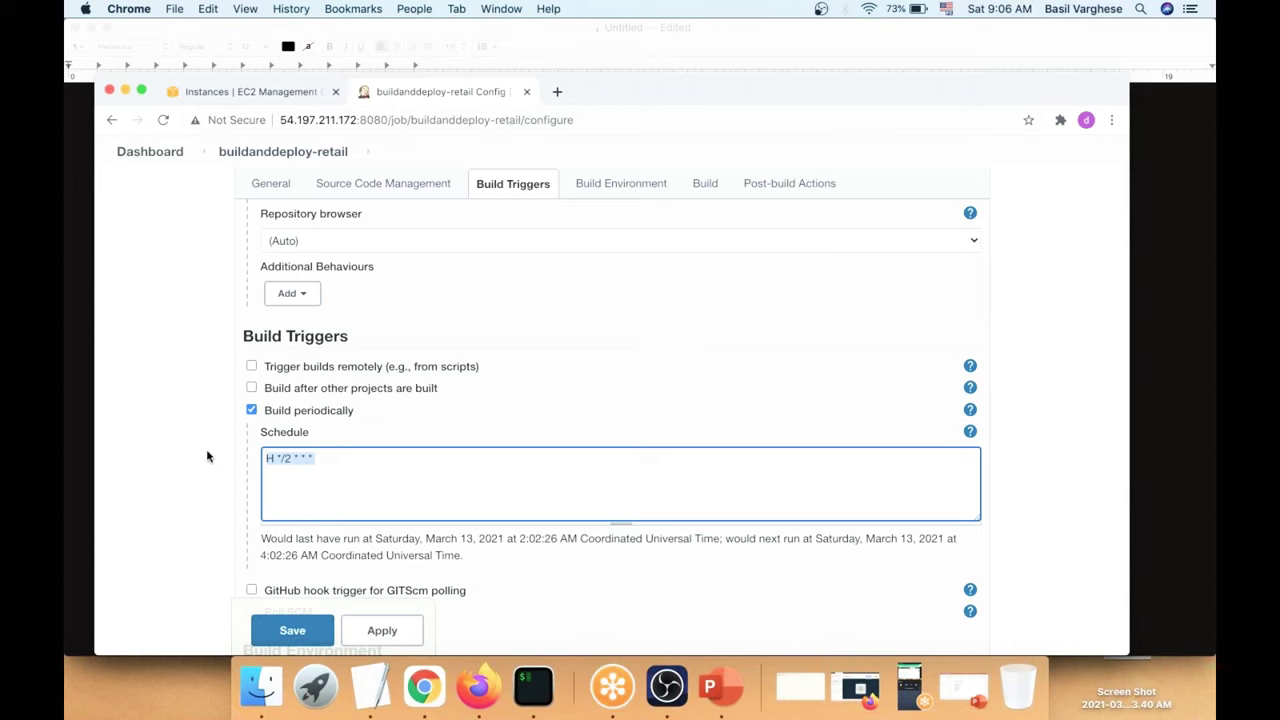
click(268, 458)
text(0)
key(BackSpace)
text(H)
click(168, 490)
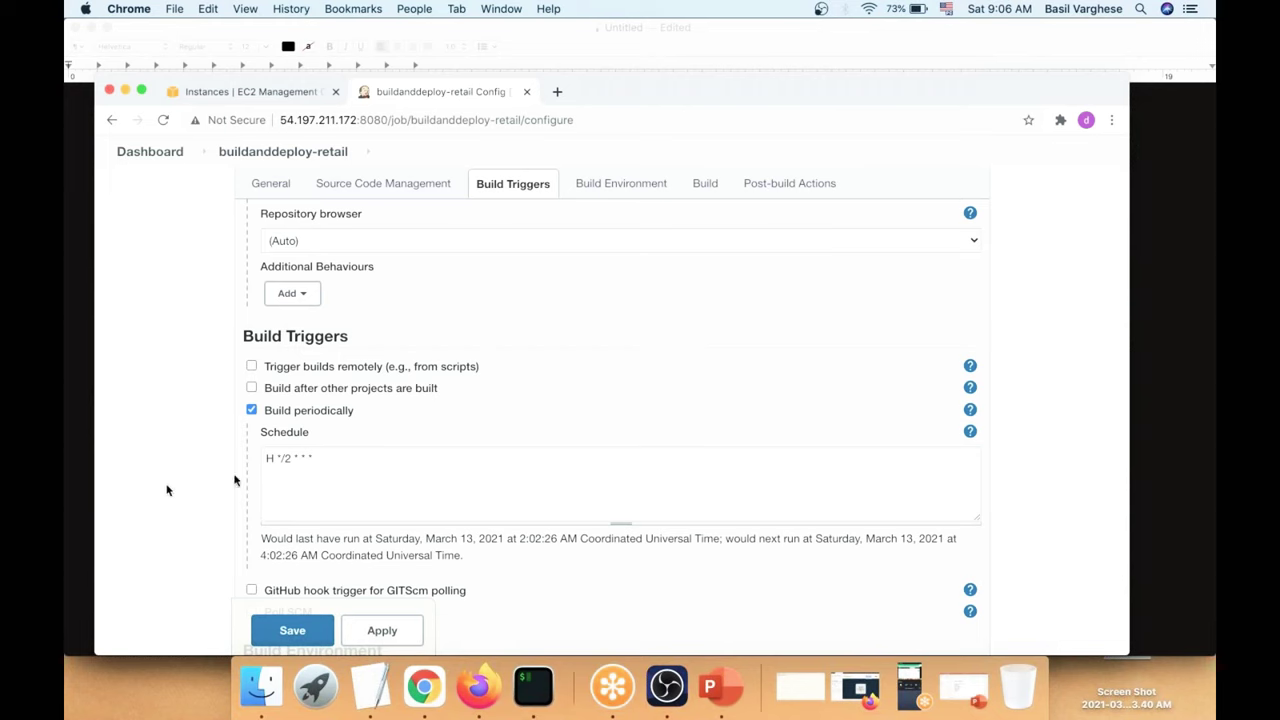
scroll(342, 484, down, 3)
click(382, 630)
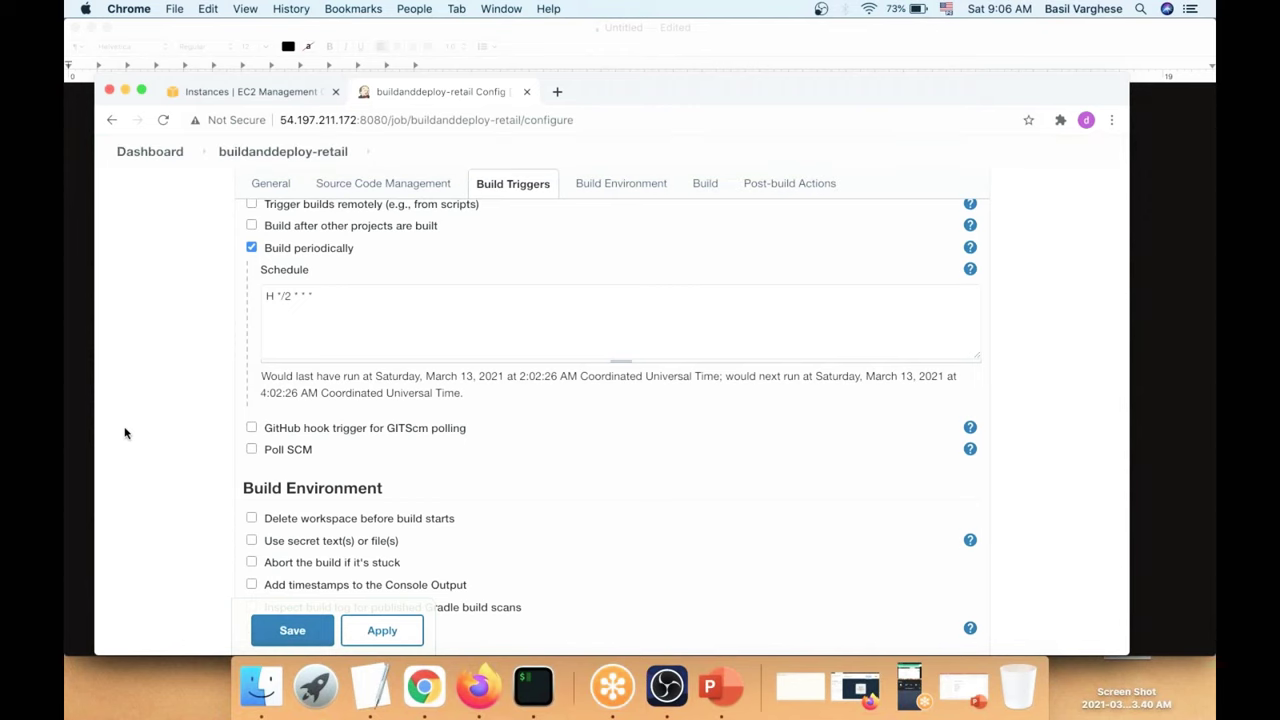
Step: Highlight the full H */2 * * * schedule value to point it out
click(341, 297)
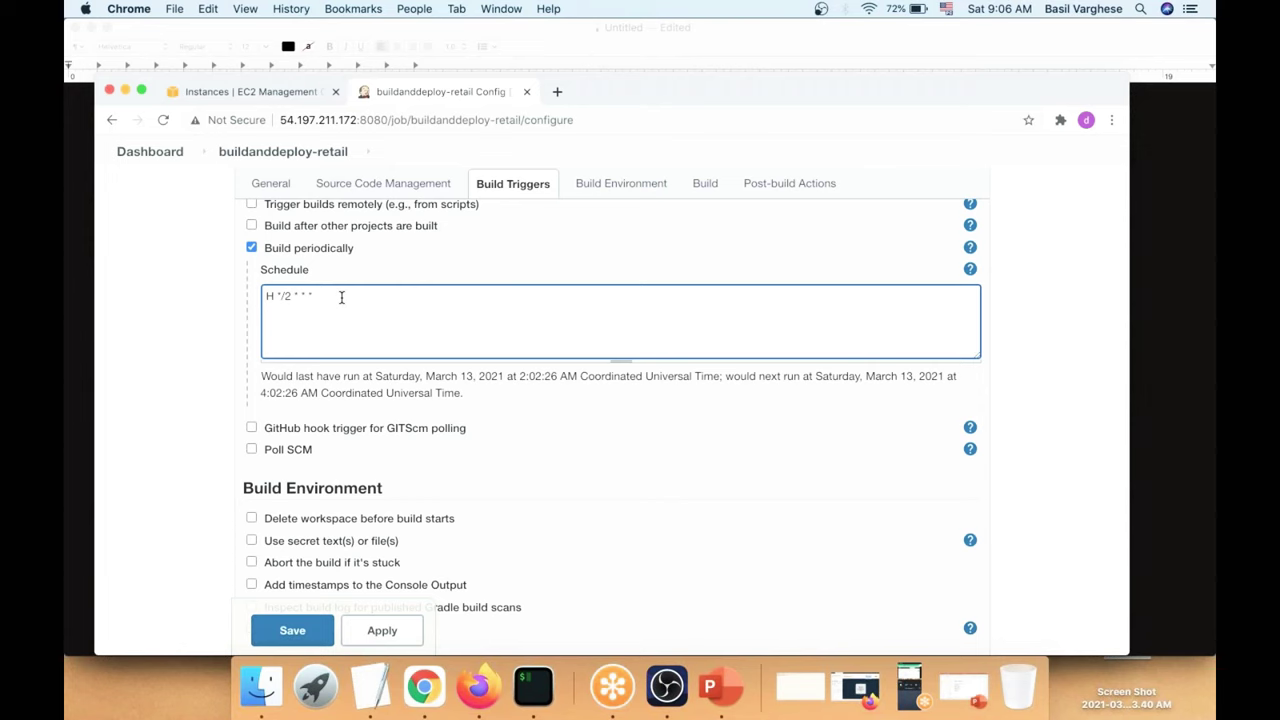
drag(326, 296, 210, 289)
click(185, 306)
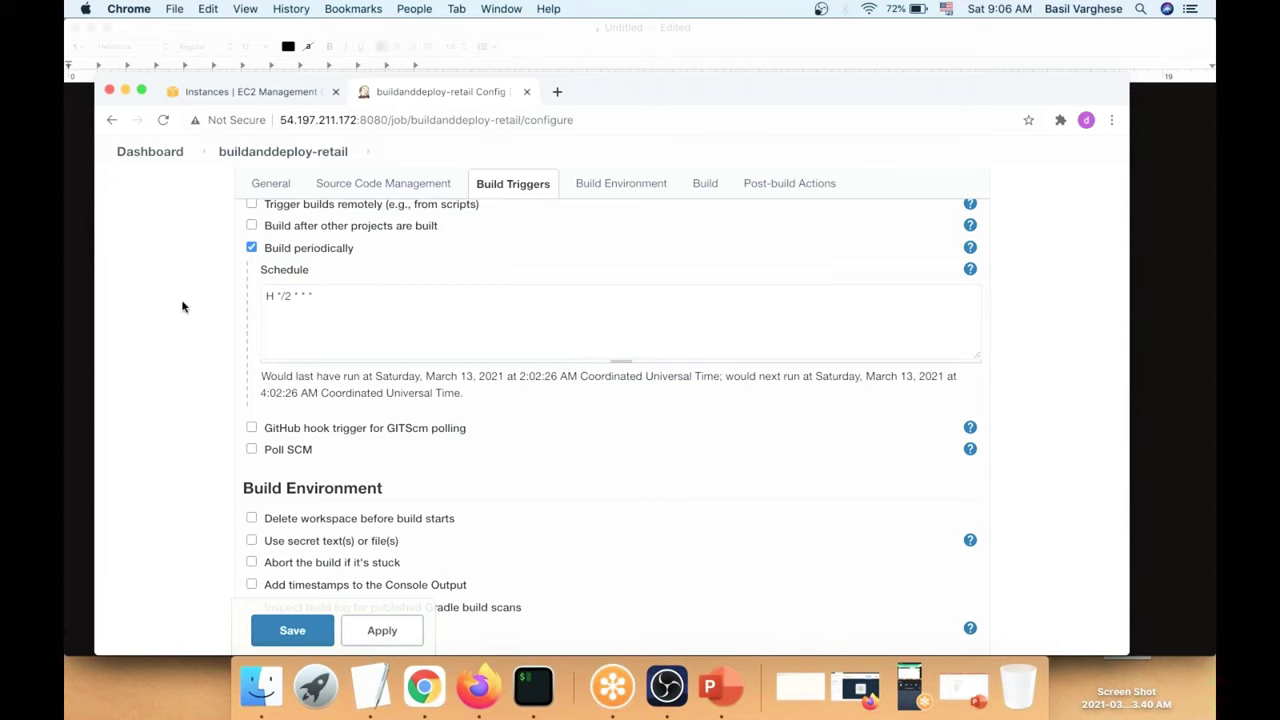
Step: Enable Poll SCM and give it the H */2 * * * schedule copied from Build periodically
click(251, 450)
drag(354, 303, 190, 247)
key(super+c)
click(345, 513)
key(super+v)
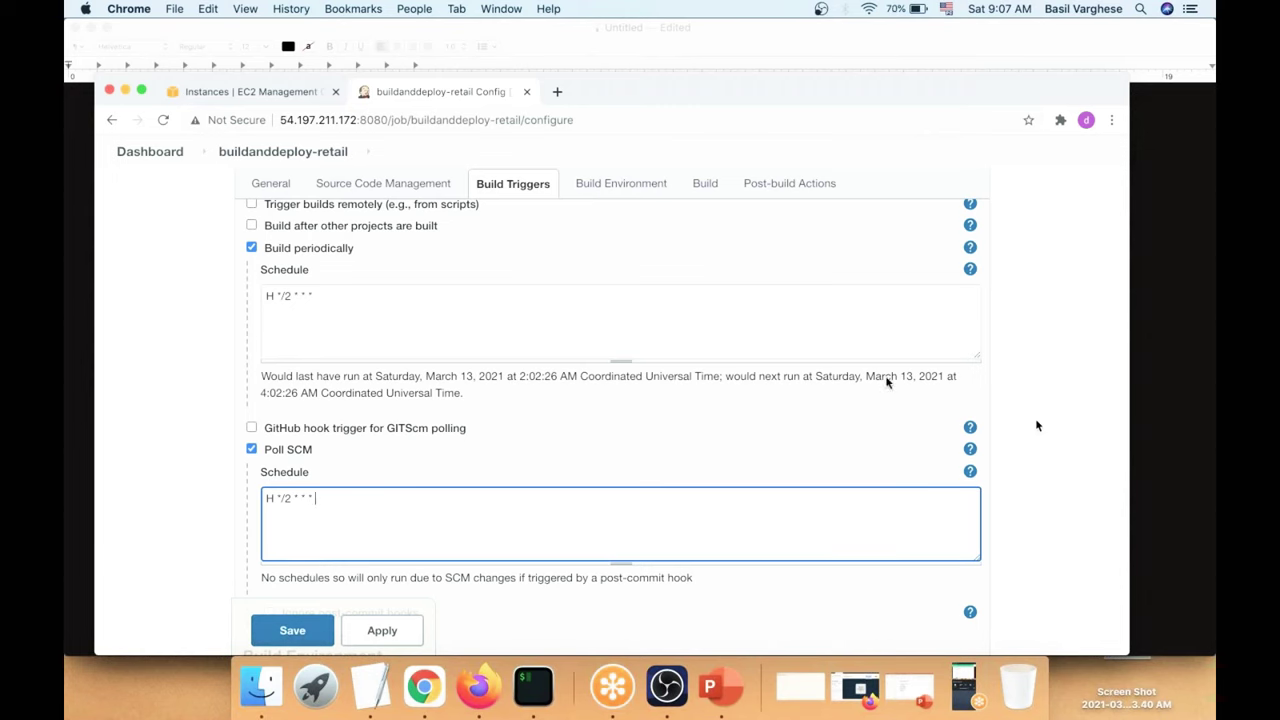
click(458, 306)
key(super+a)
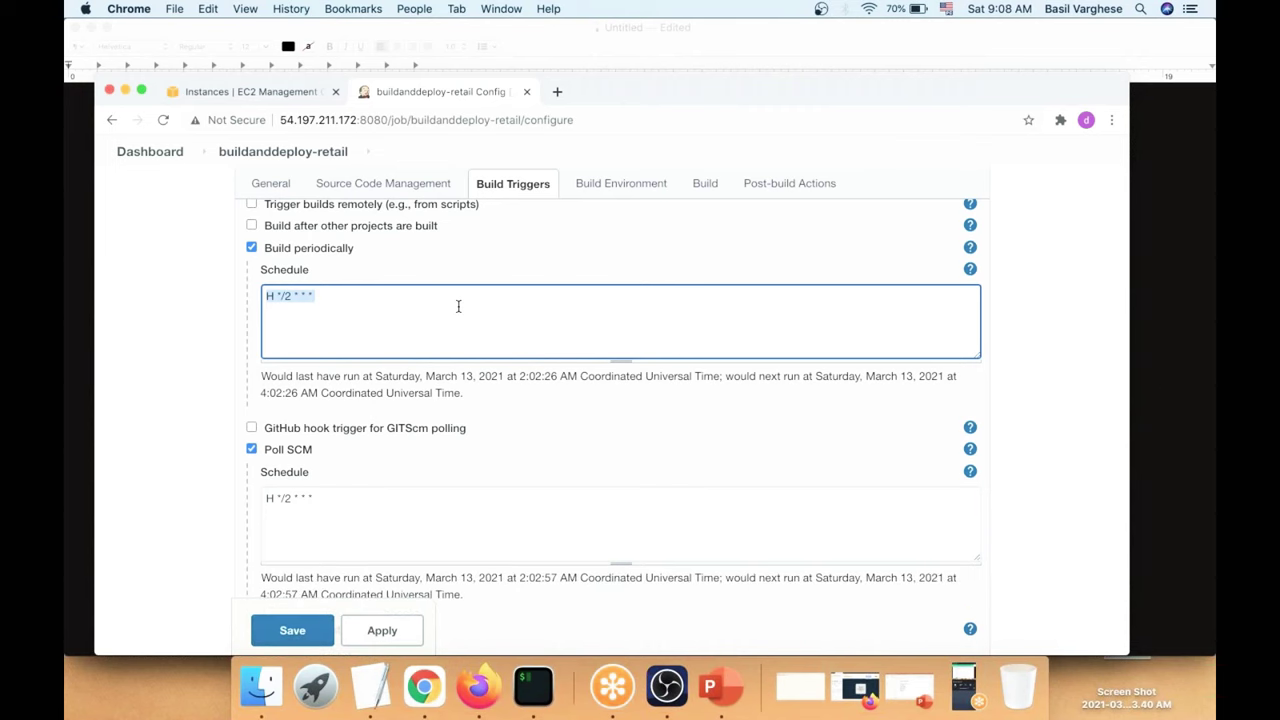
click(358, 249)
drag(358, 249, 265, 249)
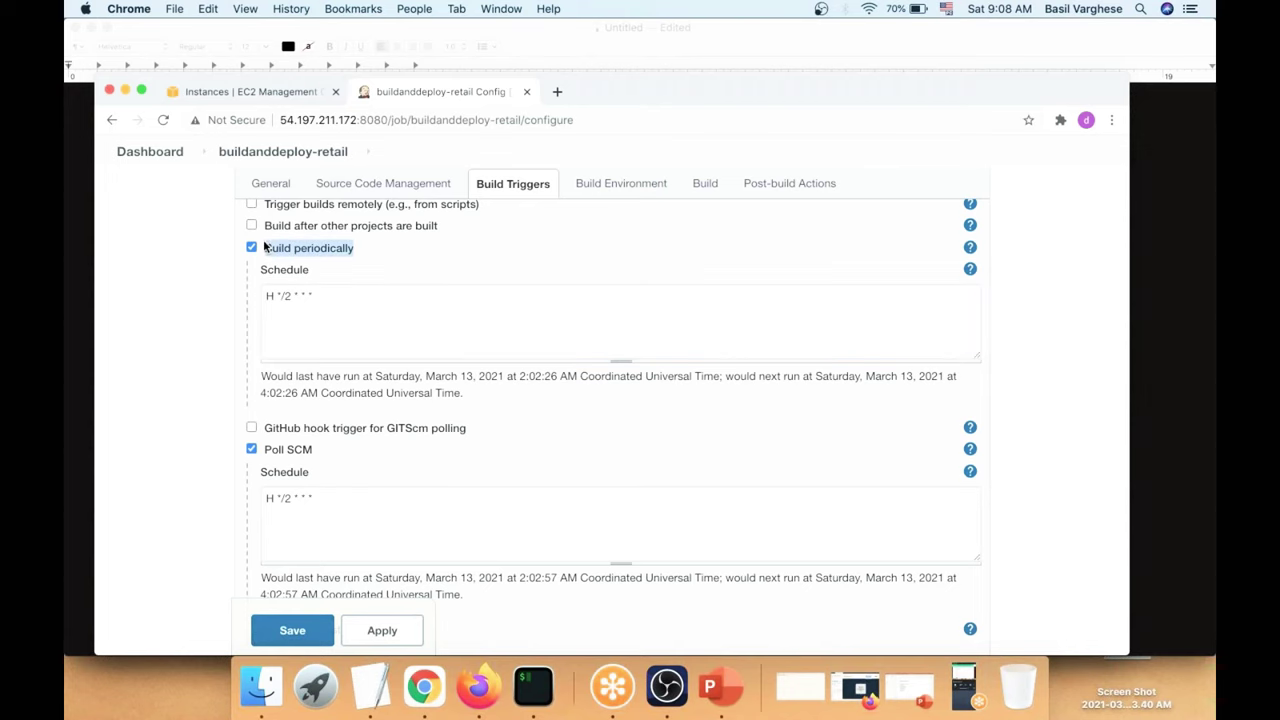
click(160, 395)
click(353, 529)
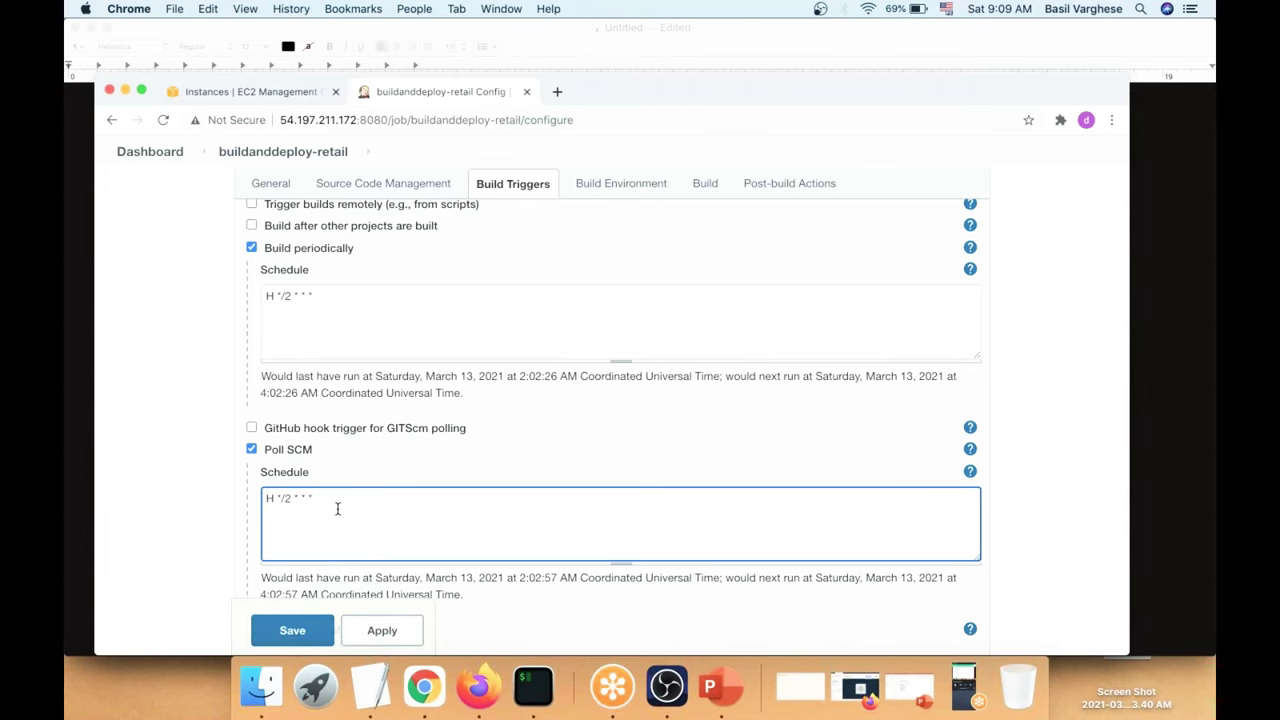
key(super+a)
click(328, 515)
scroll(313, 515, down, 3)
drag(349, 409, 248, 399)
click(177, 408)
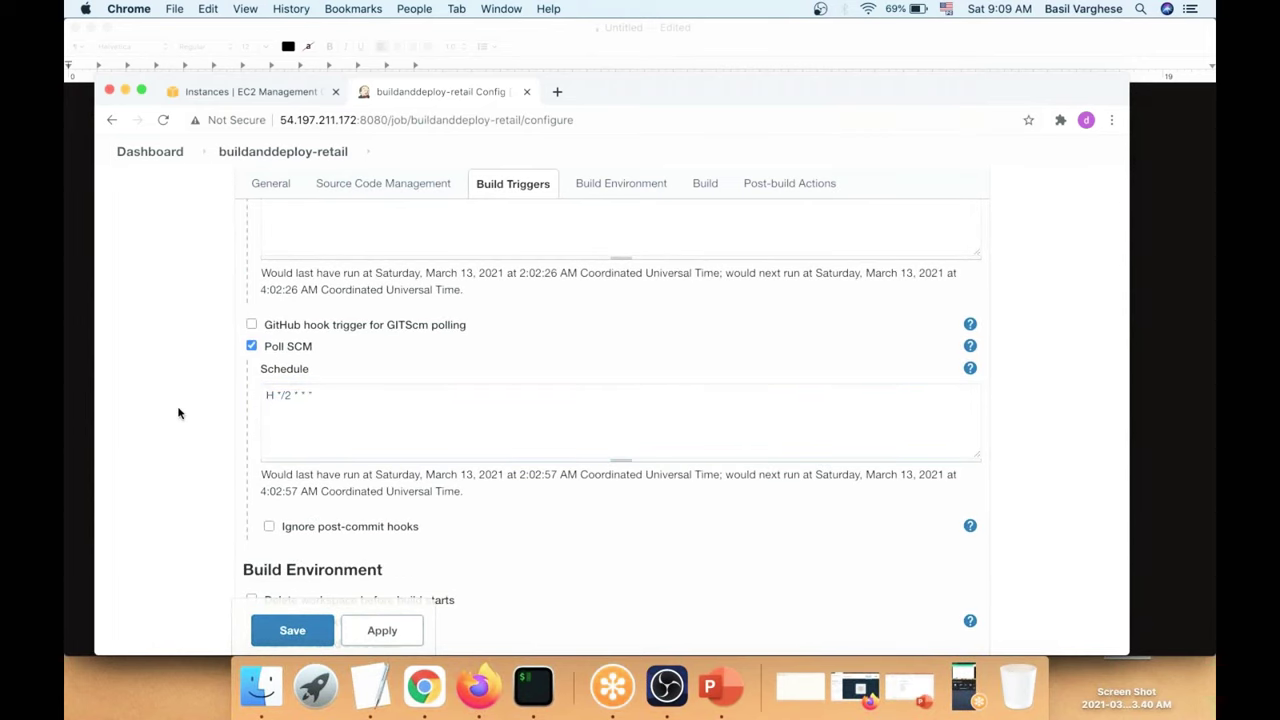
Step: Edit the Poll SCM schedule from H */2 * * * to */5 * * * * and apply
click(290, 397)
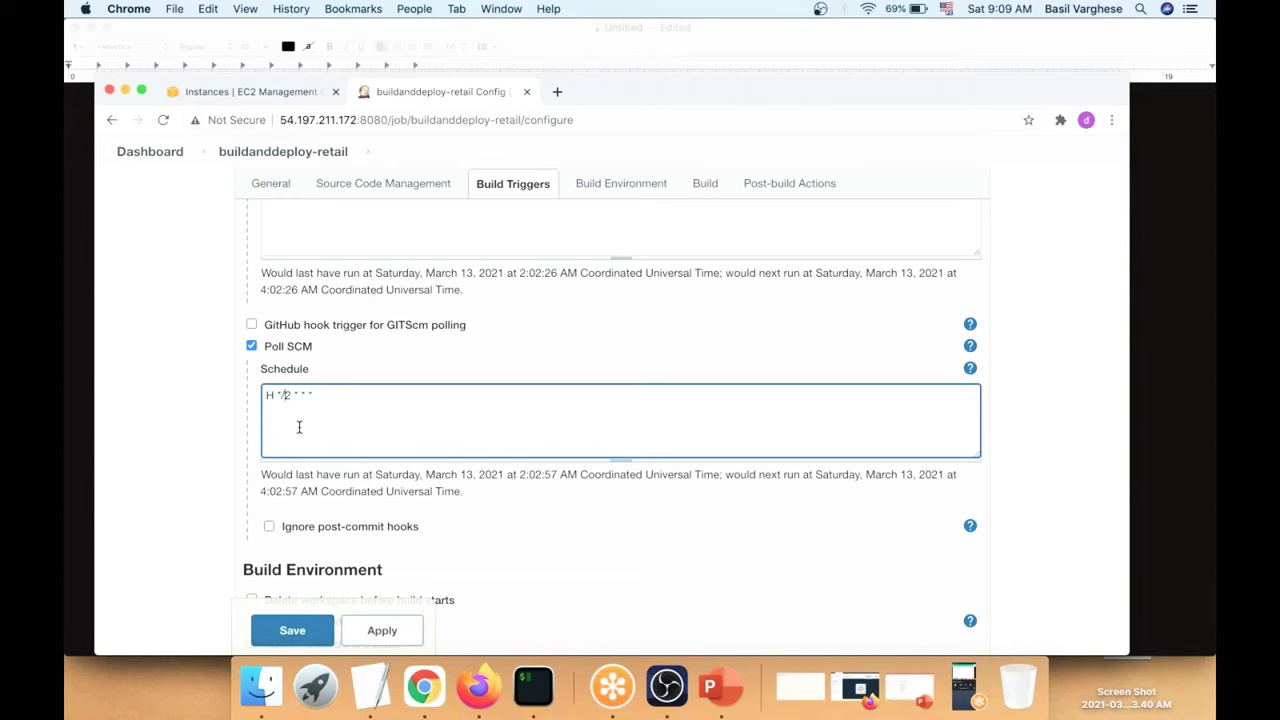
key(BackSpace)
key(BackSpace)
key(BackSpace)
key(BackSpace)
text(0/)
text(5)
key(BackSpace)
text(*)
key(Right)
key(Right)
click(370, 402)
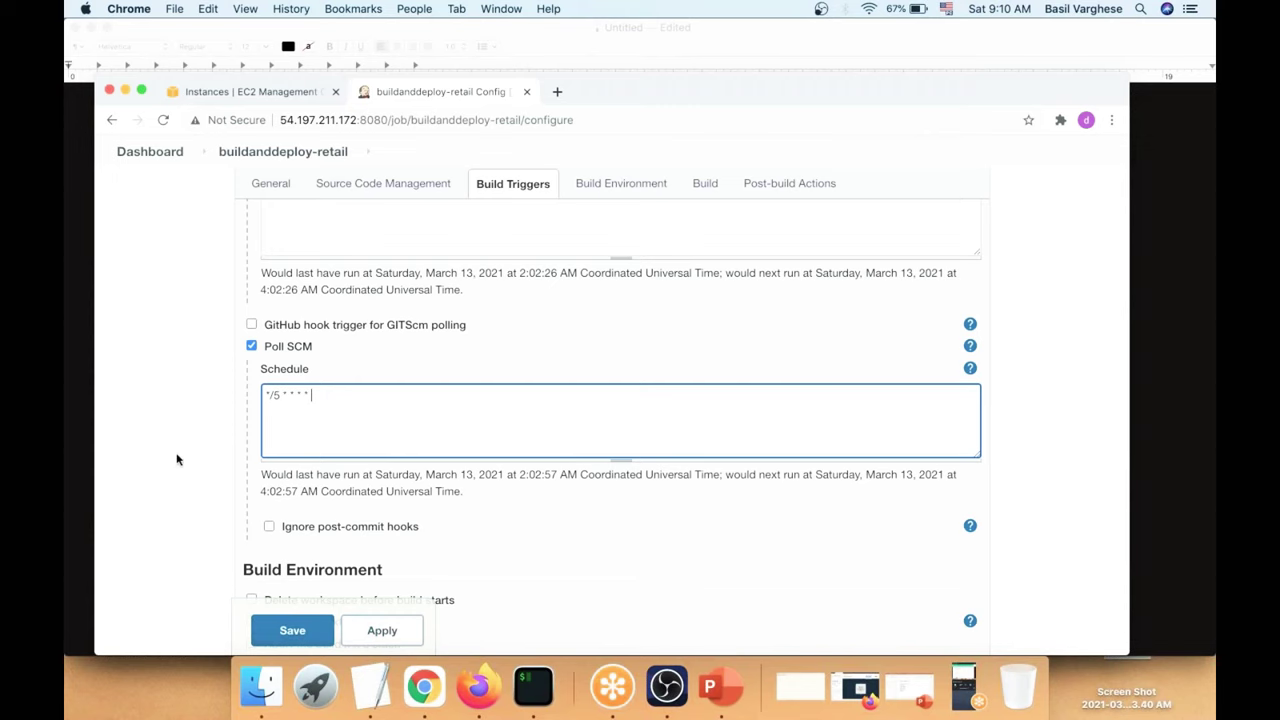
click(388, 638)
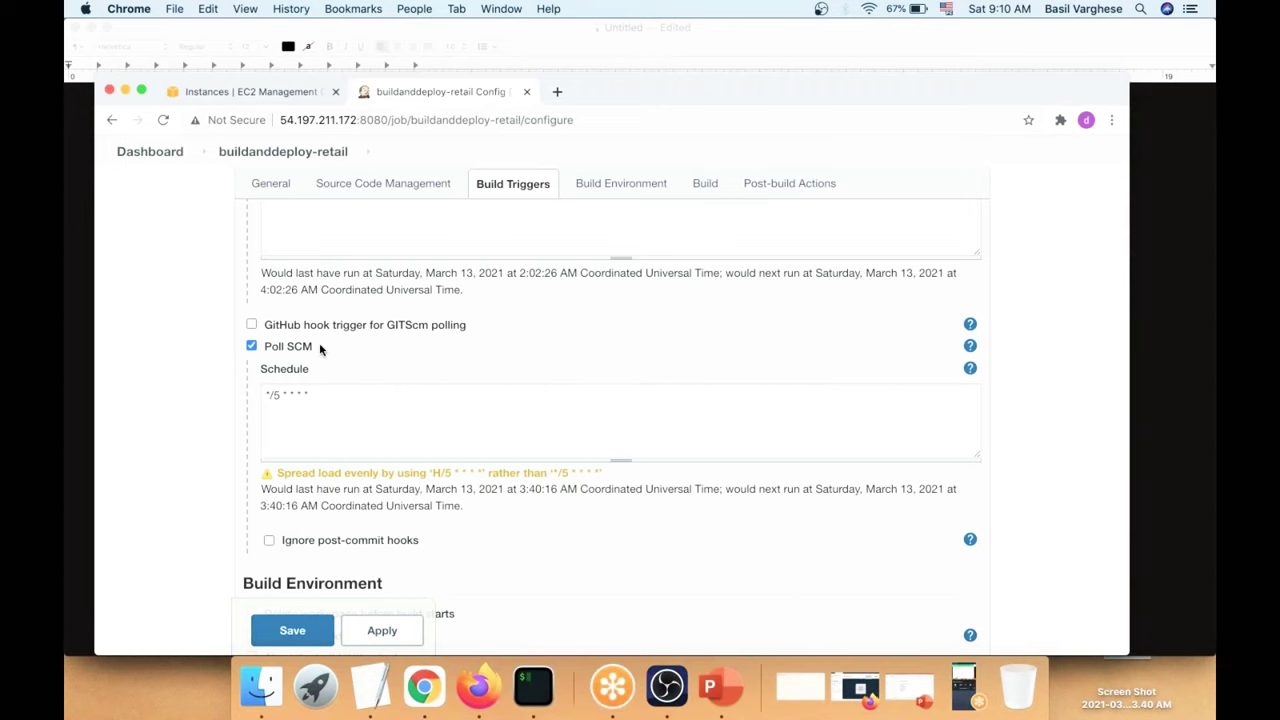
scroll(320, 348, up, 4)
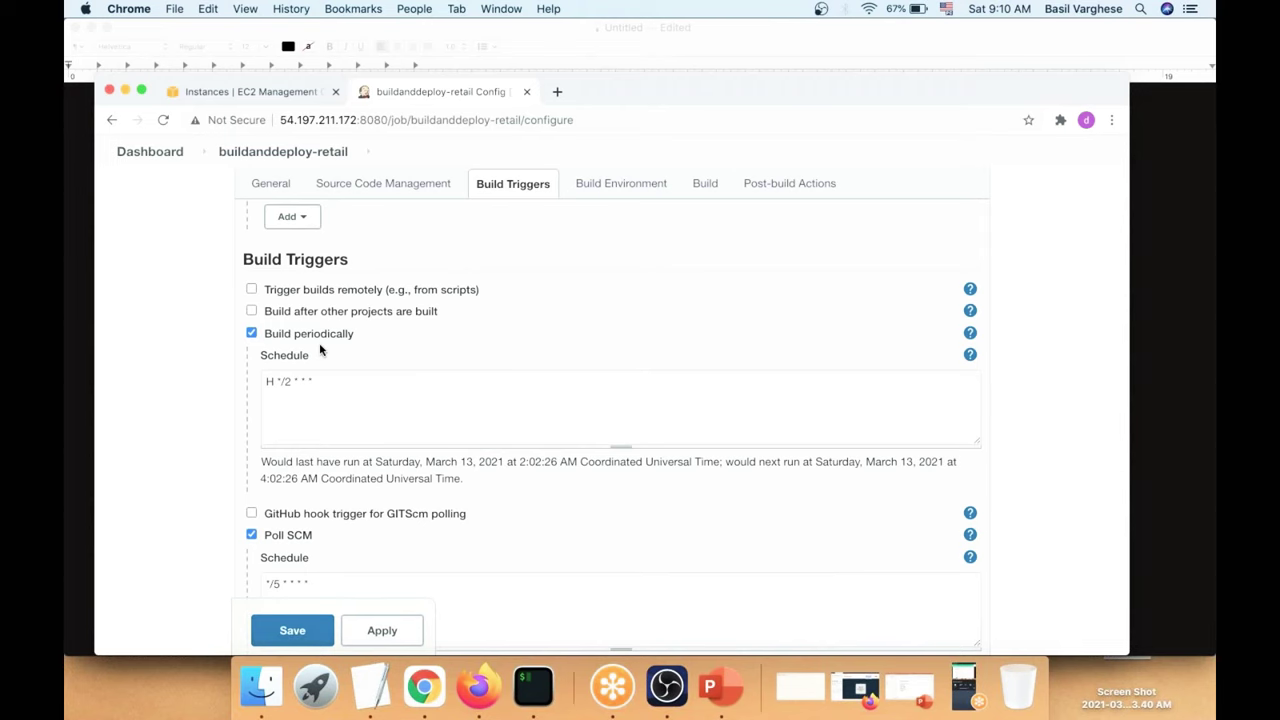
Step: Change the Poll SCM schedule to 0 */5 * * * and apply it
scroll(285, 476, down, 2)
scroll(285, 476, down, 4)
click(278, 461)
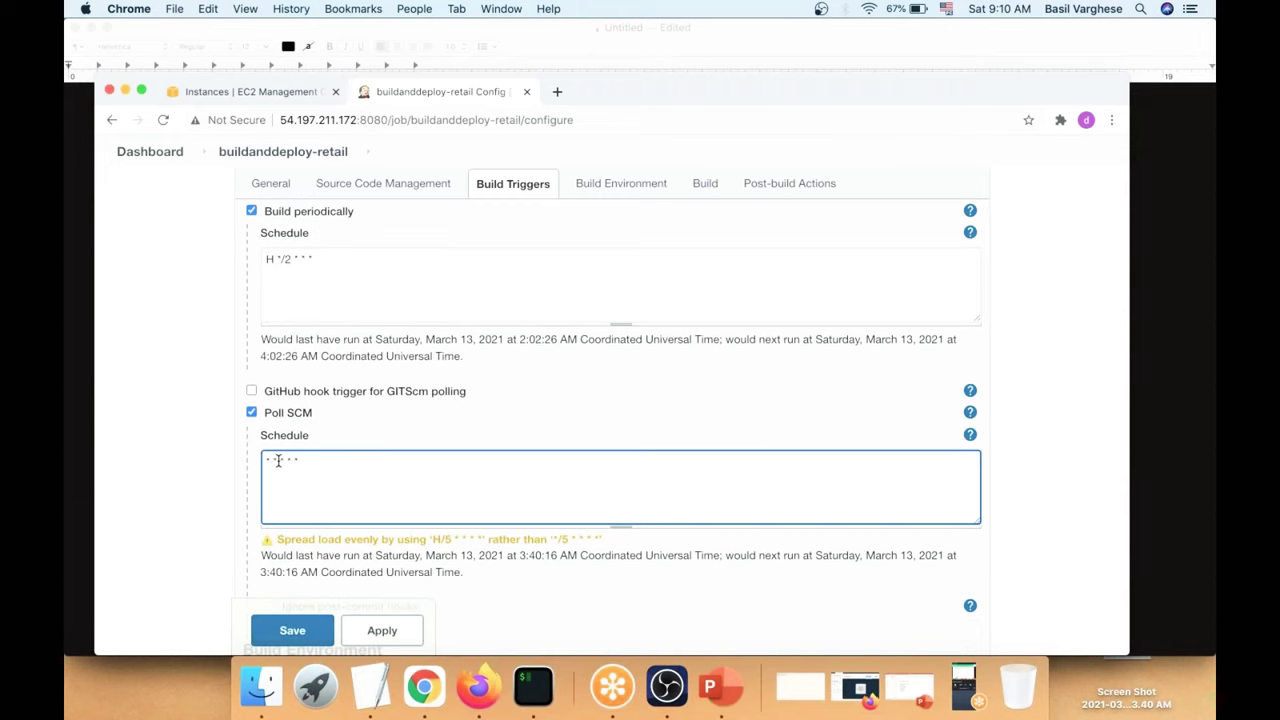
key(BackSpace)
text(0 )
text(1)
text(/5)
click(390, 632)
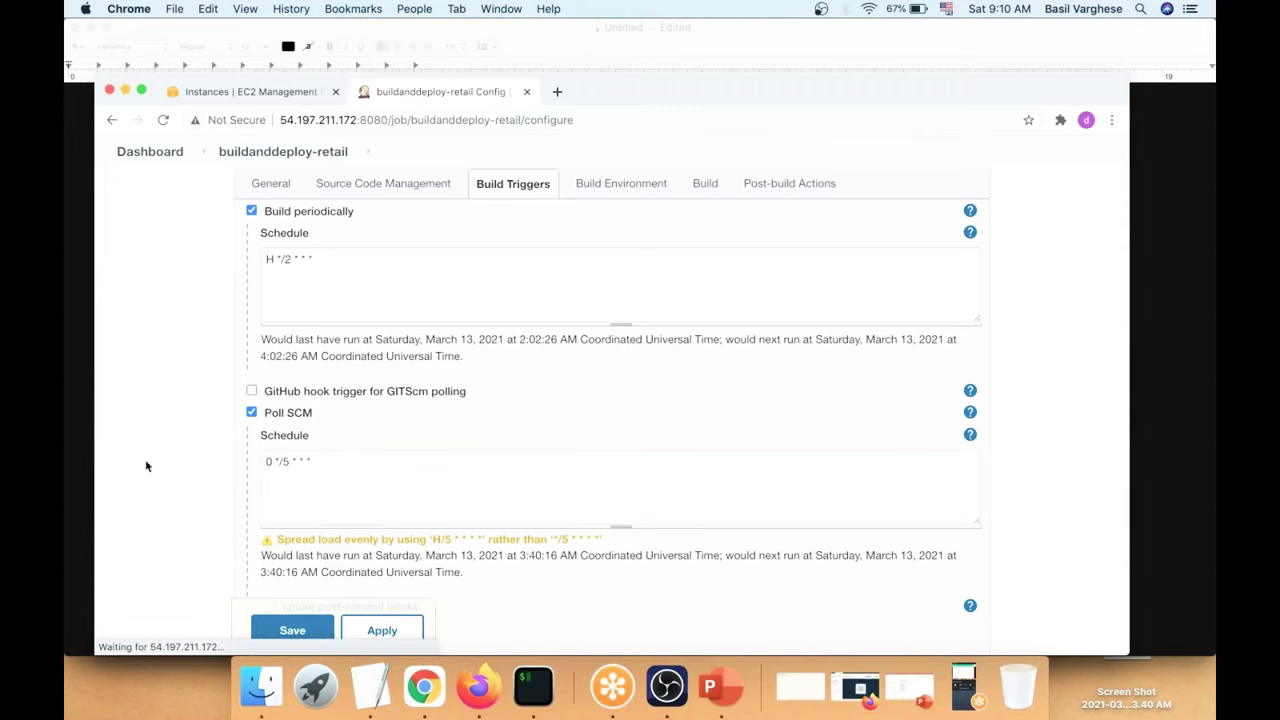
Step: Turn off Poll SCM and enable GitHub hook trigger for GITScm polling
click(251, 412)
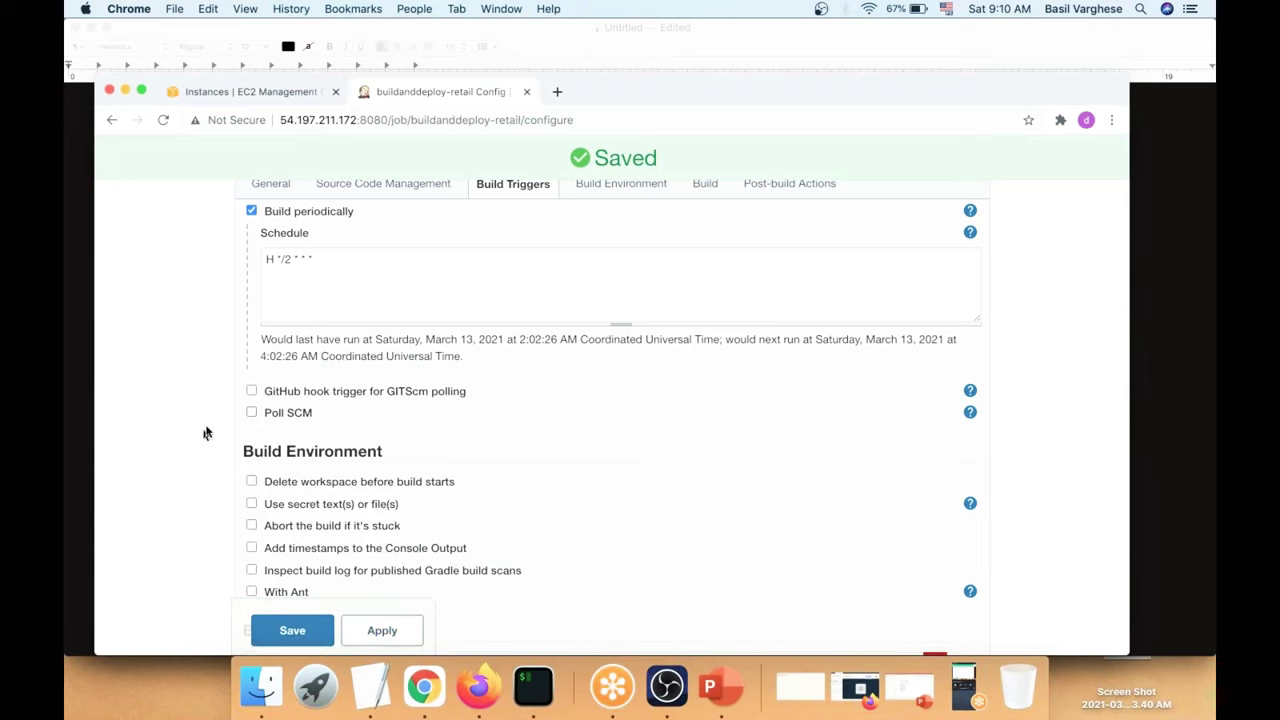
scroll(215, 430, up, 1)
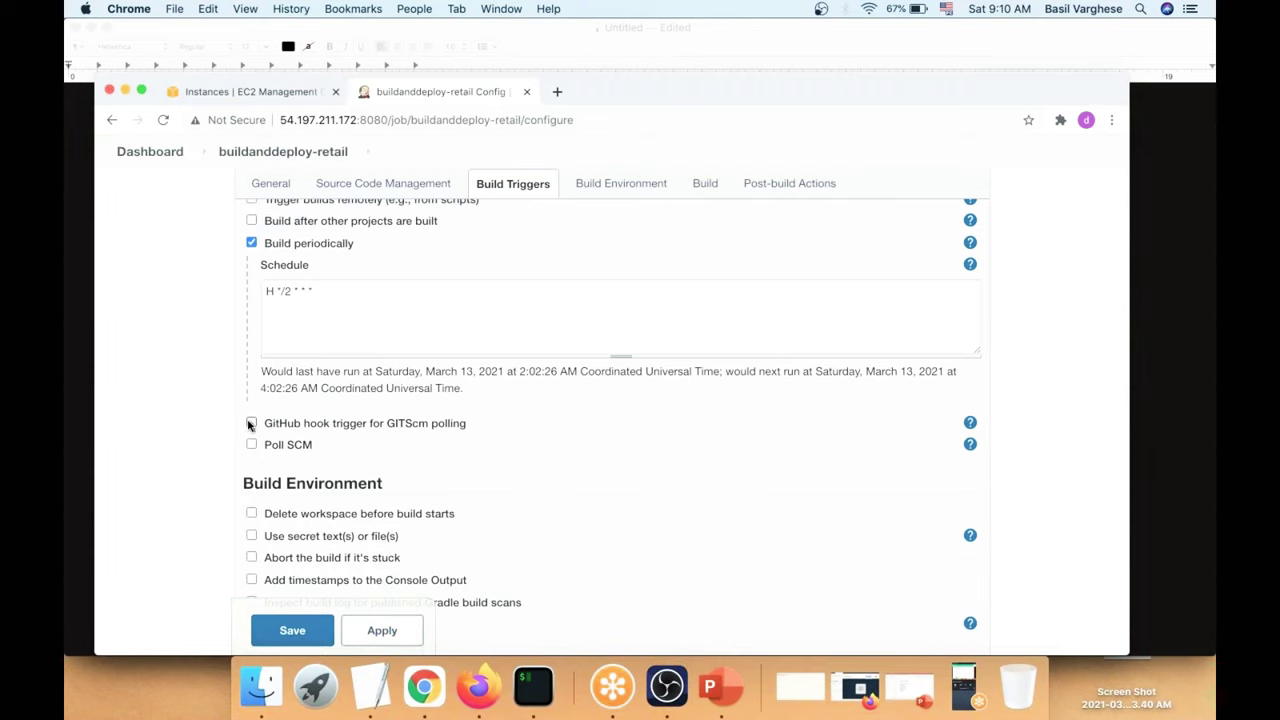
click(251, 423)
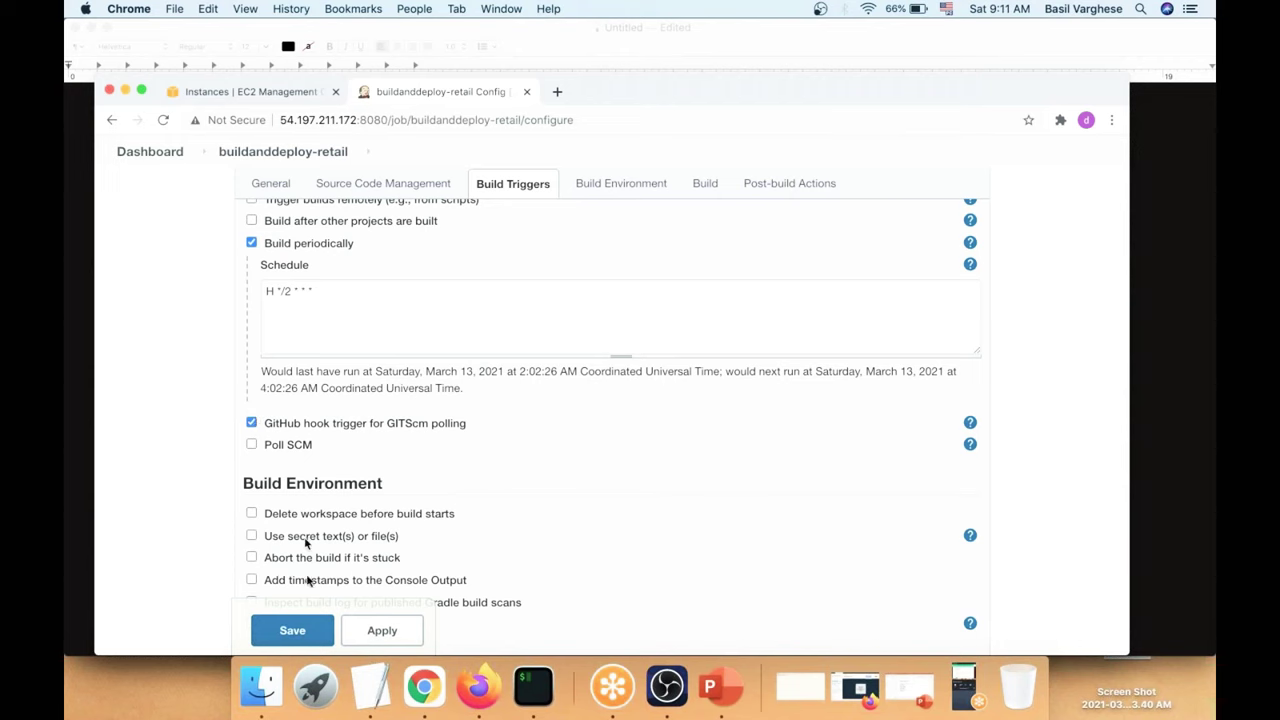
Step: Save the new trigger settings and land on the buildanddeploy-retail project page
click(290, 630)
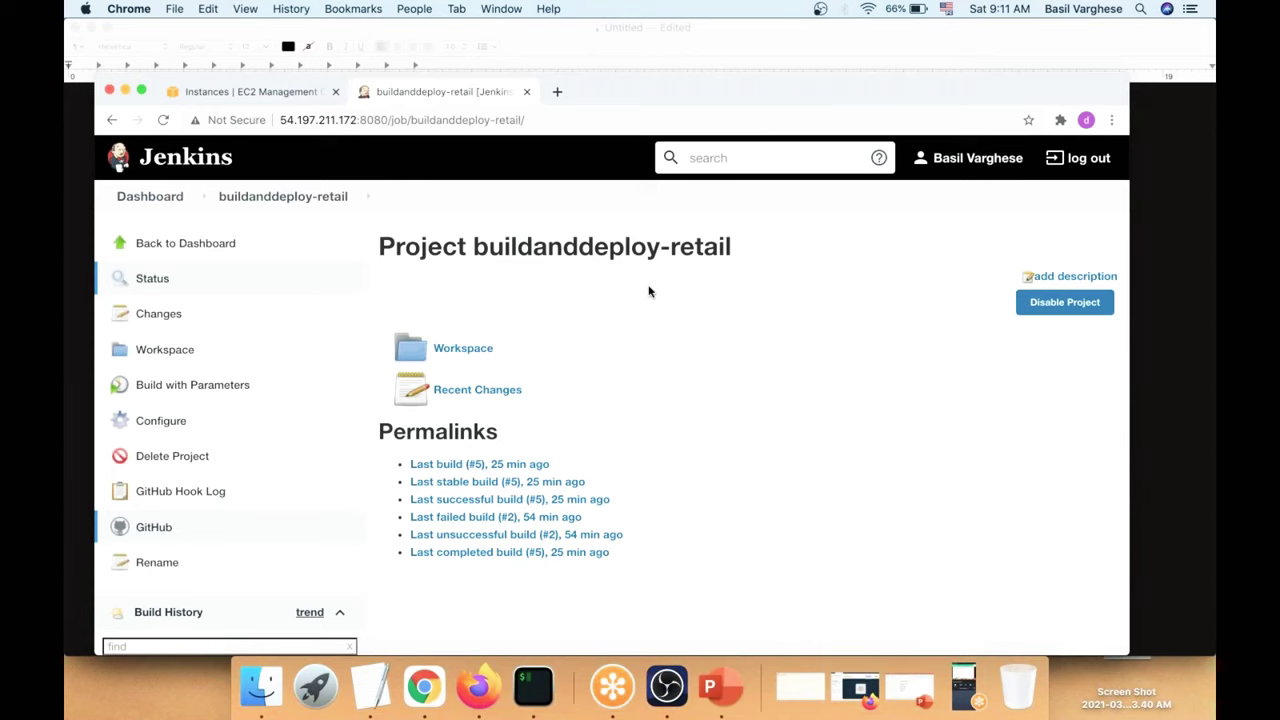
Step: In a new tab, open retail_project_march12's Webhooks settings, start Add webhook, confirming with the account password
click(557, 91)
text(github.com)
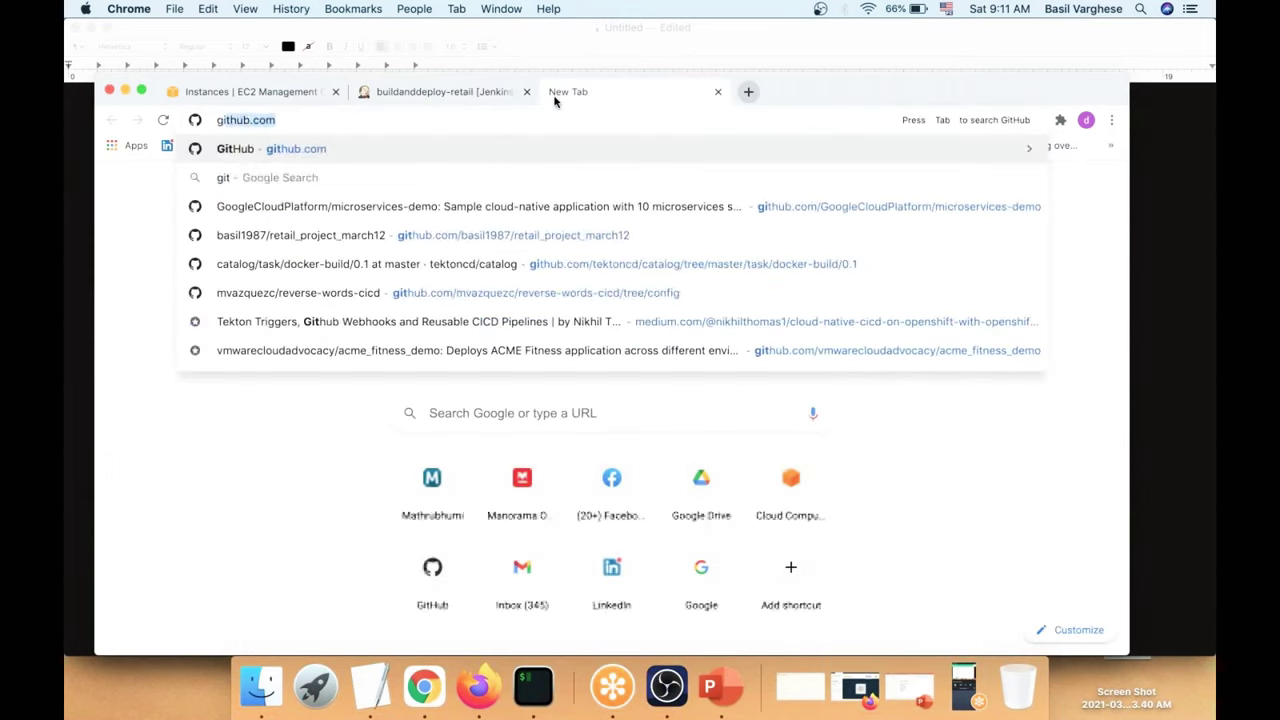
key(Return)
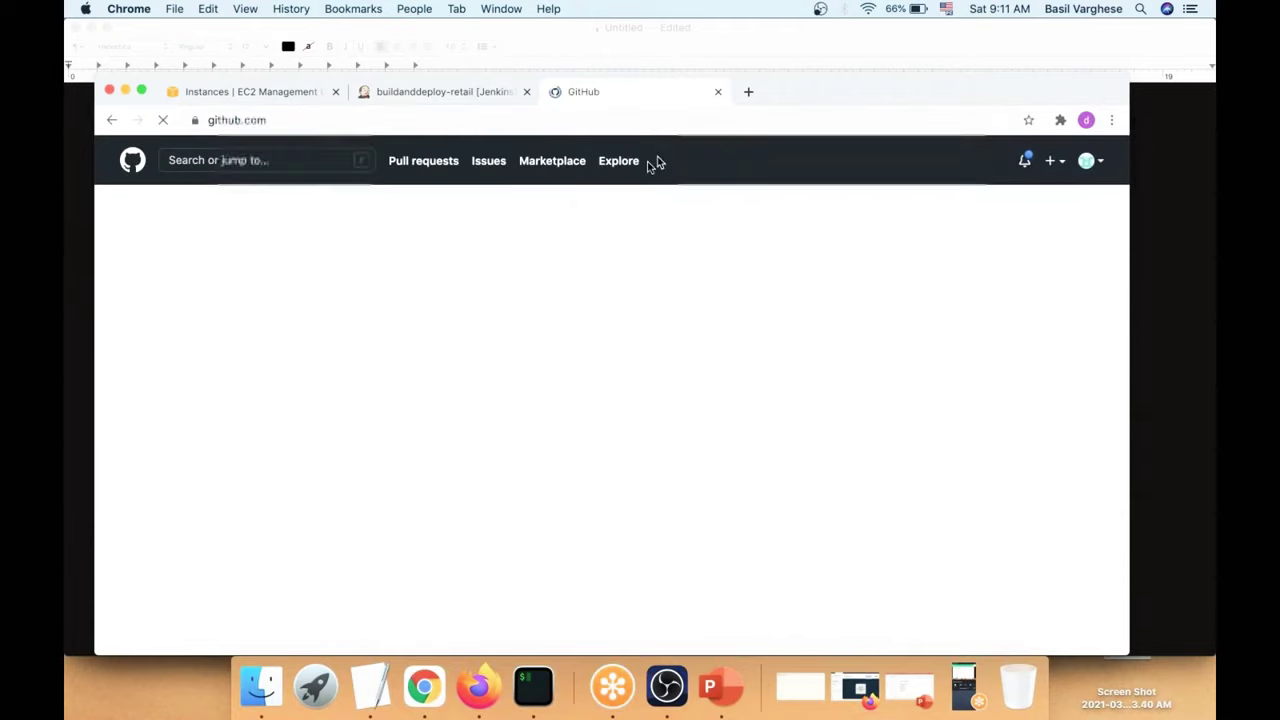
click(238, 431)
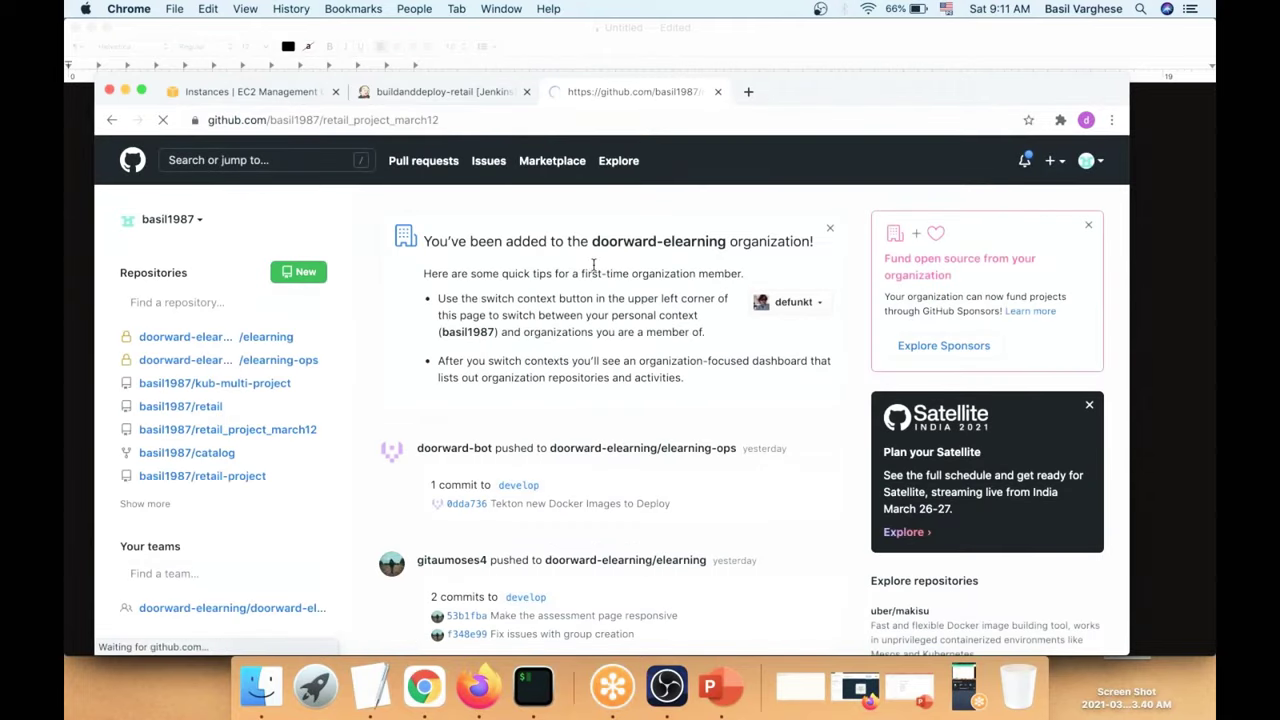
click(855, 262)
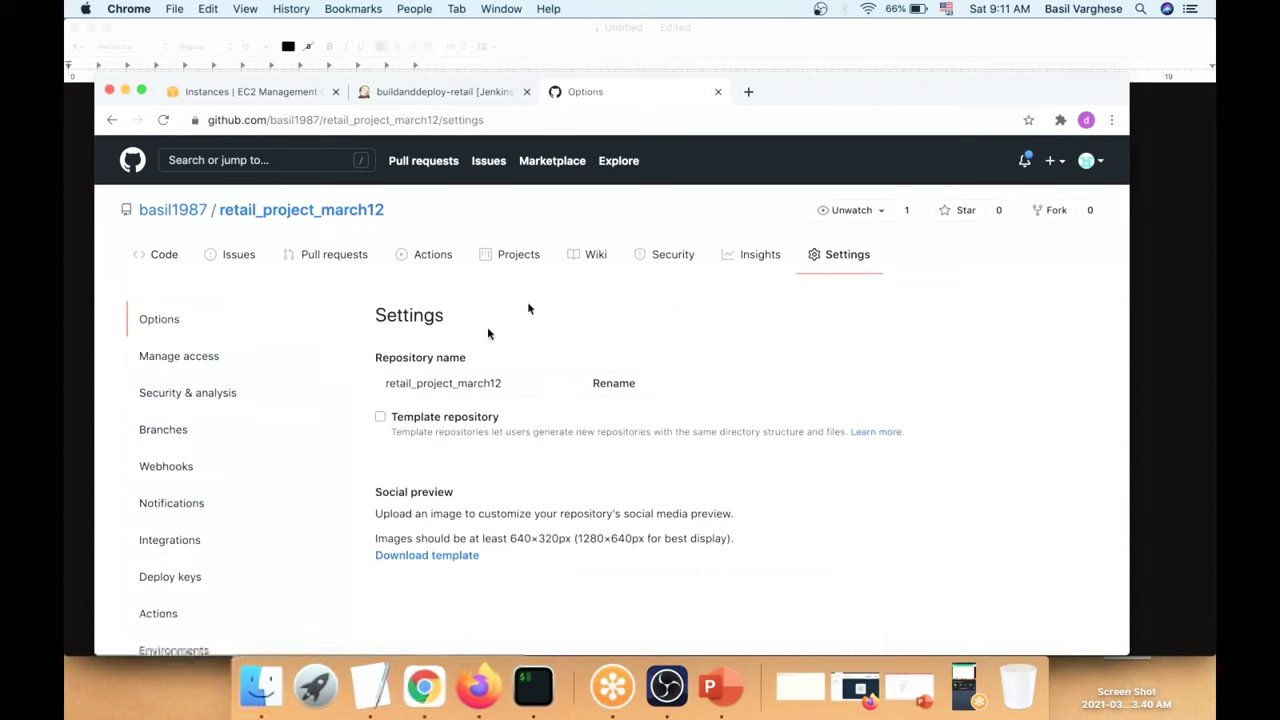
click(200, 467)
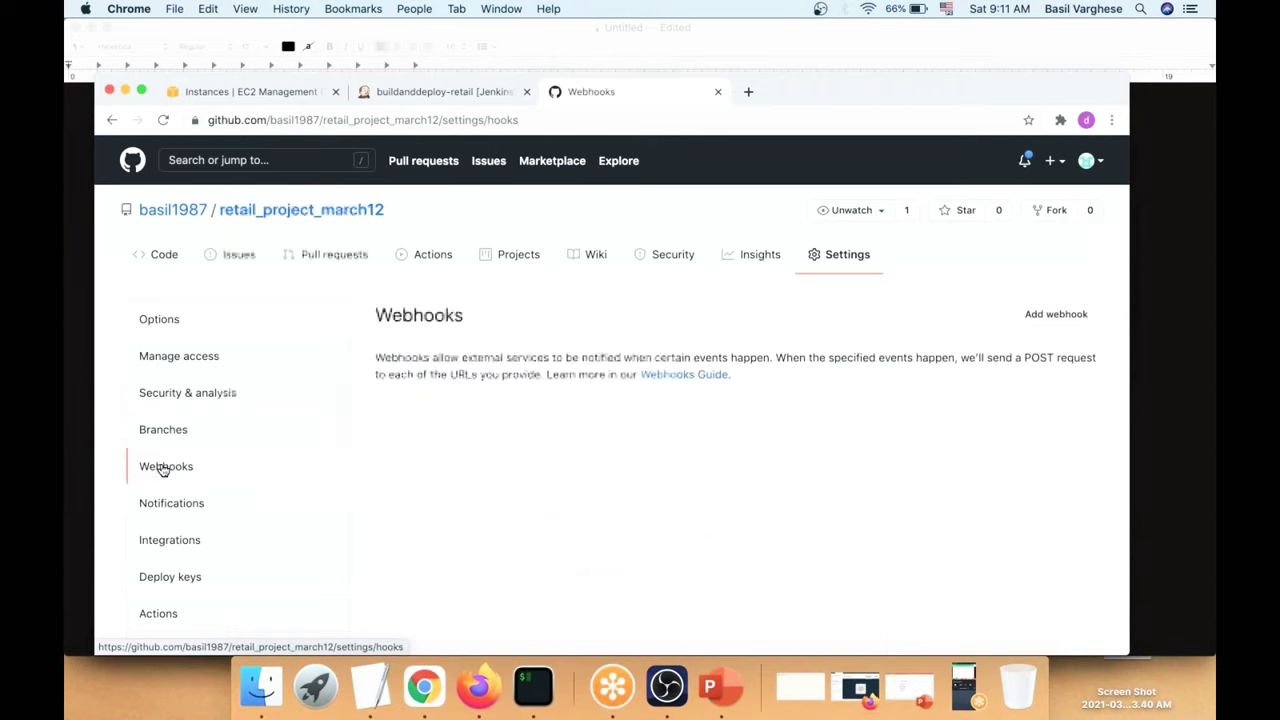
click(1077, 315)
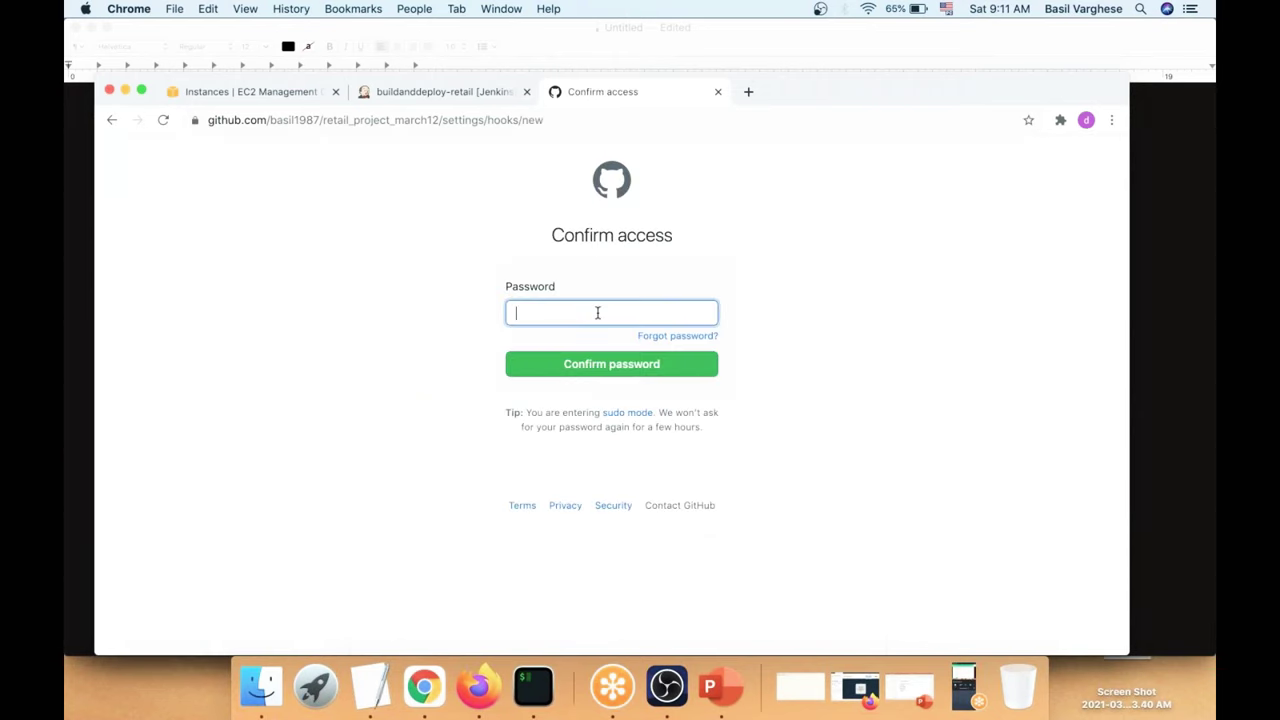
text(•••)
key(Return)
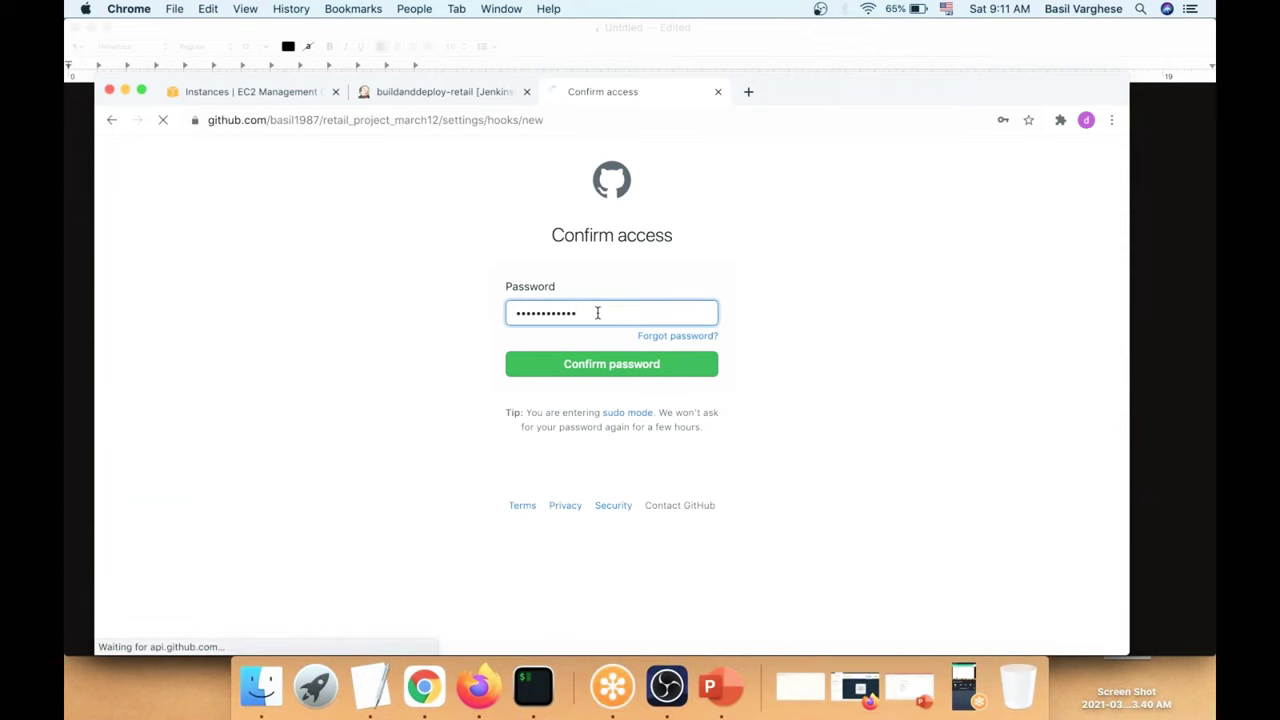
scroll(560, 300, down, 2)
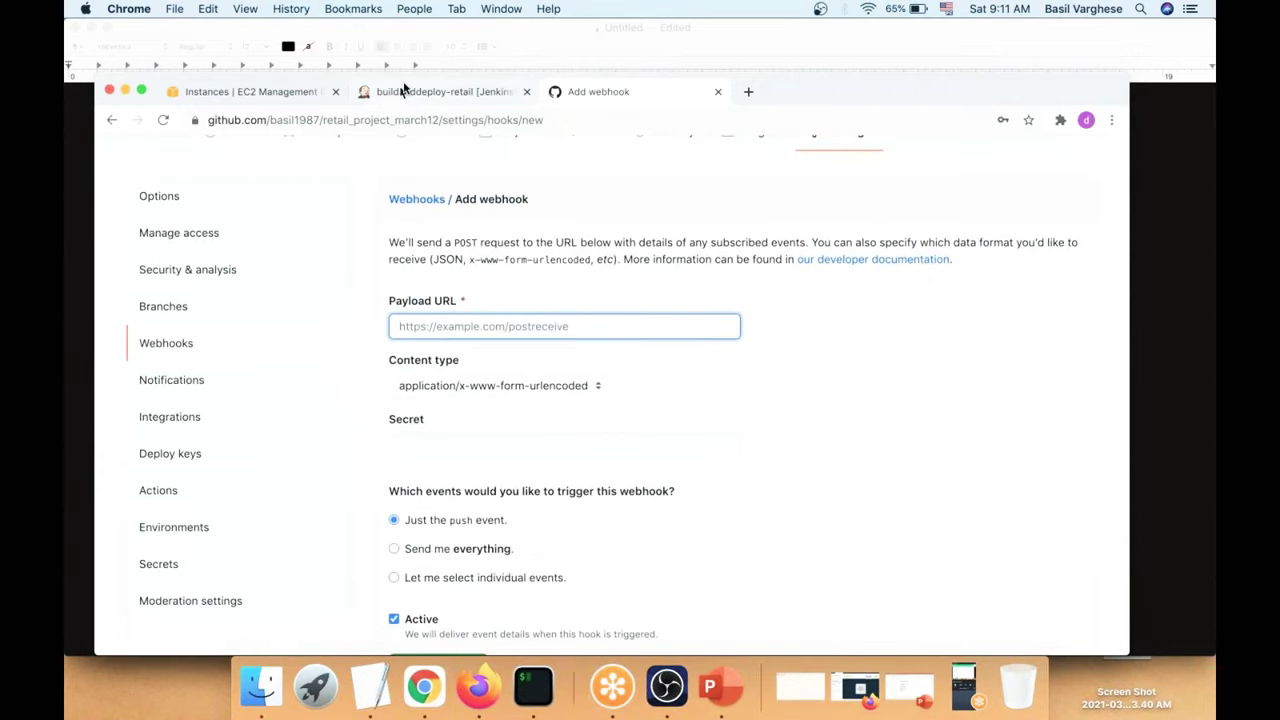
click(402, 92)
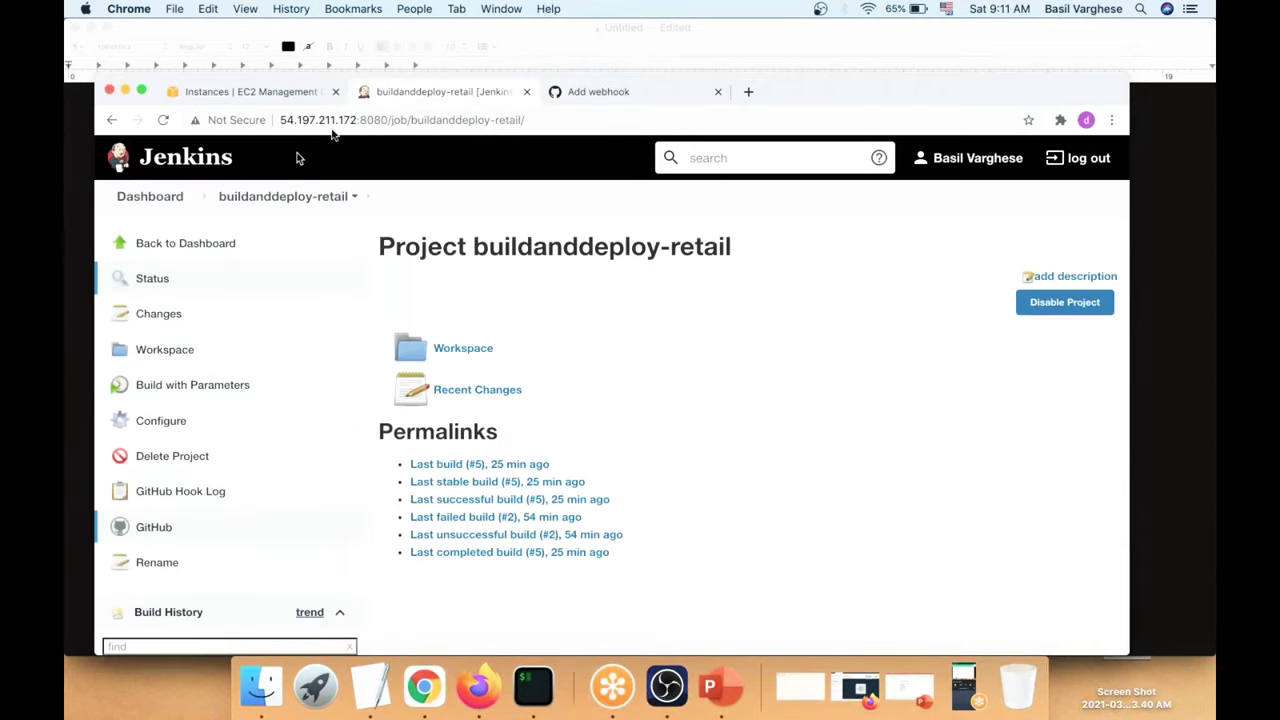
drag(387, 119, 252, 119)
key(super+c)
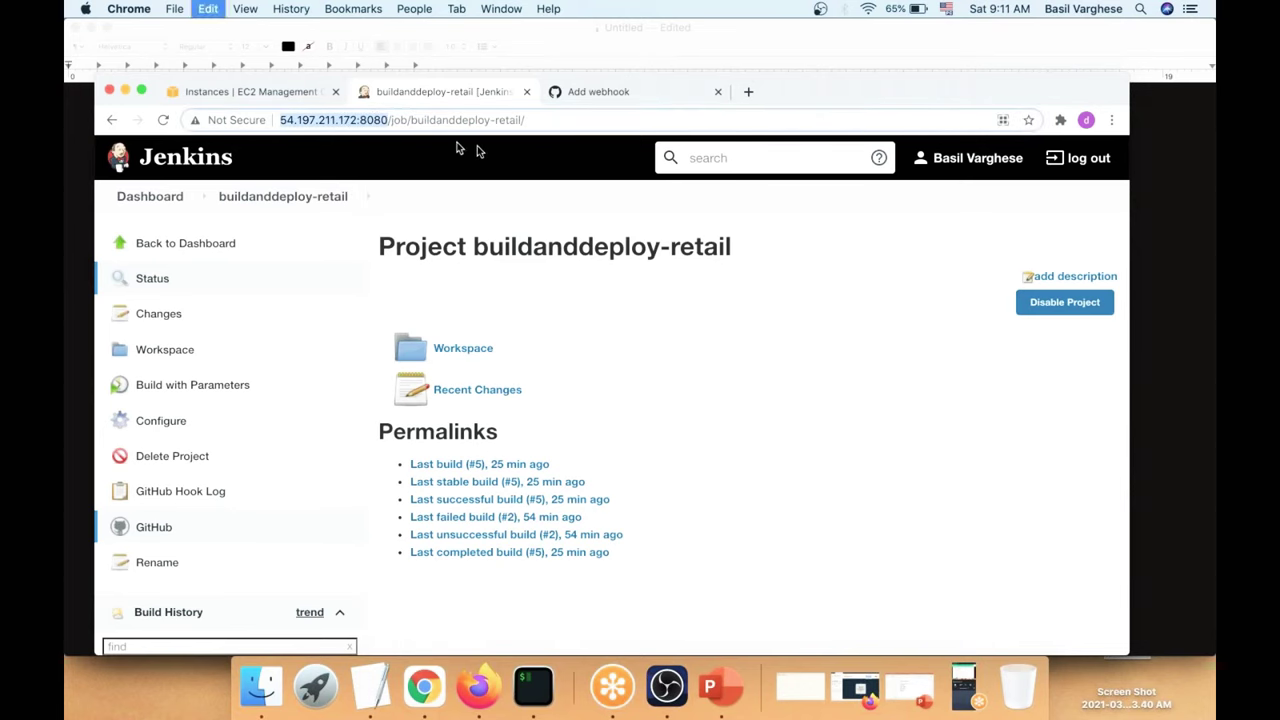
click(587, 93)
key(super+v)
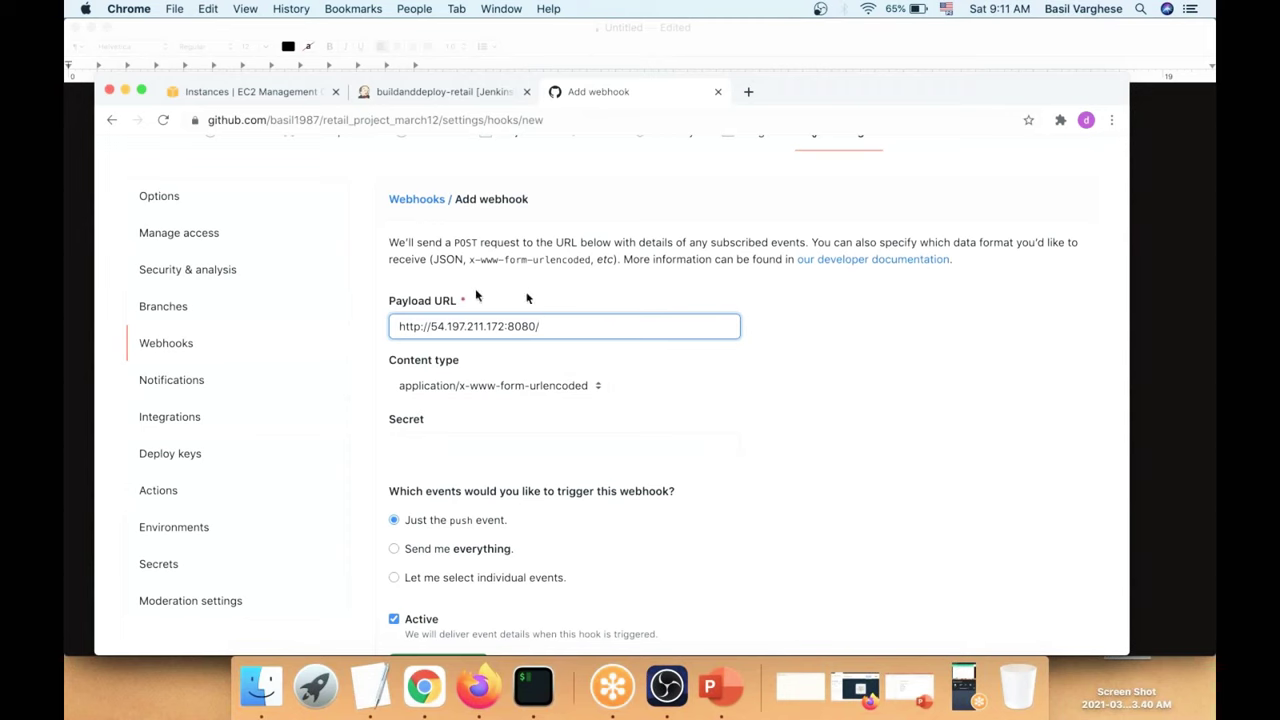
triple_click(400, 306)
drag(402, 306, 750, 100)
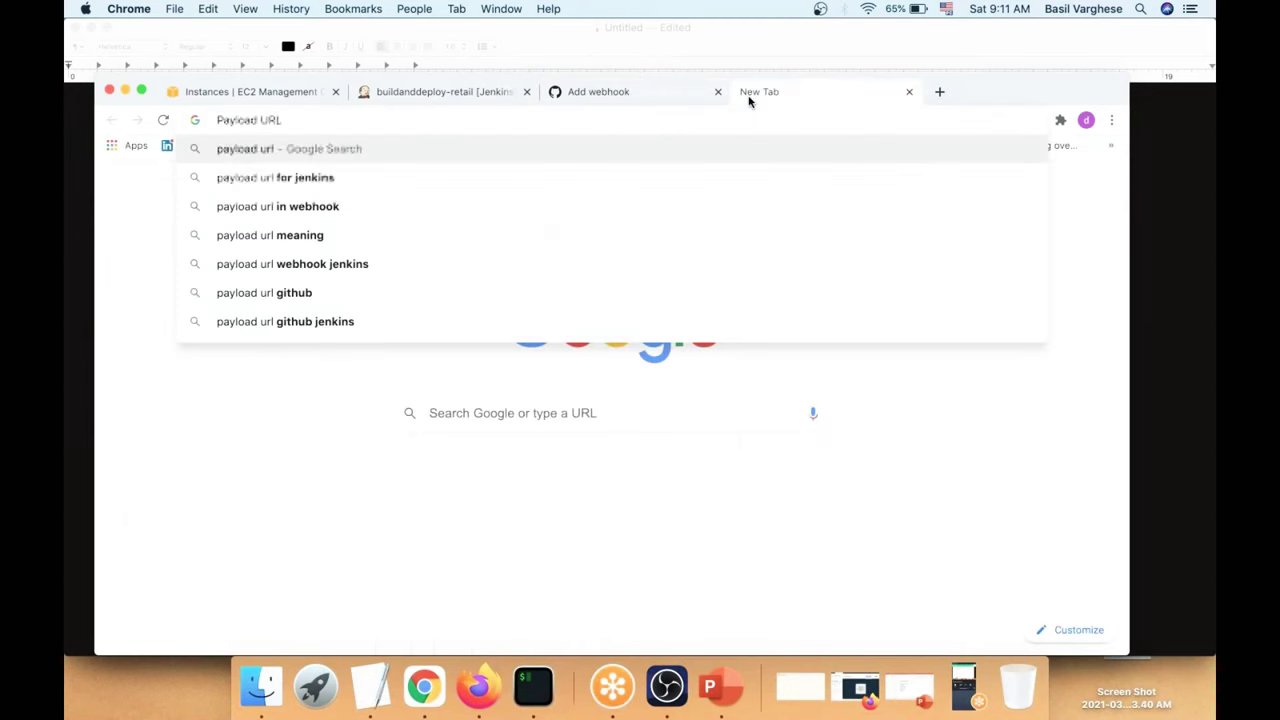
Step: Search Google for 'payload url for jenkins github' and highlight the github-webhook path in the top result
key(Down)
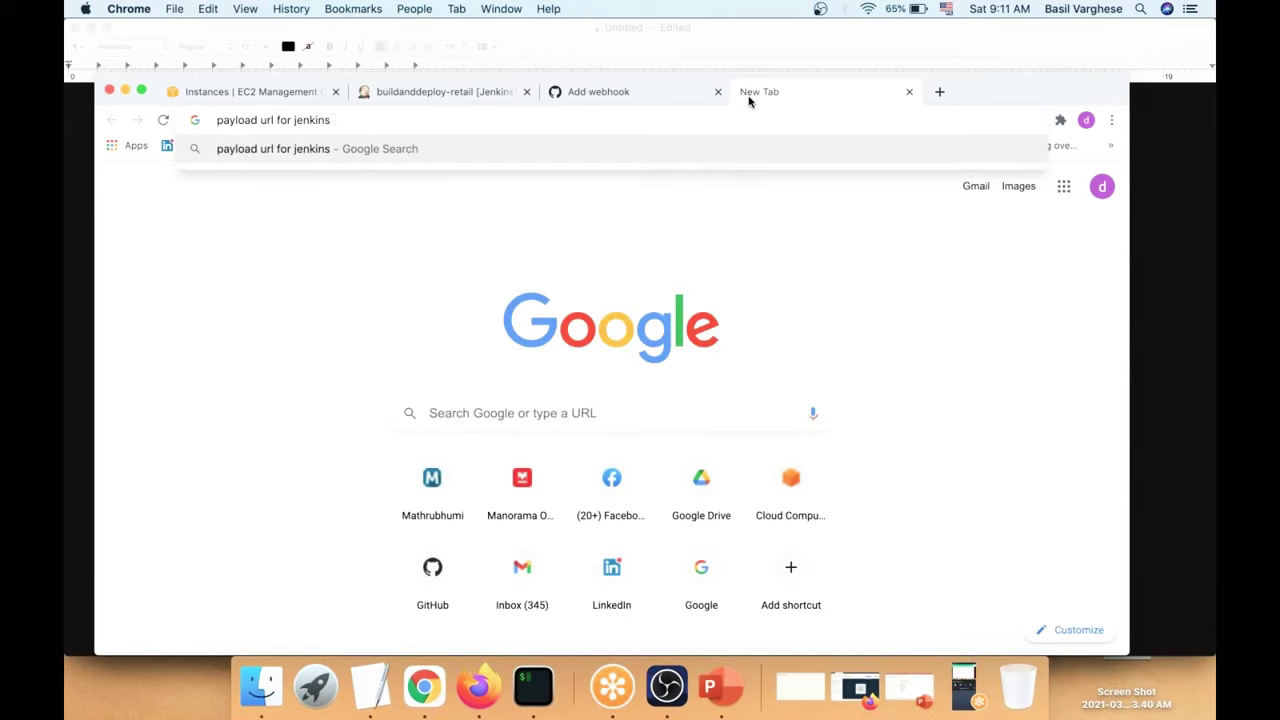
text(gi)
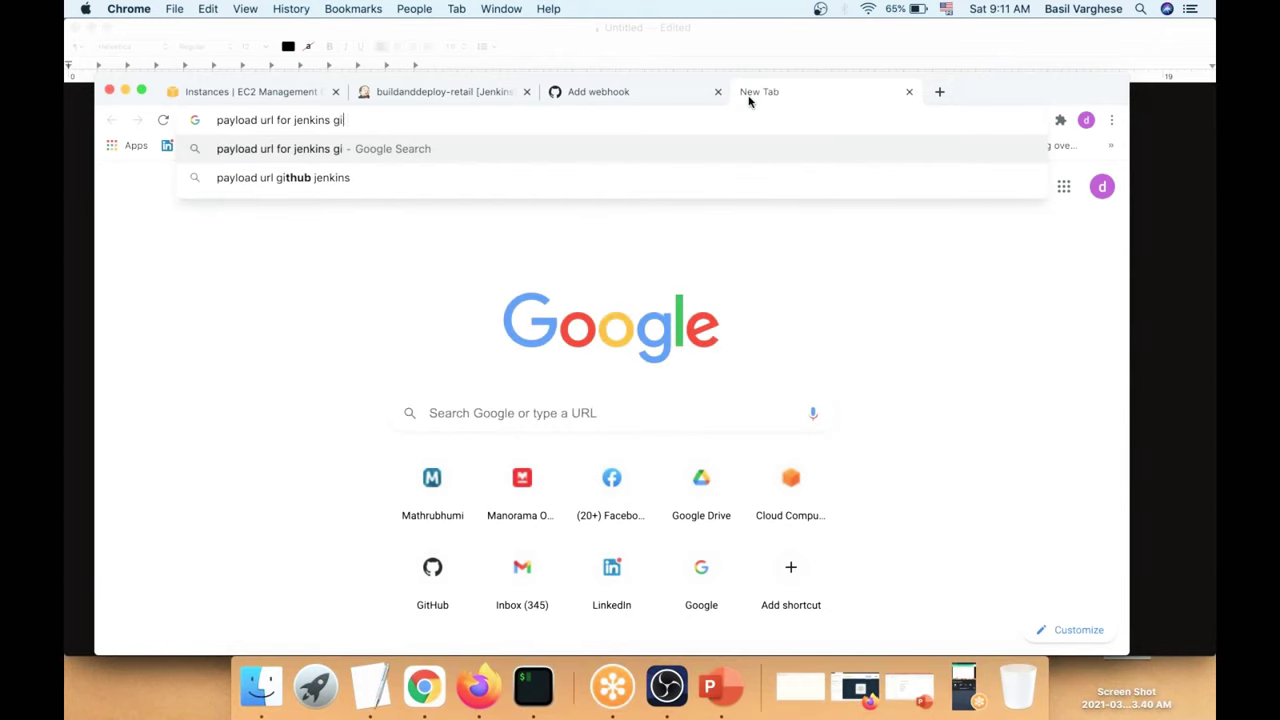
text(thub)
key(Return)
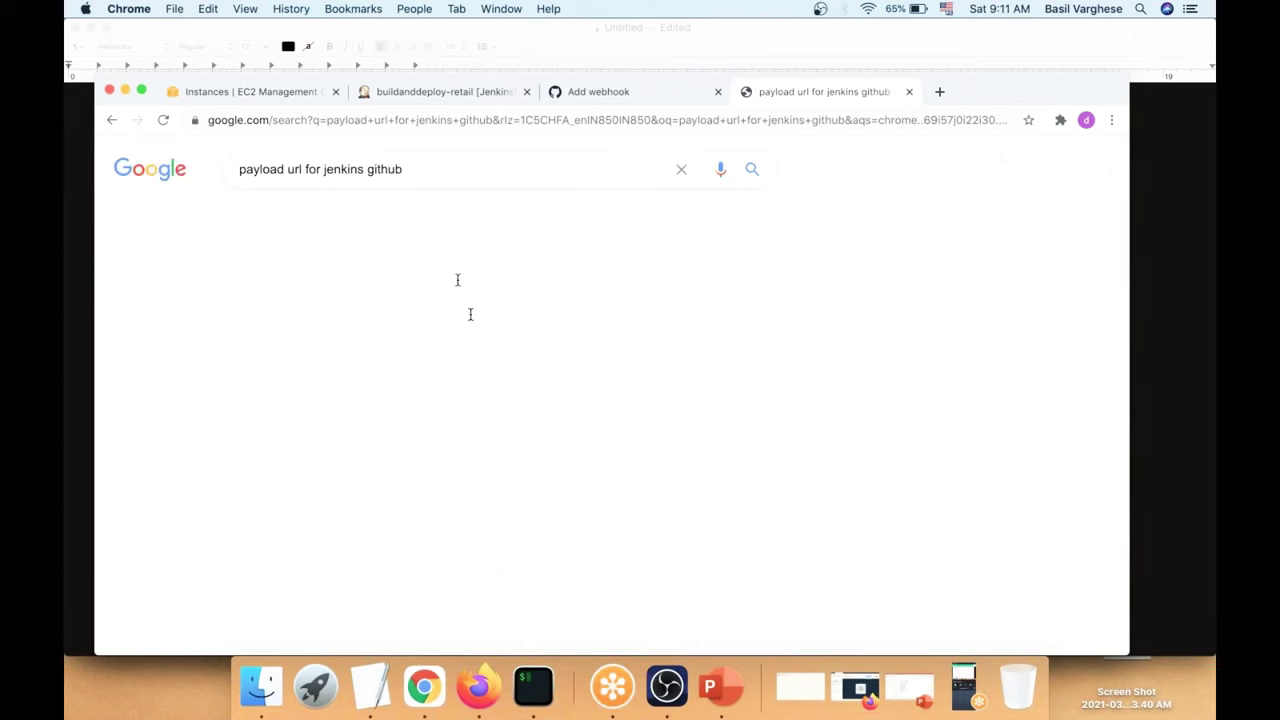
drag(408, 317, 492, 316)
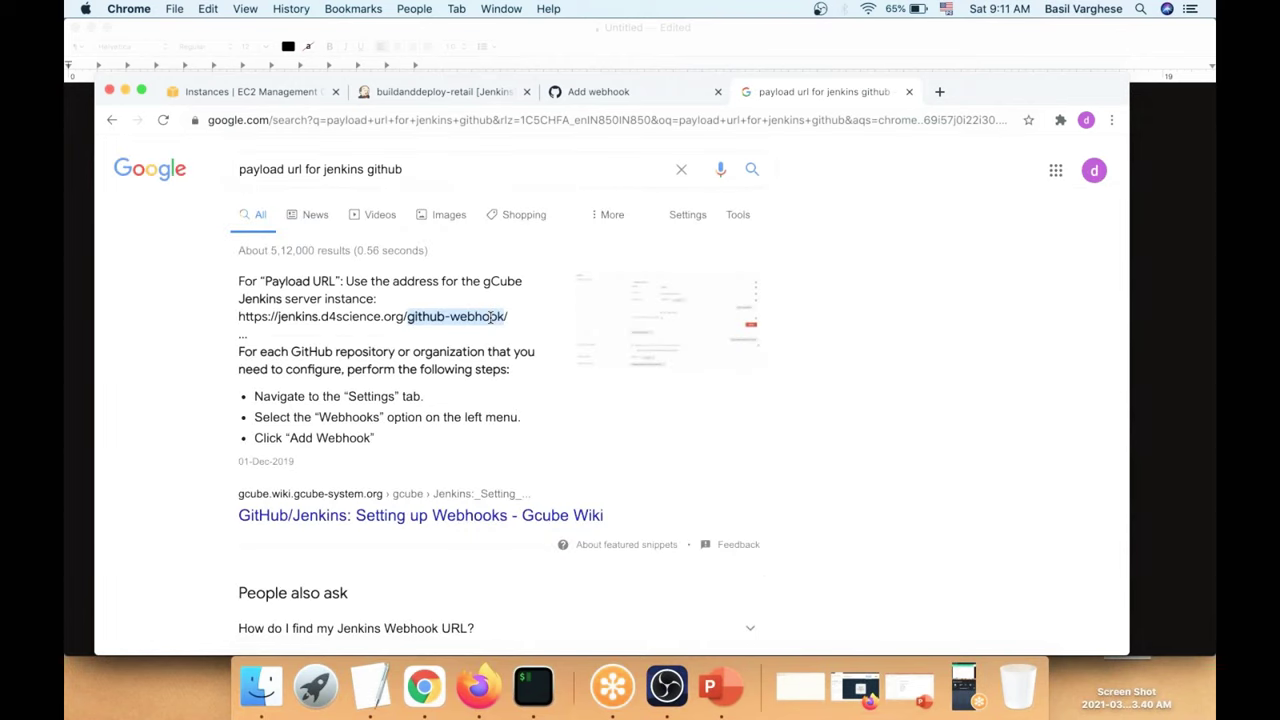
click(615, 91)
click(574, 322)
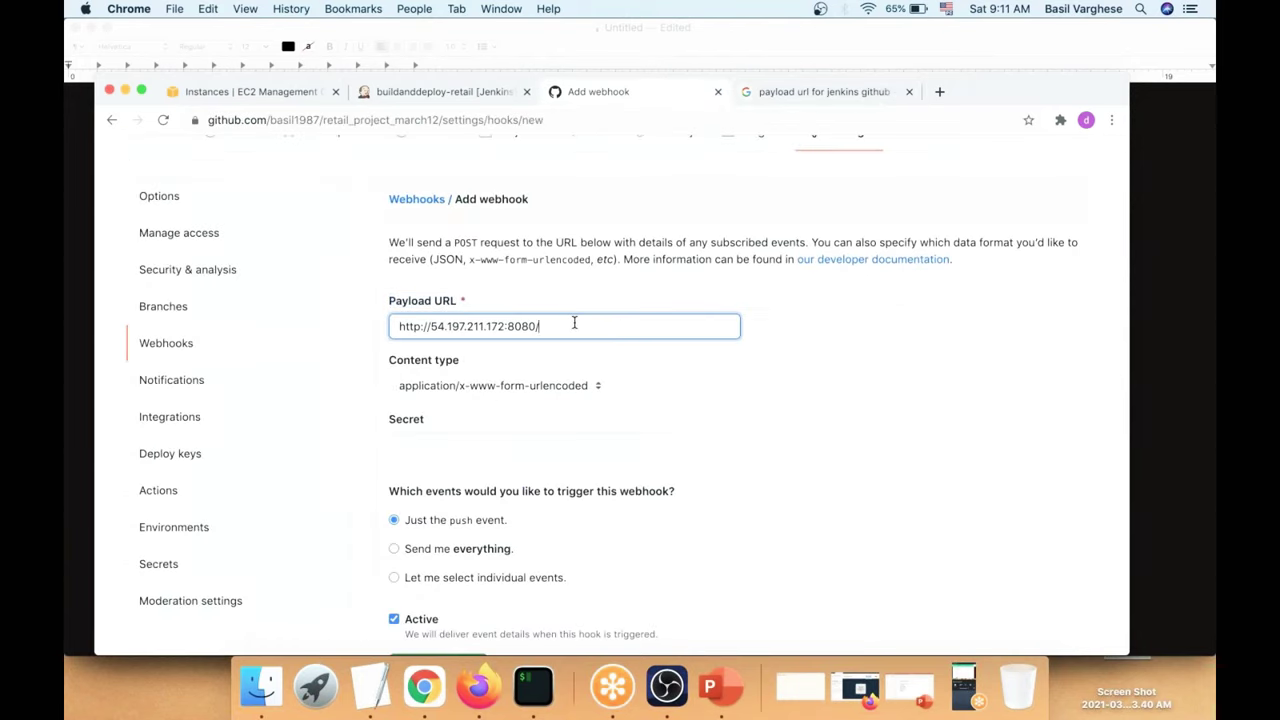
key(super+v)
drag(414, 326, 634, 326)
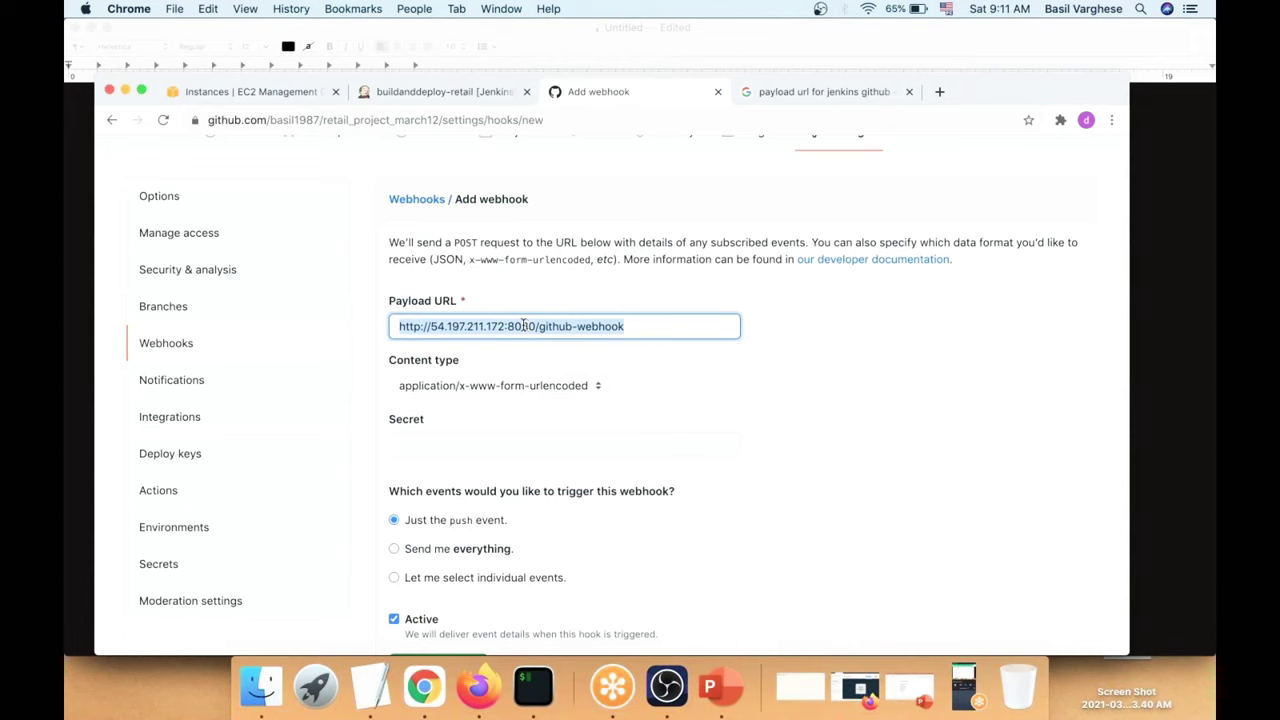
drag(538, 326, 665, 326)
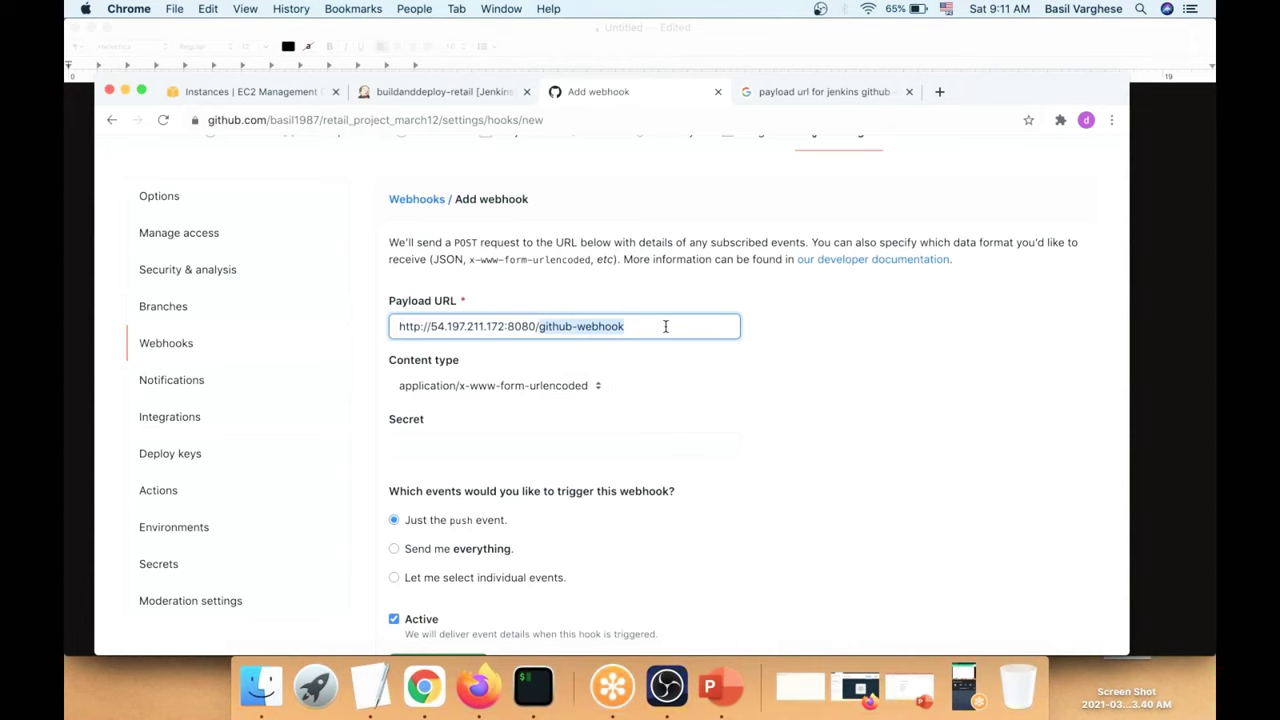
key(super+a)
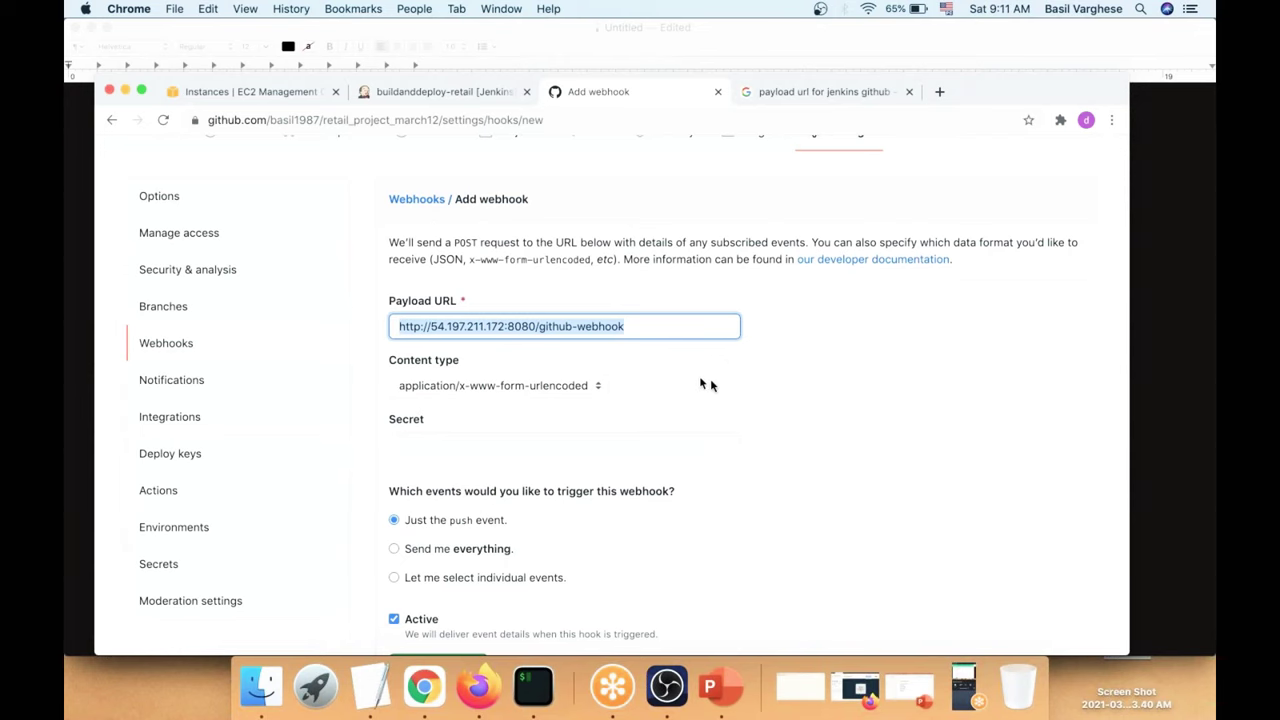
click(704, 378)
click(584, 326)
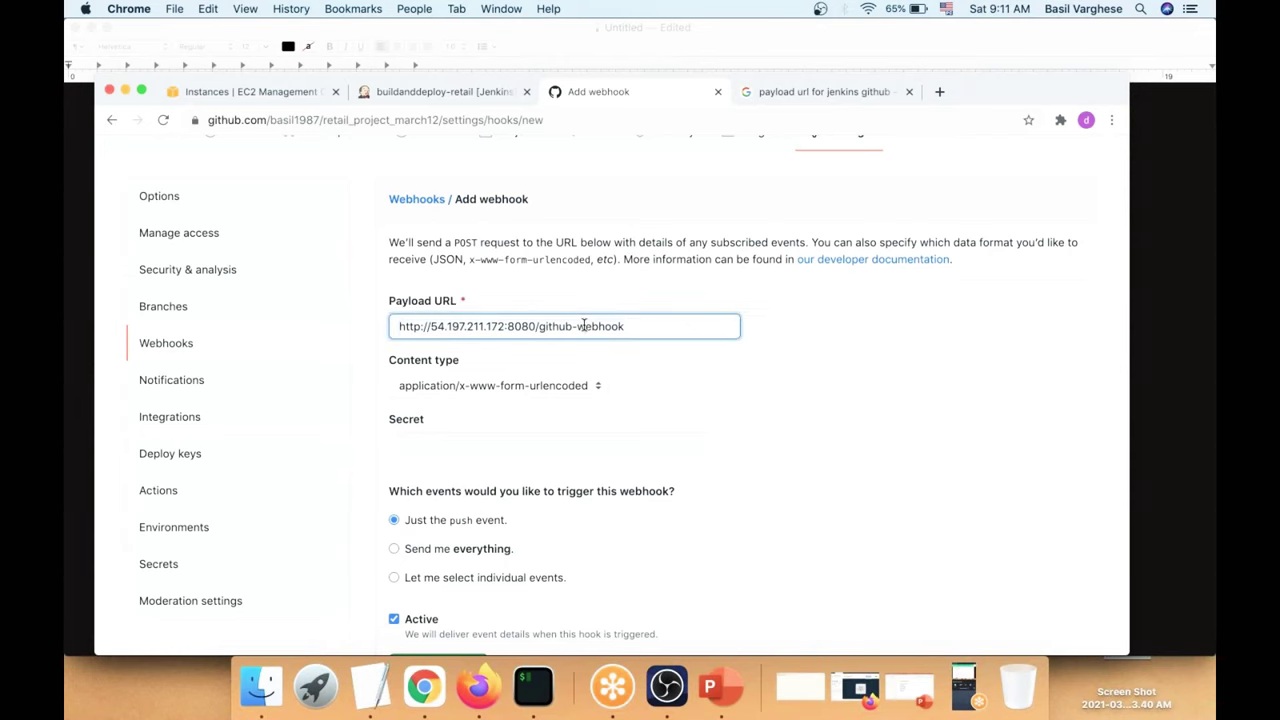
key(super+a)
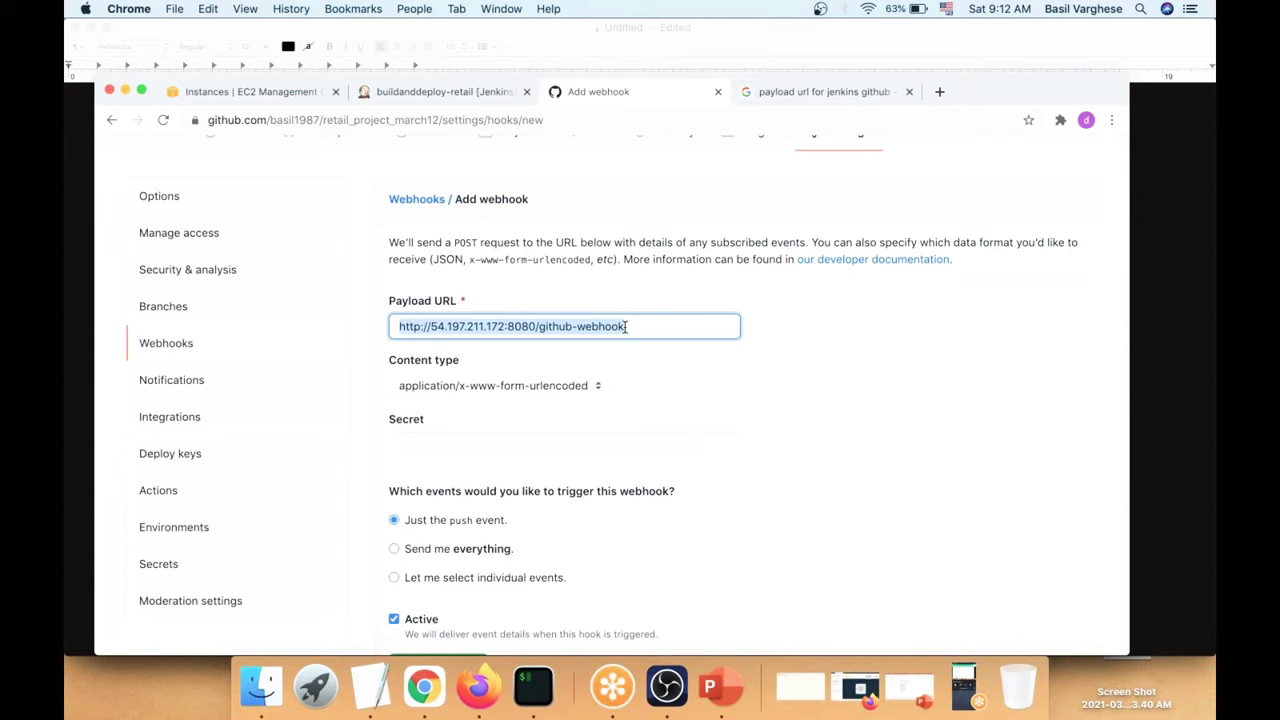
click(755, 400)
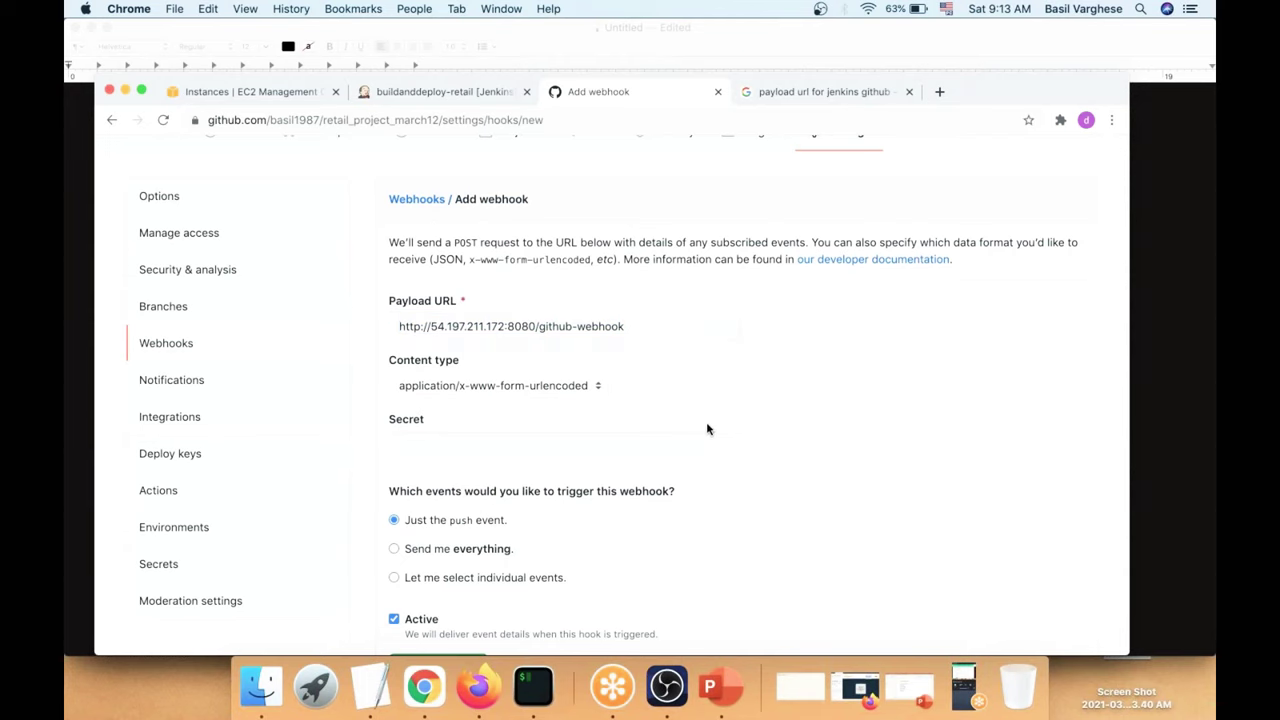
Step: Set the webhook to fire on just the push event and create it
scroll(707, 429, down, 3)
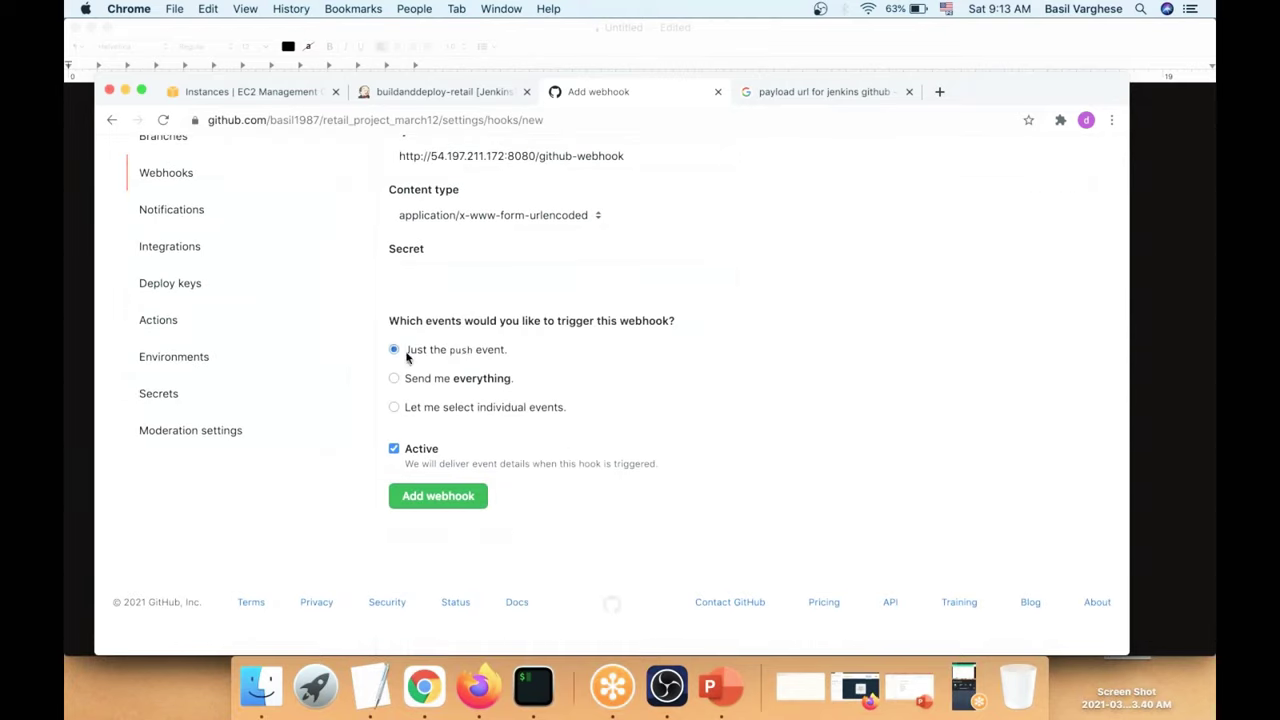
drag(406, 352, 513, 356)
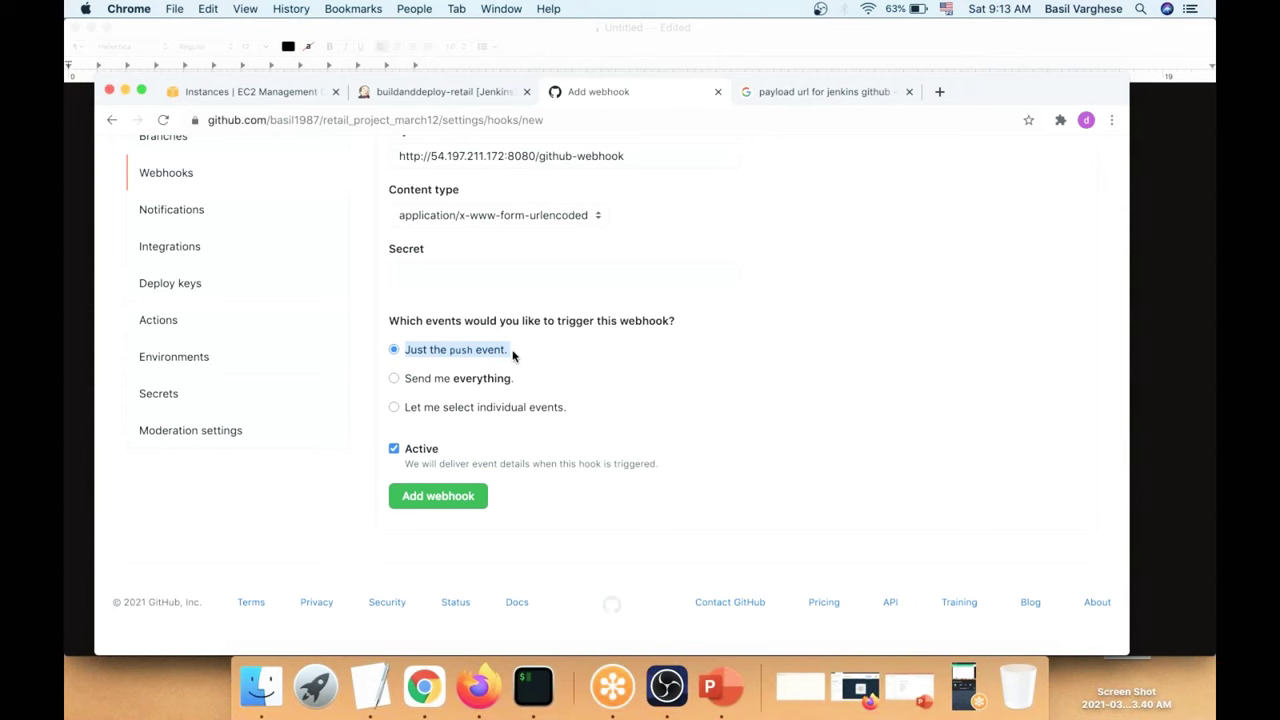
click(394, 408)
scroll(528, 436, down, 10)
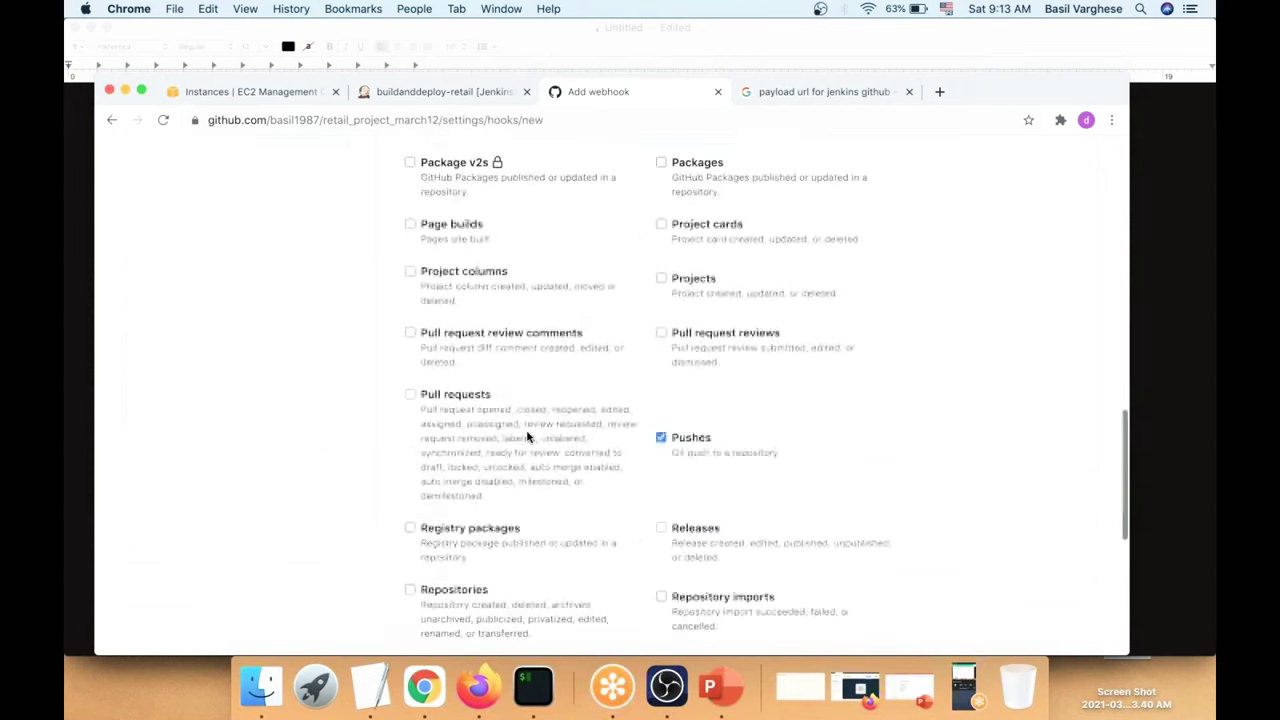
scroll(528, 436, up, 12)
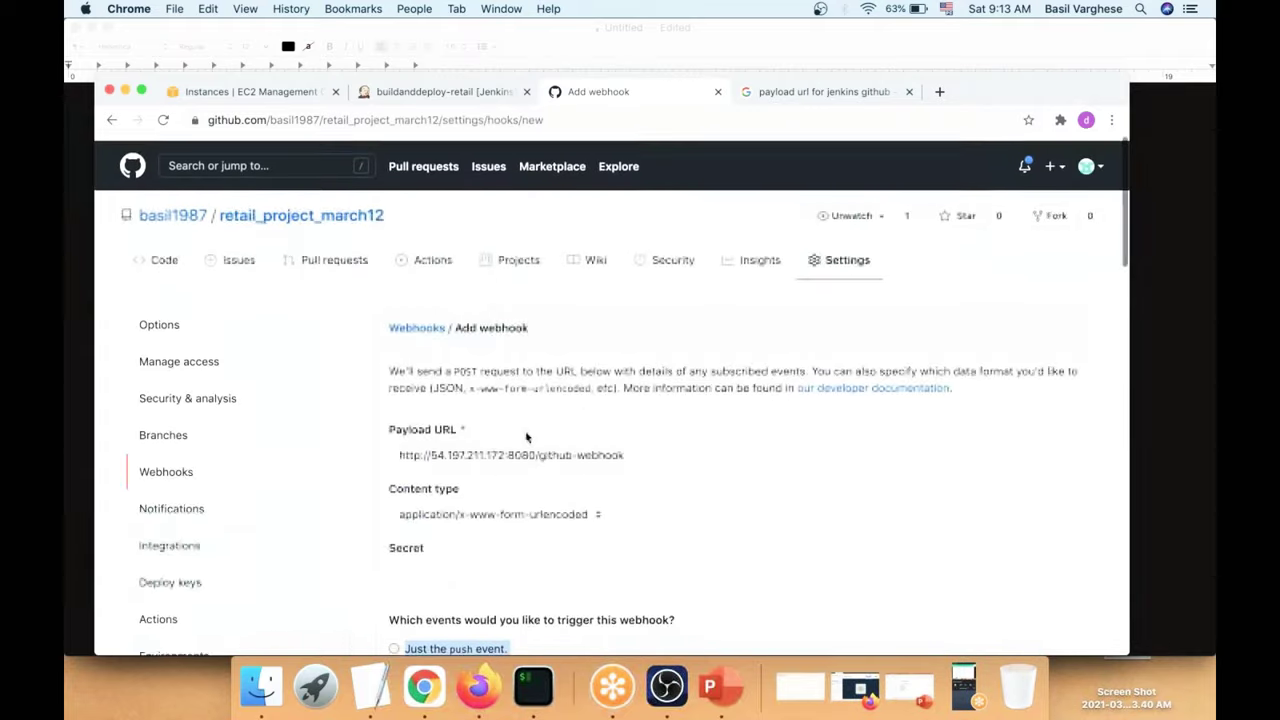
scroll(443, 528, down, 3)
click(420, 493)
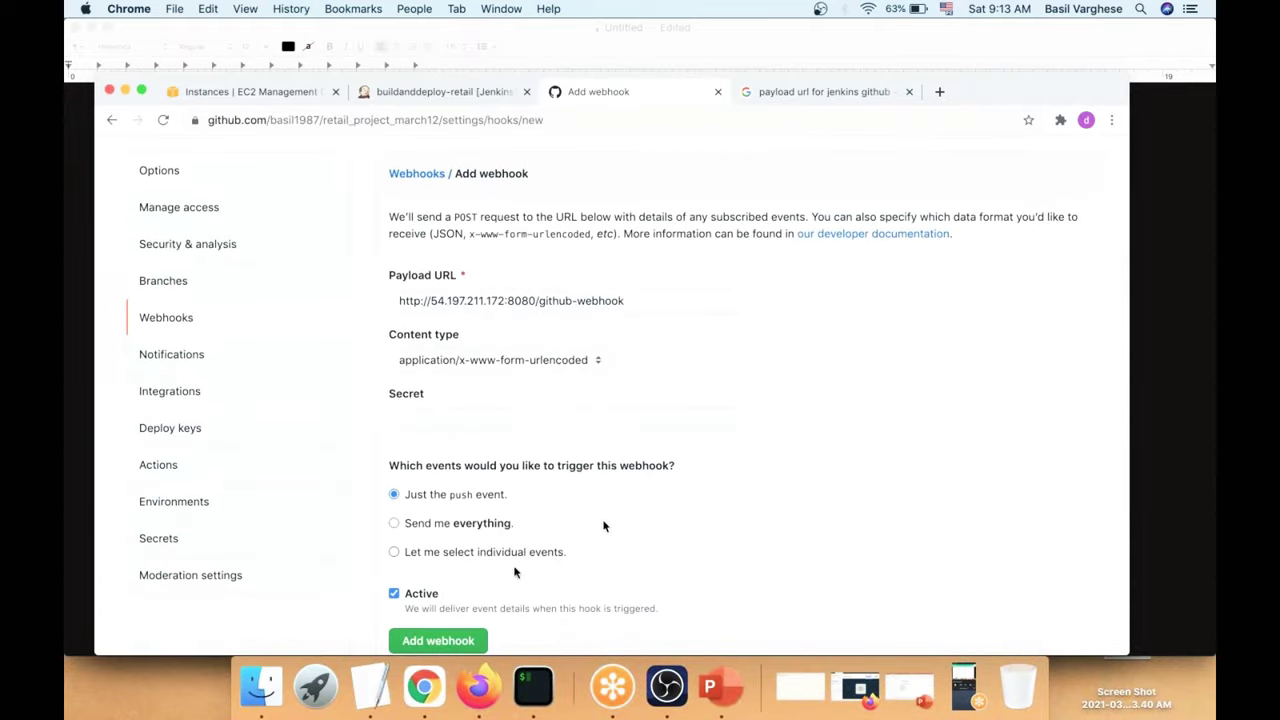
click(436, 640)
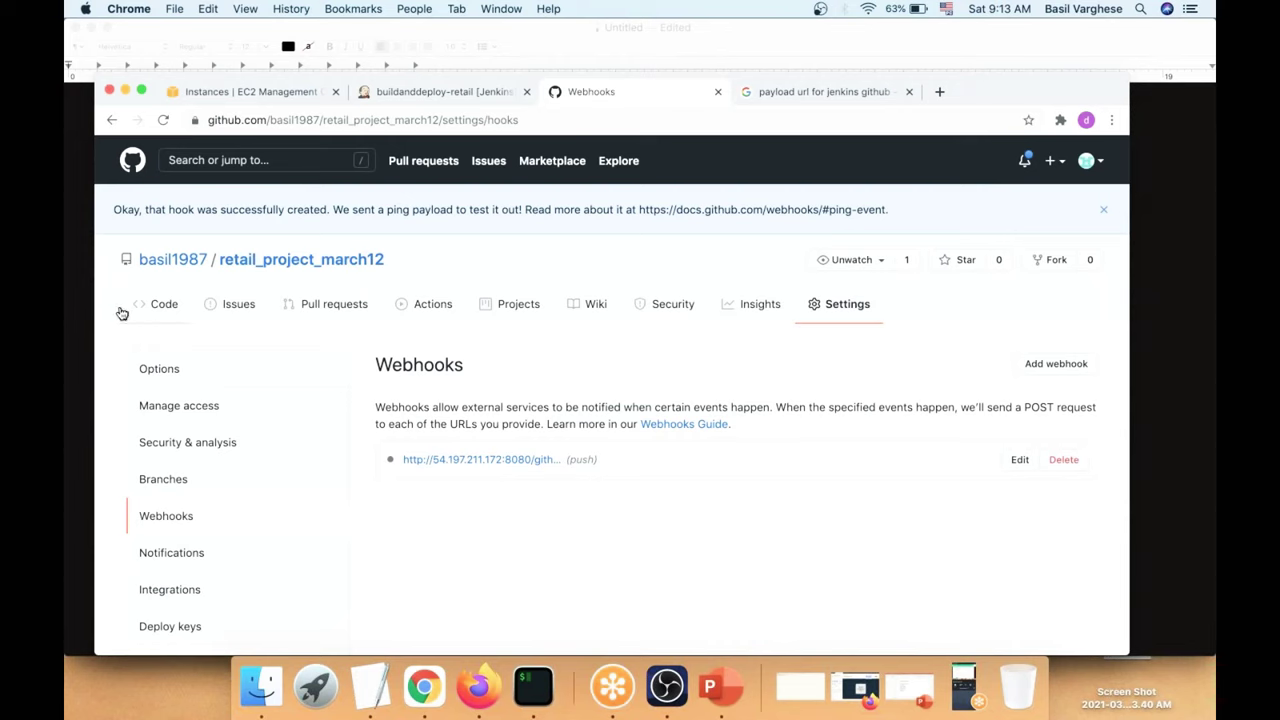
Step: Check buildanddeploy-retail's Build with Parameters form (latest, development), then go to the Jenkins dashboard
click(163, 304)
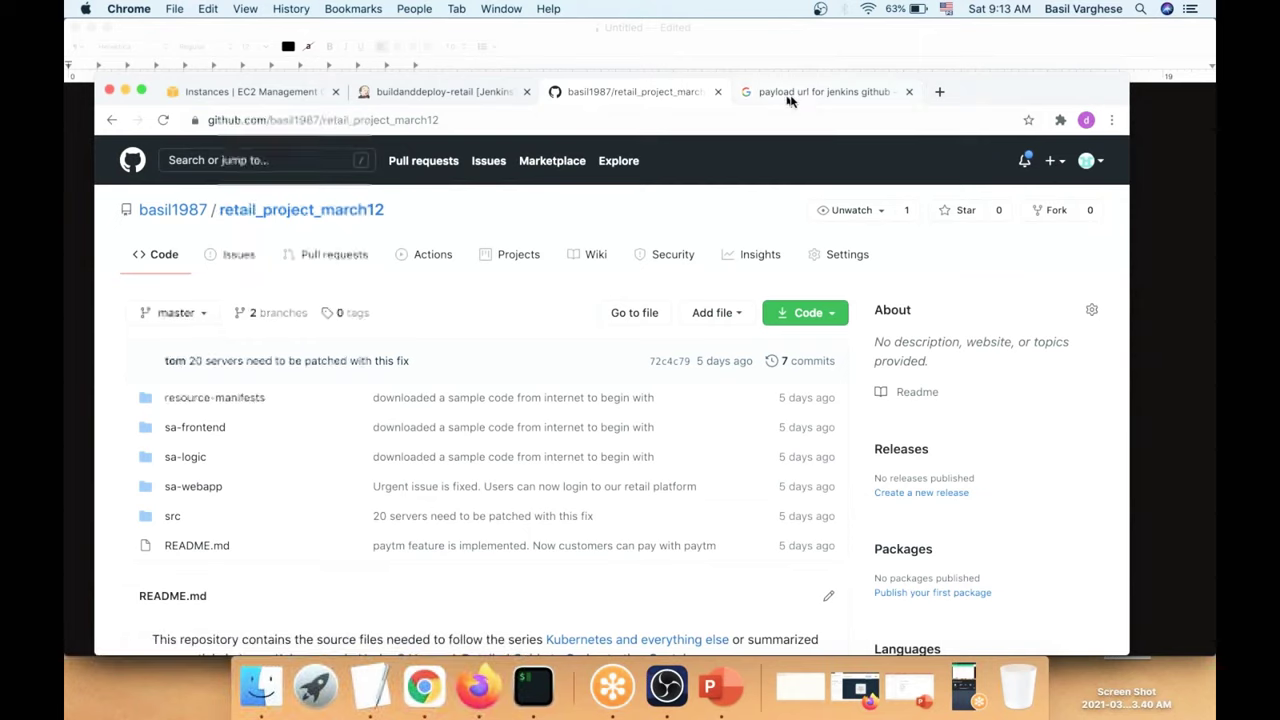
click(447, 90)
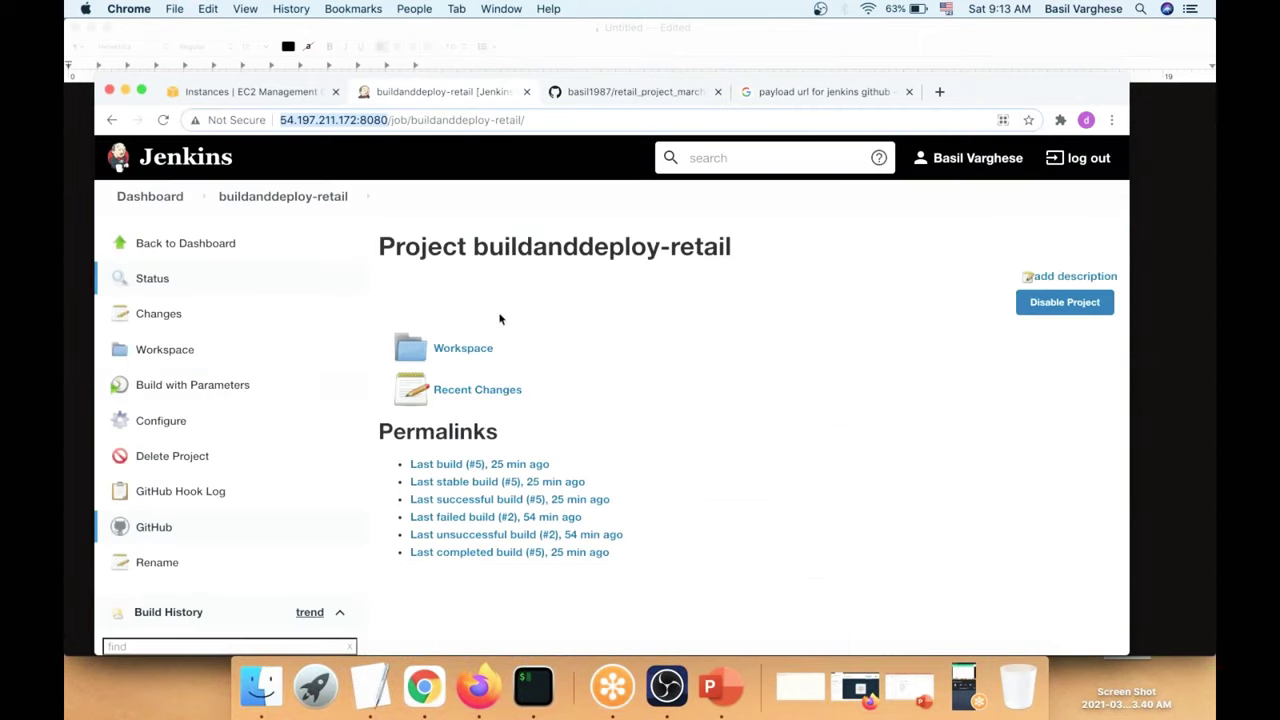
click(216, 393)
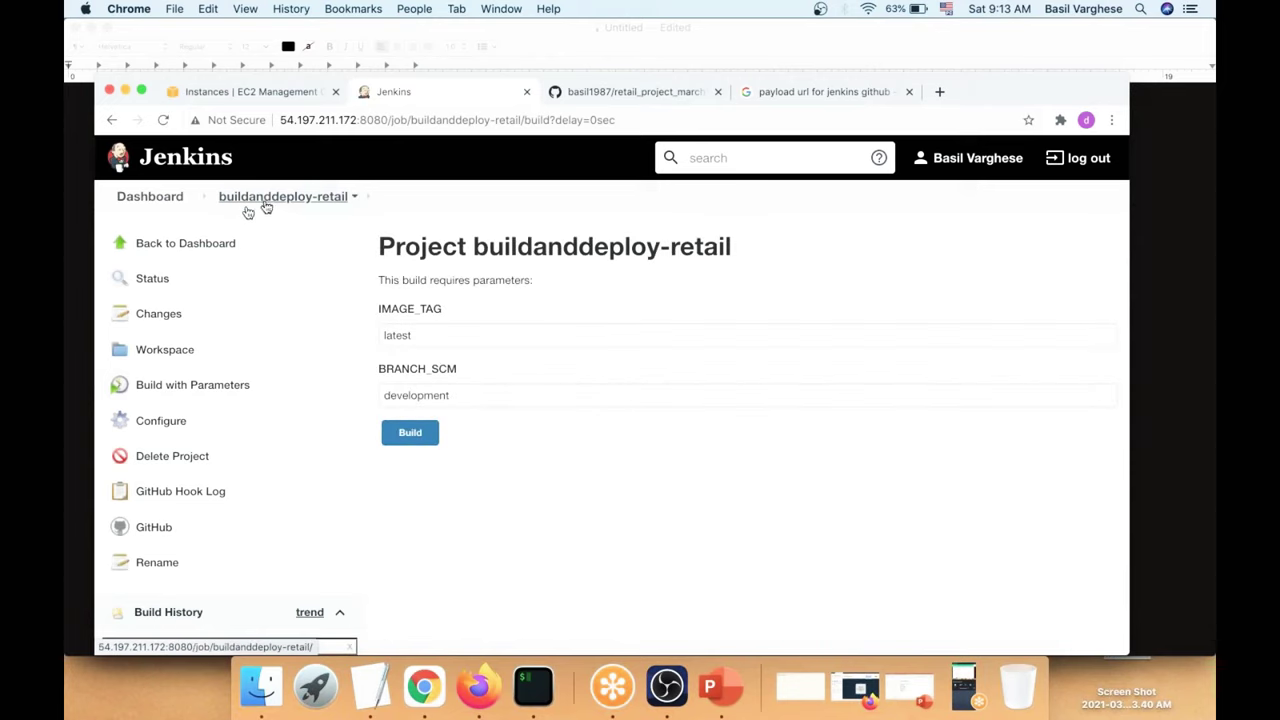
click(150, 197)
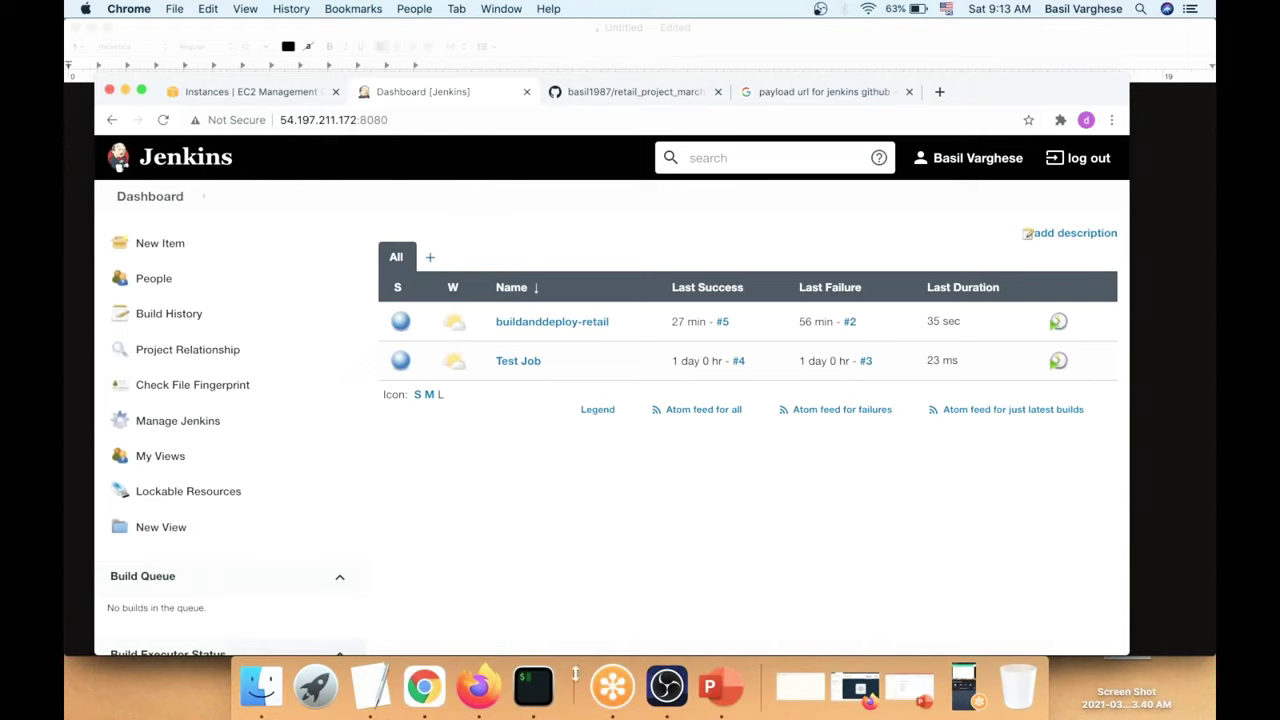
Step: Reconnect to the Jenkins server over ssh, then type ssh ubuntu@ in a new iTerm2 tab
click(533, 690)
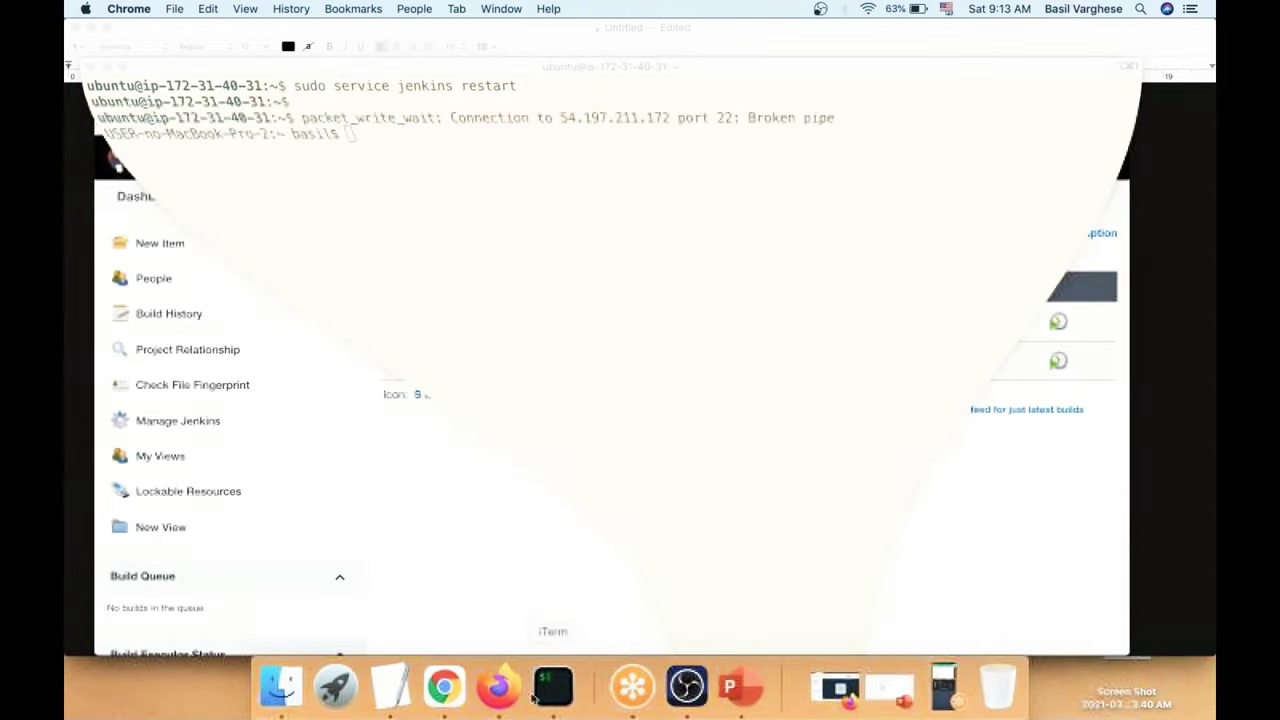
key(Return)
key(Return)
key(Return)
key(Up)
key(Return)
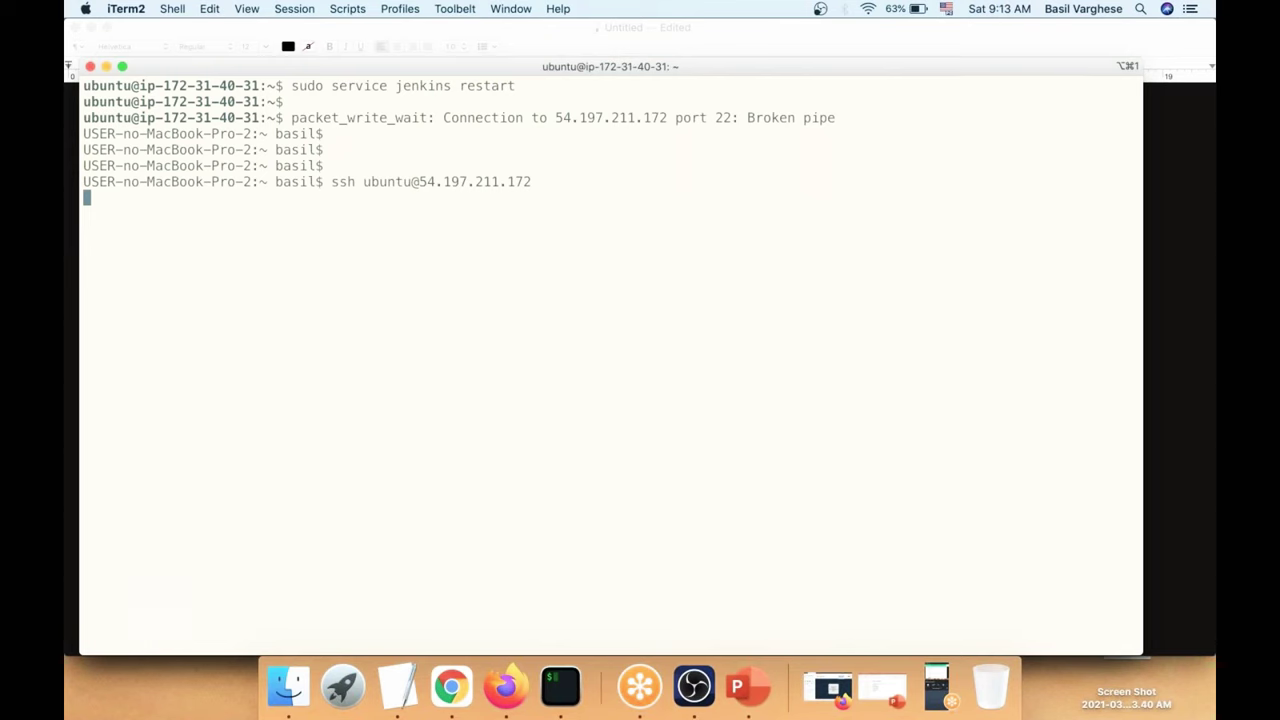
key(super+t)
text(ssh u)
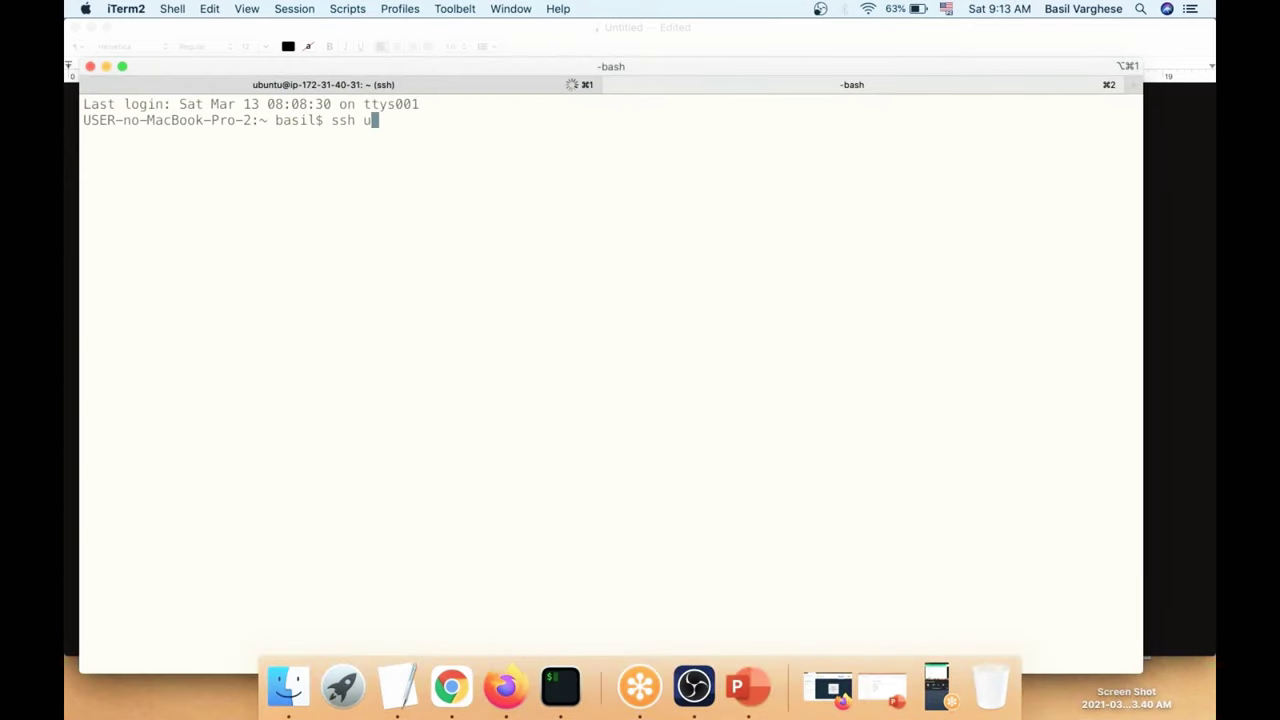
text(buntu@)
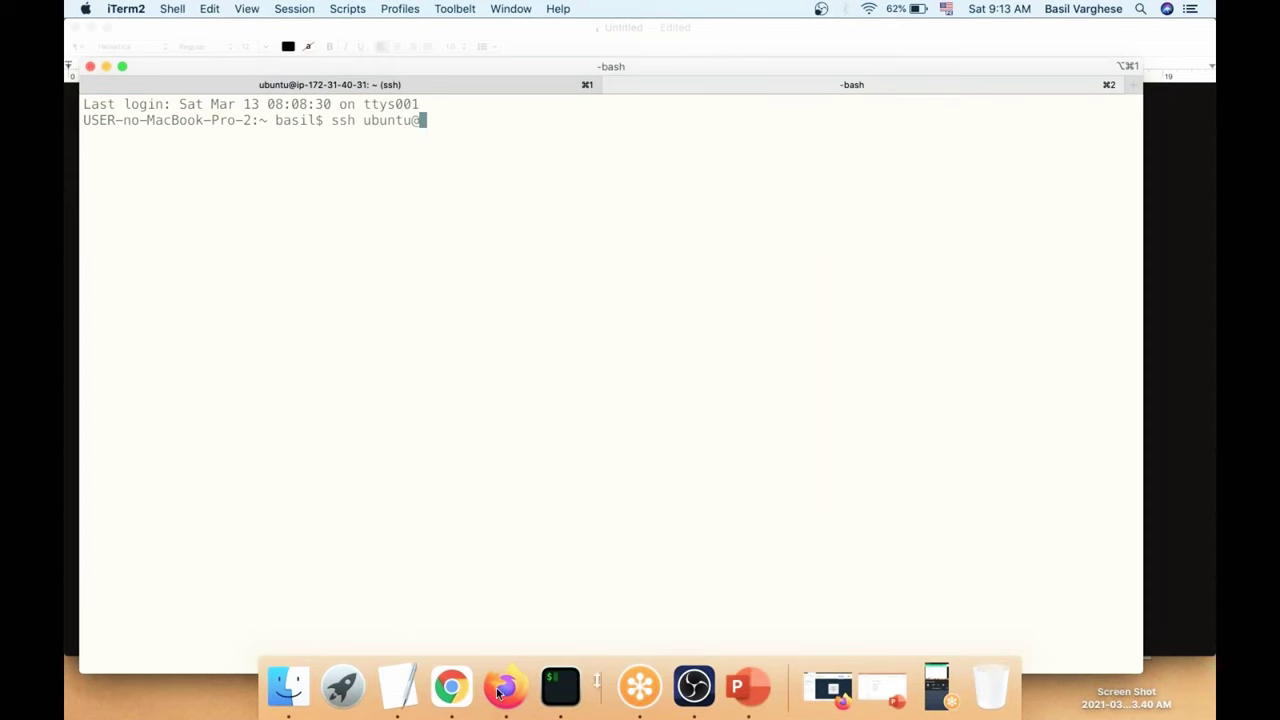
Step: Select the Git lap instance's public IPv4 3.87.244.28 in the EC2 console
click(451, 686)
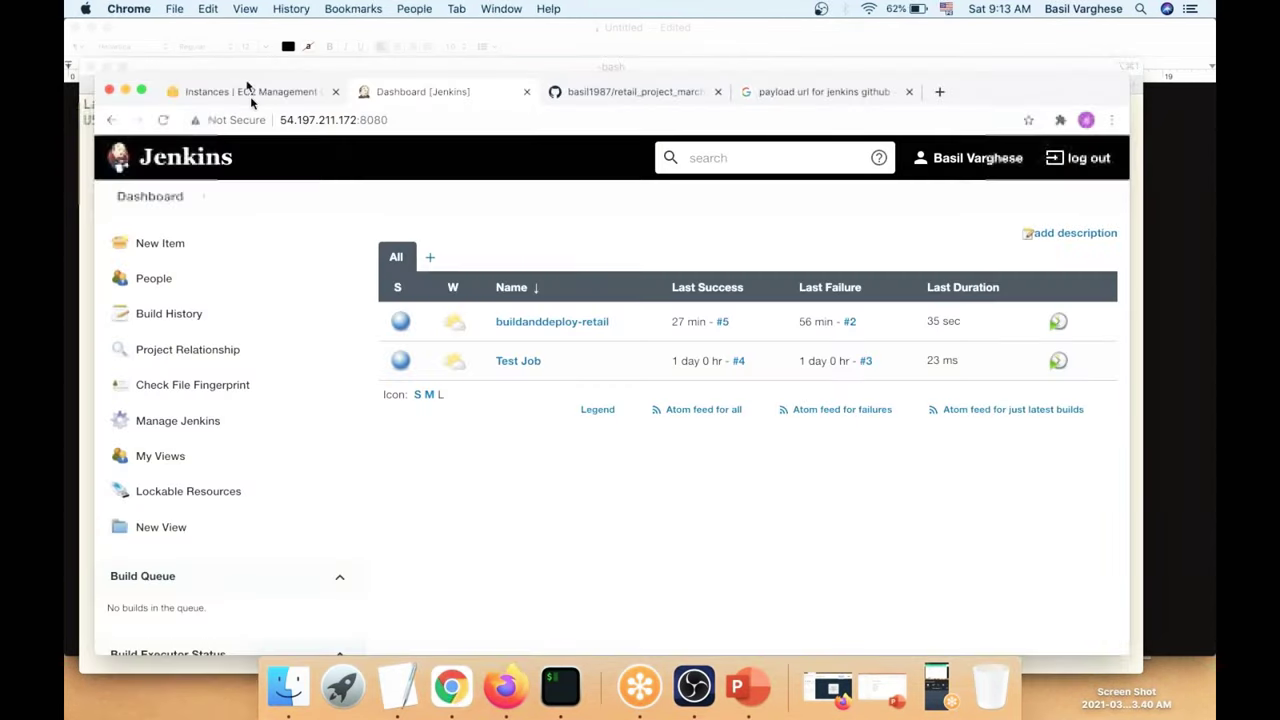
click(251, 96)
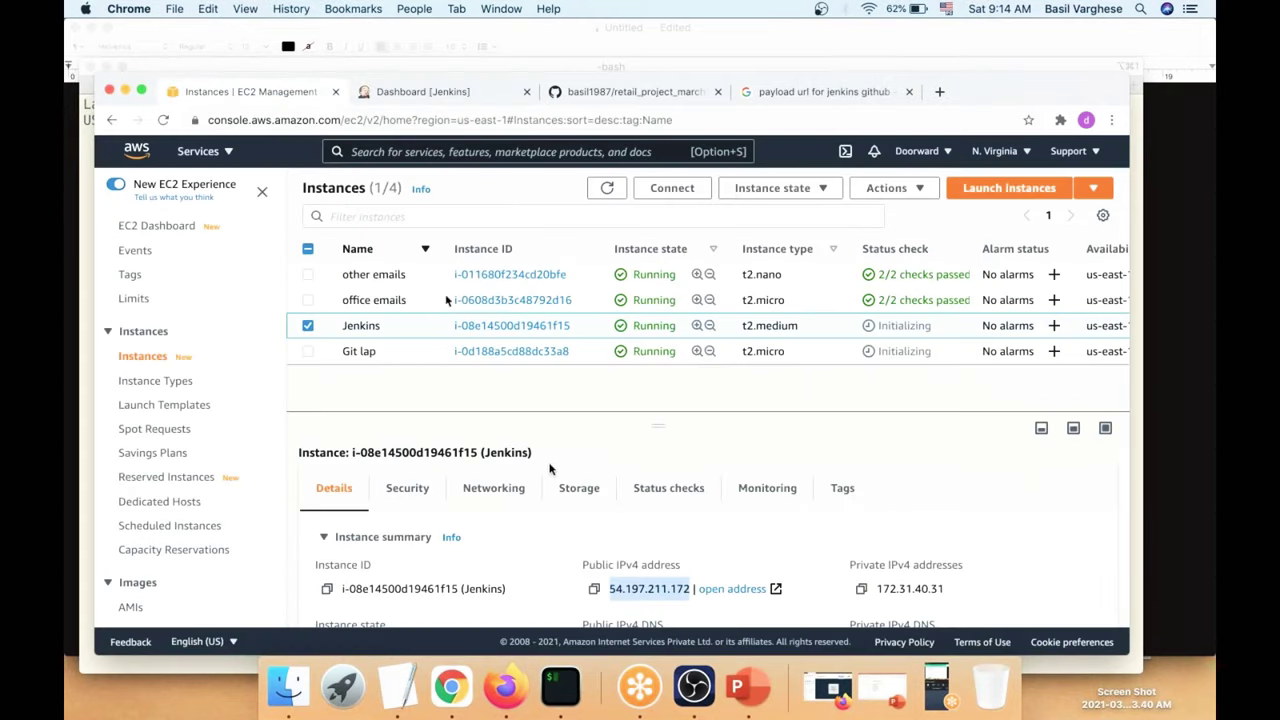
click(427, 350)
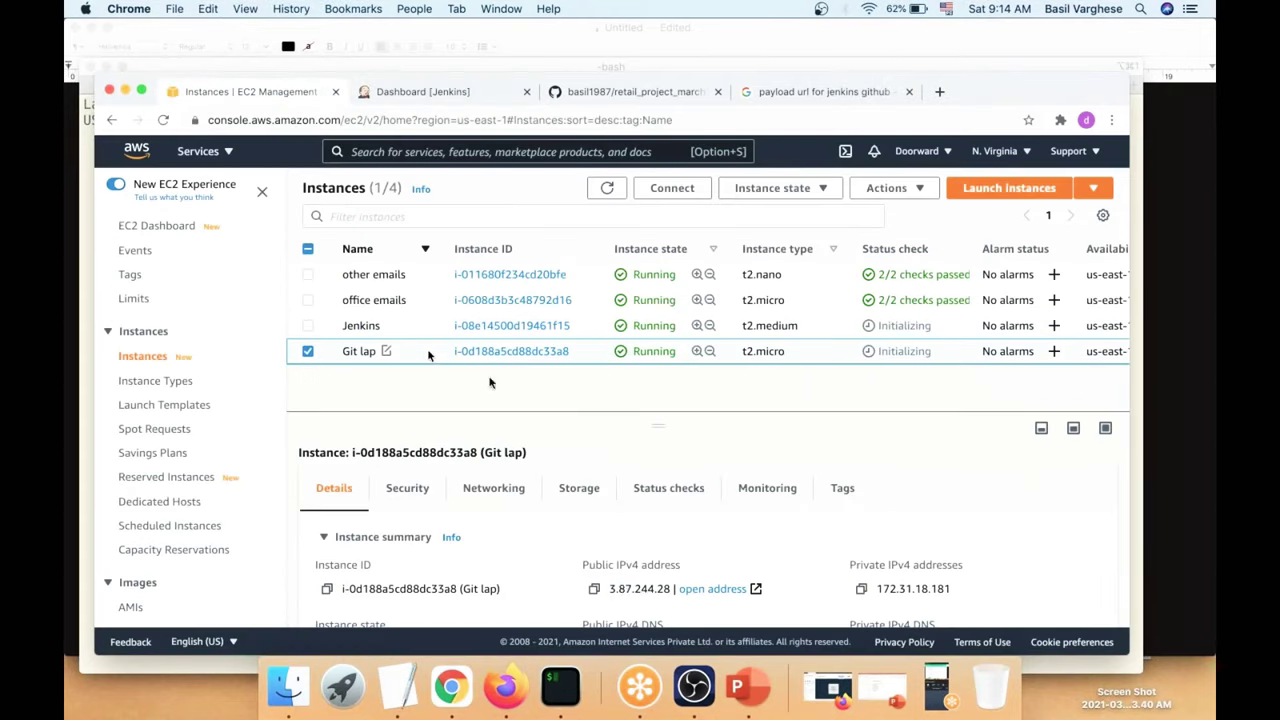
double_click(625, 588)
key(super+c)
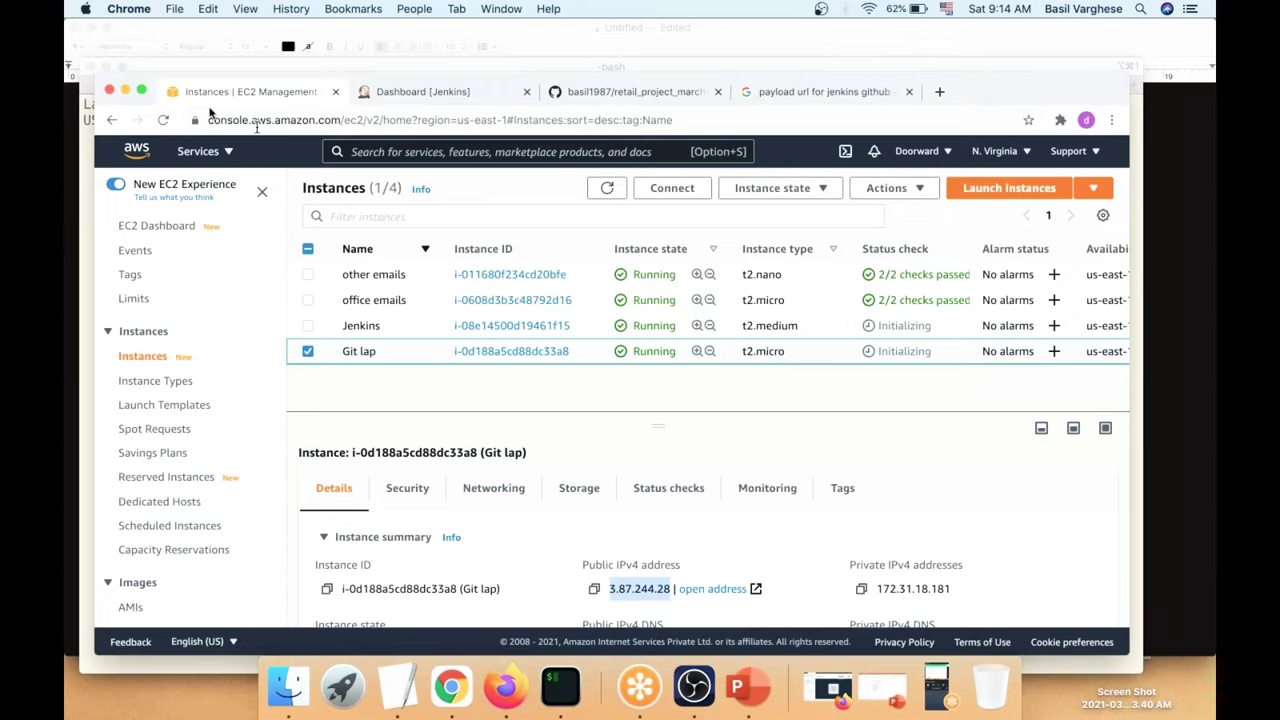
click(126, 90)
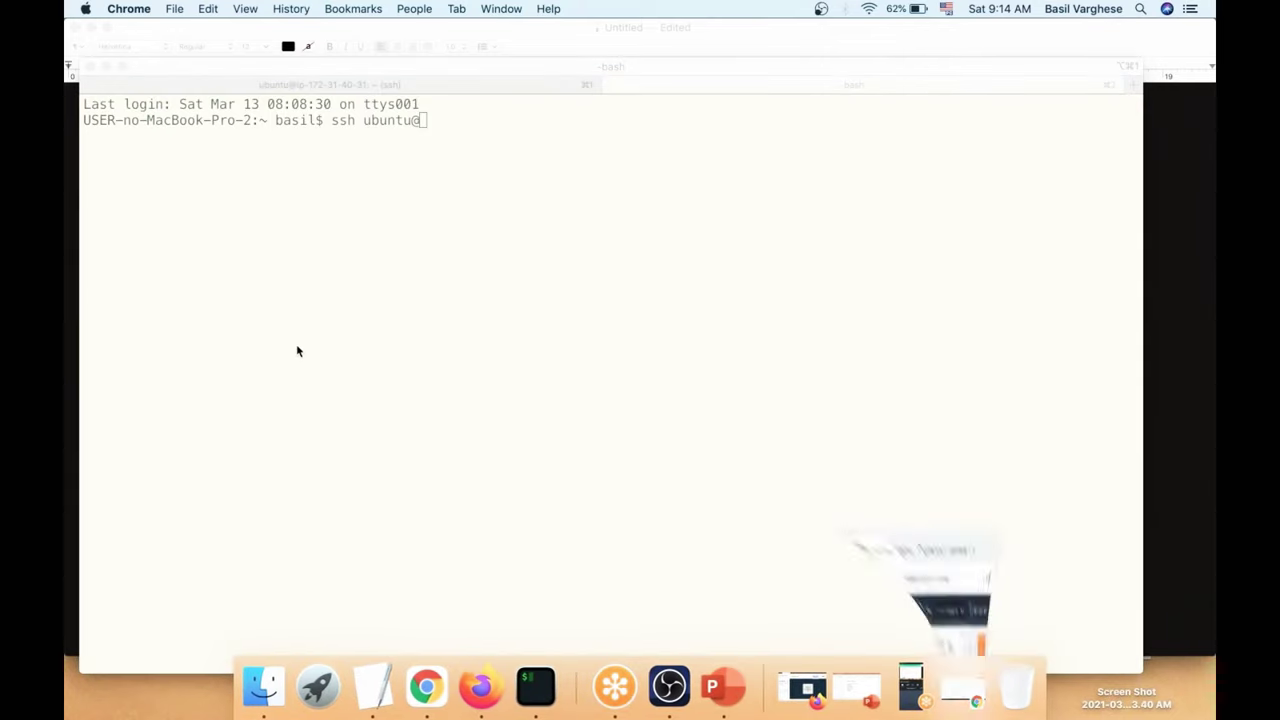
Step: SSH into the Git lap server, accept its host key, and switch to user tom with sudo su - tom
key(super+v)
key(Return)
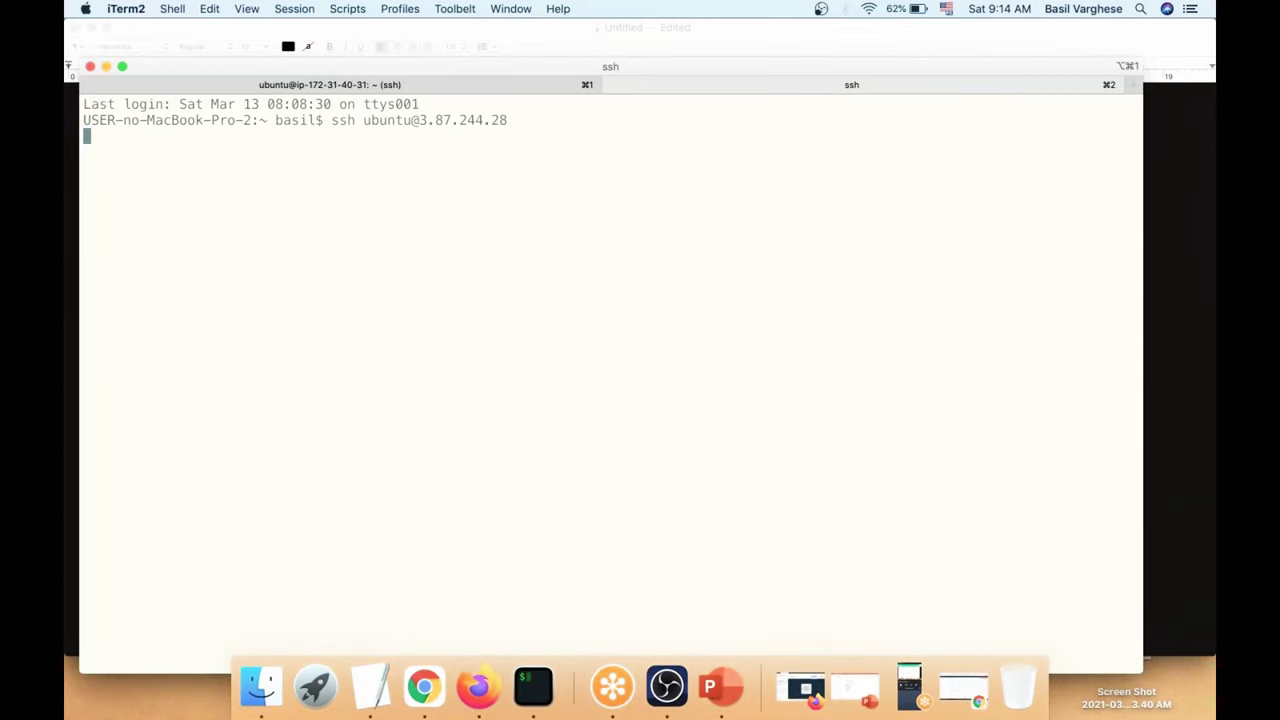
text(yes)
key(Return)
text(sudo )
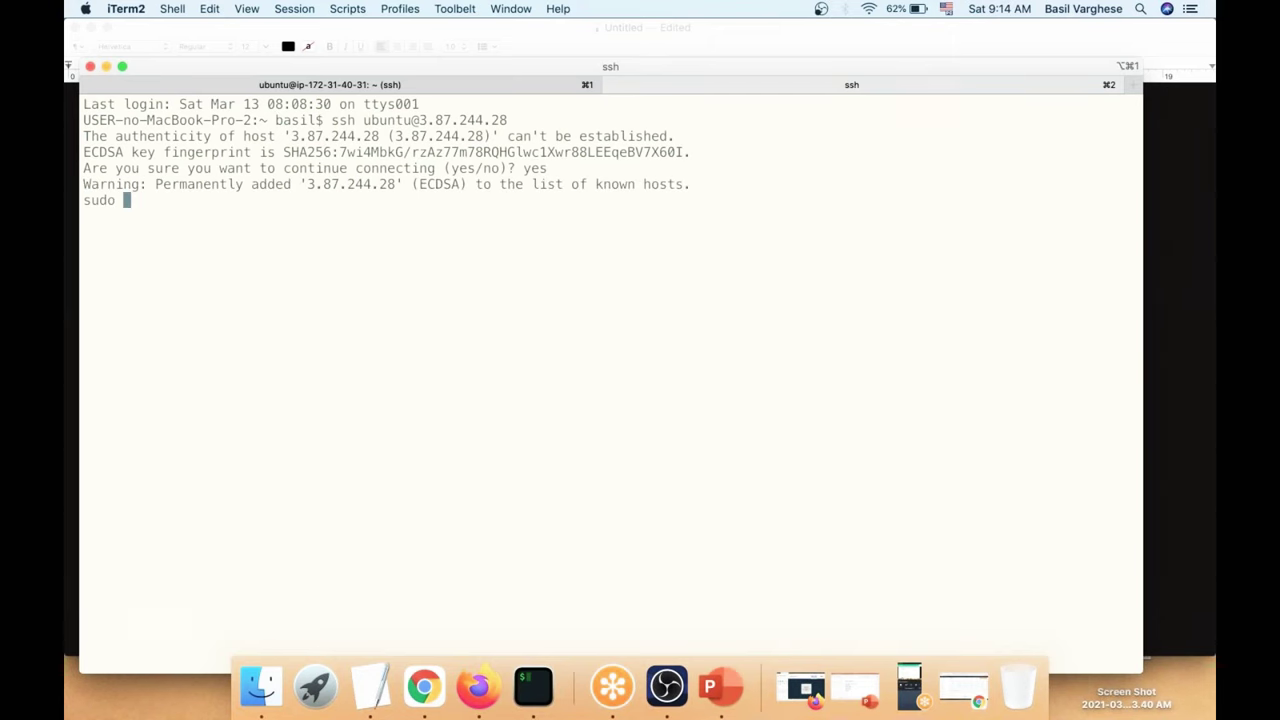
text(su - tom)
key(Return)
Step: Clear the screen, list the home directory, and change into retail_project
key(ctrl+l)
text(ls)
key(Return)
text(cd re)
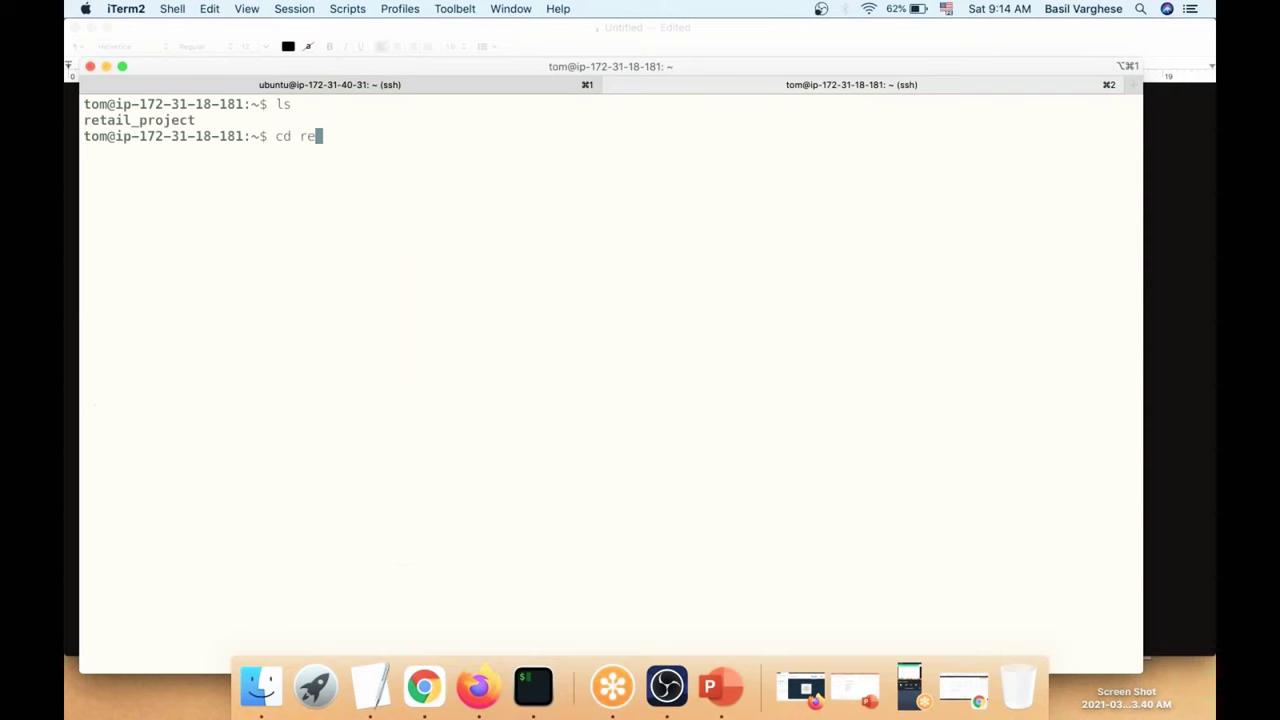
key(Tab)
key(Return)
Step: Confirm retail_project is on the development branch and check its short git status
text(git branch)
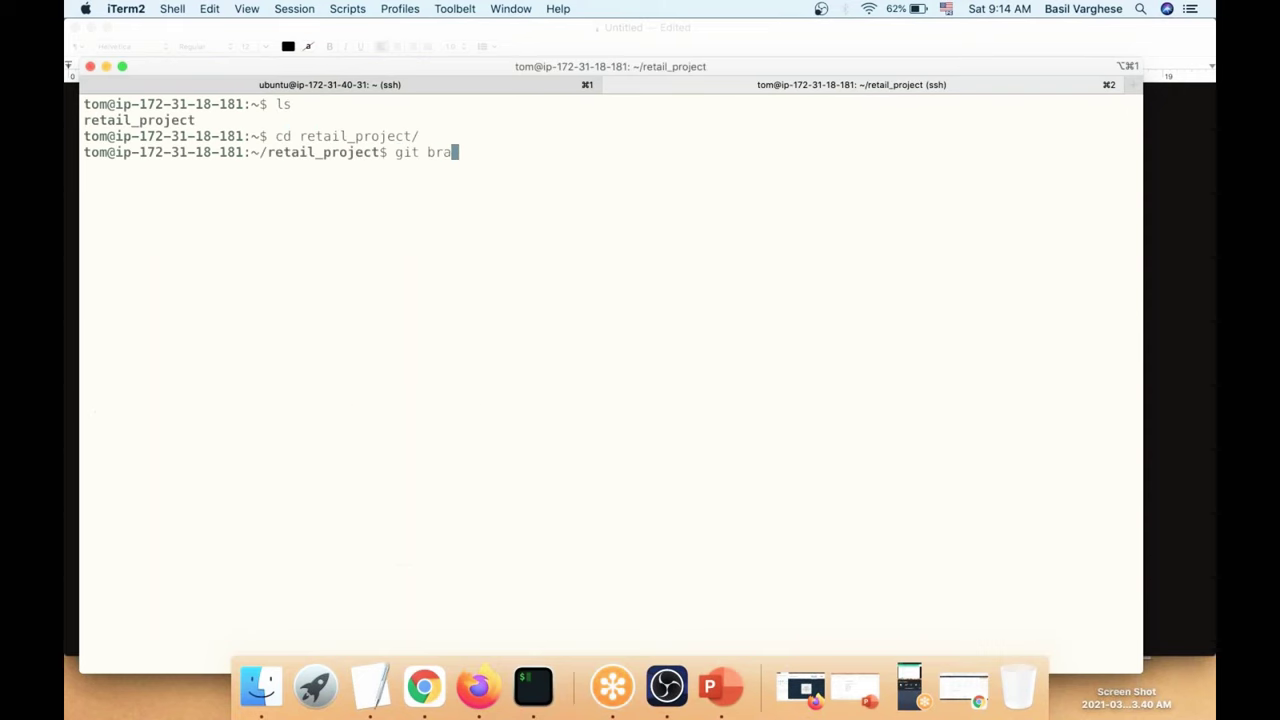
key(Return)
key(Return)
key(Return)
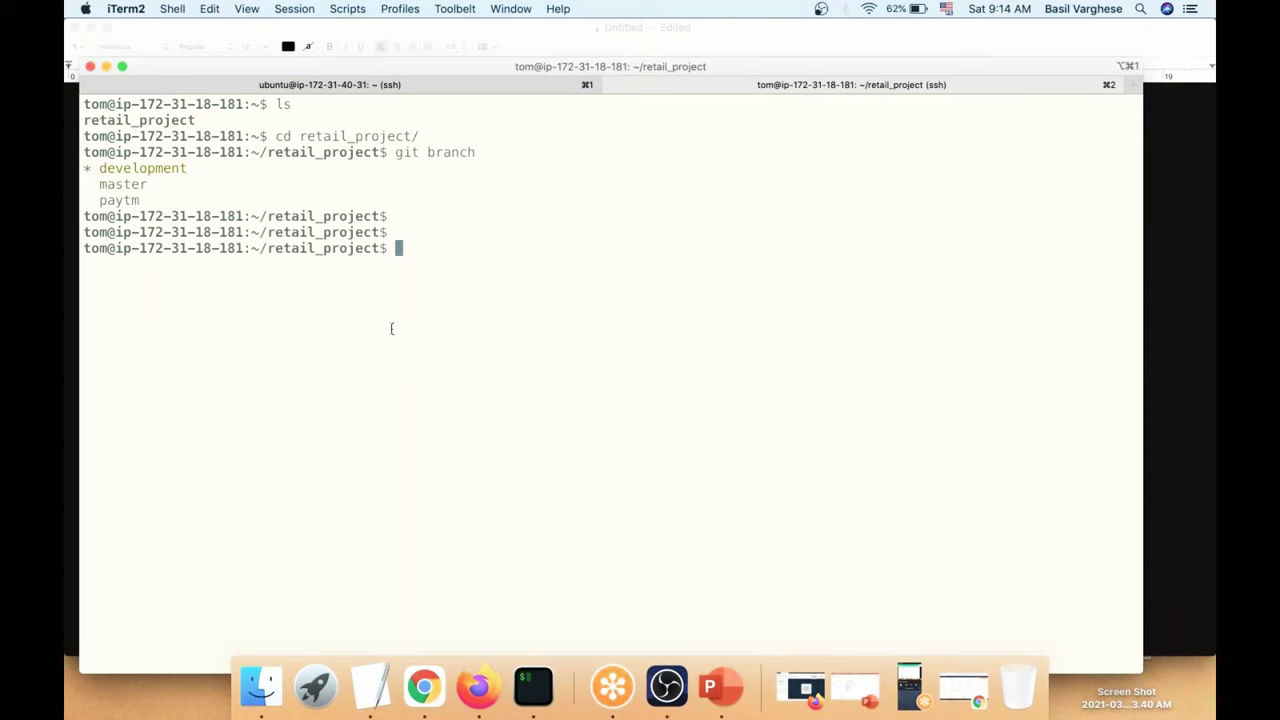
key(super+Tab)
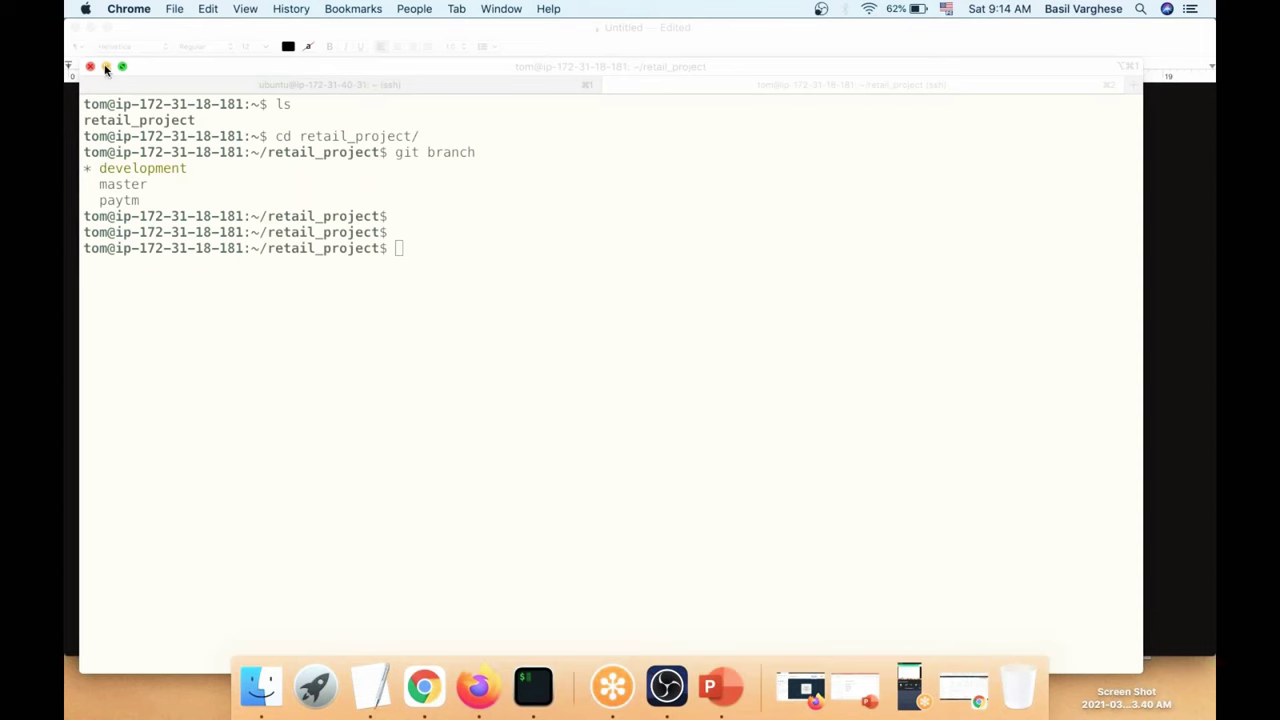
click(334, 310)
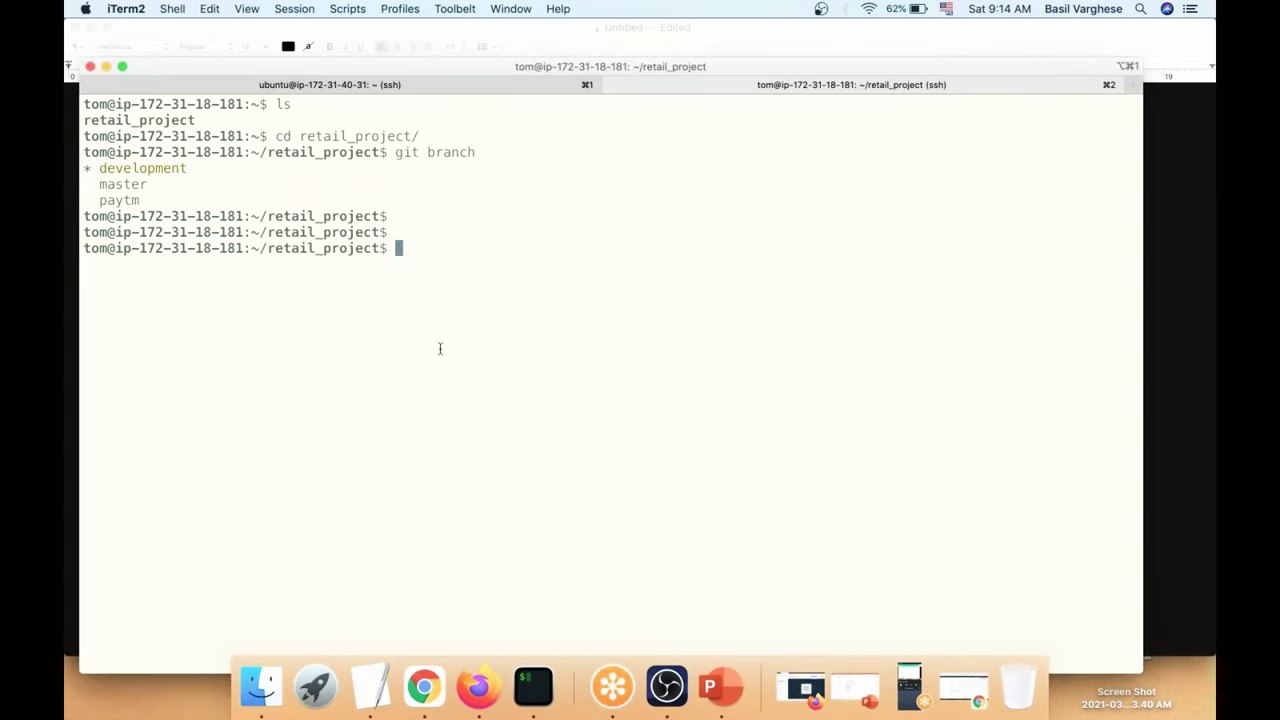
key(Return)
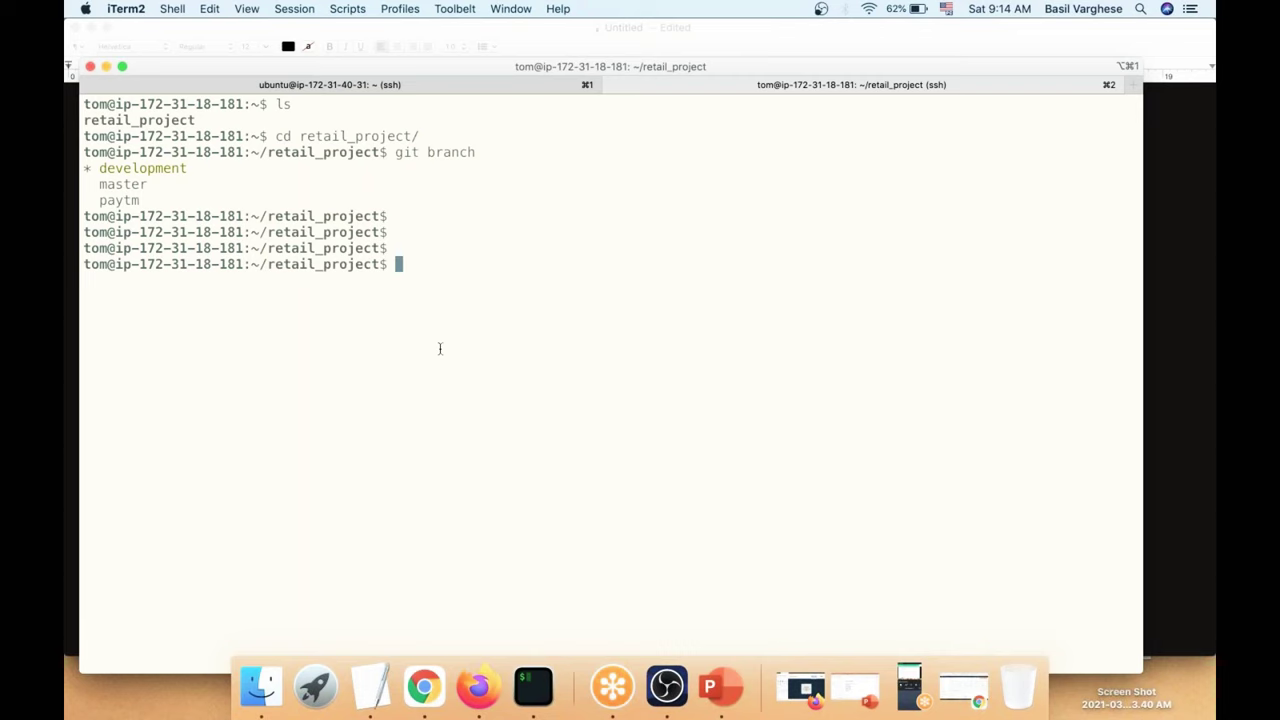
text(git status -s)
key(Return)
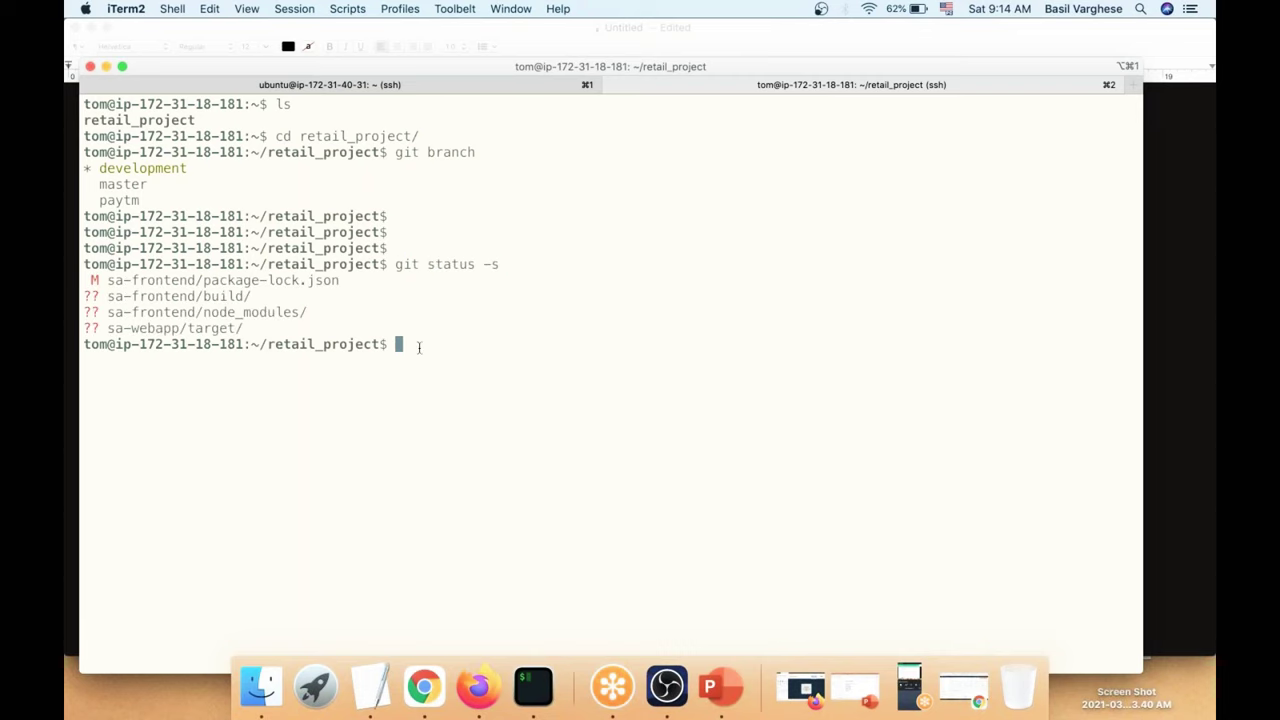
Step: Add blank lines to src/orders.old.java in nano and save the file
text(git)
key(BackSpace)
key(BackSpace)
key(BackSpace)
text(cd src)
key(Return)
text(ls)
key(Return)
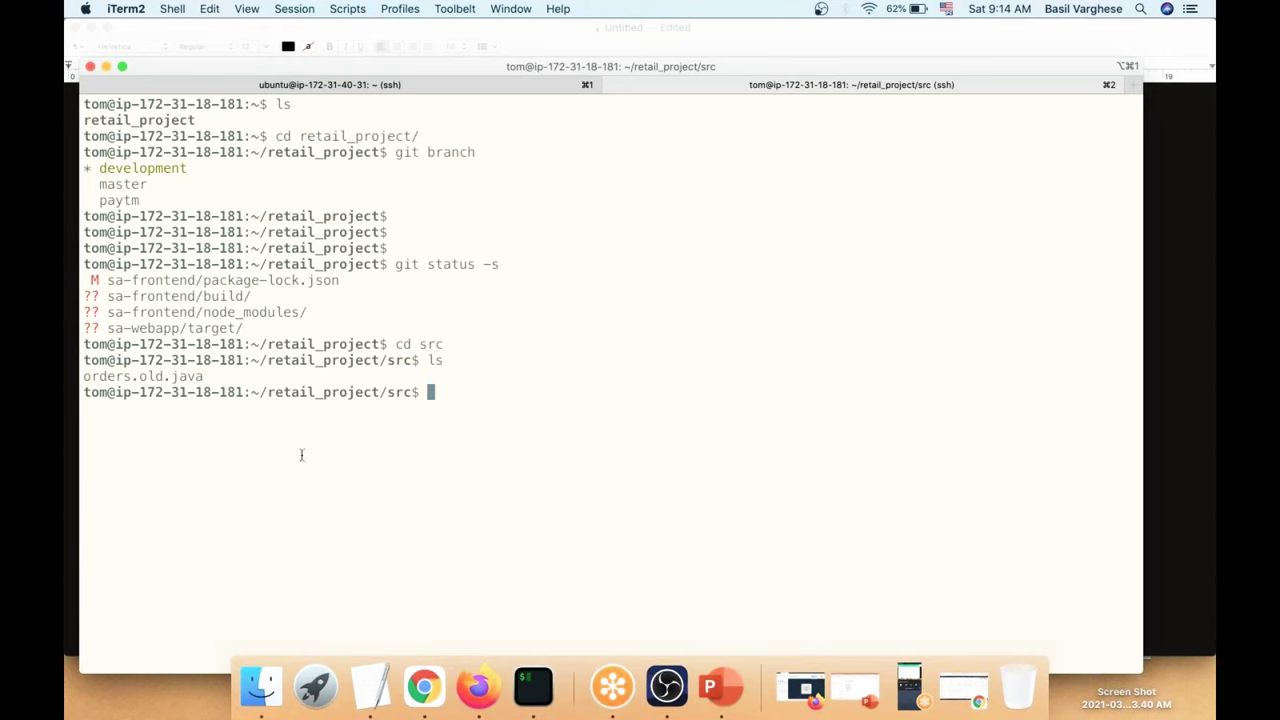
text(nano o)
key(Tab)
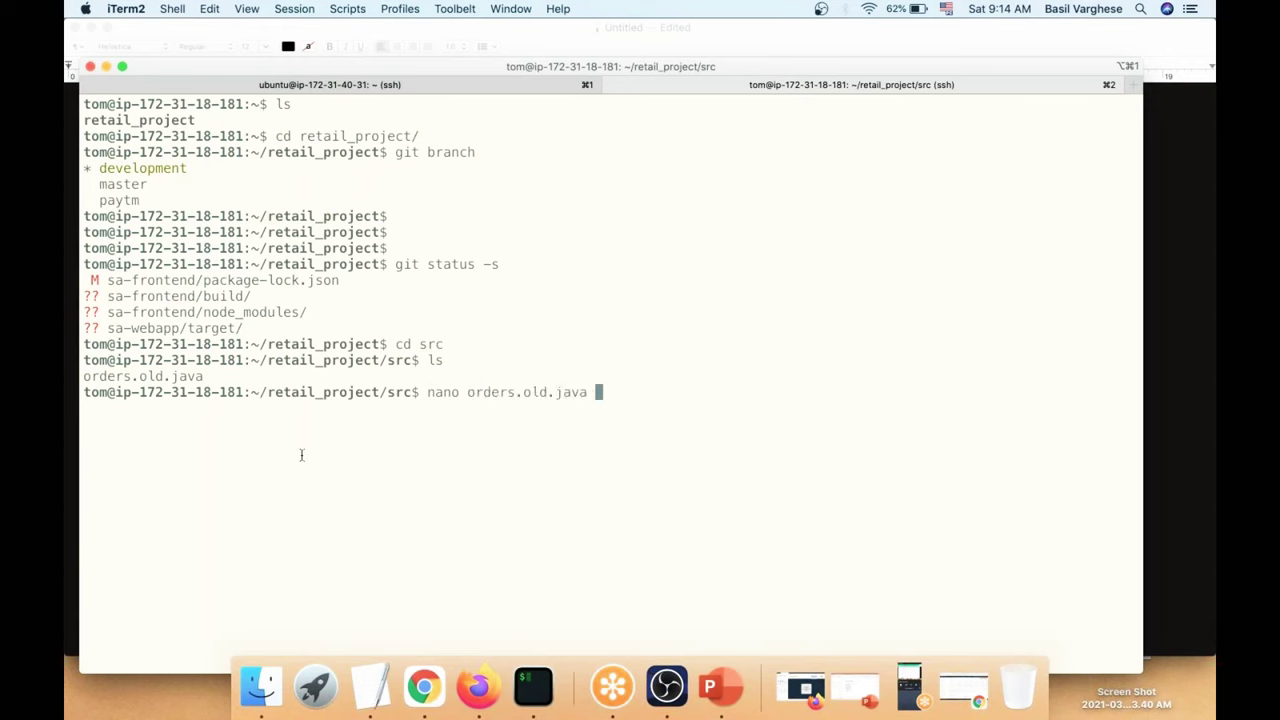
key(Return)
key(Down)
key(Down)
key(Down)
key(Down)
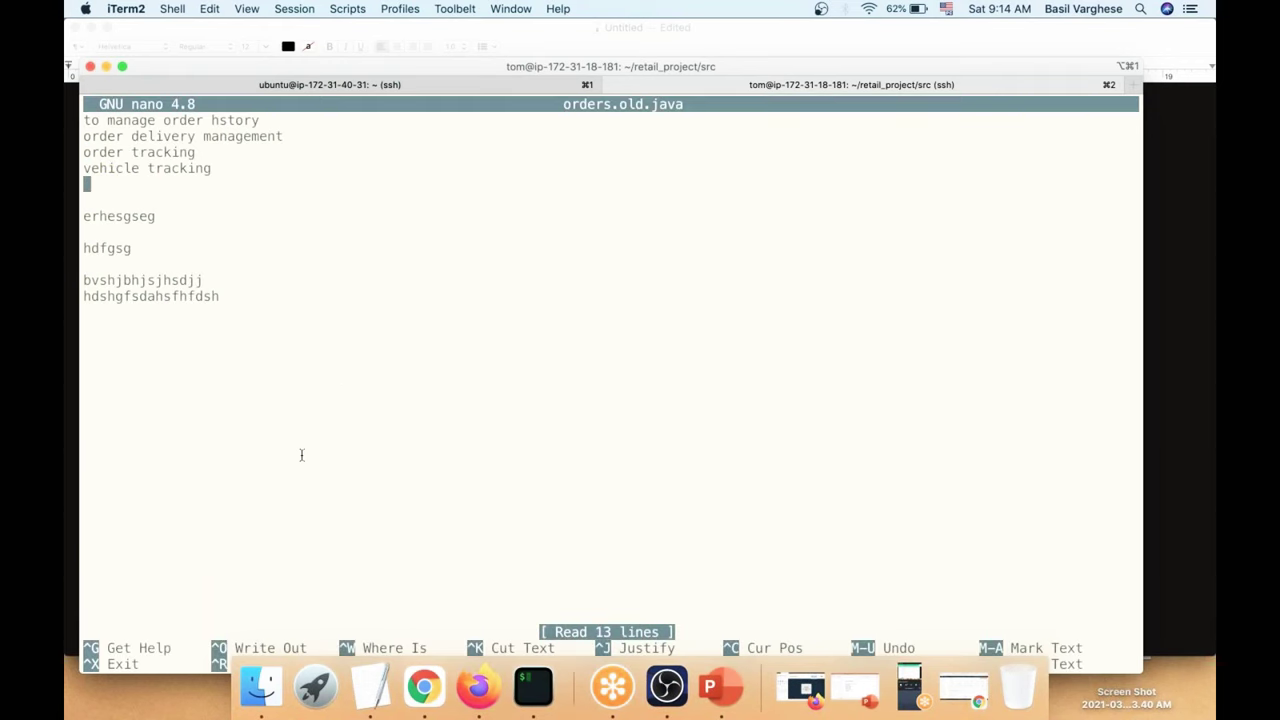
key(Return)
key(Return)
key(ctrl+o)
key(Return)
key(ctrl+x)
key(Return)
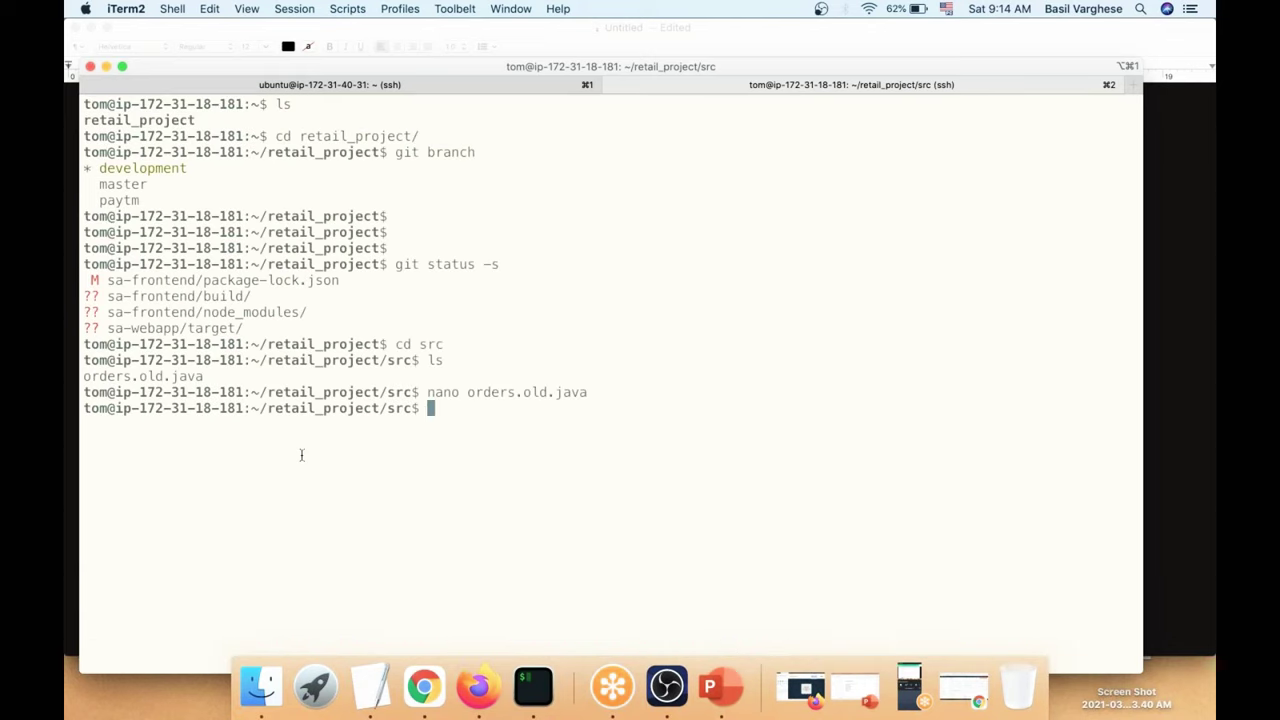
Step: Stage orders.old.java and commit it with the message "fixed login issue"
text(git add)
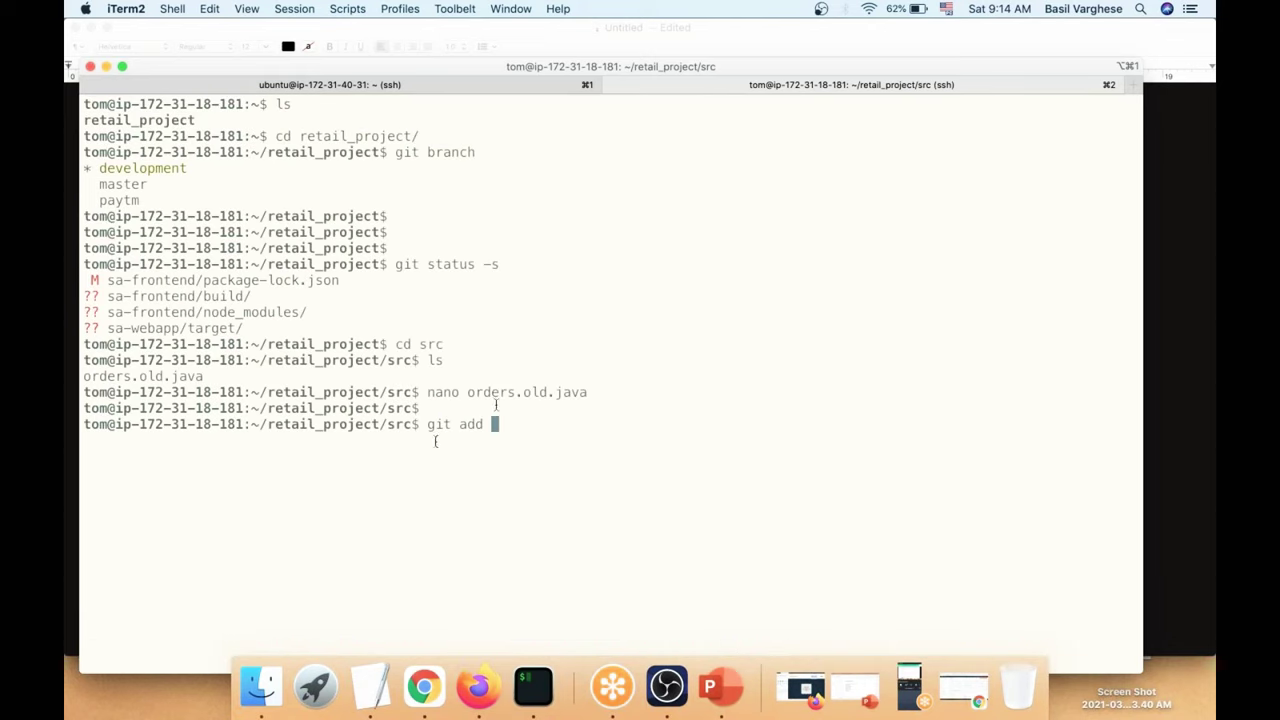
double_click(508, 394)
key(super+v)
key(Return)
text(git commit -m)
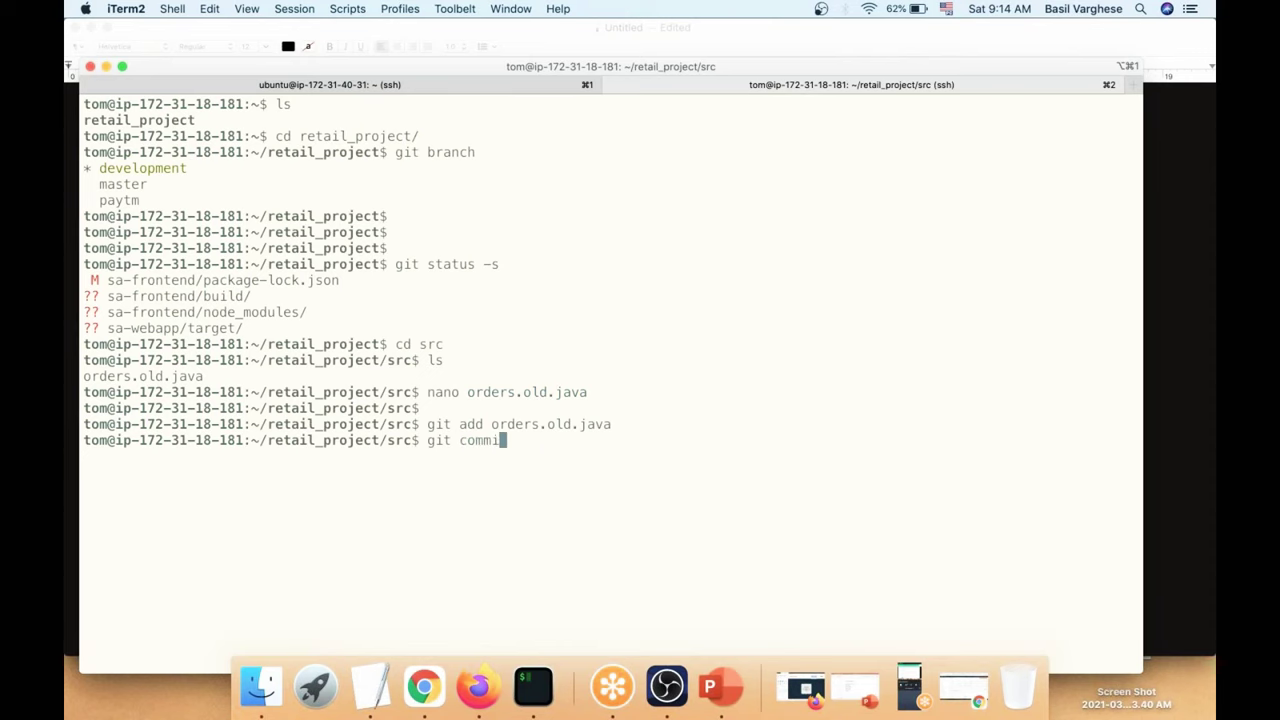
text(fixed login issue")
key(Return)
Step: Push the development branch to origin, correcting the mistyped docker push to git push
text(docker push origin develop)
key(Return)
key(Up)
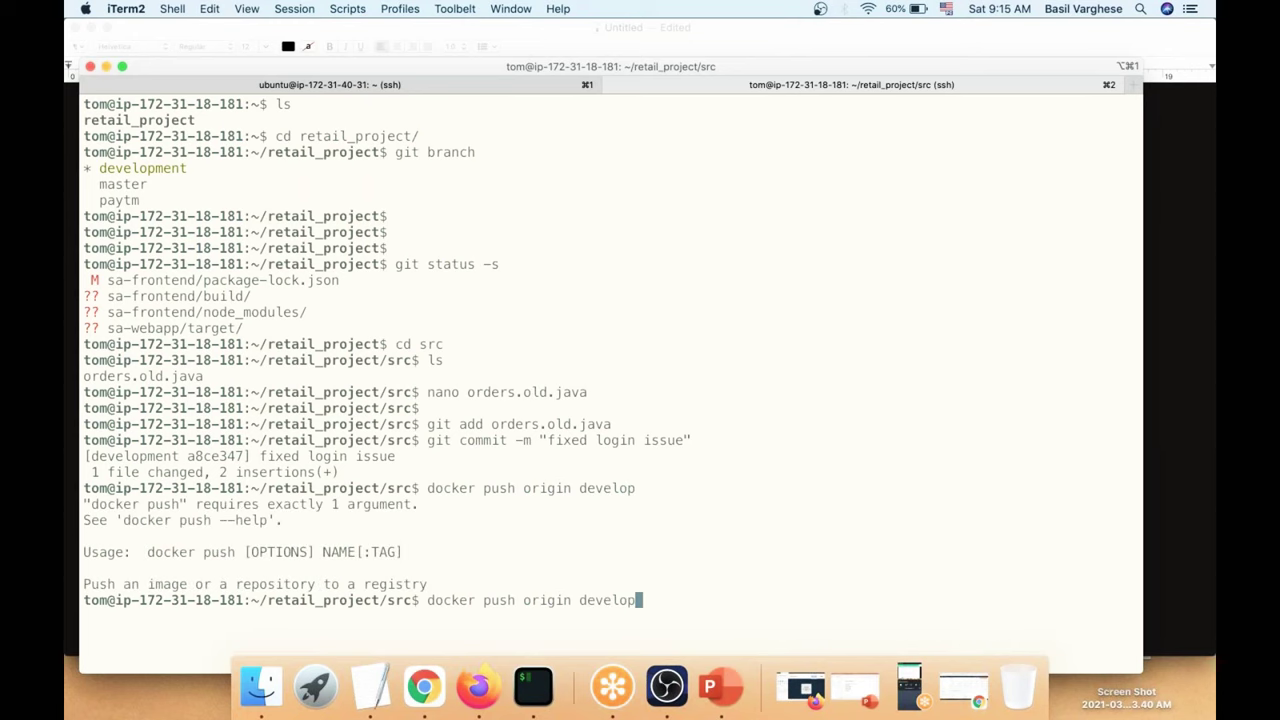
text(ment)
key(alt+Left)
key(alt+Left)
key(alt+Left)
key(alt+Left)
key(alt+Right)
key(BackSpace)
key(BackSpace)
key(BackSpace)
key(BackSpace)
key(BackSpace)
key(BackSpace)
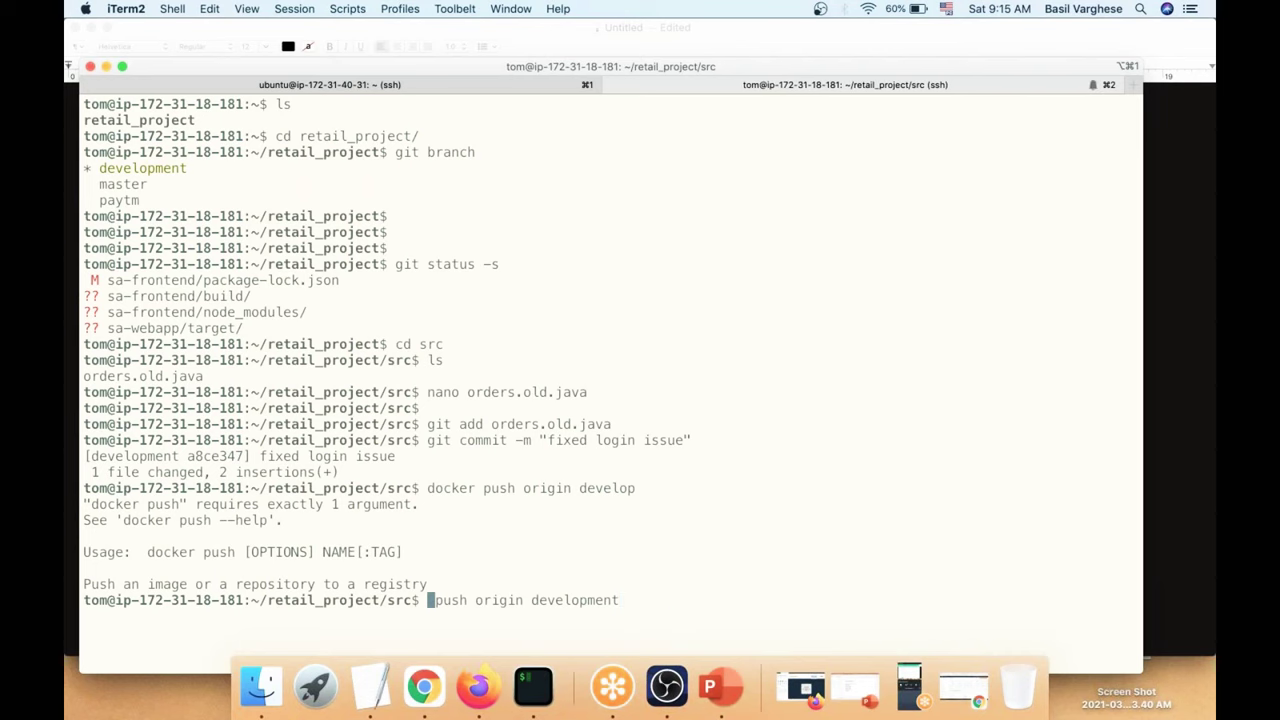
text(git)
key(Return)
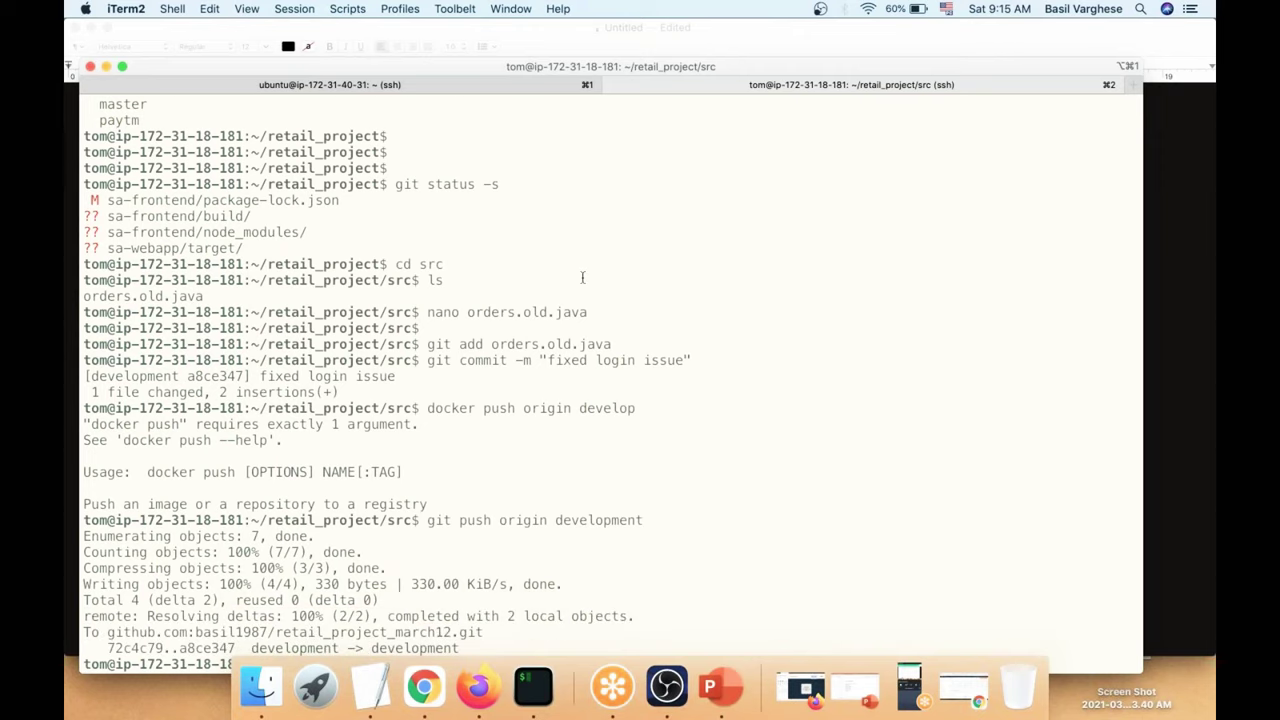
click(105, 66)
click(397, 686)
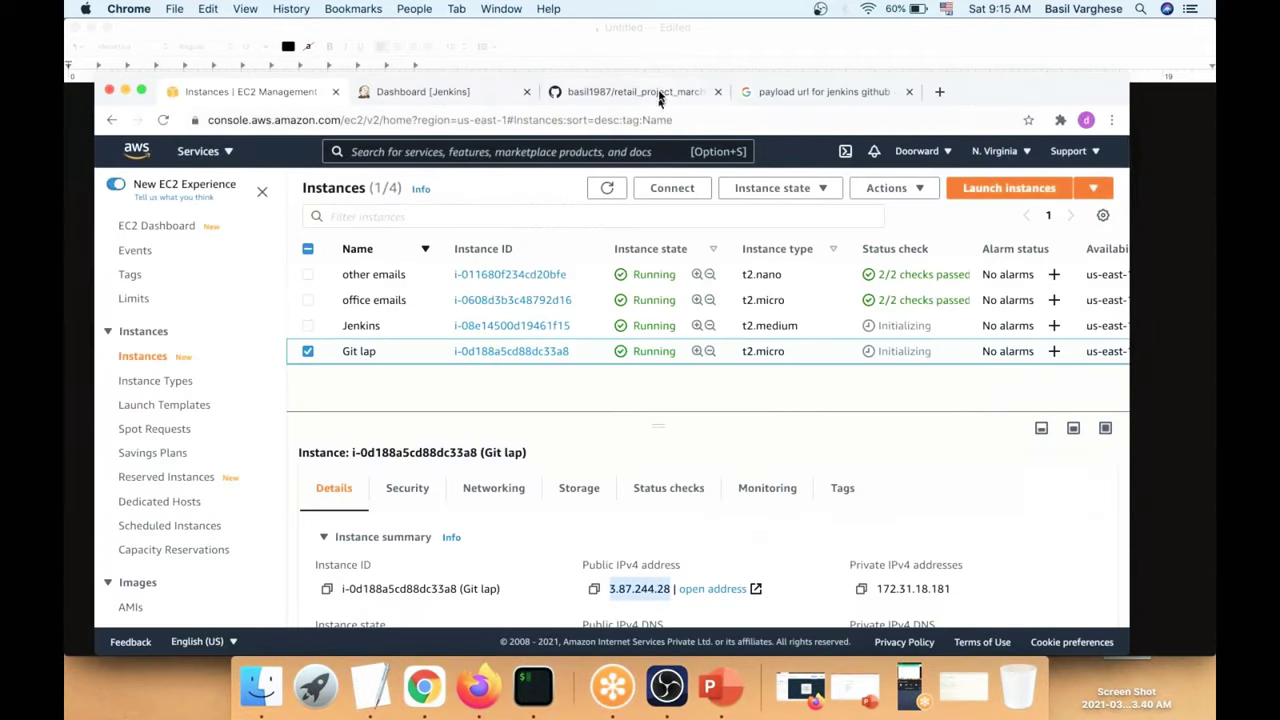
Step: Reload the Jenkins dashboard to look for a new build, then open buildanddeploy-retail's page
click(640, 91)
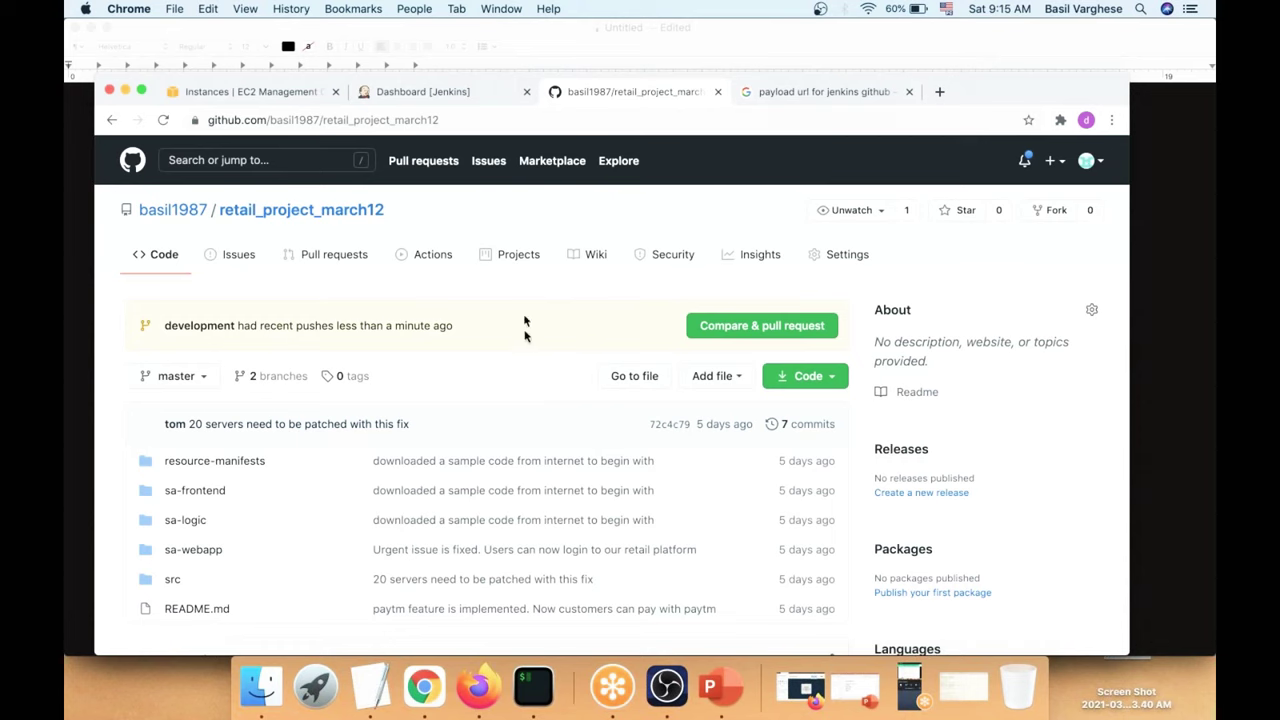
click(427, 92)
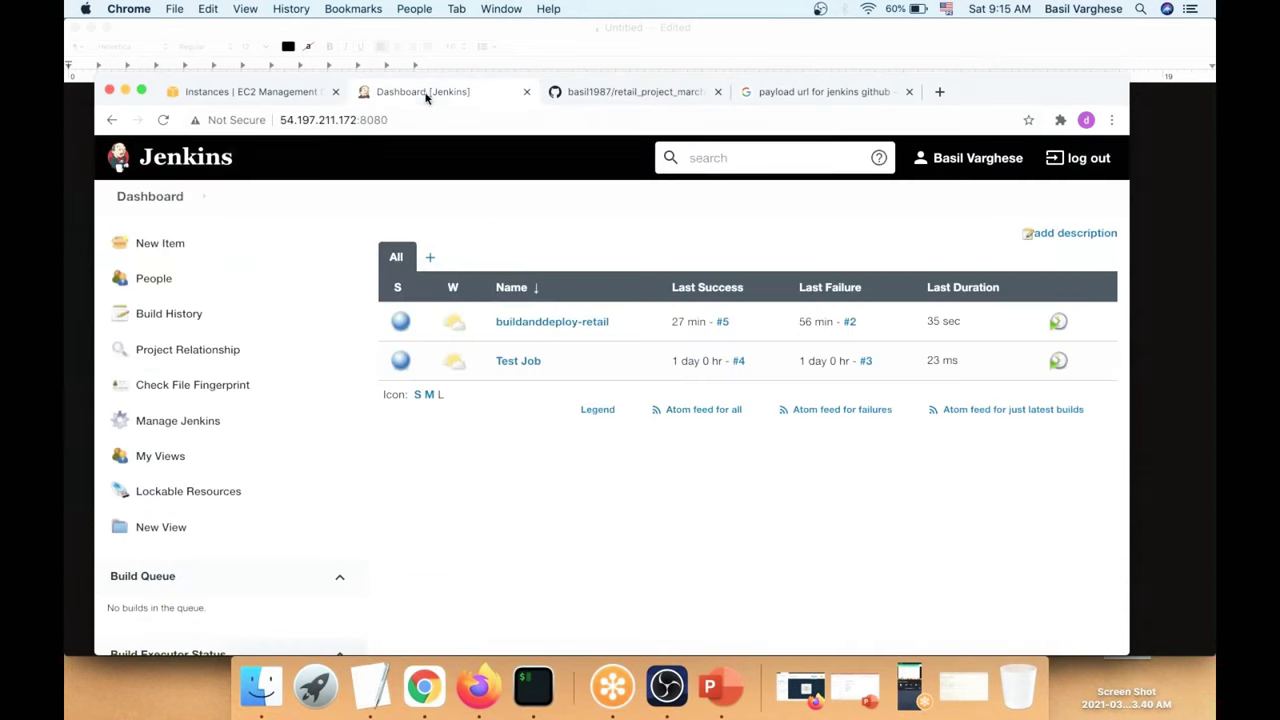
scroll(456, 477, down, 3)
scroll(456, 477, up, 3)
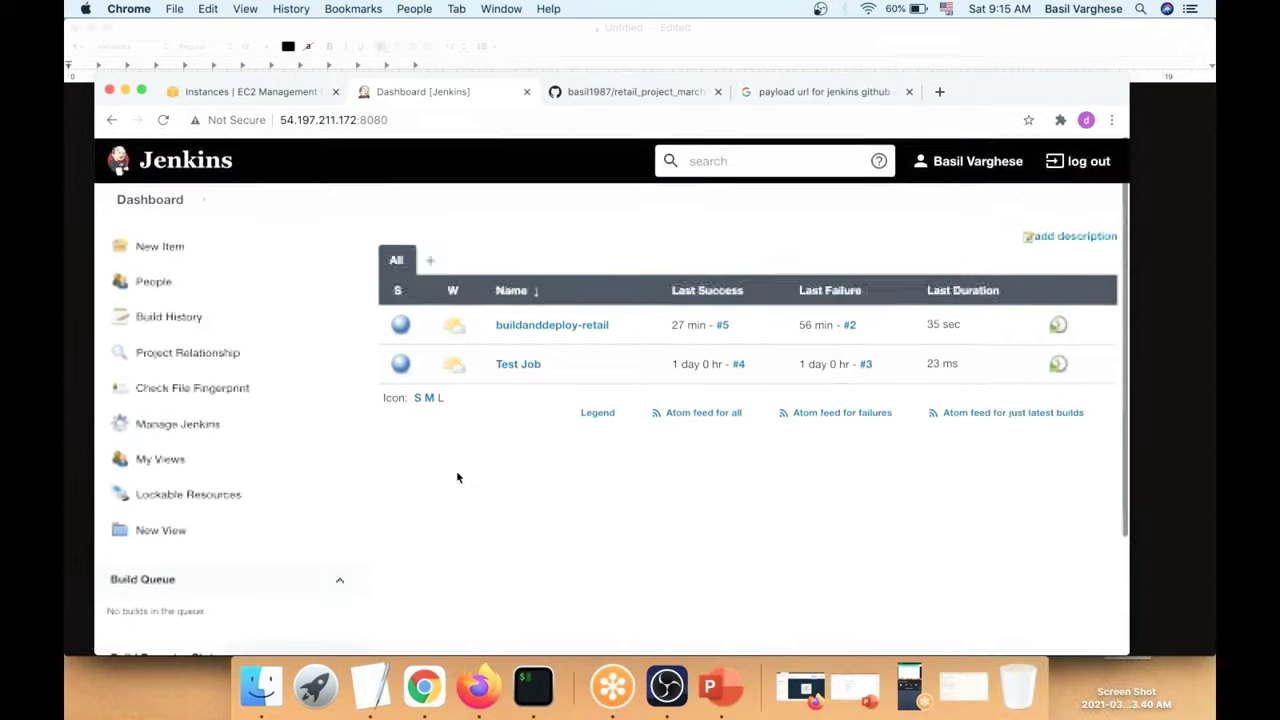
scroll(450, 470, down, 3)
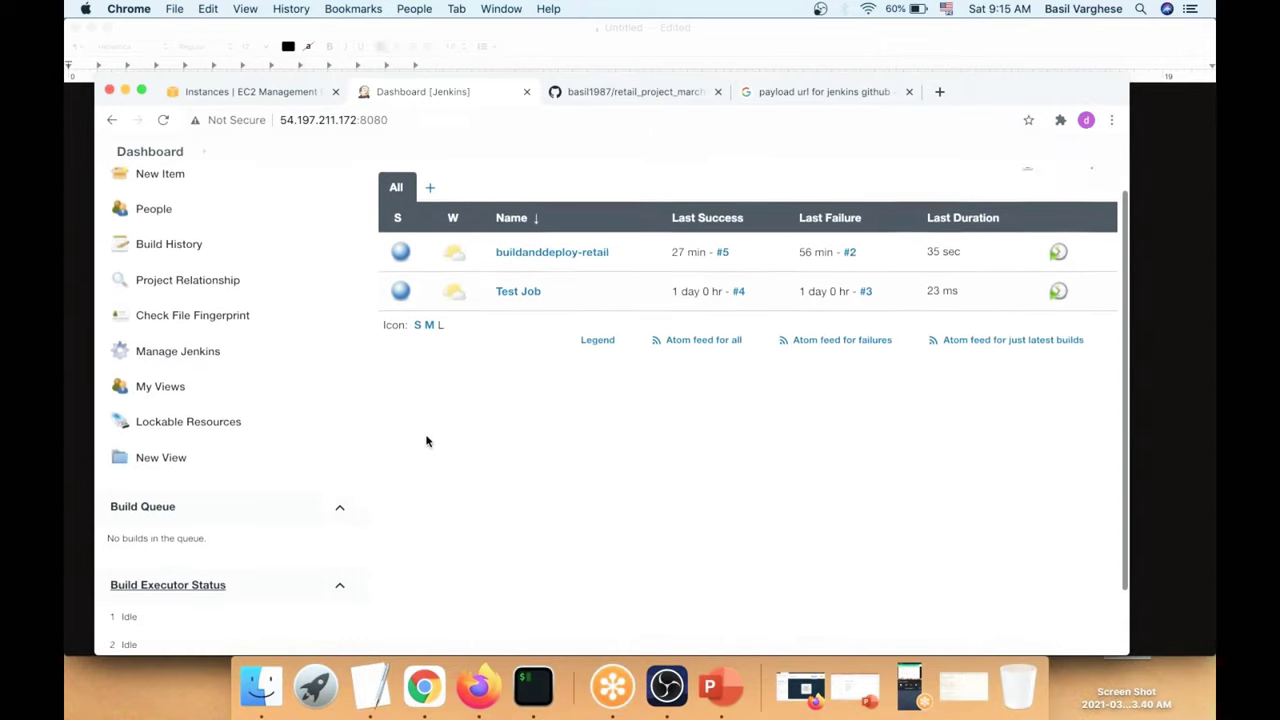
click(164, 124)
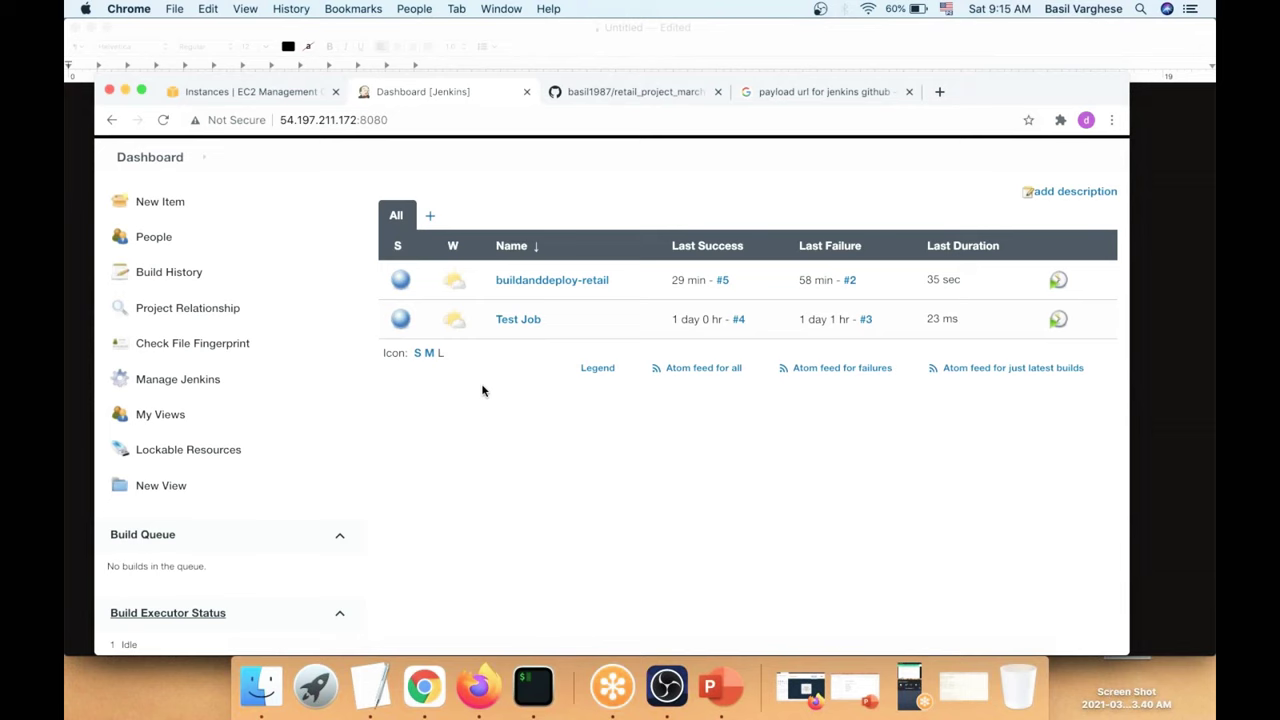
scroll(482, 390, down, 2)
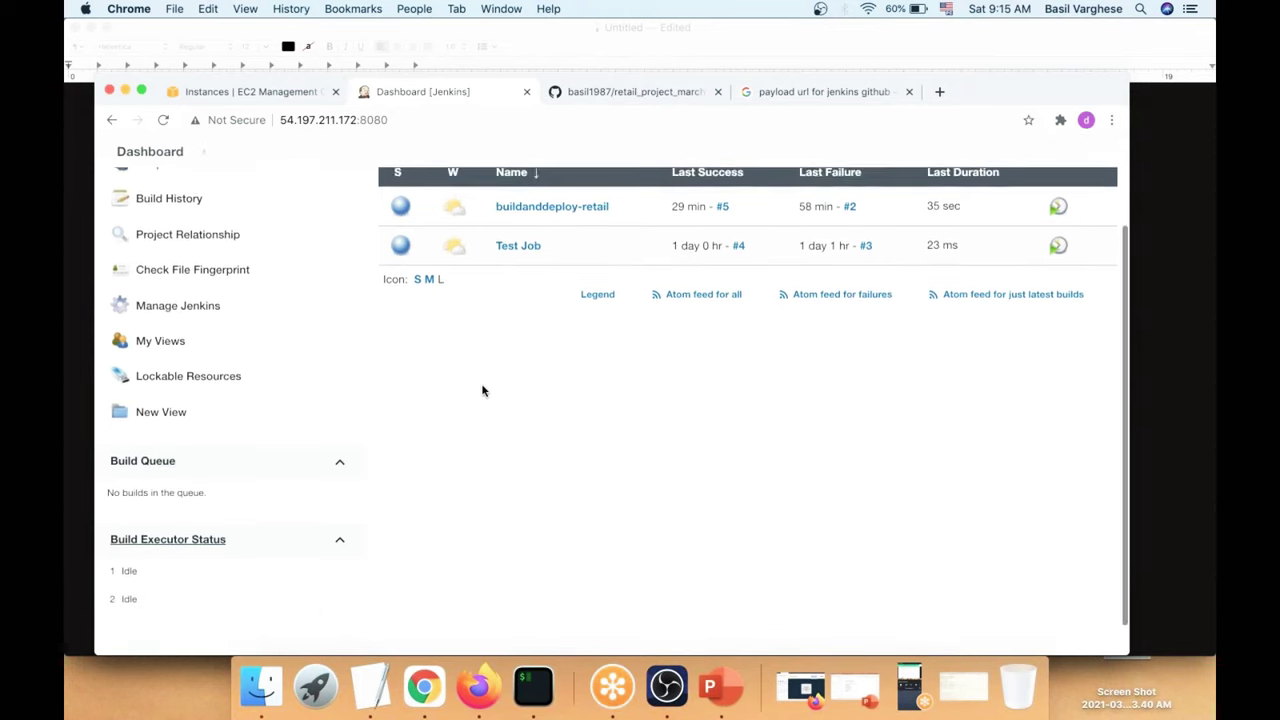
click(534, 206)
scroll(449, 418, down, 3)
scroll(449, 418, down, 2)
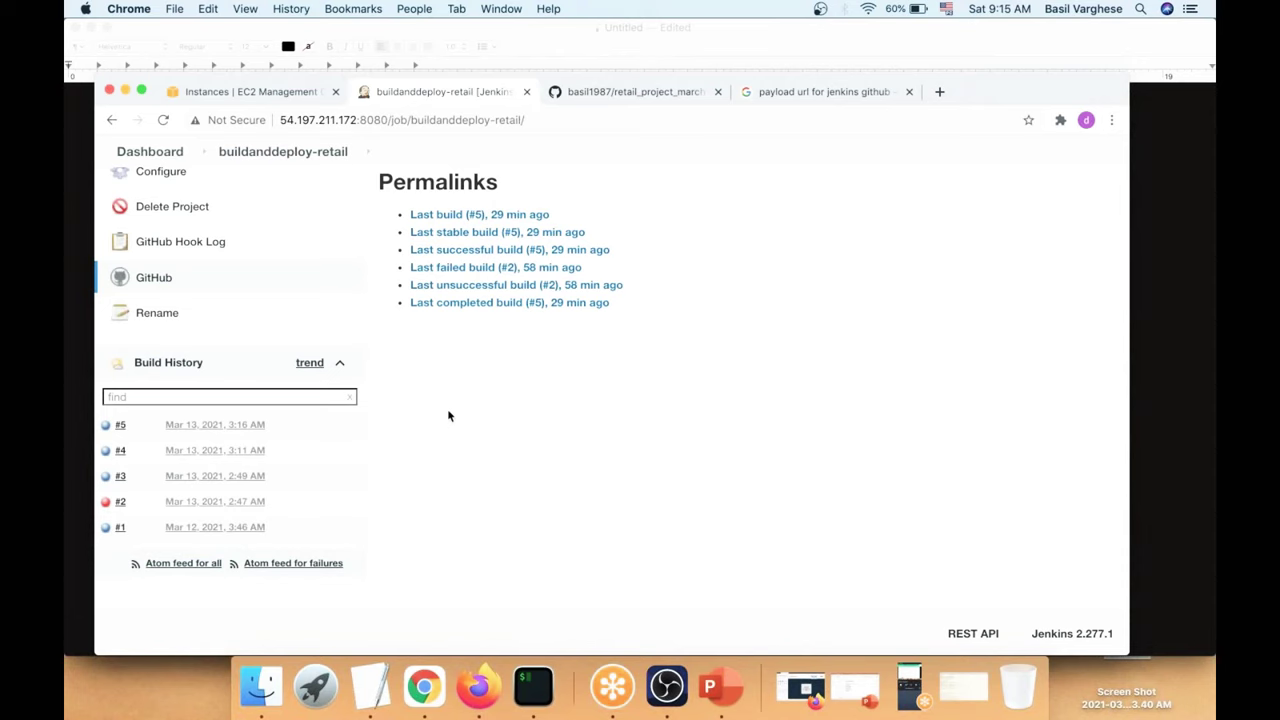
Step: Uncheck 'This project is parameterized' in buildanddeploy-retail's configuration, removing IMAGE_TAG and BRANCH_SCM
scroll(449, 416, up, 4)
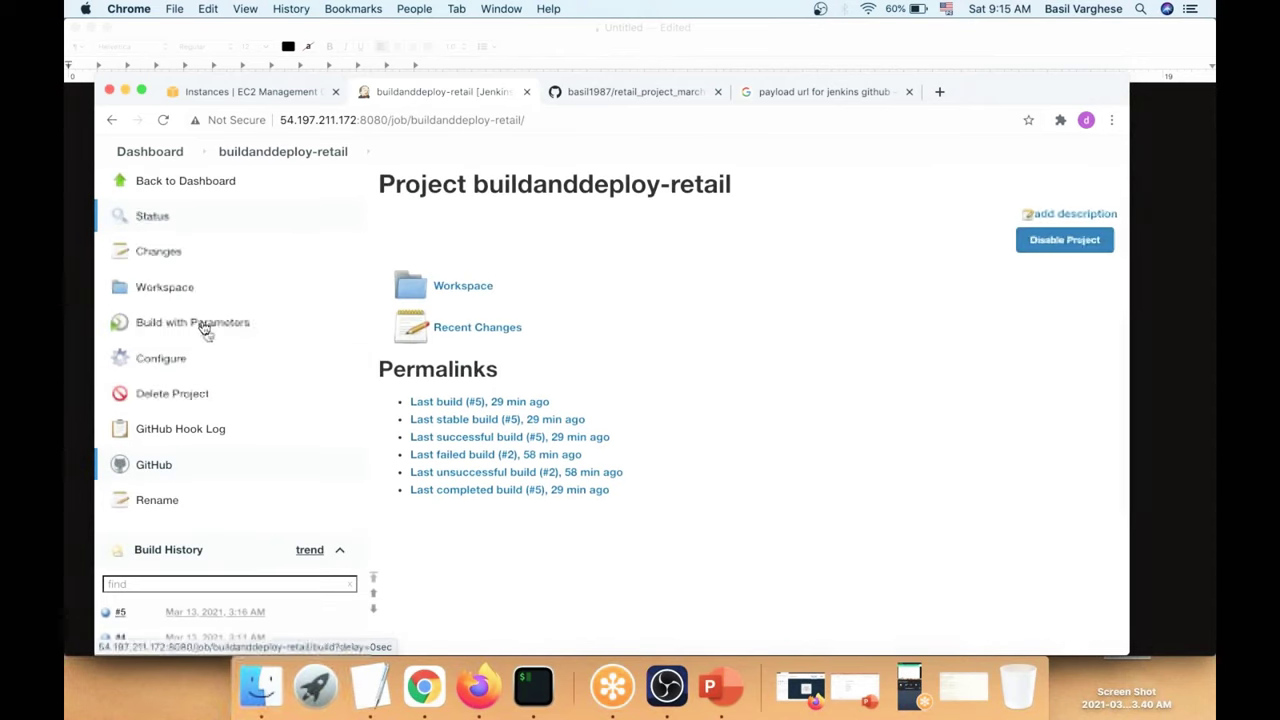
click(183, 362)
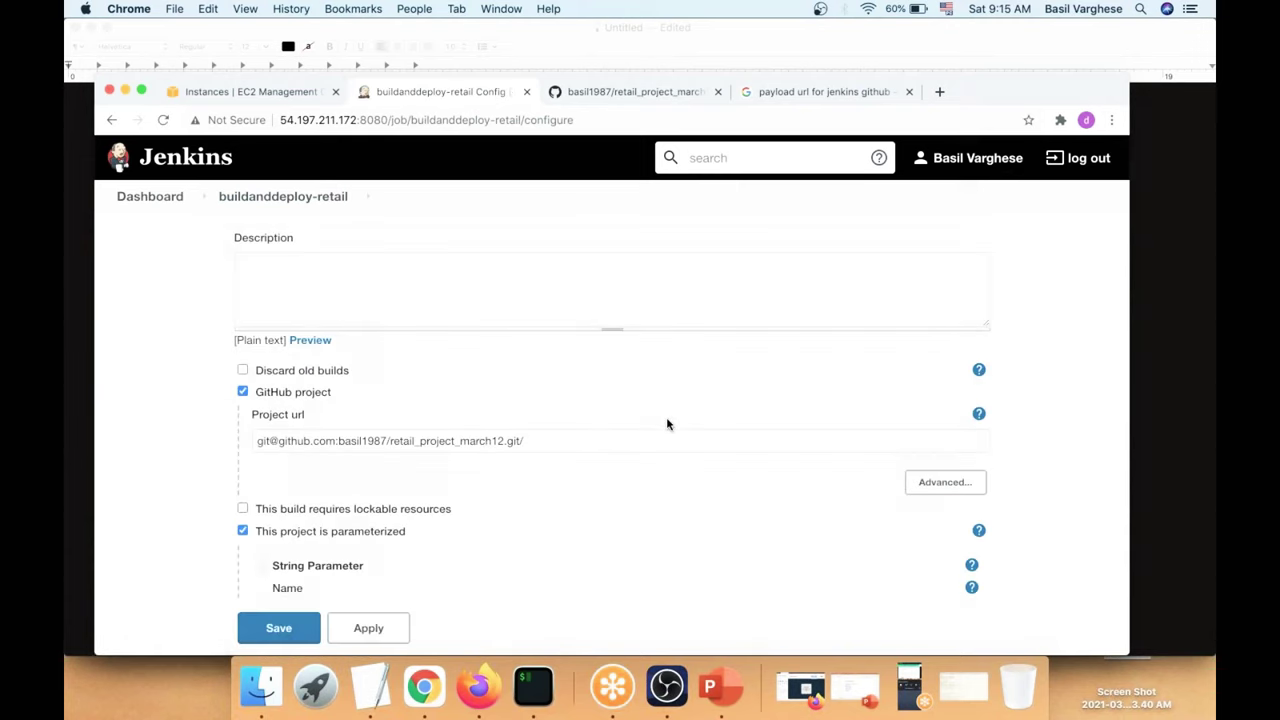
scroll(666, 423, down, 1)
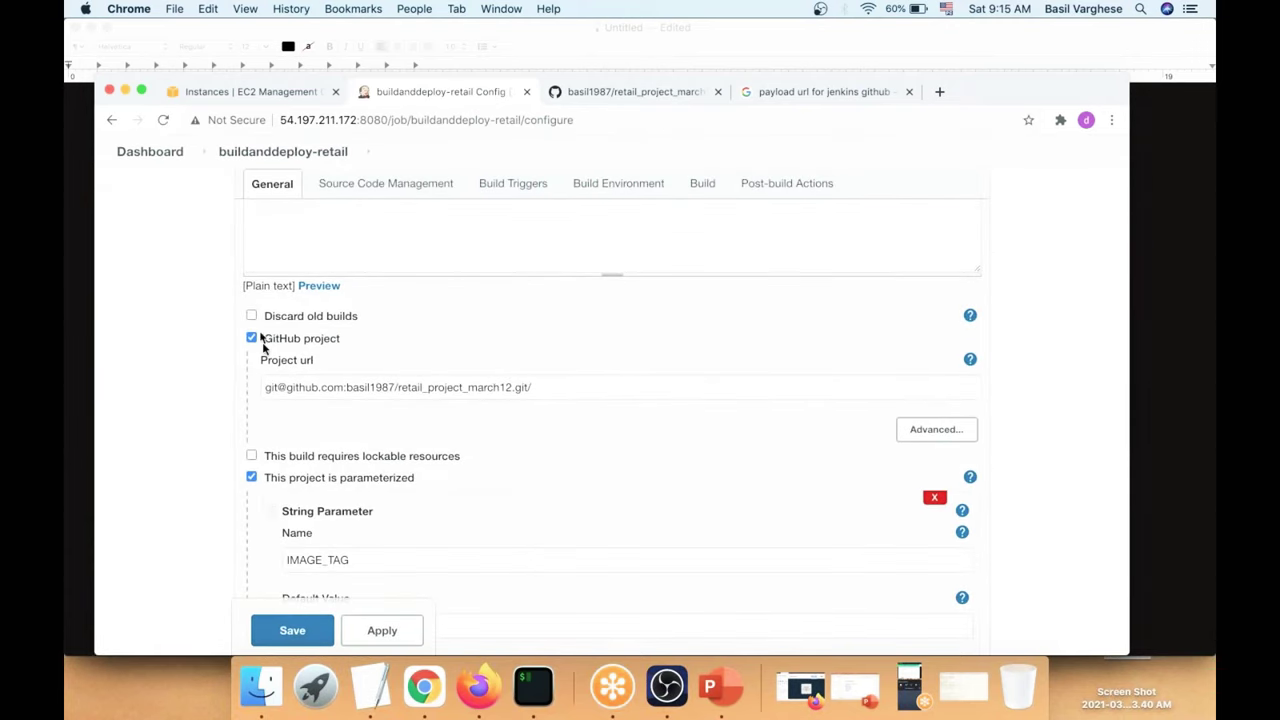
scroll(264, 427, down, 3)
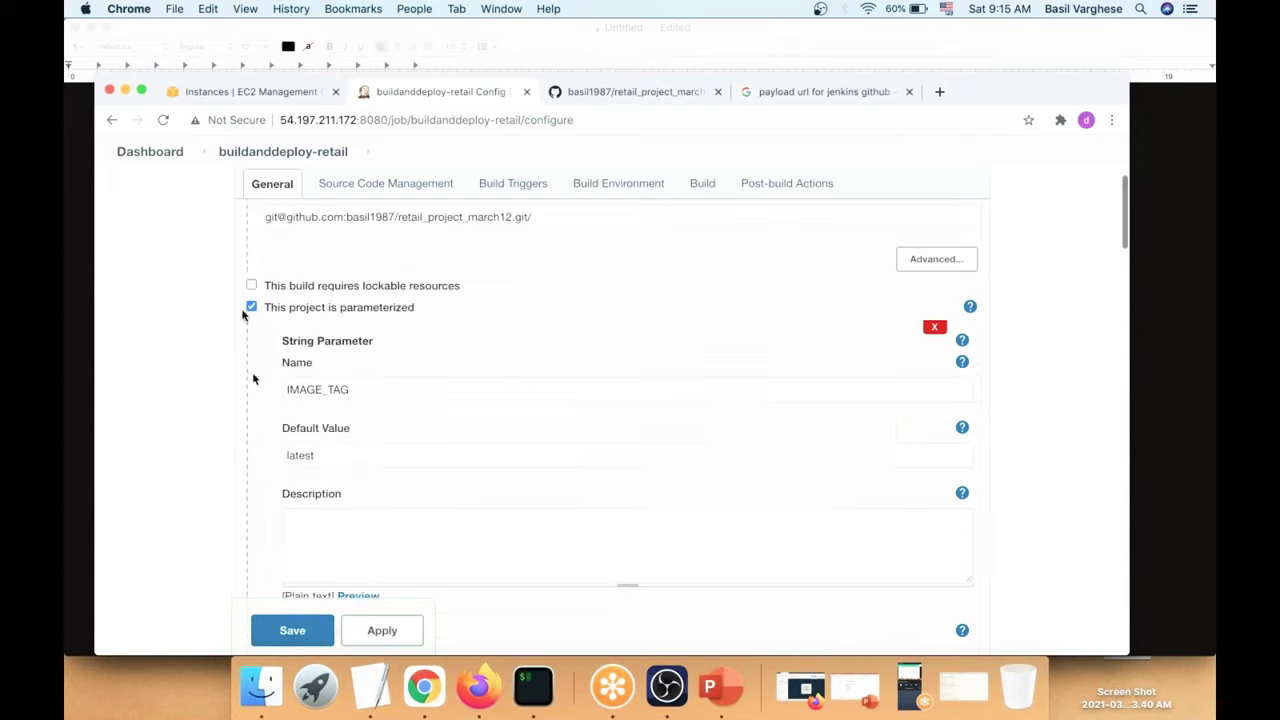
double_click(335, 390)
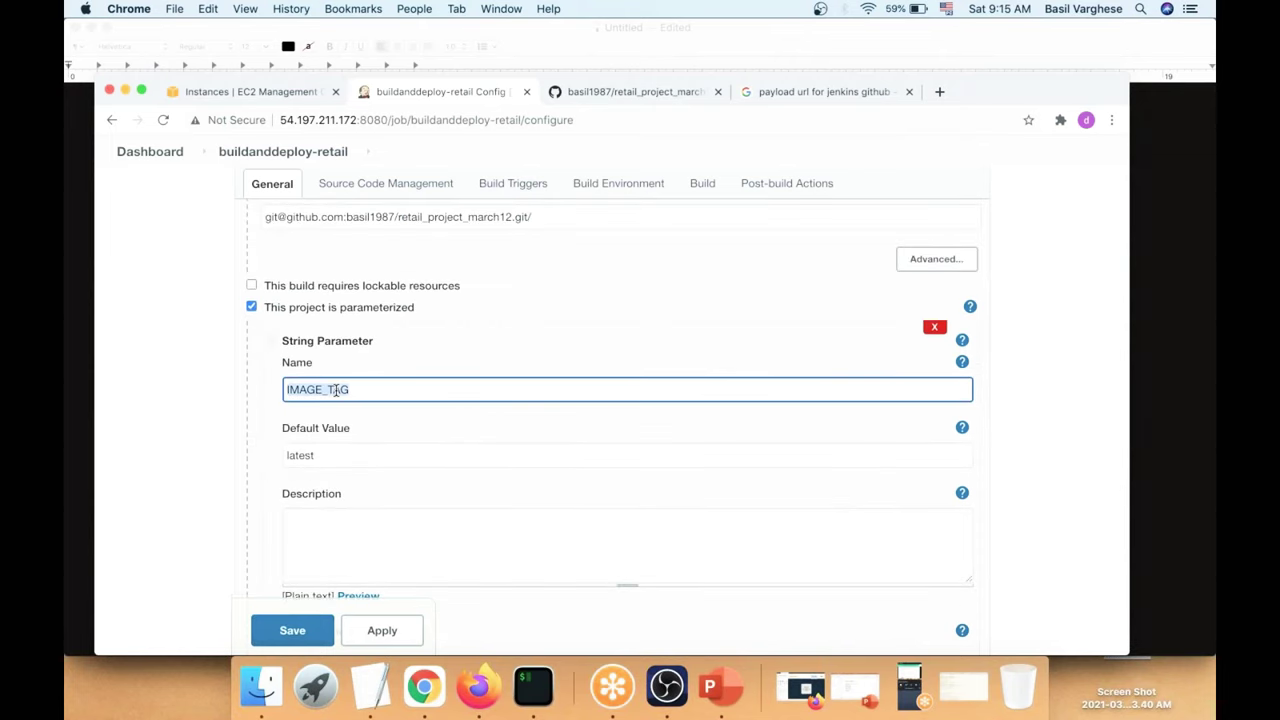
scroll(335, 390, down, 5)
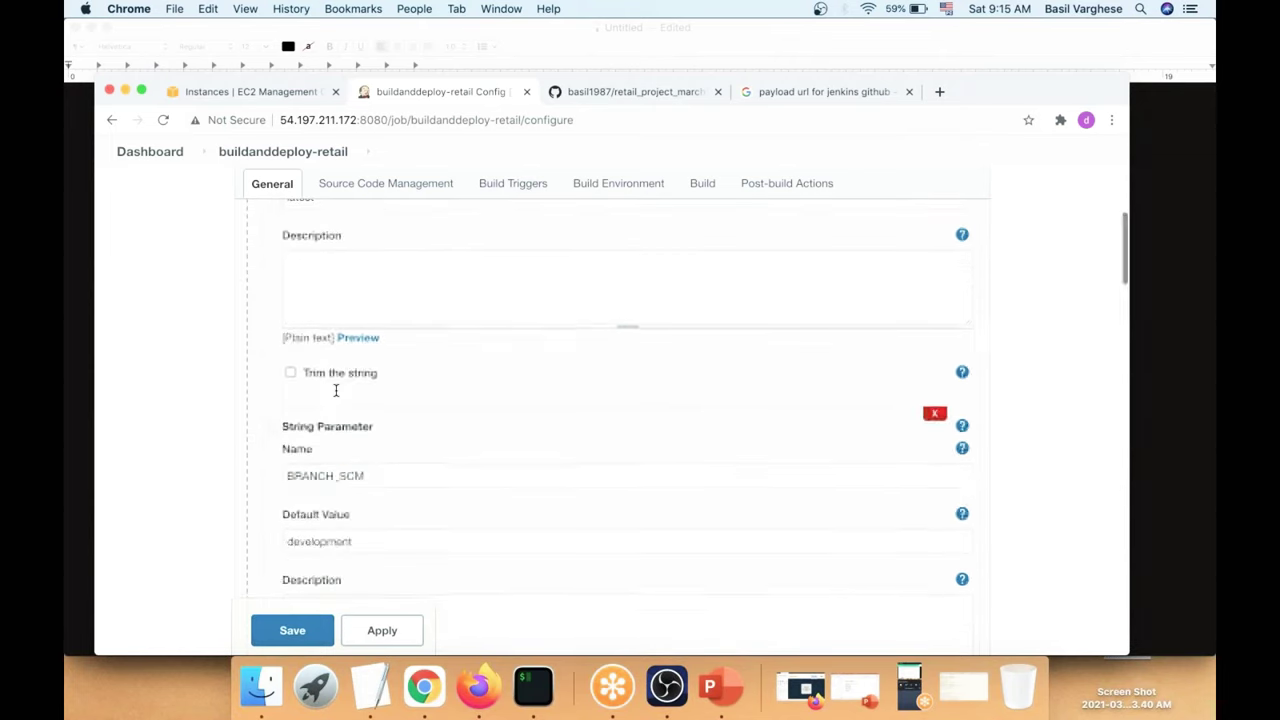
scroll(335, 390, up, 5)
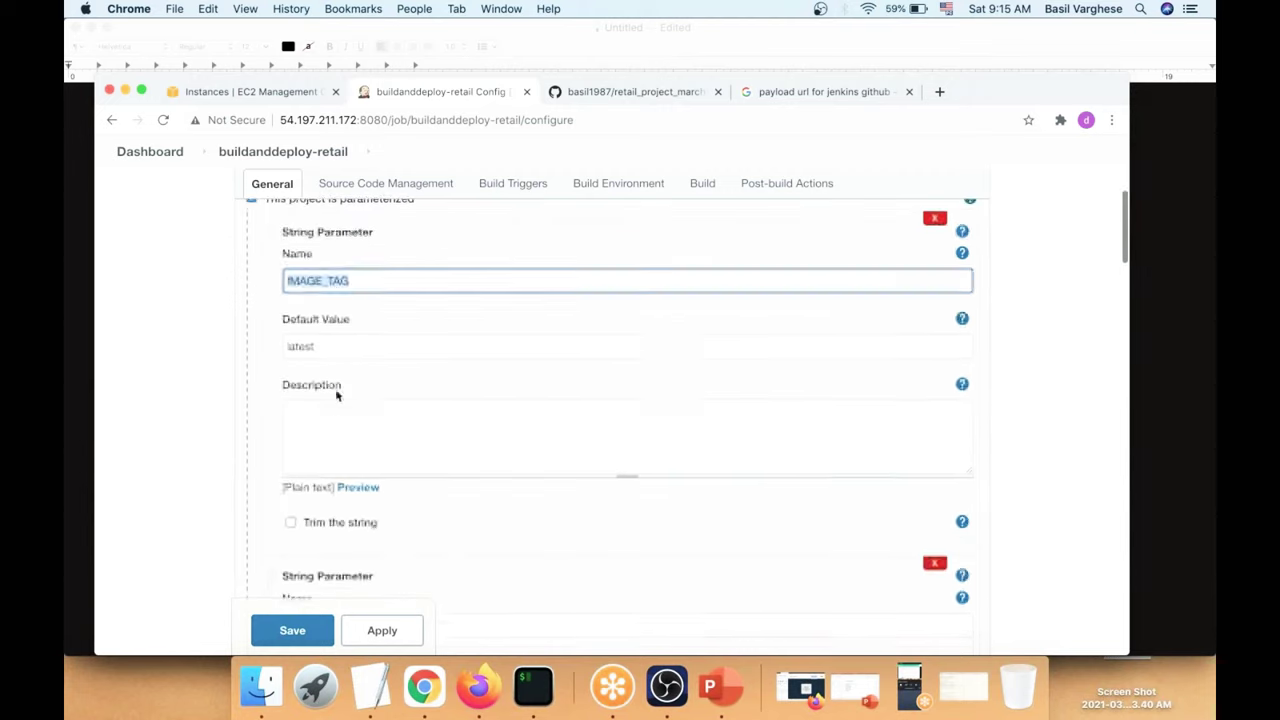
click(252, 209)
scroll(292, 322, up, 3)
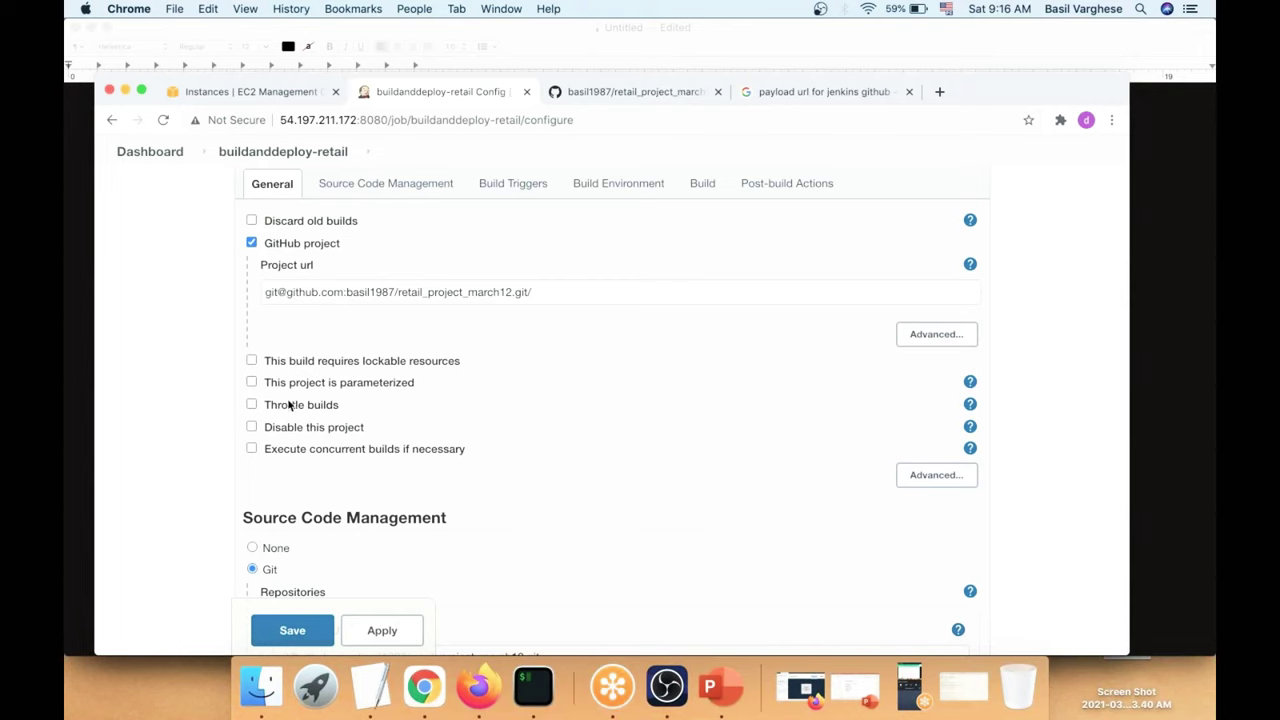
scroll(289, 404, down, 2)
Step: Apply the unparameterized setup and change Branch Specifier from */${BRANCH_SCM} to */development
click(408, 631)
scroll(508, 545, down, 6)
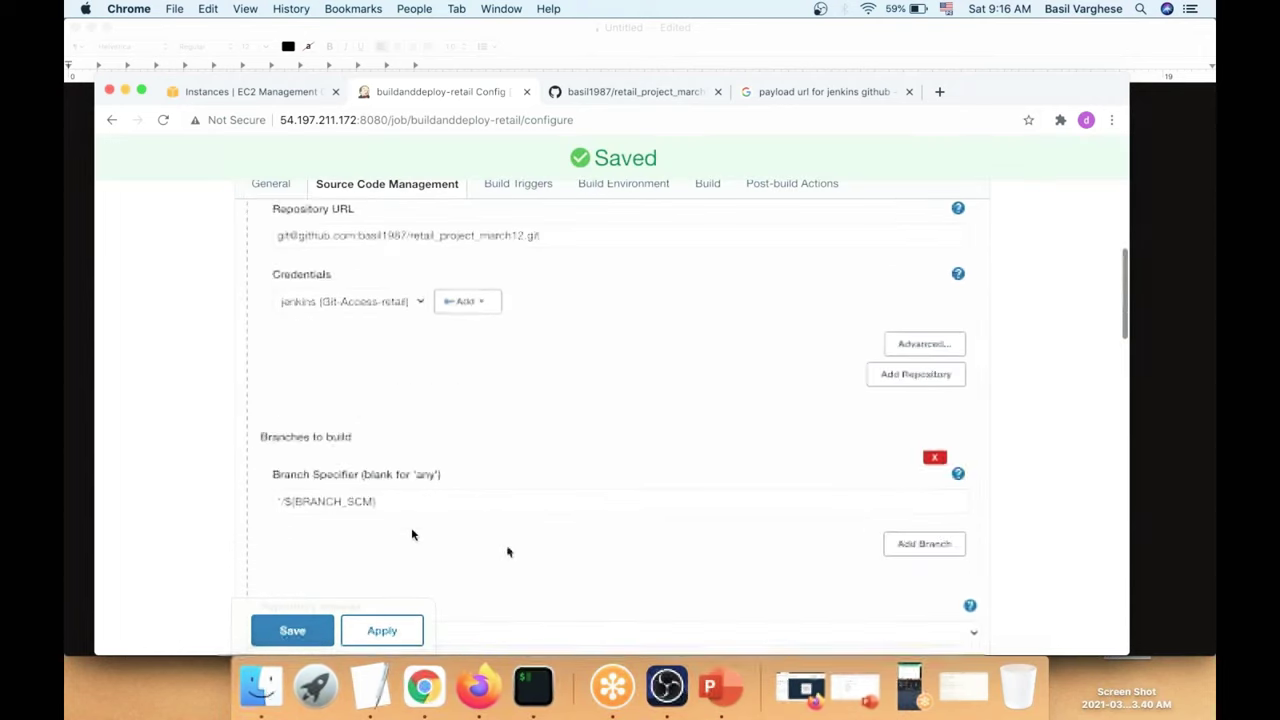
click(324, 501)
double_click(324, 501)
key(BackSpace)
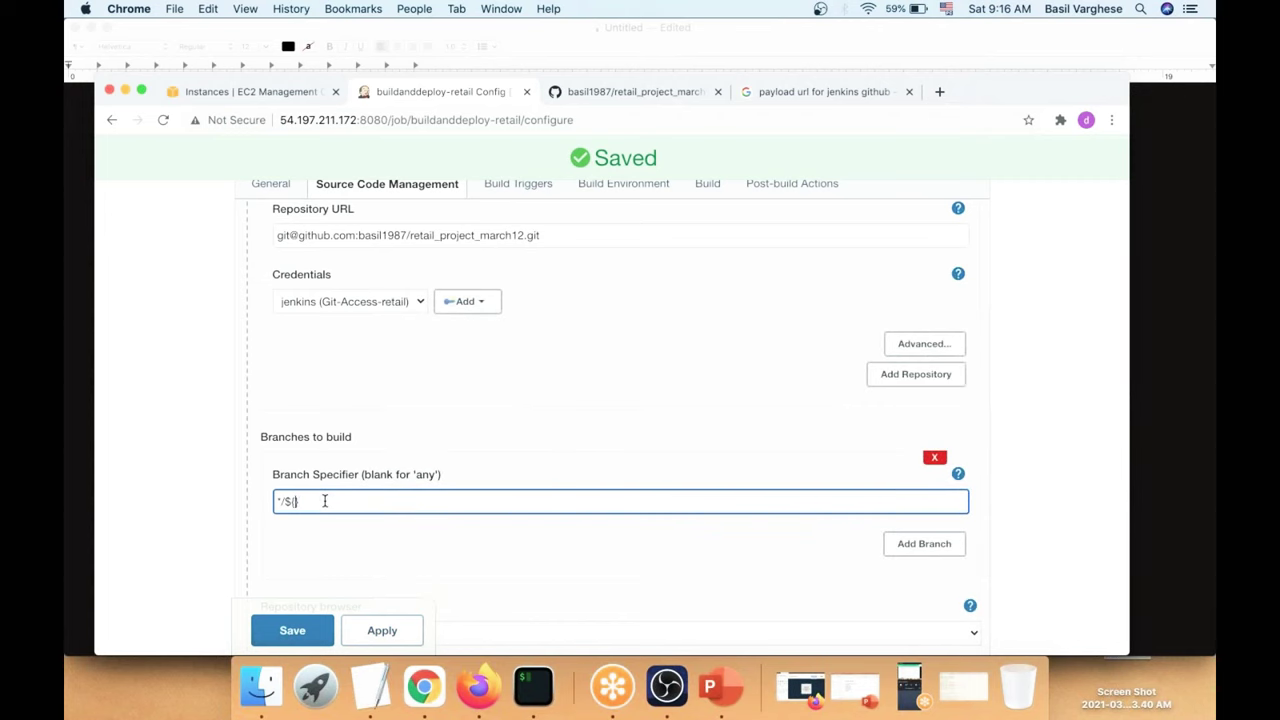
key(BackSpace)
key(BackSpace)
key(BackSpace)
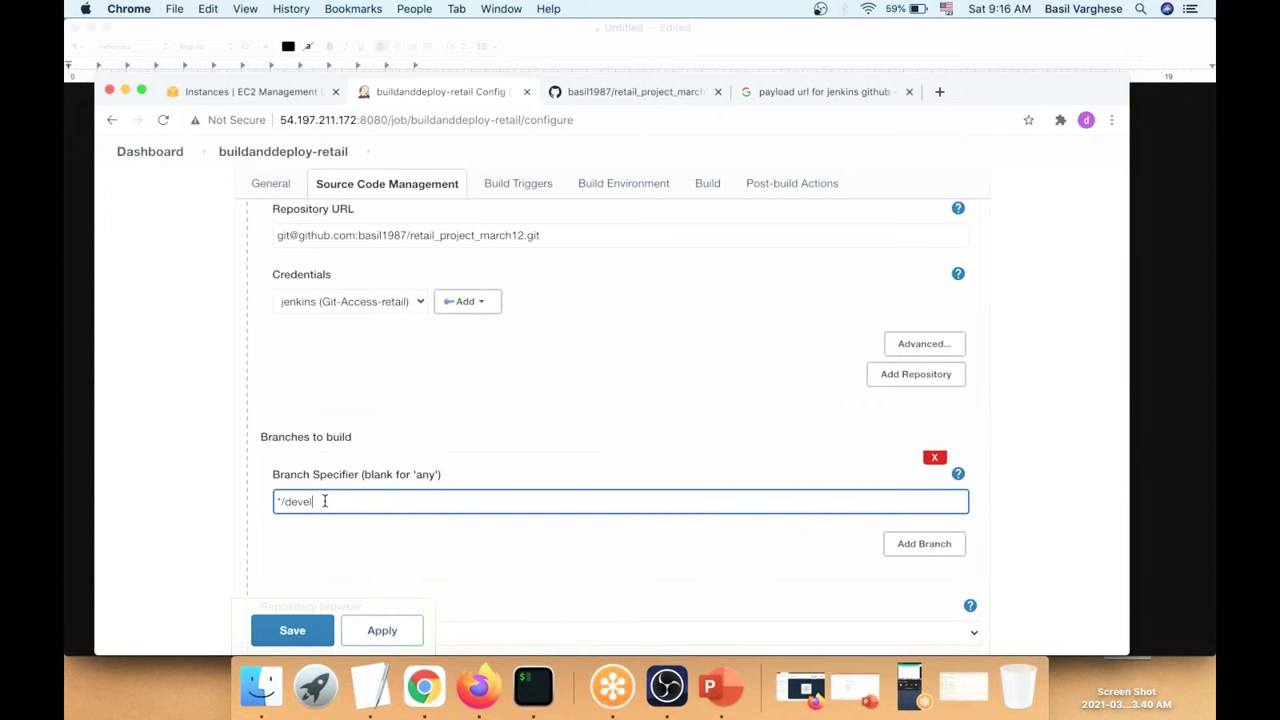
click(243, 507)
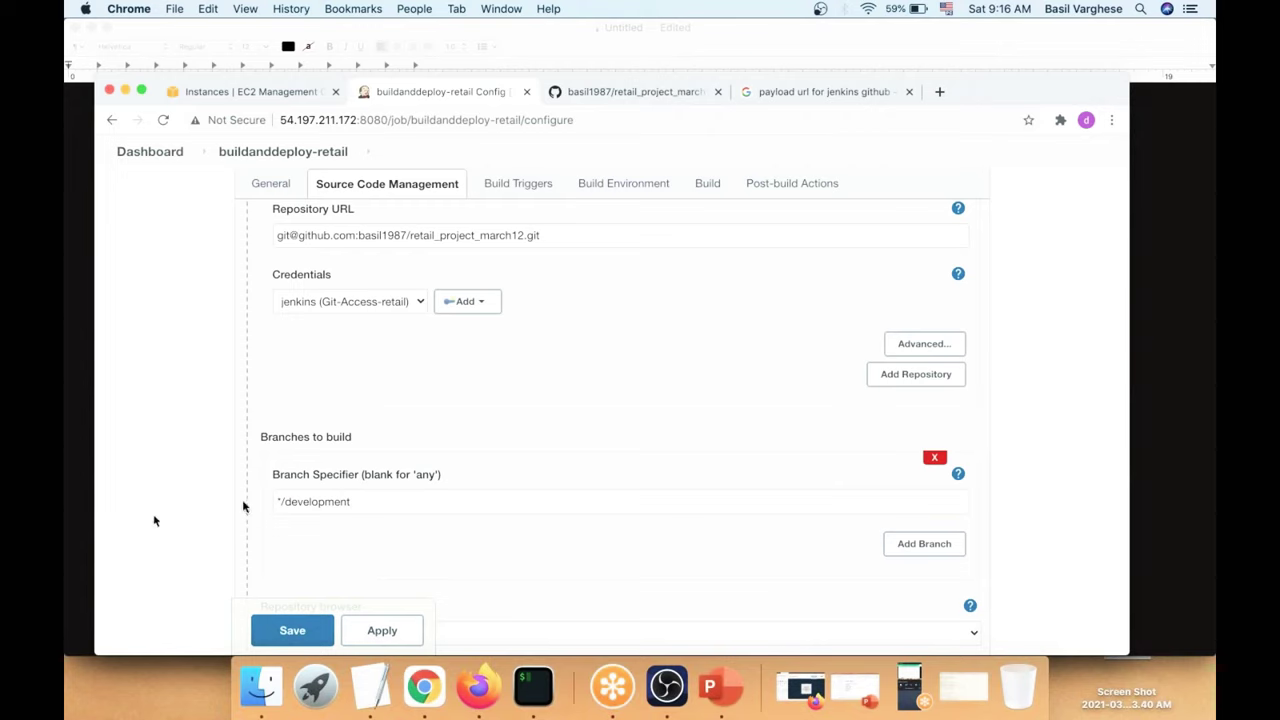
scroll(430, 447, down, 15)
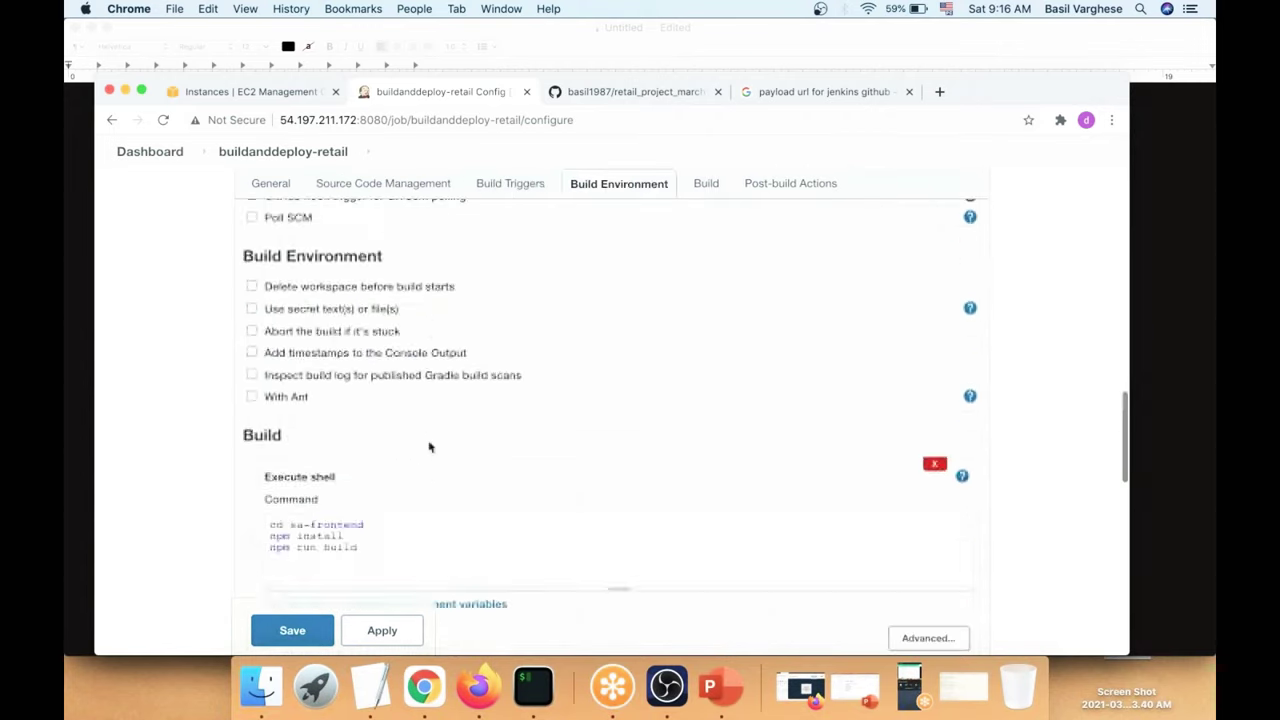
Step: Replace ${IMAGE_TAG} with latest on every docker tag and push line, then save the job
scroll(430, 447, down, 5)
drag(728, 311, 652, 312)
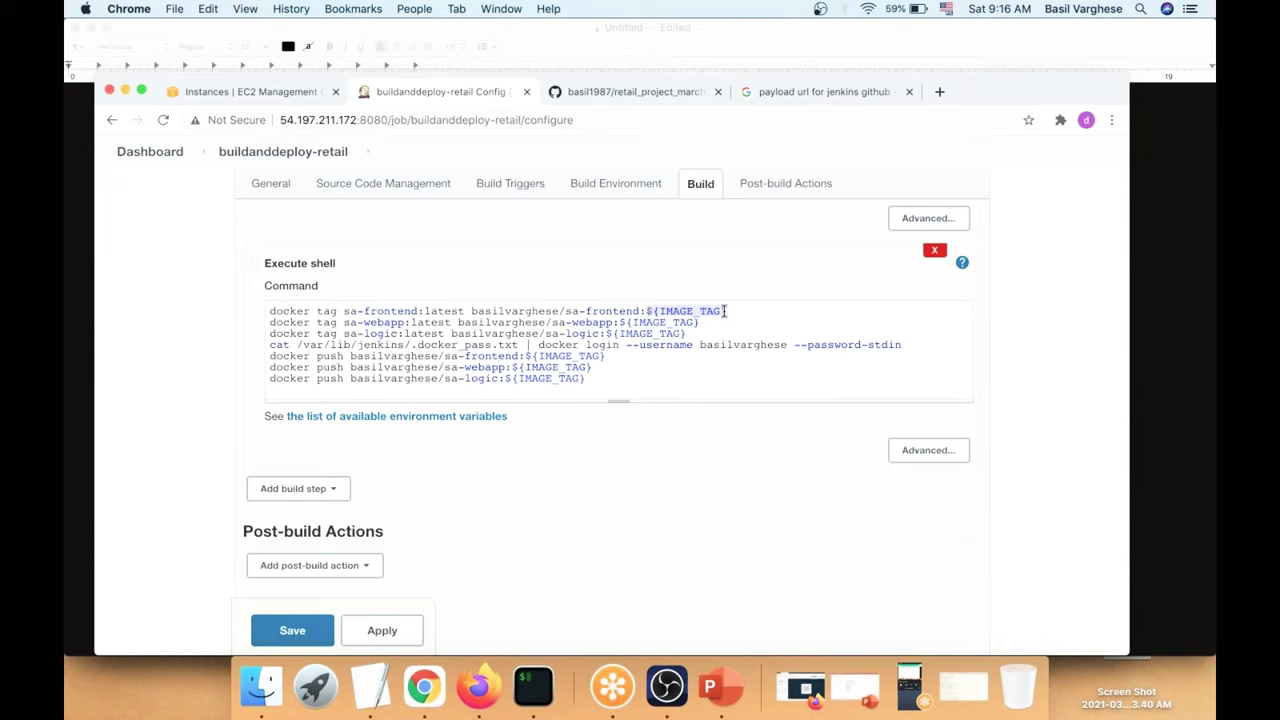
text(latest)
drag(701, 322, 518, 368)
text(latest)
text(latest)
text(latest)
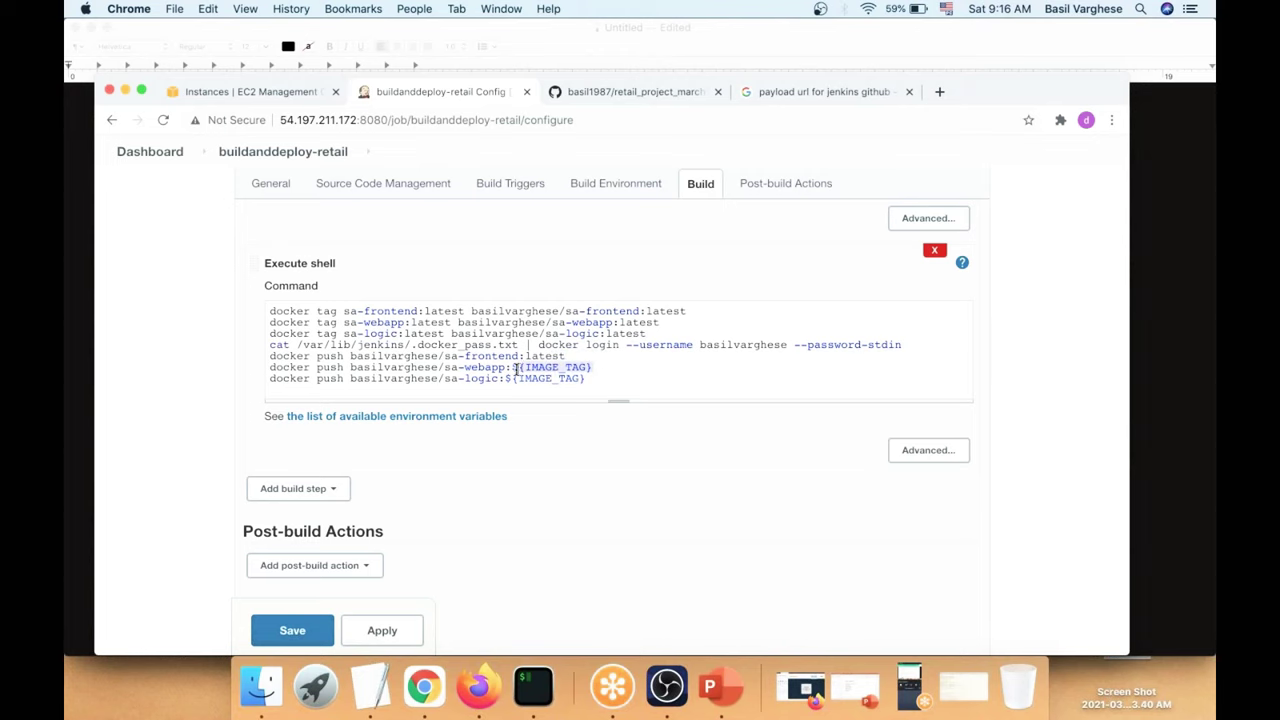
text(latest)
drag(586, 379, 508, 381)
text(latest)
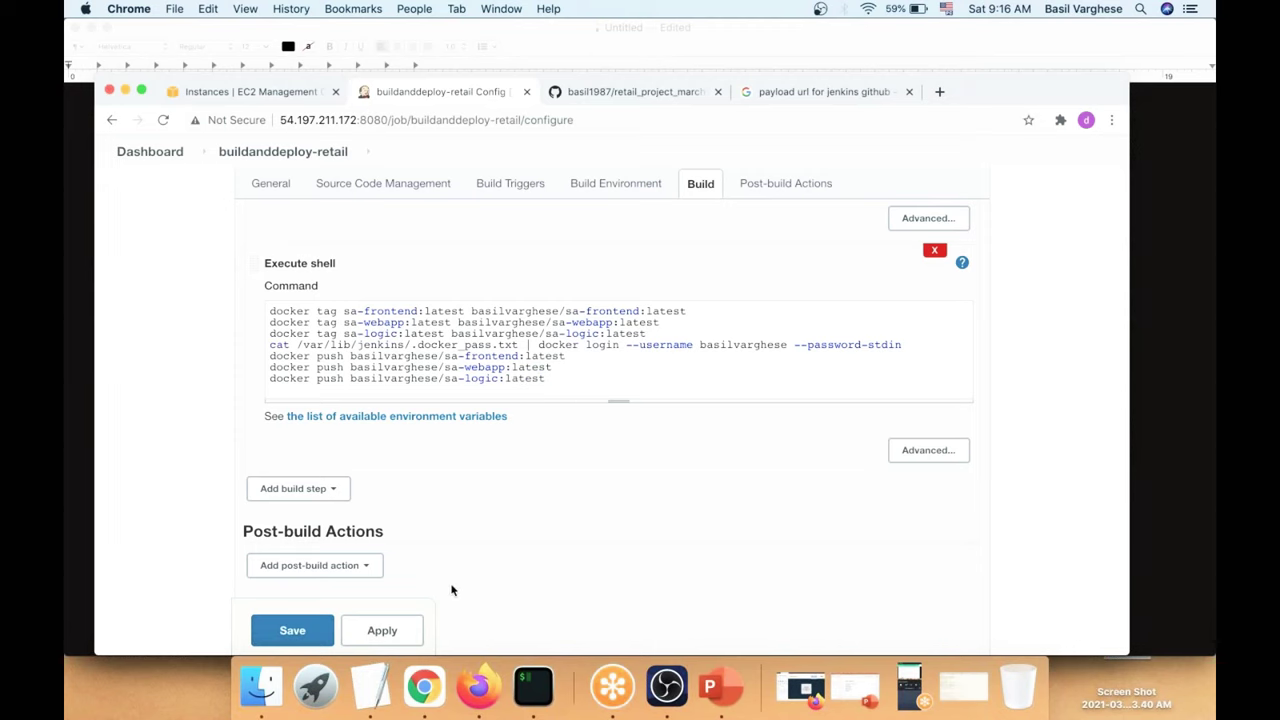
click(308, 632)
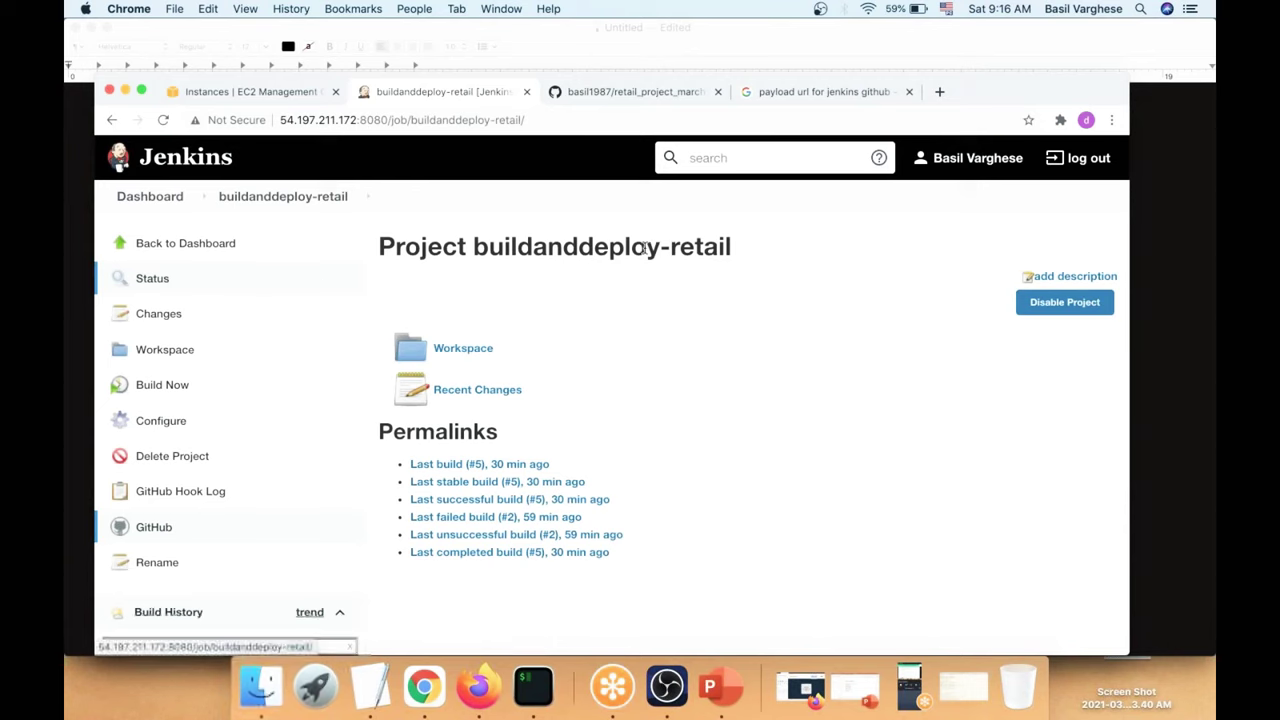
key(super+Tab)
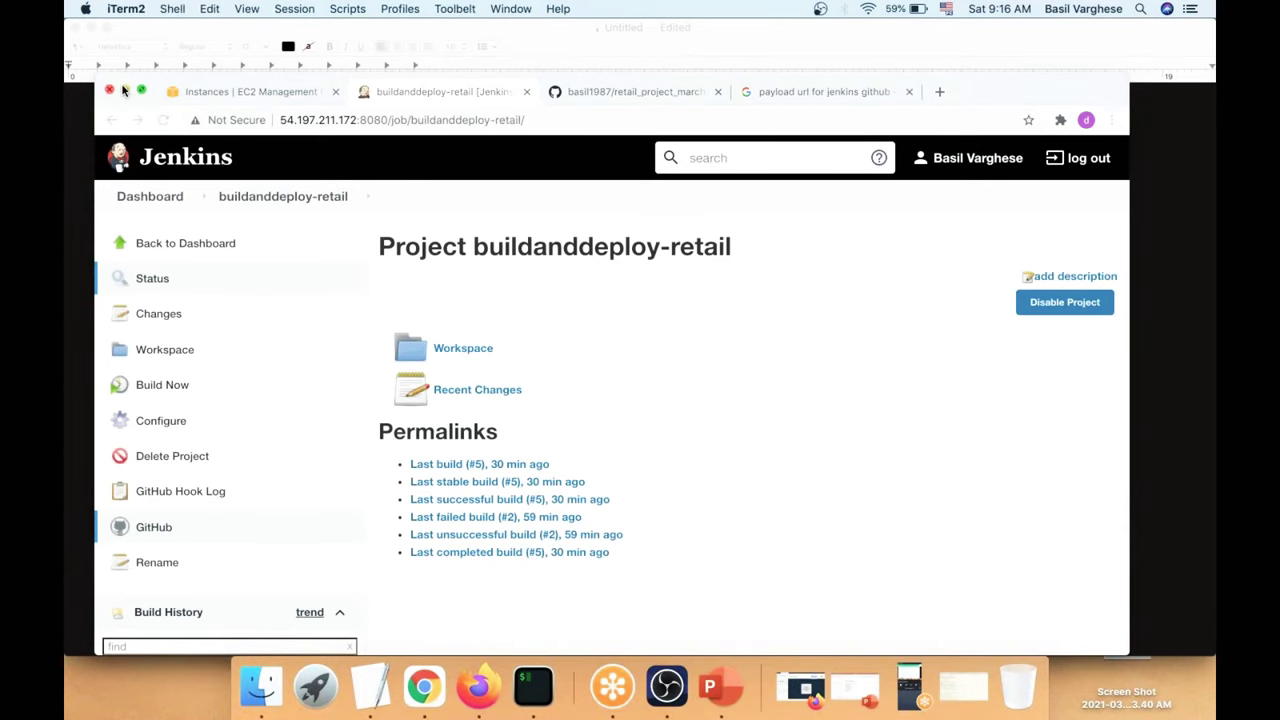
Step: Reopen orders.old.java in nano from command history, make a small edit, and save it
click(124, 91)
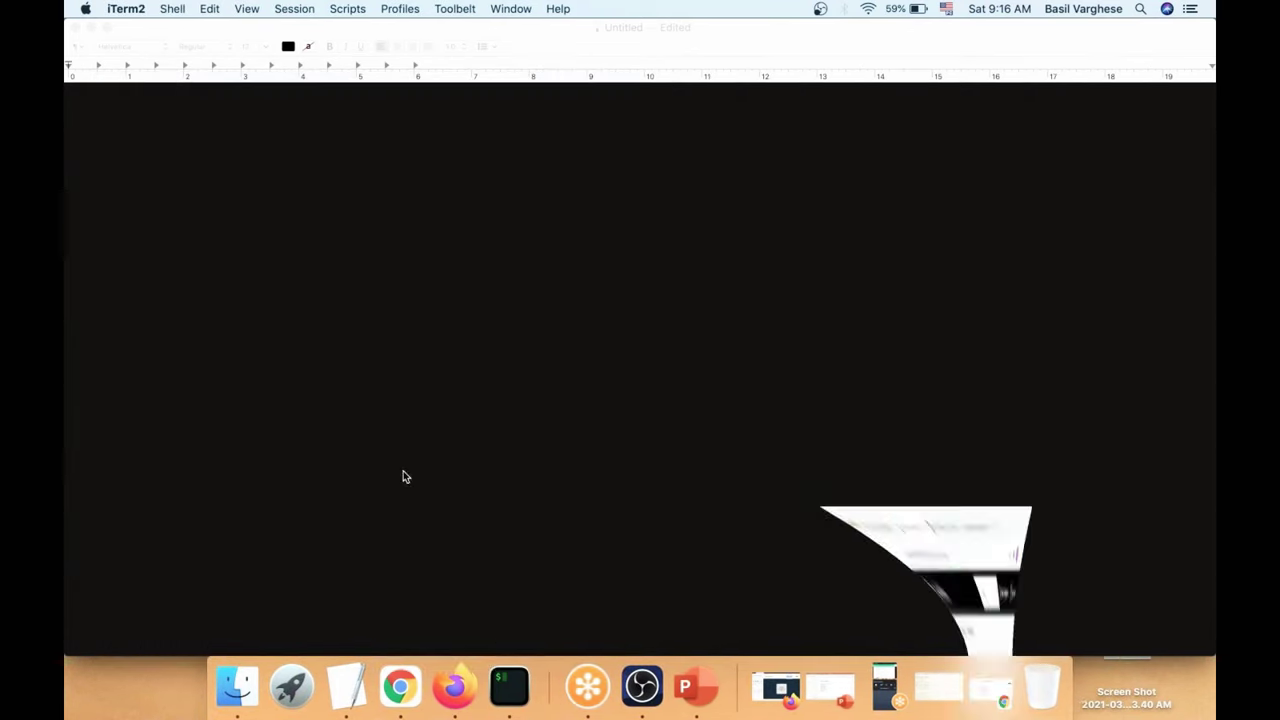
click(510, 712)
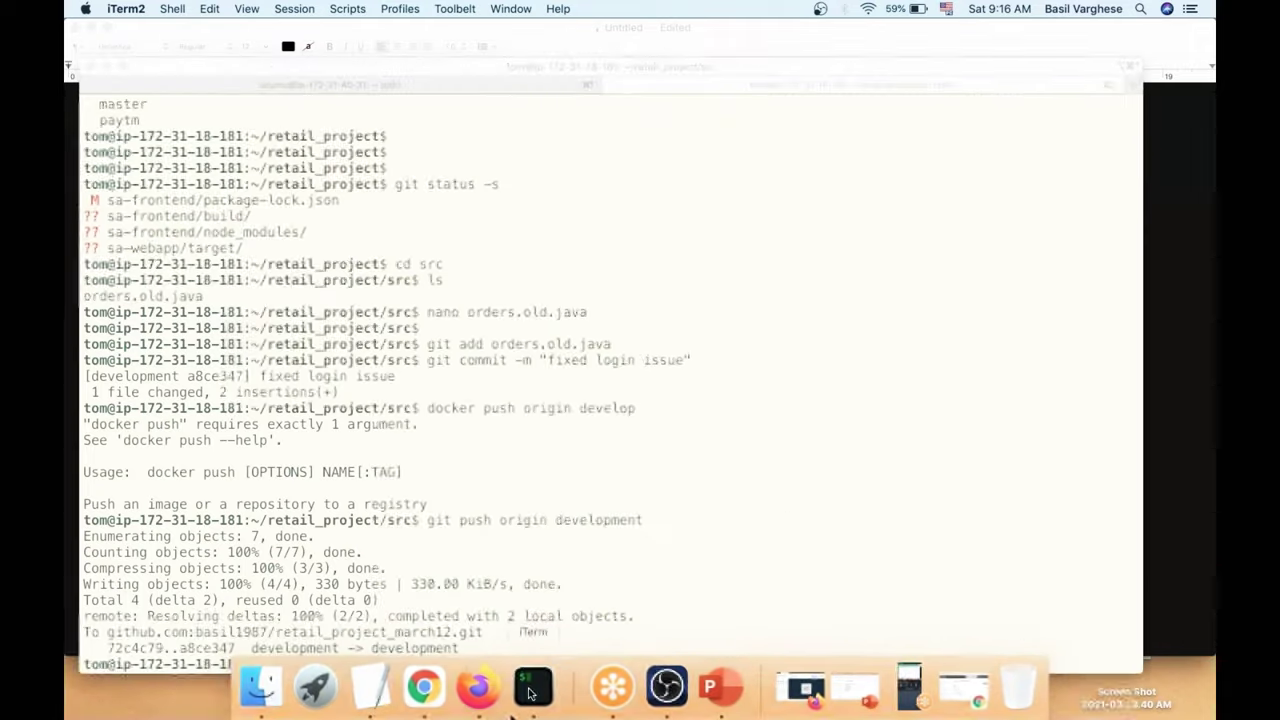
key(ctrl+l)
key(ctrl+r)
text(nano)
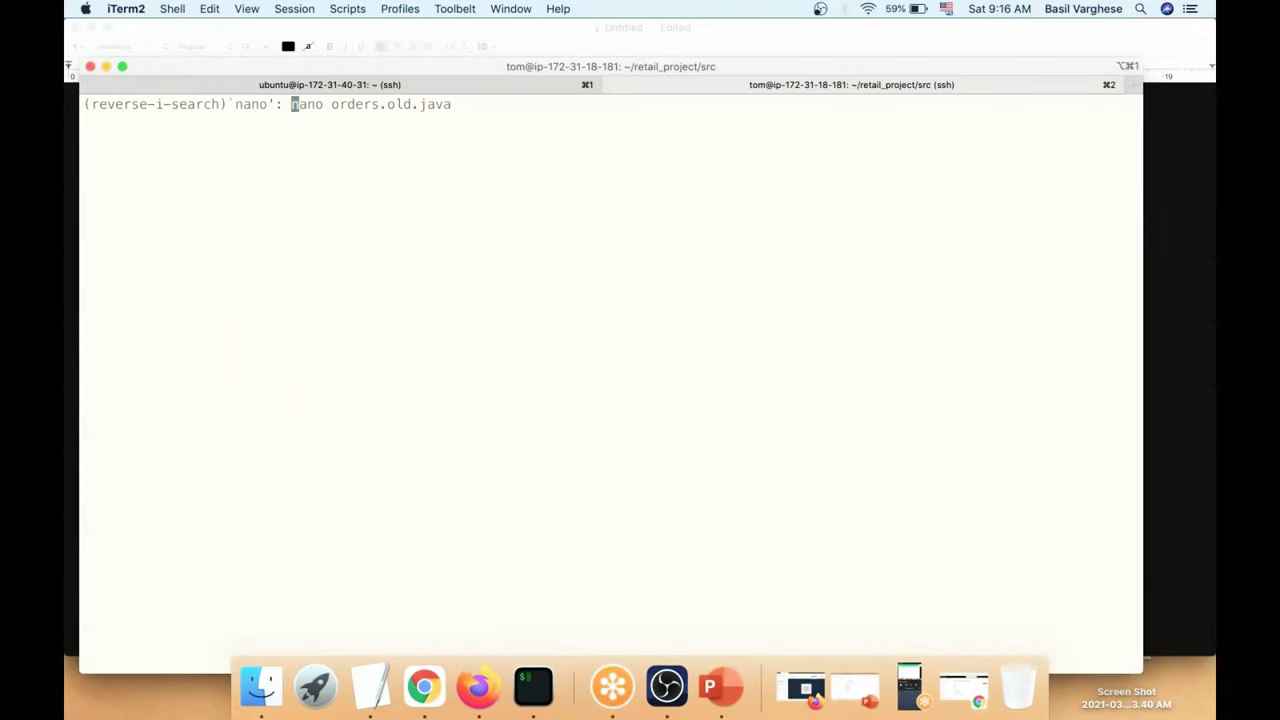
key(Return)
text(i)
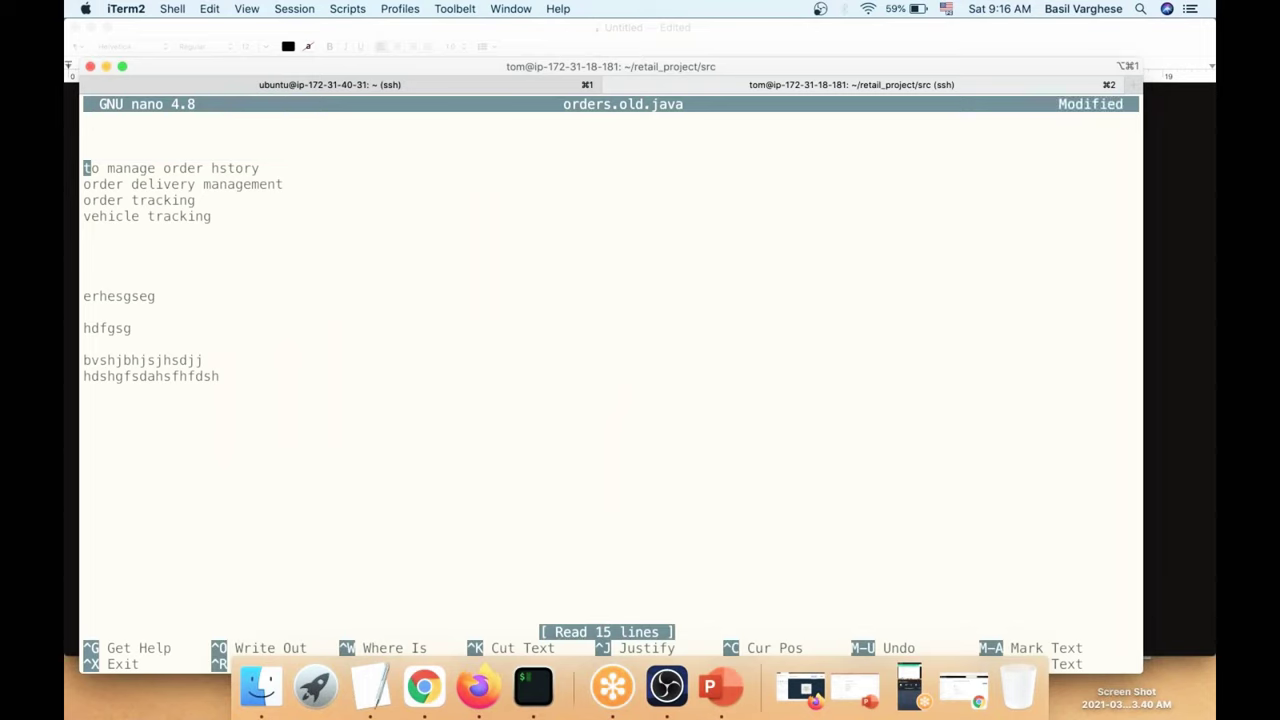
key(ctrl+x)
key(y)
key(Return)
Step: Rerun git add, the "fixed login issue" commit, and git push origin development from history
key(ctrl+r)
text(ad)
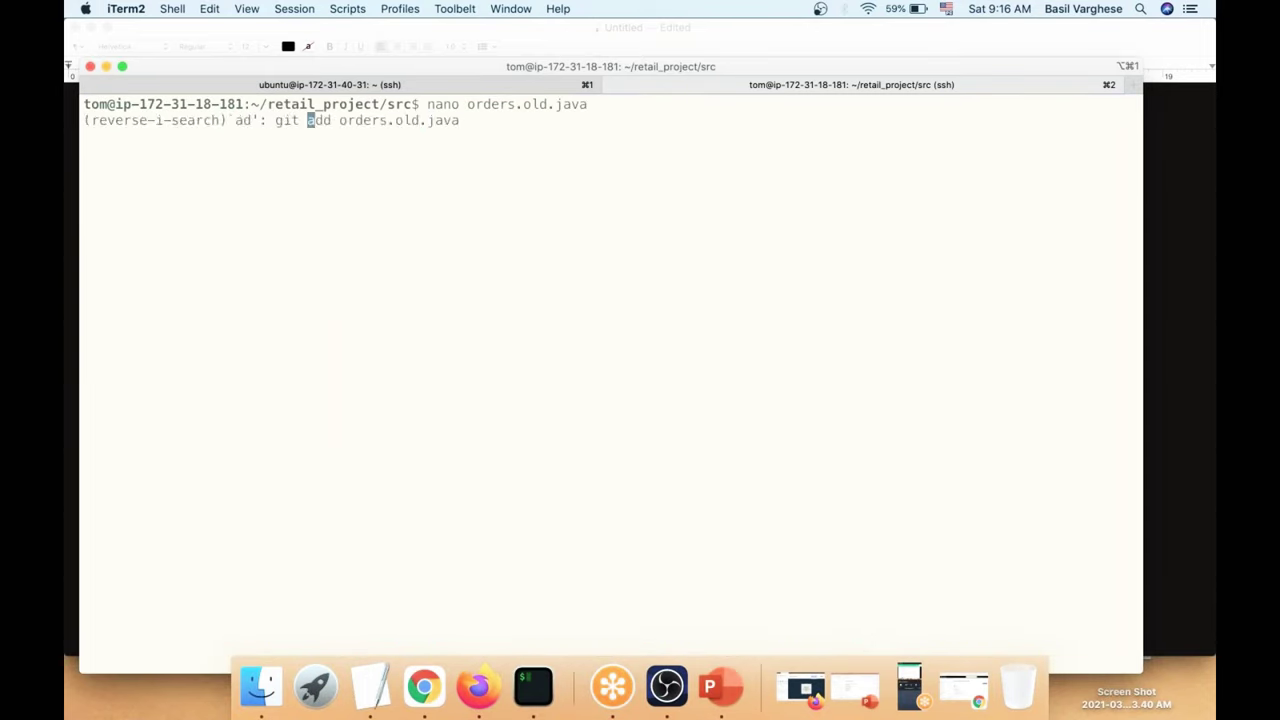
key(Return)
key(ctrl+r)
text(comm)
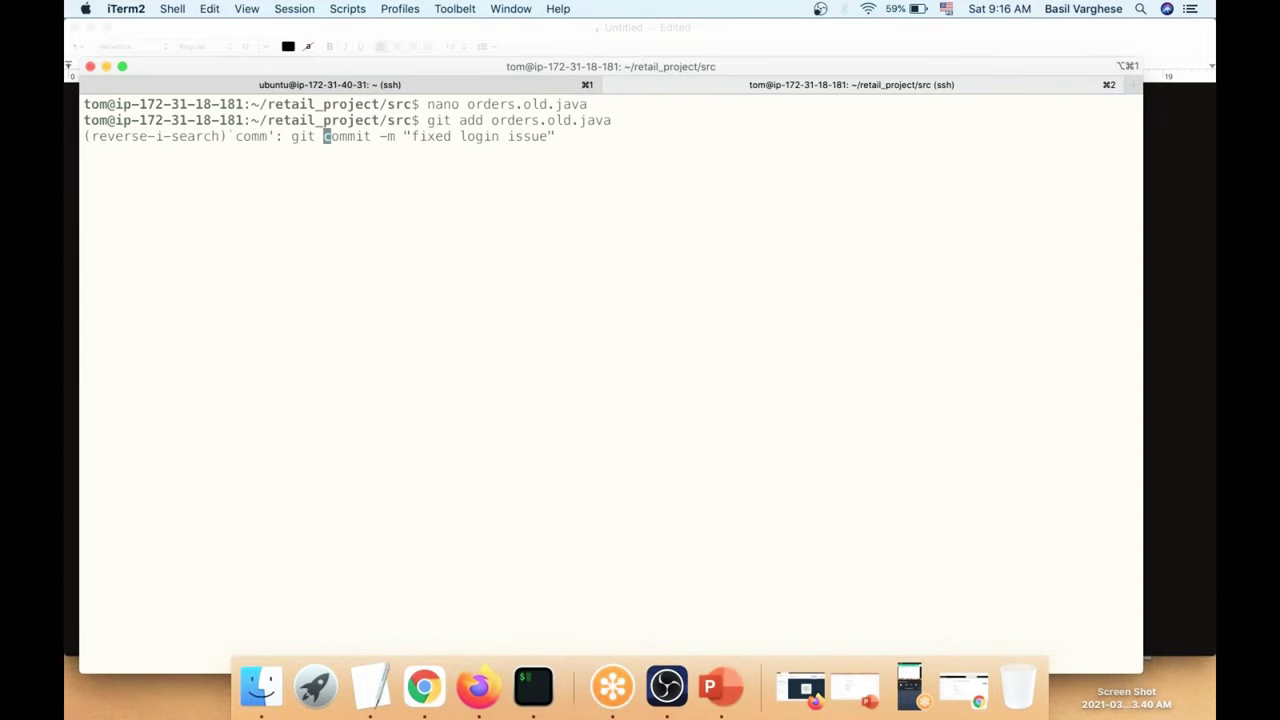
key(Return)
key(ctrl+r)
text(push)
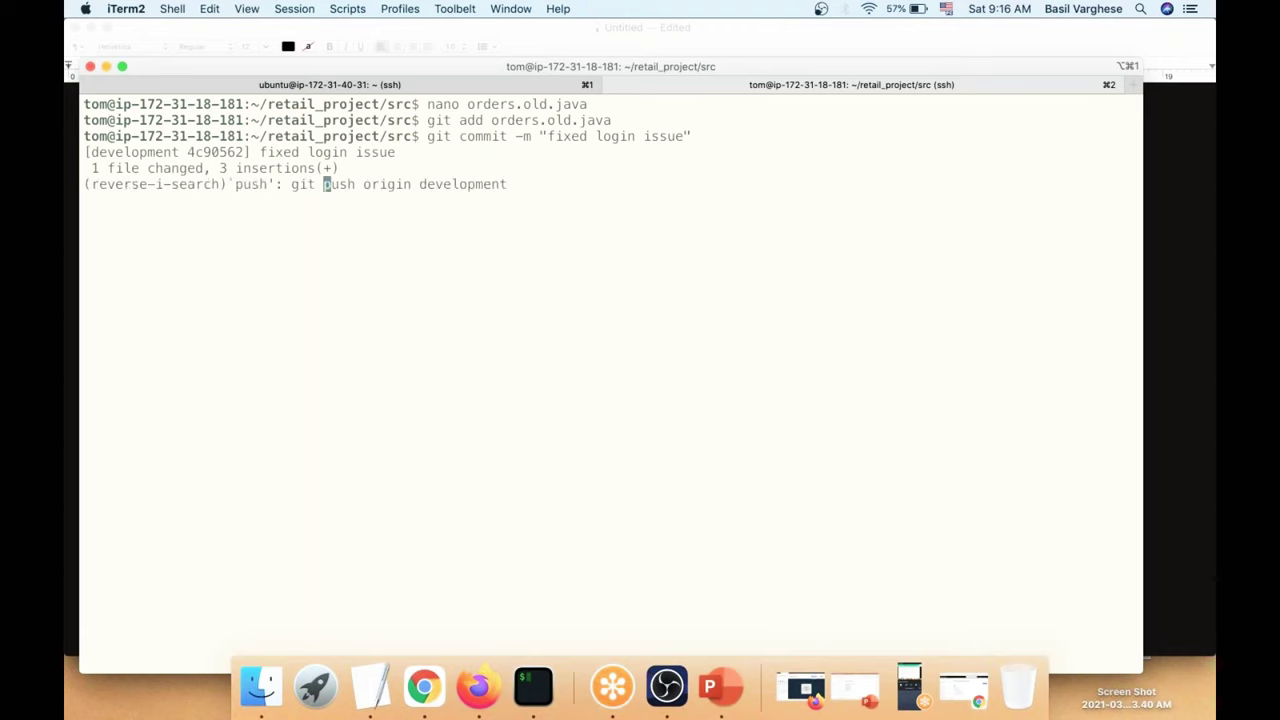
key(Return)
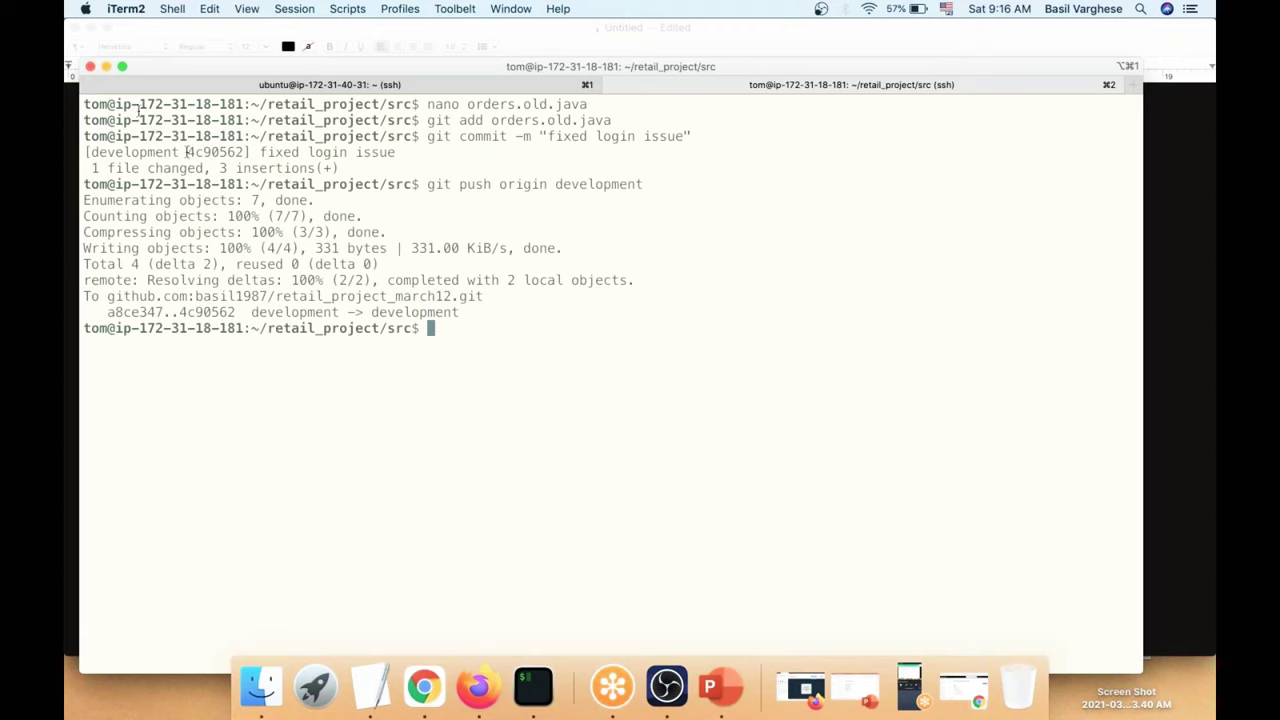
click(108, 66)
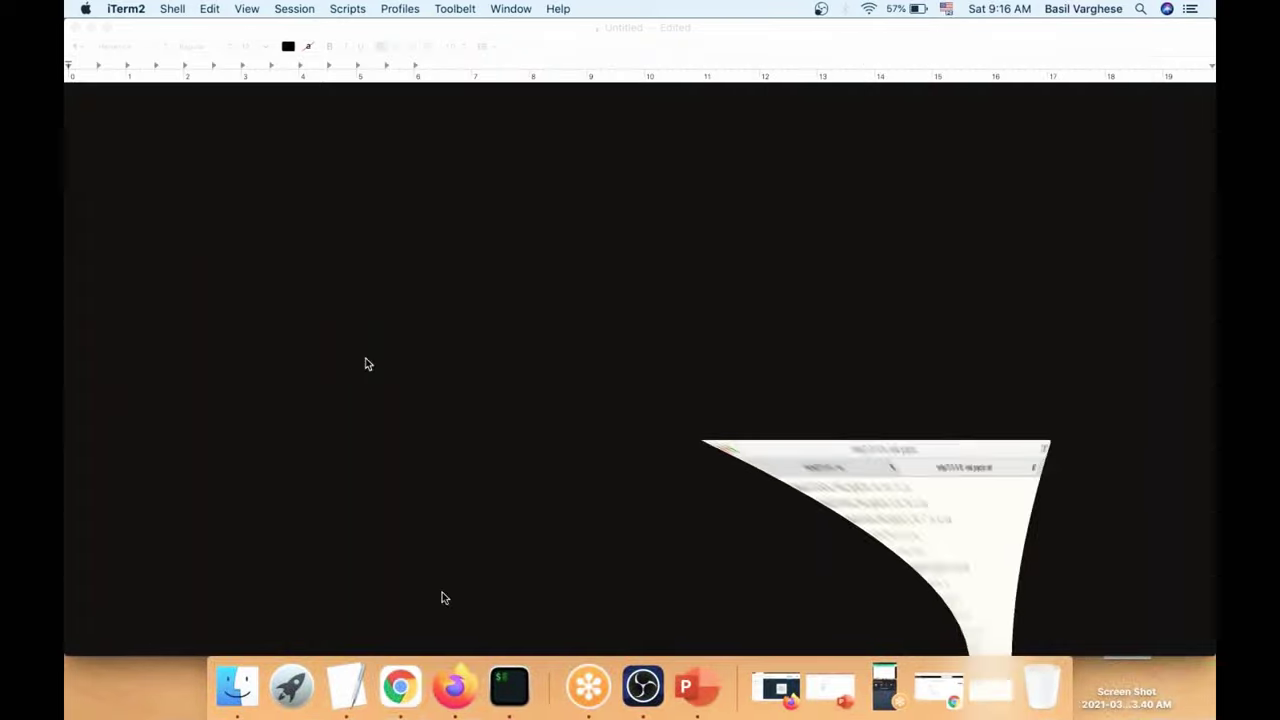
Step: Return to the Jenkins dashboard, where no builds are queued and both executors are idle
click(402, 688)
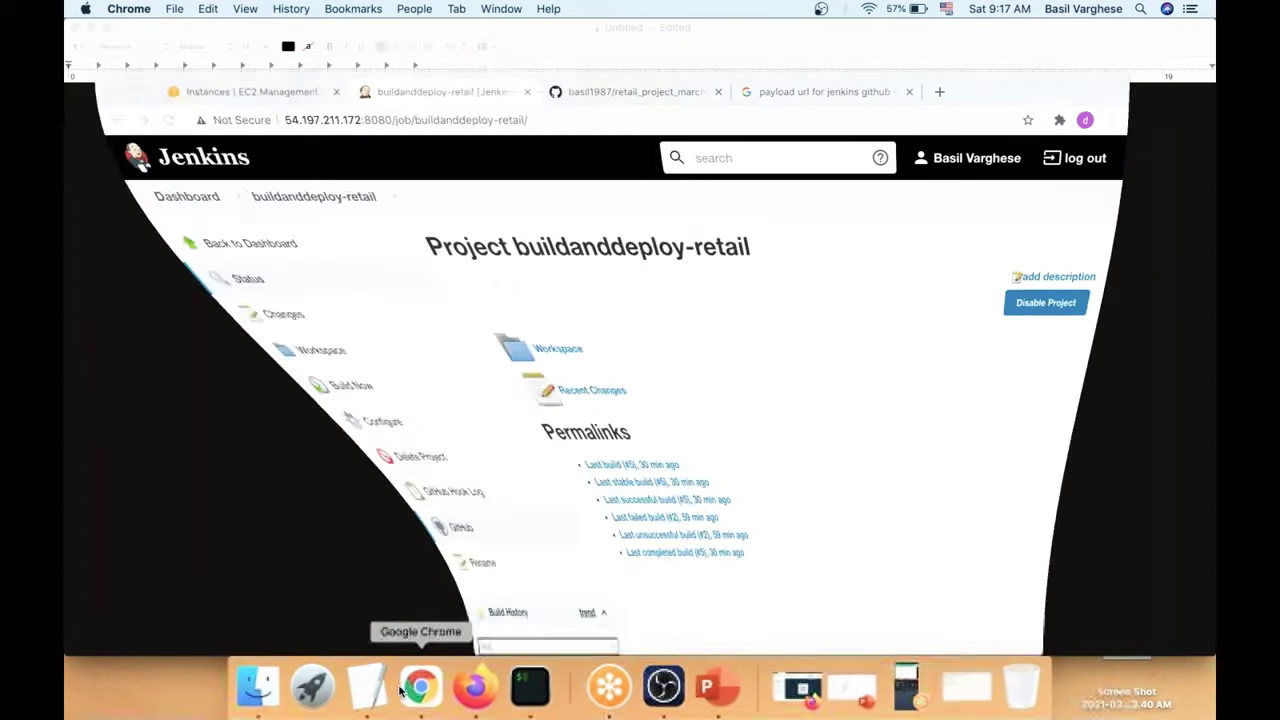
scroll(466, 405, down, 5)
scroll(467, 405, up, 5)
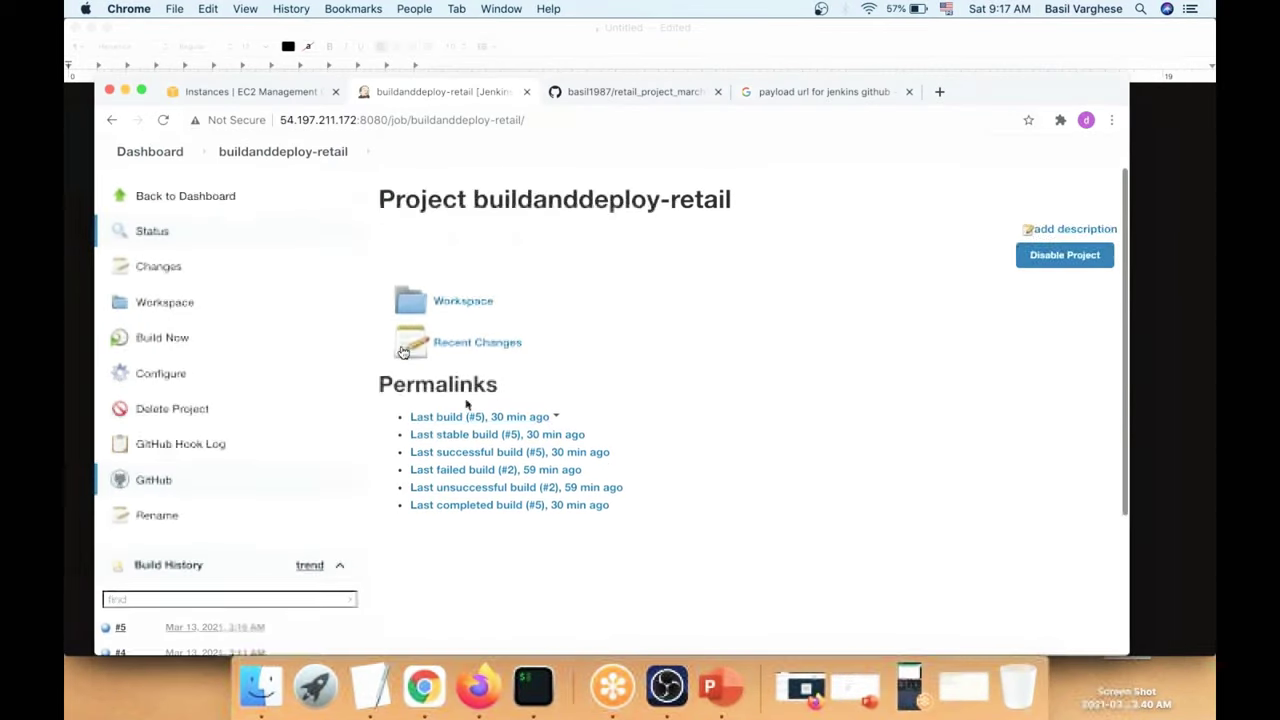
scroll(339, 380, down, 5)
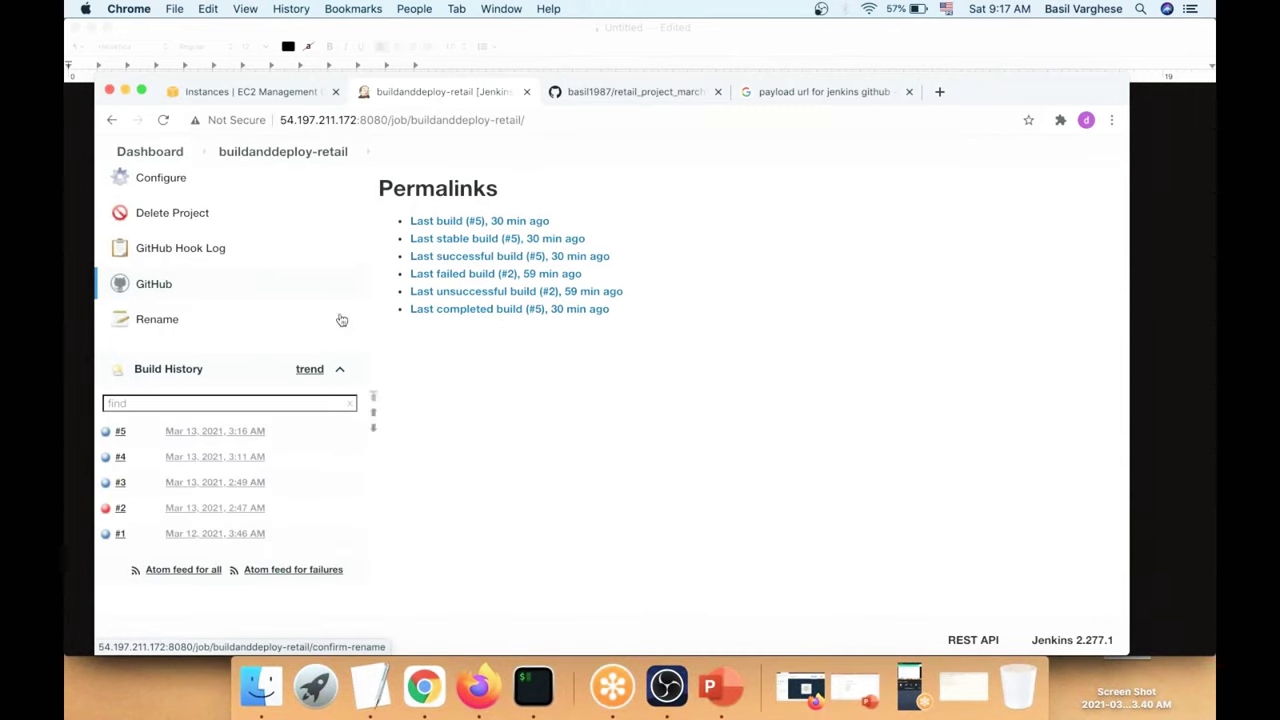
scroll(252, 242, up, 5)
click(150, 164)
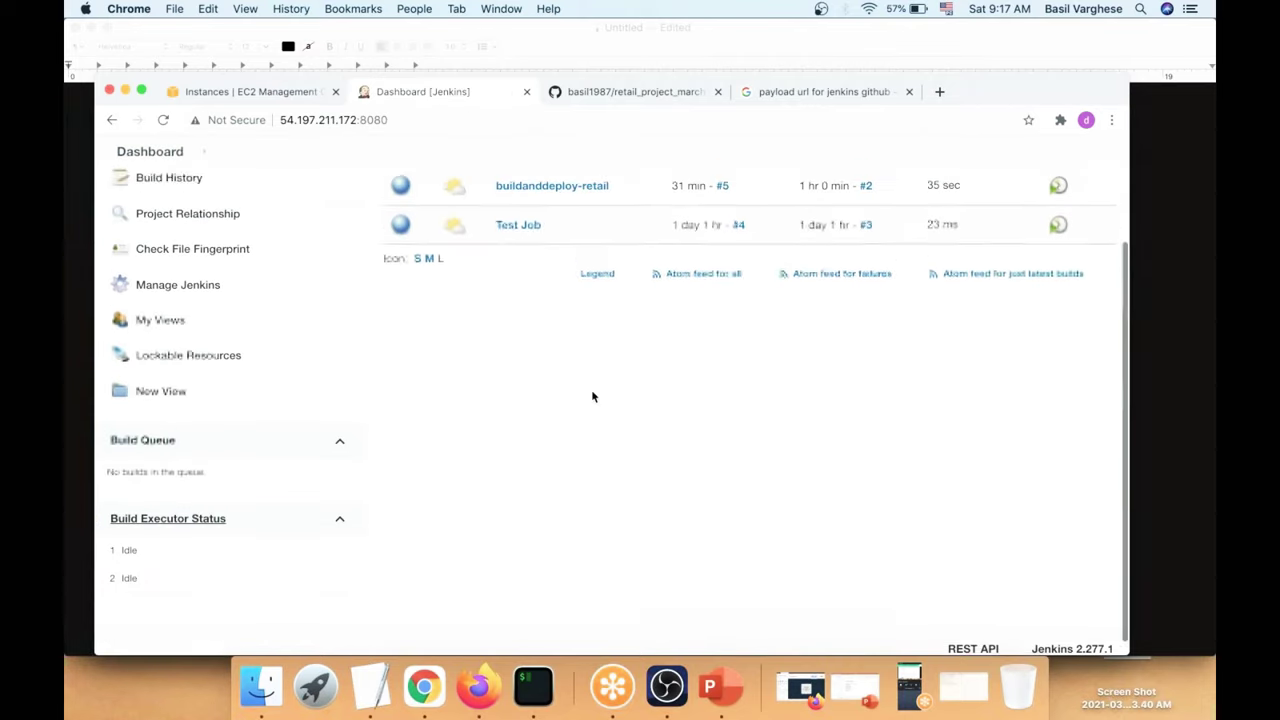
scroll(591, 389, up, 2)
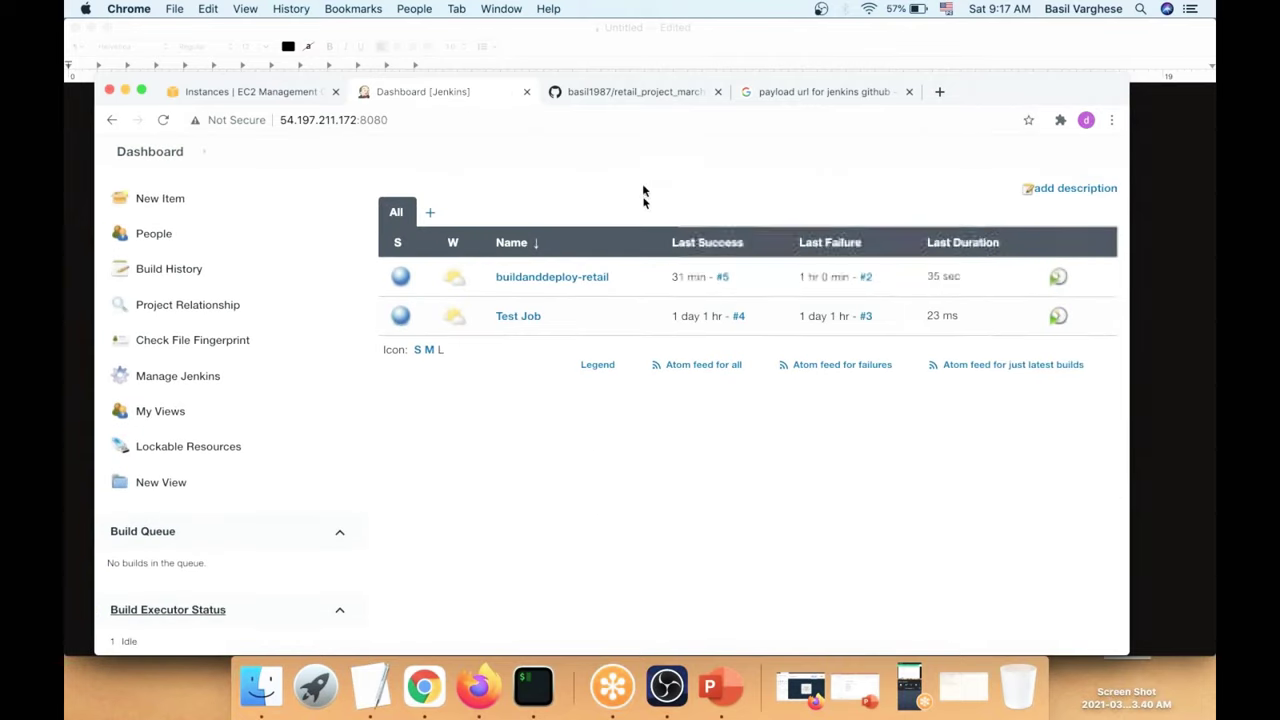
Step: Open the Jenkins webhook under the GitHub repository's Settings > Webhooks
click(638, 92)
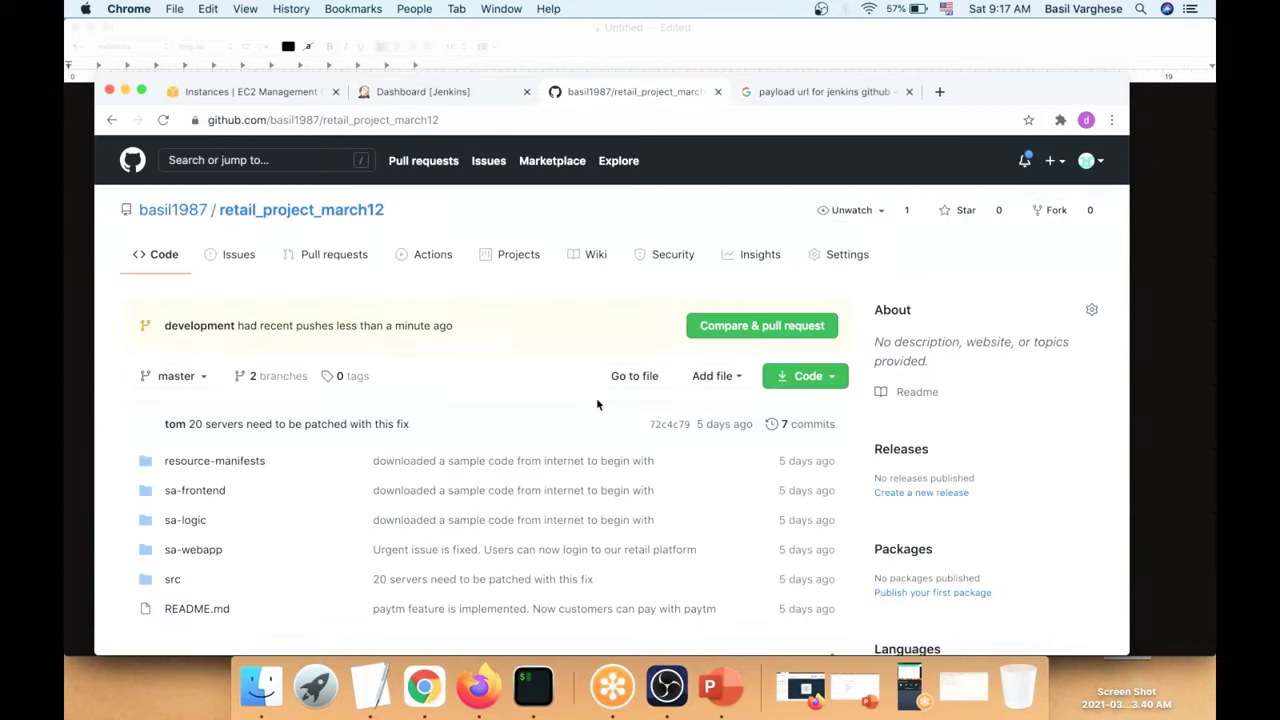
click(850, 258)
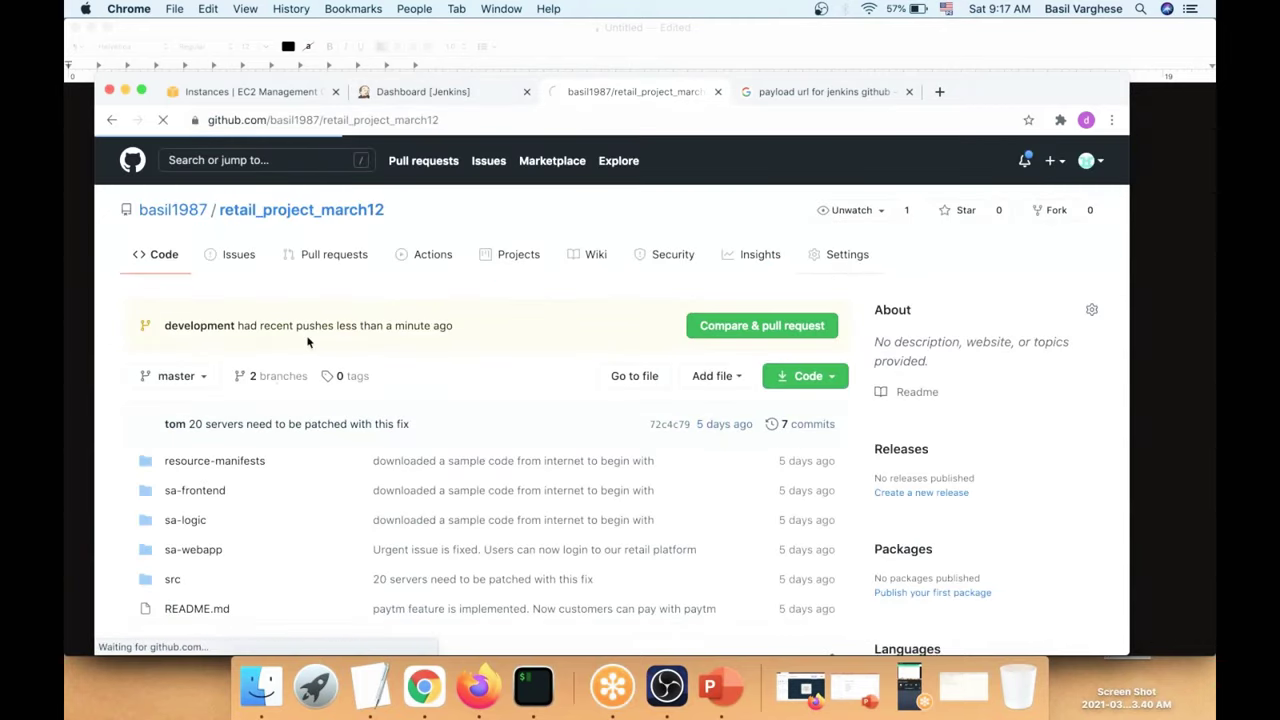
click(180, 465)
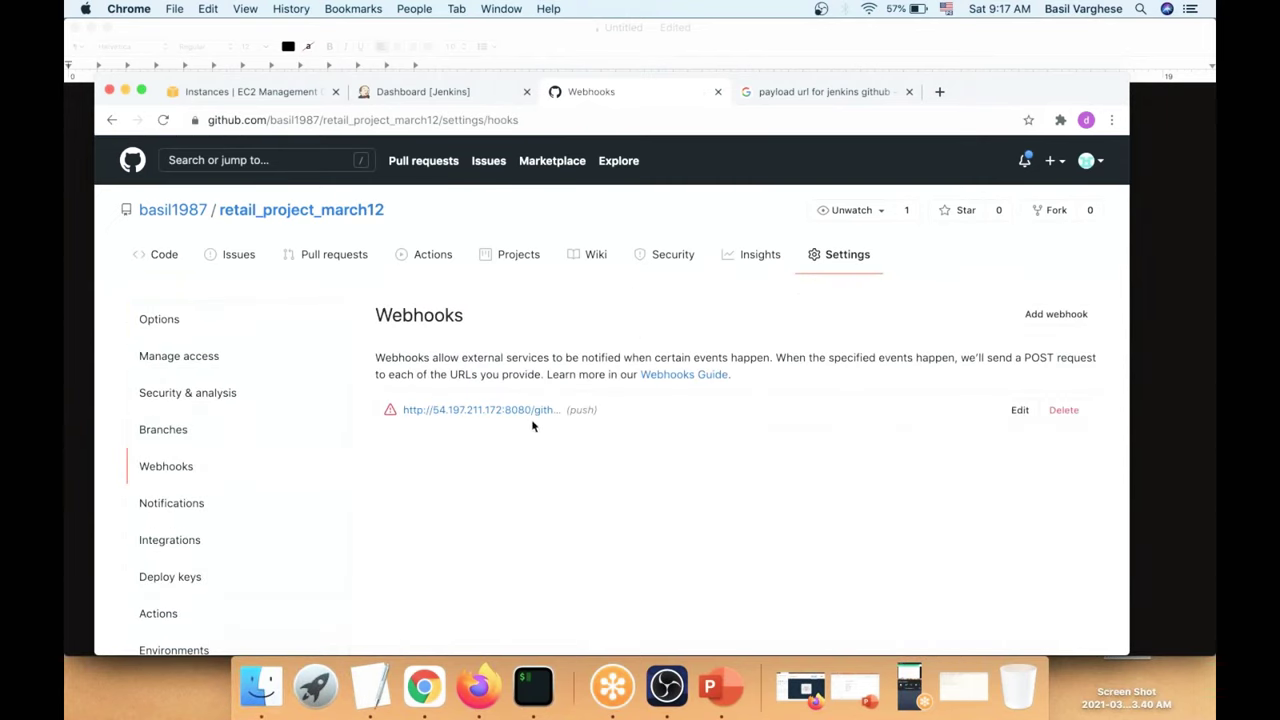
click(451, 414)
Step: Expand the latest push delivery and view its Response, showing a 302 redirect
scroll(592, 487, down, 5)
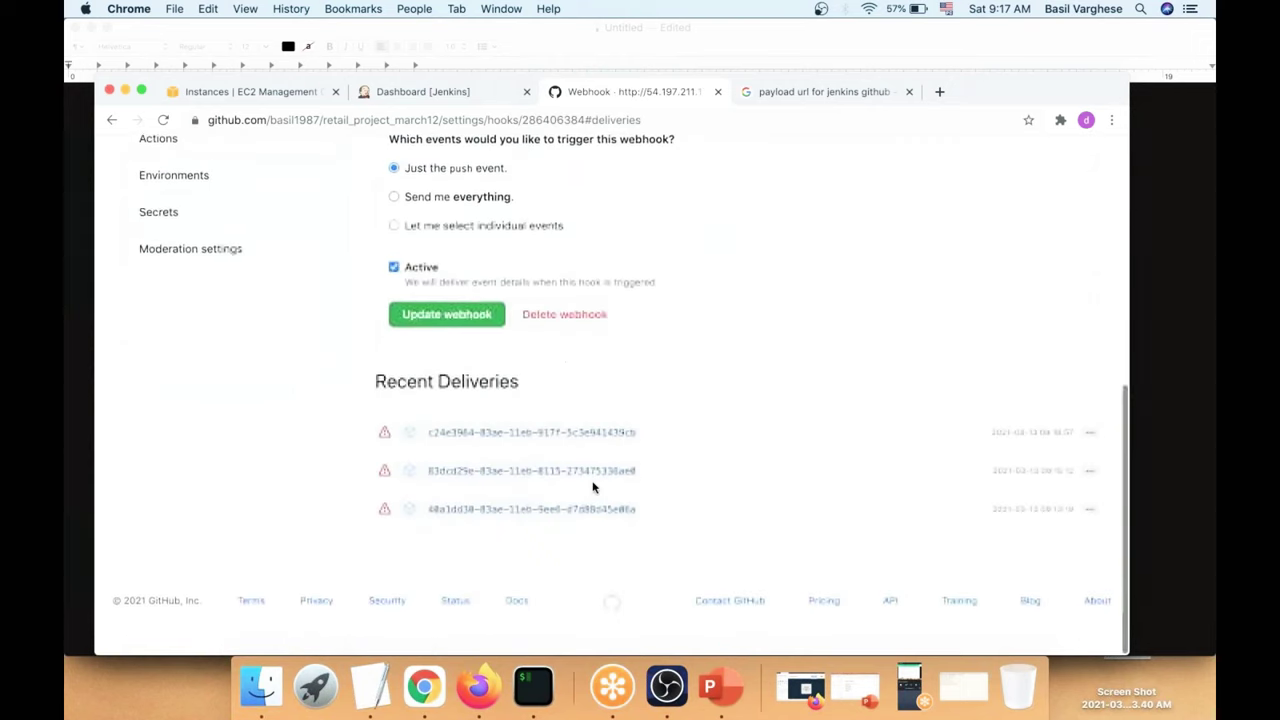
click(618, 438)
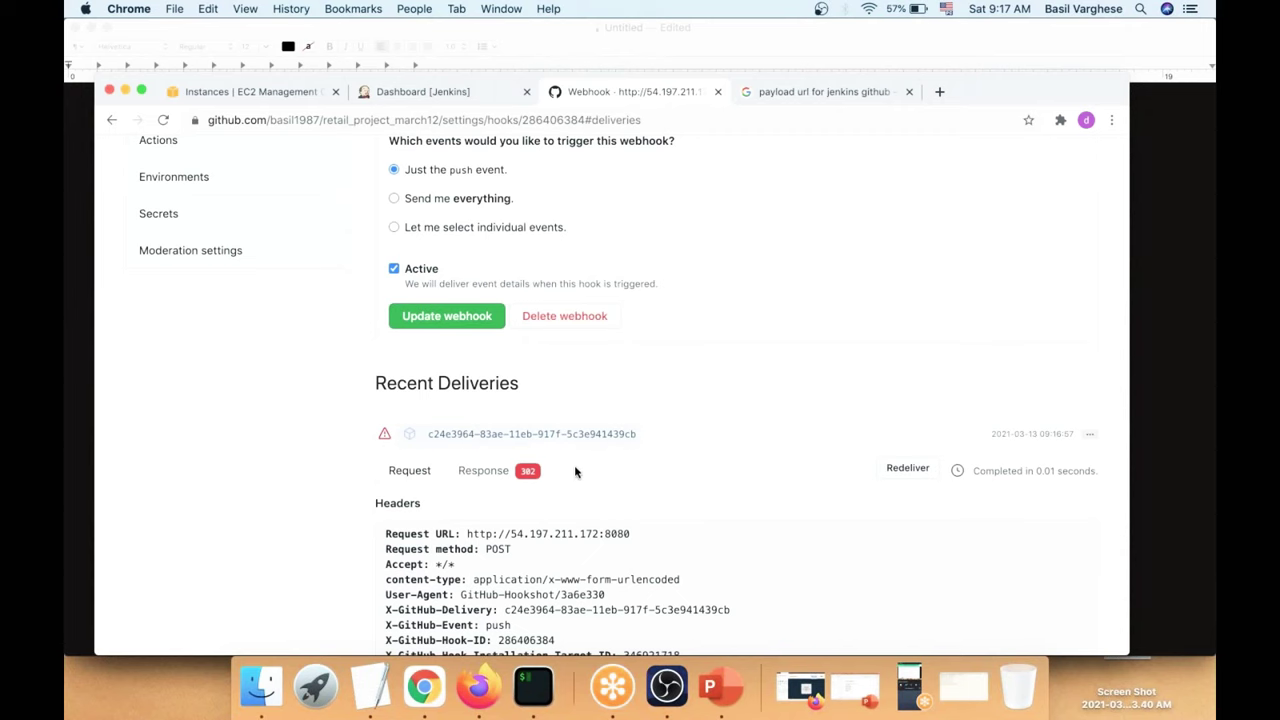
scroll(575, 464, down, 3)
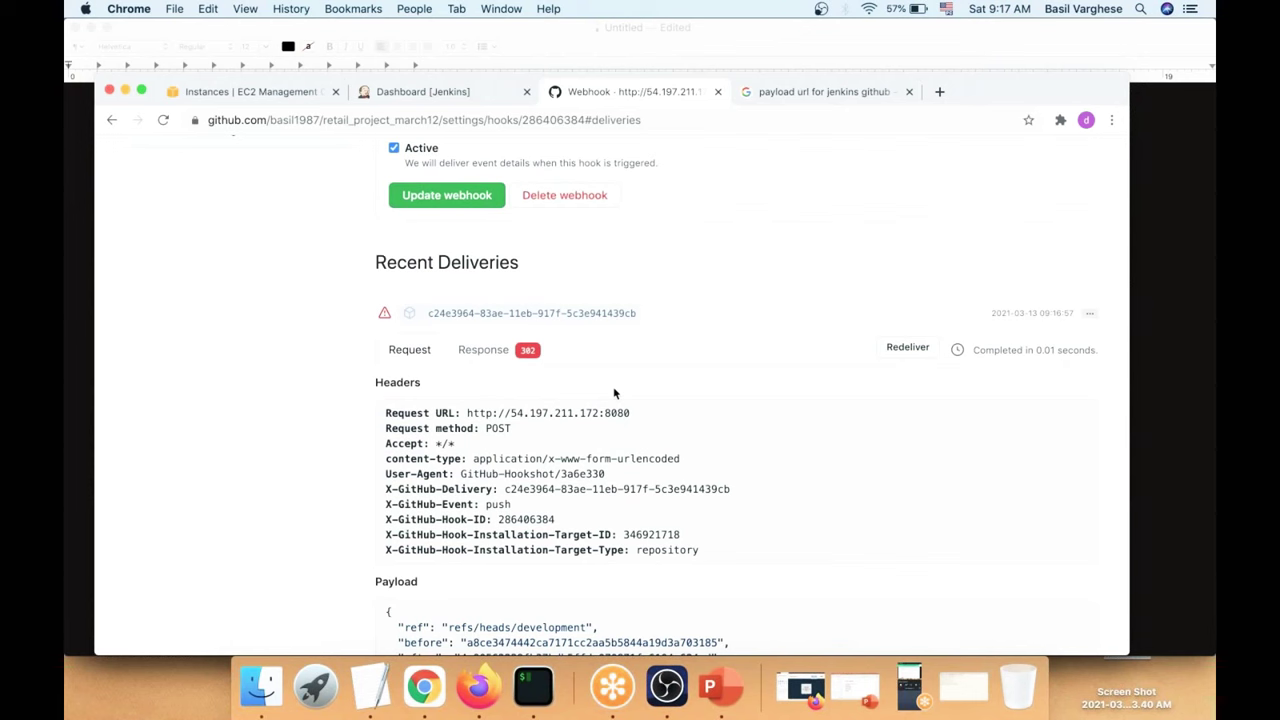
scroll(615, 393, down, 20)
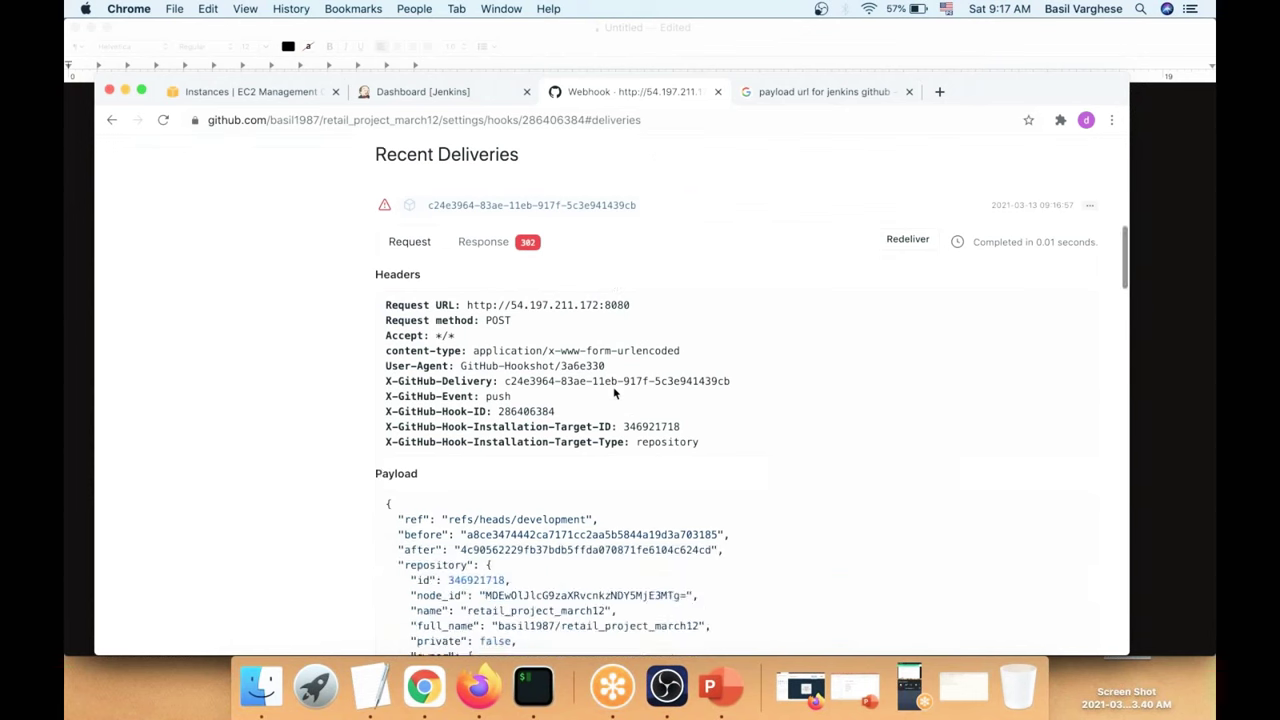
scroll(615, 393, down, 15)
scroll(615, 393, up, 5)
scroll(615, 393, up, 20)
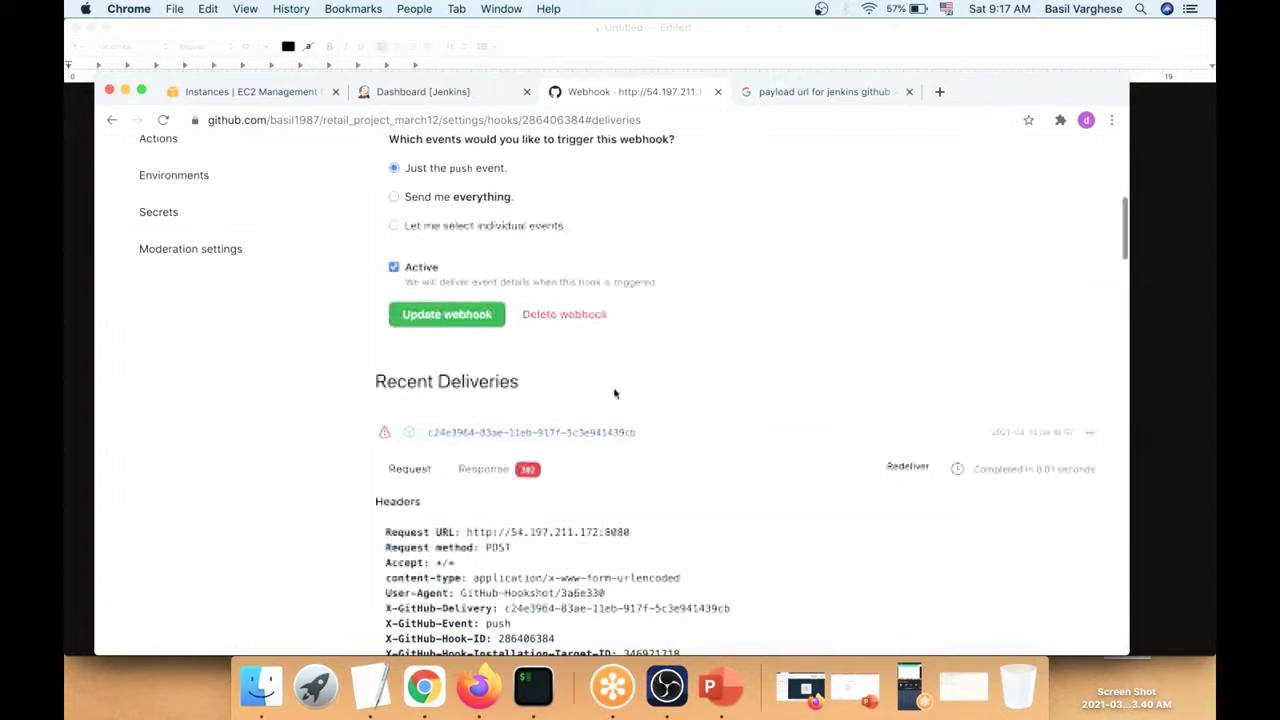
click(511, 385)
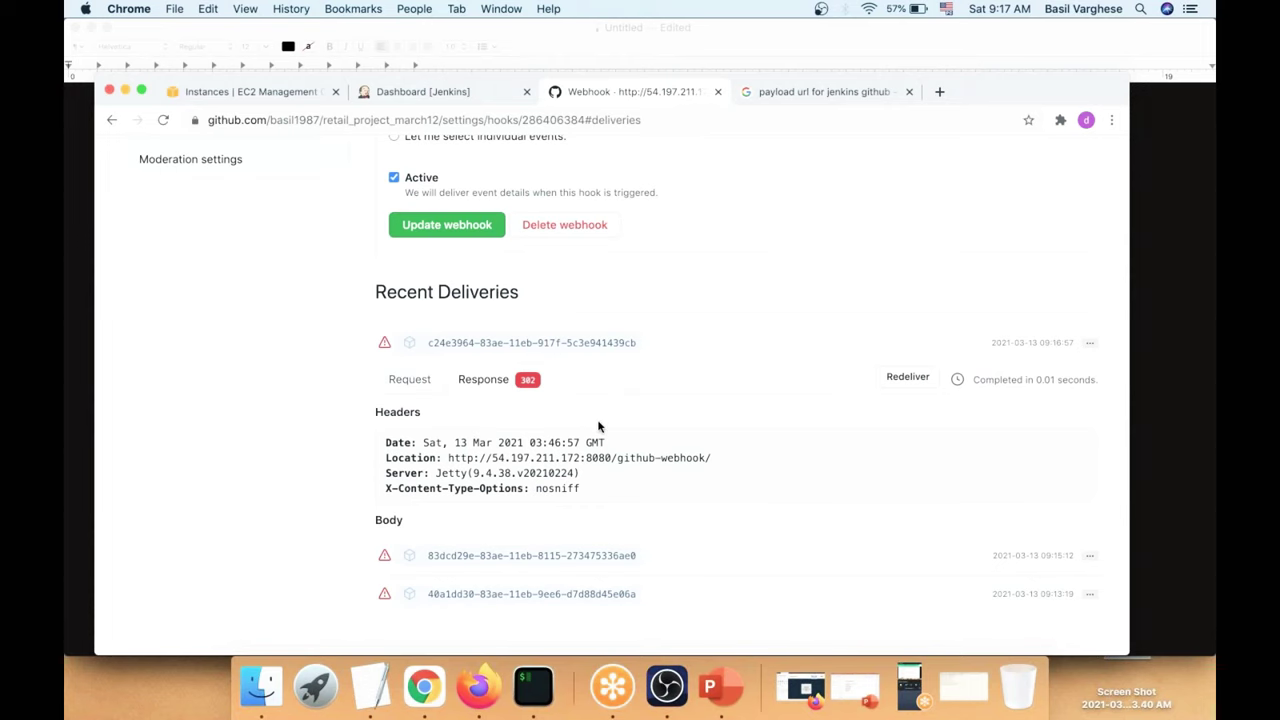
Step: Show the delivery's request payload and step through its 'branch' matches with in-page search
scroll(599, 427, down, 2)
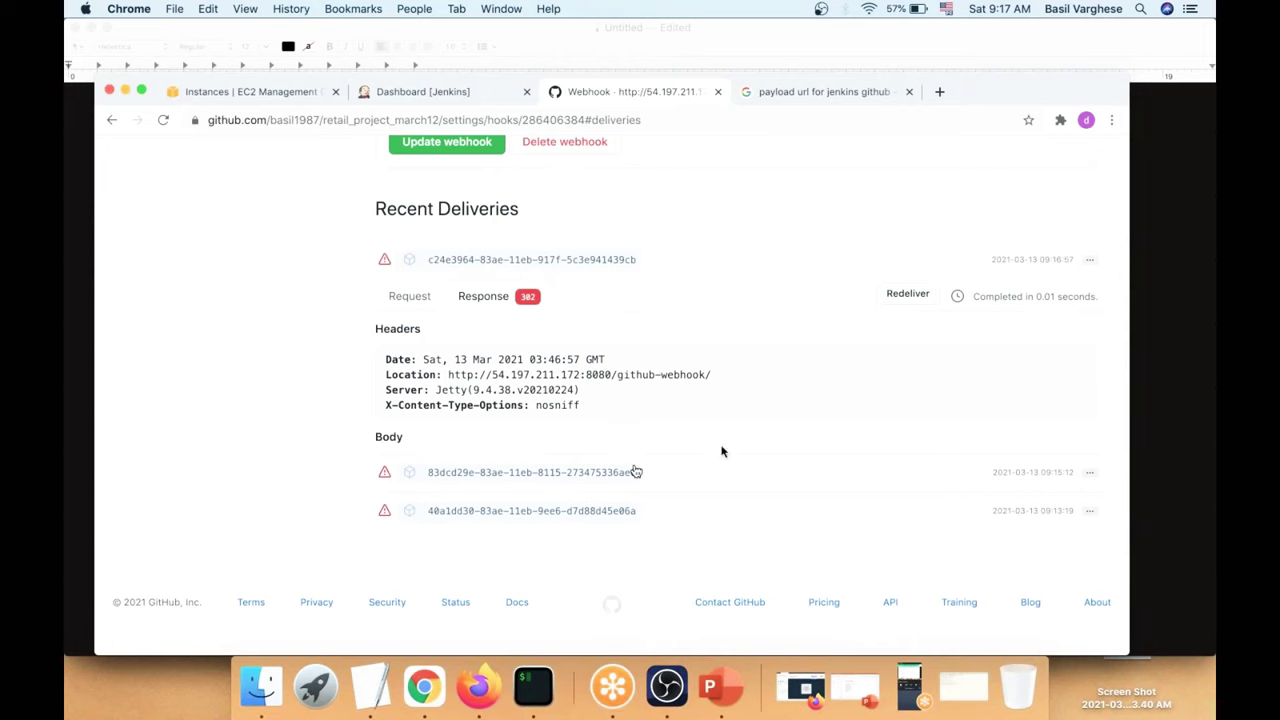
click(415, 297)
scroll(508, 490, down, 10)
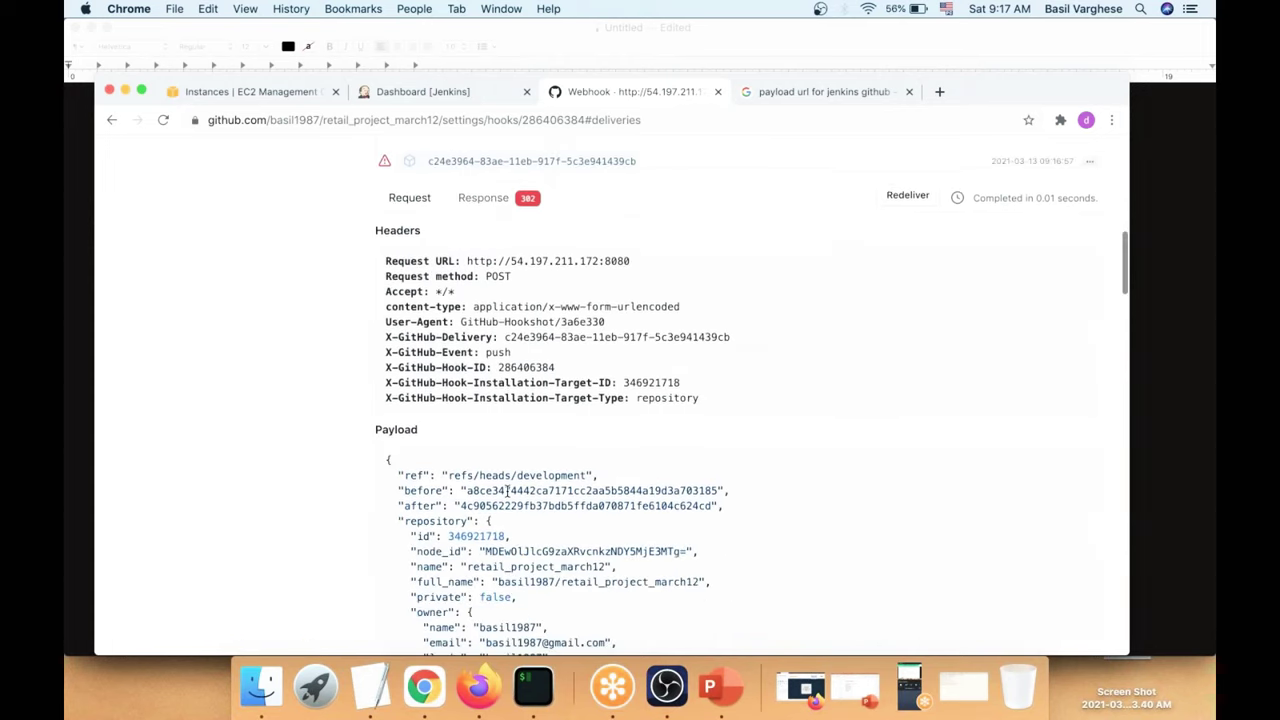
key(super+f)
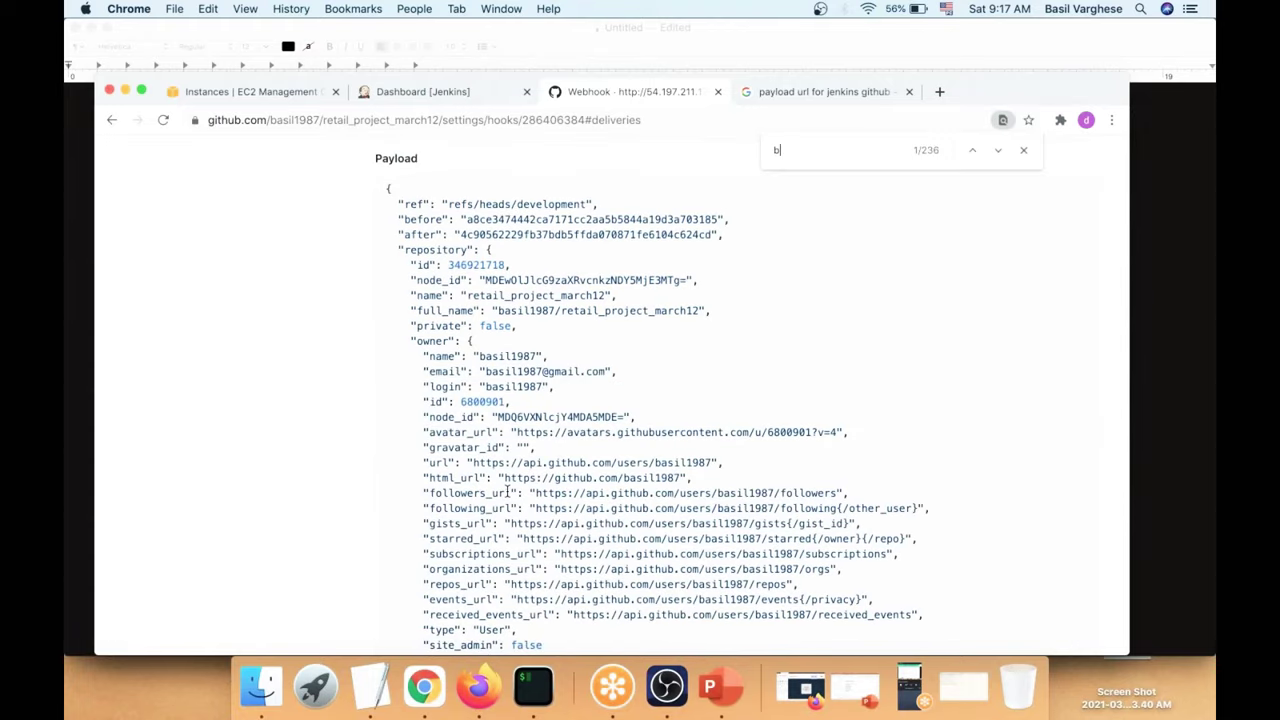
text(branch)
key(Return)
key(Return)
key(Return)
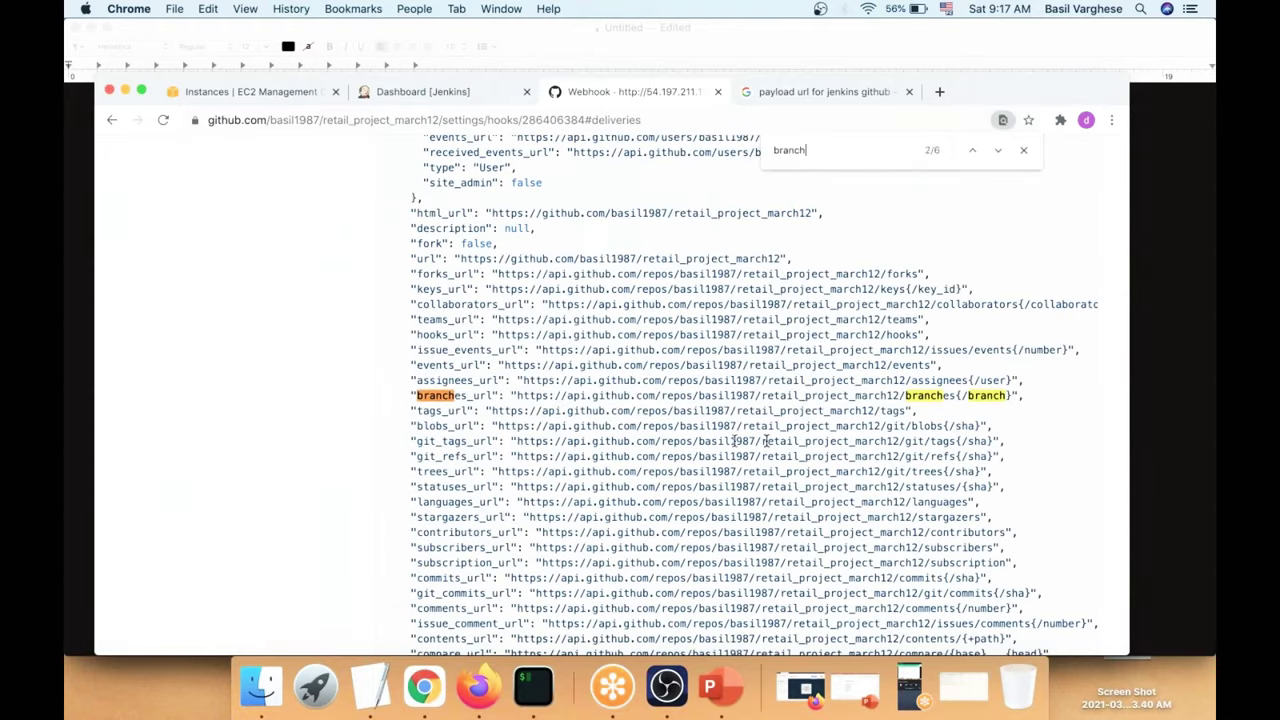
key(Return)
key(Return)
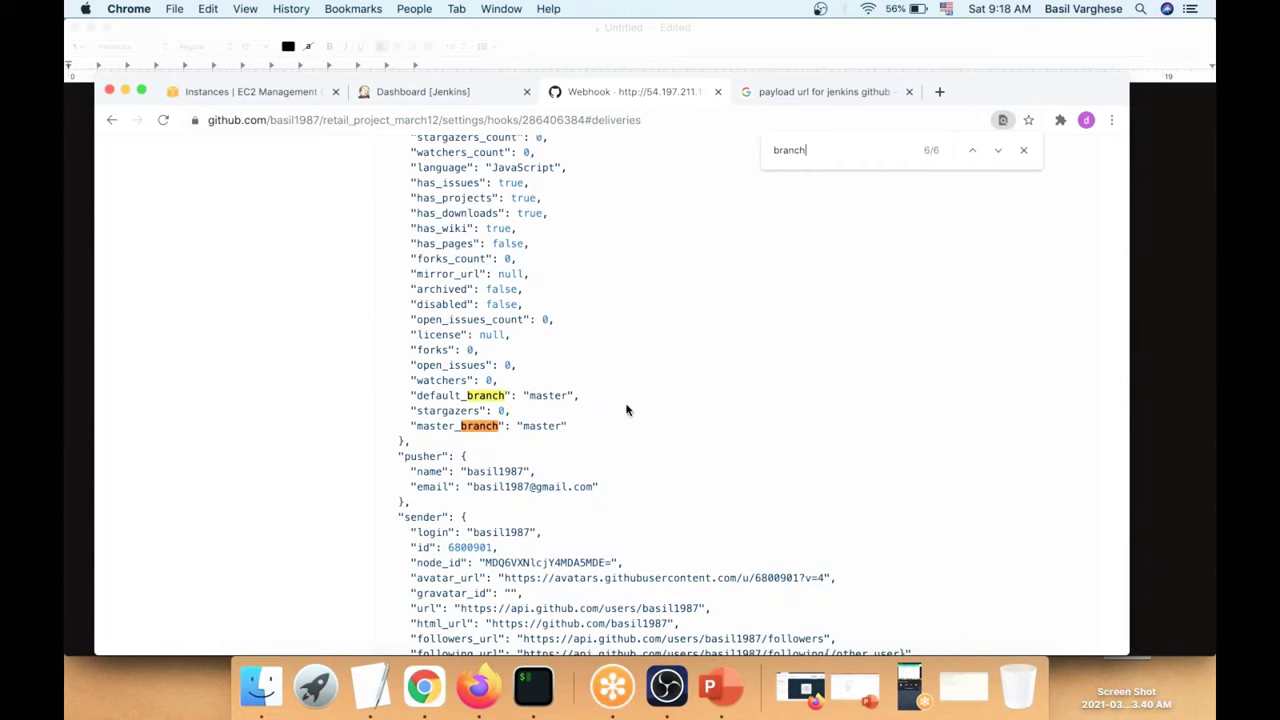
key(Return)
key(Return)
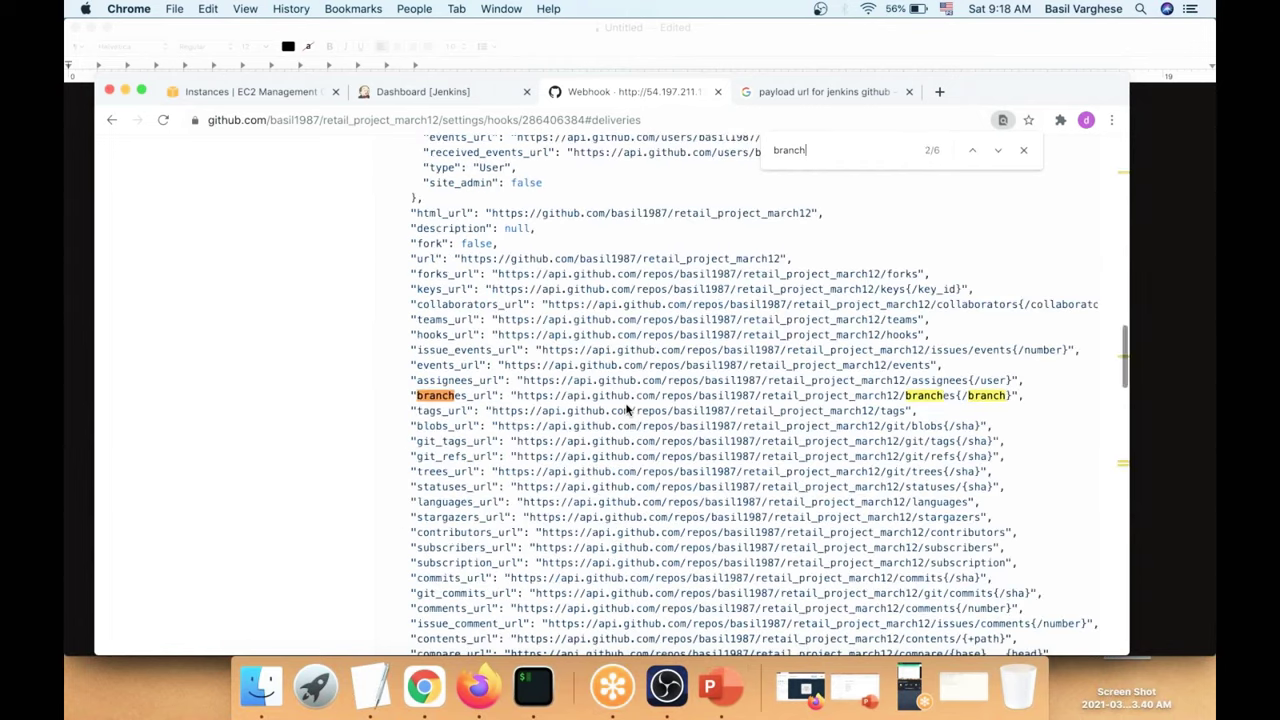
key(Return)
key(Return)
key(Return)
key(Return)
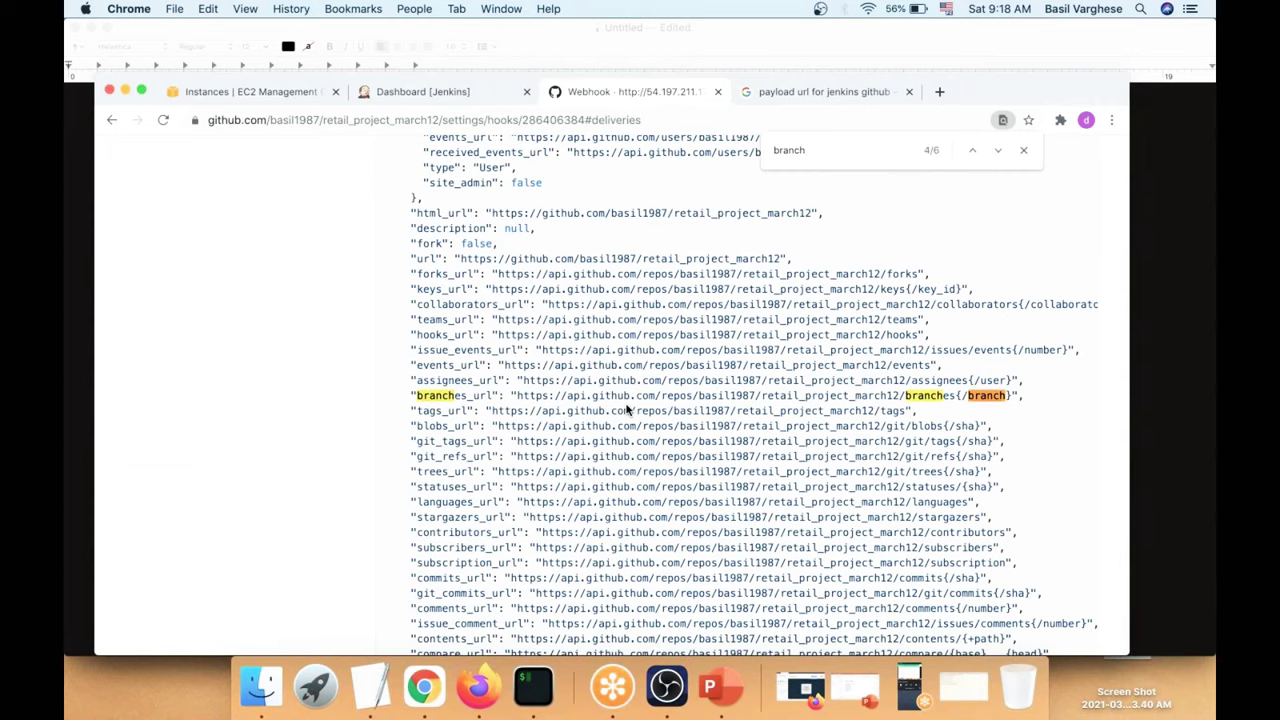
key(Return)
key(Return)
key(Return)
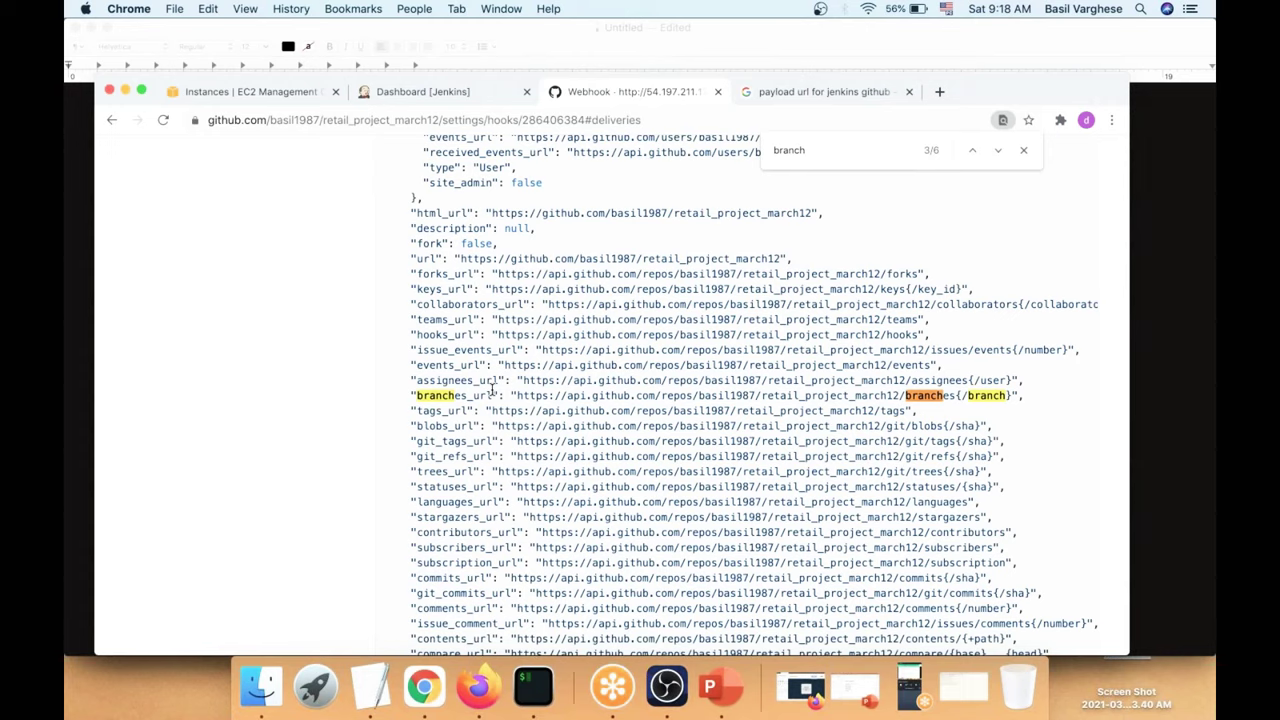
key(Return)
key(Return)
key(Return)
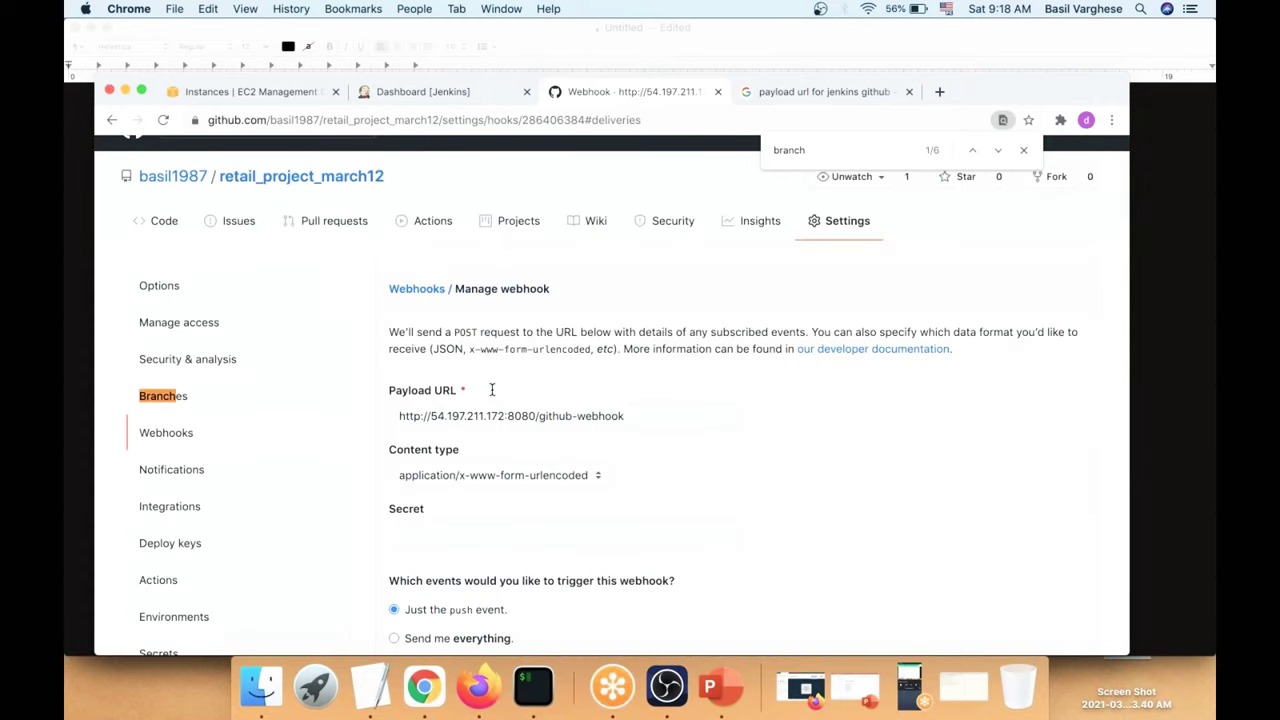
Step: Go to the retail_project_march12 Code page, then minimize Chrome
key(BackSpace)
key(BackSpace)
key(BackSpace)
key(BackSpace)
key(BackSpace)
key(BackSpace)
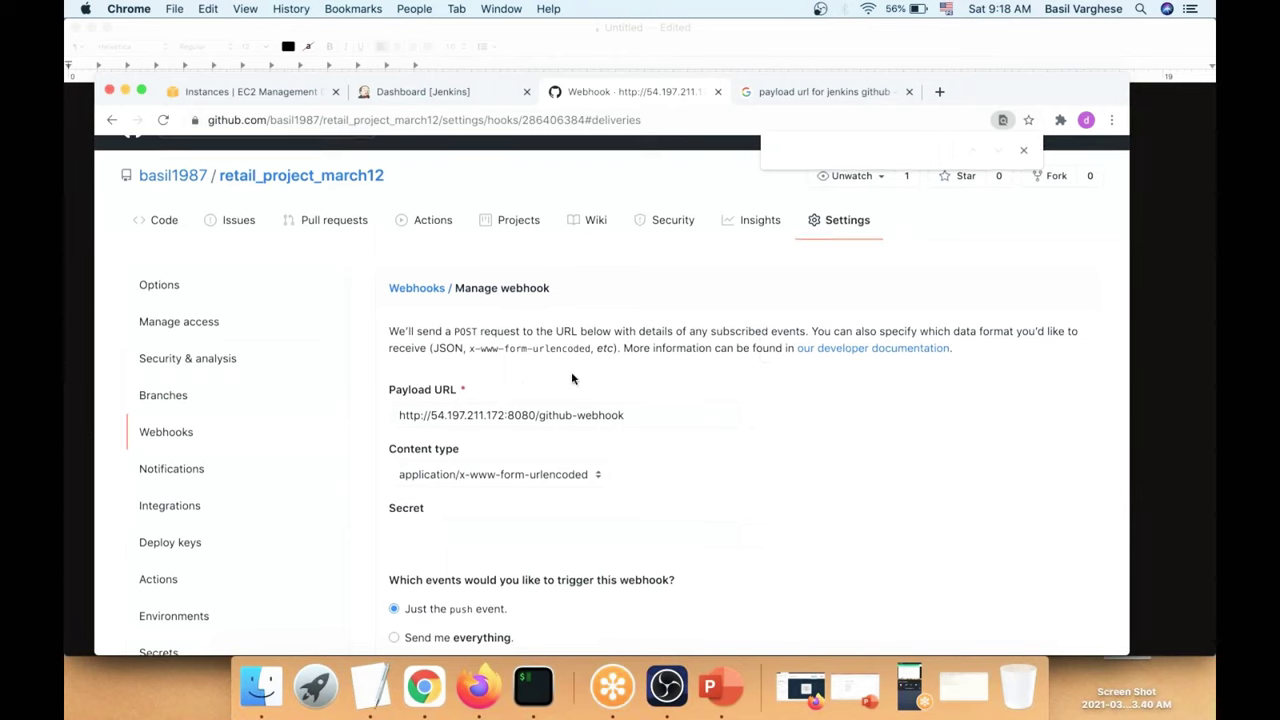
scroll(571, 377, down, 3)
scroll(571, 377, up, 5)
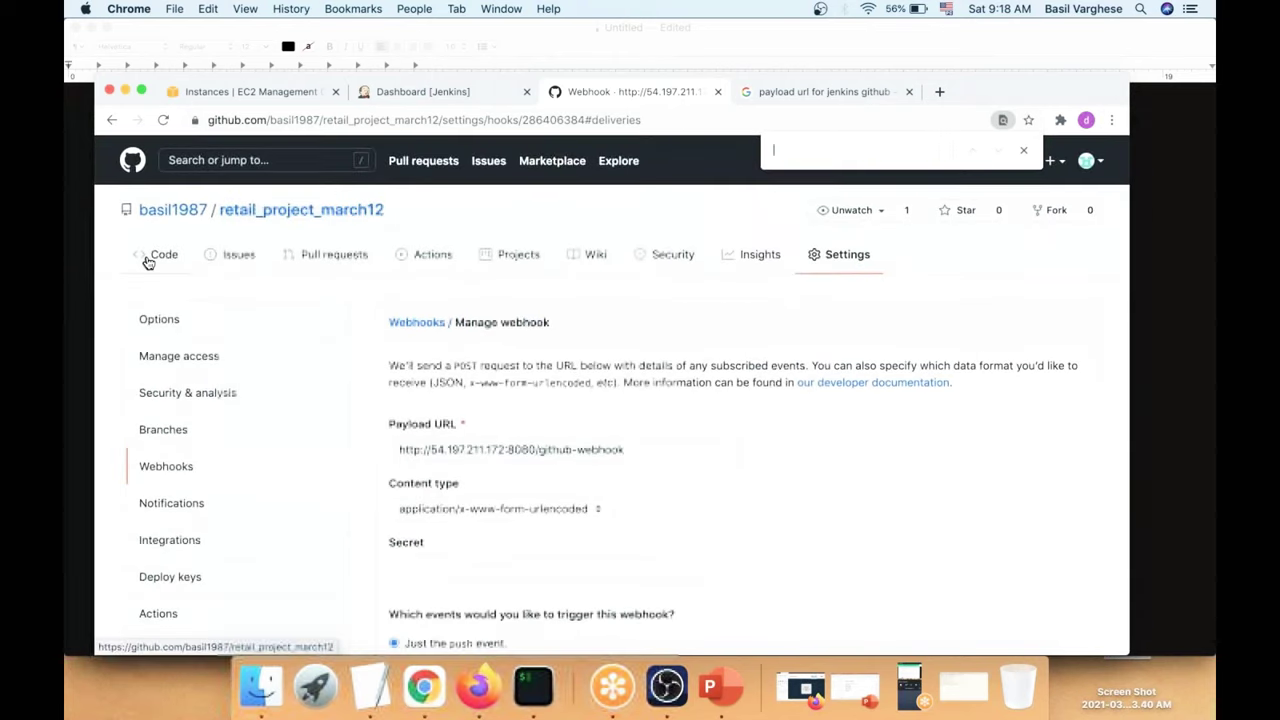
click(164, 256)
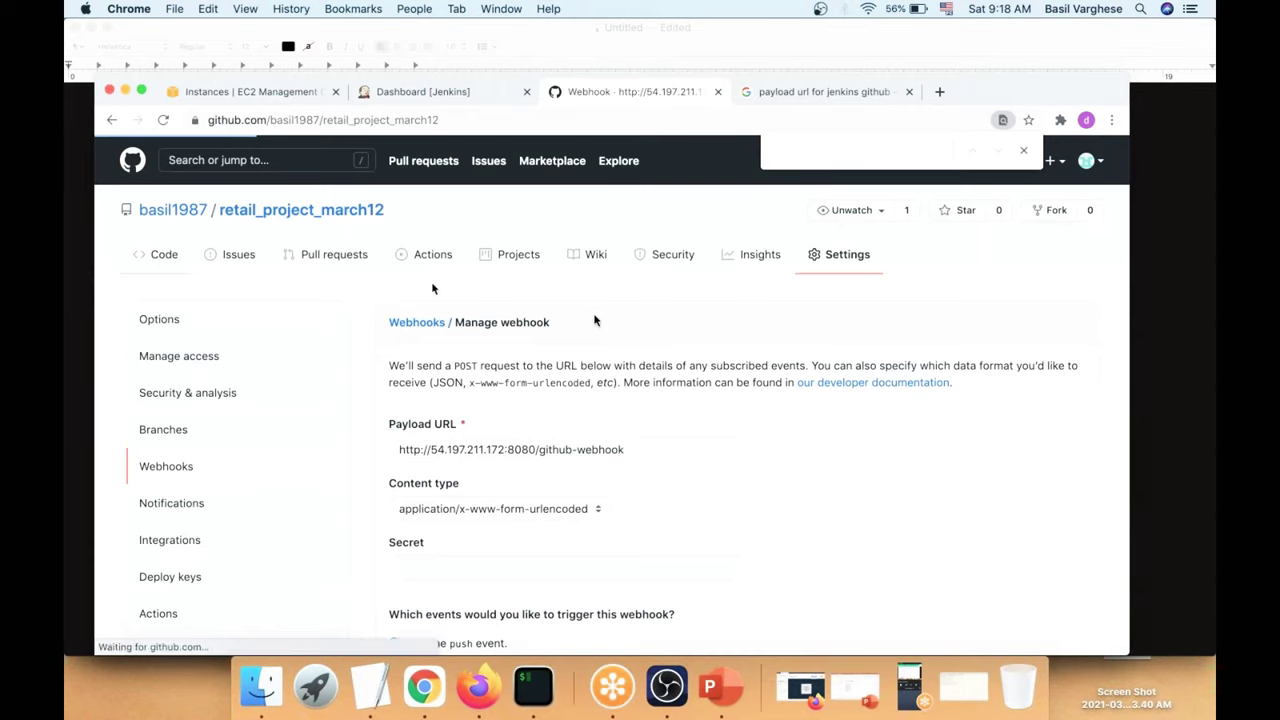
click(125, 91)
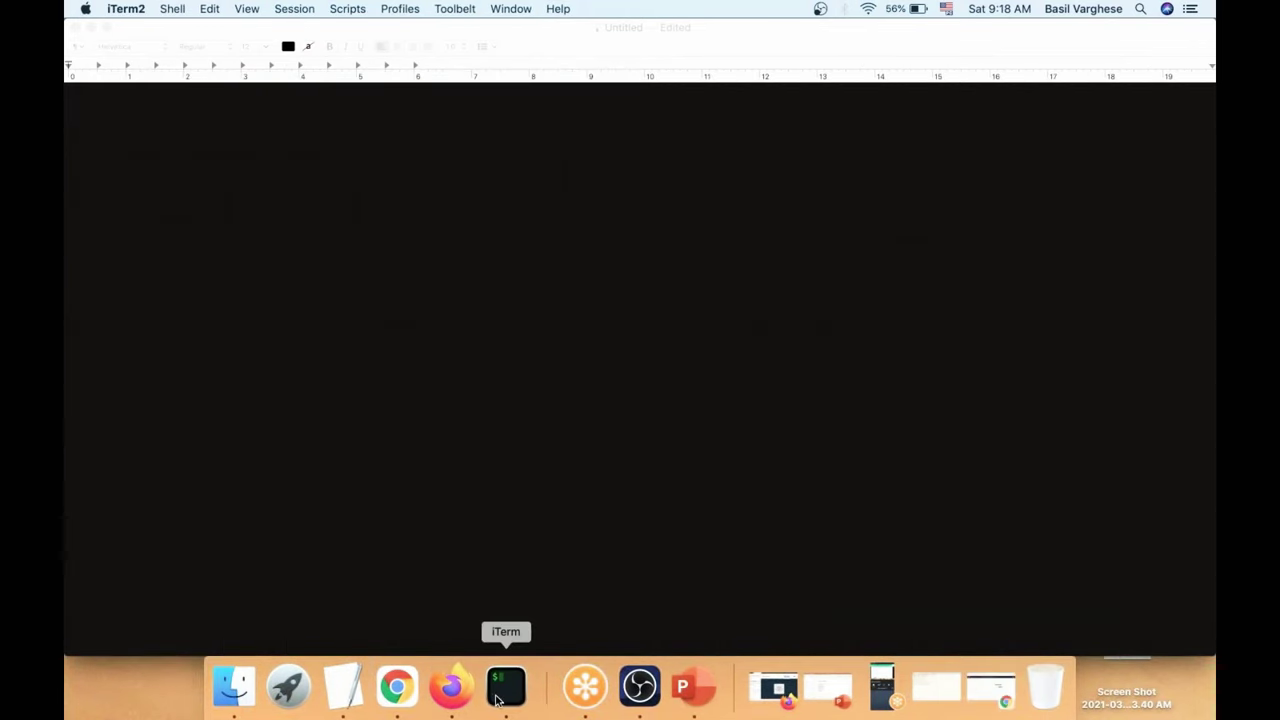
Step: Add a line to orders.old.java in nano and save the file
click(503, 688)
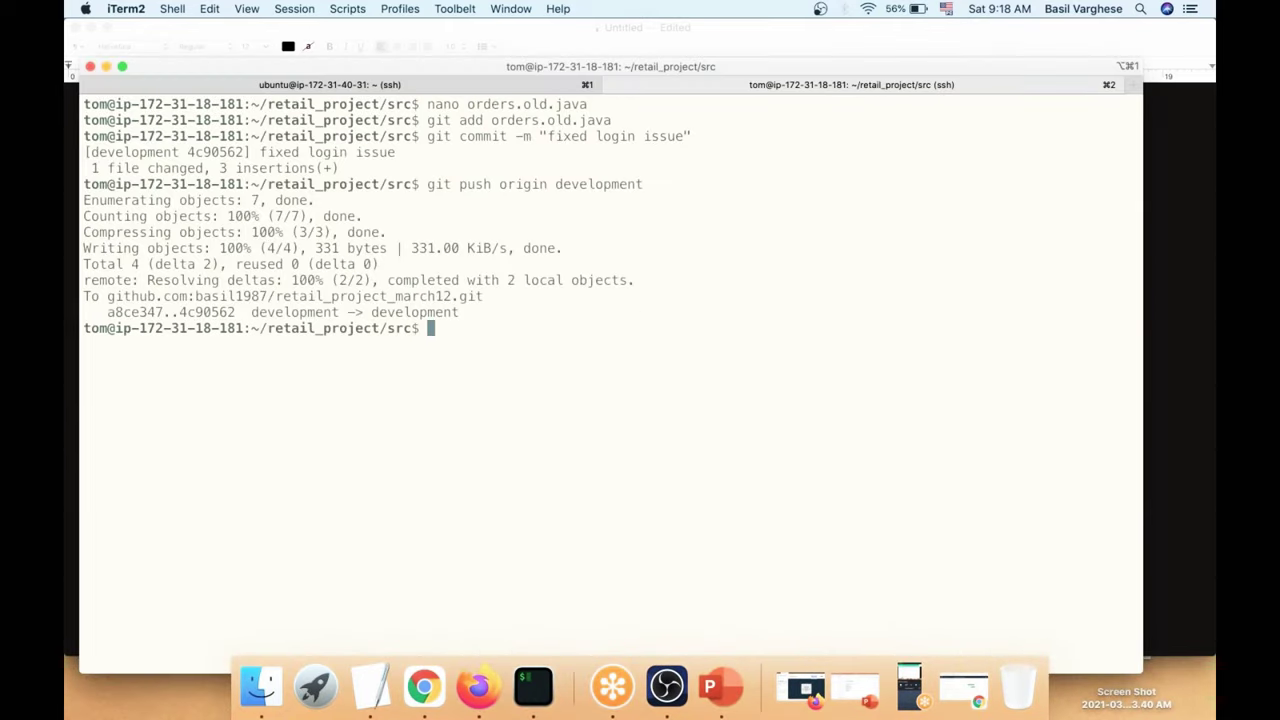
key(Return)
key(Return)
key(Return)
key(Up)
key(Up)
key(Up)
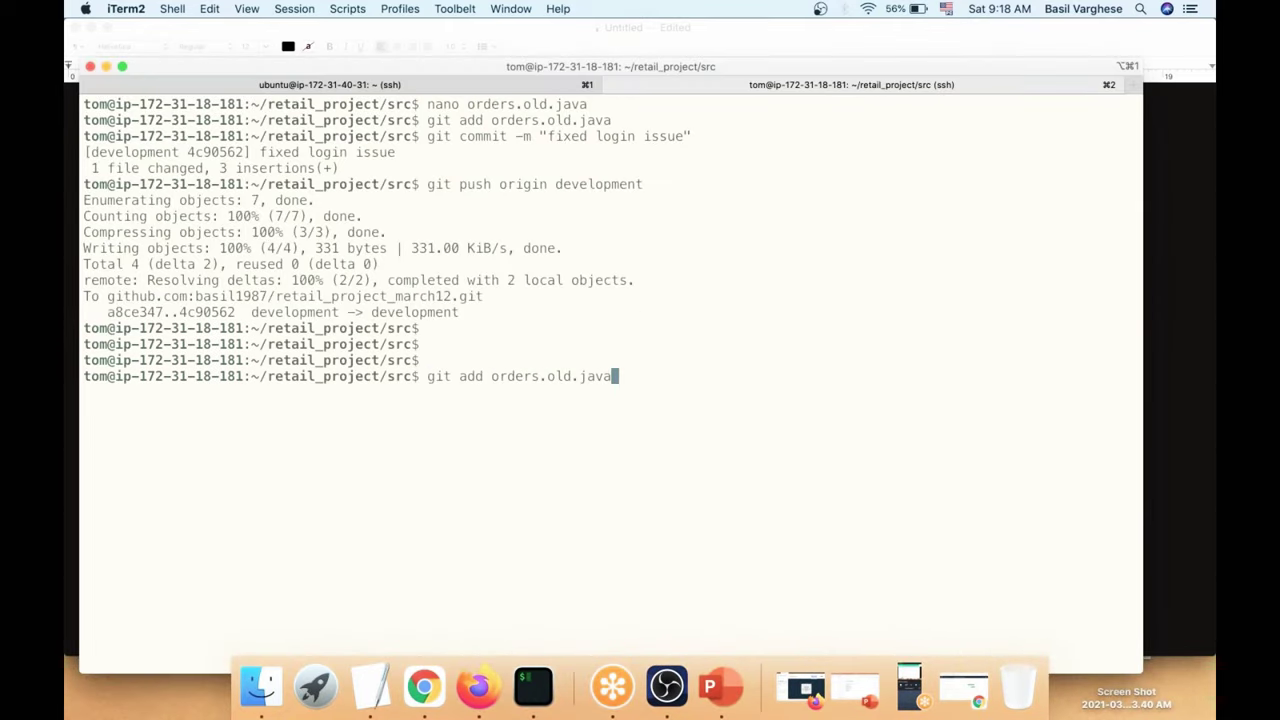
key(Up)
key(Return)
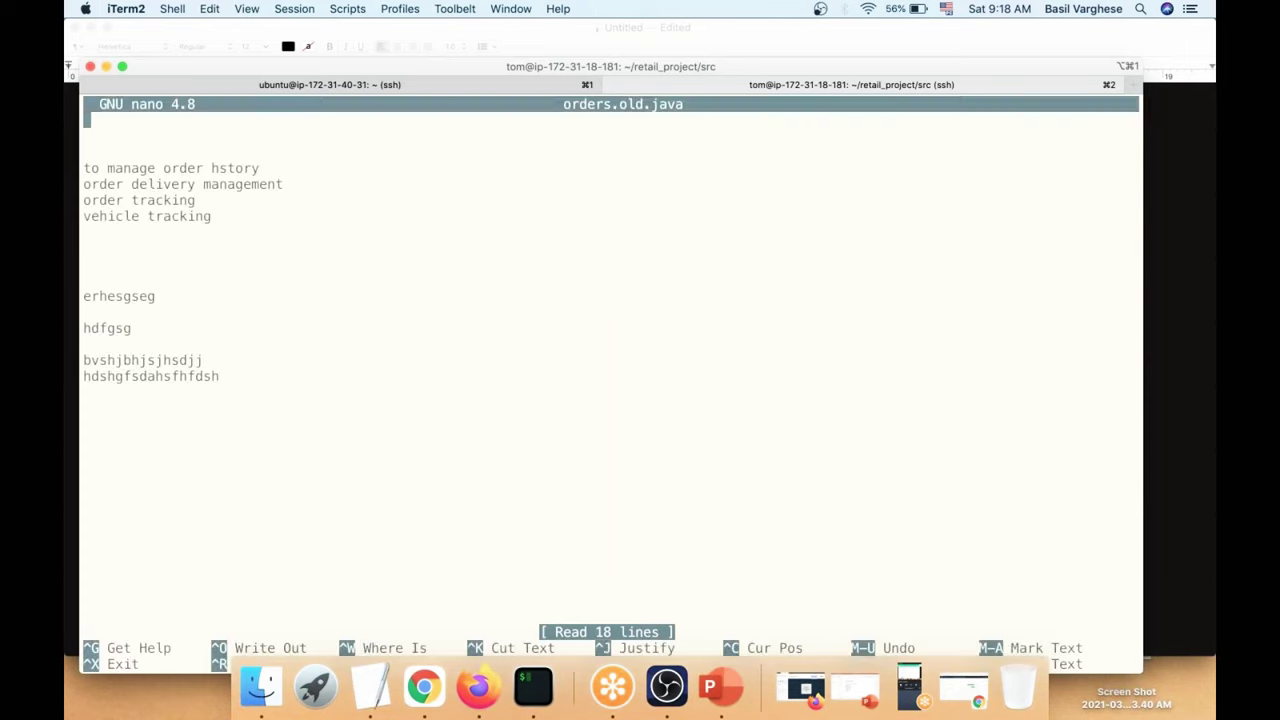
key(Down)
text(fsfaw)
key(Return)
key(Return)
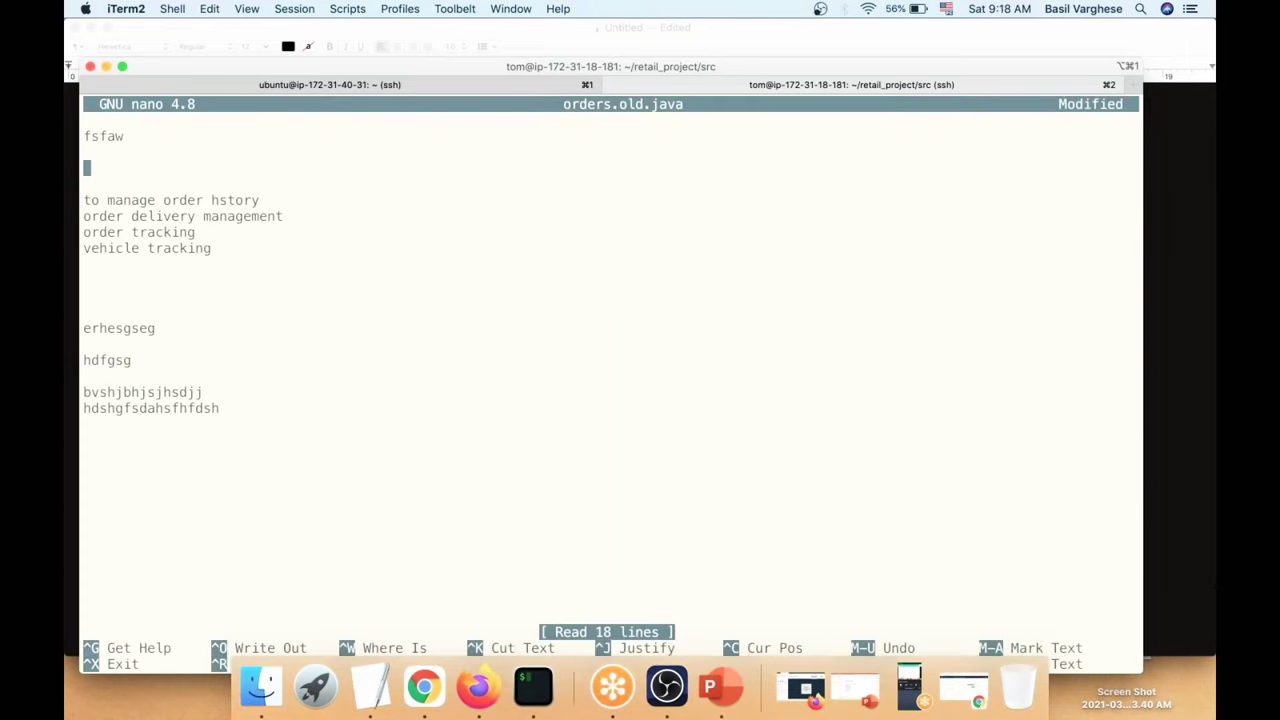
key(ctrl+x)
key(y)
key(Return)
Step: Stage it, commit as "fixed login issue", and push to origin development
key(ctrl+r)
text(add)
key(Return)
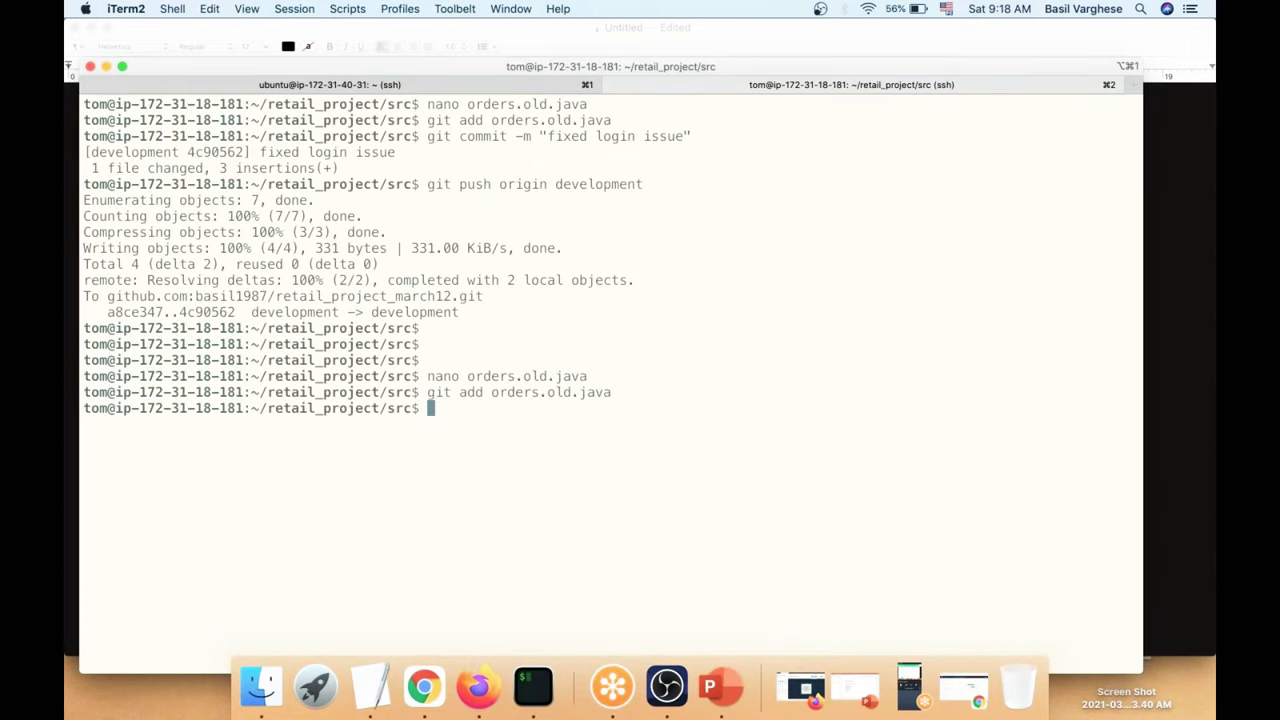
key(ctrl+r)
text(comm)
key(Return)
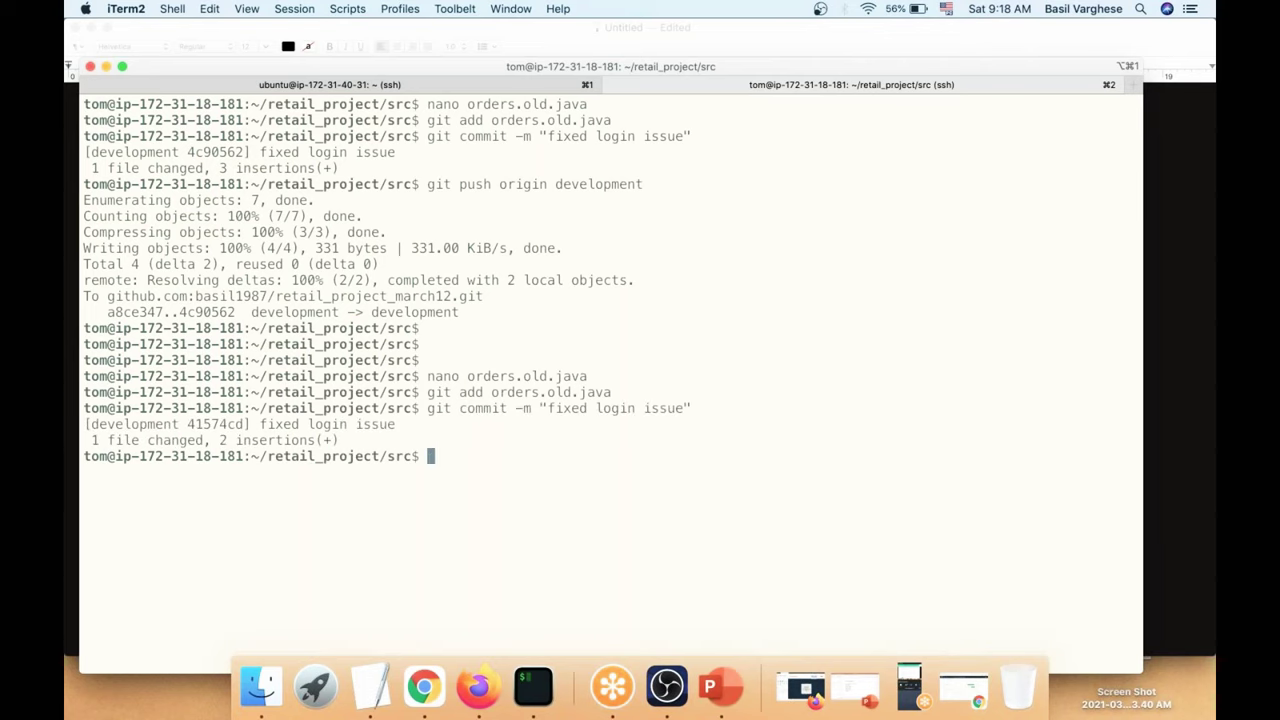
key(ctrl+r)
text(push)
key(Return)
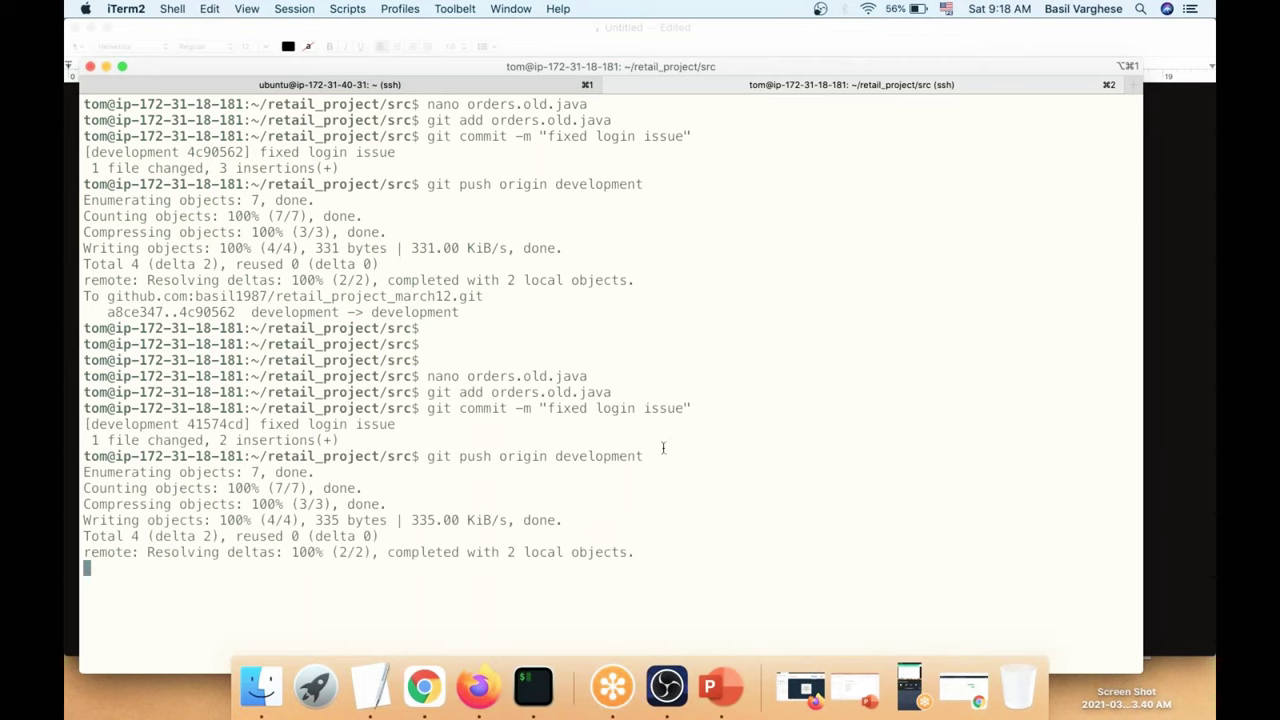
Step: Push to origin master, which reports up-to-date, and discard the mistyped checkout command
key(ctrl+c)
key(Up)
key(BackSpace)
key(BackSpace)
key(BackSpace)
key(BackSpace)
key(BackSpace)
key(BackSpace)
key(BackSpace)
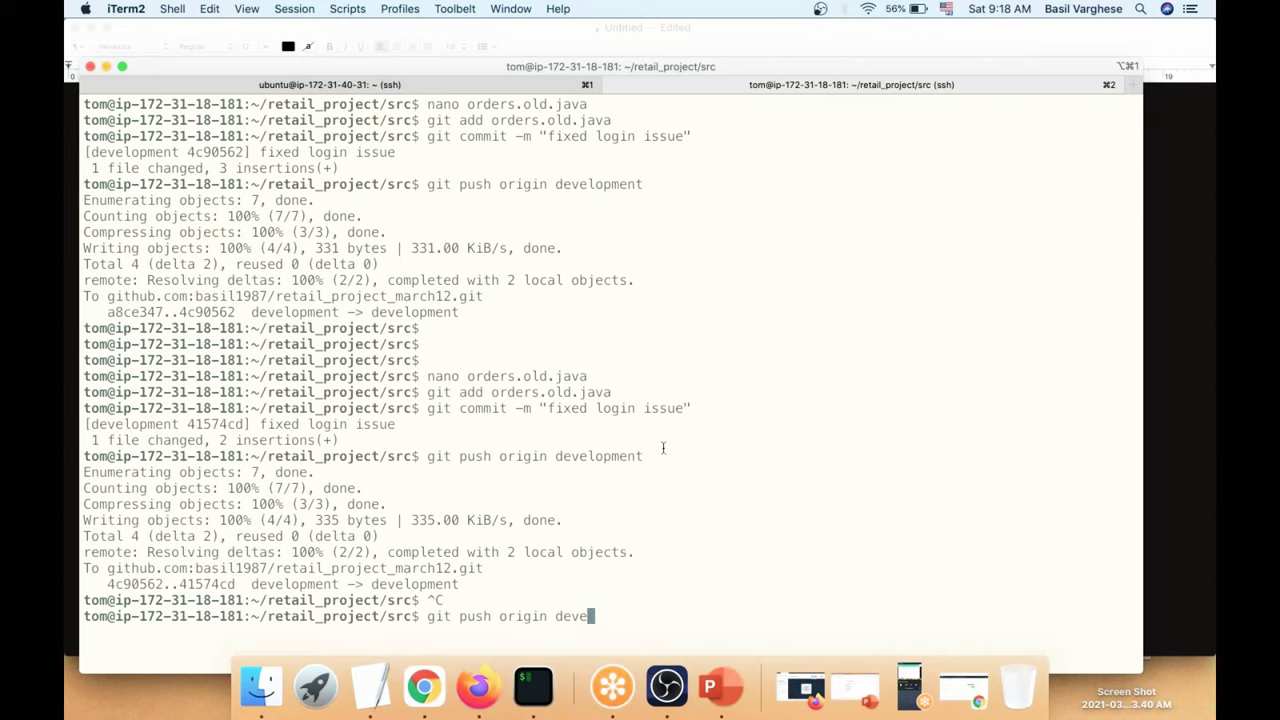
text(master)
key(Return)
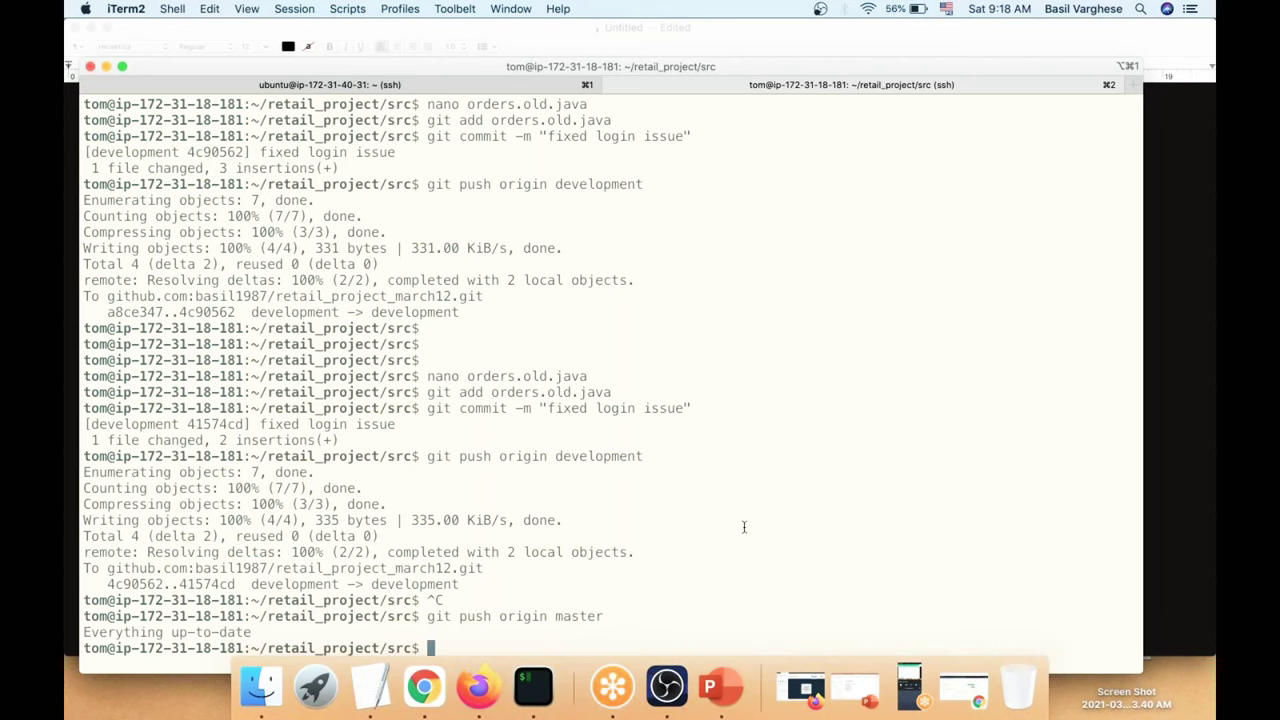
text(git checkour master)
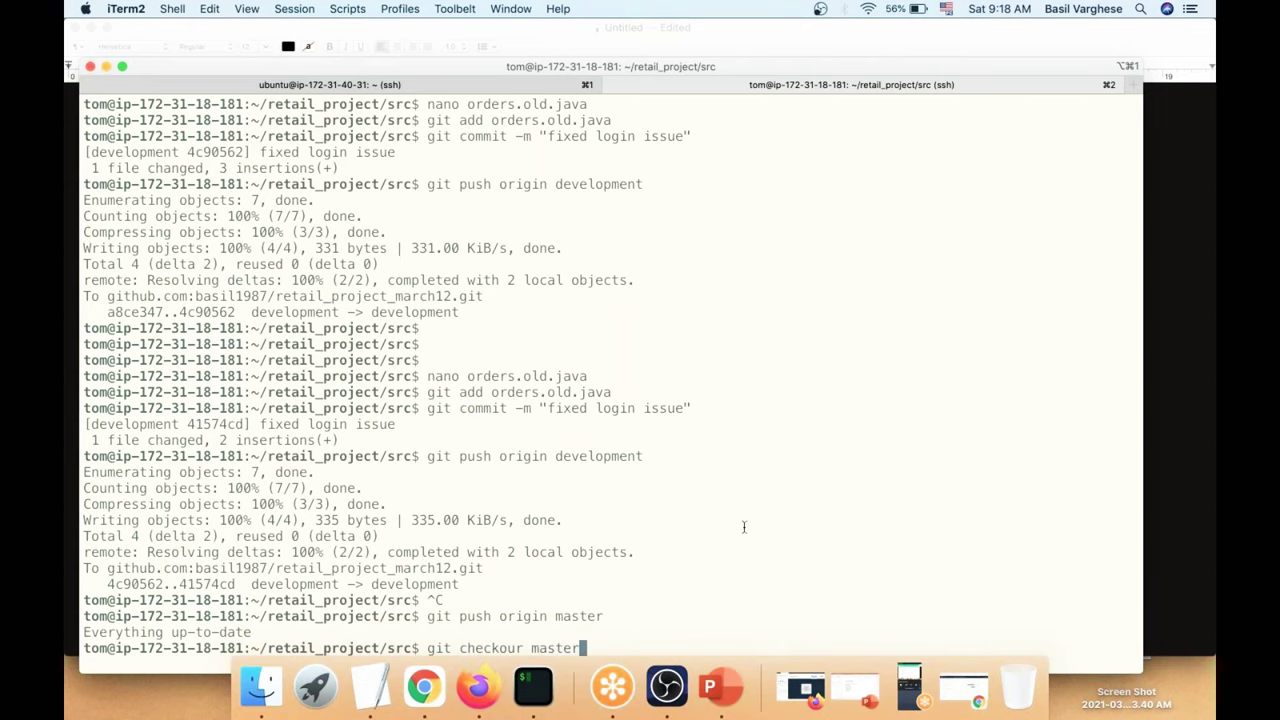
key(ctrl+c)
key(super+k)
Step: Check git status -s, switch to the master branch, and check status again
text(git st)
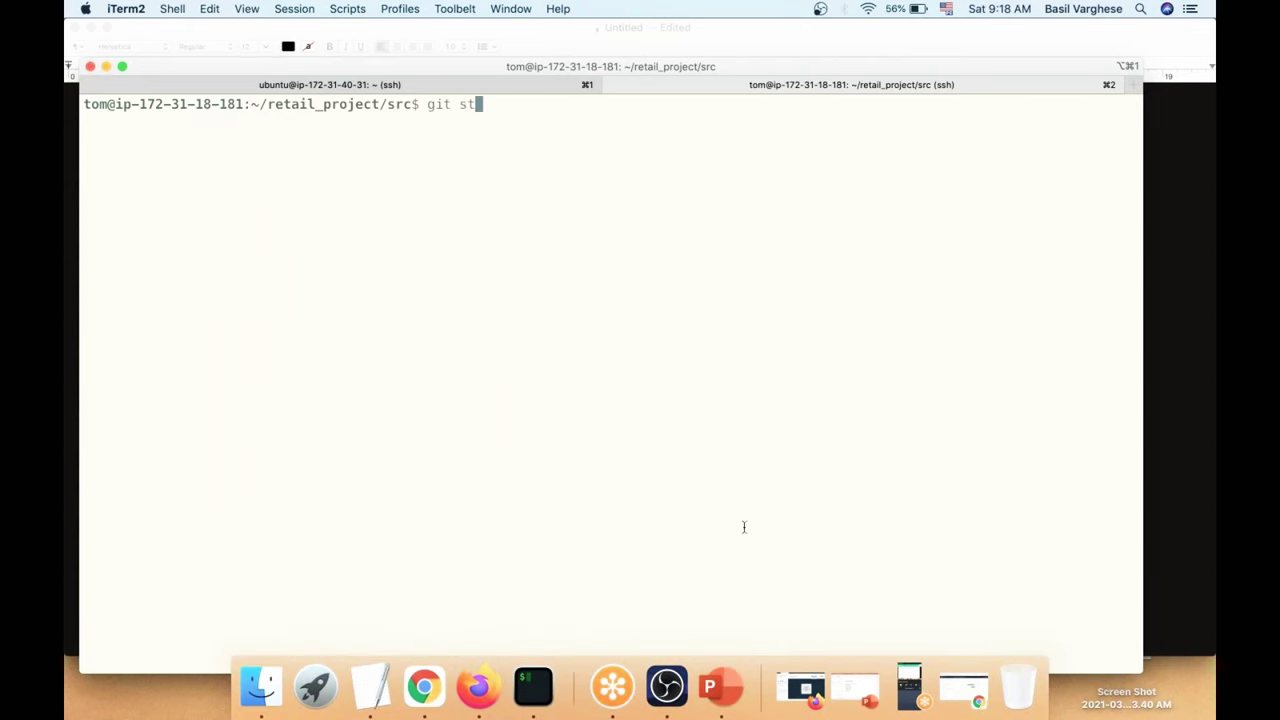
text(atus -s)
key(Return)
text(git checkout master)
key(Return)
key(Return)
key(Return)
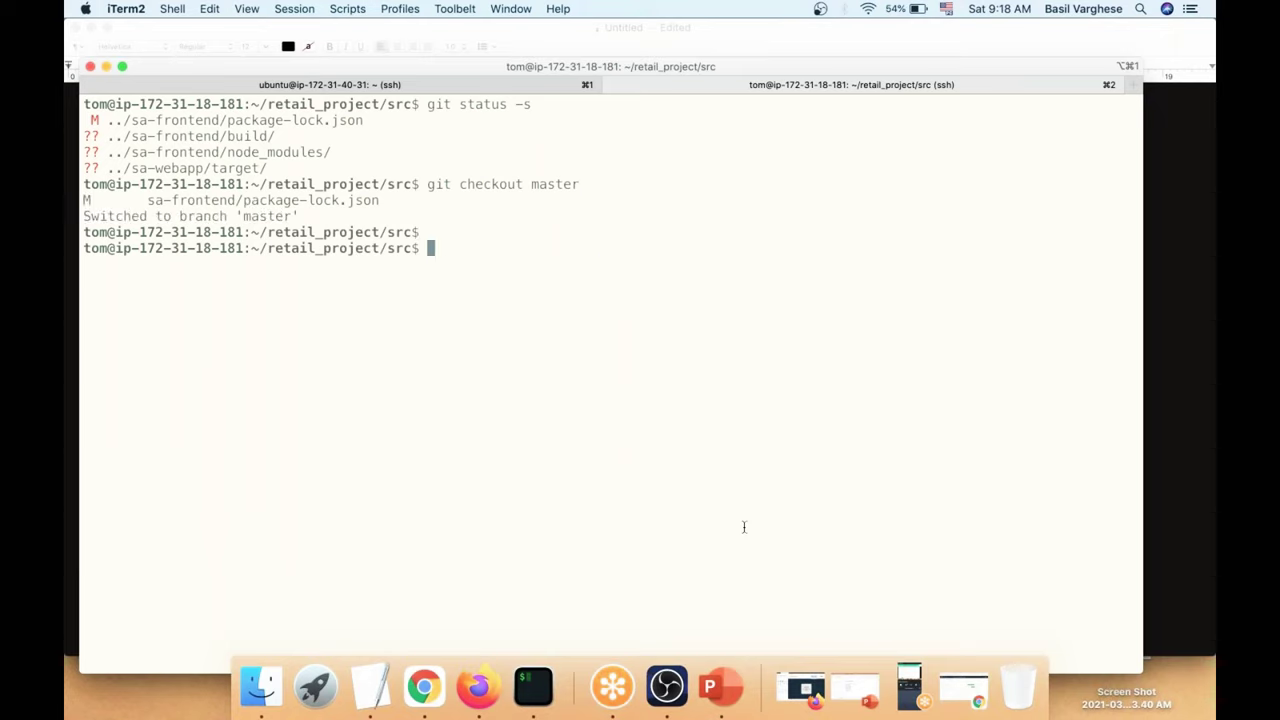
text(git)
key(BackSpace)
key(BackSpace)
text(it statu)
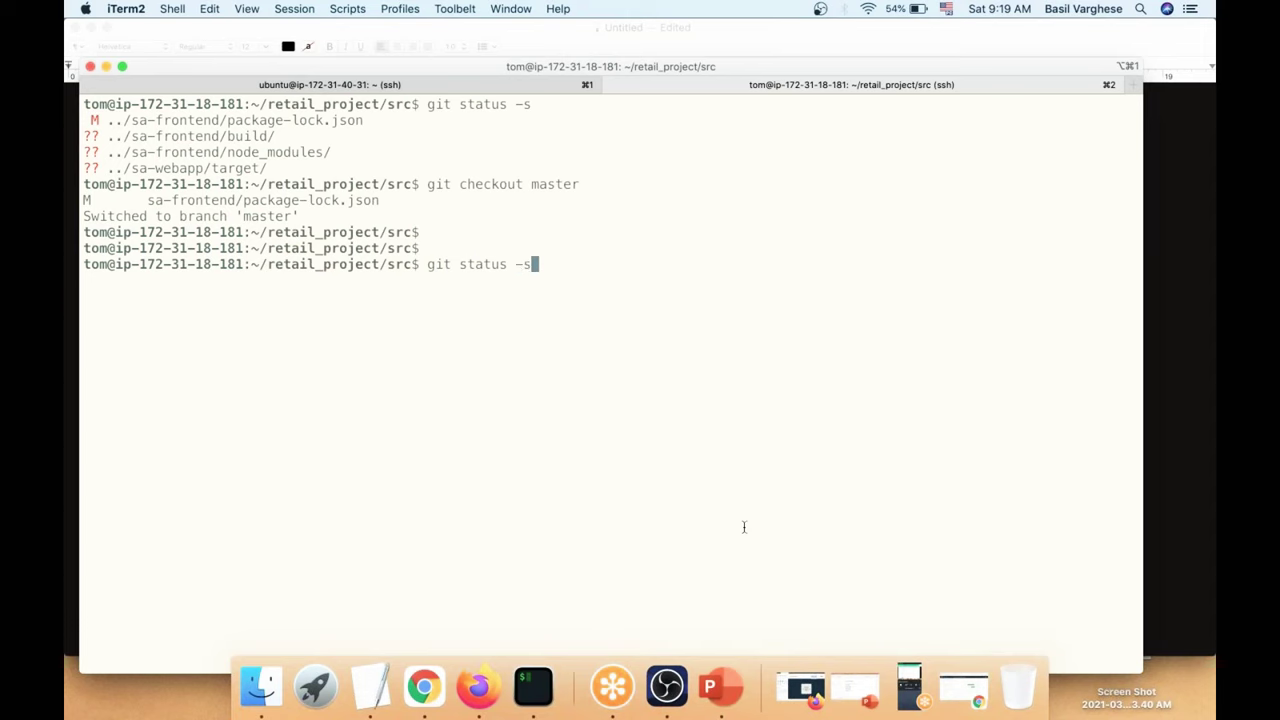
text(s -s)
key(Return)
key(Return)
key(Return)
Step: Add blank lines to orders.old.java in nano and save it
text(nano orders.old.java)
key(Return)
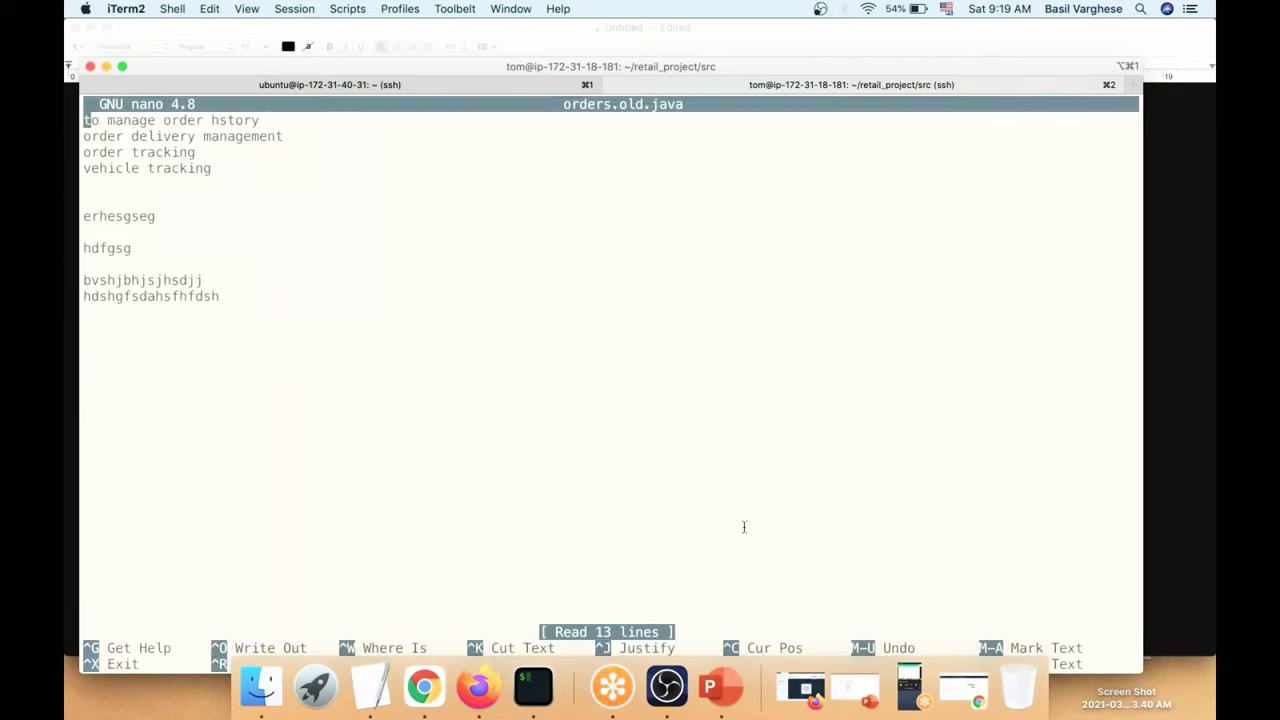
key(Return)
key(Return)
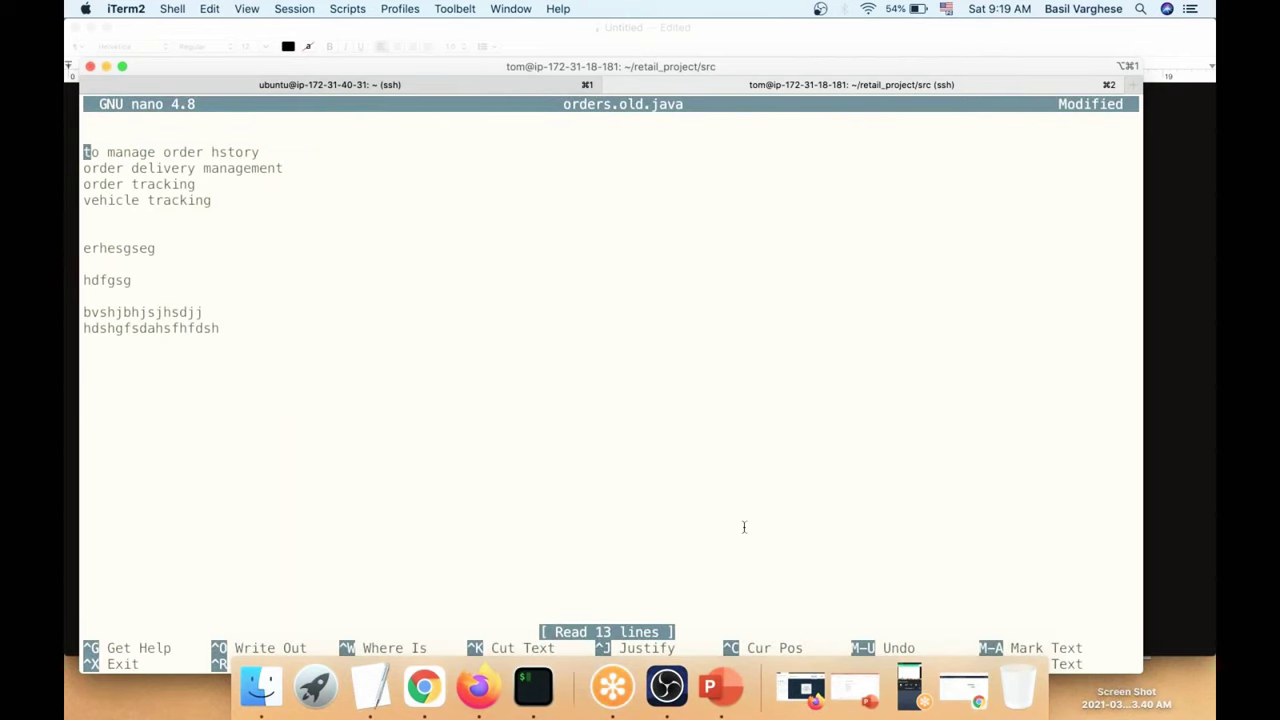
key(ctrl+x)
key(y)
key(Return)
Step: Rerun git add, git commit and git push origin master from command history
key(Return)
key(Return)
key(ctrl+r)
text(add)
key(Return)
key(ctrl+r)
text(commit)
key(Return)
key(ctrl+r)
text(push)
key(Return)
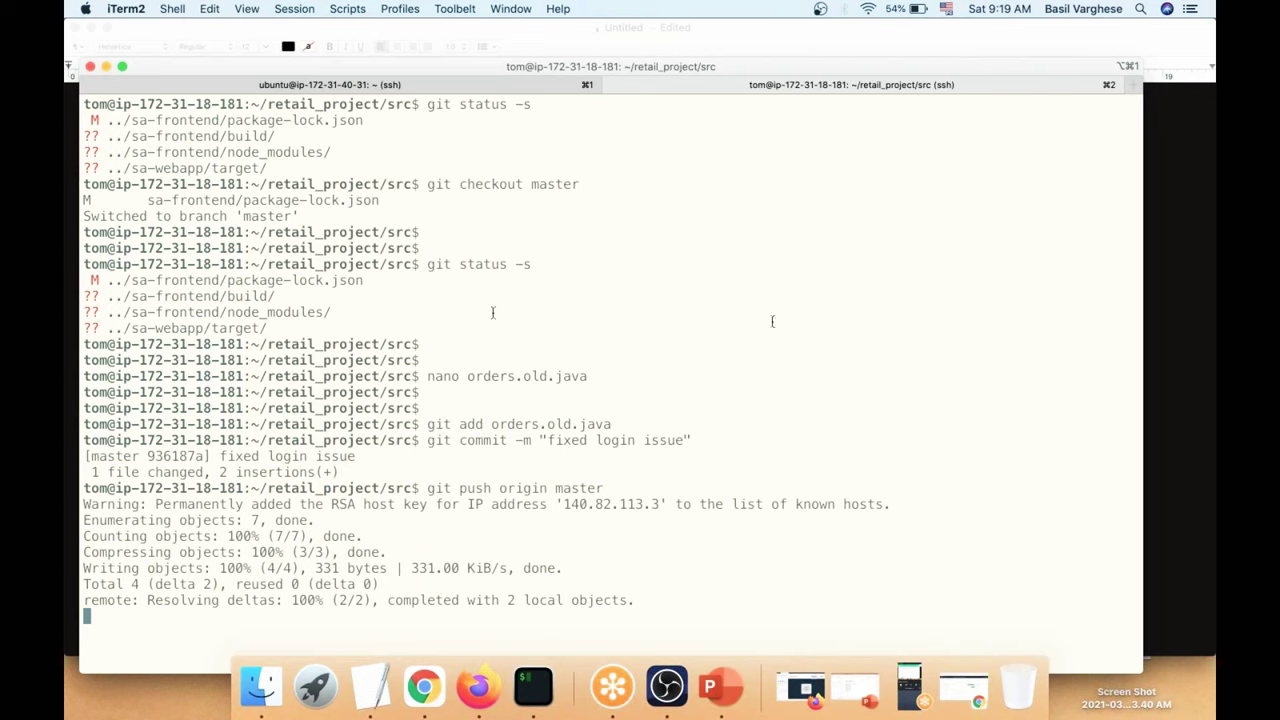
Step: Restore Chrome and open the repository's Settings > Webhooks page
click(107, 66)
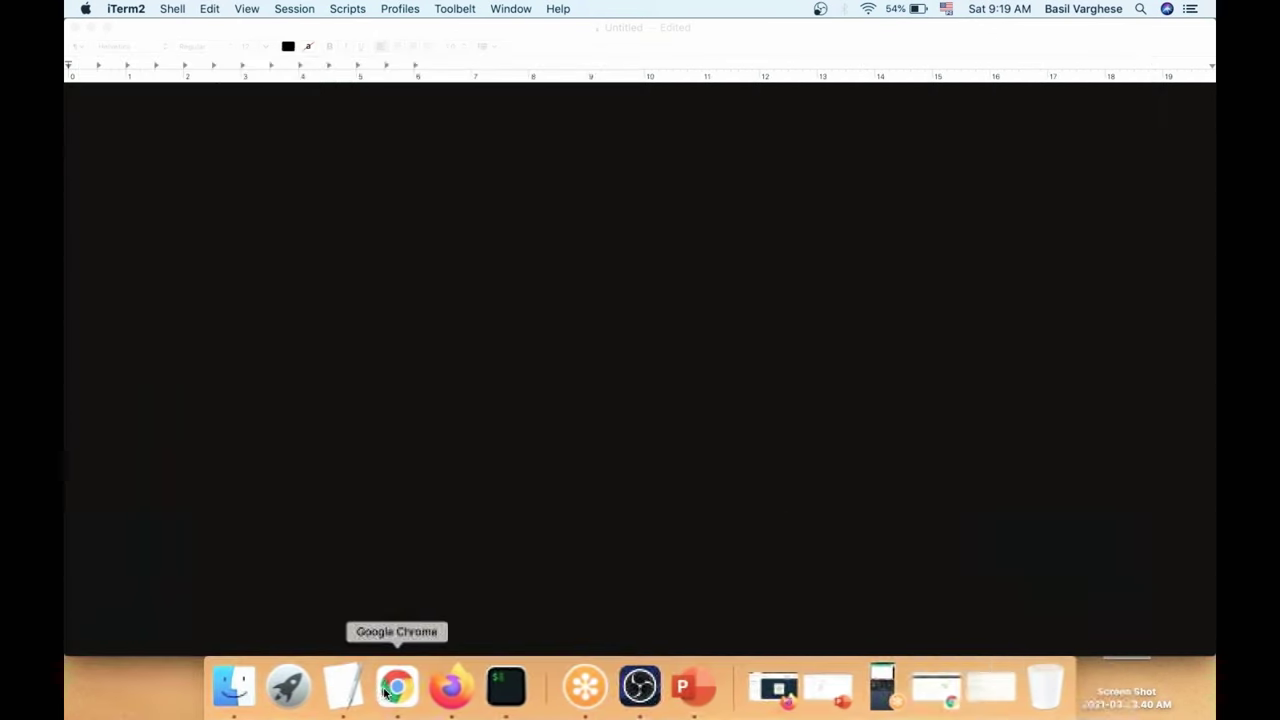
click(424, 686)
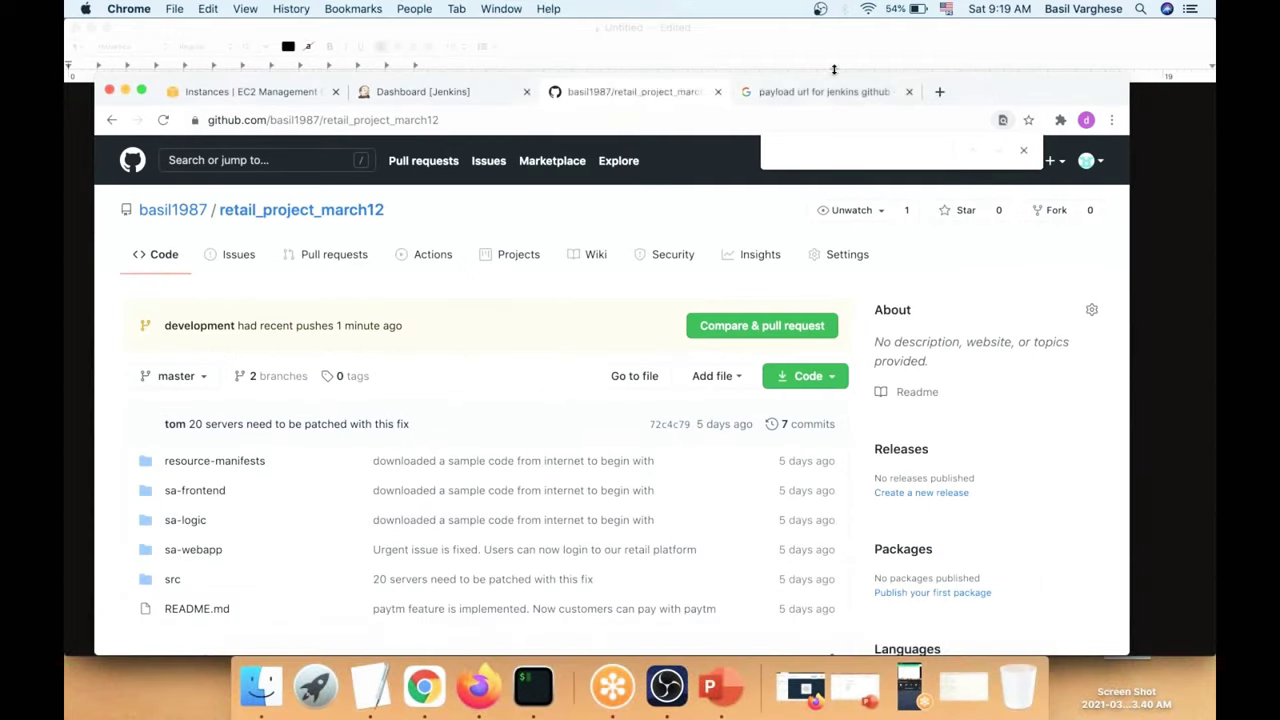
click(845, 254)
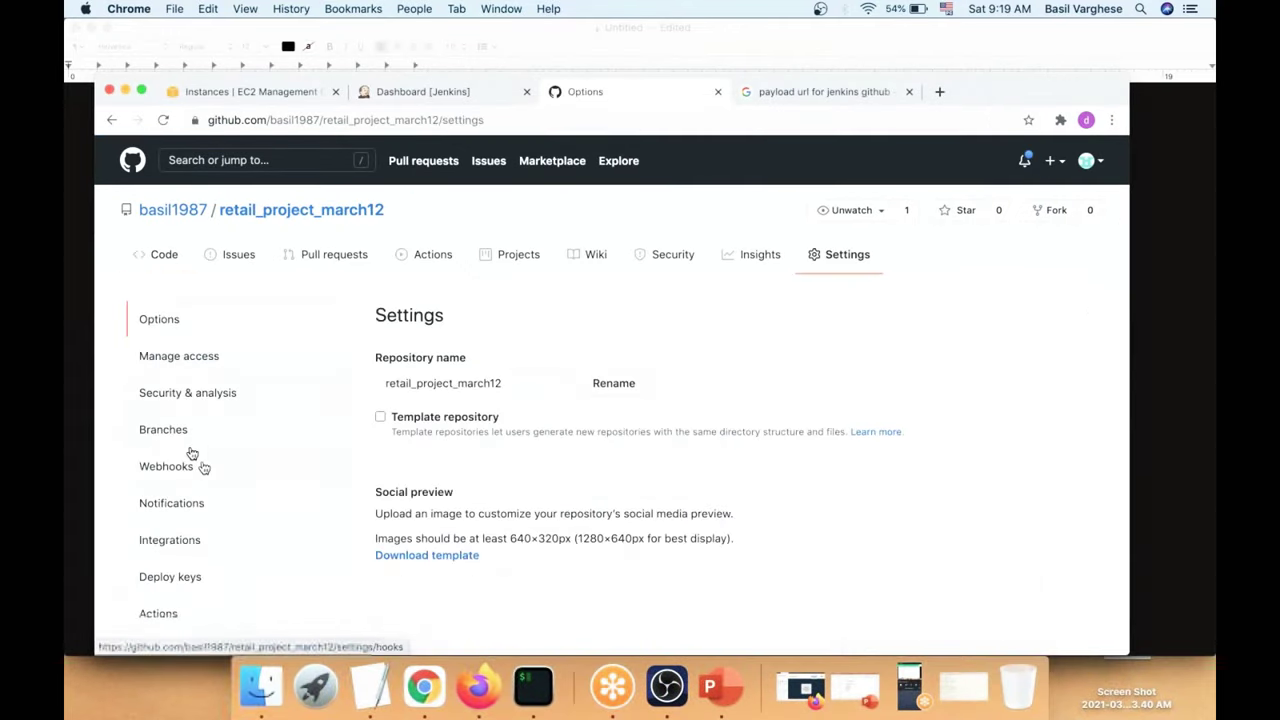
click(183, 468)
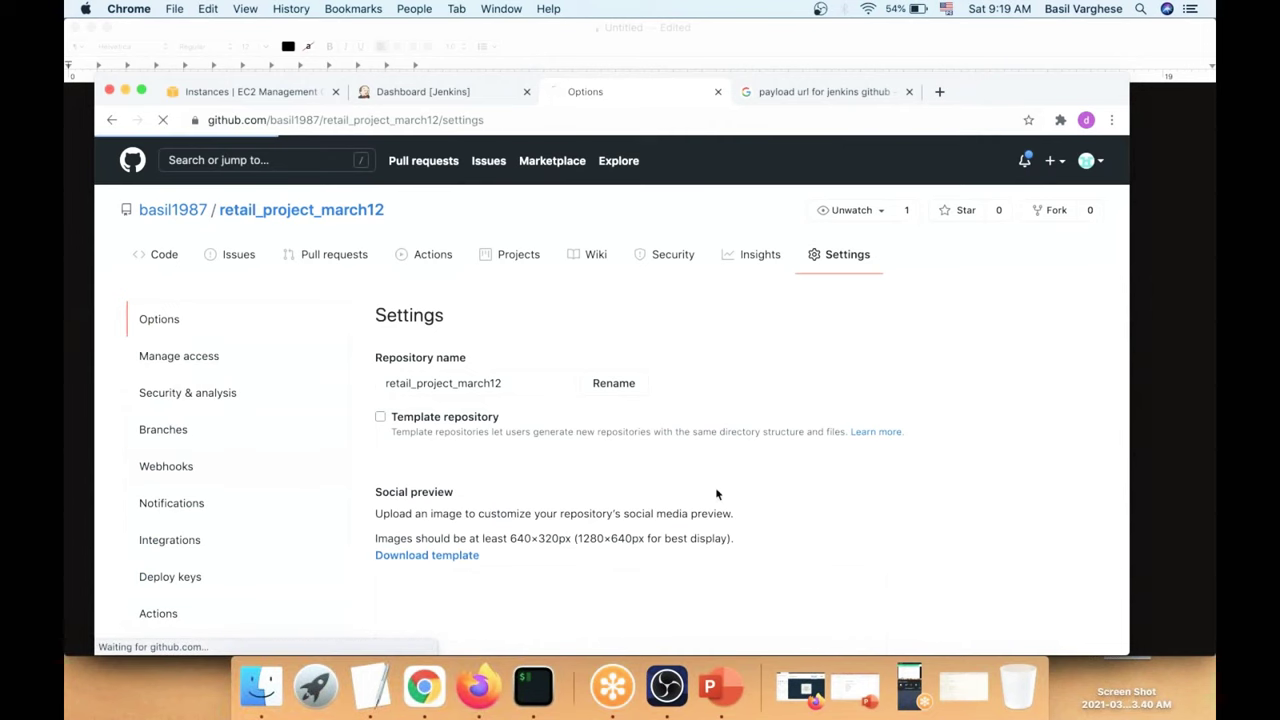
scroll(716, 493, down, 3)
scroll(716, 493, up, 5)
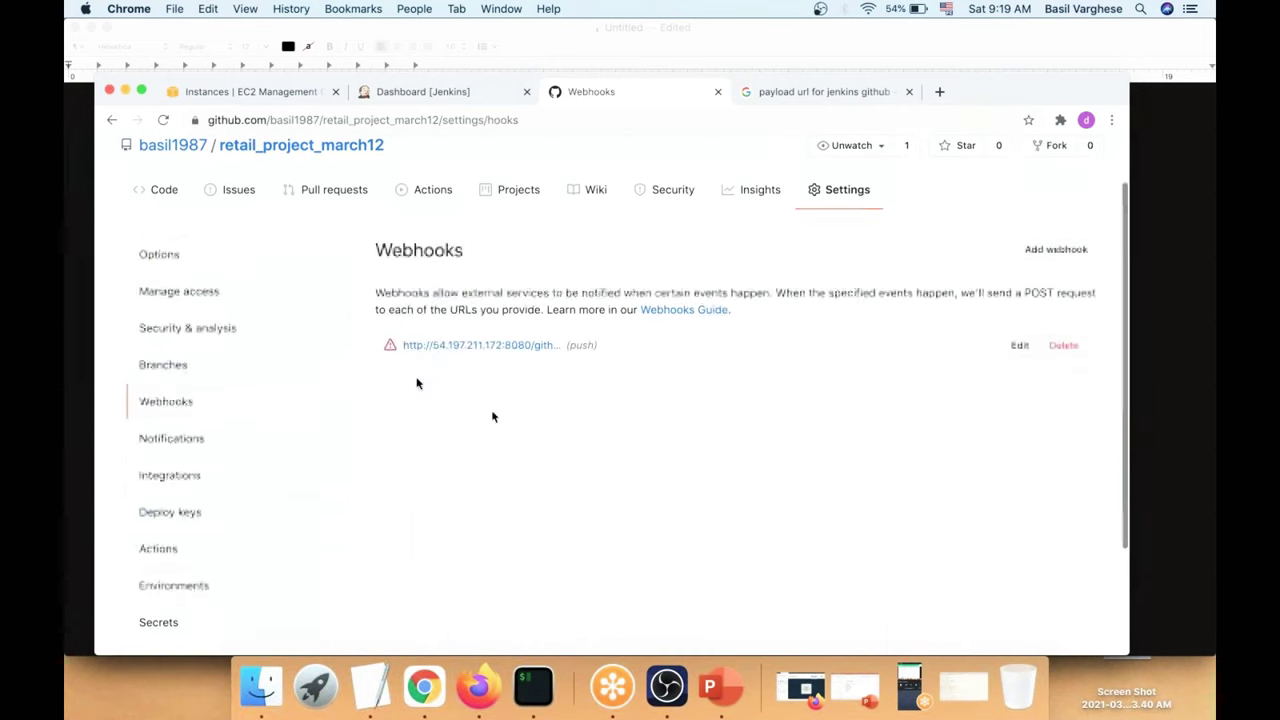
Step: Review the Jenkins webhook's Recent Deliveries, then reopen it from the Webhooks list
click(410, 345)
scroll(610, 432, down, 8)
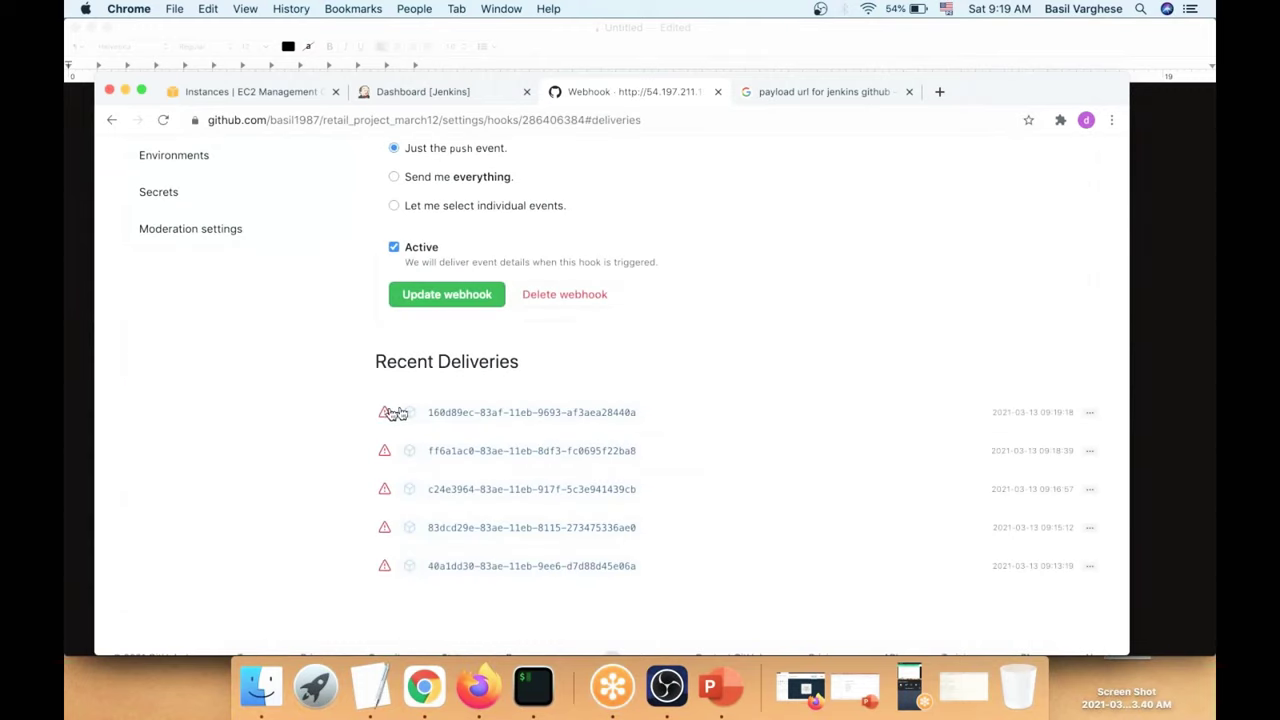
scroll(431, 216, up, 10)
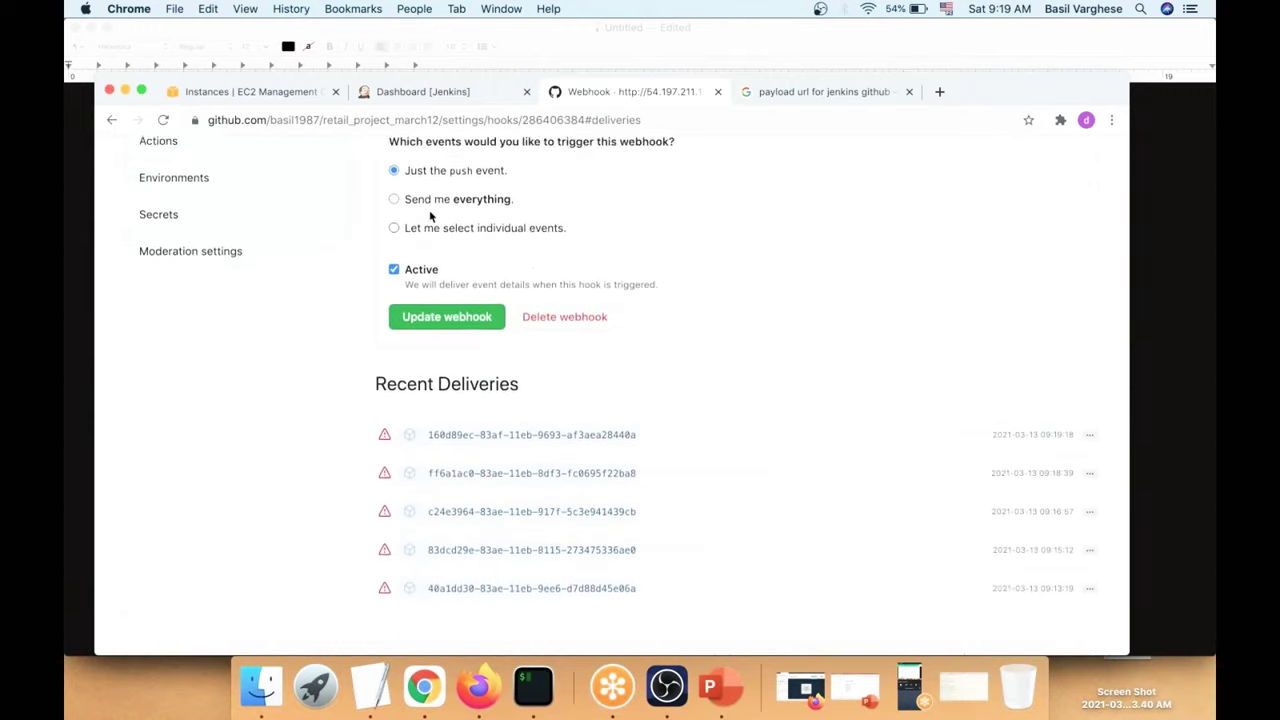
click(423, 91)
click(604, 92)
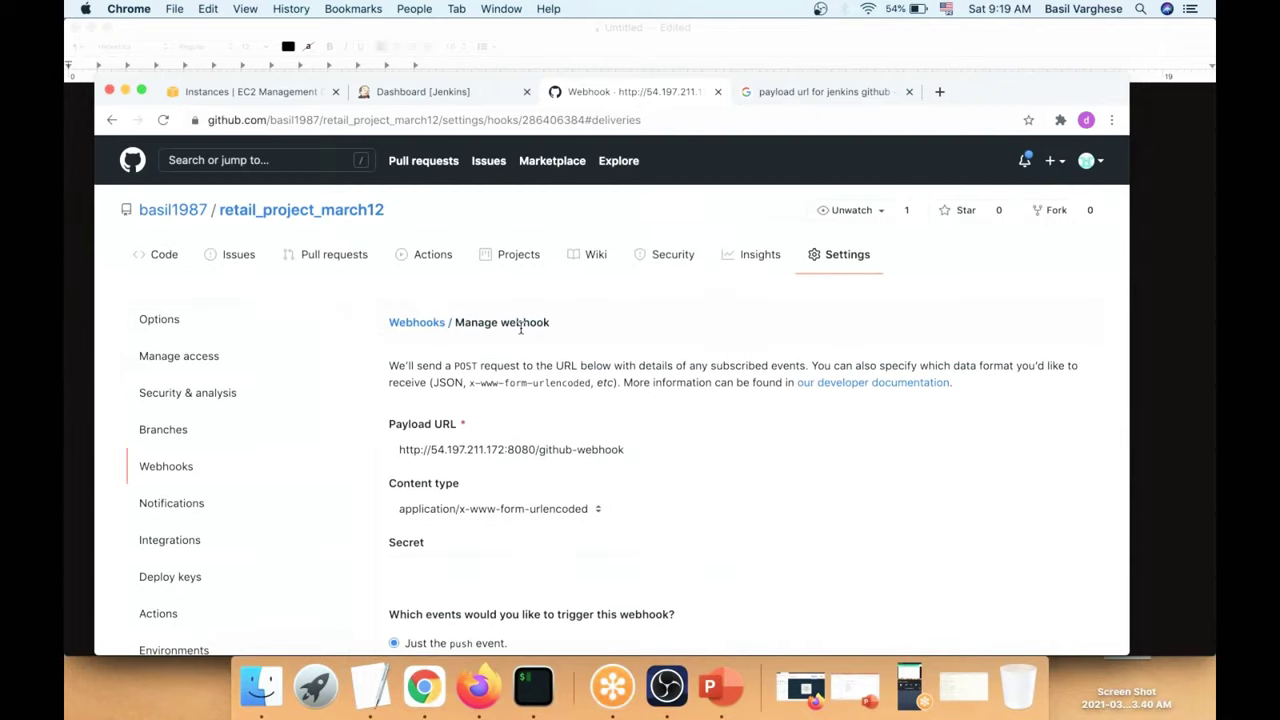
click(172, 478)
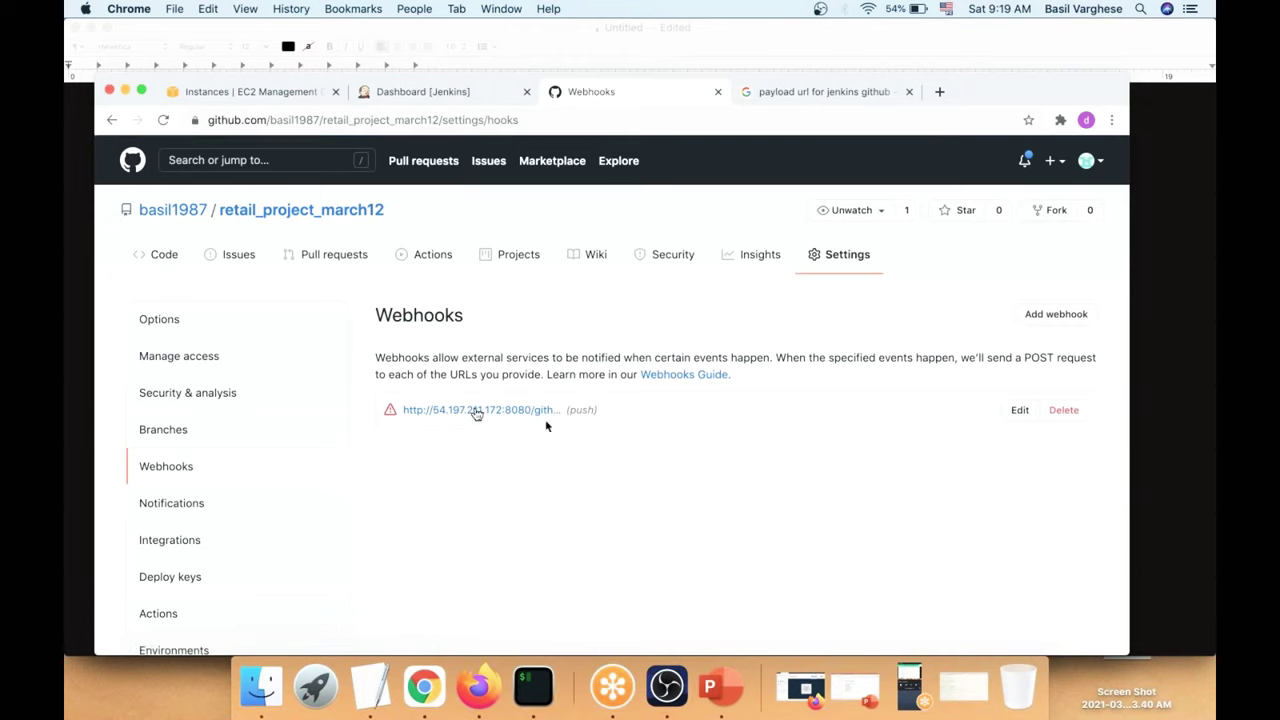
click(390, 413)
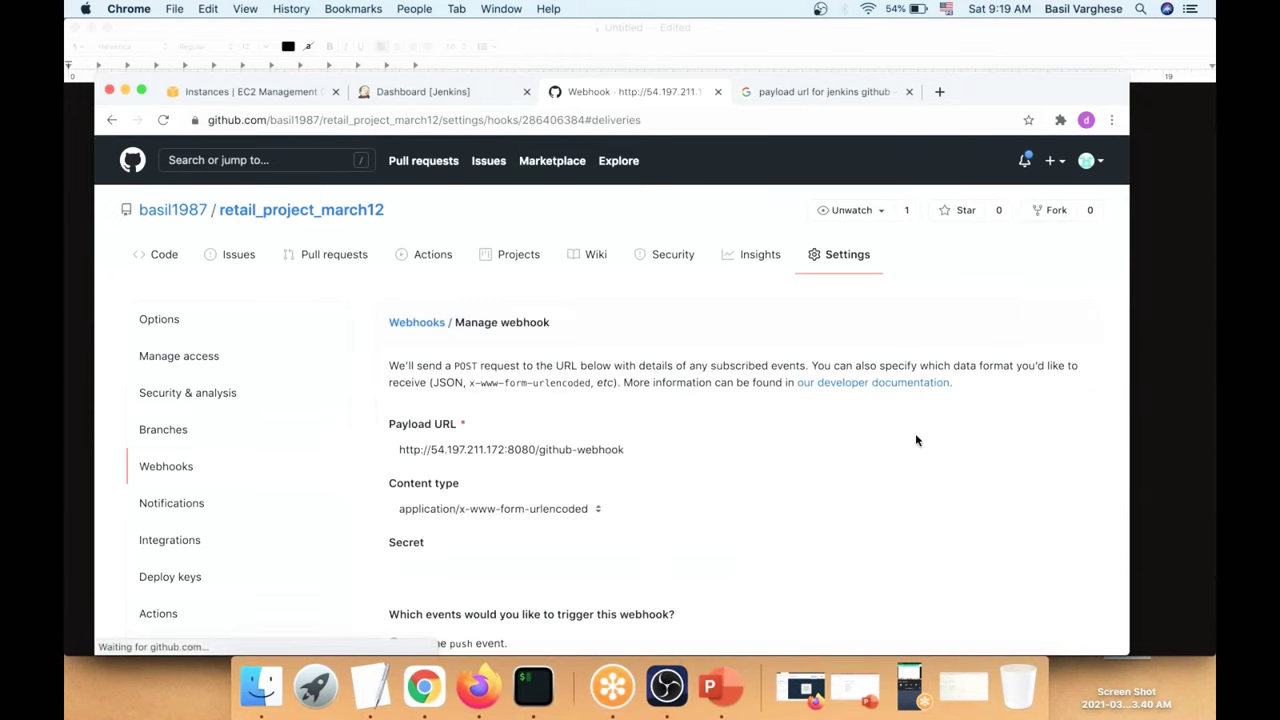
Step: Save the webhook with content type application/json, then open the buildanddeploy-retail job in Jenkins
scroll(915, 437, down, 1)
scroll(915, 440, down, 3)
click(570, 343)
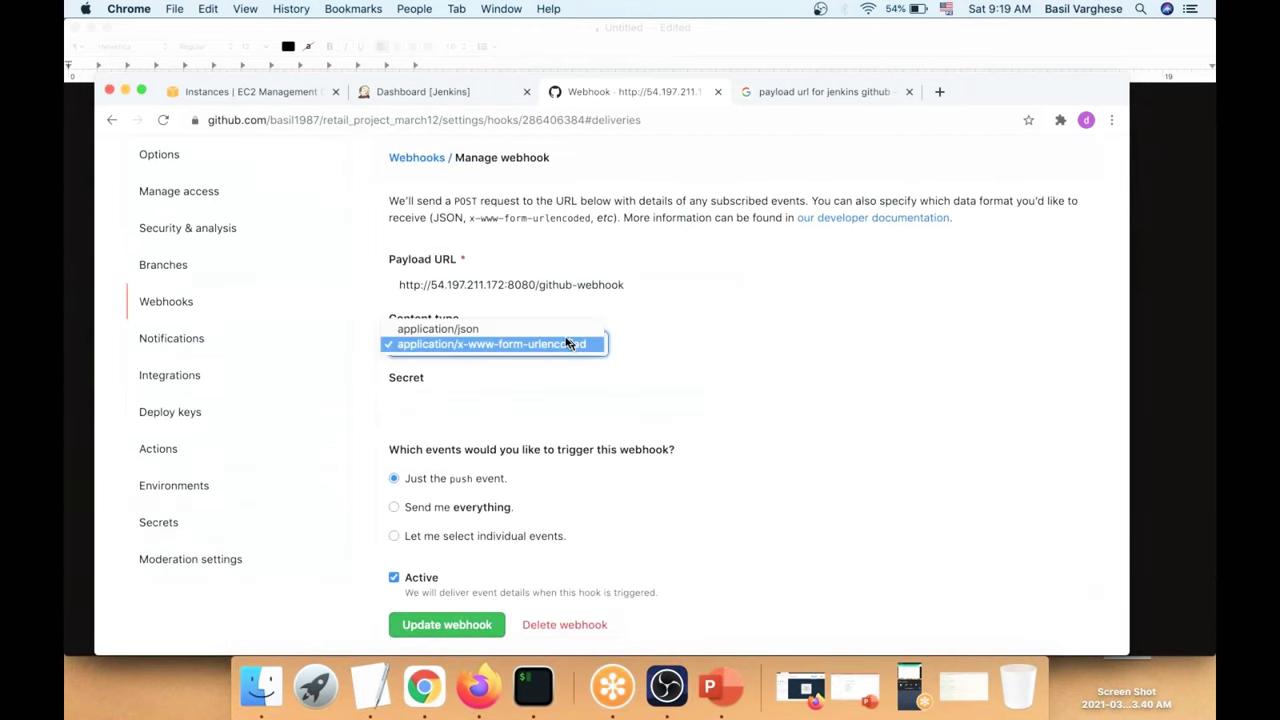
click(554, 329)
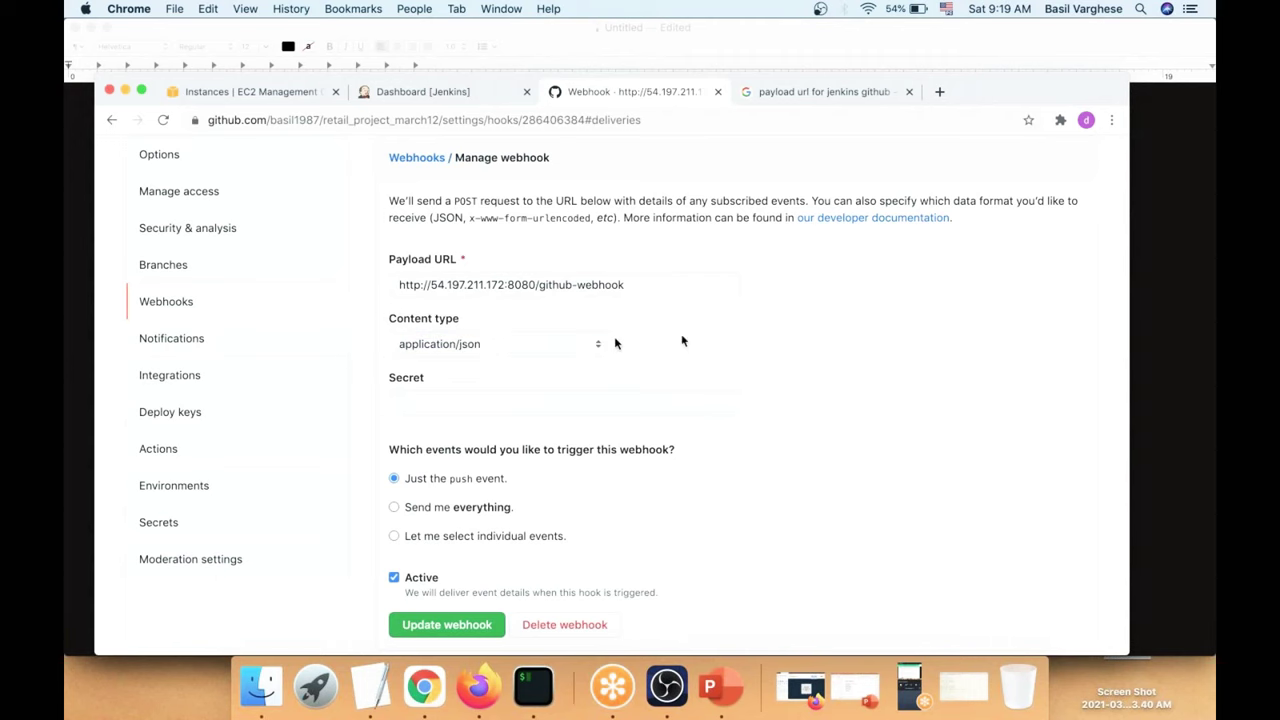
click(455, 626)
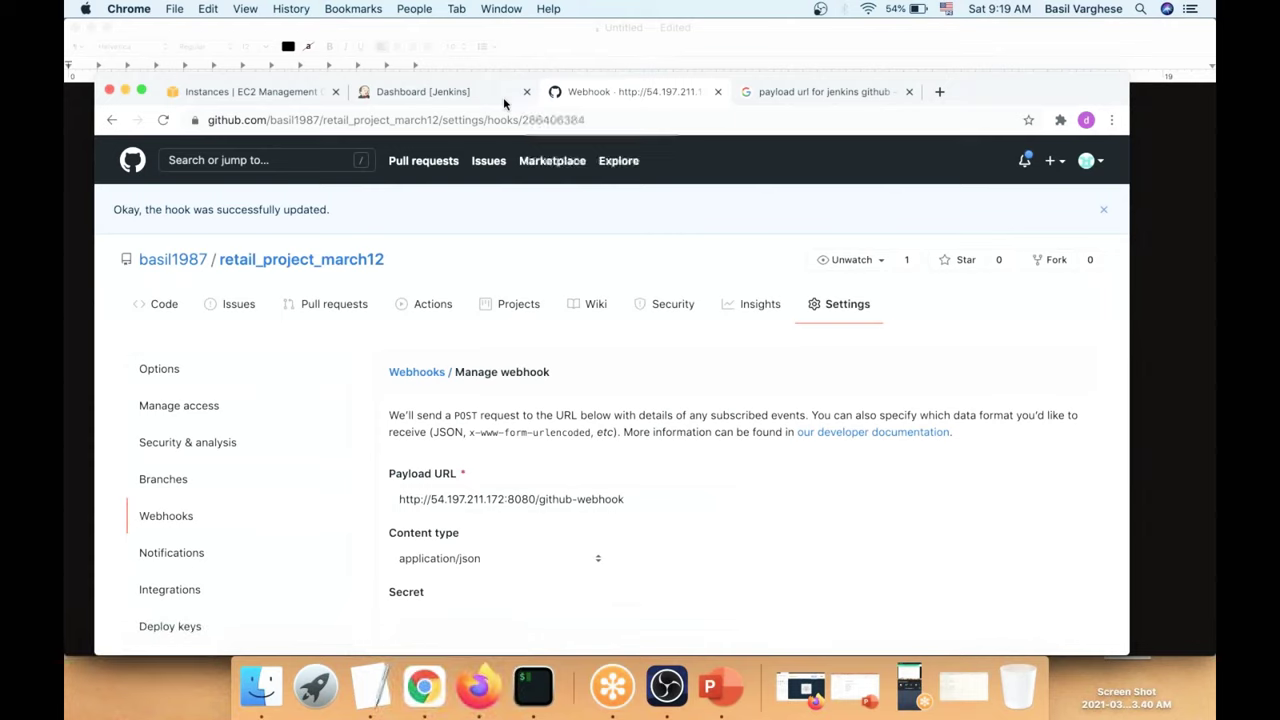
click(423, 91)
click(531, 280)
Step: Change buildanddeploy-retail's Branch Specifier to */master, save, and minimize Chrome
click(162, 421)
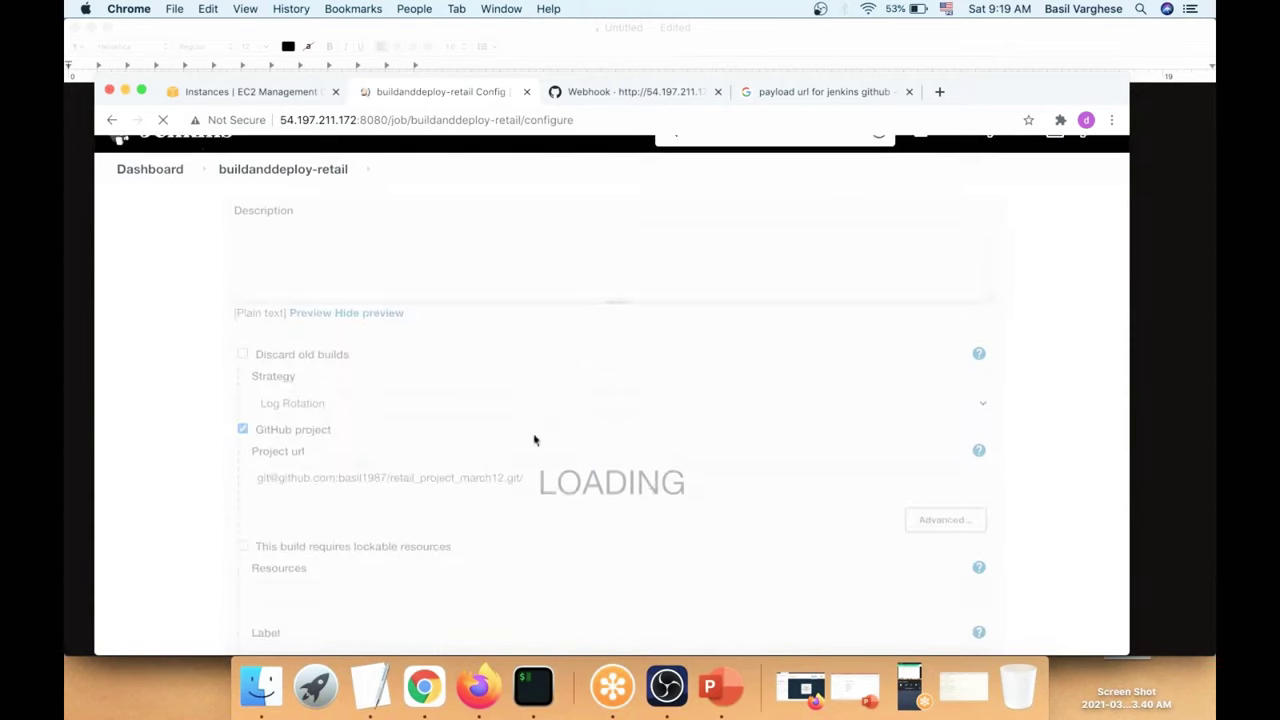
scroll(534, 440, down, 5)
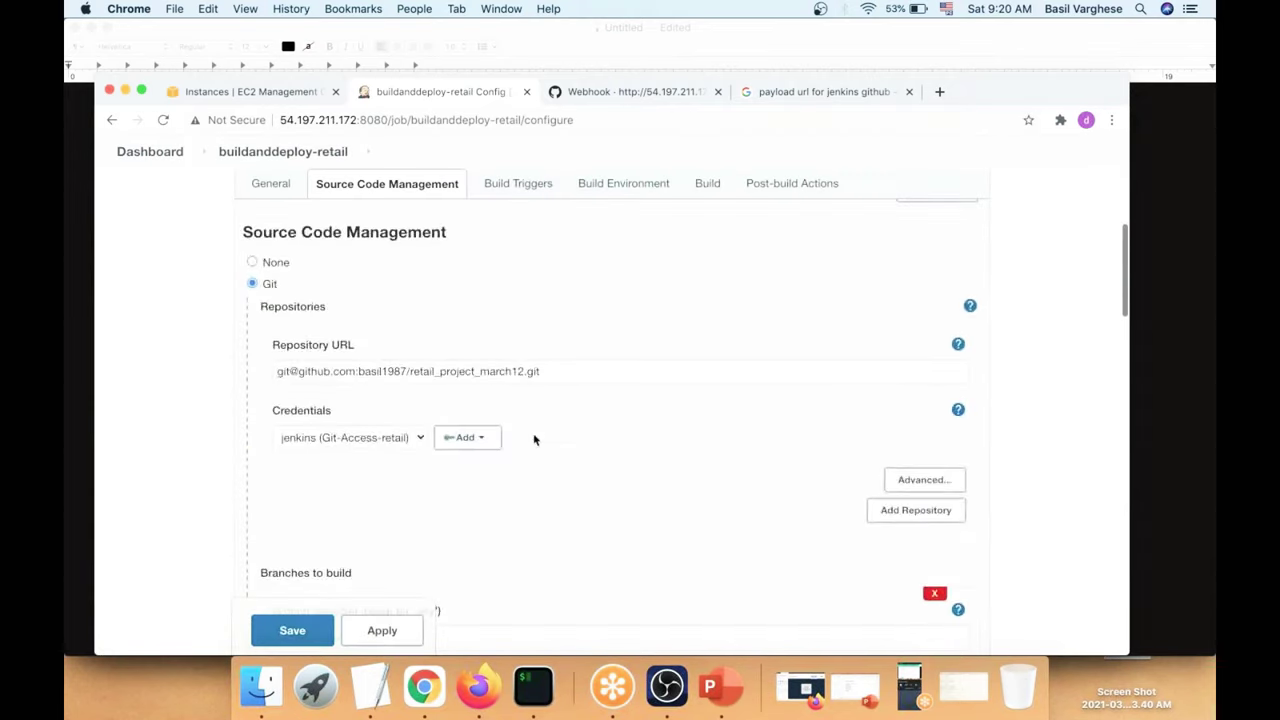
scroll(534, 440, down, 4)
click(323, 457)
double_click(323, 457)
text(ma)
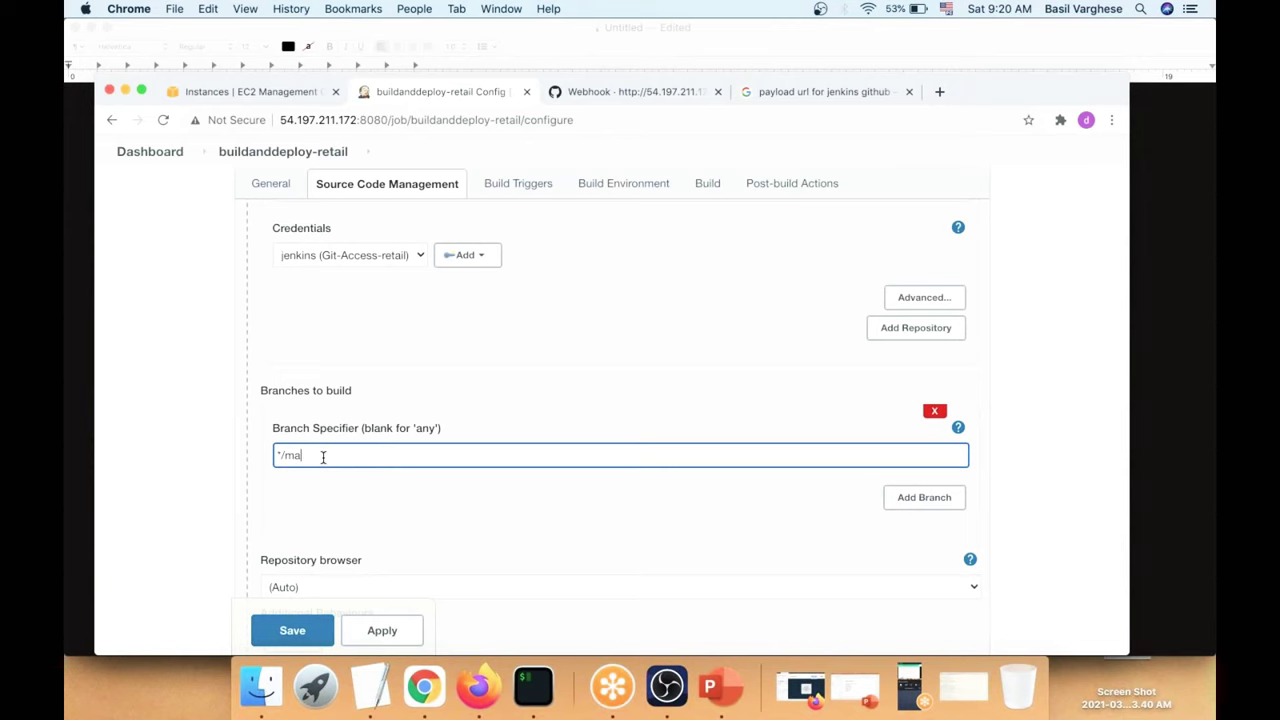
click(292, 630)
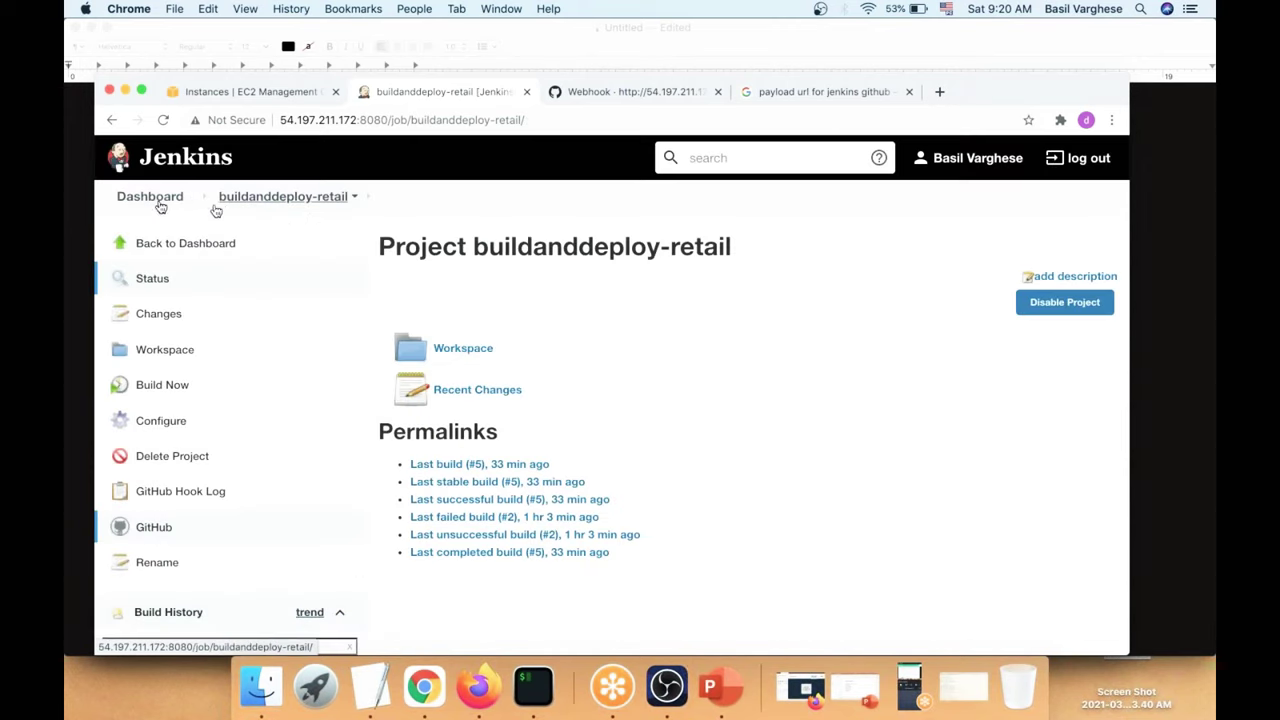
click(175, 196)
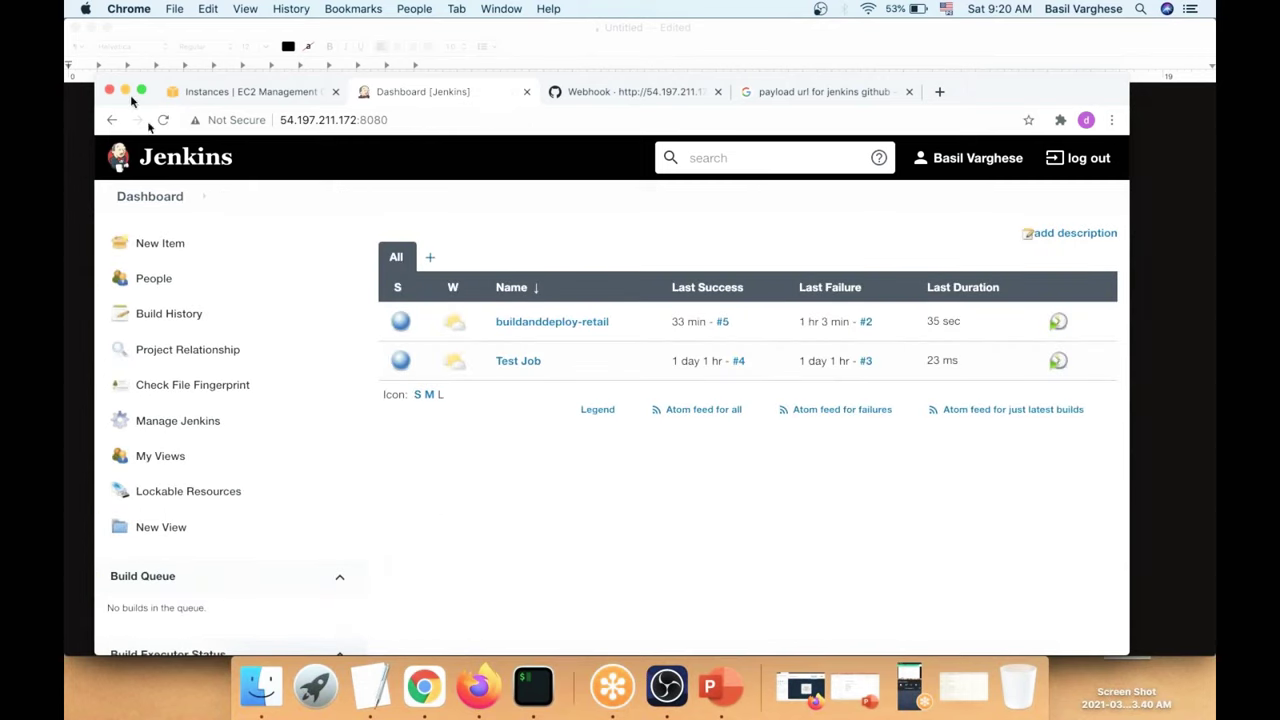
key(cmd+m)
Step: Reopen orders.old.java in nano from history and add a line at the top
click(508, 685)
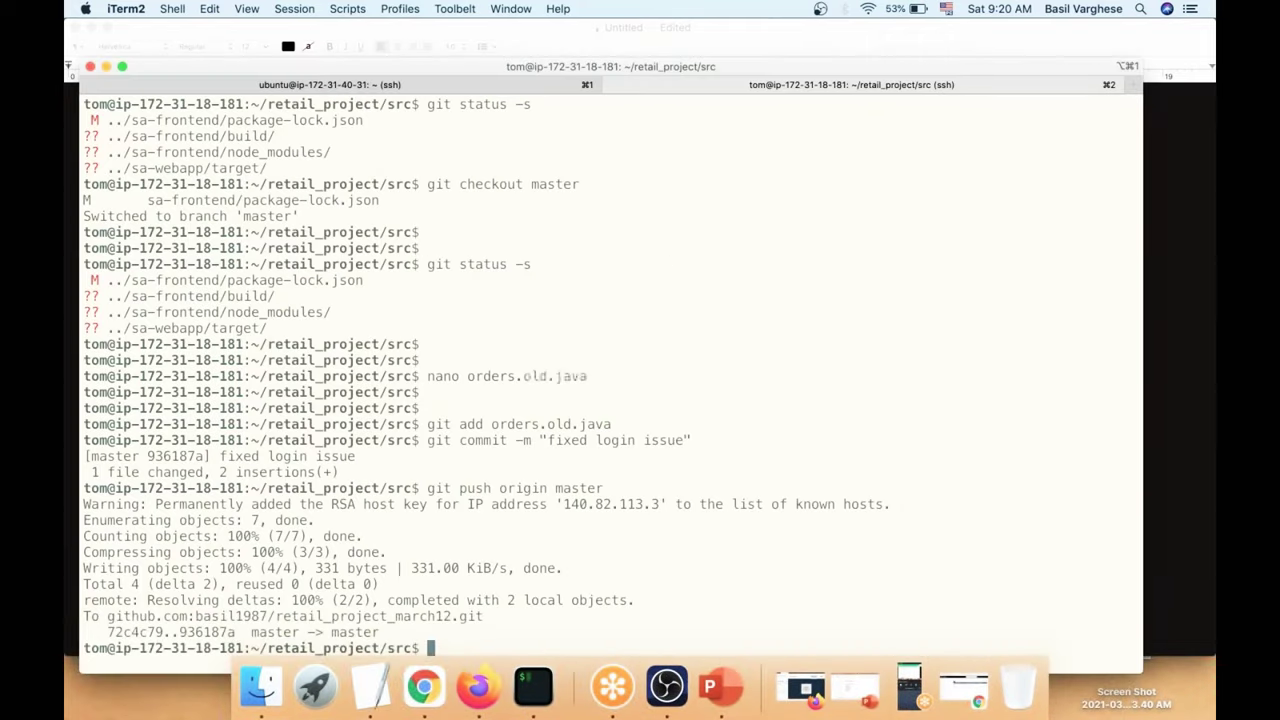
key(Return)
key(ctrl+l)
key(ctrl+r)
text(nano)
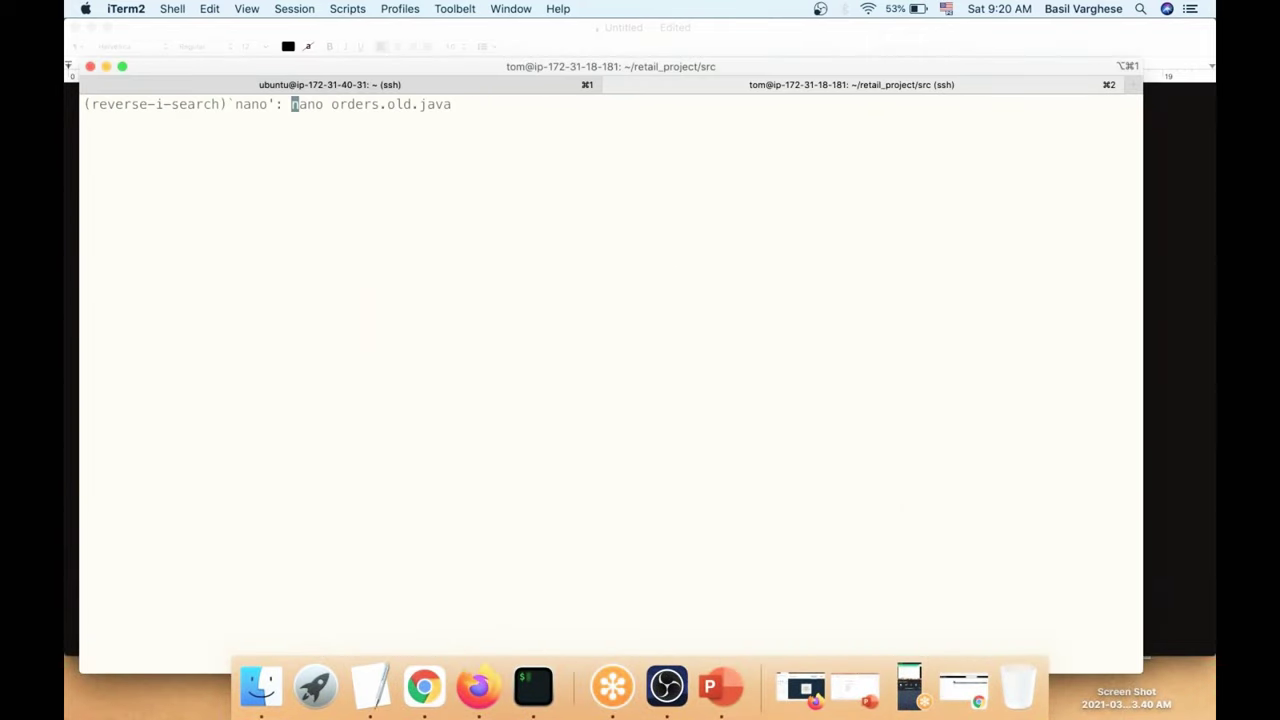
key(Return)
key(Return)
text(sfgs)
Step: Stage, commit as "fixed login issue", and push to origin master via history search
key(Return)
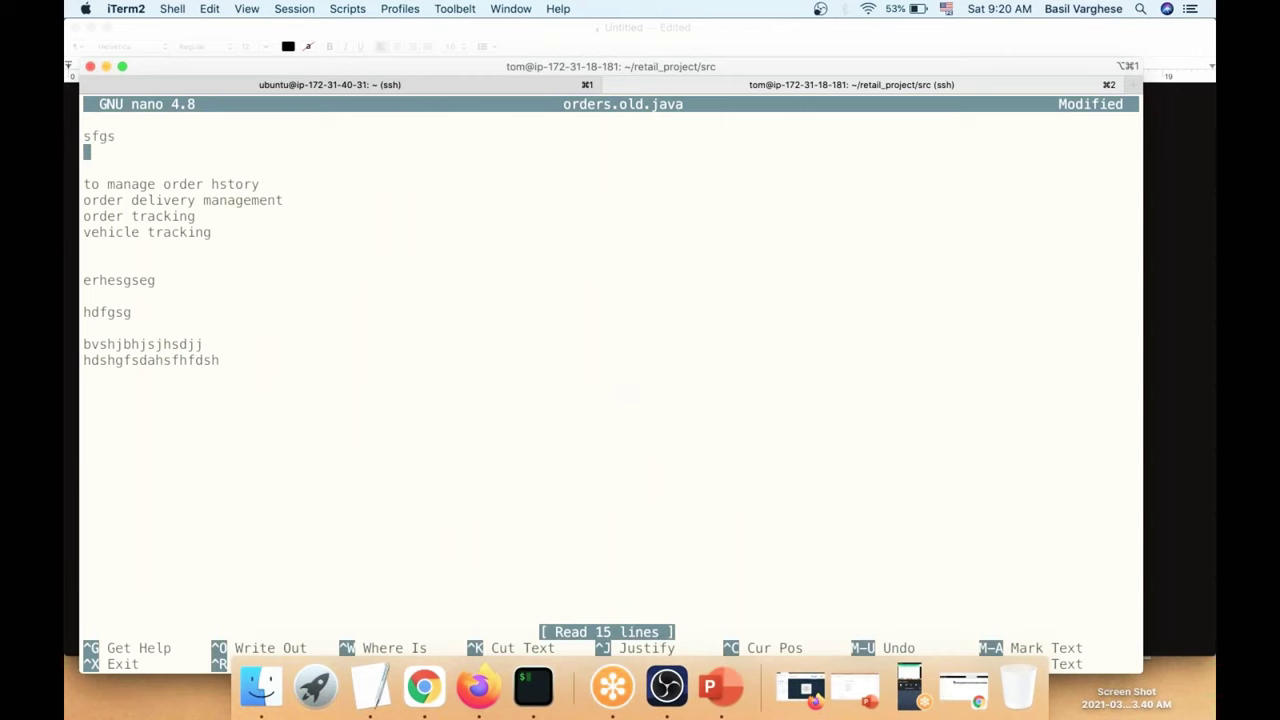
key(ctrl+x)
key(n)
key(ctrl+r)
text(ad)
key(Return)
key(ctrl+r)
text(comm)
key(Return)
key(ctrl+r)
text(push)
key(Return)
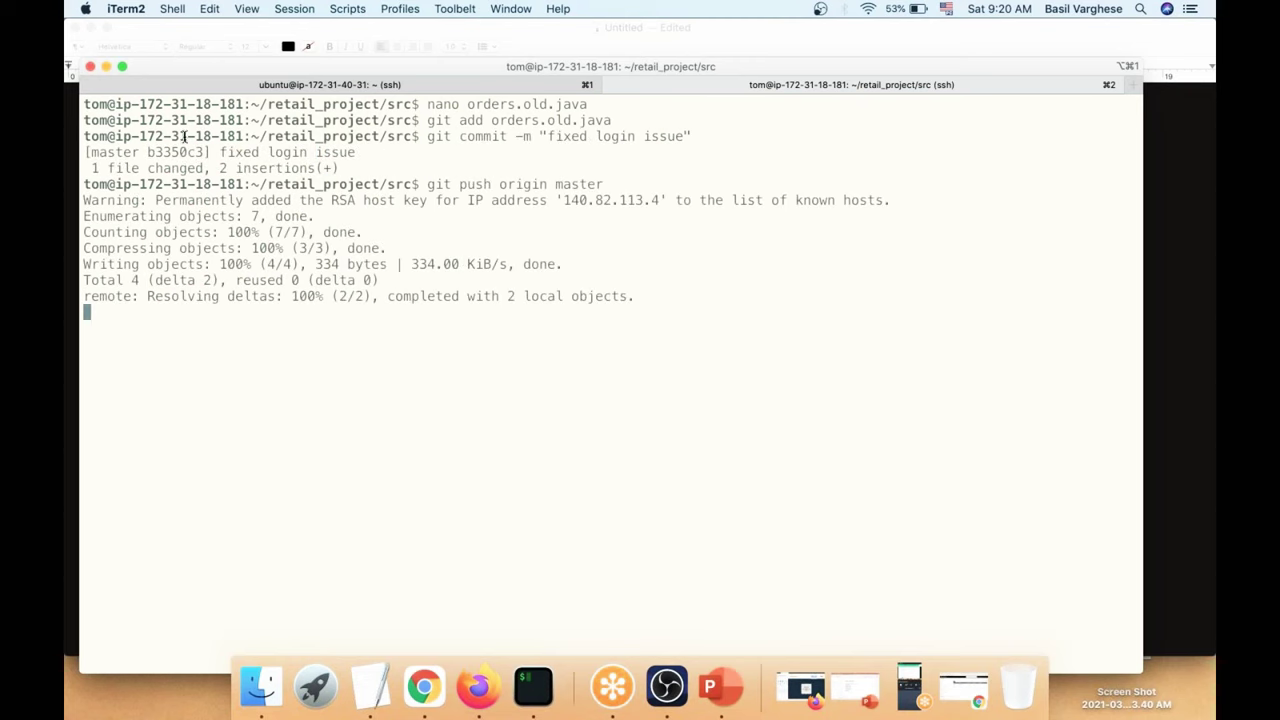
click(108, 66)
Step: Check the Jenkins build queue for a new buildanddeploy-retail build, then go to the GitHub webhook tab
click(396, 690)
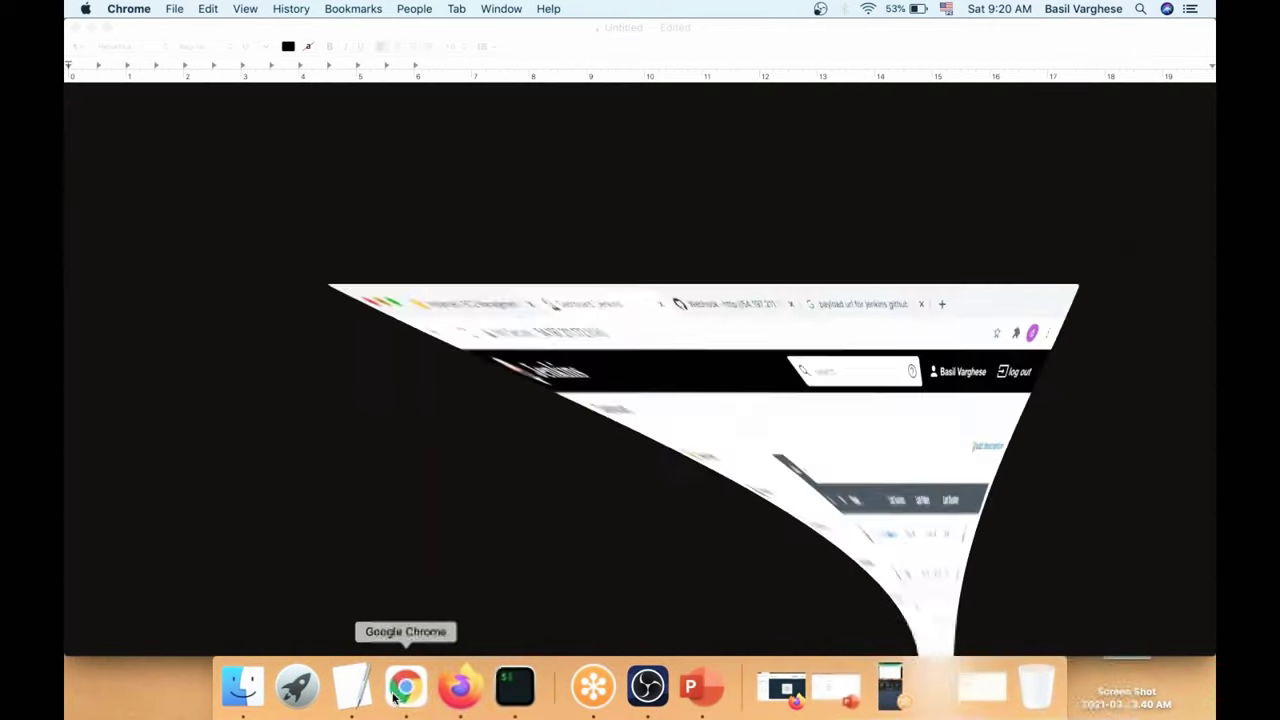
scroll(463, 540, down, 3)
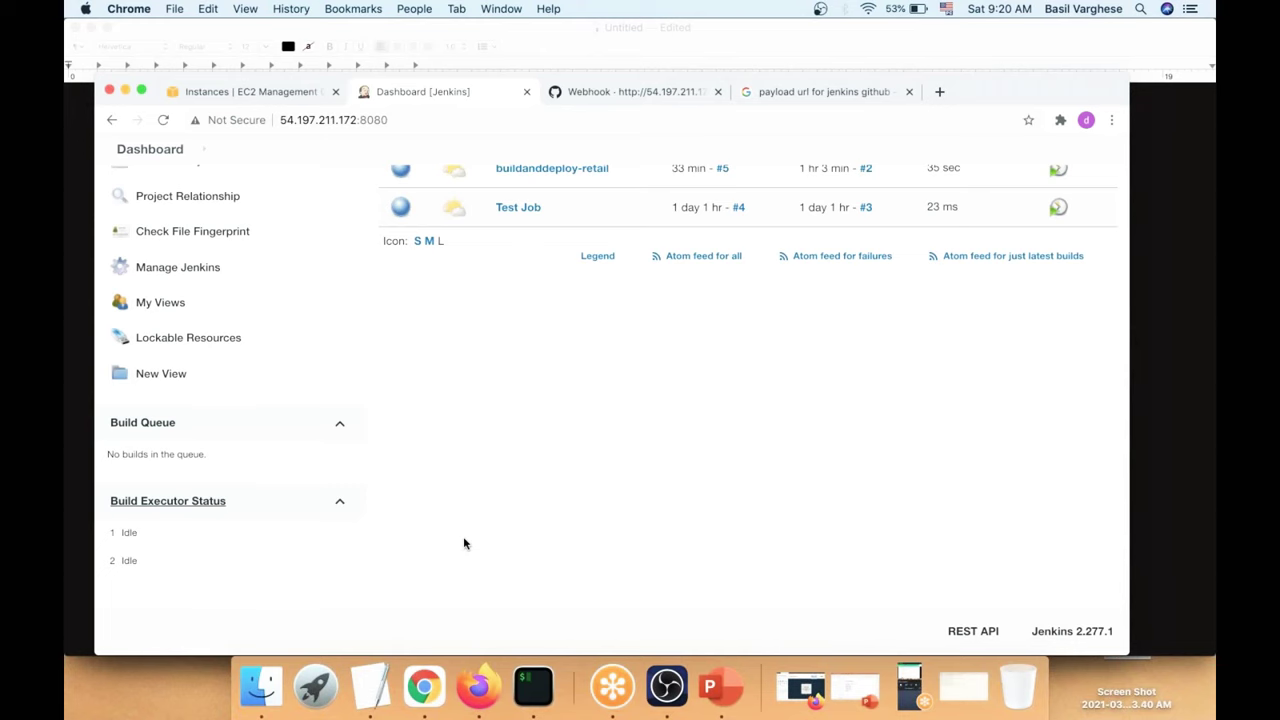
scroll(463, 543, up, 3)
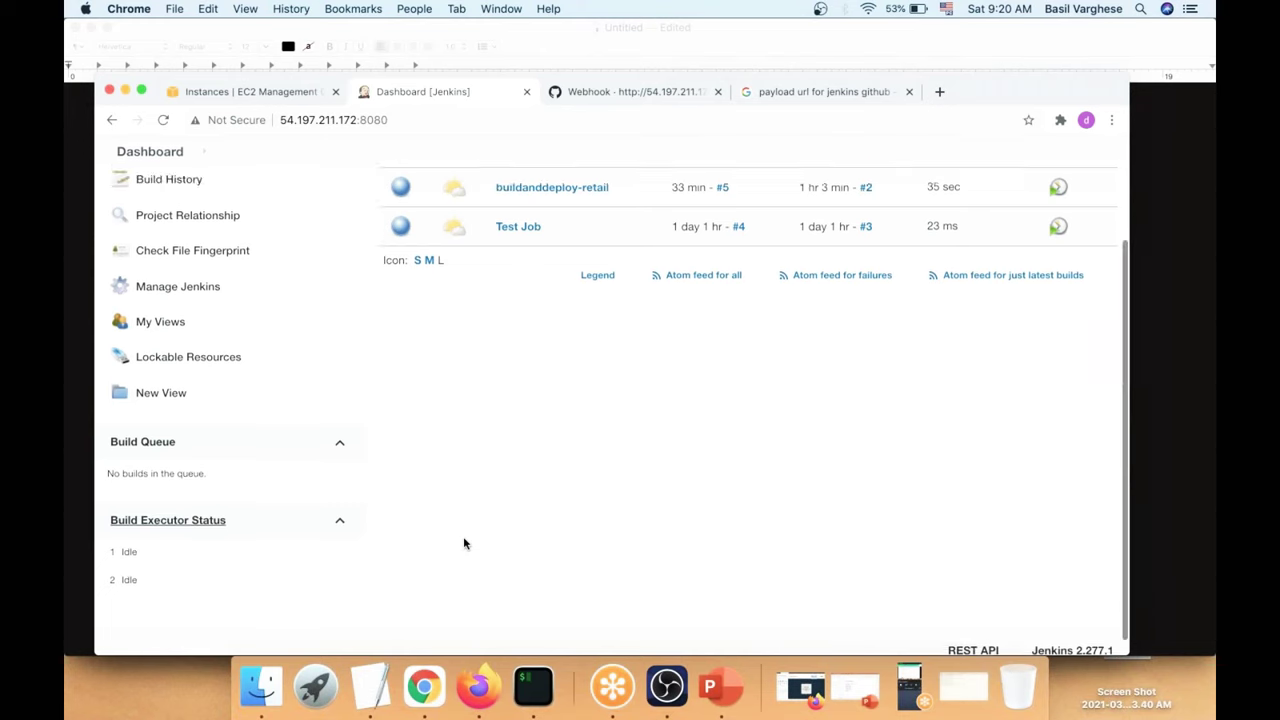
scroll(463, 543, down, 3)
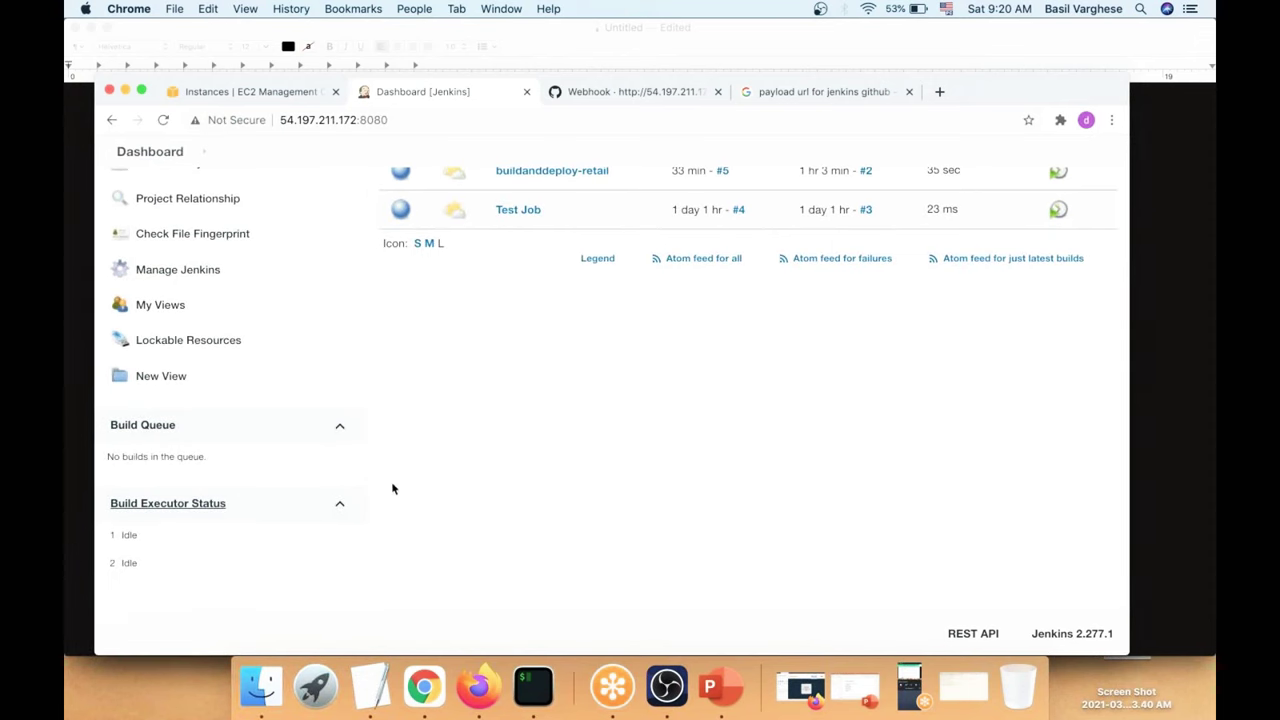
scroll(392, 488, up, 3)
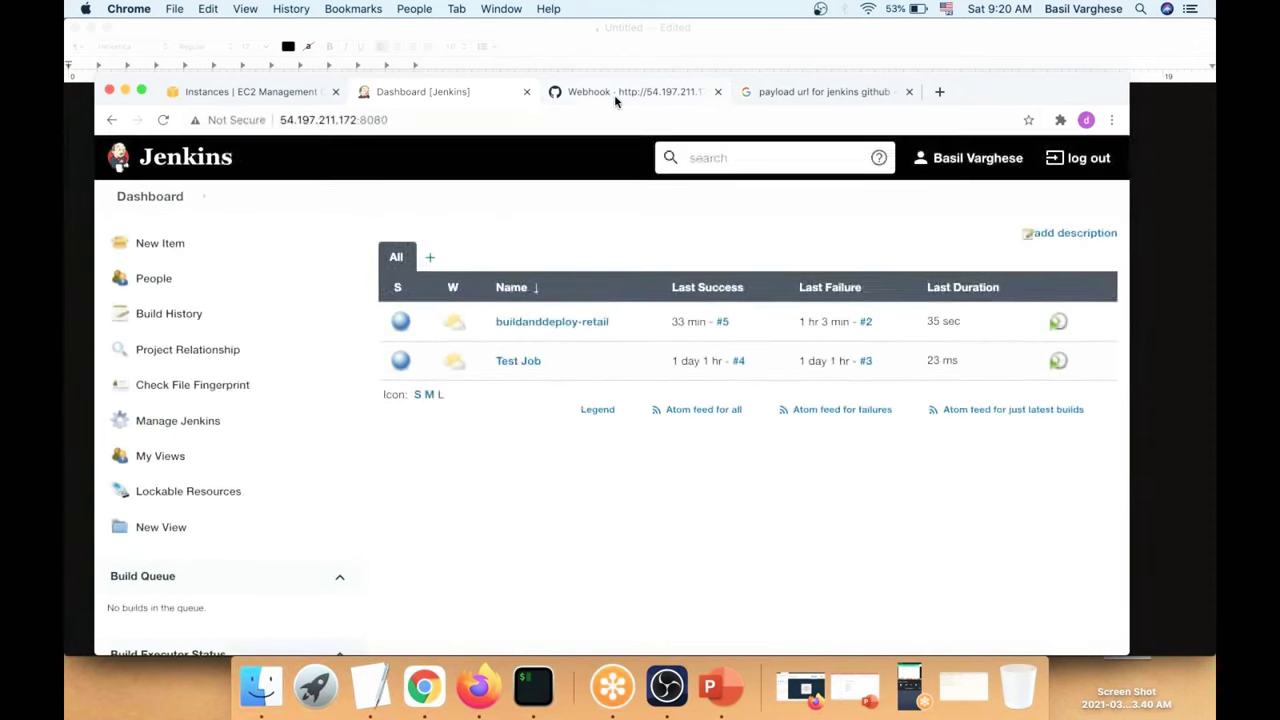
click(617, 93)
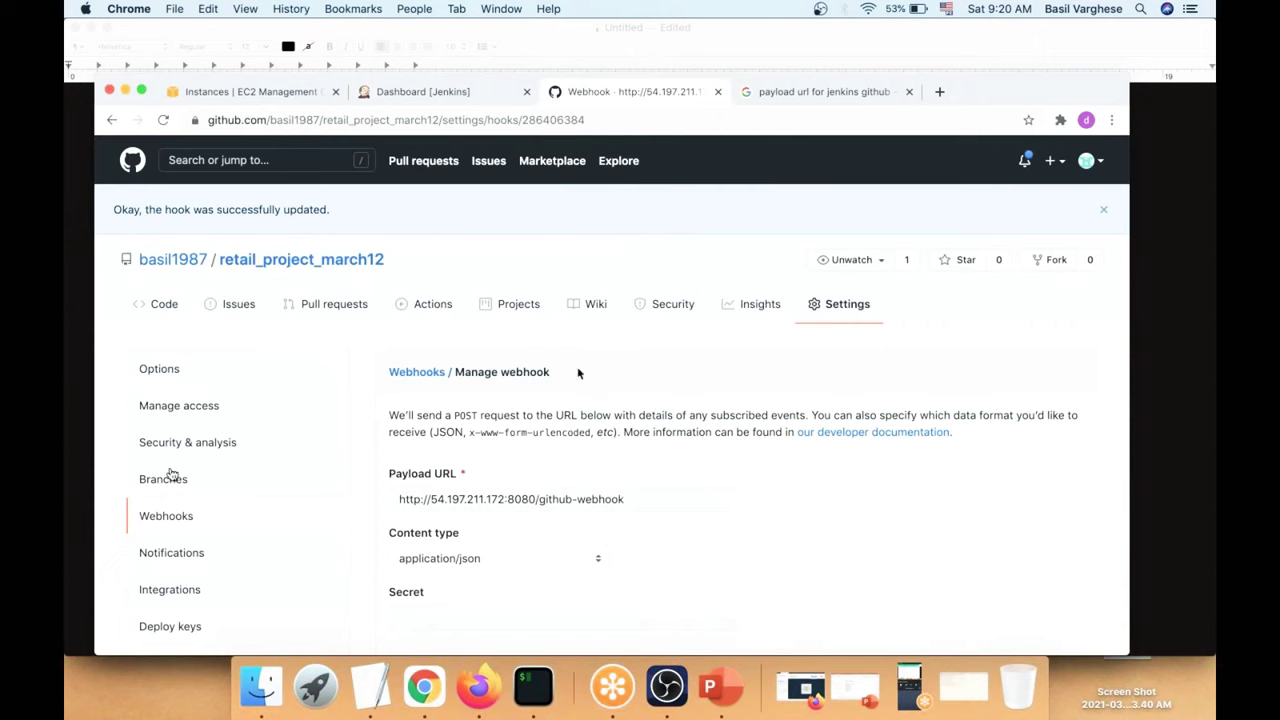
Step: Open the Jenkins webhook and review the latest delivery's response
click(145, 516)
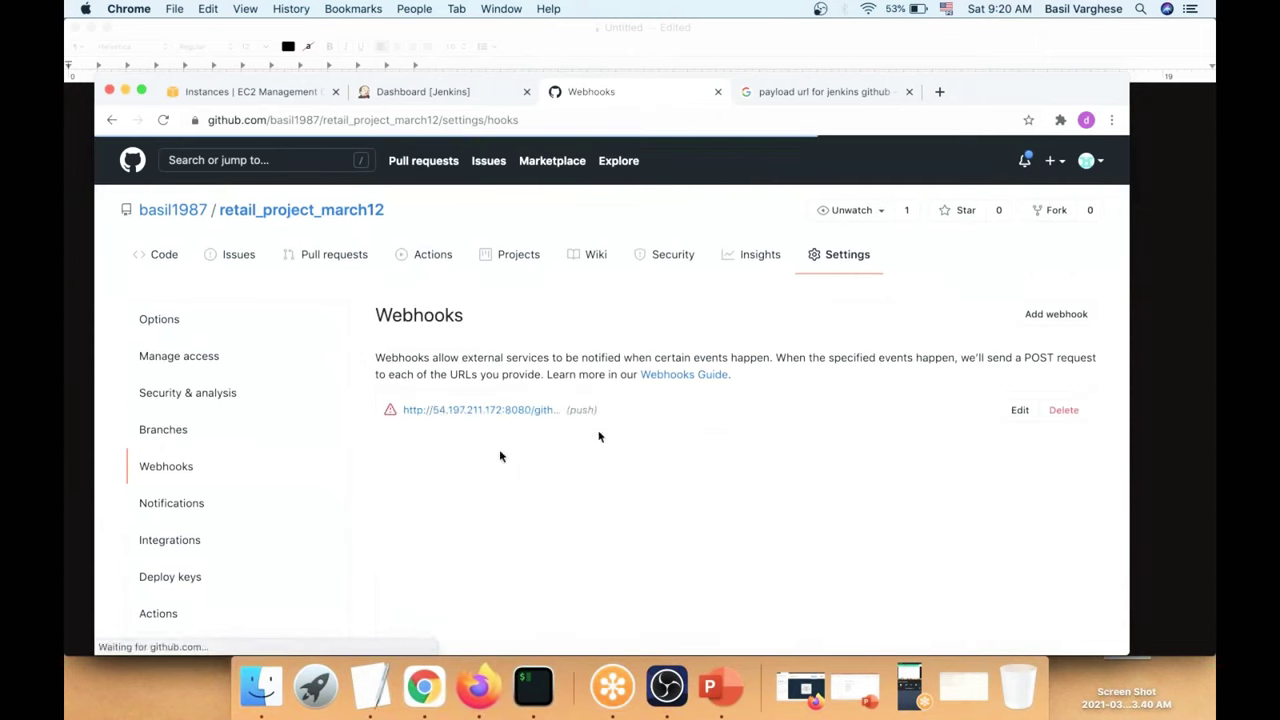
click(429, 409)
scroll(502, 491, down, 1)
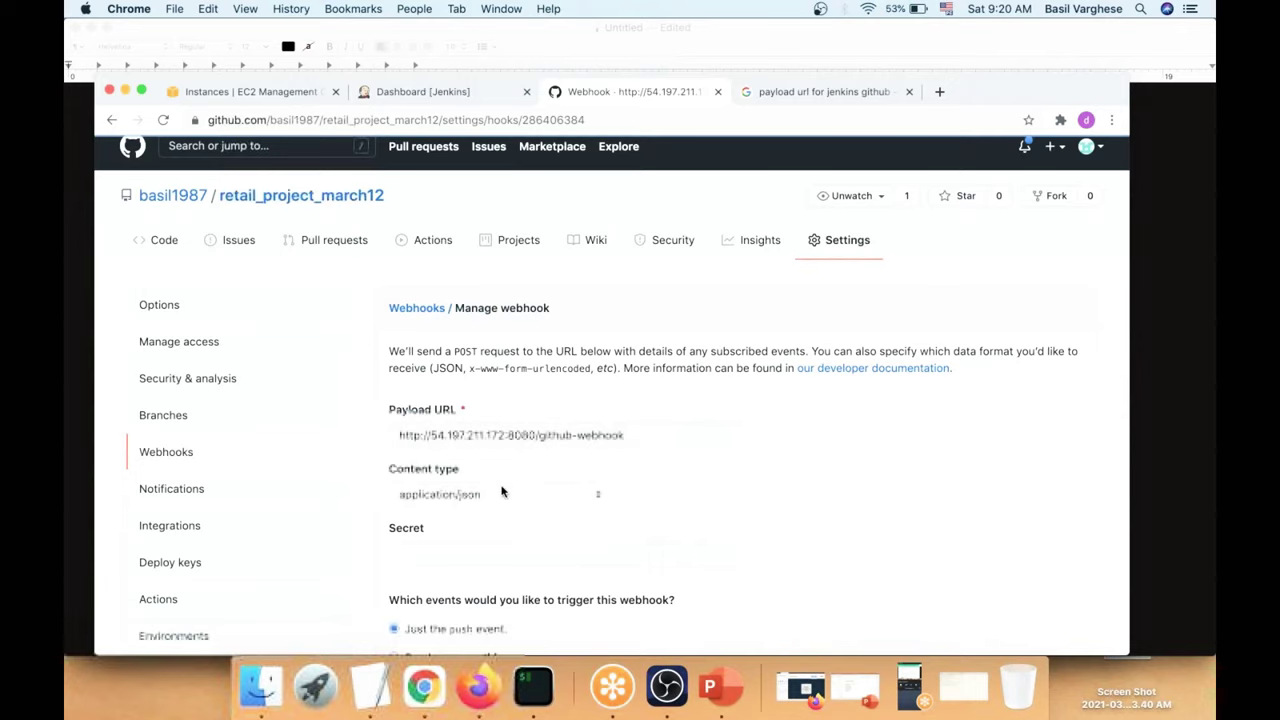
scroll(502, 491, down, 10)
click(665, 359)
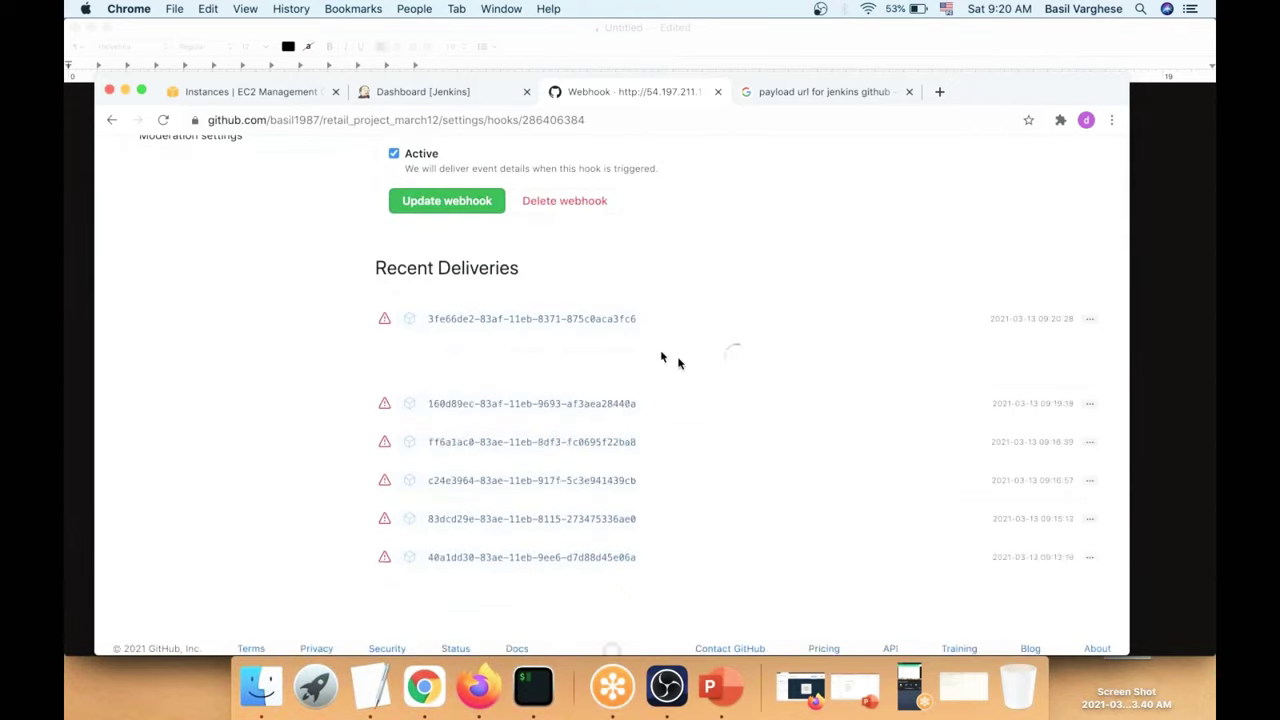
scroll(621, 414, down, 3)
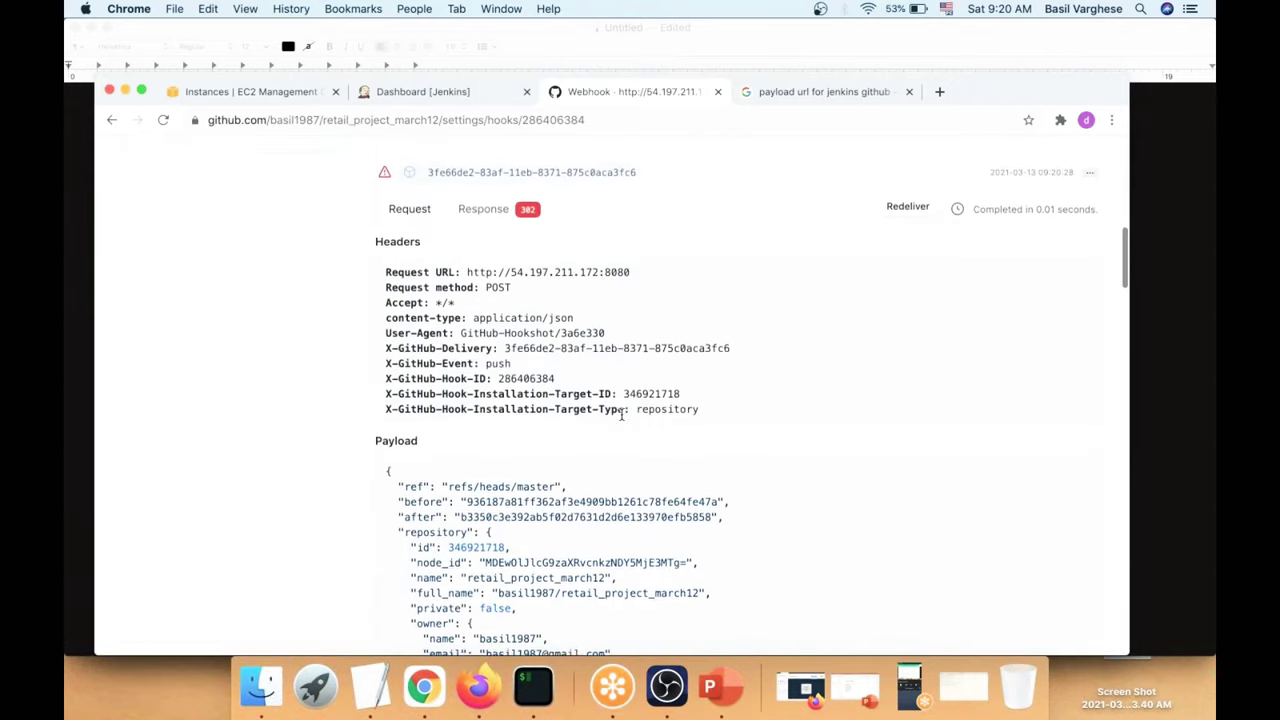
scroll(621, 414, down, 3)
scroll(622, 421, up, 3)
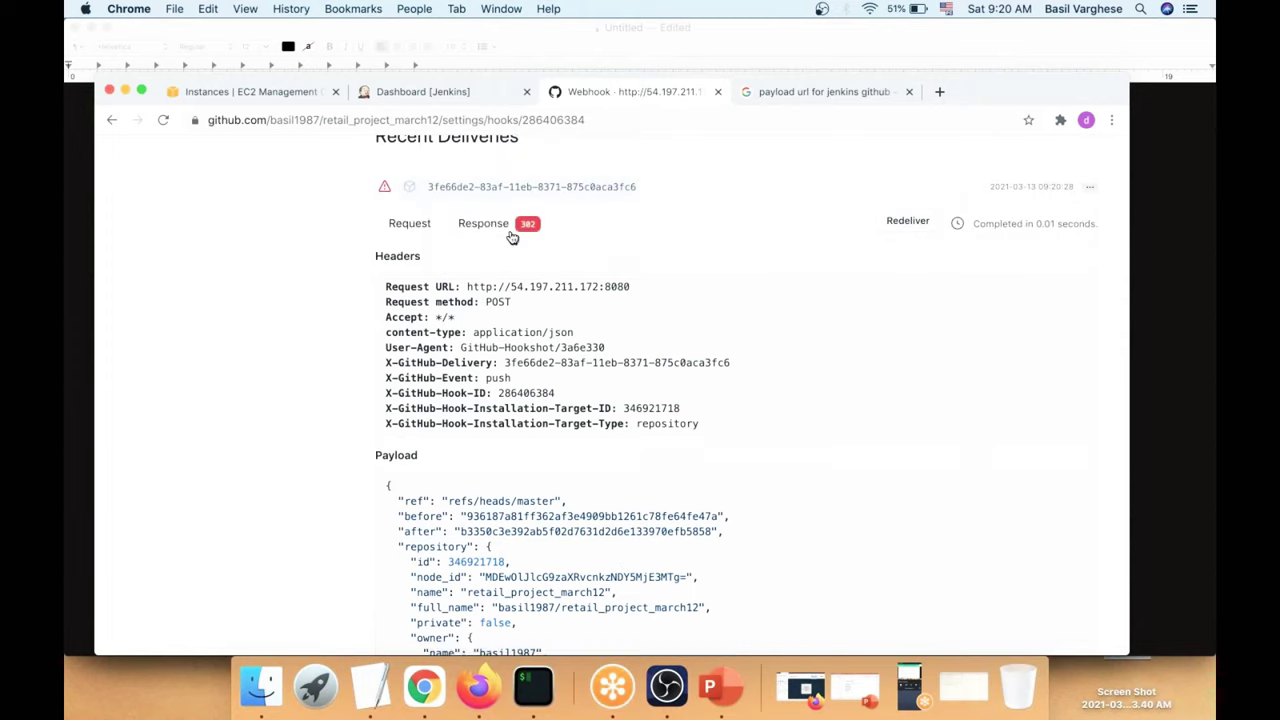
click(512, 232)
scroll(637, 307, down, 1)
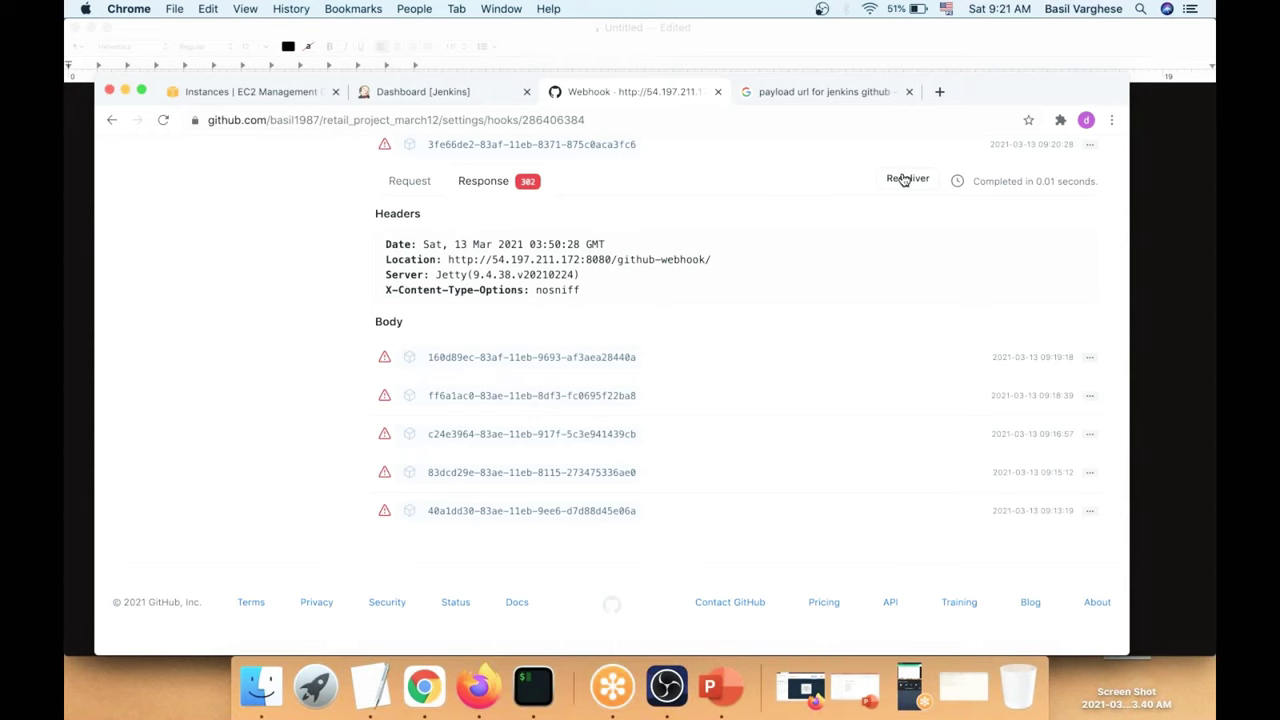
click(905, 180)
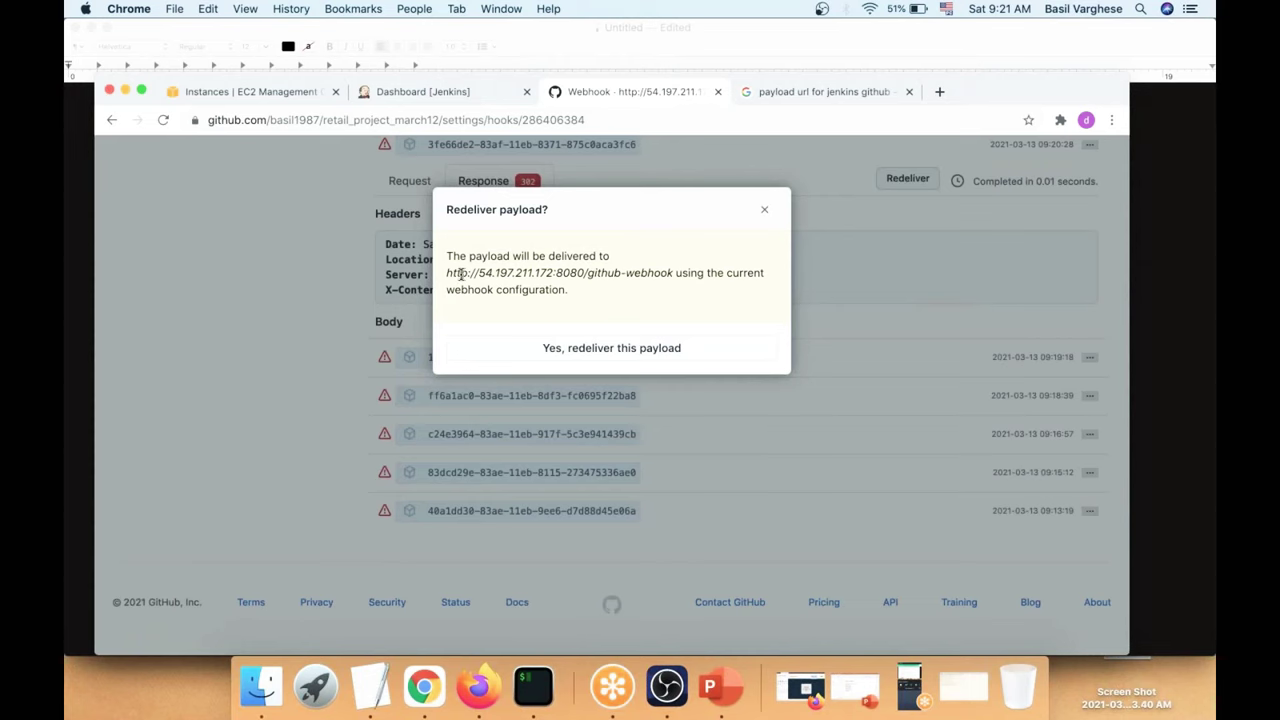
drag(463, 273, 571, 273)
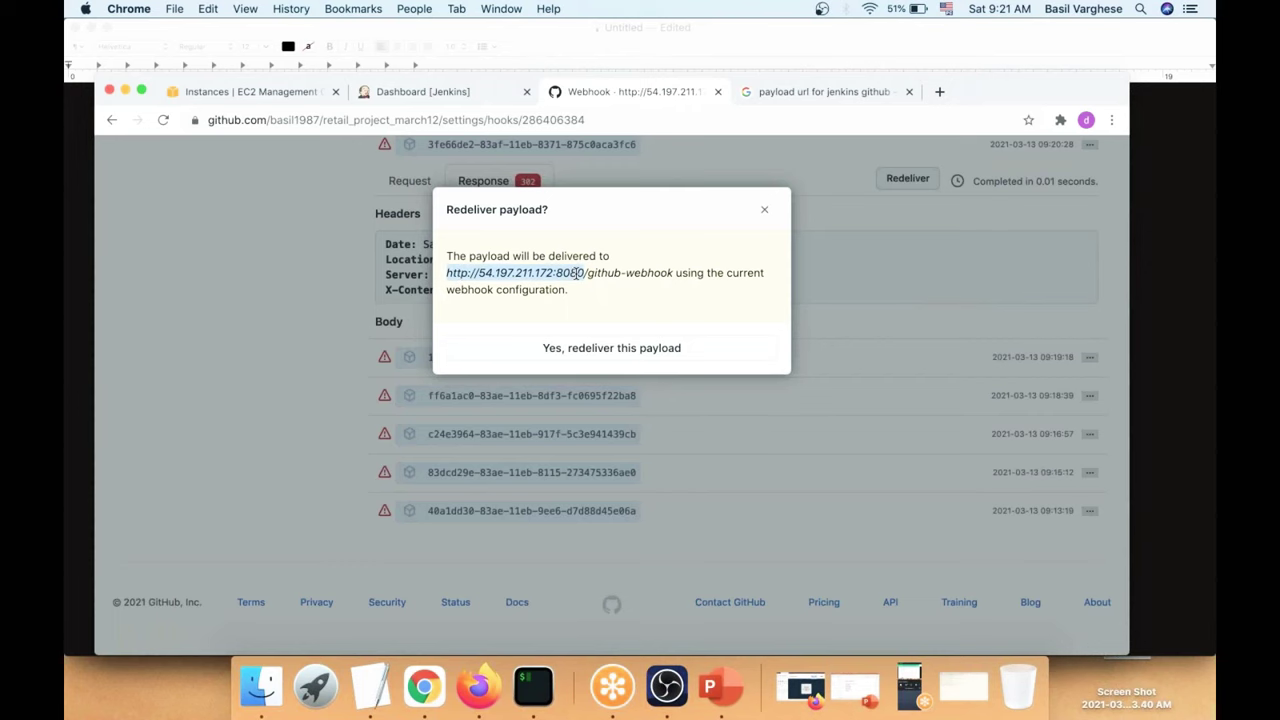
click(625, 347)
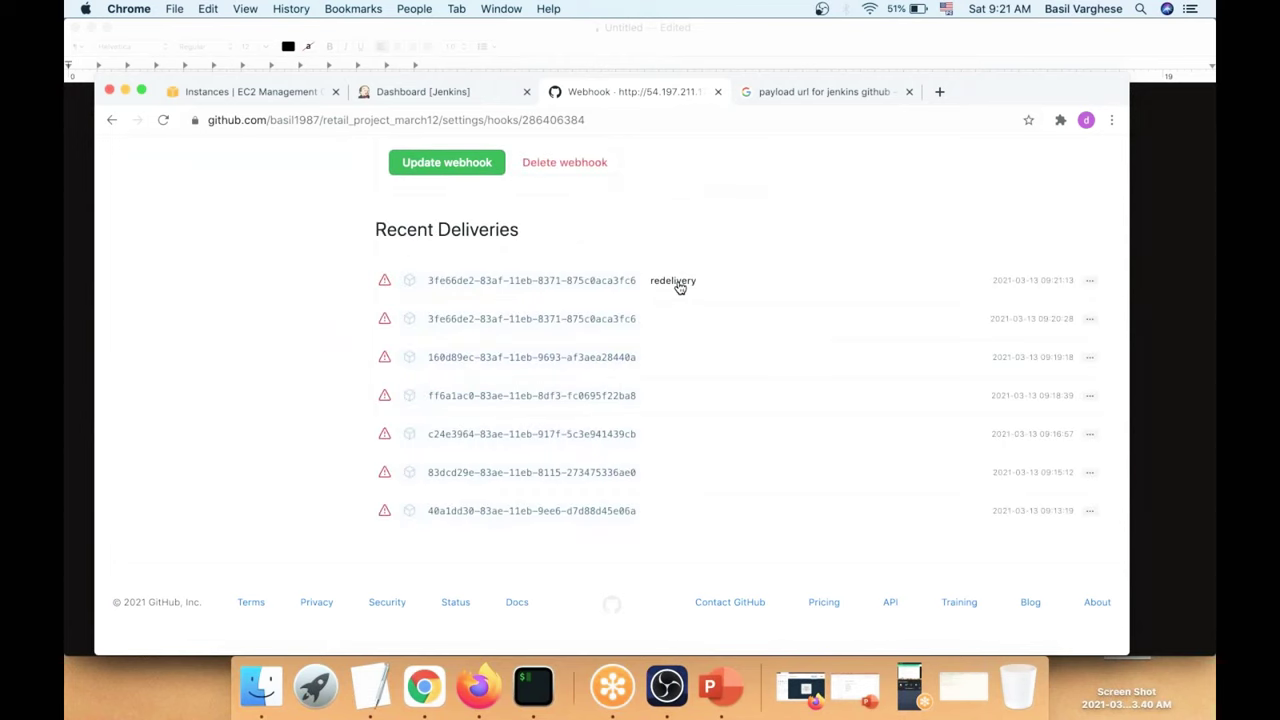
click(1089, 282)
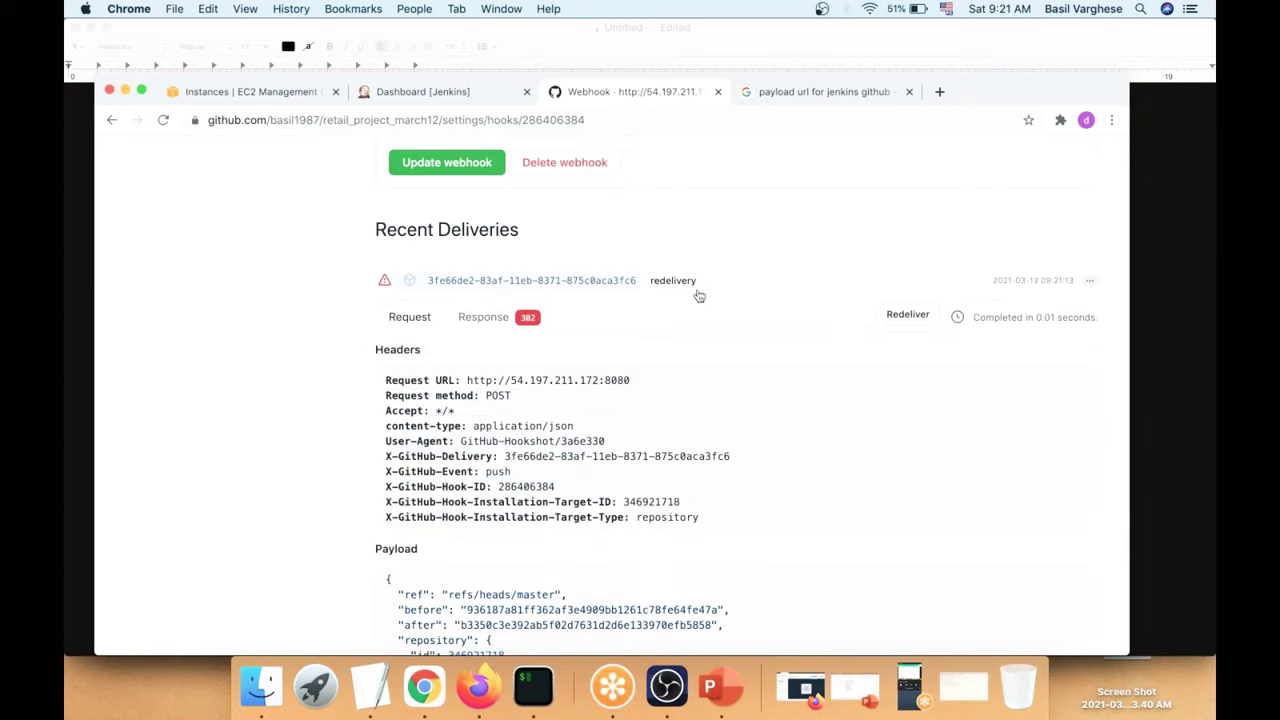
click(483, 318)
scroll(618, 430, down, 4)
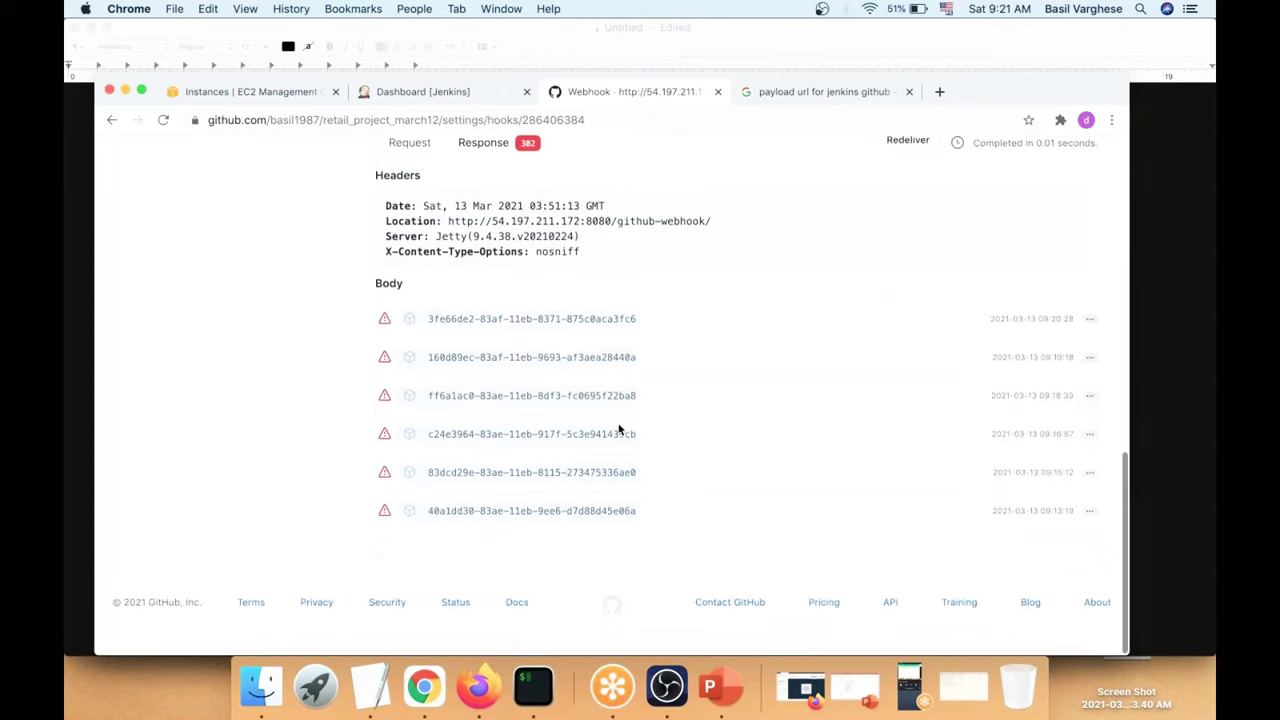
scroll(618, 430, up, 15)
scroll(618, 430, down, 3)
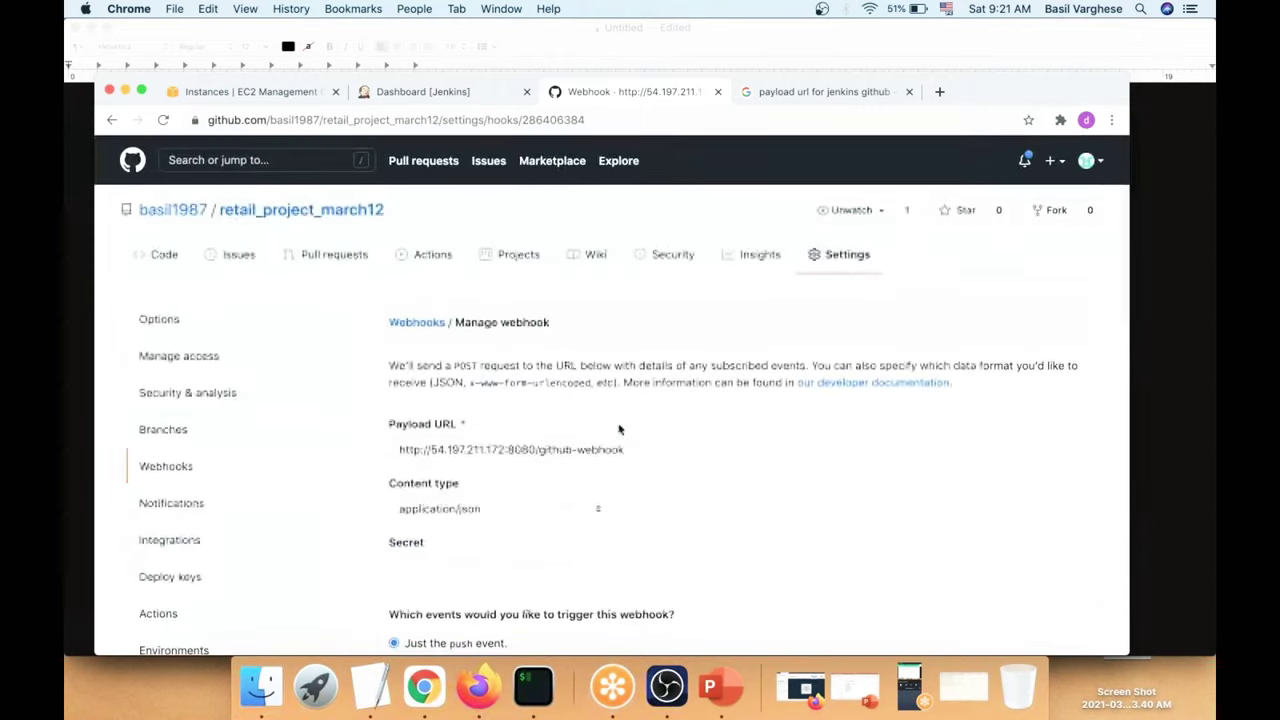
scroll(619, 429, up, 3)
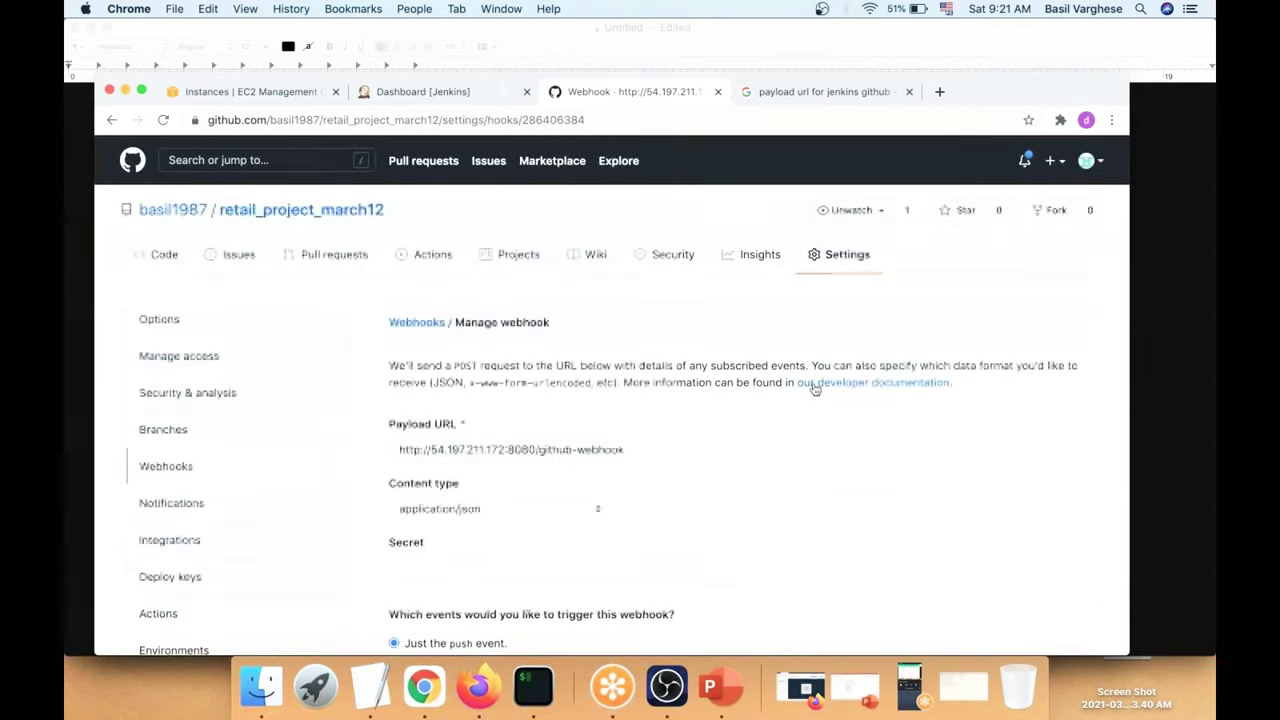
Step: Change the webhook content type to application/x-www-form-urlencoded and update it
click(554, 518)
click(555, 529)
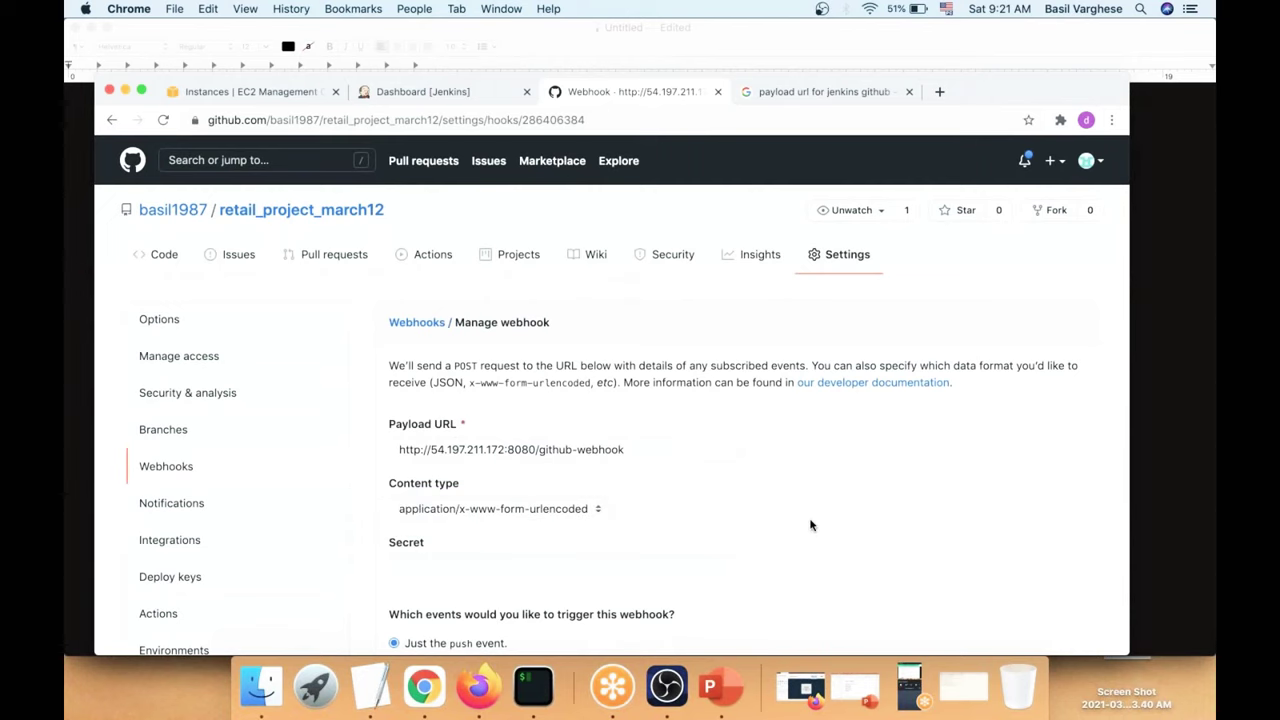
scroll(811, 525, down, 2)
click(447, 574)
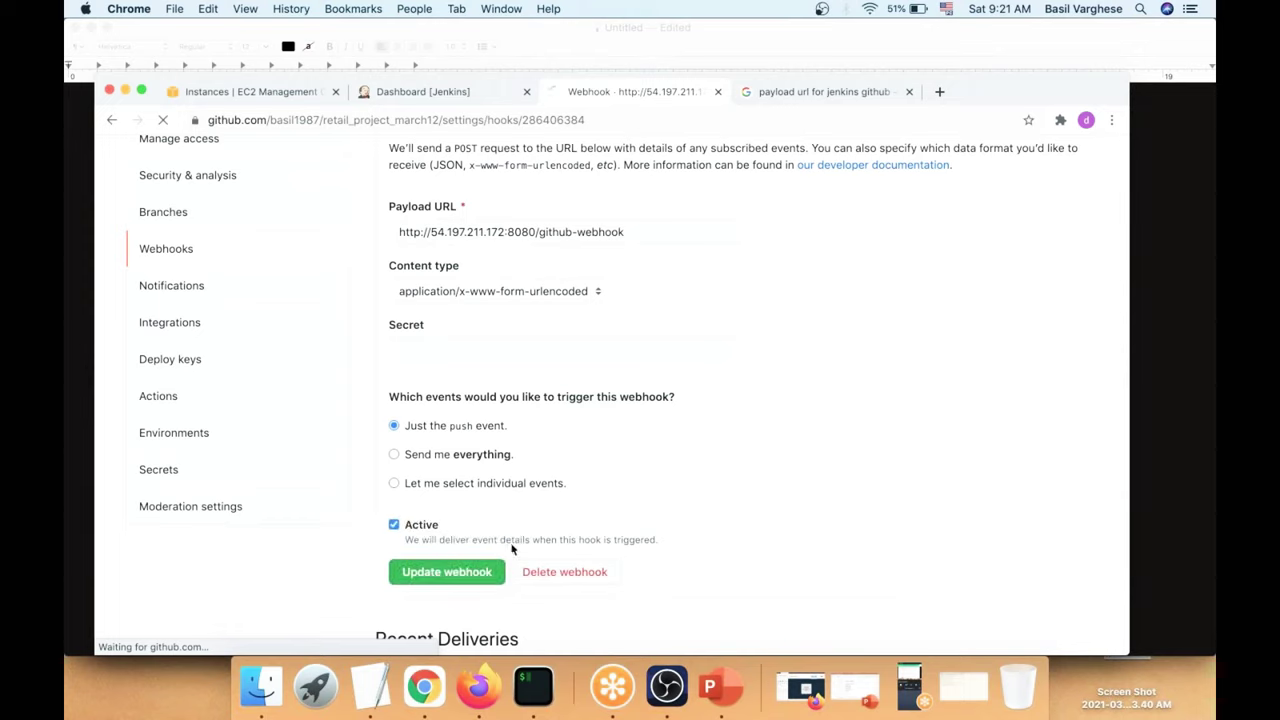
Step: Redeliver the latest push payload and expand the new redelivery's details
scroll(855, 462, down, 10)
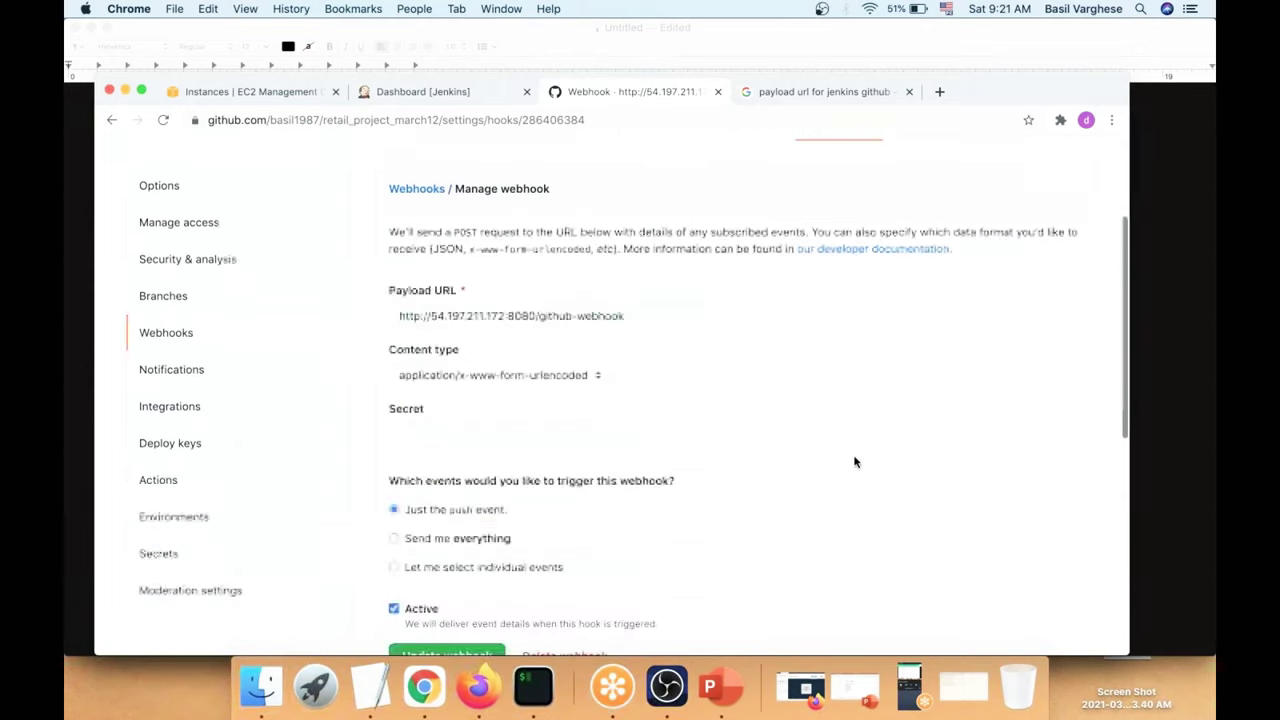
click(1090, 449)
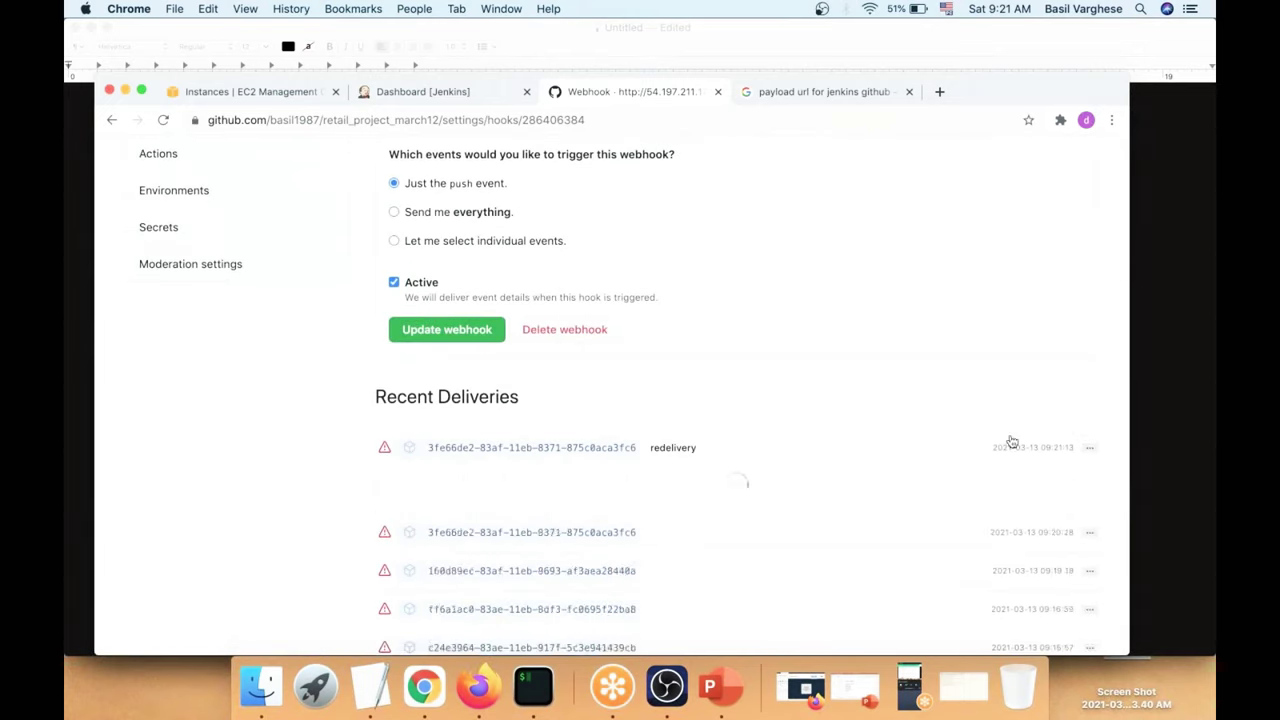
click(881, 486)
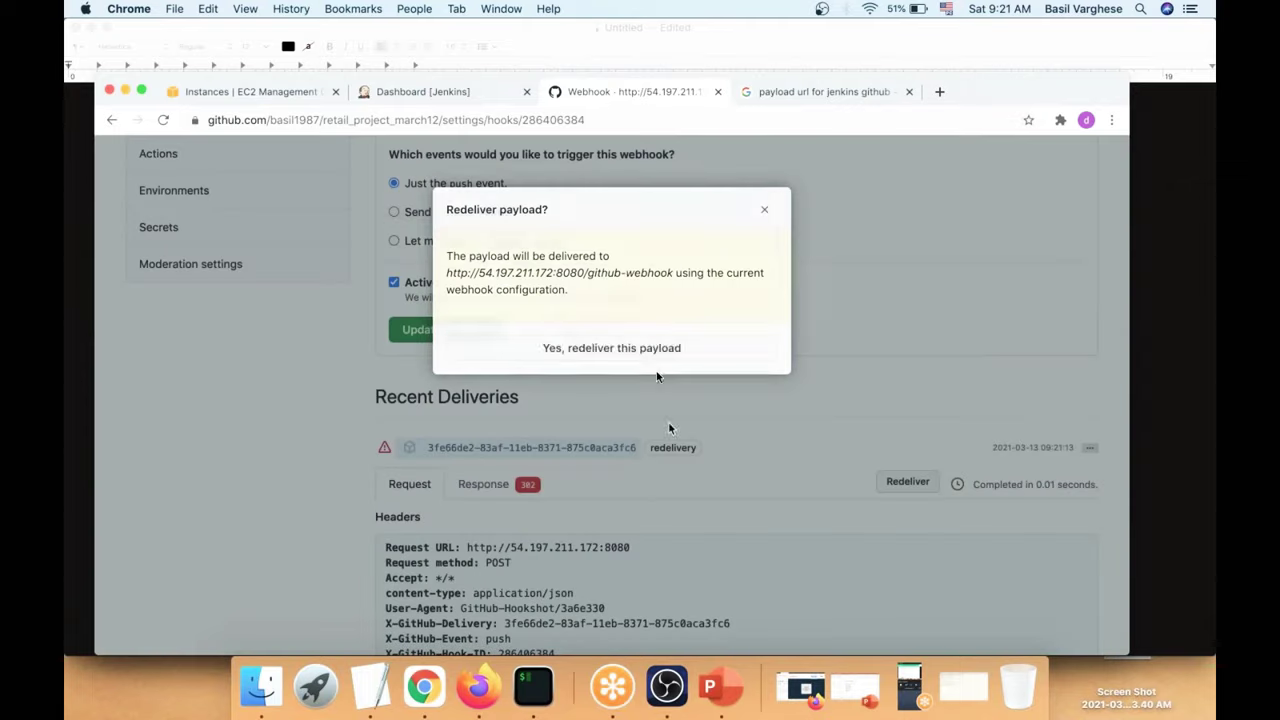
click(640, 347)
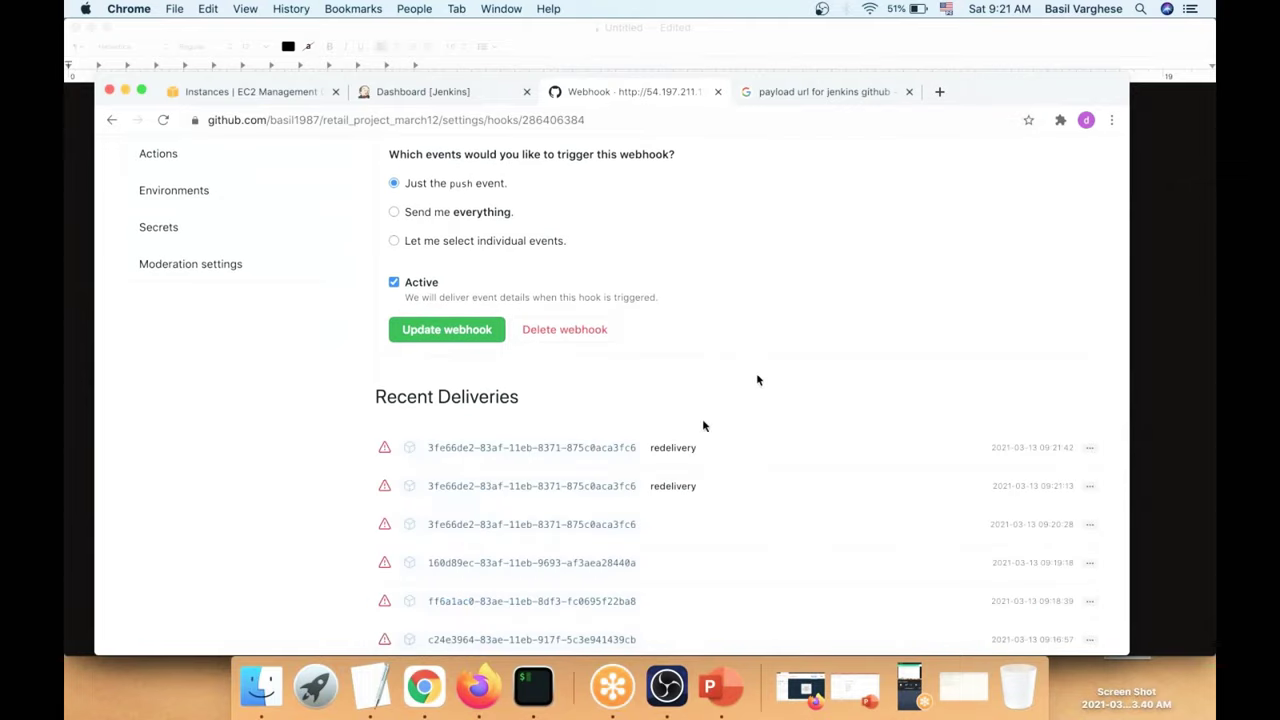
click(668, 452)
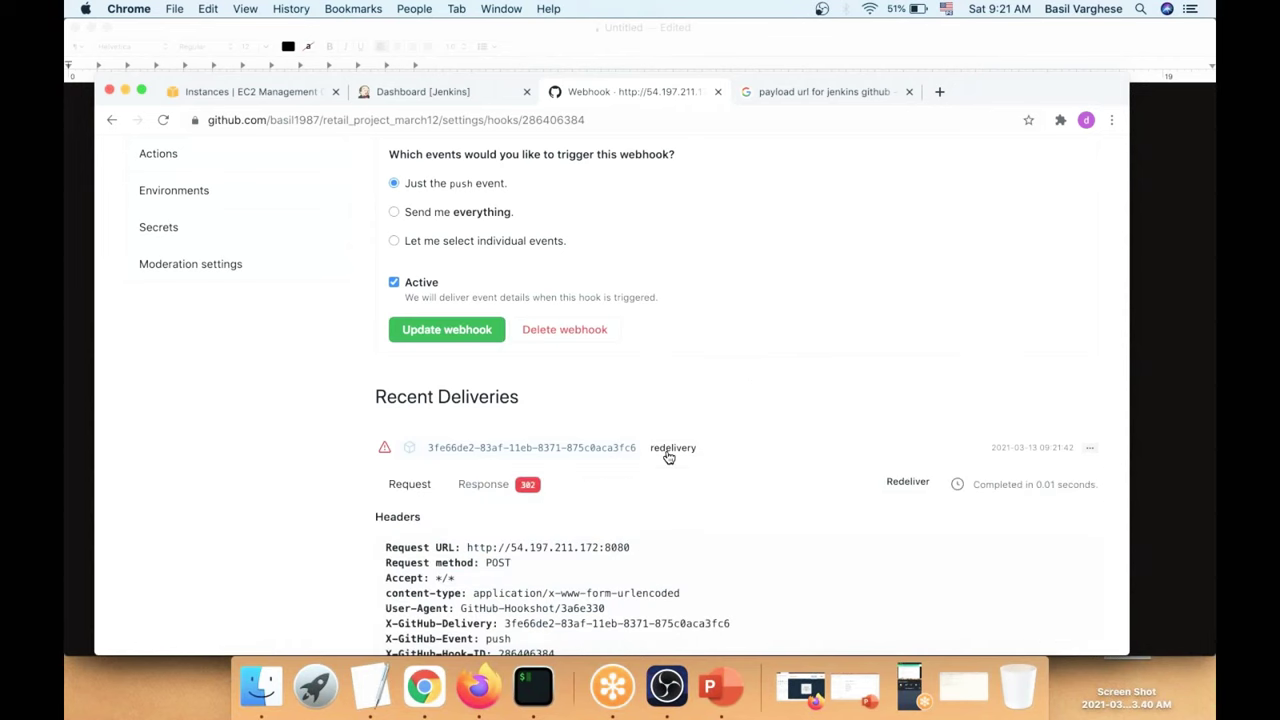
scroll(735, 524, down, 4)
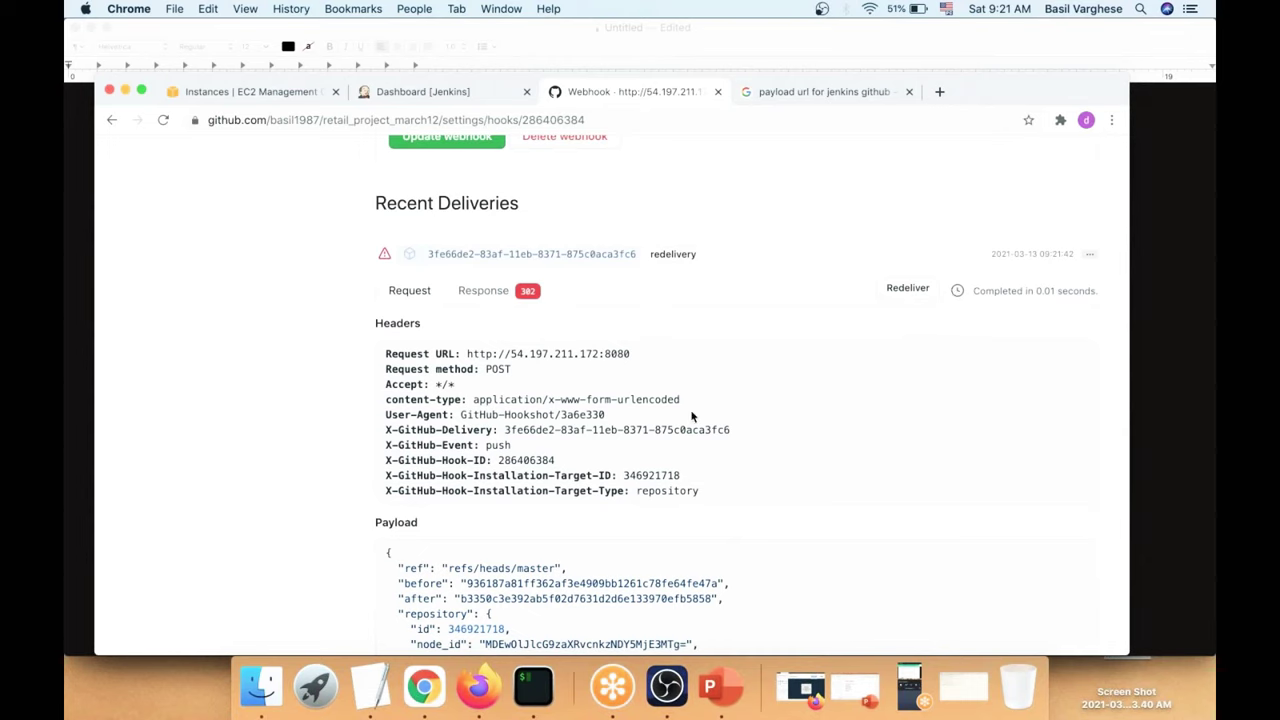
Step: Return to the Jenkins dashboard tab and close the GitHub webhook and Google search tabs
click(420, 91)
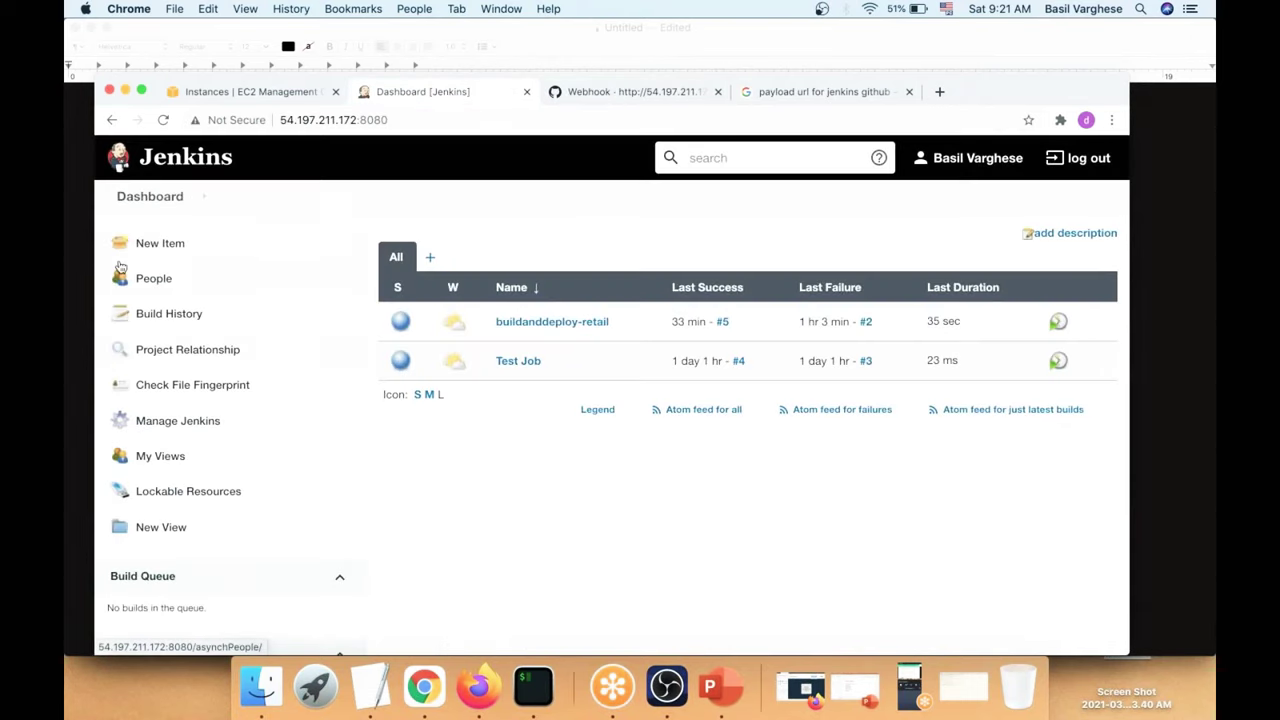
scroll(436, 419, down, 3)
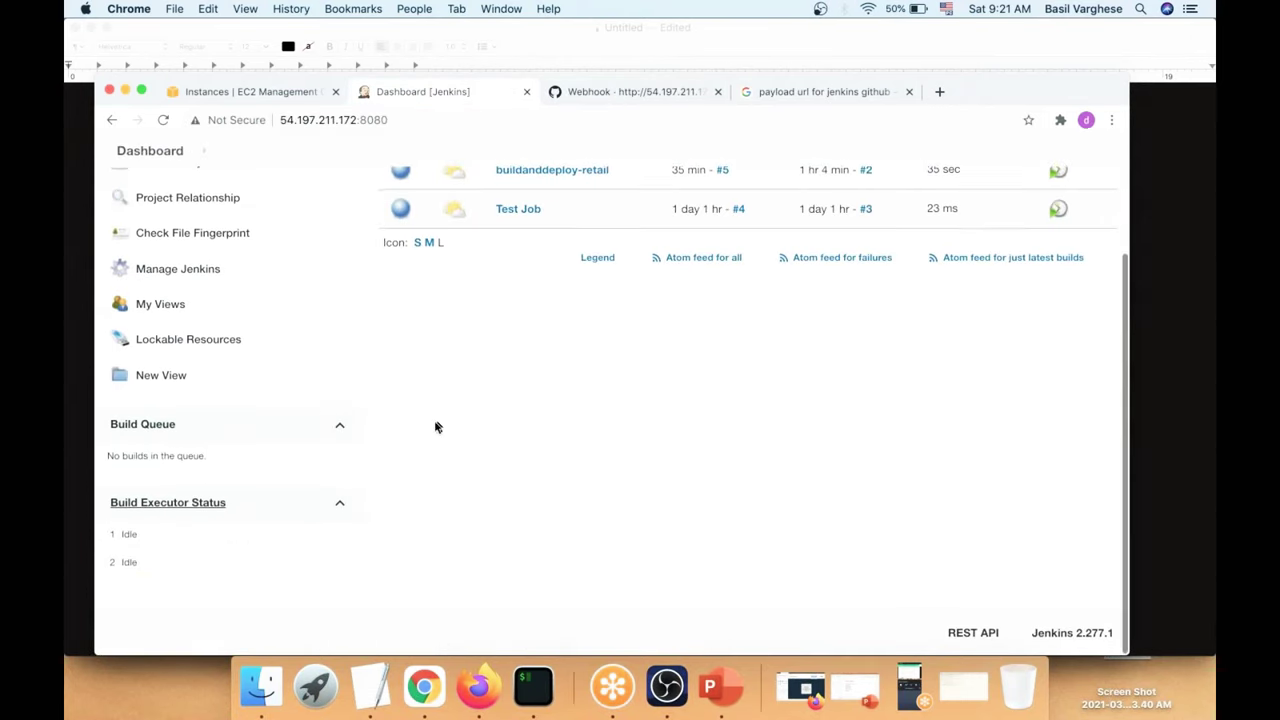
scroll(329, 420, up, 3)
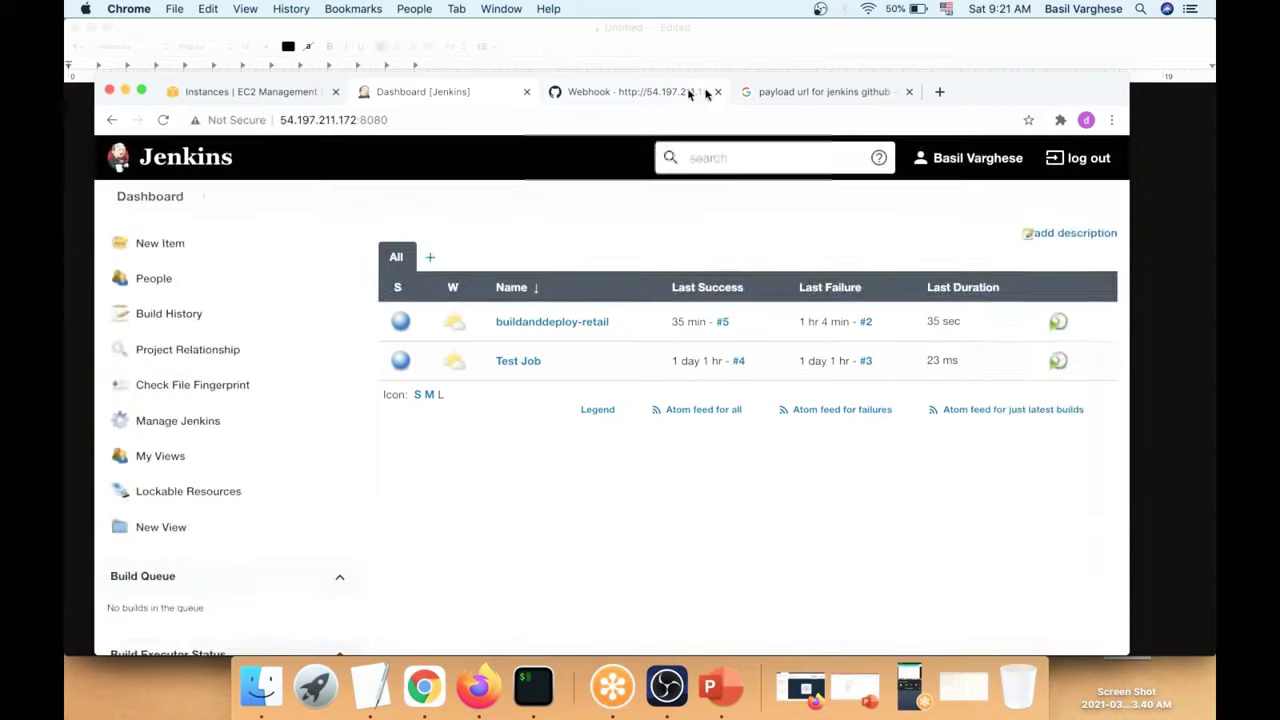
click(708, 92)
click(716, 92)
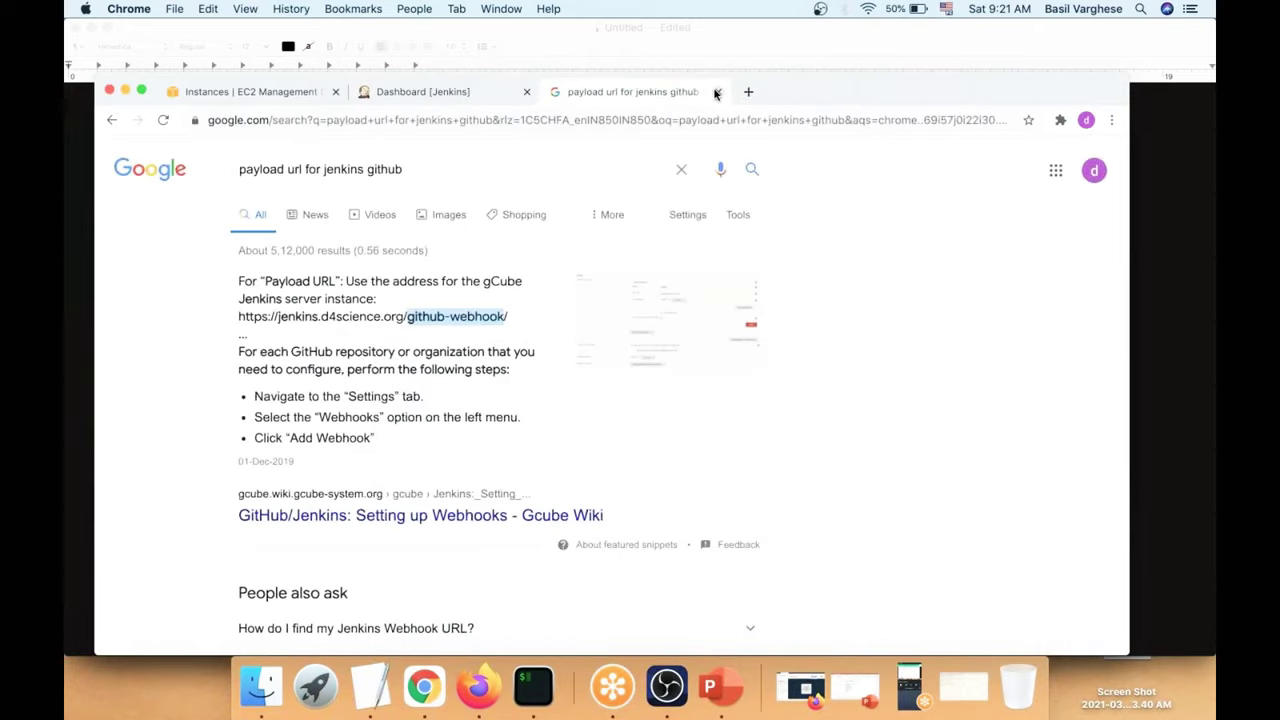
click(716, 92)
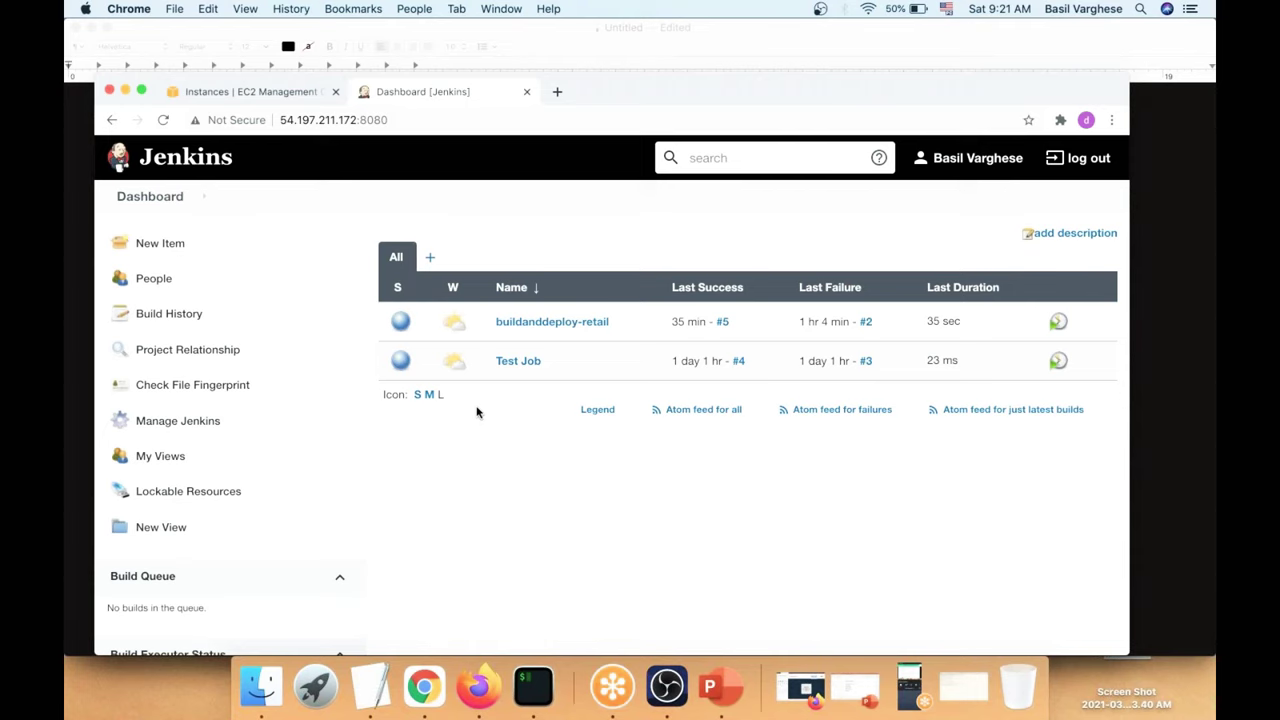
Step: Open the buildanddeploy-retail project page, then go back to the Jenkins dashboard
click(547, 324)
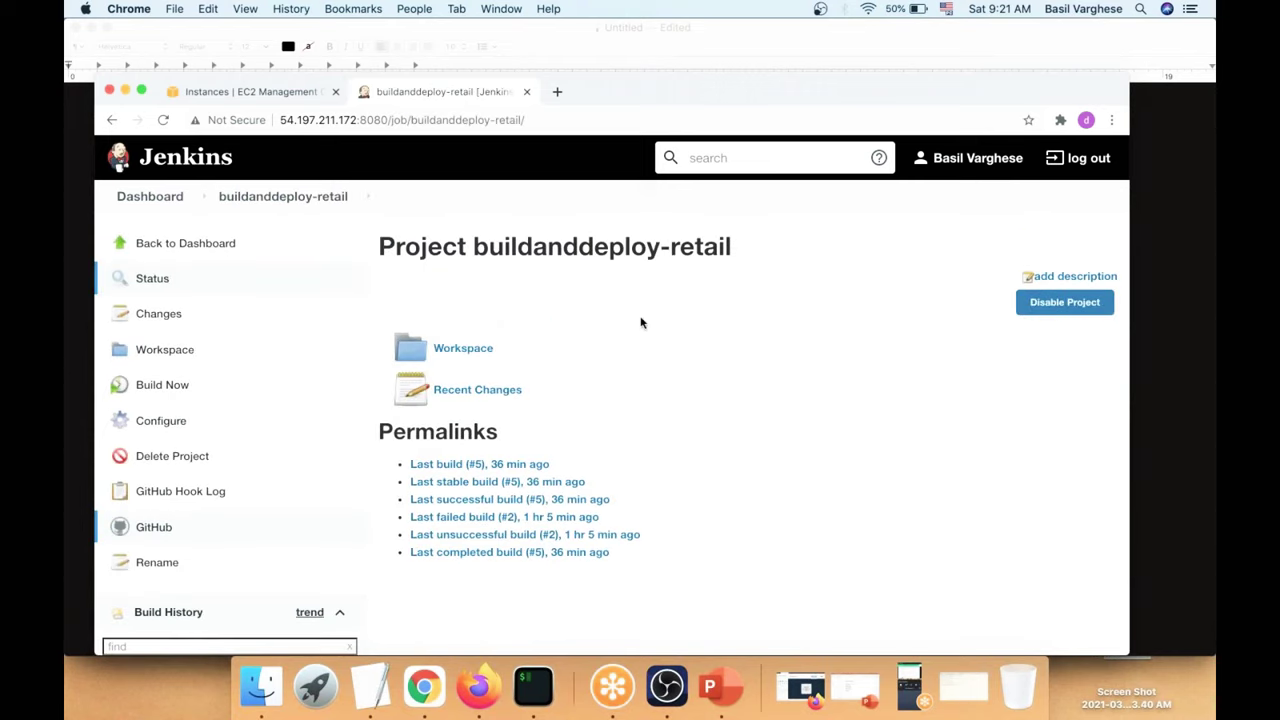
click(826, 9)
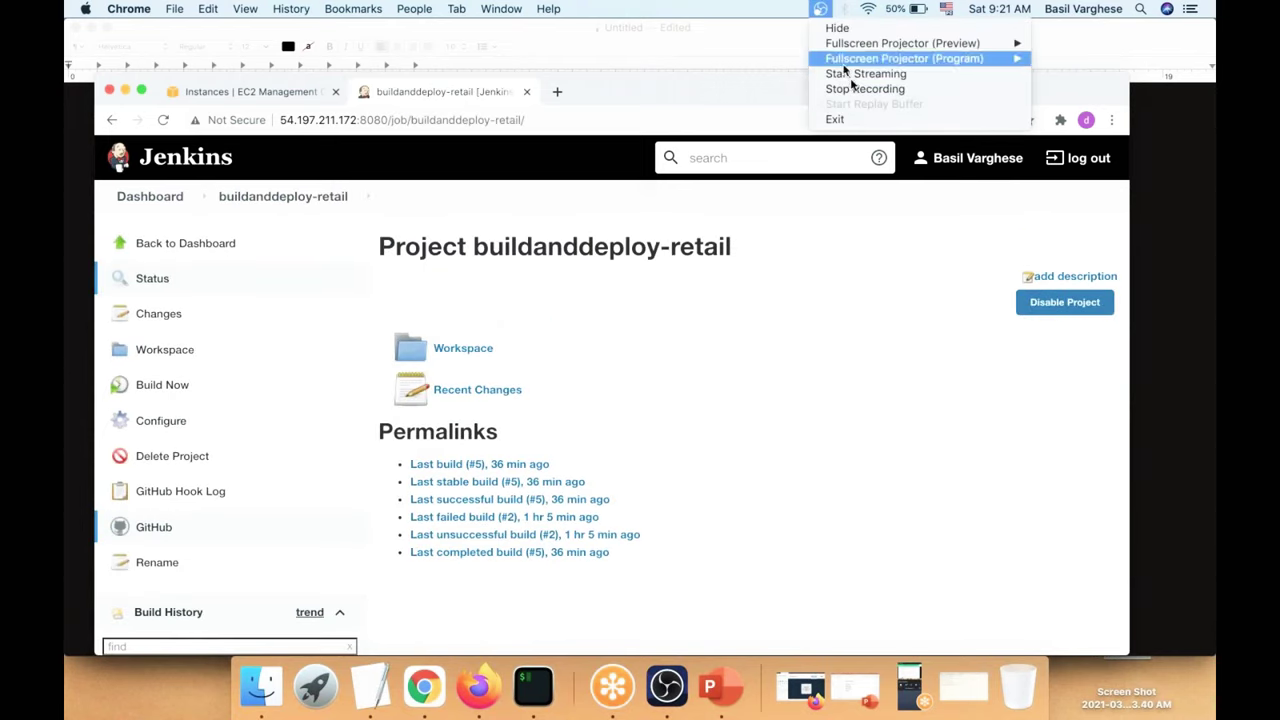
click(864, 89)
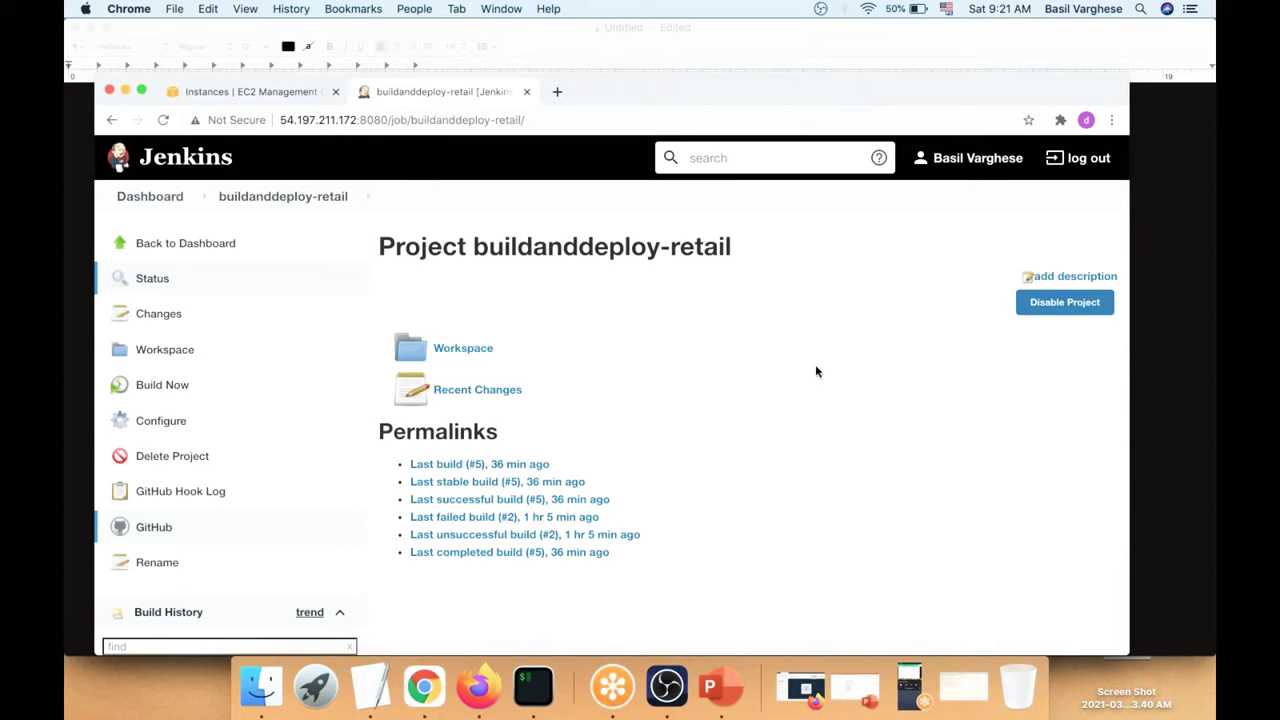
click(820, 9)
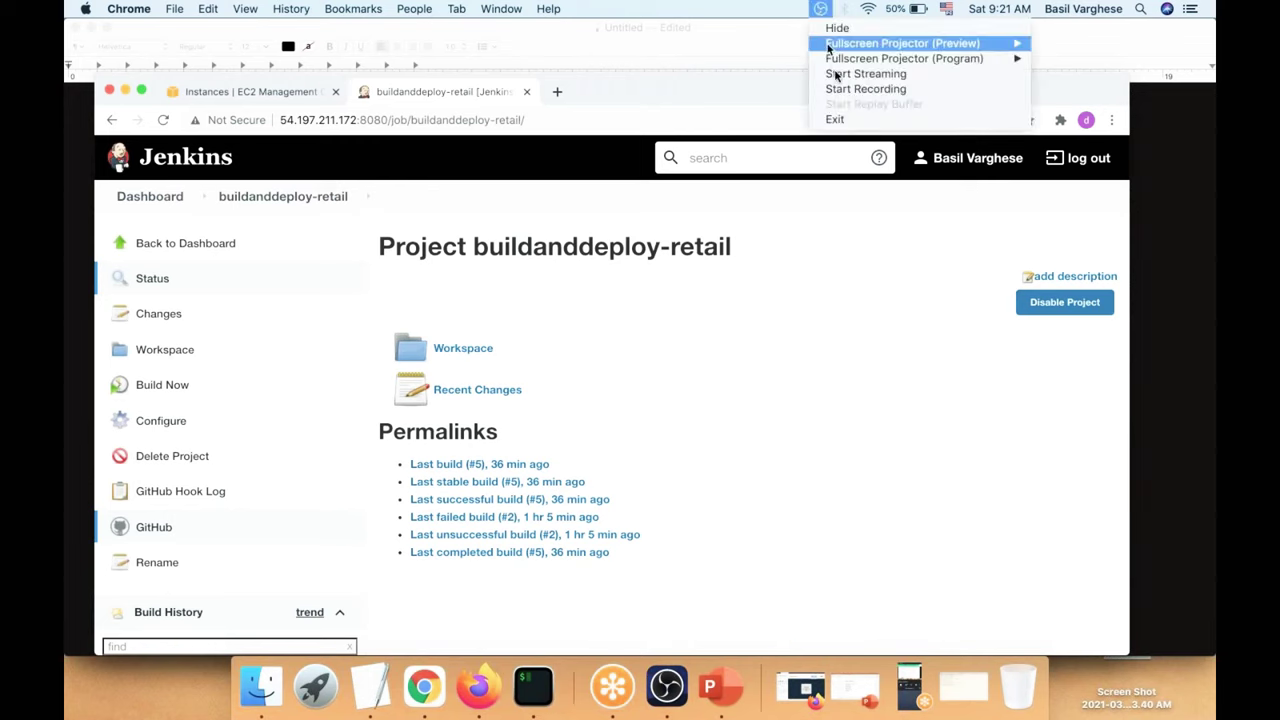
click(850, 90)
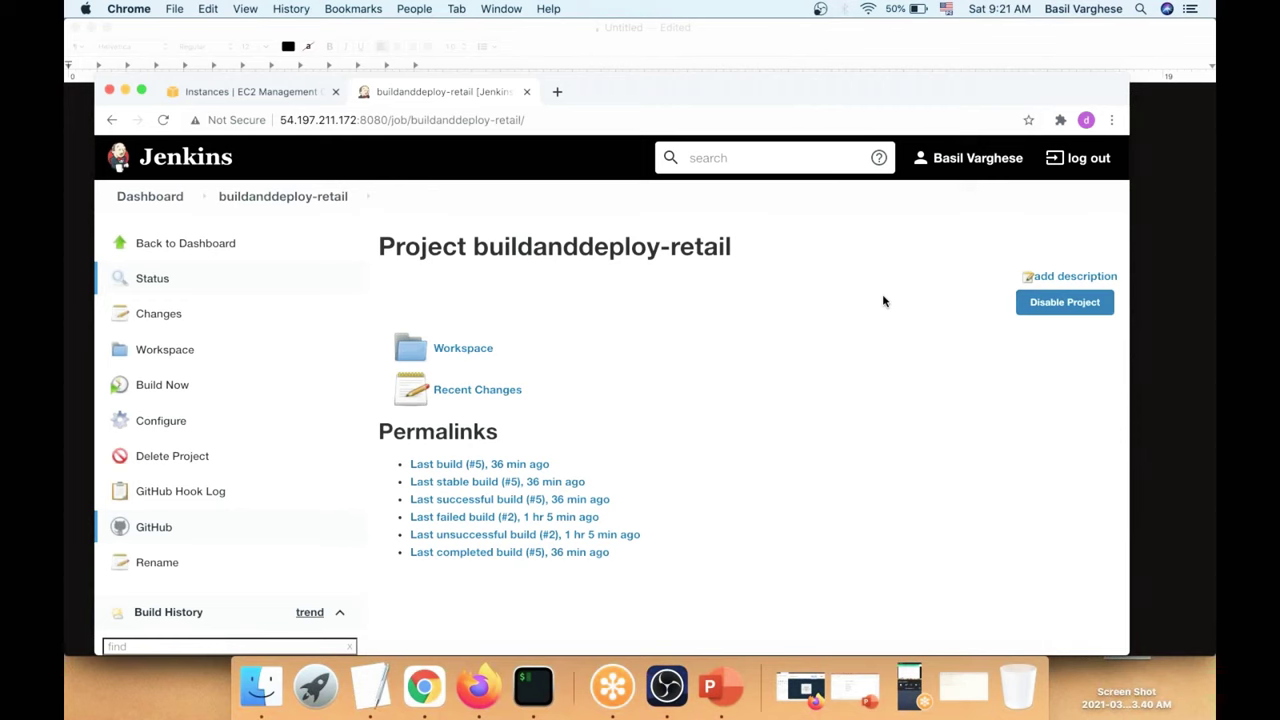
click(150, 198)
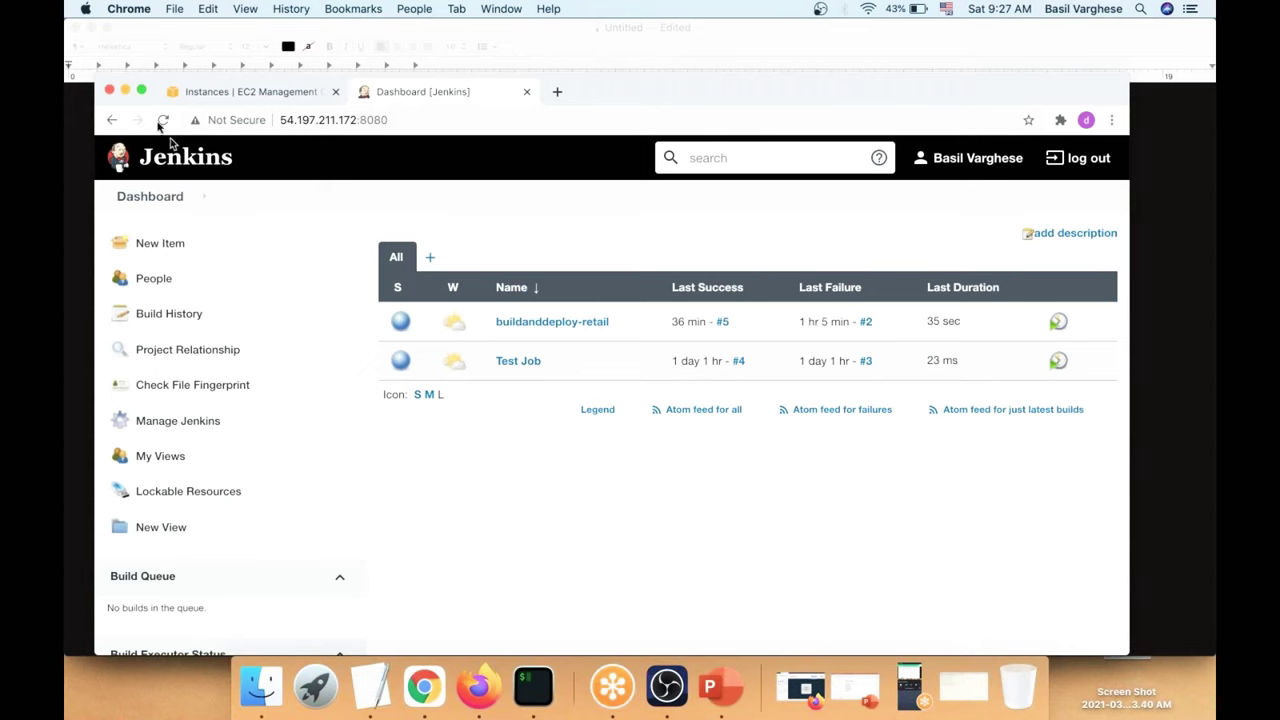
Step: Back in draw.io, delete the pipeline-steps box and add a dark tower server shape
click(126, 91)
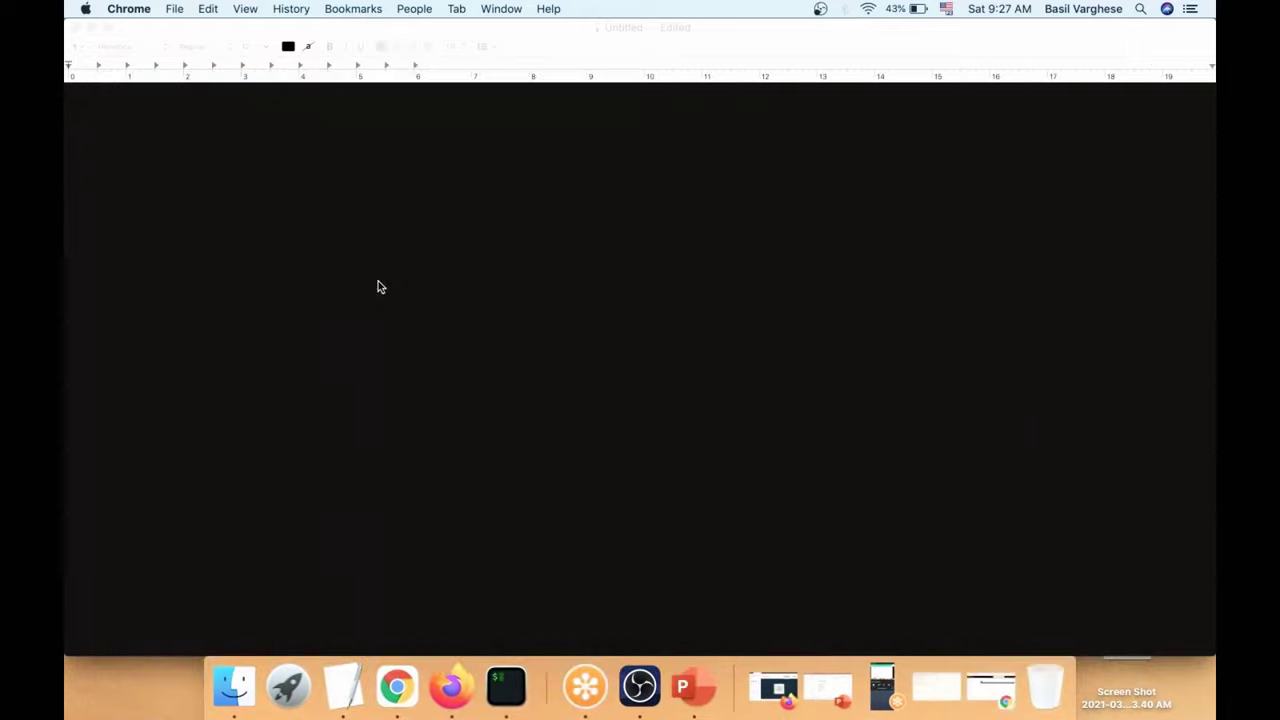
click(770, 690)
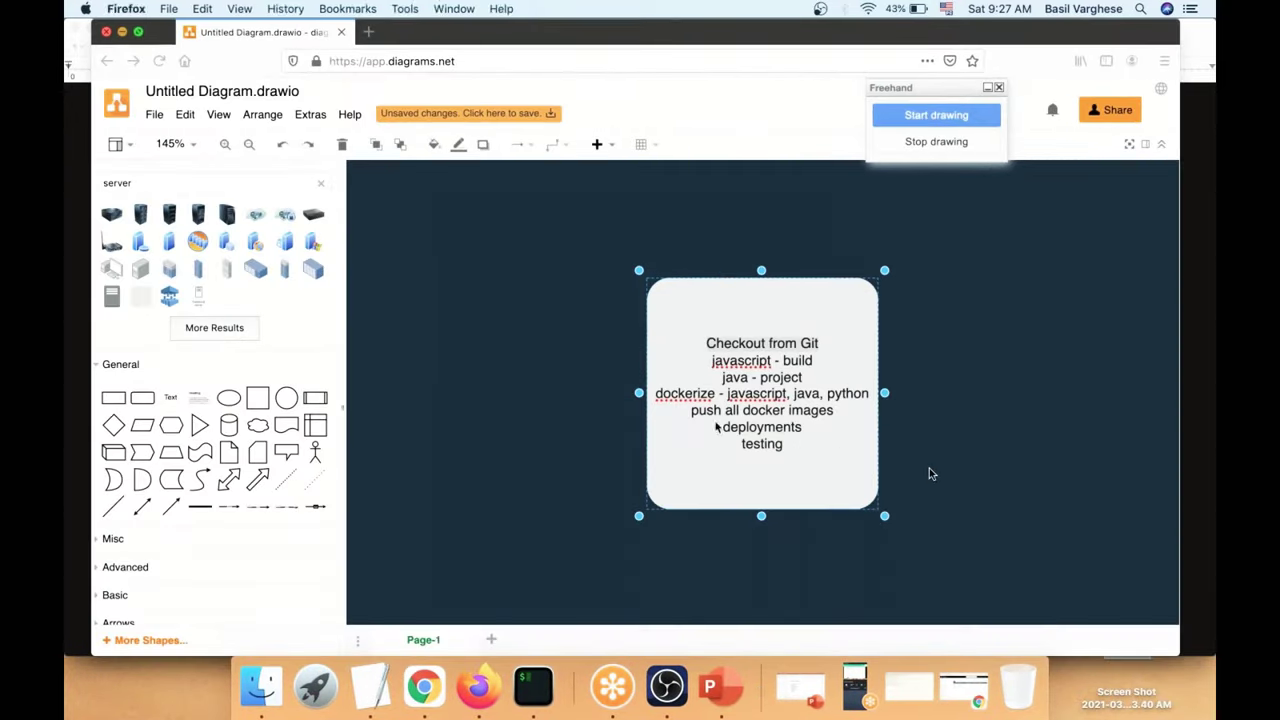
click(929, 474)
click(829, 475)
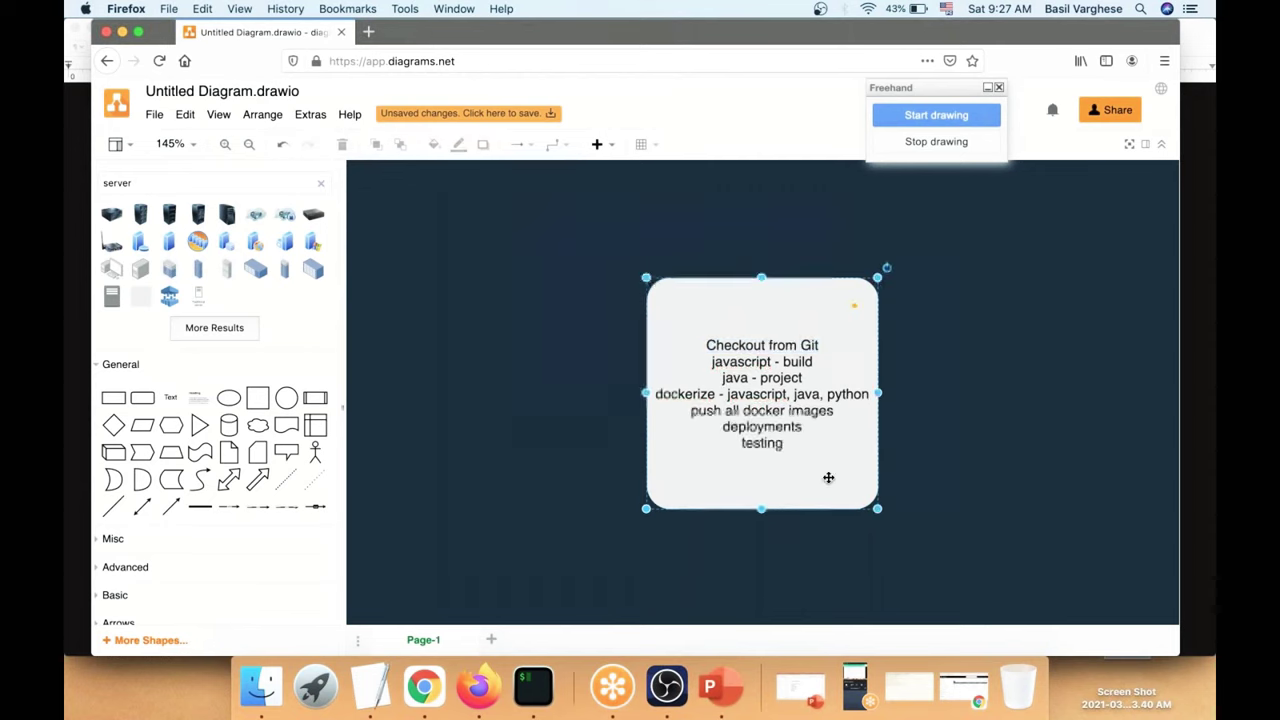
key(Delete)
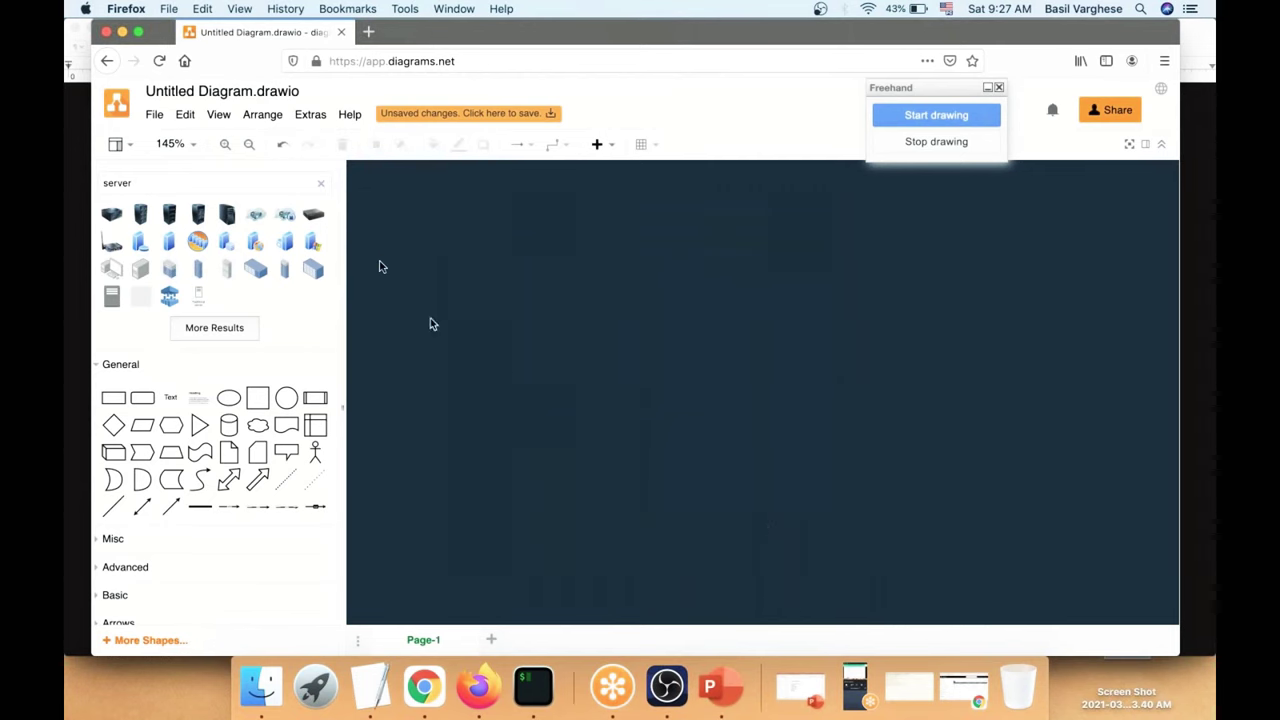
click(228, 215)
Step: Enlarge the tower server and label it '1000' with a 'Java build - slave 001' line
drag(716, 347, 640, 347)
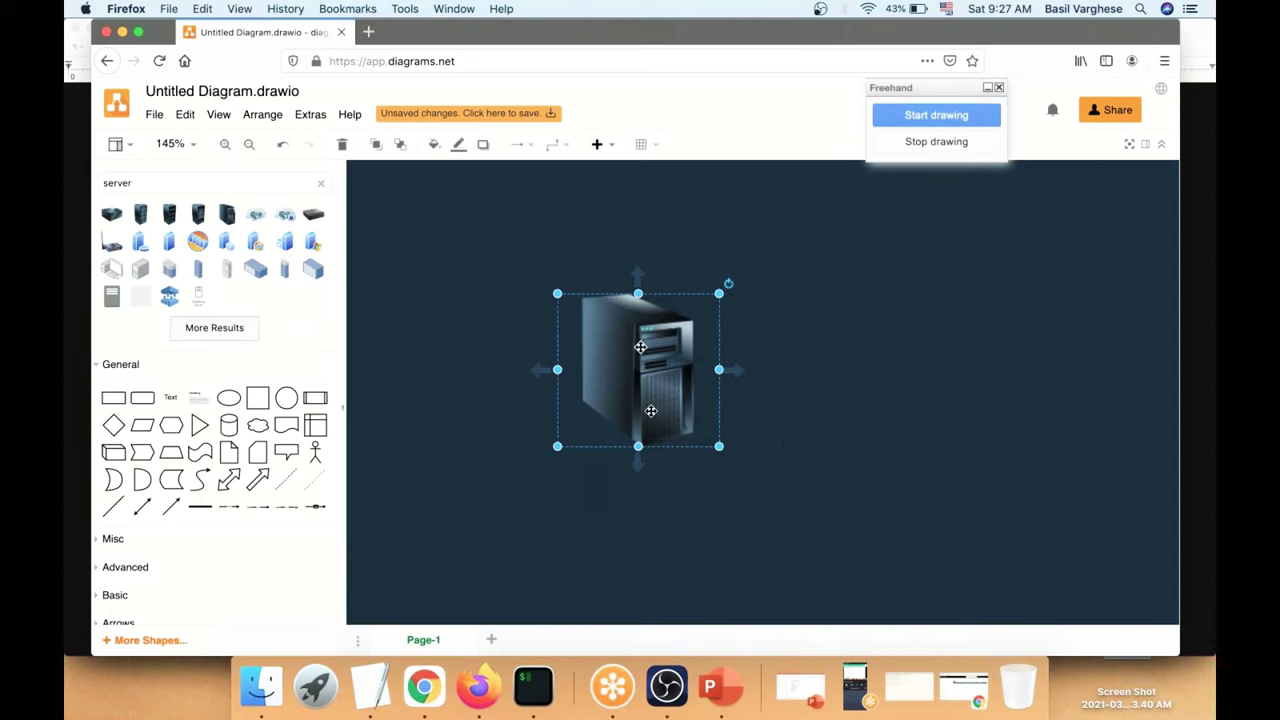
click(640, 465)
click(631, 383)
text(1000)
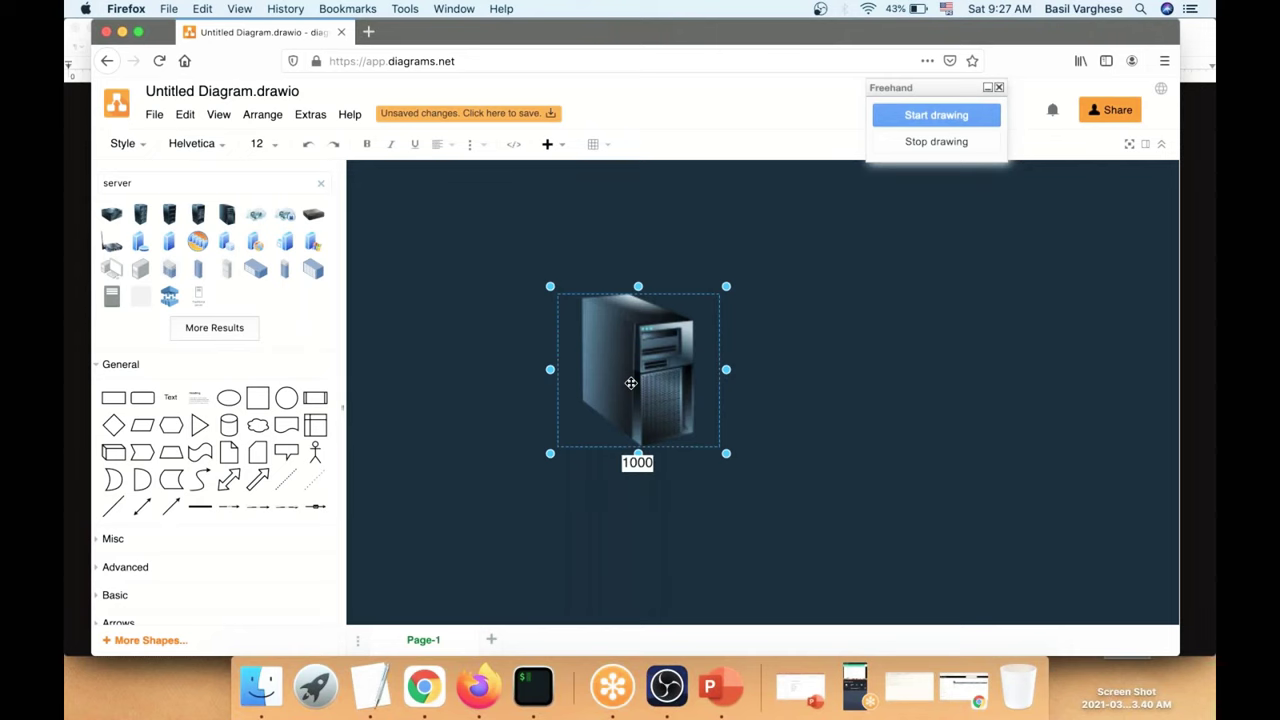
key(Return)
text(Java bu)
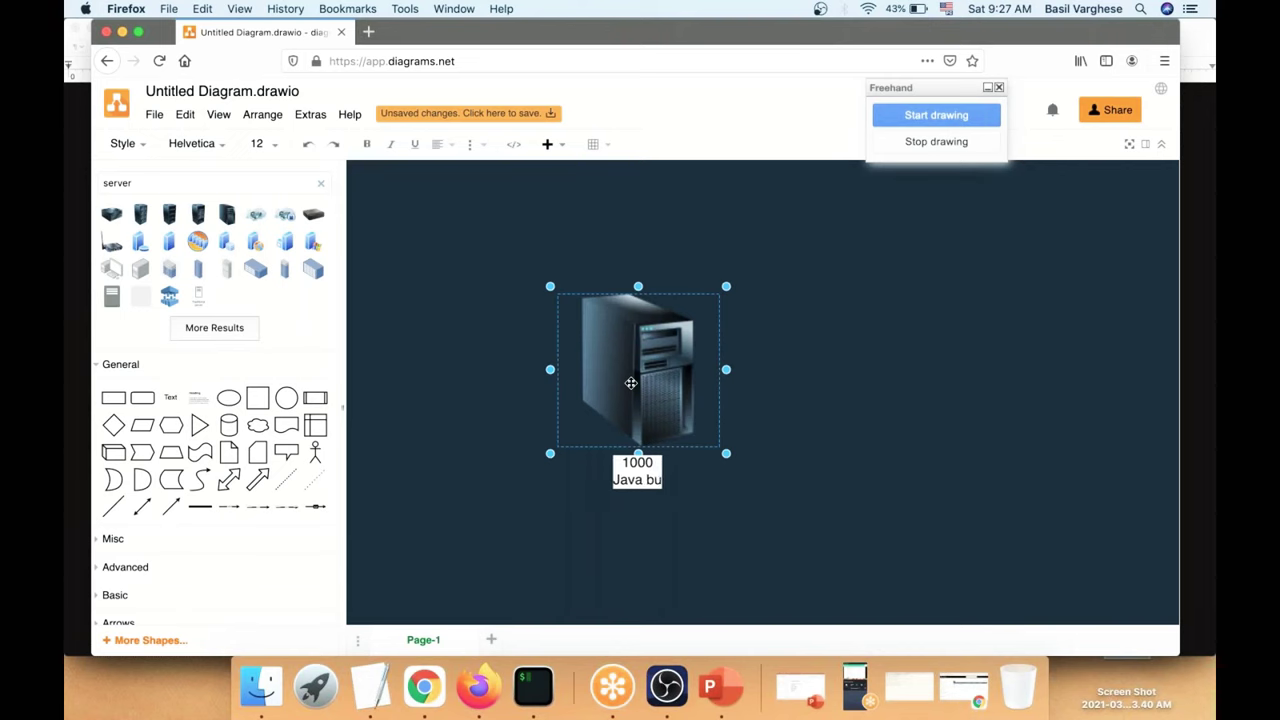
text(ild)
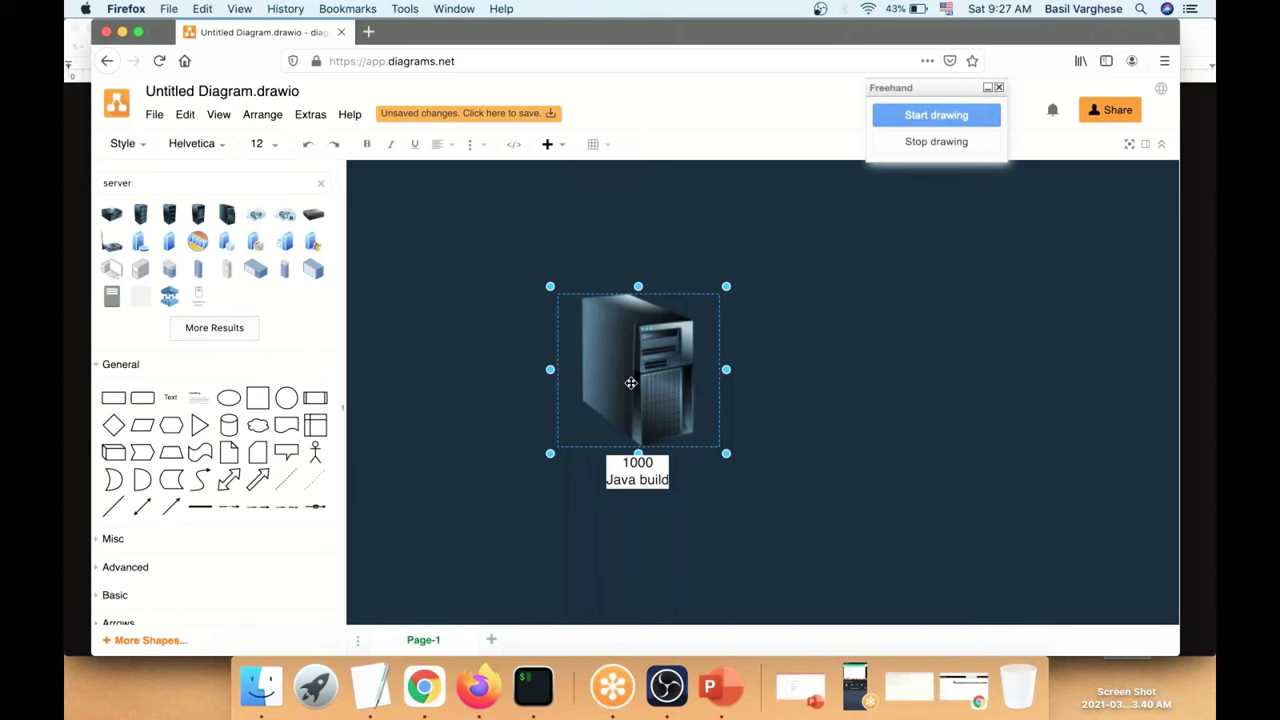
text( -)
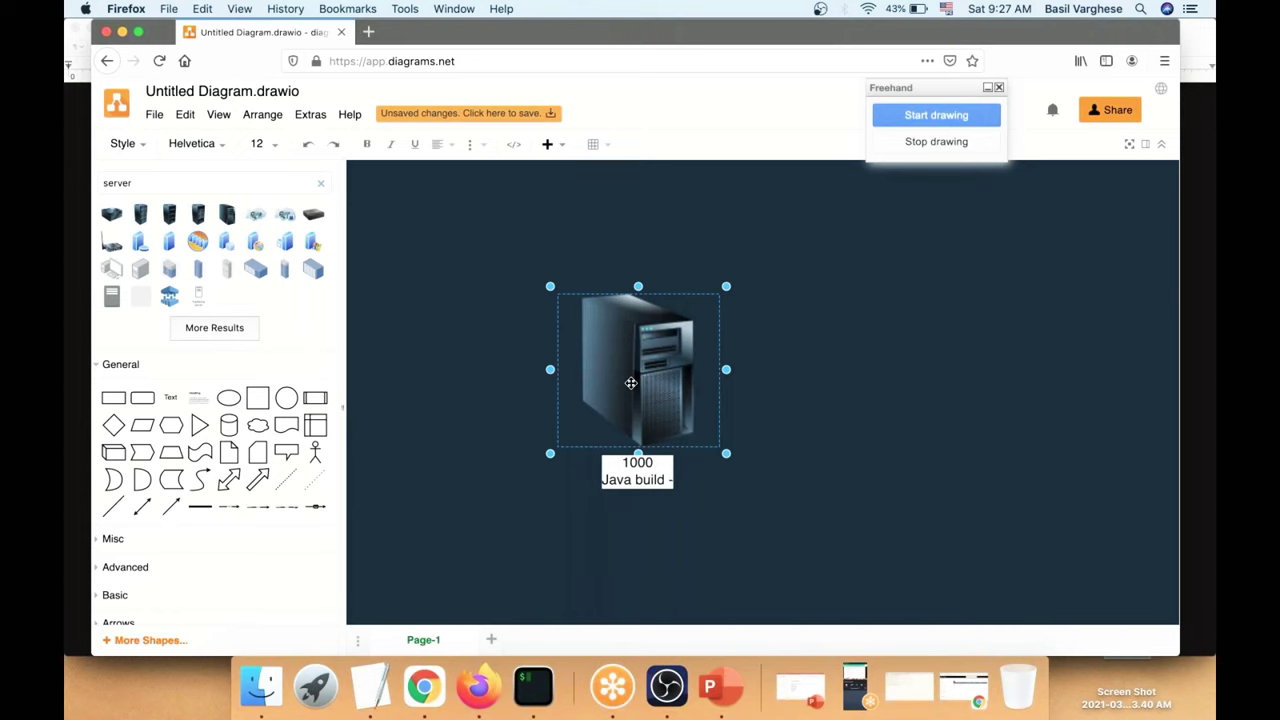
text( slave 001)
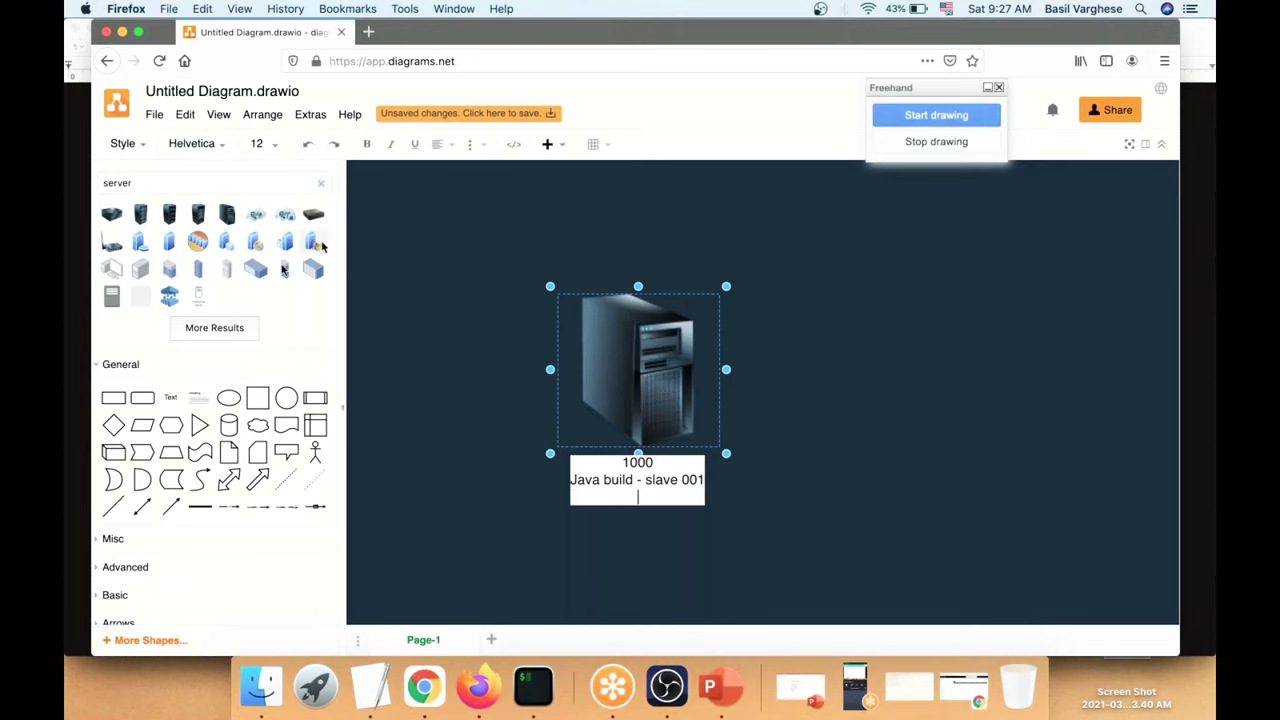
Step: Add a Server Desktop shape at top right and append 'javascript - slave 002' to the tower label
mouse_move(217, 270)
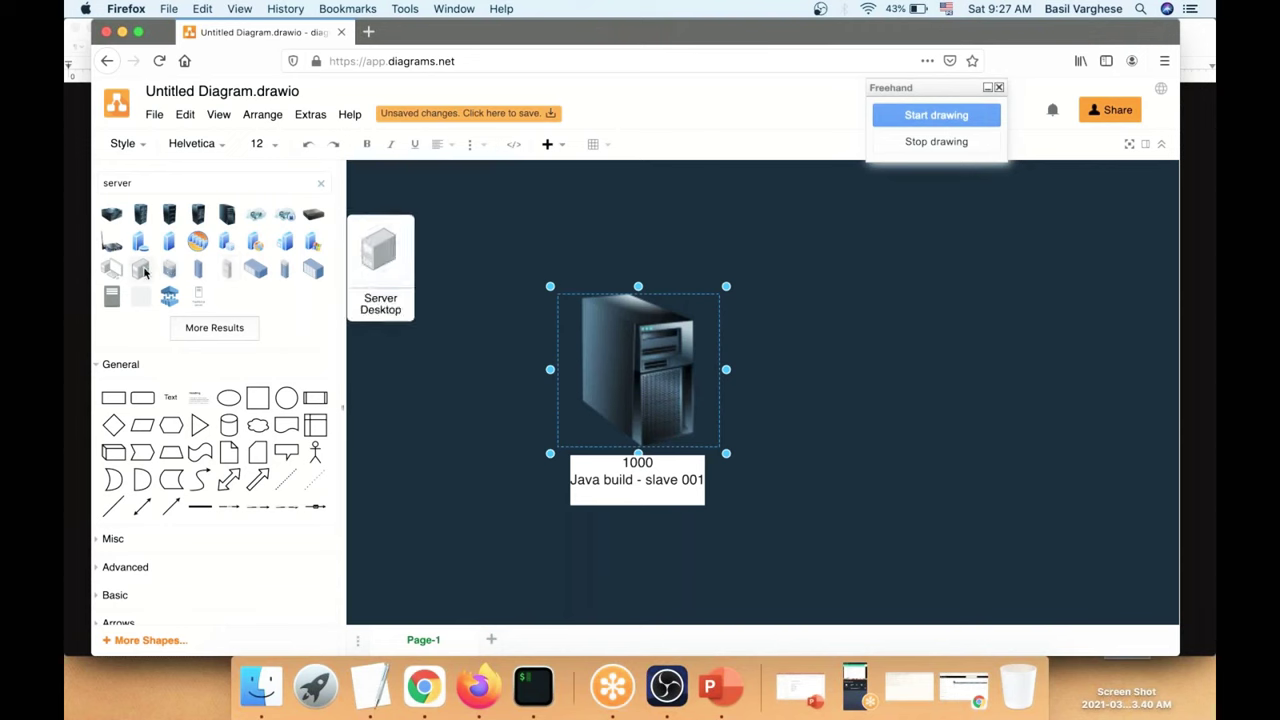
click(140, 269)
drag(763, 388, 915, 257)
double_click(654, 480)
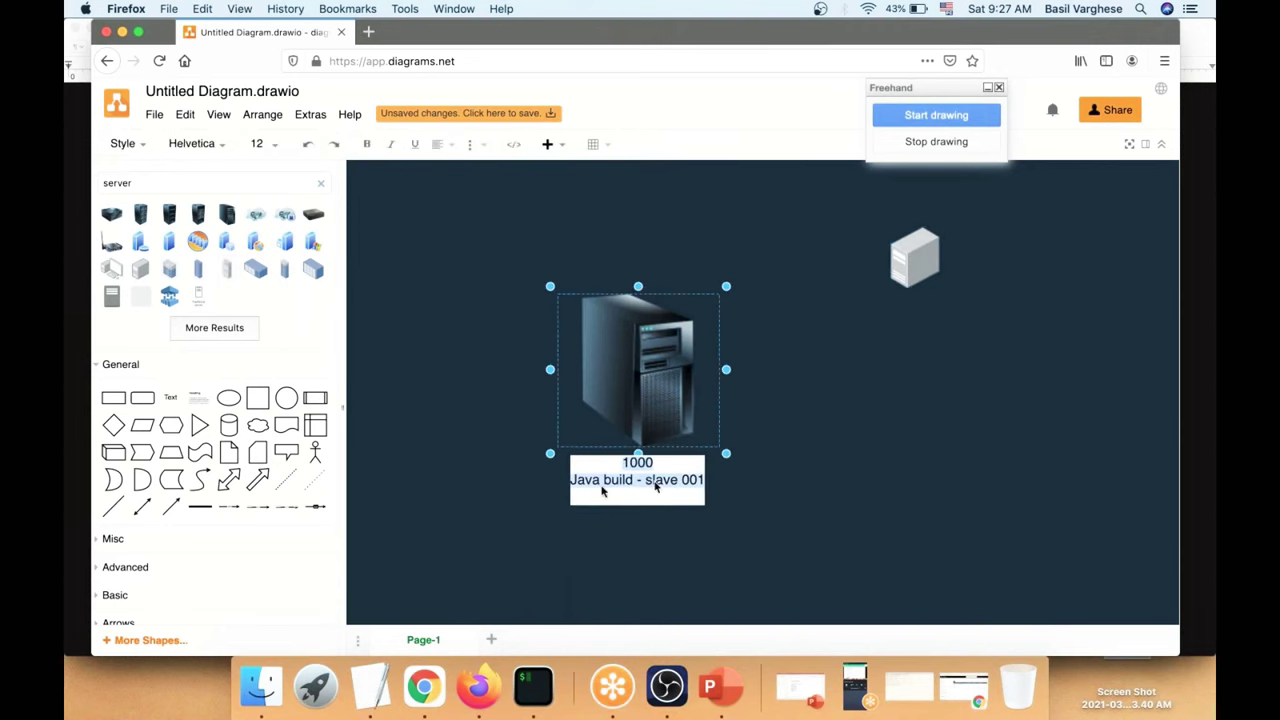
click(617, 483)
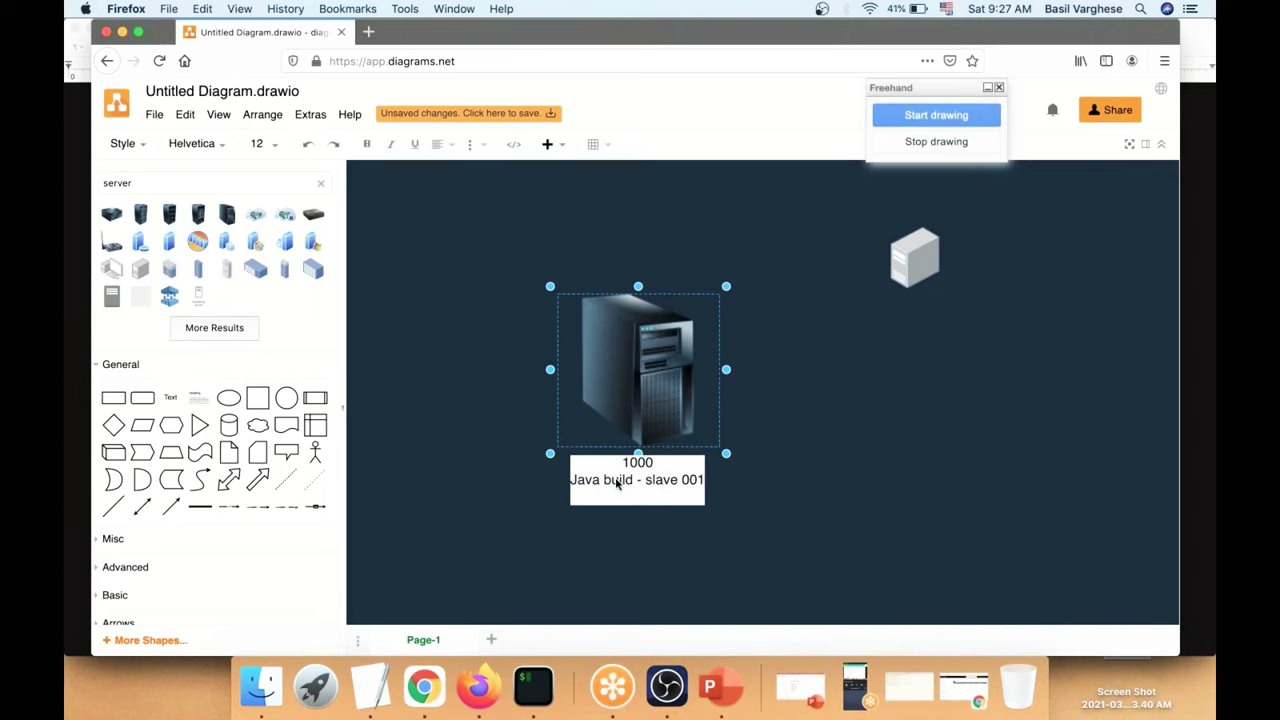
mouse_move(868, 307)
text(javascript)
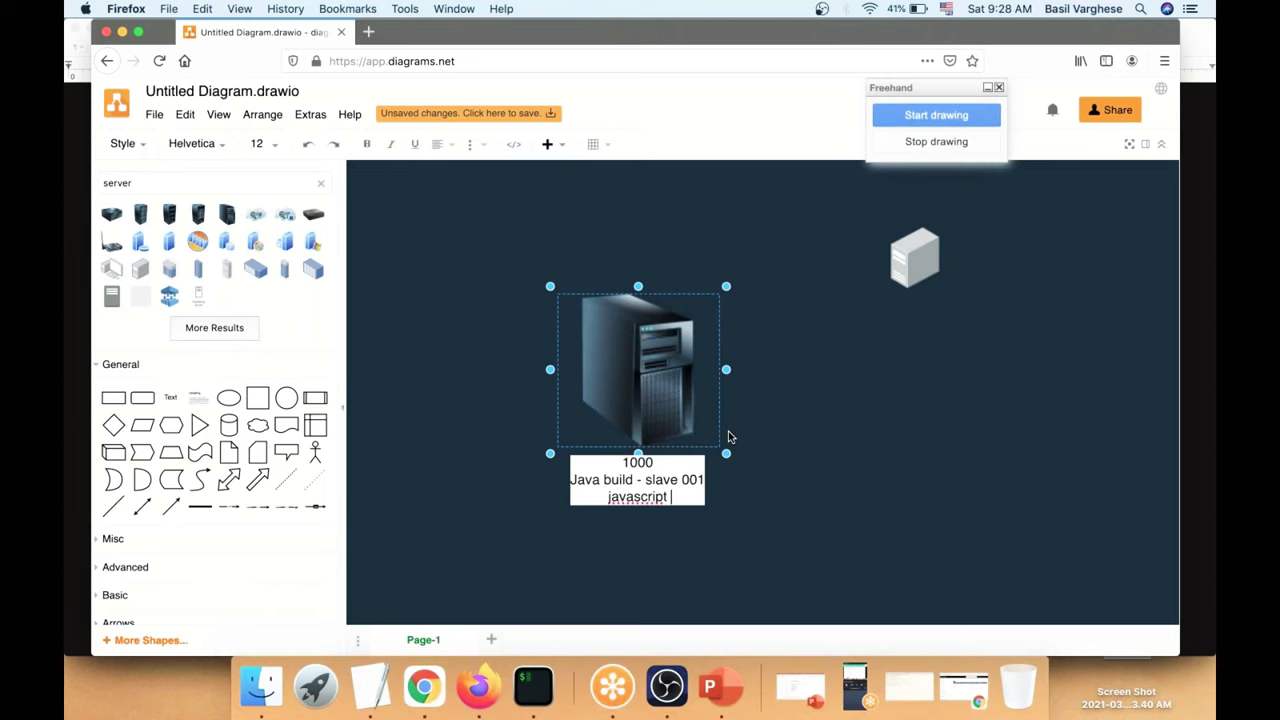
text( - sl)
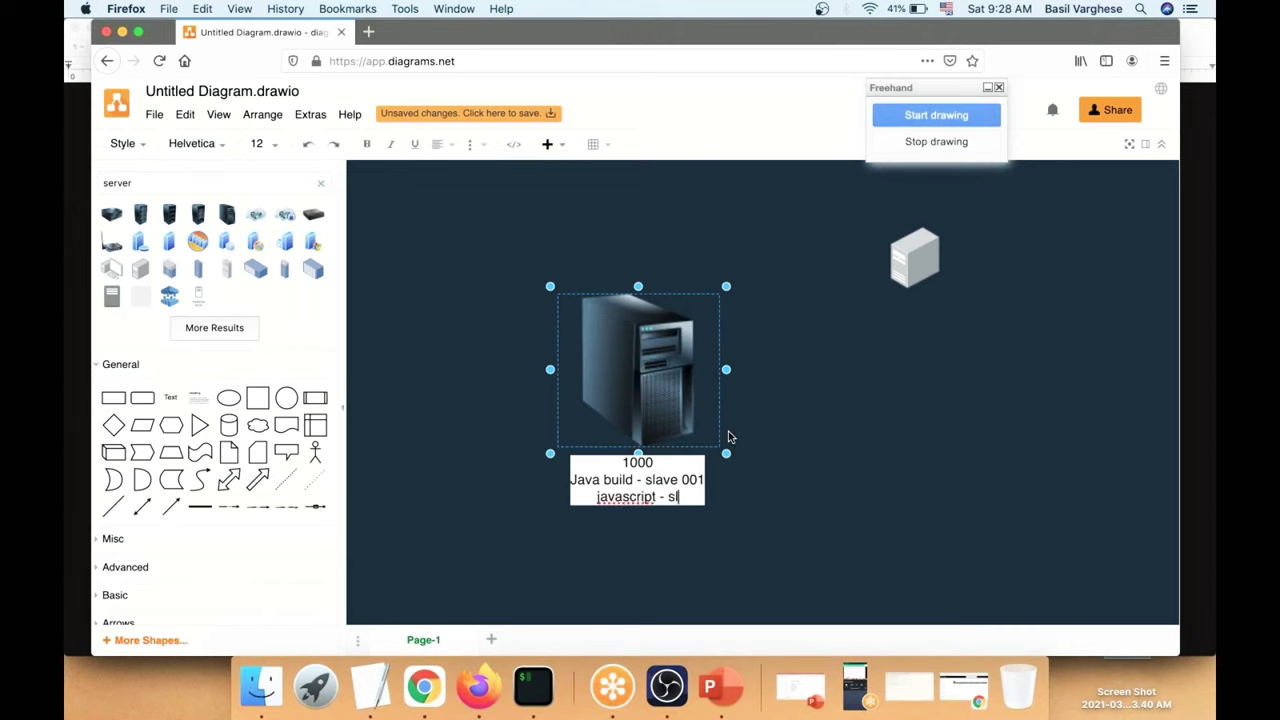
text(ave 002)
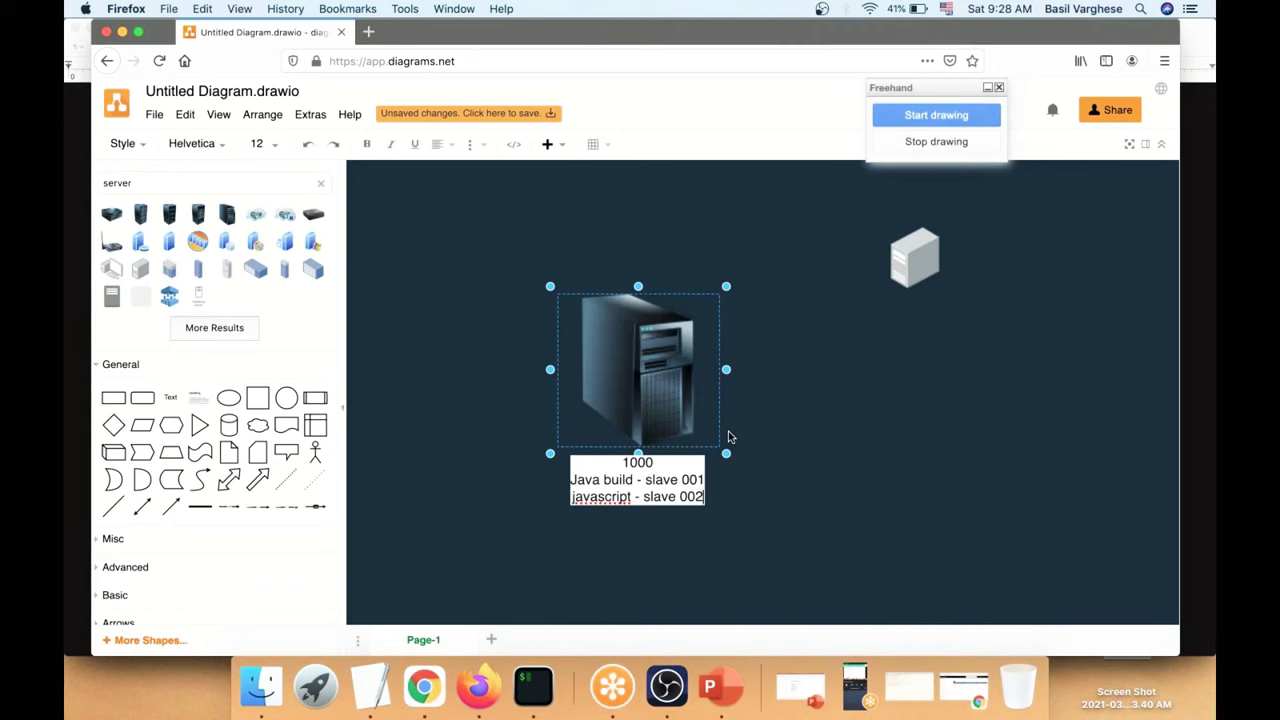
Step: Copy the small server twice below it and label the three servers slave001, slave002, slave003
click(919, 265)
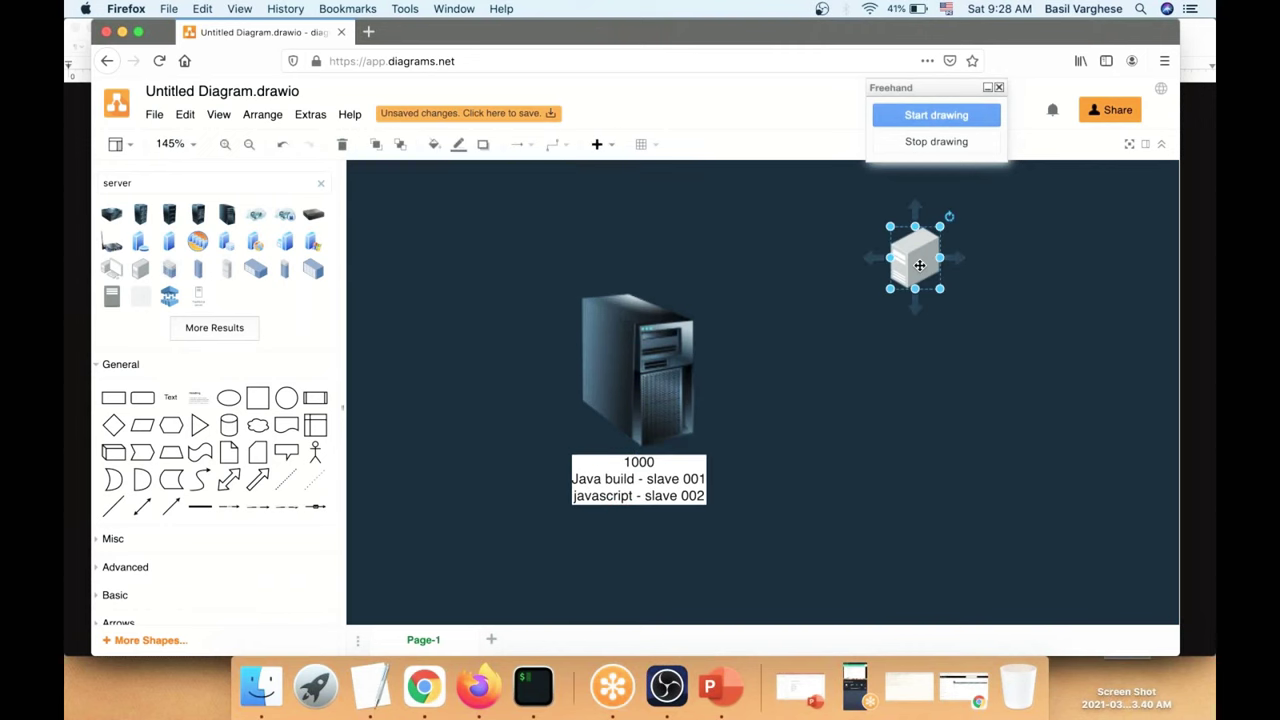
drag(919, 265, 911, 460)
click(907, 261)
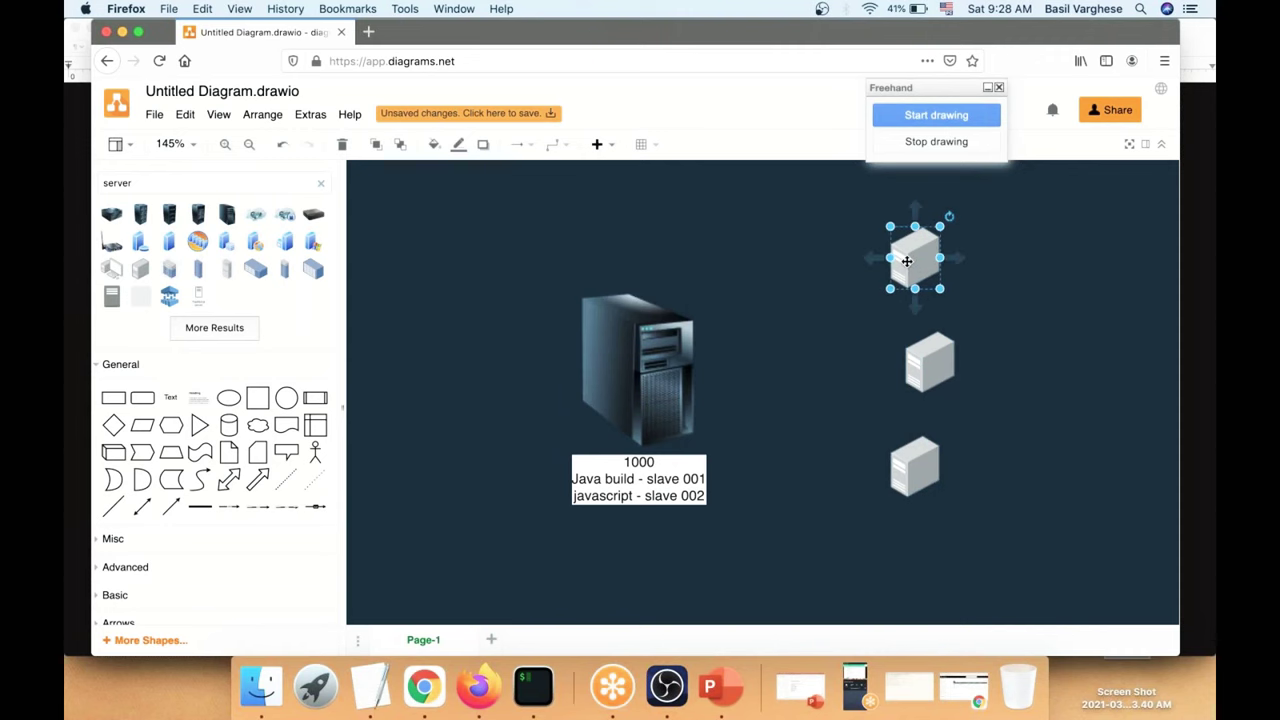
double_click(907, 261)
text(slave)
text(001)
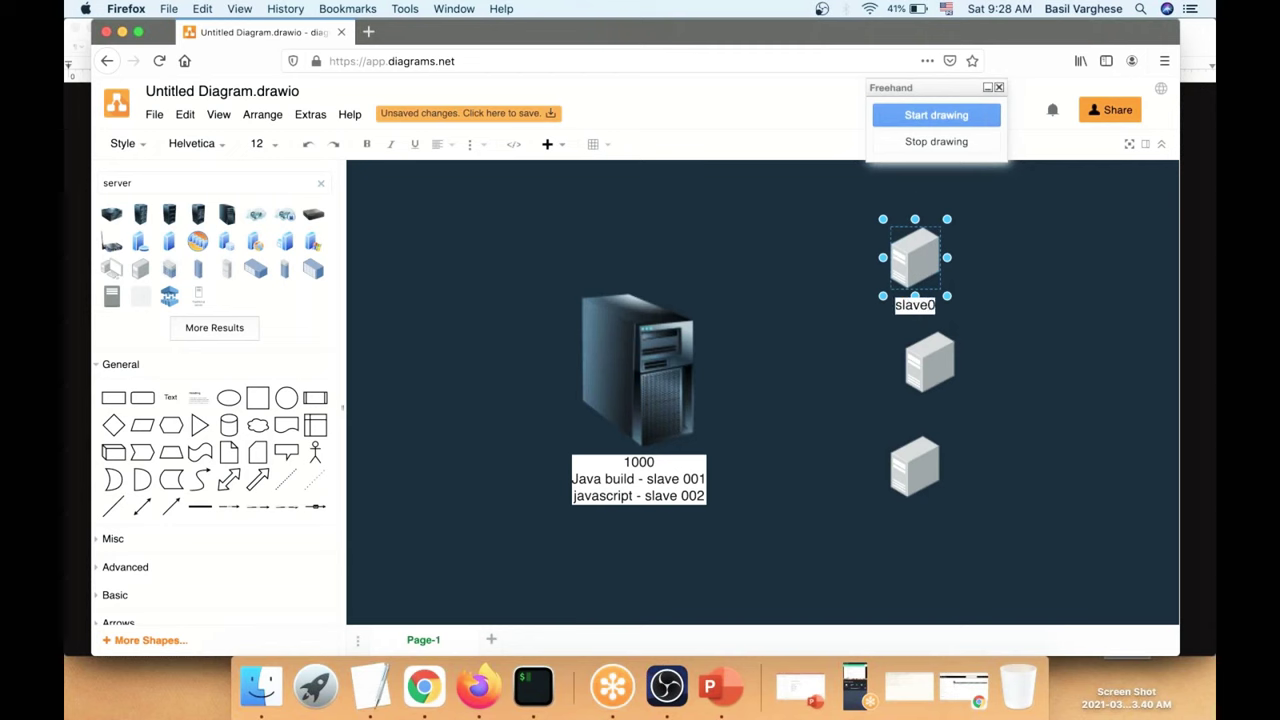
click(931, 362)
text(slave002)
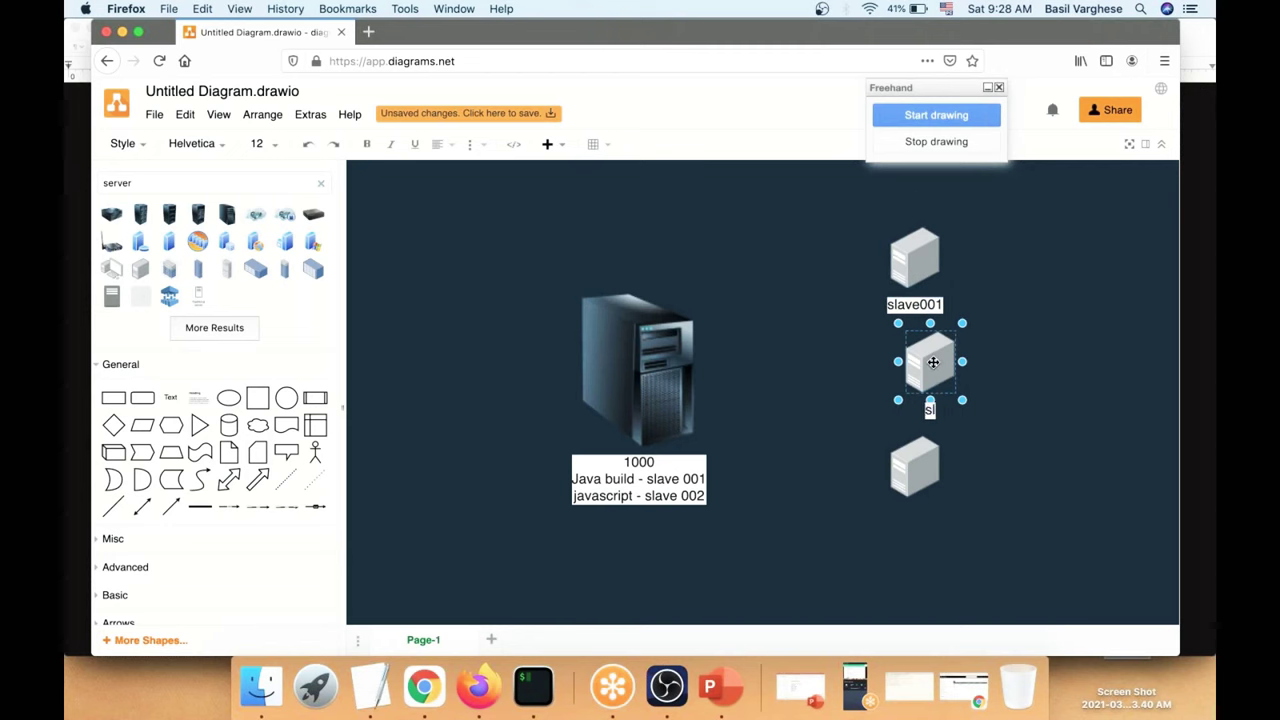
click(922, 466)
text(slave003)
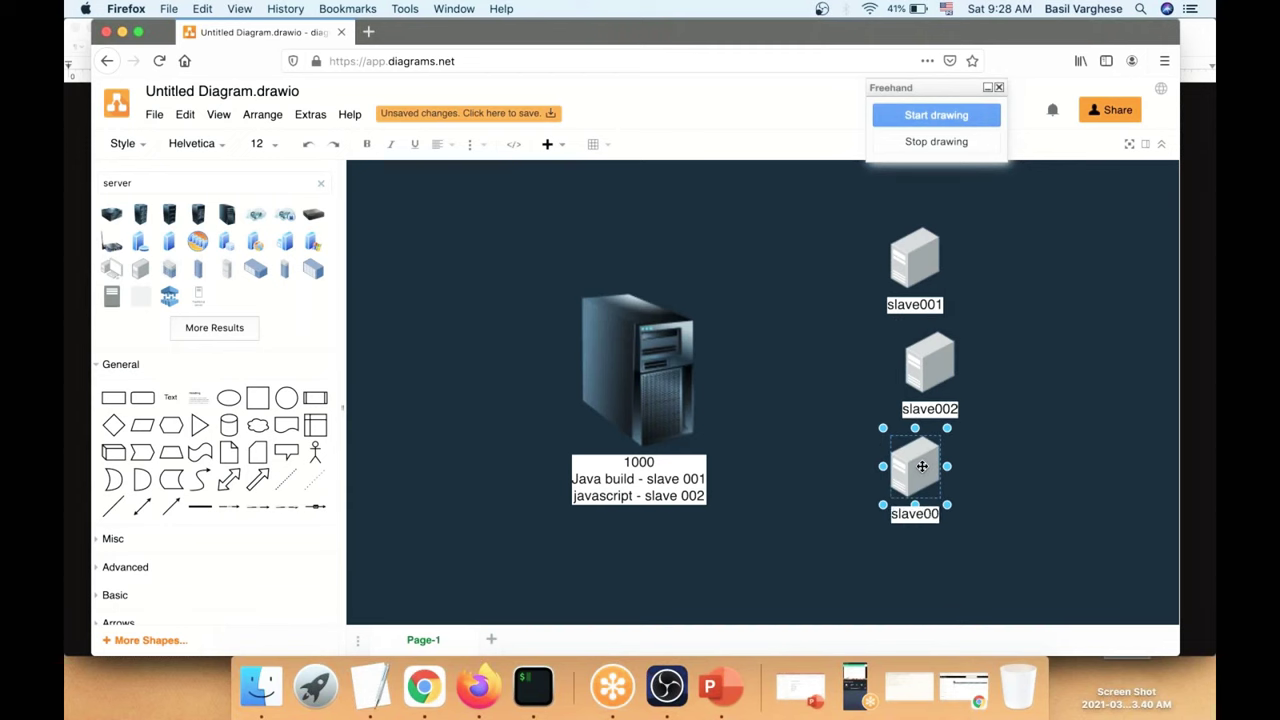
click(1053, 488)
Step: Add an empty line at the end of the tower label and select slave001 and slave002 together
click(918, 262)
click(930, 362)
double_click(663, 488)
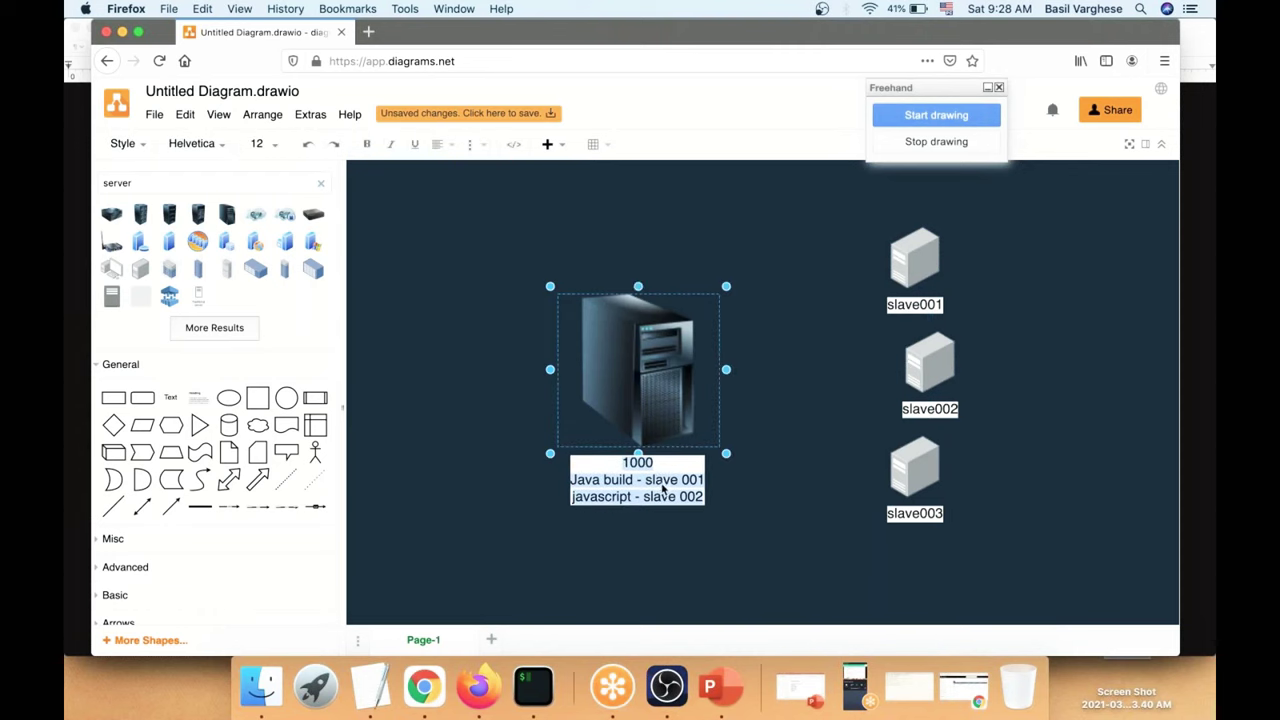
key(Right)
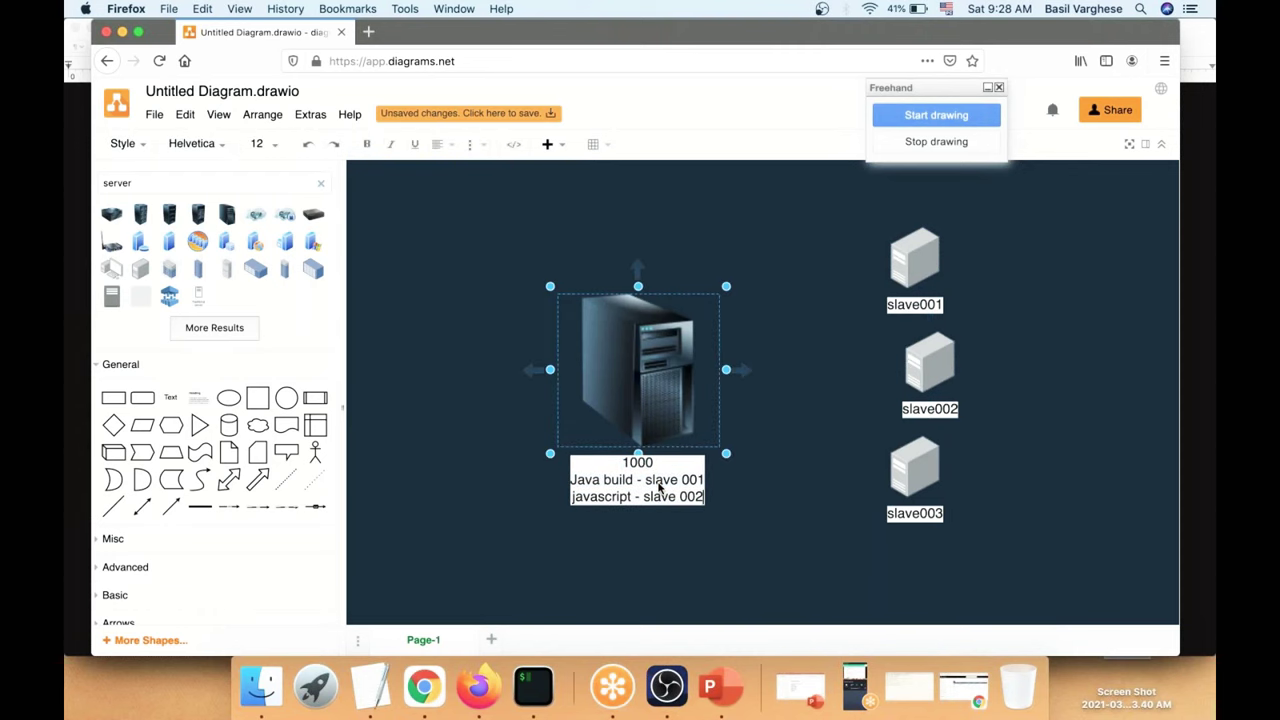
key(Return)
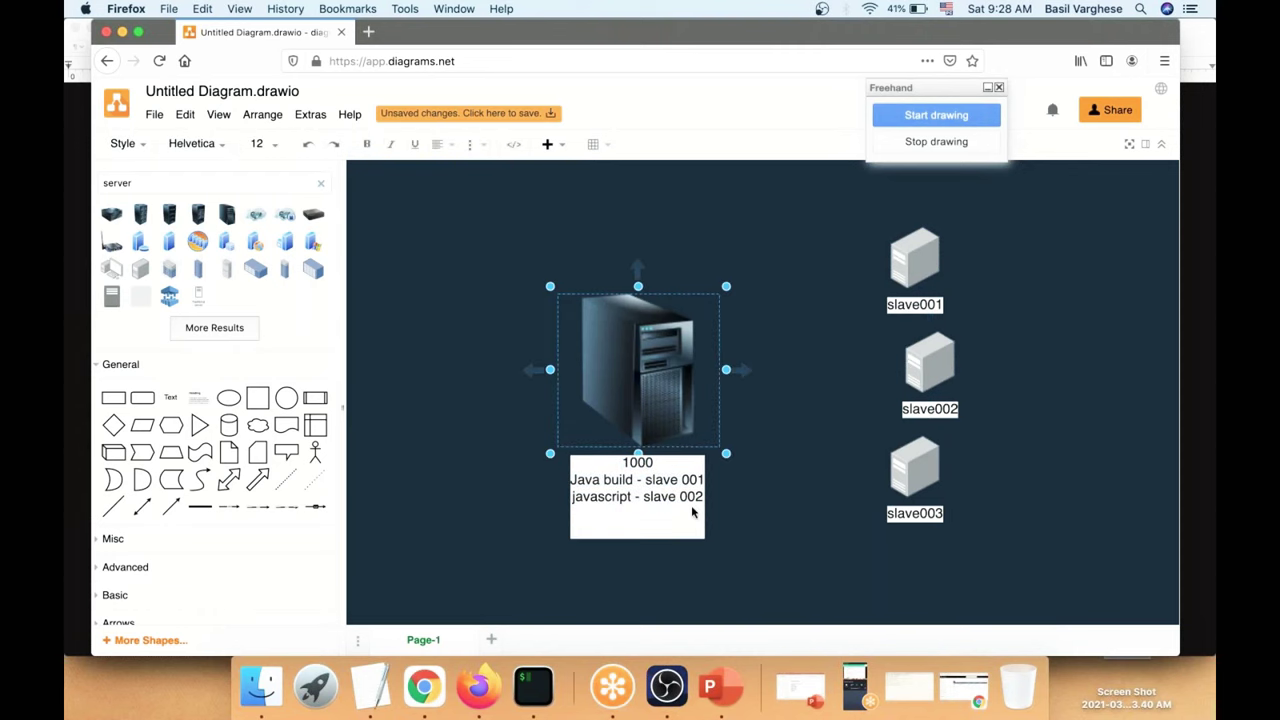
click(910, 258)
click(928, 362)
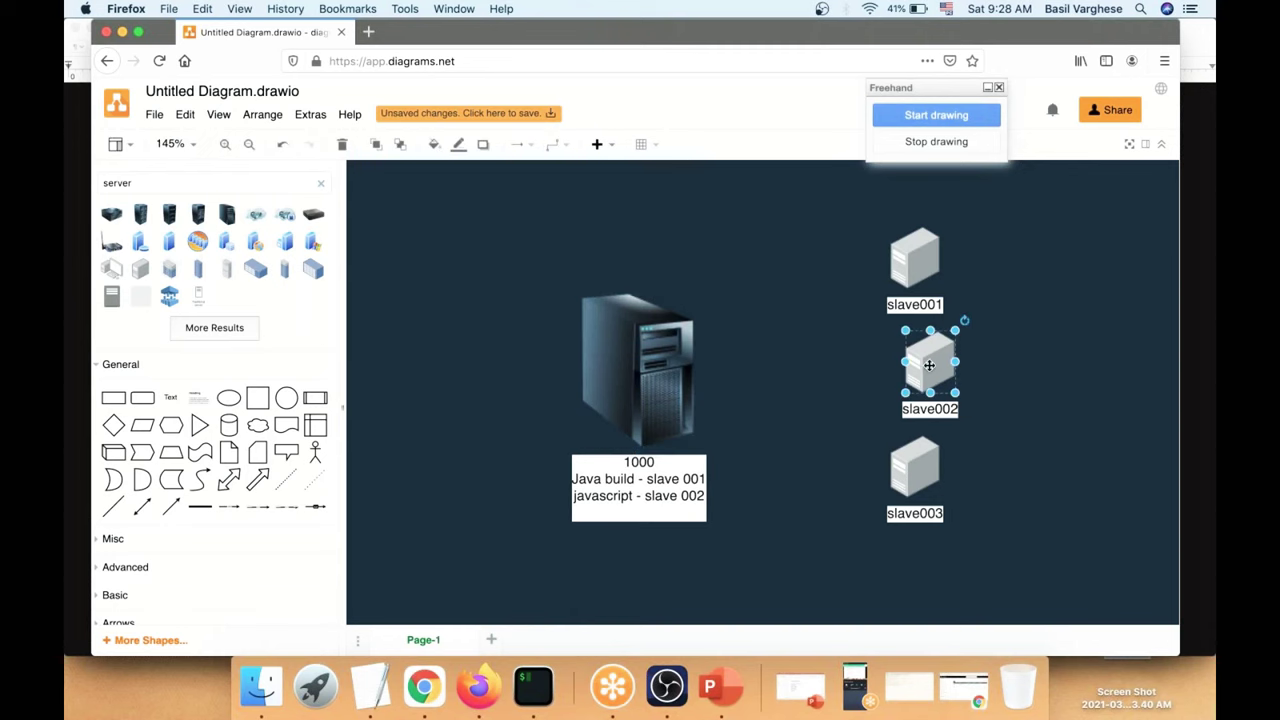
click(908, 477)
click(1006, 476)
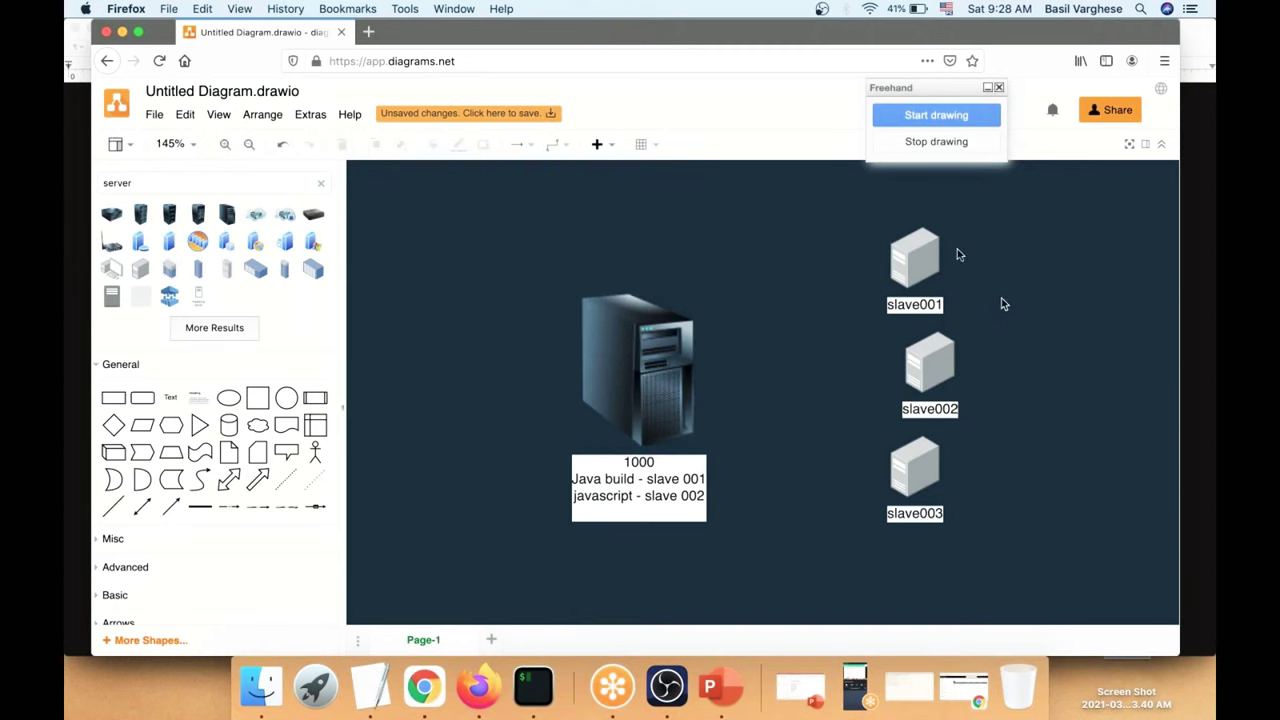
drag(826, 198, 999, 423)
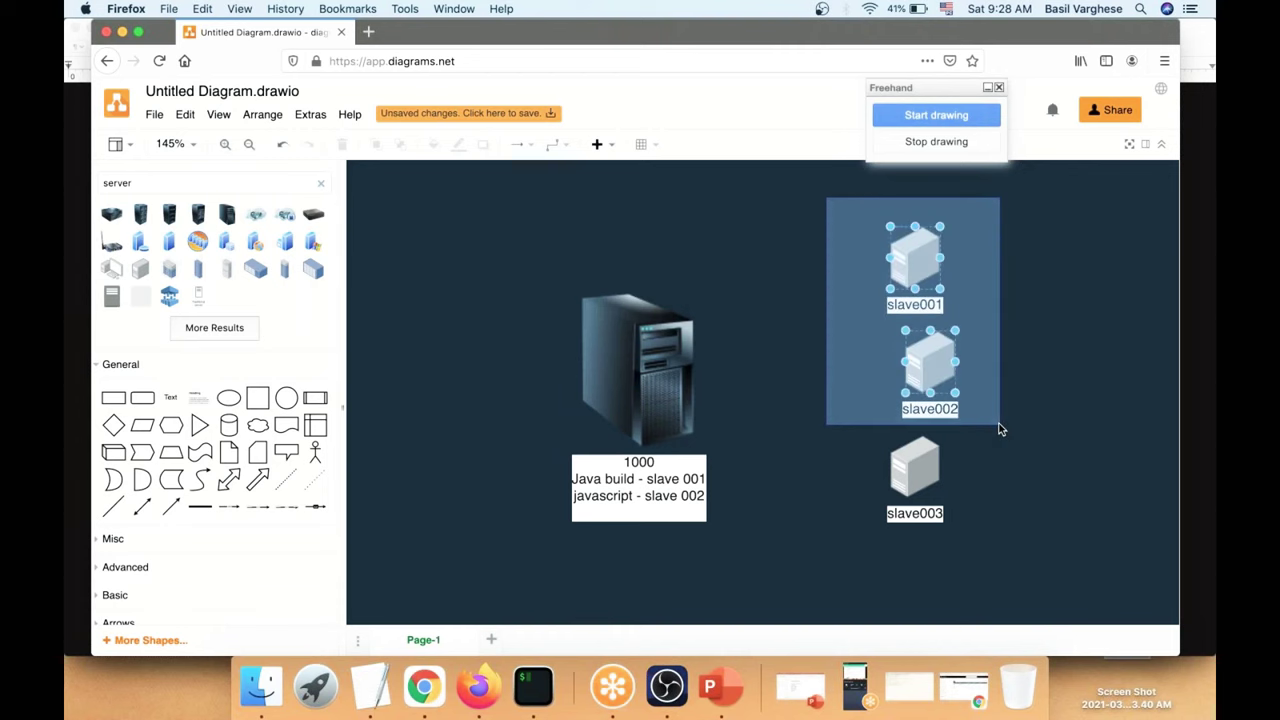
click(1036, 336)
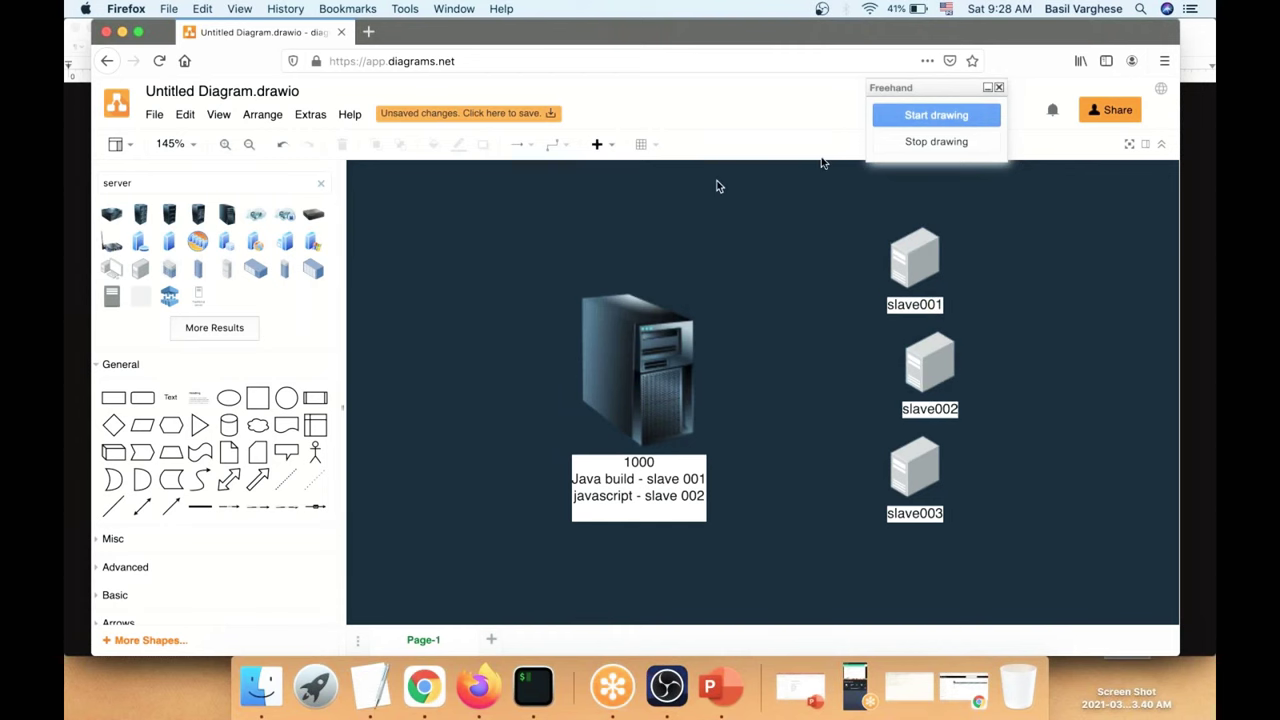
click(905, 116)
mouse_move(1014, 271)
mouse_down()
mouse_move(1020, 294)
mouse_move(998, 350)
mouse_move(1072, 322)
mouse_move(1062, 302)
mouse_move(1122, 300)
mouse_up()
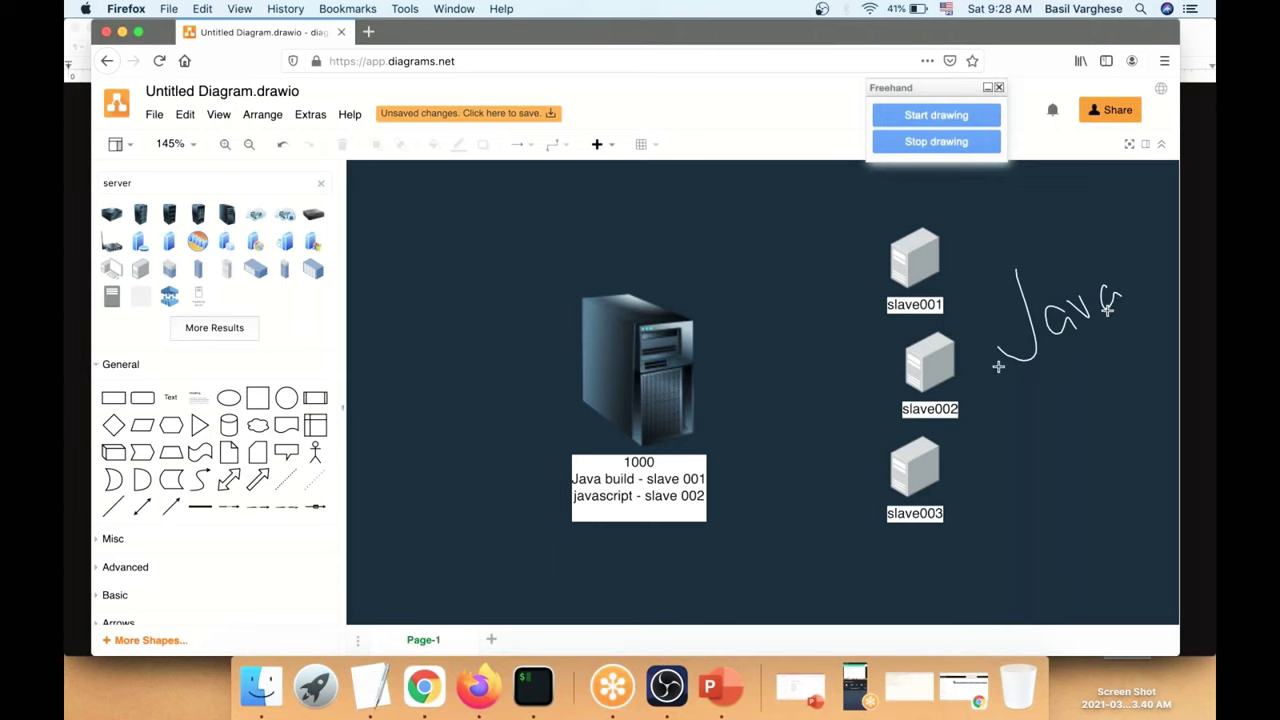
click(612, 514)
click(585, 513)
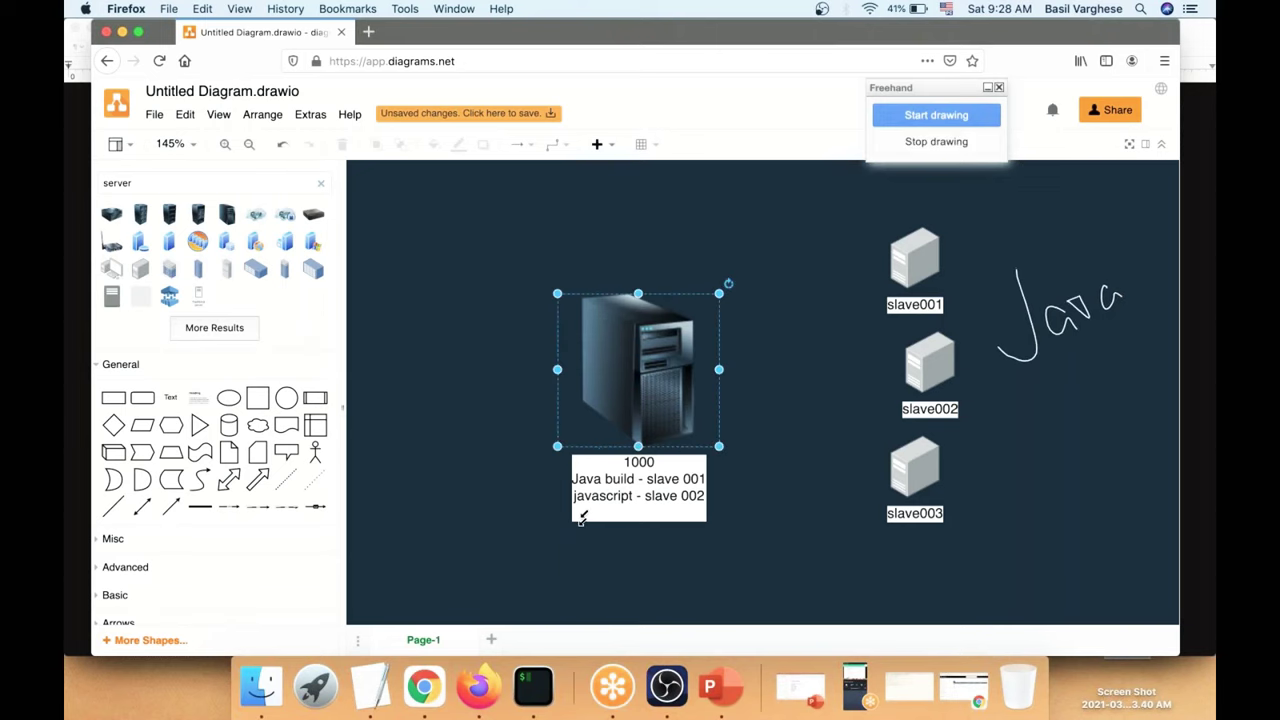
click(581, 548)
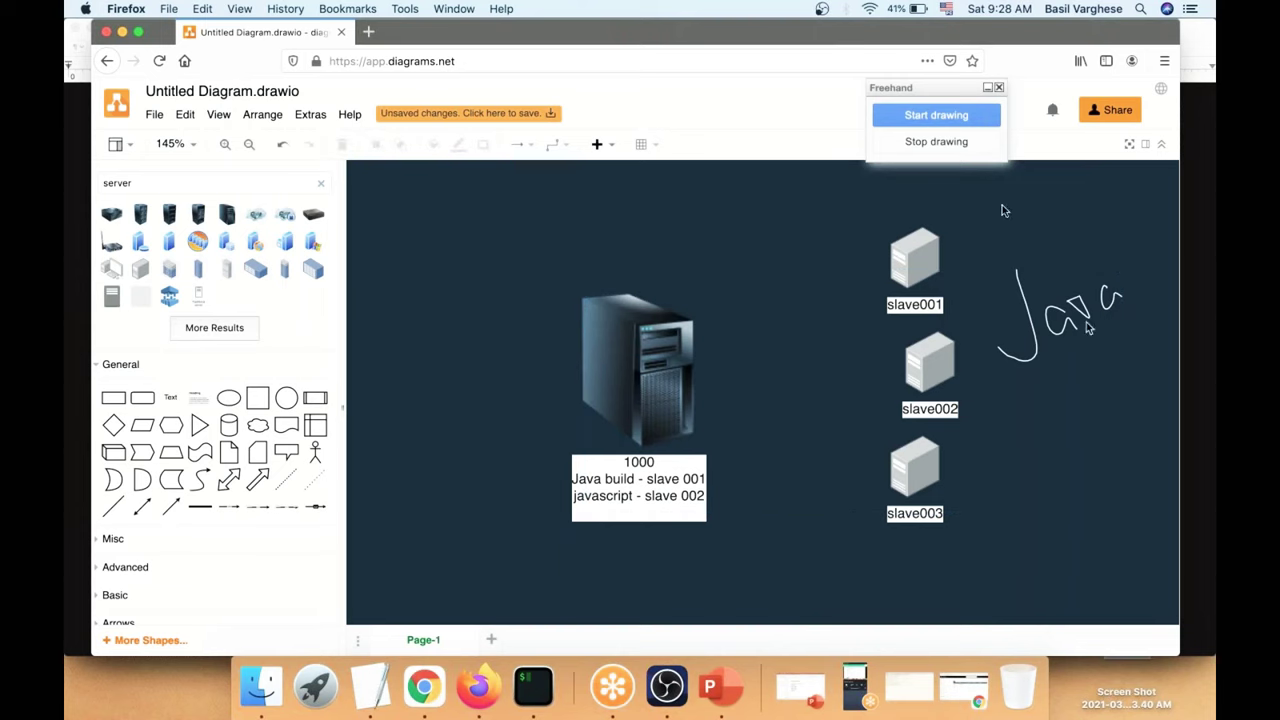
click(945, 120)
mouse_move(1085, 228)
mouse_down()
mouse_move(970, 280)
mouse_move(1140, 290)
mouse_move(1055, 240)
mouse_up()
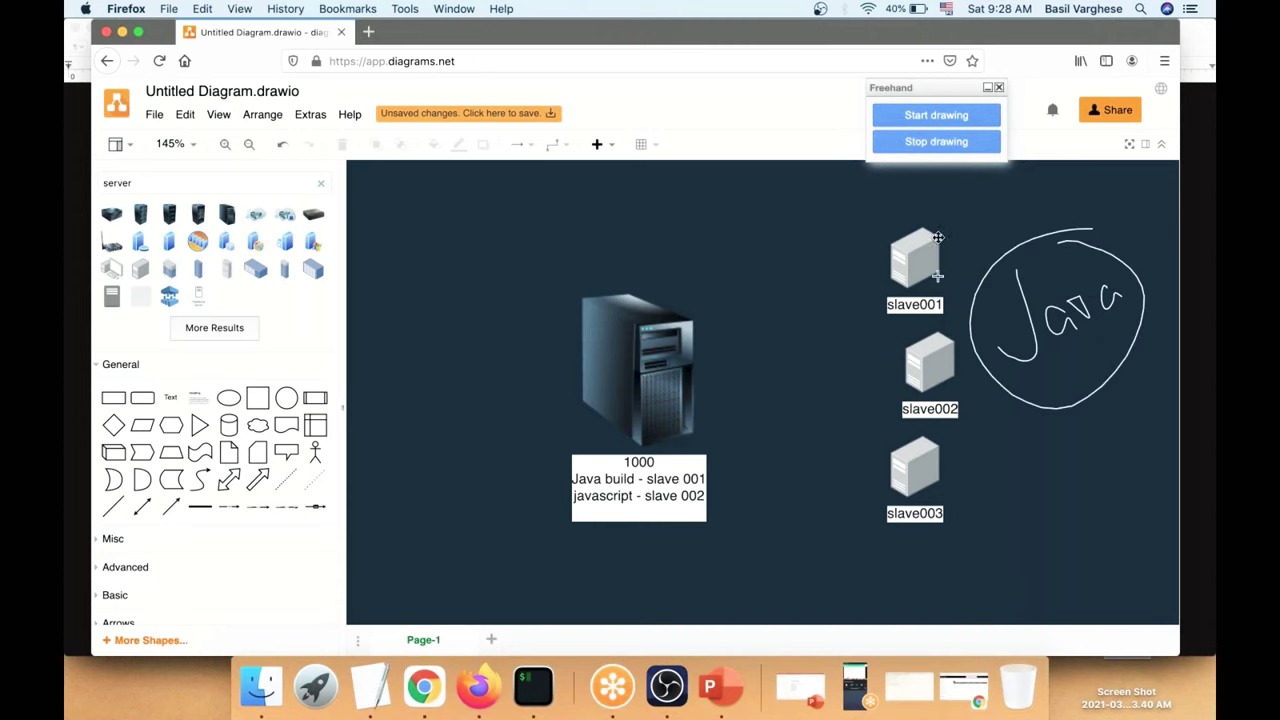
drag(960, 216, 1003, 203)
drag(866, 378, 899, 367)
mouse_move(831, 303)
mouse_down()
mouse_move(870, 270)
mouse_move(877, 285)
mouse_up()
mouse_move(808, 356)
mouse_down()
mouse_move(870, 356)
mouse_move(856, 376)
mouse_up()
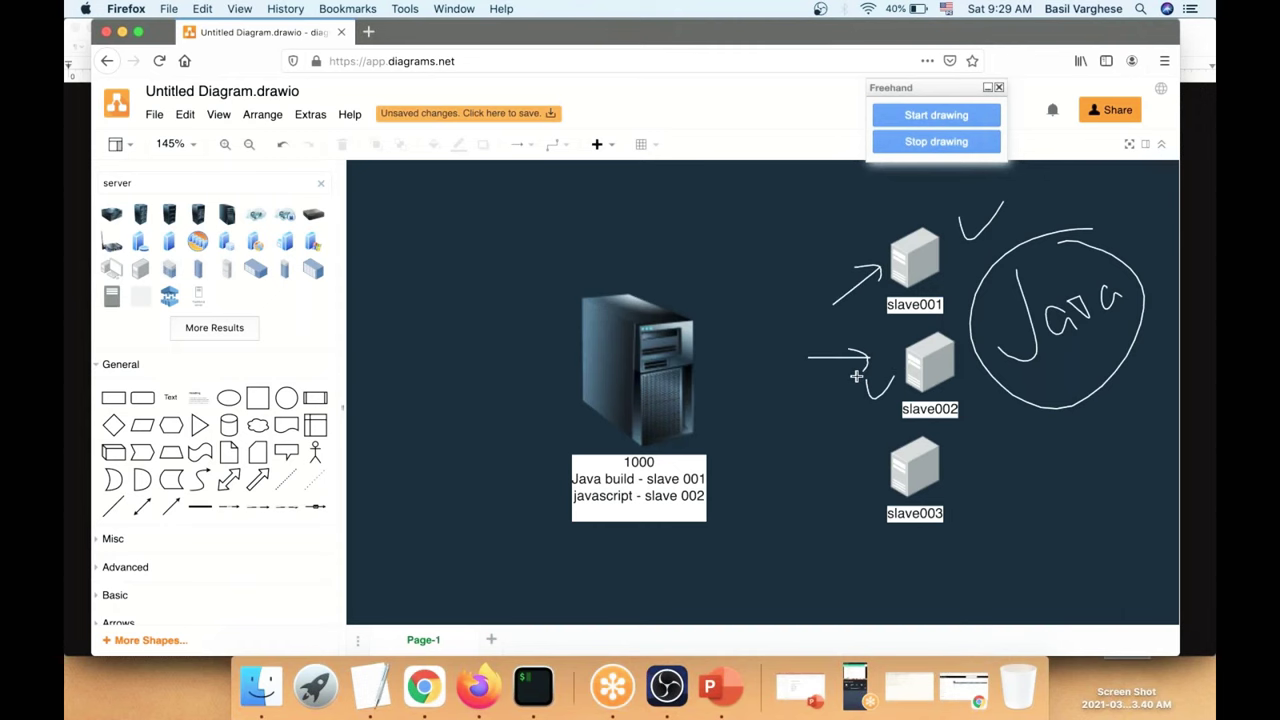
mouse_move(992, 216)
mouse_down()
mouse_move(978, 212)
mouse_move(842, 360)
mouse_move(913, 430)
mouse_move(946, 211)
mouse_up()
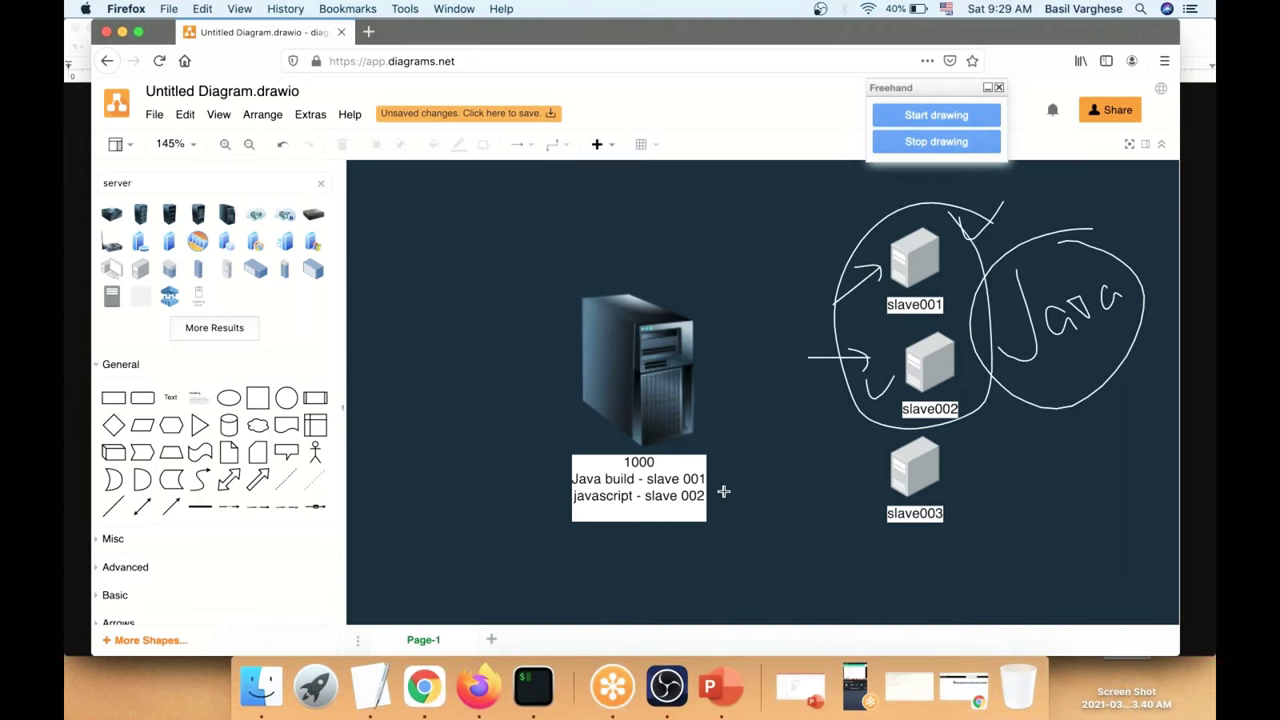
mouse_move(723, 491)
mouse_down()
mouse_move(838, 398)
mouse_move(836, 412)
mouse_move(838, 396)
mouse_up()
key(Escape)
key(Delete)
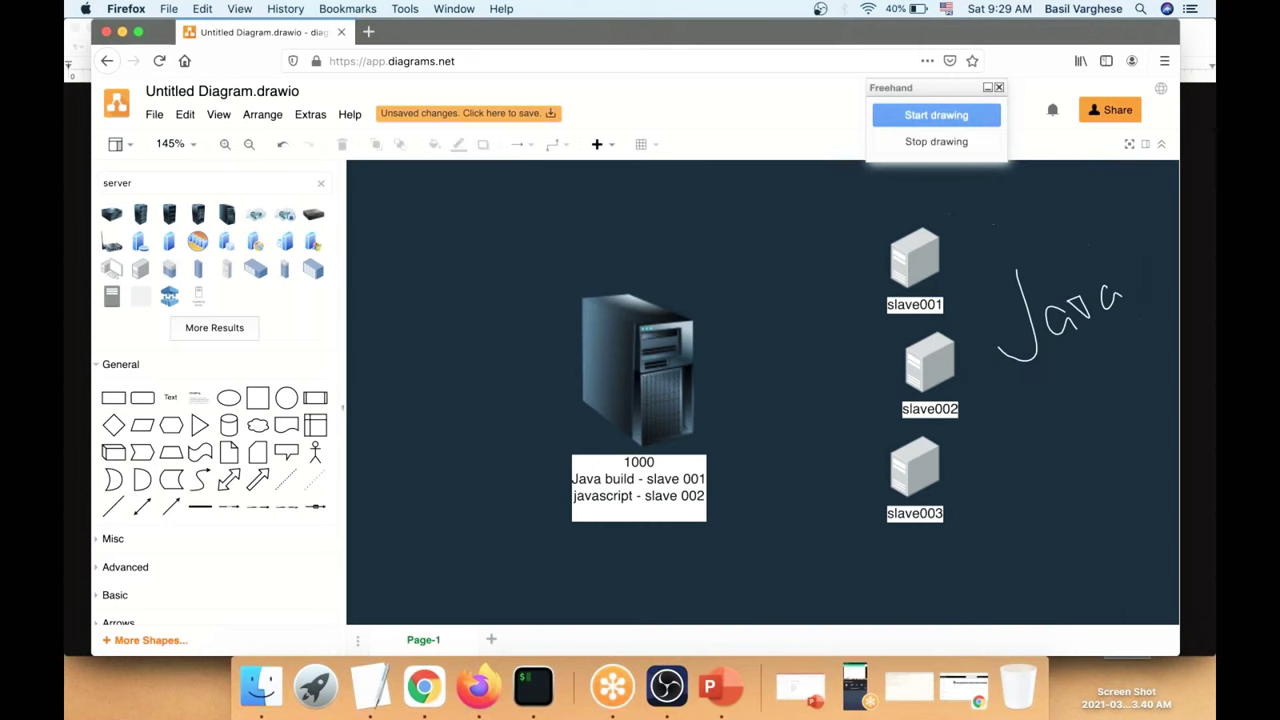
Step: Delete the Java scribble and reopen the master server's label for editing
click(1055, 321)
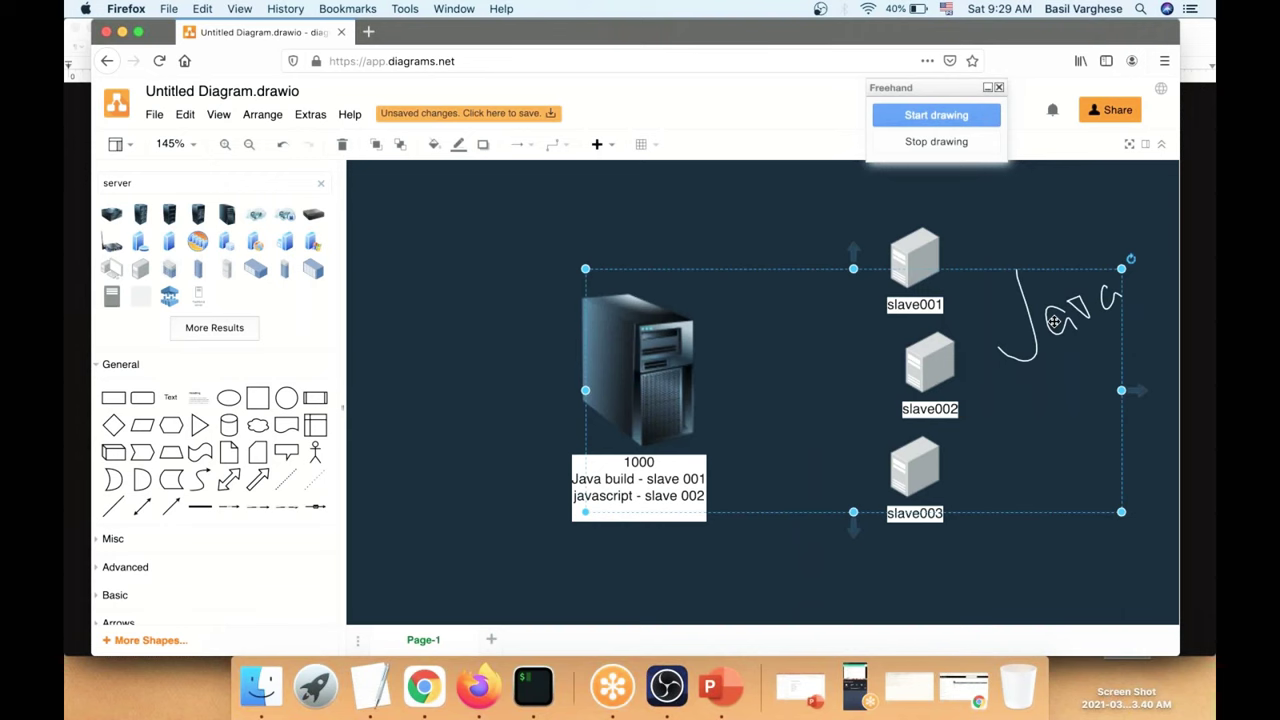
key(Delete)
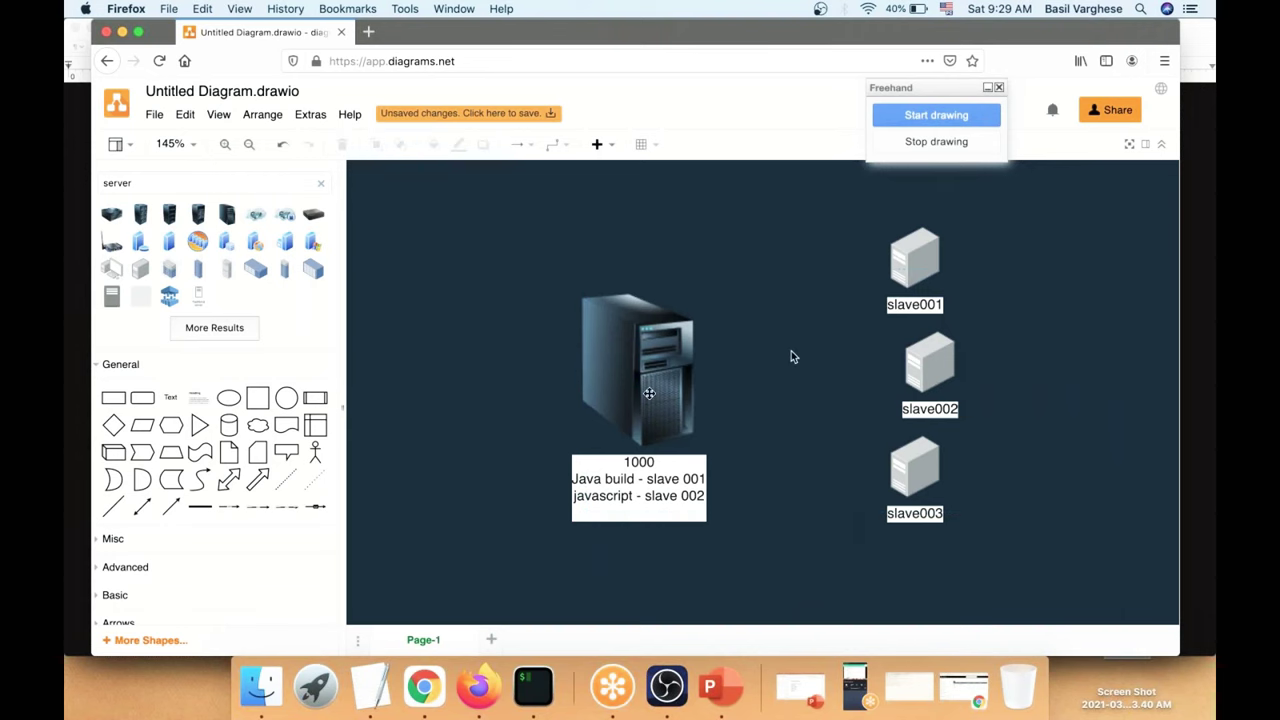
click(645, 392)
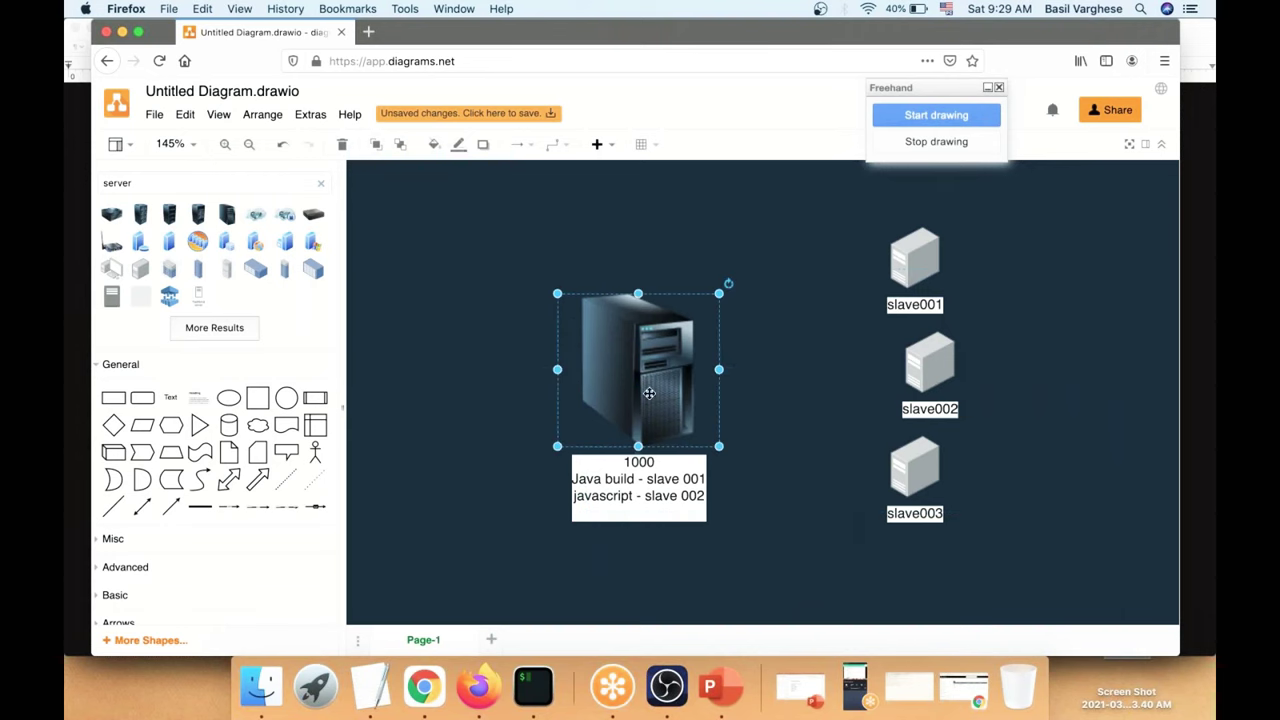
double_click(618, 517)
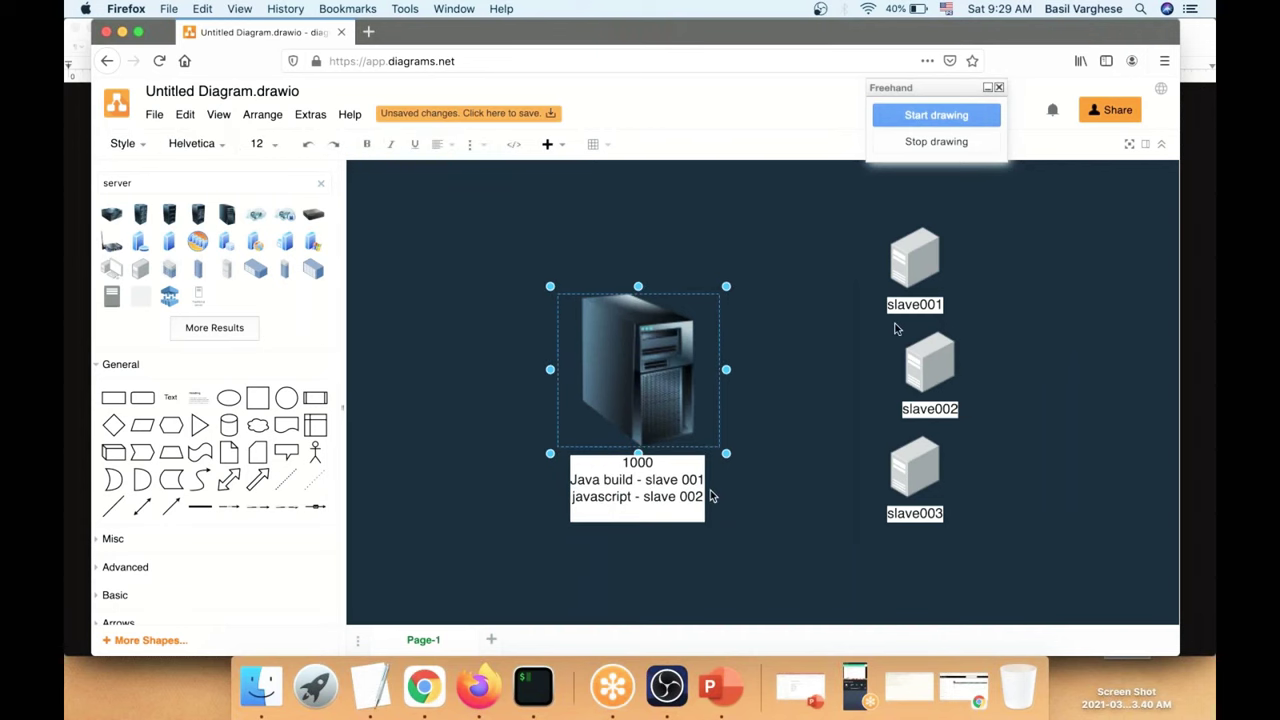
click(930, 267)
Step: Step the selection through the slave servers, box-select slave001 and slave002, then deselect
key(Tab)
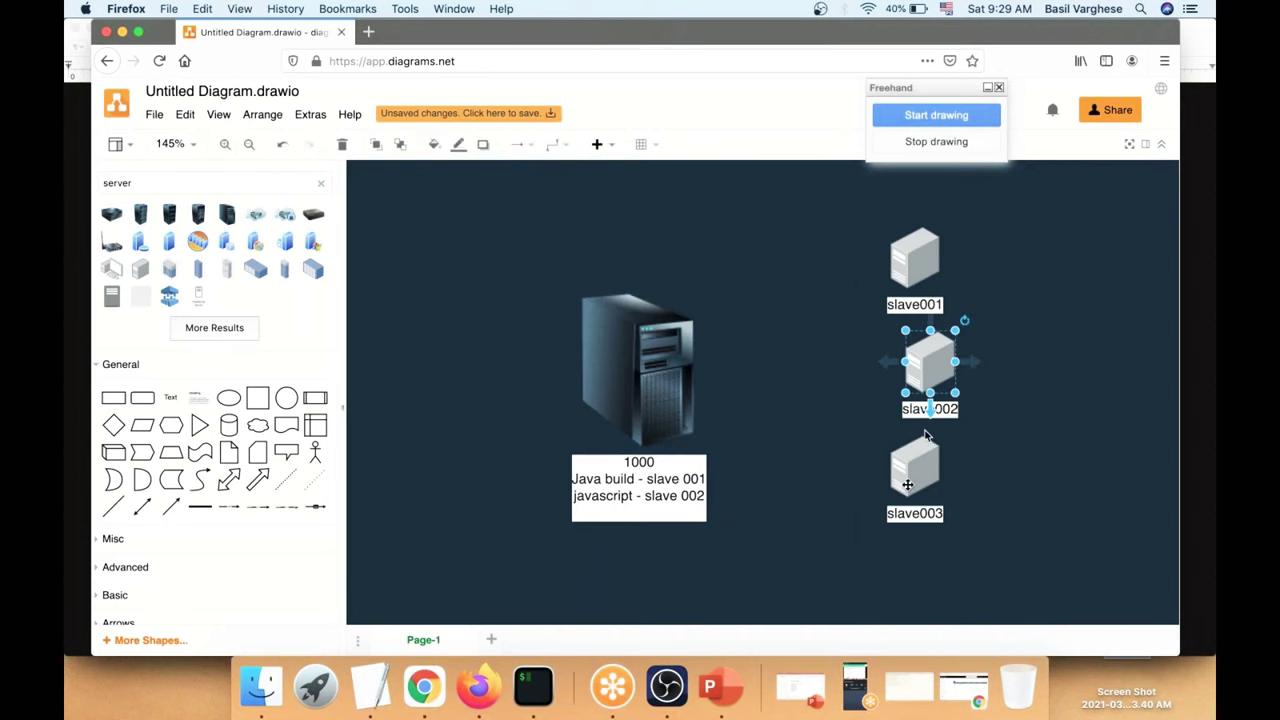
key(Tab)
key(shift+Tab)
click(905, 264)
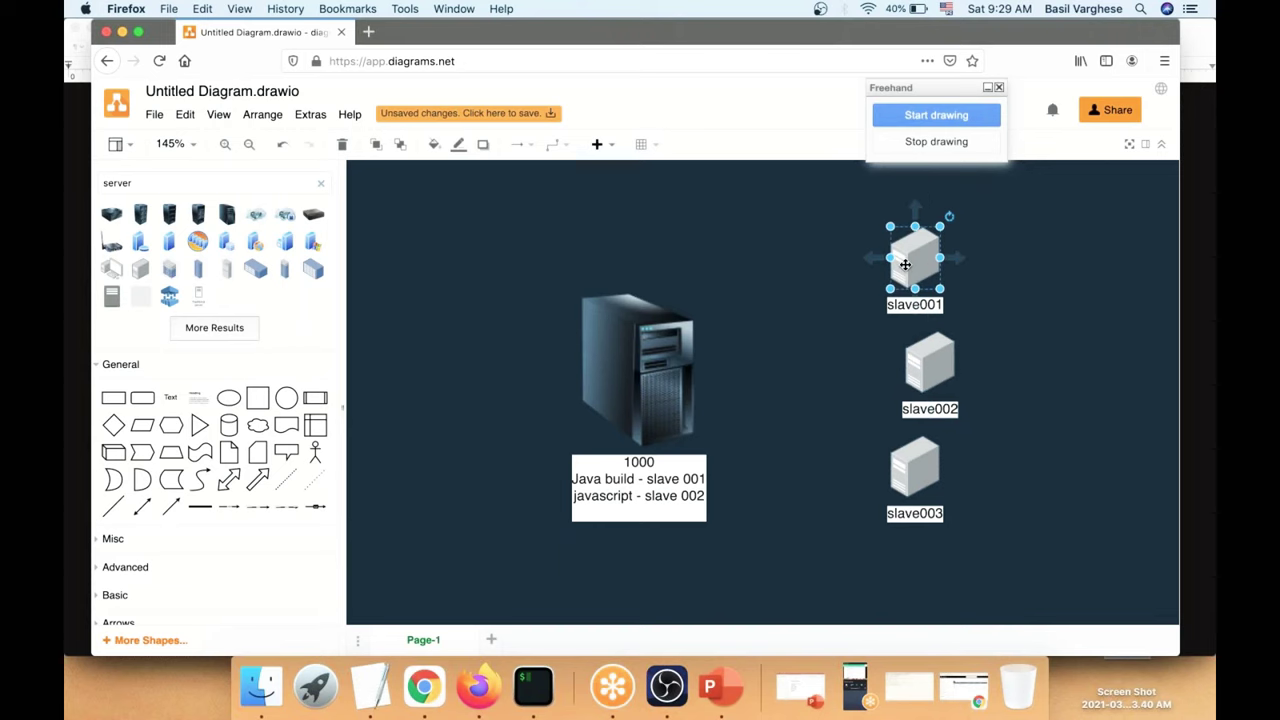
click(1018, 290)
drag(842, 195, 1022, 434)
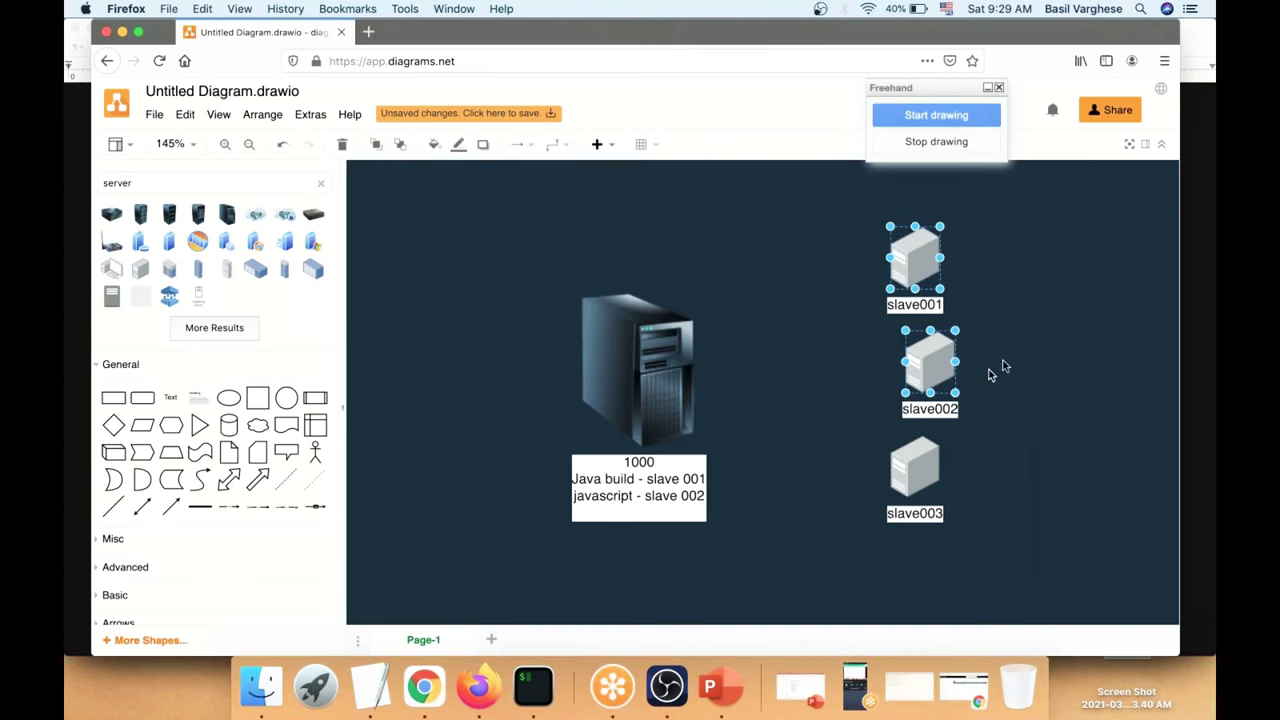
click(783, 410)
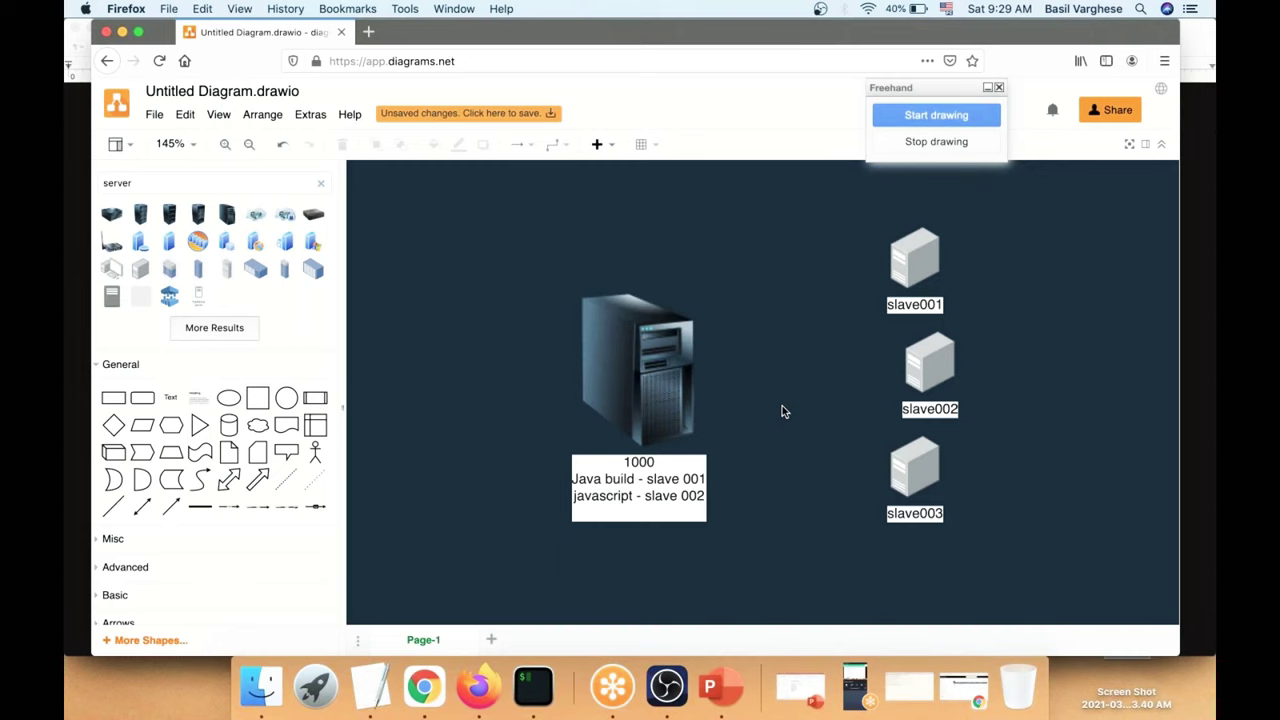
Step: Switch from draw.io to Chrome's EC2 Instances tab and uncheck the Git lap instance
click(122, 33)
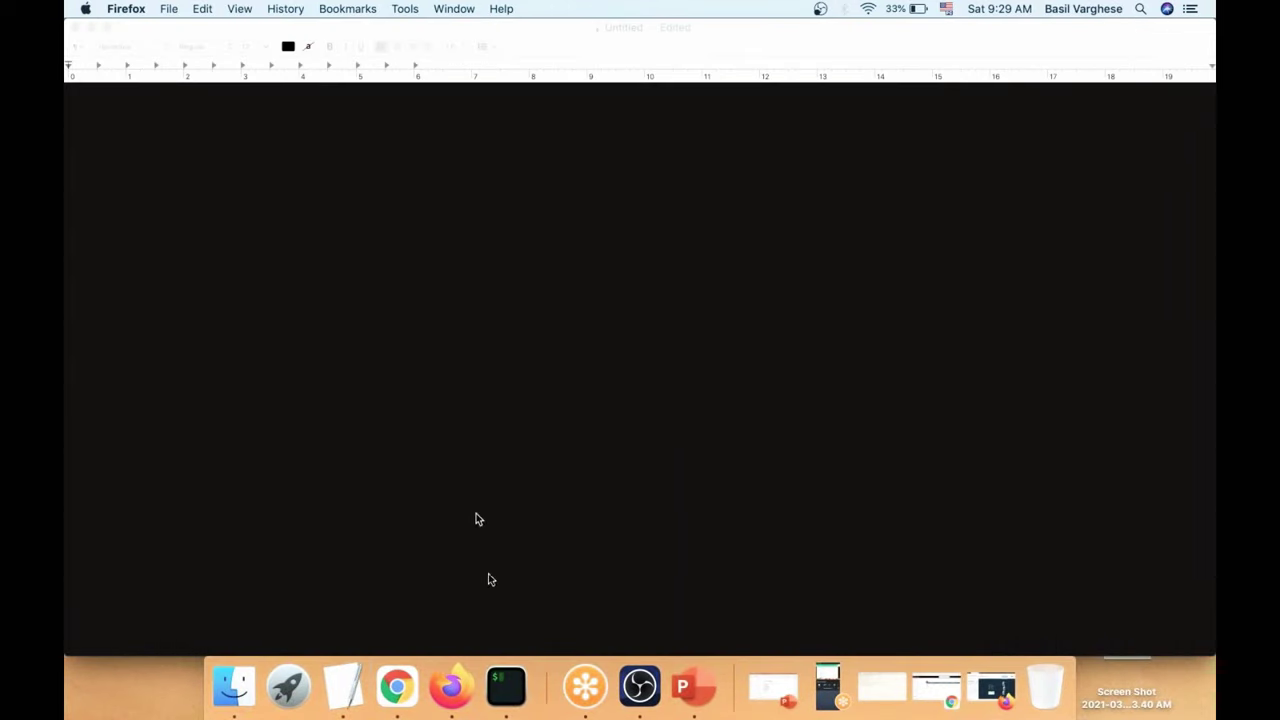
click(398, 690)
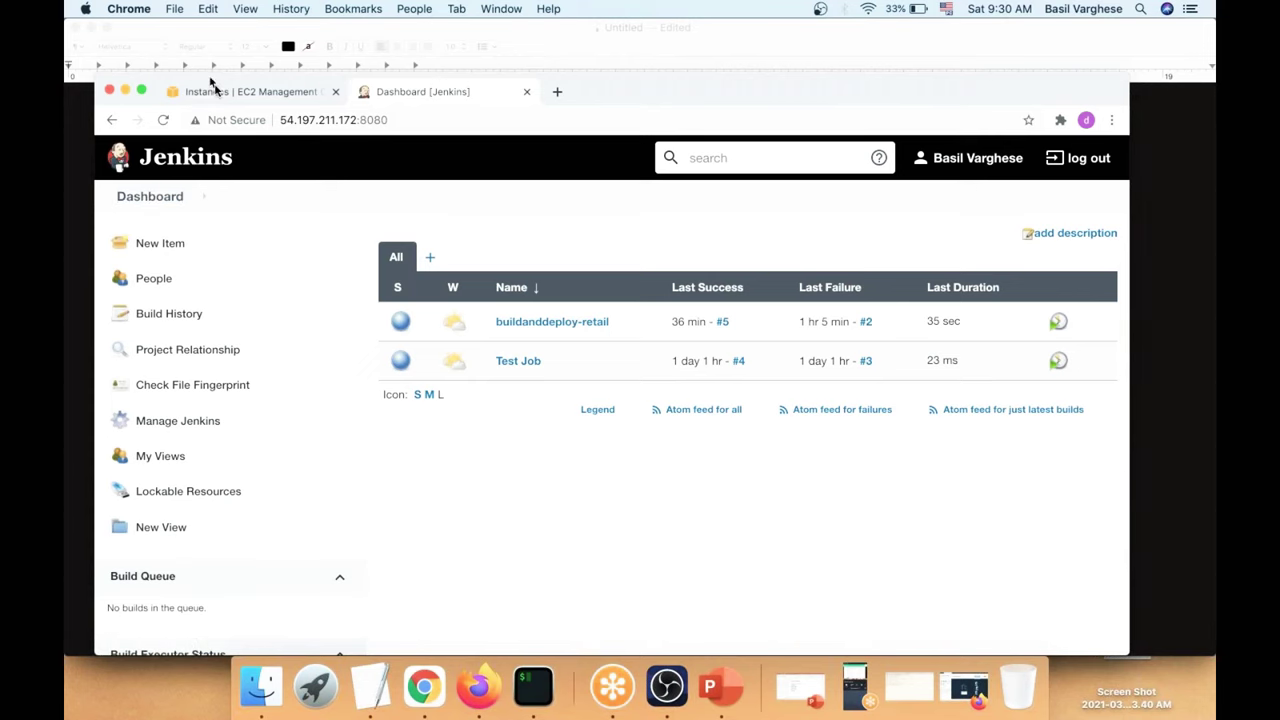
click(215, 91)
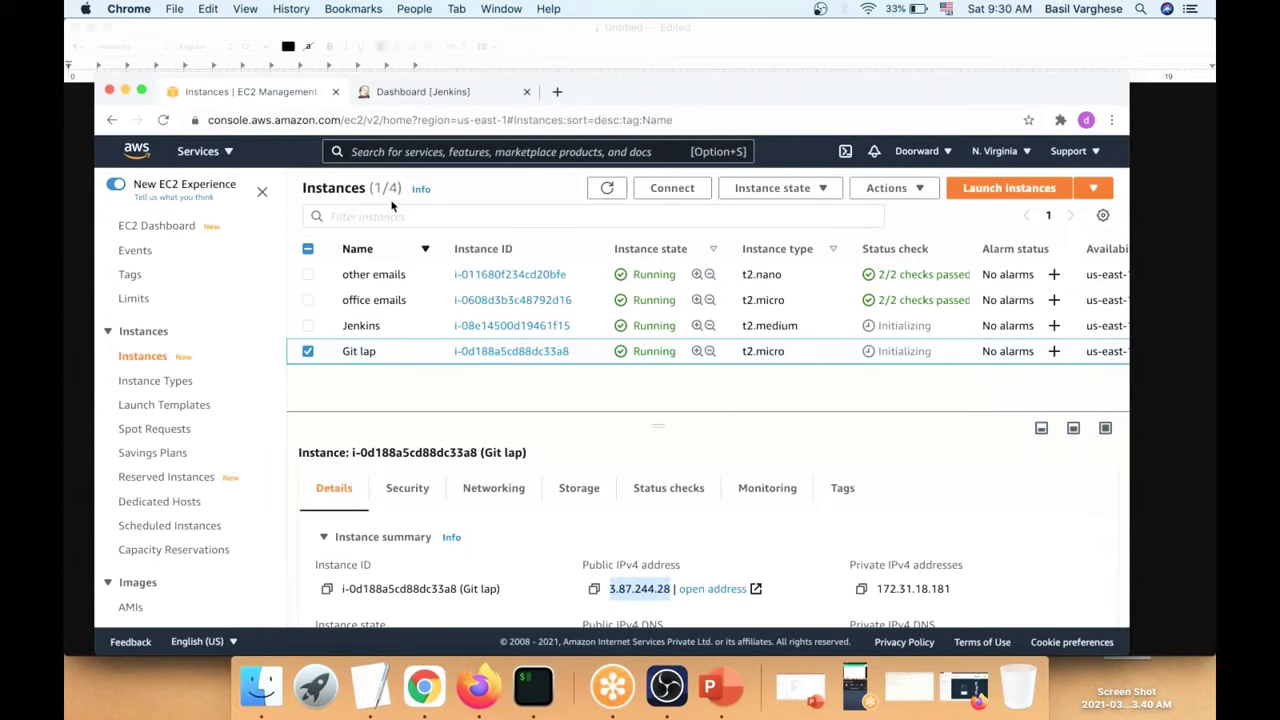
click(308, 353)
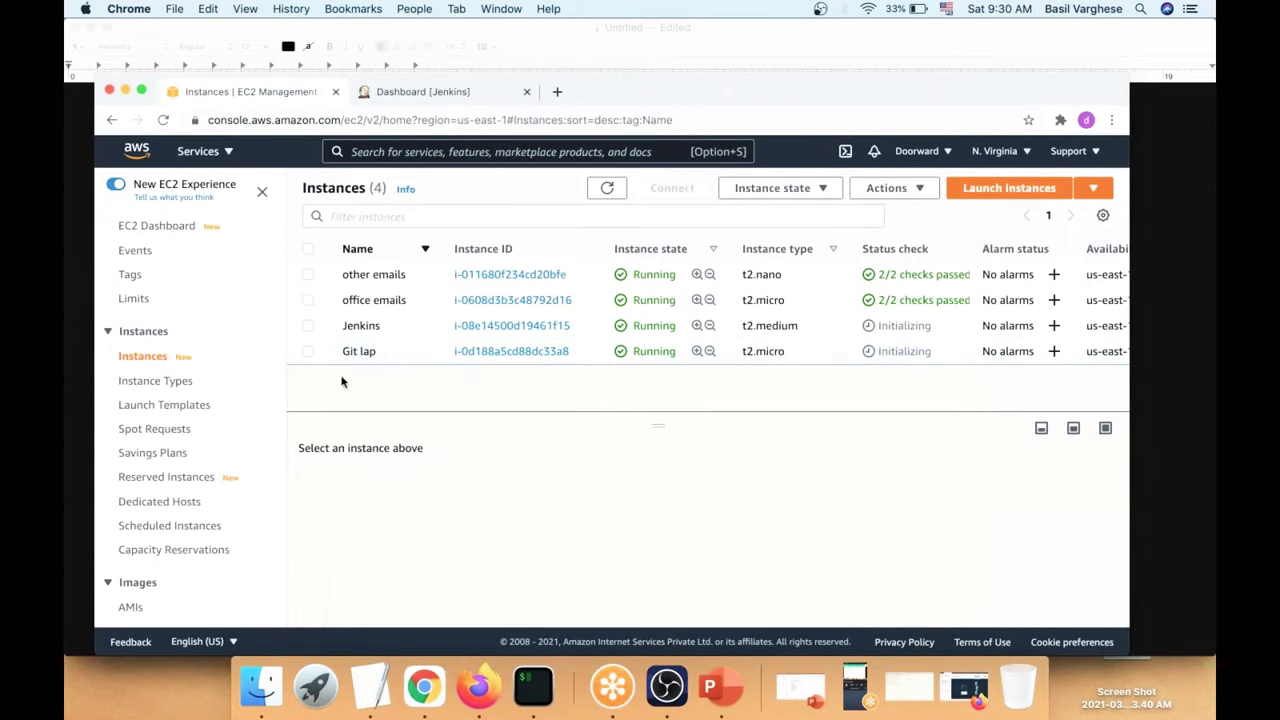
Step: Start a new instance with the Ubuntu Server 20.04 image and review the t2.micro launch
click(980, 193)
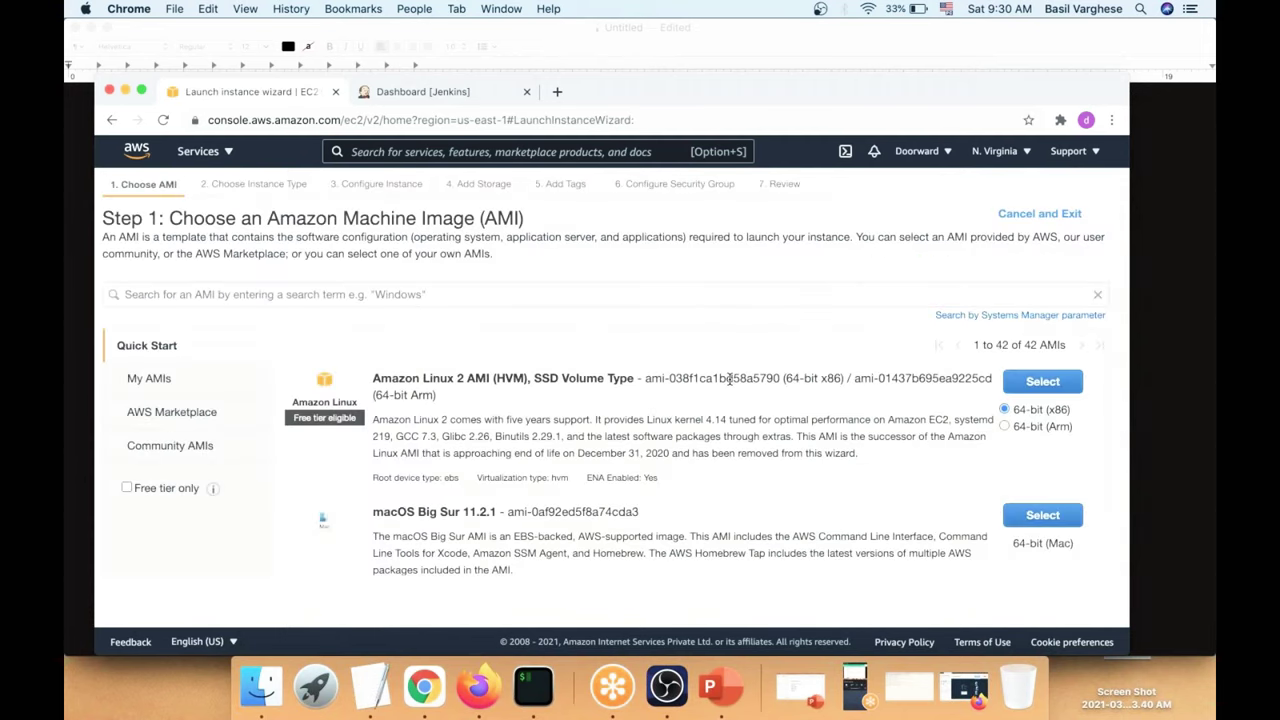
scroll(729, 378, down, 10)
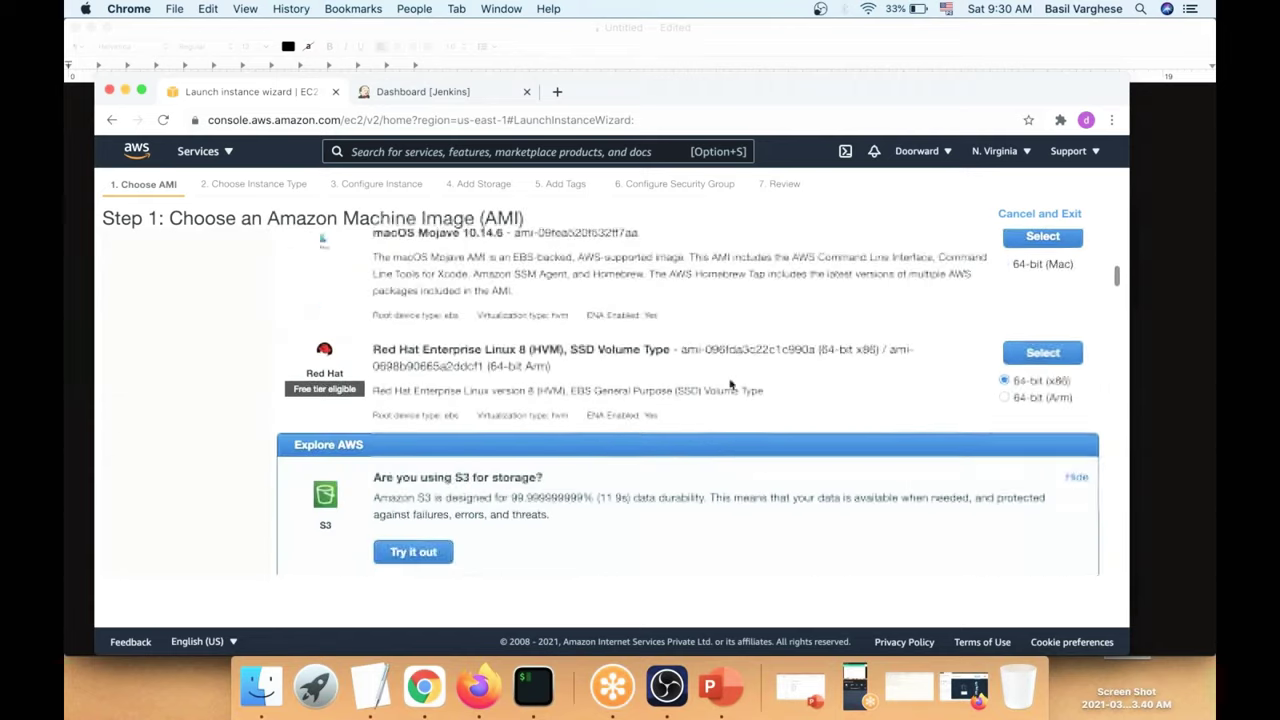
scroll(729, 386, down, 5)
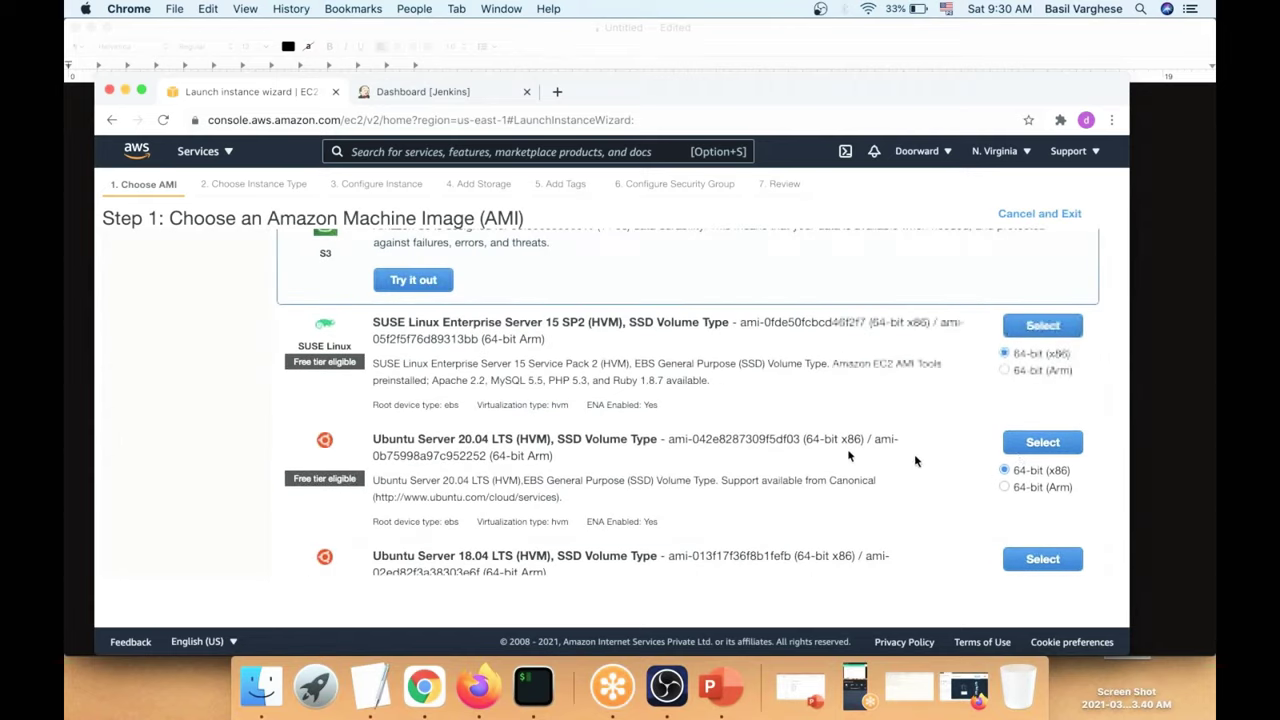
click(1042, 442)
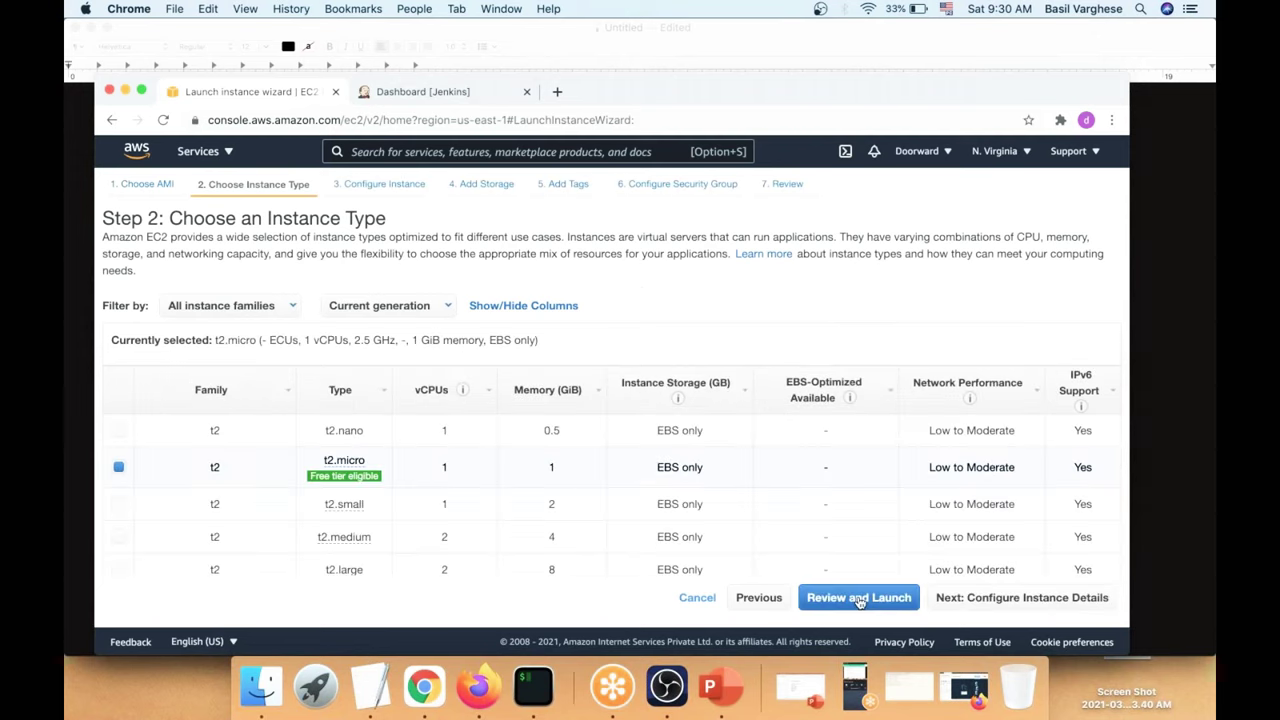
click(858, 598)
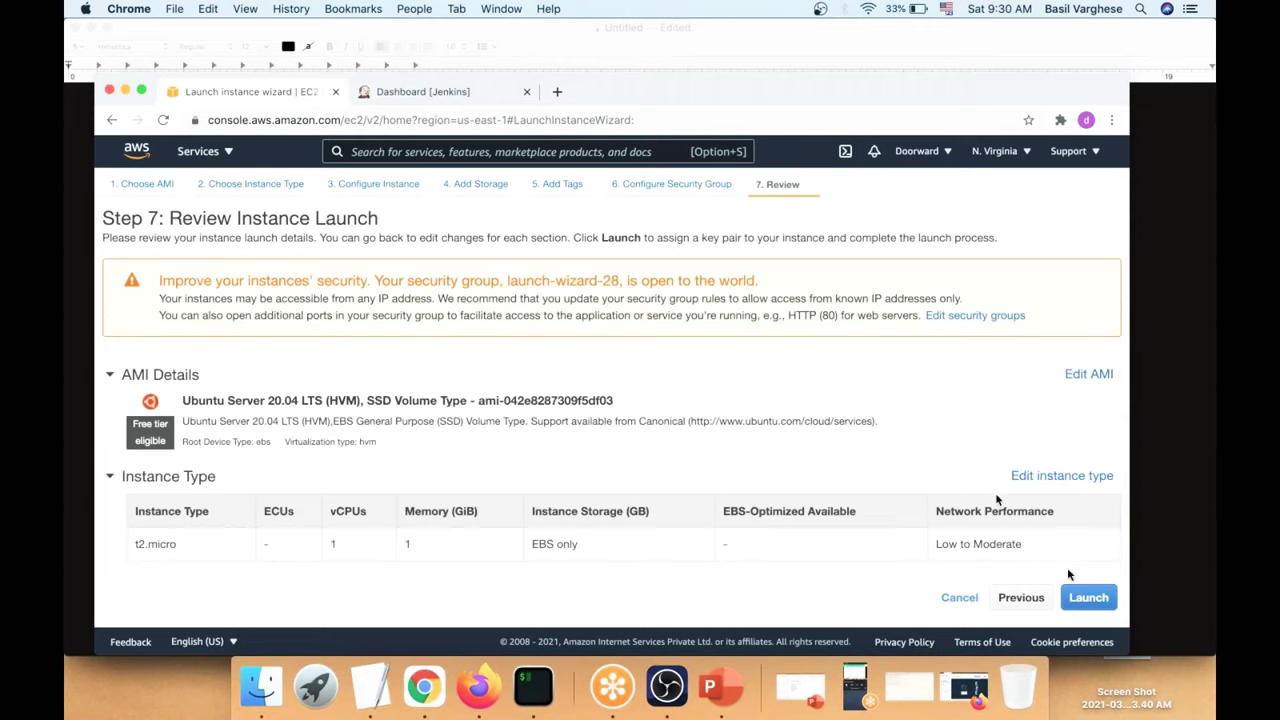
click(1083, 597)
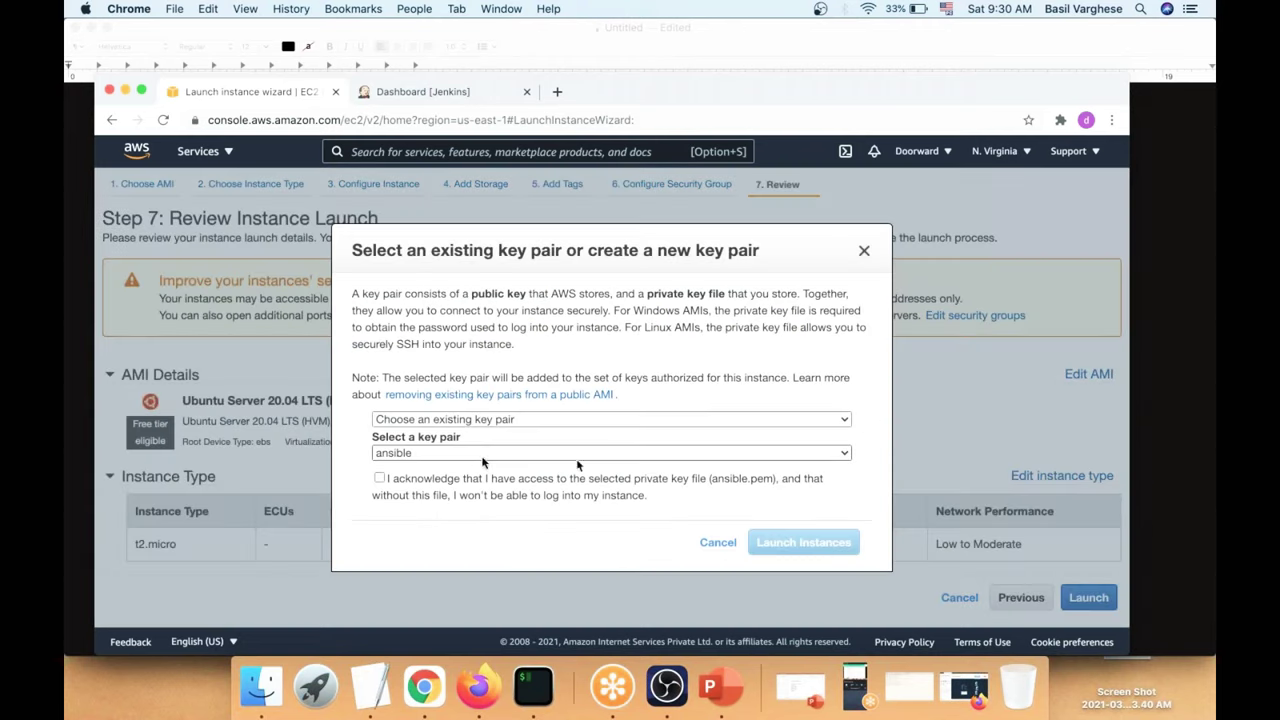
Step: Choose a different existing key pair, acknowledge the private key, and launch the instance
click(470, 456)
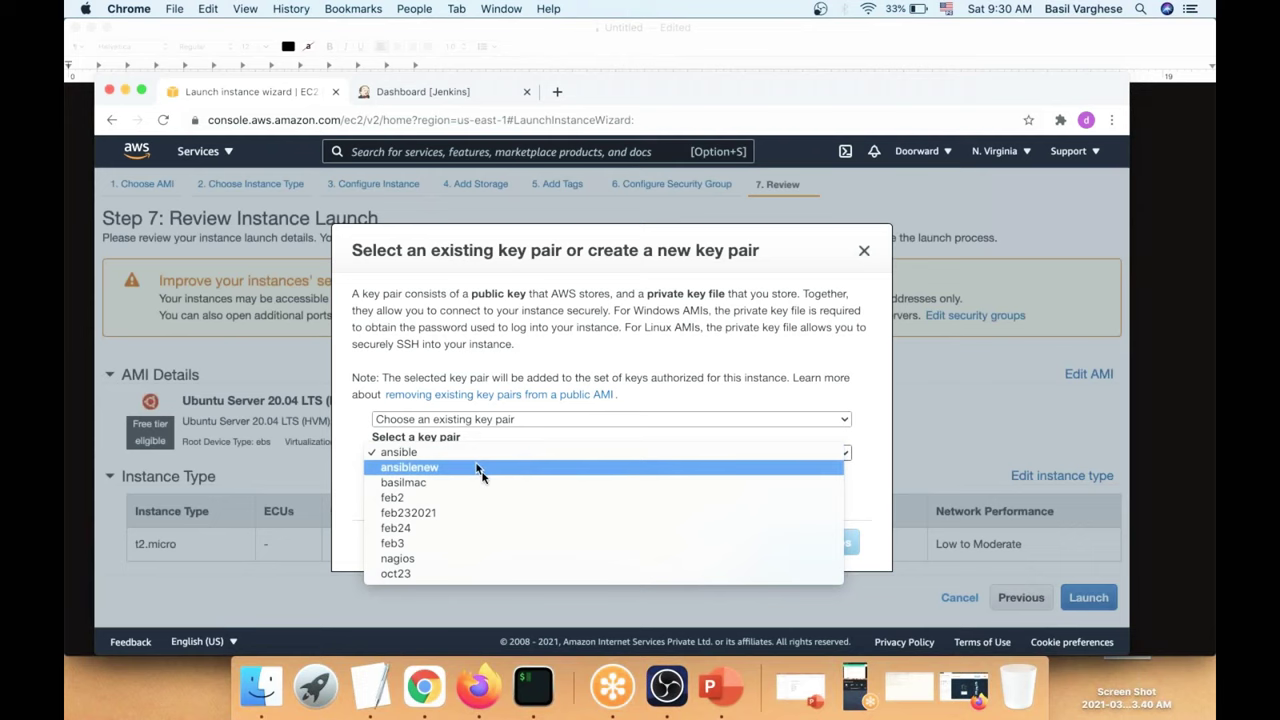
key(Escape)
click(459, 477)
click(459, 477)
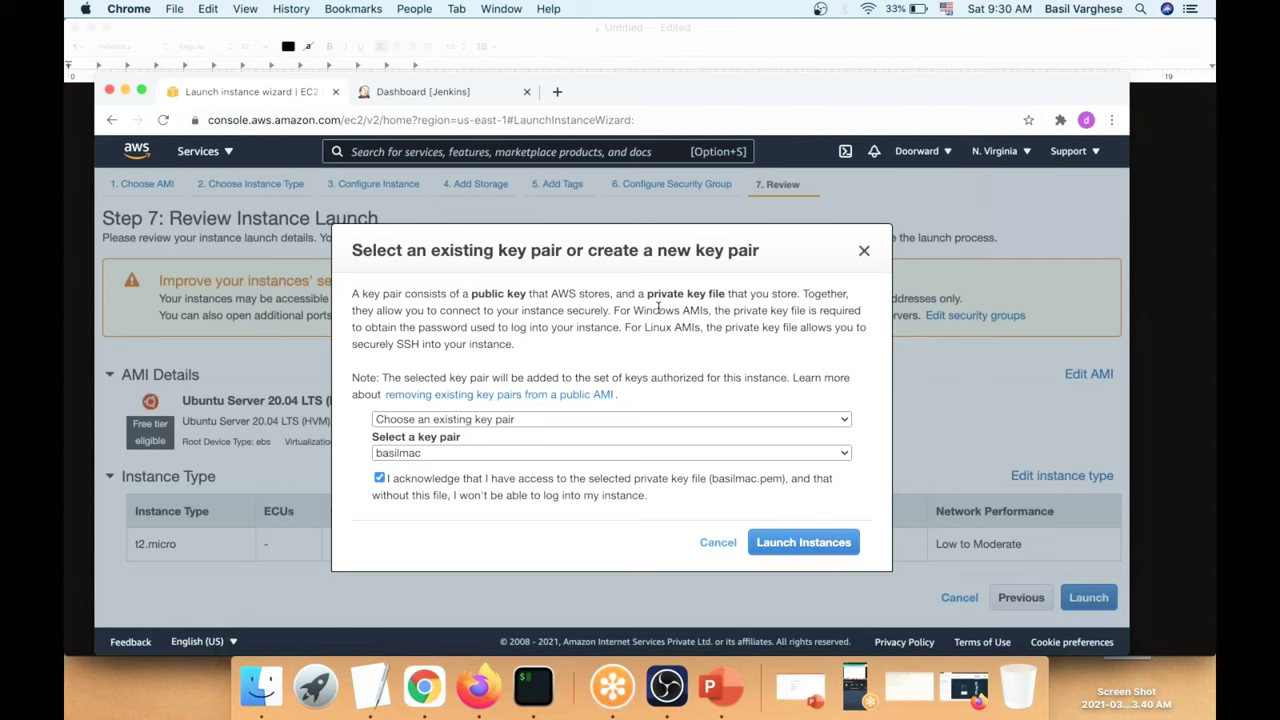
click(826, 541)
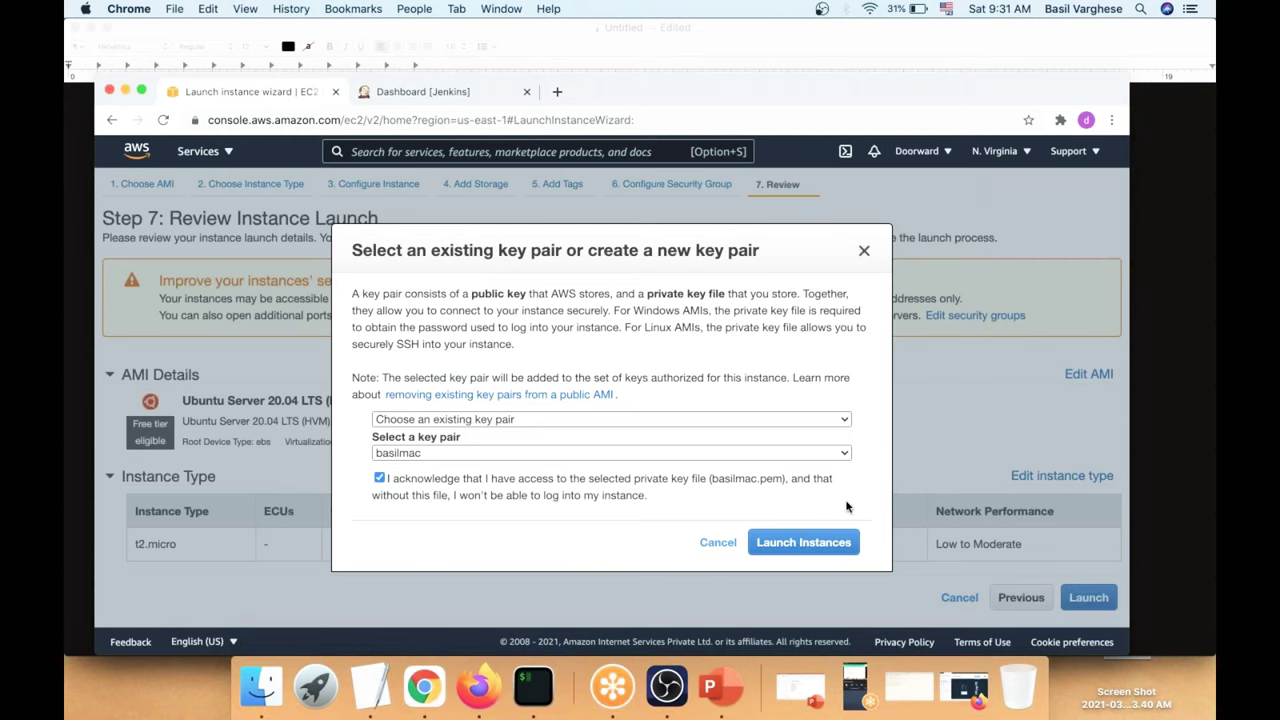
click(816, 544)
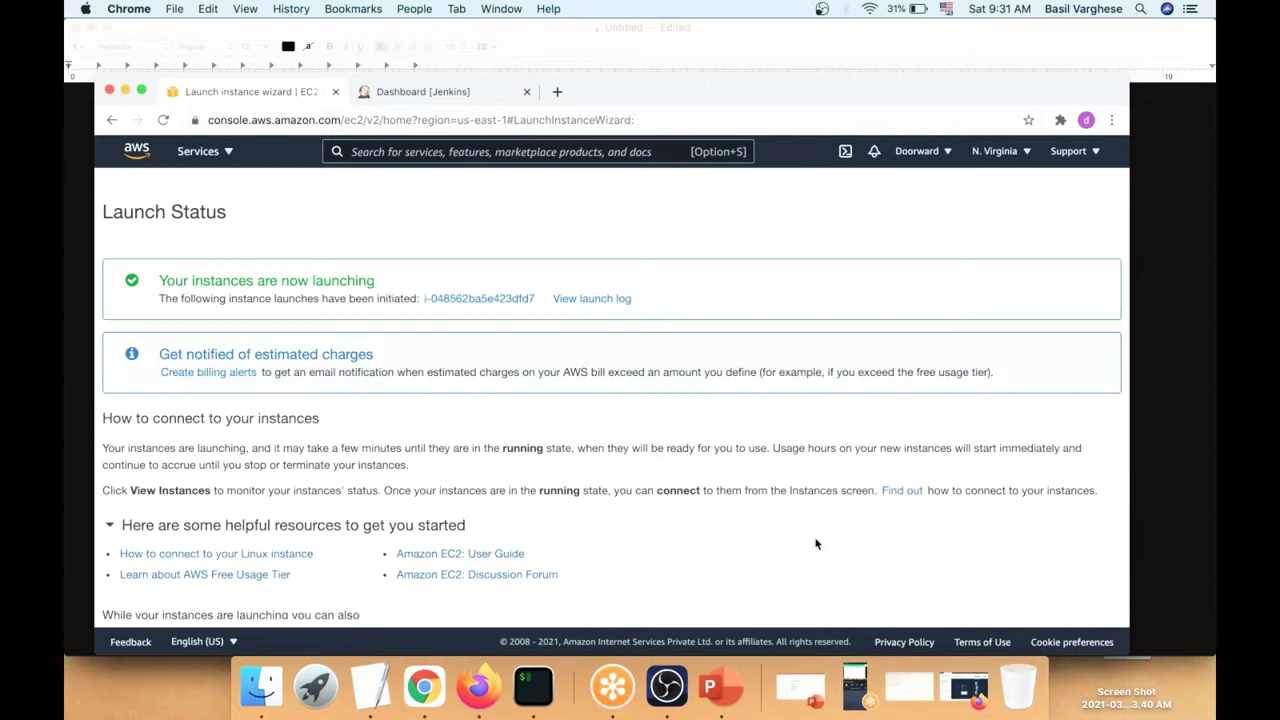
Step: Clear the instance ID filter, inspect the Jenkins, Git lap and office emails instances, and refresh the list
click(491, 300)
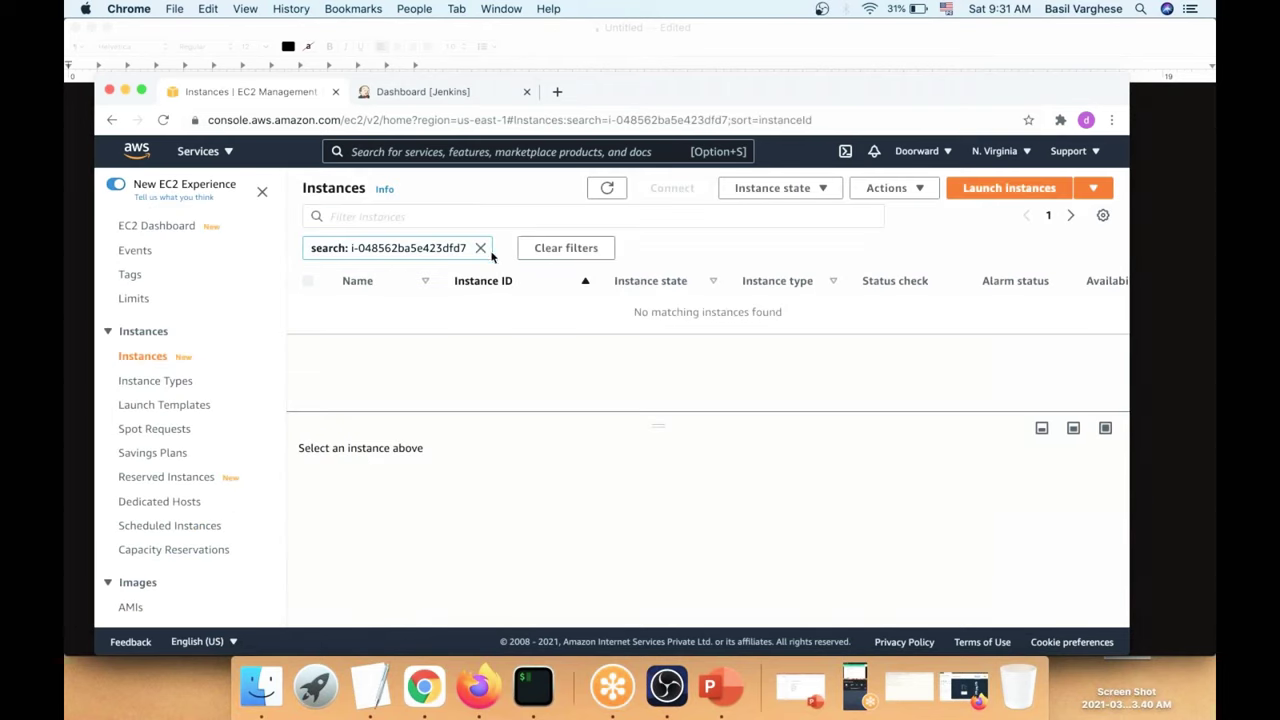
click(481, 249)
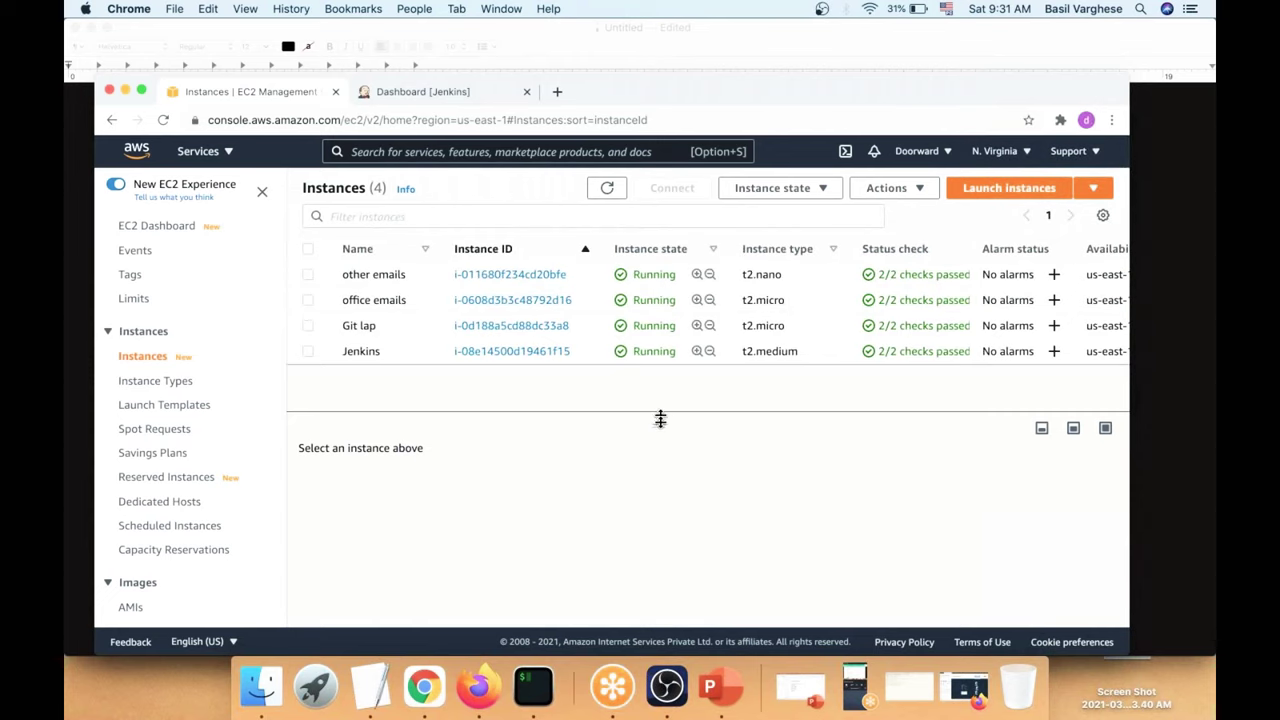
drag(660, 417, 663, 444)
click(647, 357)
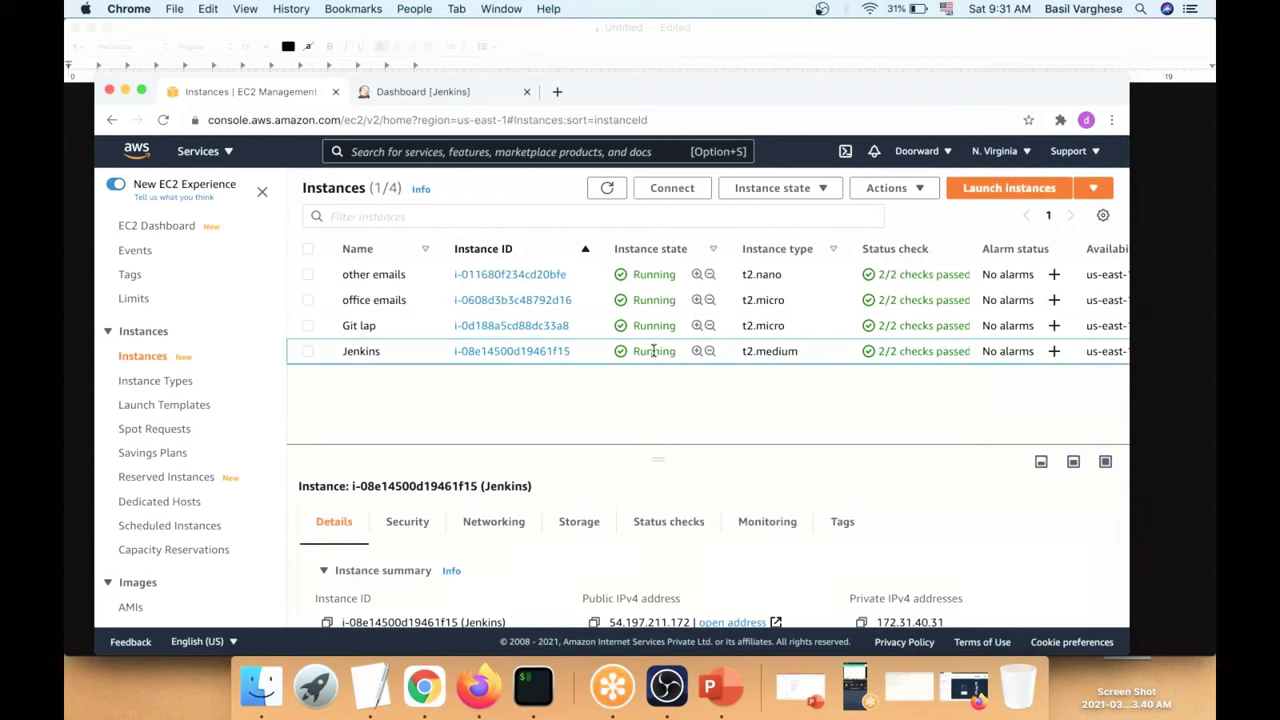
click(659, 322)
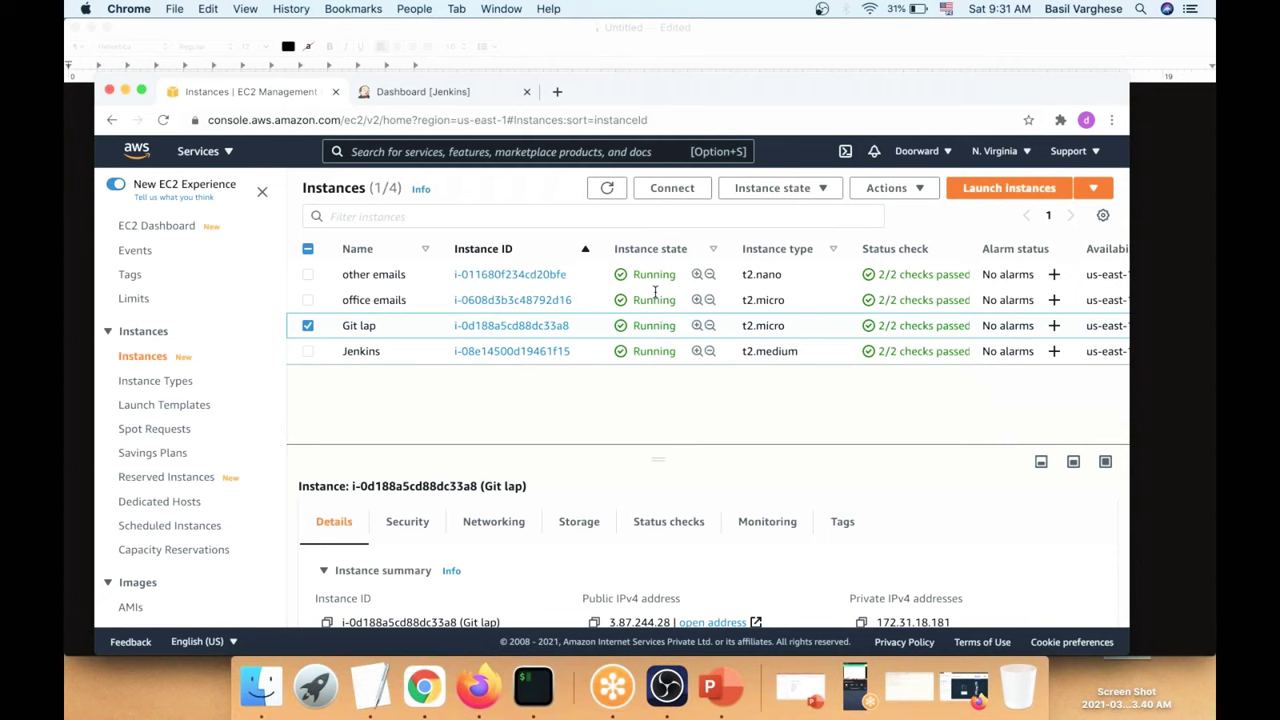
click(660, 302)
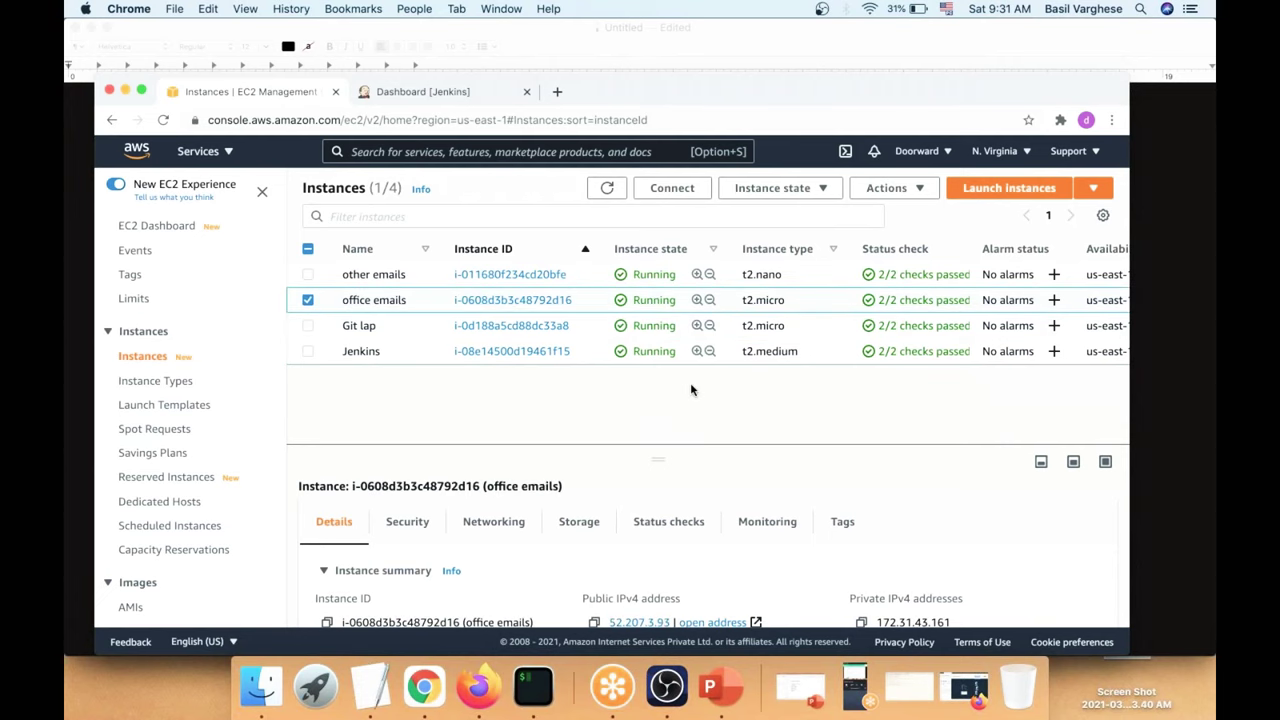
click(606, 190)
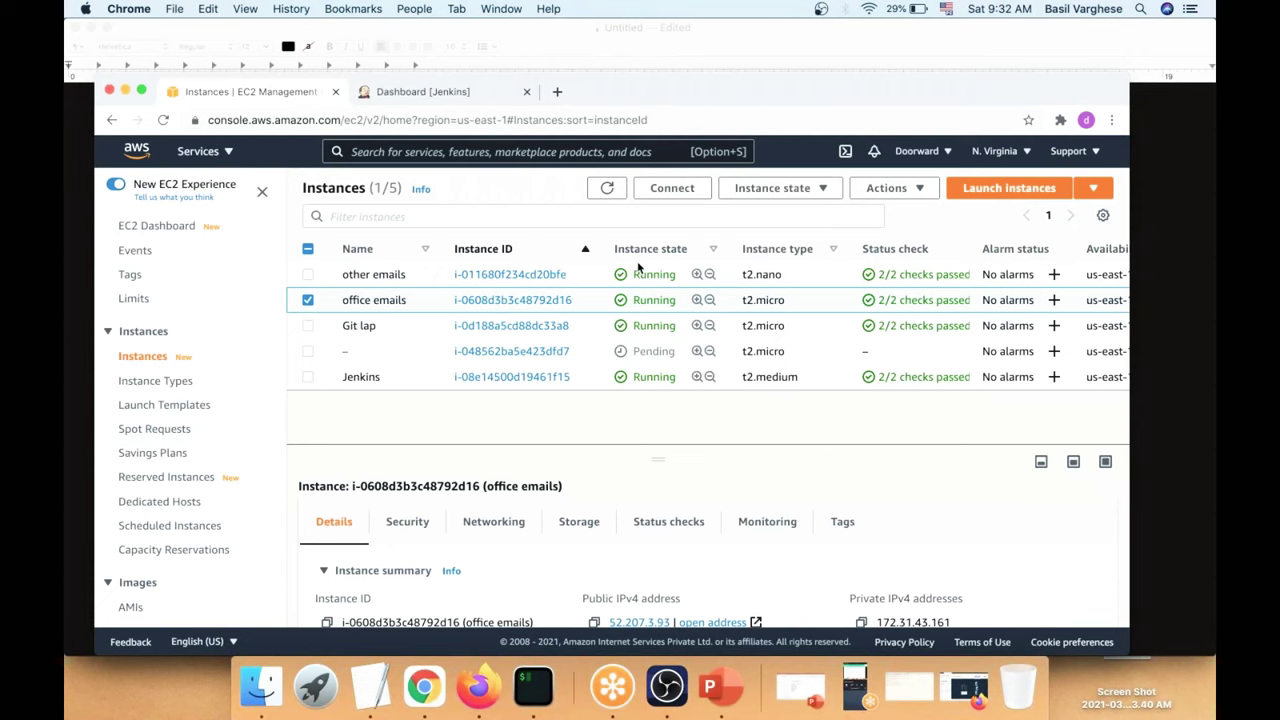
Step: Deselect office emails, confirm the new unnamed t2.micro instance is running, then go to the Jenkins dashboard tab
click(309, 301)
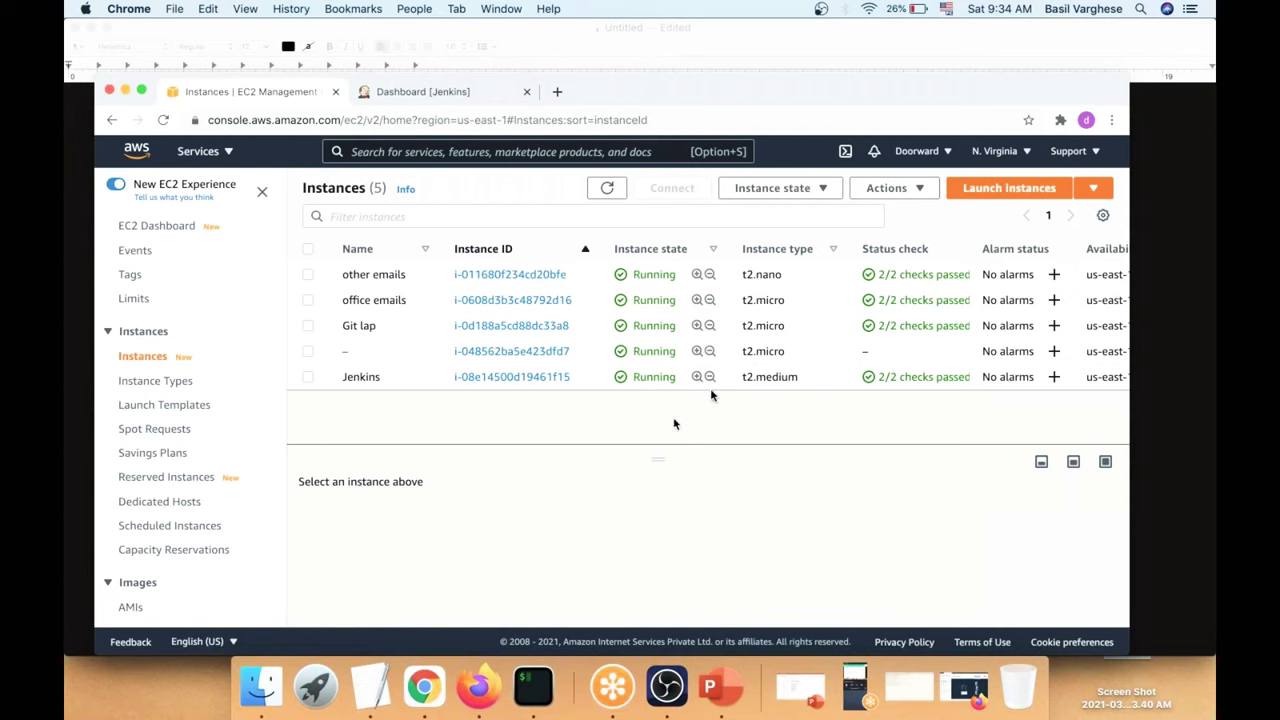
click(659, 348)
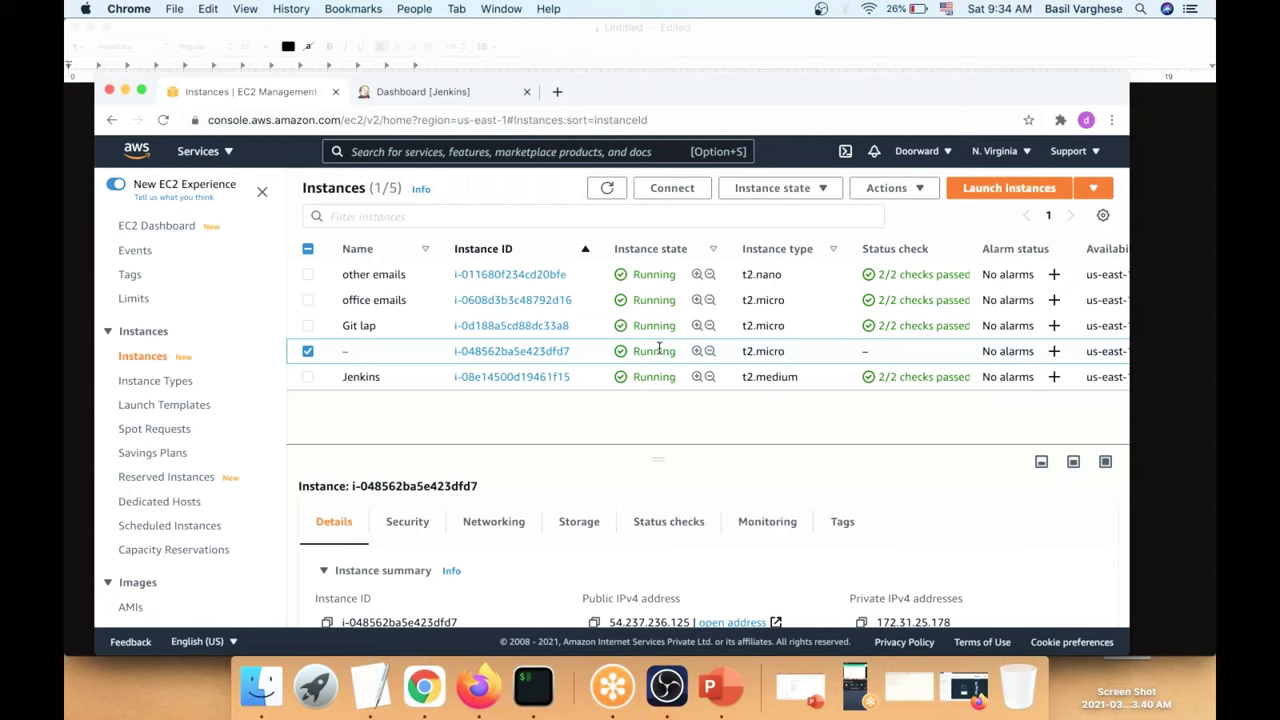
click(474, 98)
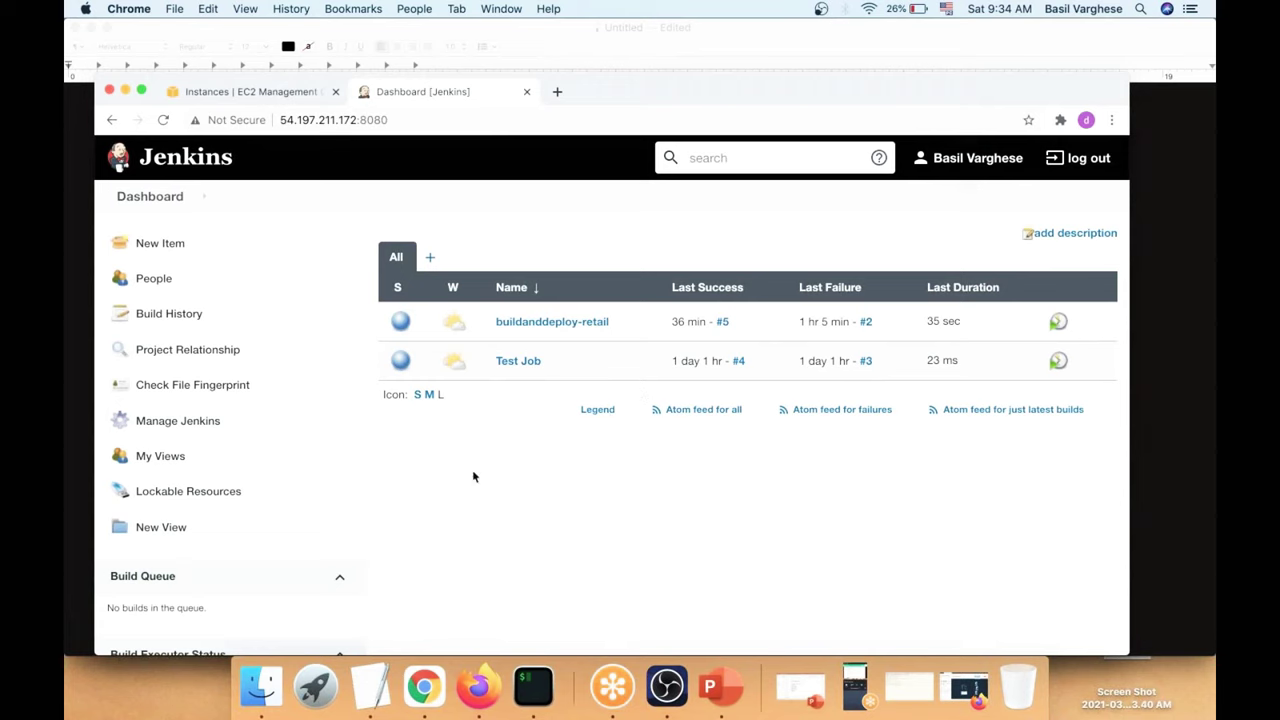
Step: Back in the EC2 instance list, rename the Jenkins instance to 'Jenkins Master'
click(280, 100)
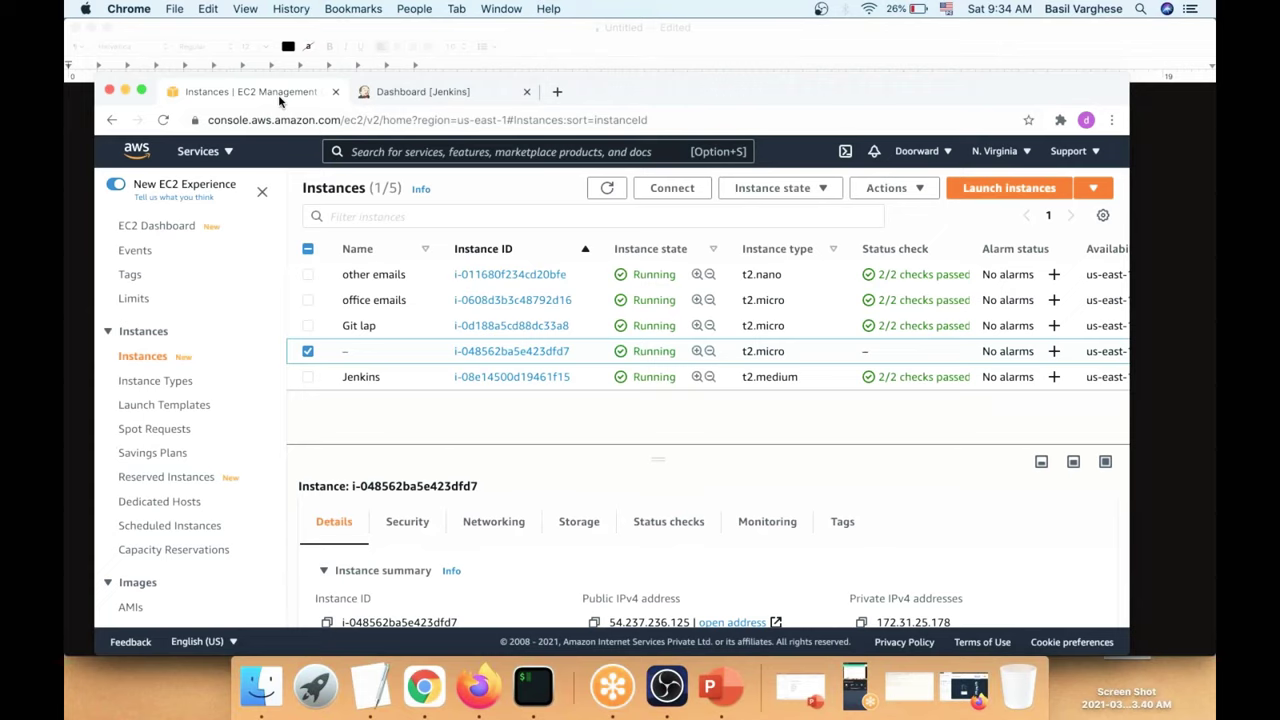
click(395, 100)
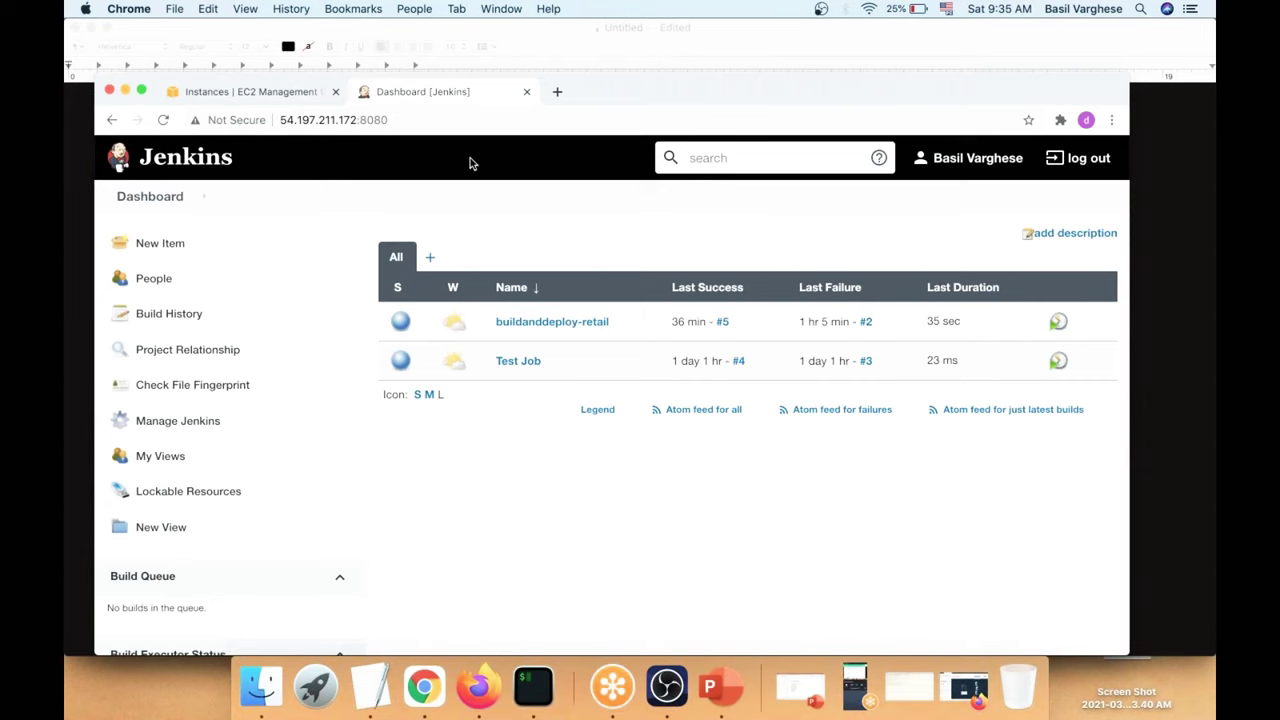
click(250, 92)
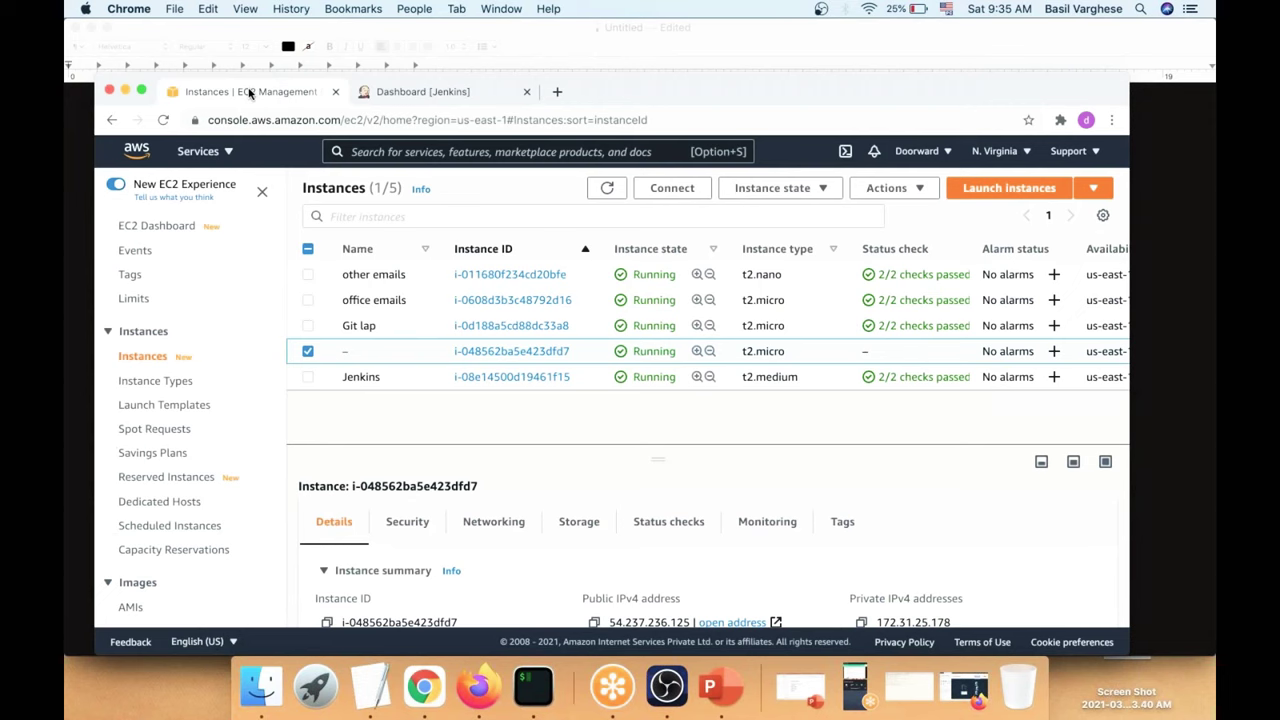
click(390, 377)
click(476, 405)
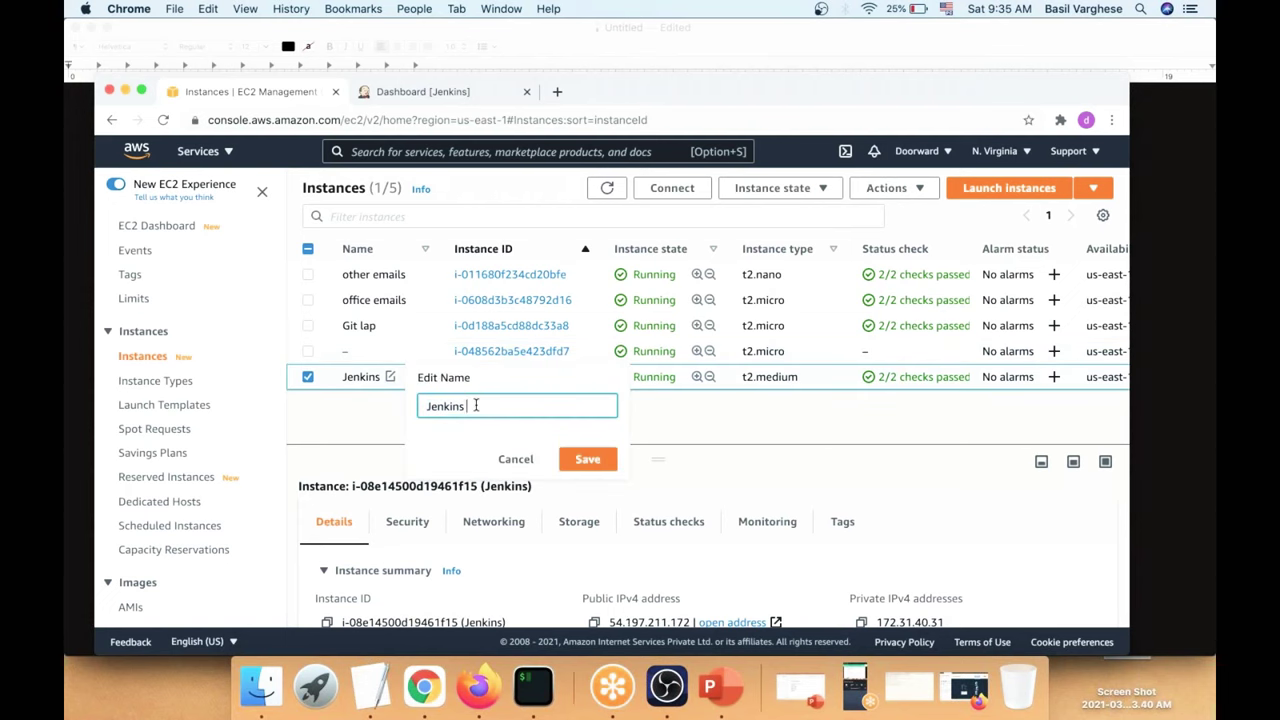
text(Master)
key(Return)
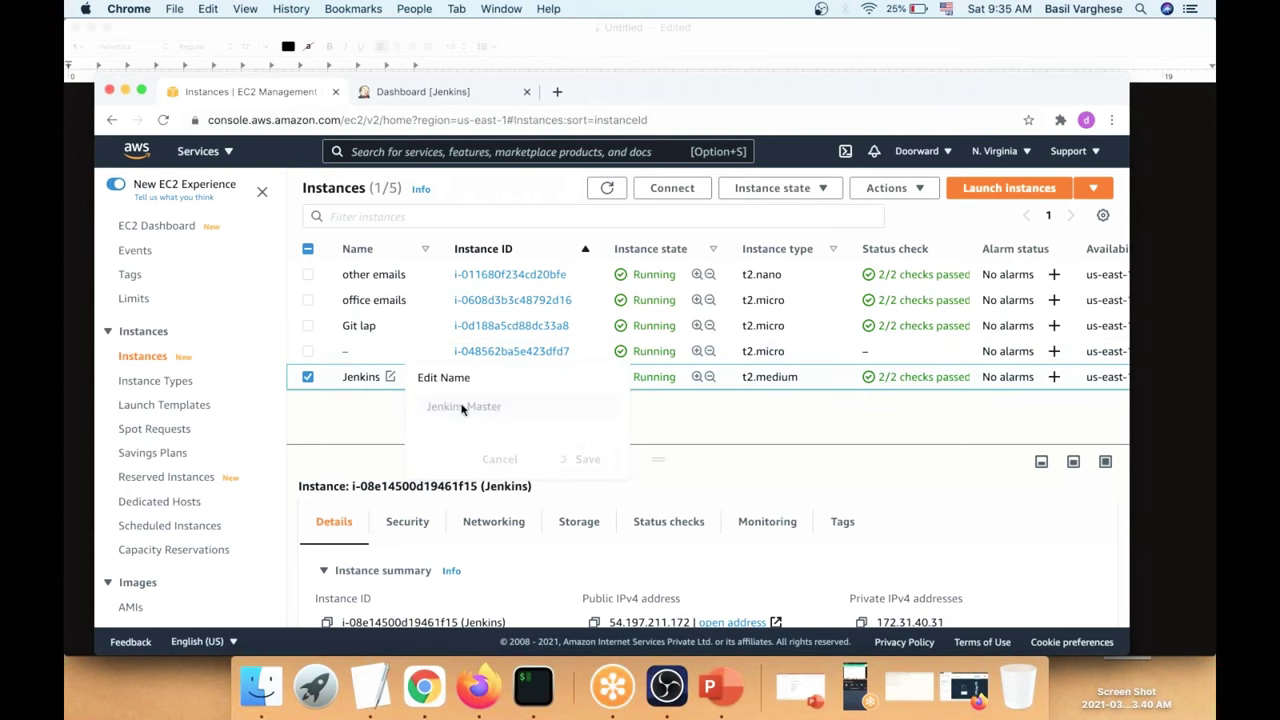
Step: Name the new unnamed instance 'Jenkins Slave'
click(358, 351)
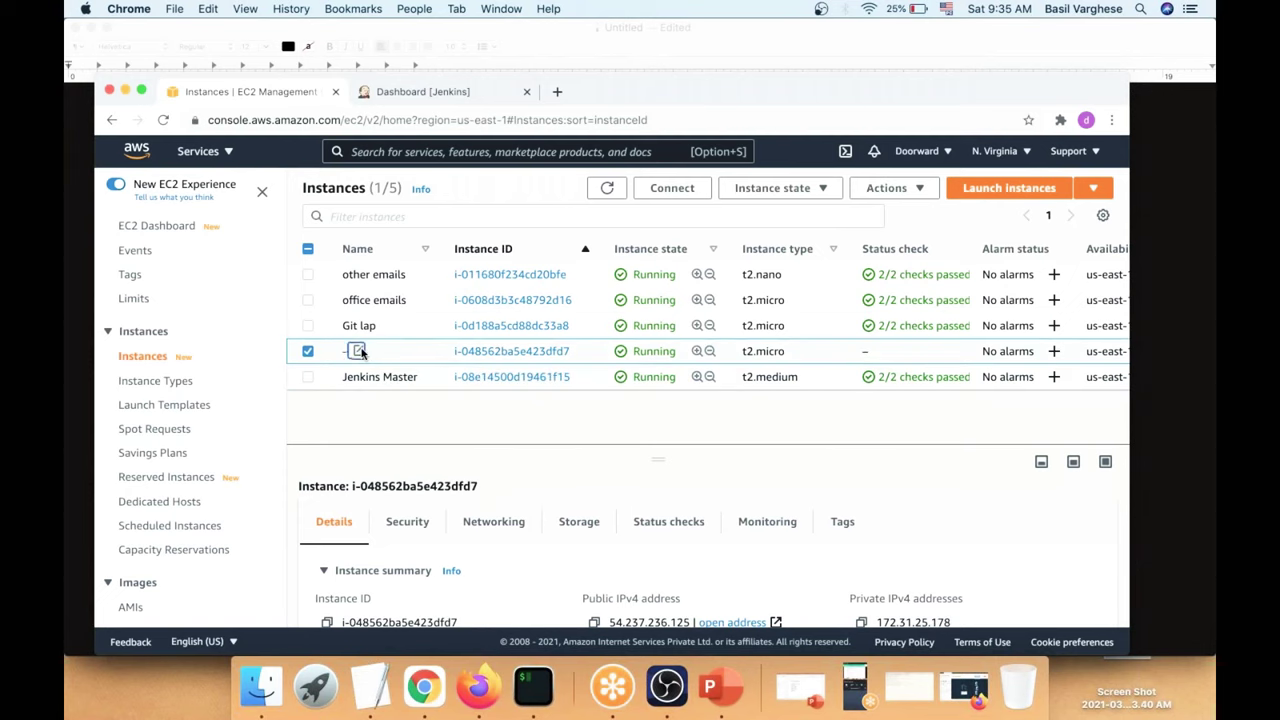
click(361, 352)
text(Jenkins)
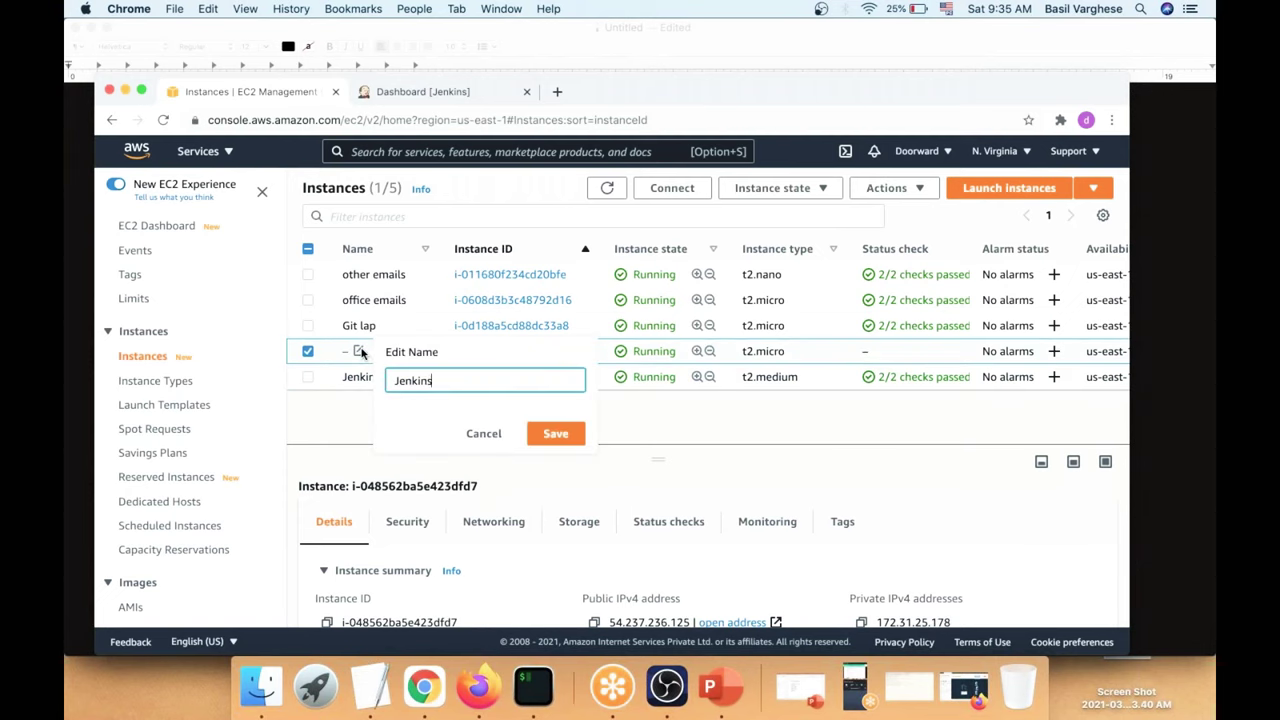
text( Slave)
key(Return)
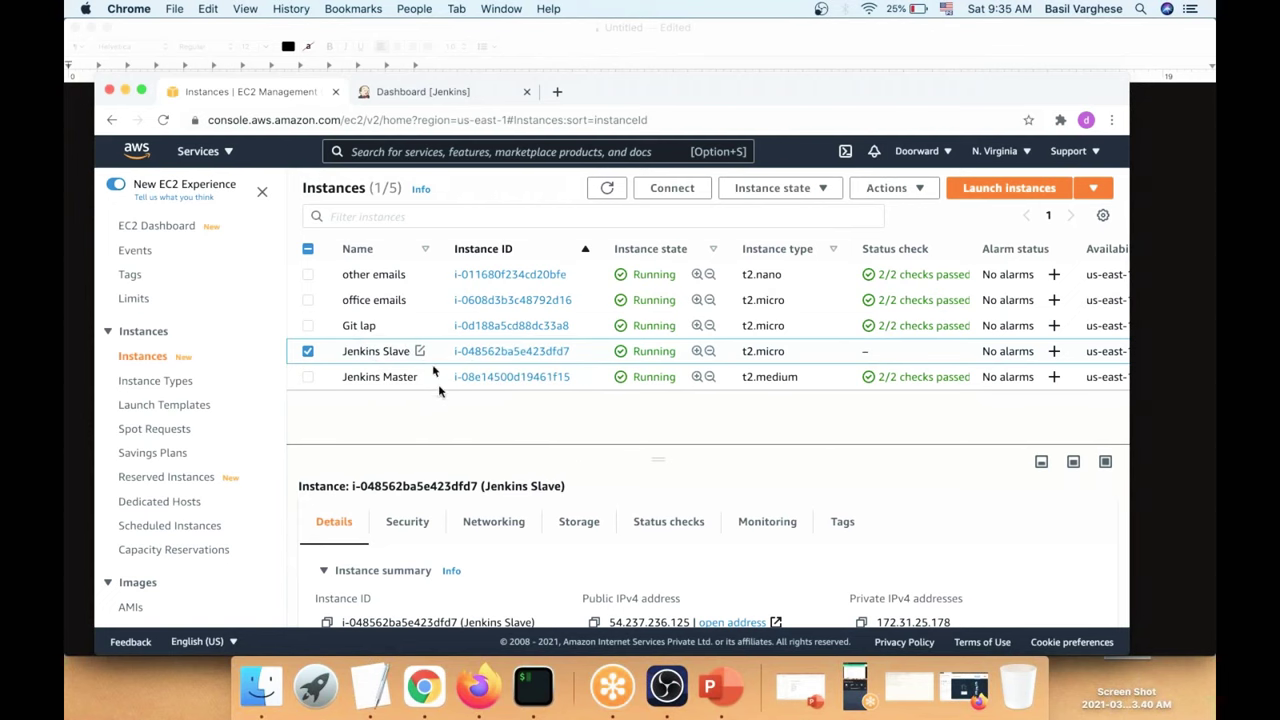
Step: Remove the instance-state filter and copy the Jenkins Slave's public IPv4 address
click(418, 378)
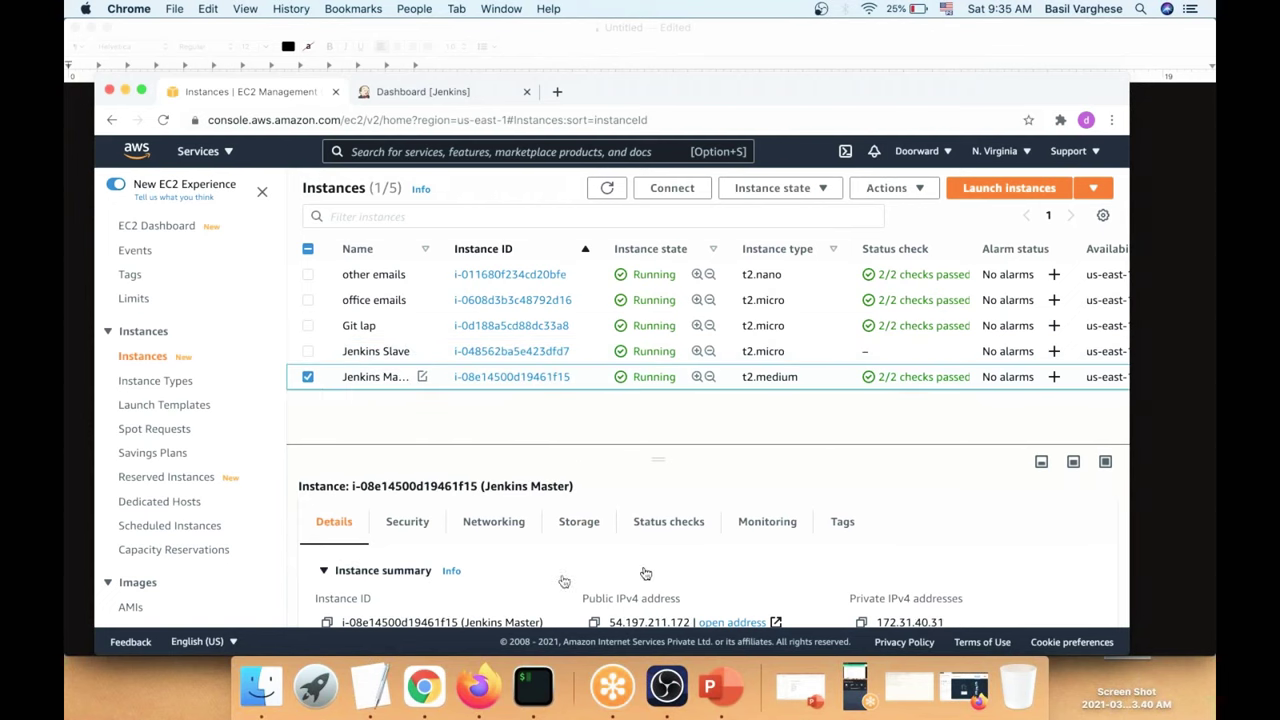
double_click(616, 621)
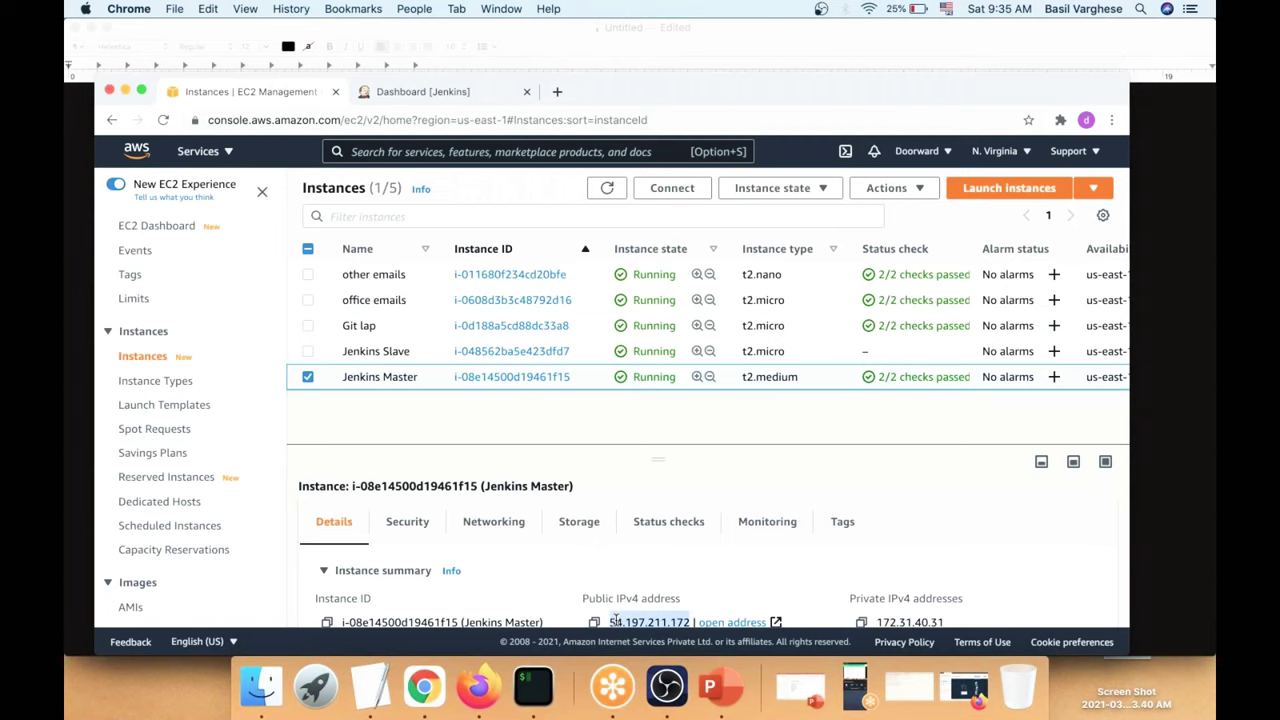
click(422, 352)
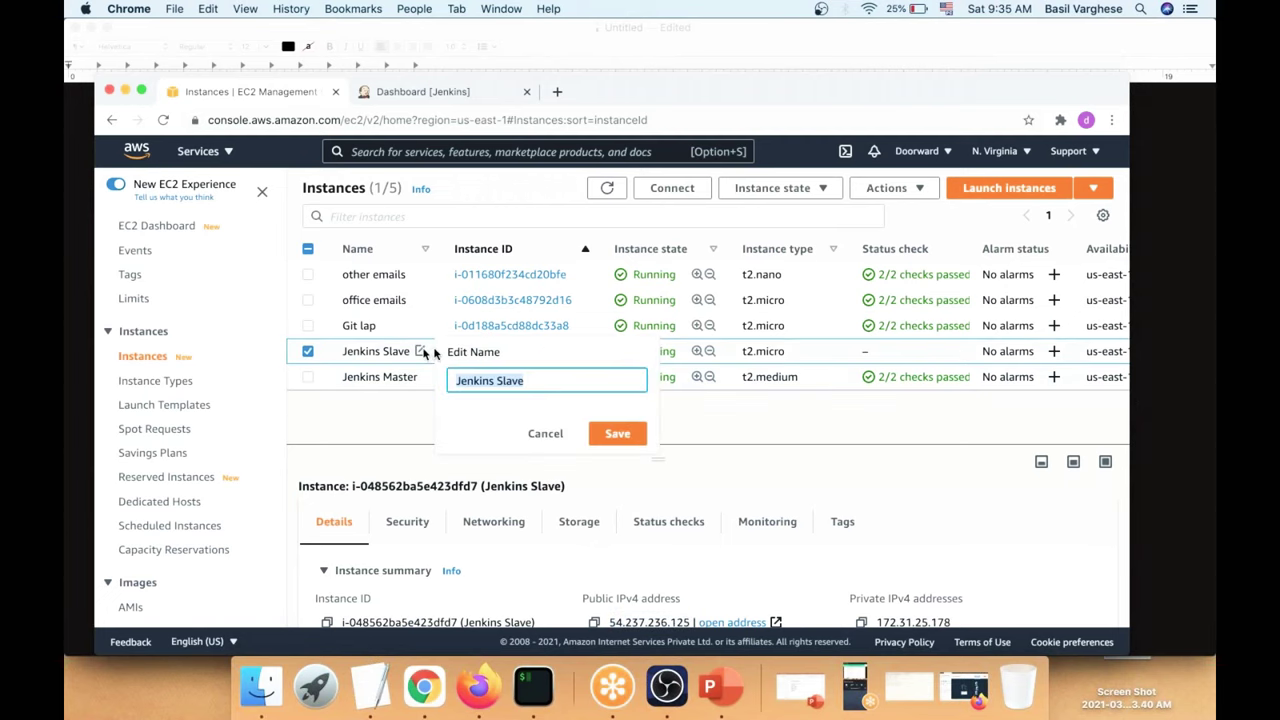
click(709, 352)
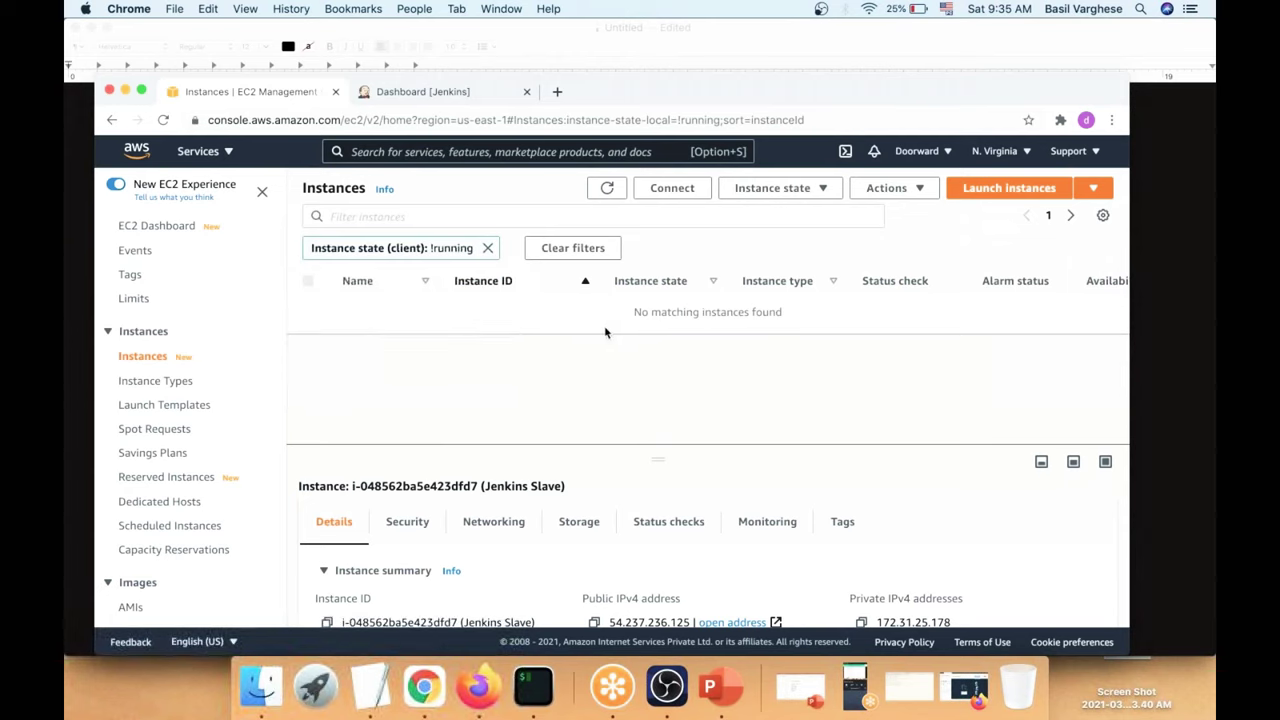
click(488, 248)
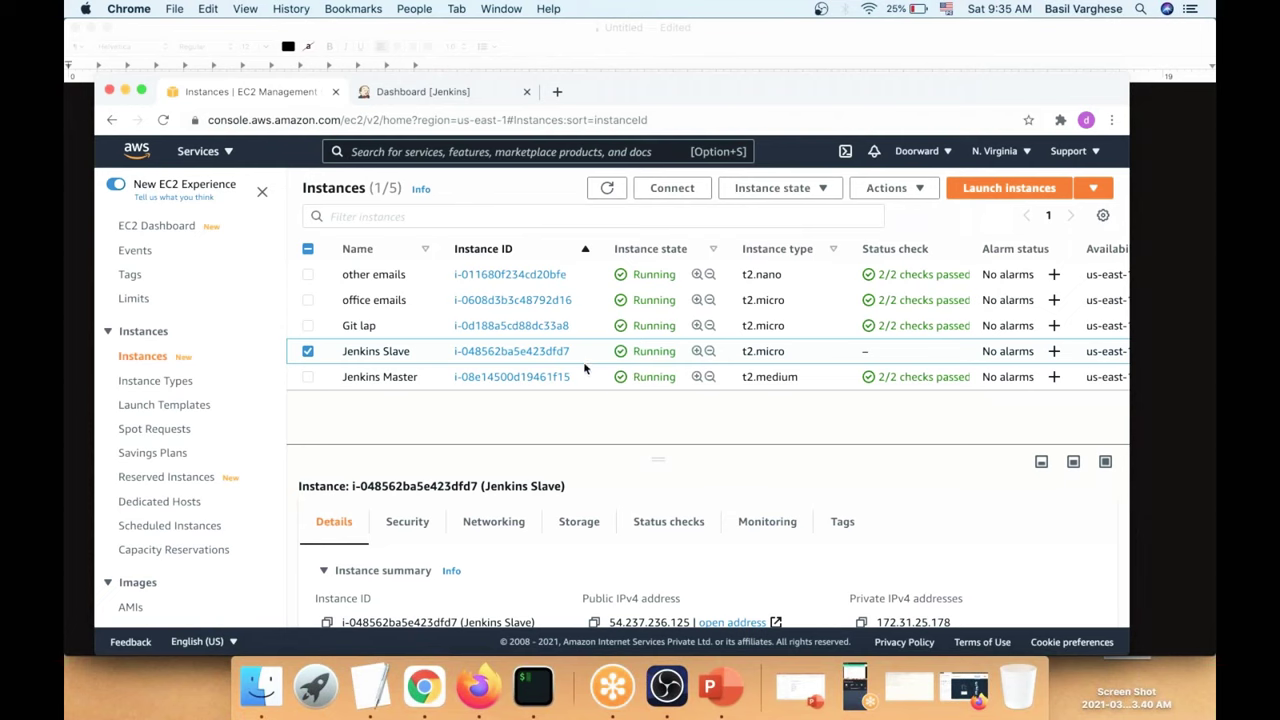
scroll(563, 597, down, 1)
click(593, 578)
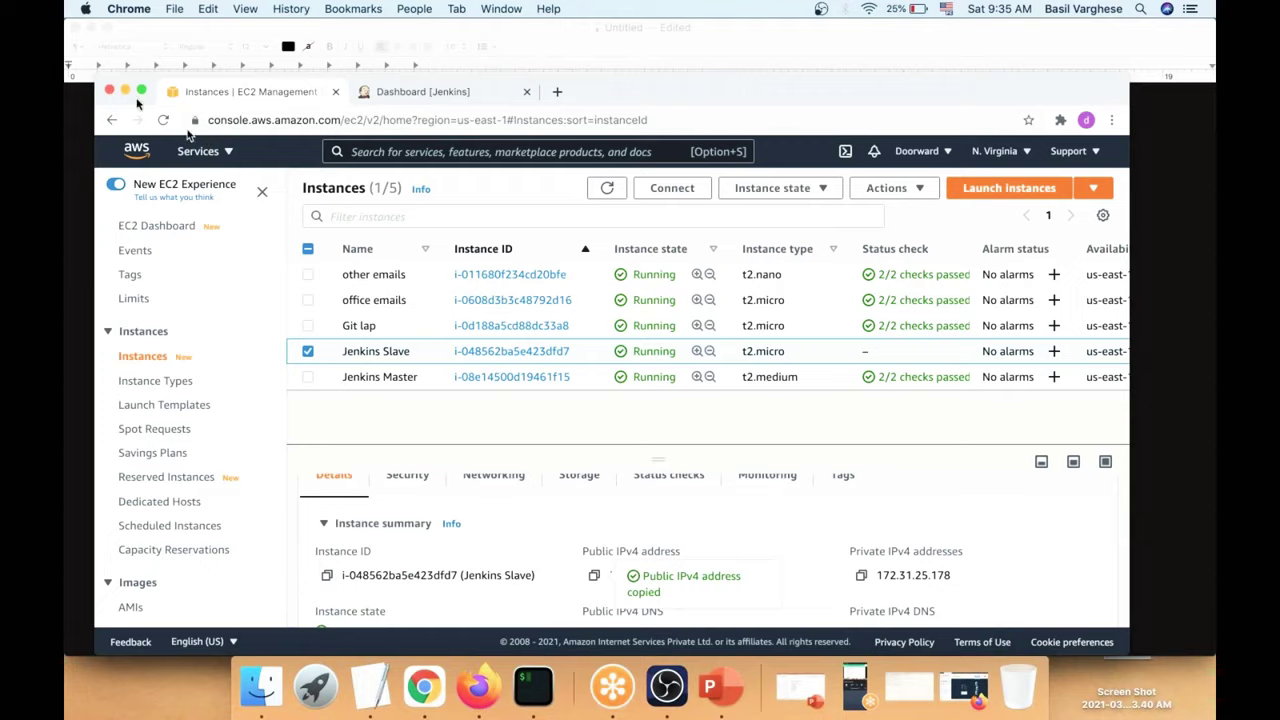
Step: In a new iTerm2 tab, run ssh ubunut@ with the pasted slave IP 54.237.236.125
click(125, 91)
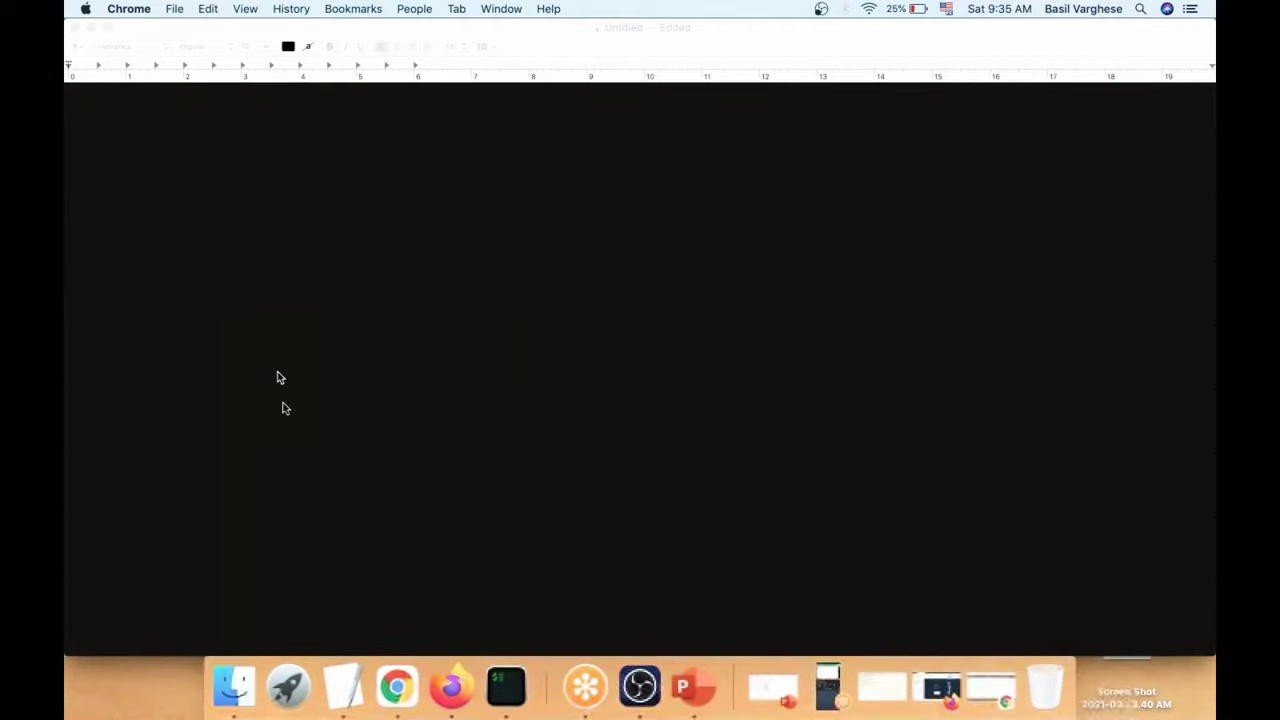
click(522, 693)
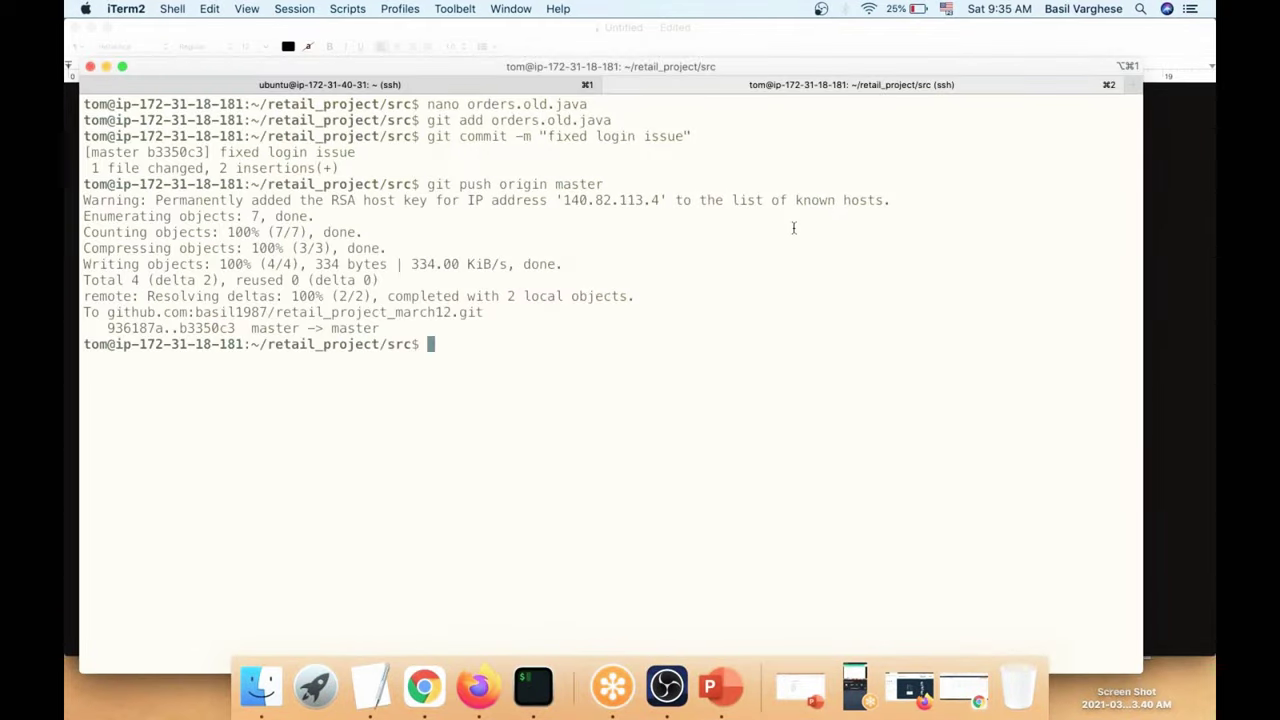
key(super+t)
key(Return)
key(Return)
key(Return)
text(ssh ubunut@)
key(super+v)
key(Return)
Step: Accept the host key and try sudo su -; the login is refused with Permission denied (publickey)
text(yes)
key(Return)
text(sudo su -)
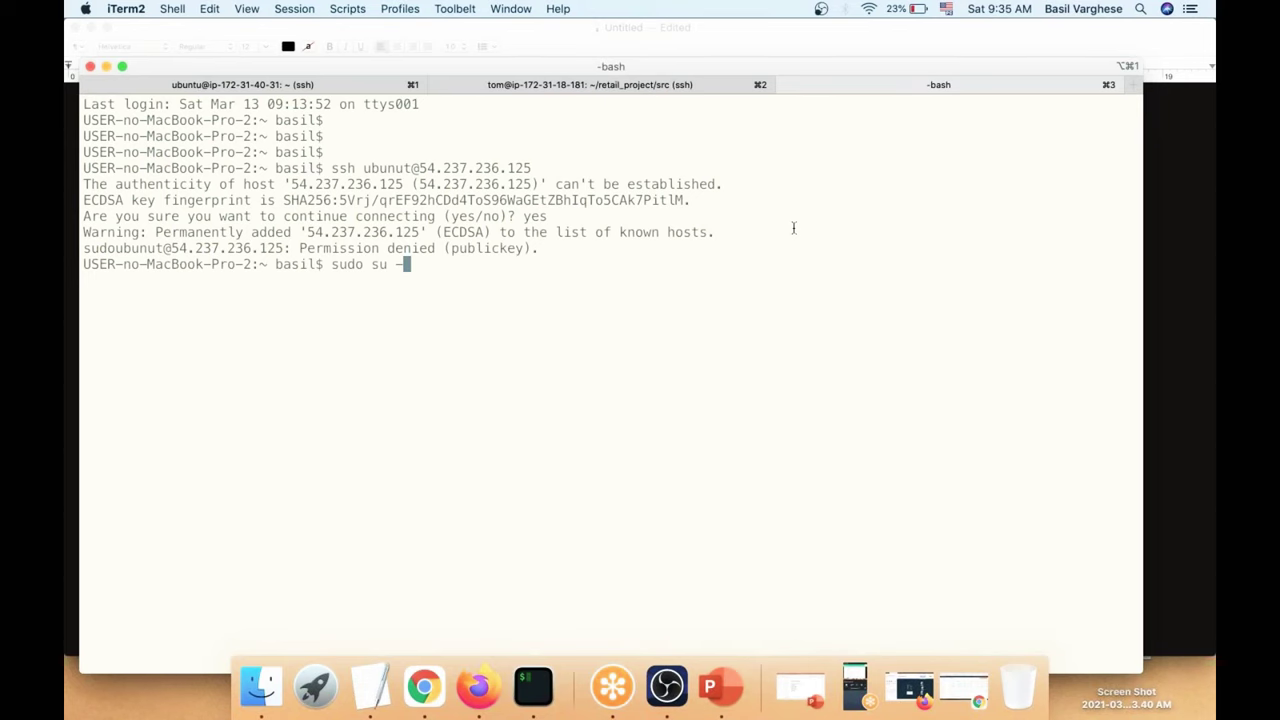
key(Return)
key(Return)
key(Return)
key(Return)
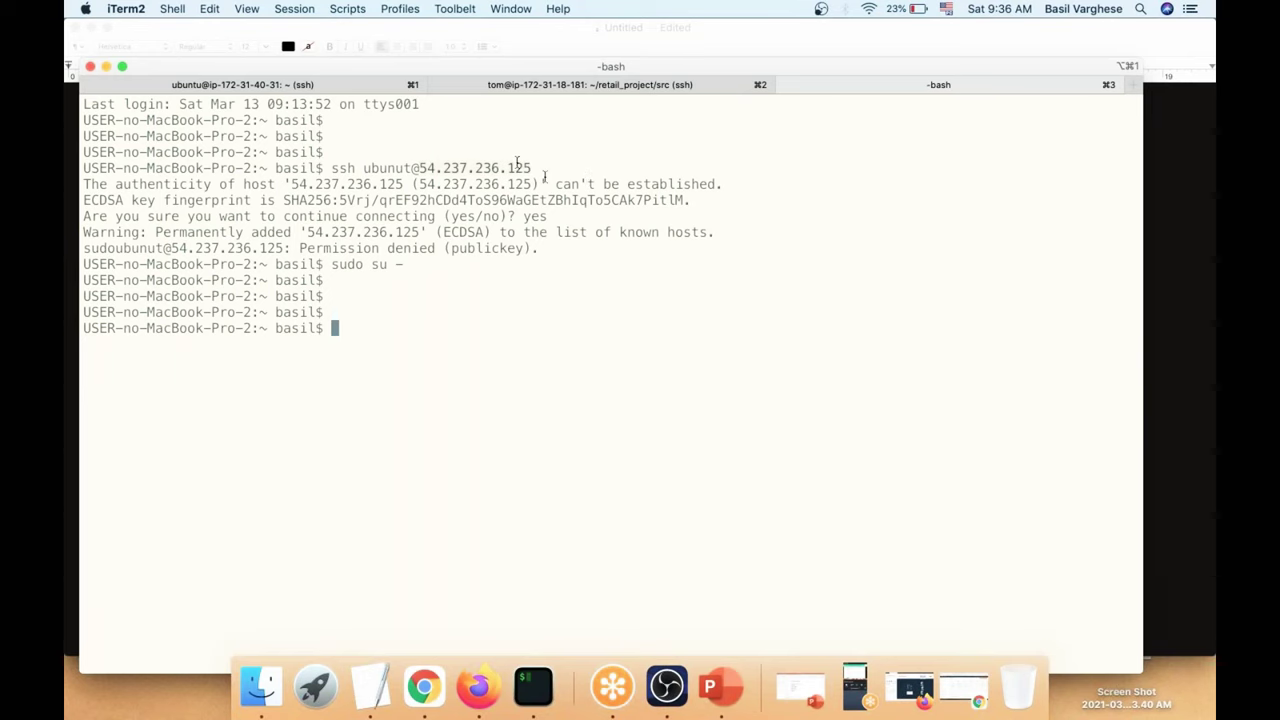
key(super+Tab)
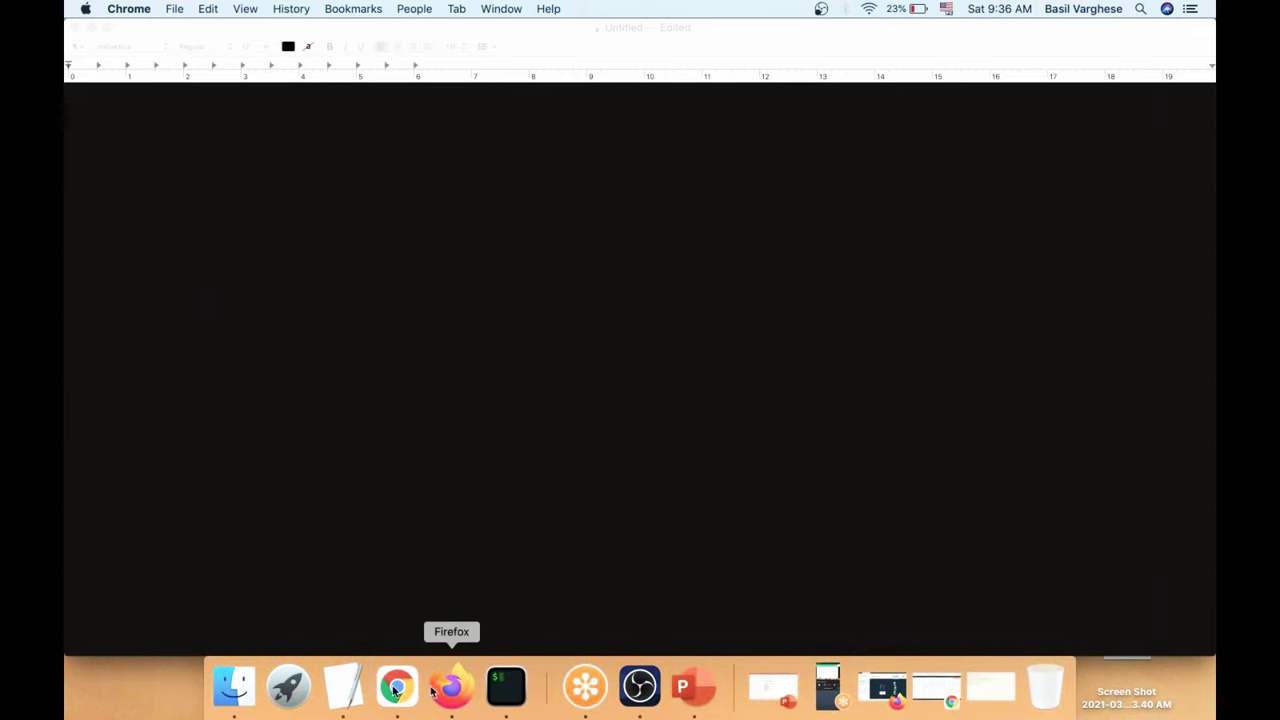
Step: Correct the misspelt user name to ubuntu and SSH into the slave server
click(507, 688)
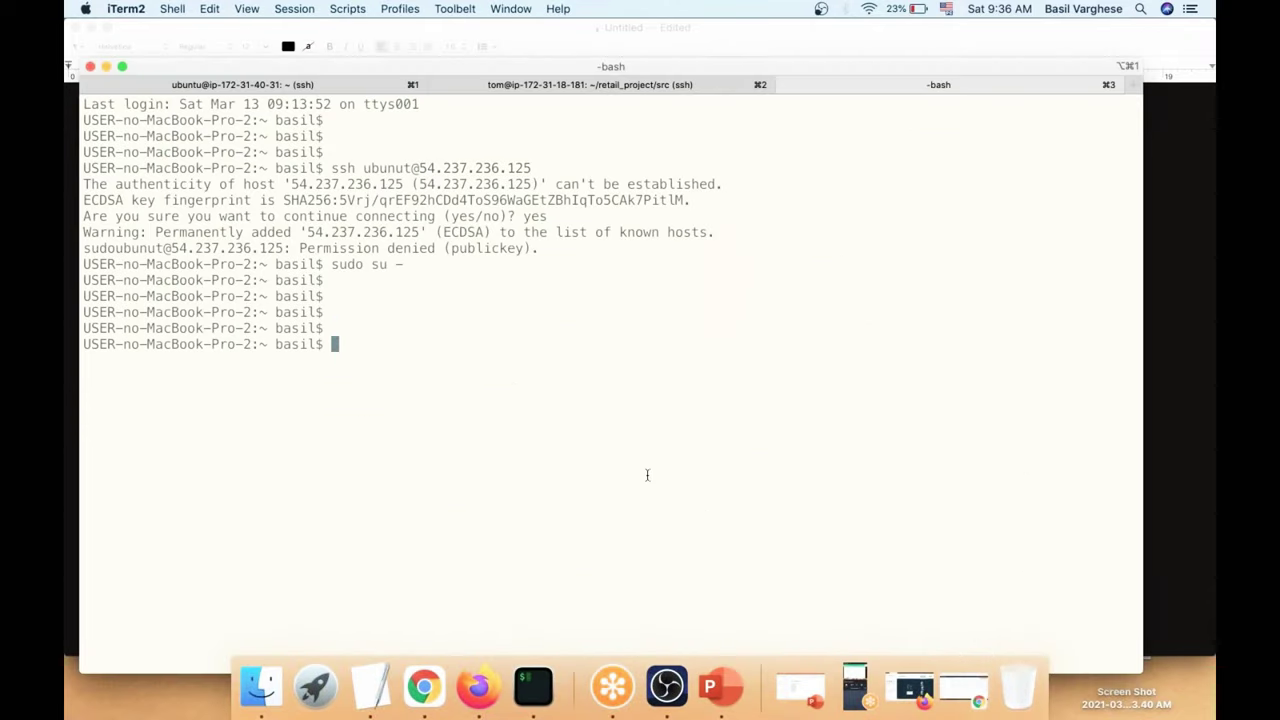
key(Return)
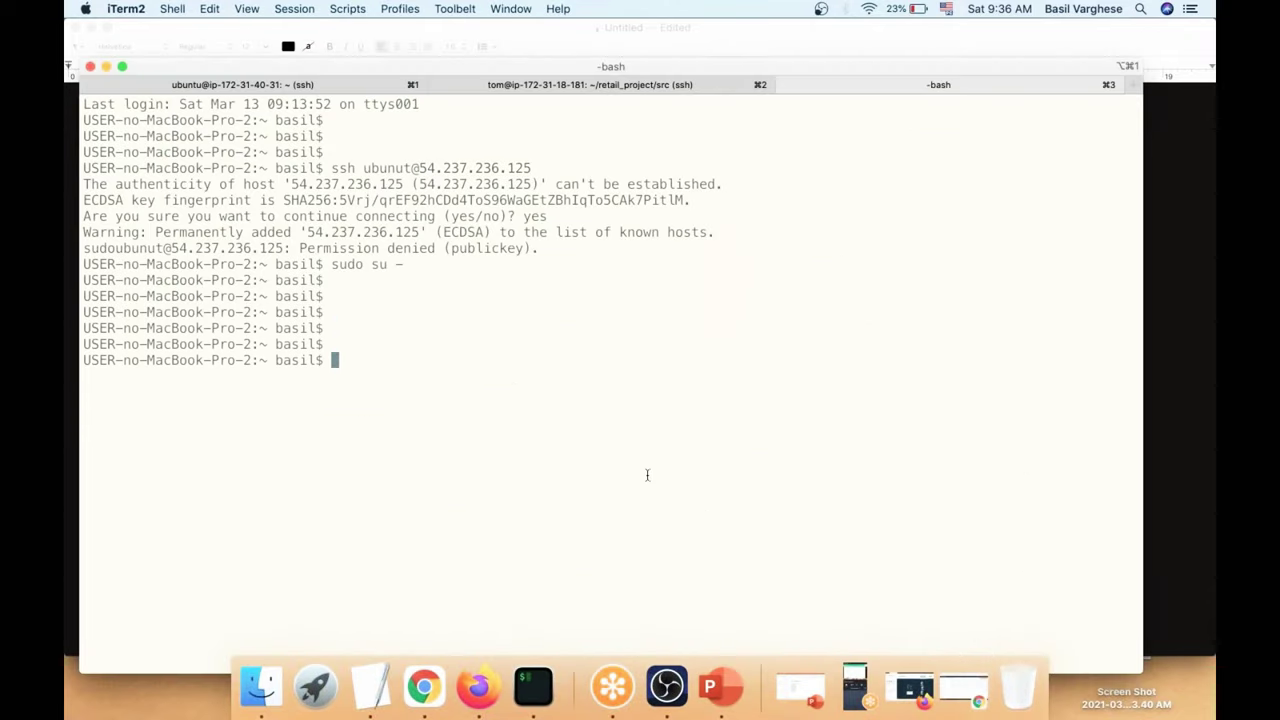
key(Up)
key(Up)
key(Left)
key(Left)
key(Left)
key(Left)
key(Left)
key(Left)
key(Left)
key(Left)
key(Left)
key(Left)
key(Left)
key(Left)
key(Left)
key(Left)
key(Left)
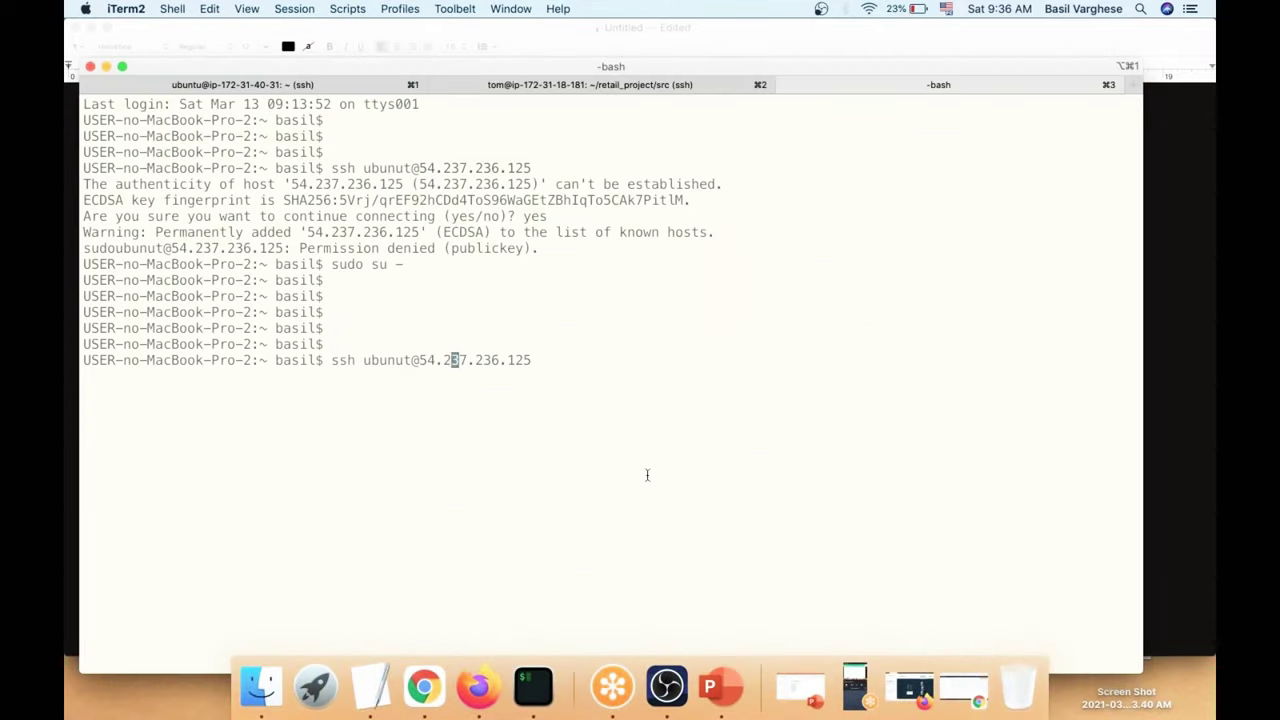
key(BackSpace)
key(BackSpace)
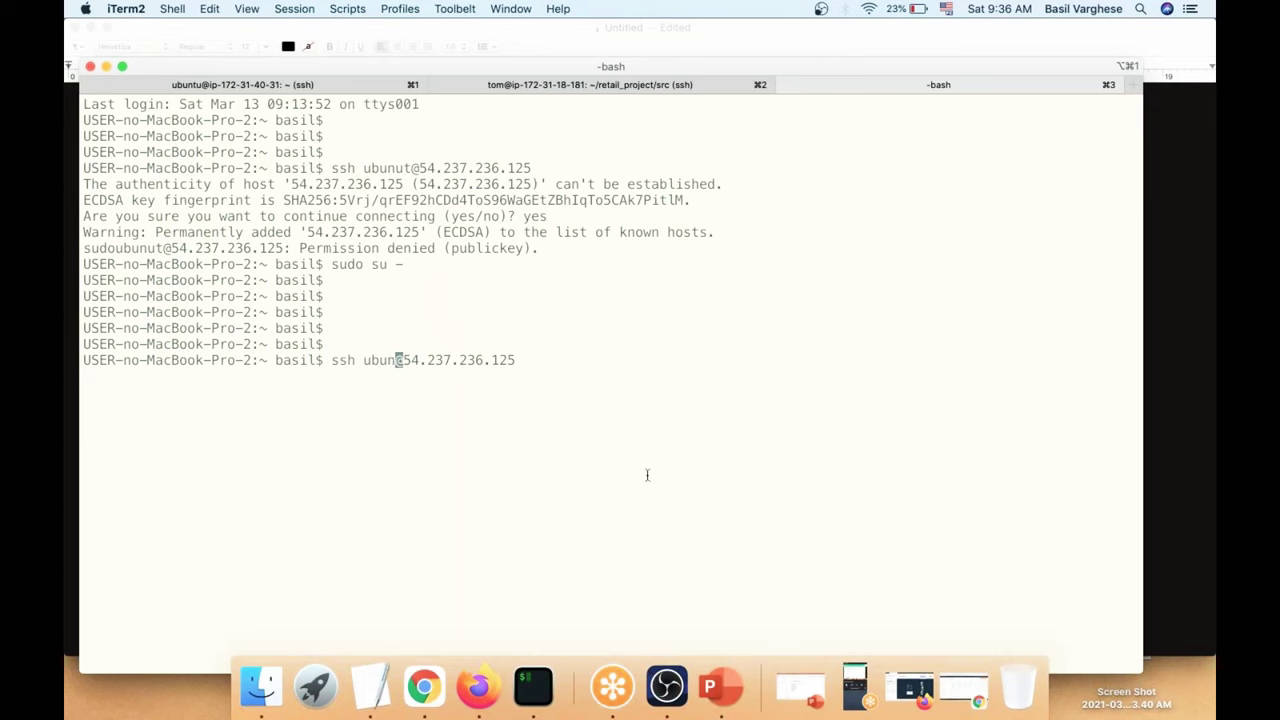
text(tu)
key(Return)
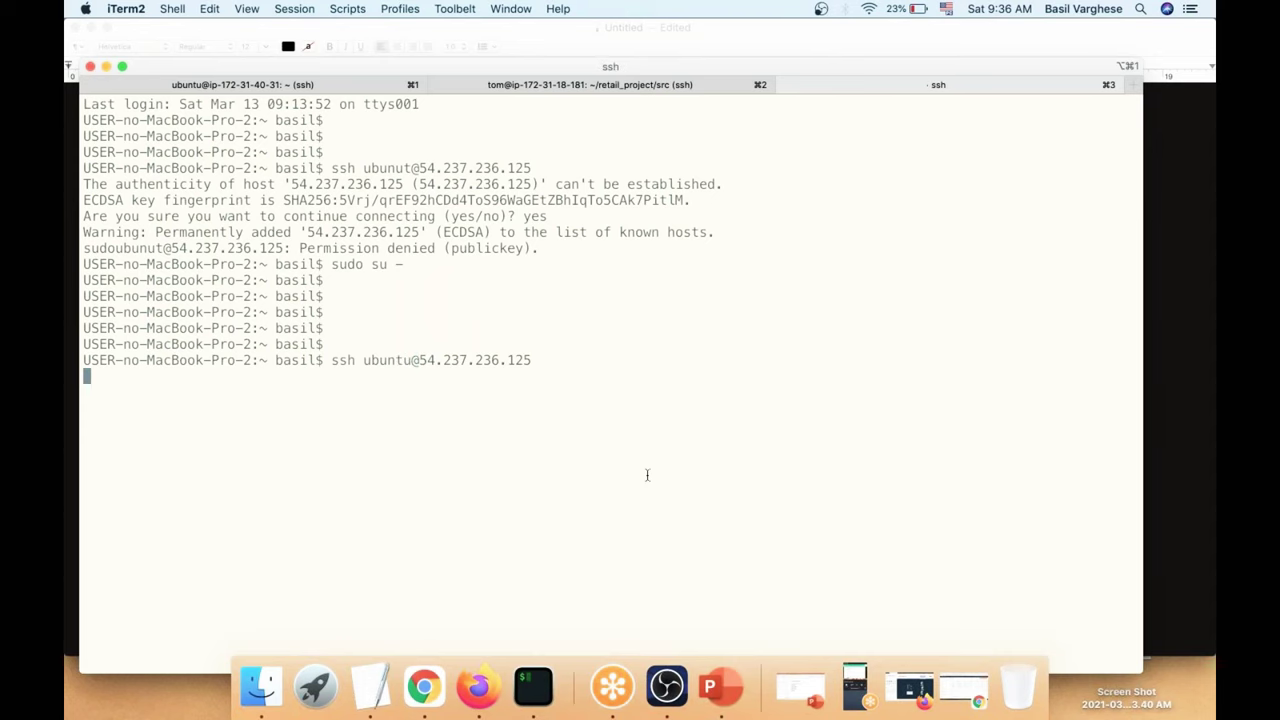
Step: Become root with sudo su -, clear the screen, and begin typing 'useradd -s /bin/bash -m -d'
text(sudo su -)
key(Return)
key(ctrl+l)
key(Return)
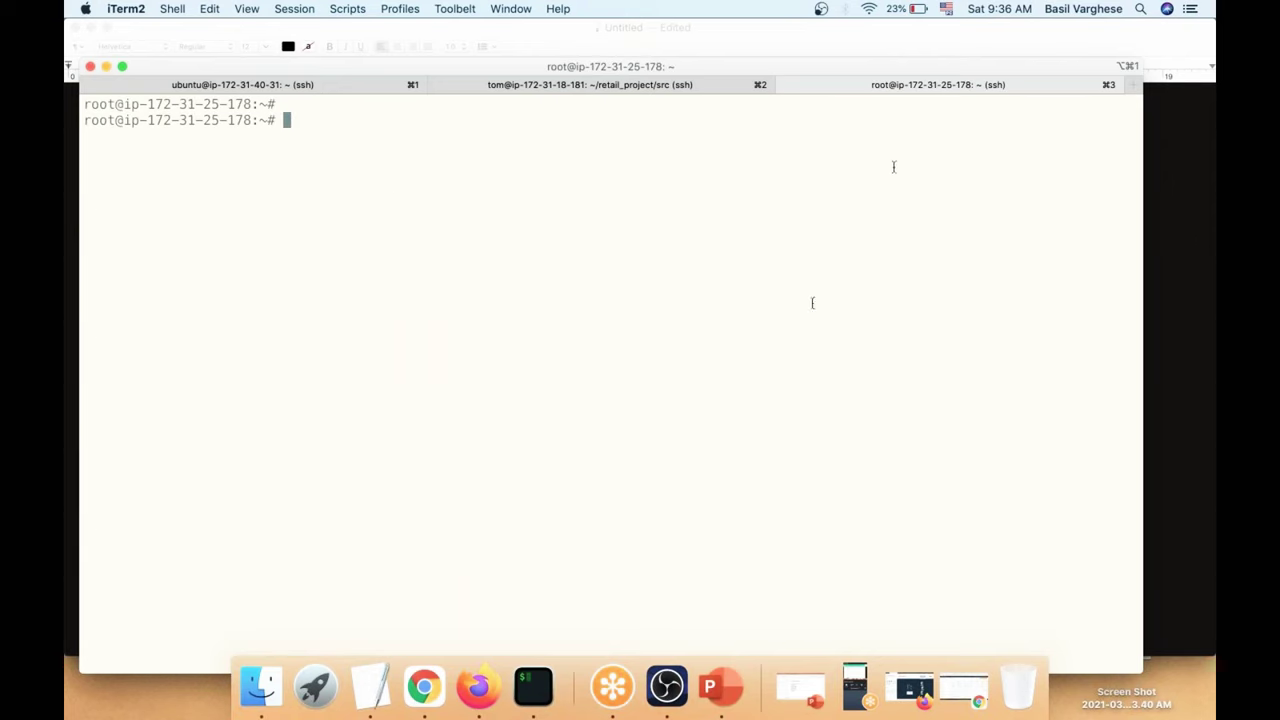
drag(820, 64, 815, 48)
text(useradd -s /b)
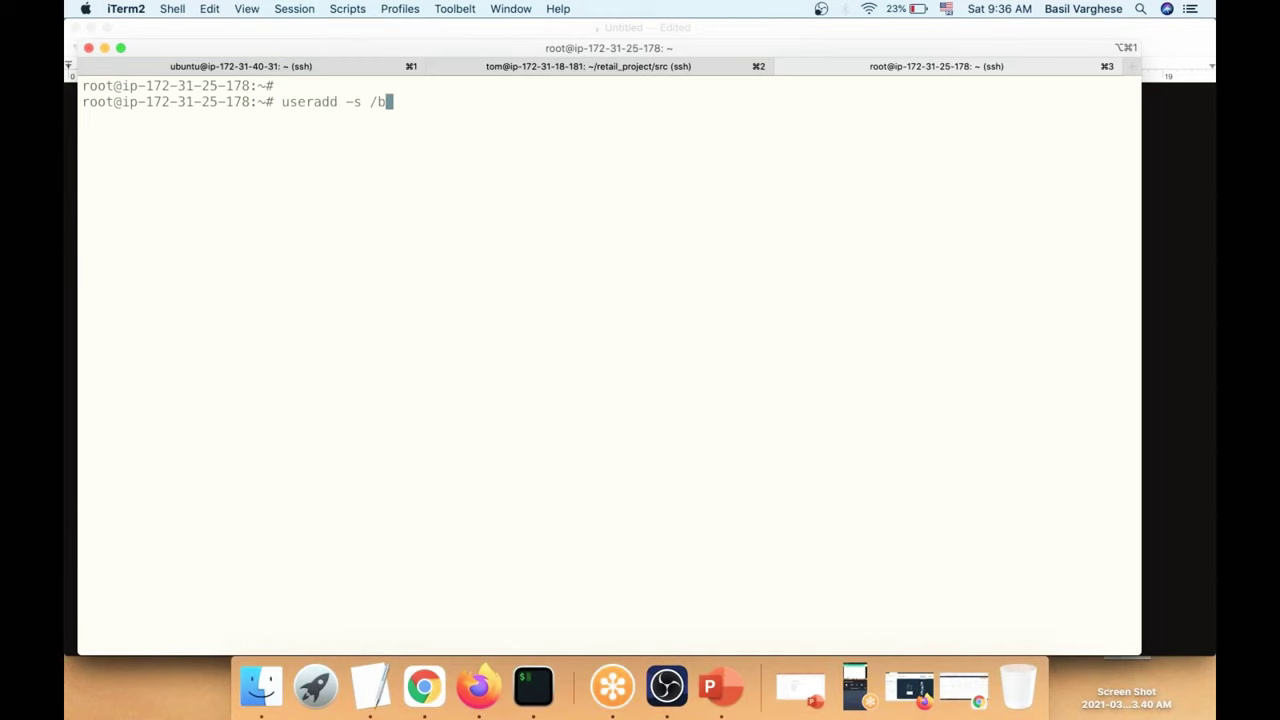
text(in/bash -m -d)
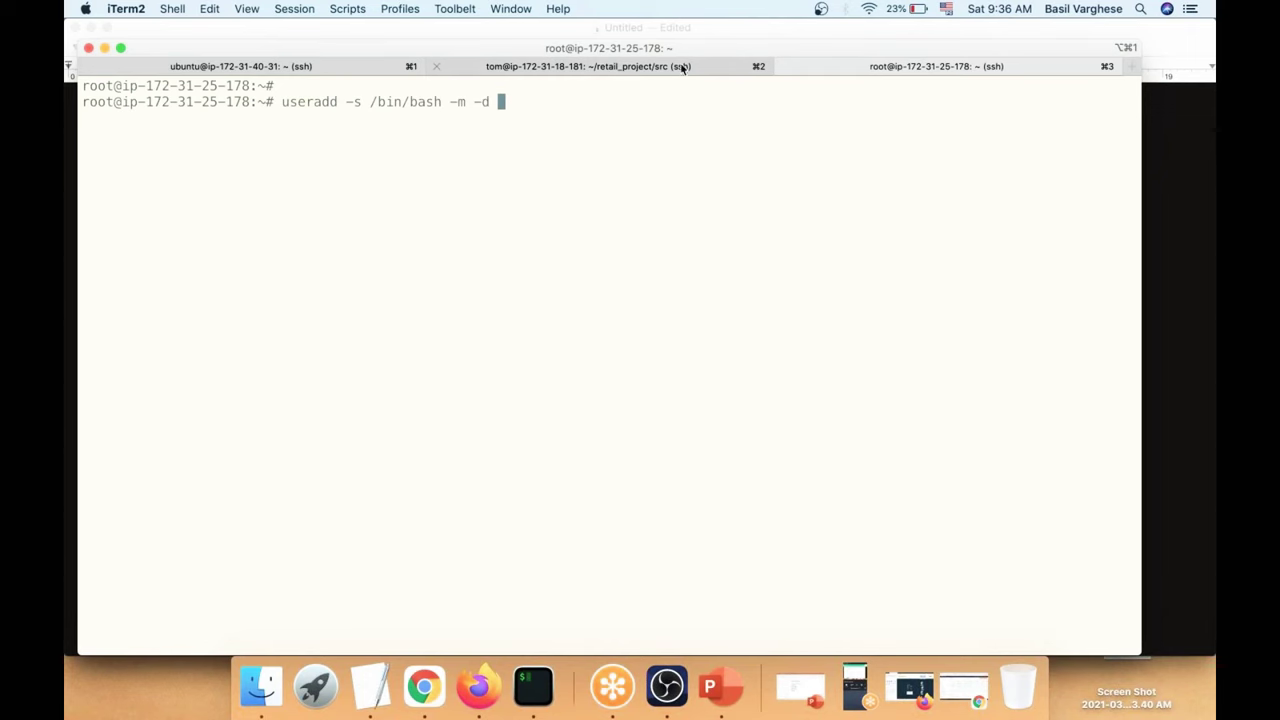
Step: Review the master, retail_project and slave root sessions in the open tabs
click(230, 66)
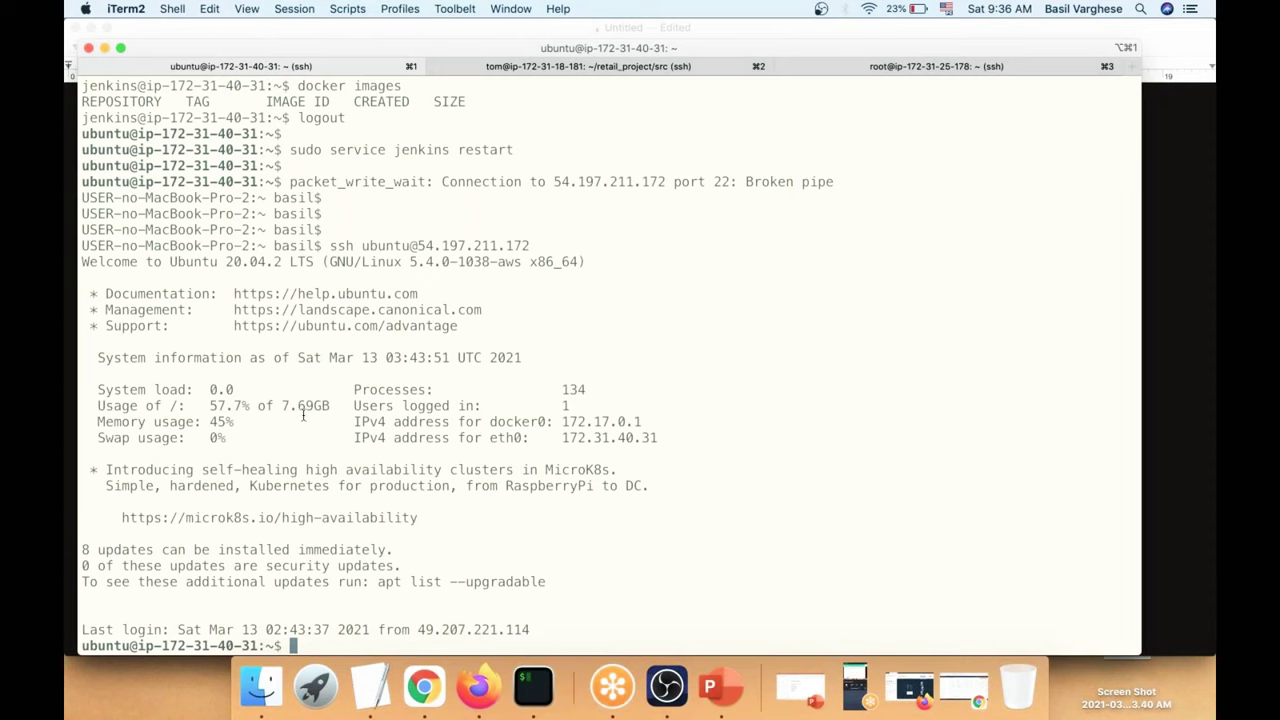
click(655, 66)
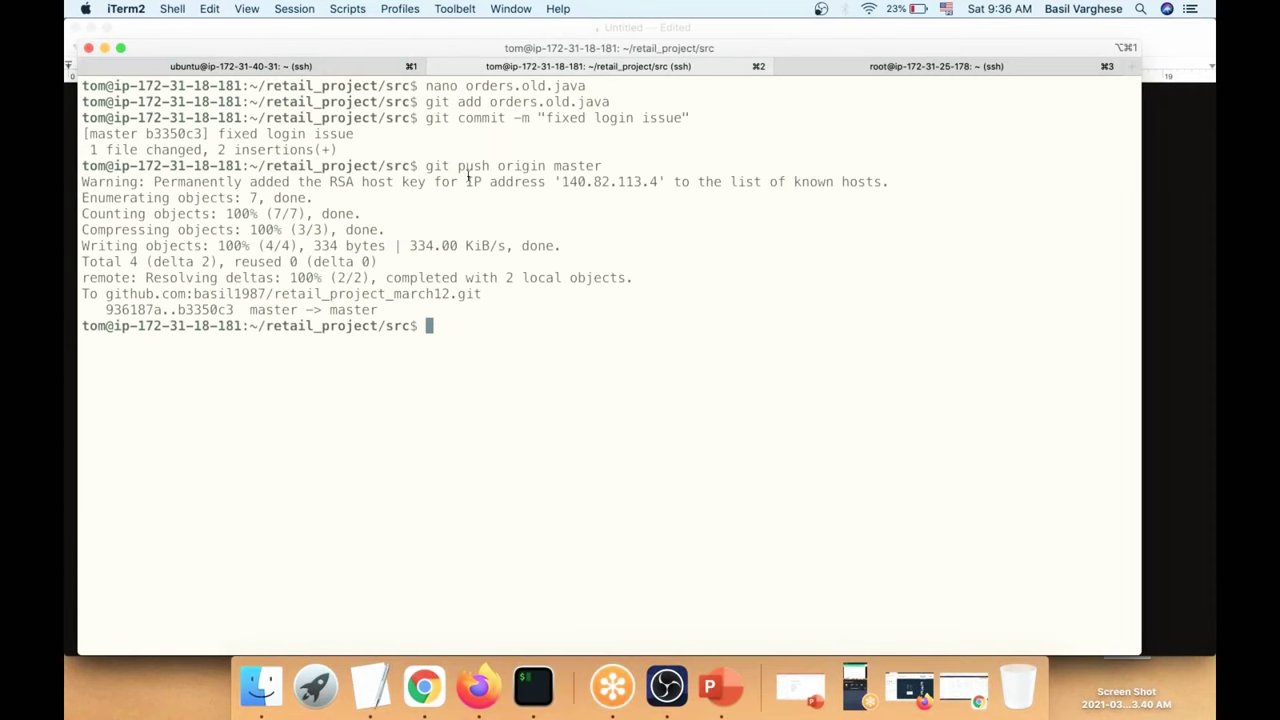
scroll(467, 177, up, 4)
click(216, 68)
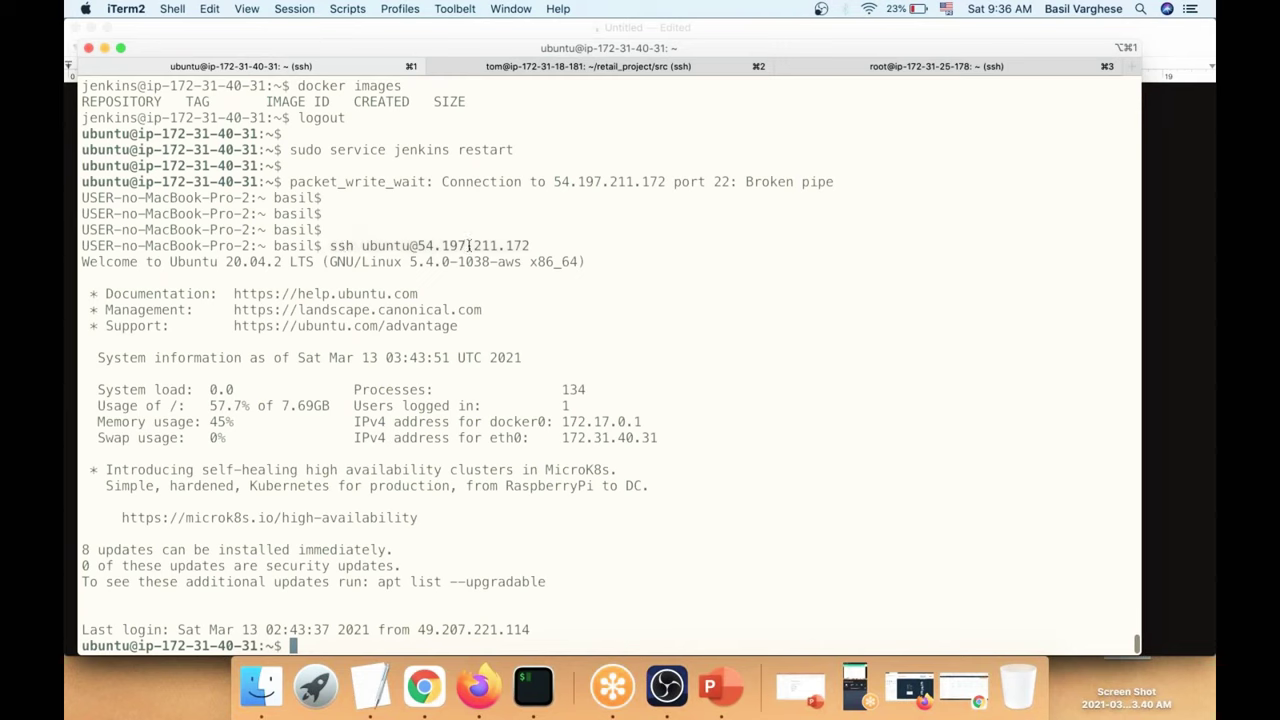
click(965, 68)
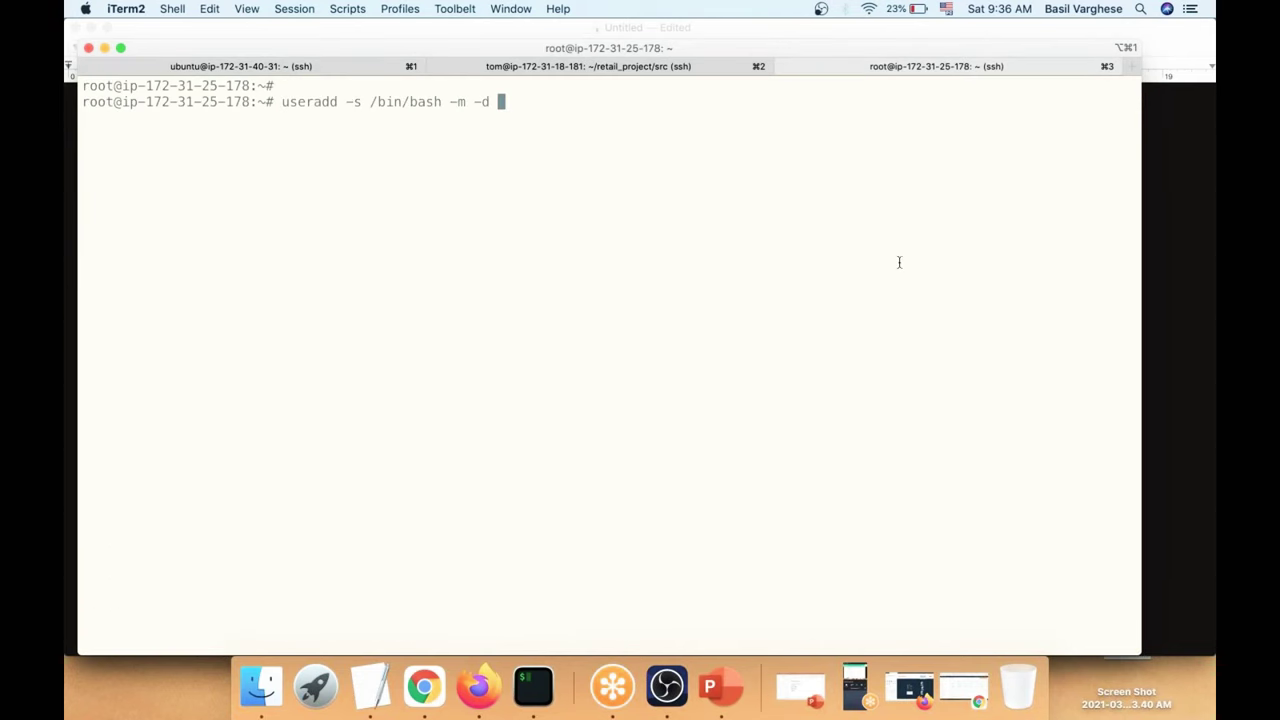
key(super+t)
text(ssh ubuntu@54.197.211.172)
key(Return)
text(sudo su - )
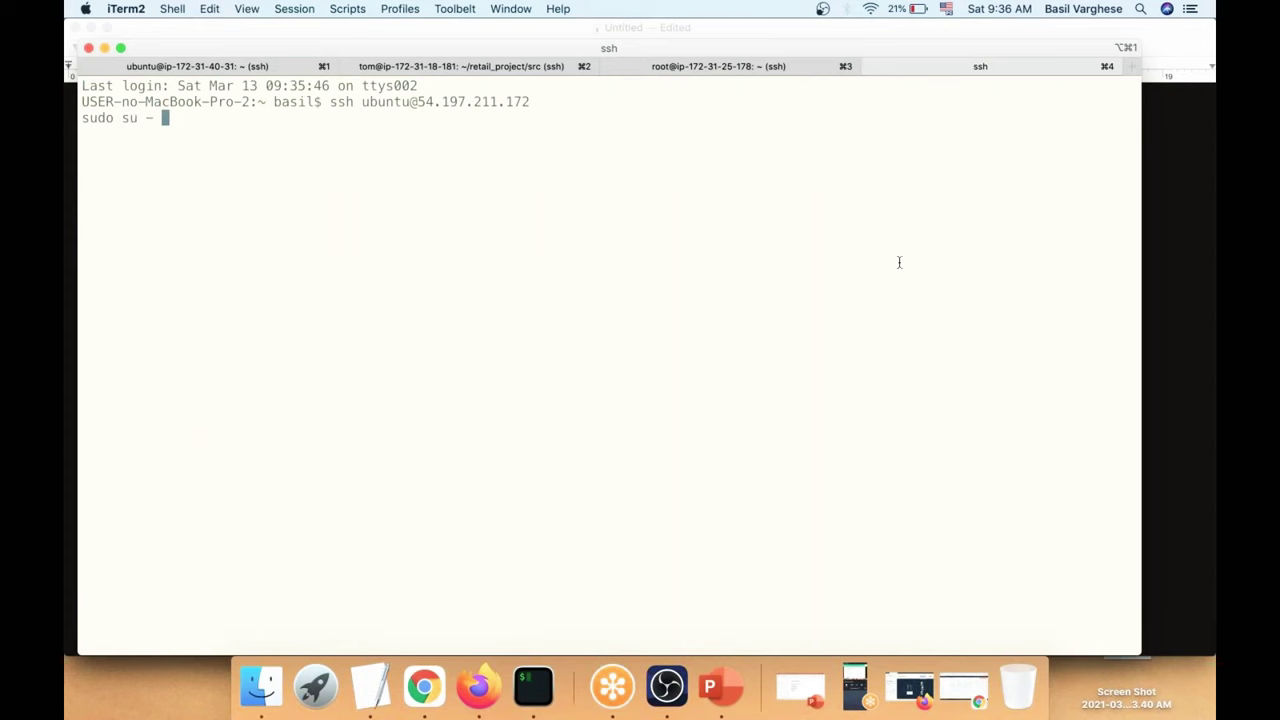
text(jenkins)
key(Return)
text(pwd)
key(Return)
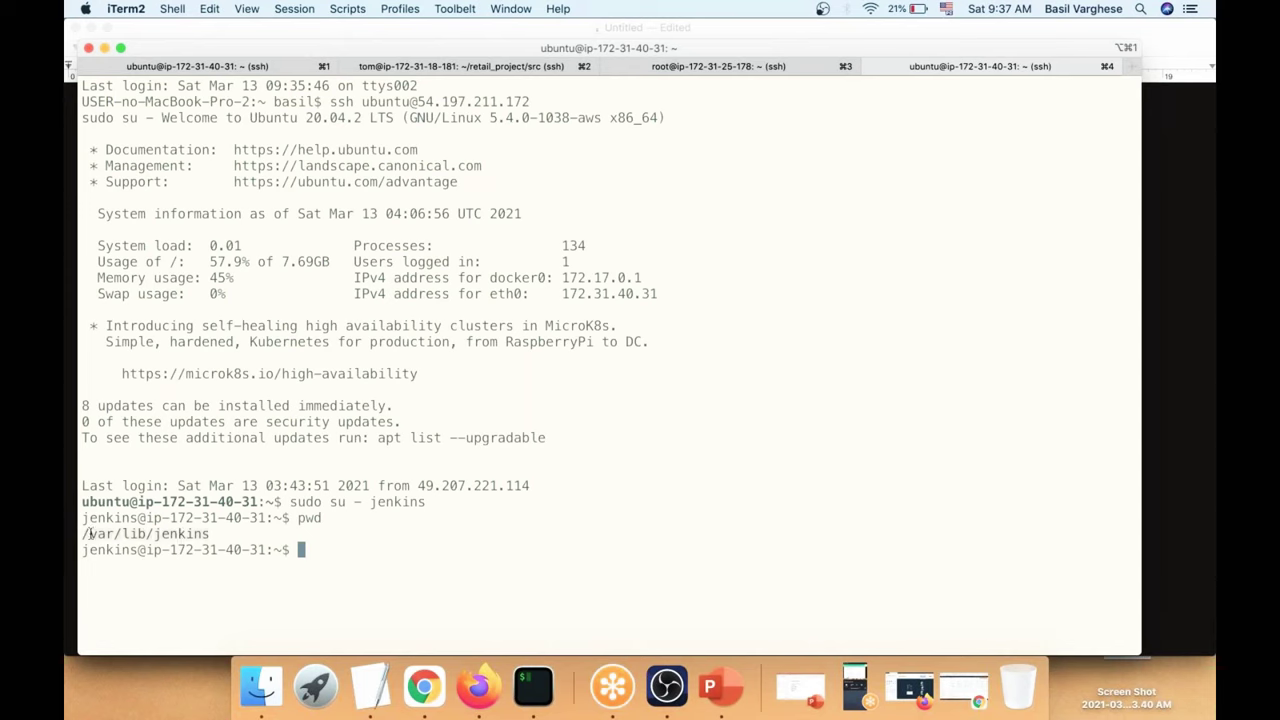
Step: Complete the useradd with home /var/lib/jenkins and user jenkins, close the extra master tab, and run it
click(718, 66)
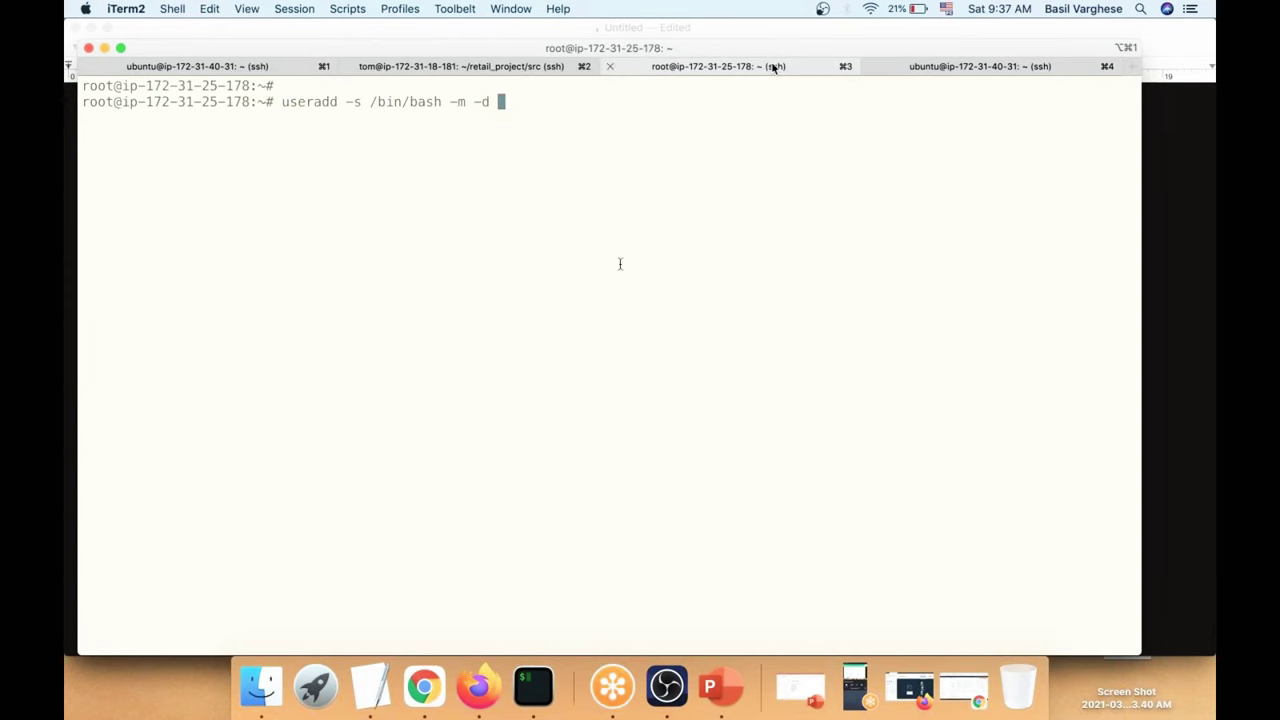
text(/var/lib/jenkins)
text(jenki)
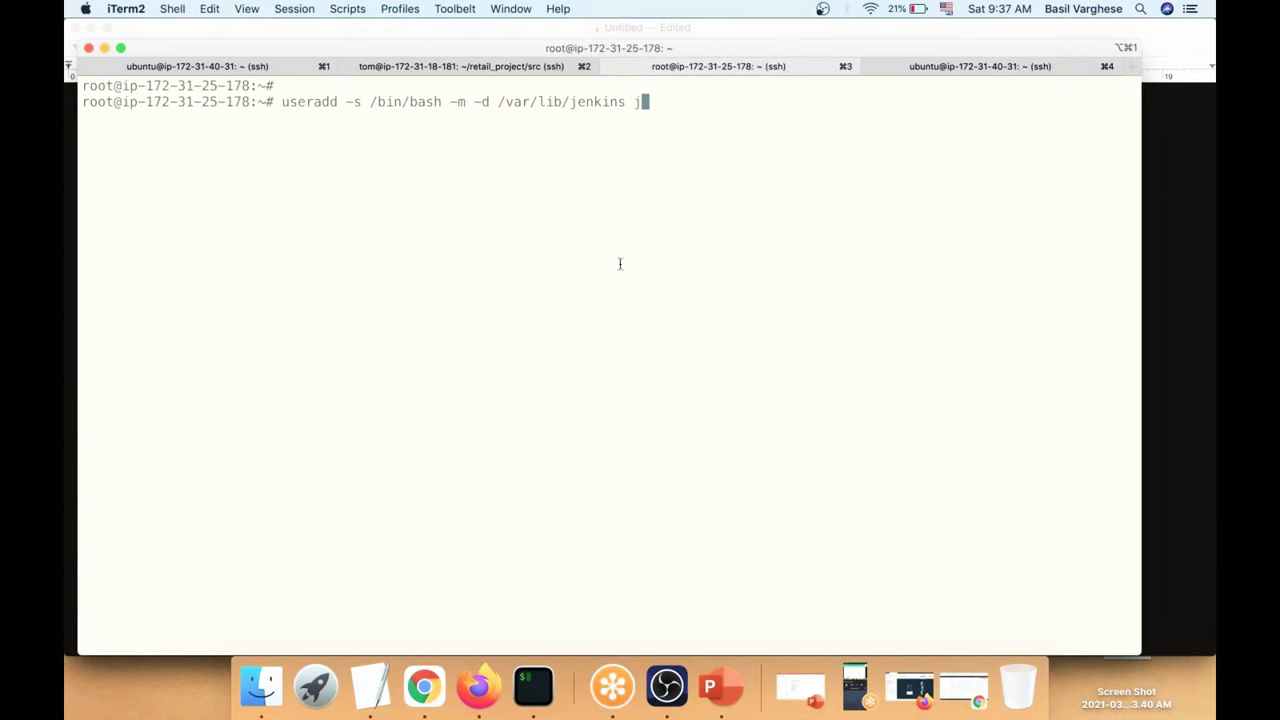
text(ns)
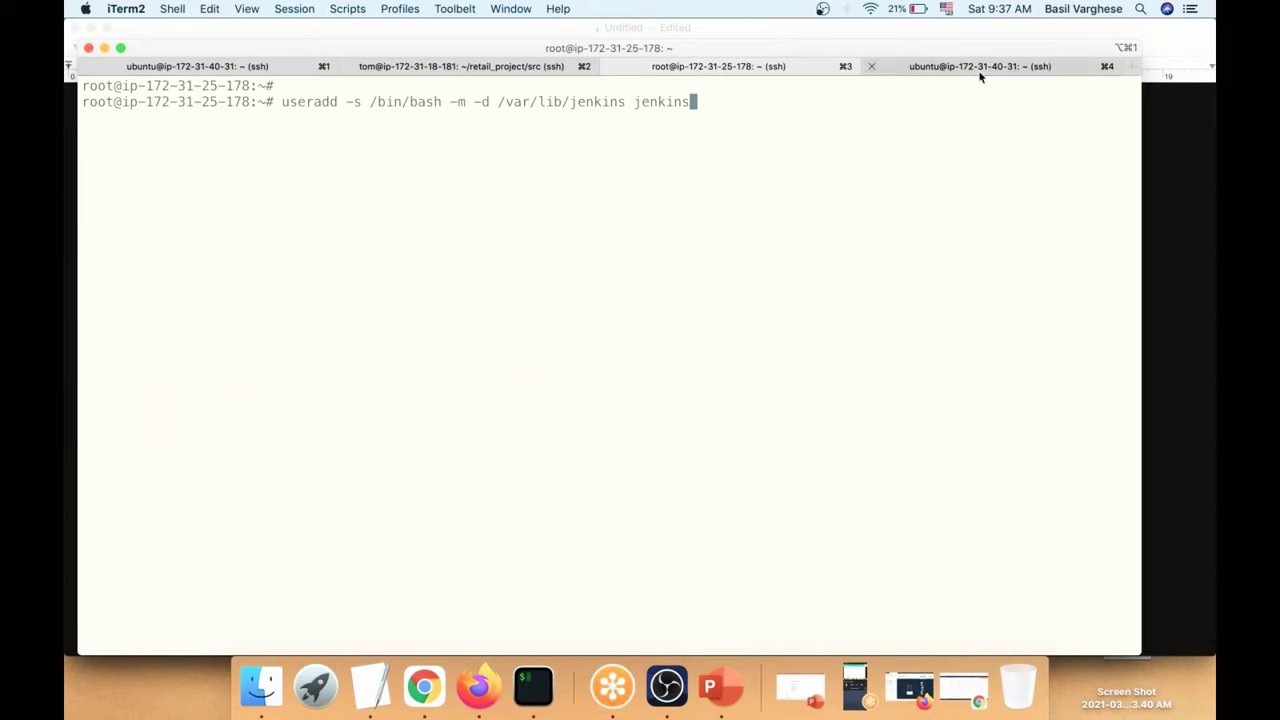
click(980, 70)
click(871, 66)
key(Return)
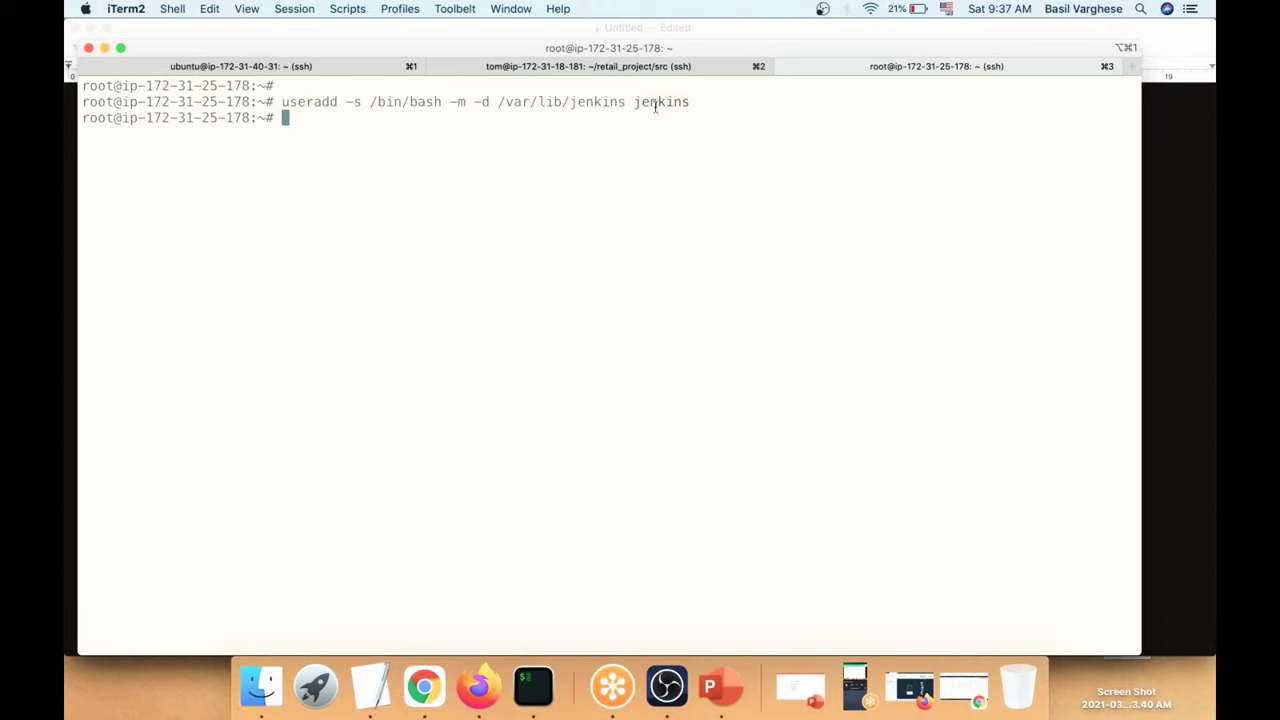
Step: Switch to the jenkins user on the slave and create its .ssh folder
text(su - jenkins)
key(Return)
key(Return)
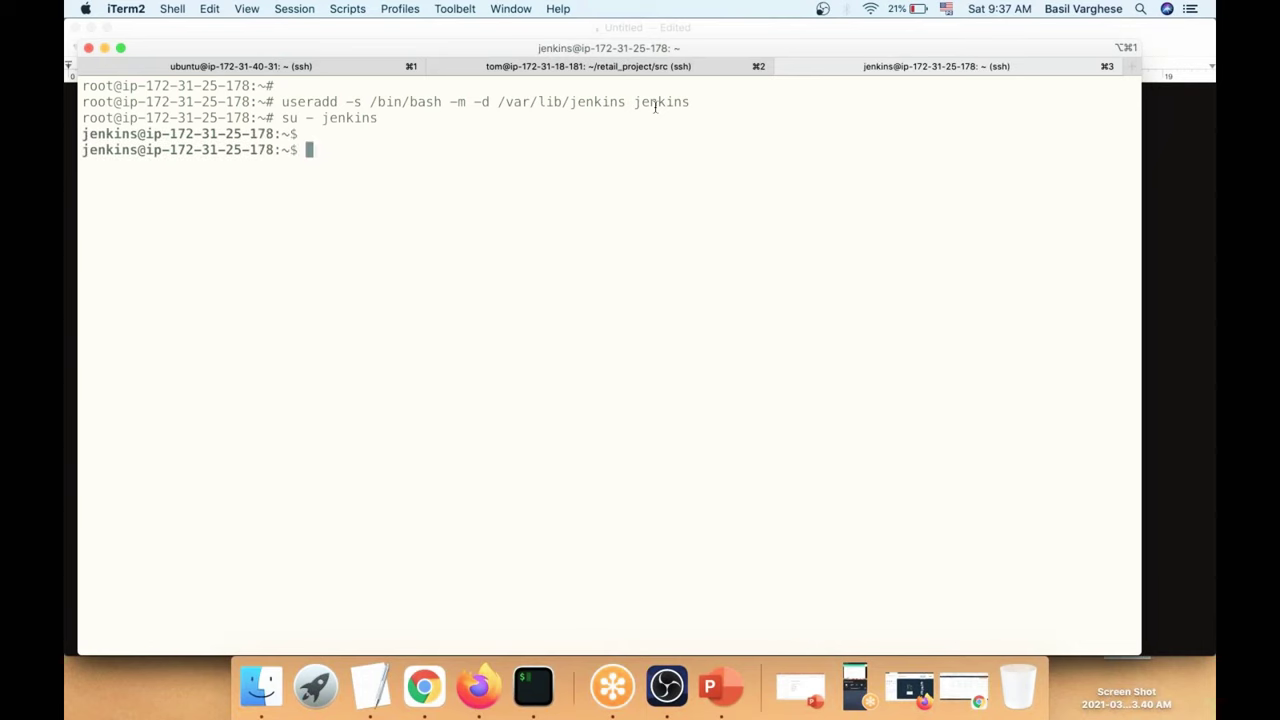
key(Return)
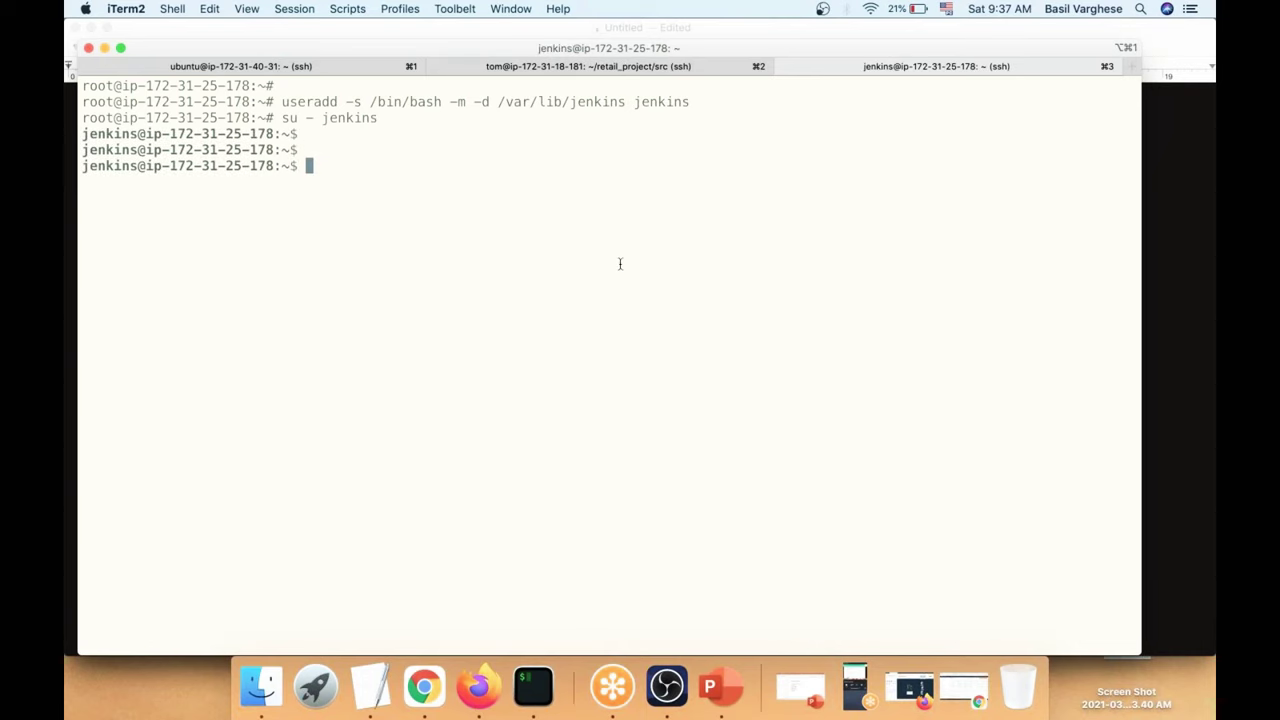
key(Return)
key(Return)
key(Return)
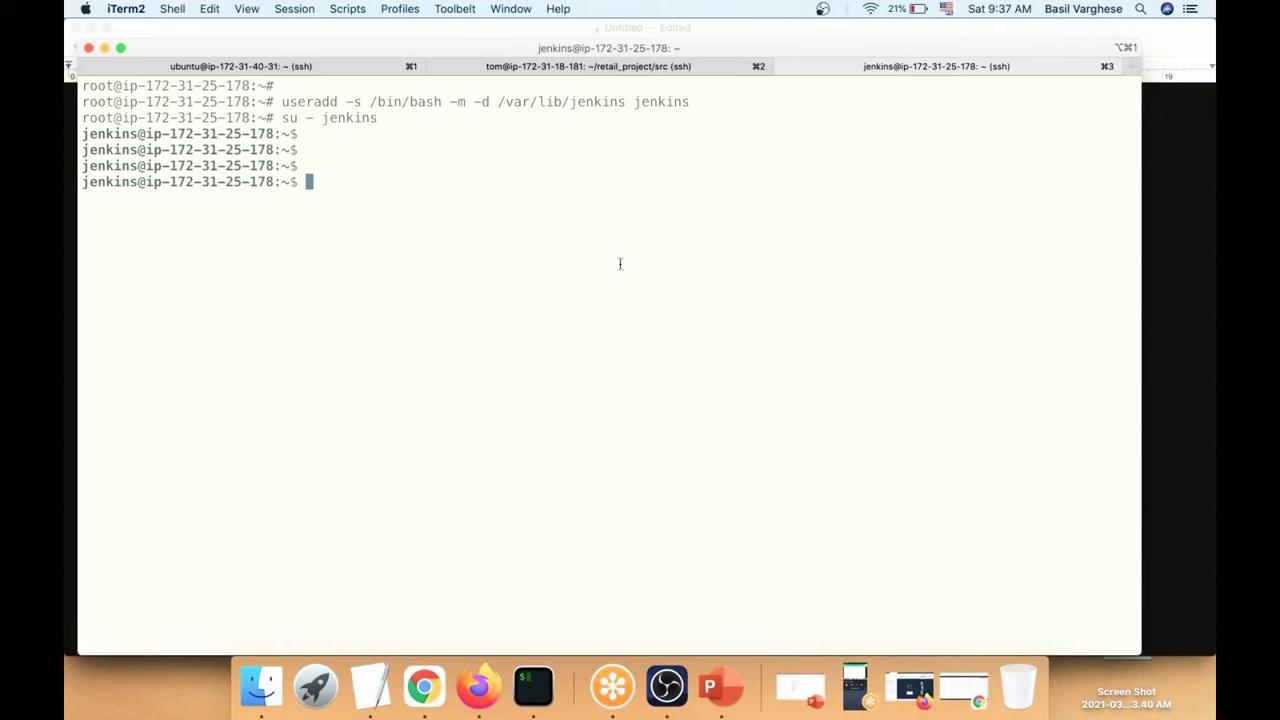
text(mkdir .ssh)
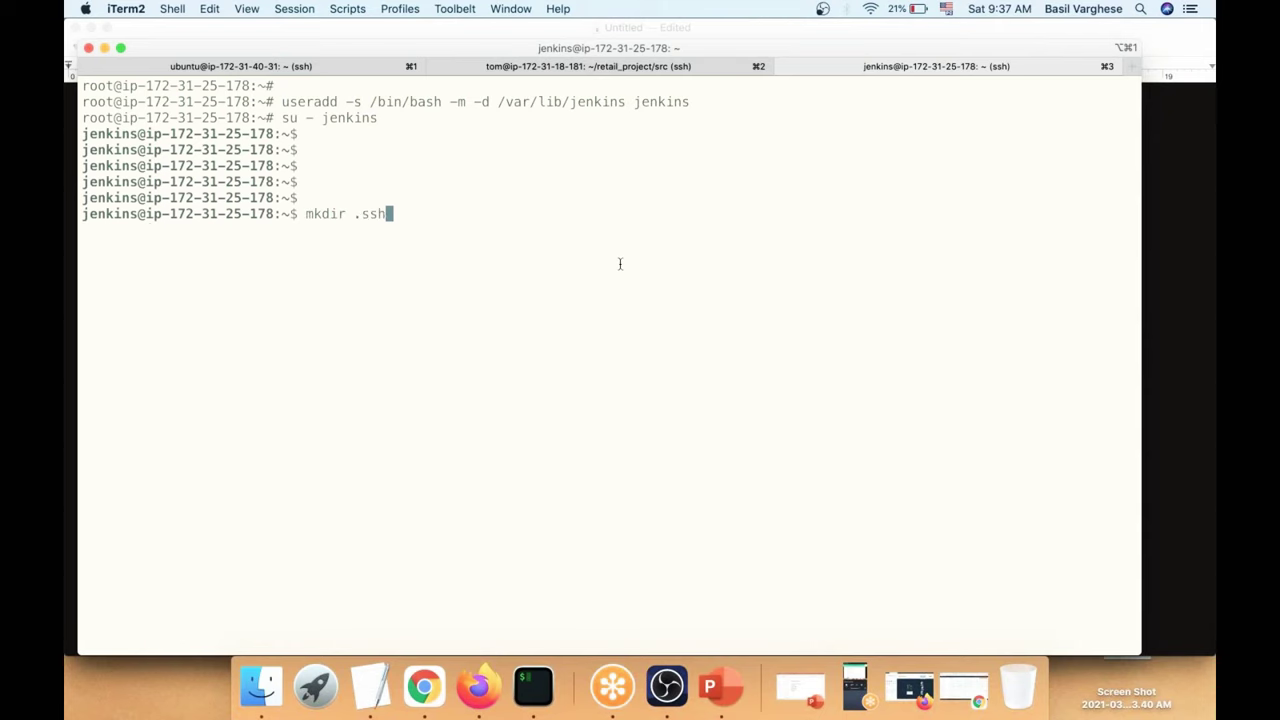
key(Return)
Step: Open a new .ssh/authorized_keys file in nano, then move to the master server's session
text(nano )
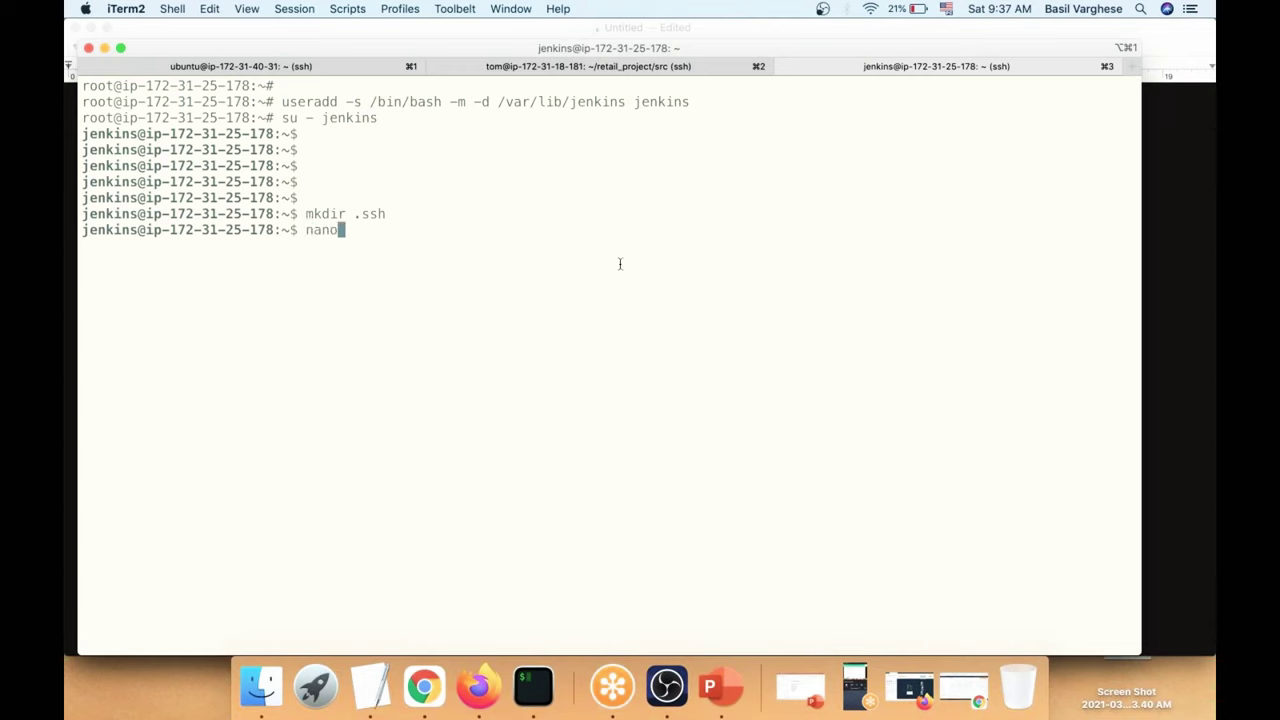
text(.ssh/authorize)
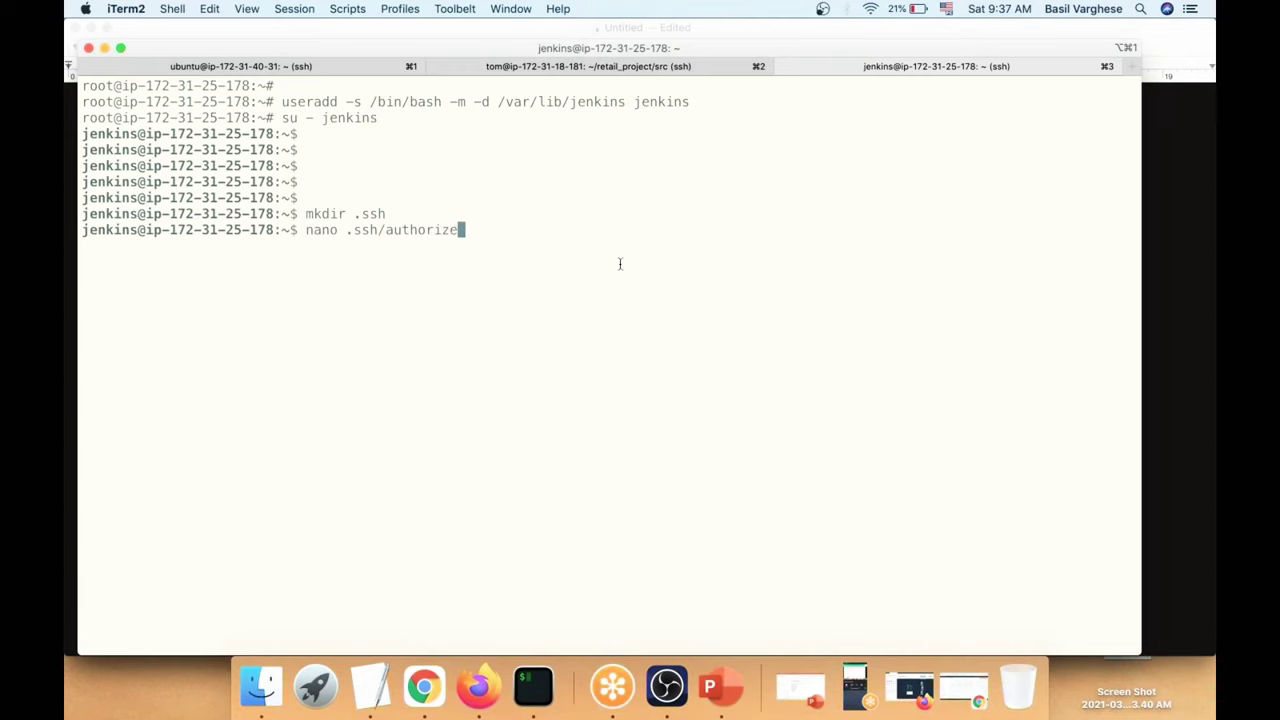
text(d_keys)
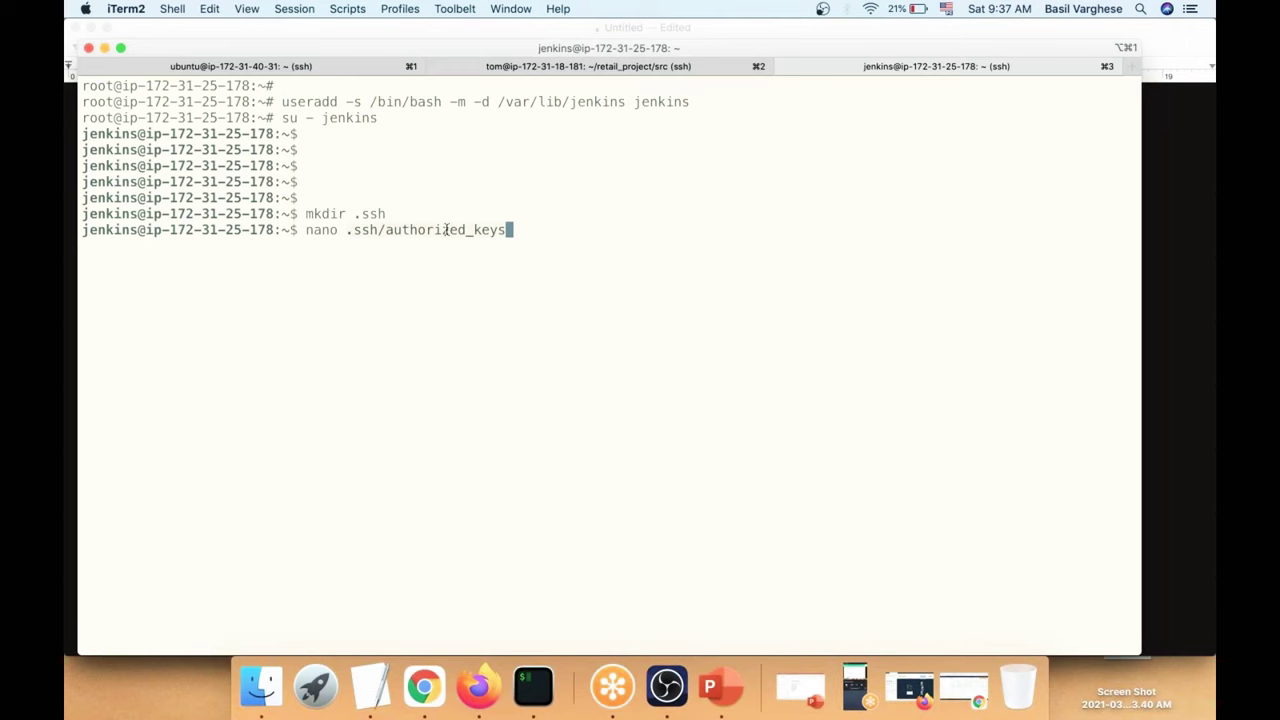
key(Return)
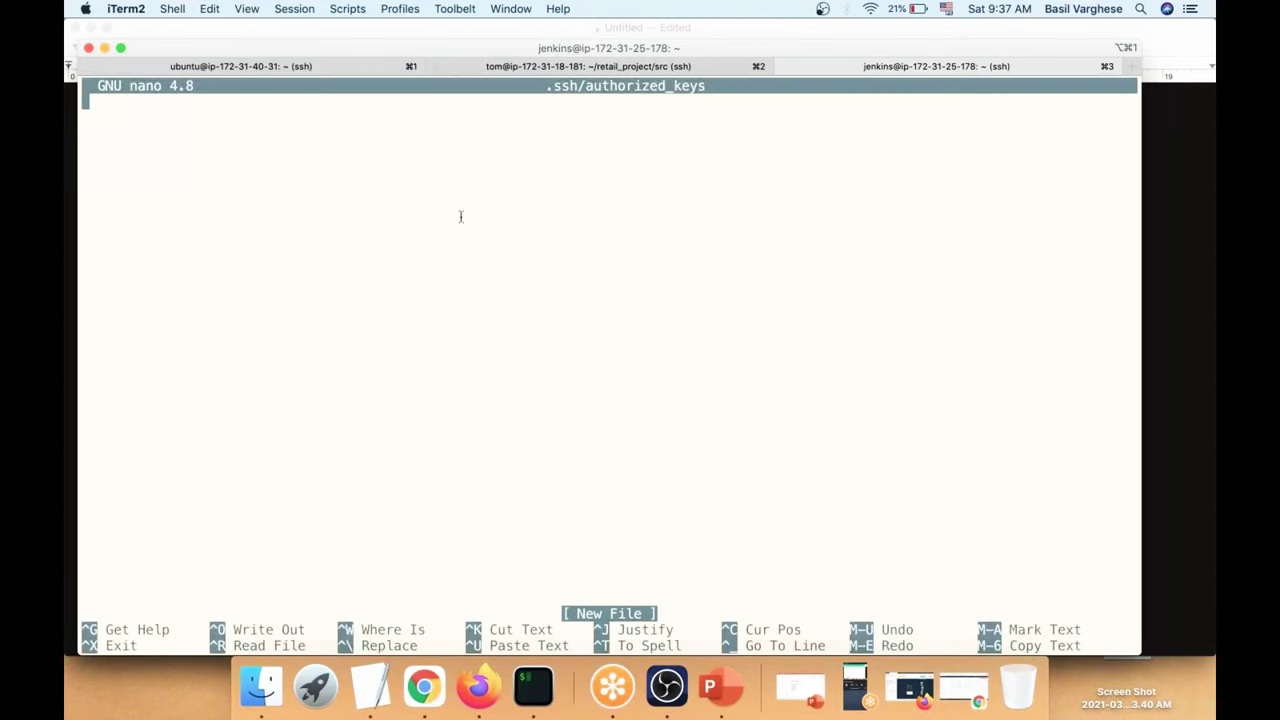
click(680, 66)
click(262, 68)
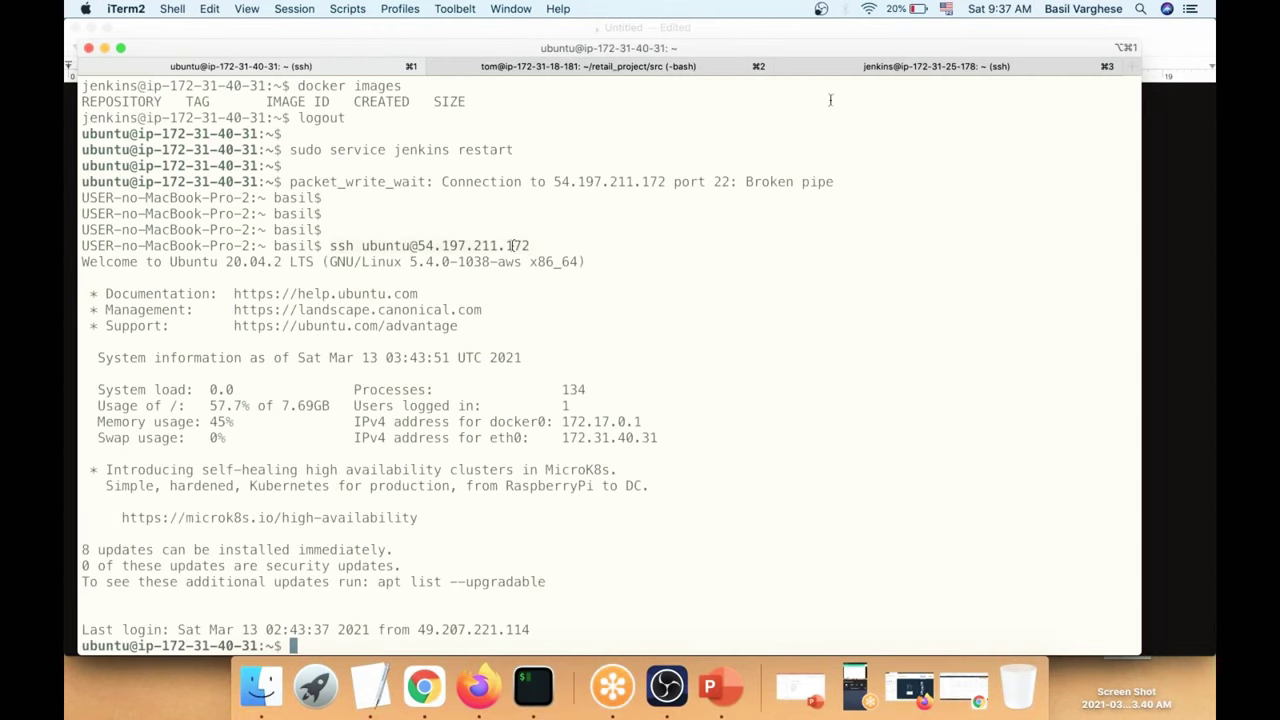
Step: In a new tab, log into the master as the jenkins user and check its home directory
click(880, 68)
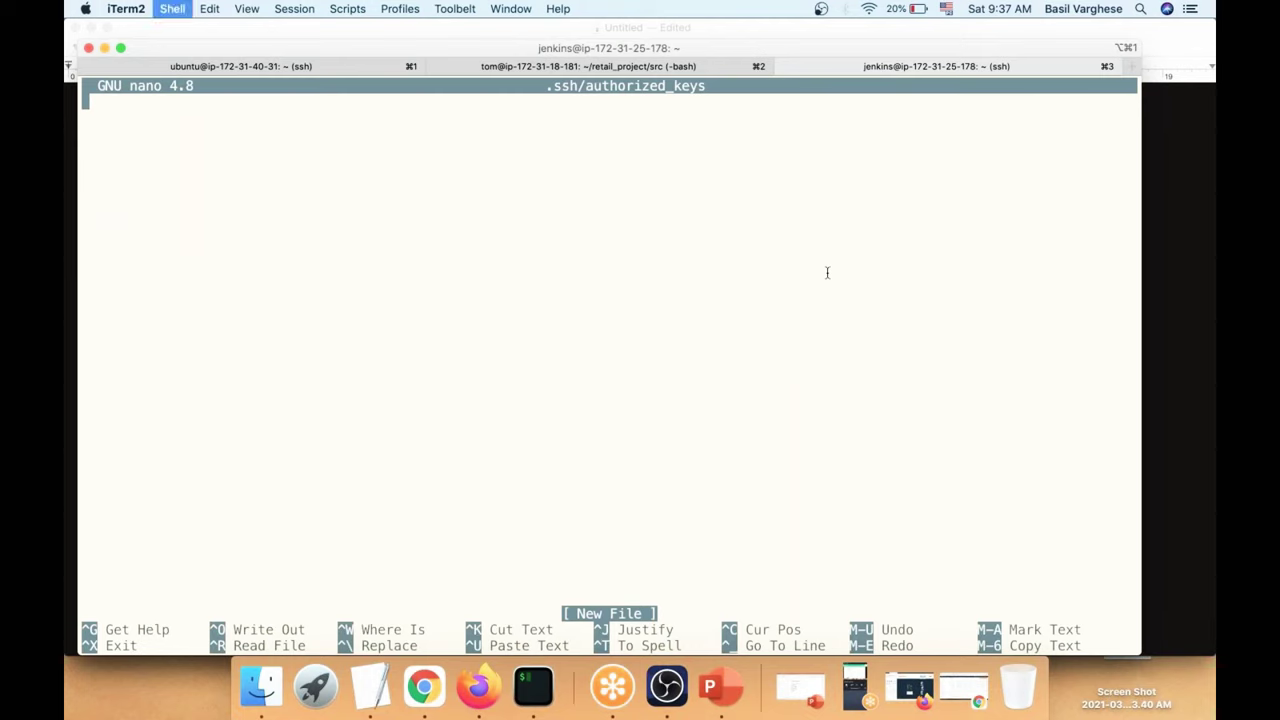
key(super+t)
key(super+v)
key(Return)
text(sudo su -)
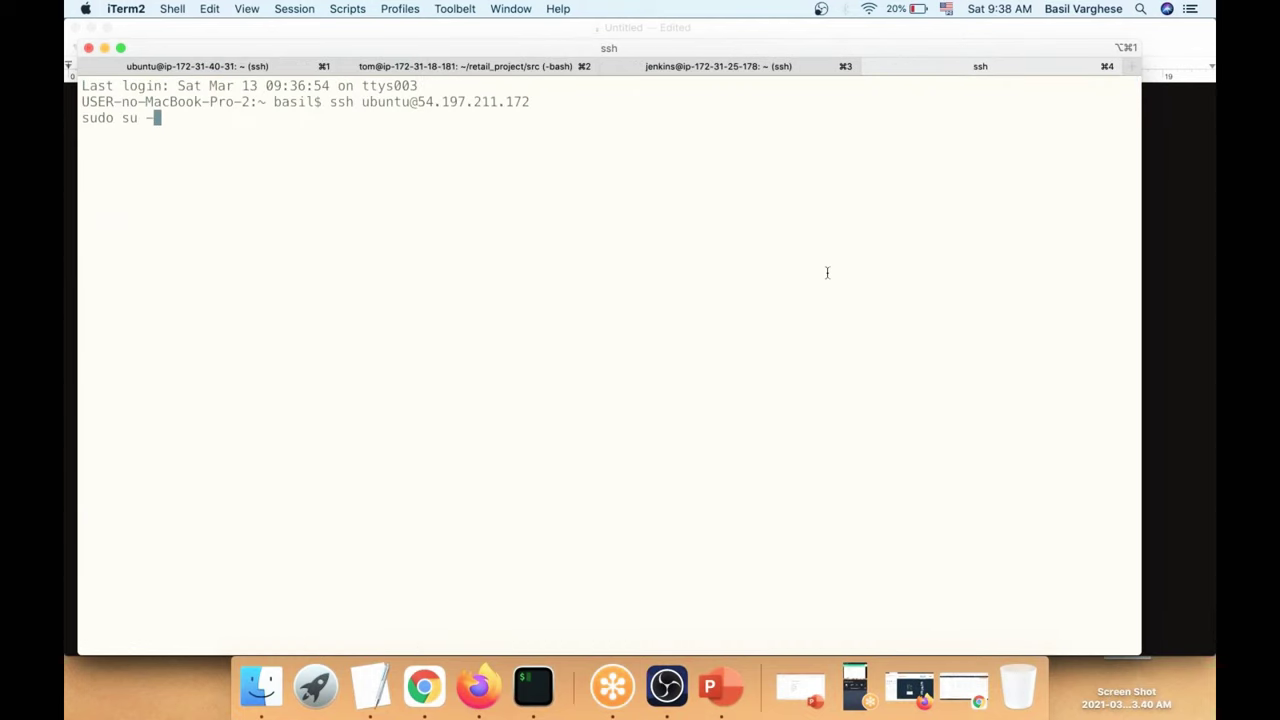
text( jenkins)
key(Return)
key(ctrl+l)
text(pwd)
key(Return)
Step: List the jenkins .ssh folder, print id_rsa.pub, and select the master's public key
text(cd .ssh)
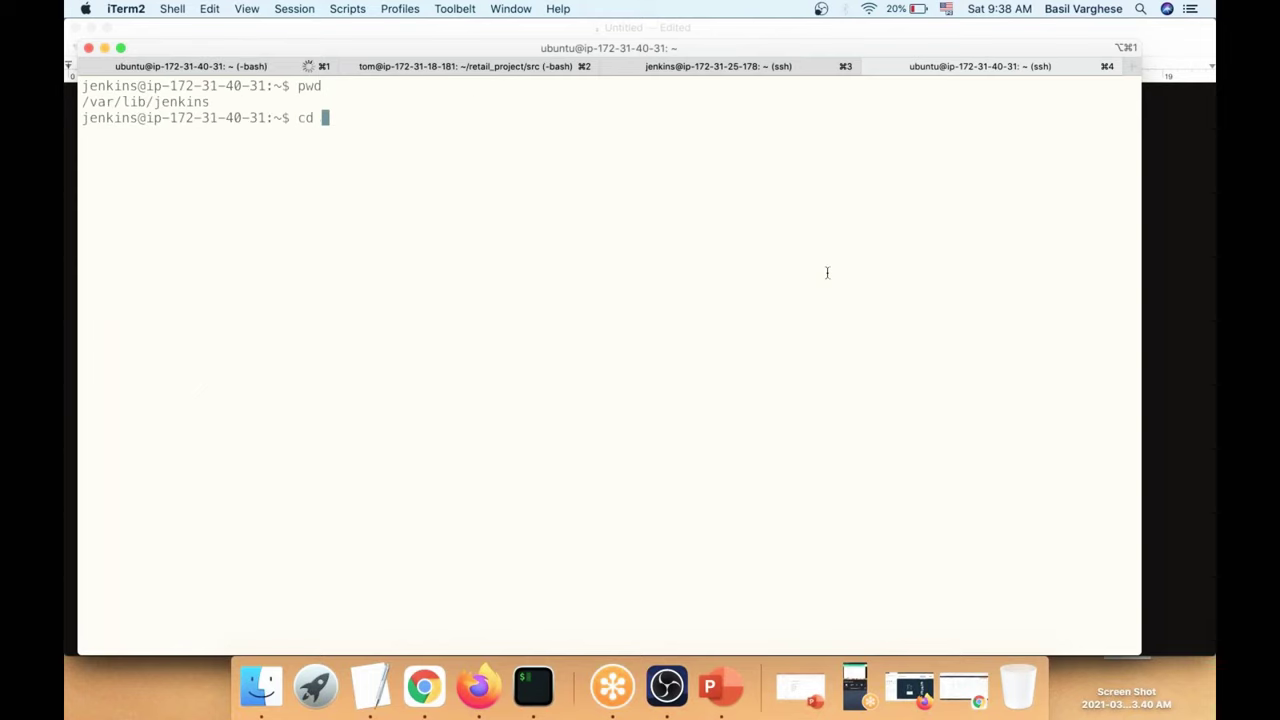
key(Return)
text(ls)
key(Return)
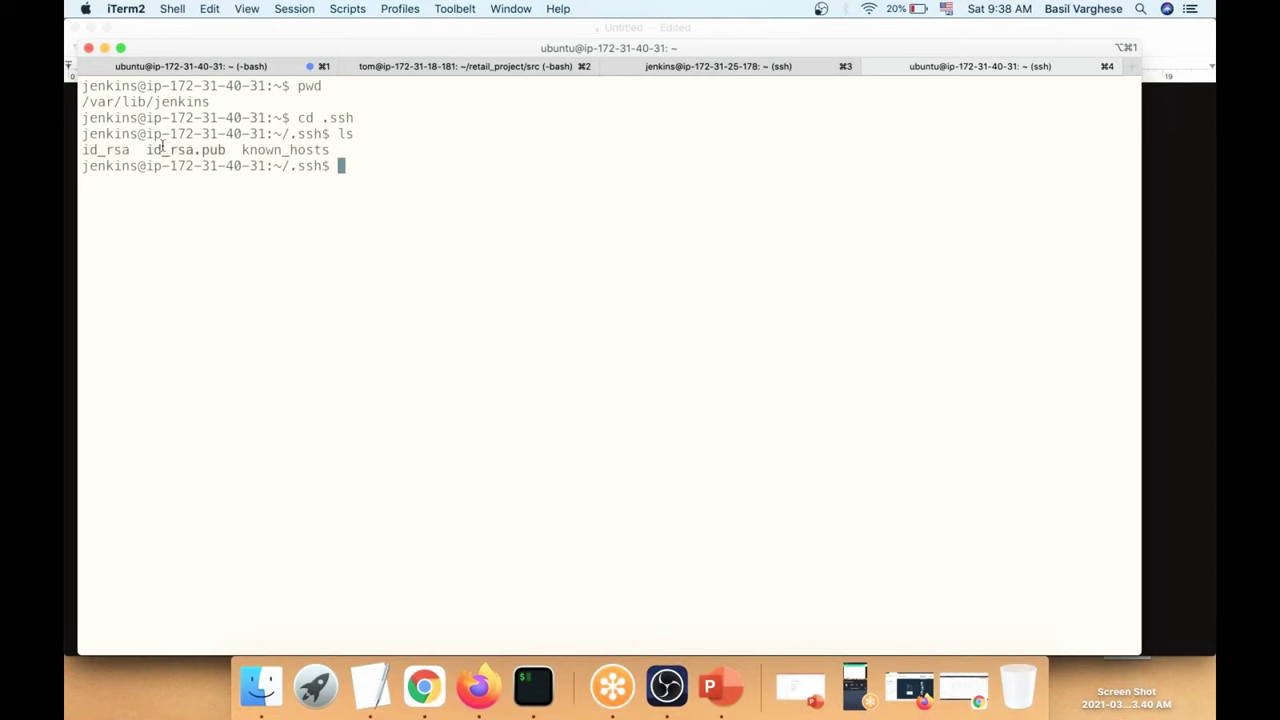
text(cat id_rsa.pub)
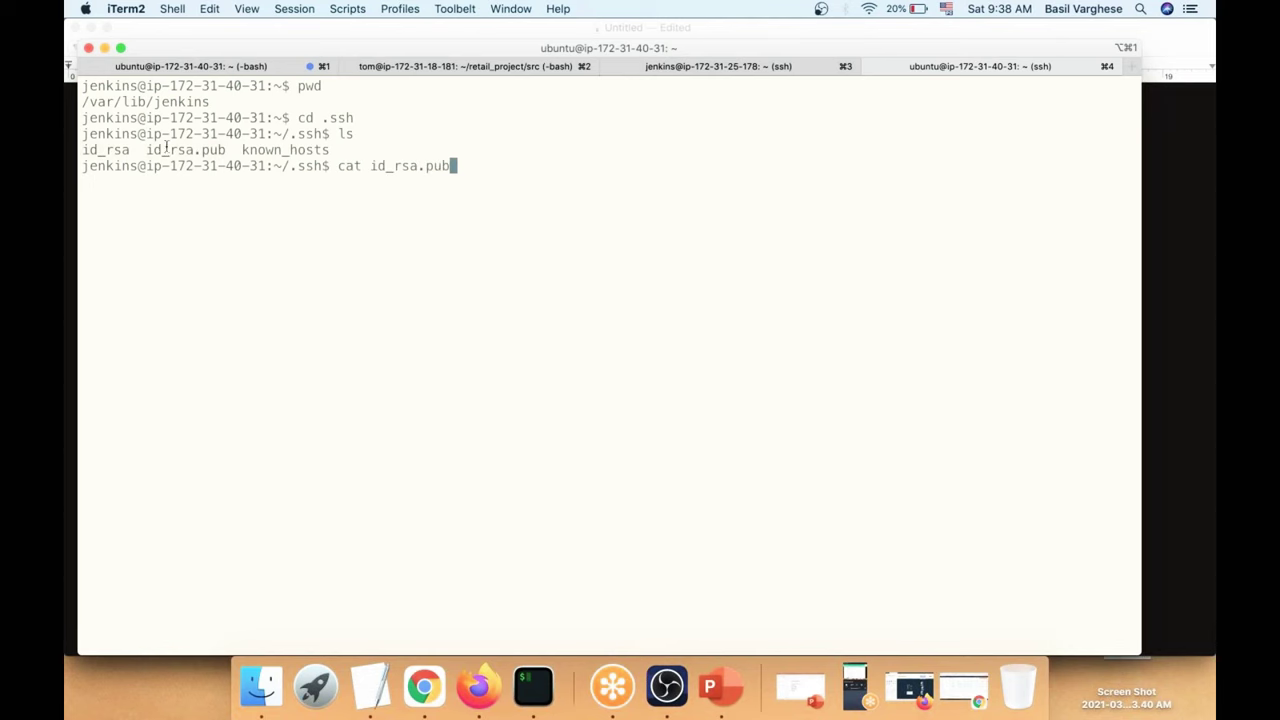
key(Return)
triple_click(311, 222)
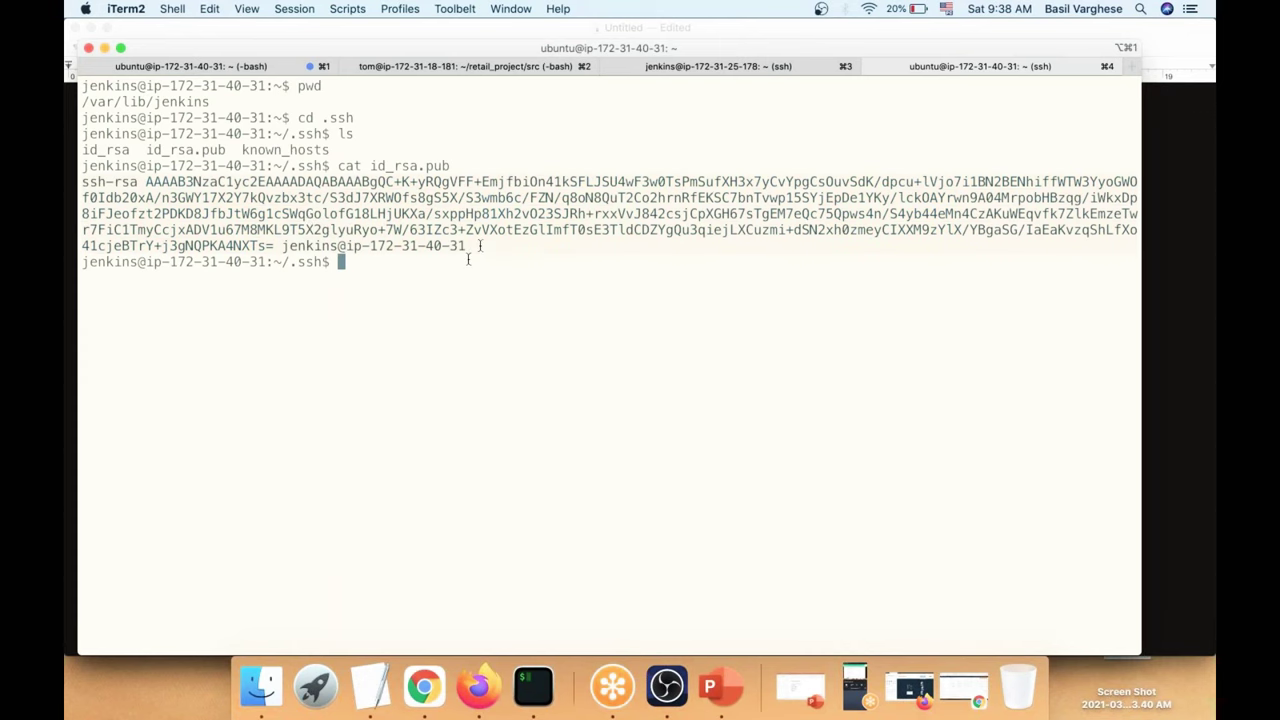
Step: Paste the public key into the slave's authorized_keys, save it, and minimise iTerm2
click(703, 72)
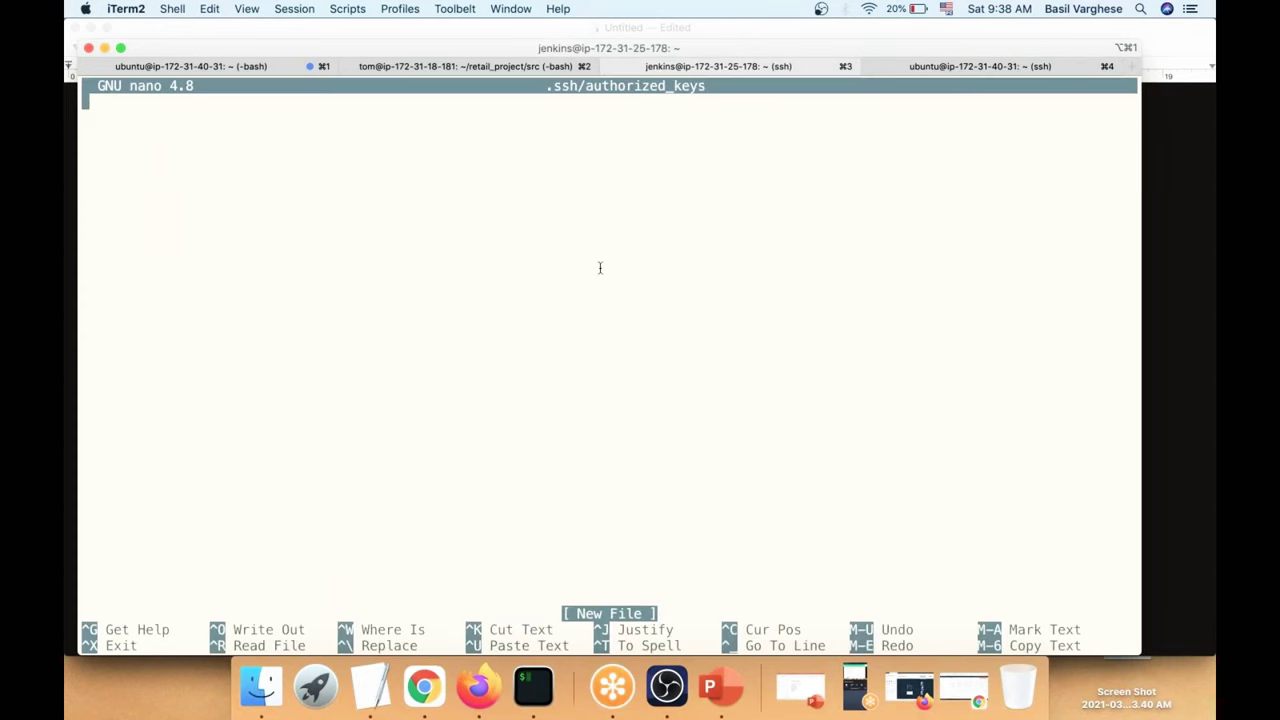
key(super+v)
key(ctrl+x)
key(y)
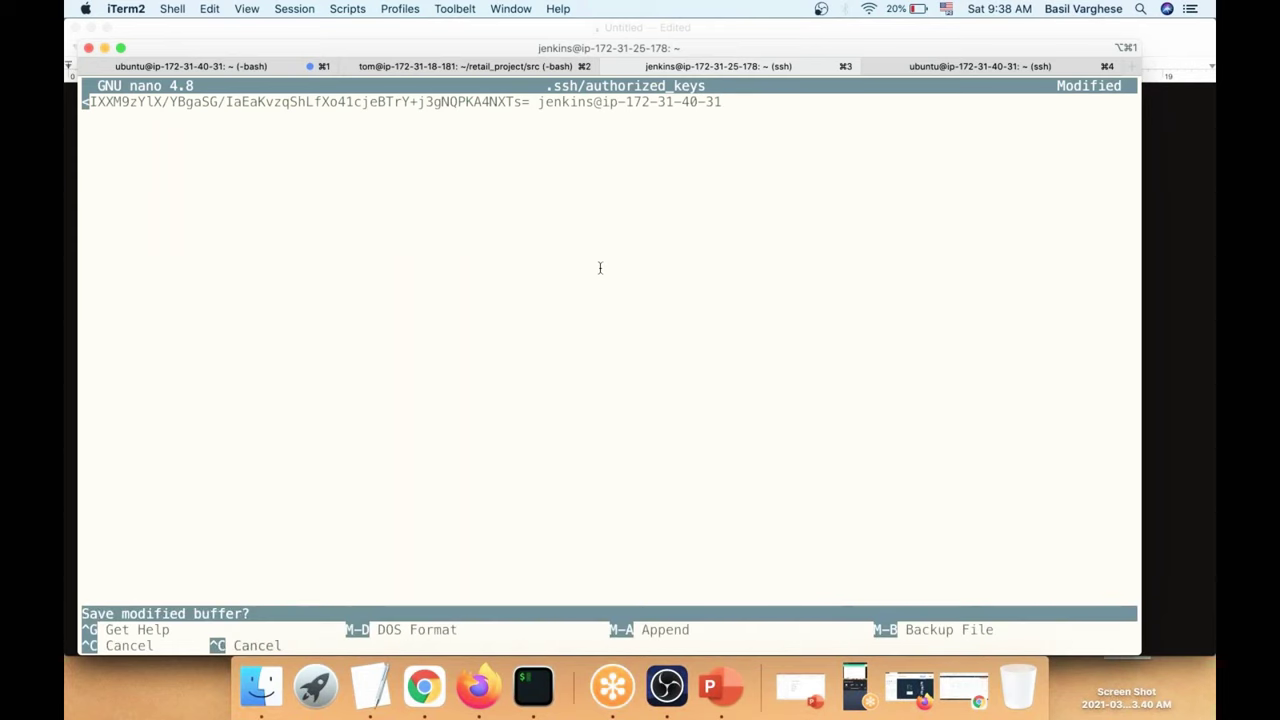
key(Return)
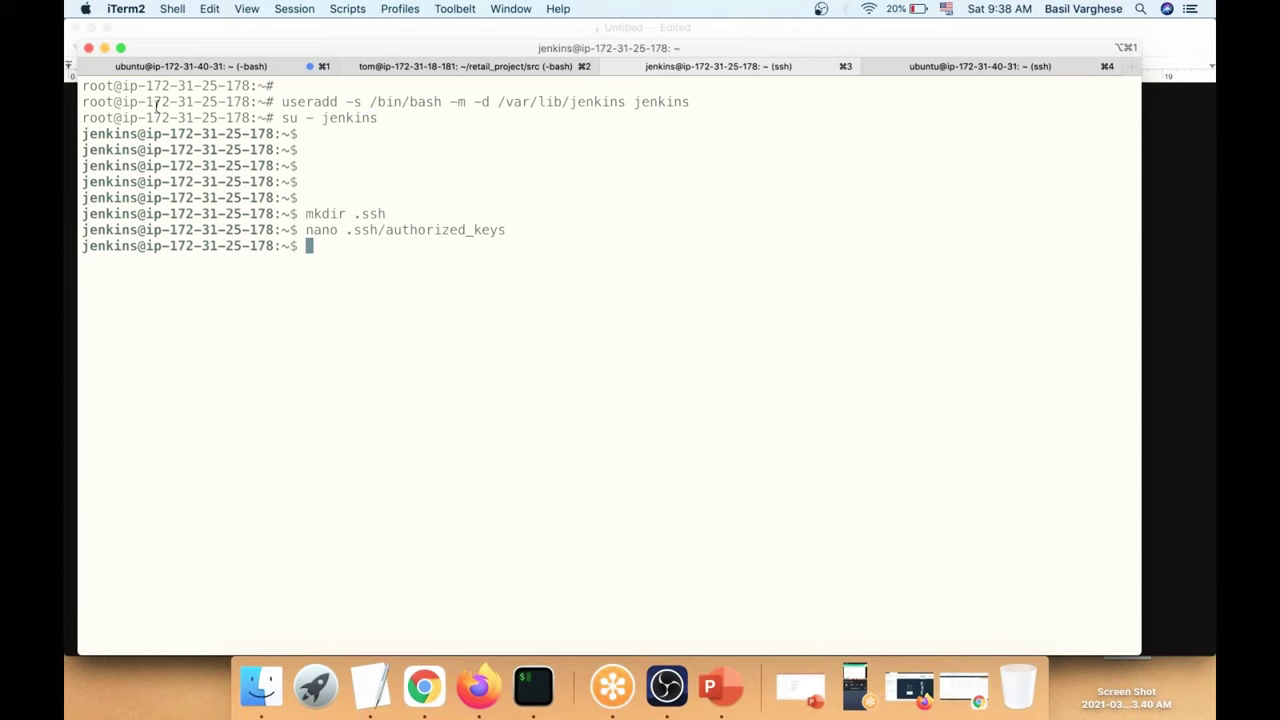
click(104, 48)
Step: Draw a connector arrow from the master server shape to slave001
click(455, 685)
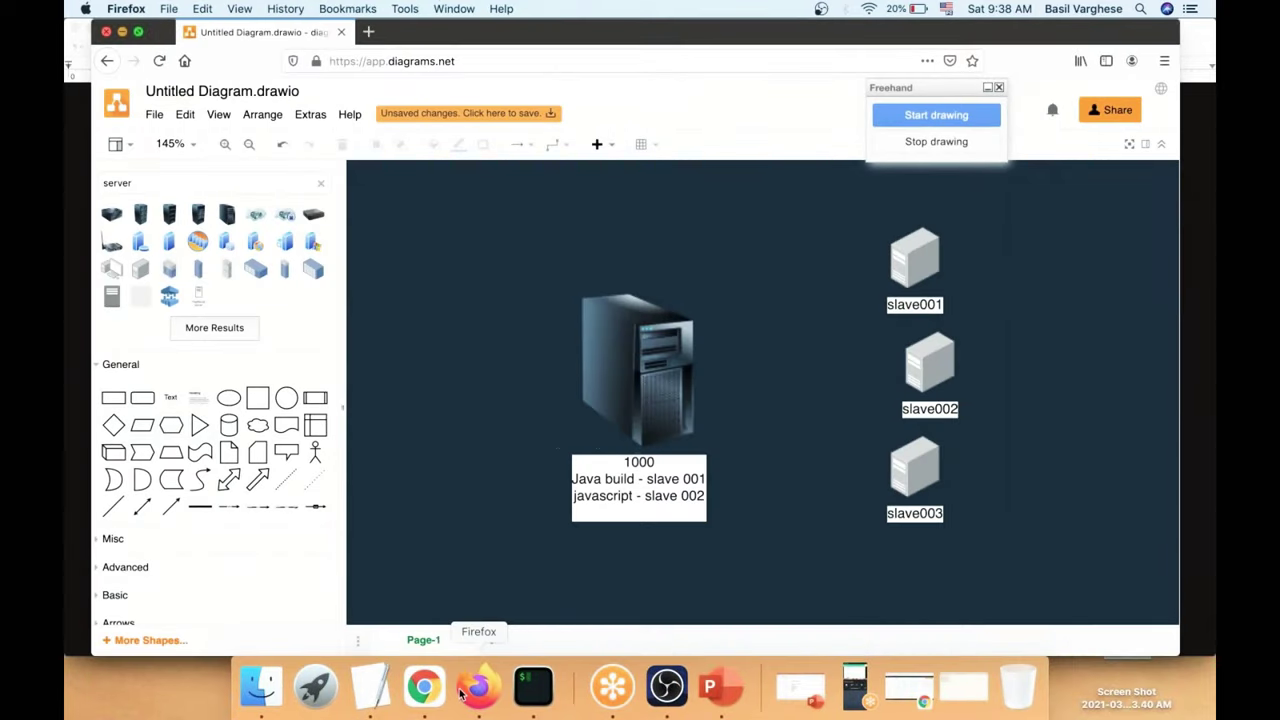
click(644, 390)
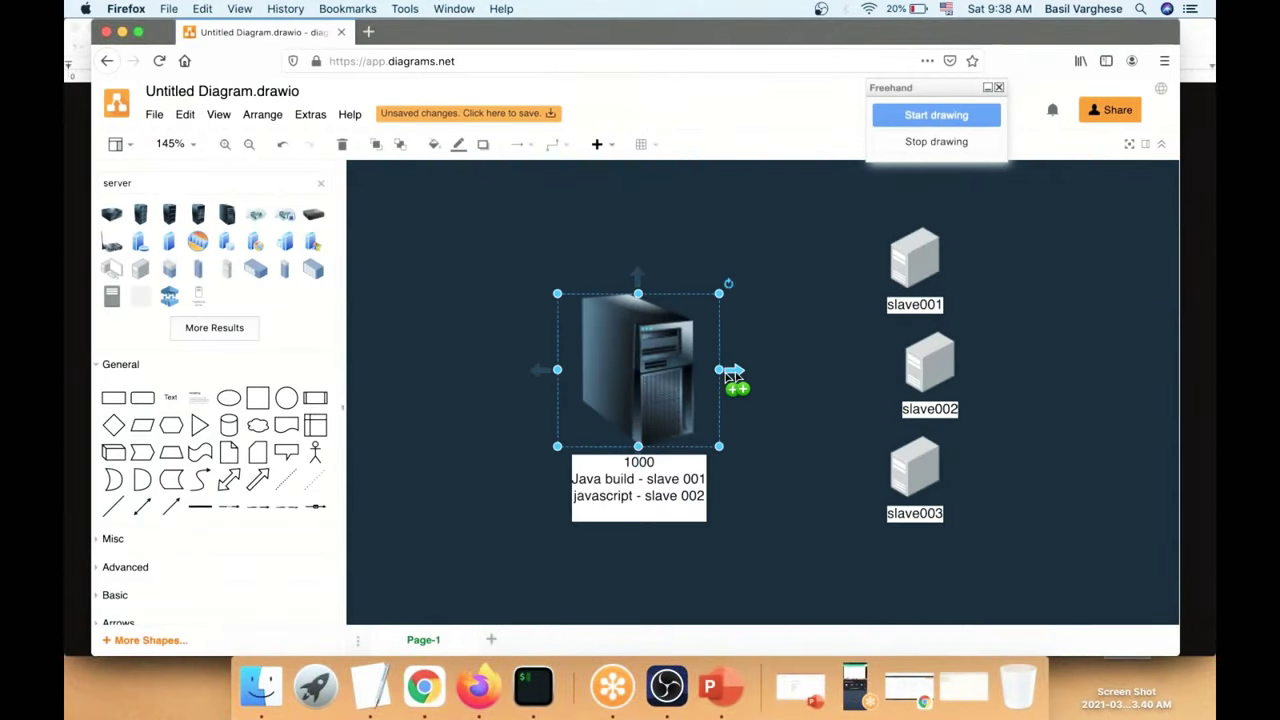
drag(734, 371, 906, 257)
click(920, 255)
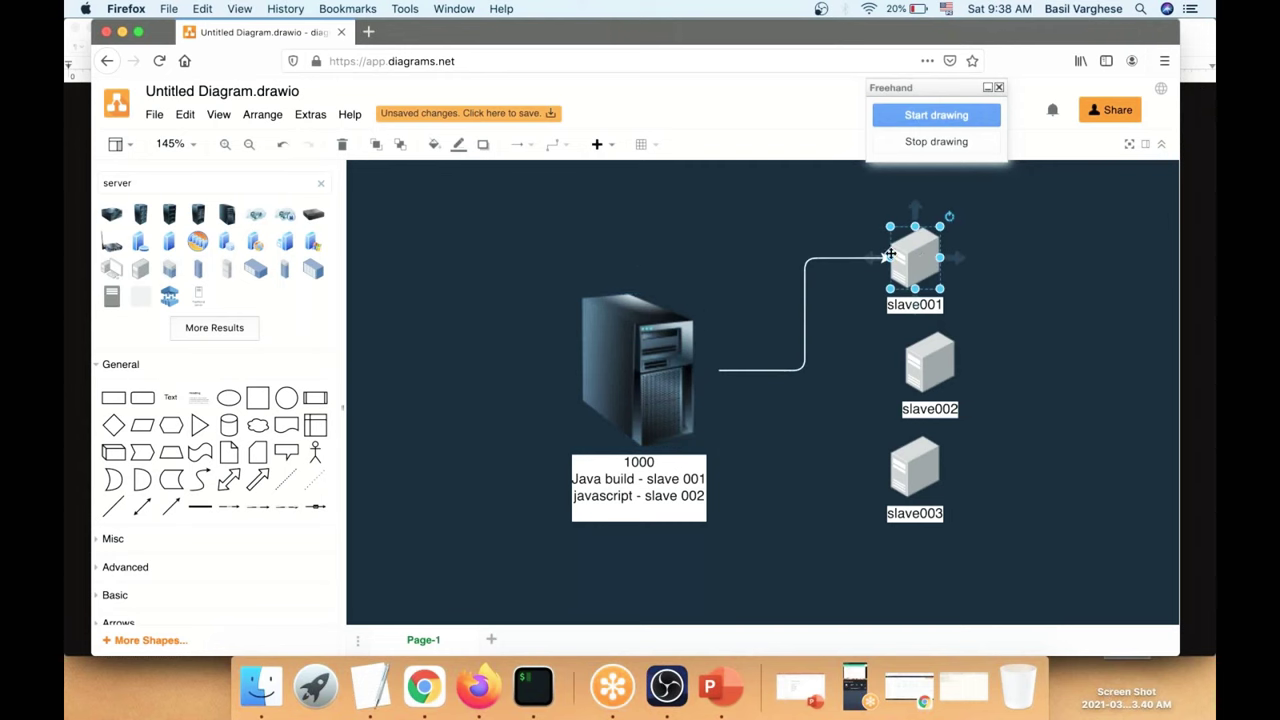
click(1024, 271)
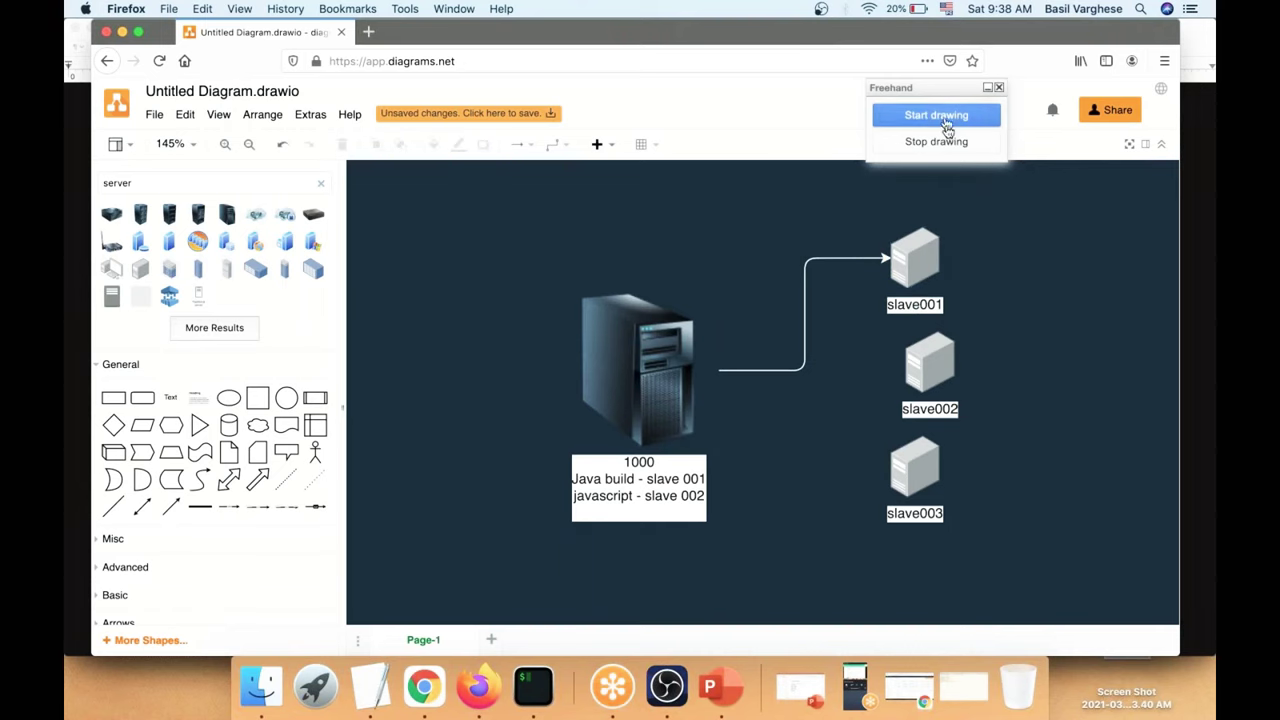
Step: Handwrite a 'Jenkins' note beside slave001 with freehand drawing
click(946, 129)
mouse_move(971, 243)
mouse_down()
mouse_move(983, 280)
mouse_move(952, 268)
mouse_move(1003, 211)
mouse_move(1051, 200)
mouse_move(1070, 210)
mouse_move(1060, 258)
mouse_up()
key(Escape)
click(1087, 264)
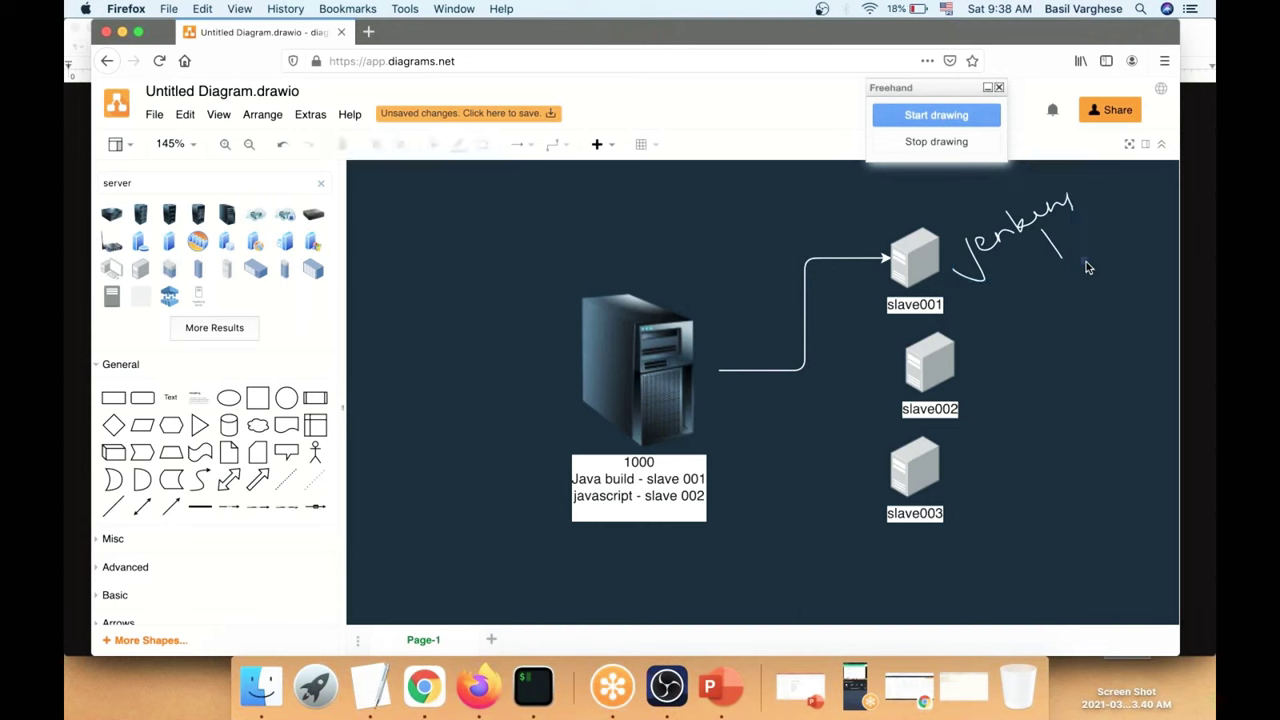
click(958, 117)
key(Escape)
click(958, 115)
Step: Add freehand 'ssh', 'auth' and 'Pb' notes around the servers
mouse_move(1070, 247)
mouse_down()
mouse_move(1070, 278)
mouse_move(1092, 258)
mouse_move(1082, 270)
mouse_up()
drag(1097, 220, 1104, 256)
mouse_move(1104, 242)
mouse_down()
mouse_move(1118, 244)
mouse_move(1118, 264)
mouse_up()
mouse_move(1097, 283)
mouse_down()
mouse_move(1101, 300)
mouse_move(1060, 322)
mouse_move(1085, 328)
mouse_move(1127, 293)
mouse_up()
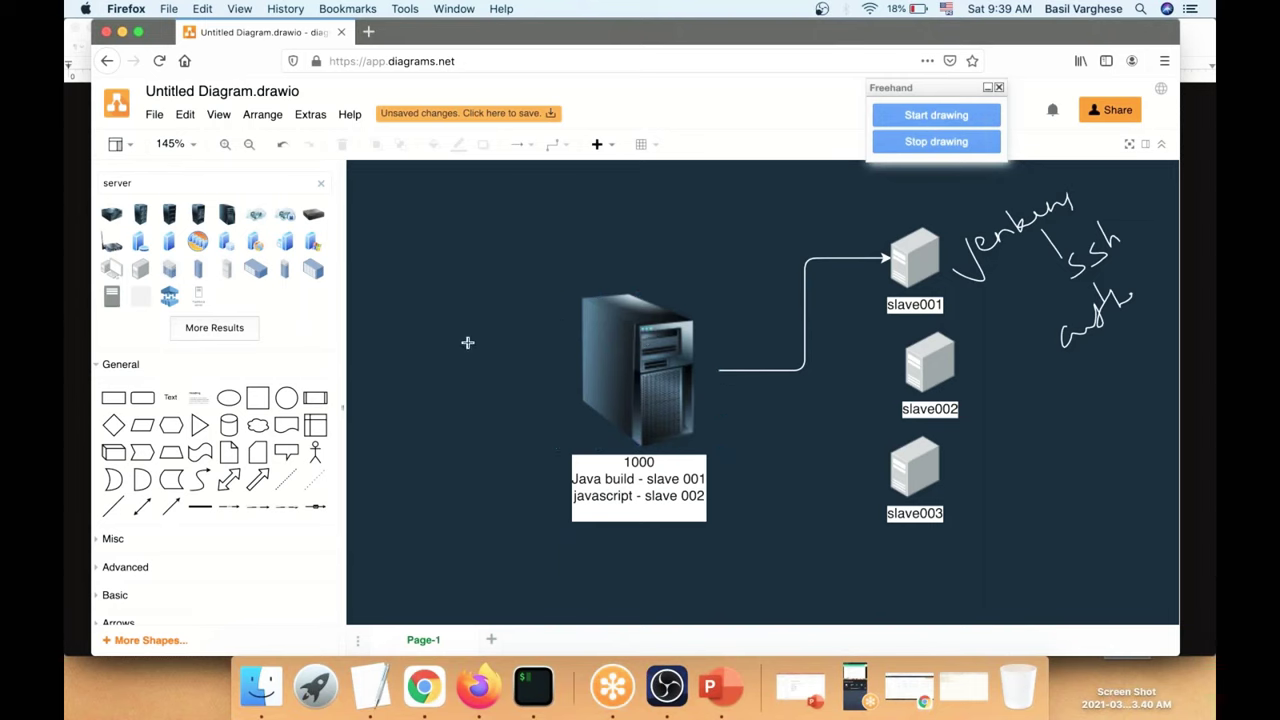
mouse_move(467, 342)
mouse_down()
mouse_move(470, 295)
mouse_move(505, 297)
mouse_move(510, 328)
mouse_up()
mouse_move(498, 403)
mouse_down()
mouse_move(496, 372)
mouse_move(535, 368)
mouse_move(503, 414)
mouse_move(548, 350)
mouse_move(540, 330)
mouse_up()
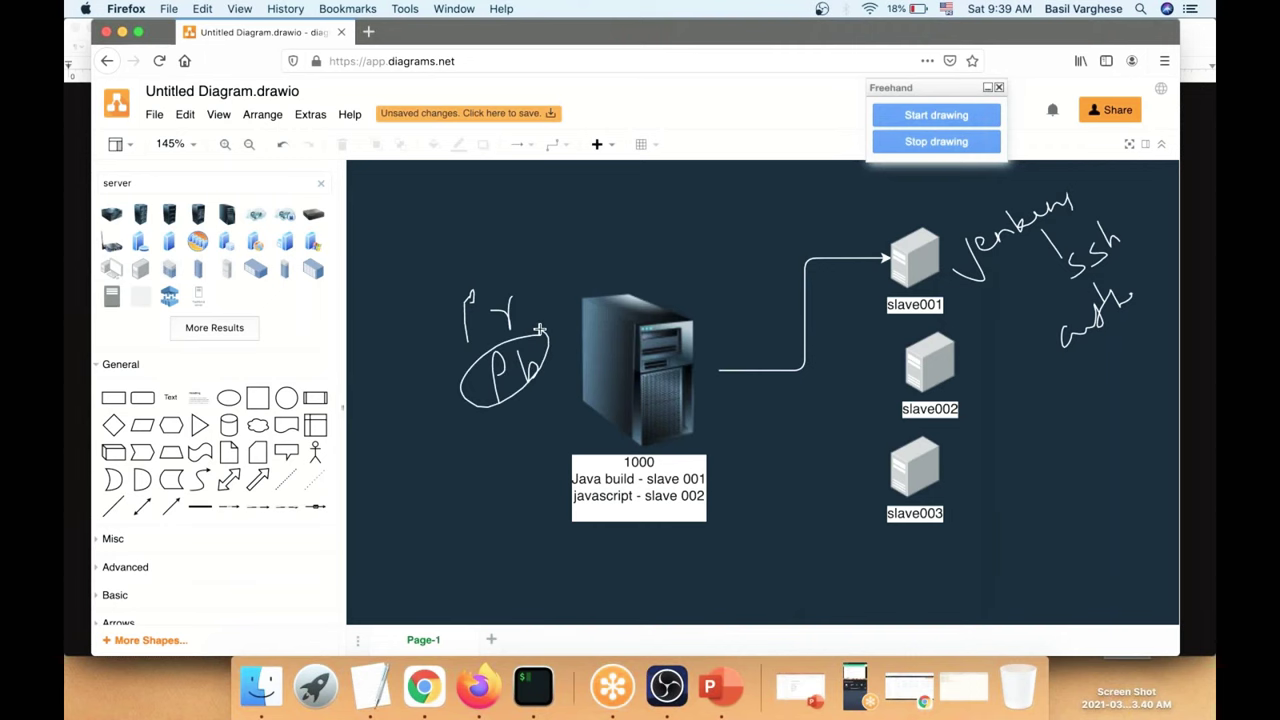
mouse_move(1119, 280)
mouse_down()
mouse_move(1025, 347)
mouse_move(1146, 289)
mouse_move(1128, 274)
mouse_up()
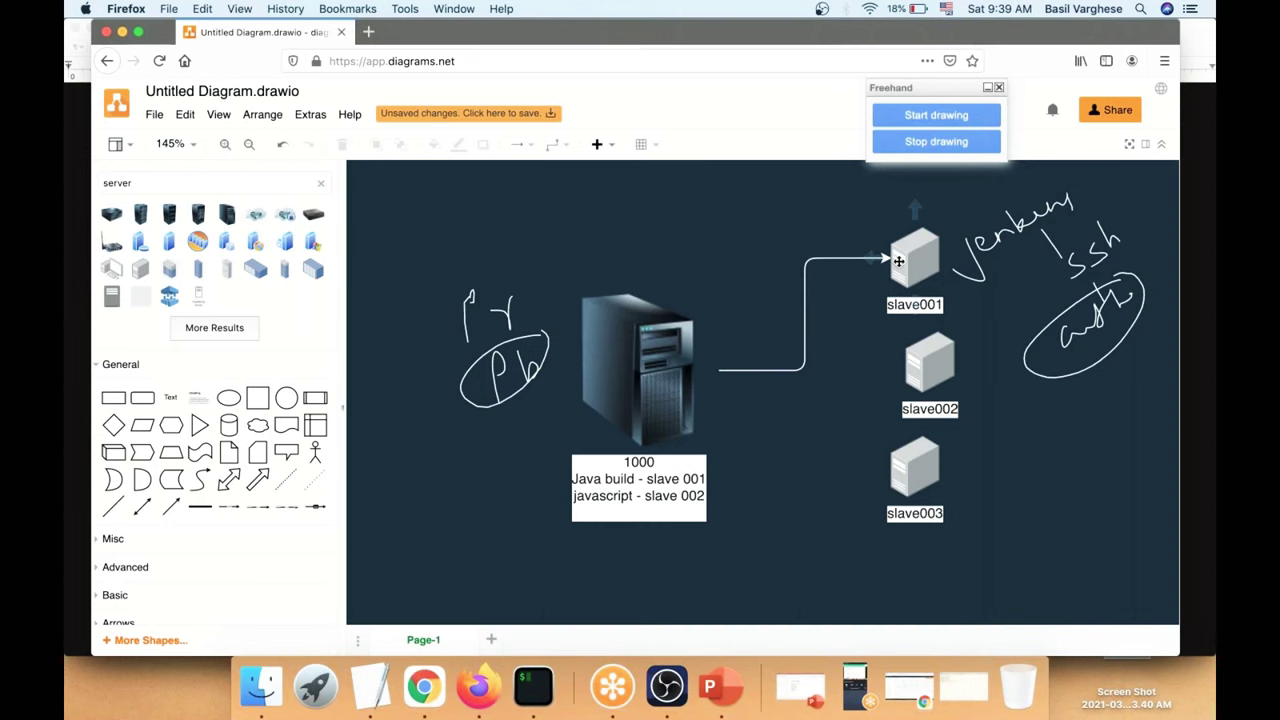
click(946, 145)
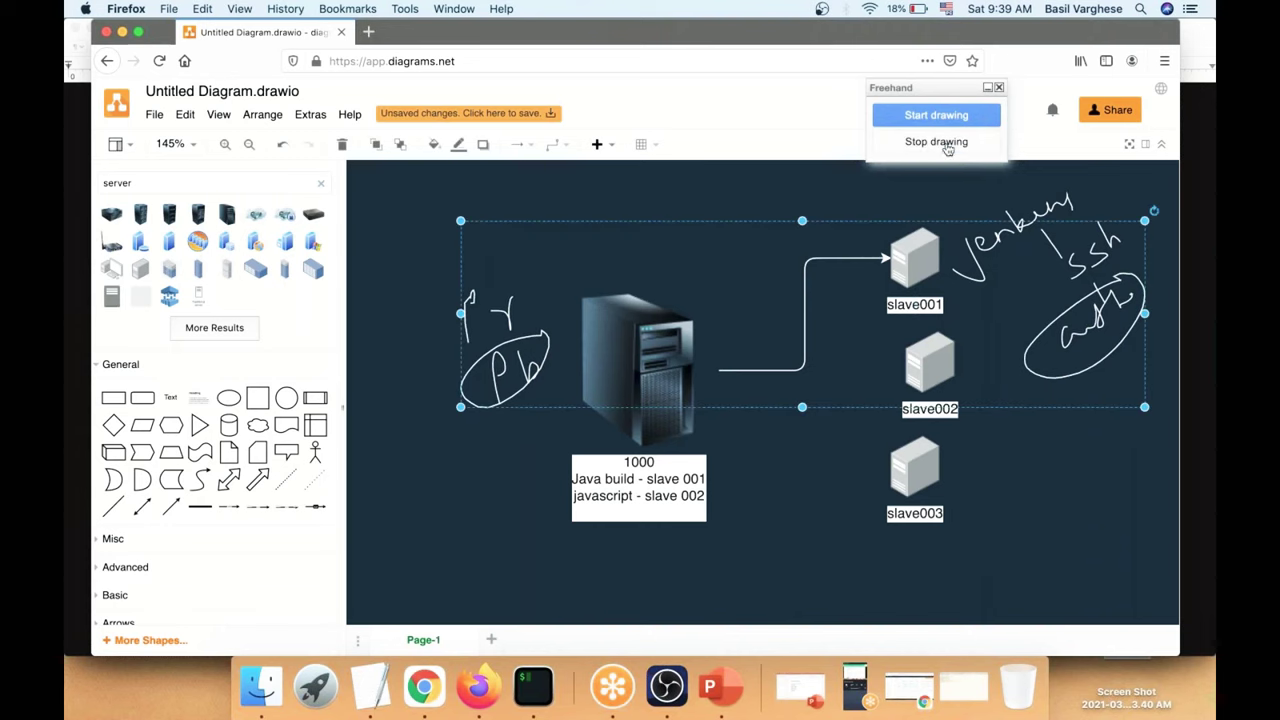
Step: Delete all the freehand annotations, including the Jenkins note
click(1052, 302)
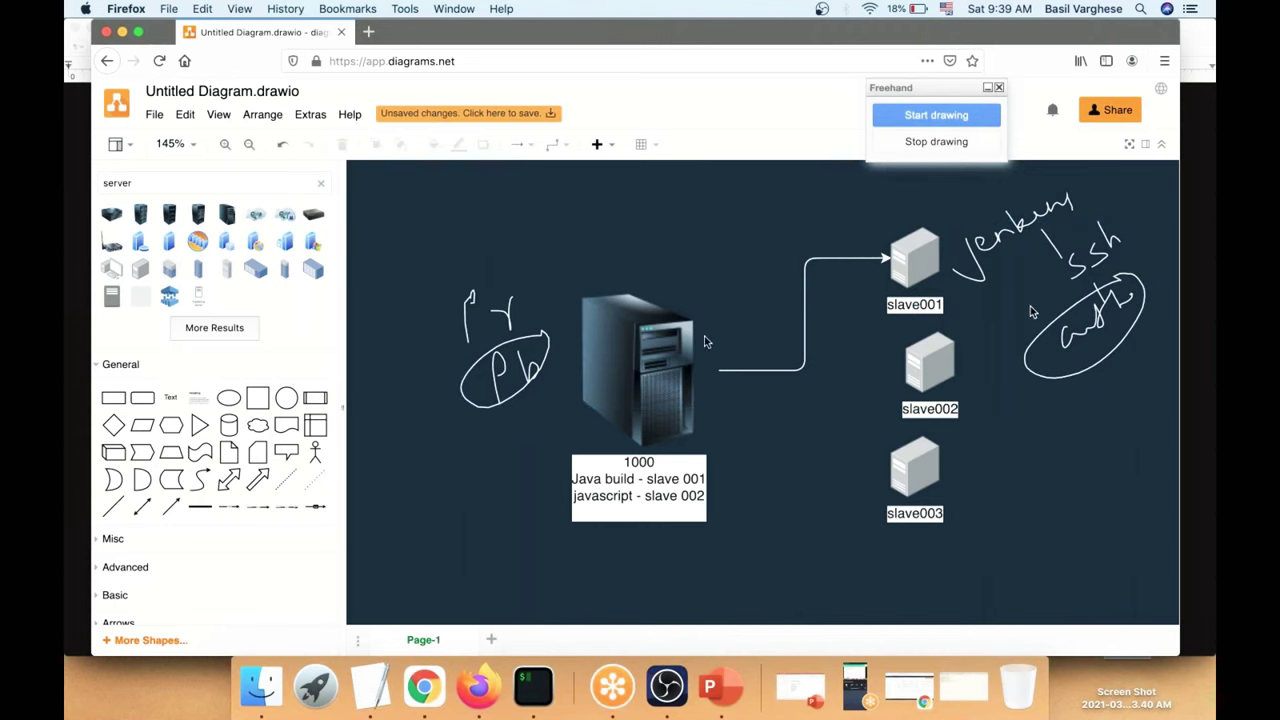
click(485, 357)
key(Delete)
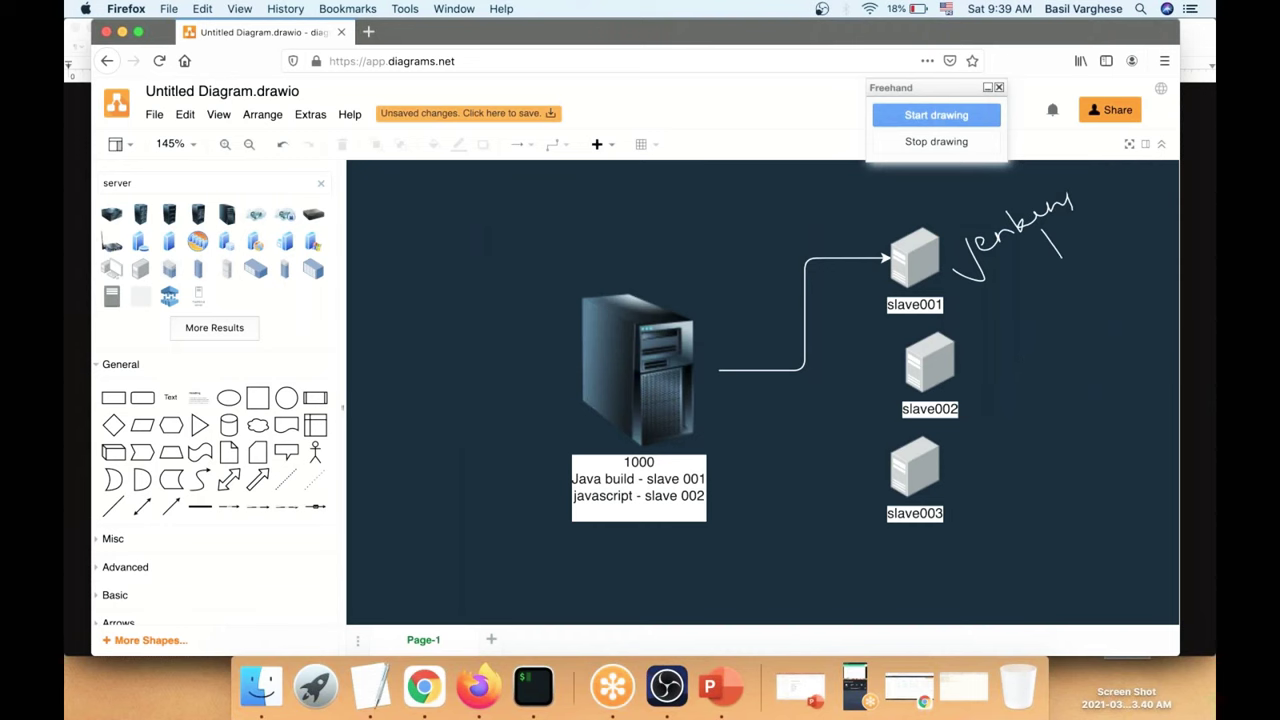
click(1018, 222)
key(Delete)
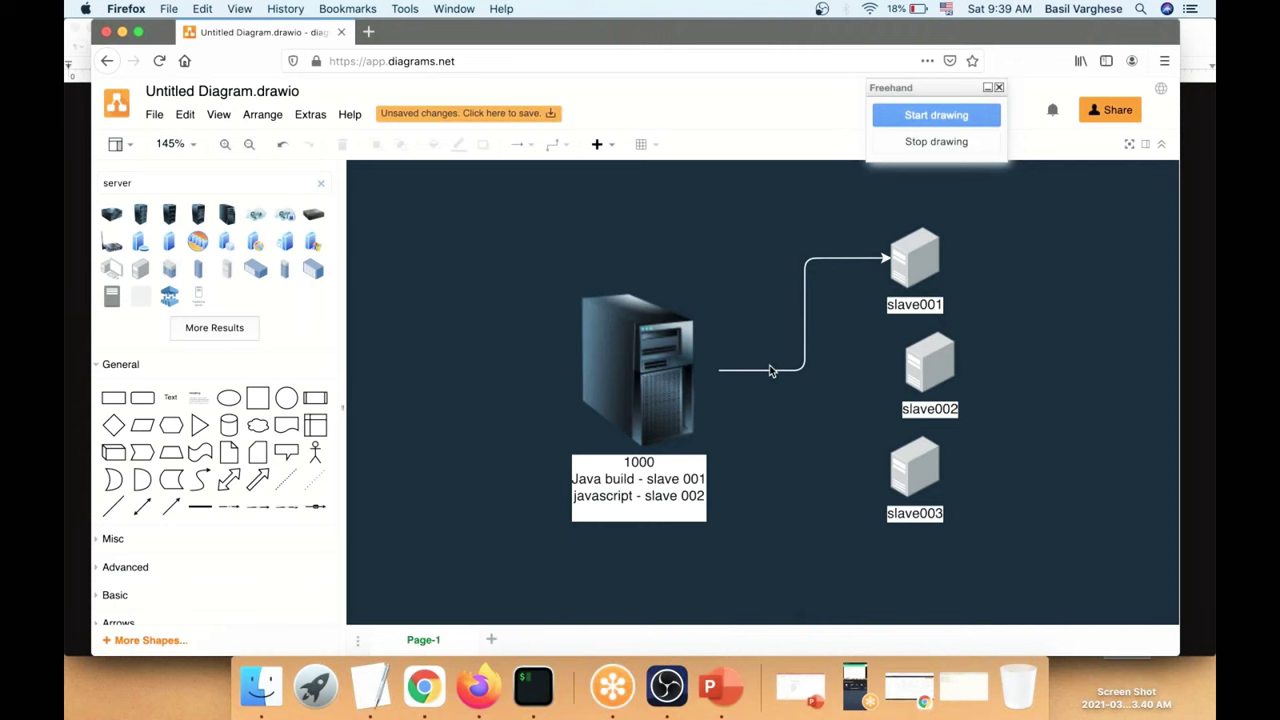
Step: Add 'jenkins' as a second line under the slave001 label
click(690, 370)
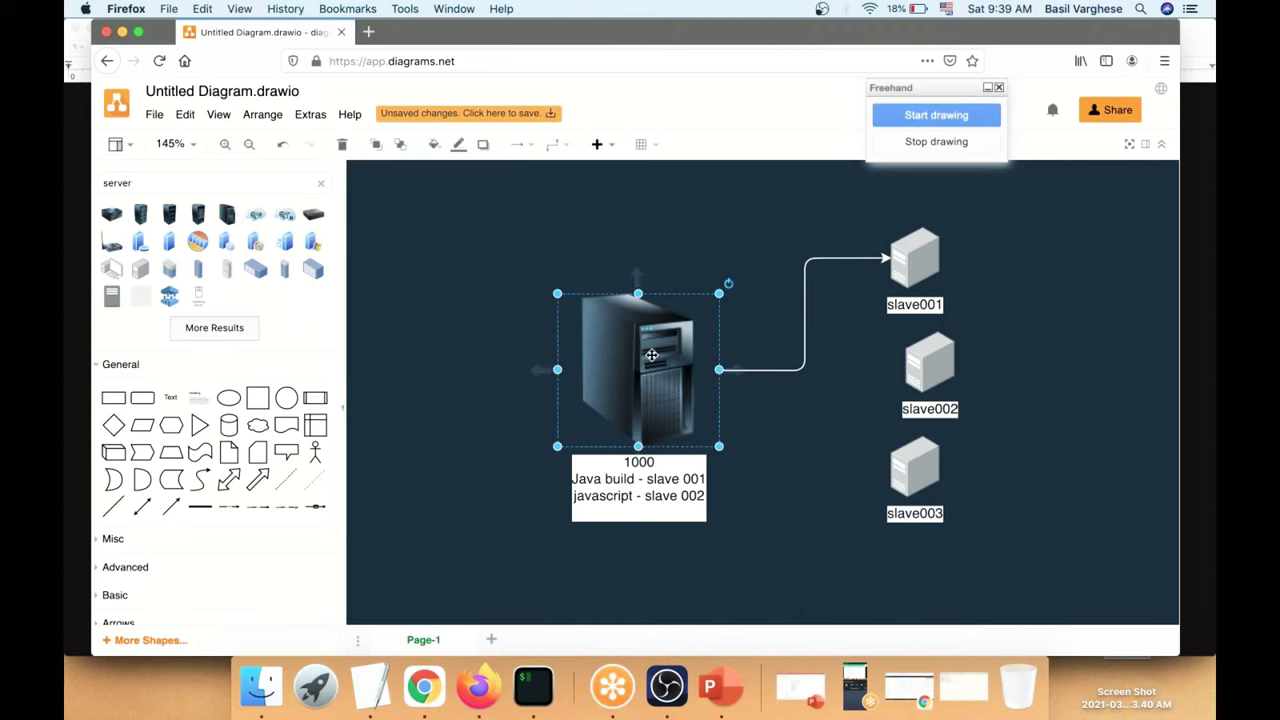
click(902, 259)
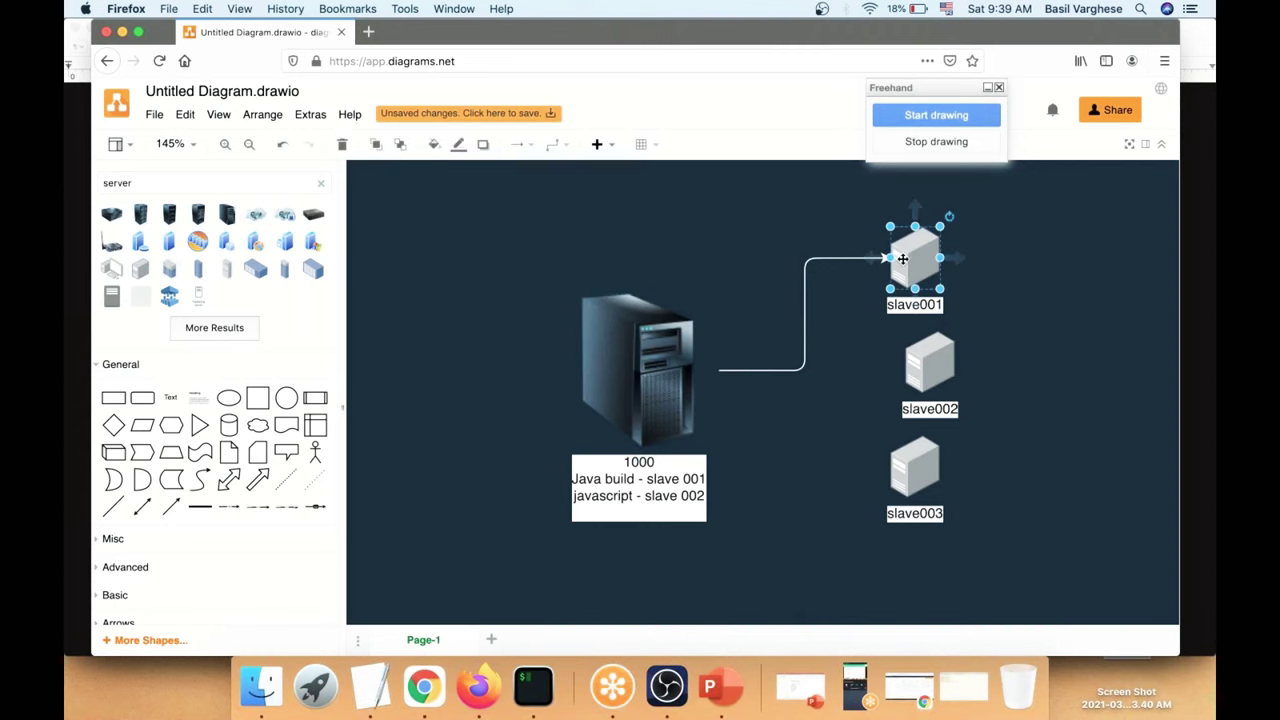
double_click(930, 304)
key(Right)
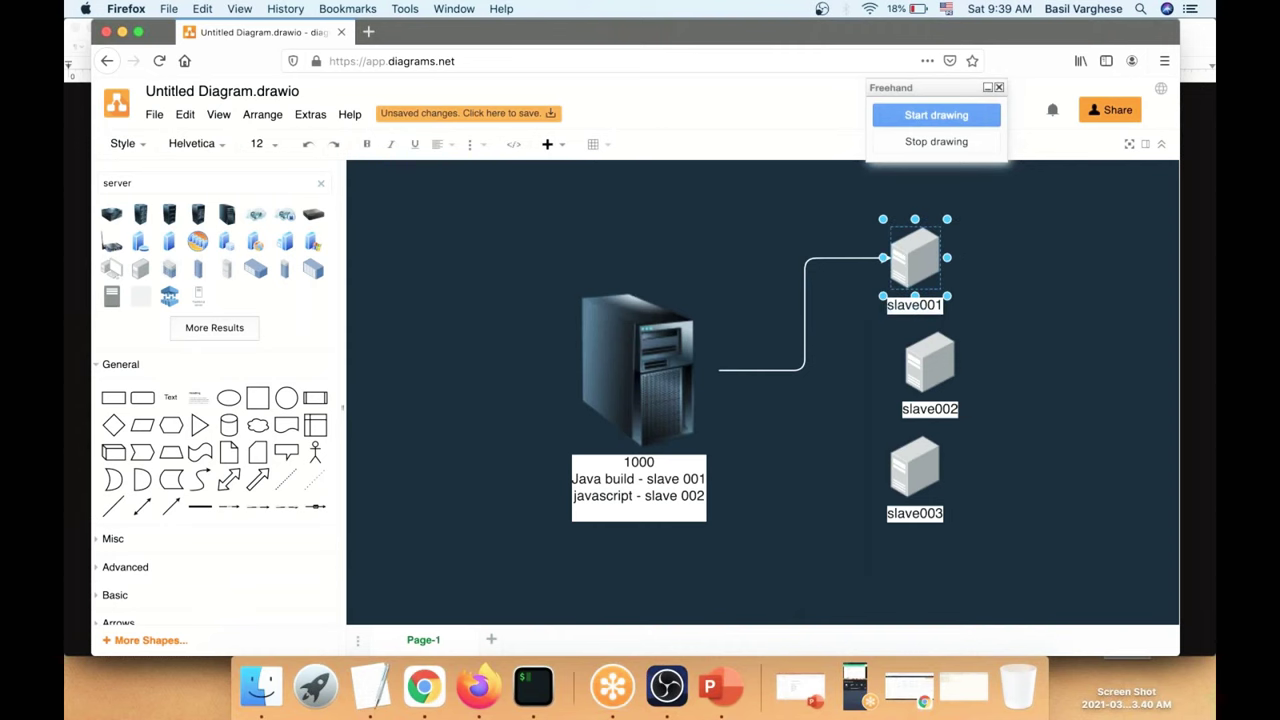
key(Return)
text(jenkins)
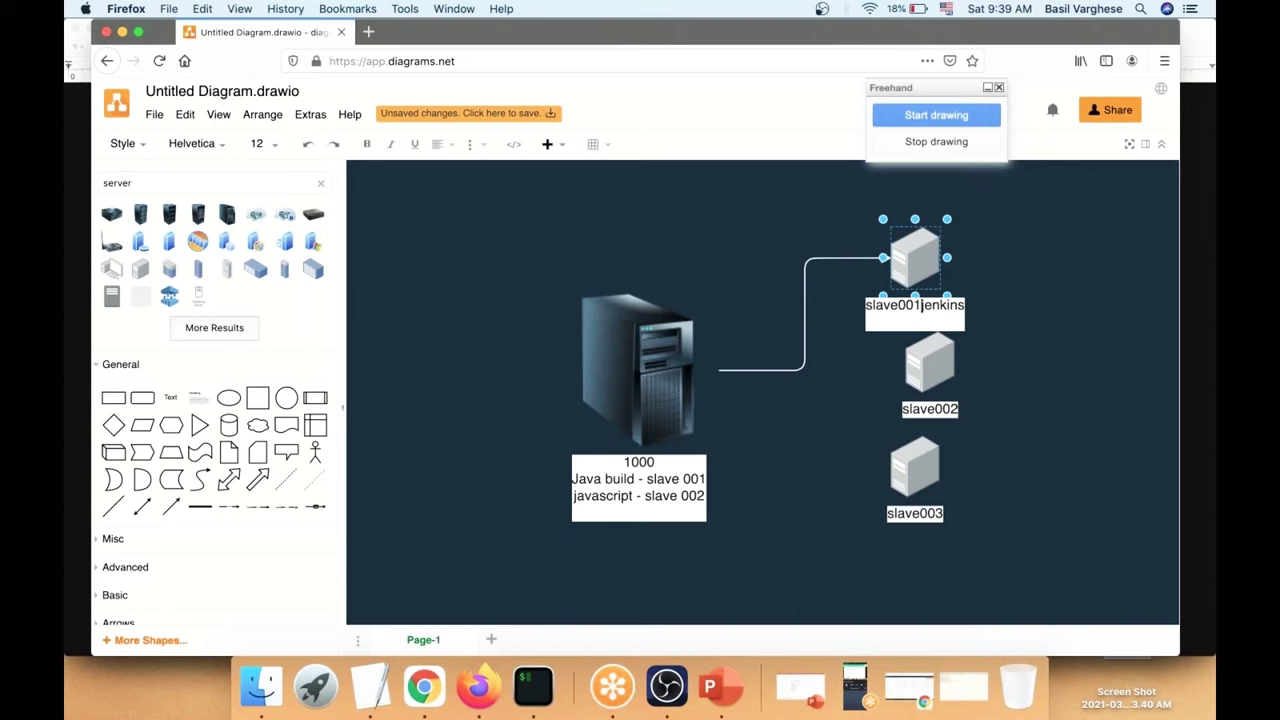
key(Return)
key(Escape)
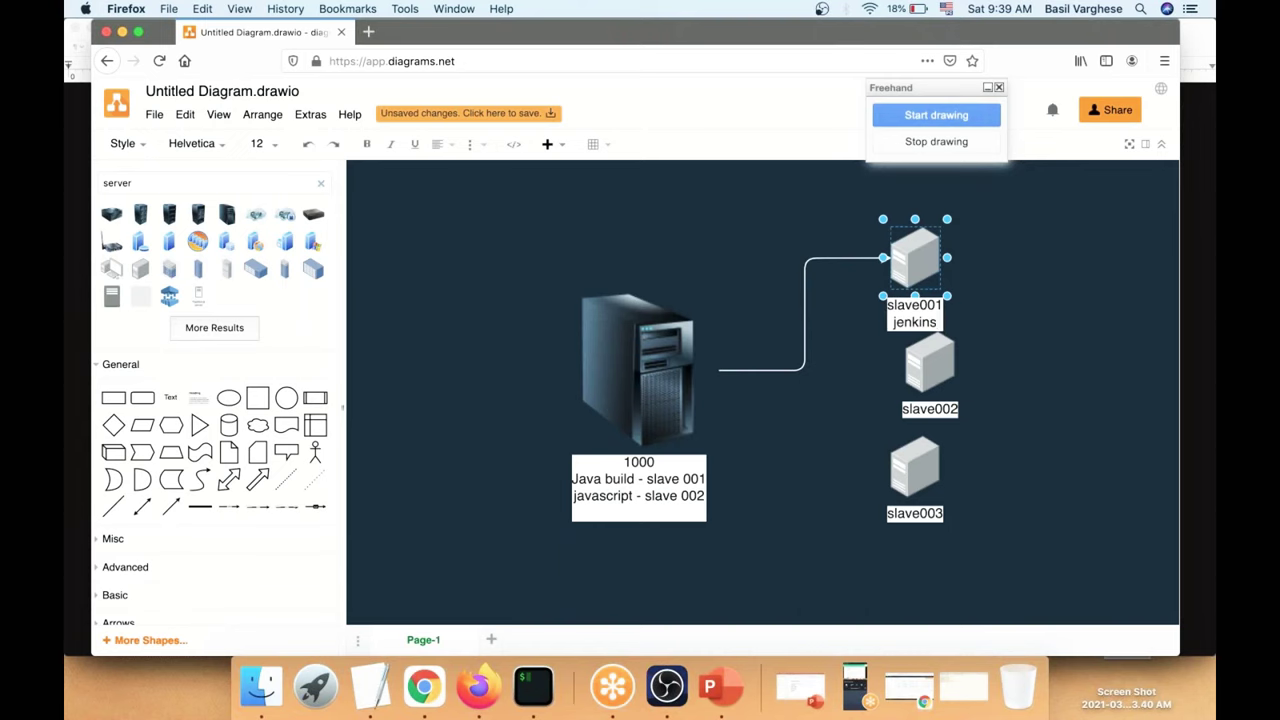
click(1049, 257)
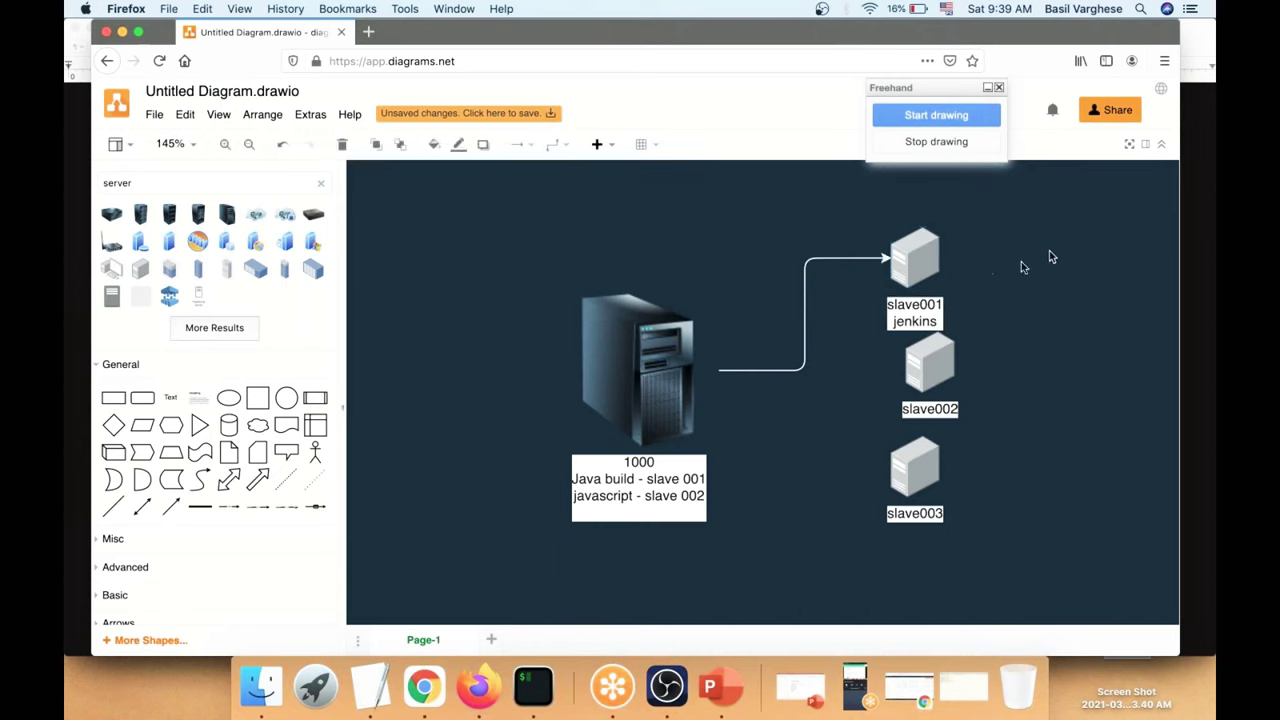
Step: Draw a connector arrow from the master server to slave002
click(700, 320)
click(911, 258)
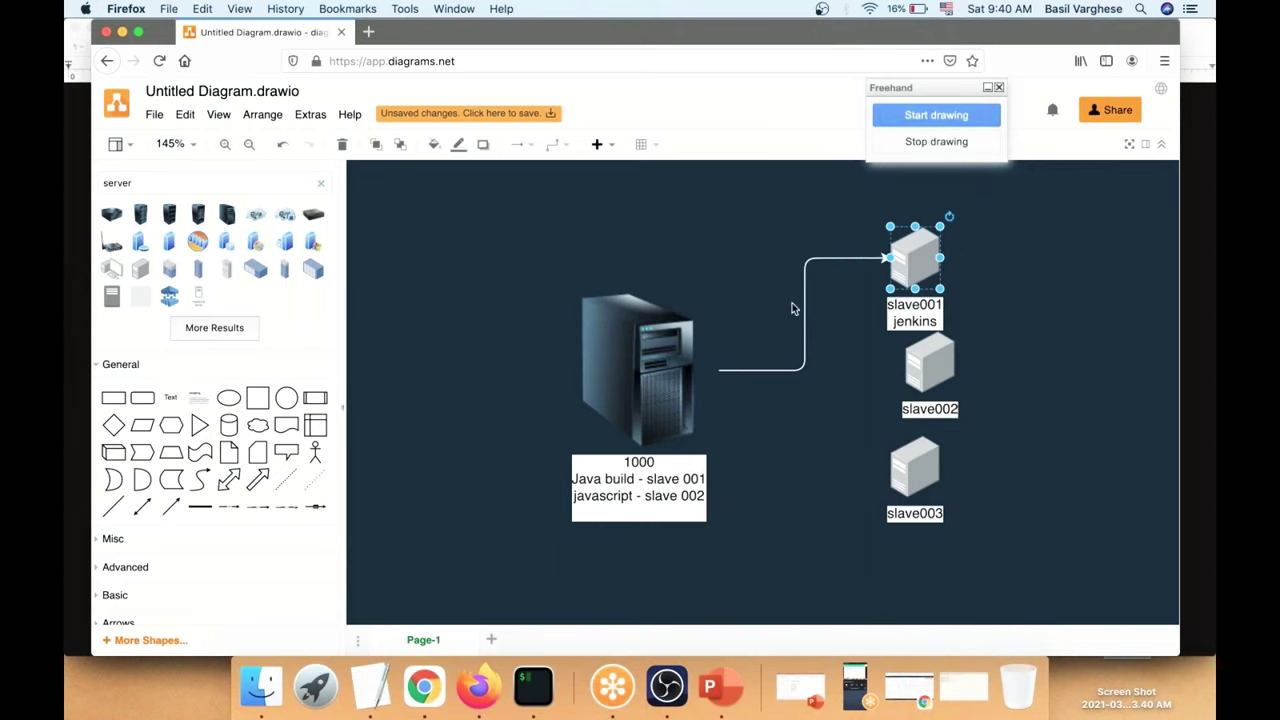
click(631, 360)
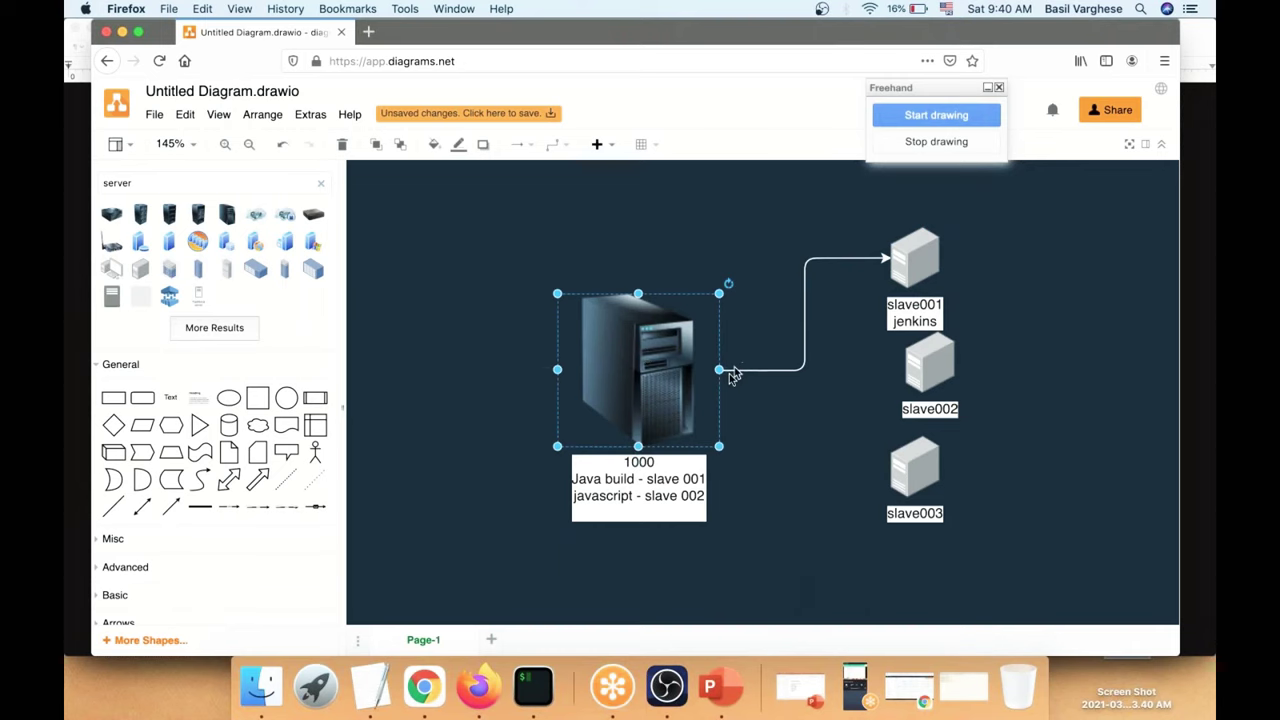
drag(740, 372, 915, 370)
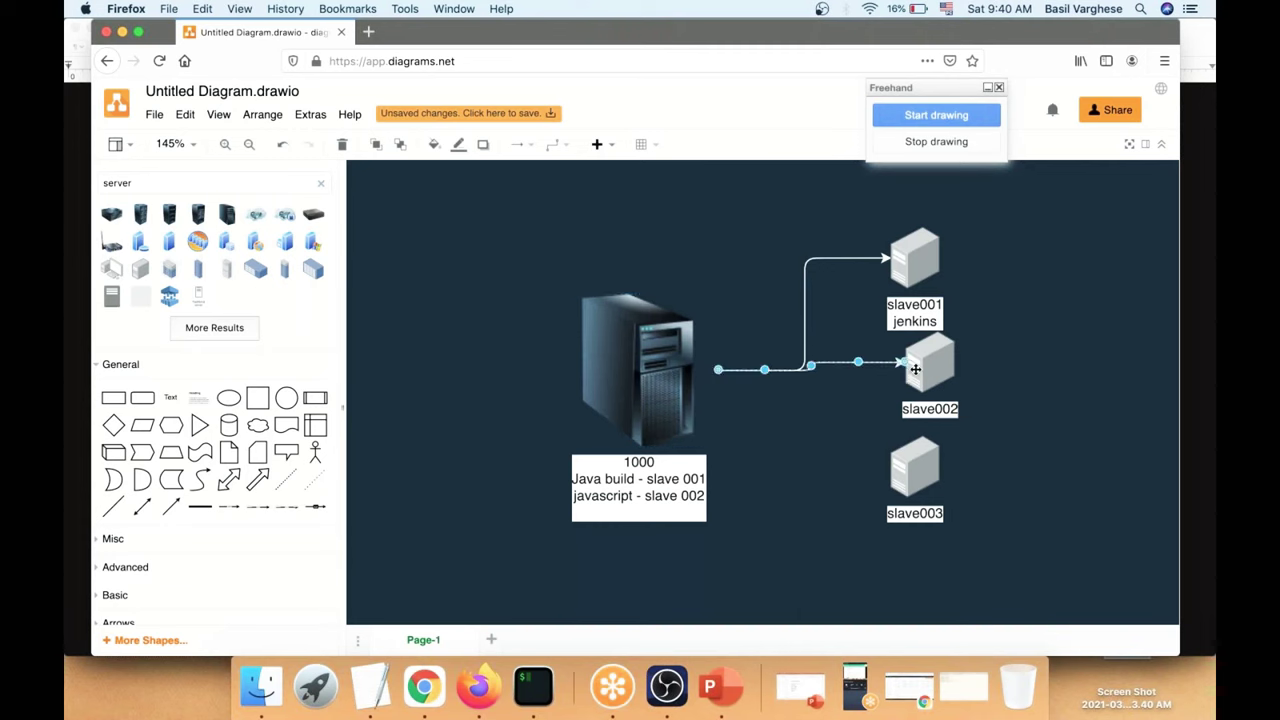
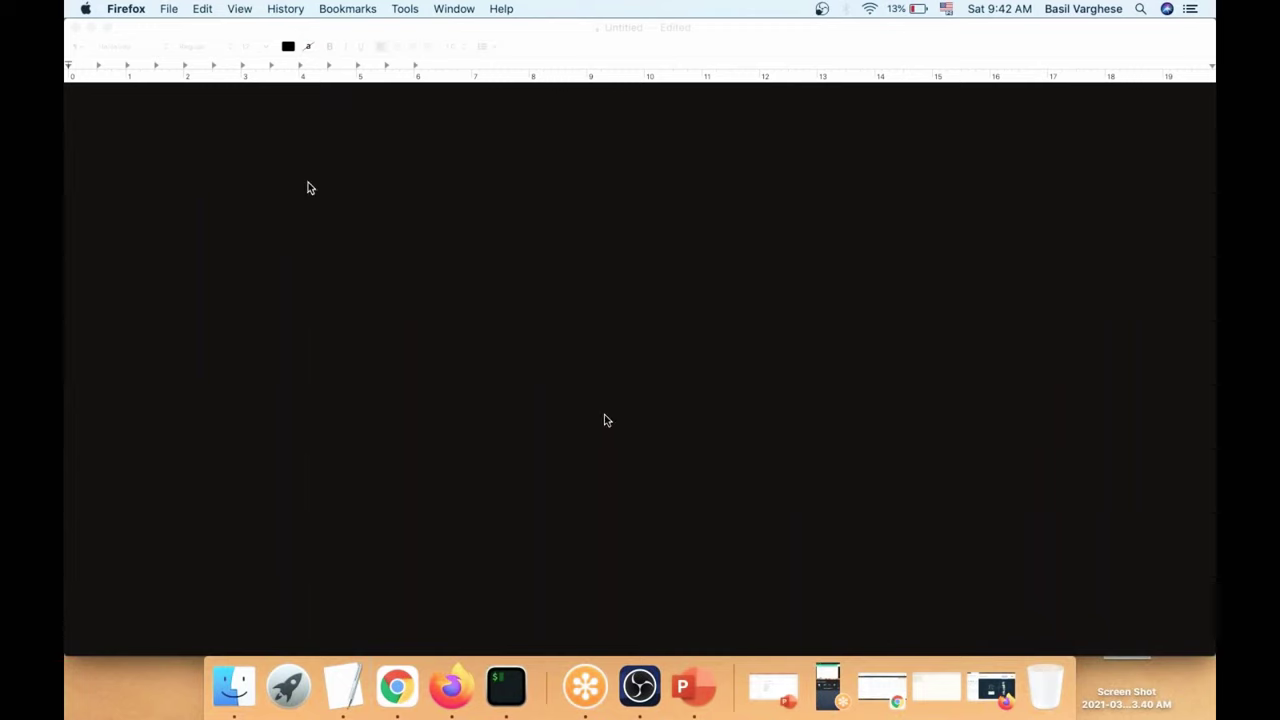
click(519, 697)
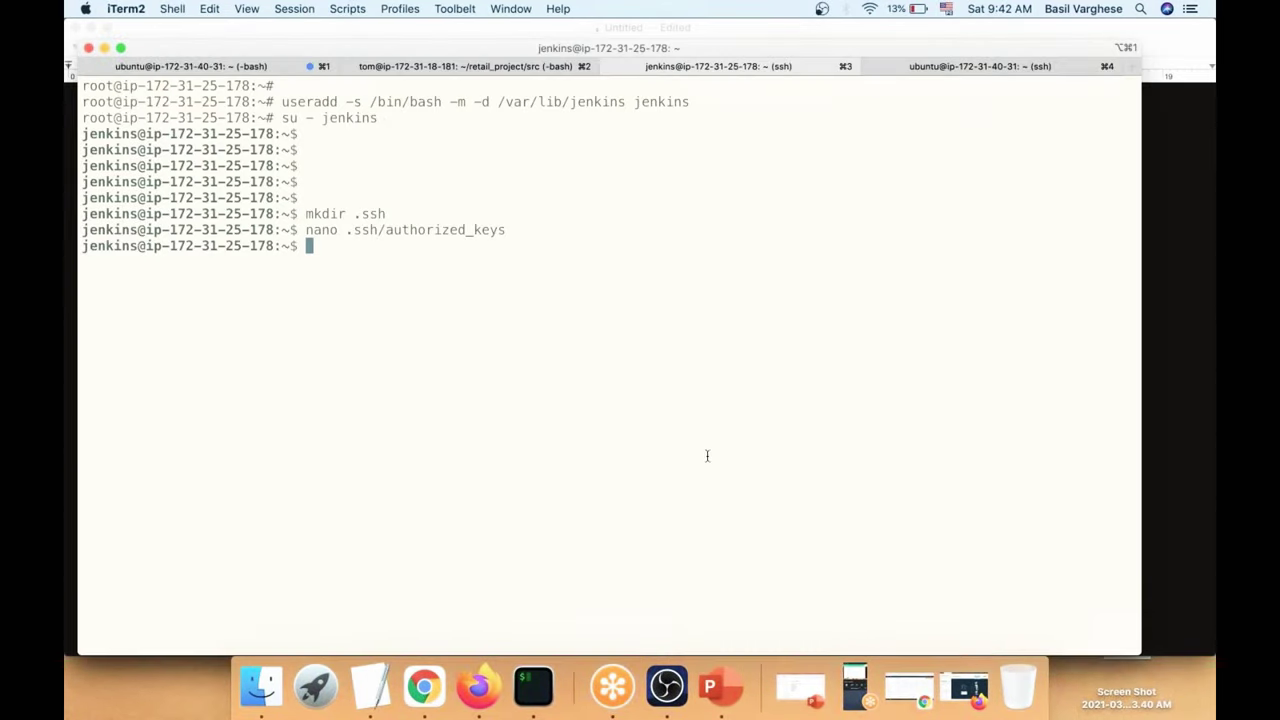
key(Return)
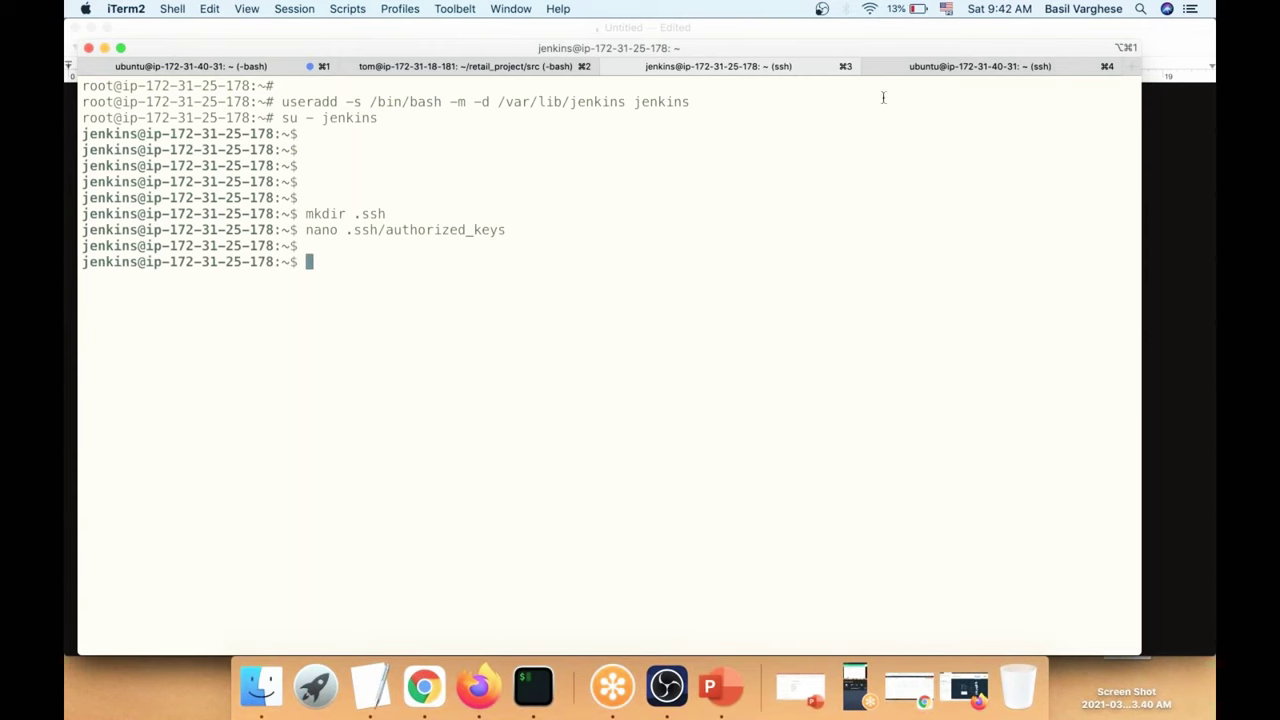
click(921, 66)
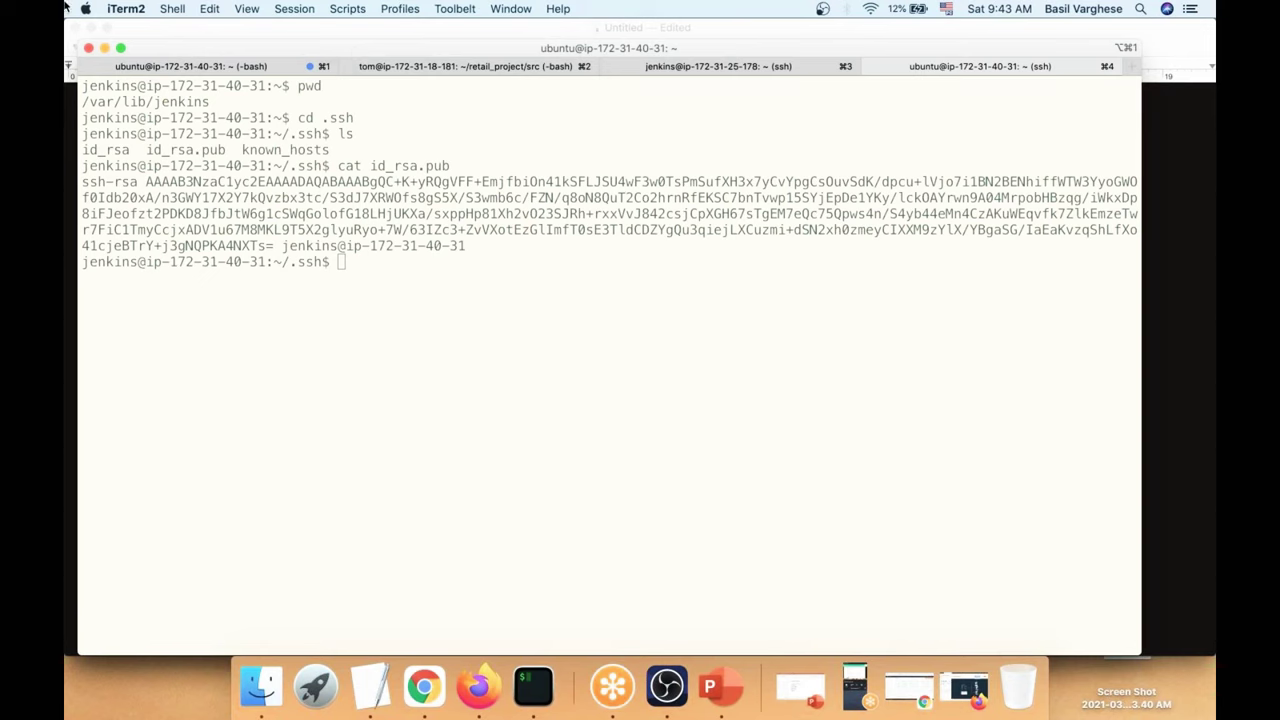
click(104, 48)
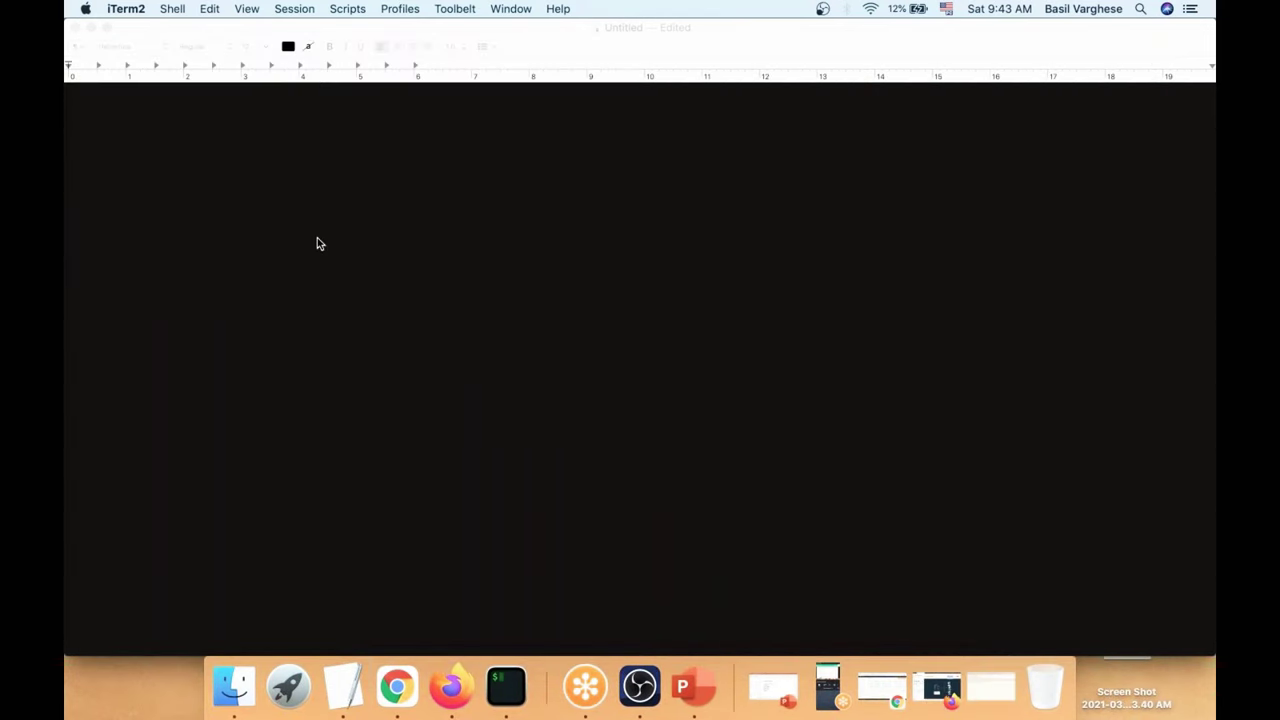
Step: From Manage Jenkins, open Manage Nodes and Clouds to view the master-only node list
click(407, 703)
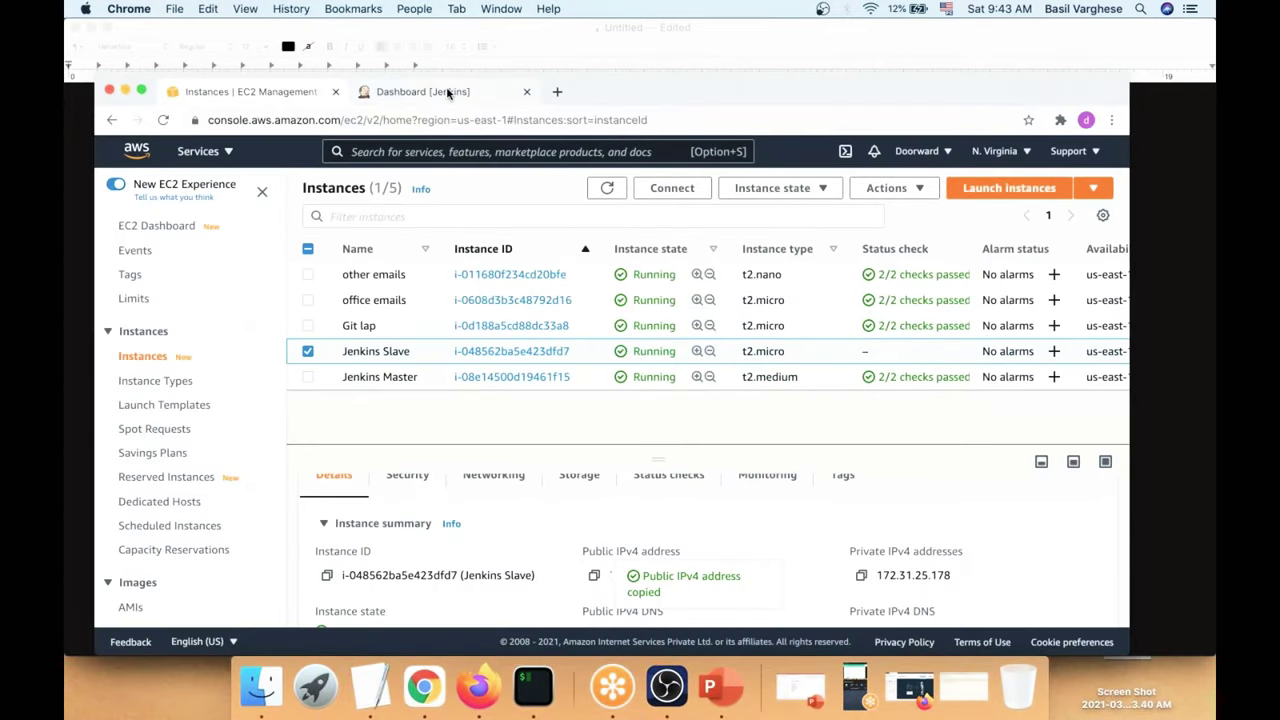
click(449, 93)
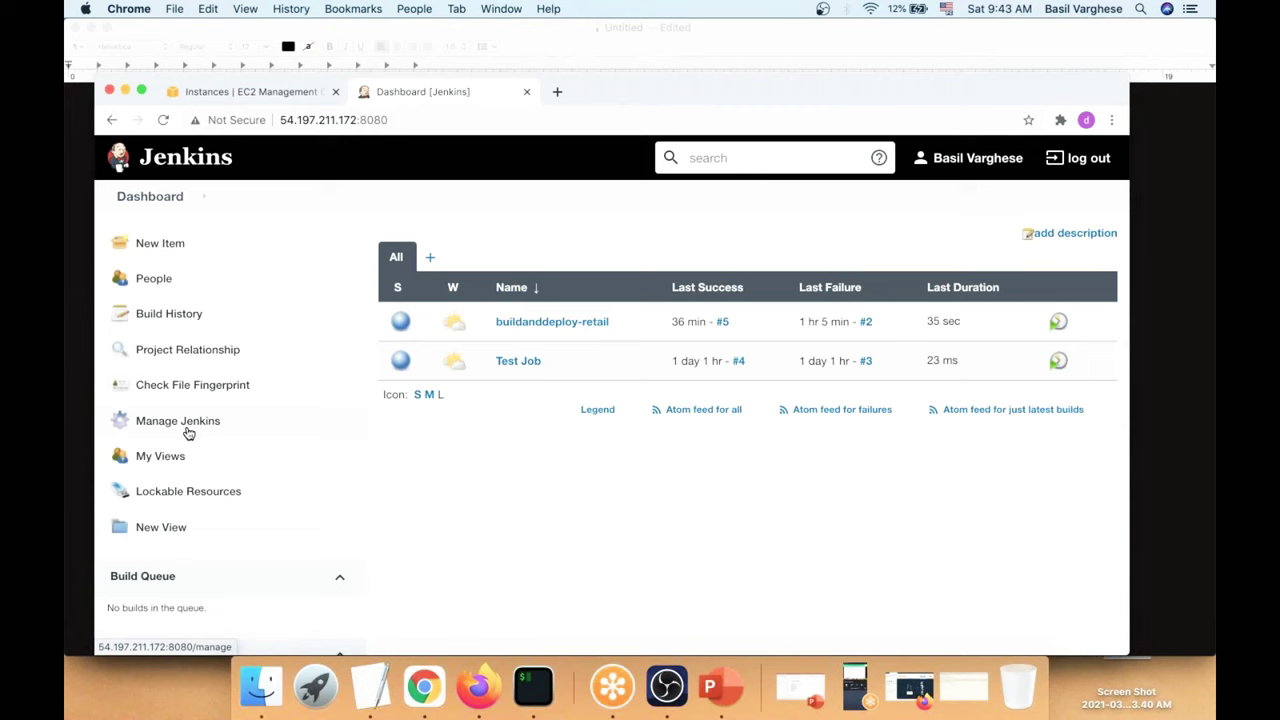
click(191, 428)
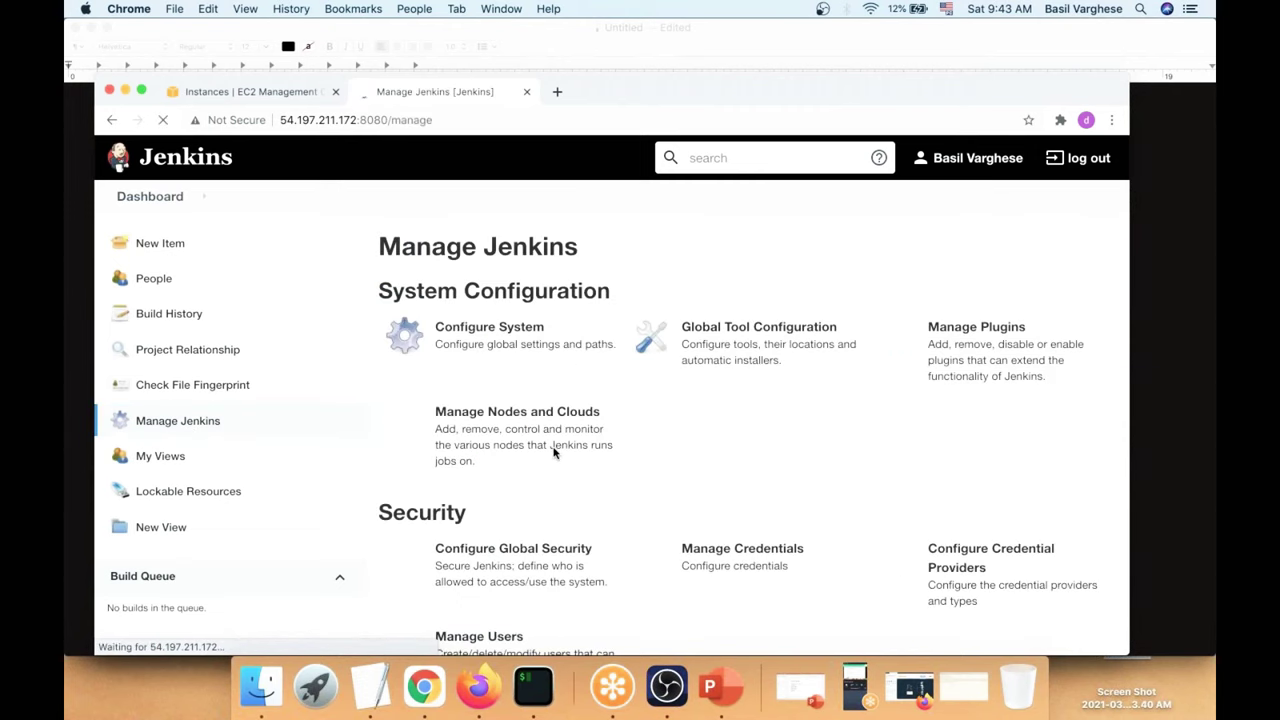
scroll(553, 453, down, 3)
scroll(553, 453, down, 2)
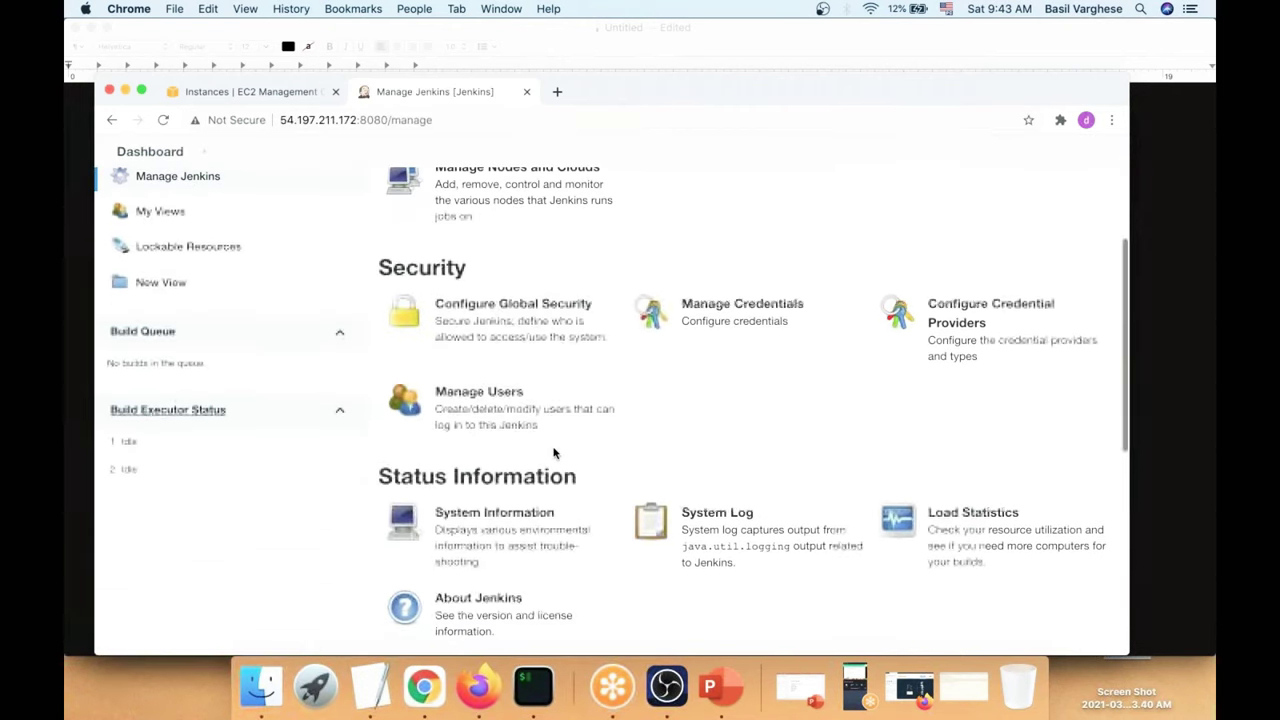
scroll(940, 420, down, 5)
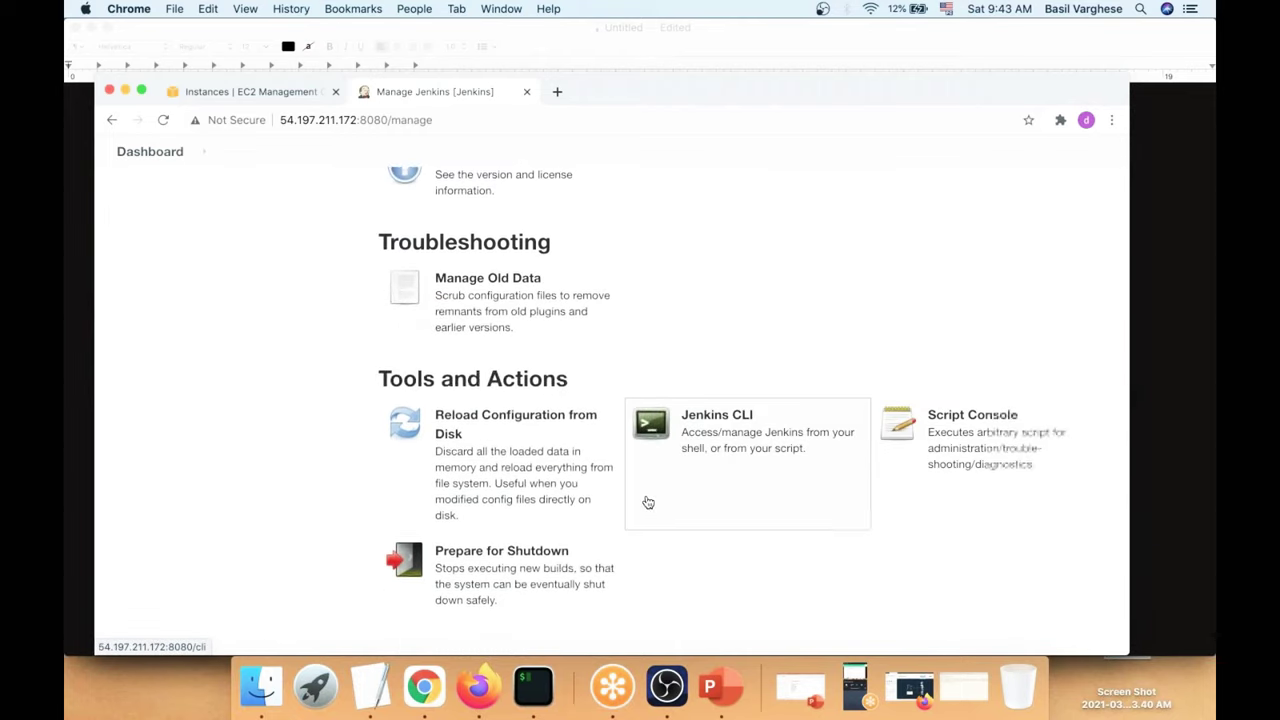
scroll(647, 501, up, 6)
scroll(647, 501, up, 3)
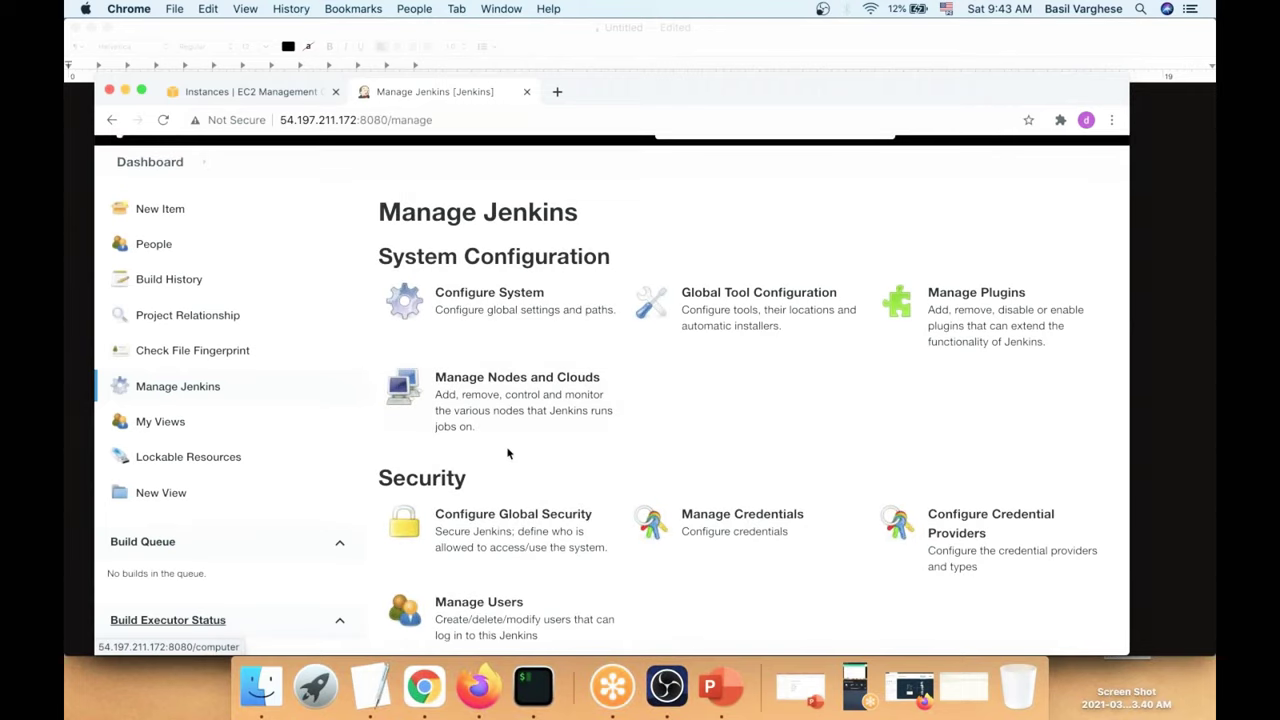
scroll(507, 454, down, 1)
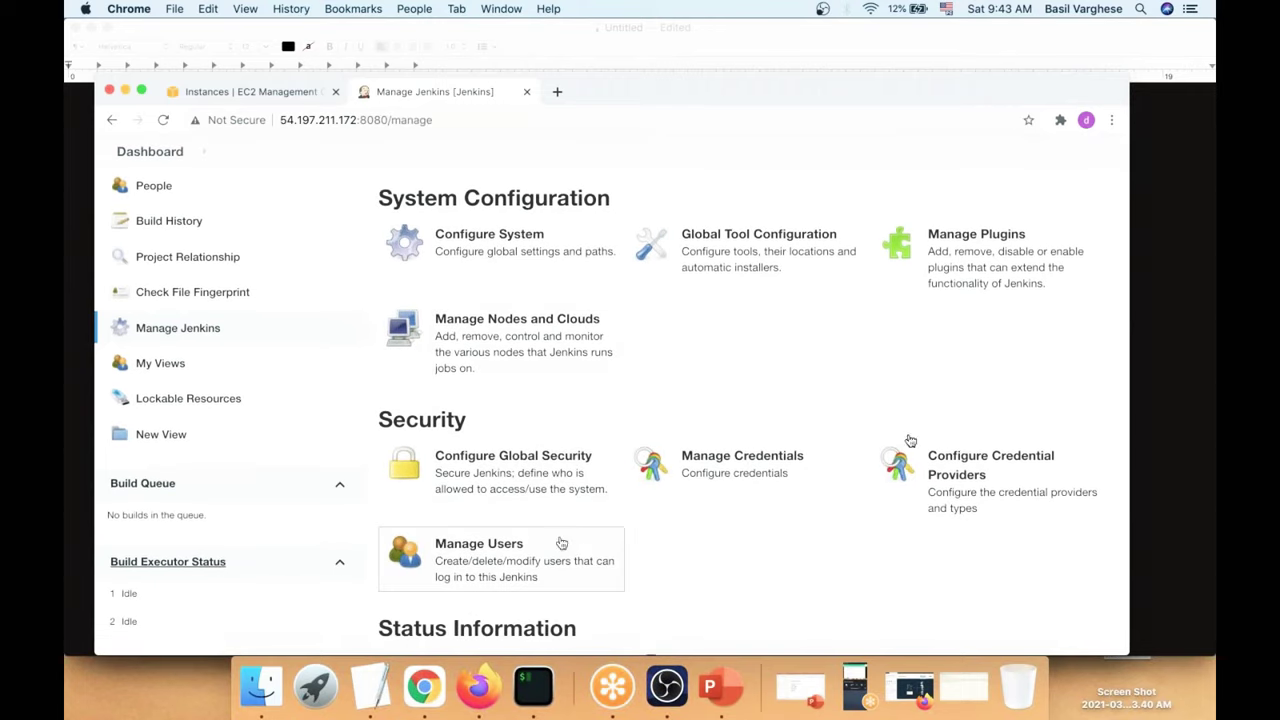
click(517, 321)
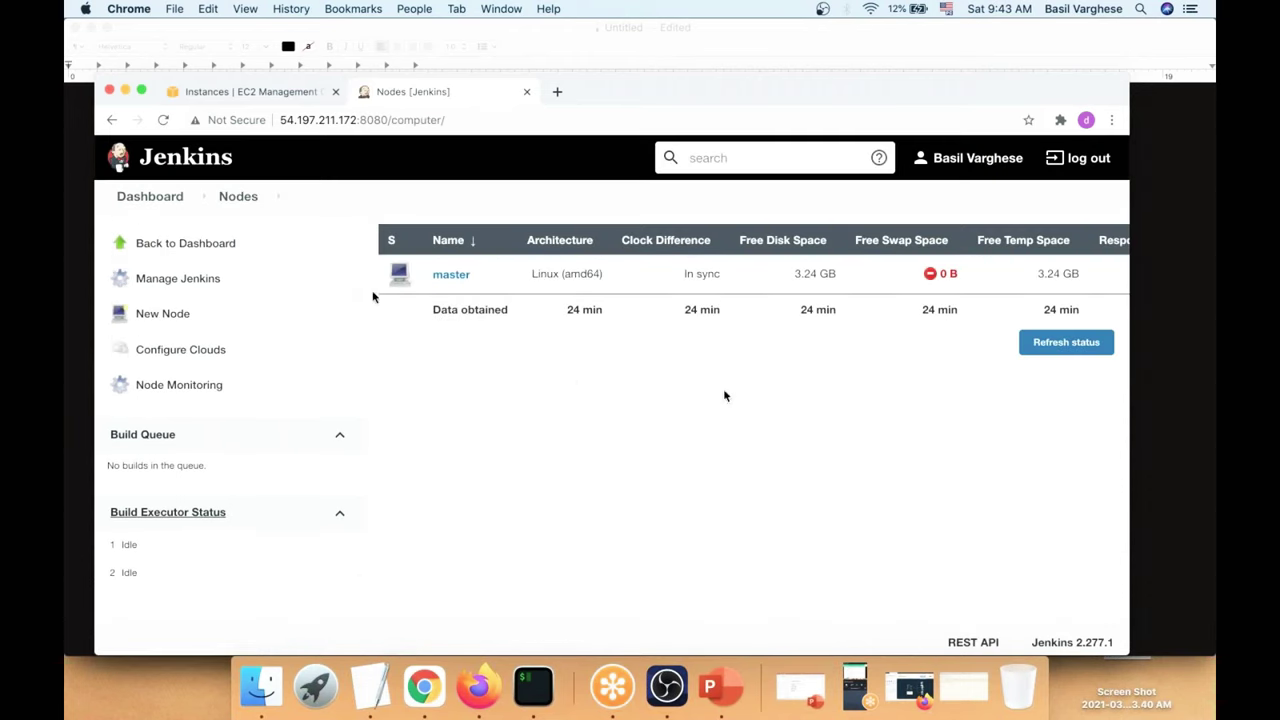
Step: Create a new Permanent Agent node named slave001
click(245, 314)
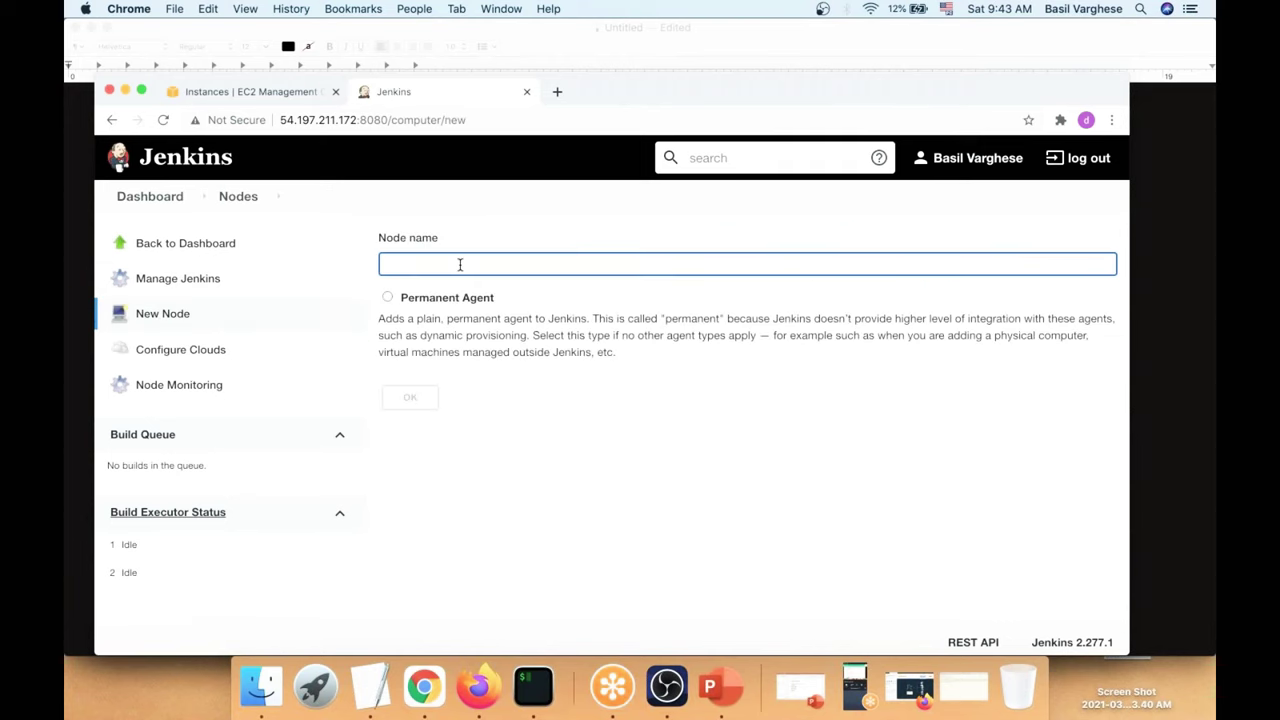
text(slave001)
click(388, 297)
click(409, 404)
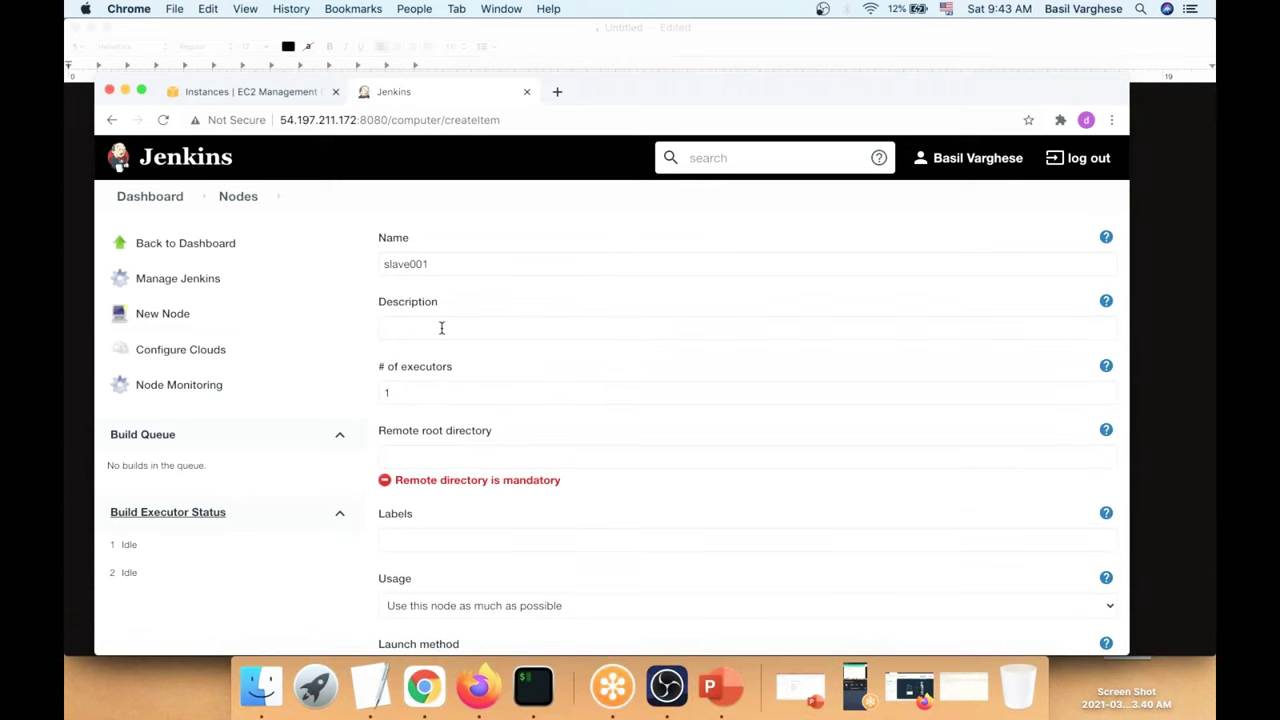
Step: Give slave001 the description 'Slave 001' and move to Remote root directory
click(441, 327)
text(Slave 001)
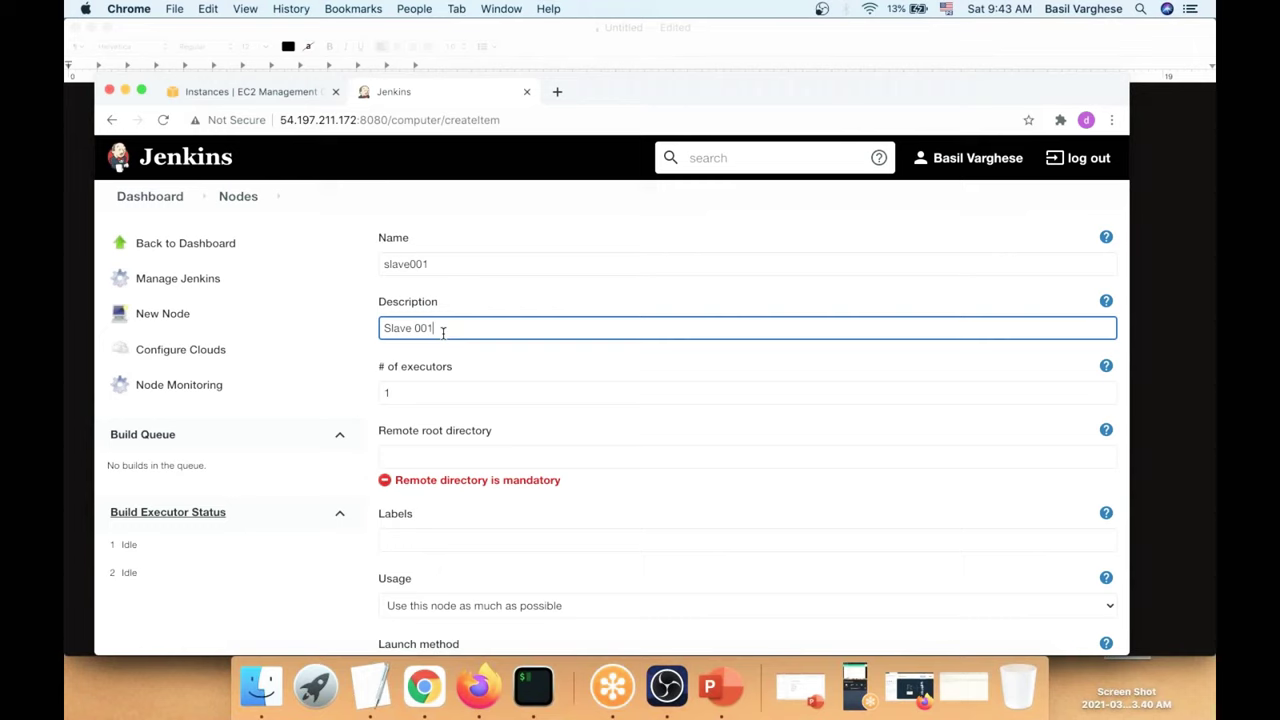
key(Tab)
key(Tab)
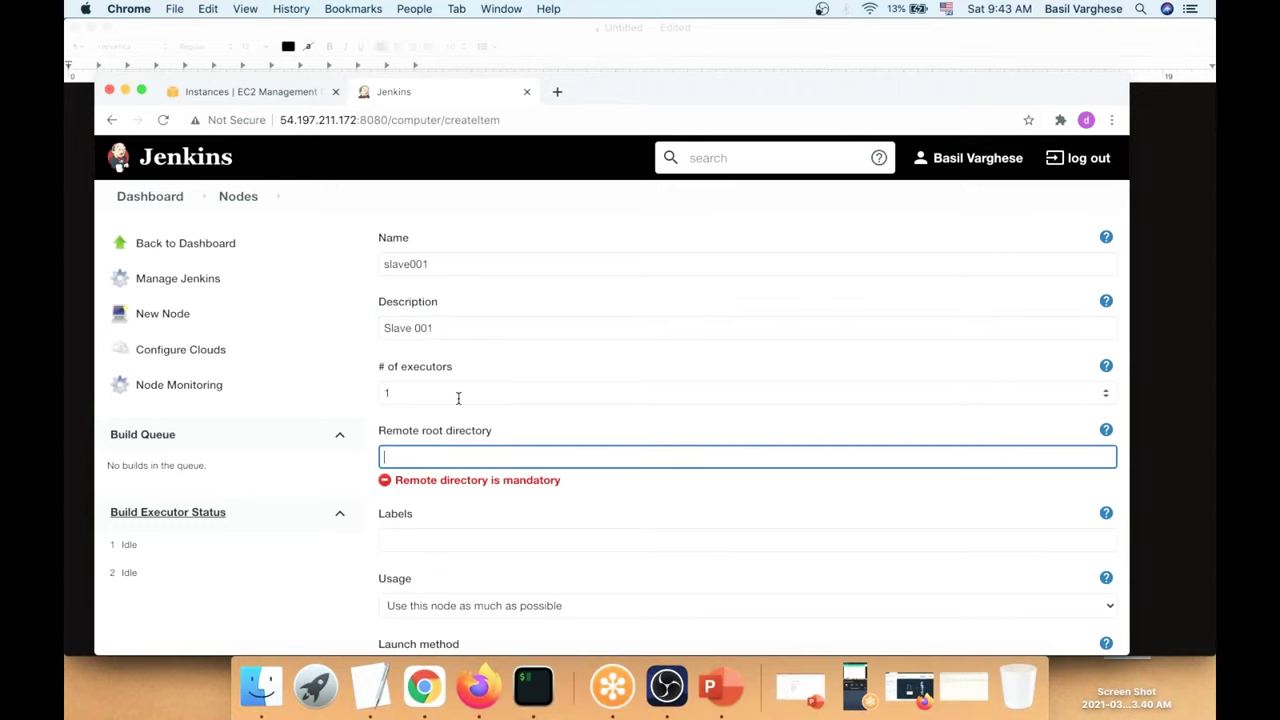
scroll(471, 393, down, 1)
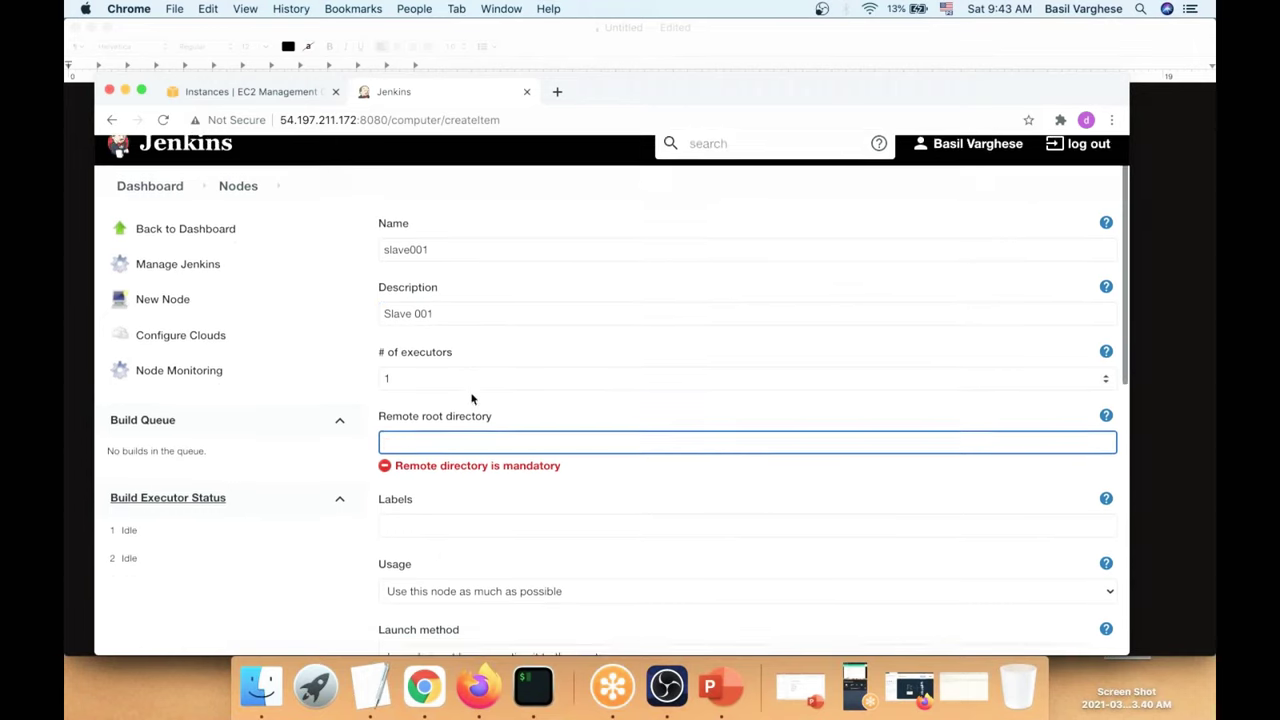
scroll(464, 437, down, 1)
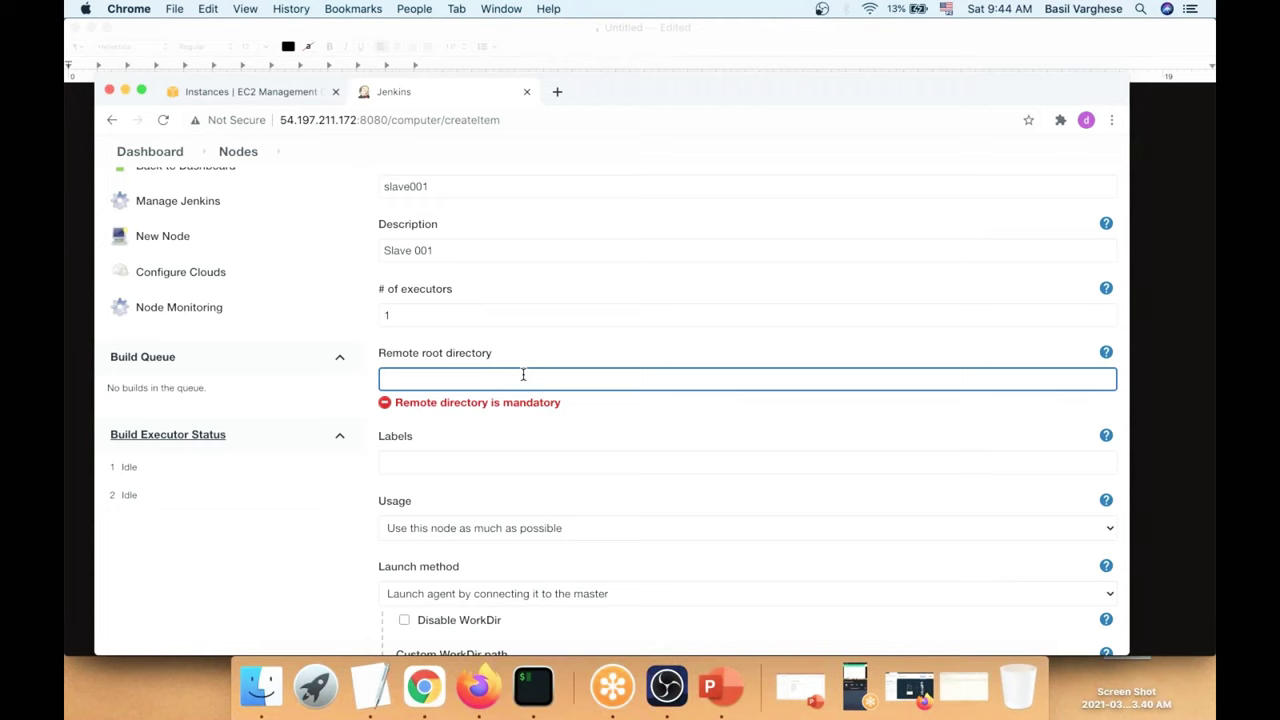
click(533, 688)
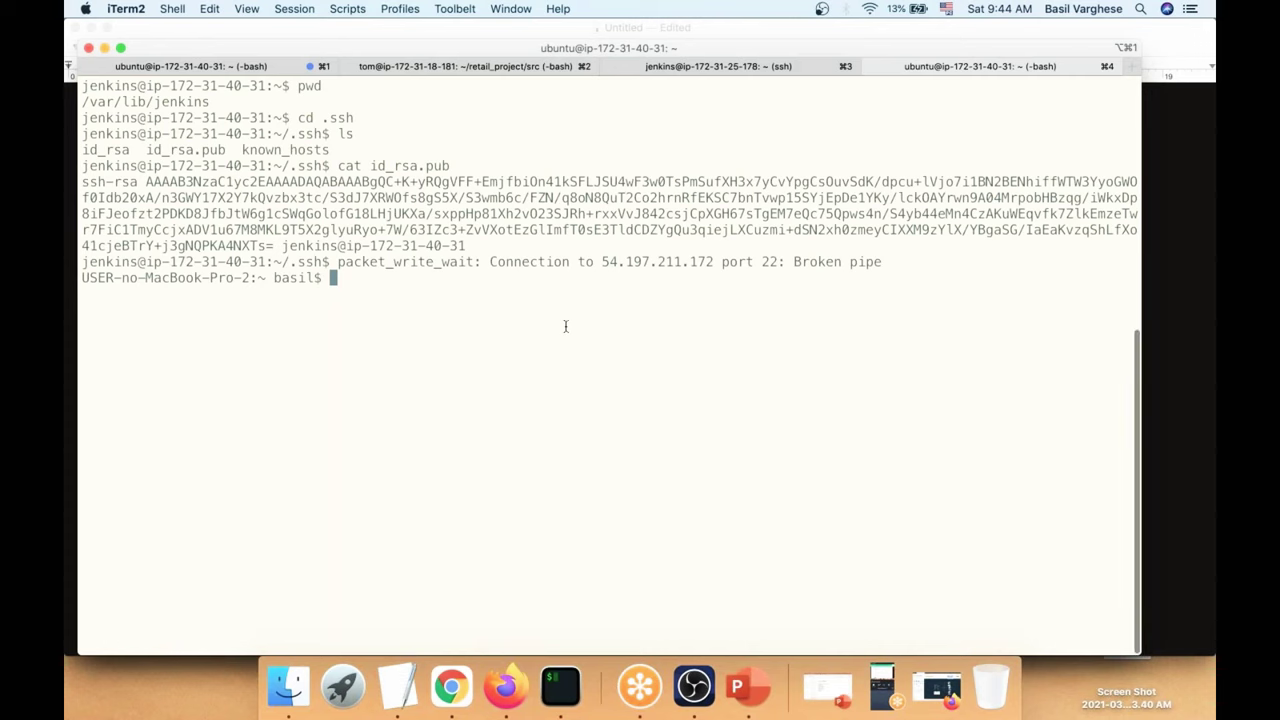
Step: Confirm the Jenkins home path in iTerm2 and set slave001's remote root directory to /var/lib/jenkins
scroll(565, 326, up, 1)
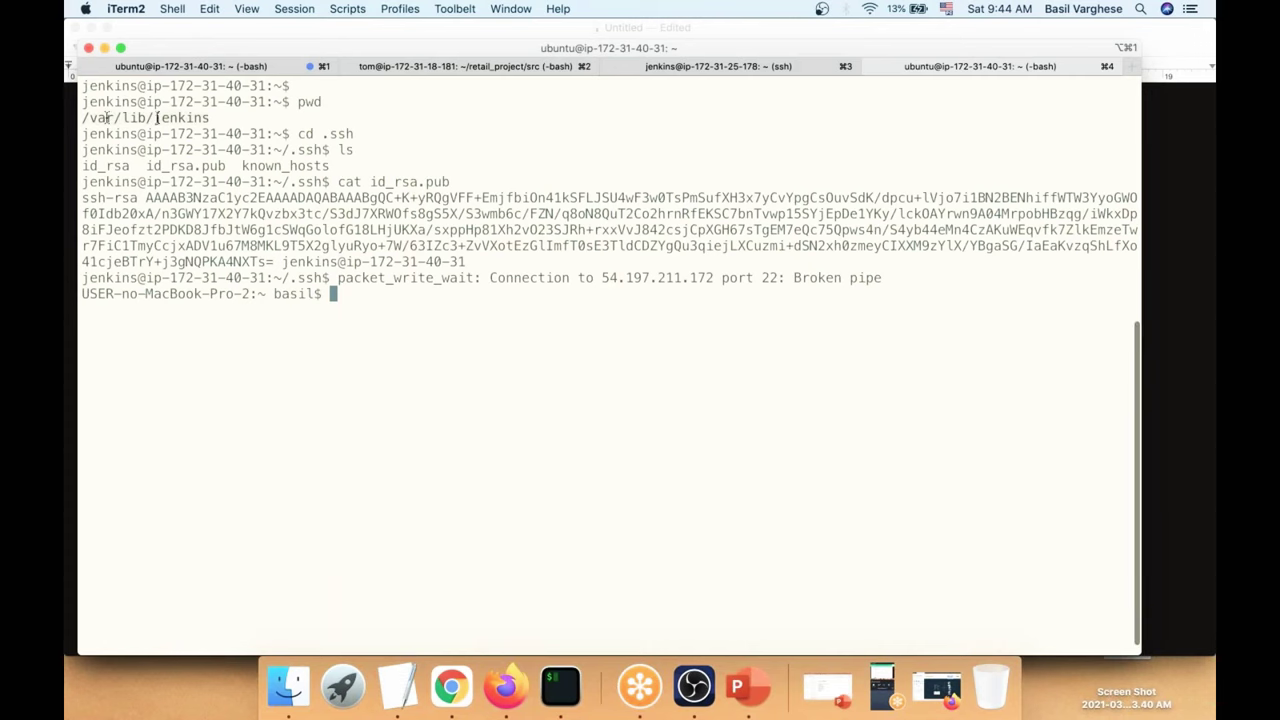
click(105, 49)
click(434, 377)
text(/var/lib/jenkins)
click(441, 462)
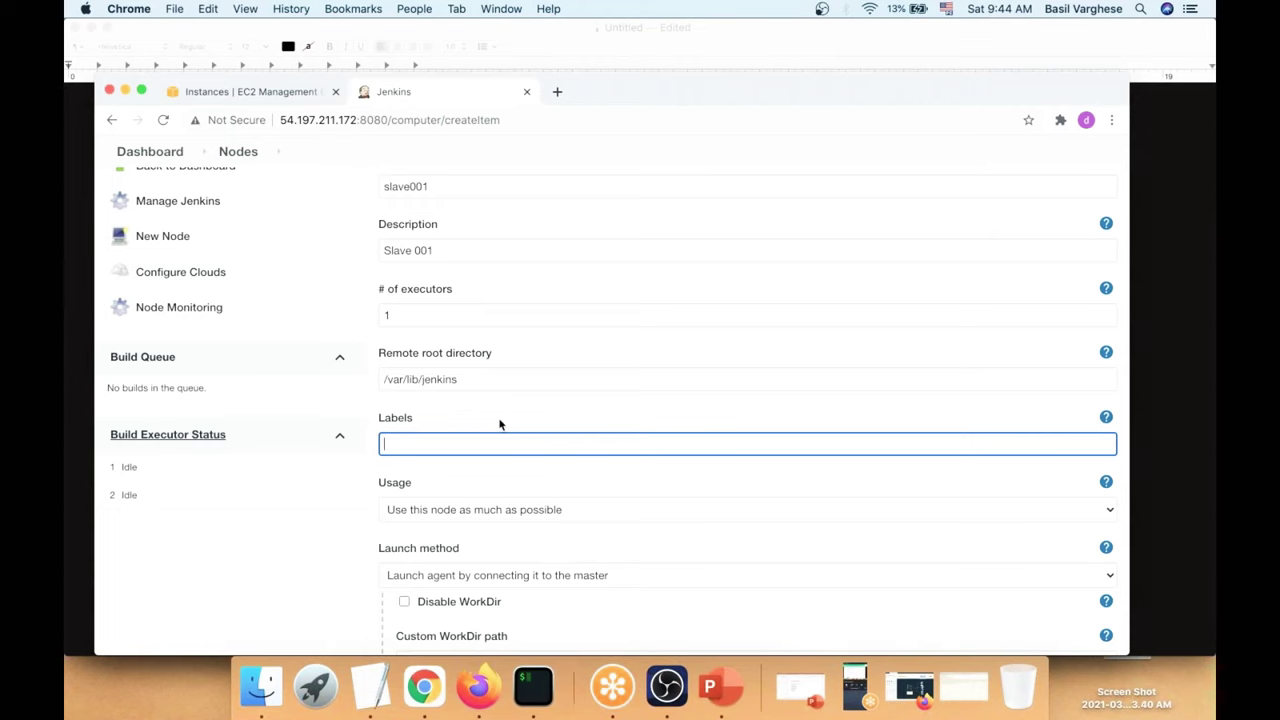
Step: Set slave001's label to python, replacing the trial labels webserver and java-building
text(webserver)
key(super+a)
key(BackSpace)
text(java-building)
key(super+a)
text(python)
click(268, 567)
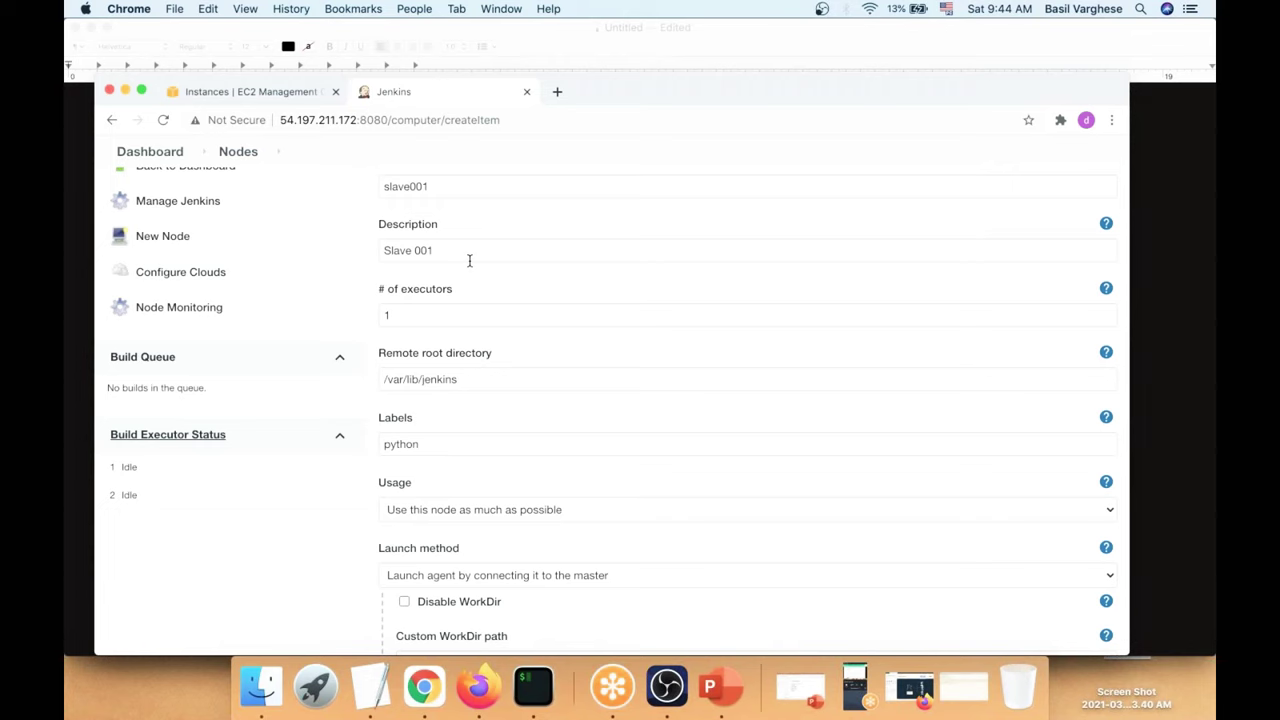
Step: Review the node name slave001 and the python label on the form
double_click(441, 189)
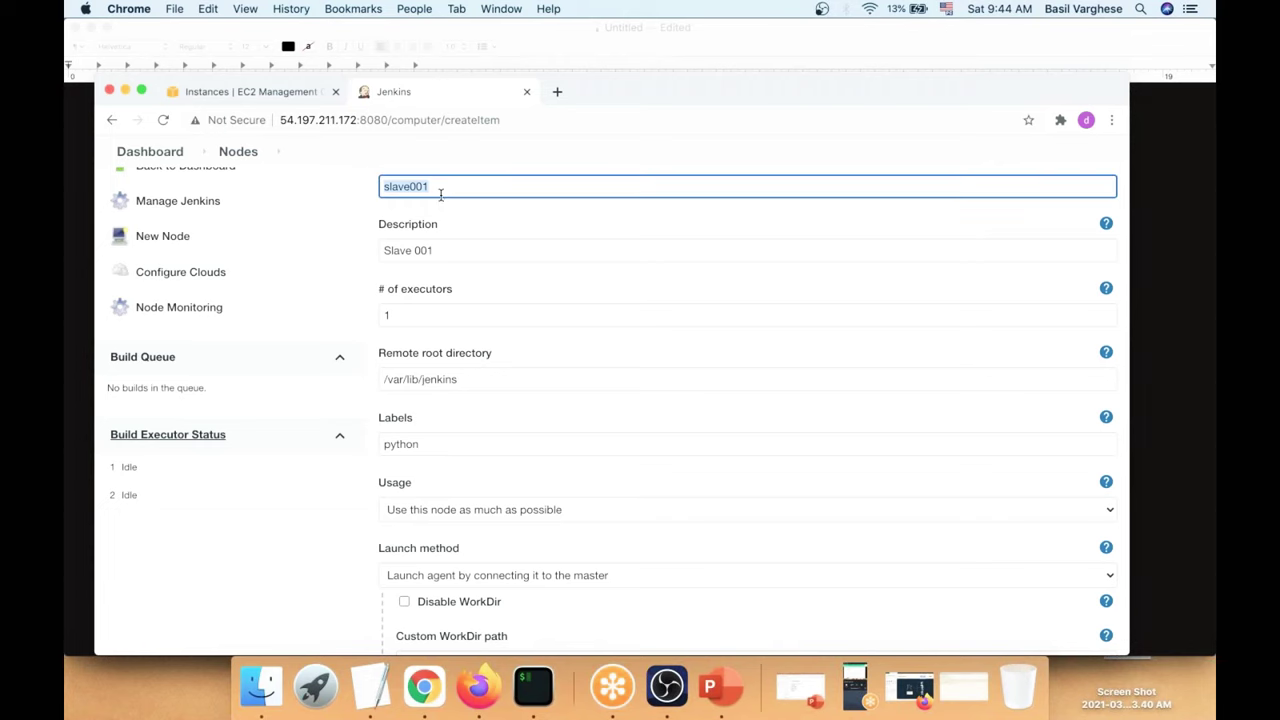
double_click(413, 447)
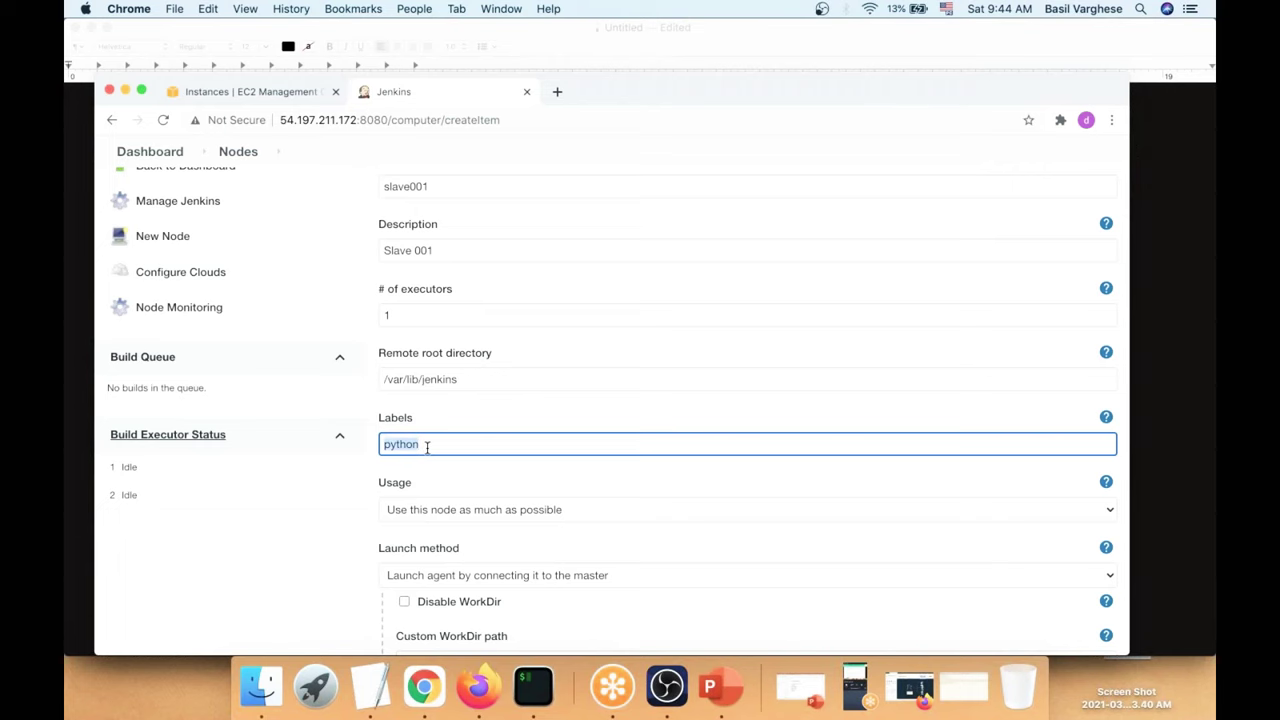
double_click(411, 186)
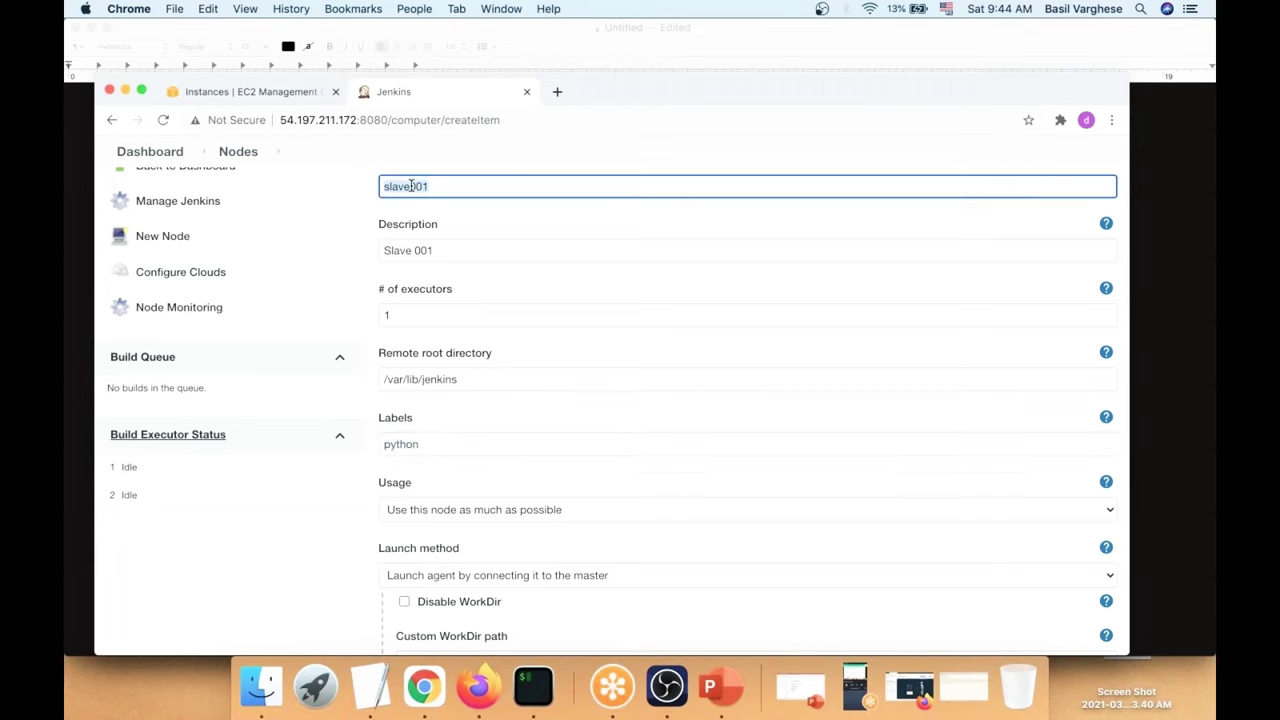
double_click(402, 445)
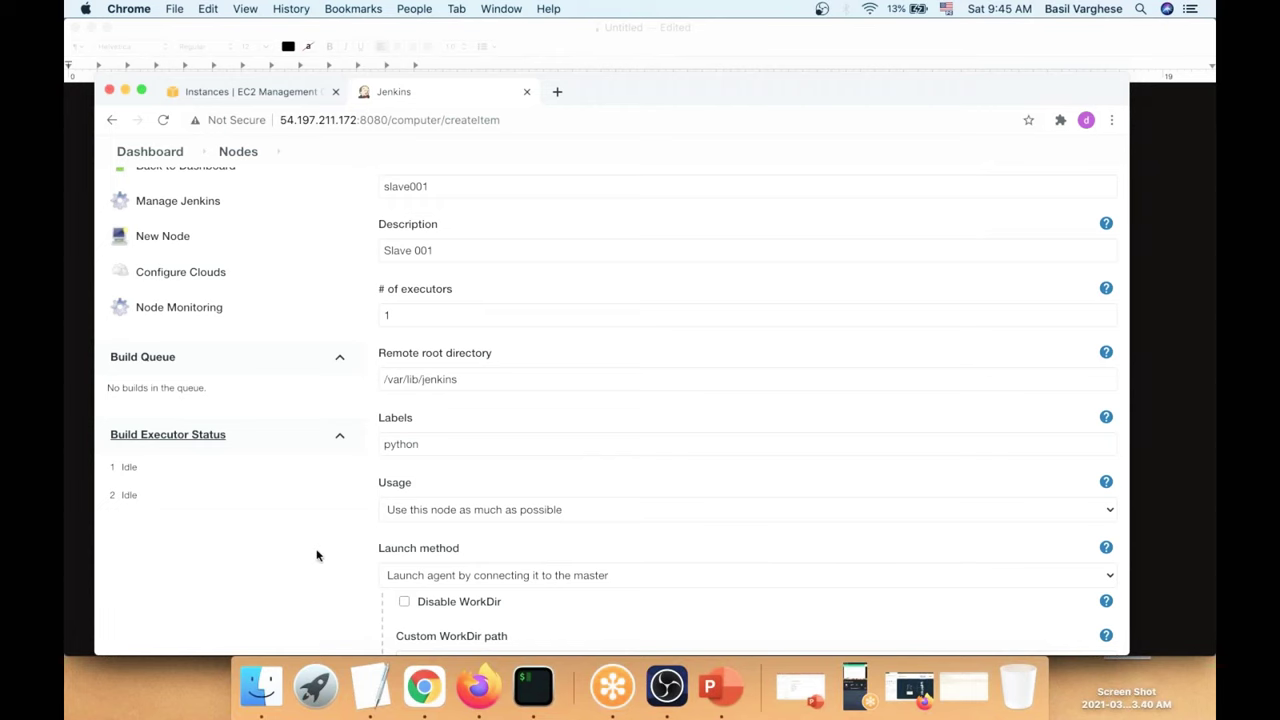
scroll(317, 556, down, 2)
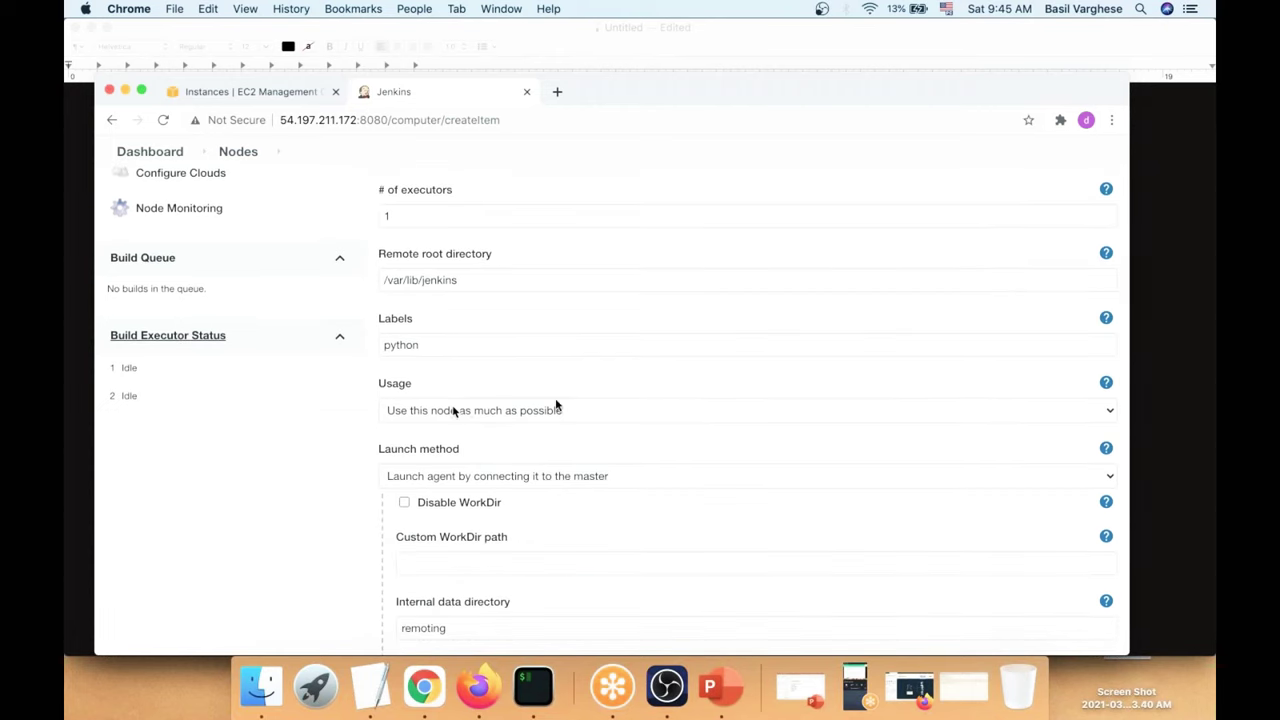
scroll(553, 402, down, 2)
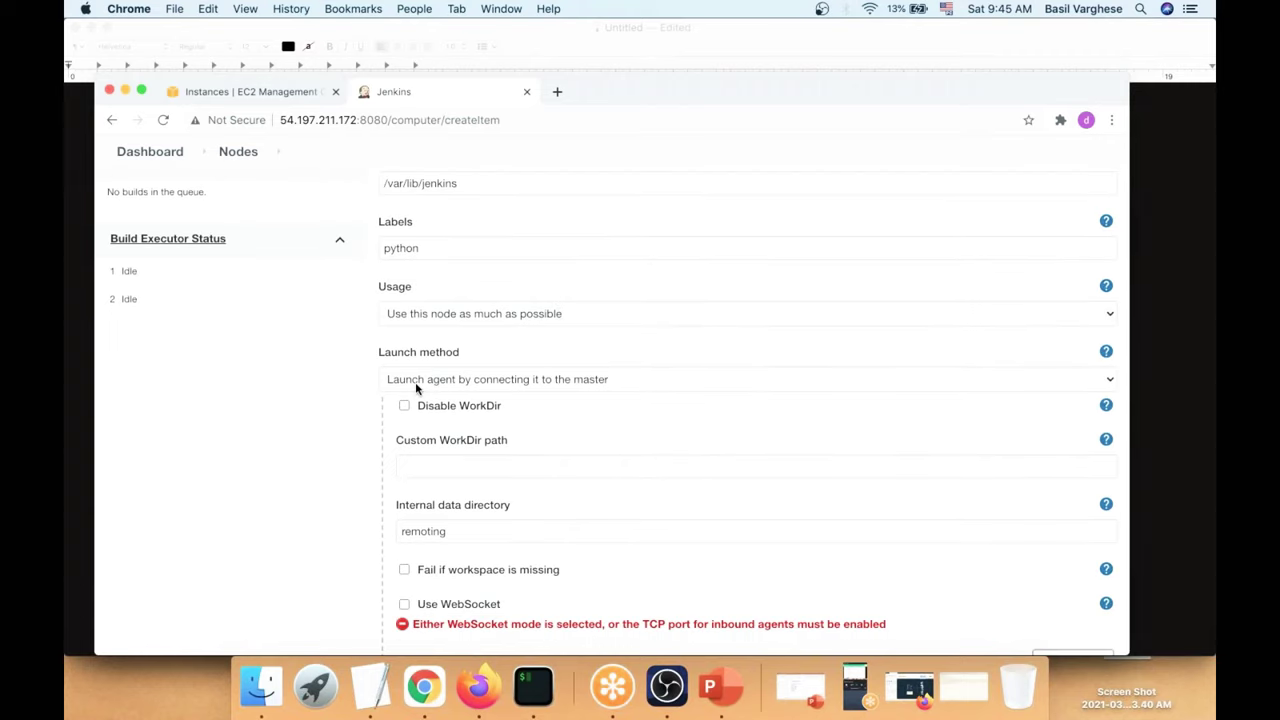
Step: Choose Launch agents via SSH with Host set to the slave's private IP 172.31.25.178
click(417, 385)
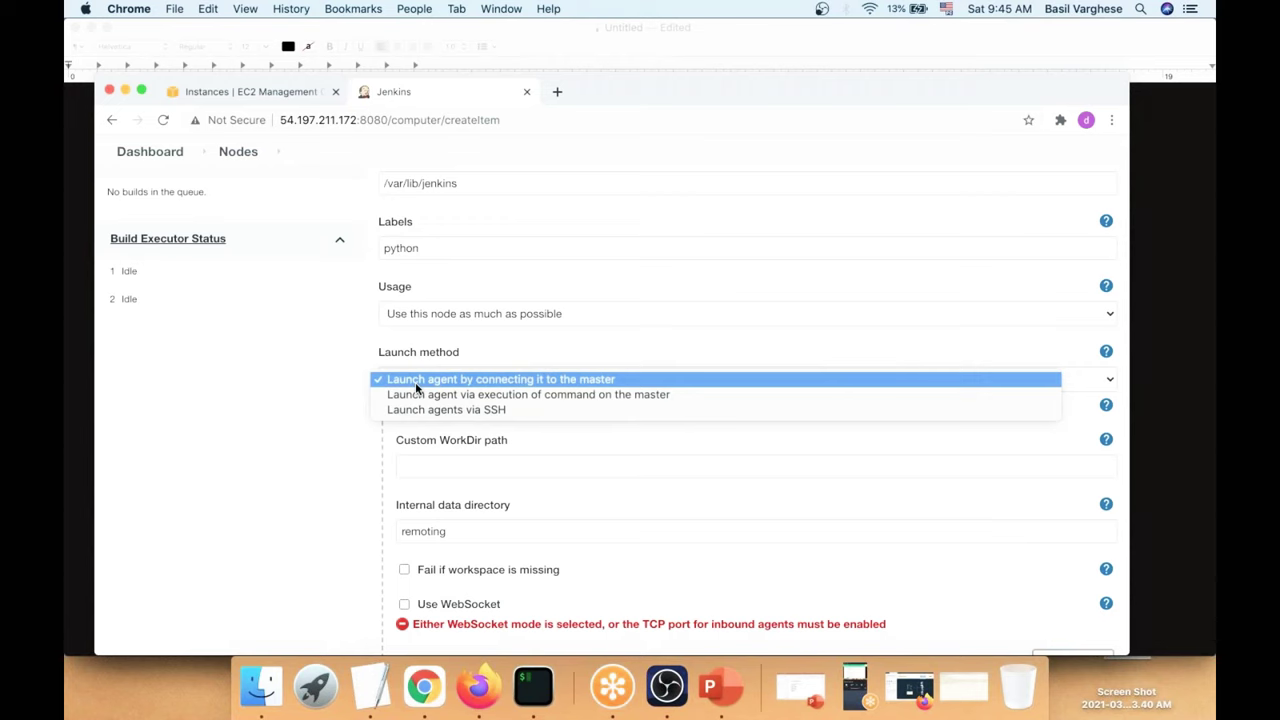
click(435, 405)
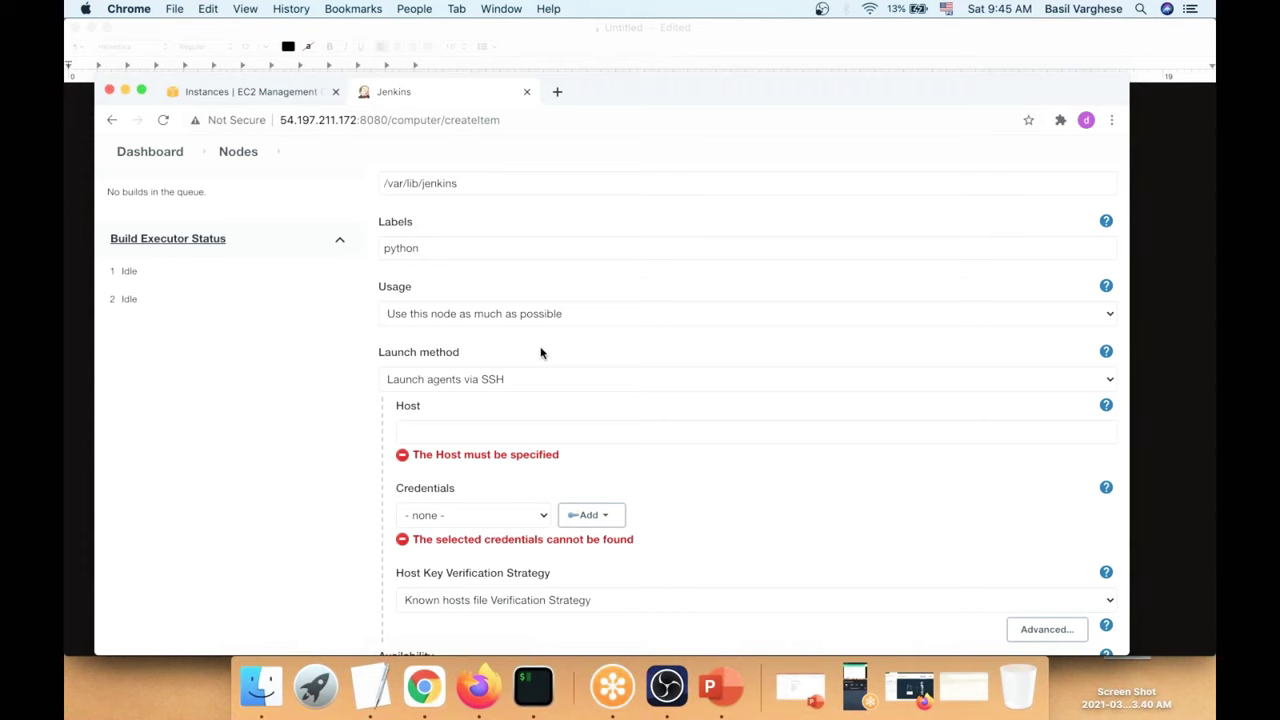
click(526, 430)
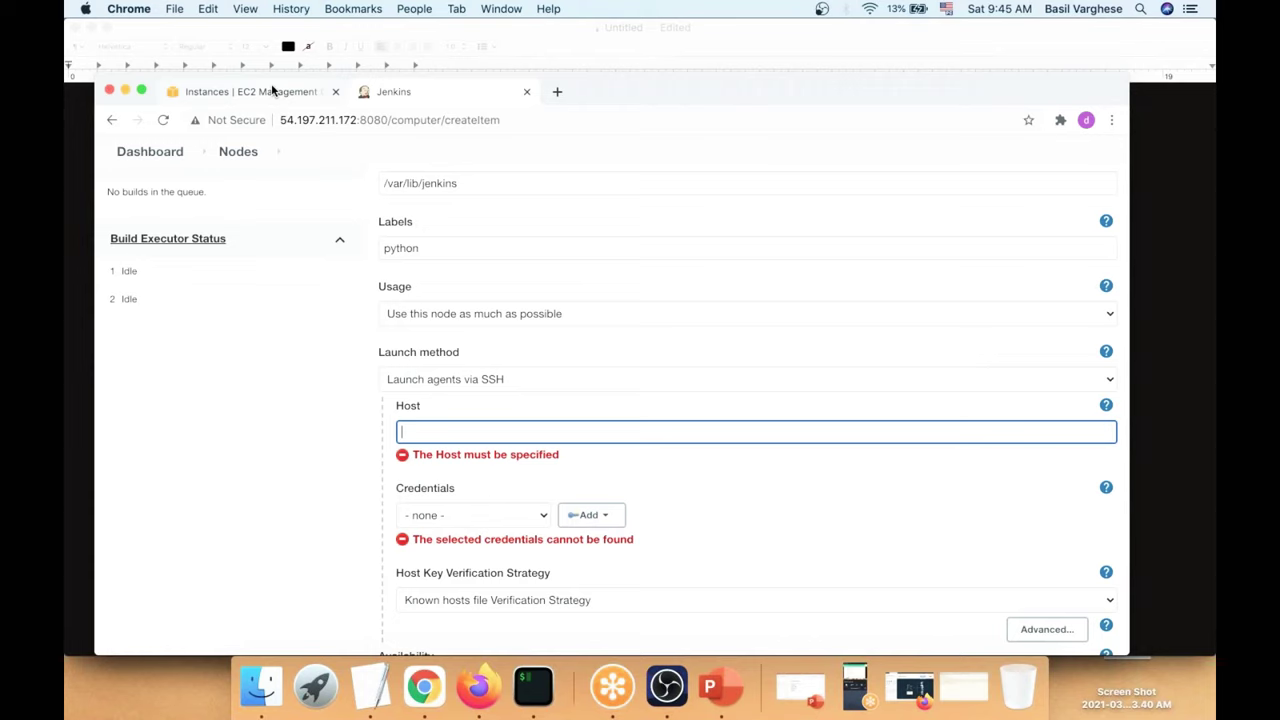
click(272, 91)
double_click(901, 577)
key(super+c)
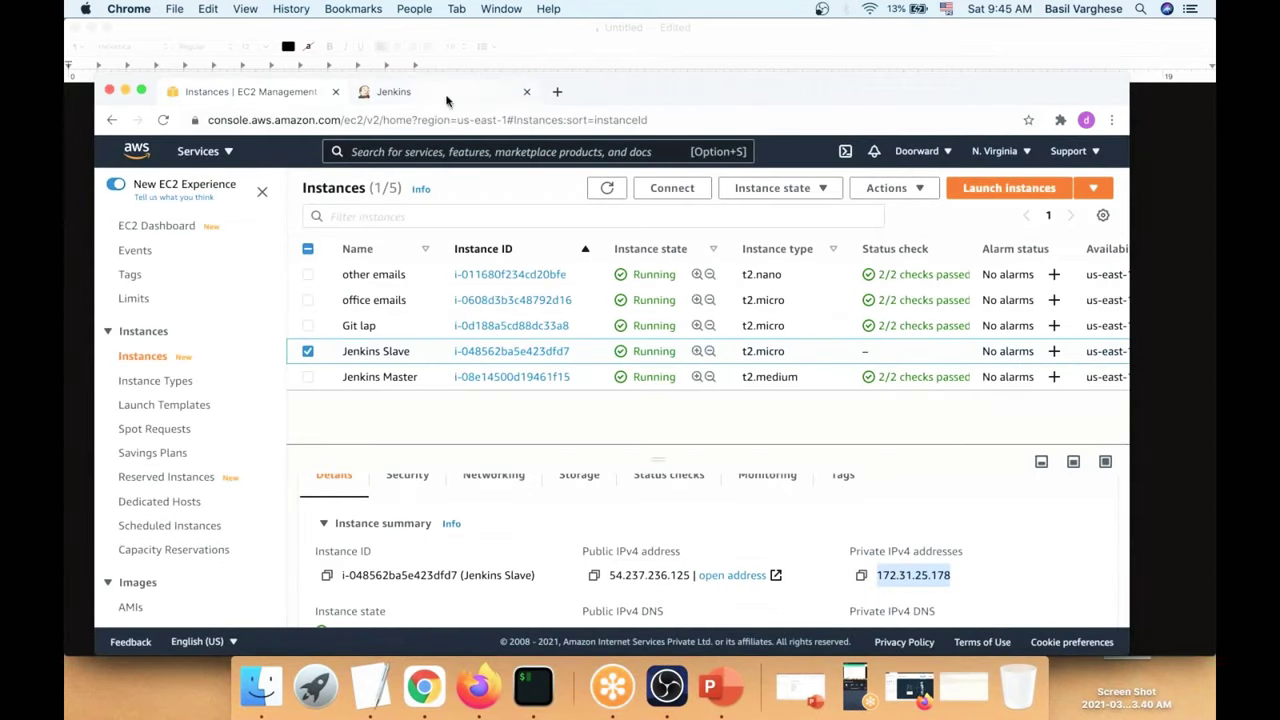
click(447, 92)
key(super+v)
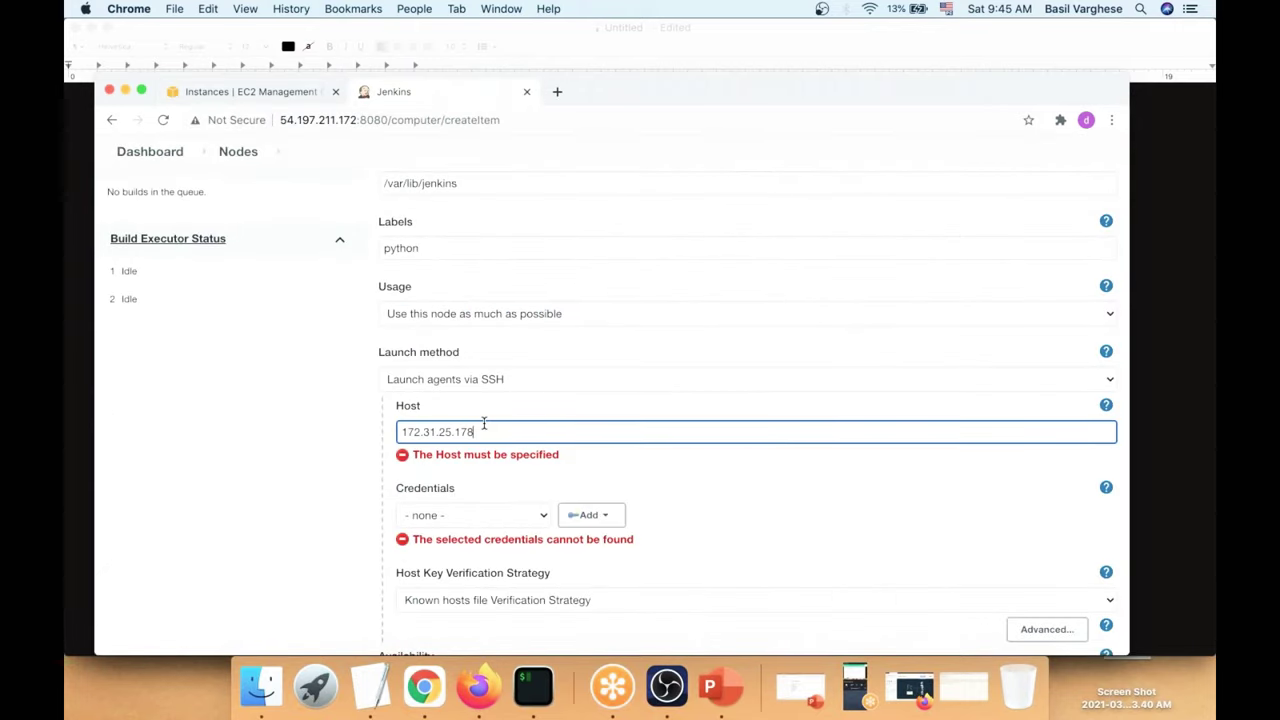
click(689, 483)
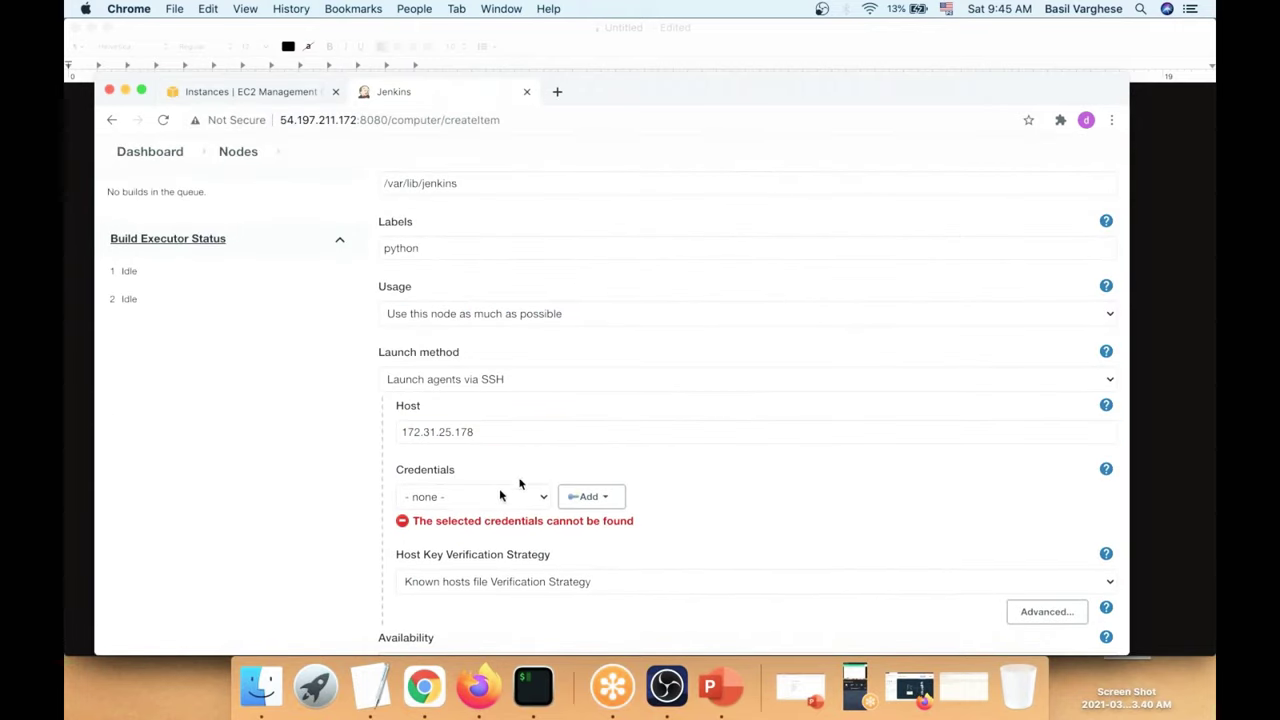
click(498, 432)
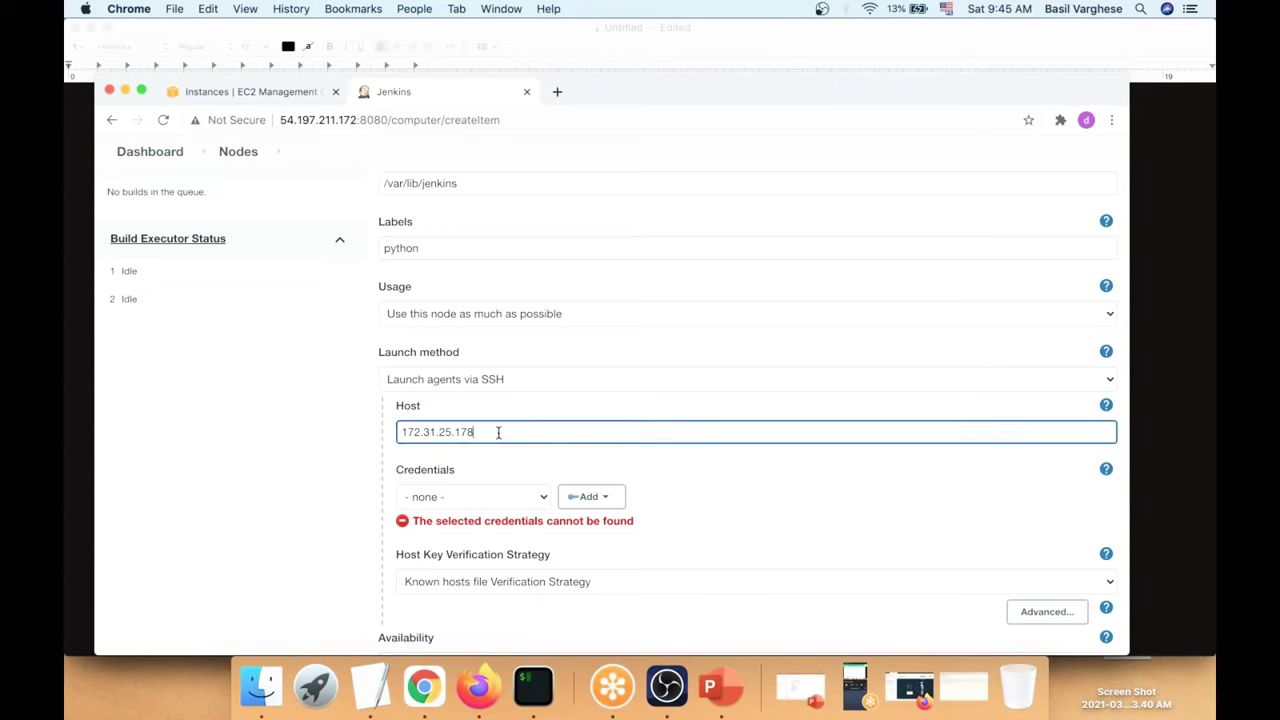
Step: Select the jenkins (Git-Access-retail) credentials for the SSH launch
click(482, 500)
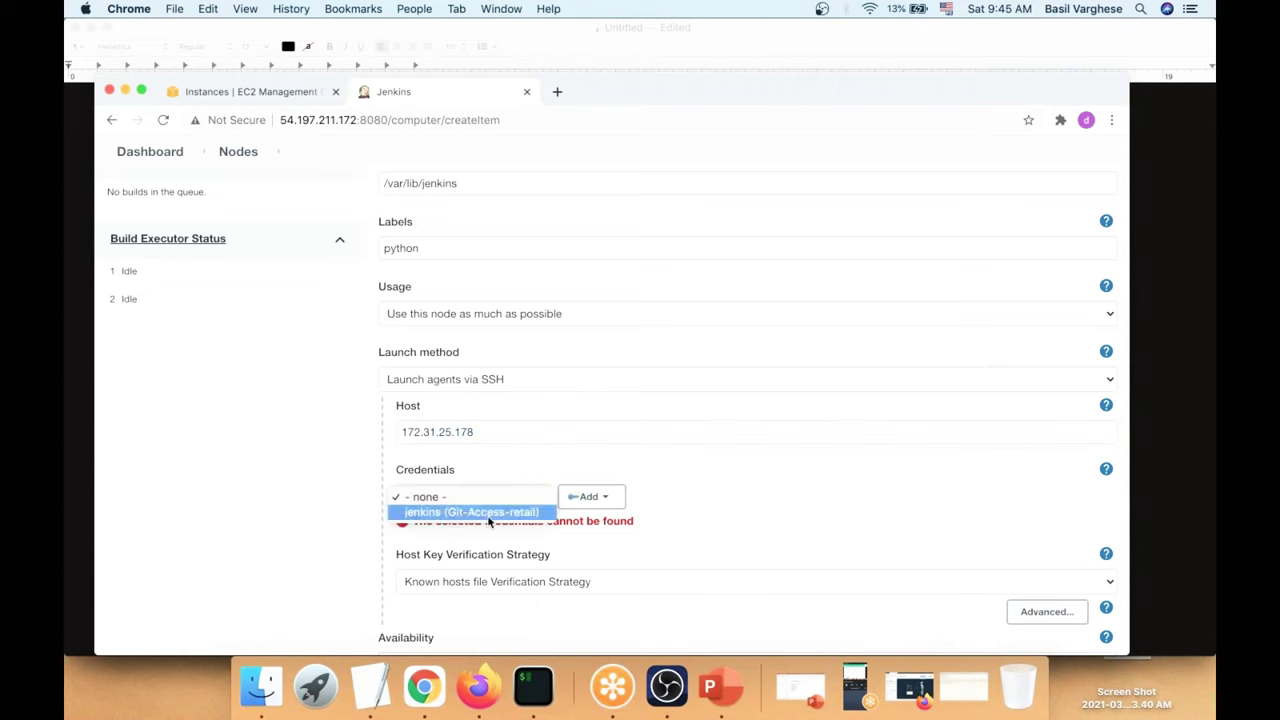
click(488, 512)
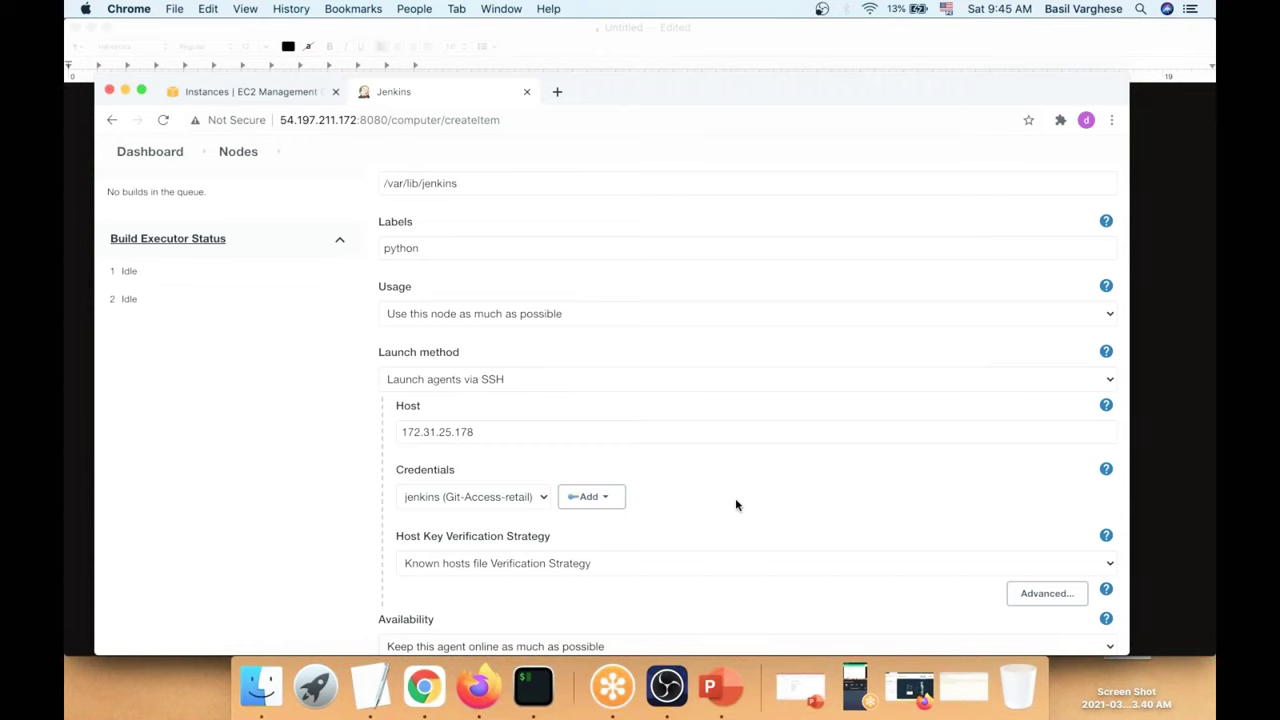
click(497, 508)
click(497, 508)
click(488, 502)
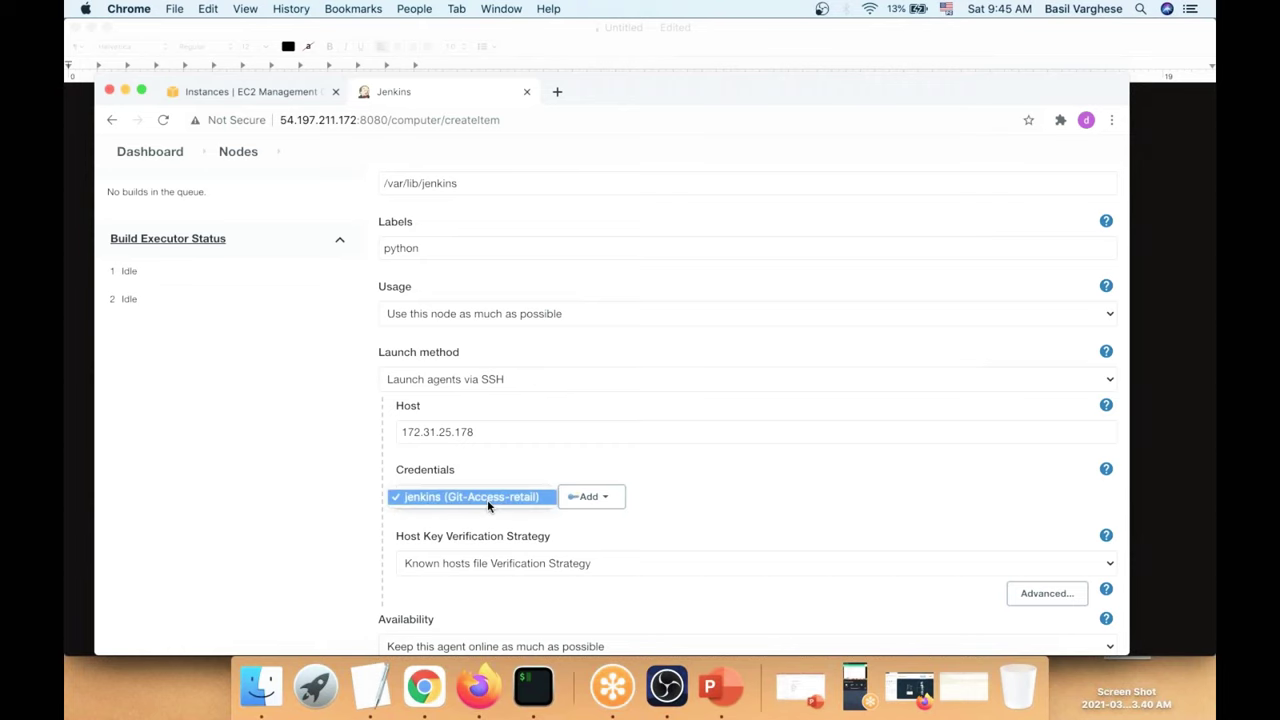
click(568, 474)
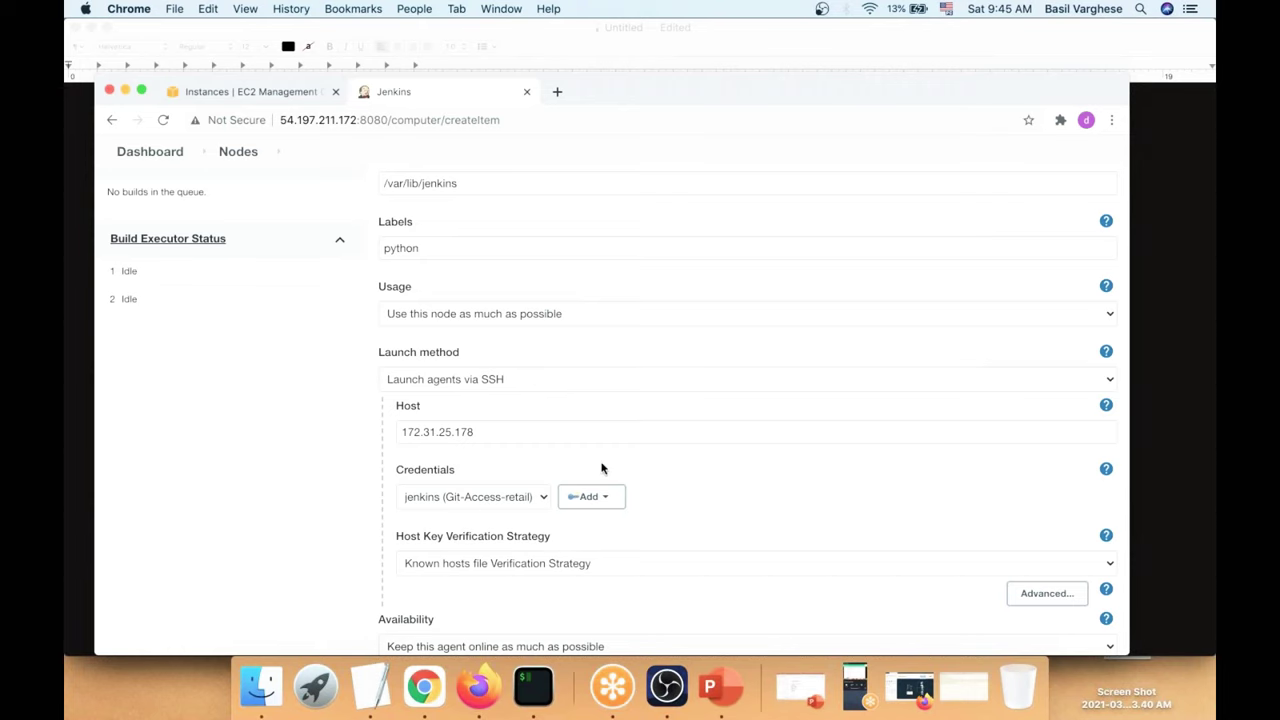
click(608, 496)
click(695, 490)
Step: Set the Host Key Verification Strategy to Non verifying
scroll(695, 490, down, 3)
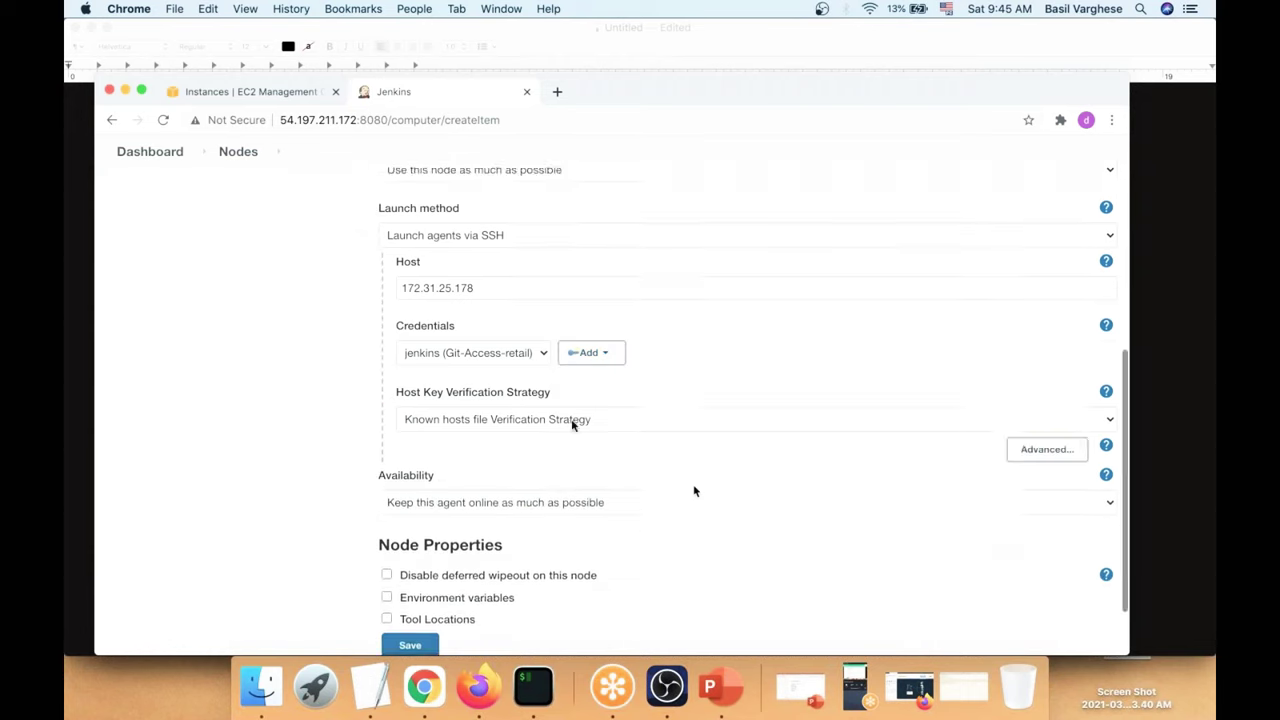
click(571, 411)
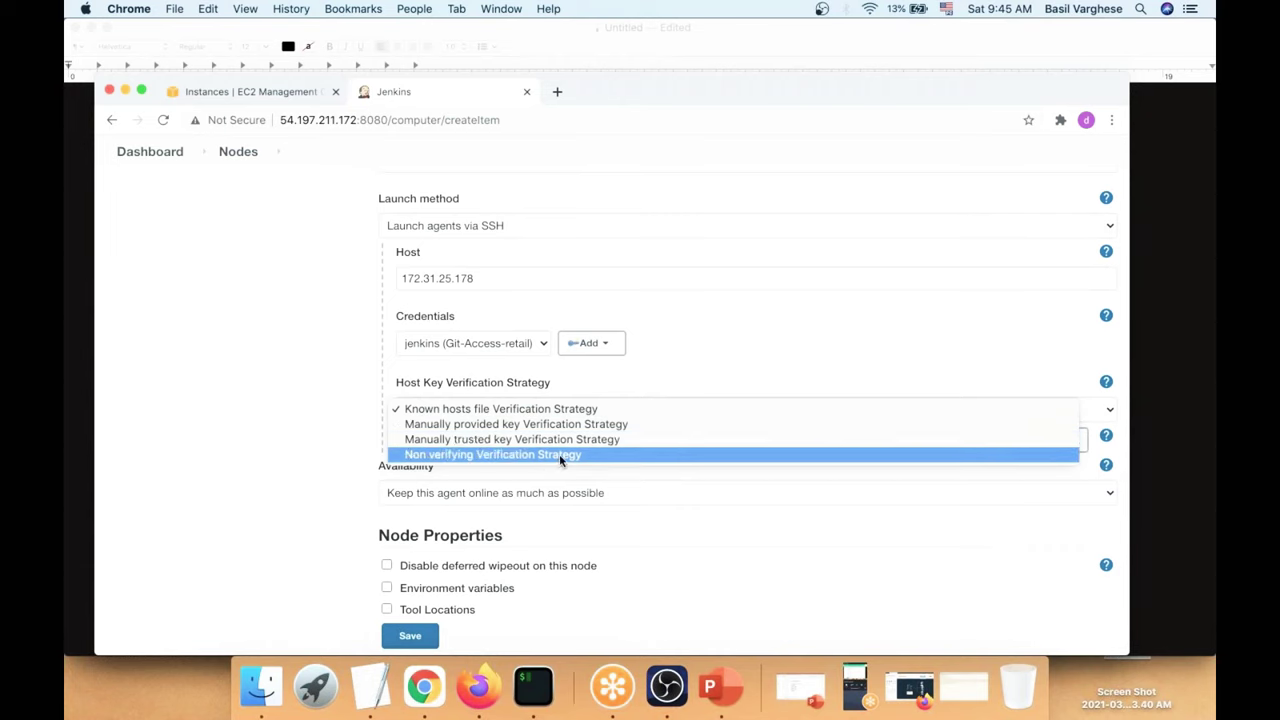
click(559, 454)
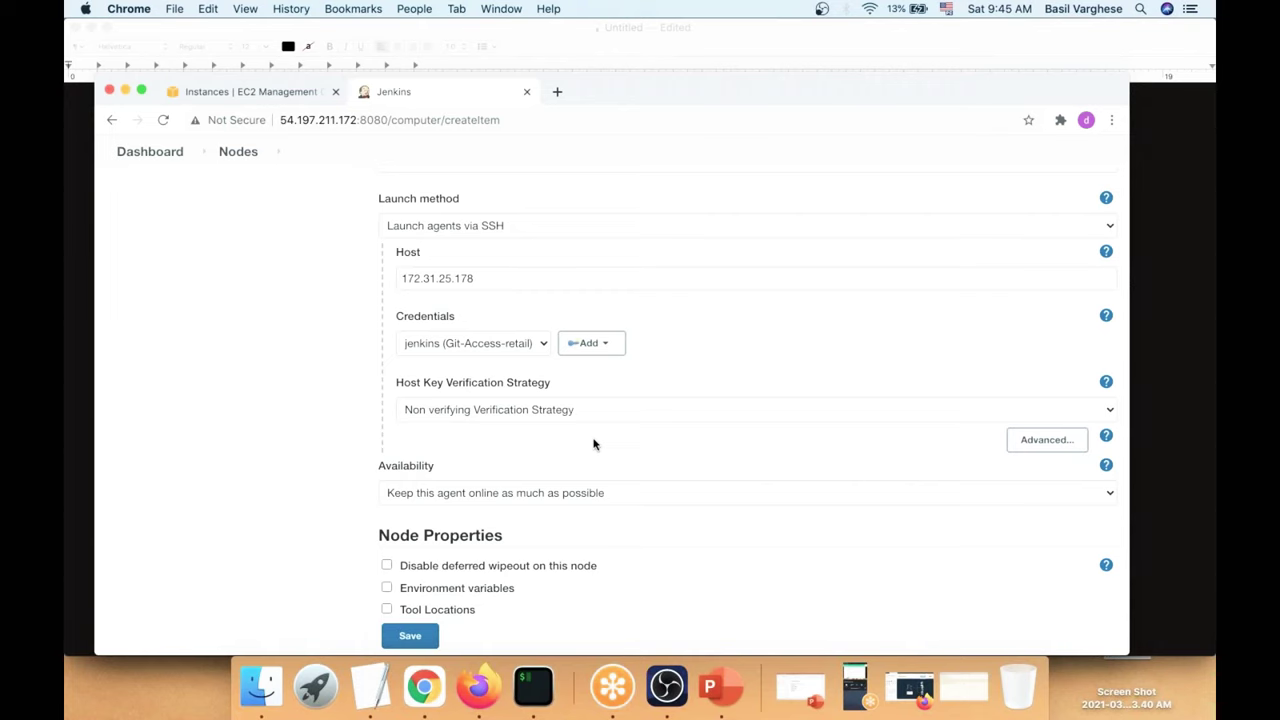
click(536, 409)
click(531, 412)
scroll(590, 460, down, 1)
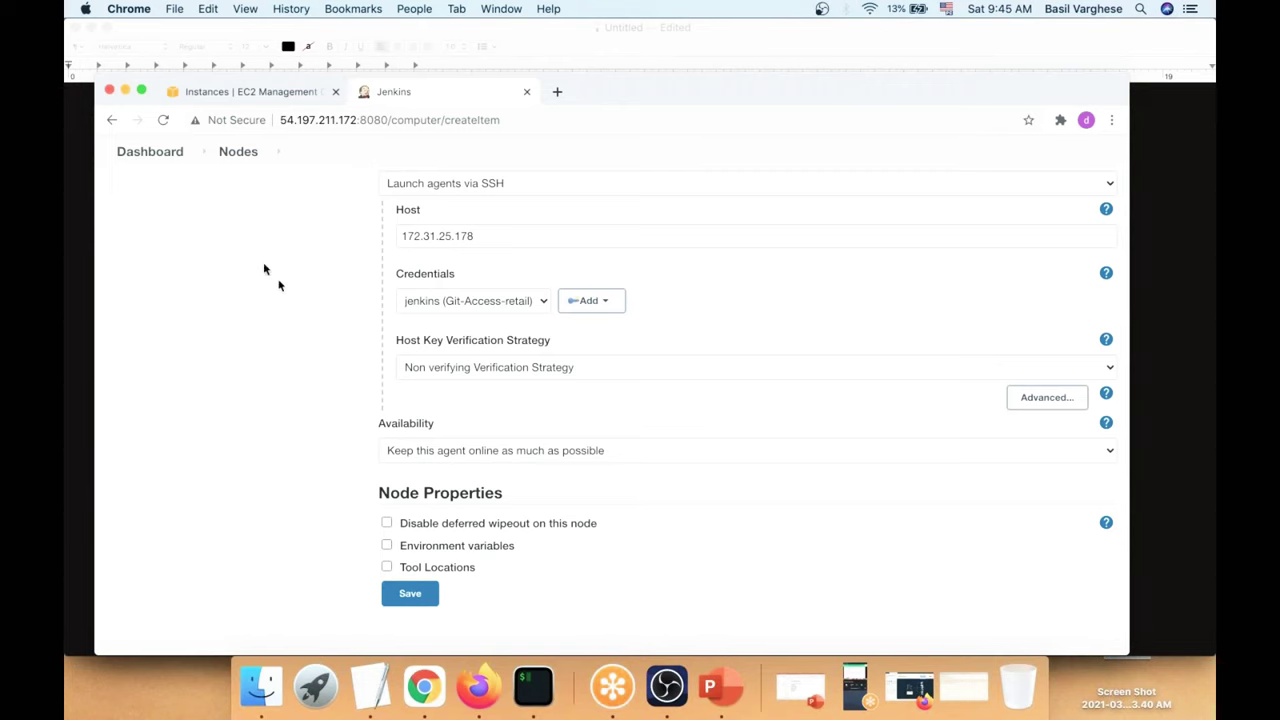
click(126, 91)
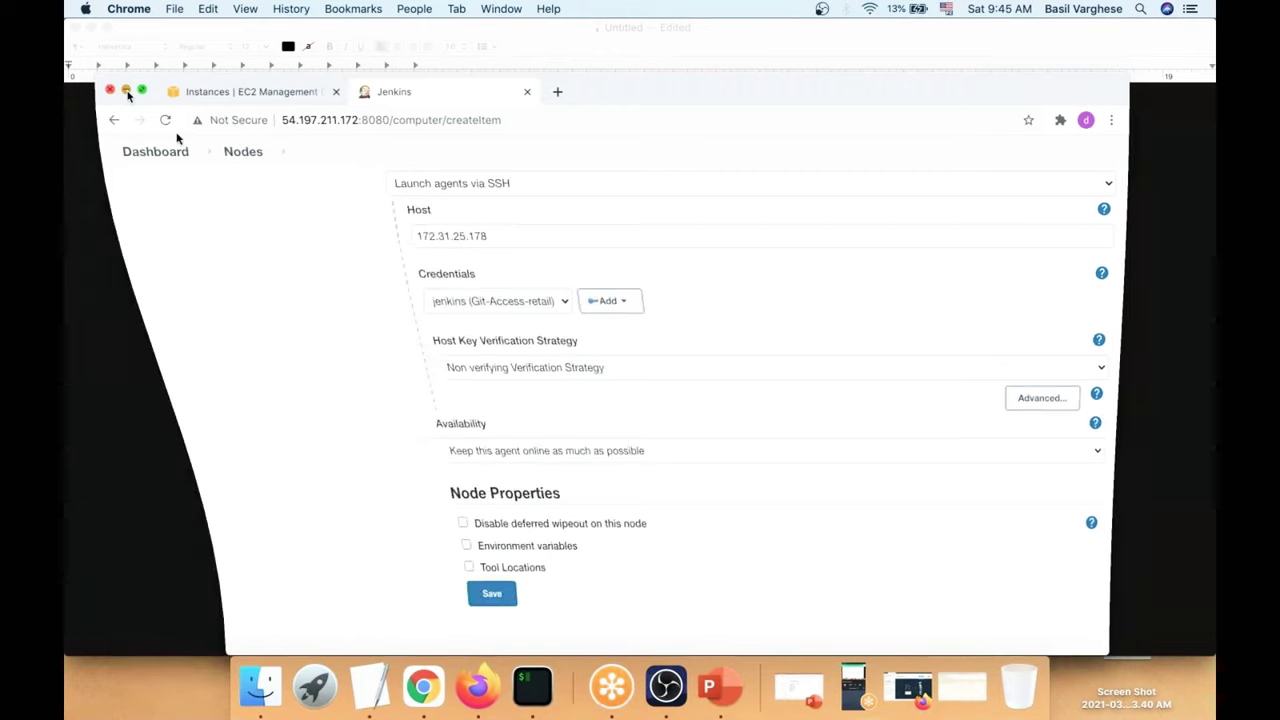
click(517, 708)
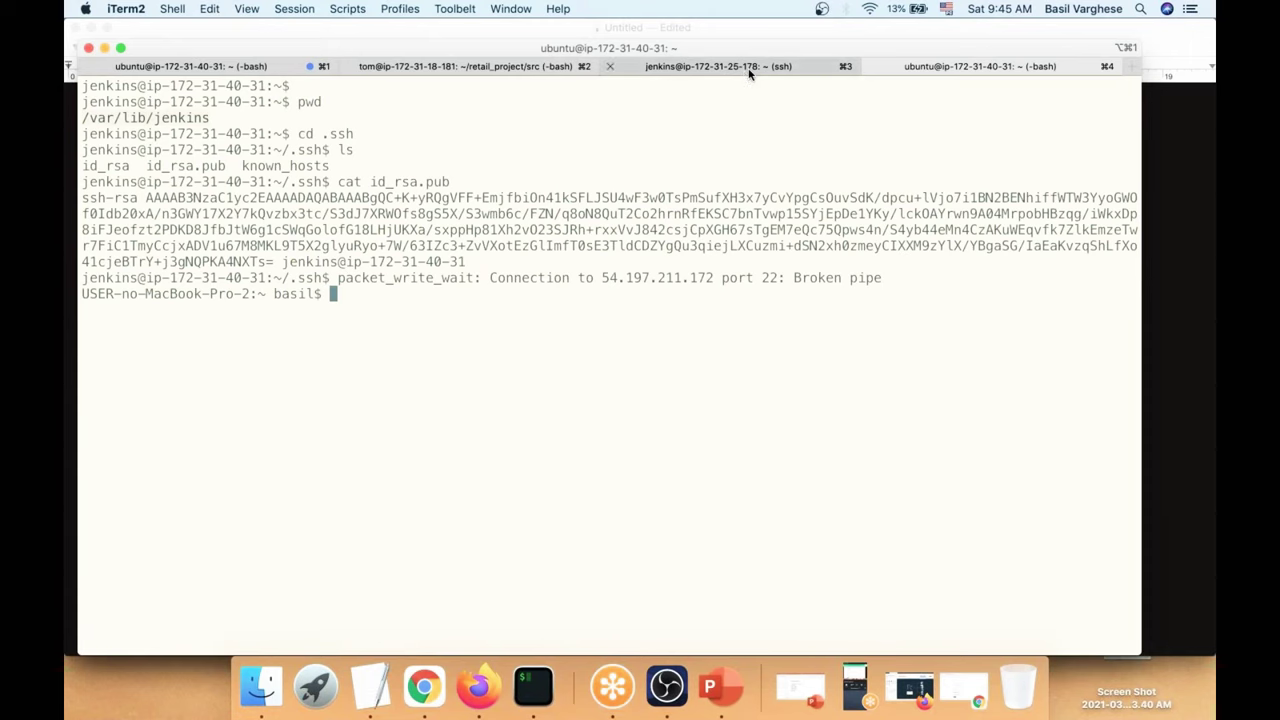
click(718, 66)
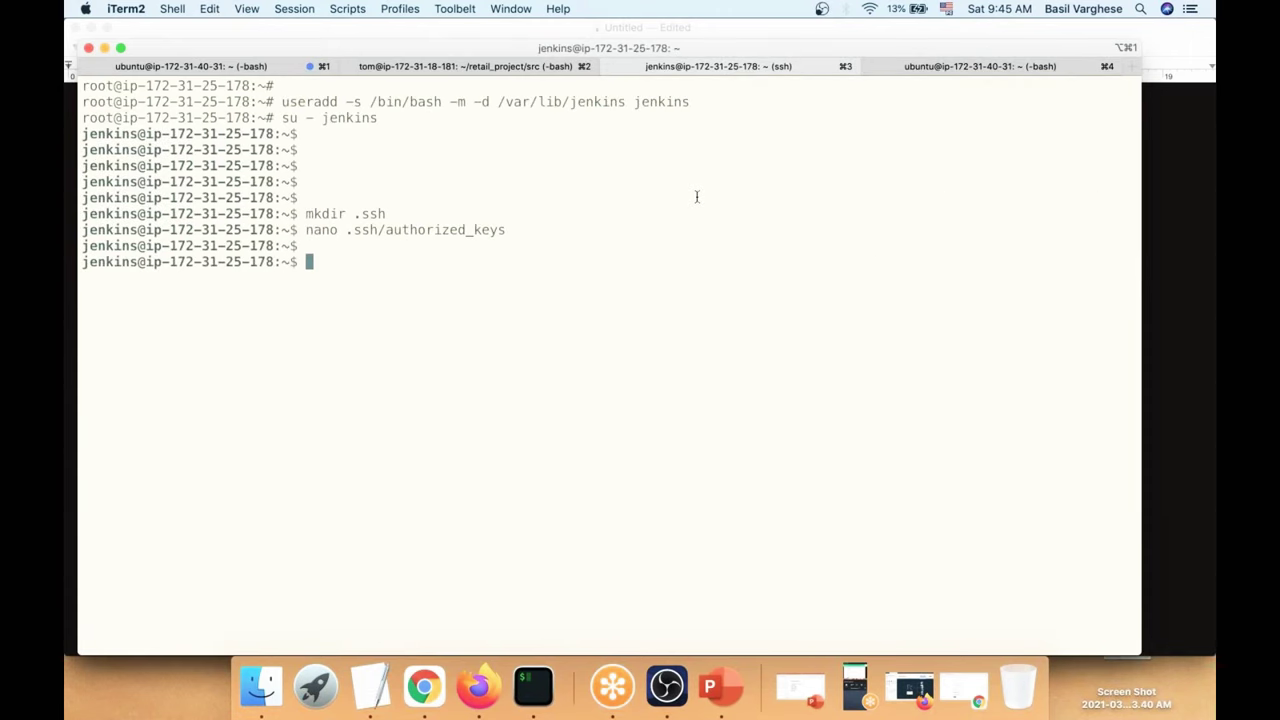
scroll(697, 197, up, 7)
scroll(697, 197, up, 10)
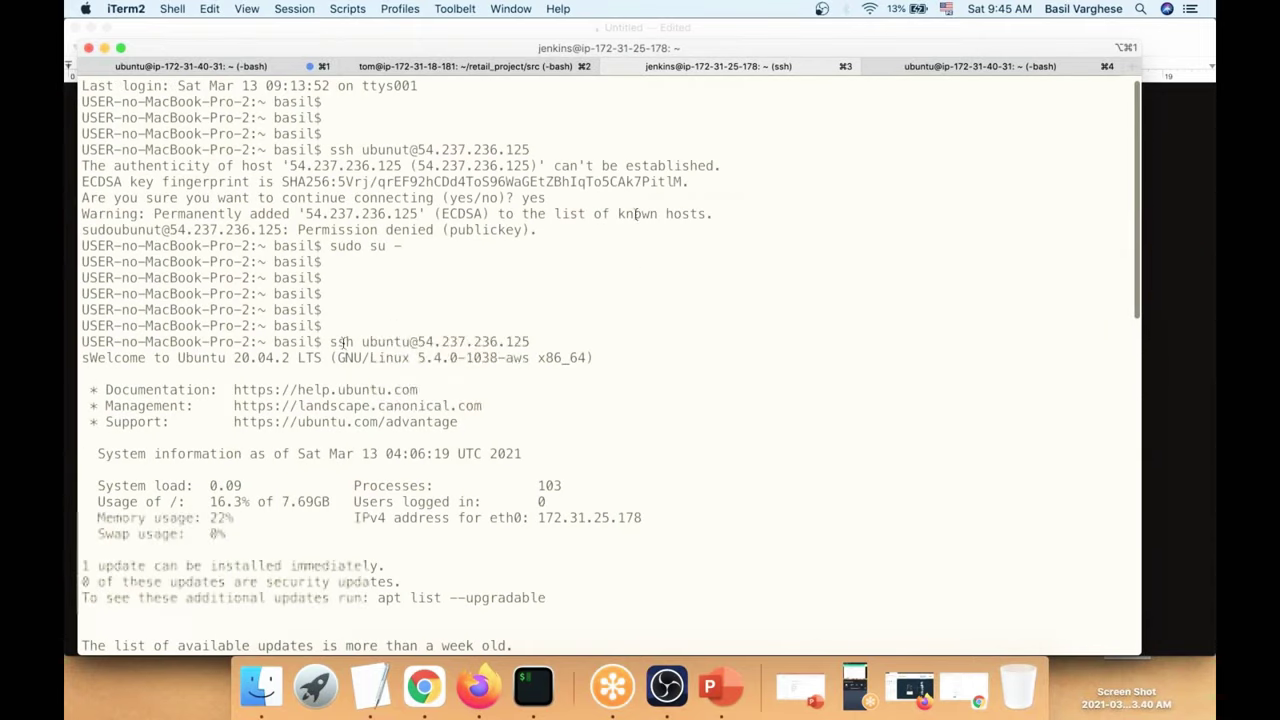
key(super+c)
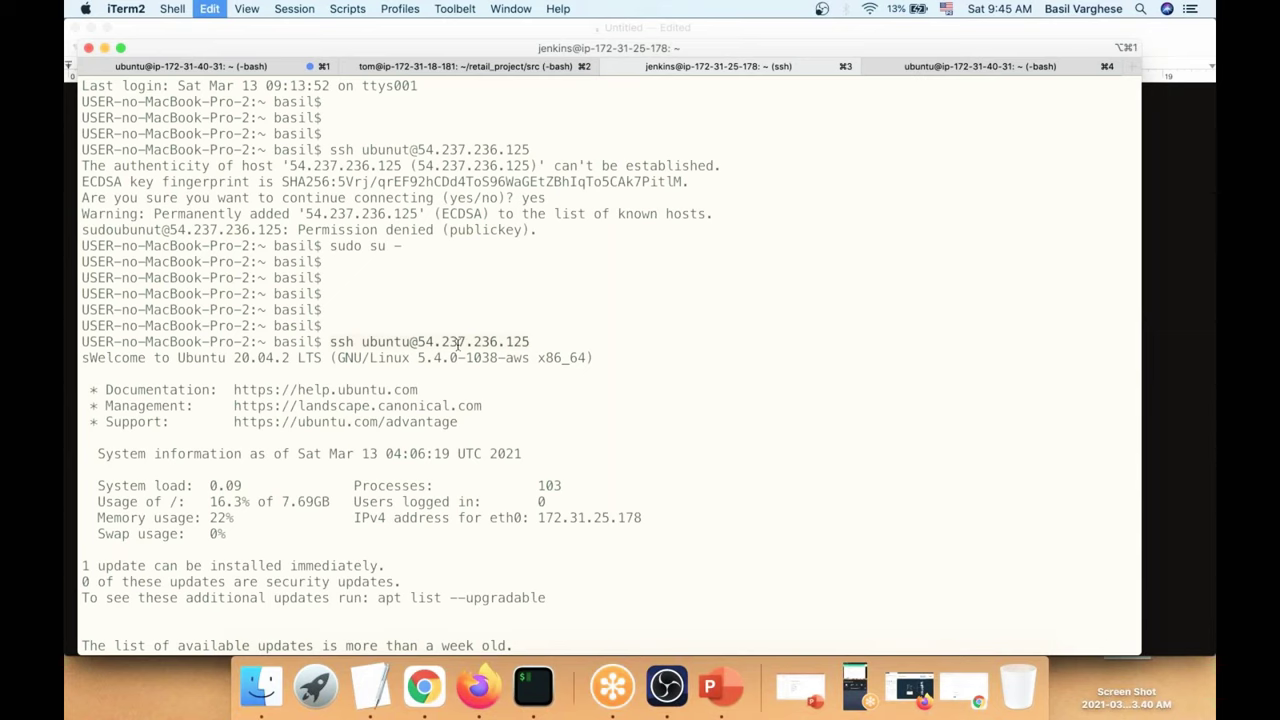
scroll(460, 330, down, 15)
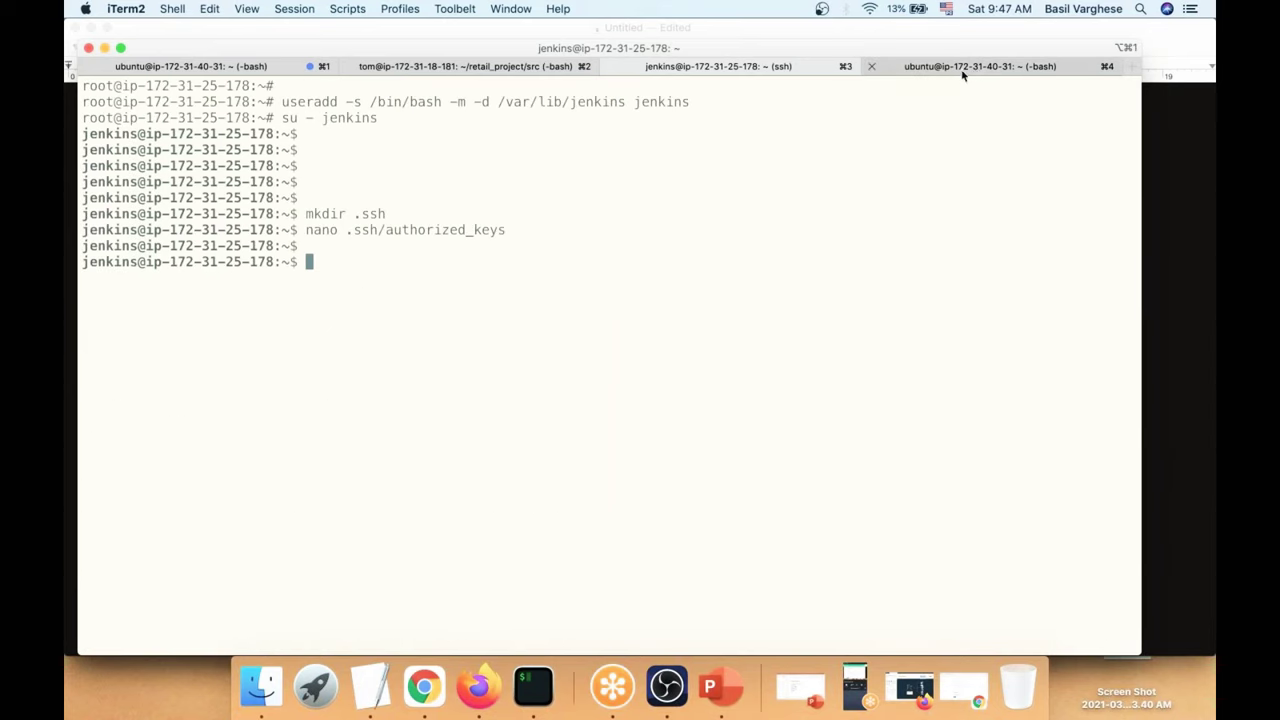
Step: In a new terminal tab, SSH into the slave and become root with sudo su -
key(super+t)
key(super+v)
key(Return)
text(sudo su )
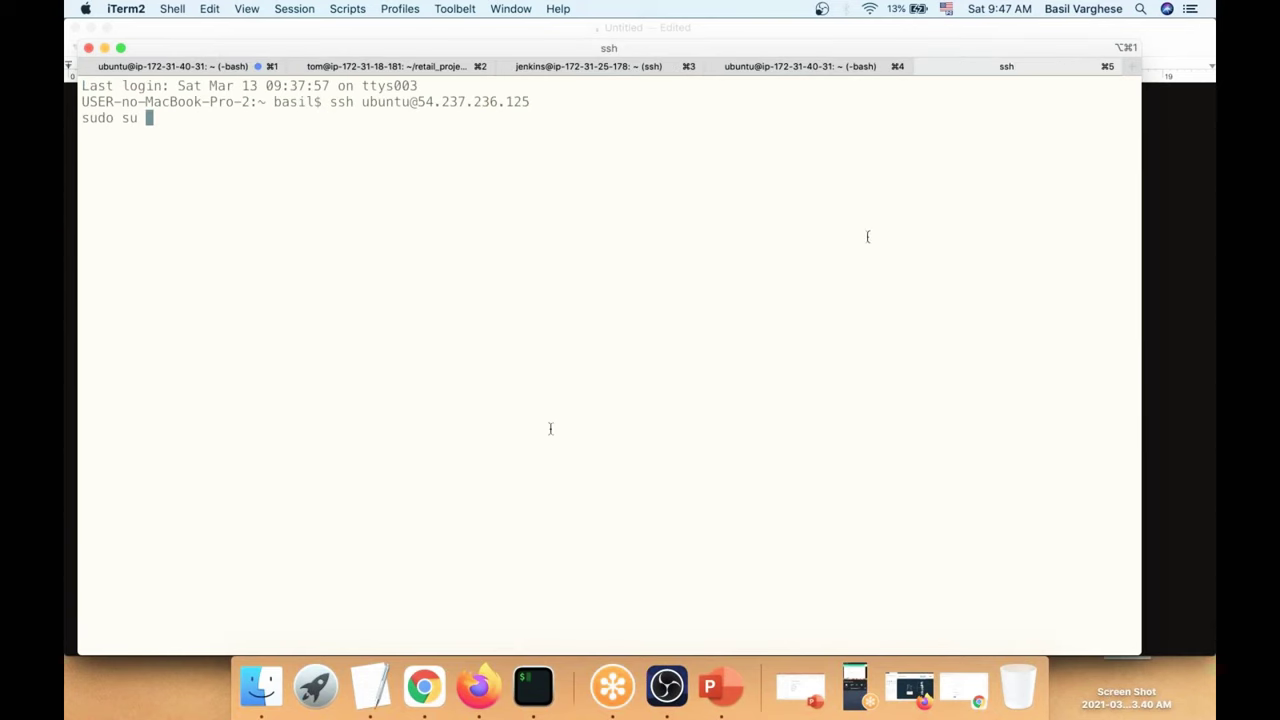
text(-)
key(Return)
key(Return)
key(Return)
Step: Run apt-get update and install openjdk-11-jdk on the slave, confirming with Y
text(apt-get )
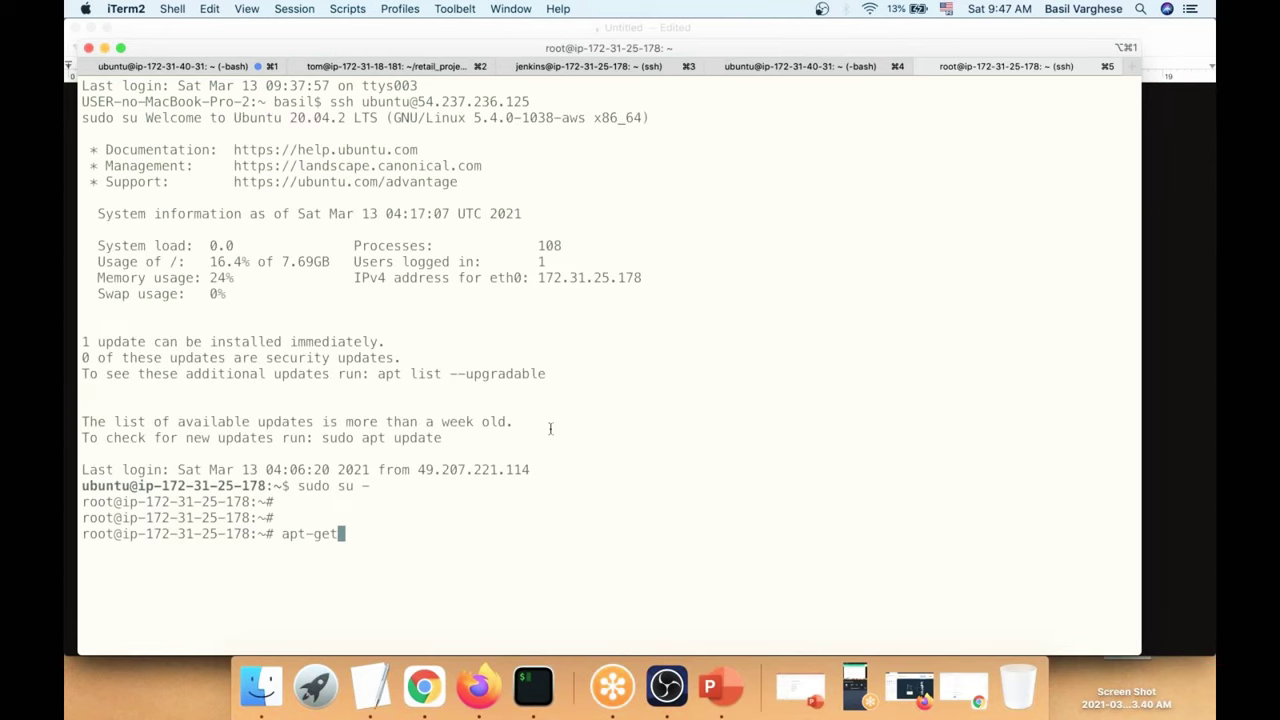
text(update && apt-get i)
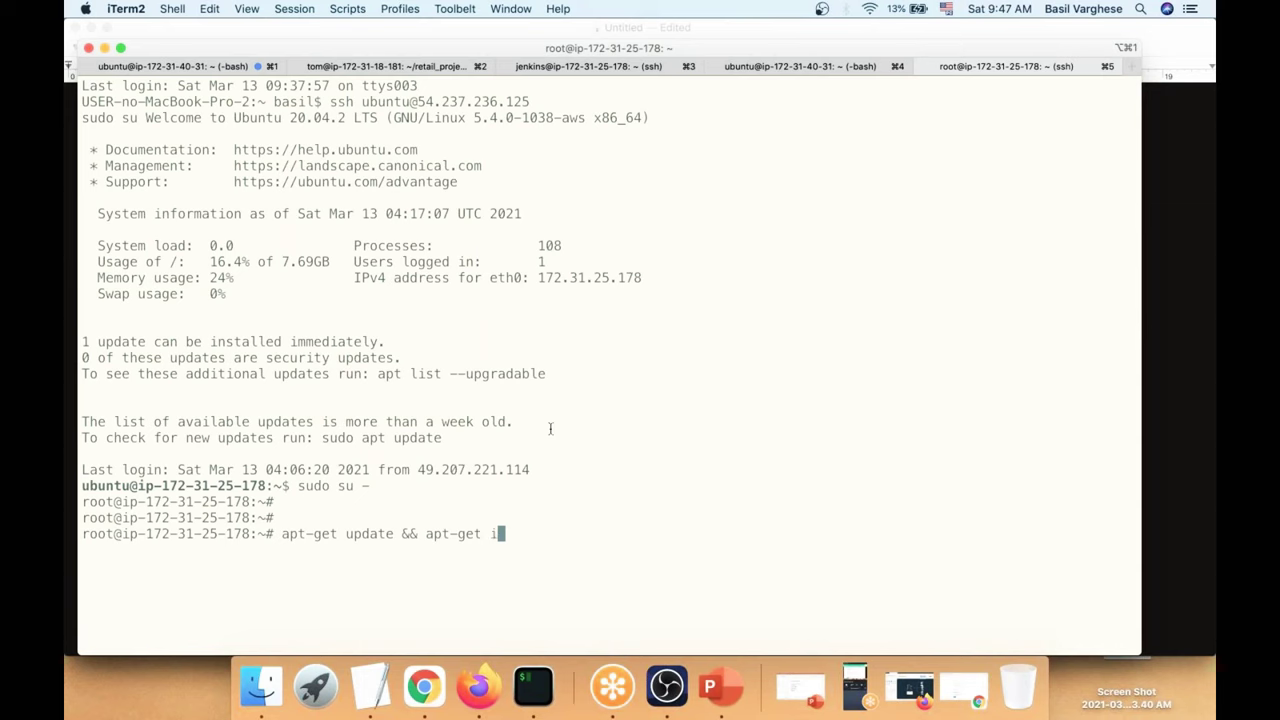
text(nstall openjdk)
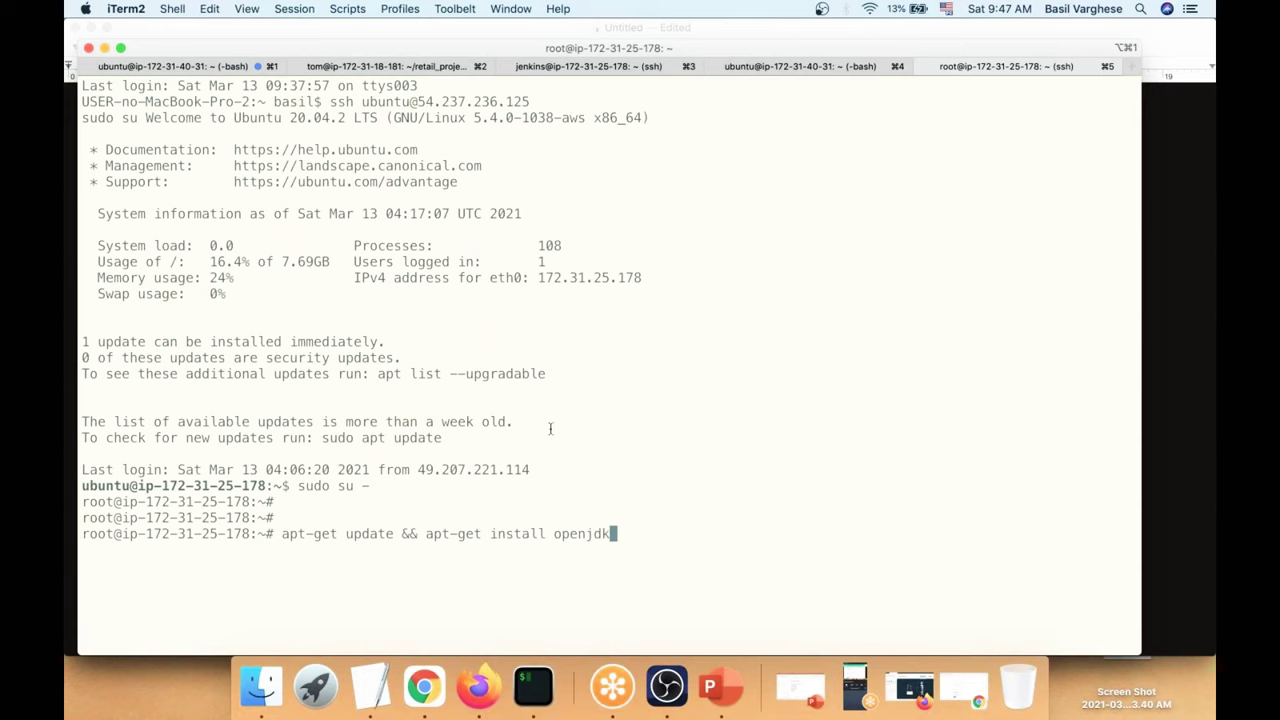
text(-11-jdk)
key(Return)
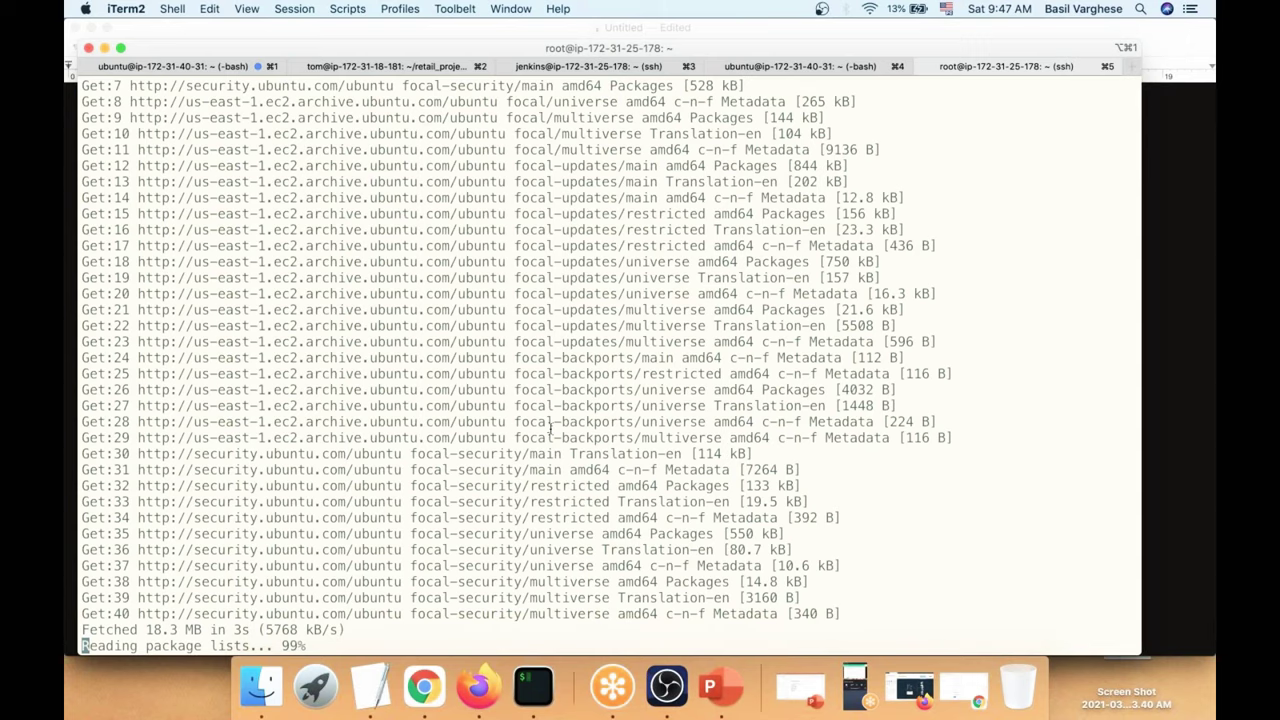
text(Y)
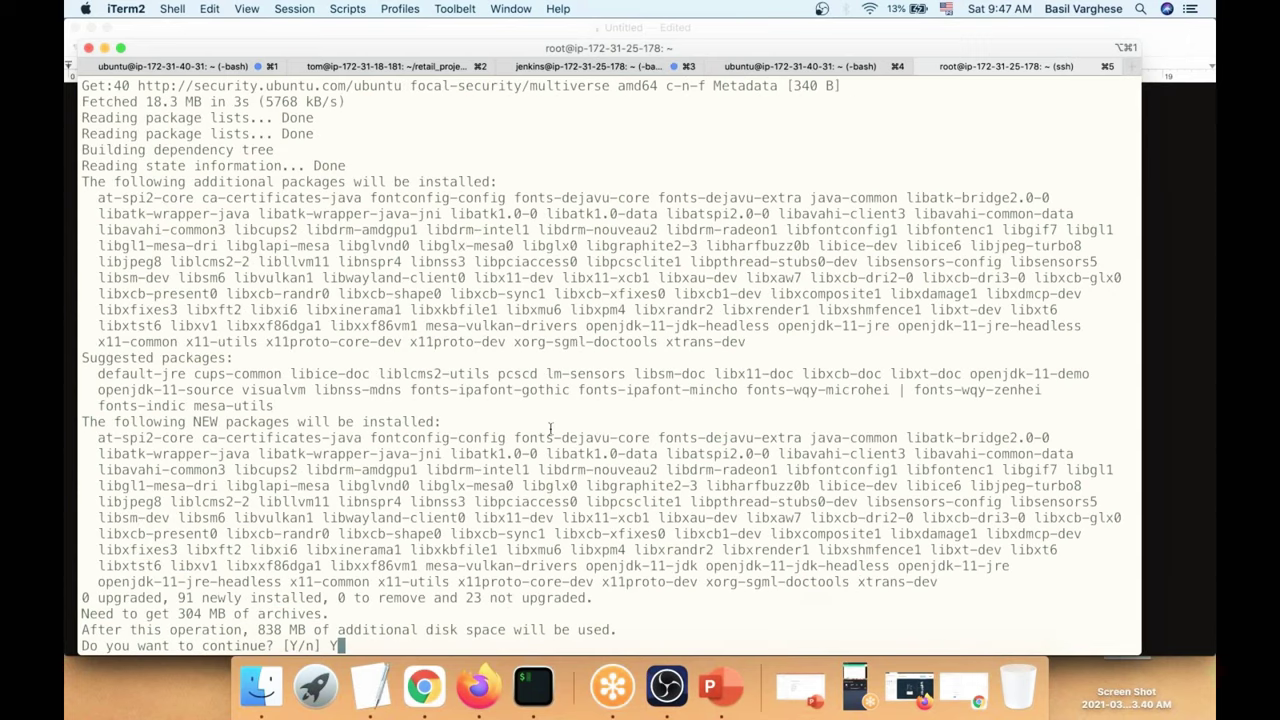
key(Return)
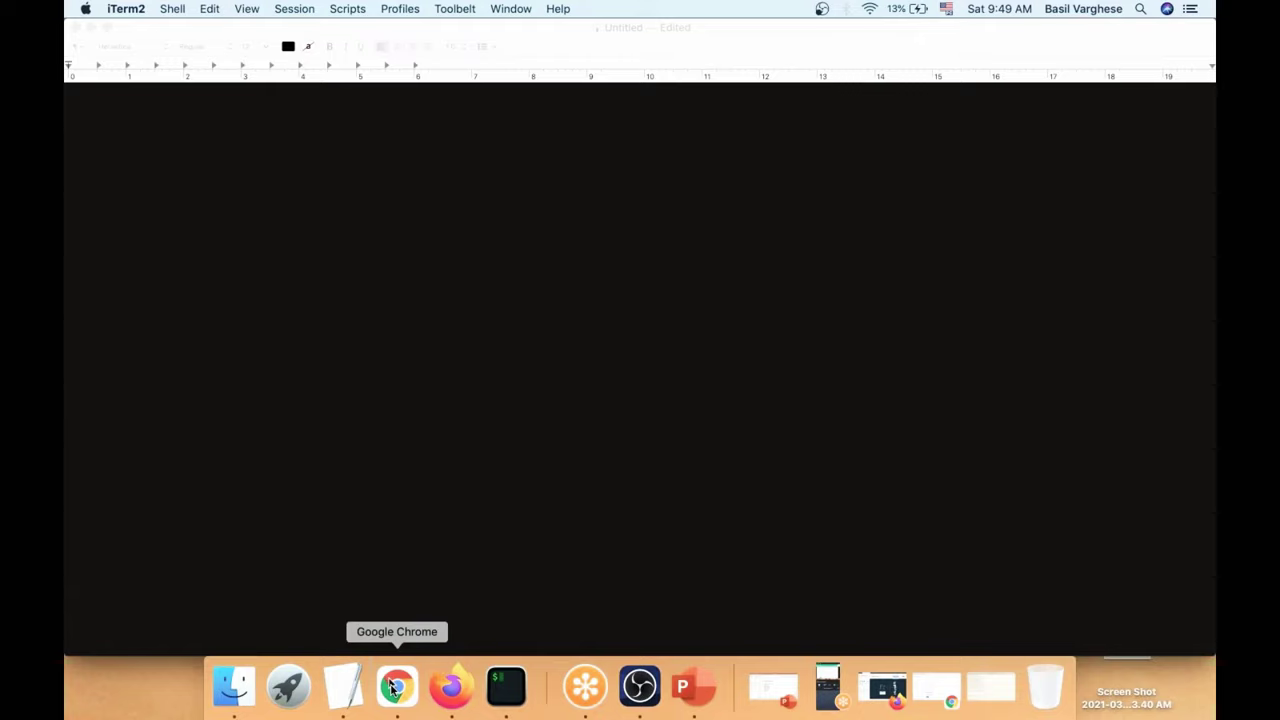
click(397, 686)
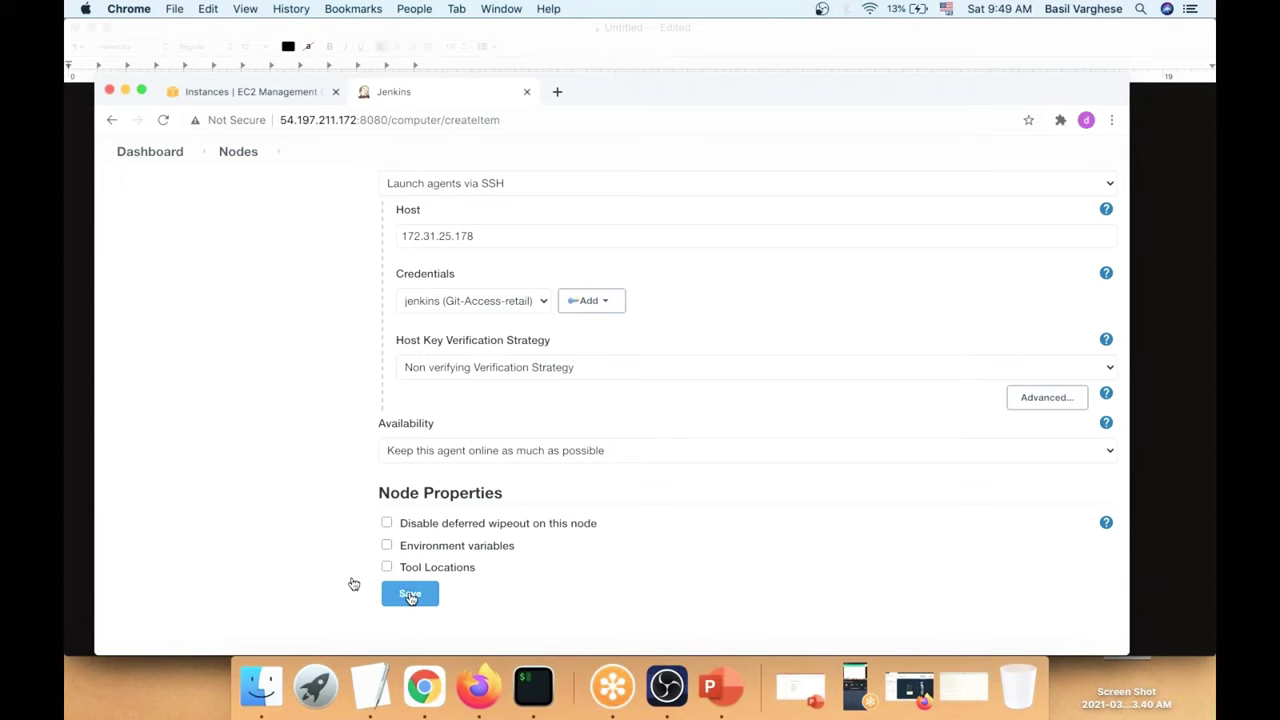
Step: Save the slave001 SSH agent configuration and return to the dashboard
click(410, 595)
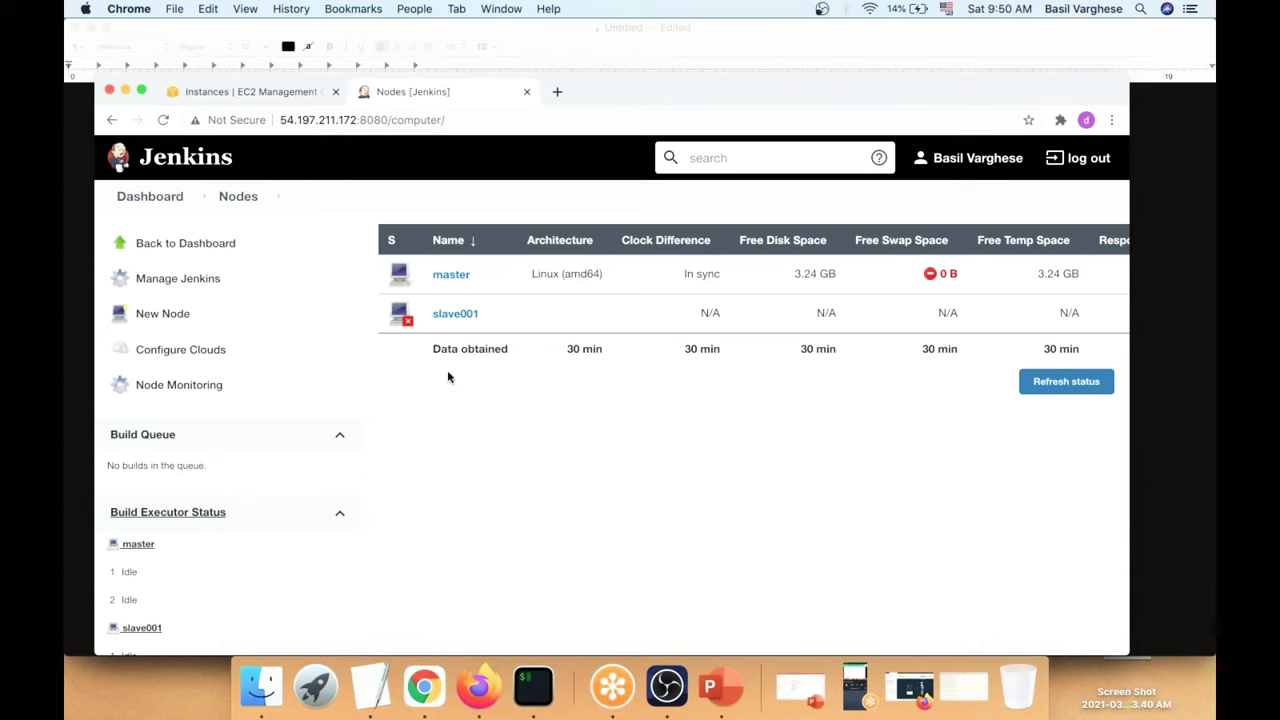
click(186, 252)
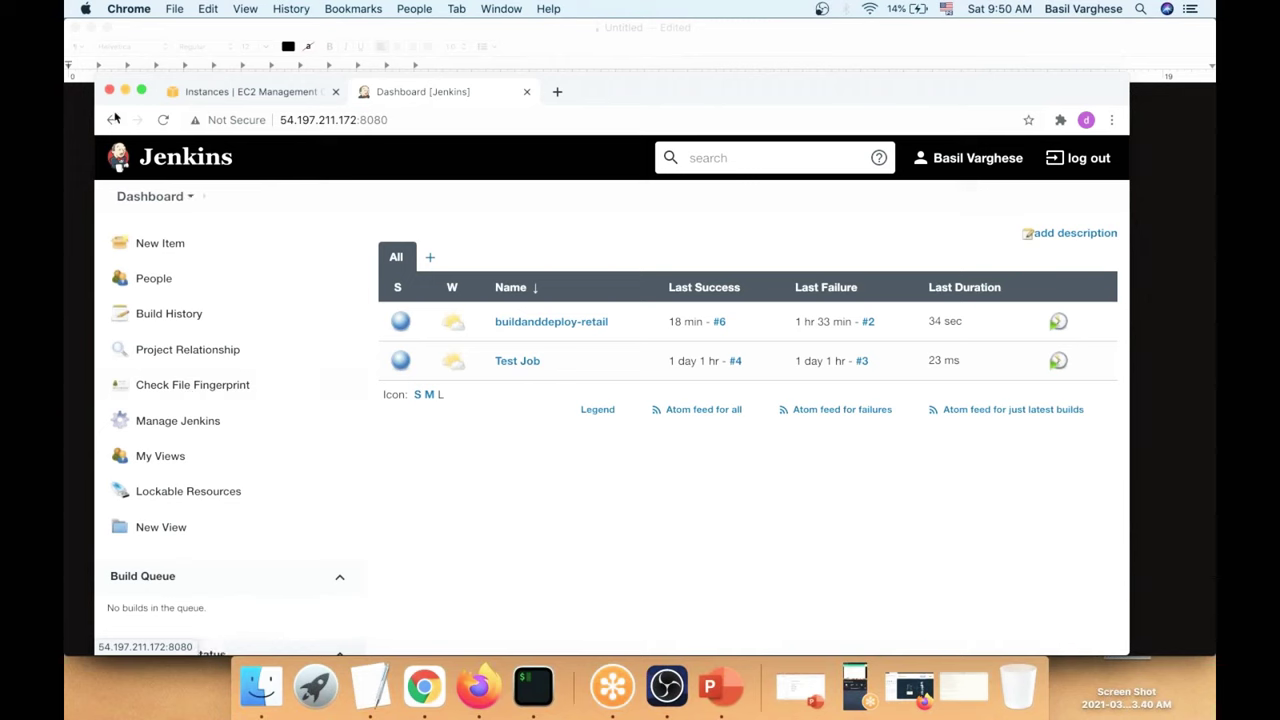
Step: Confirm slave001 shows Linux (amd64) and in sync on the Nodes page, then minimise Chrome
click(114, 118)
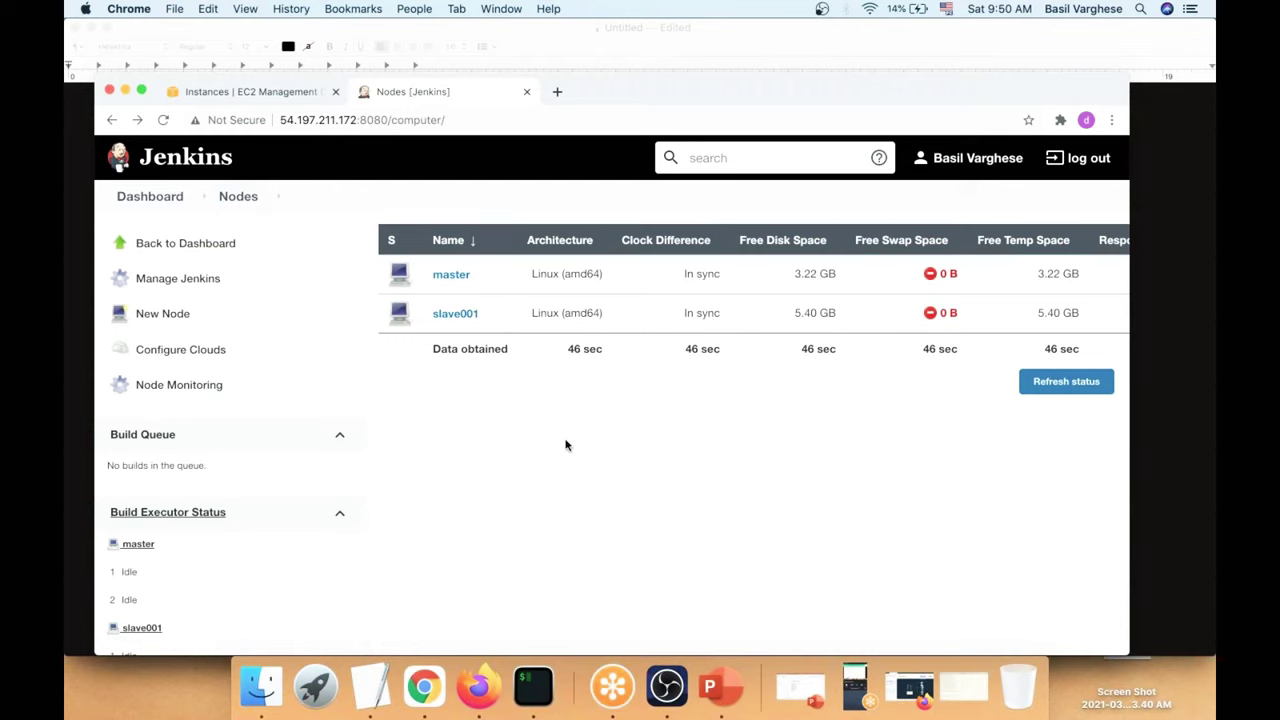
mouse_move(484, 316)
click(146, 201)
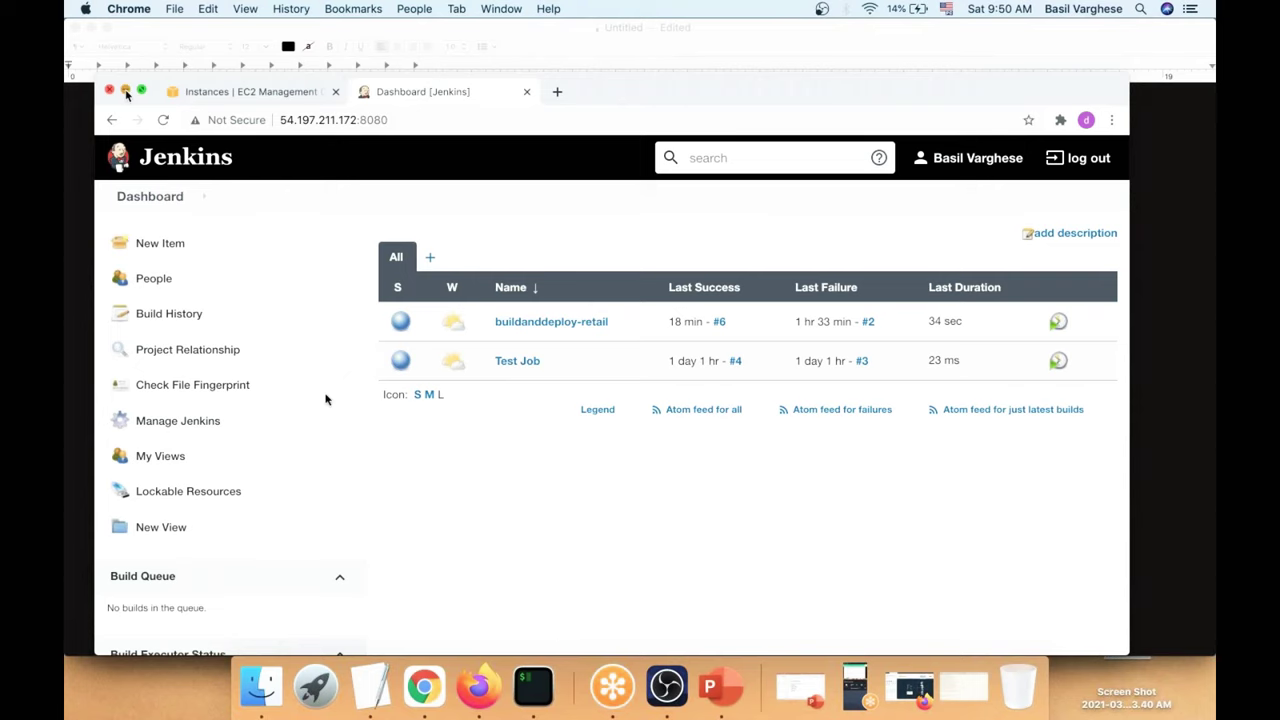
key(super+m)
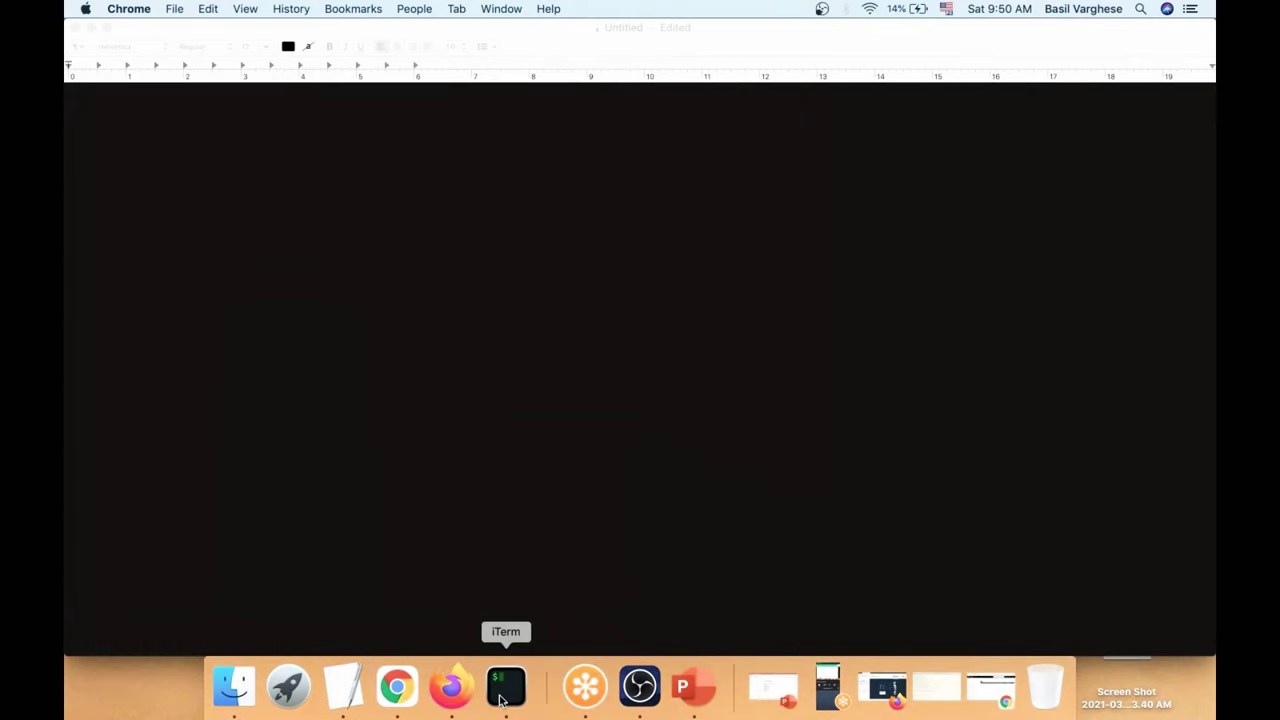
click(505, 690)
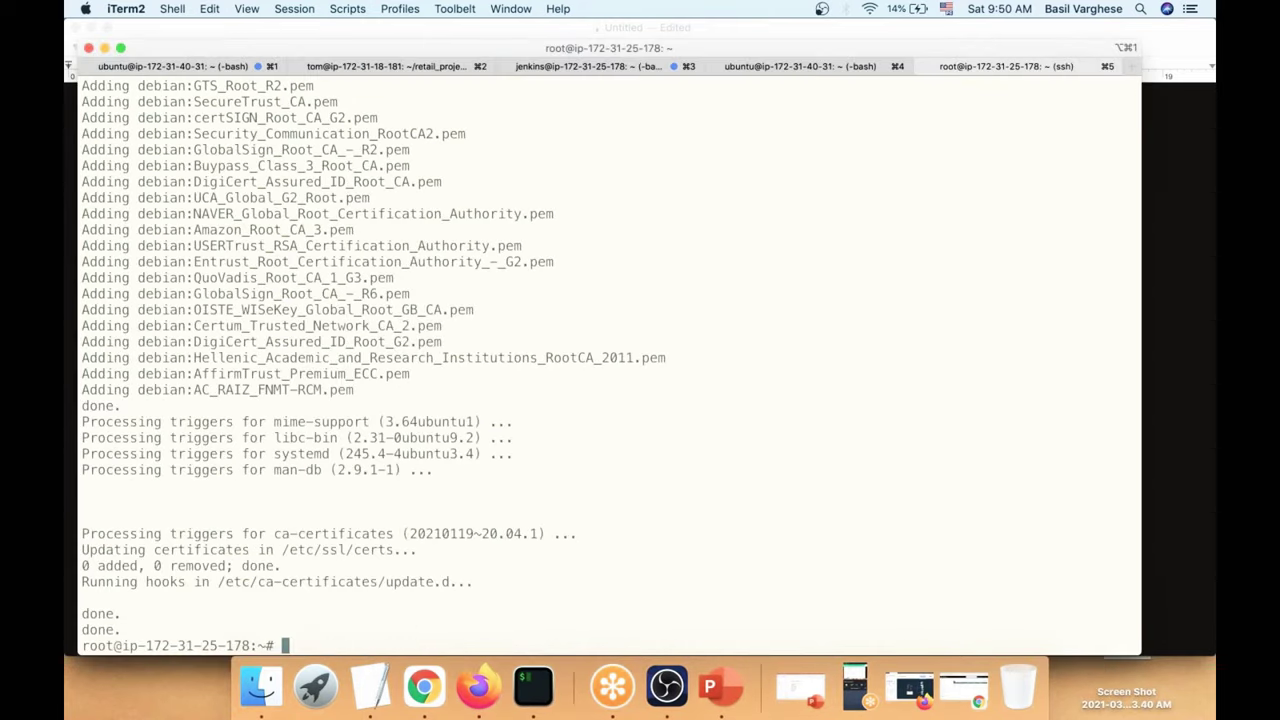
Step: Clear the slave's root shell and run apt-get install maven, answering Y
key(ctrl+l)
text(apt-get install maven)
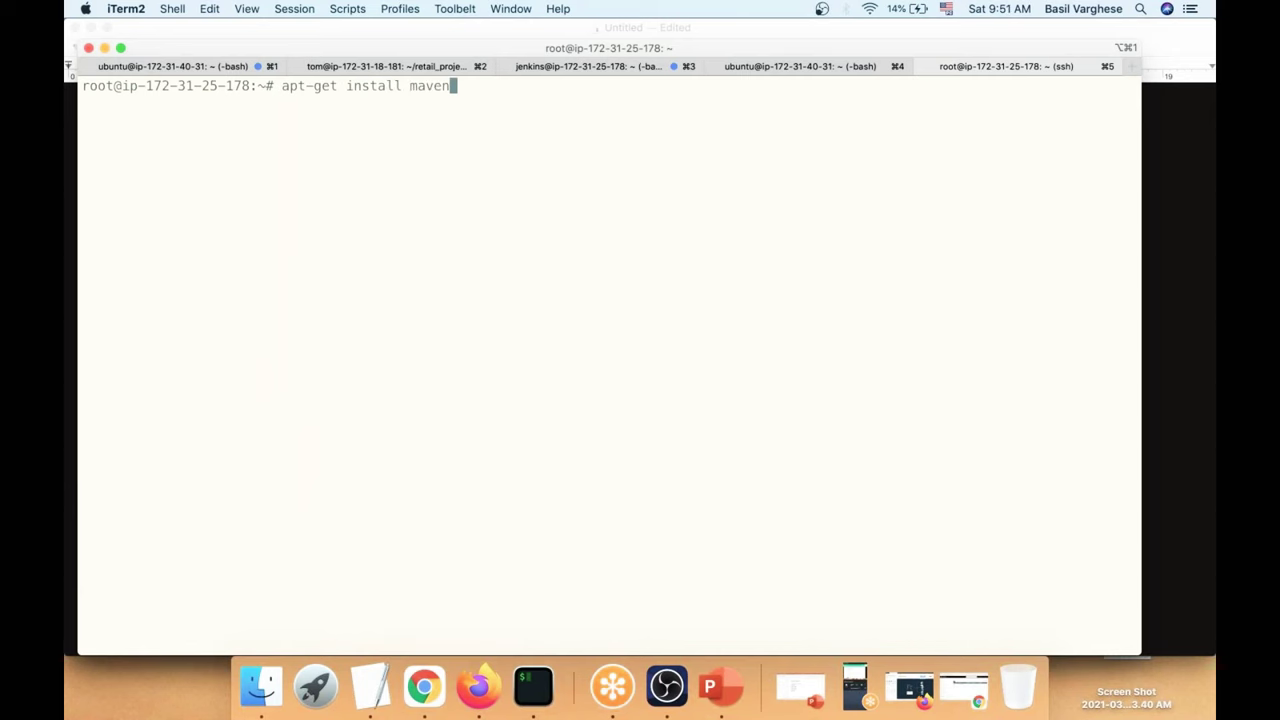
key(Return)
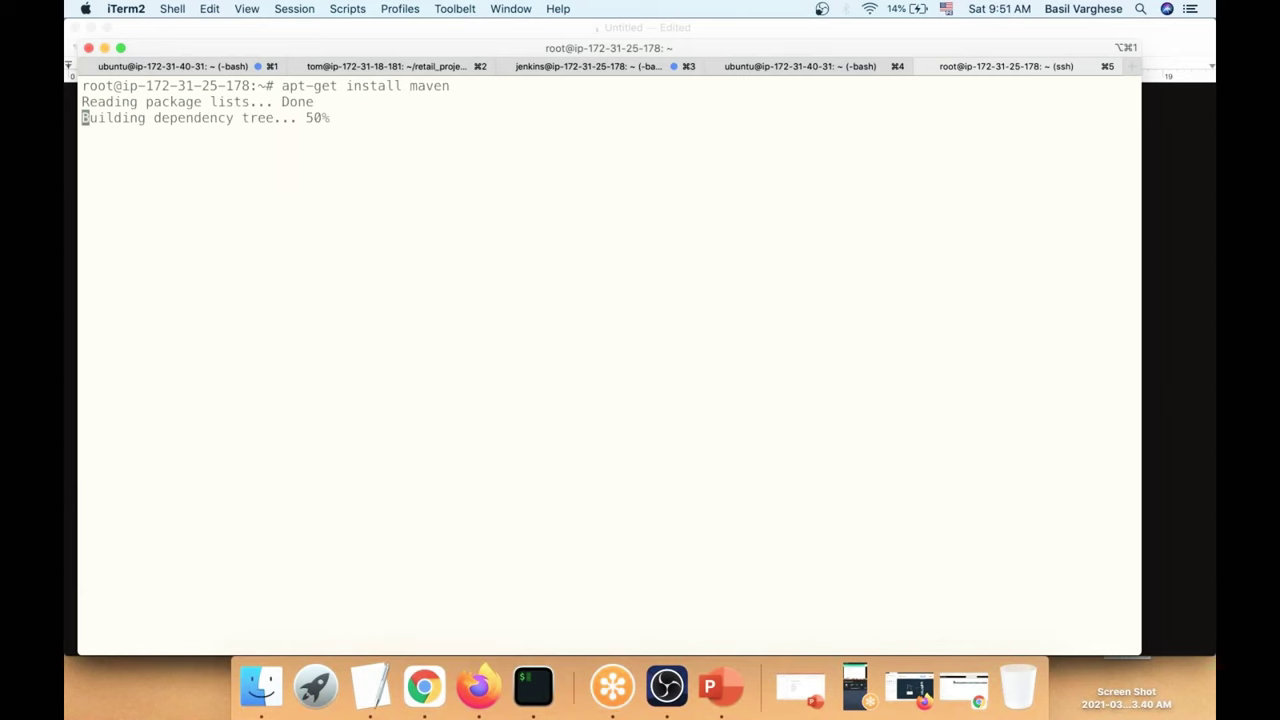
text(Y)
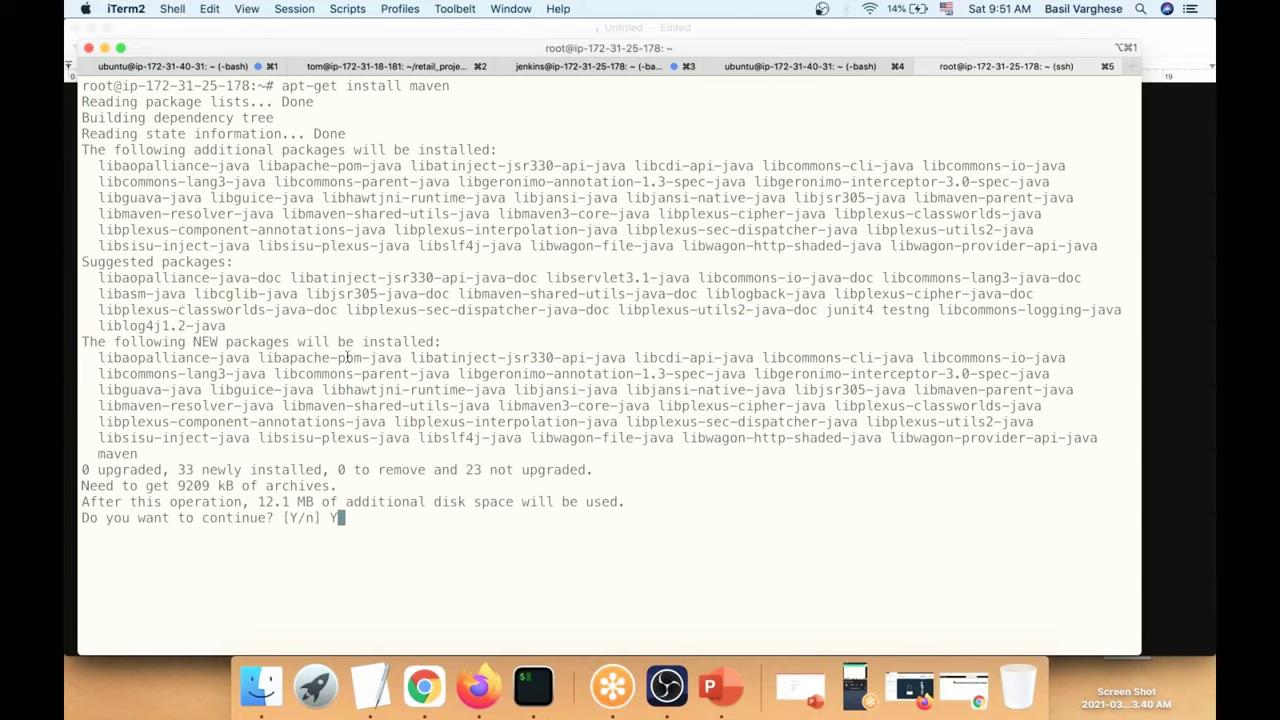
key(Return)
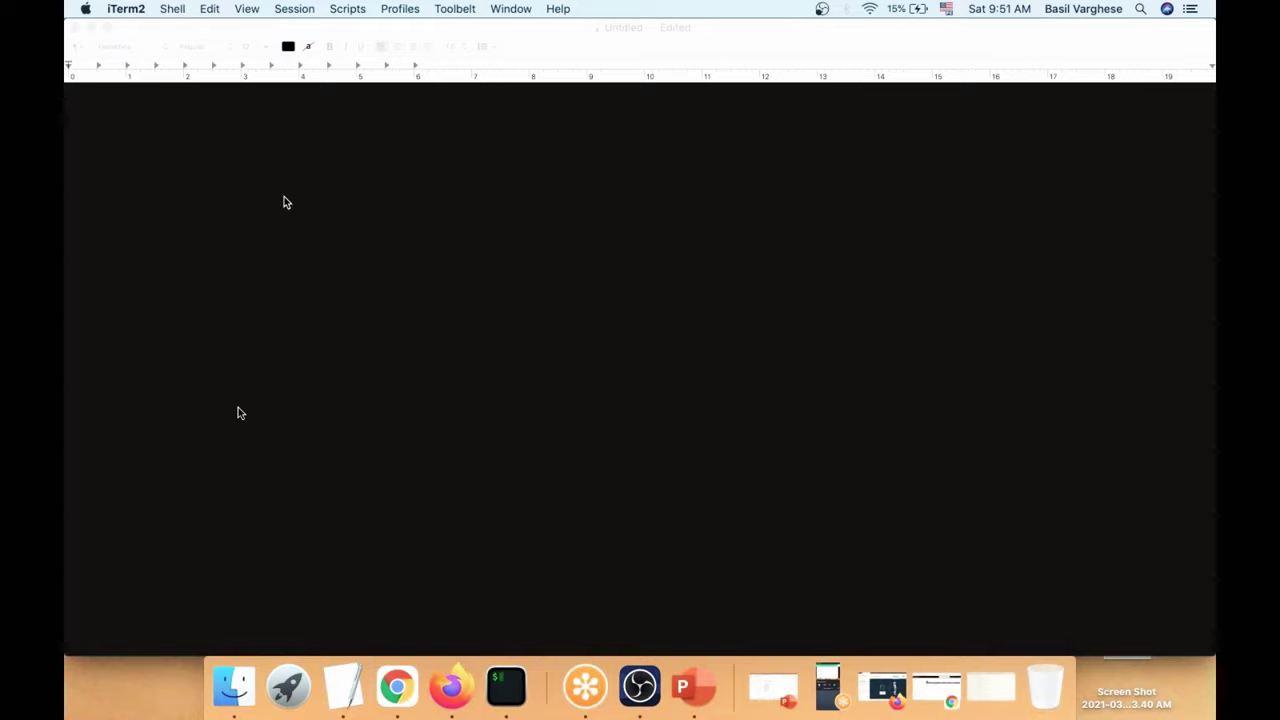
Step: Create the freestyle job 'retail-project-sa-webapp' and choose Git for its source code management
click(397, 688)
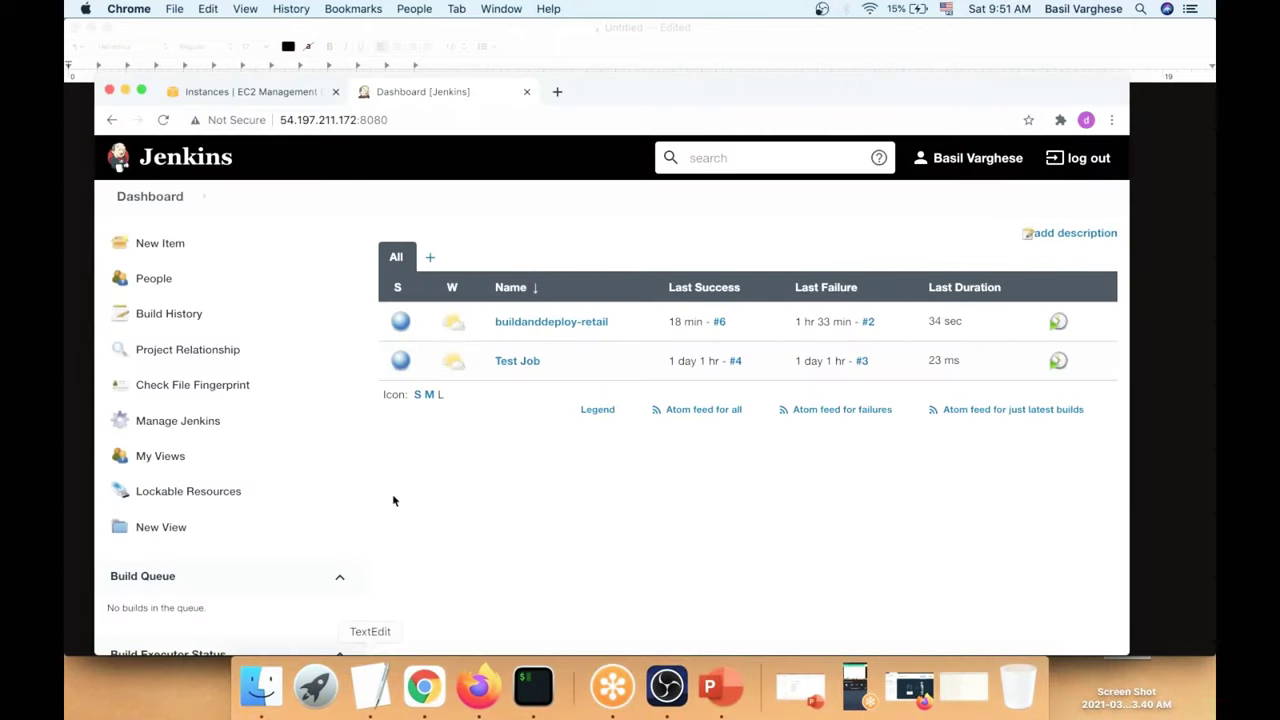
click(170, 251)
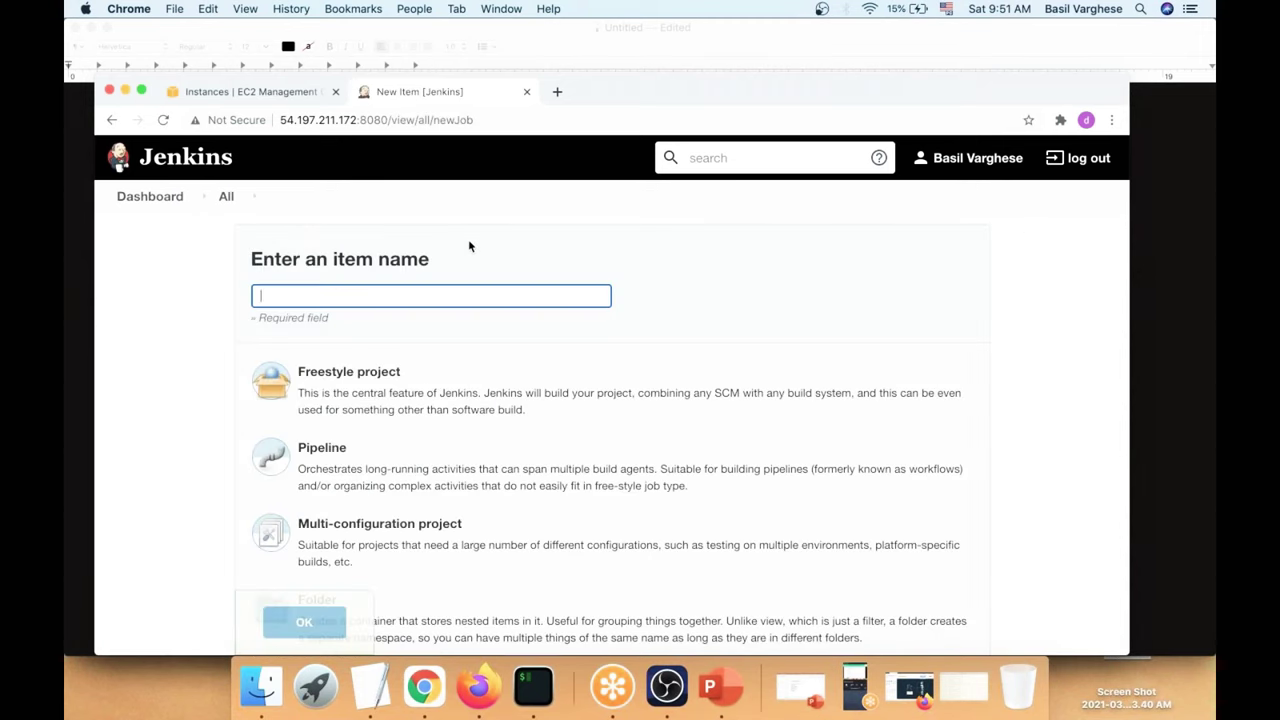
text(retail-project-sa-webapp)
click(411, 383)
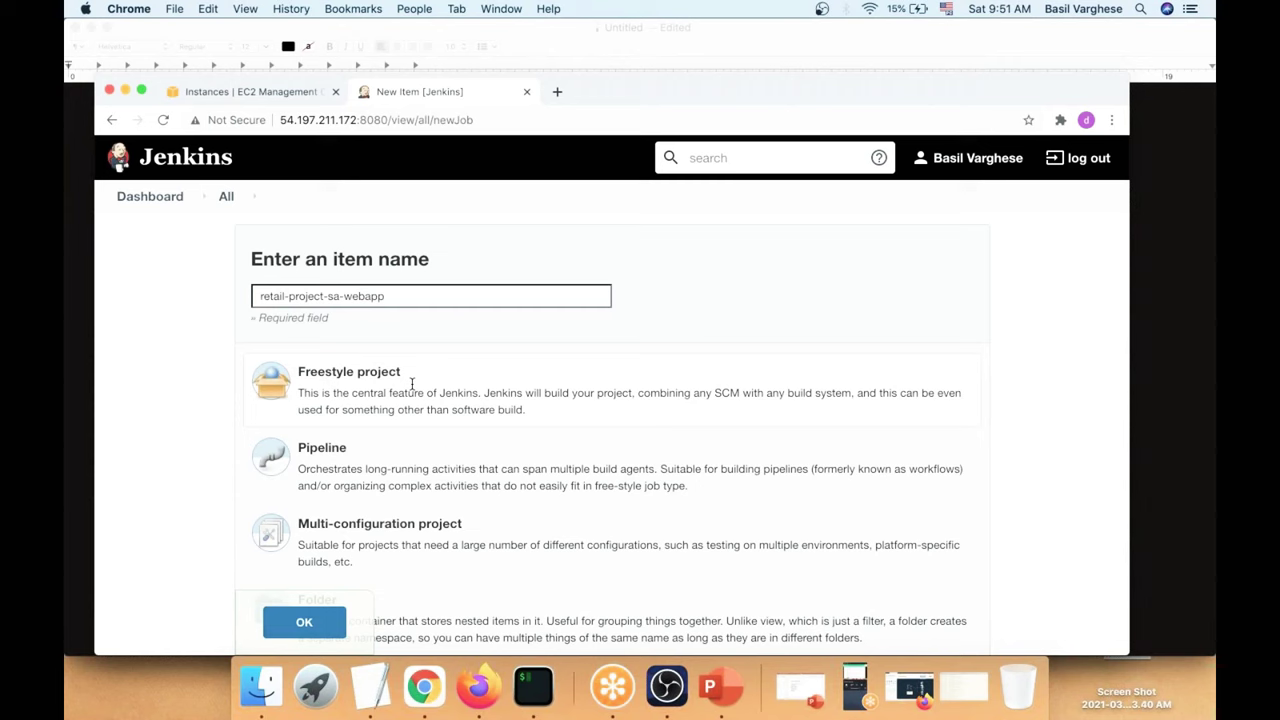
click(305, 623)
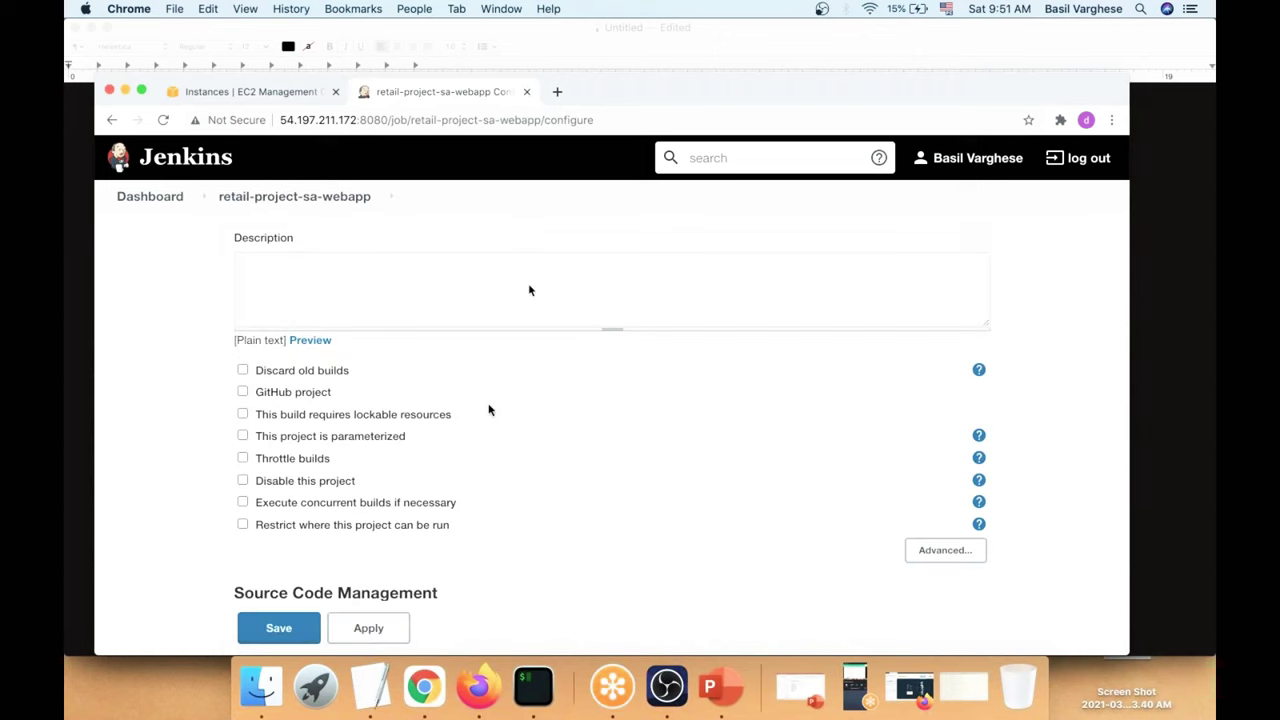
scroll(528, 283, down, 5)
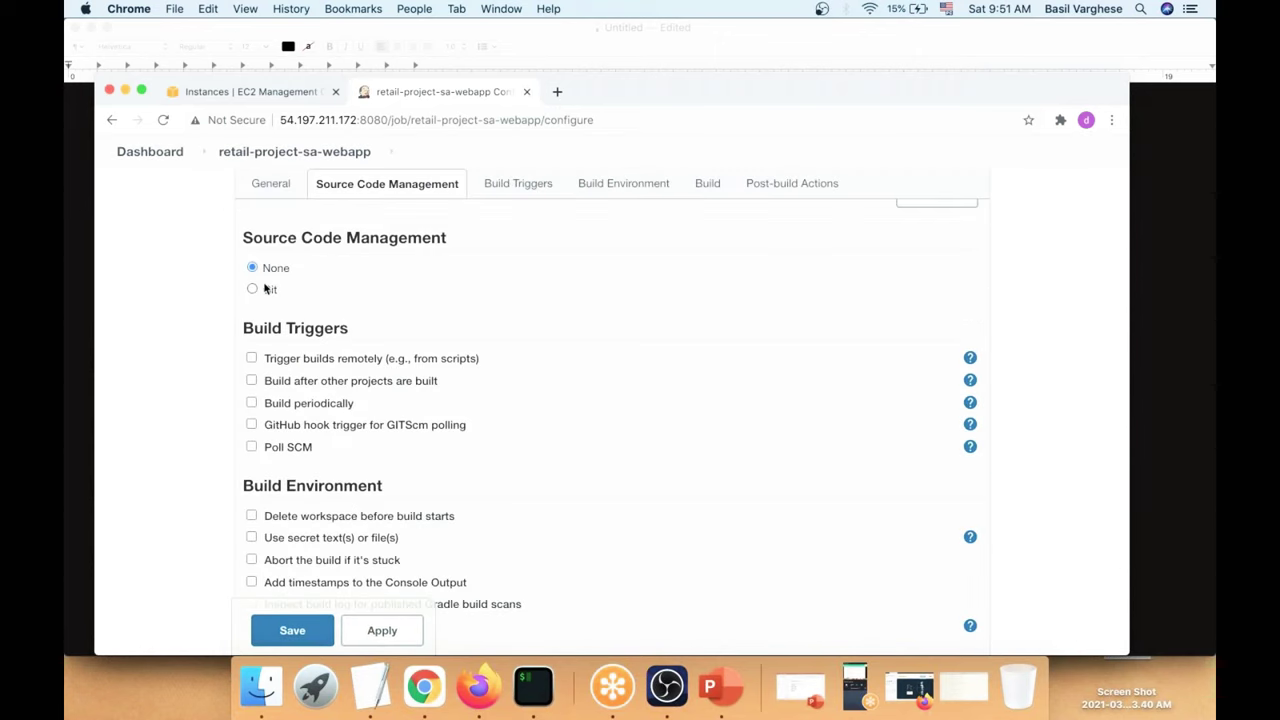
click(266, 288)
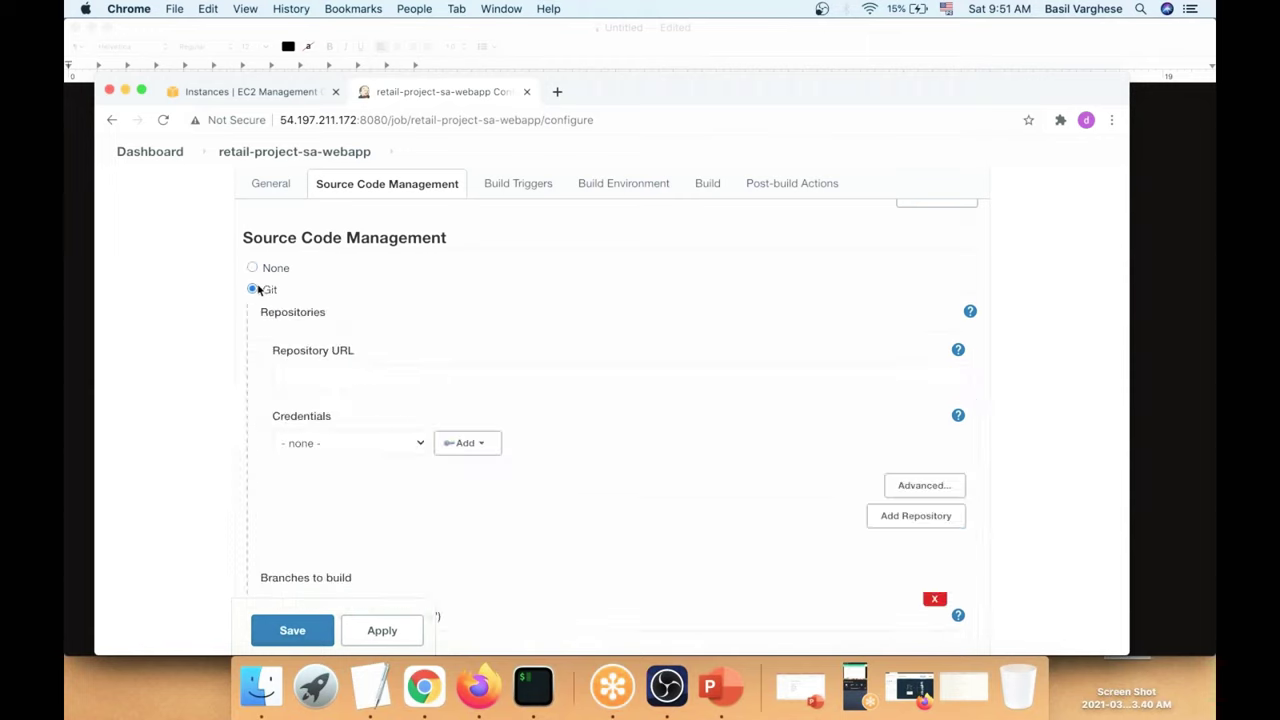
Step: In a new tab on github.com, open retail_project_march12 and show its SSH clone address
click(558, 93)
text(gmail.com)
key(Return)
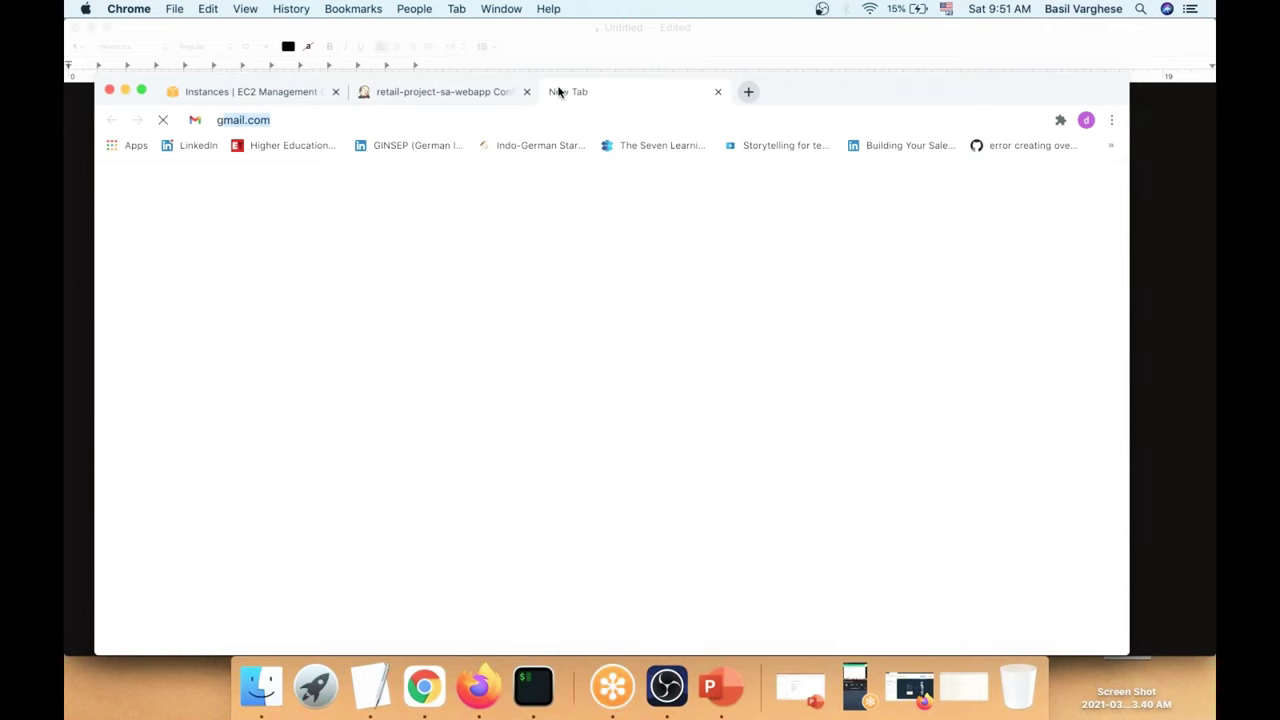
text(github.com)
key(Return)
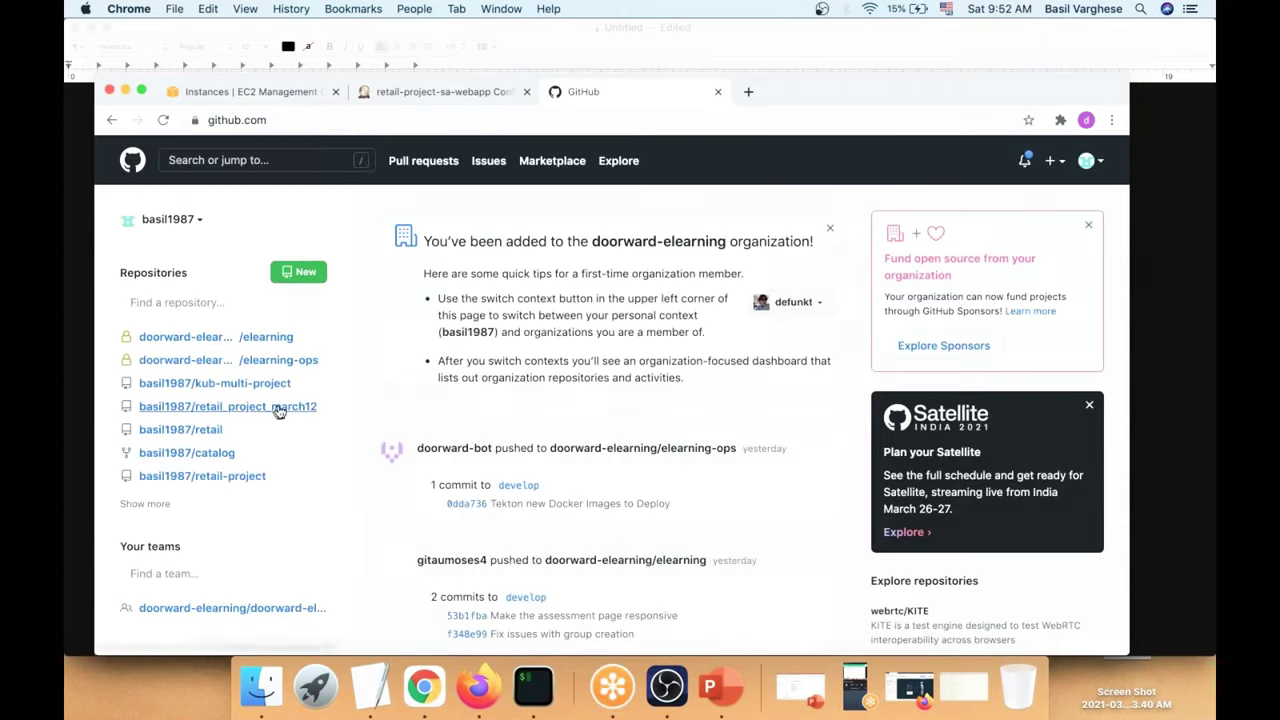
click(279, 409)
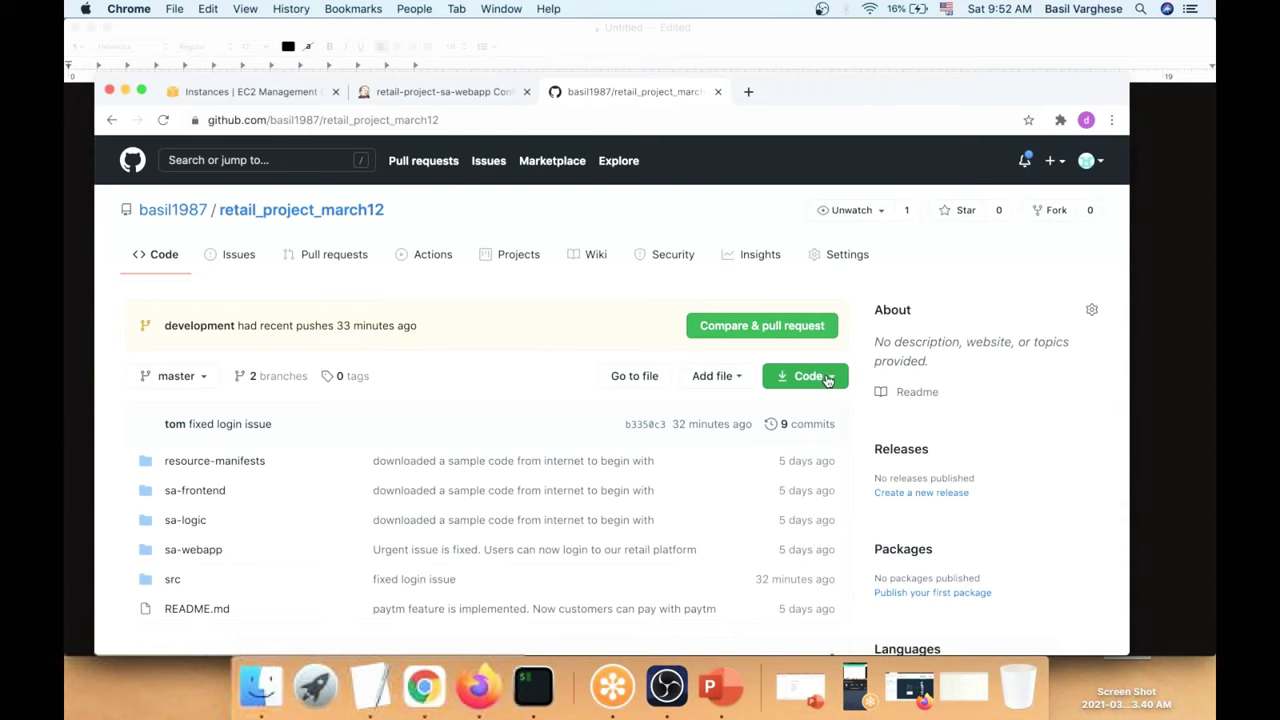
click(828, 380)
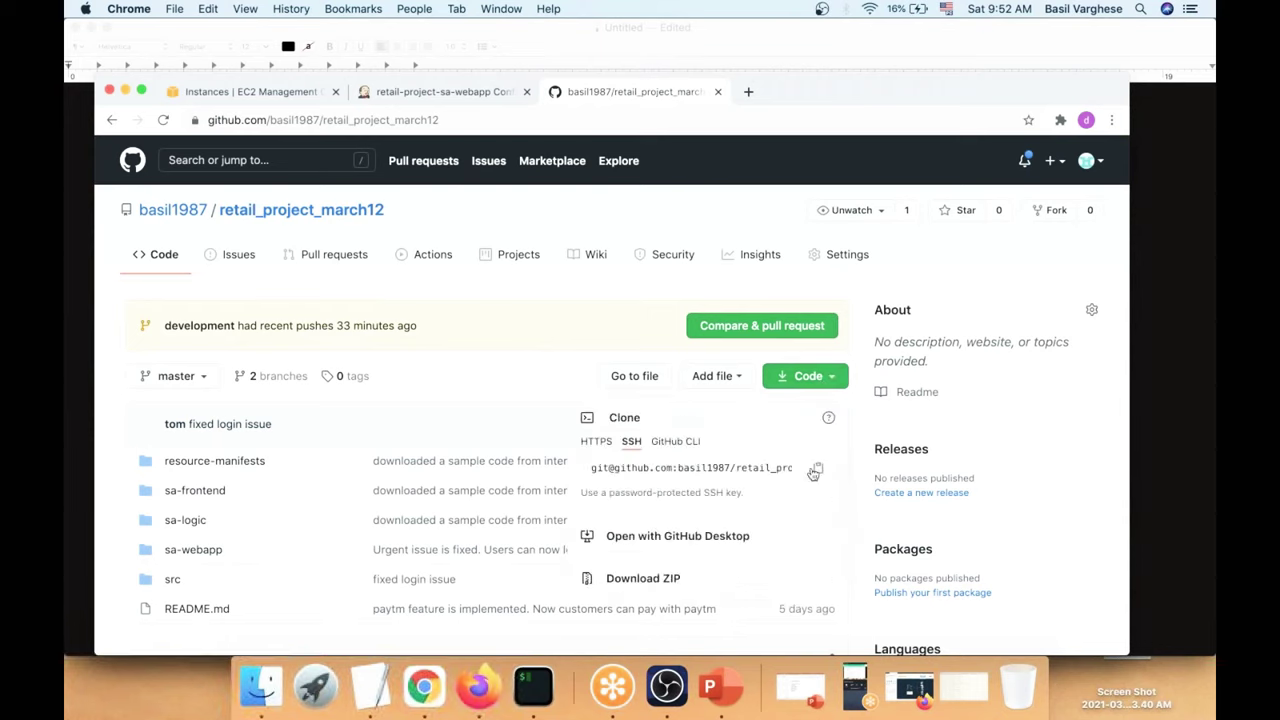
Step: Paste the SSH URL into the job's Repository URL and select the Git-Access-retail credentials
click(463, 92)
click(379, 374)
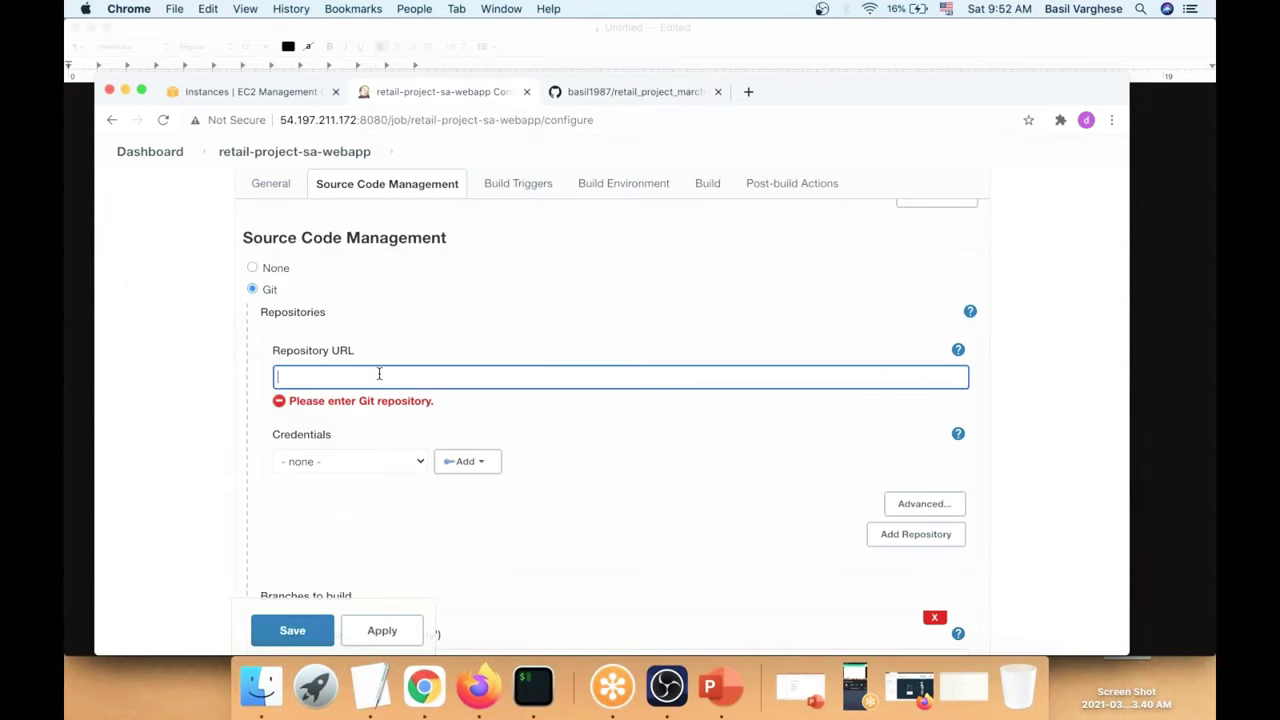
key(super+v)
click(345, 466)
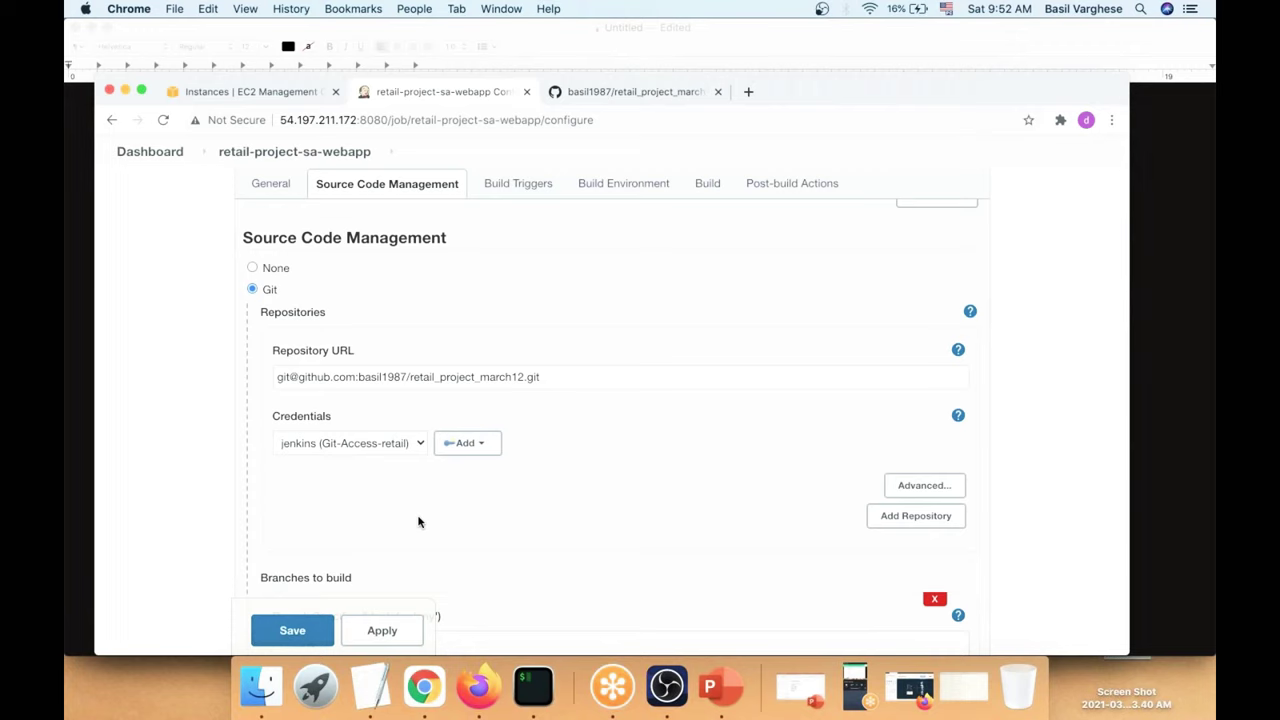
scroll(418, 521, down, 10)
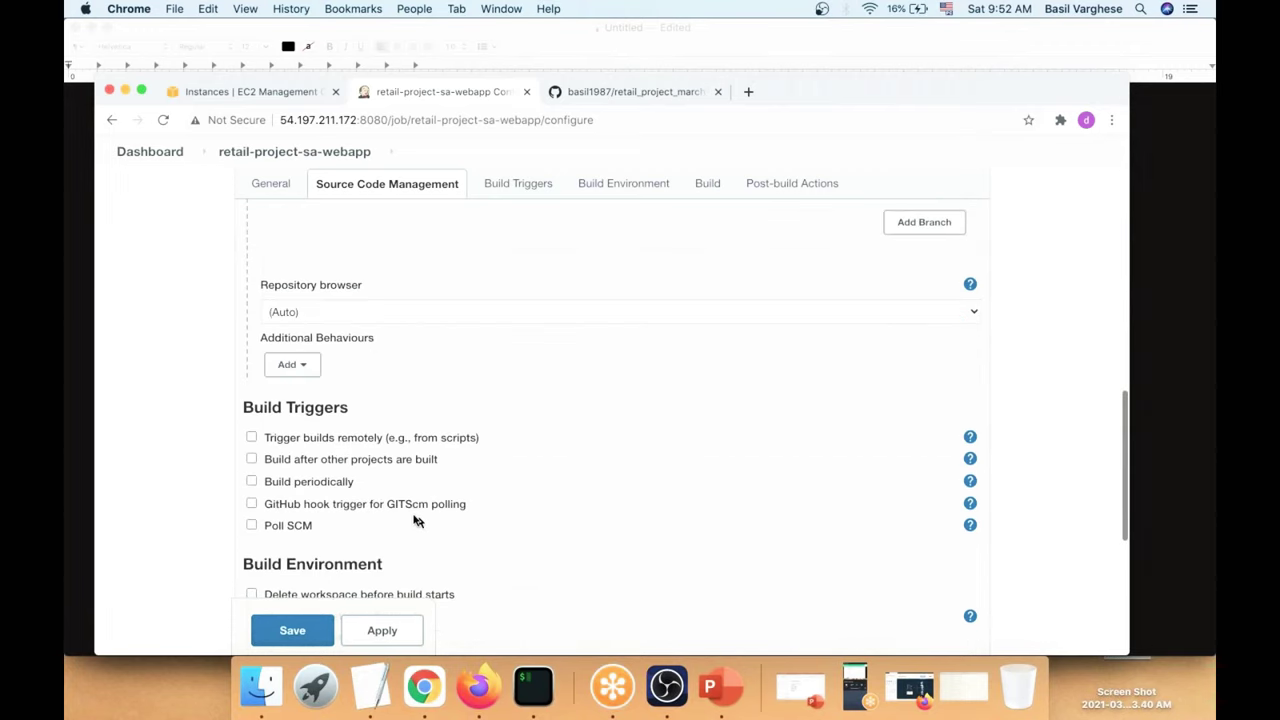
scroll(418, 521, down, 5)
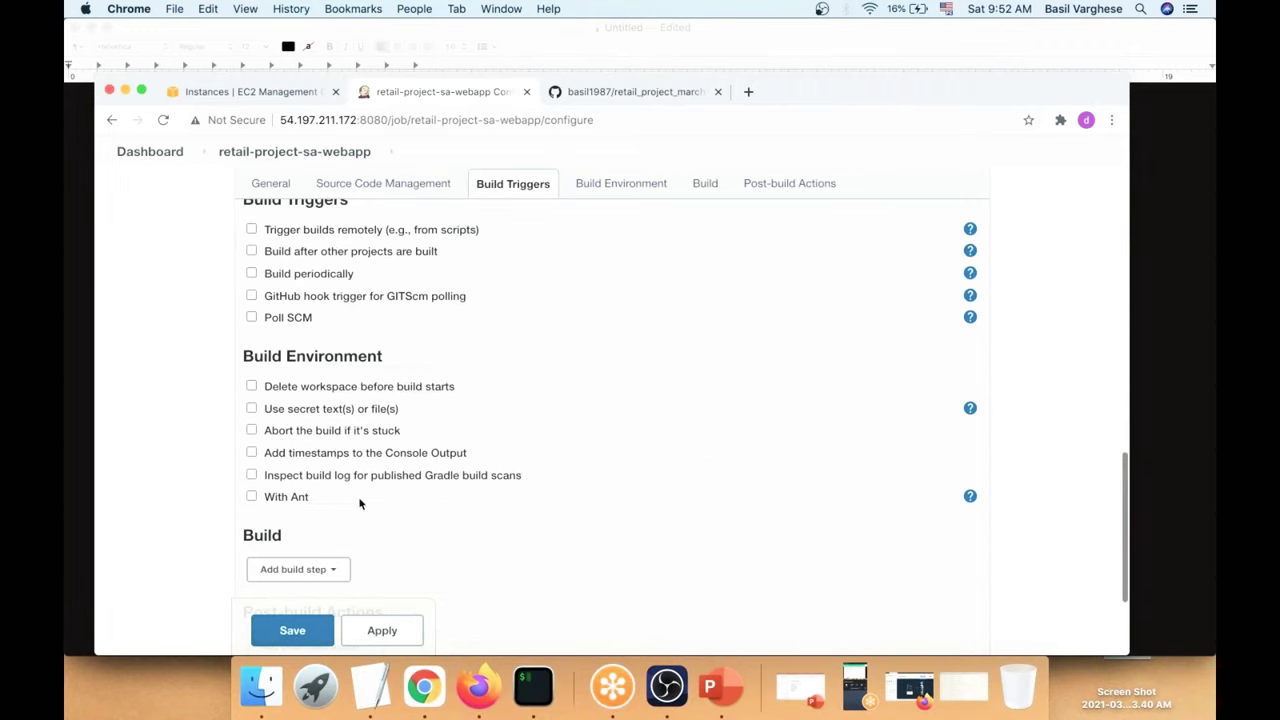
scroll(360, 503, down, 3)
Step: Add an Execute shell build step running 'cd sa-webapp' and 'mvn install', and save the job
click(333, 463)
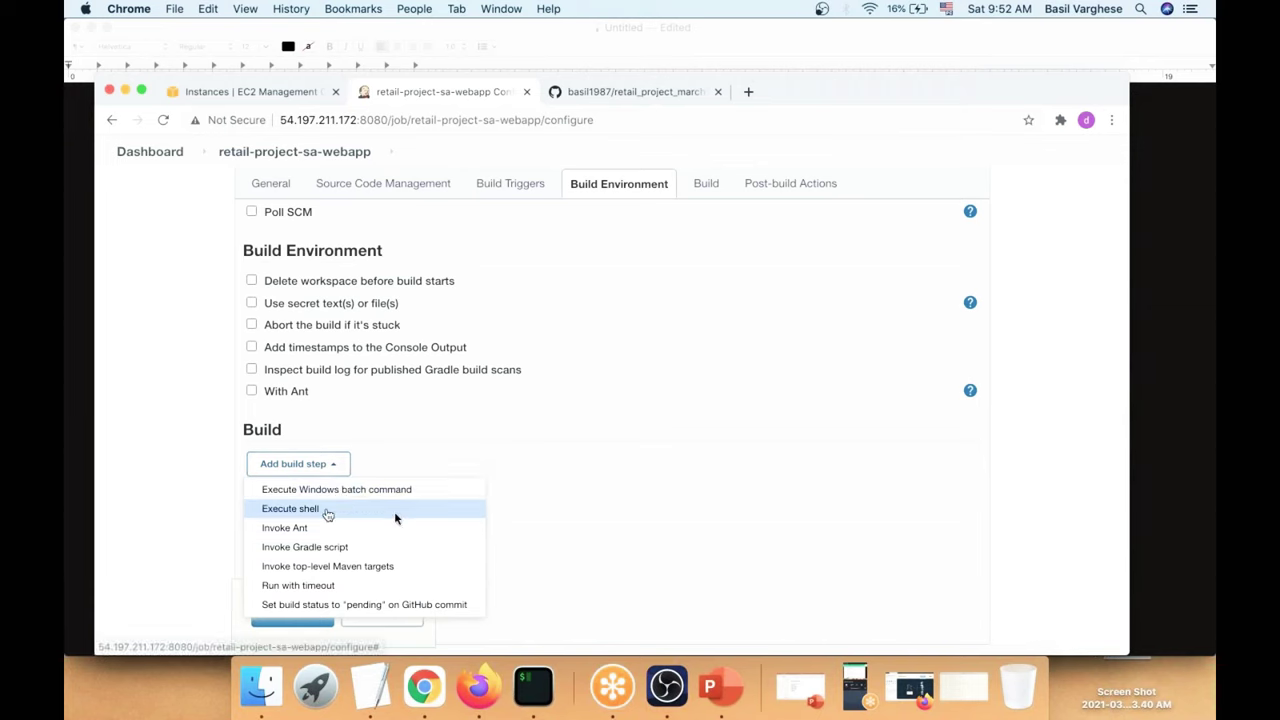
click(394, 511)
click(341, 515)
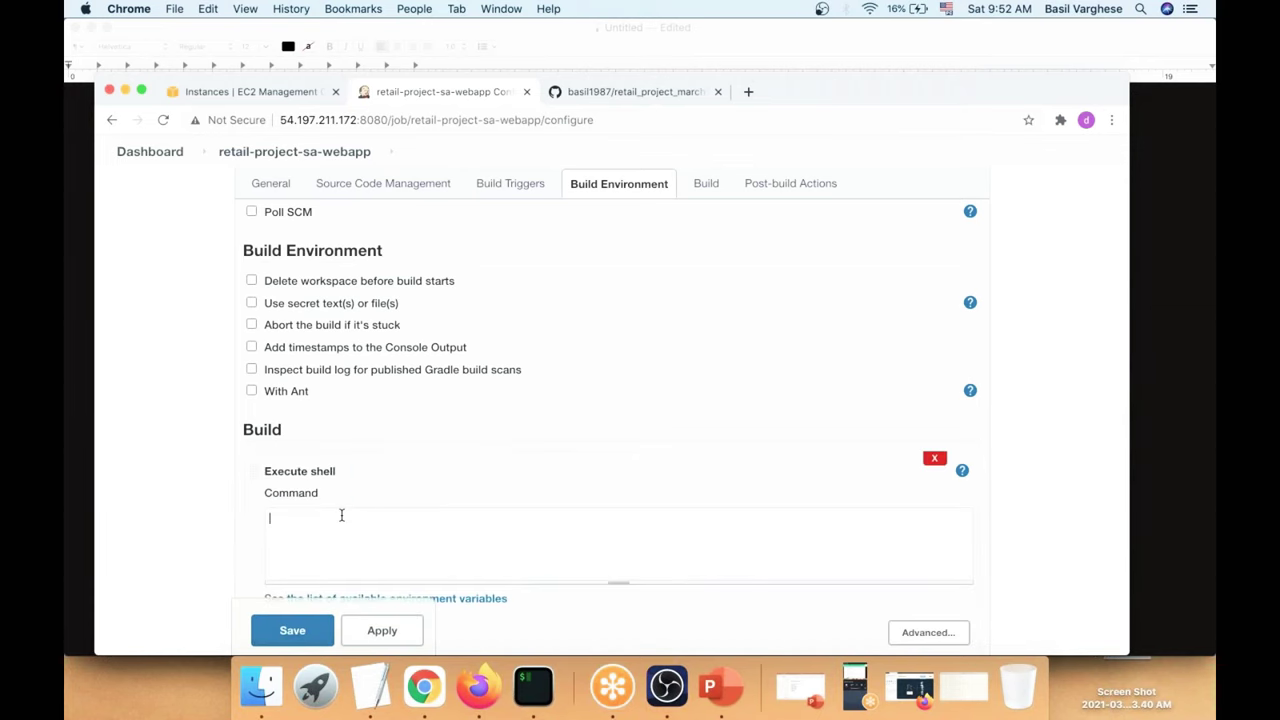
text(cd sa-webapp)
key(Return)
text(mvn install)
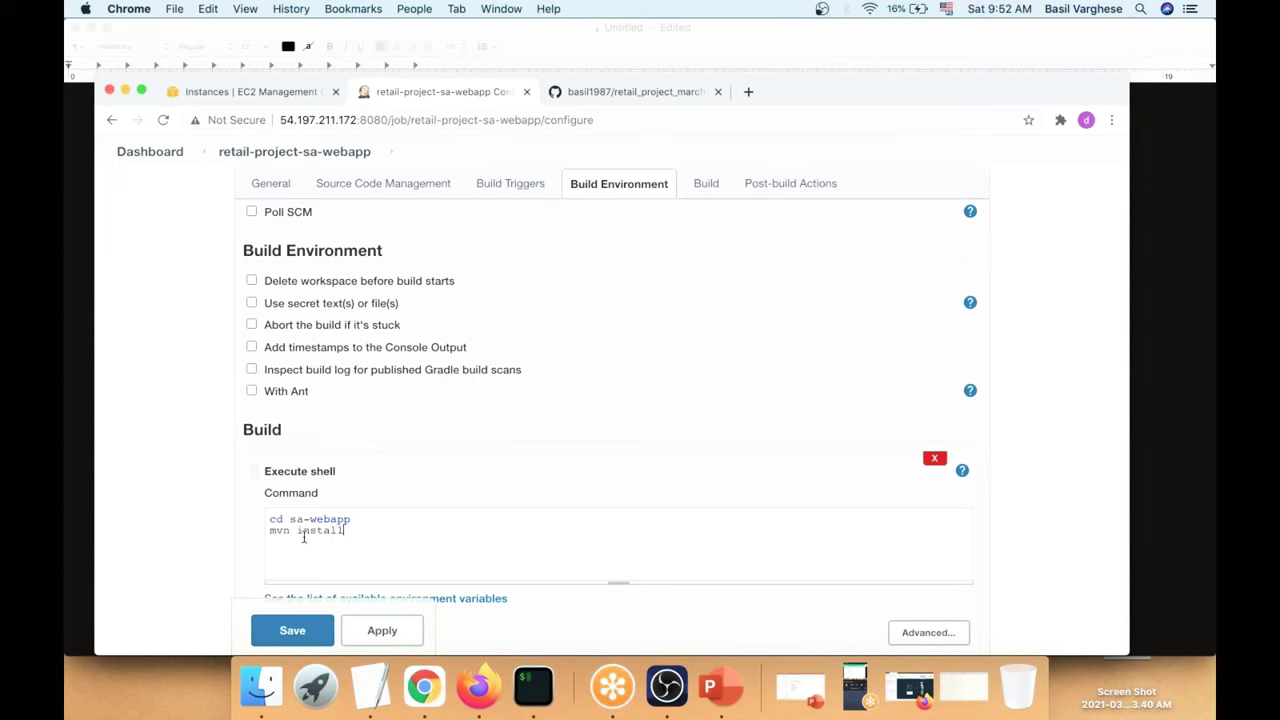
click(290, 630)
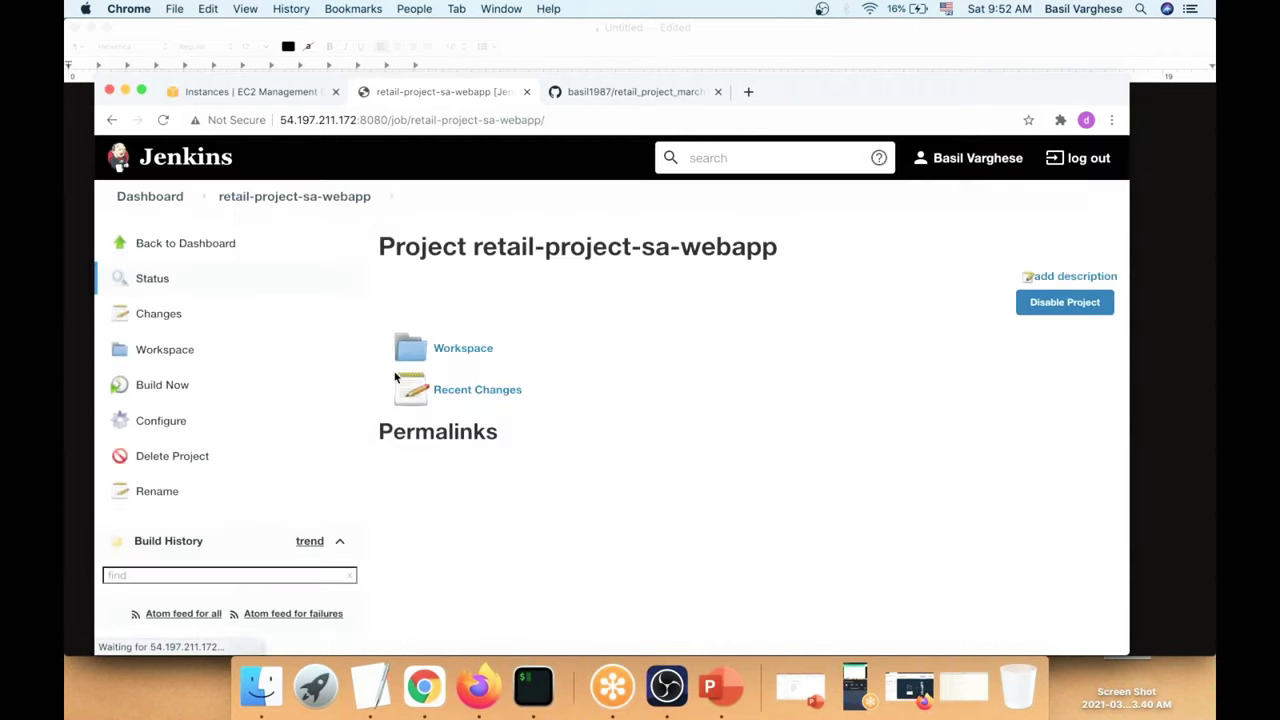
Step: Enable 'Restrict where this project can be run' and try the master, slave001 and python label suggestions
click(159, 430)
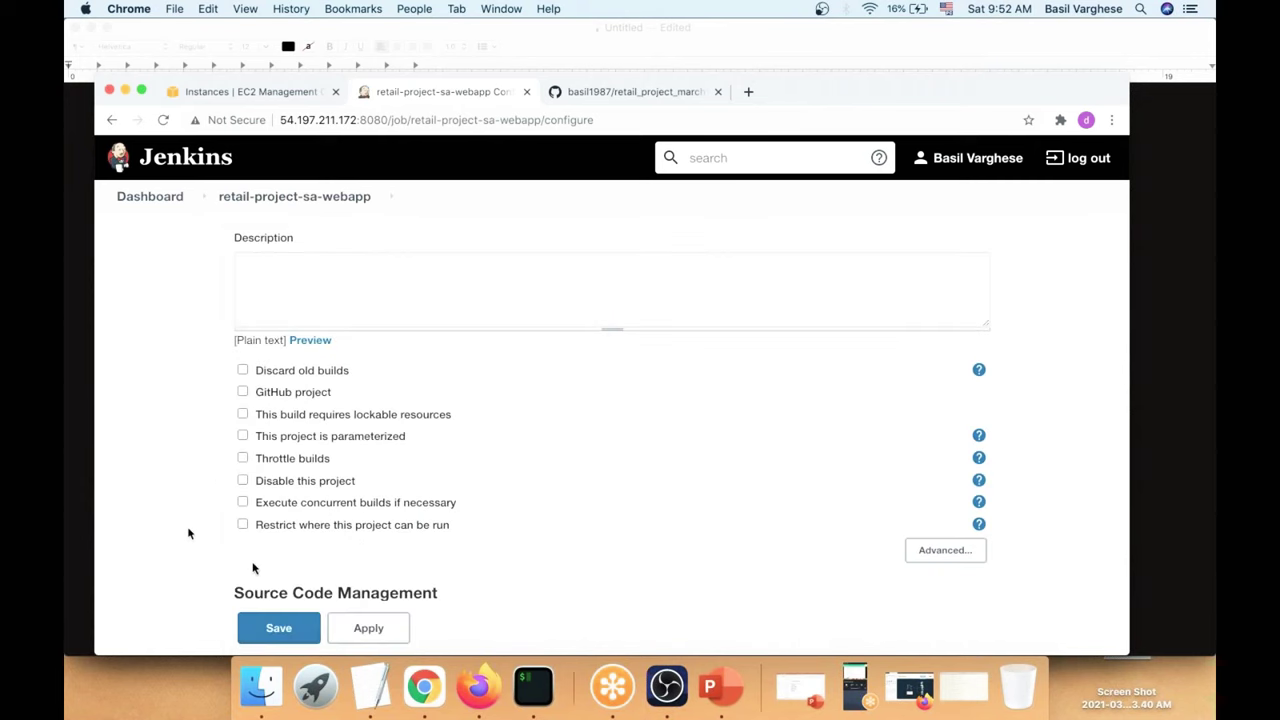
click(252, 569)
scroll(300, 565, down, 3)
click(353, 461)
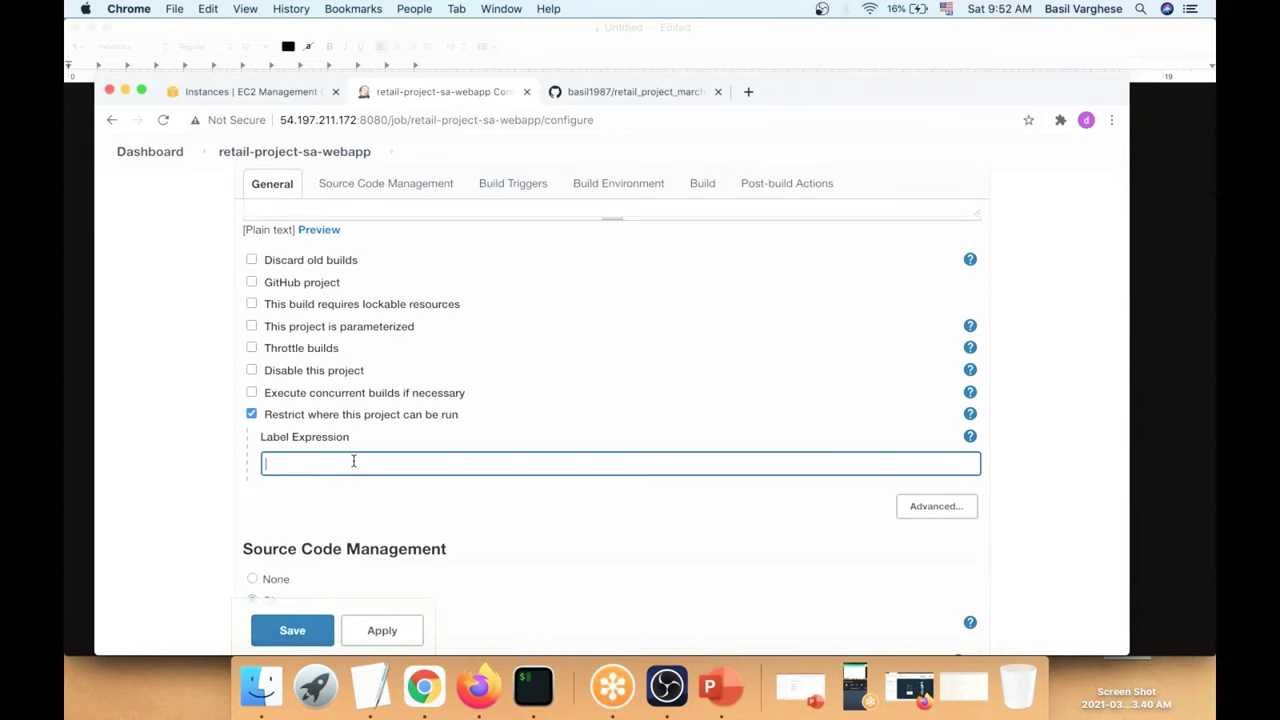
text(mast)
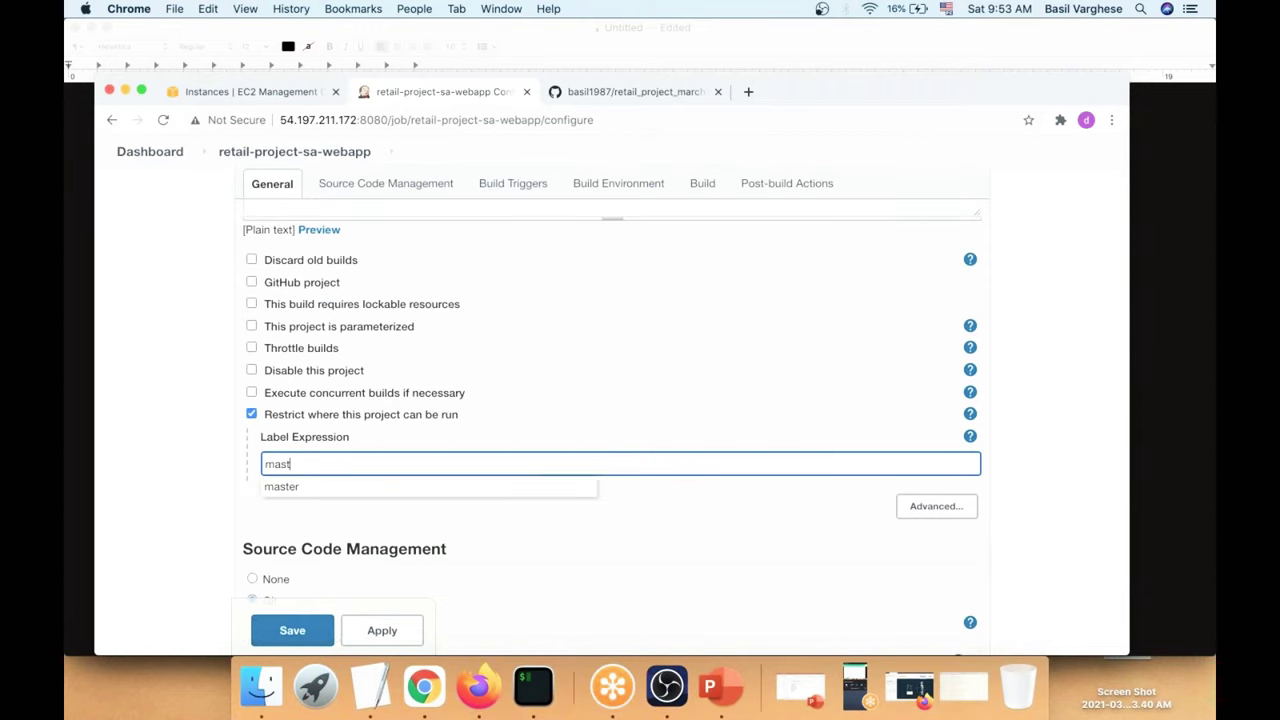
click(338, 487)
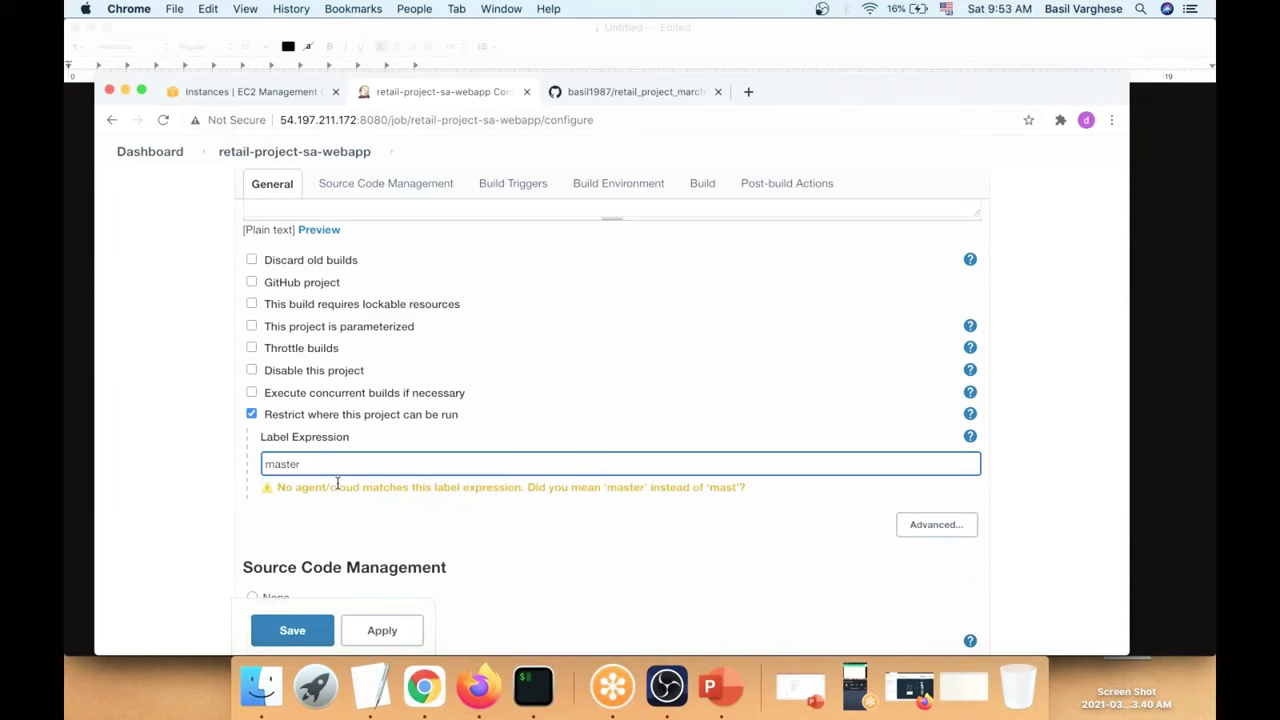
key(super+a)
text(slave)
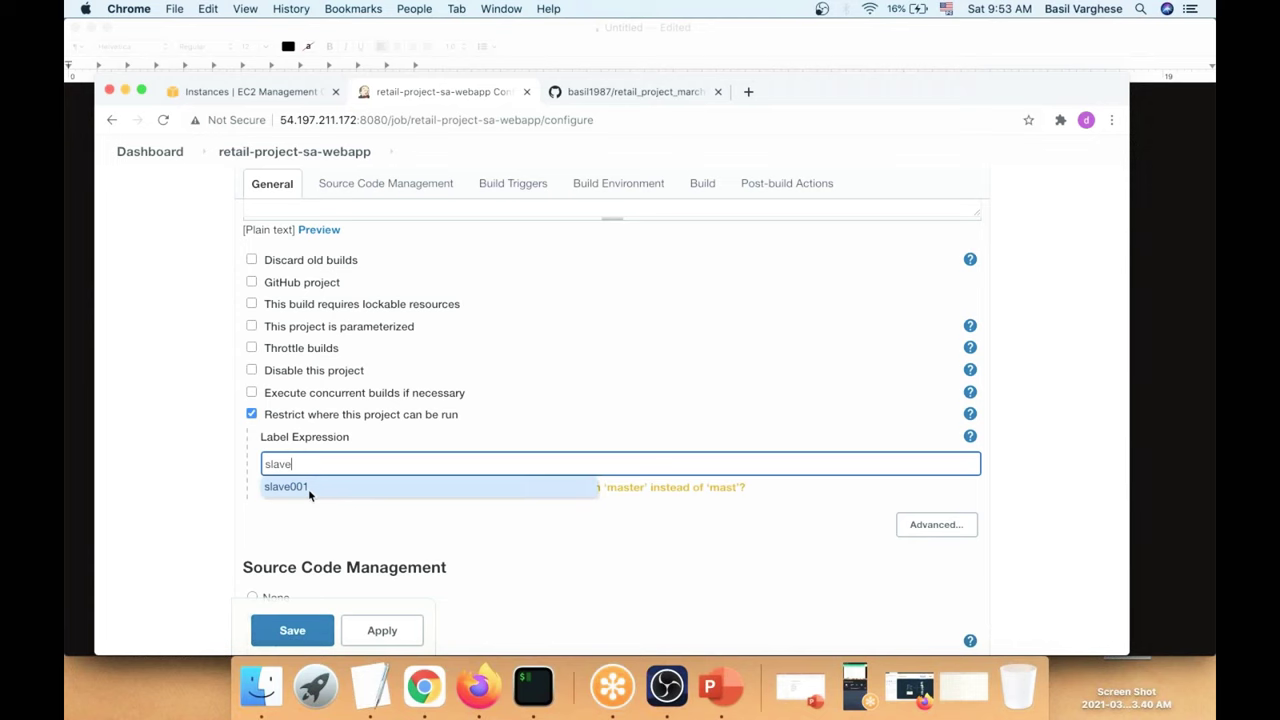
click(305, 488)
key(super+a)
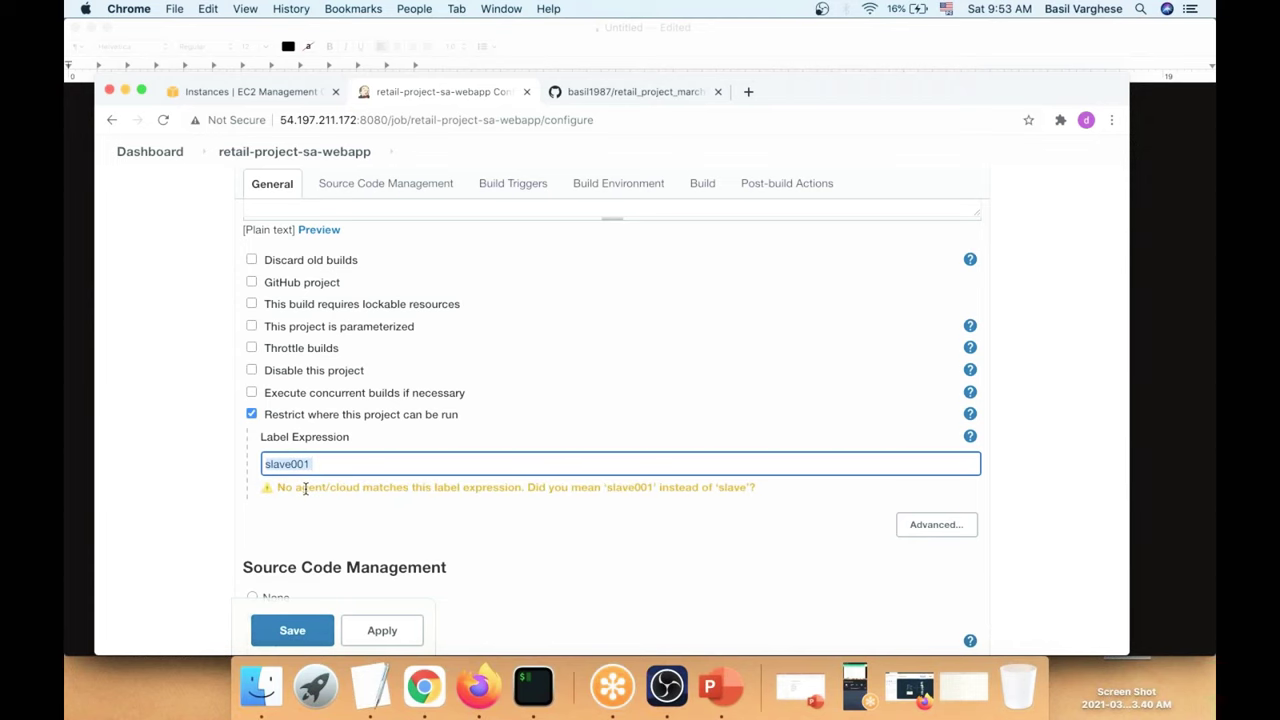
text(pyth)
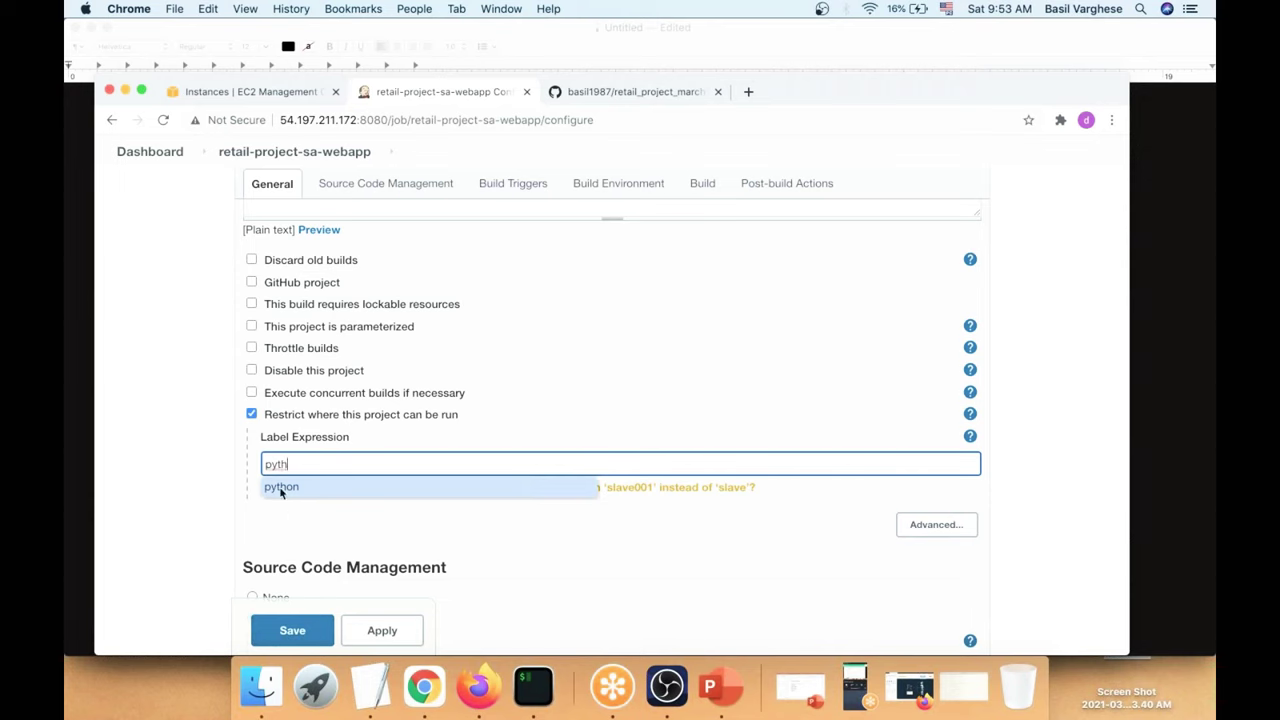
click(281, 487)
Step: Re-enter the label expression, settling on python, and save the job configuration
key(super+a)
key(BackSpace)
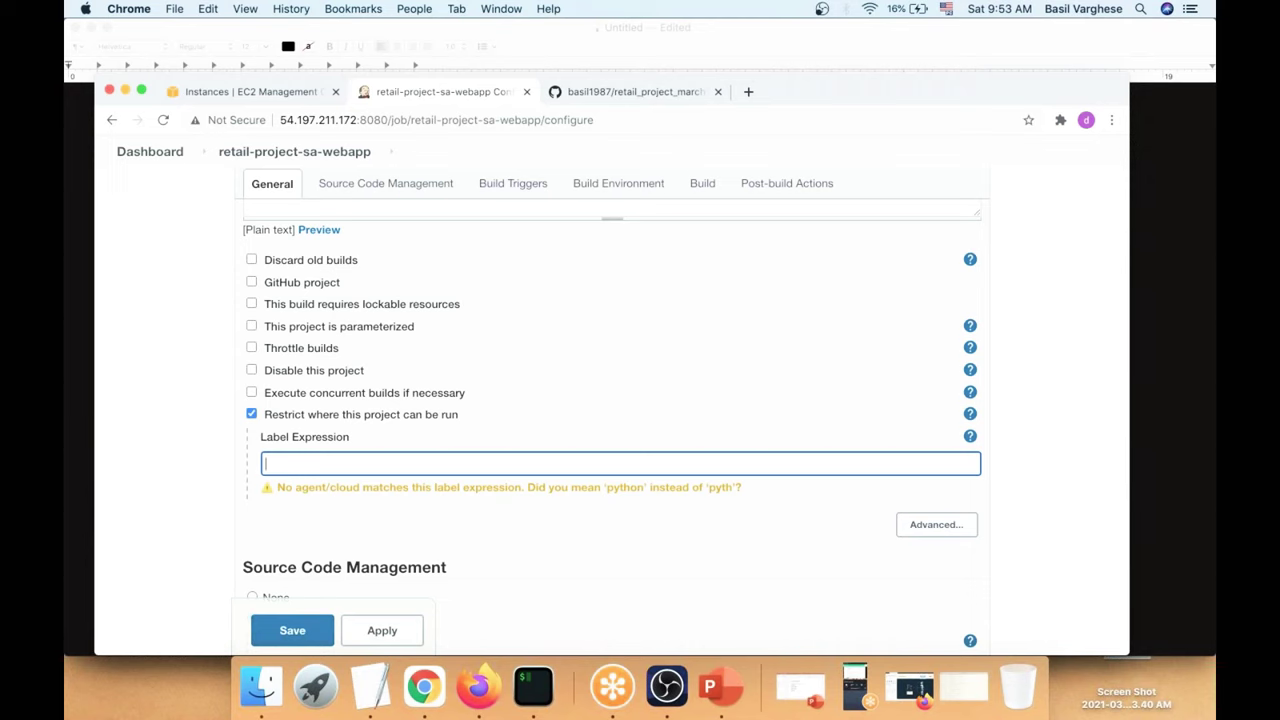
text(sla)
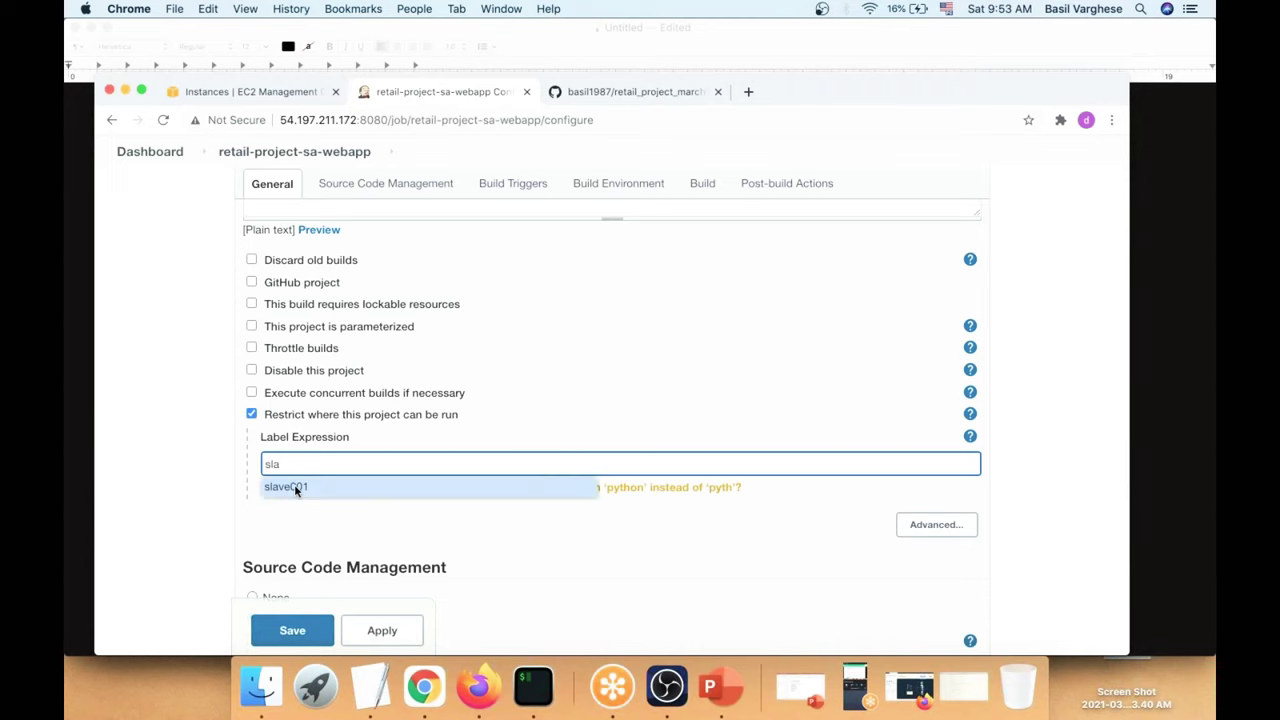
click(298, 487)
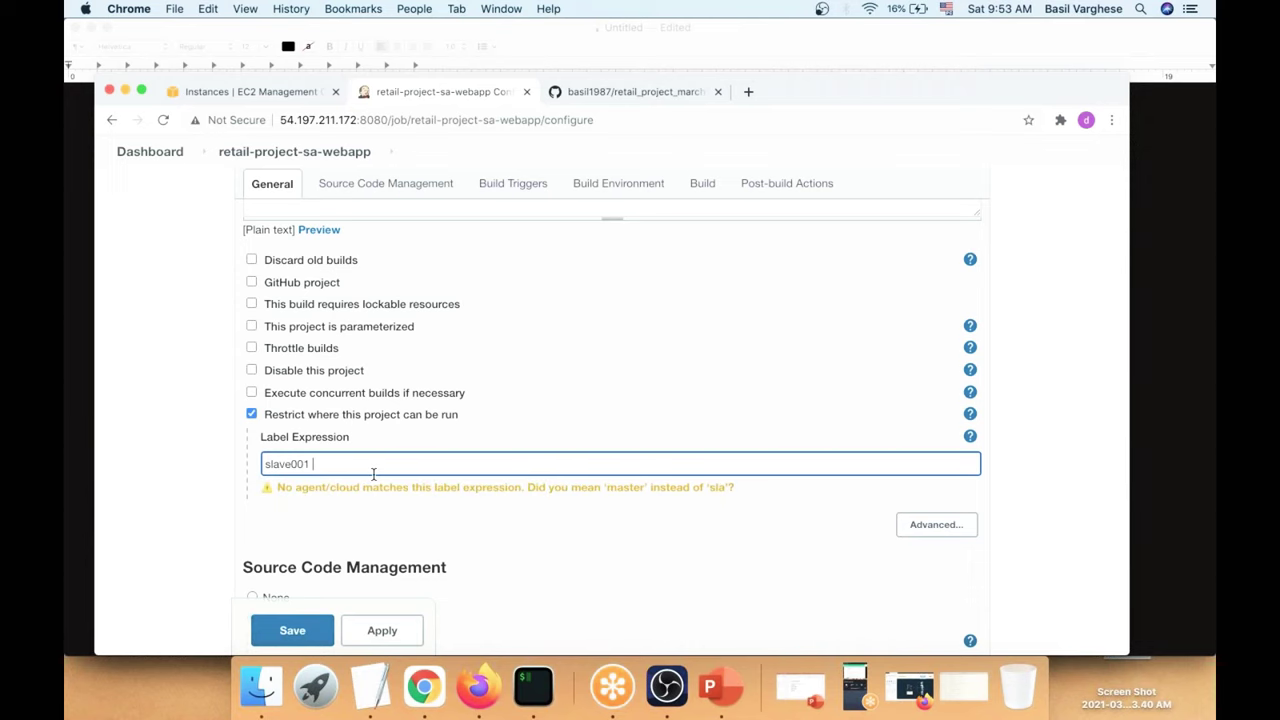
key(super+a)
text(pyt)
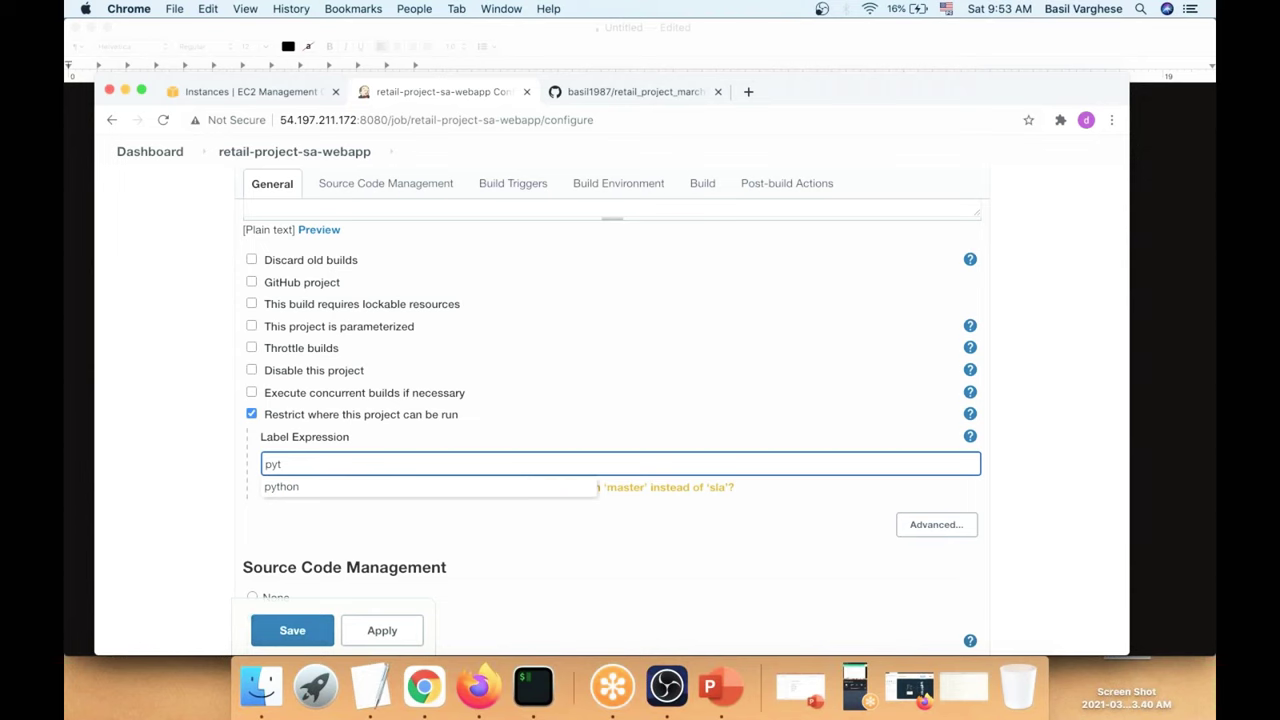
click(339, 486)
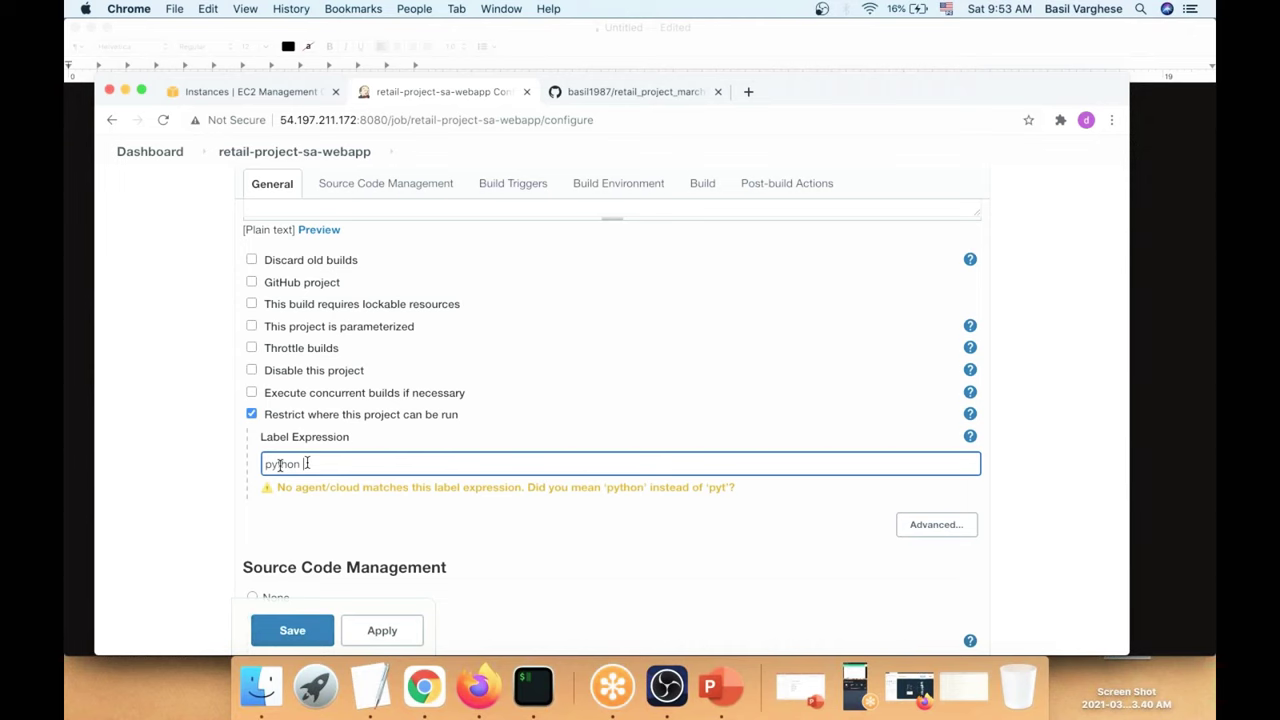
double_click(280, 464)
click(313, 465)
click(316, 630)
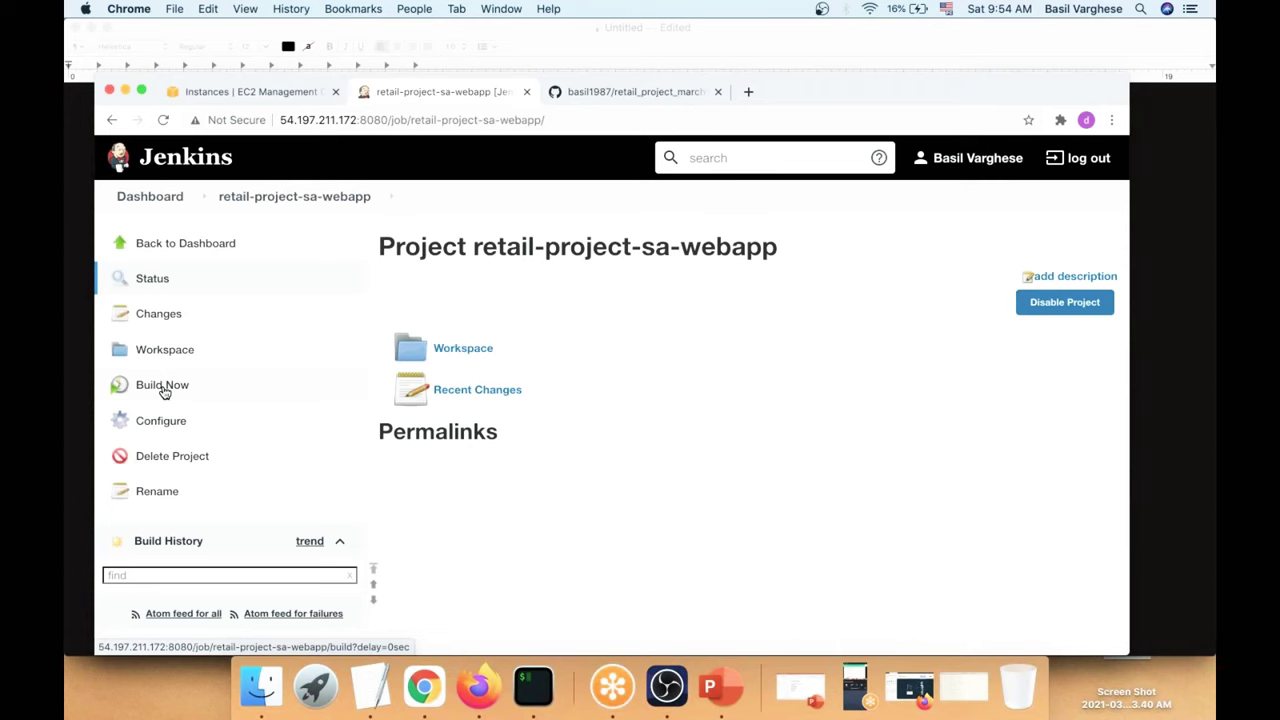
Step: Run build #1 and confirm its console output shows 'Building remotely on slave001 (python)'
click(162, 386)
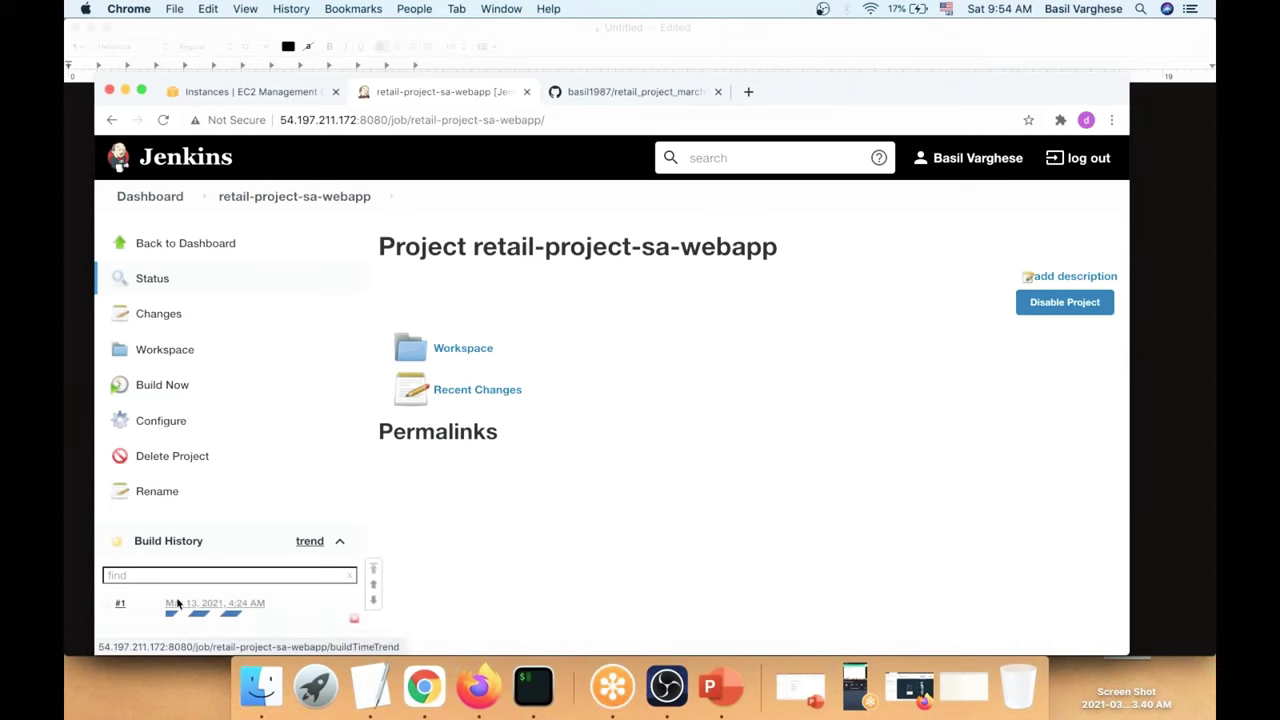
click(103, 611)
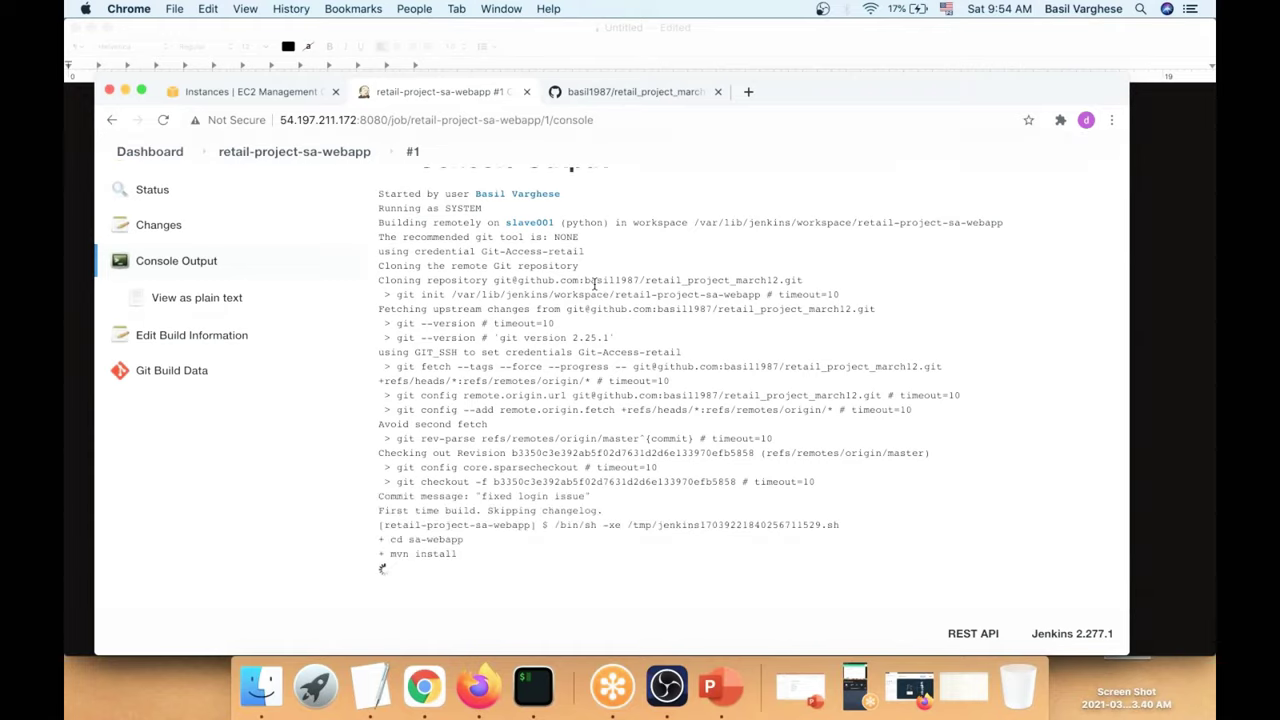
scroll(594, 287, up, 3)
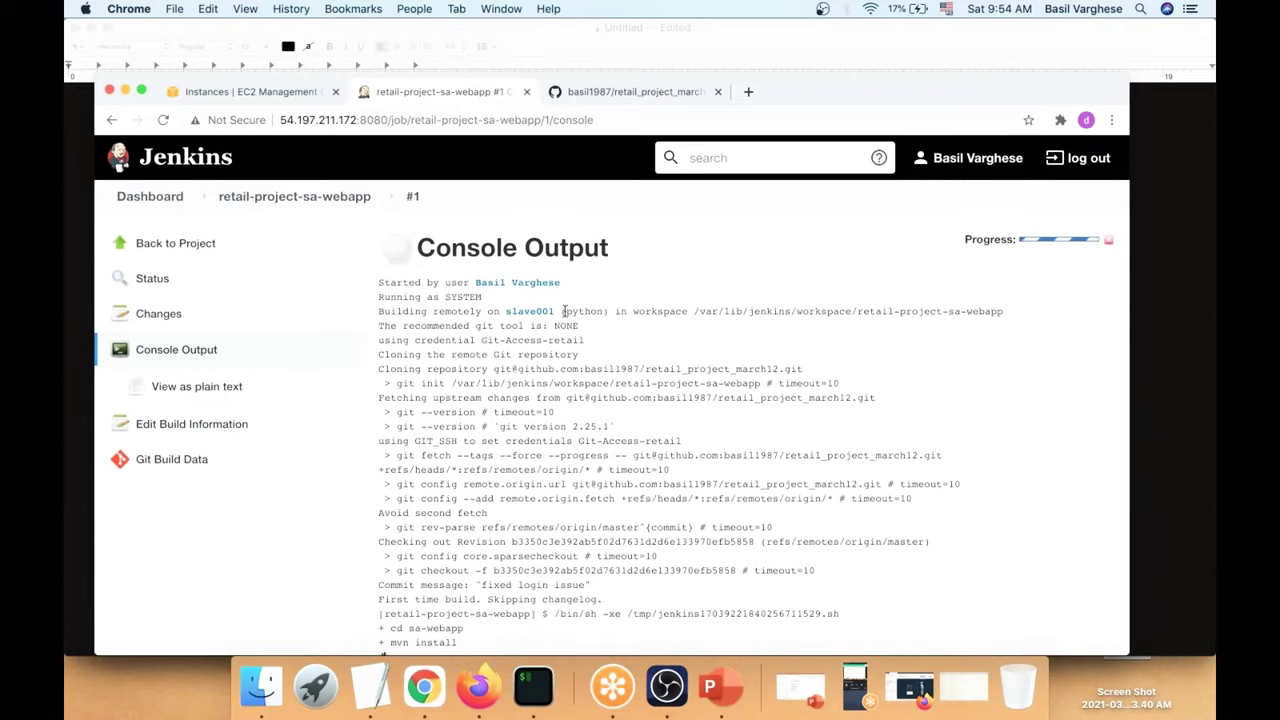
double_click(591, 311)
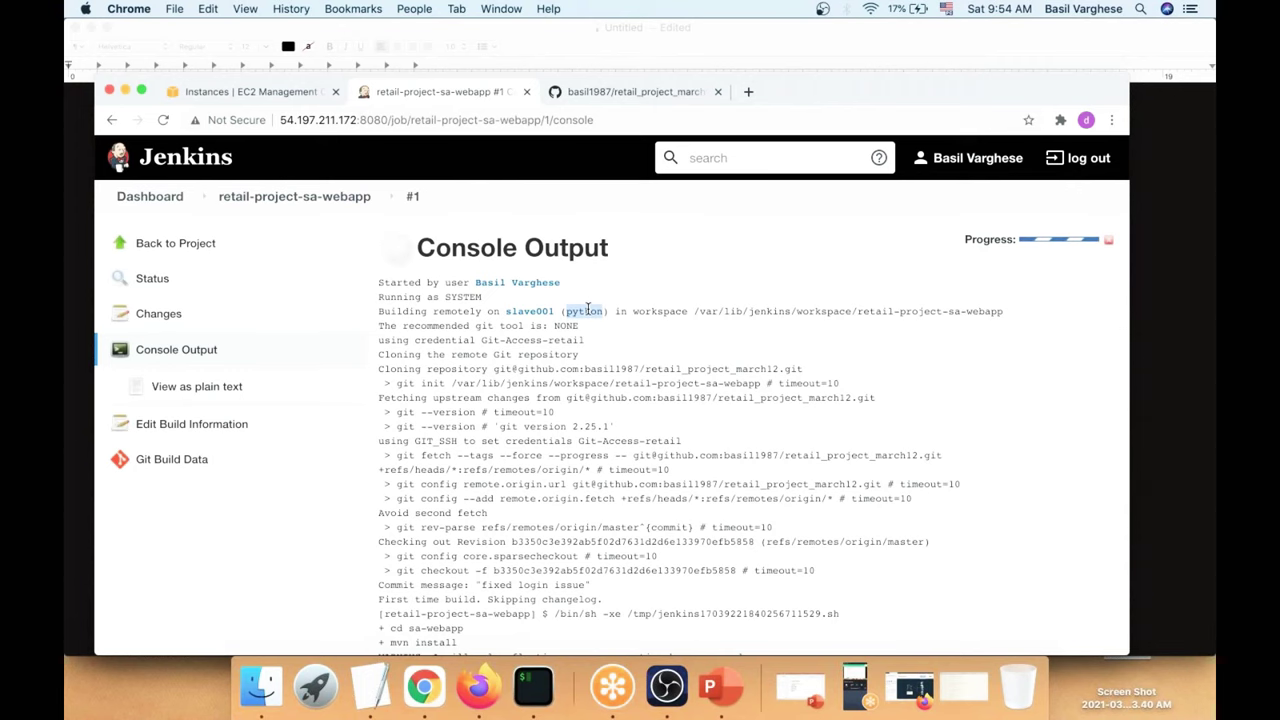
scroll(589, 309, down, 5)
scroll(589, 480, down, 10)
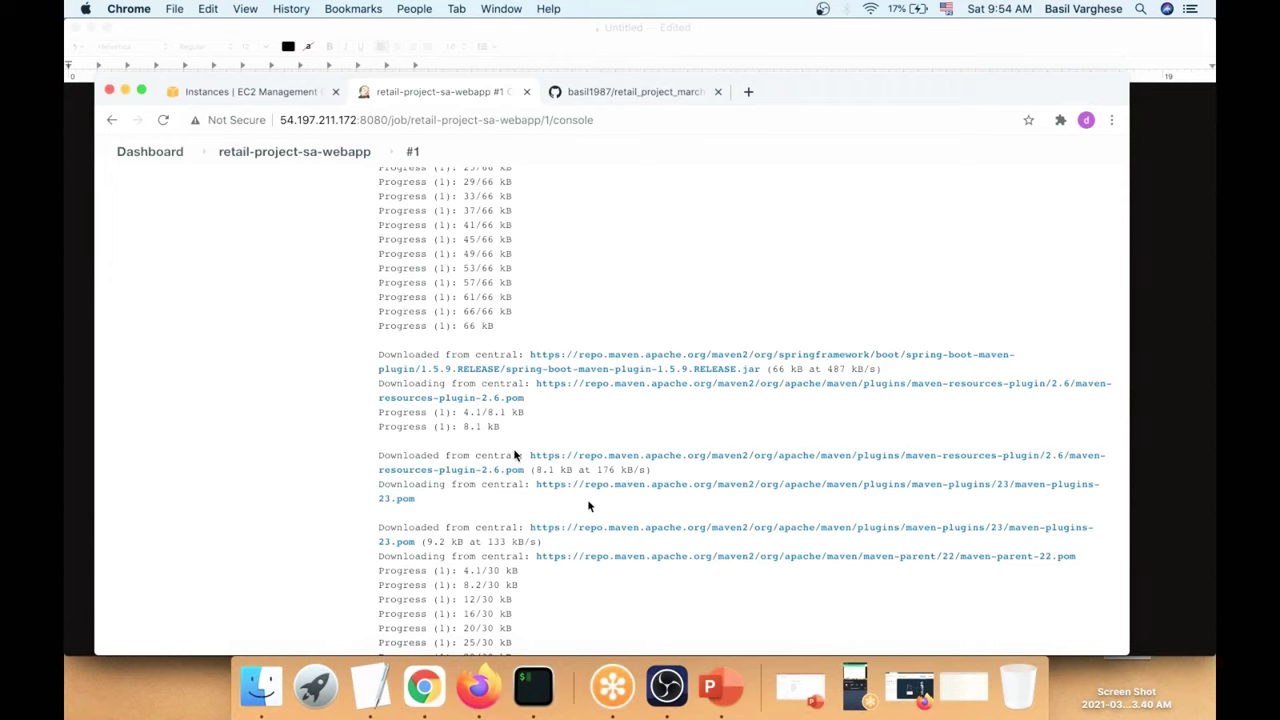
click(276, 155)
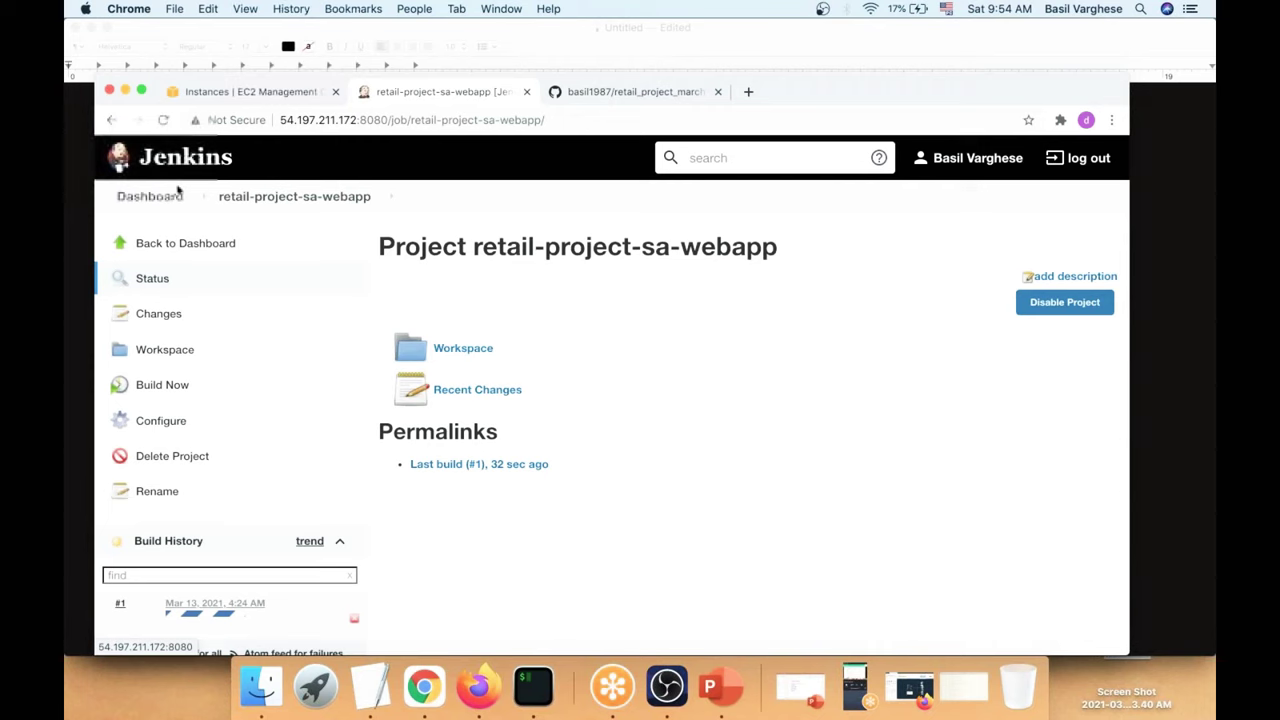
Step: Return to the Jenkins Dashboard job list and hide the Chrome window
click(175, 193)
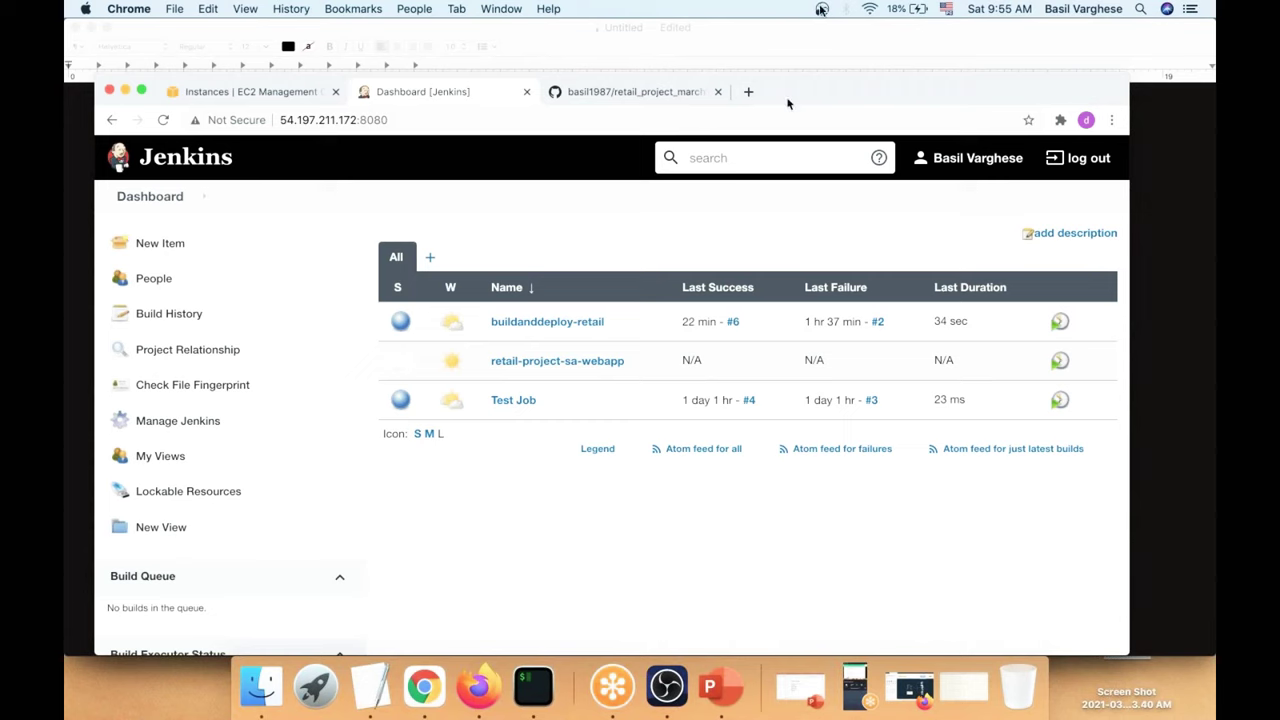
click(821, 9)
click(858, 92)
key(super+h)
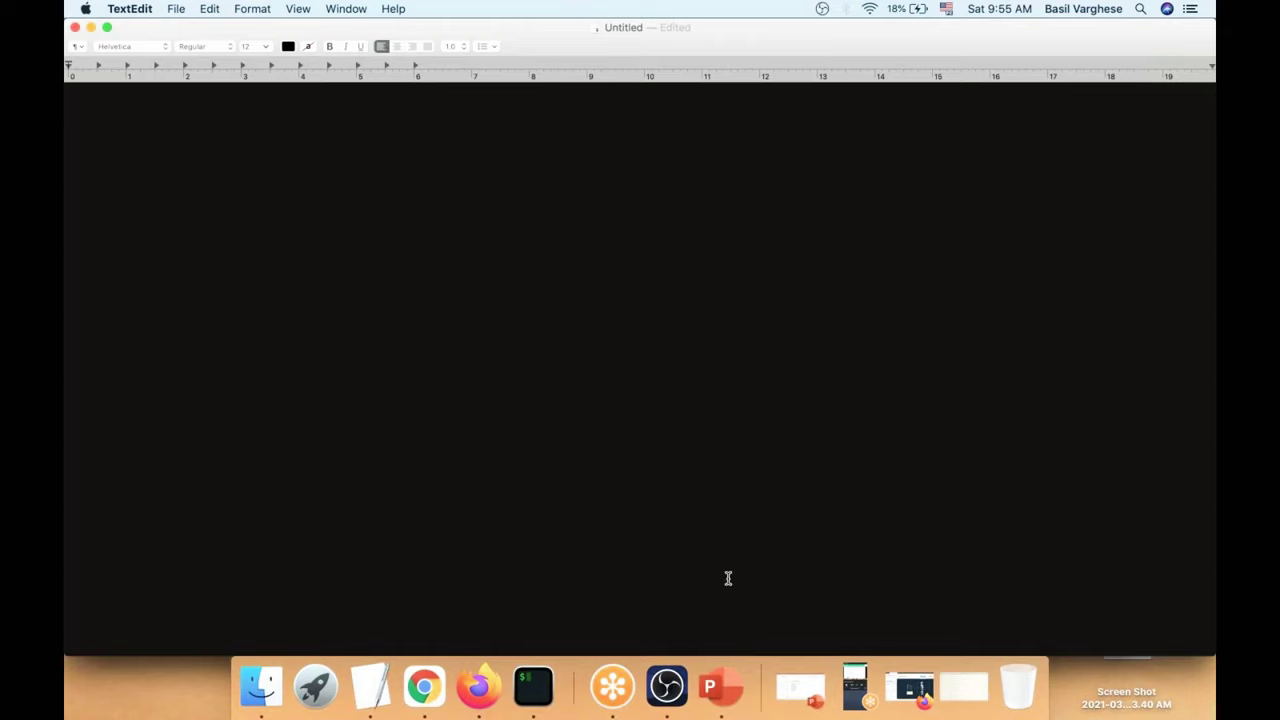
Step: Bring PowerPoint forward and select the word 'Pipelines' on the Todays Agenda slide
click(733, 706)
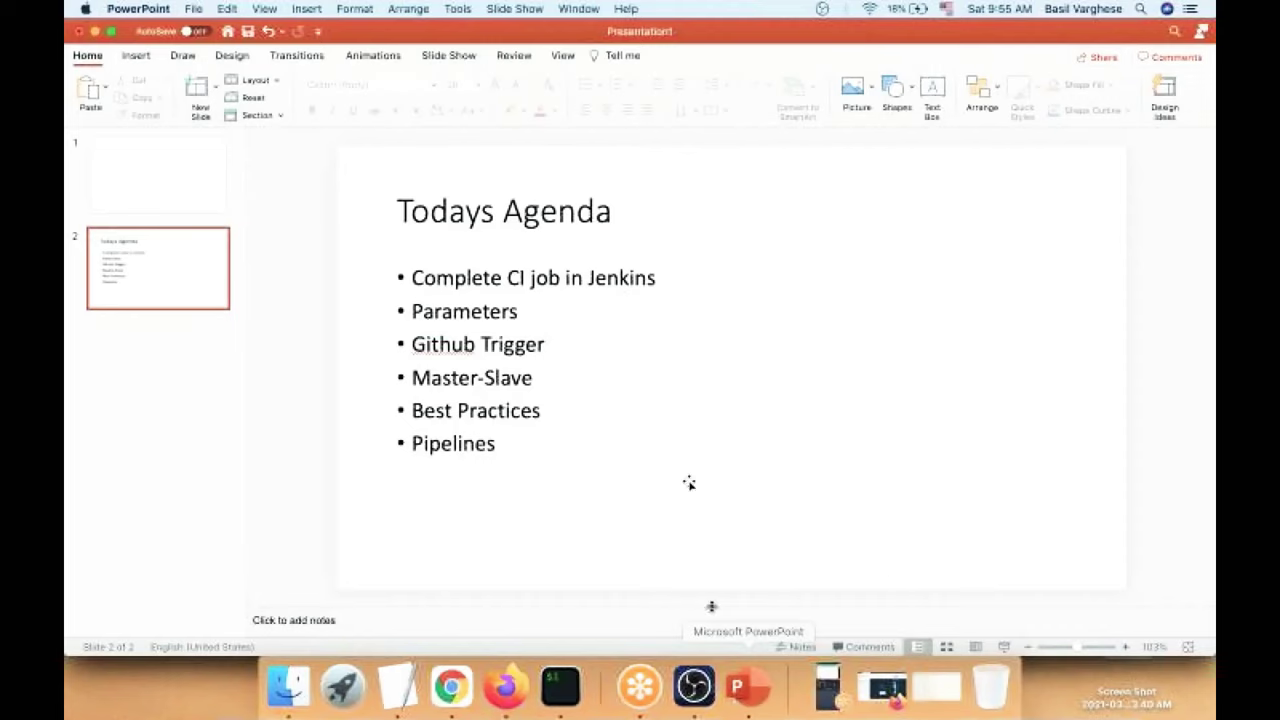
click(498, 447)
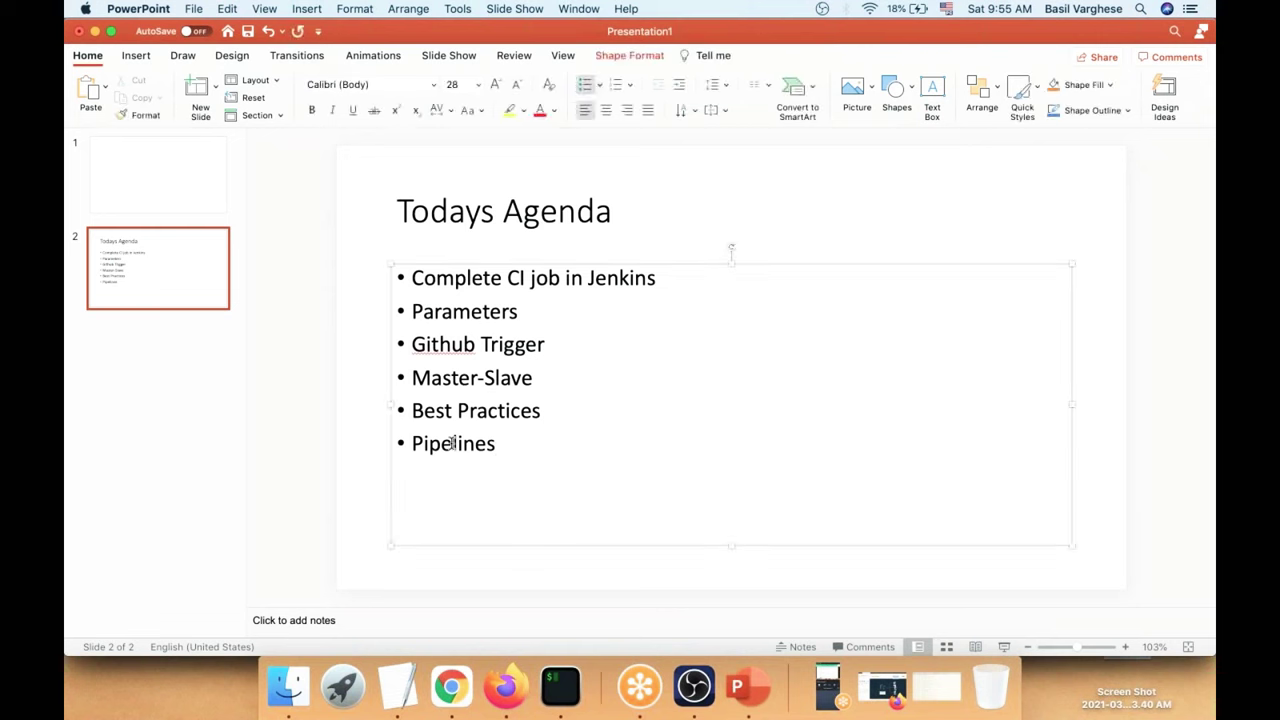
double_click(452, 444)
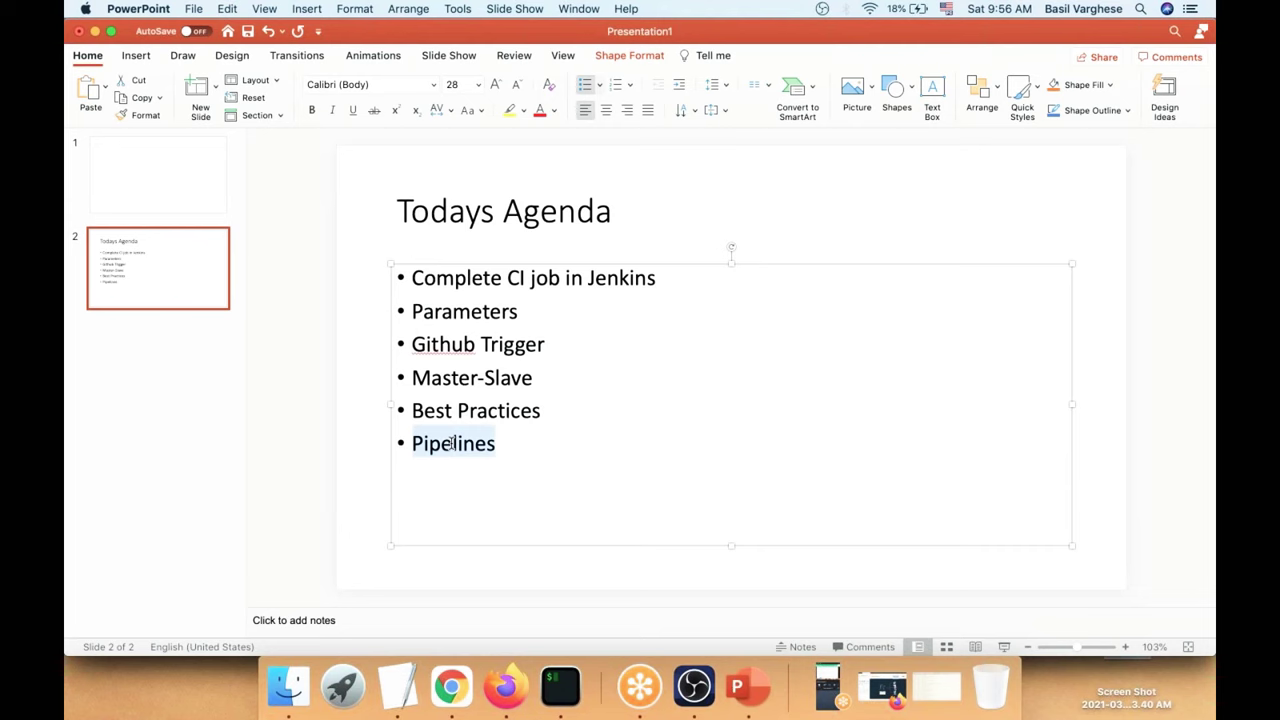
double_click(477, 443)
click(497, 444)
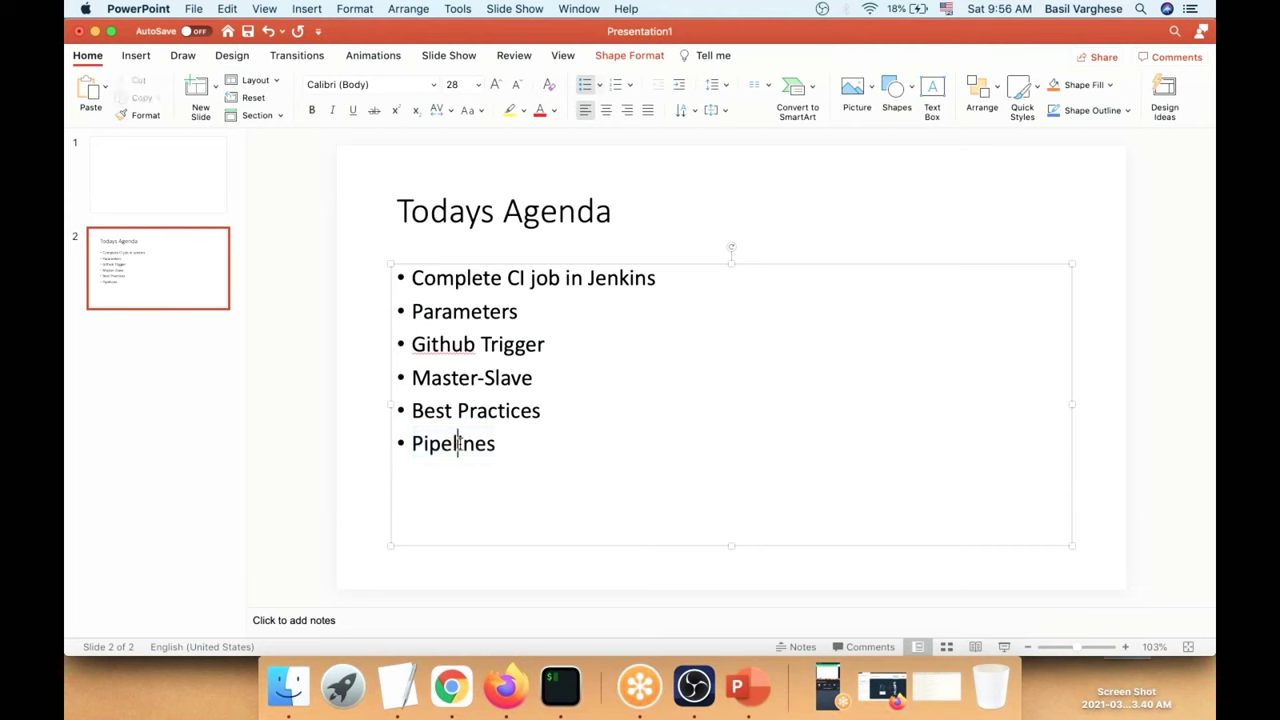
double_click(458, 444)
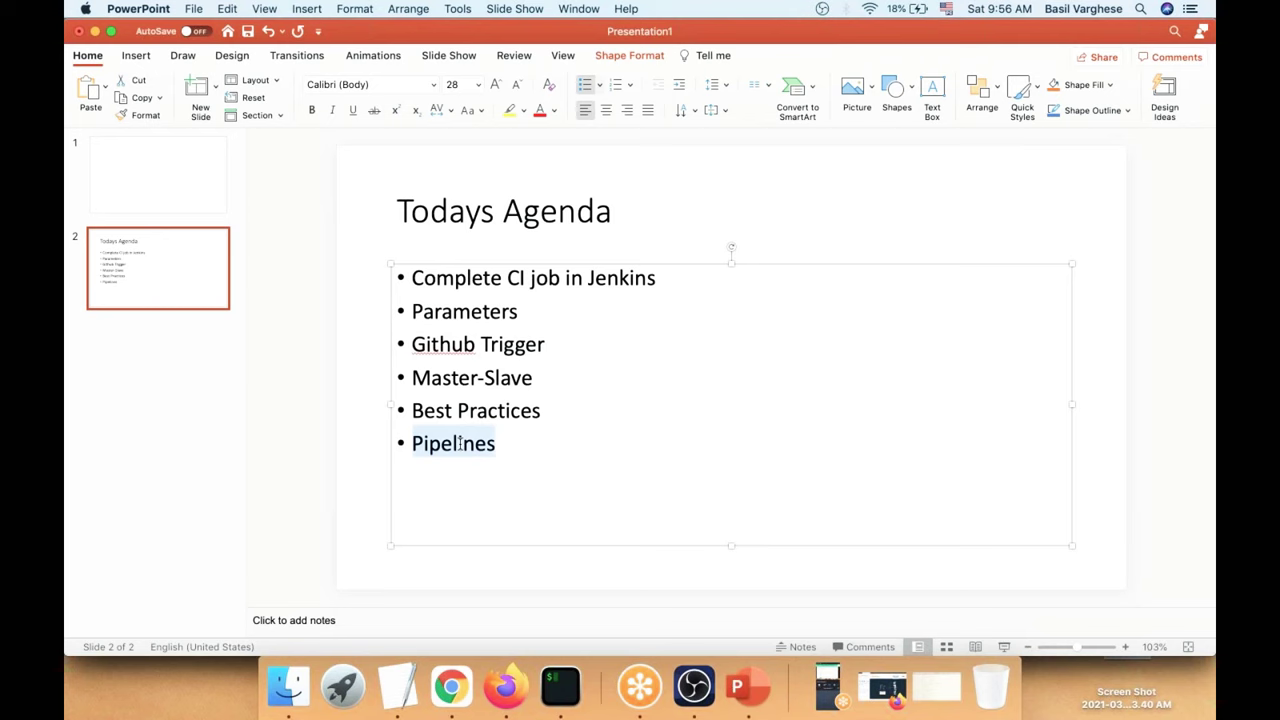